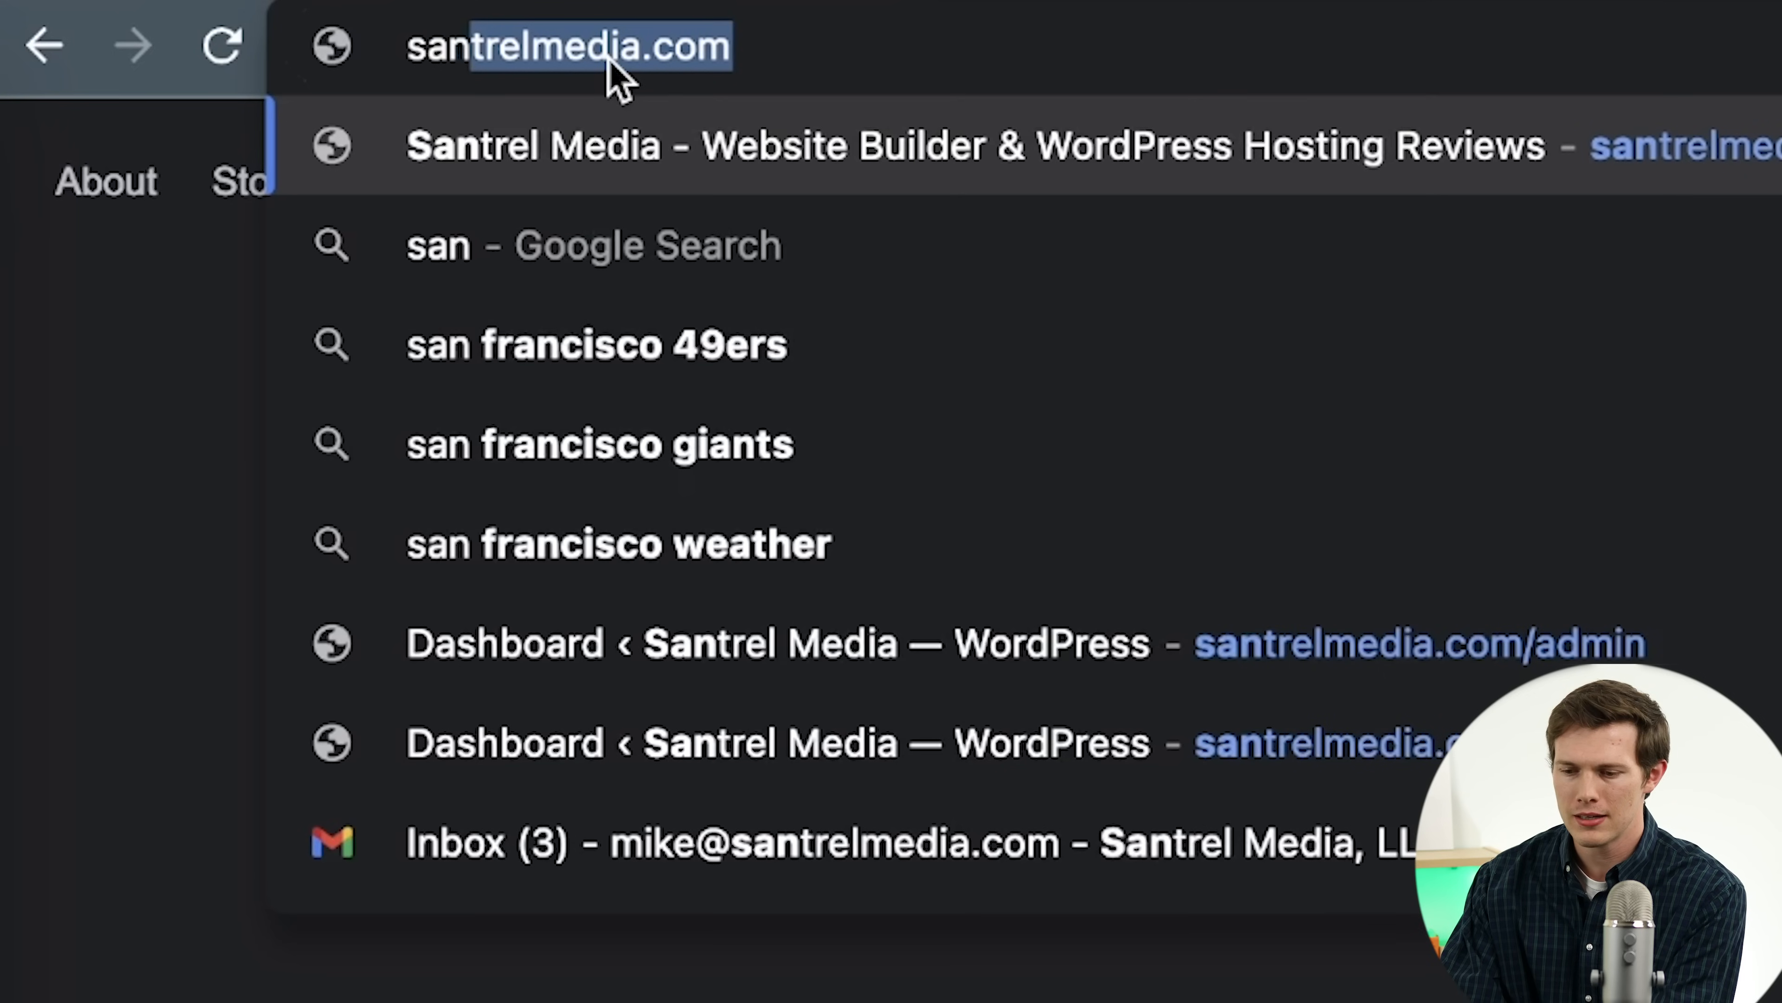
# Open the Hostinger offer through santrelmedia.com/host and display the WordPress Hosting plans
pyautogui.press('Right')
pyautogui.write('/host')
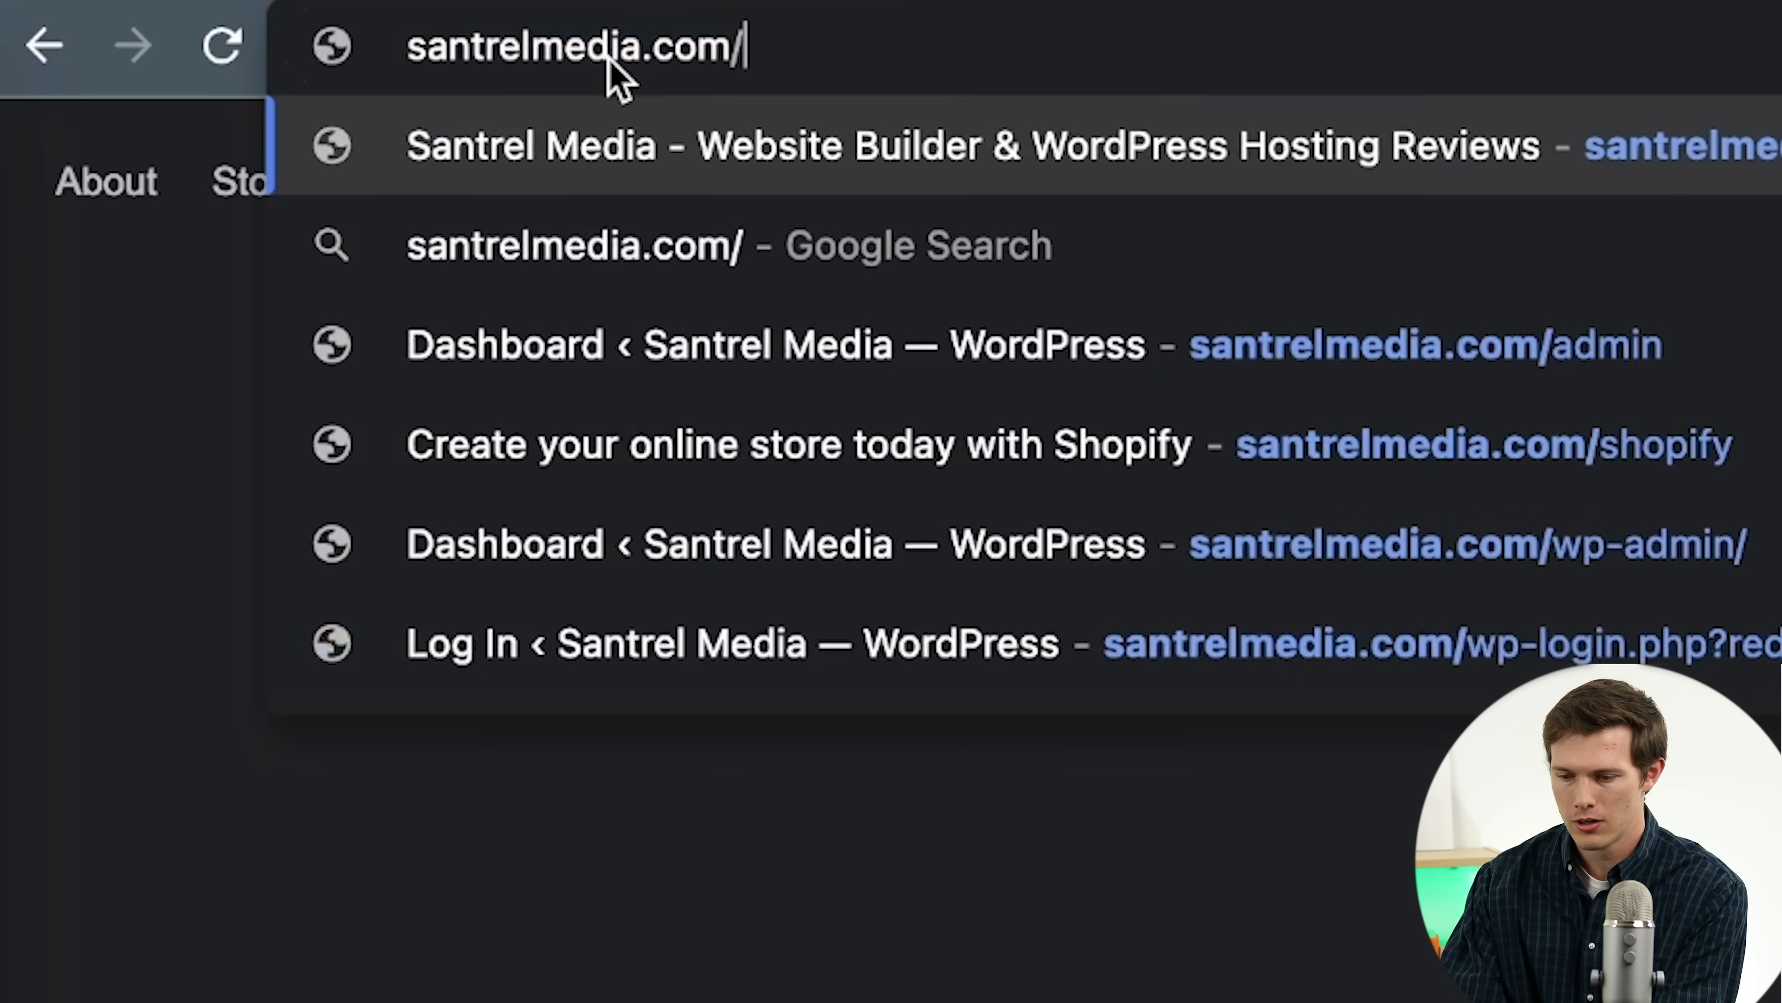
pyautogui.press('Return')
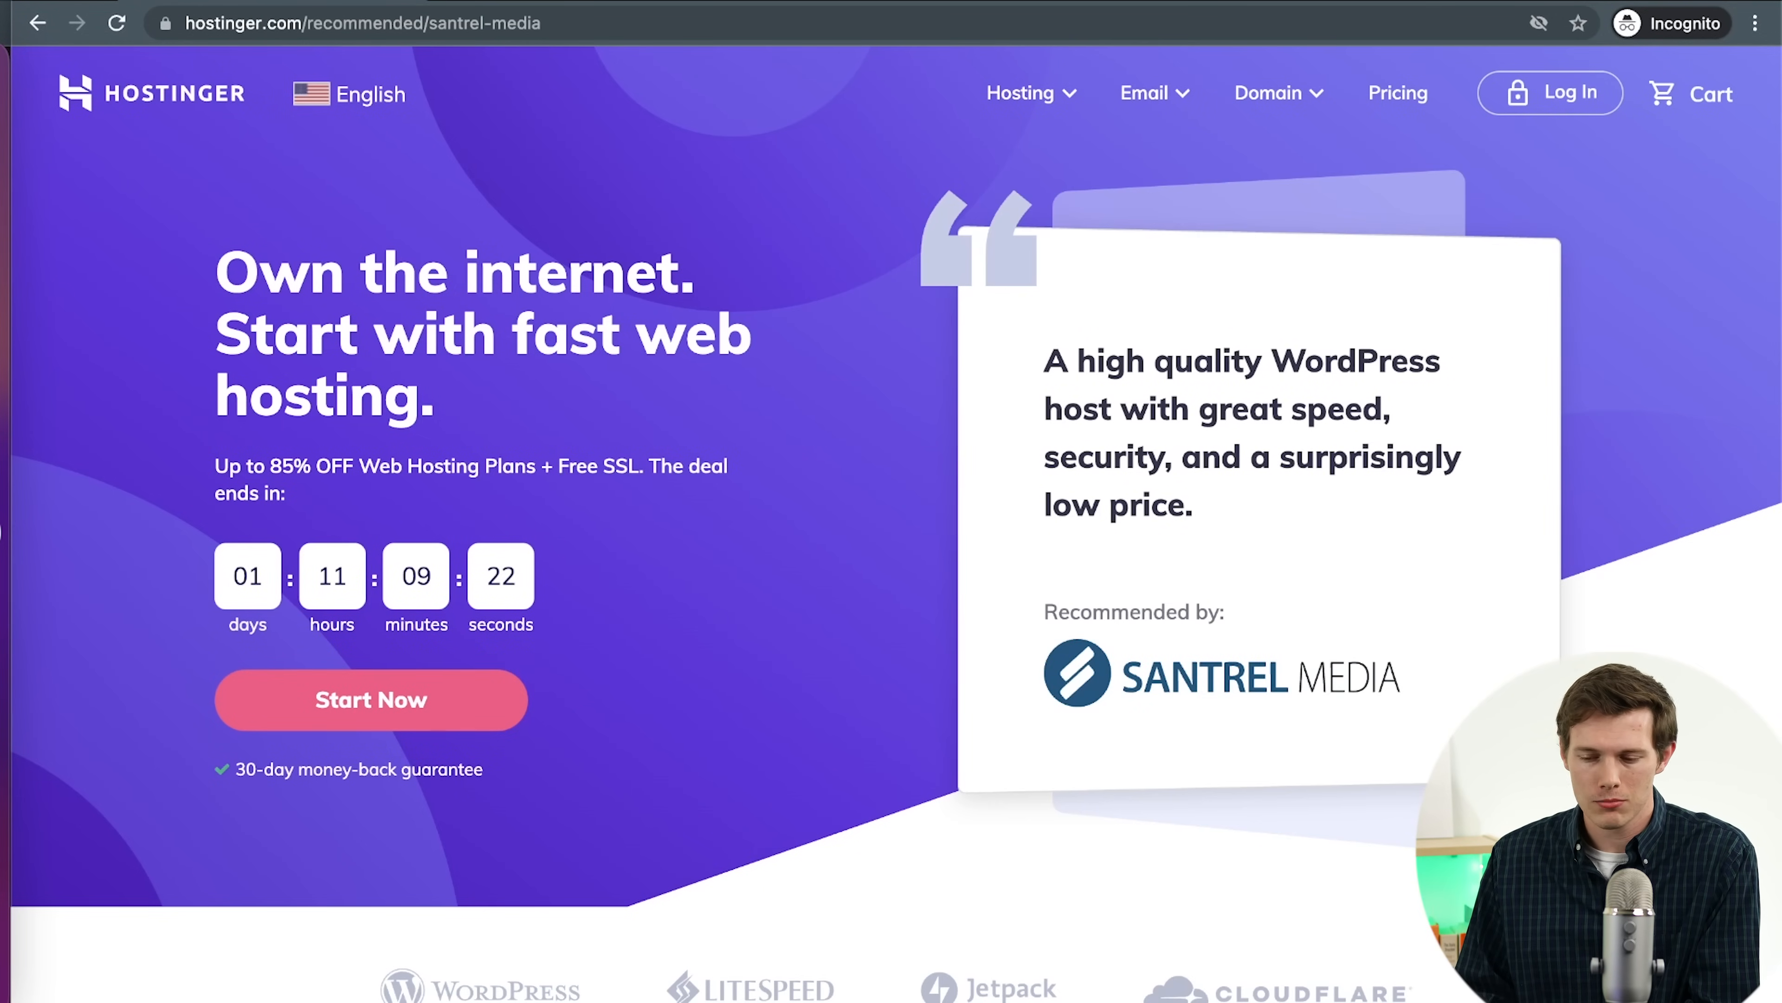
pyautogui.click(372, 709)
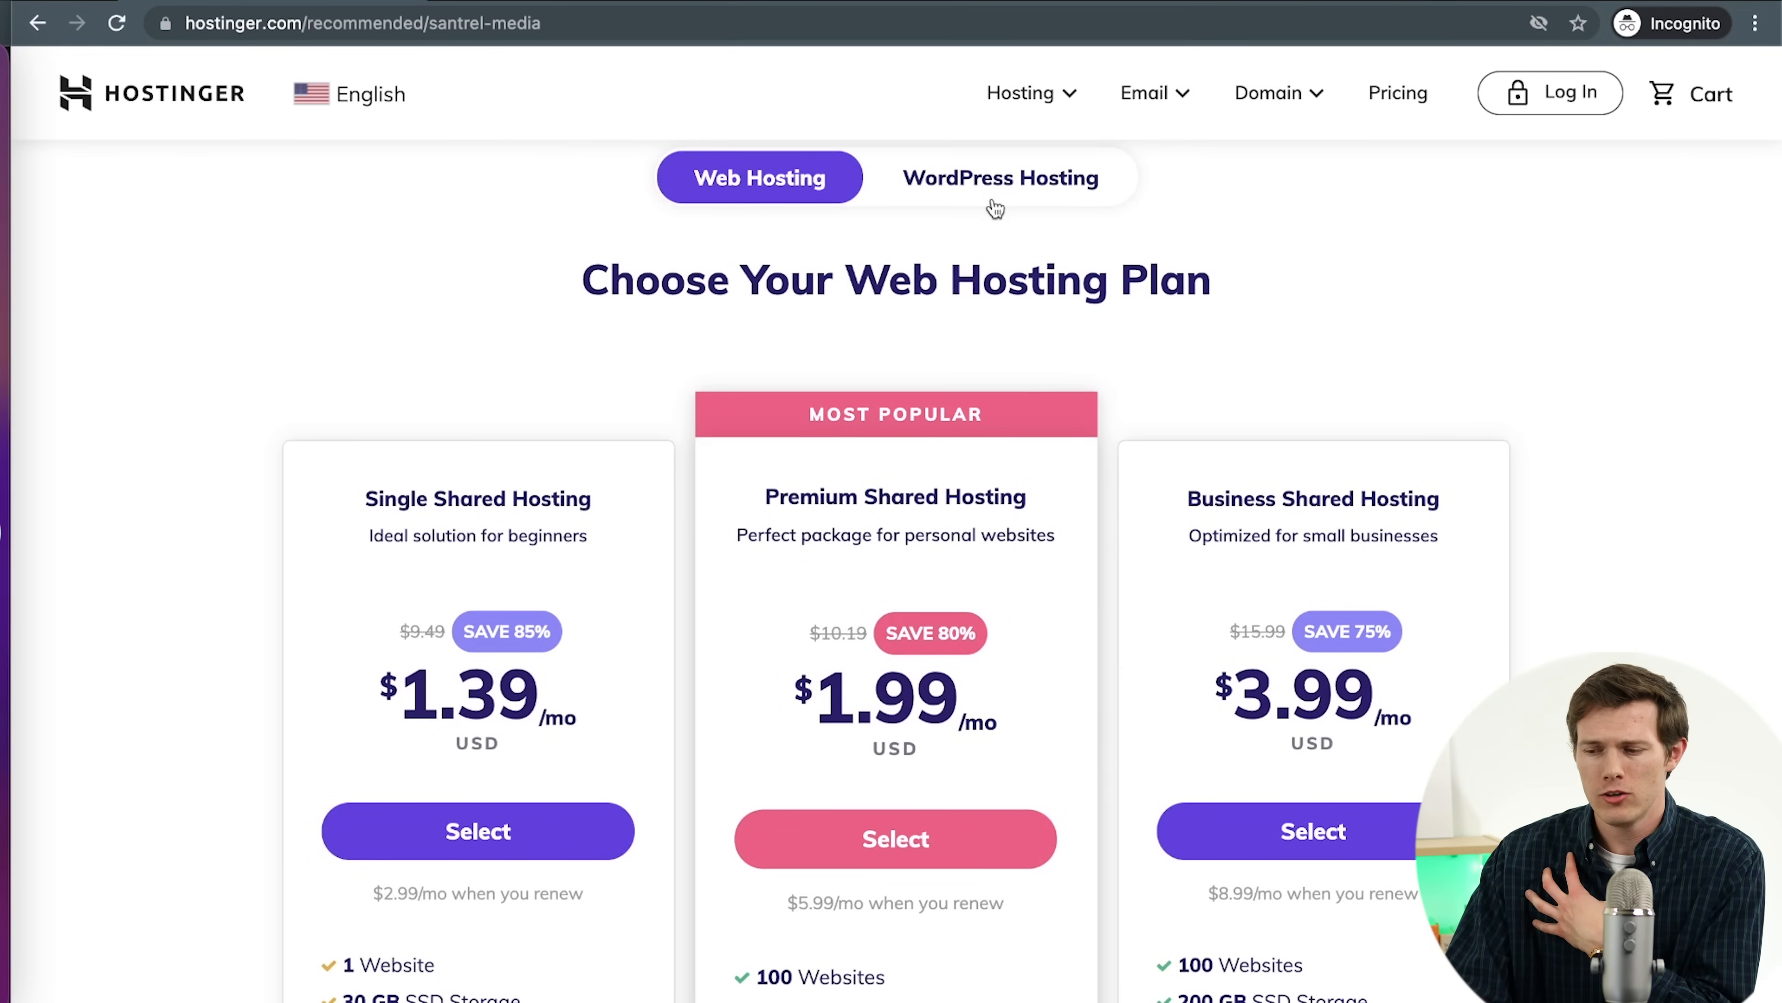
pyautogui.click(979, 184)
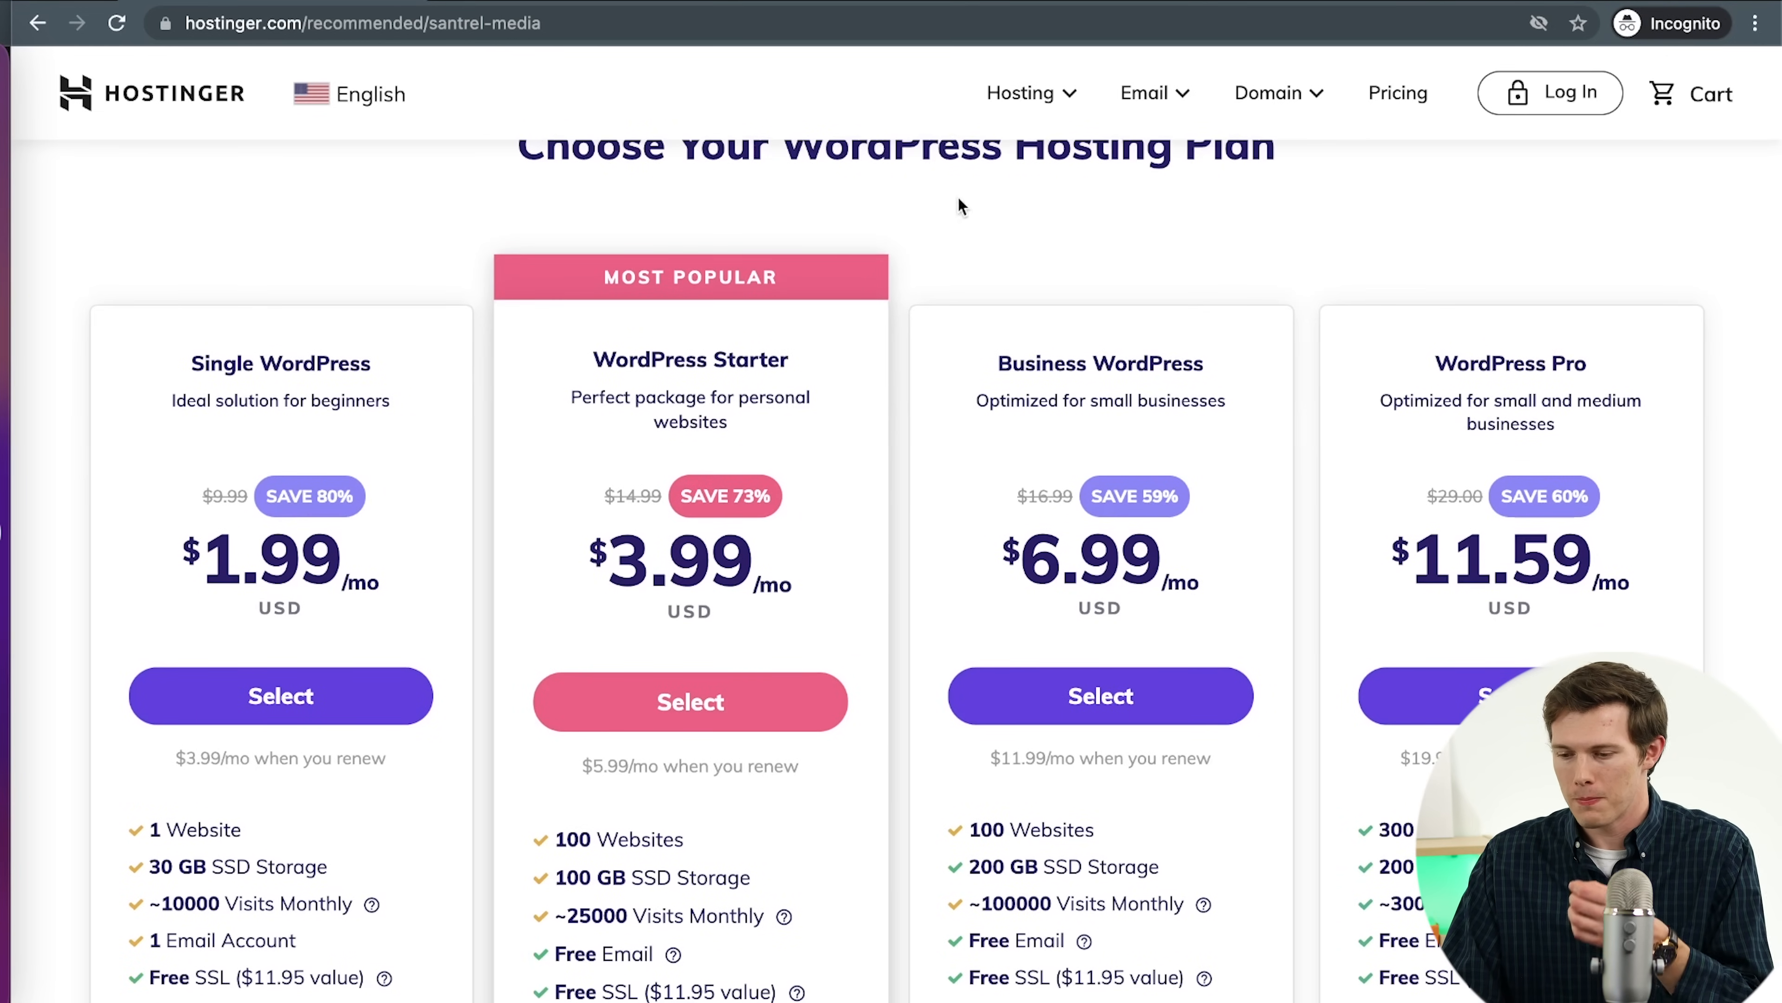
# Compare the features of the WordPress hosting plans and select the WordPress Starter plan
pyautogui.scroll(-3, 803, 389)
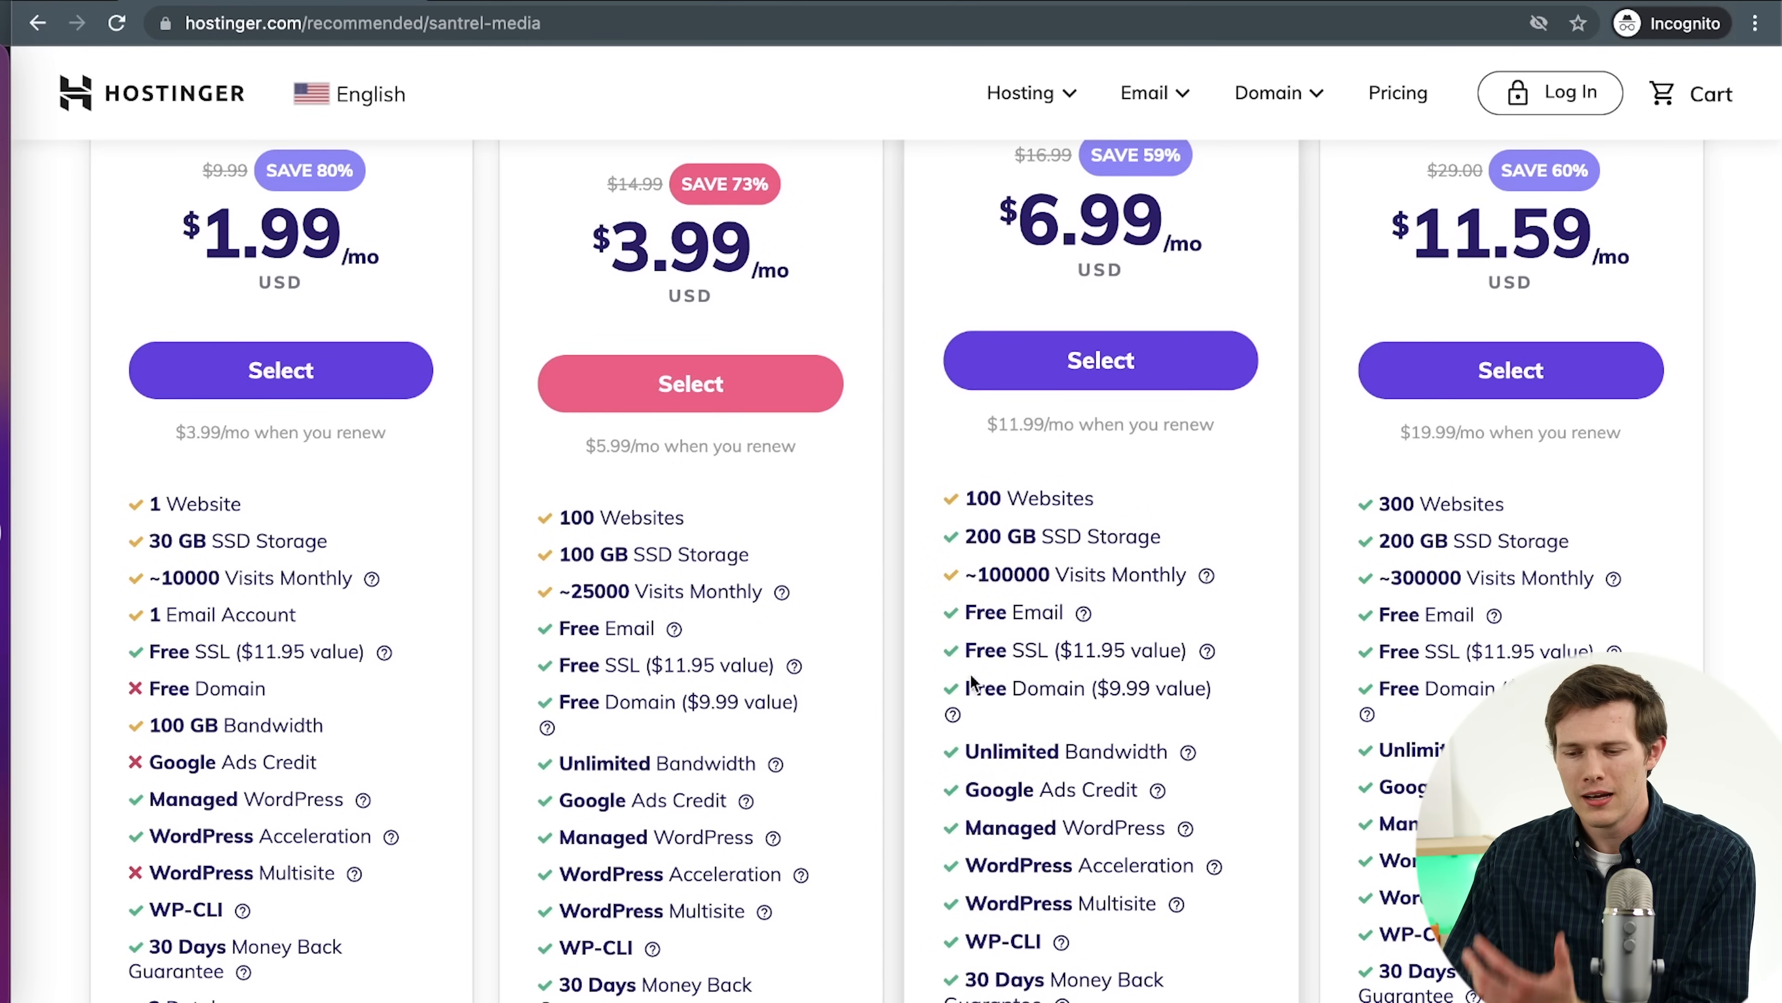
pyautogui.scroll(2, 697, 596)
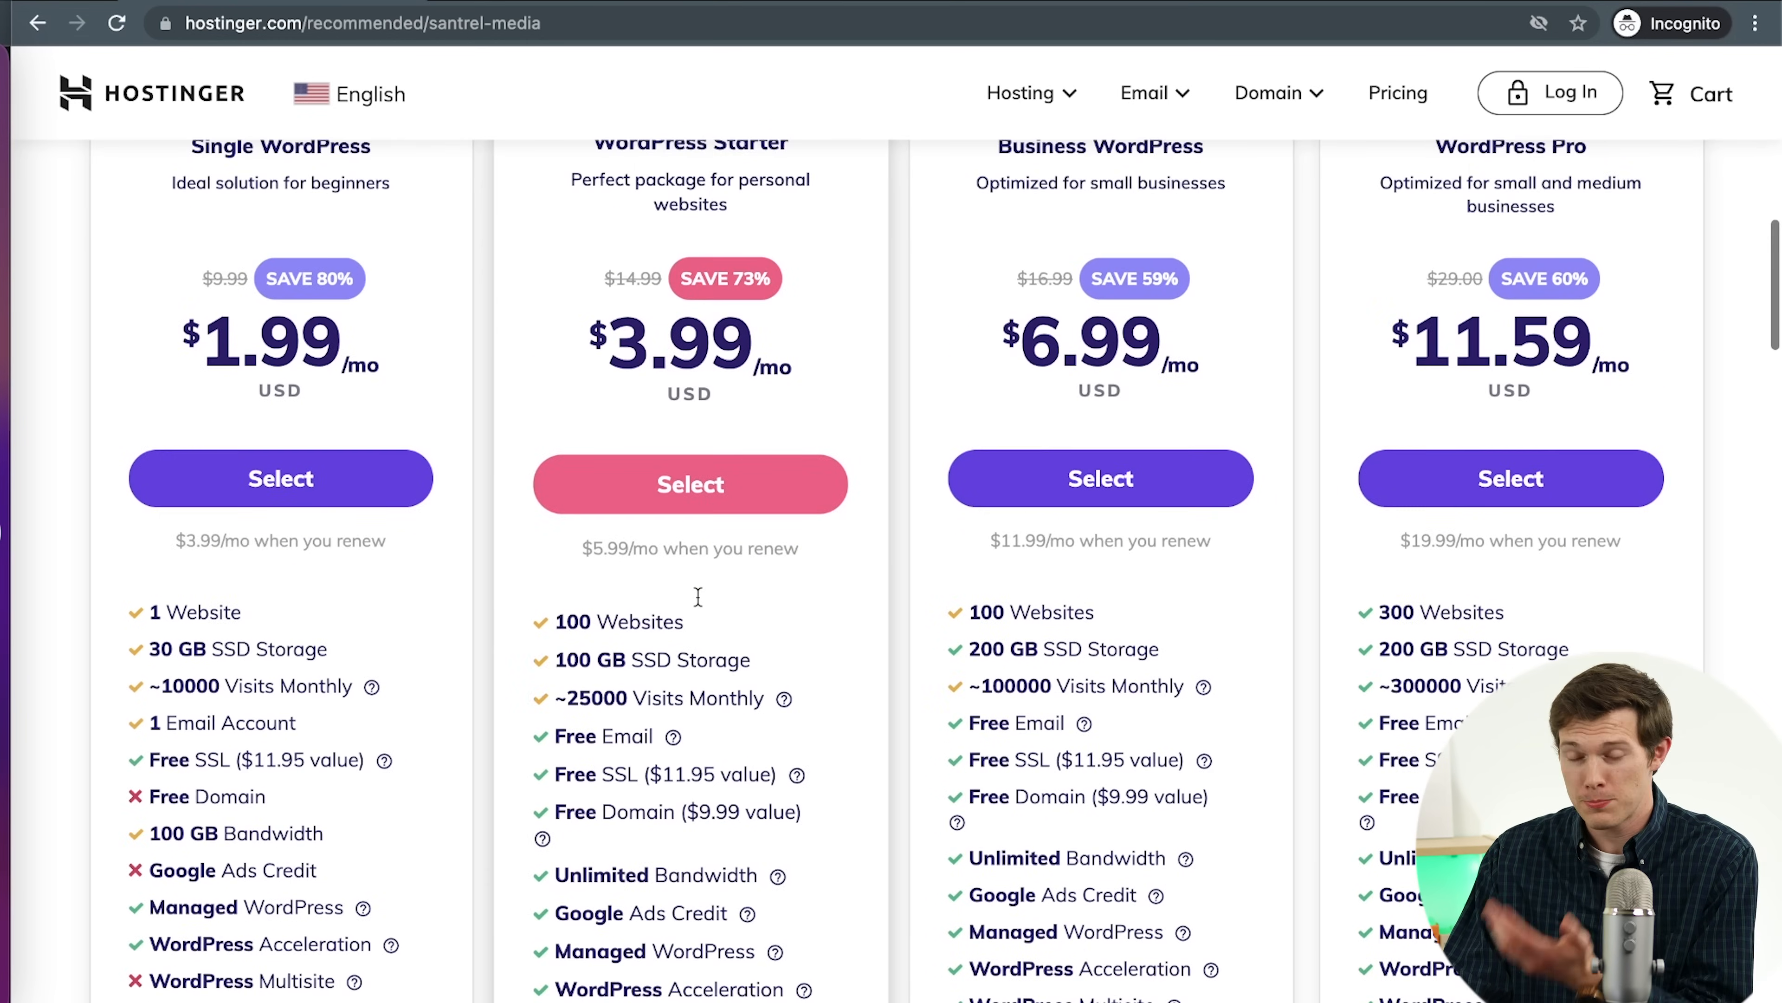
pyautogui.scroll(-3, 697, 595)
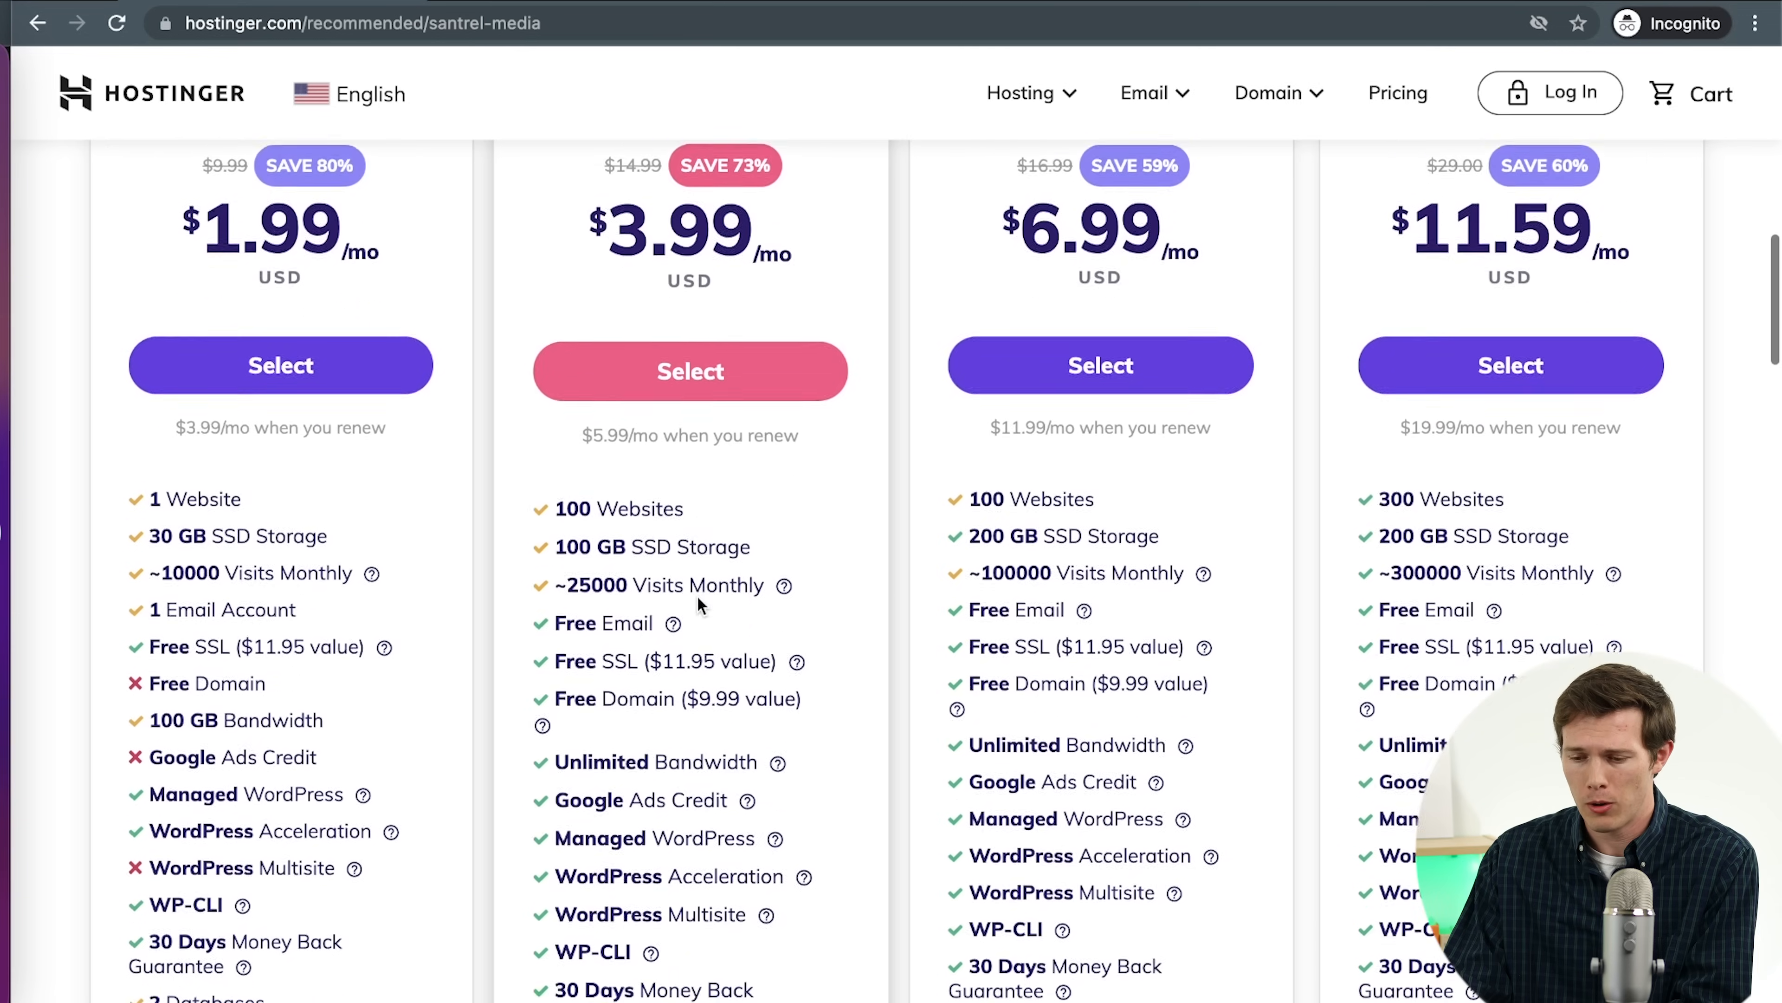
pyautogui.scroll(1, 698, 598)
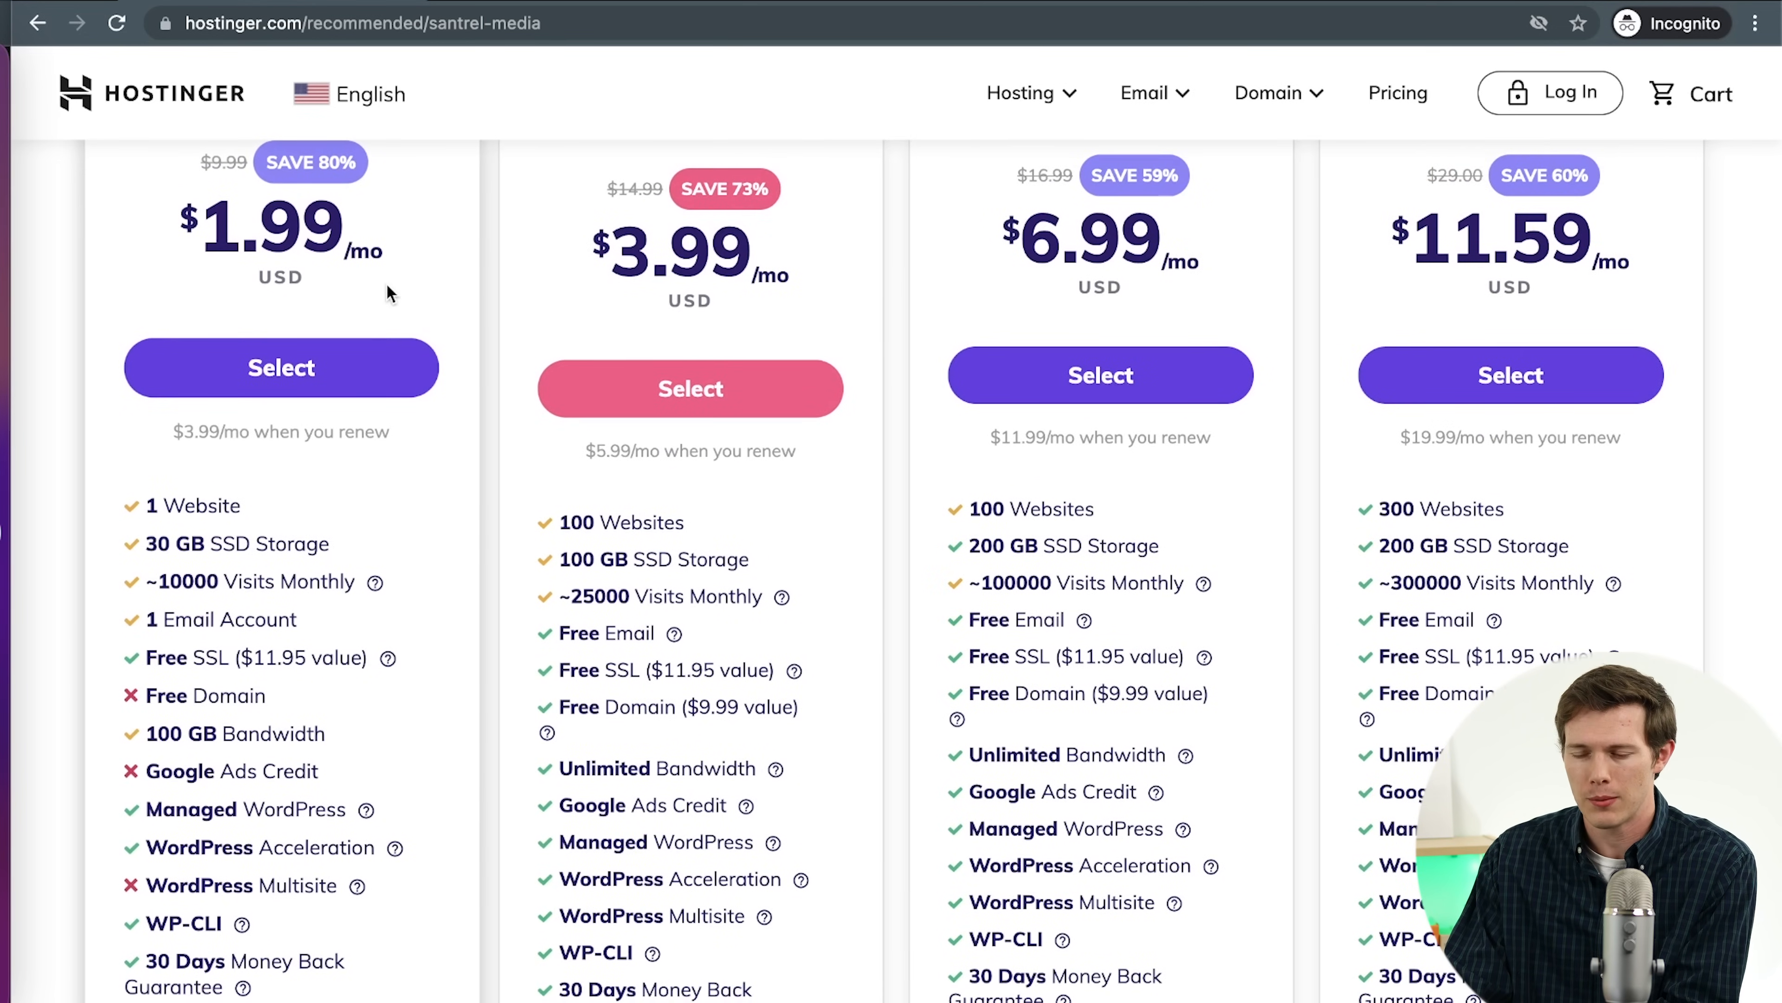
pyautogui.scroll(-1, 385, 283)
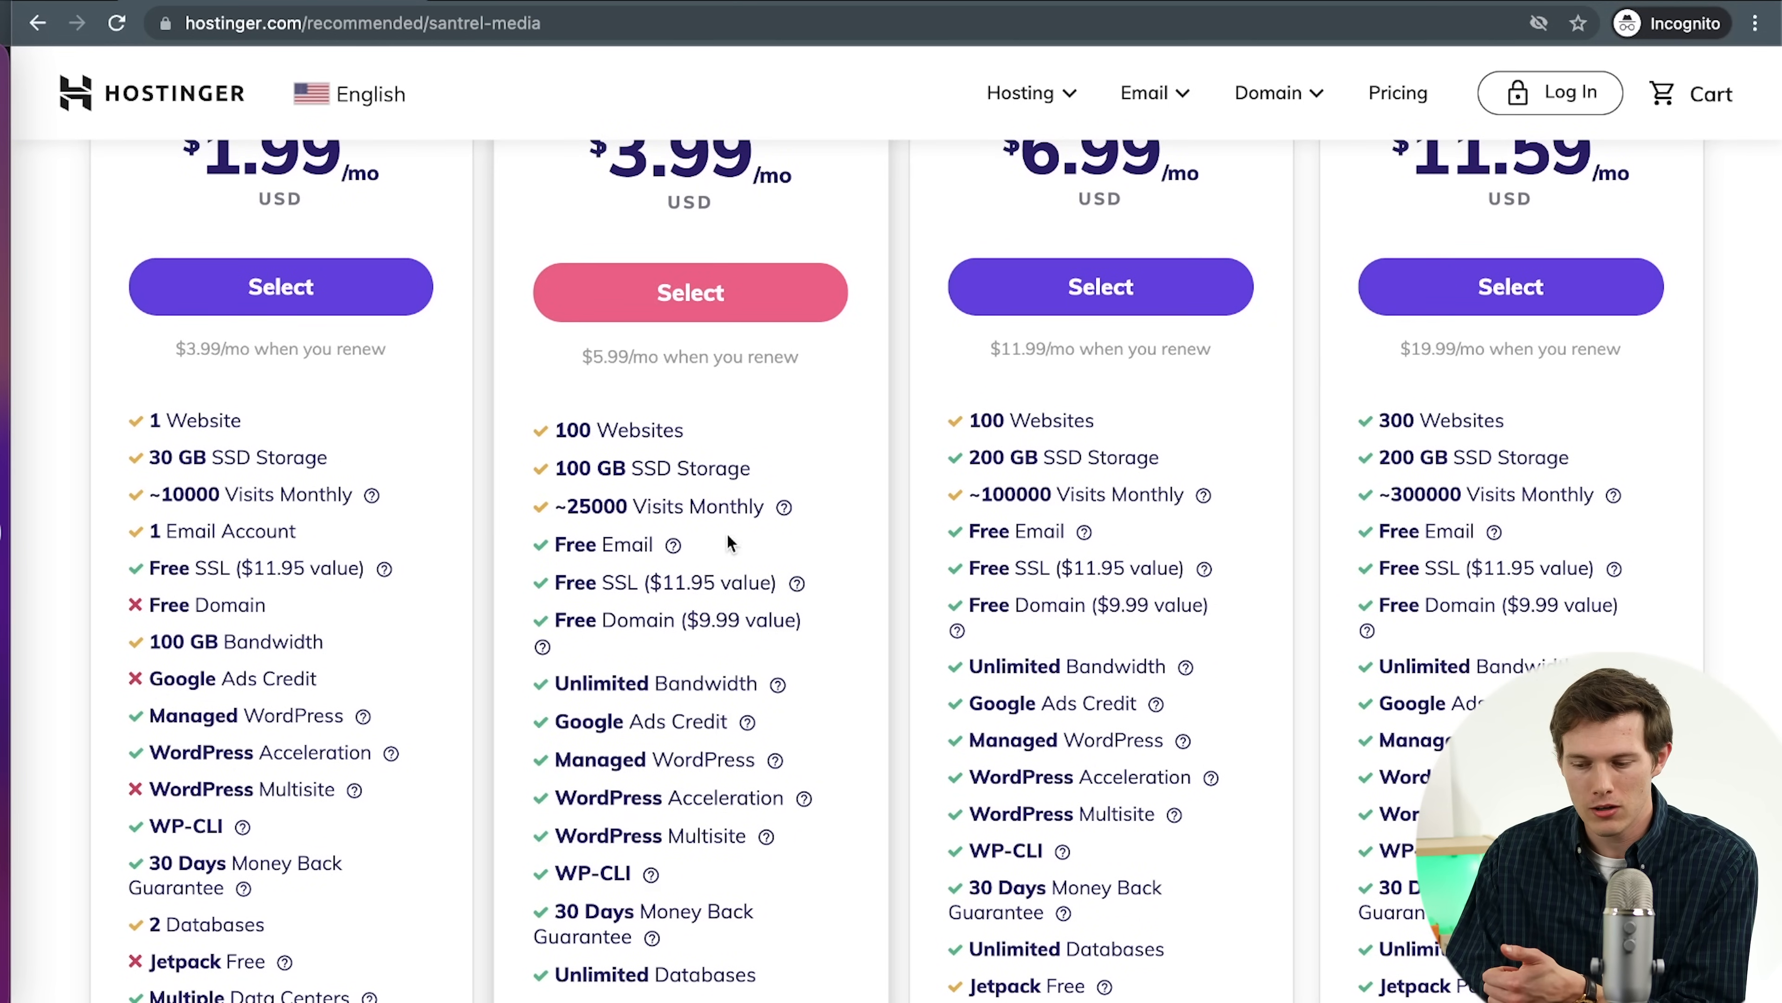
pyautogui.scroll(-2, 744, 543)
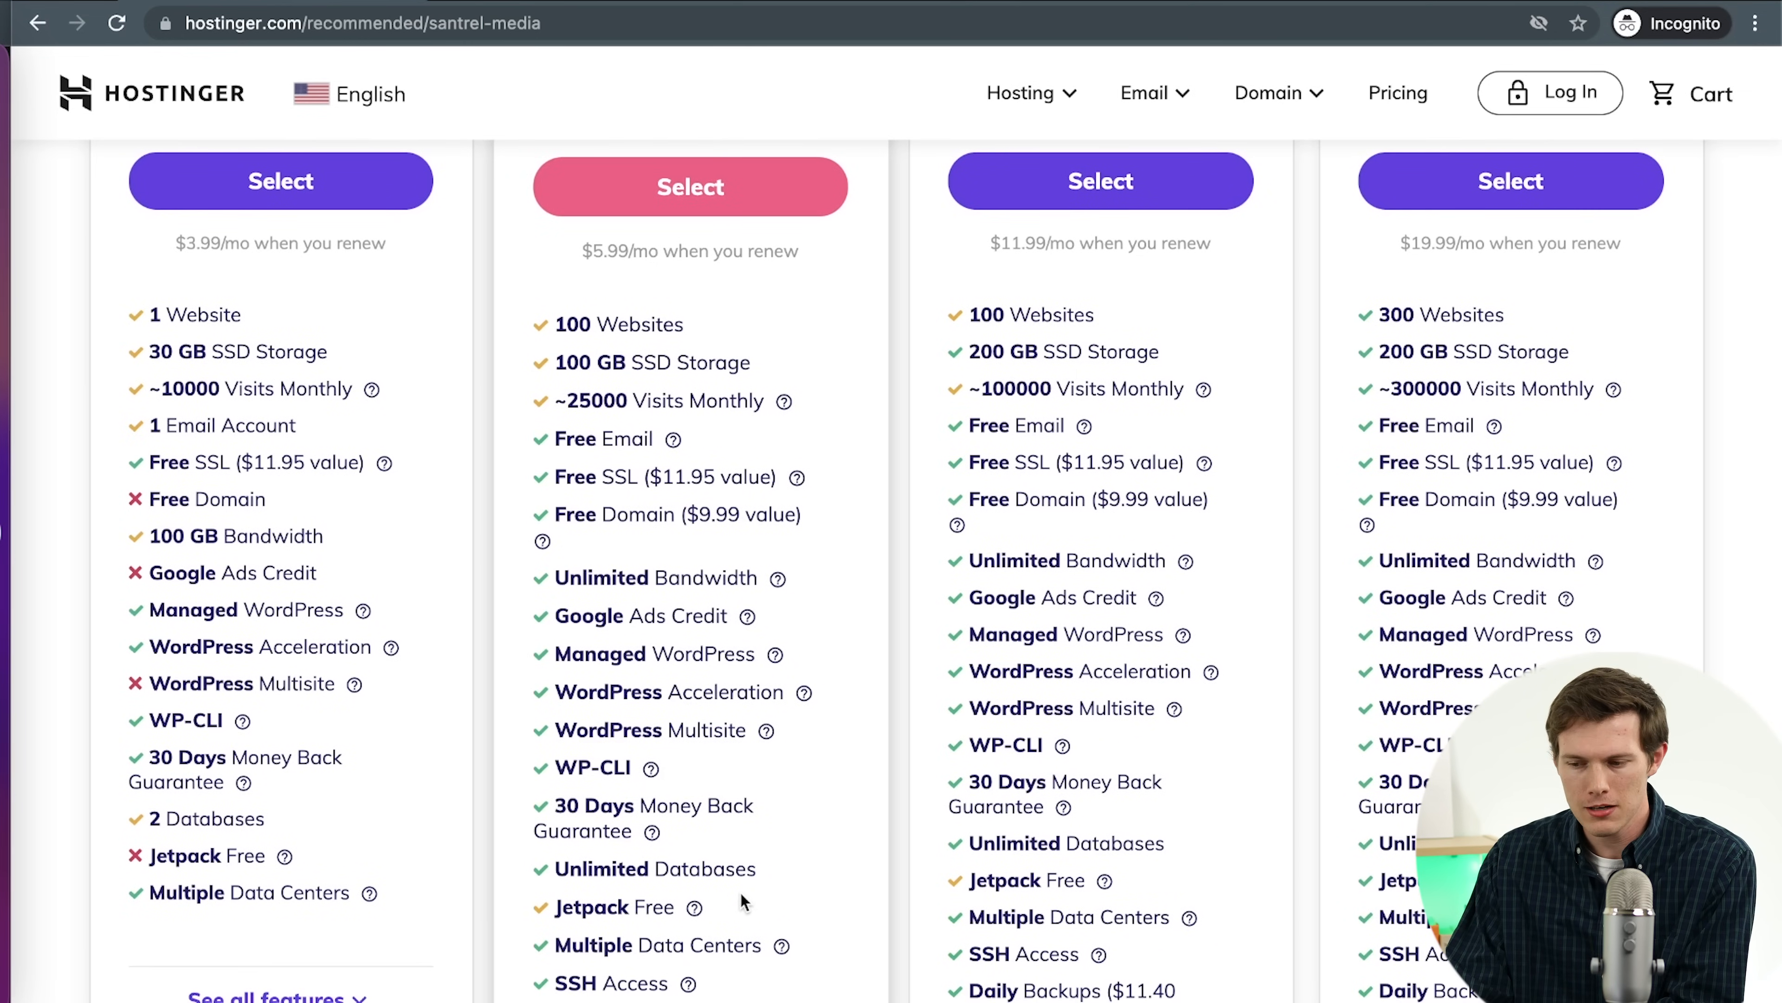
pyautogui.scroll(5, 740, 892)
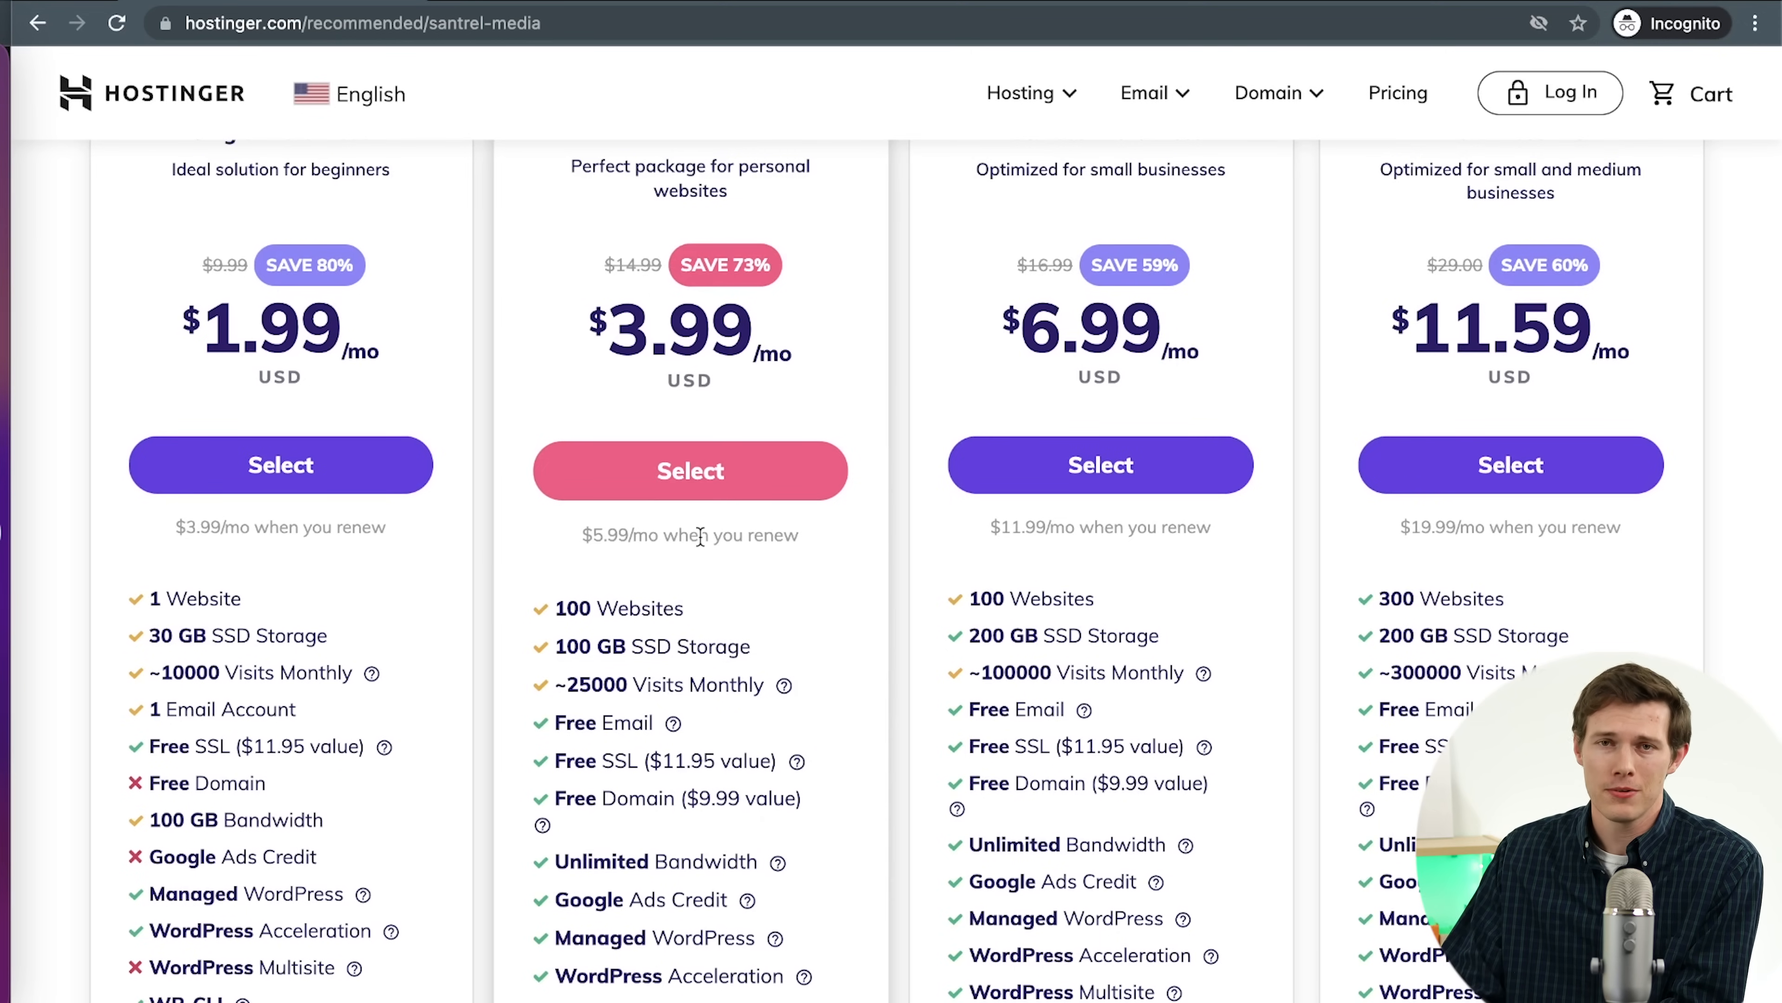
pyautogui.click(645, 479)
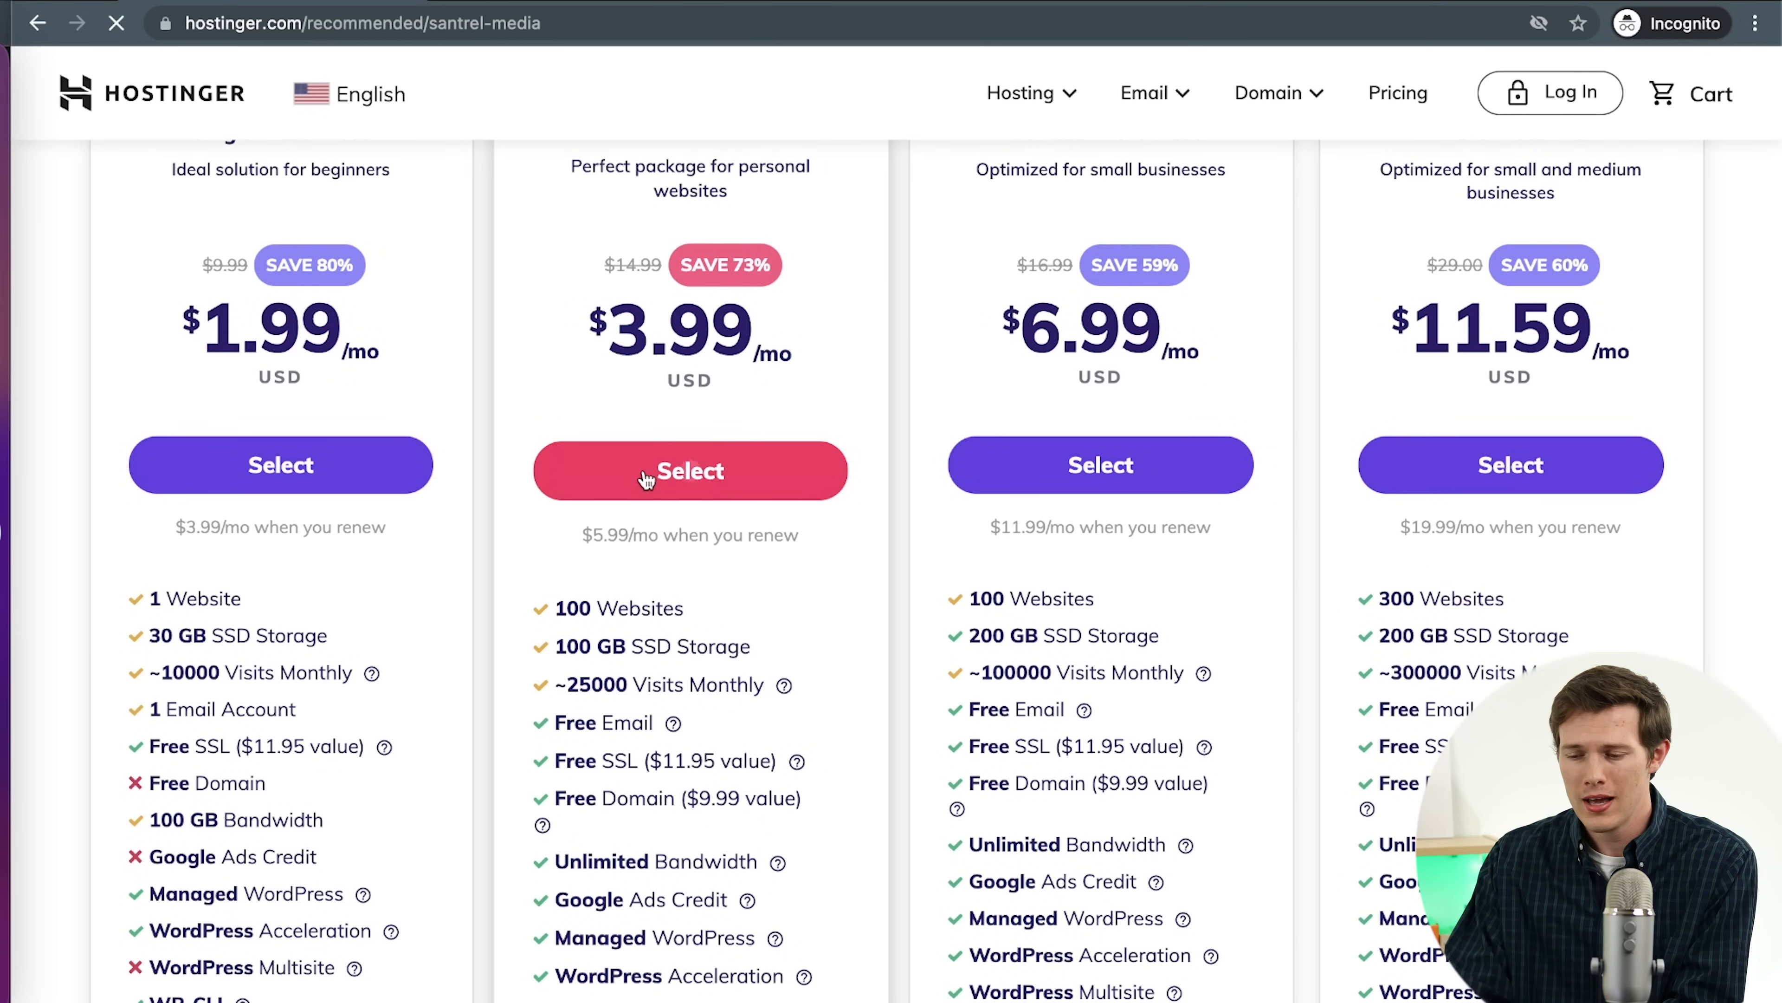
# Compare the 24-month and 48-month billing periods for the order and choose the 1-month period, then go to account creation
pyautogui.scroll(-2, 745, 667)
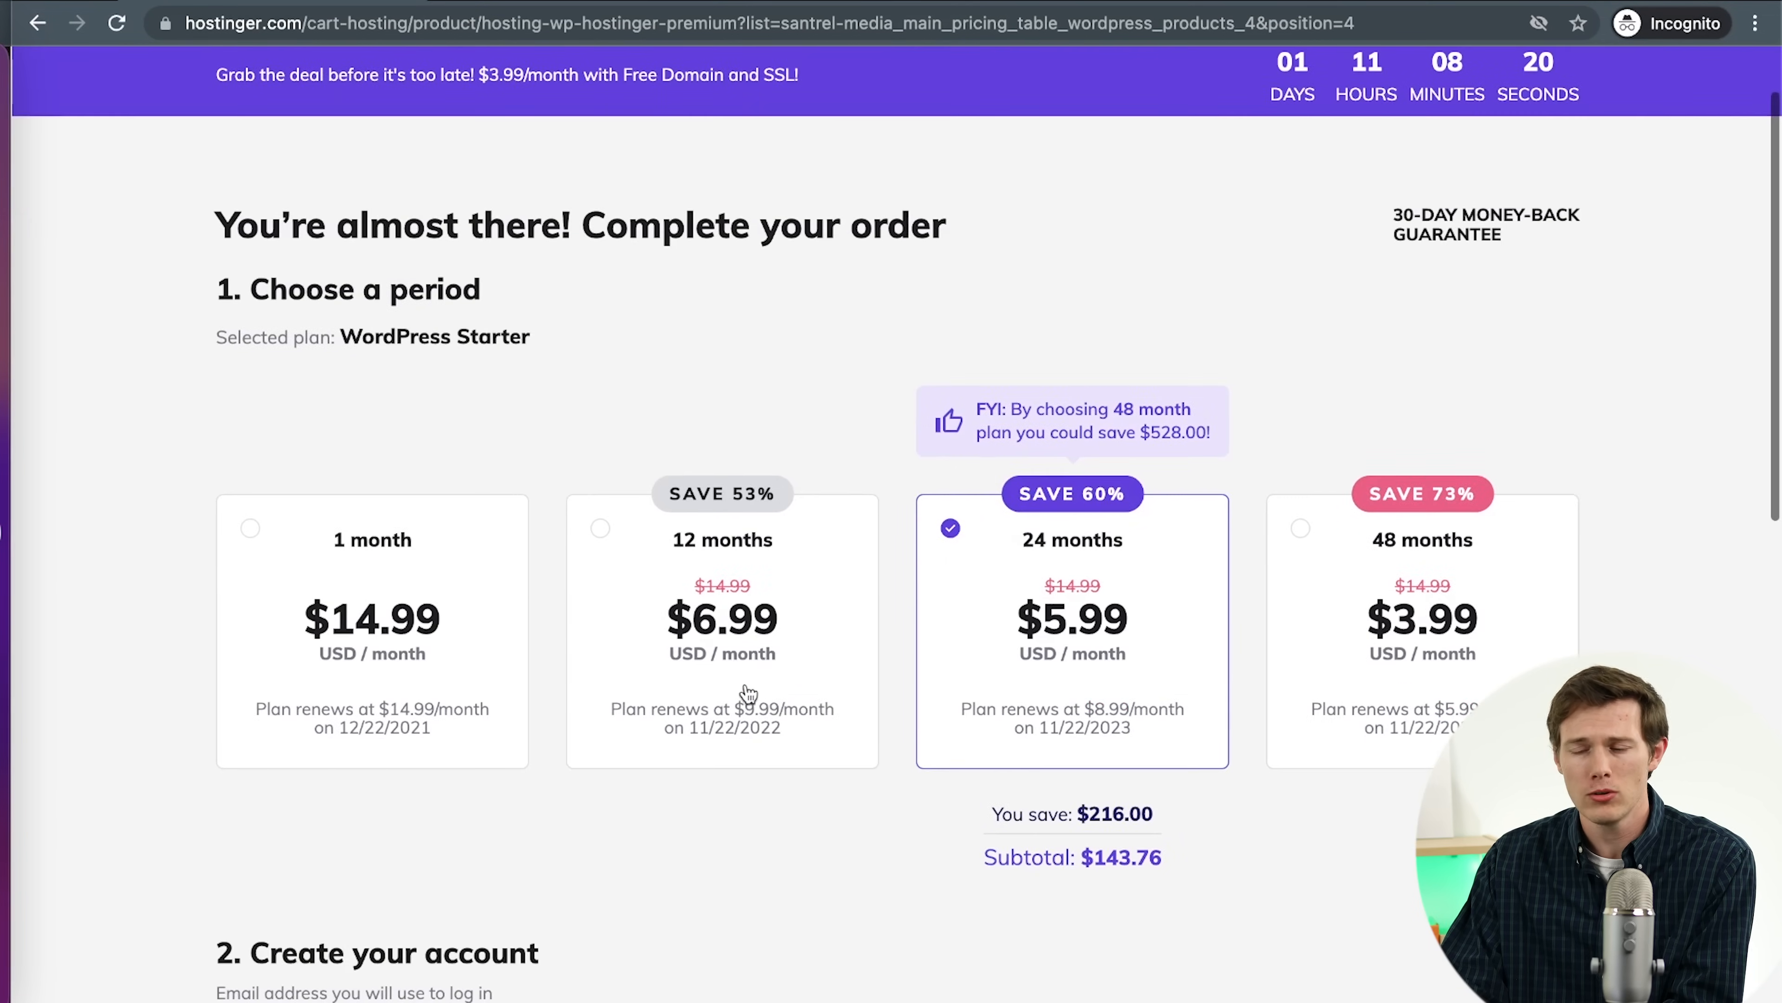
pyautogui.scroll(1, 749, 688)
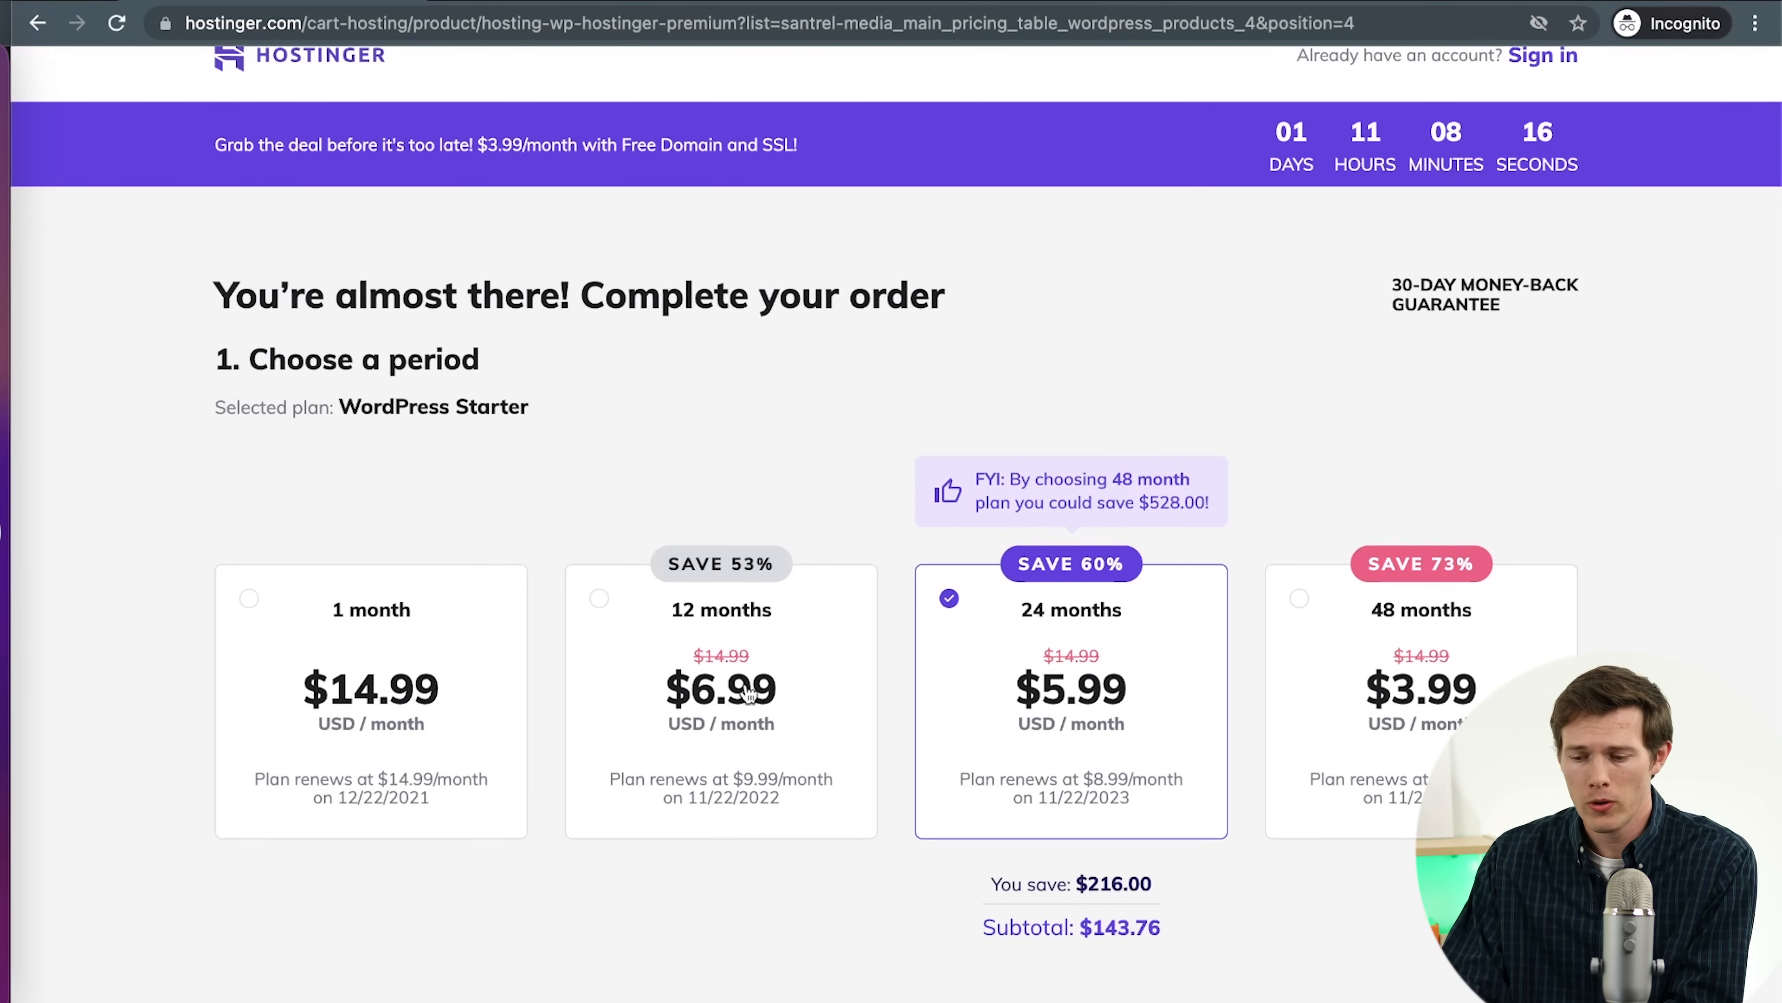
pyautogui.click(342, 692)
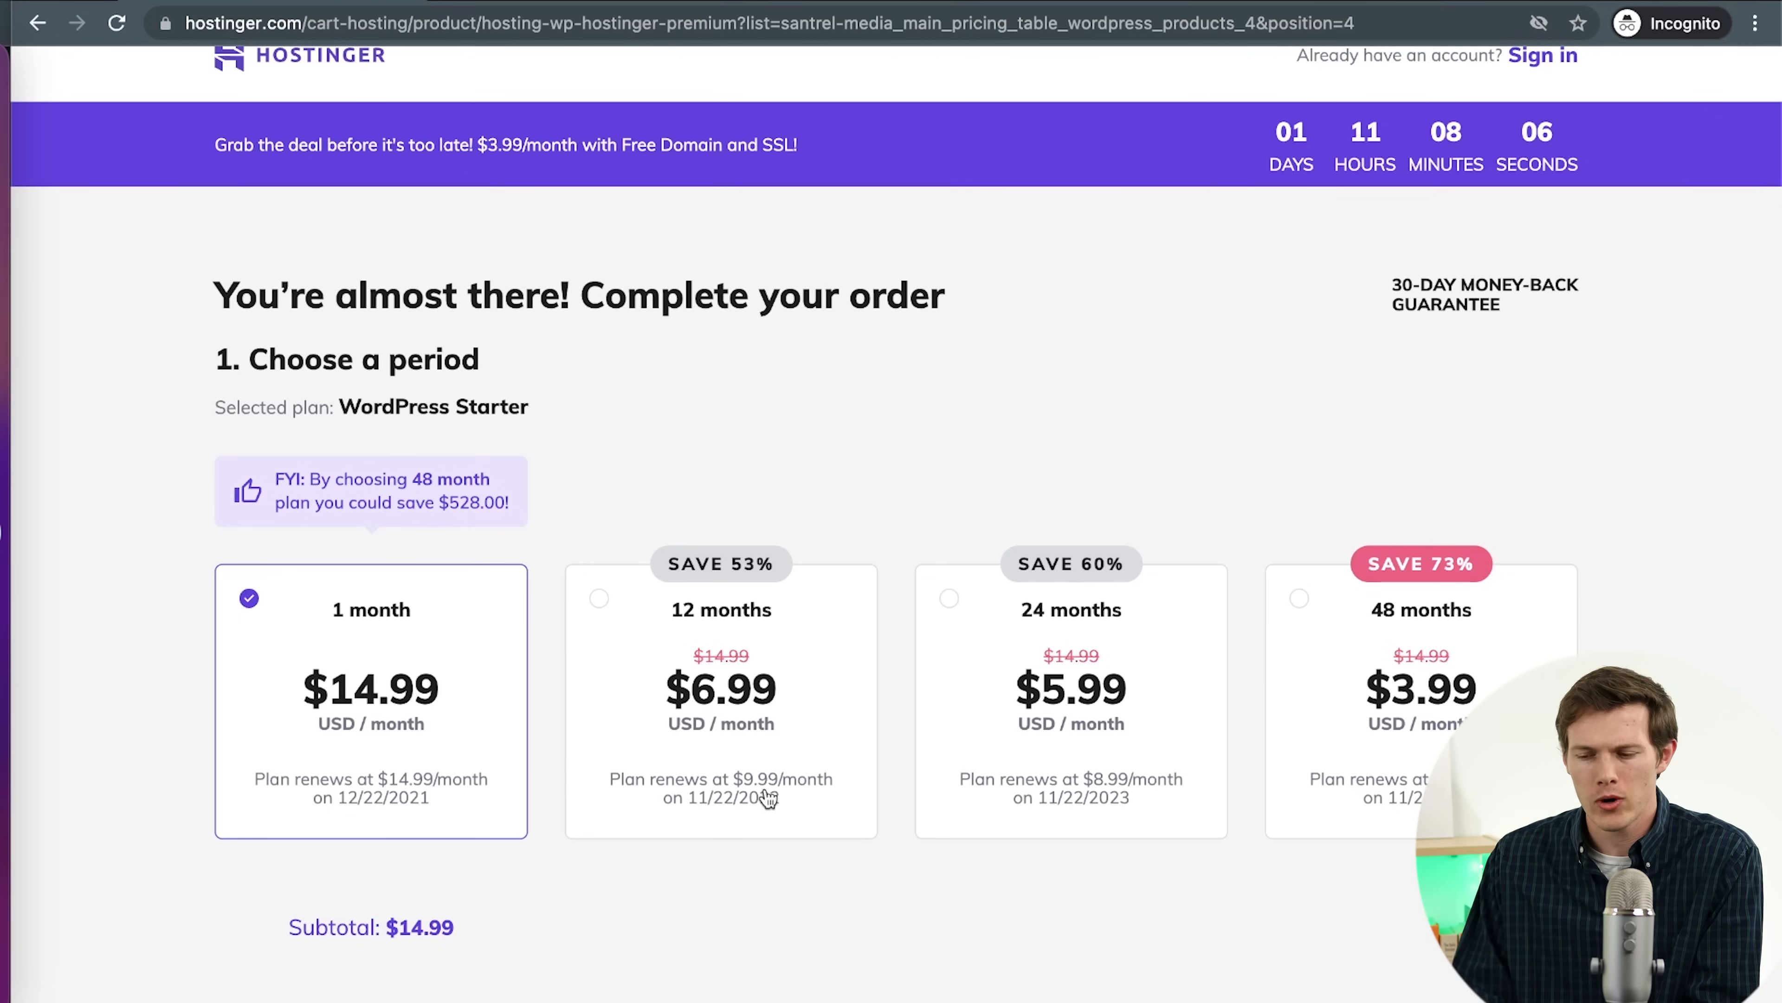
pyautogui.click(1165, 705)
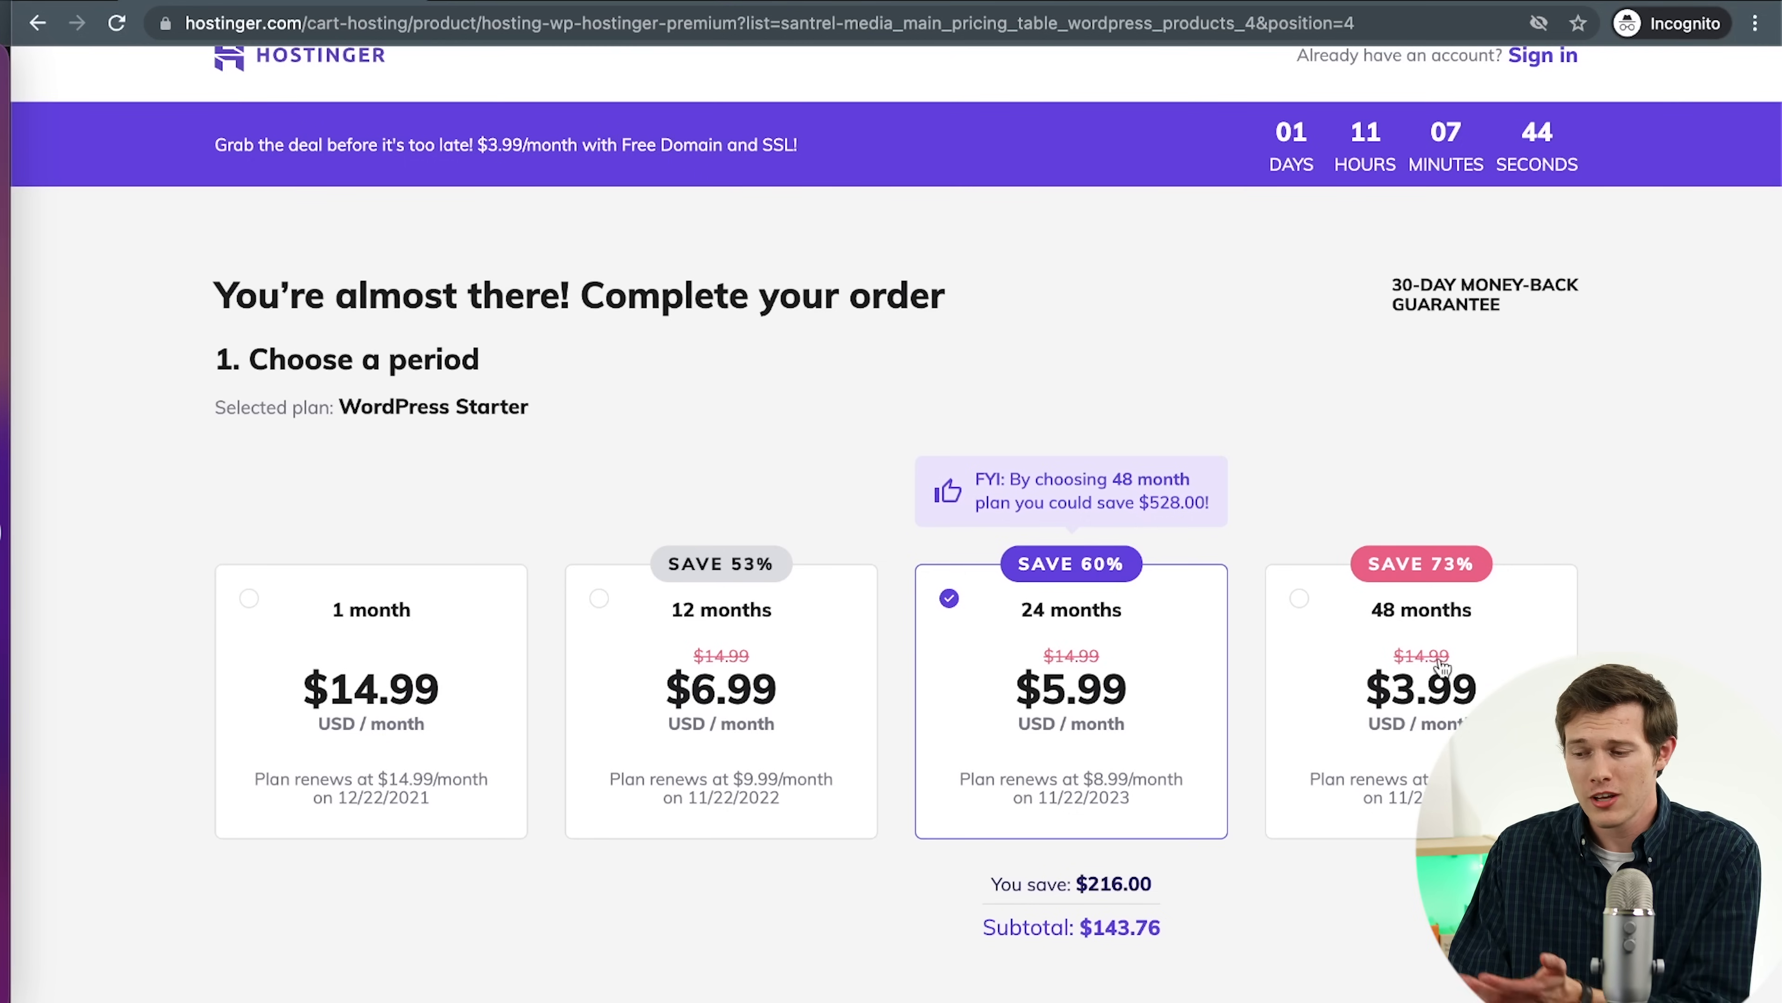
pyautogui.click(1498, 664)
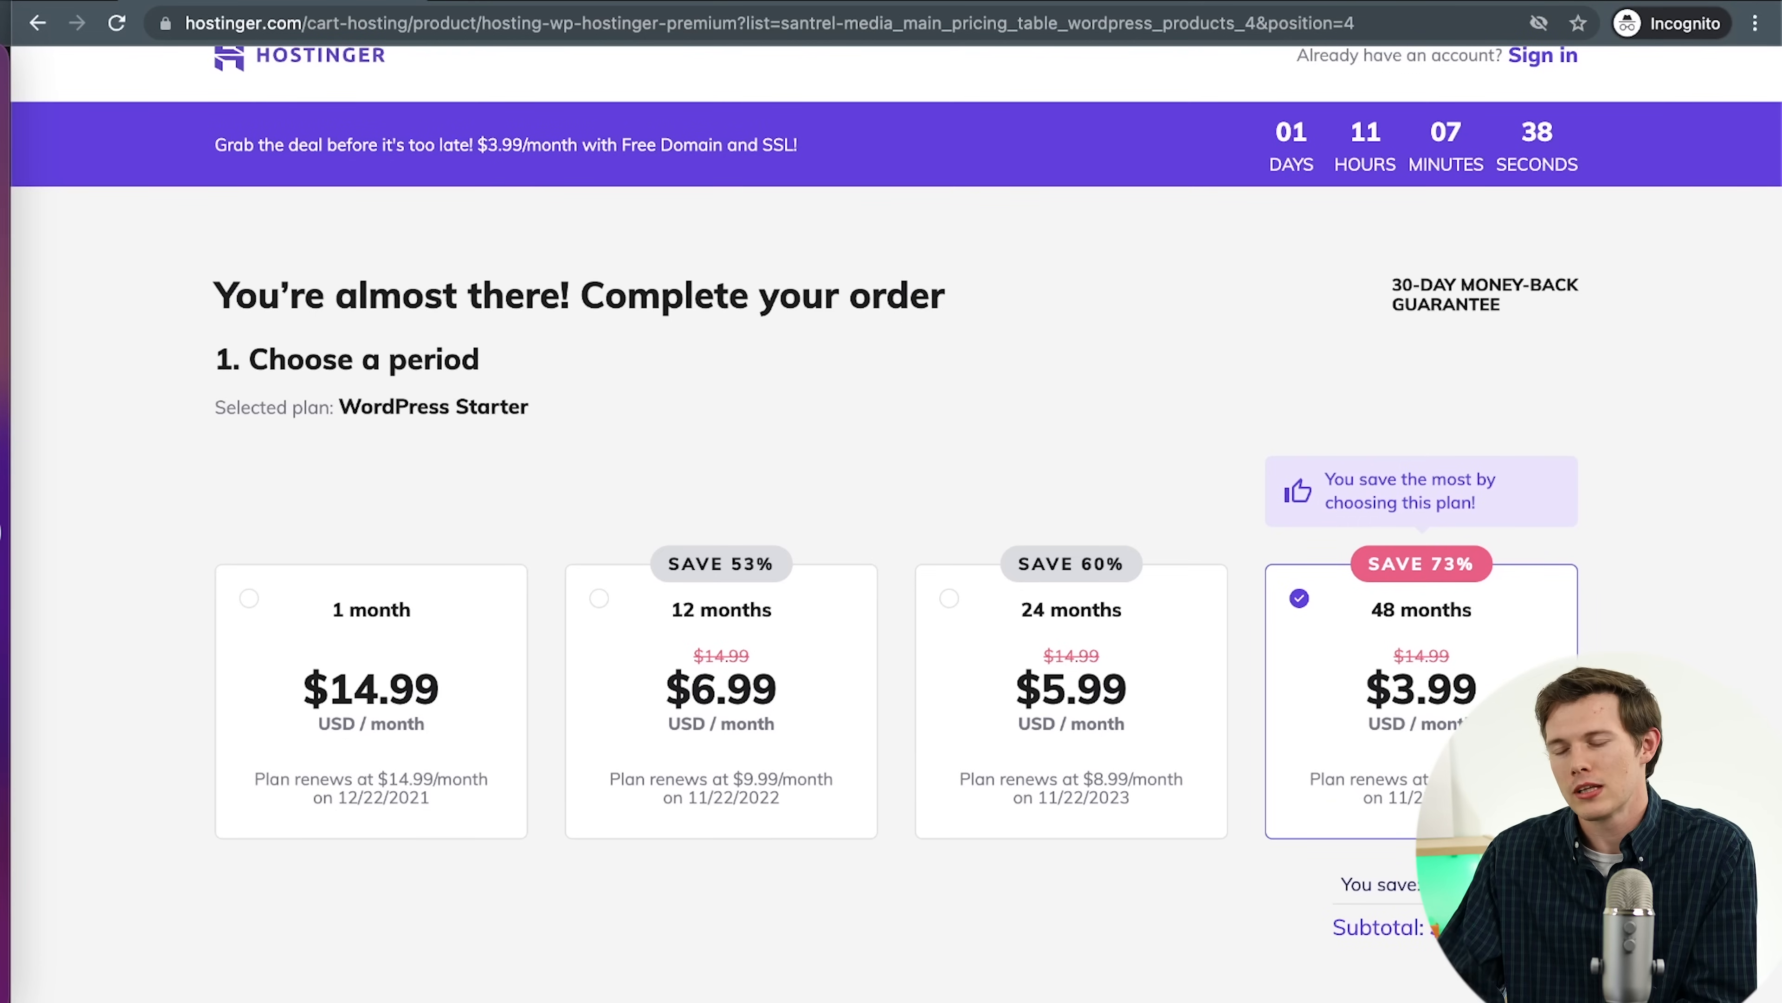
pyautogui.click(1186, 733)
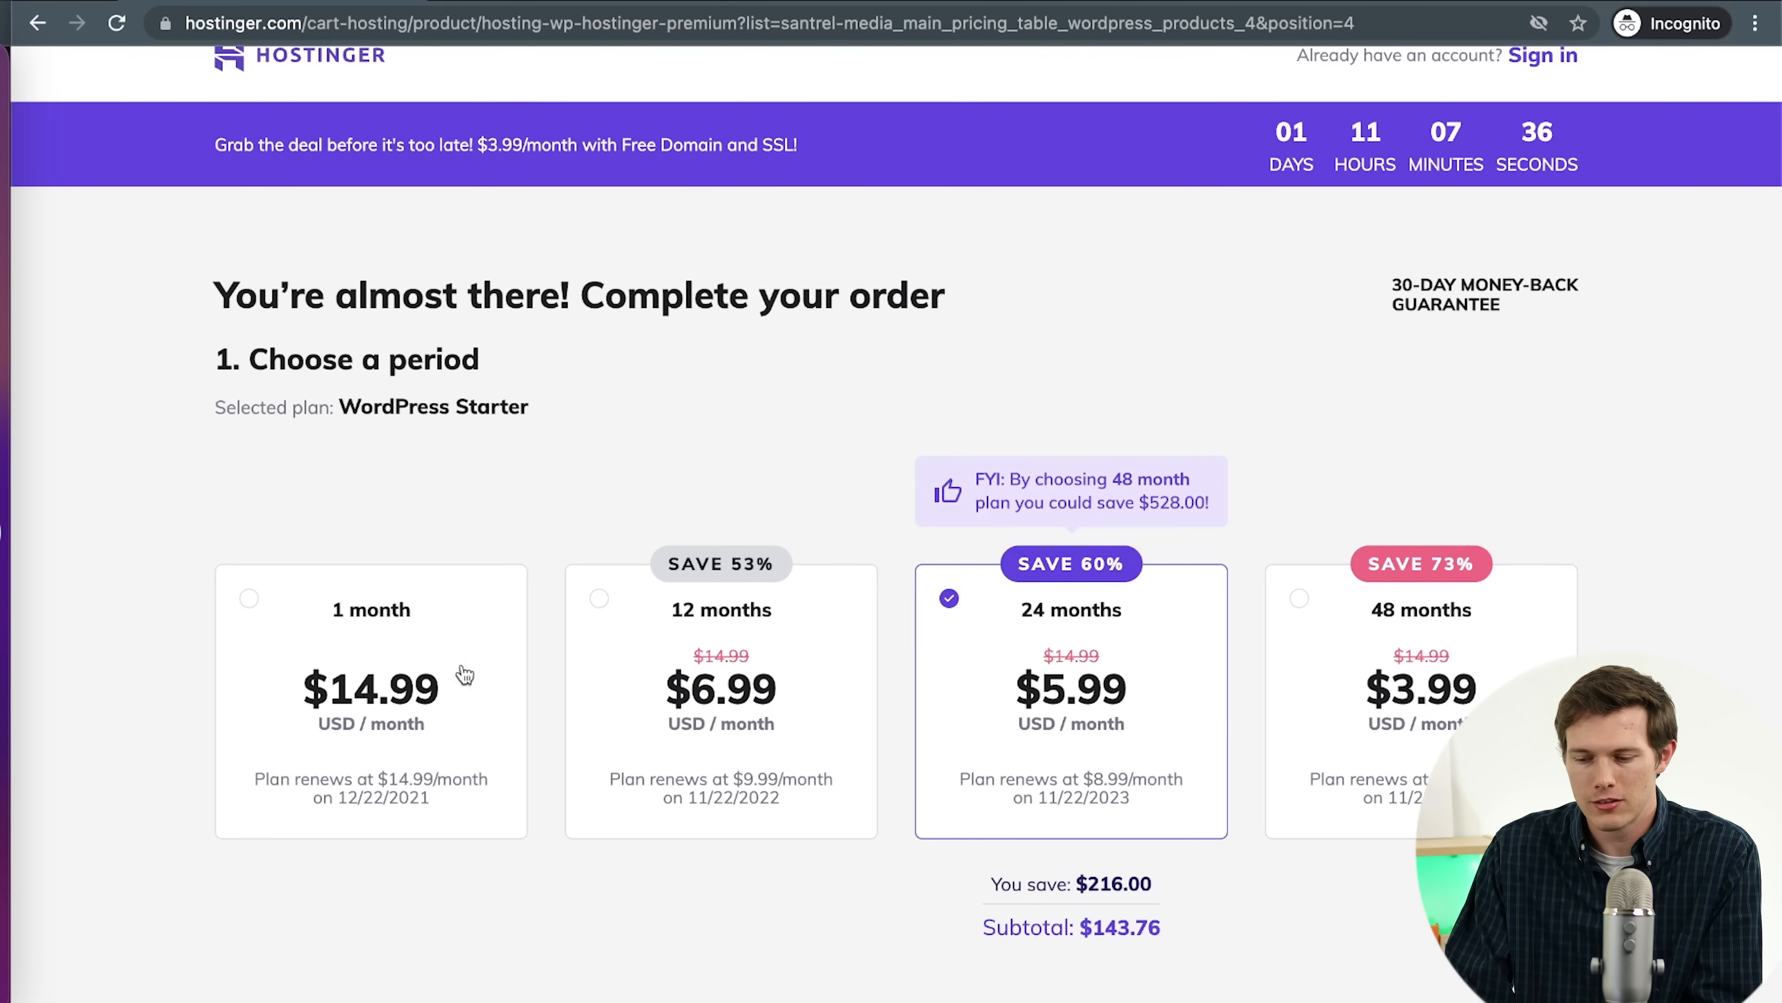
pyautogui.click(472, 635)
pyautogui.scroll(-9, 472, 635)
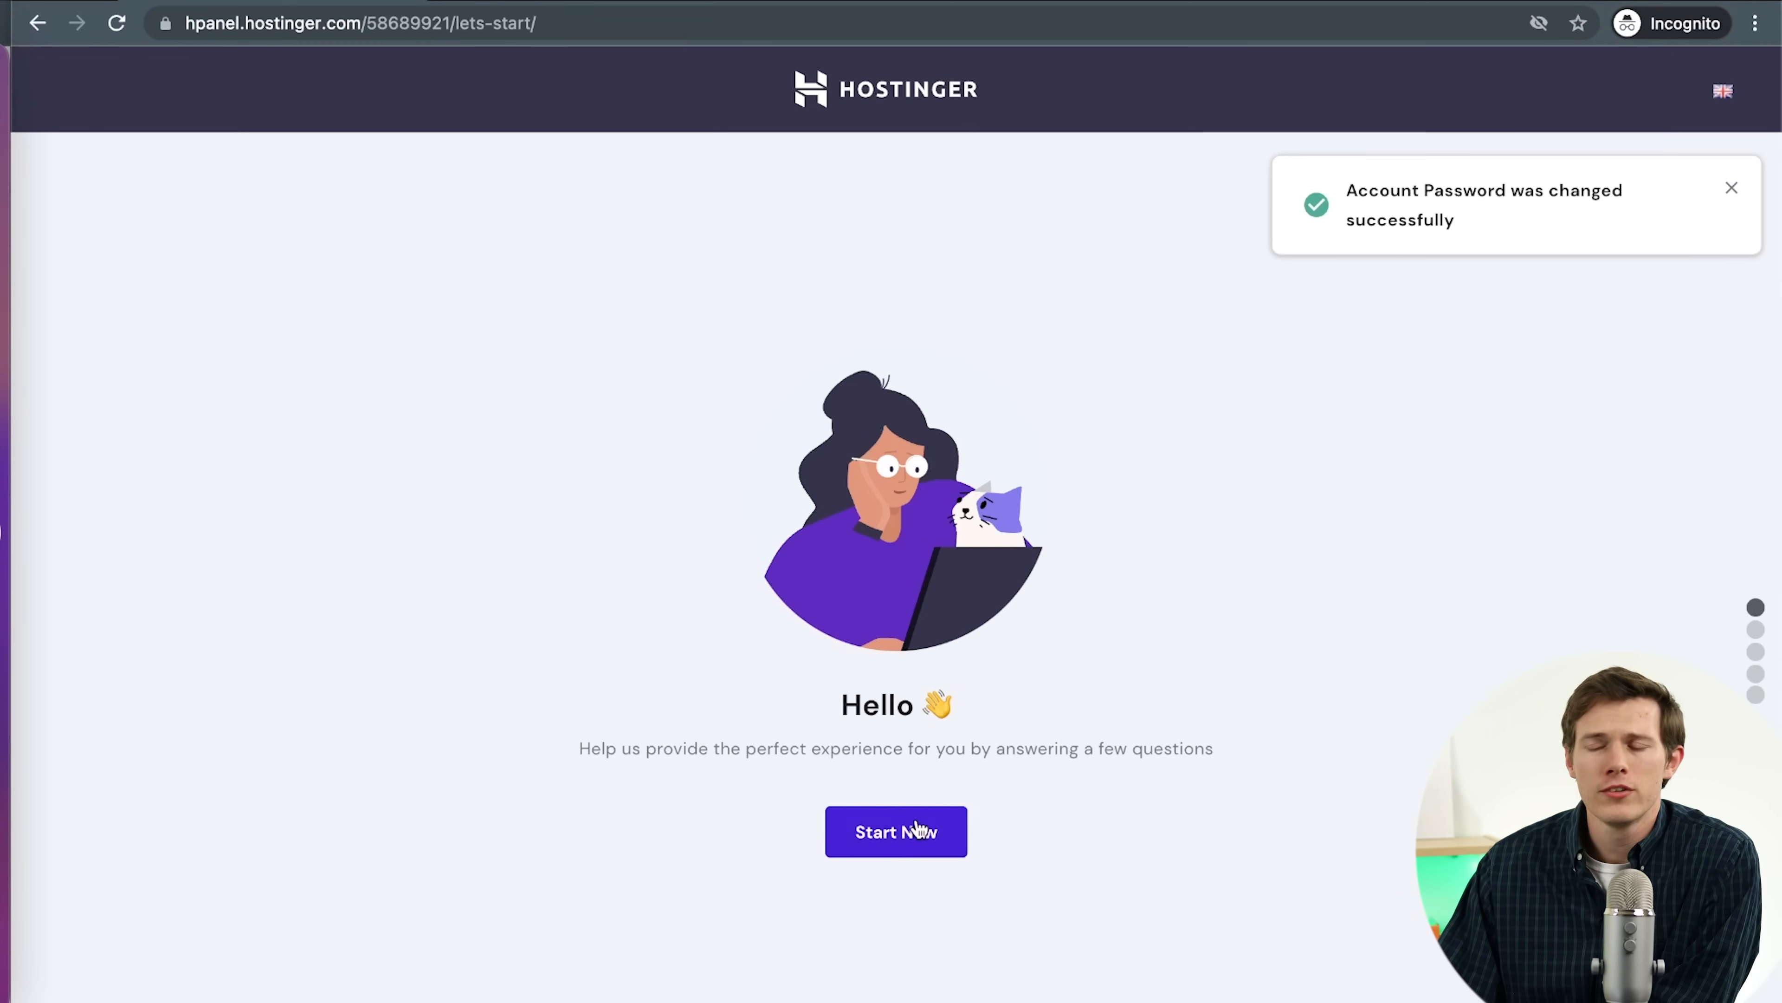
# Start the website setup, choosing to buy a new domain, and search for santrelsurfing.com
pyautogui.click(903, 845)
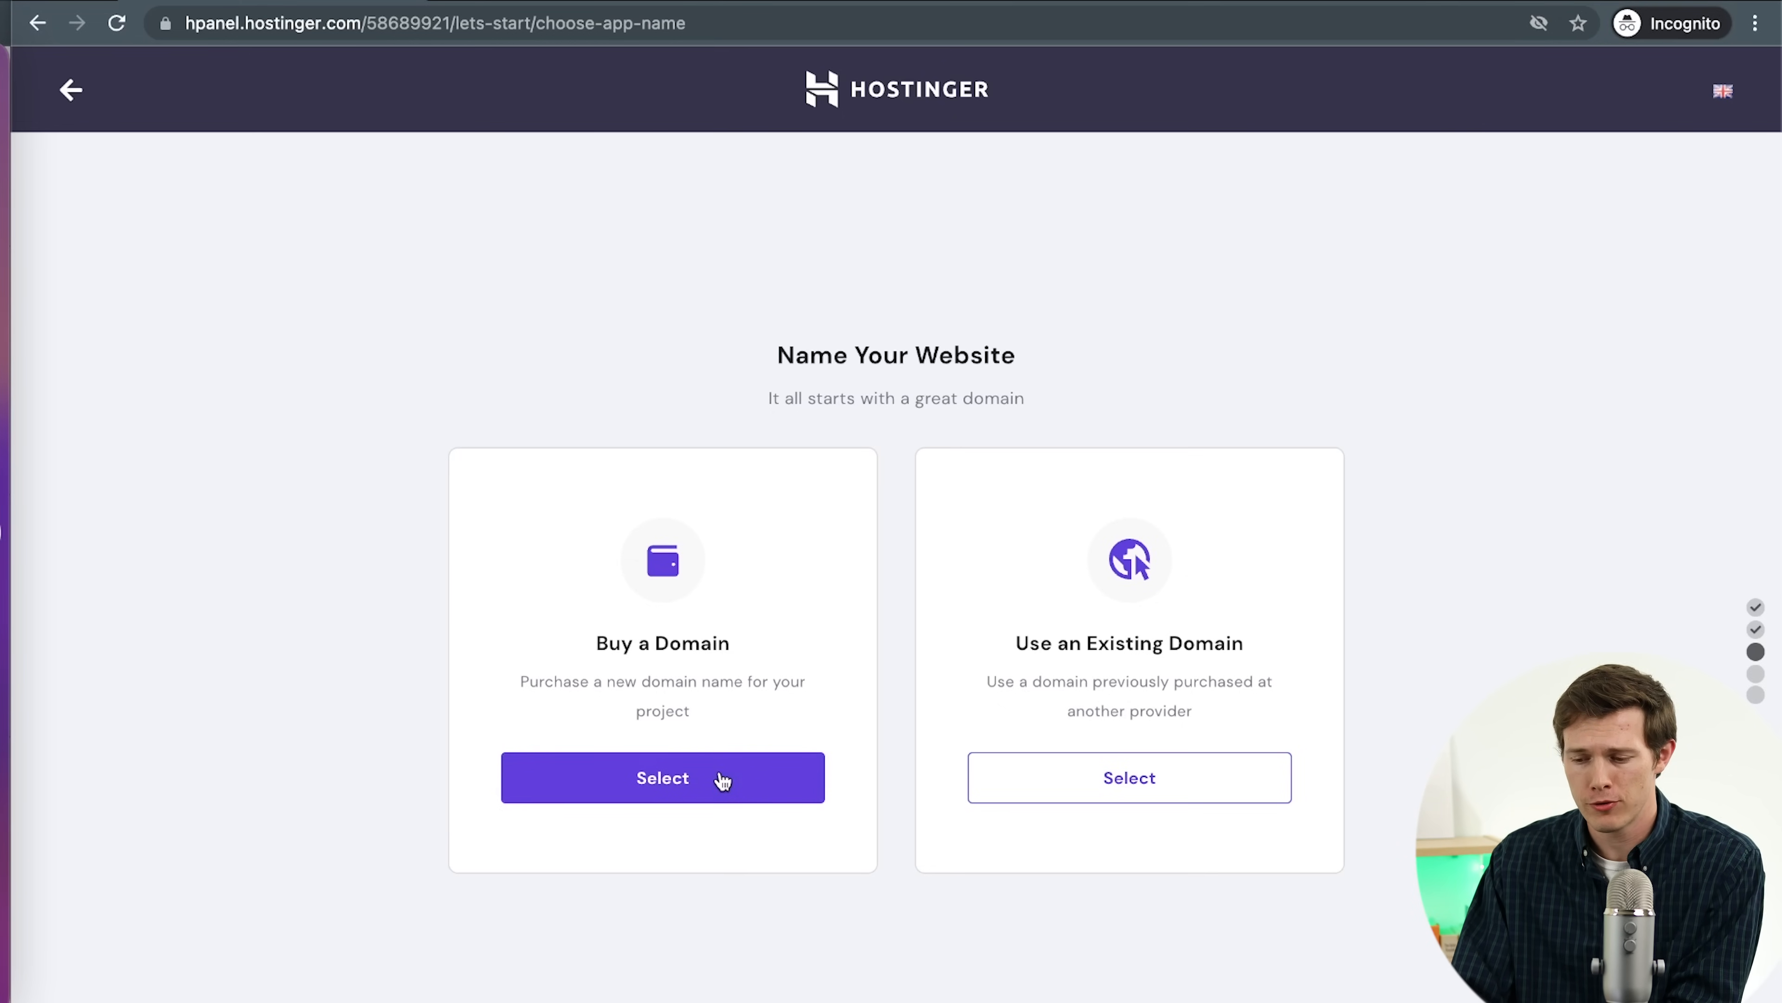
pyautogui.click(676, 785)
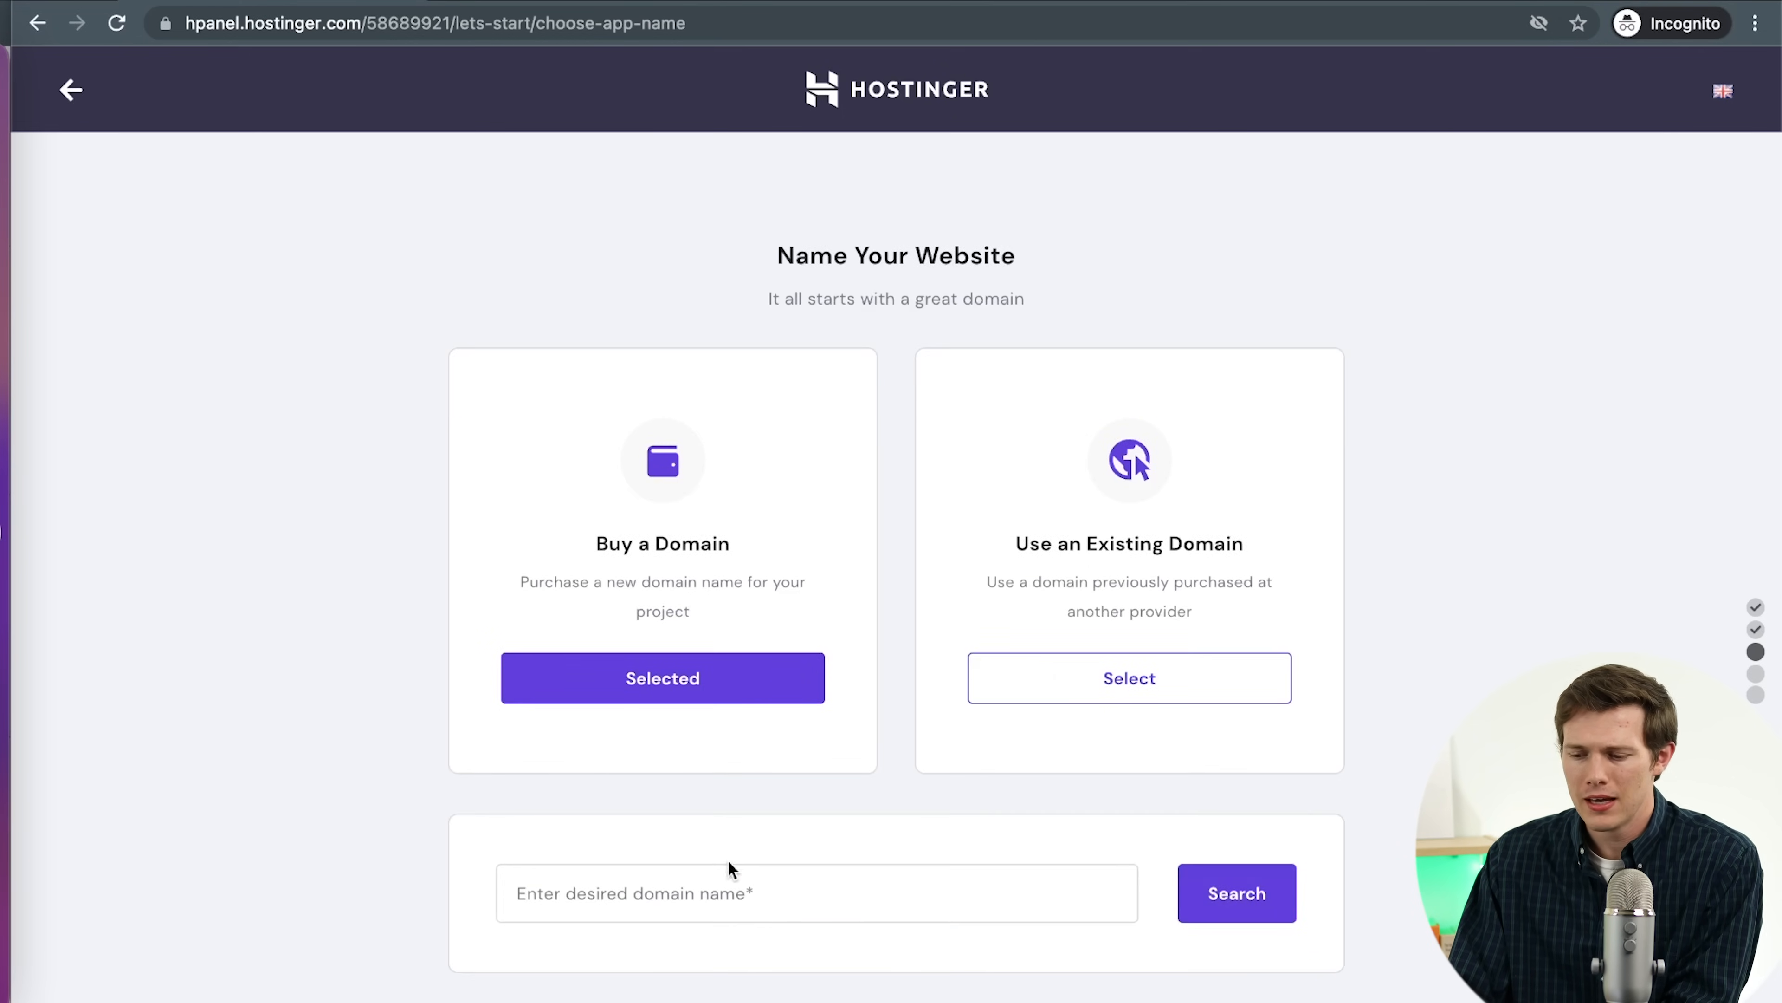
pyautogui.click(729, 888)
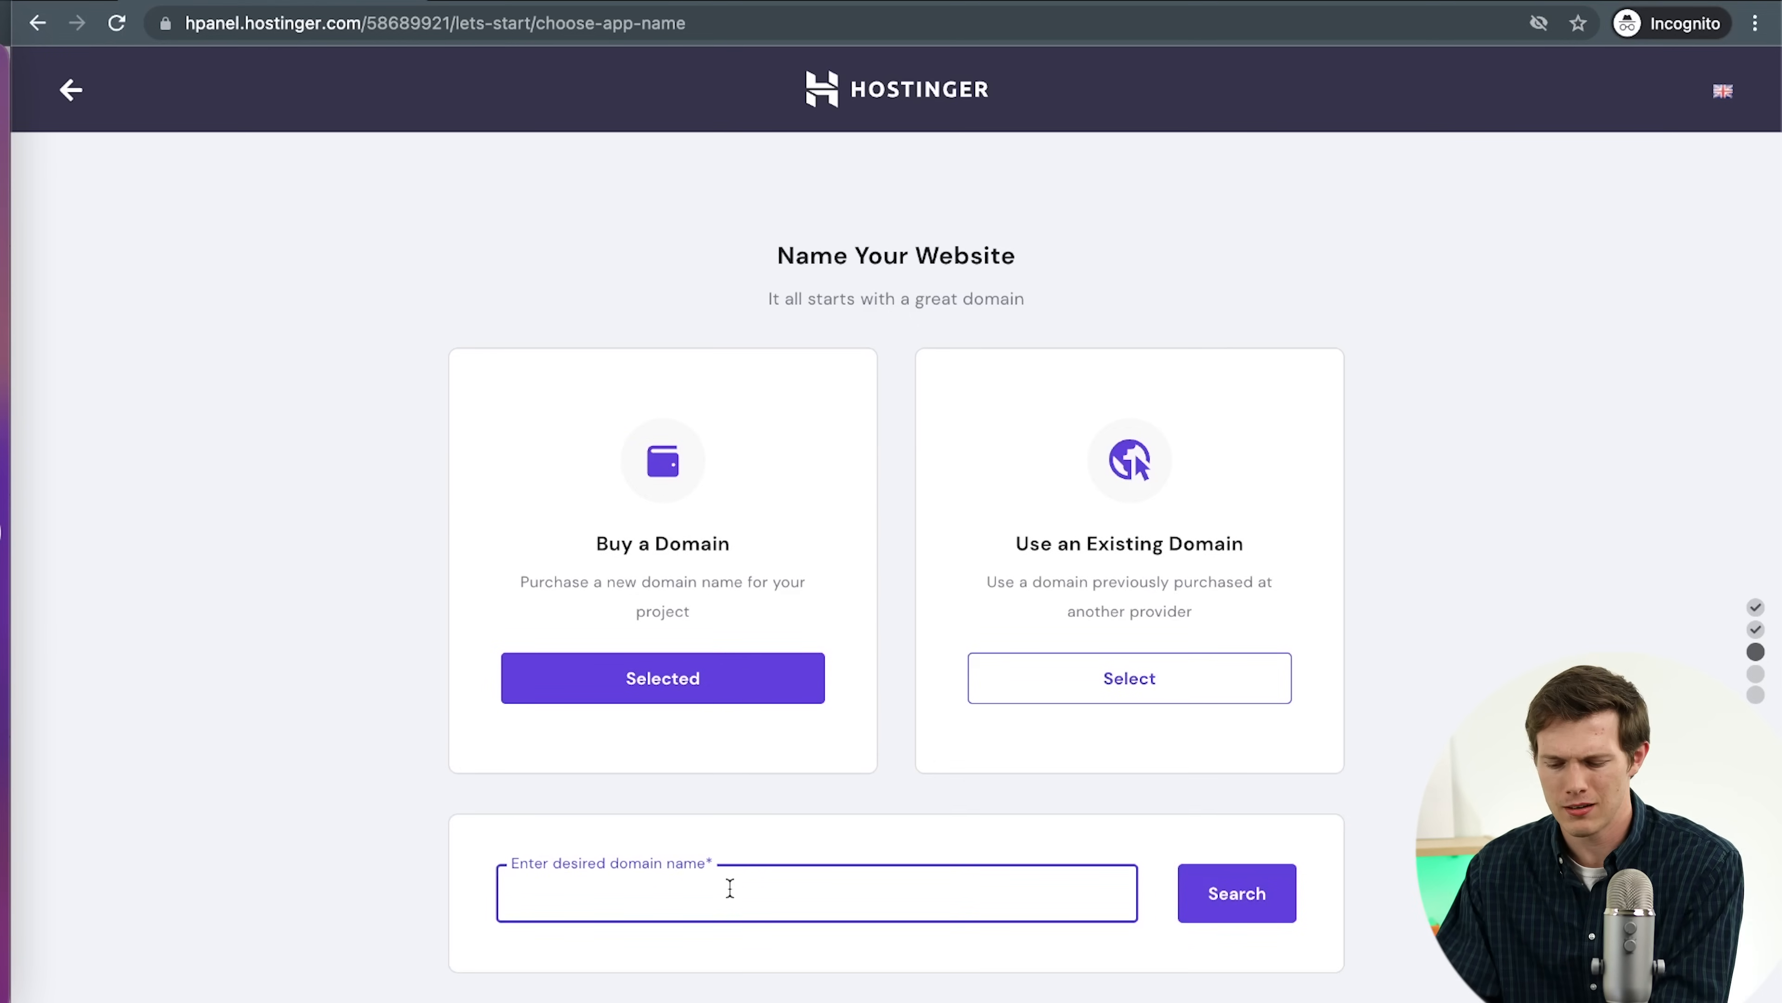
pyautogui.write('santrelsurfing.com')
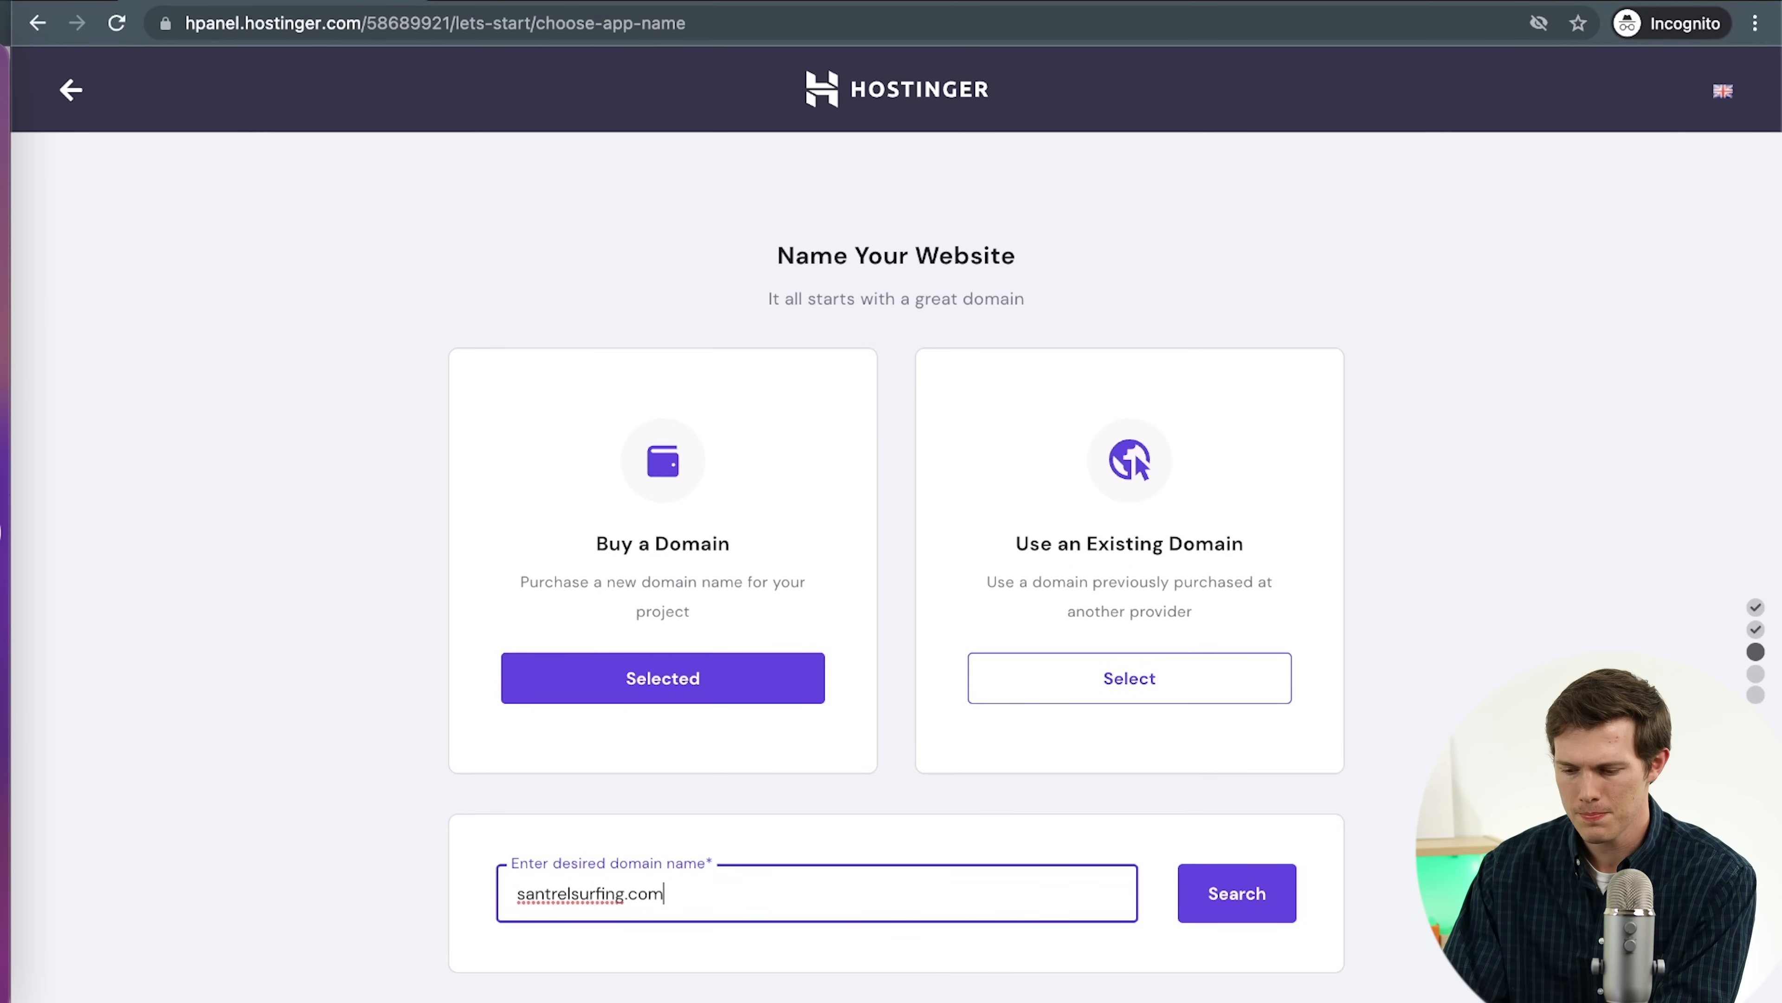
pyautogui.click(1244, 921)
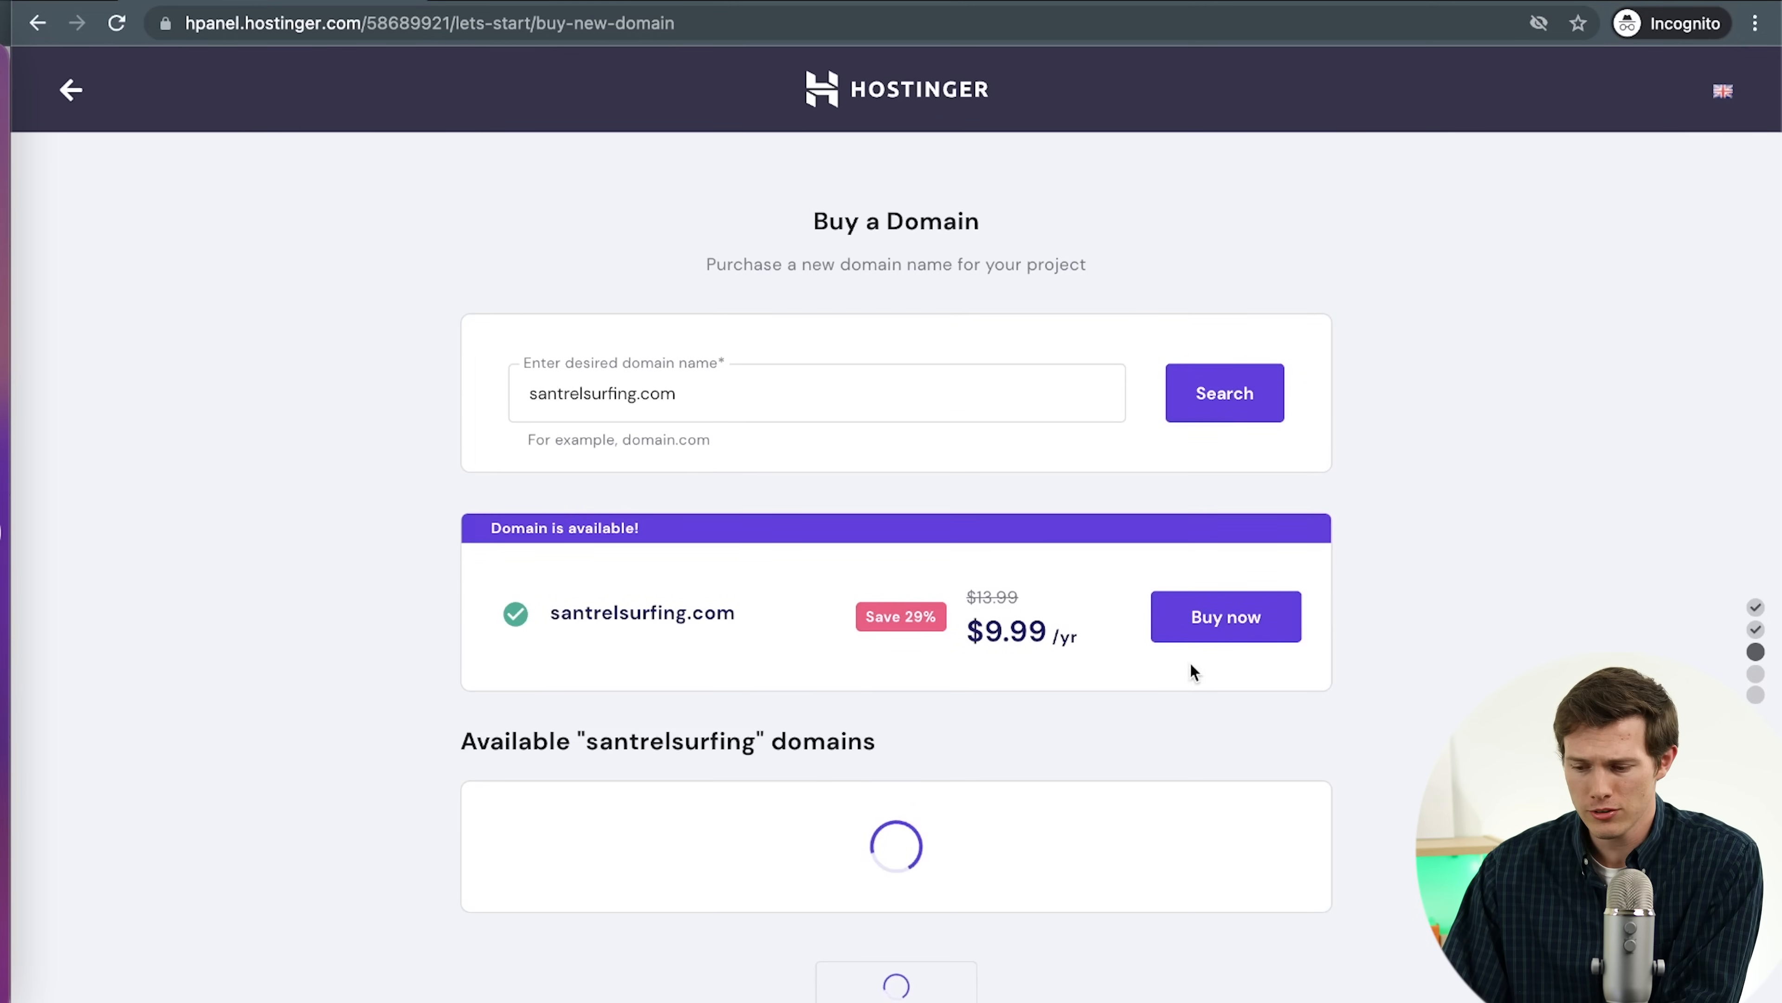
# Buy santrelsurfing.com for 1 year with WHOIS Privacy added, complete the payment and continue to domain registration
pyautogui.click(1274, 643)
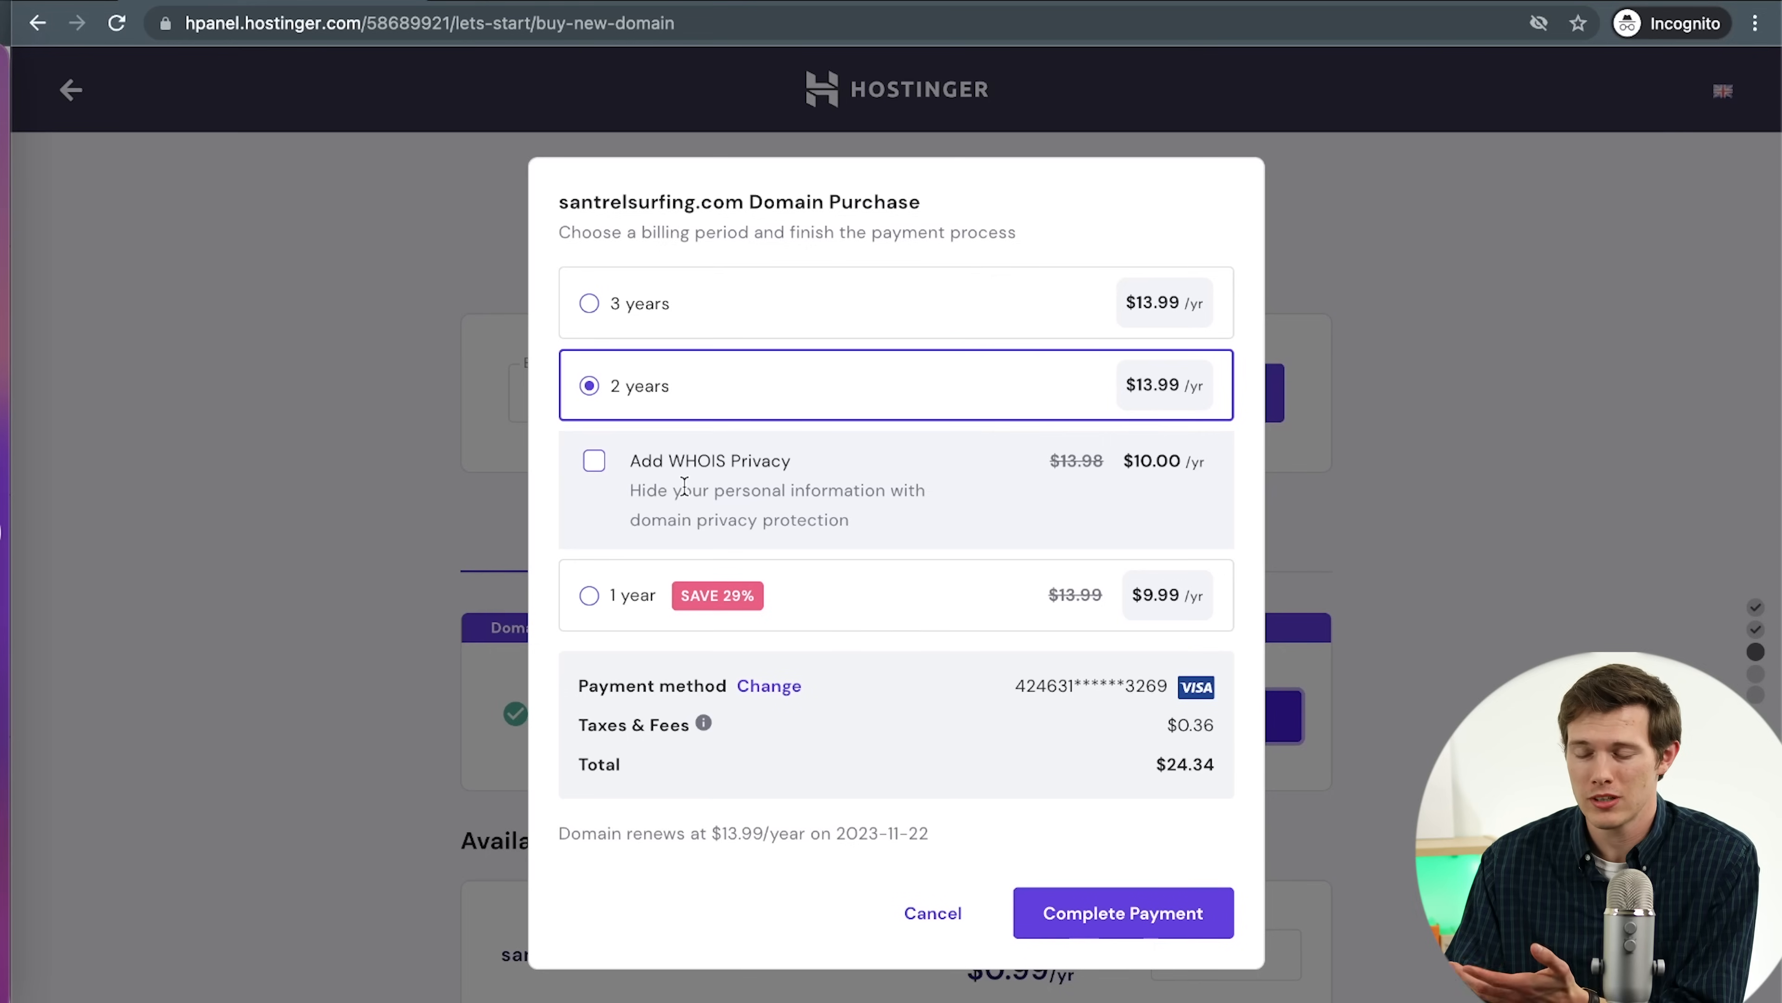
pyautogui.click(596, 463)
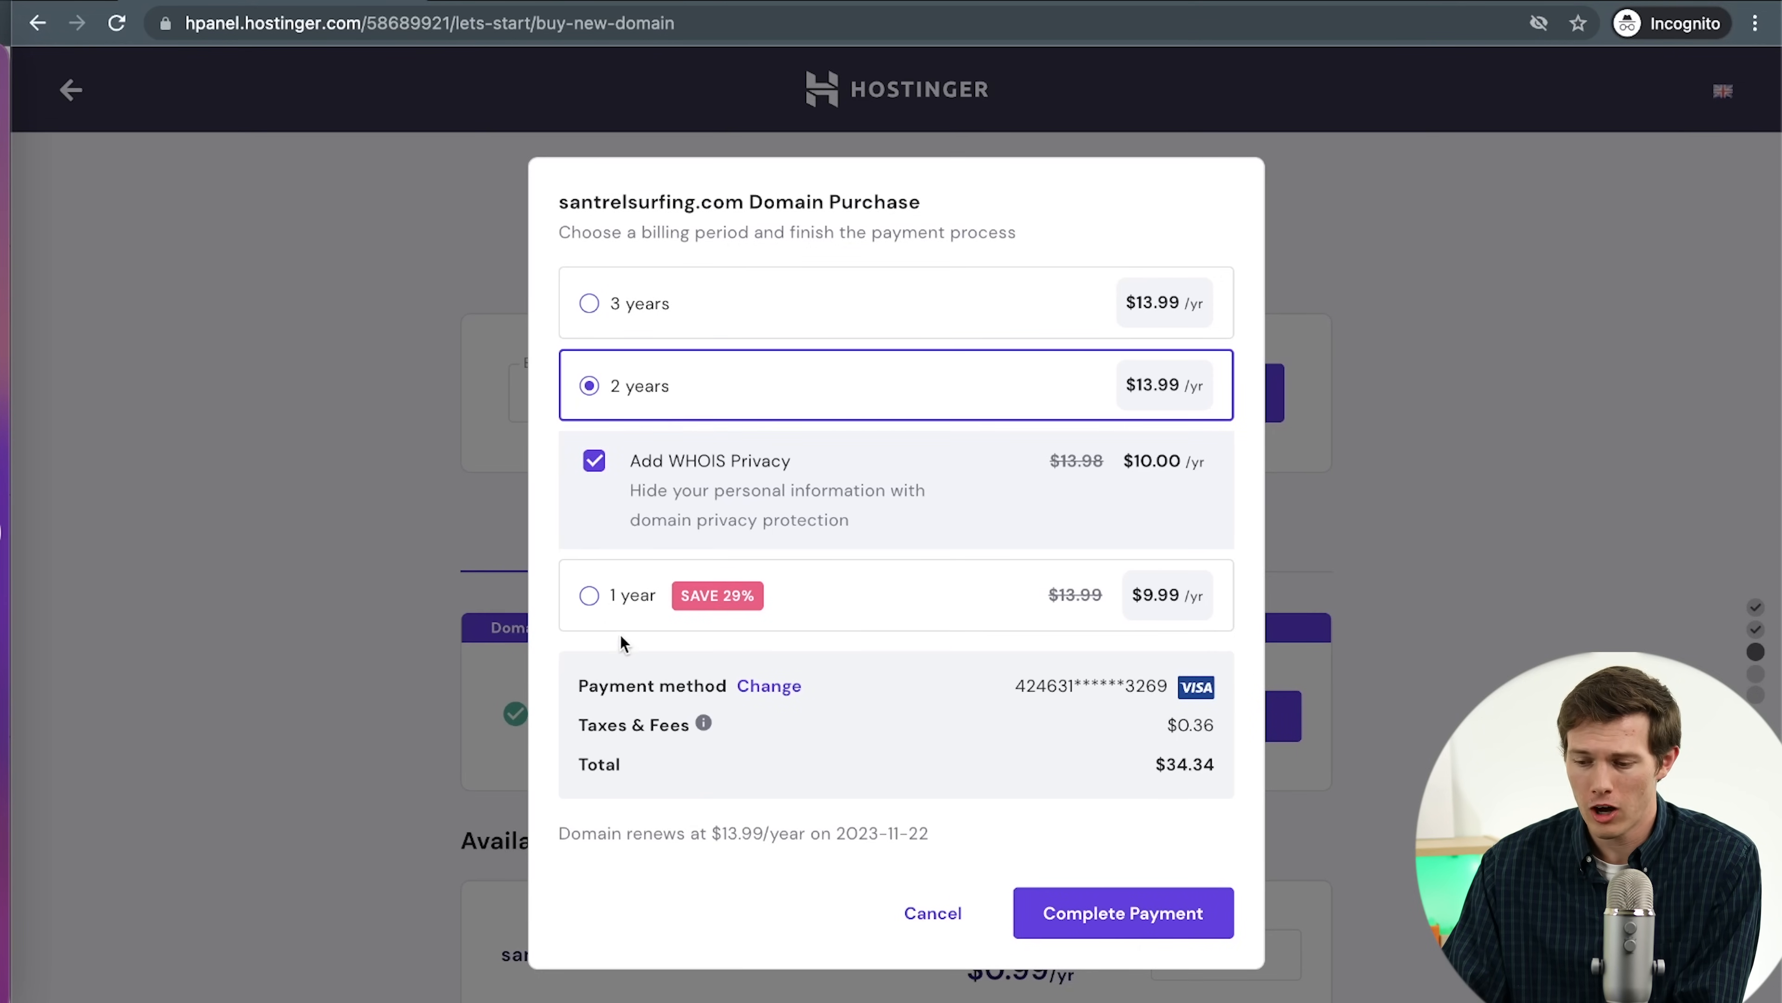
pyautogui.click(590, 596)
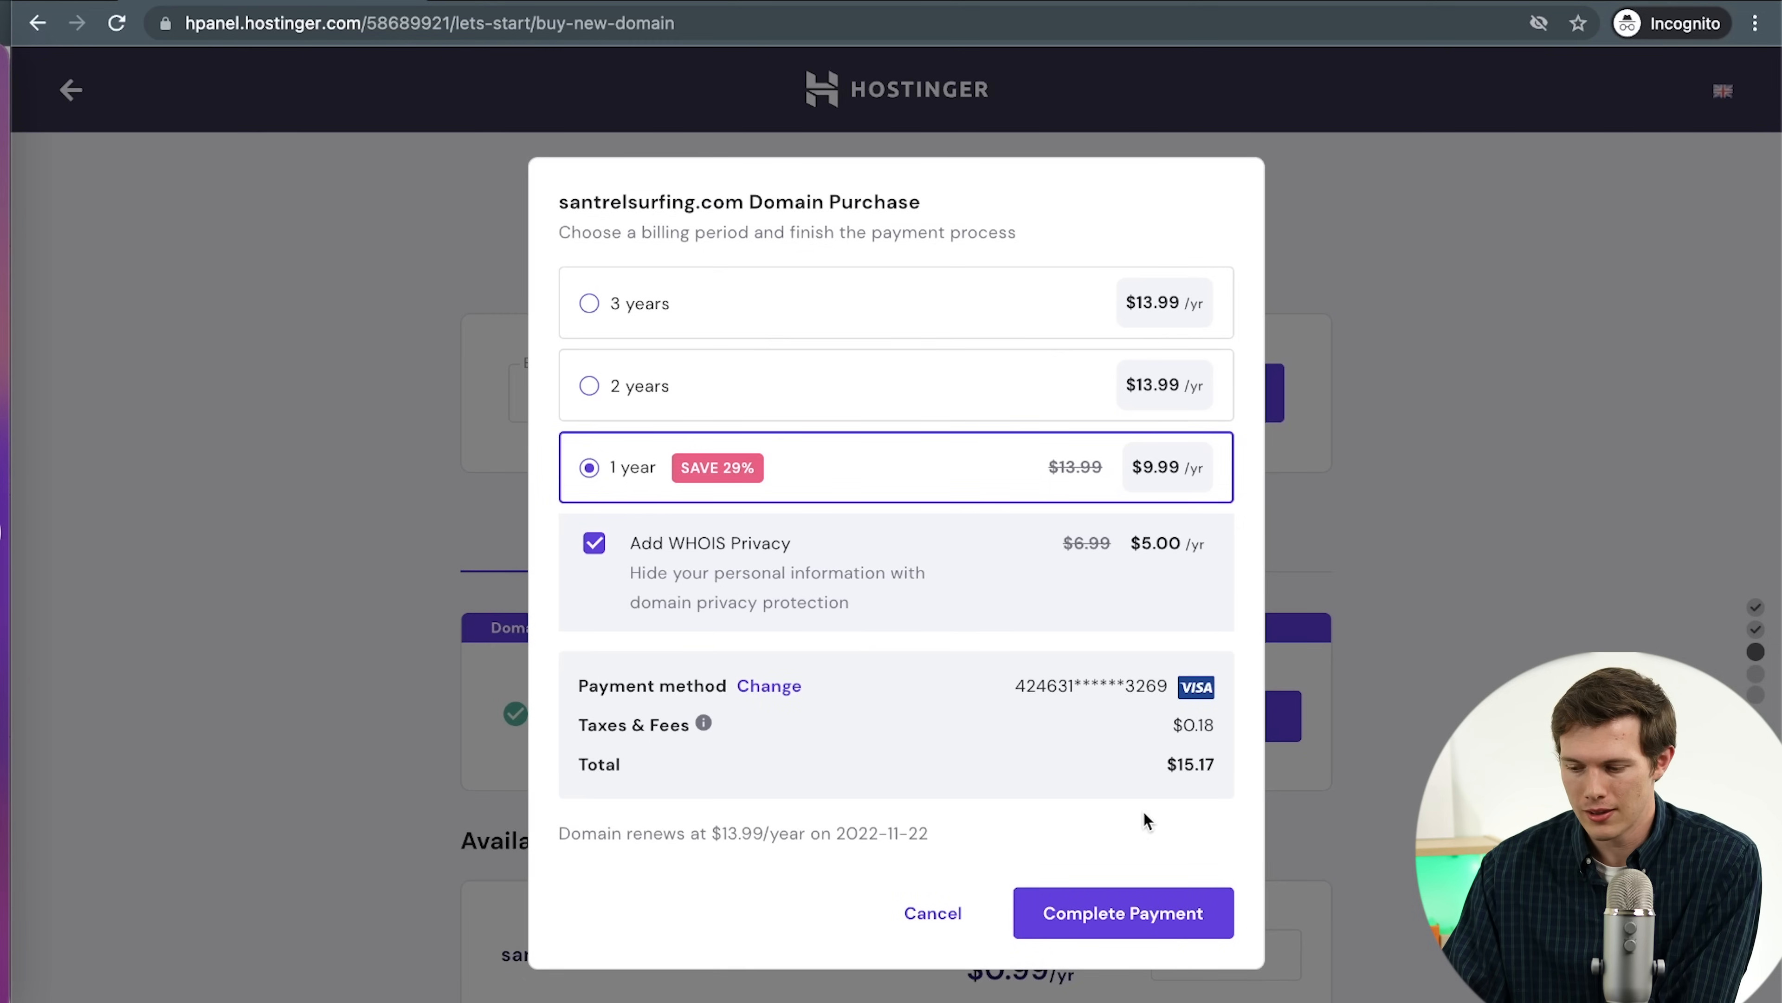
pyautogui.click(1116, 924)
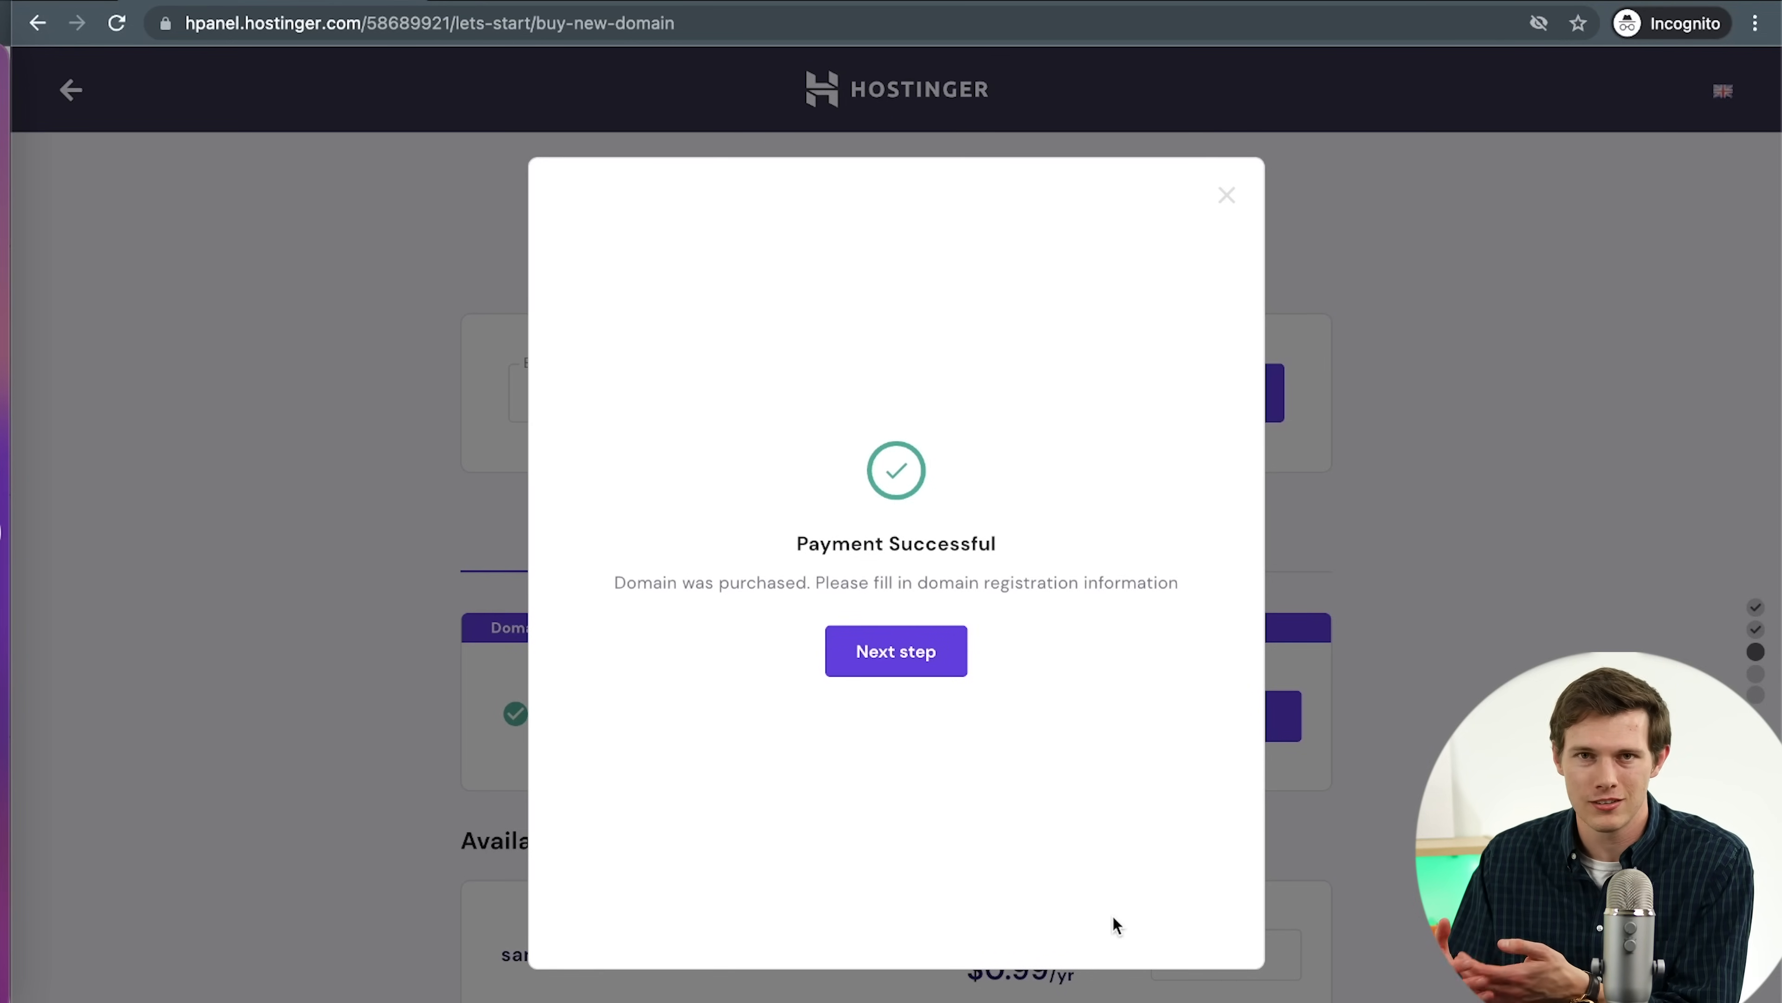
pyautogui.click(908, 653)
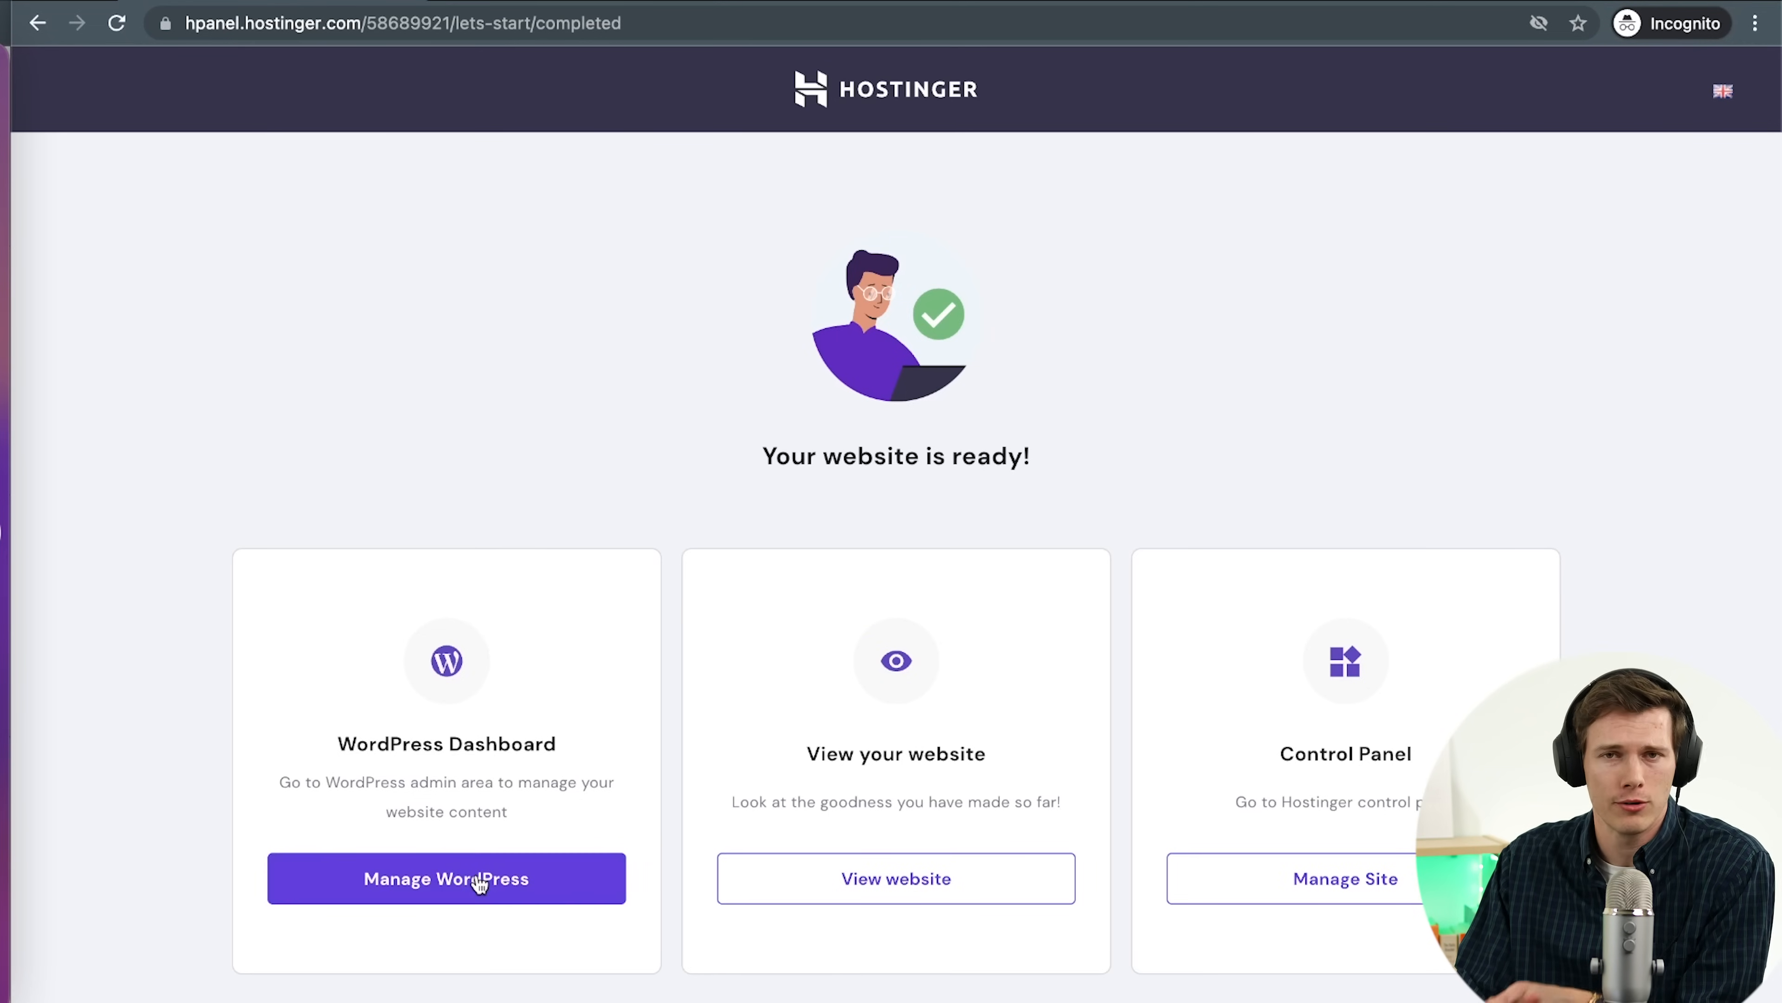
# Go to the new site's hosting control panel and open its Backups page in the Files section
pyautogui.click(1386, 892)
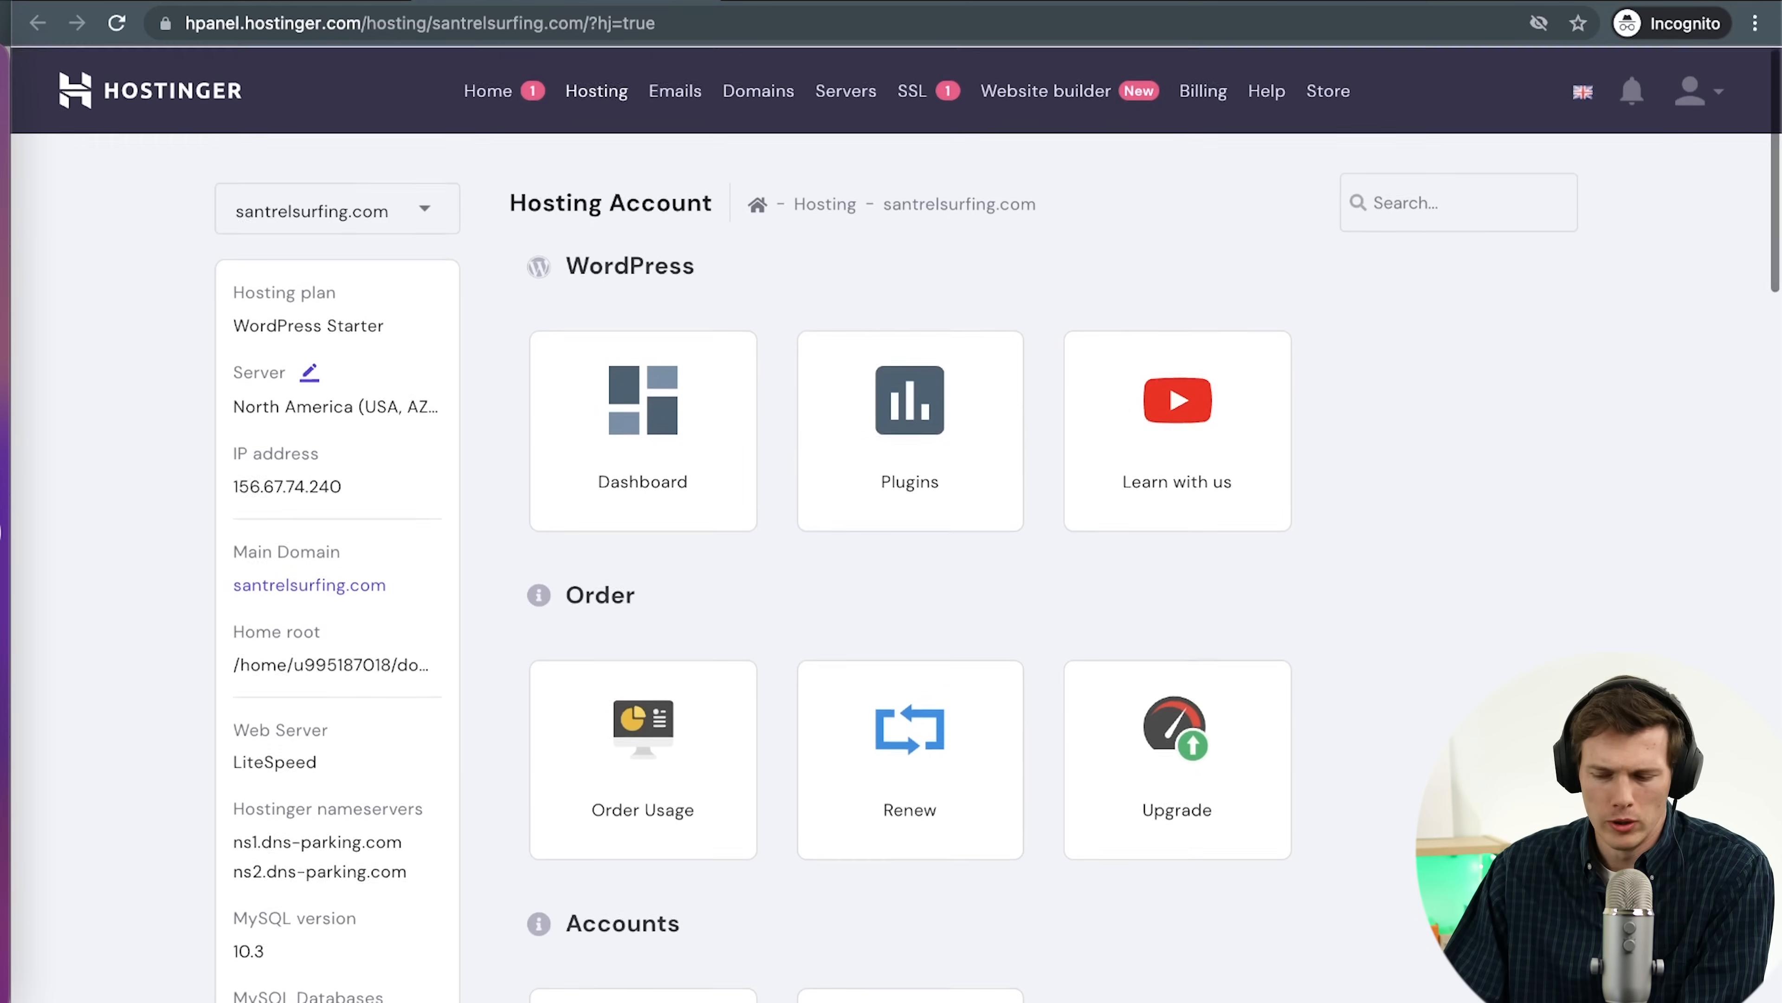
pyautogui.scroll(-20, 964, 476)
pyautogui.scroll(-5, 1153, 794)
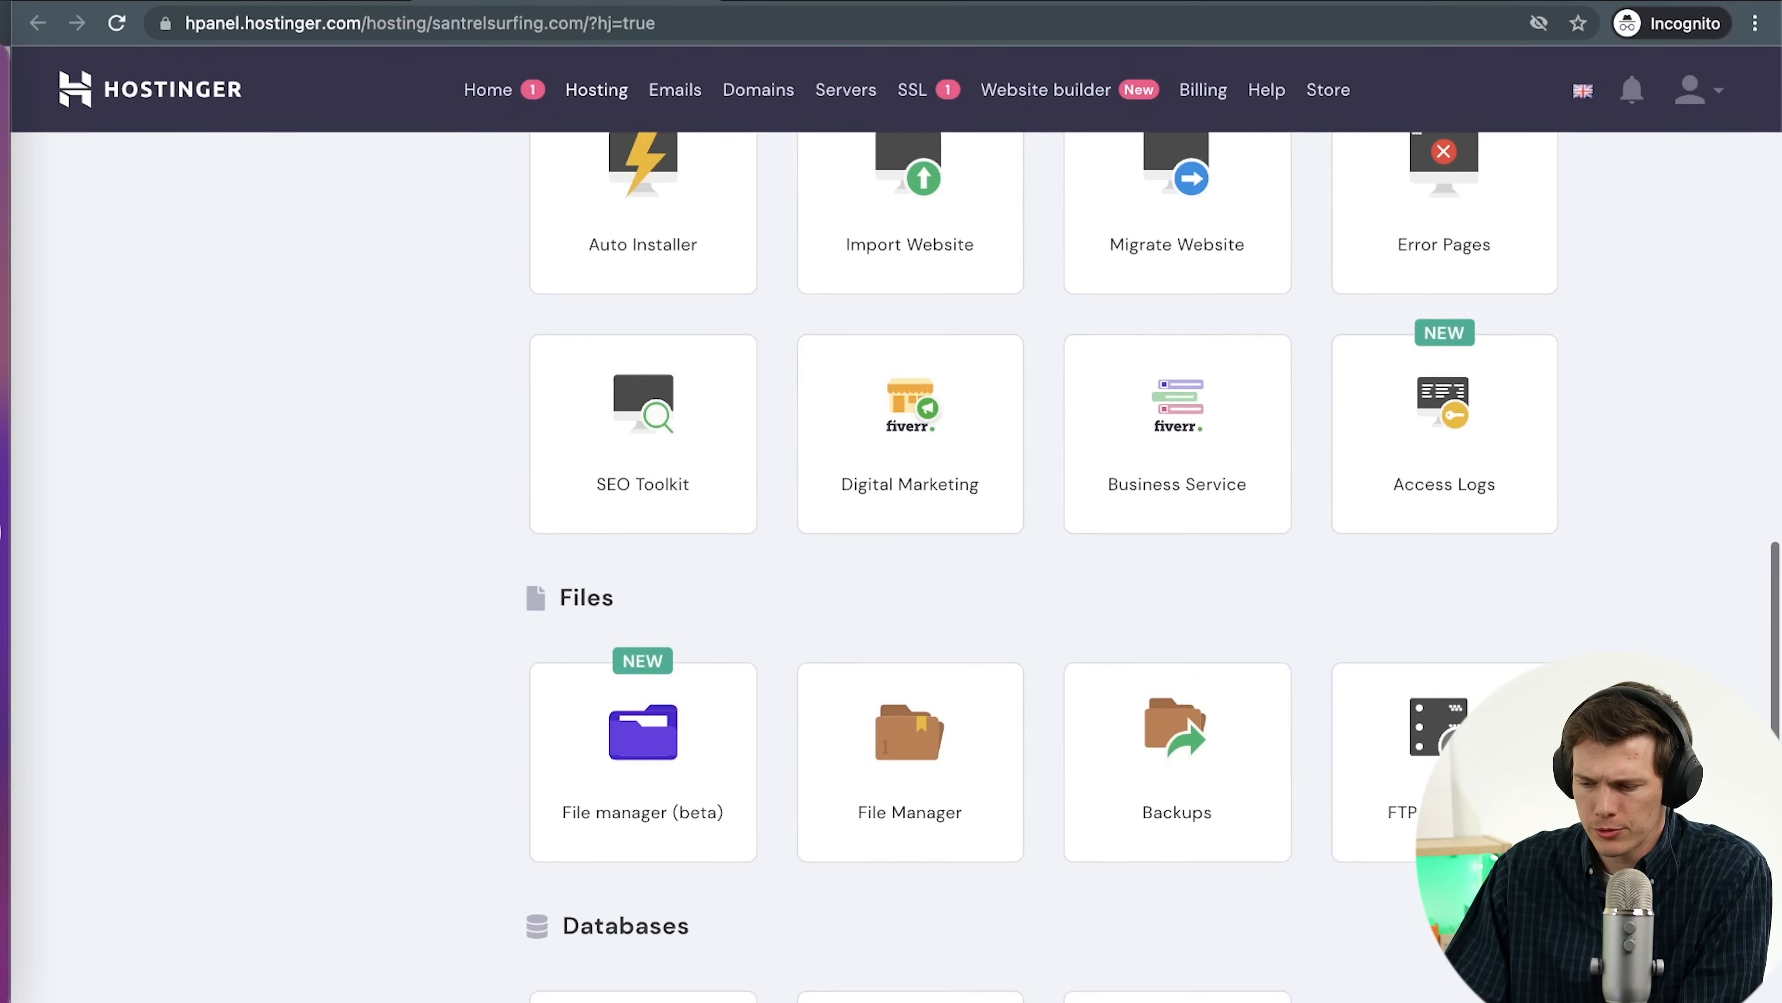
pyautogui.click(1153, 794)
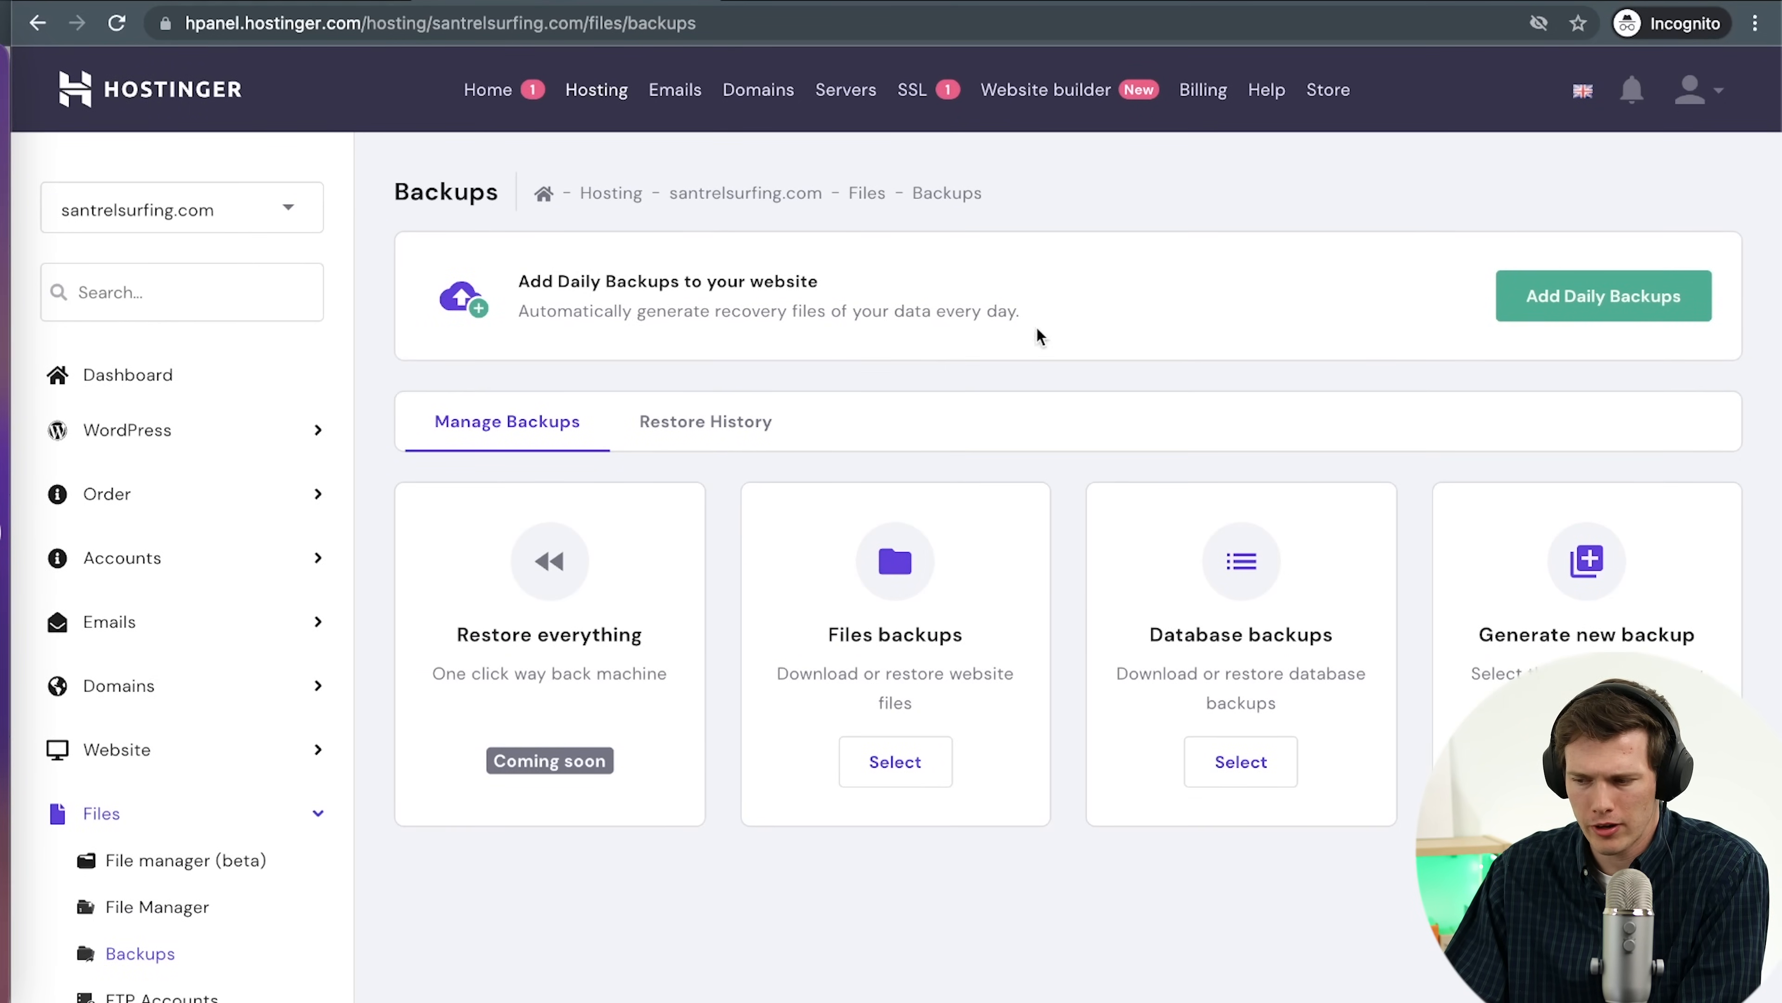
# Add Daily Backups to the website with a 1-month billing period and complete the payment
pyautogui.click(1621, 296)
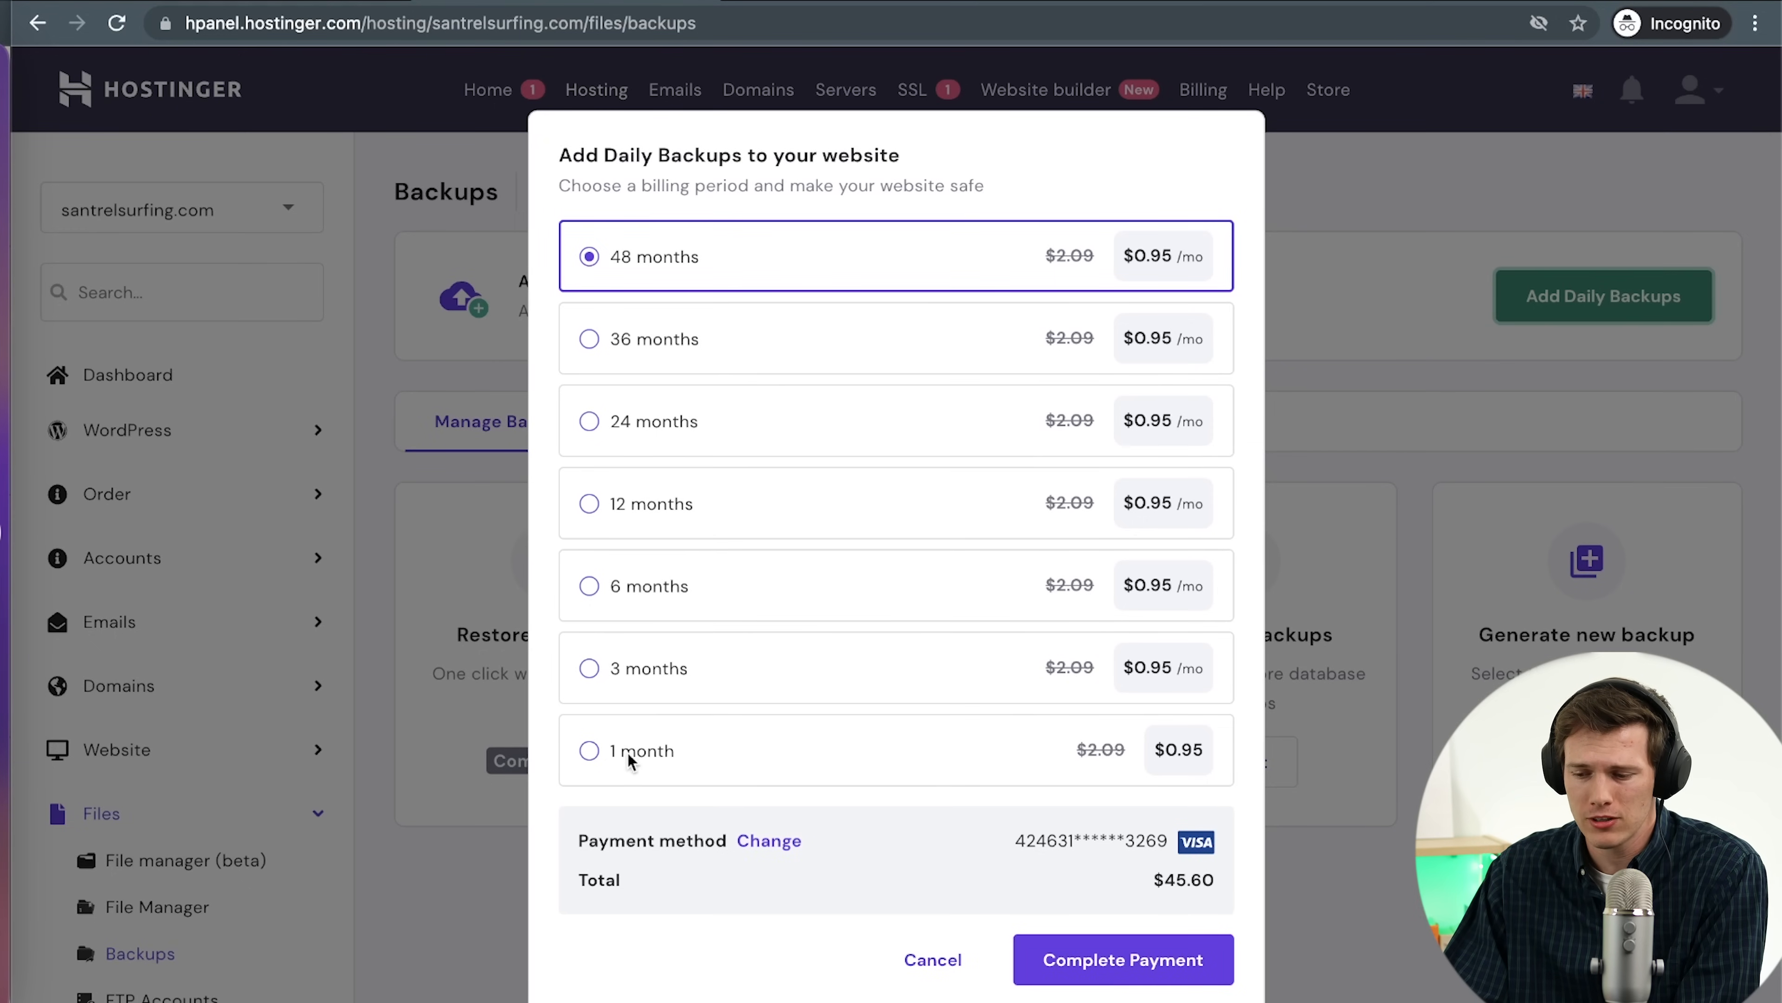
pyautogui.click(585, 753)
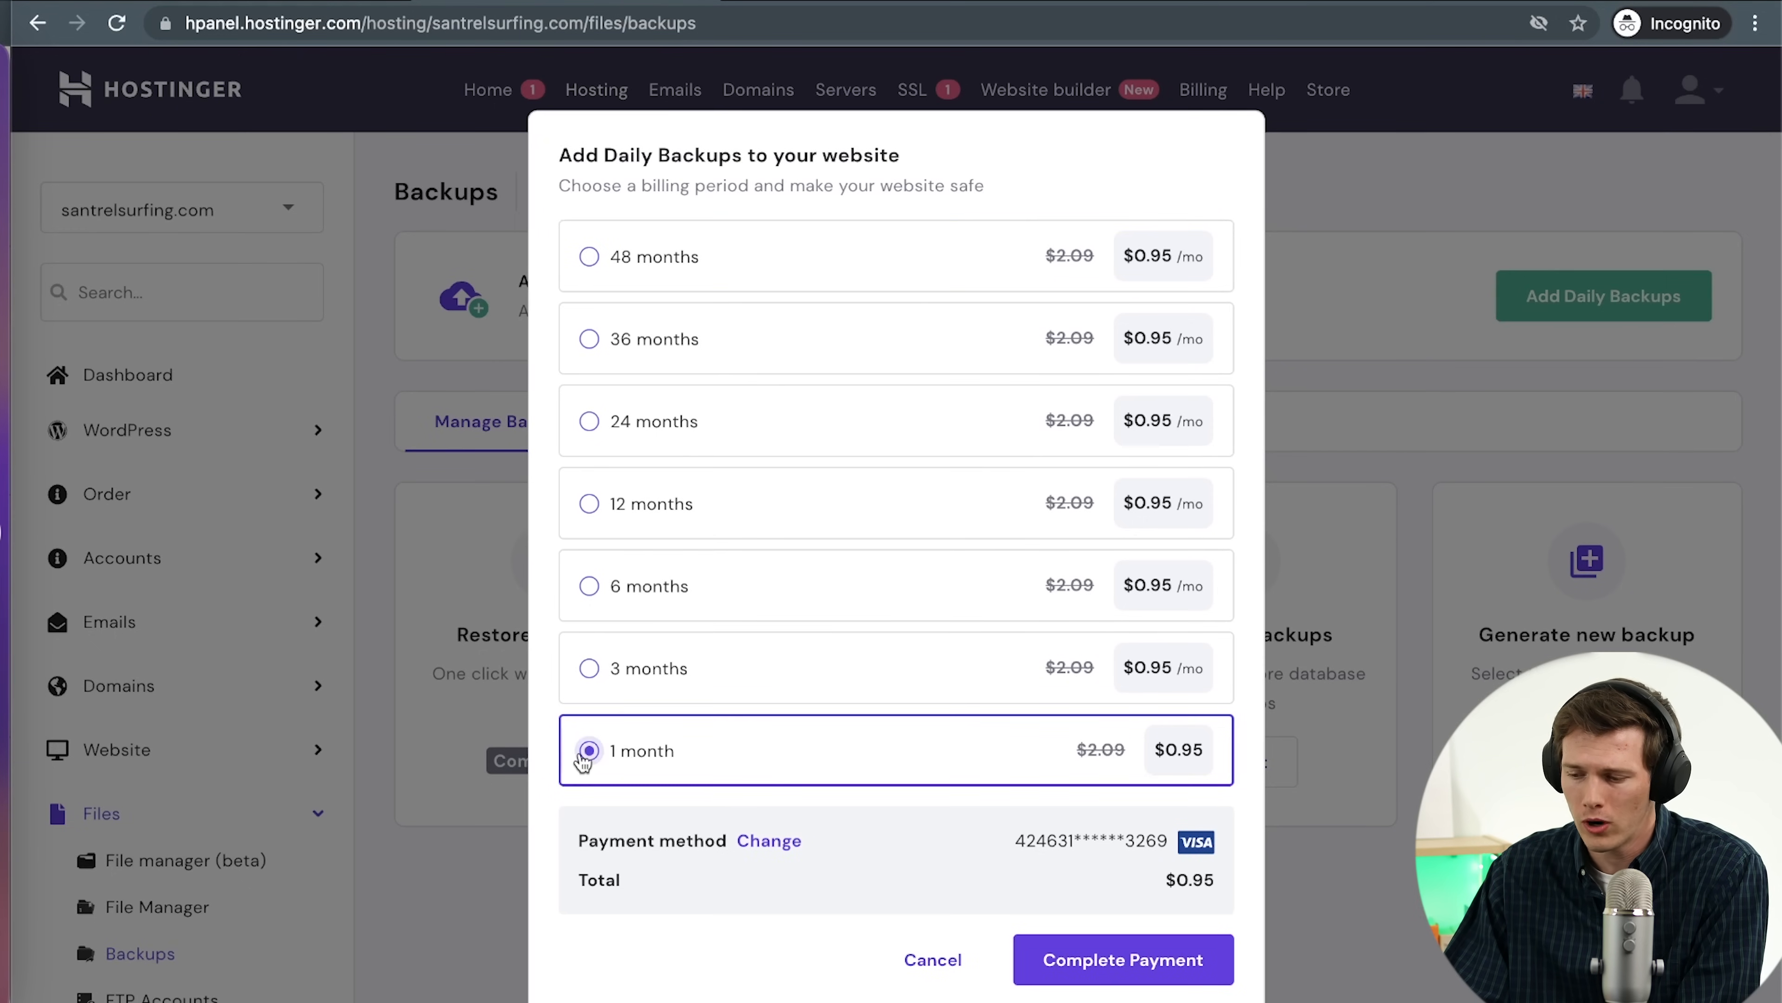
pyautogui.click(1088, 963)
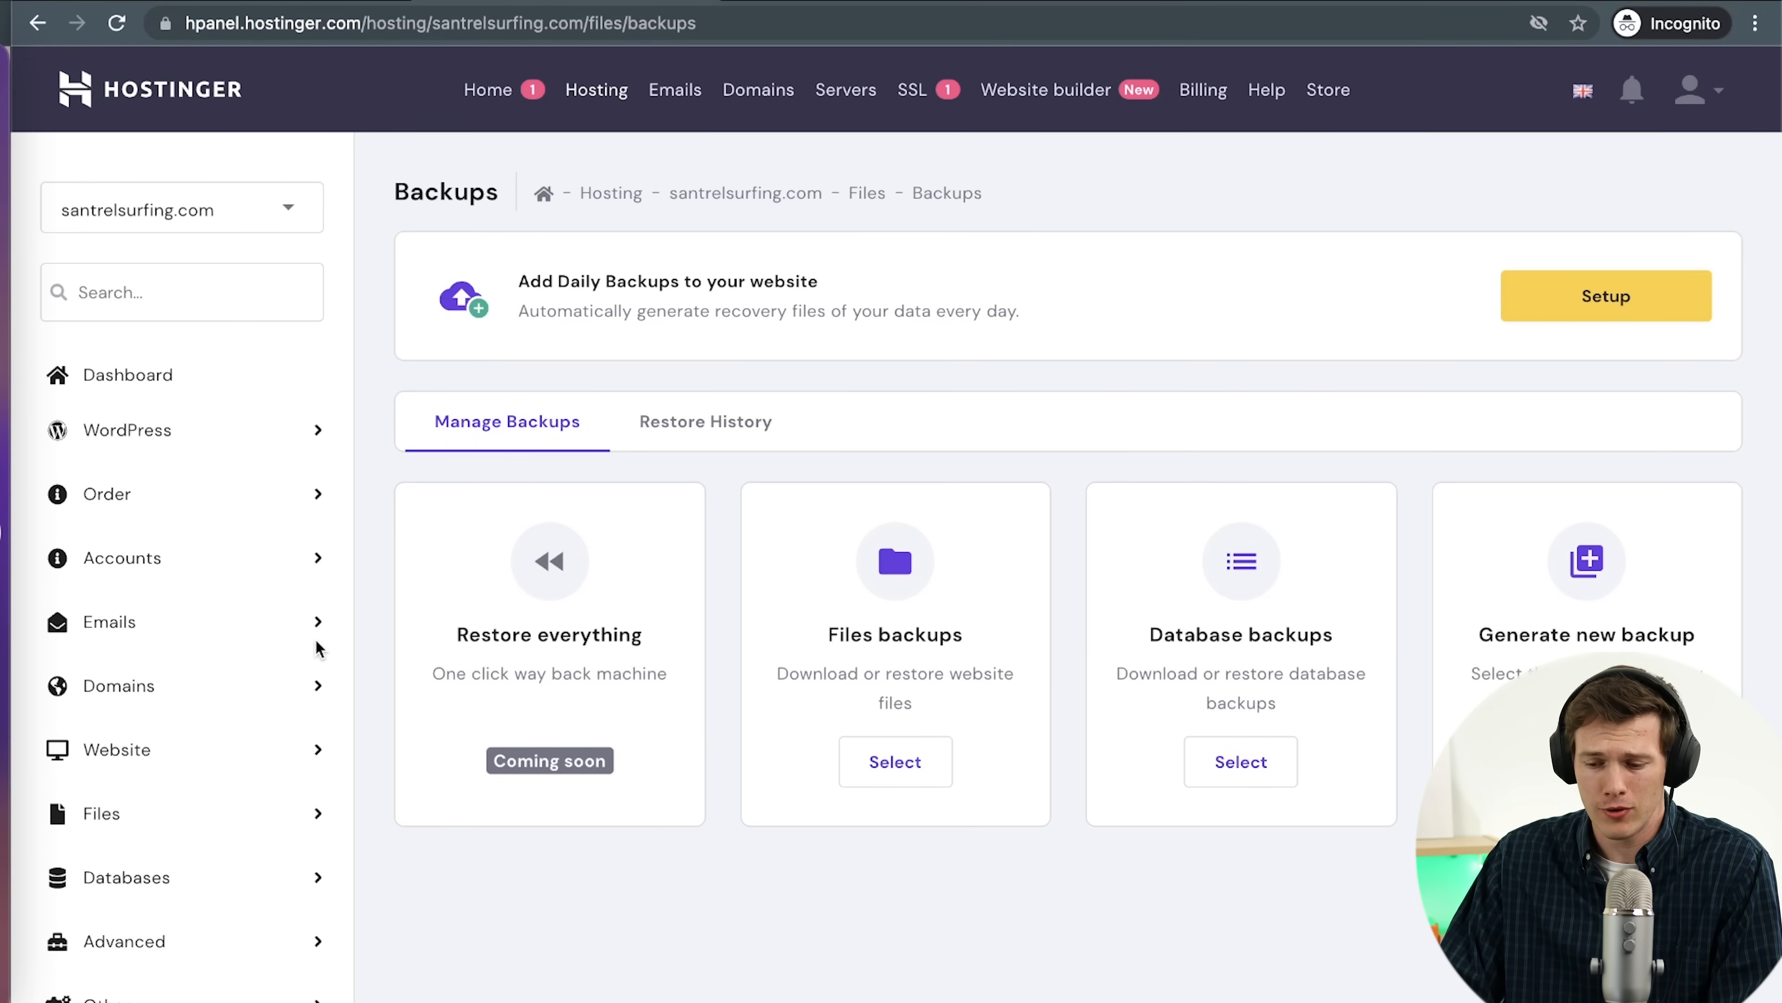
# Install an SSL certificate for santrelsurfing.com from the hosting panel's Advanced section and dismiss the confirmation
pyautogui.scroll(-1, 242, 886)
pyautogui.scroll(1, 243, 886)
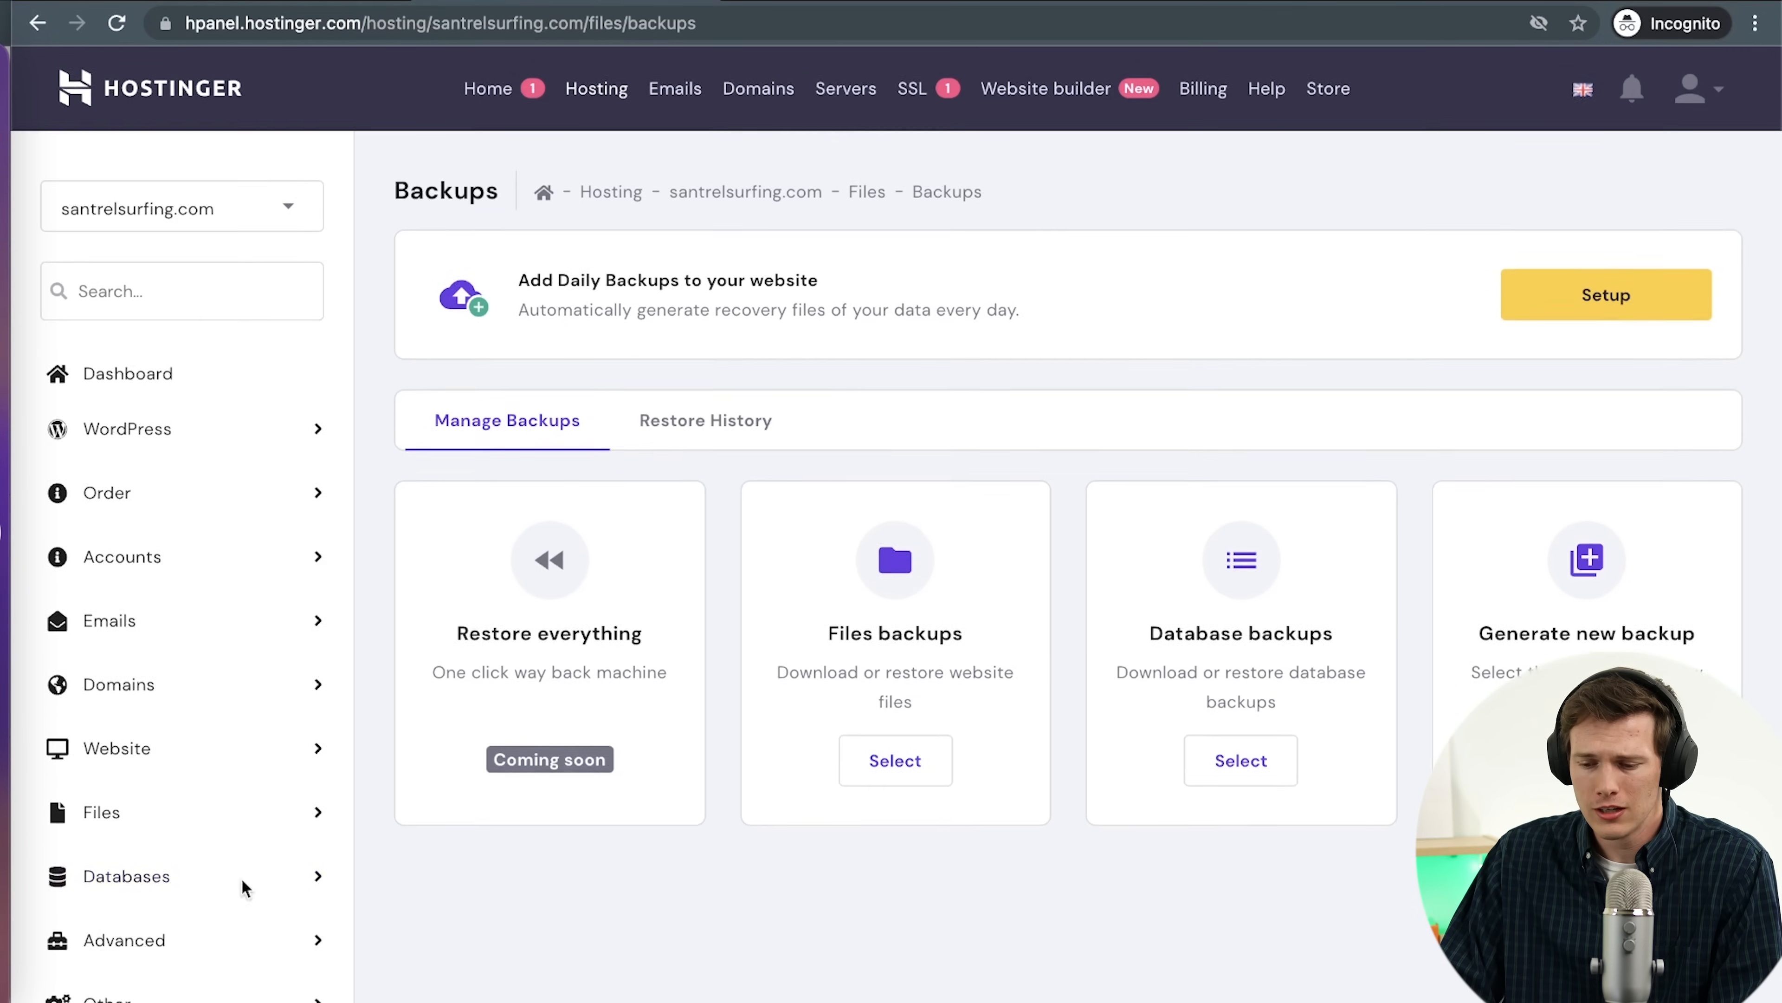
pyautogui.click(318, 941)
pyautogui.scroll(-2, 228, 944)
pyautogui.scroll(-3, 228, 944)
pyautogui.click(120, 974)
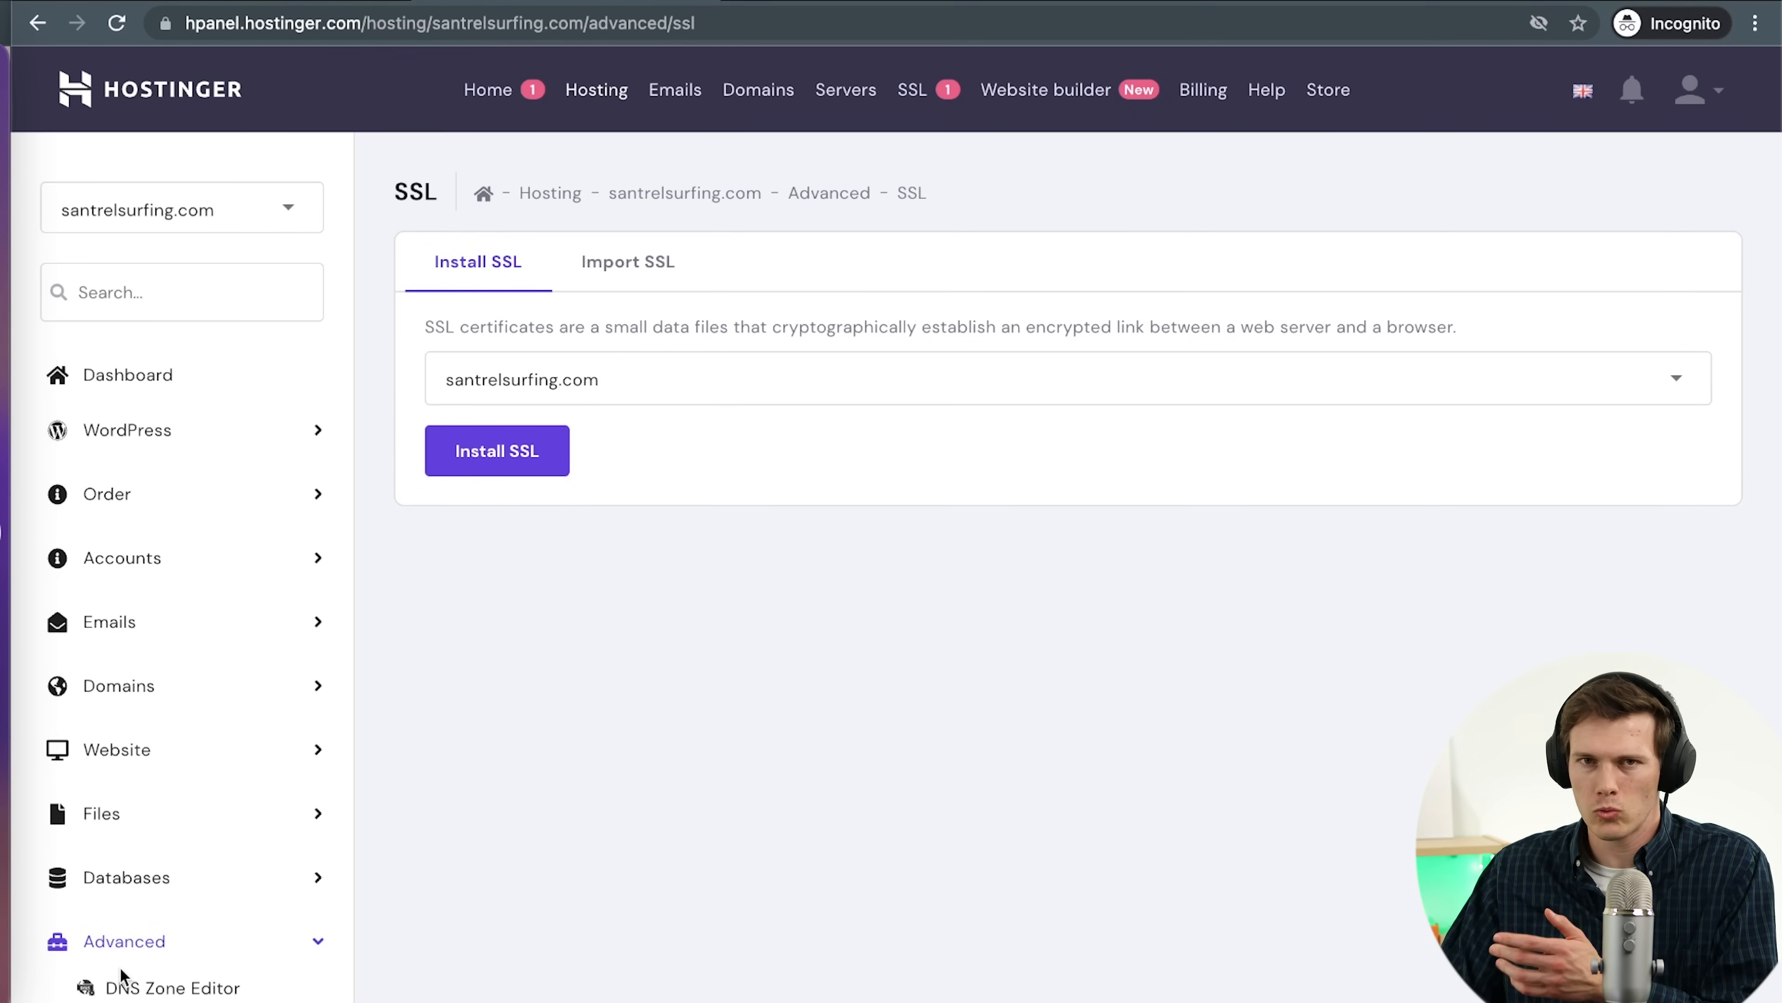
pyautogui.click(528, 469)
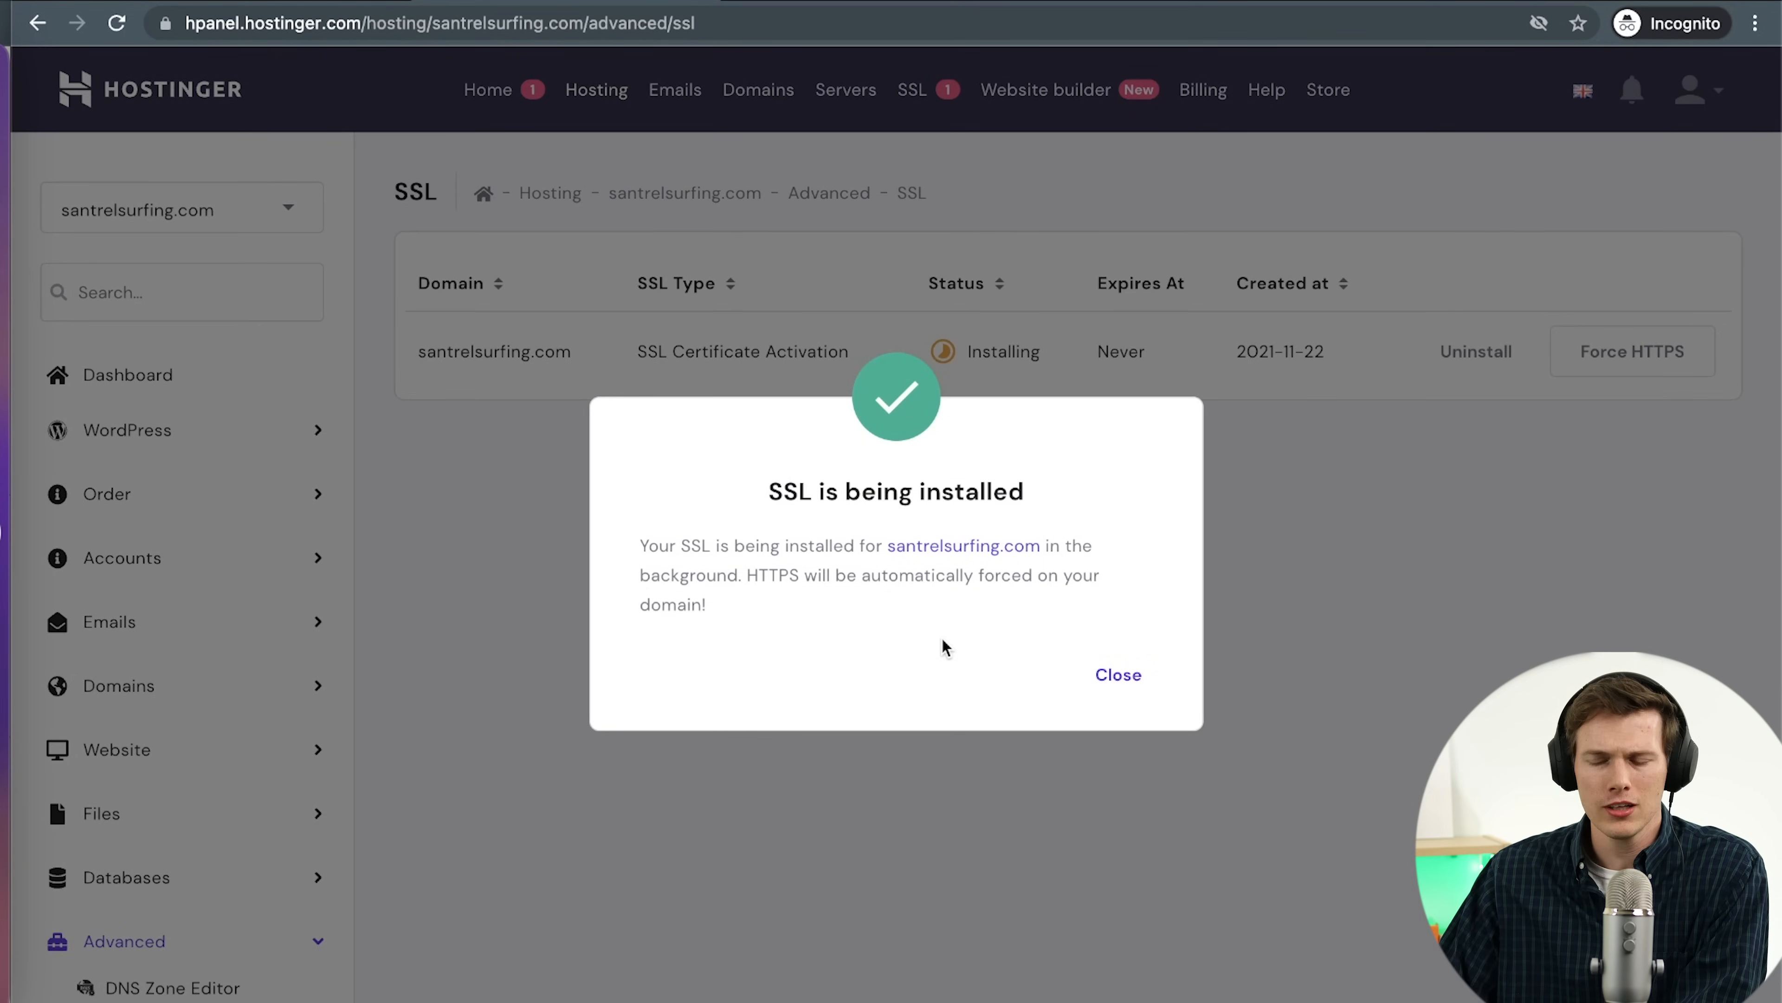
pyautogui.click(1150, 678)
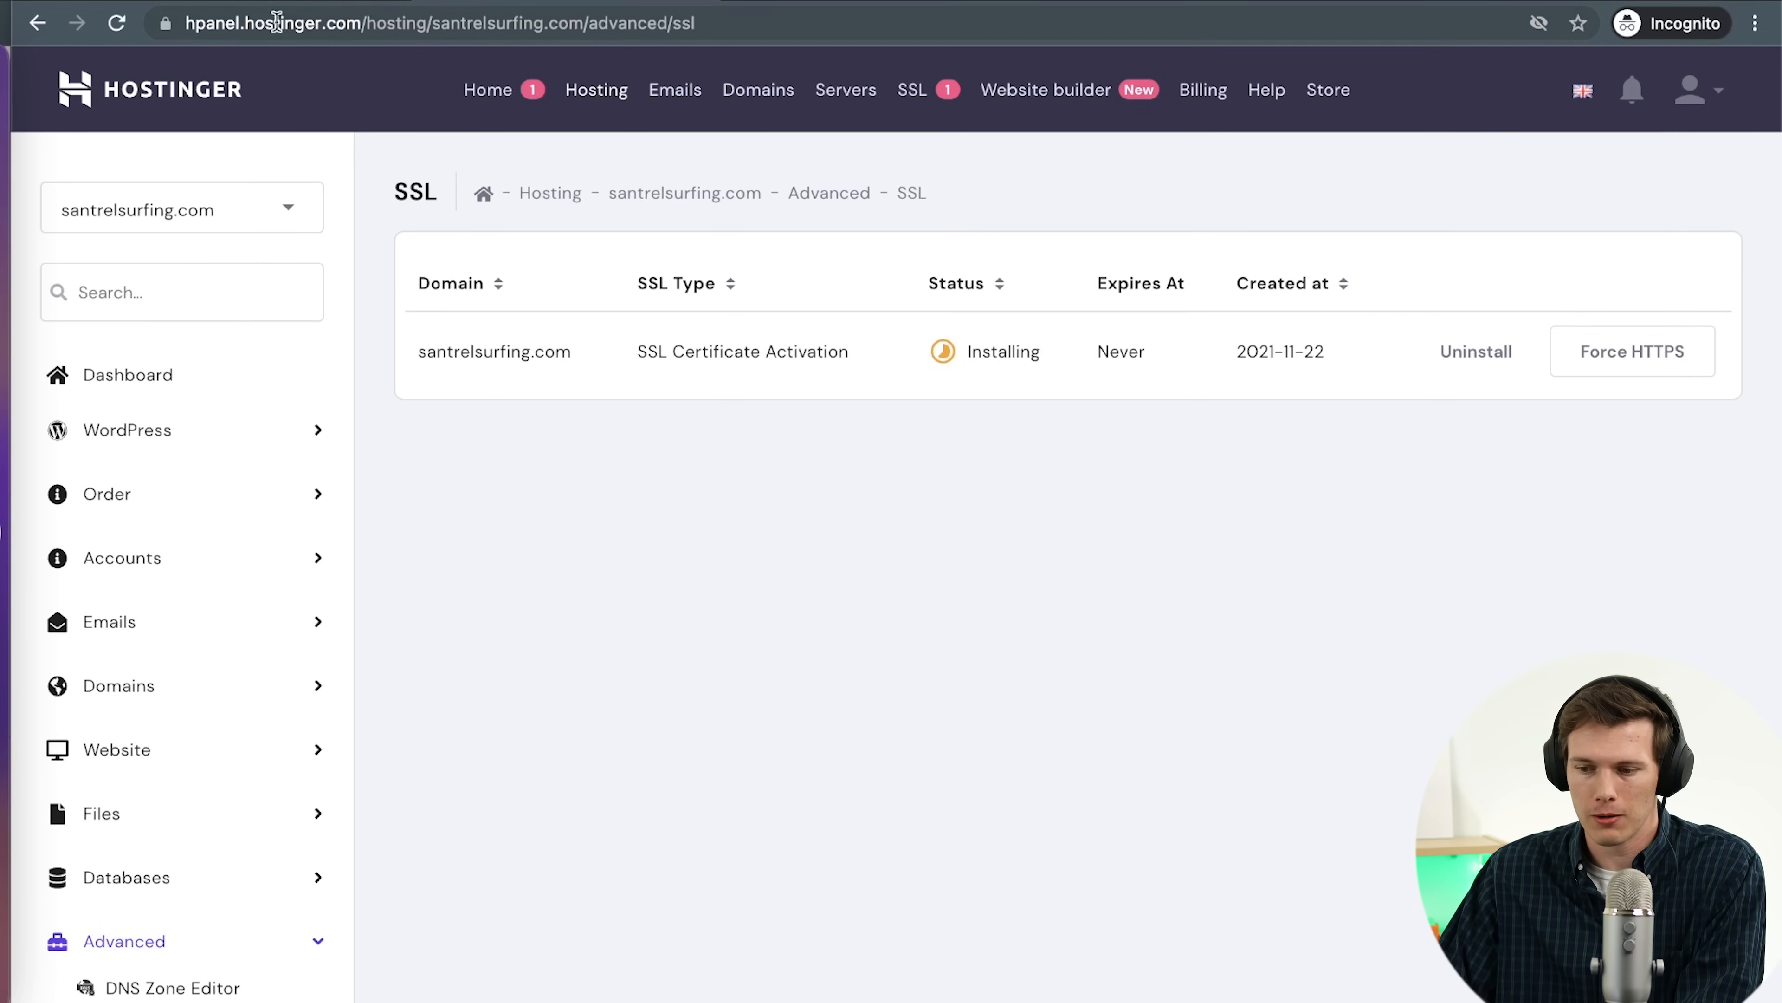
# Return to the completed website setup page and go to the WordPress admin area at santrelsurfing.com/wp-admin
pyautogui.click(312, 2)
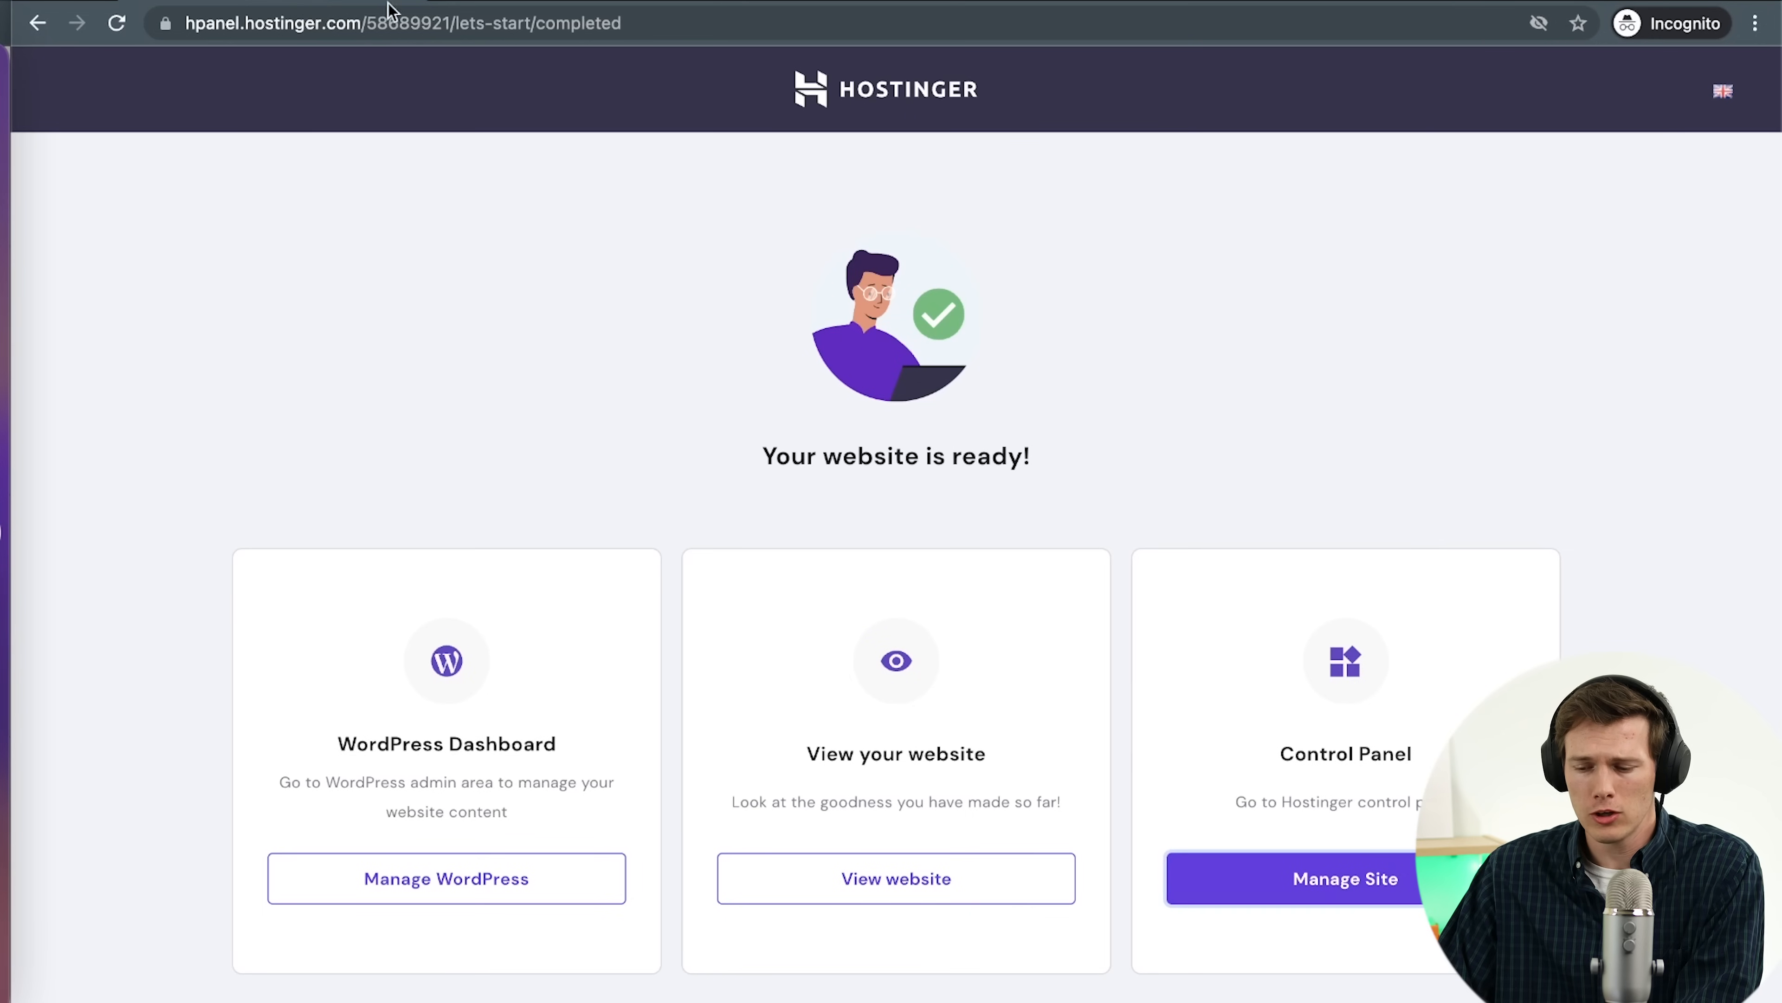
pyautogui.click(493, 898)
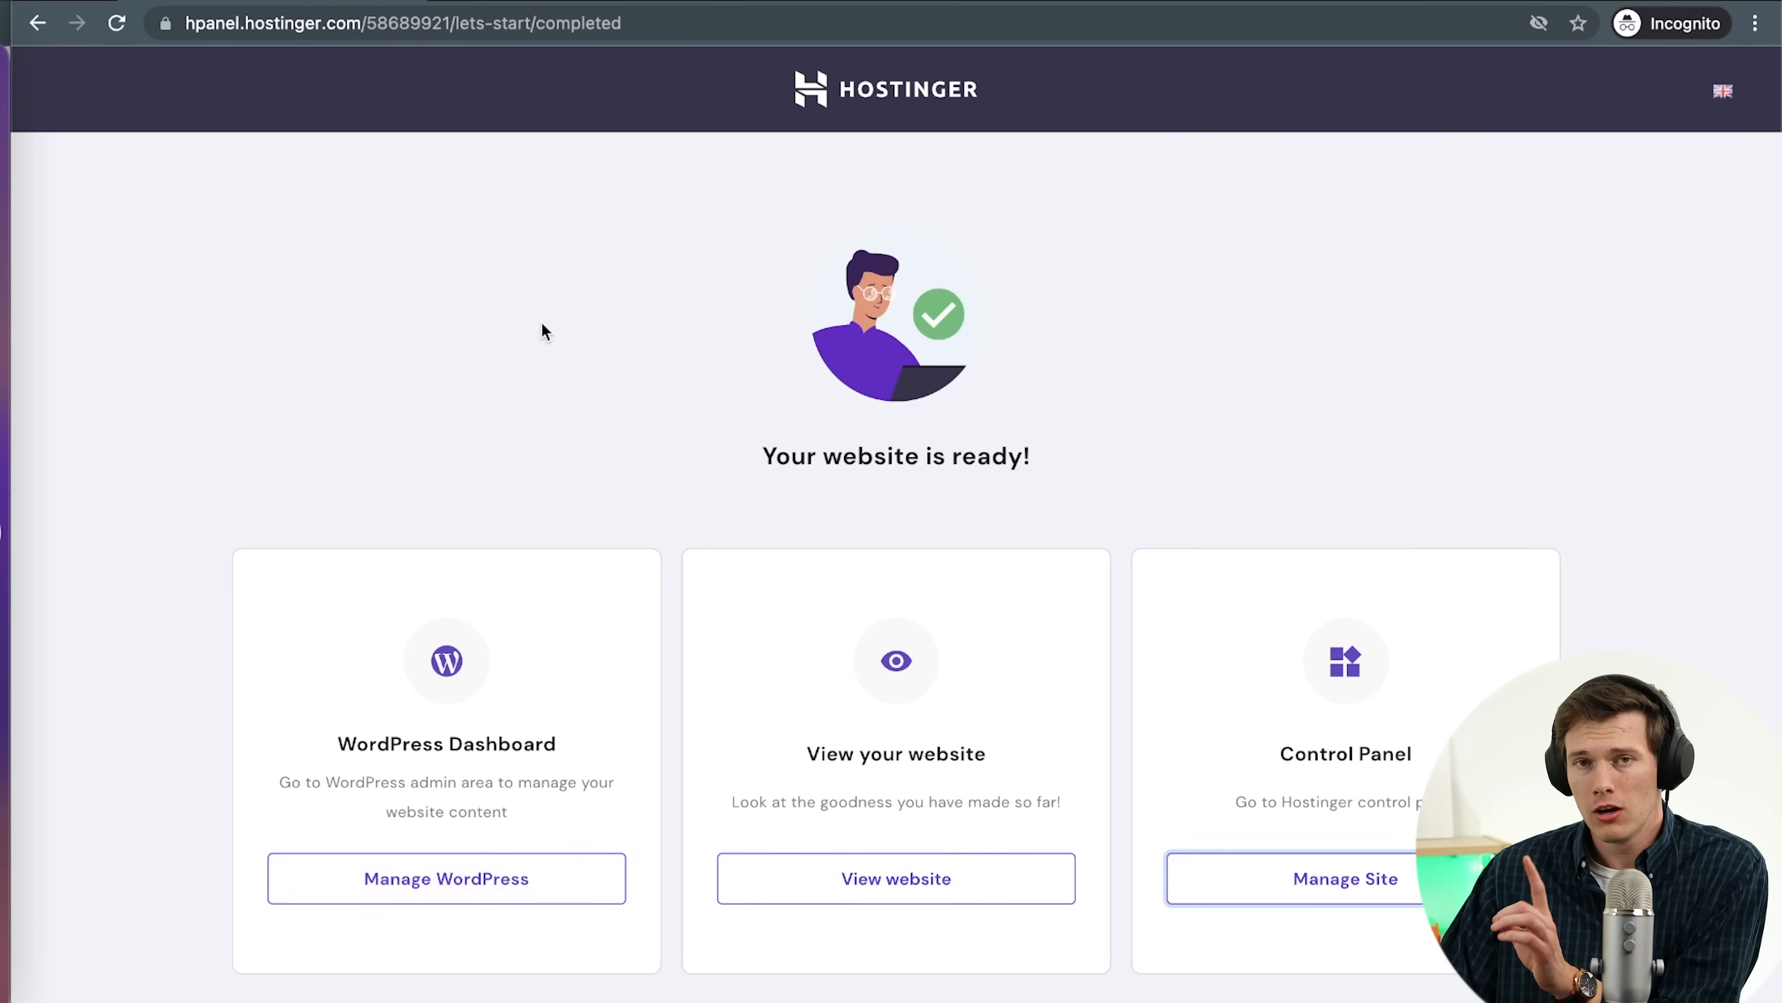
pyautogui.click(525, 25)
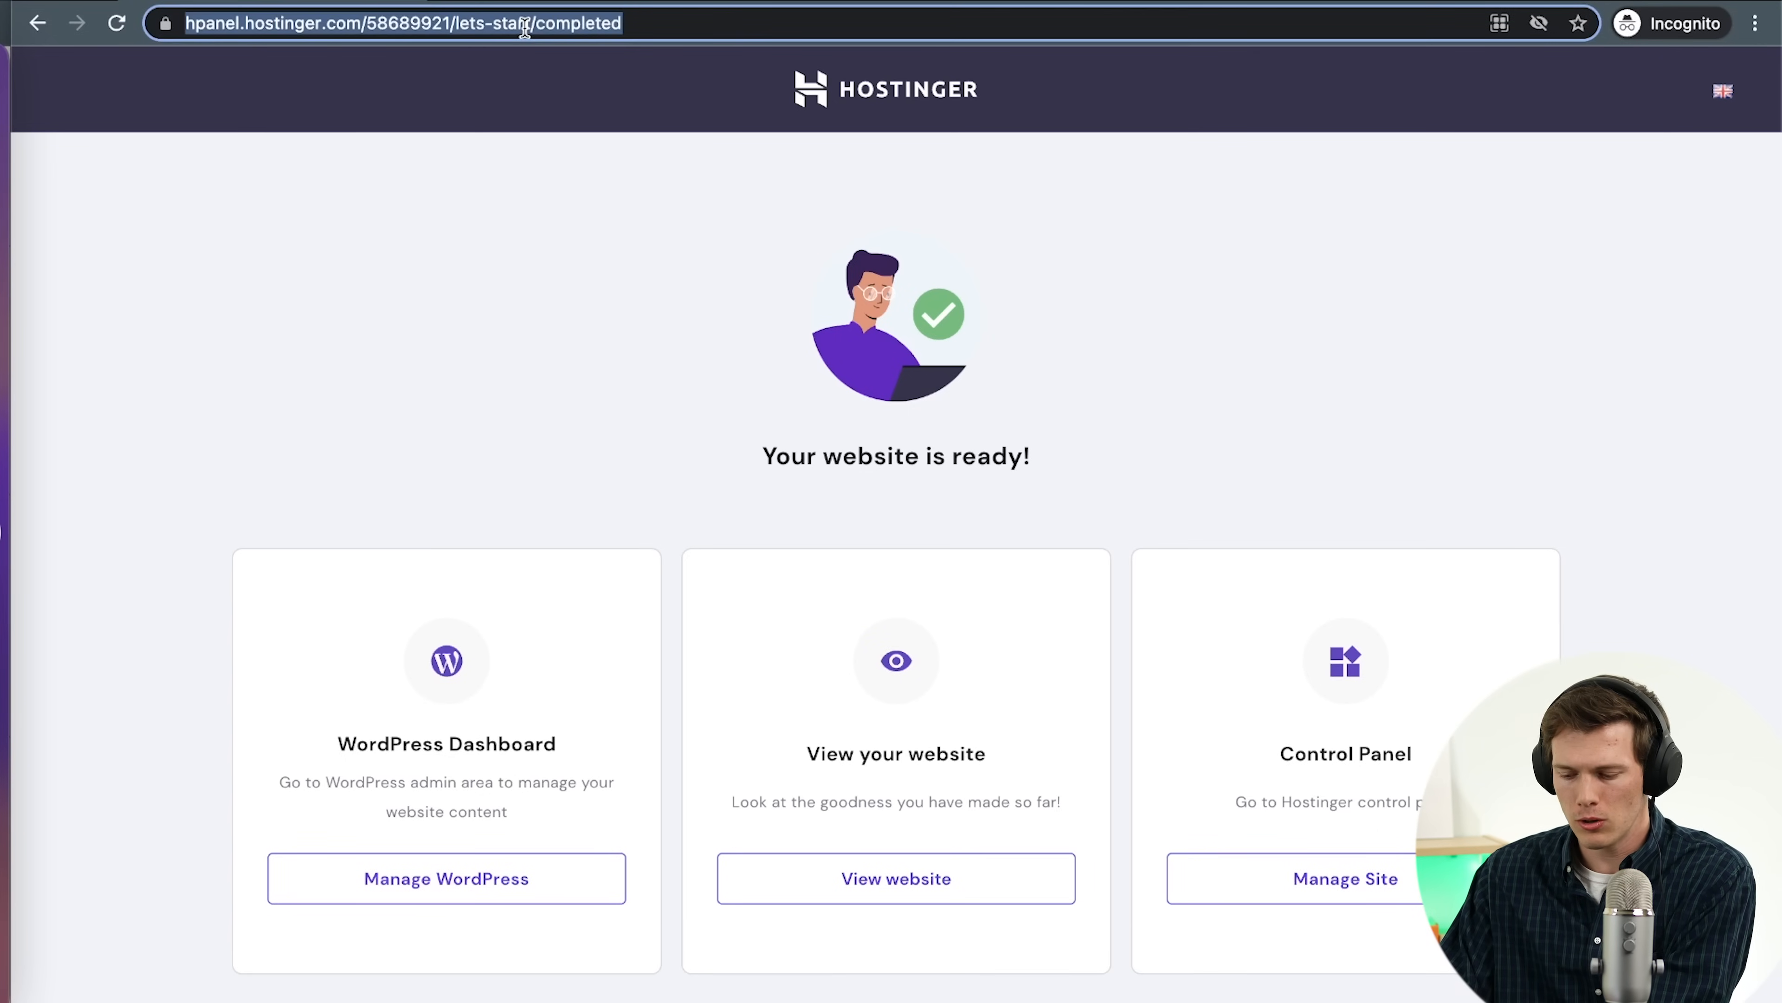
pyautogui.write('santrel')
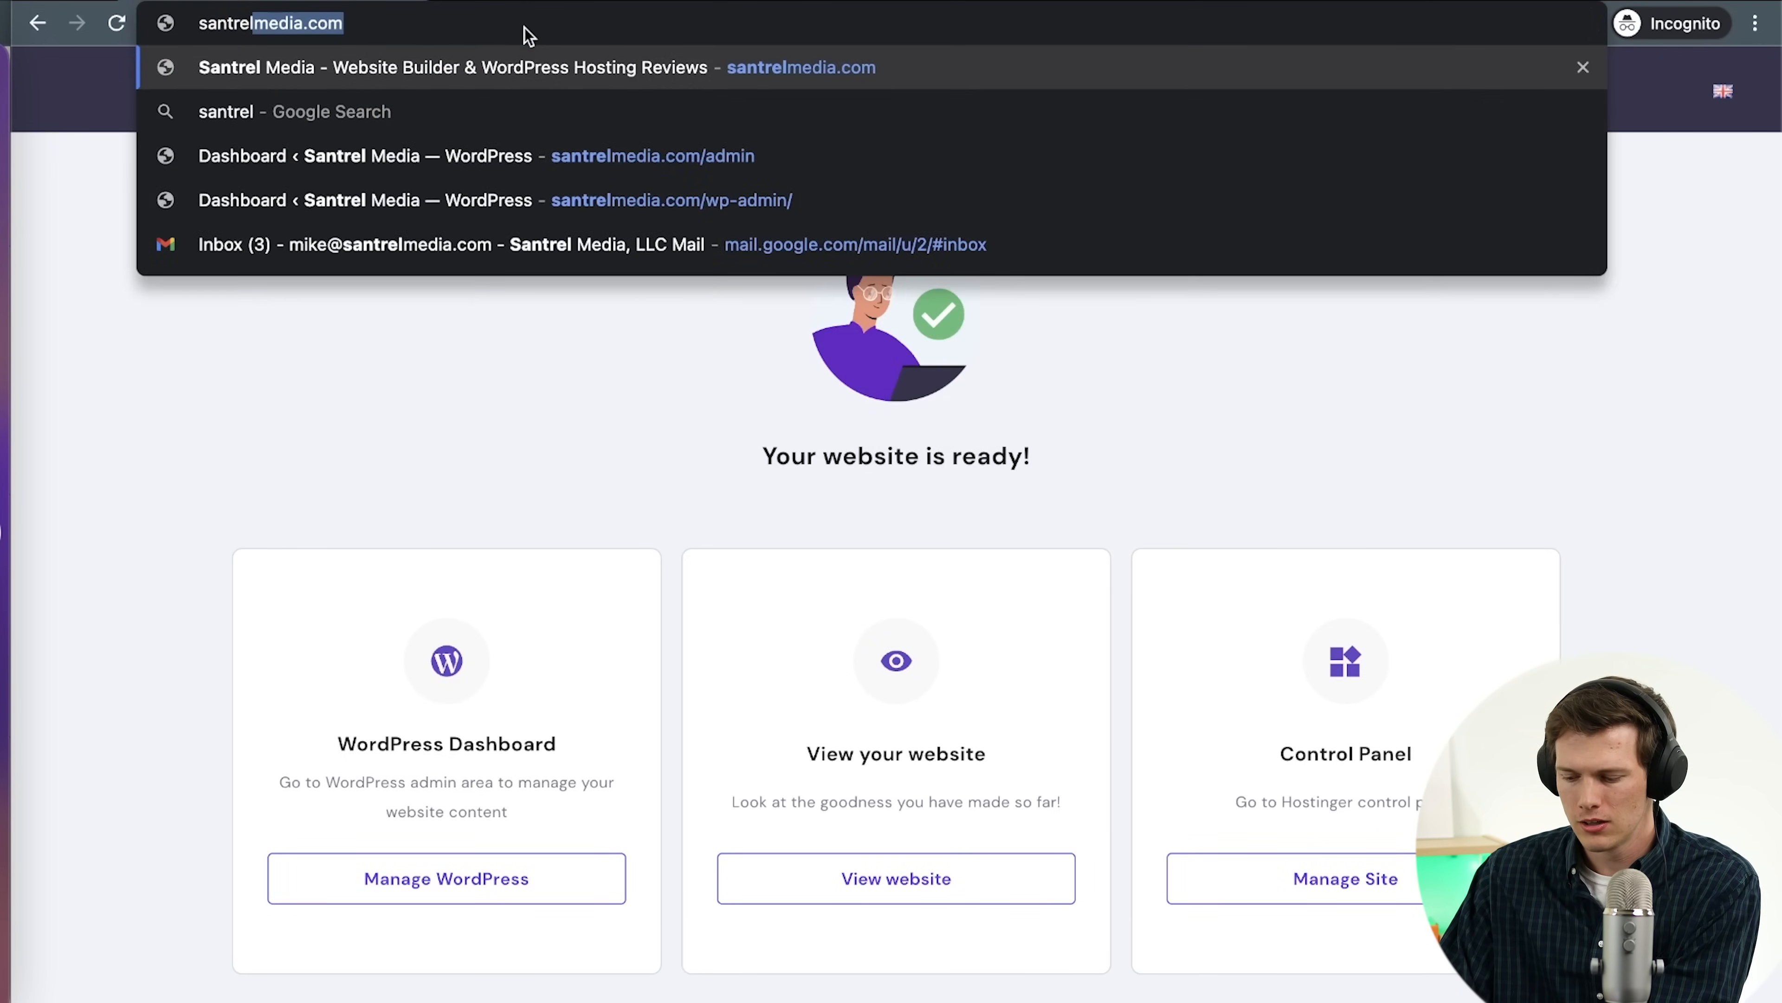
pyautogui.write('surfing.com')
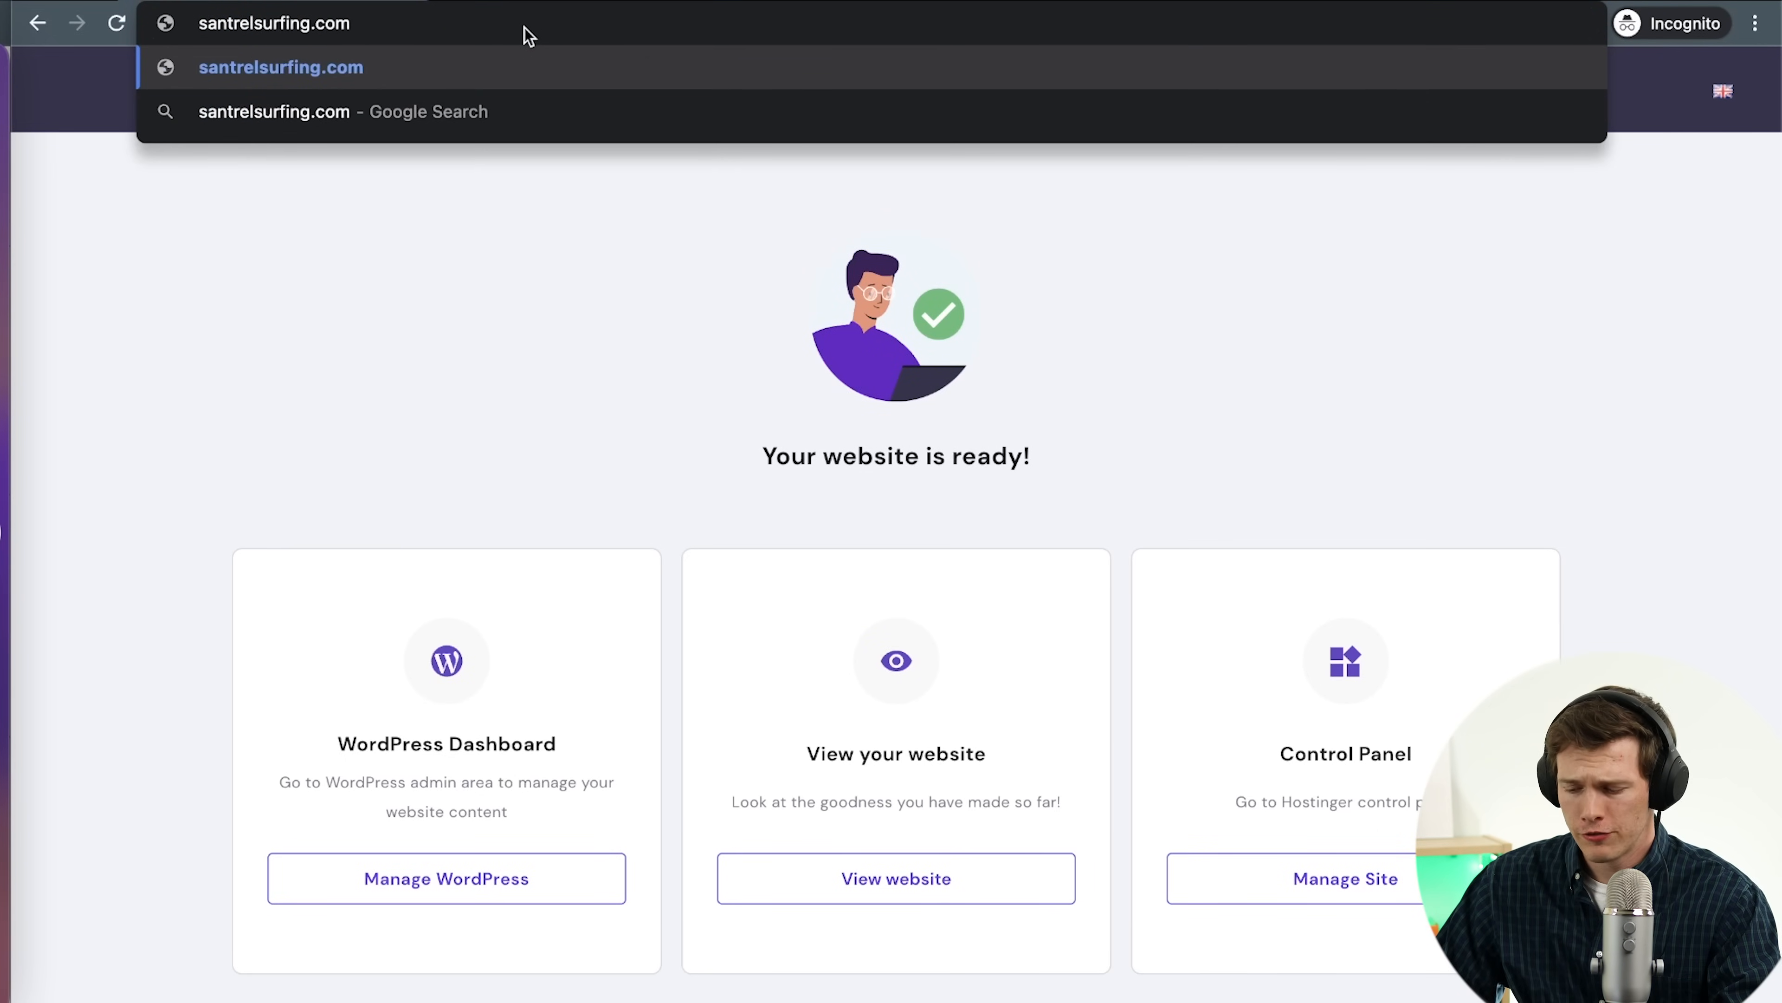
pyautogui.write('/')
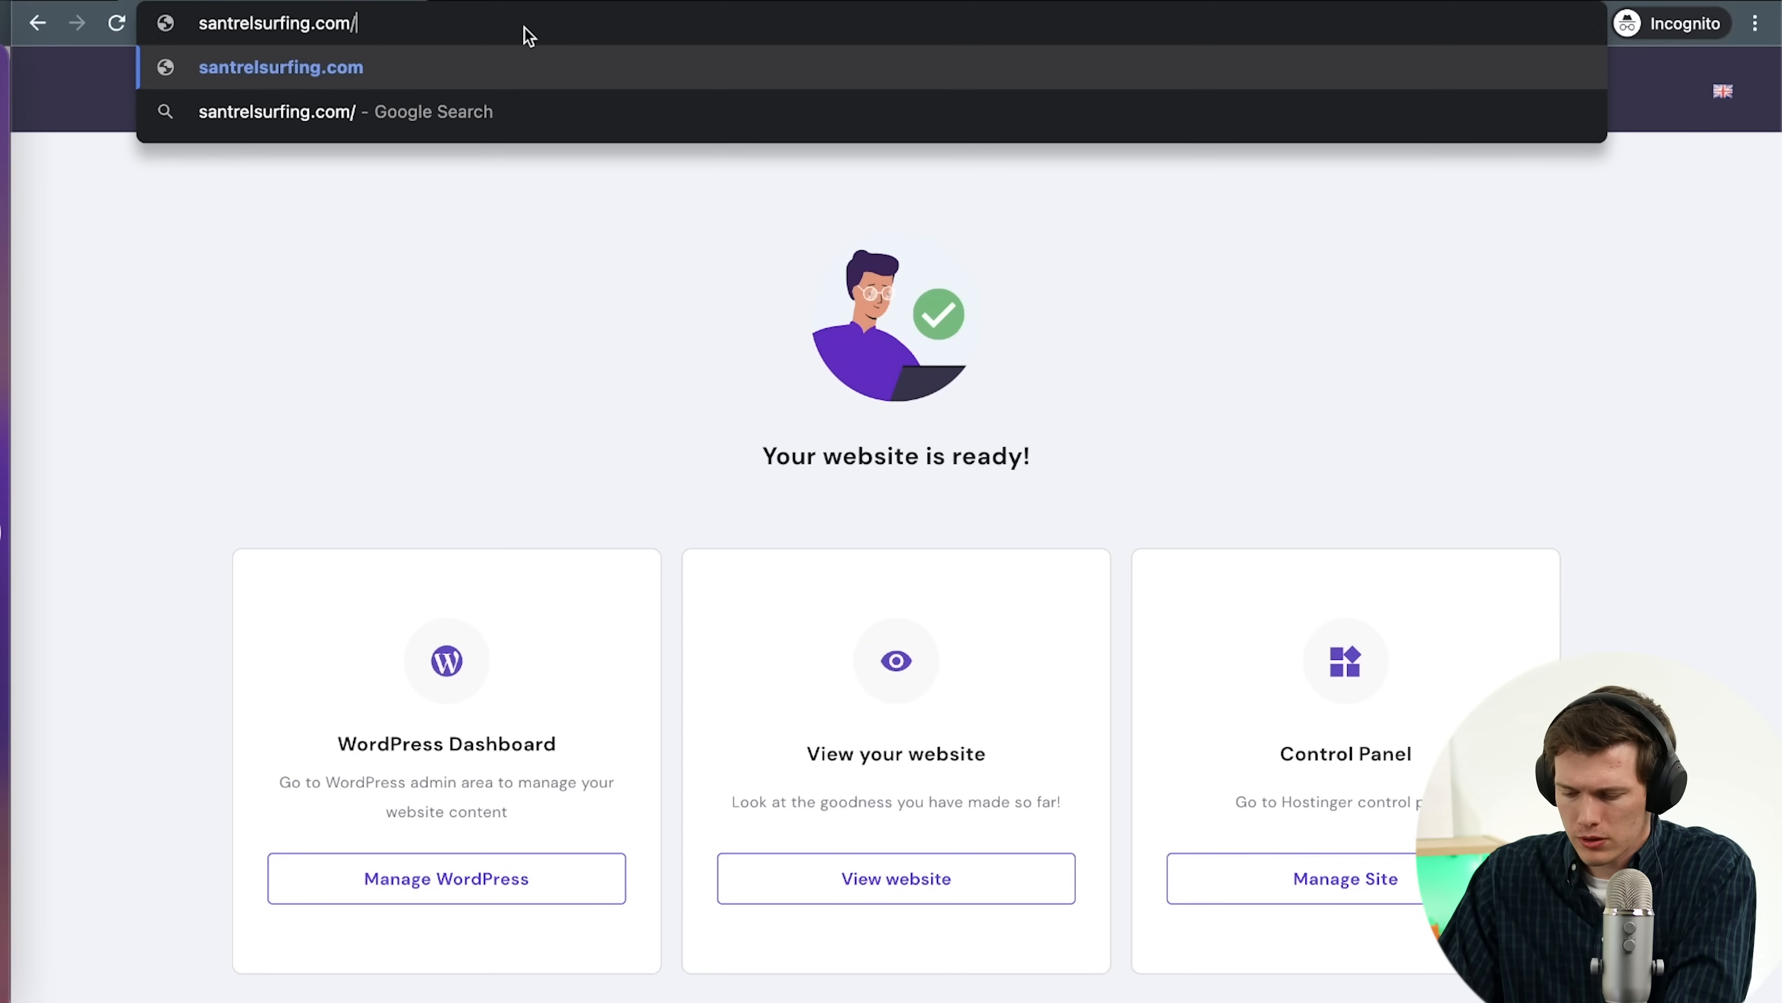
pyautogui.write('wp-admin')
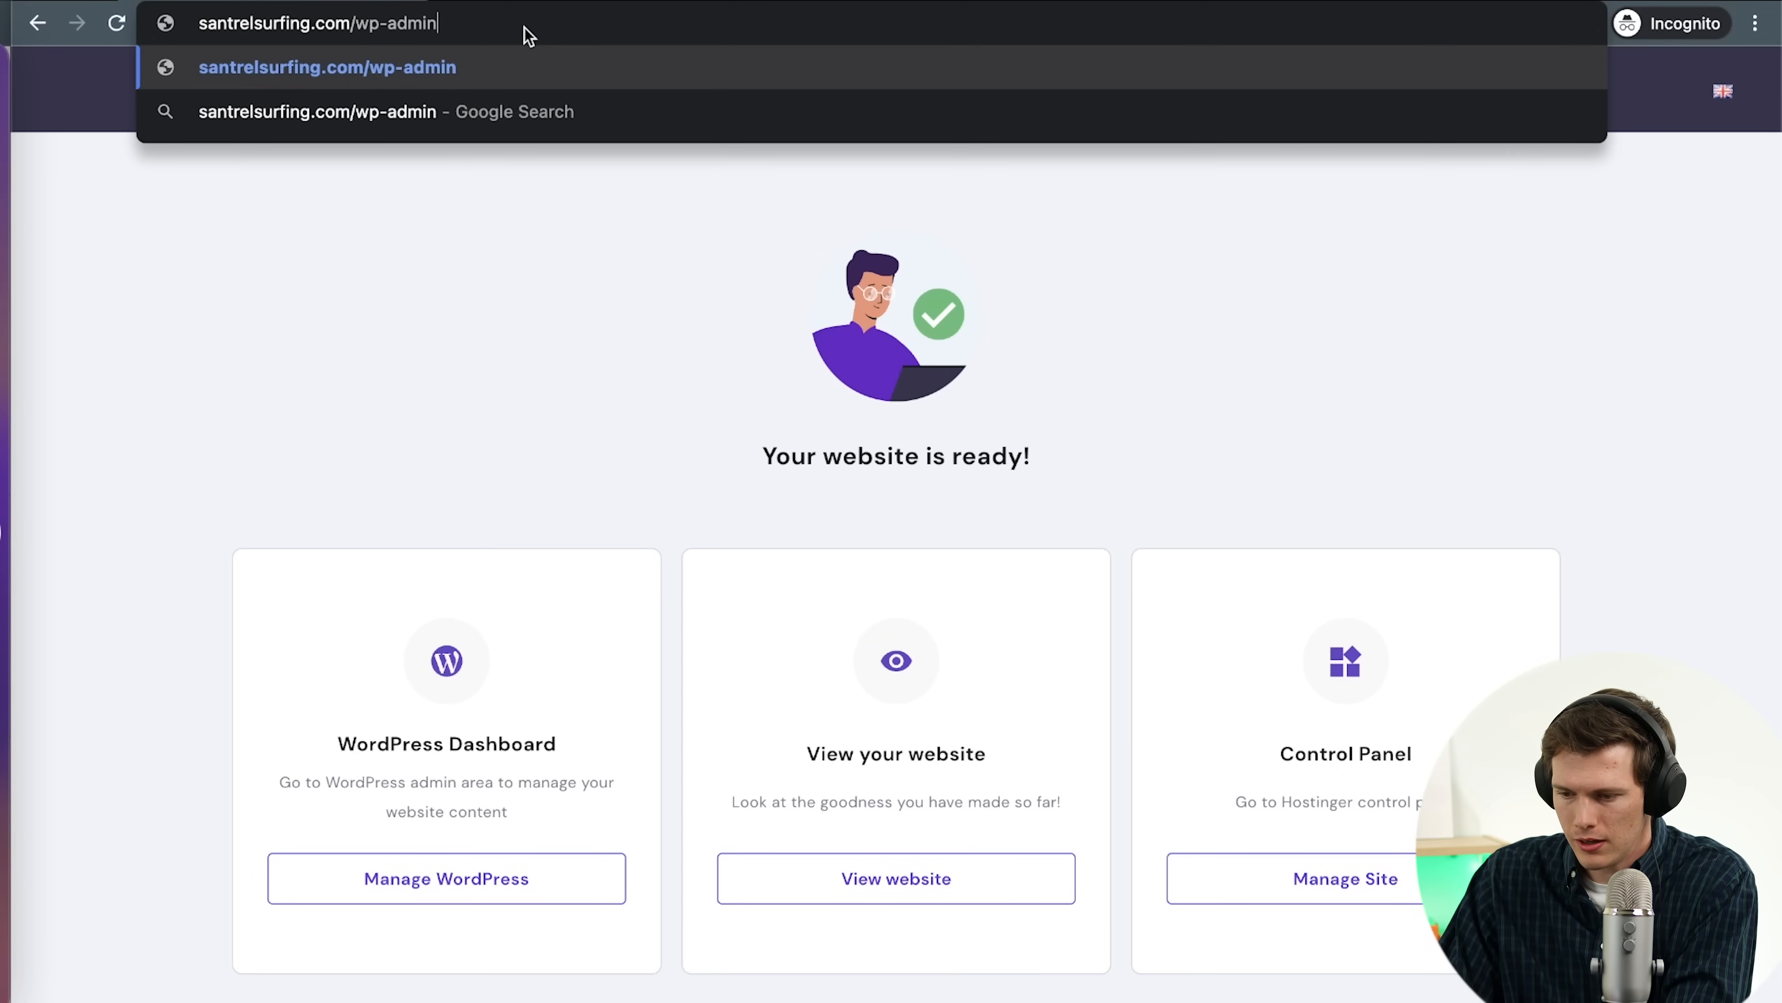
pyautogui.press('Return')
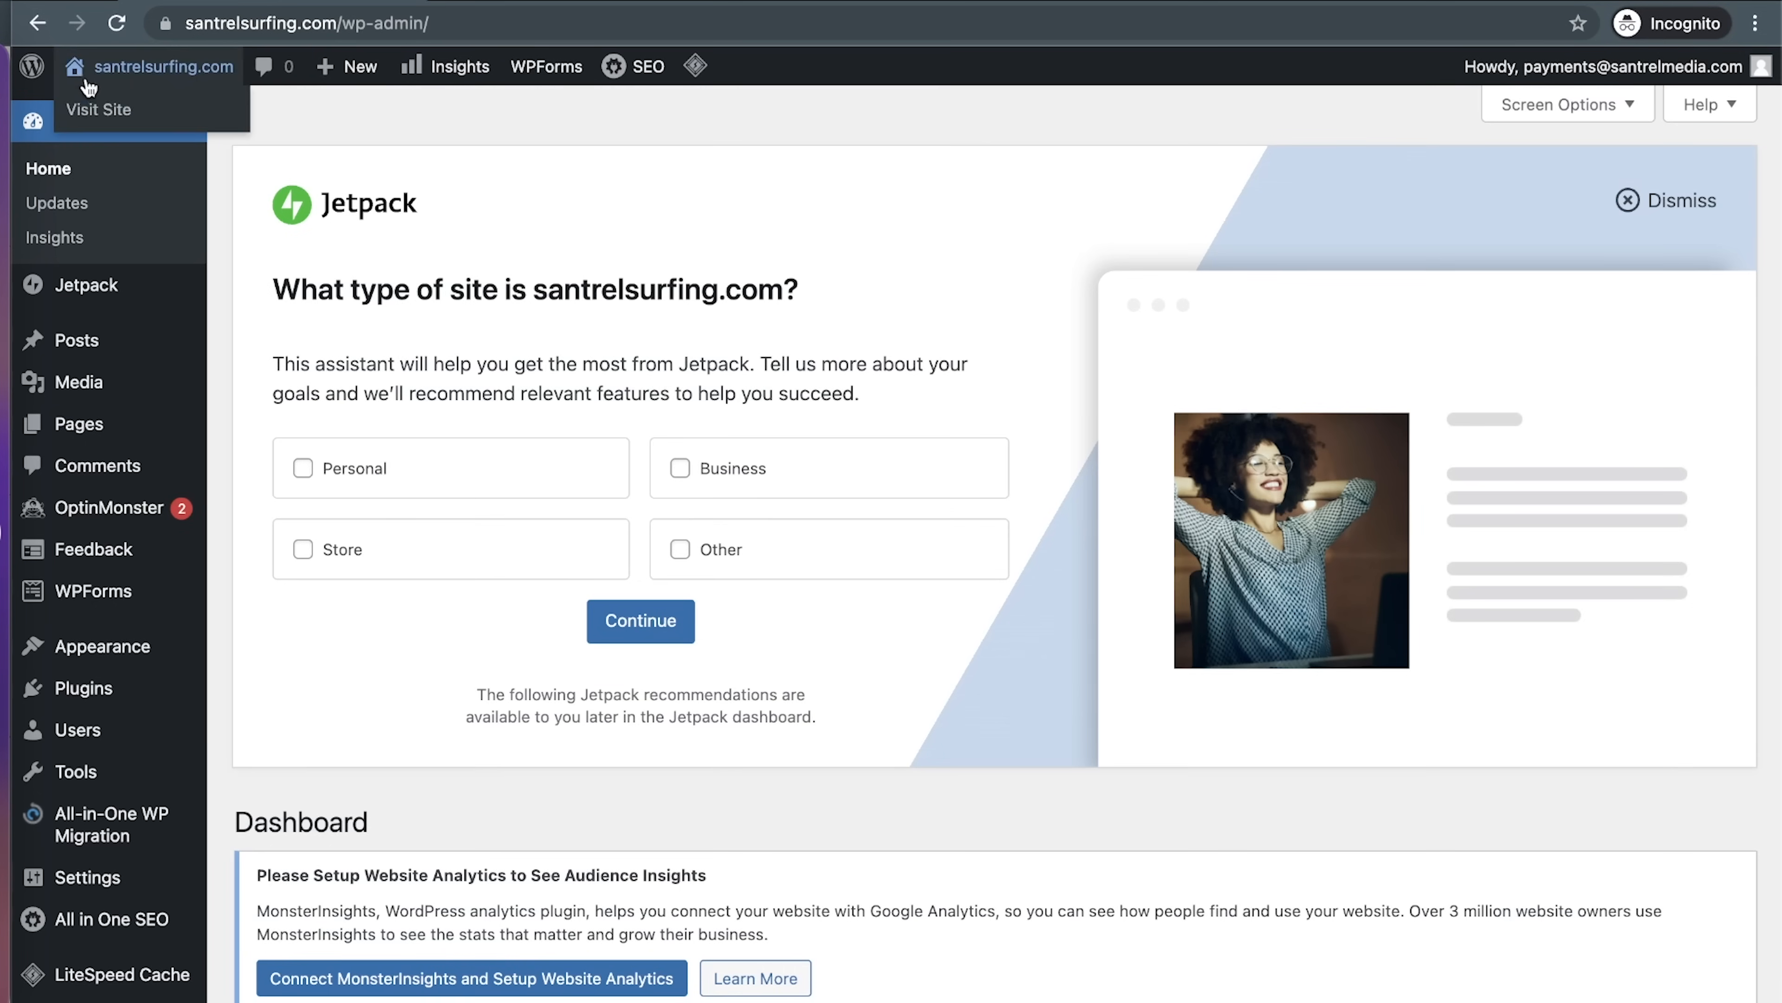
# View the live santrelsurfing.com site and return to the WordPress dashboard
pyautogui.moveTo(183, 69)
pyautogui.click(128, 112)
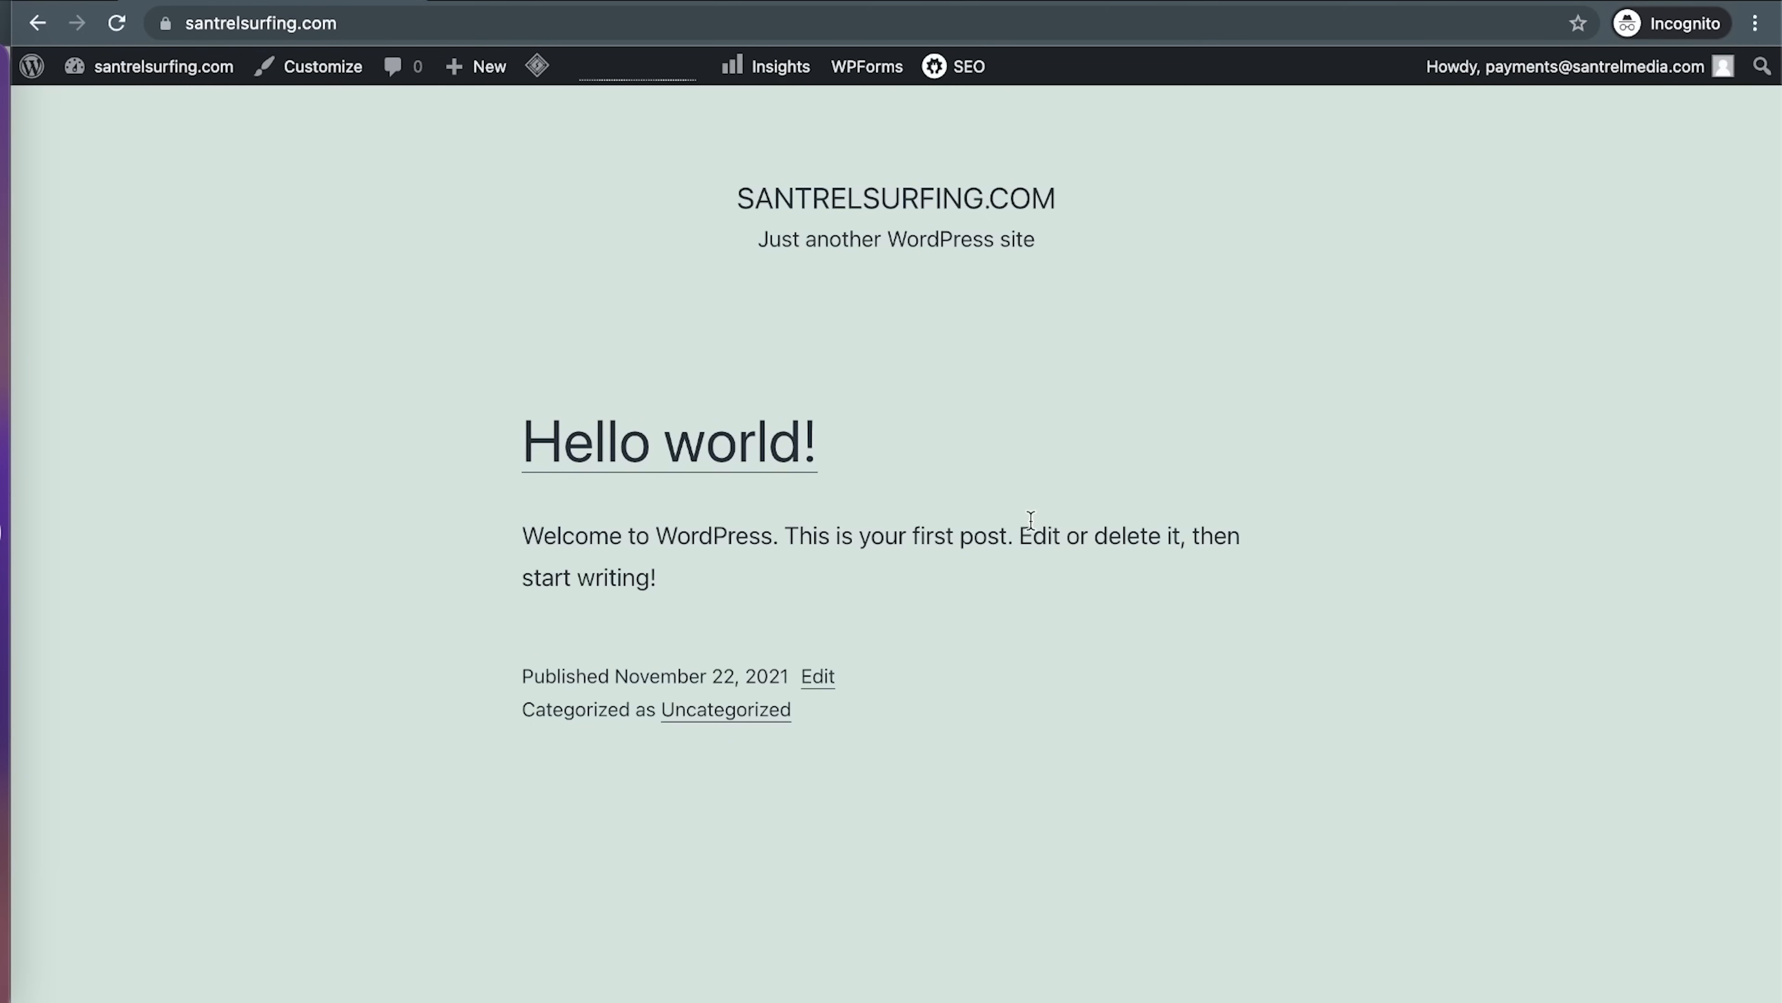
pyautogui.hscroll(-5, 1030, 520)
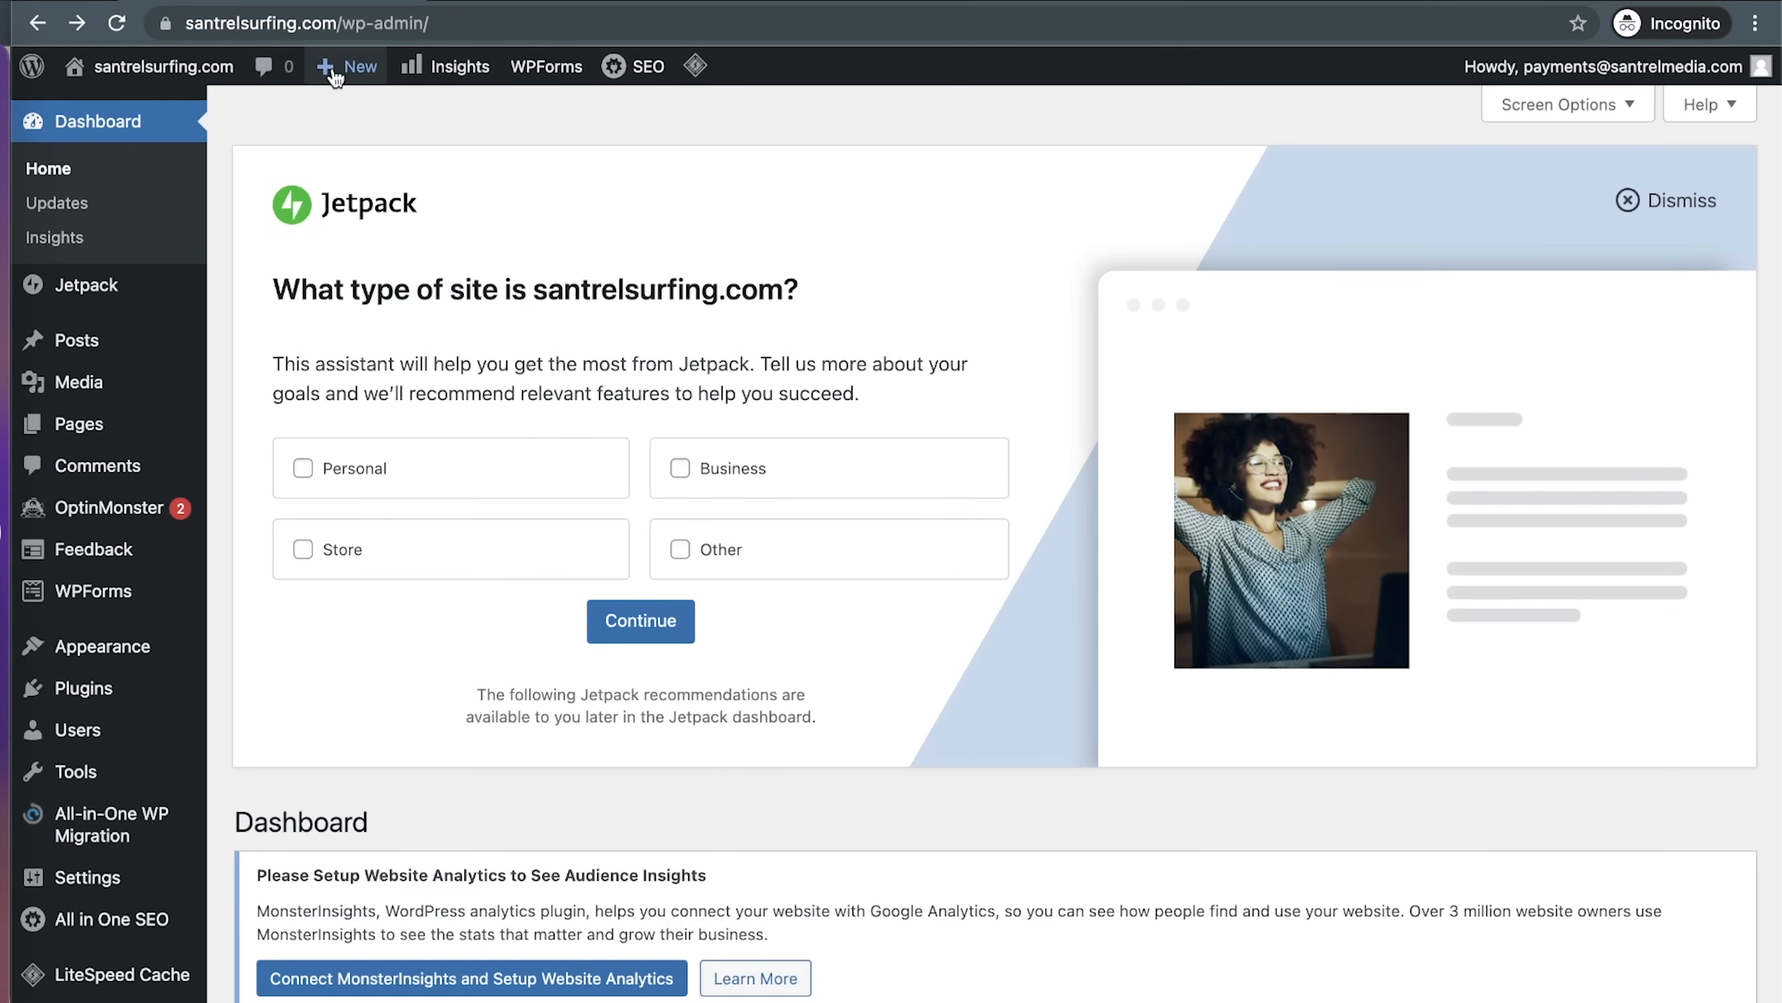
# Open the form for adding a new user, look over the admin shortcuts and return to the dashboard home
pyautogui.moveTo(349, 76)
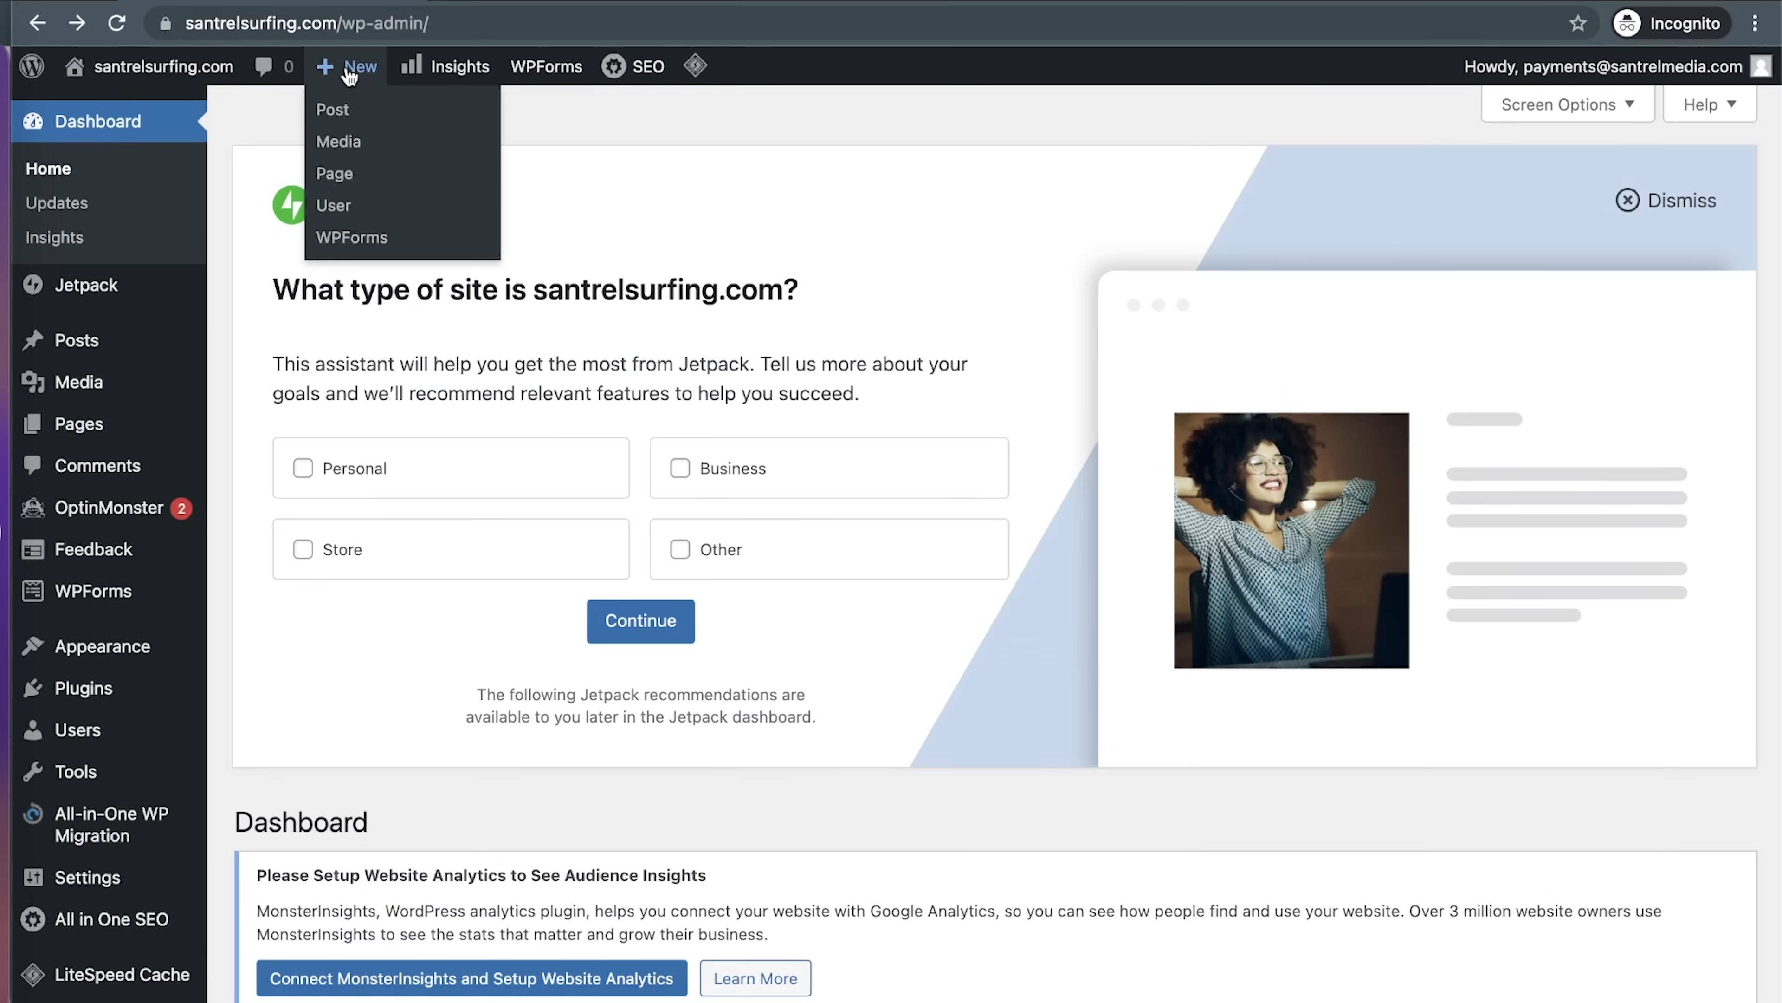
pyautogui.click(358, 211)
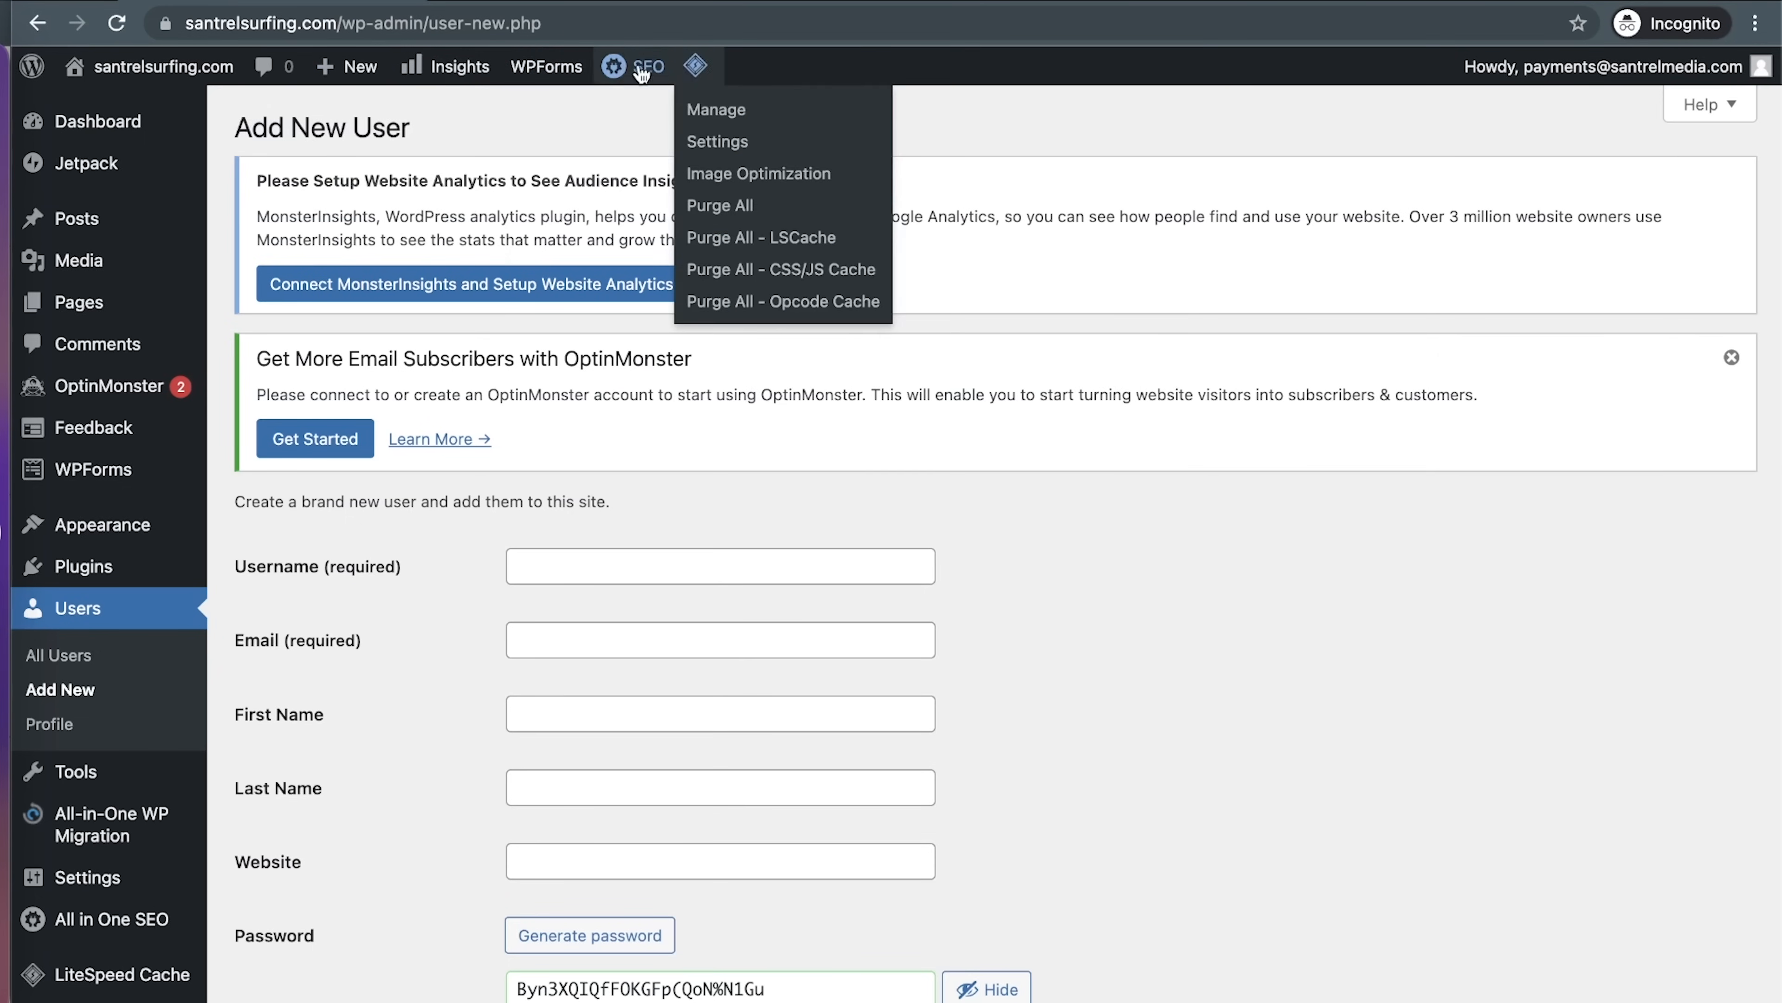
pyautogui.moveTo(621, 70)
pyautogui.moveTo(554, 70)
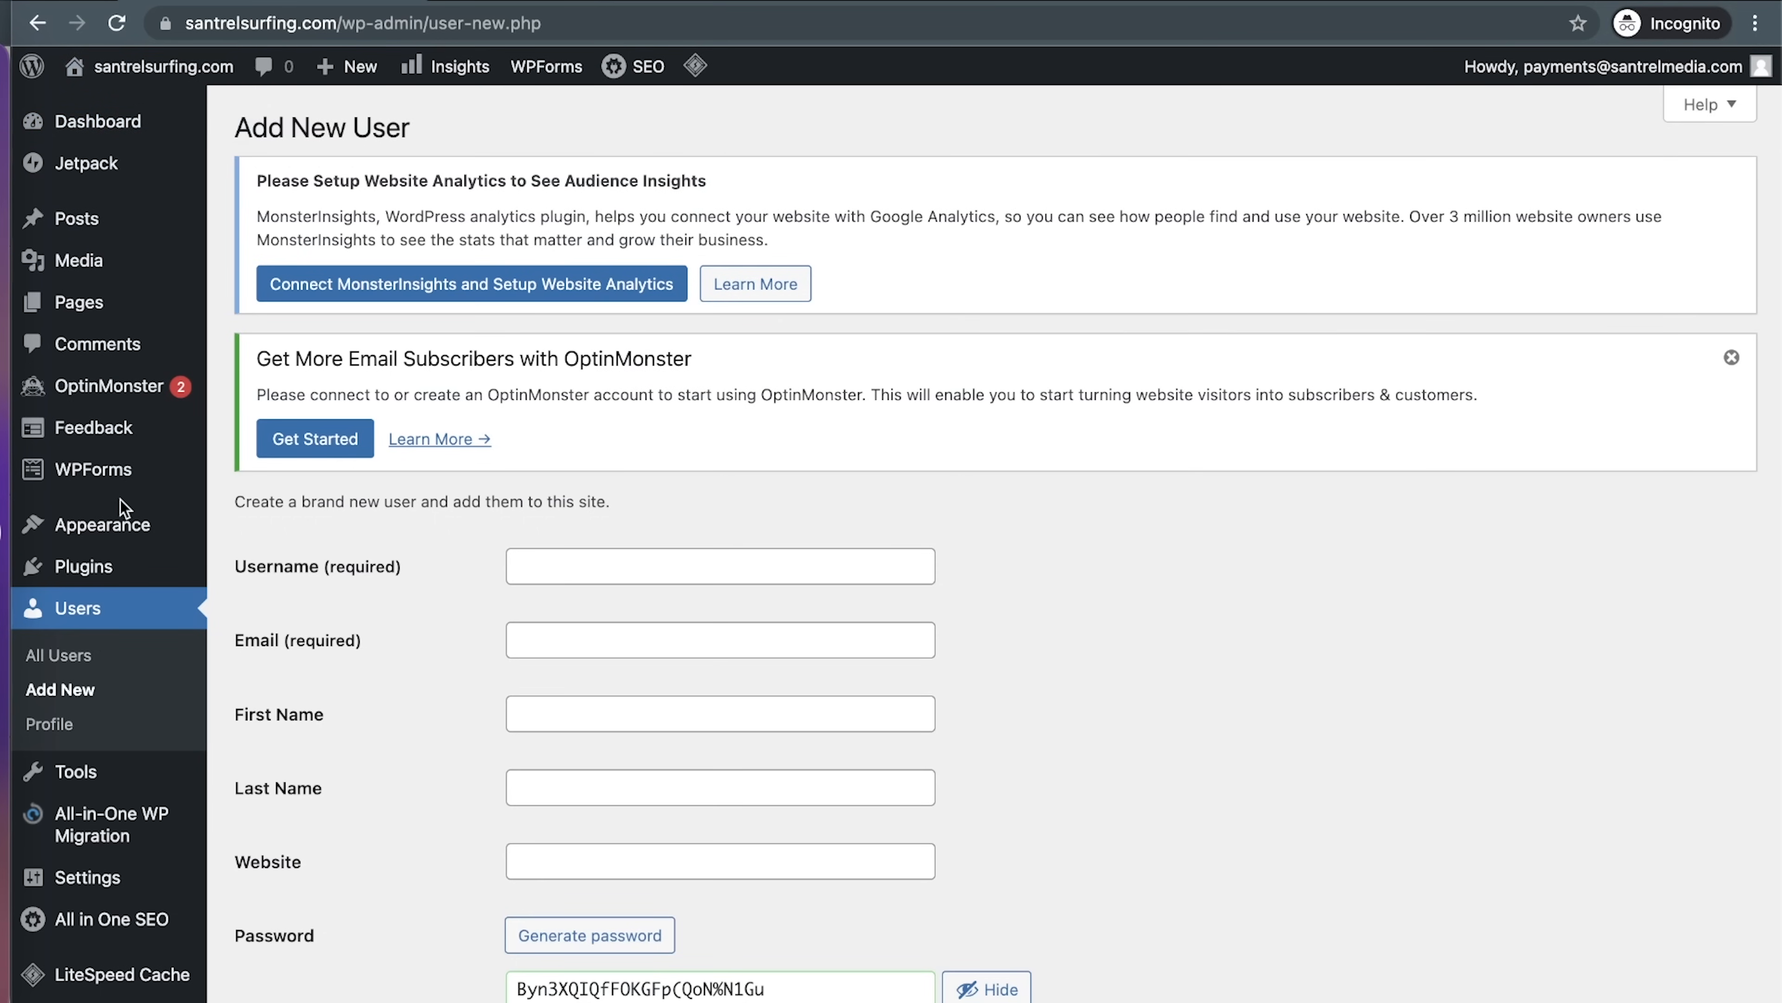
pyautogui.moveTo(129, 118)
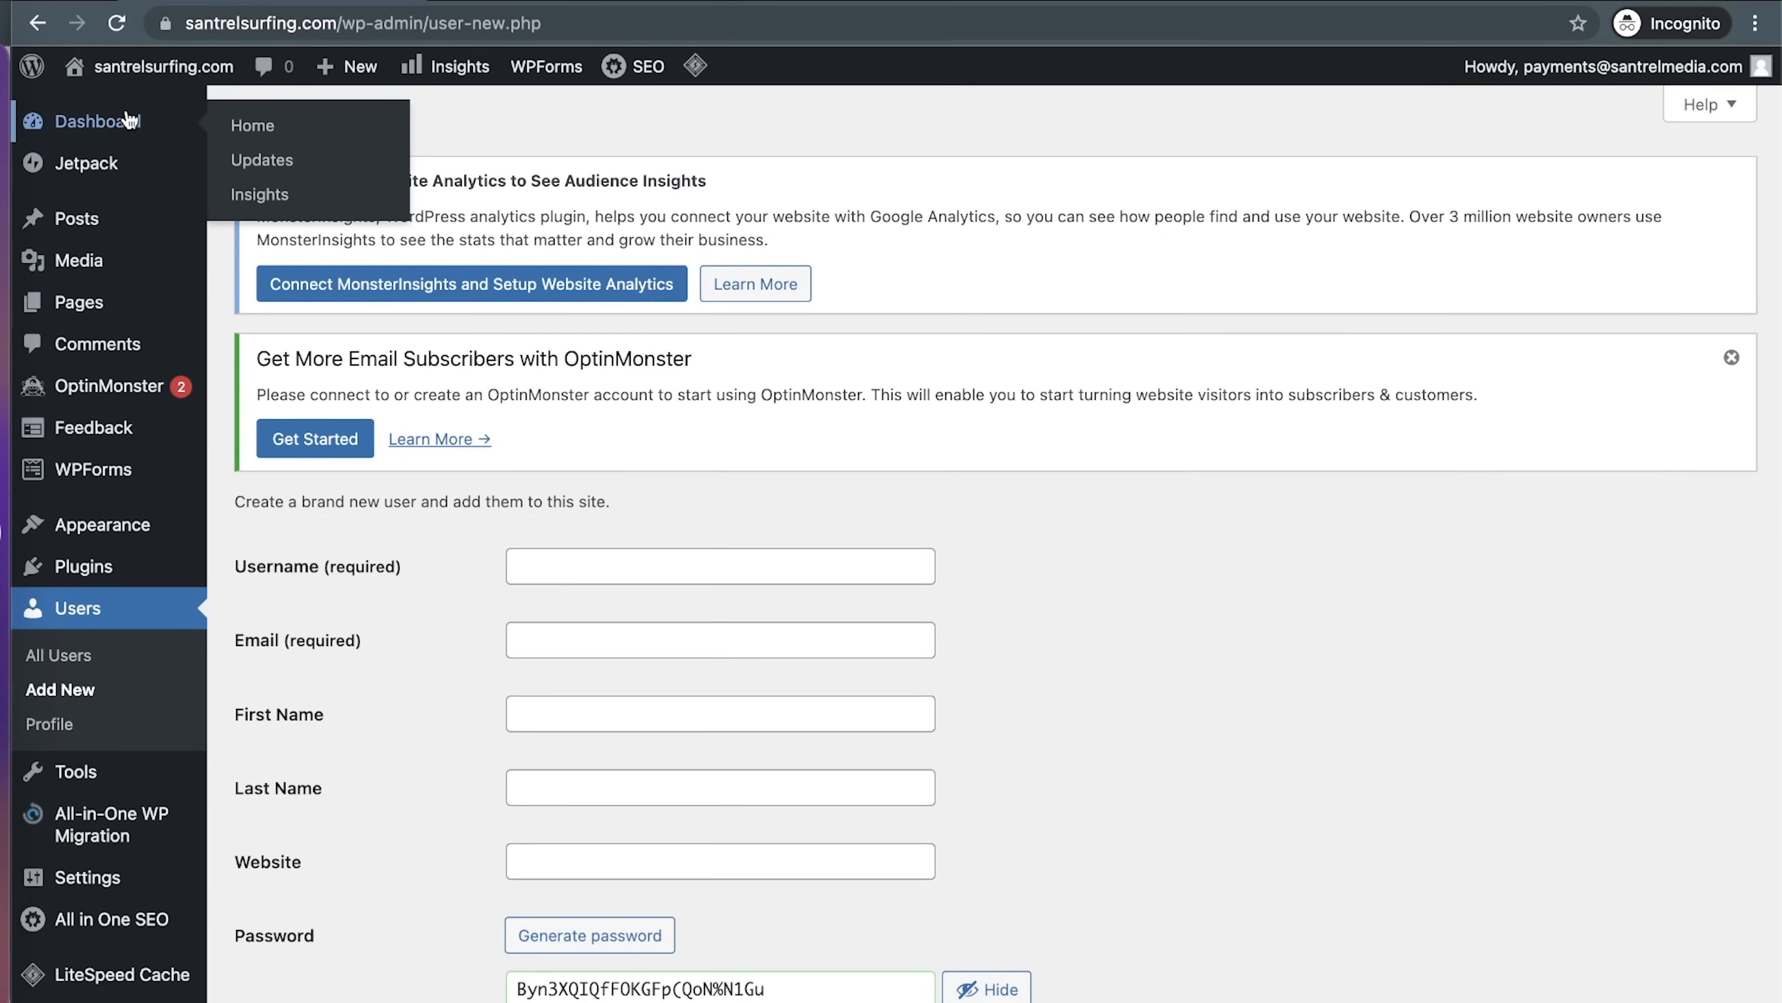
pyautogui.click(128, 118)
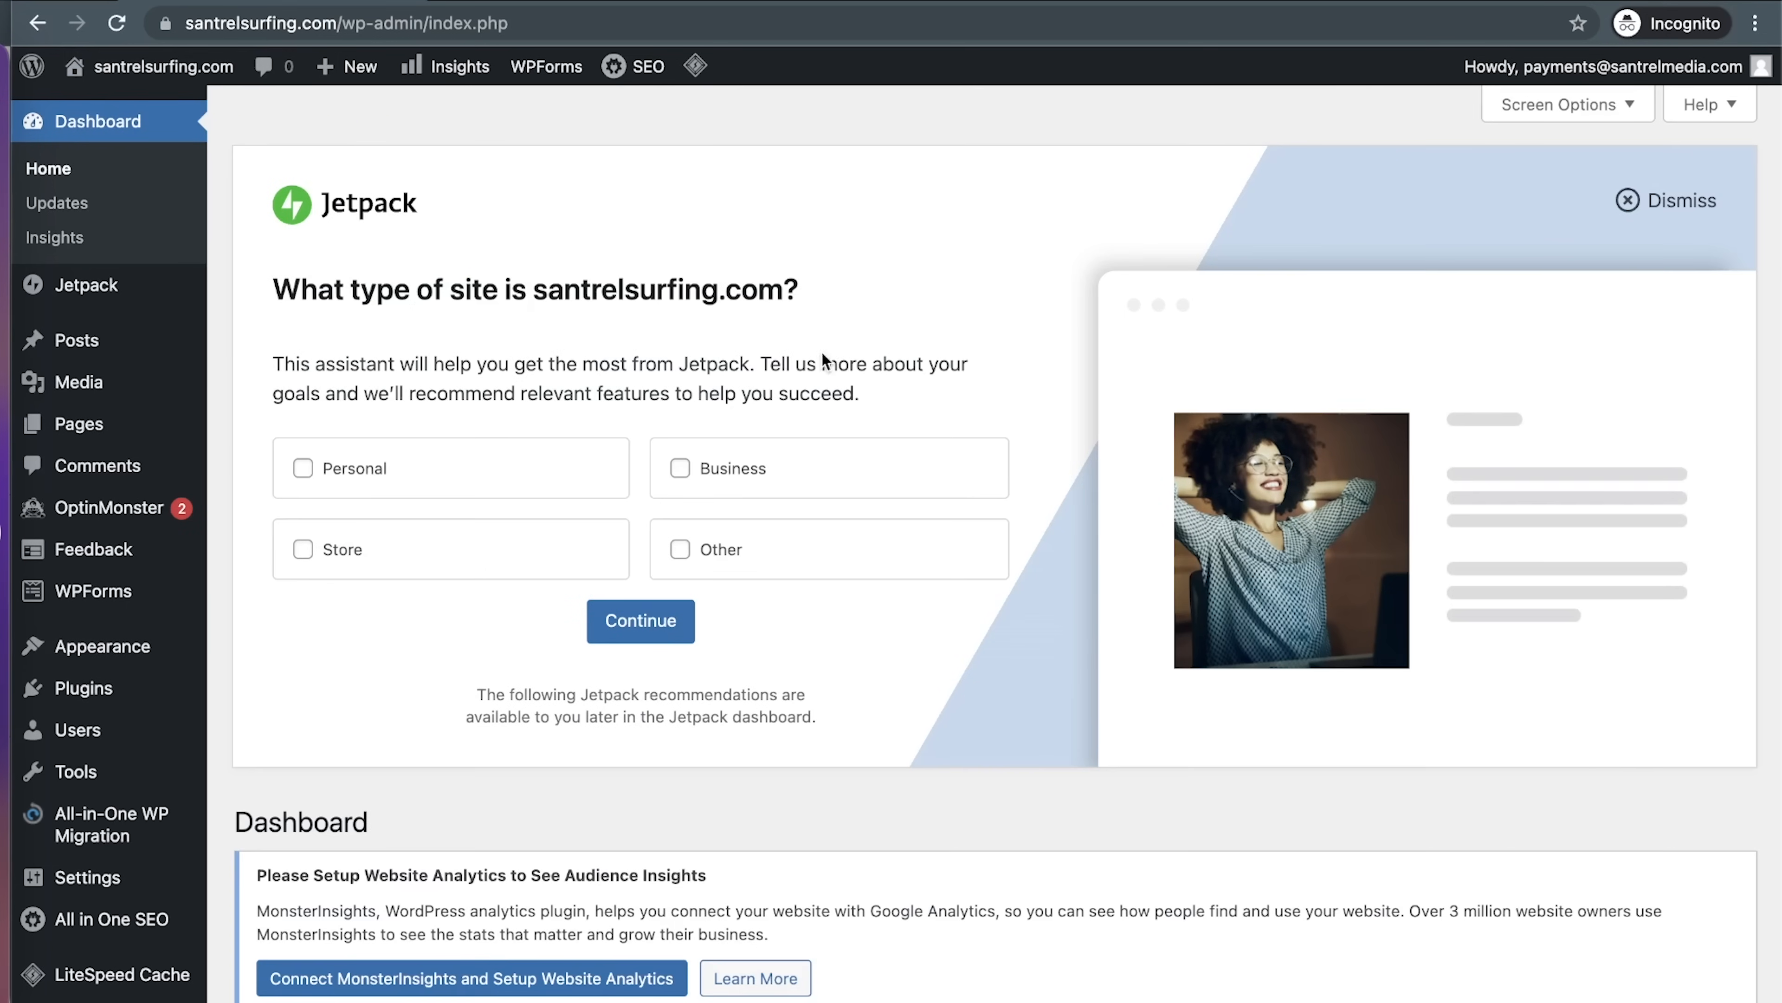
# Examine the dashboard home's welcome links and widgets, and check the WordPress Updates page and Jetpack options
pyautogui.scroll(-3, 1076, 758)
pyautogui.scroll(-3, 1072, 750)
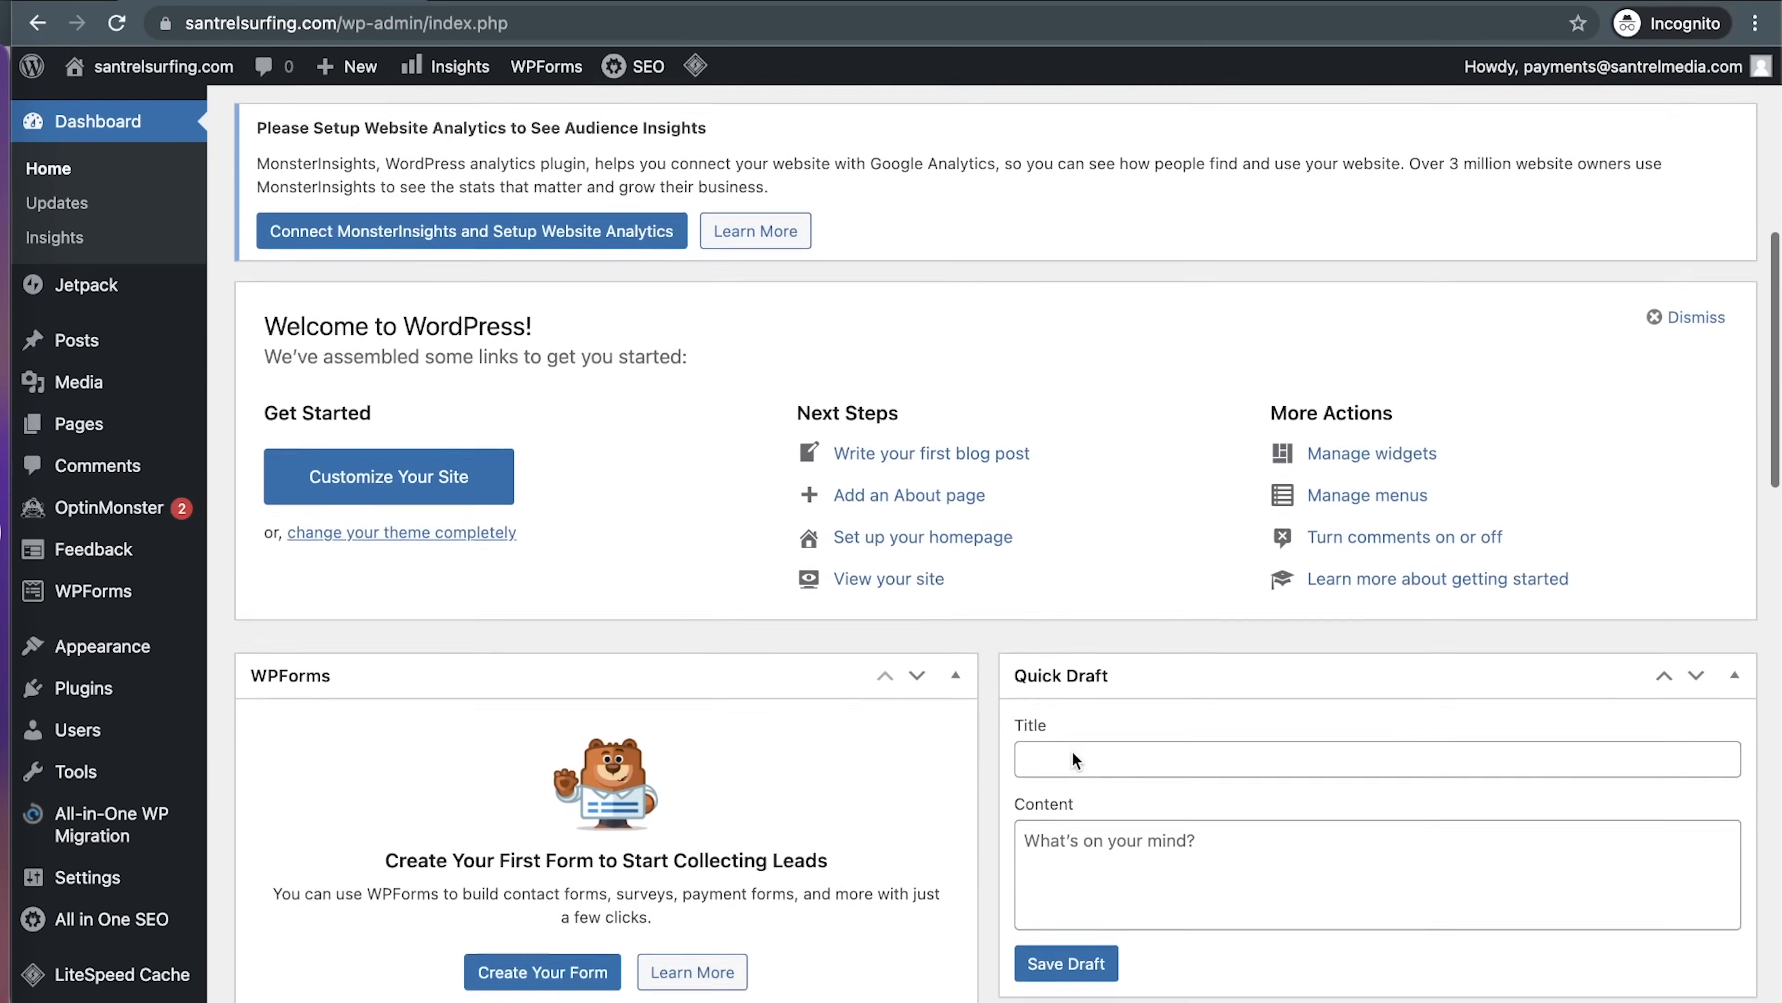
pyautogui.scroll(10, 1072, 751)
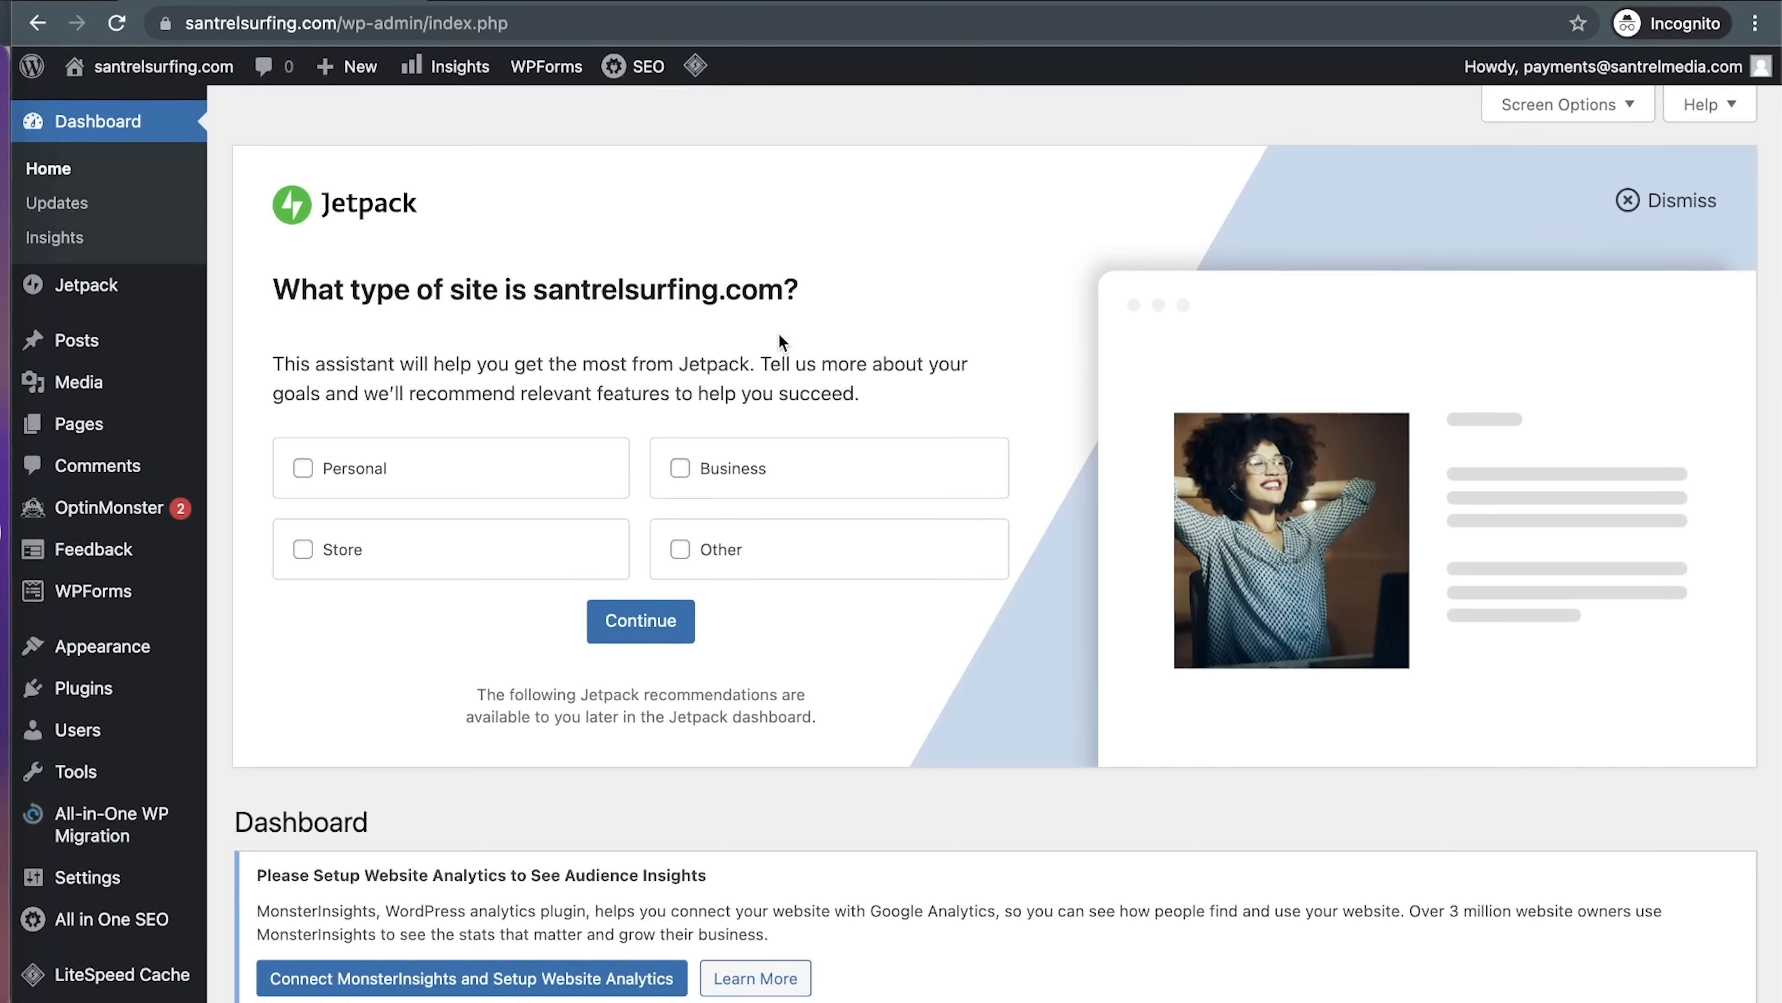
pyautogui.scroll(-6, 780, 337)
pyautogui.scroll(-4, 948, 544)
pyautogui.scroll(-2, 948, 539)
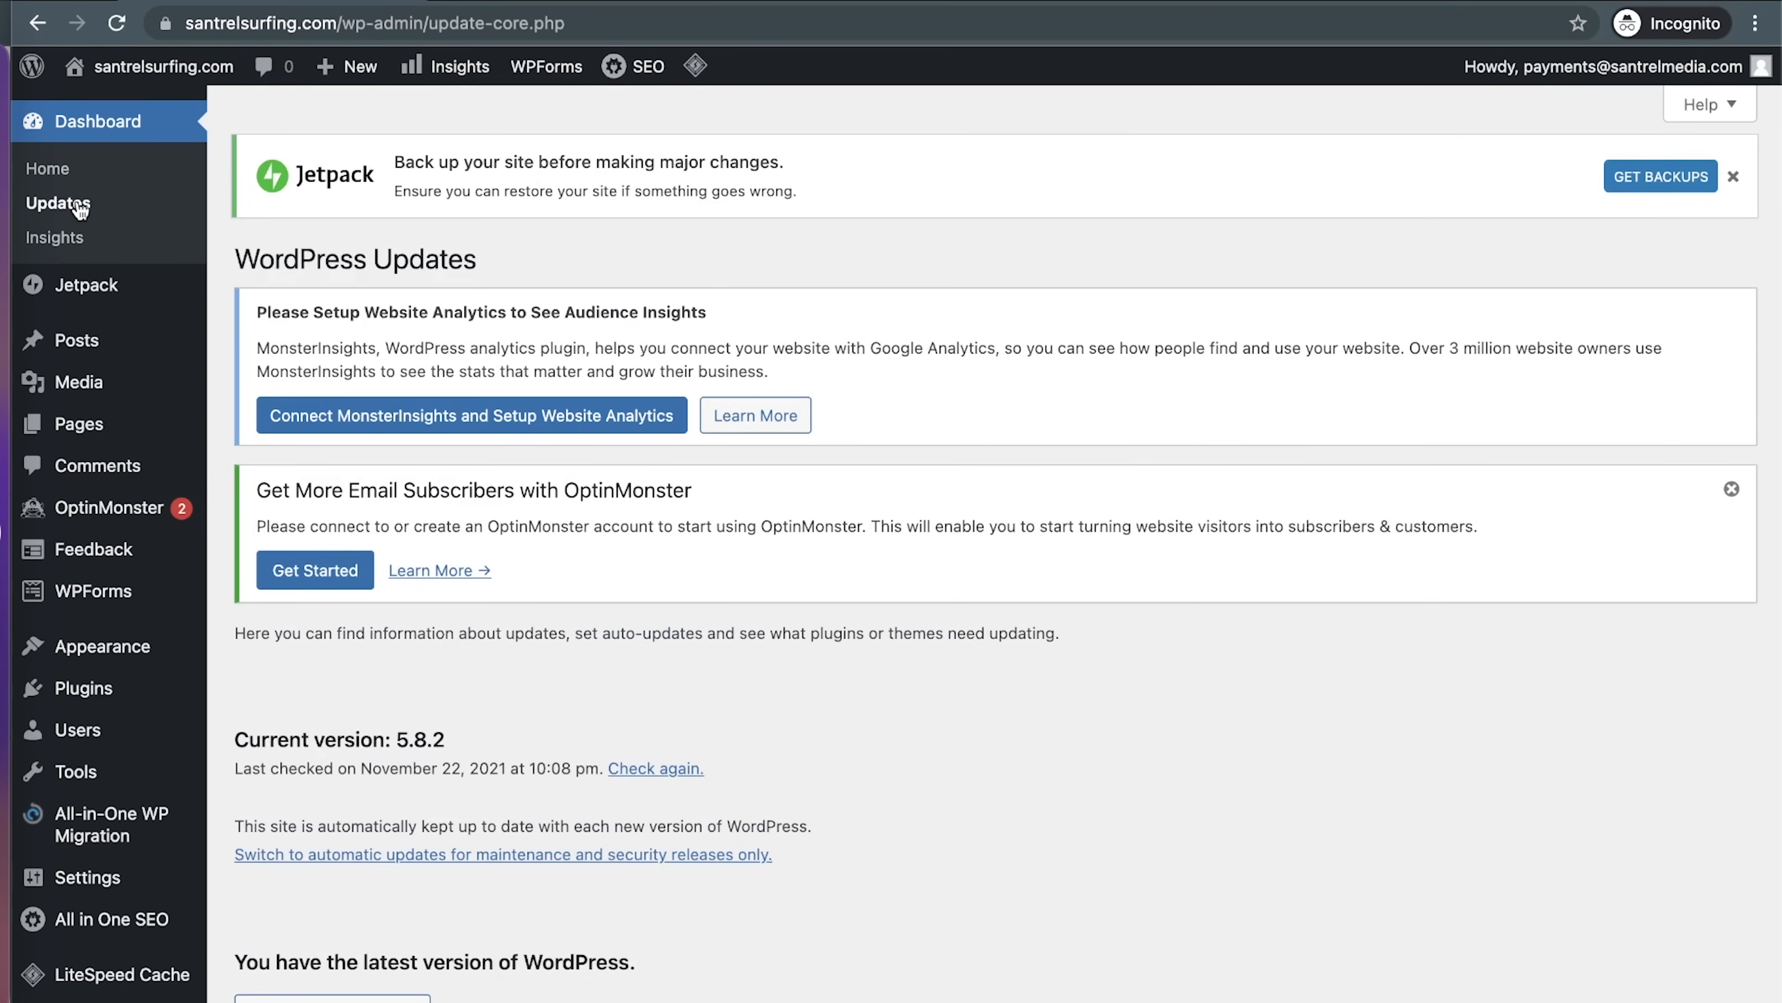
pyautogui.moveTo(183, 523)
pyautogui.scroll(-5, 884, 898)
pyautogui.scroll(3, 884, 899)
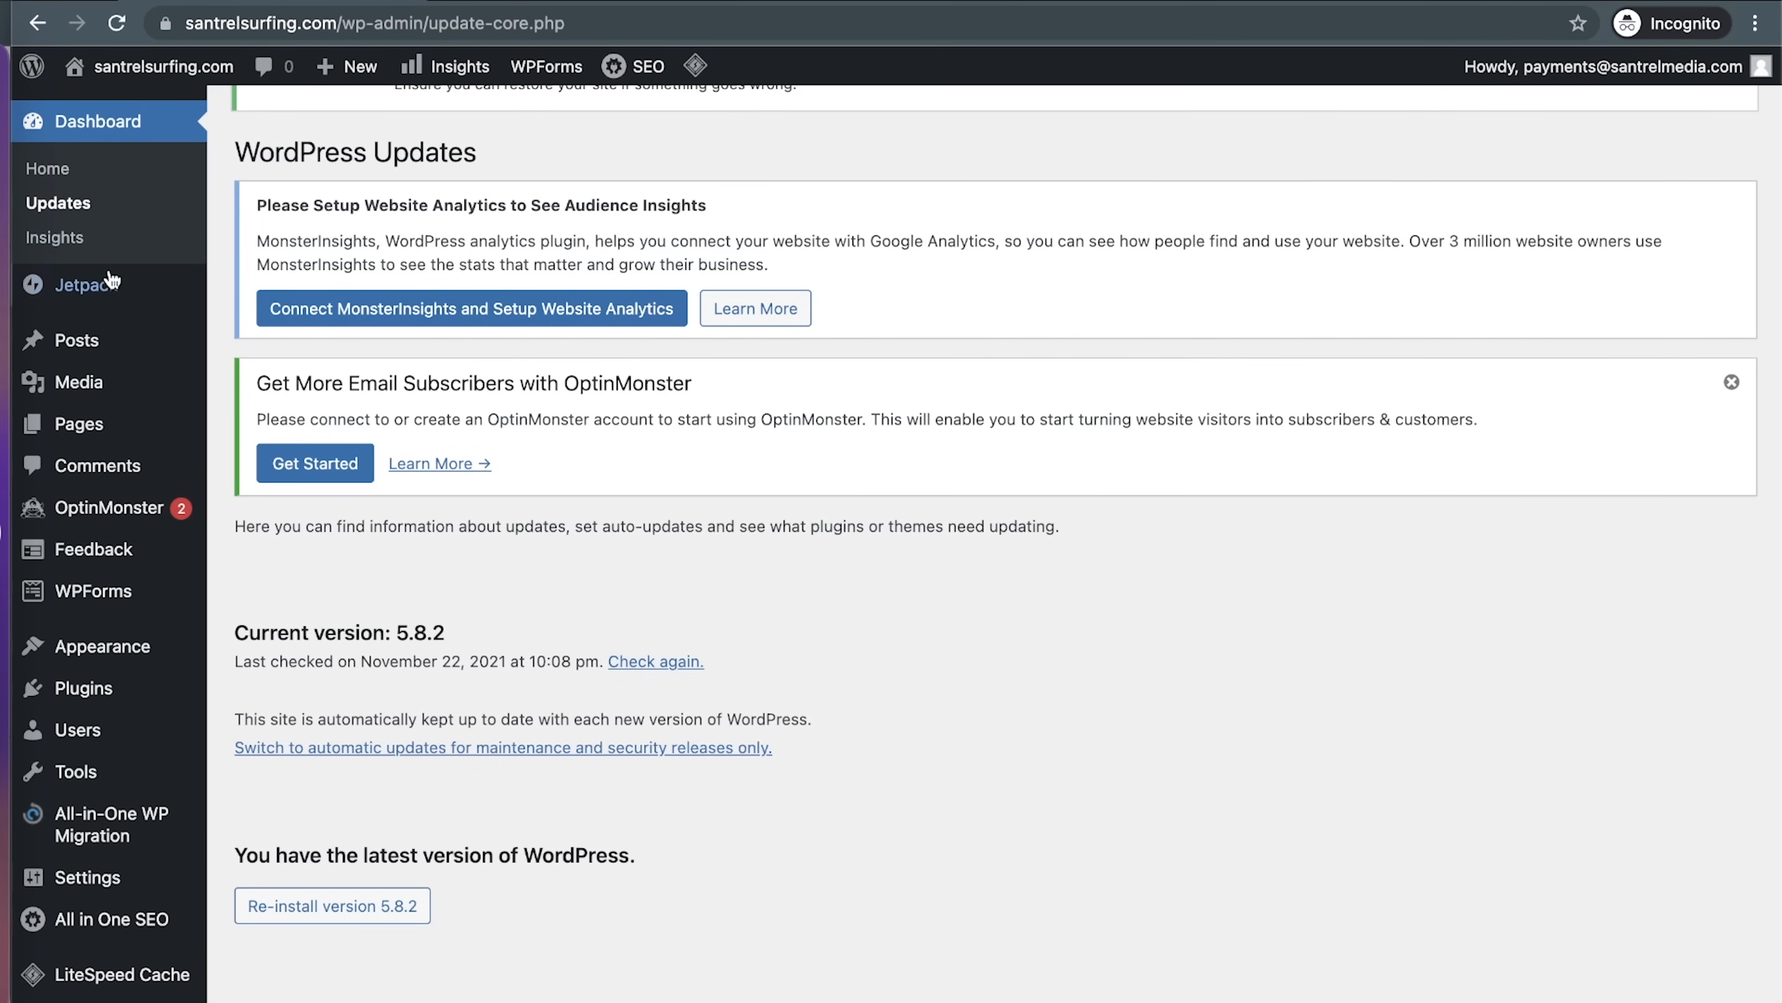
pyautogui.moveTo(120, 283)
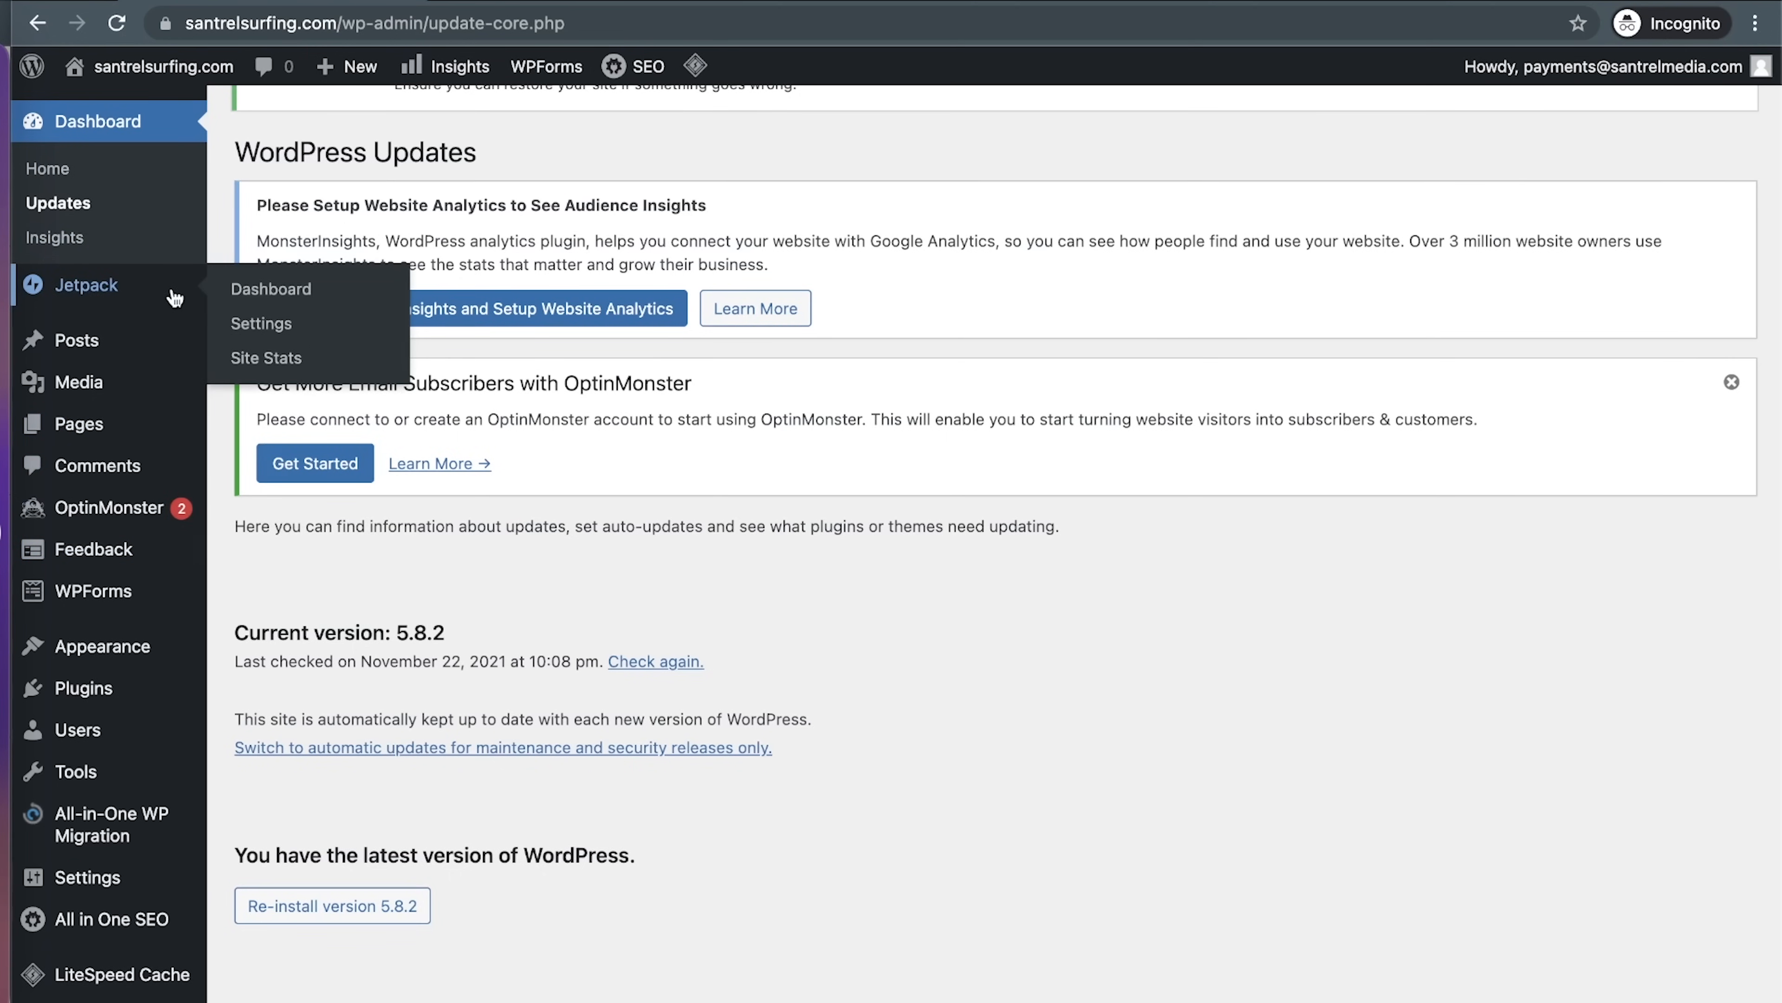
# Open the list of installed plugins and review which ones are active
pyautogui.moveTo(84, 686)
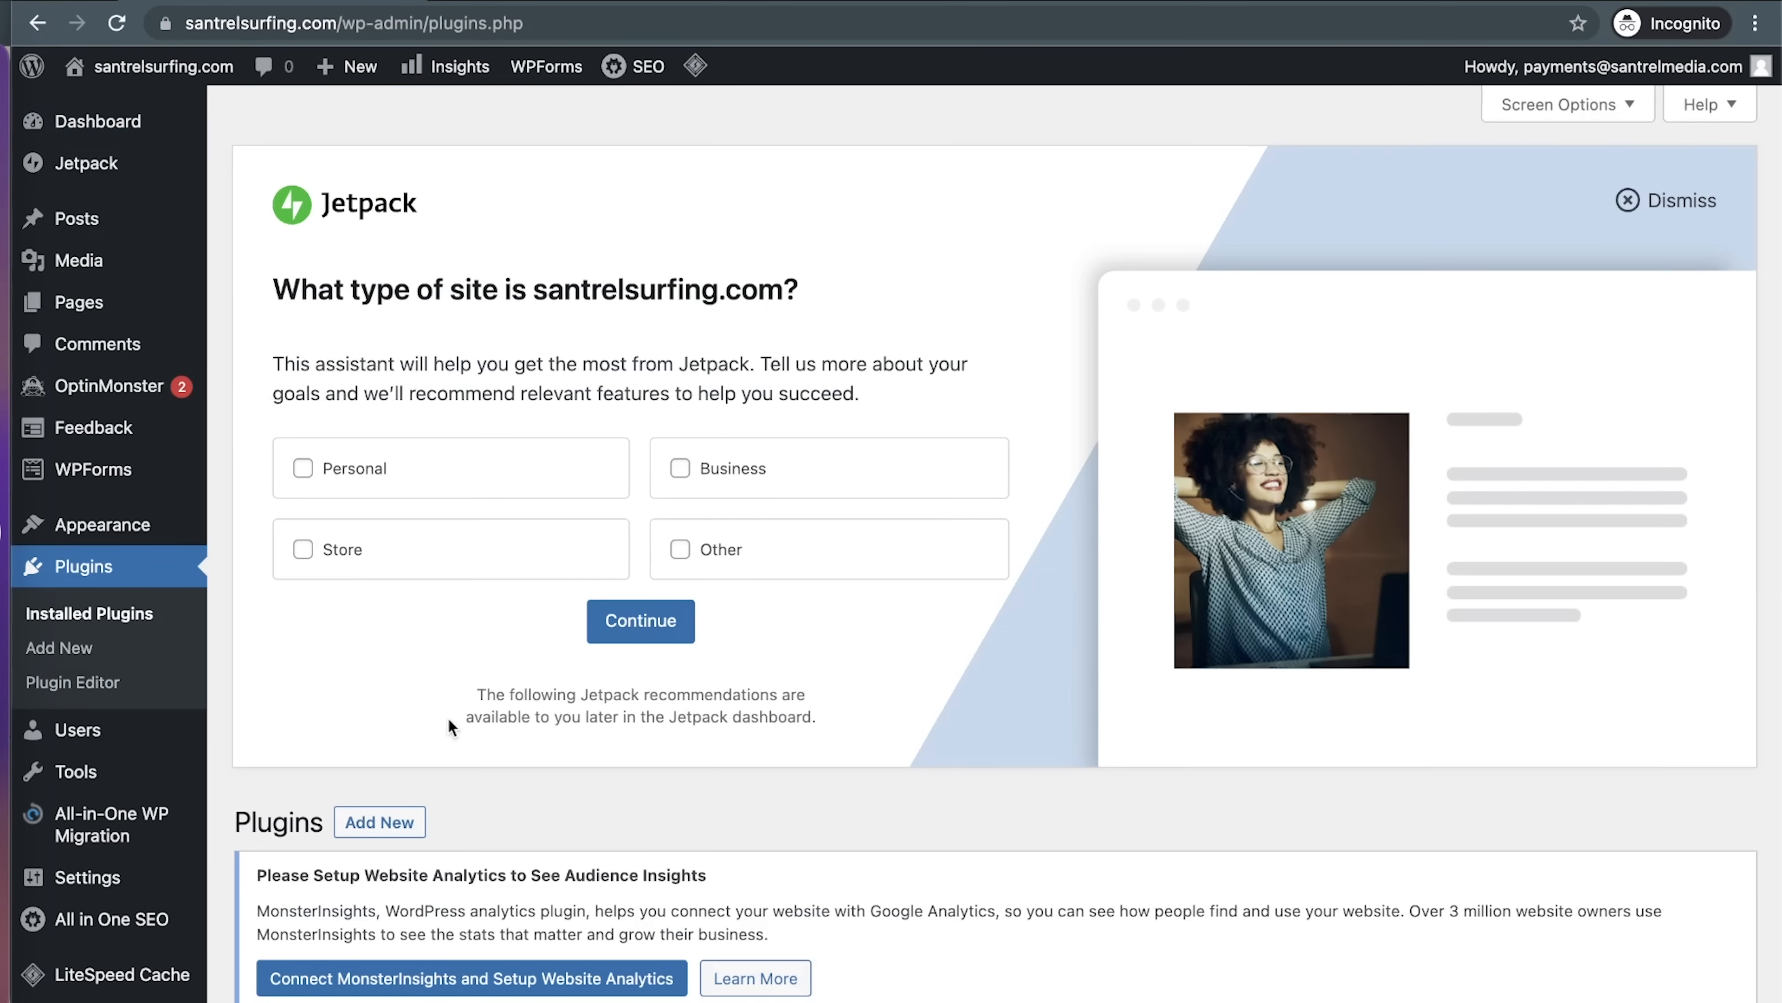
pyautogui.scroll(-3, 466, 822)
pyautogui.scroll(-10, 466, 825)
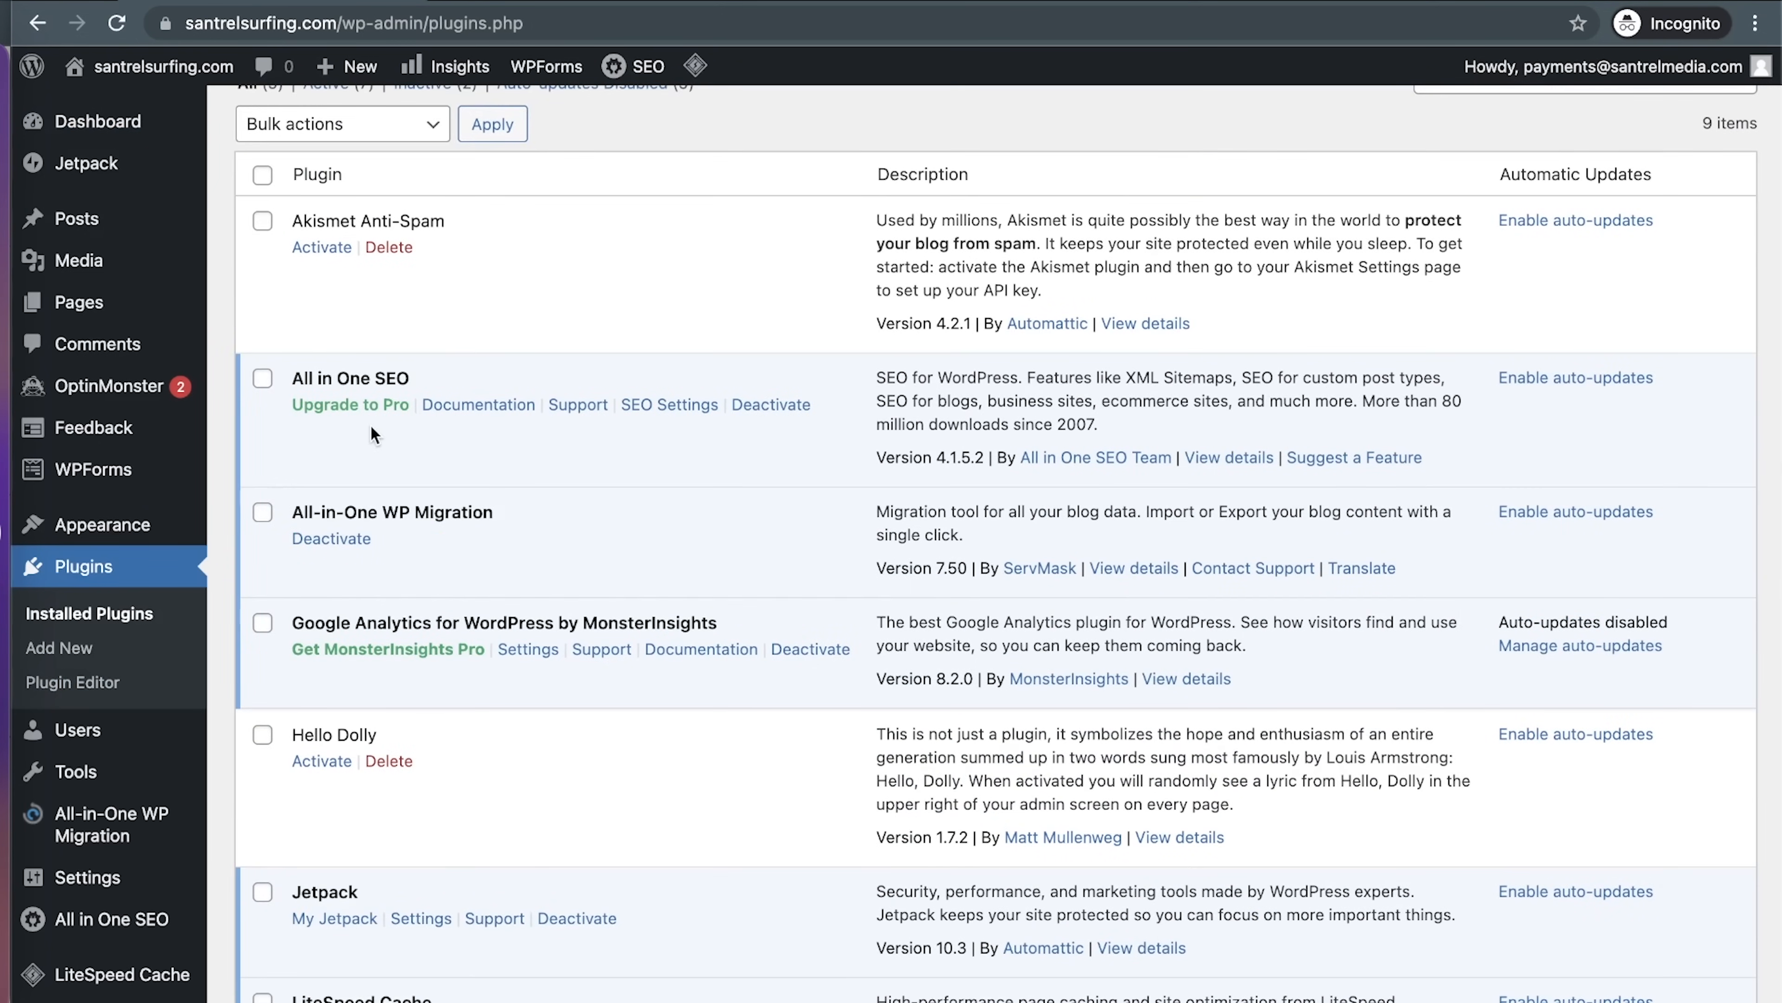
pyautogui.scroll(-6, 459, 555)
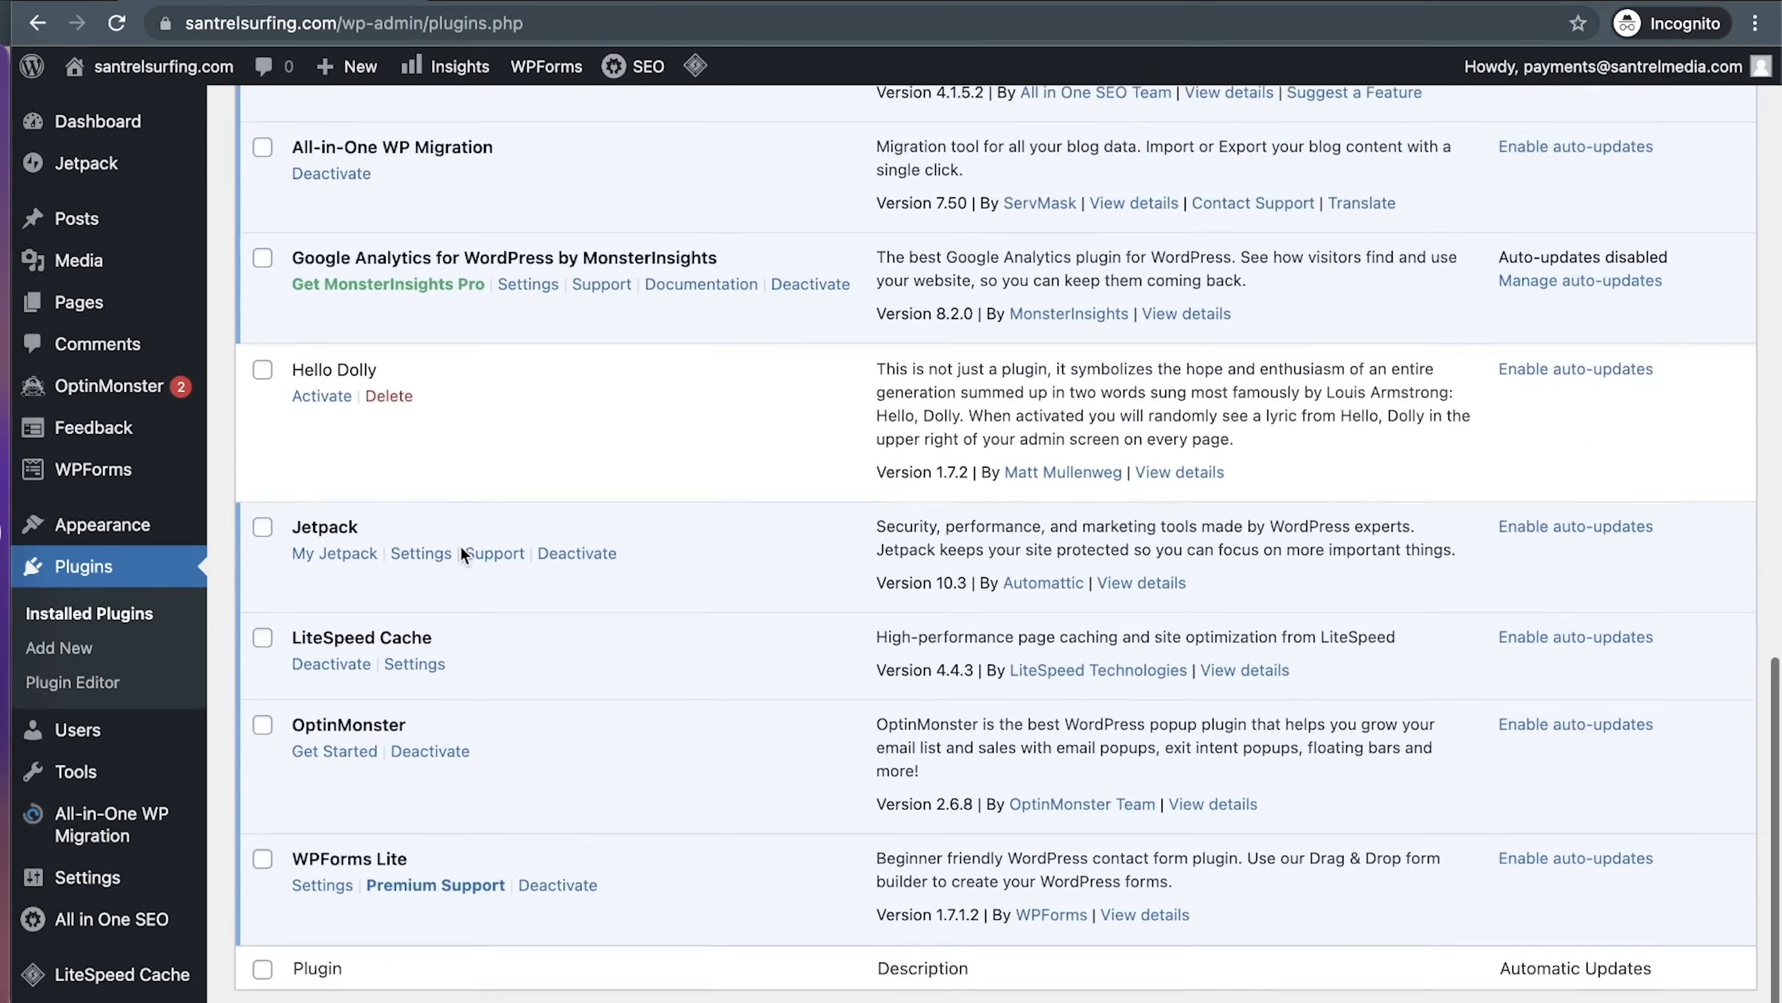
pyautogui.scroll(4, 461, 555)
pyautogui.scroll(-1, 461, 547)
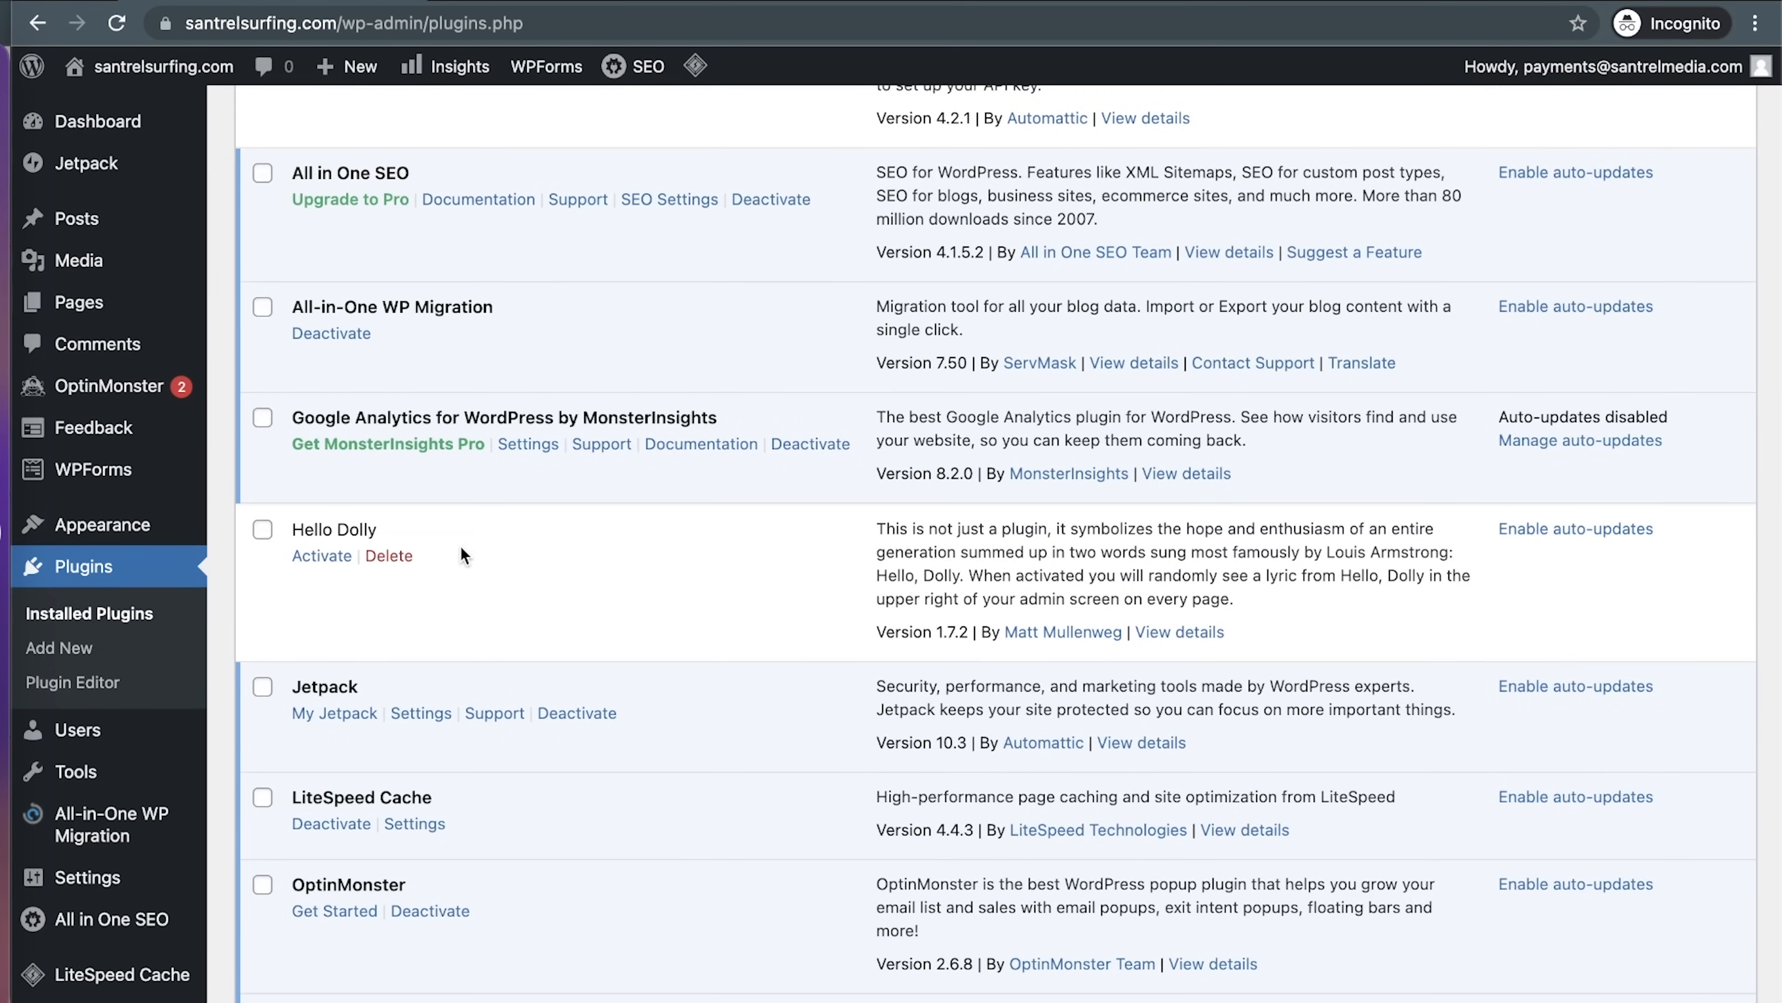
pyautogui.scroll(3, 459, 545)
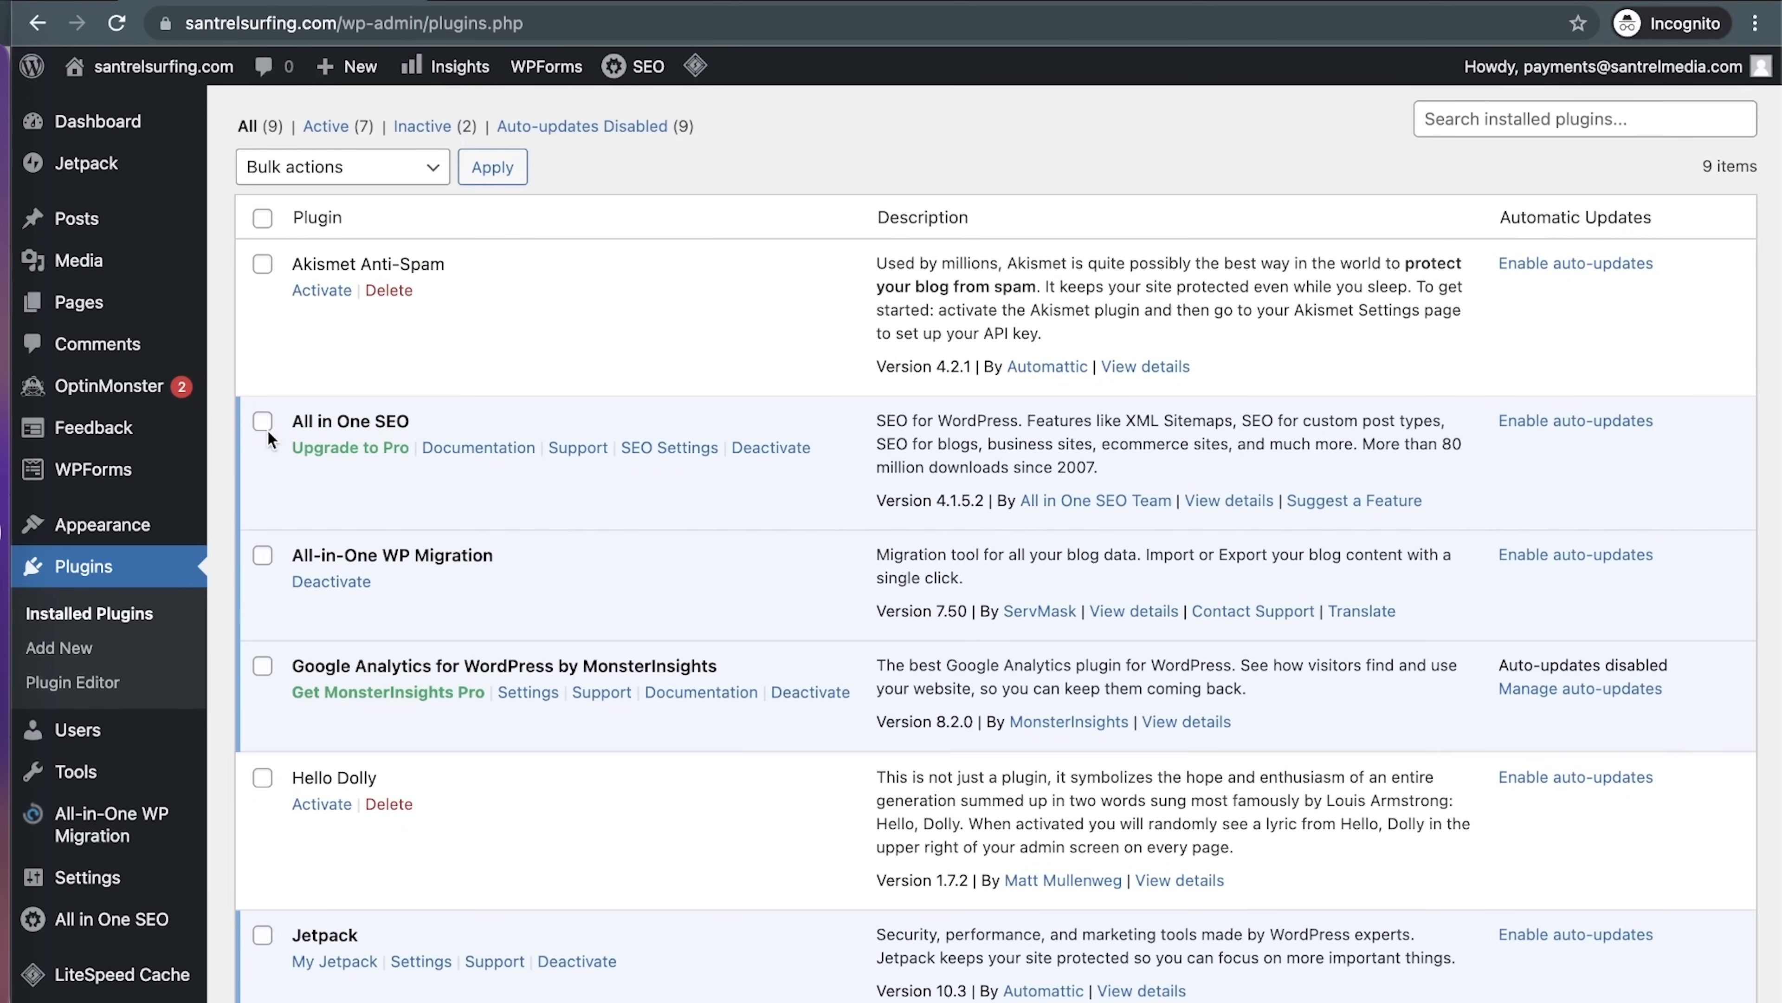
# Bulk-deactivate All in One SEO, All-in-One WP Migration, MonsterInsights Google Analytics, Hello Dolly, LiteSpeed Cache, OptinMonster and WPForms Lite, and check the plugin list
pyautogui.click(262, 555)
pyautogui.click(263, 777)
pyautogui.scroll(-5, 265, 783)
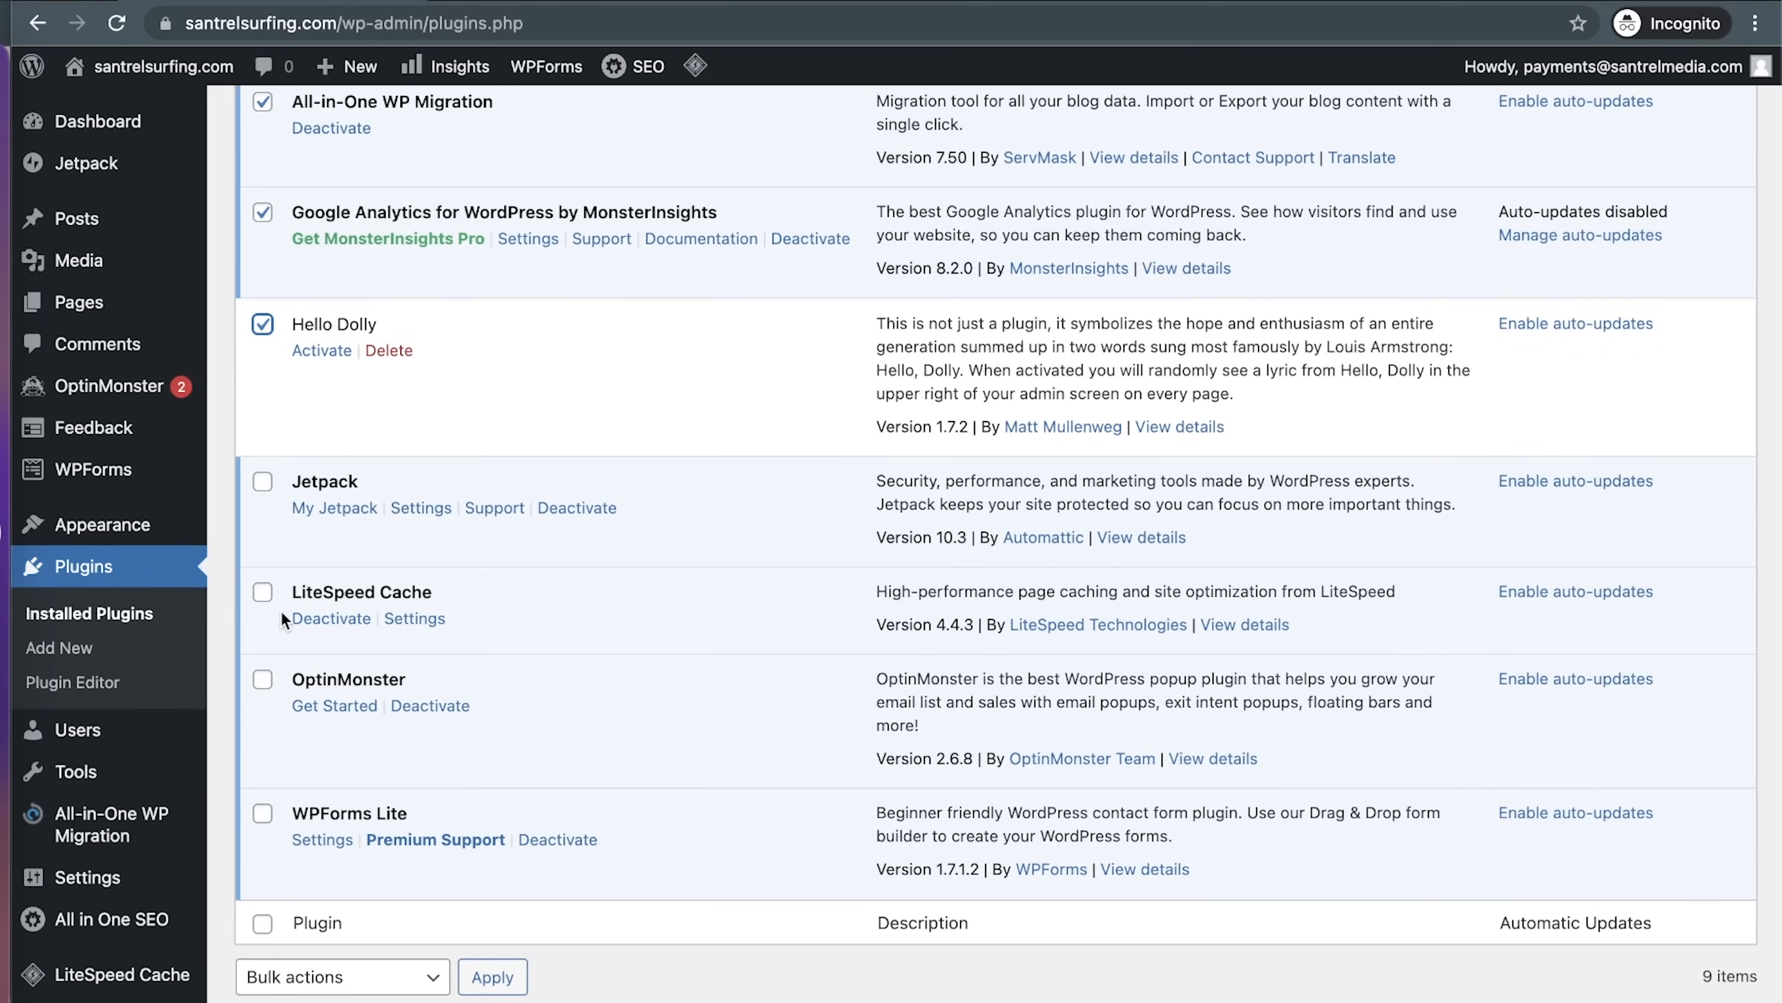
pyautogui.click(262, 596)
pyautogui.click(262, 679)
pyautogui.click(262, 813)
pyautogui.scroll(8, 516, 744)
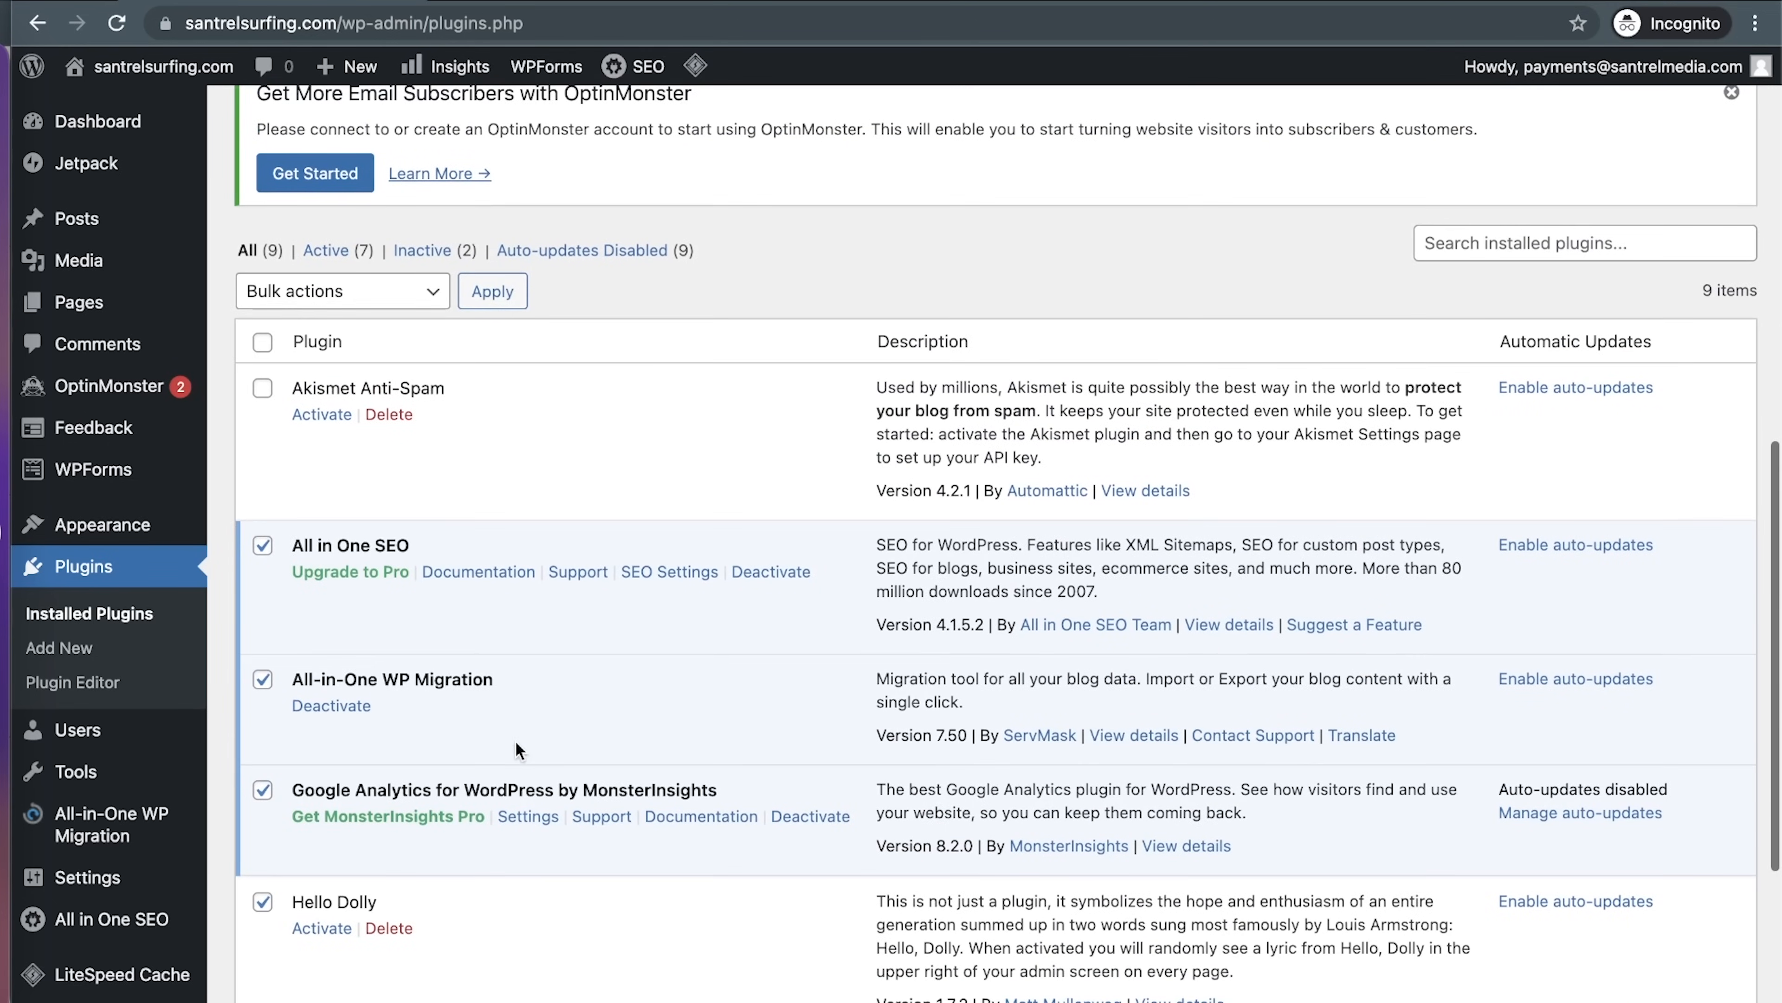
pyautogui.click(355, 303)
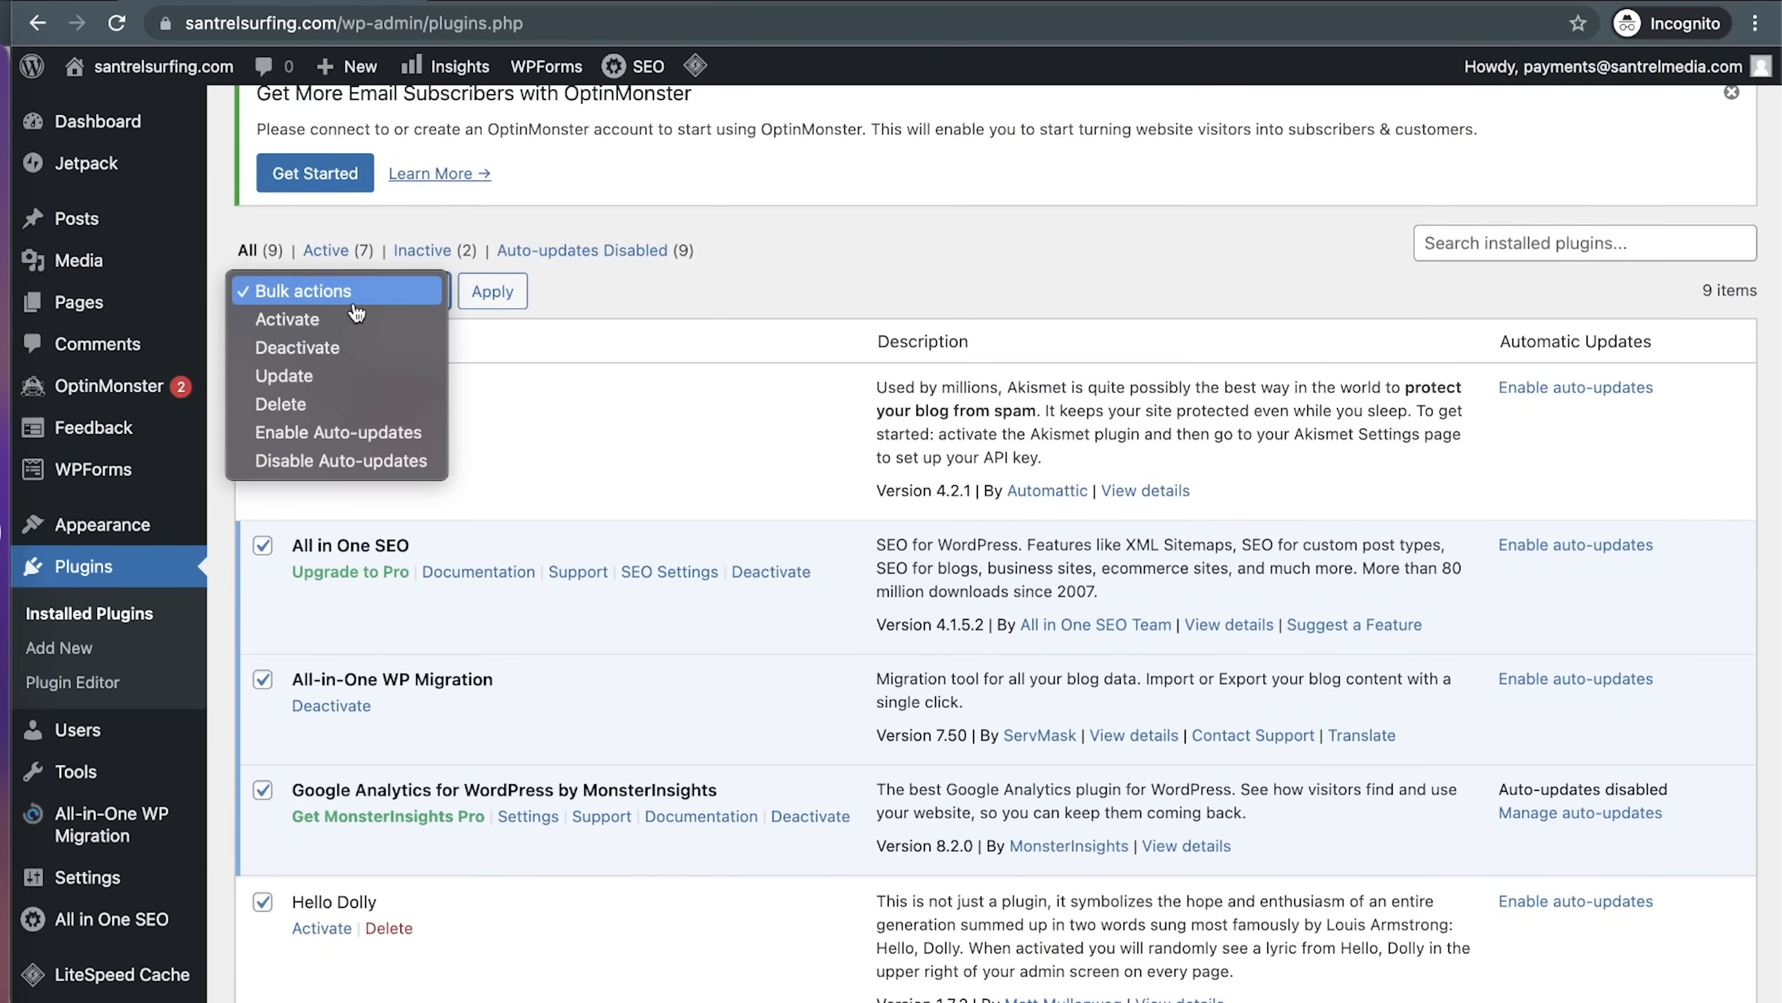
pyautogui.click(369, 349)
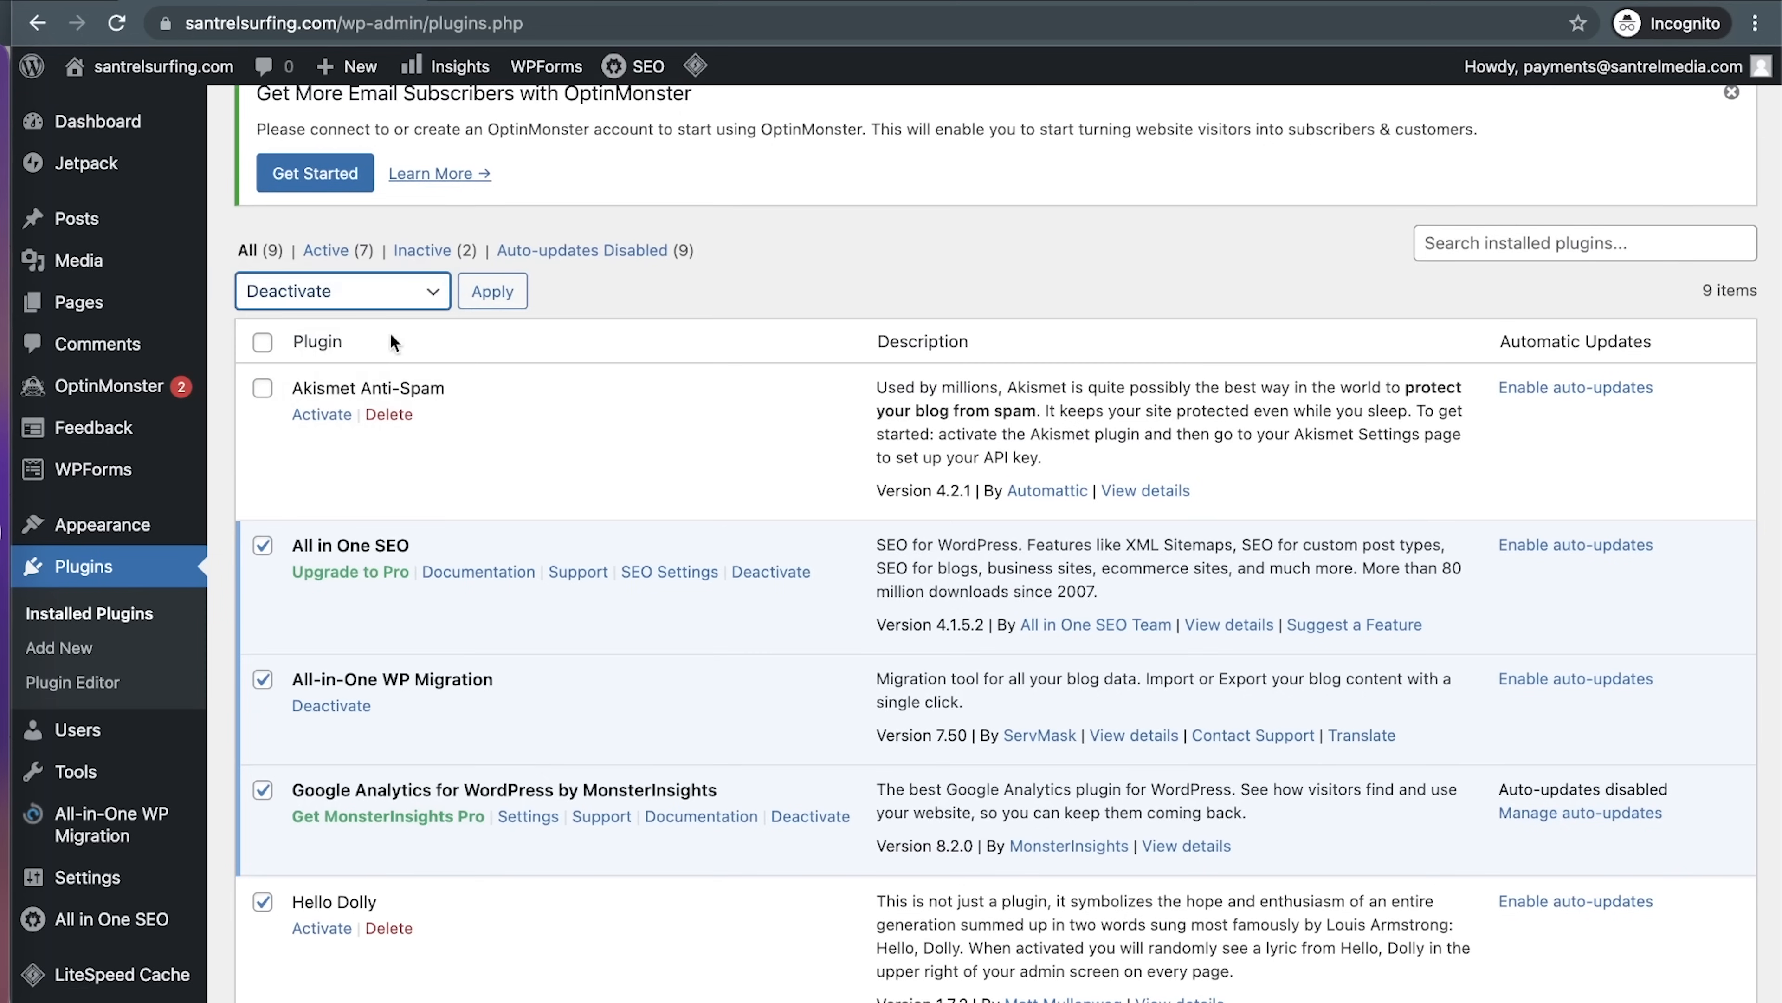
pyautogui.click(485, 295)
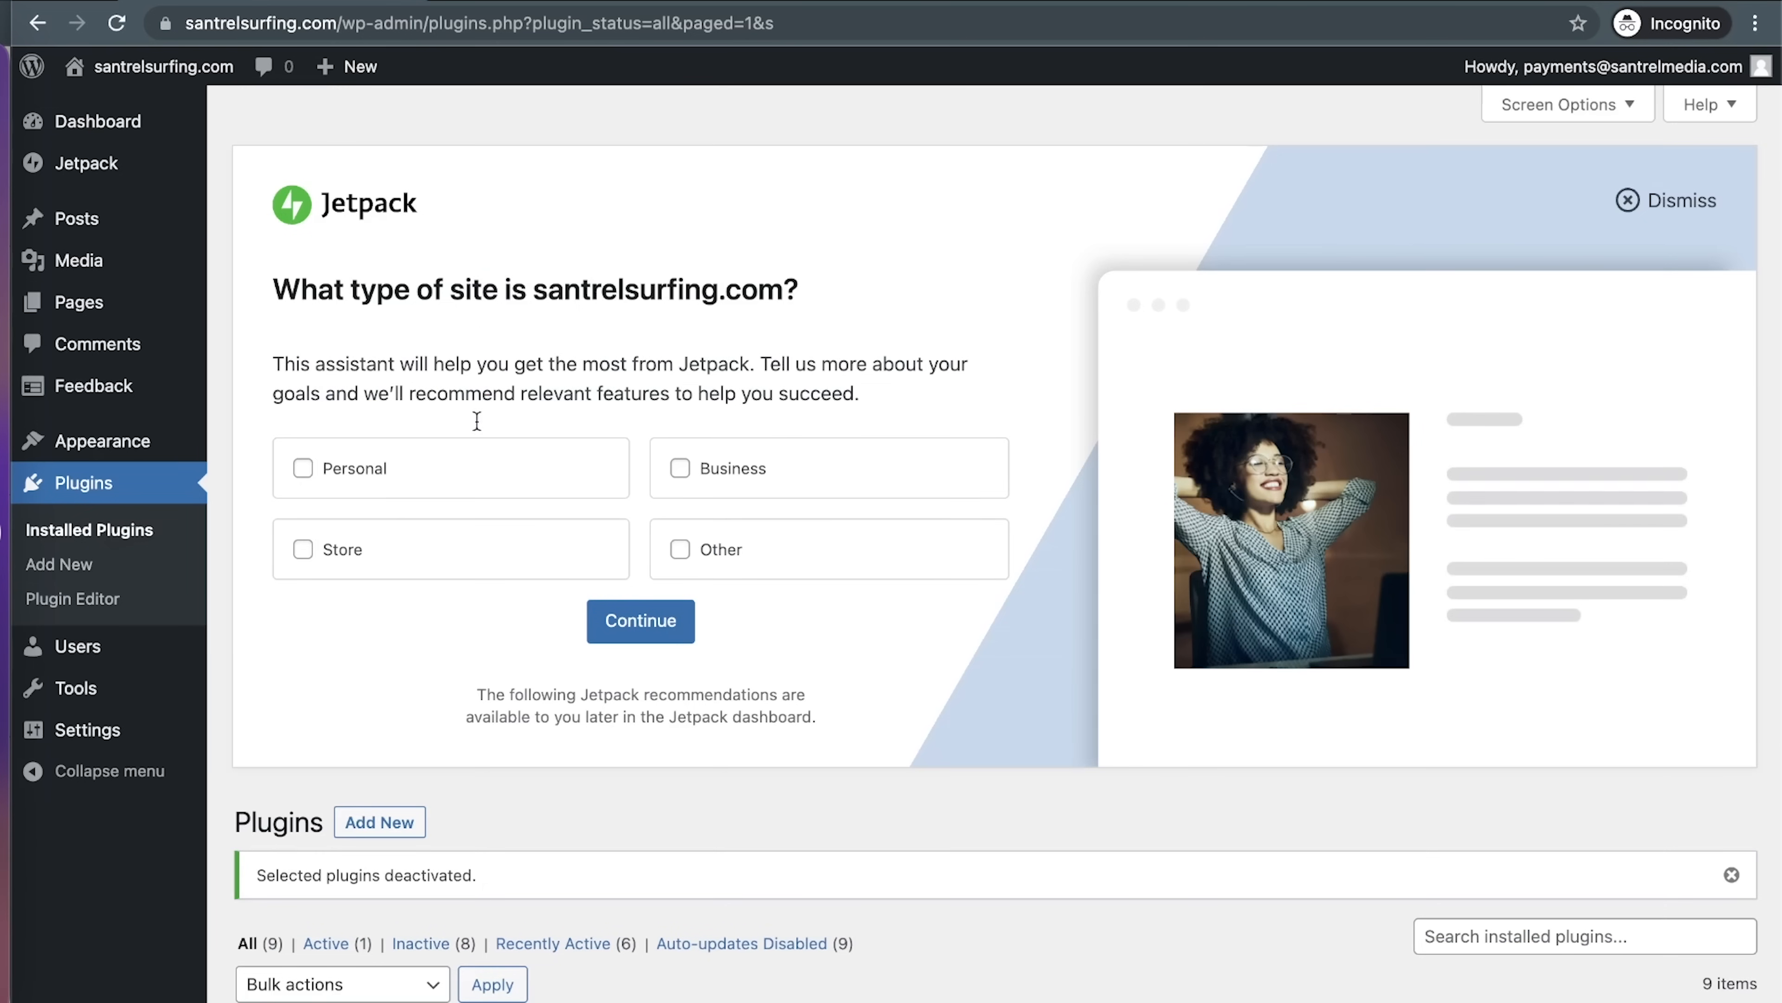
pyautogui.scroll(-3, 469, 588)
pyautogui.scroll(-7, 467, 580)
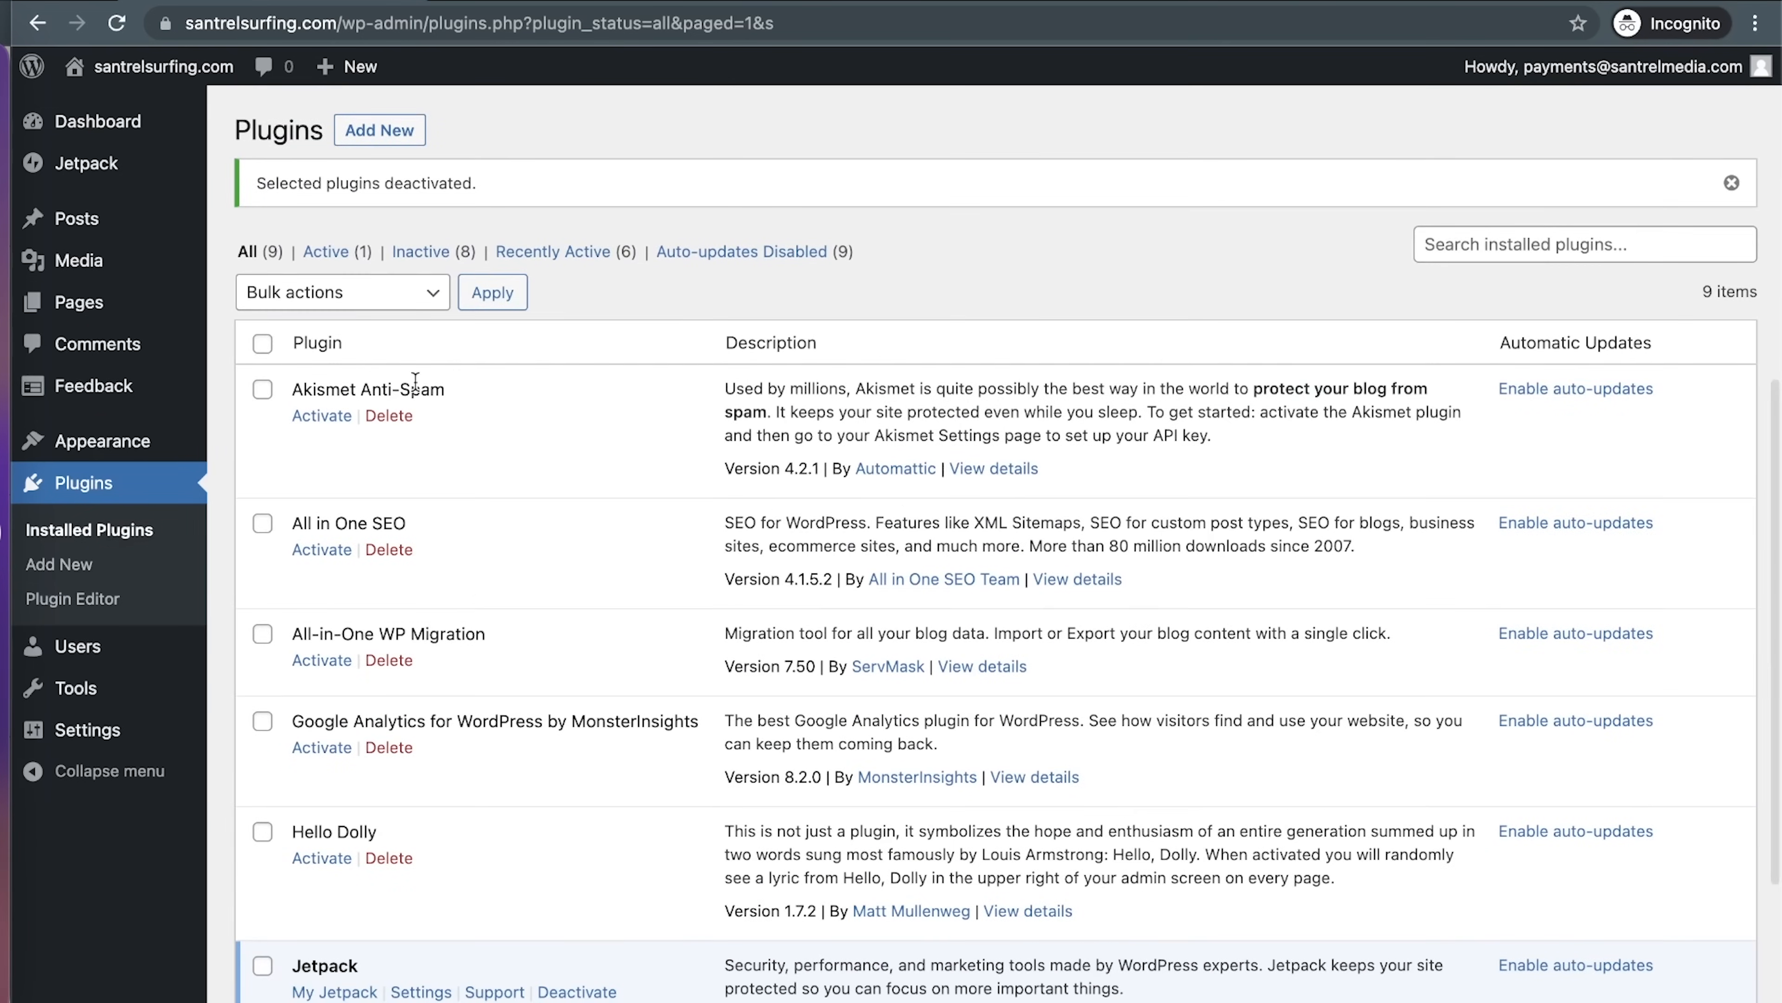
# Filter the plugin list to inactive plugins, bulk-delete all of them, and check the full list of remaining plugins
pyautogui.click(436, 258)
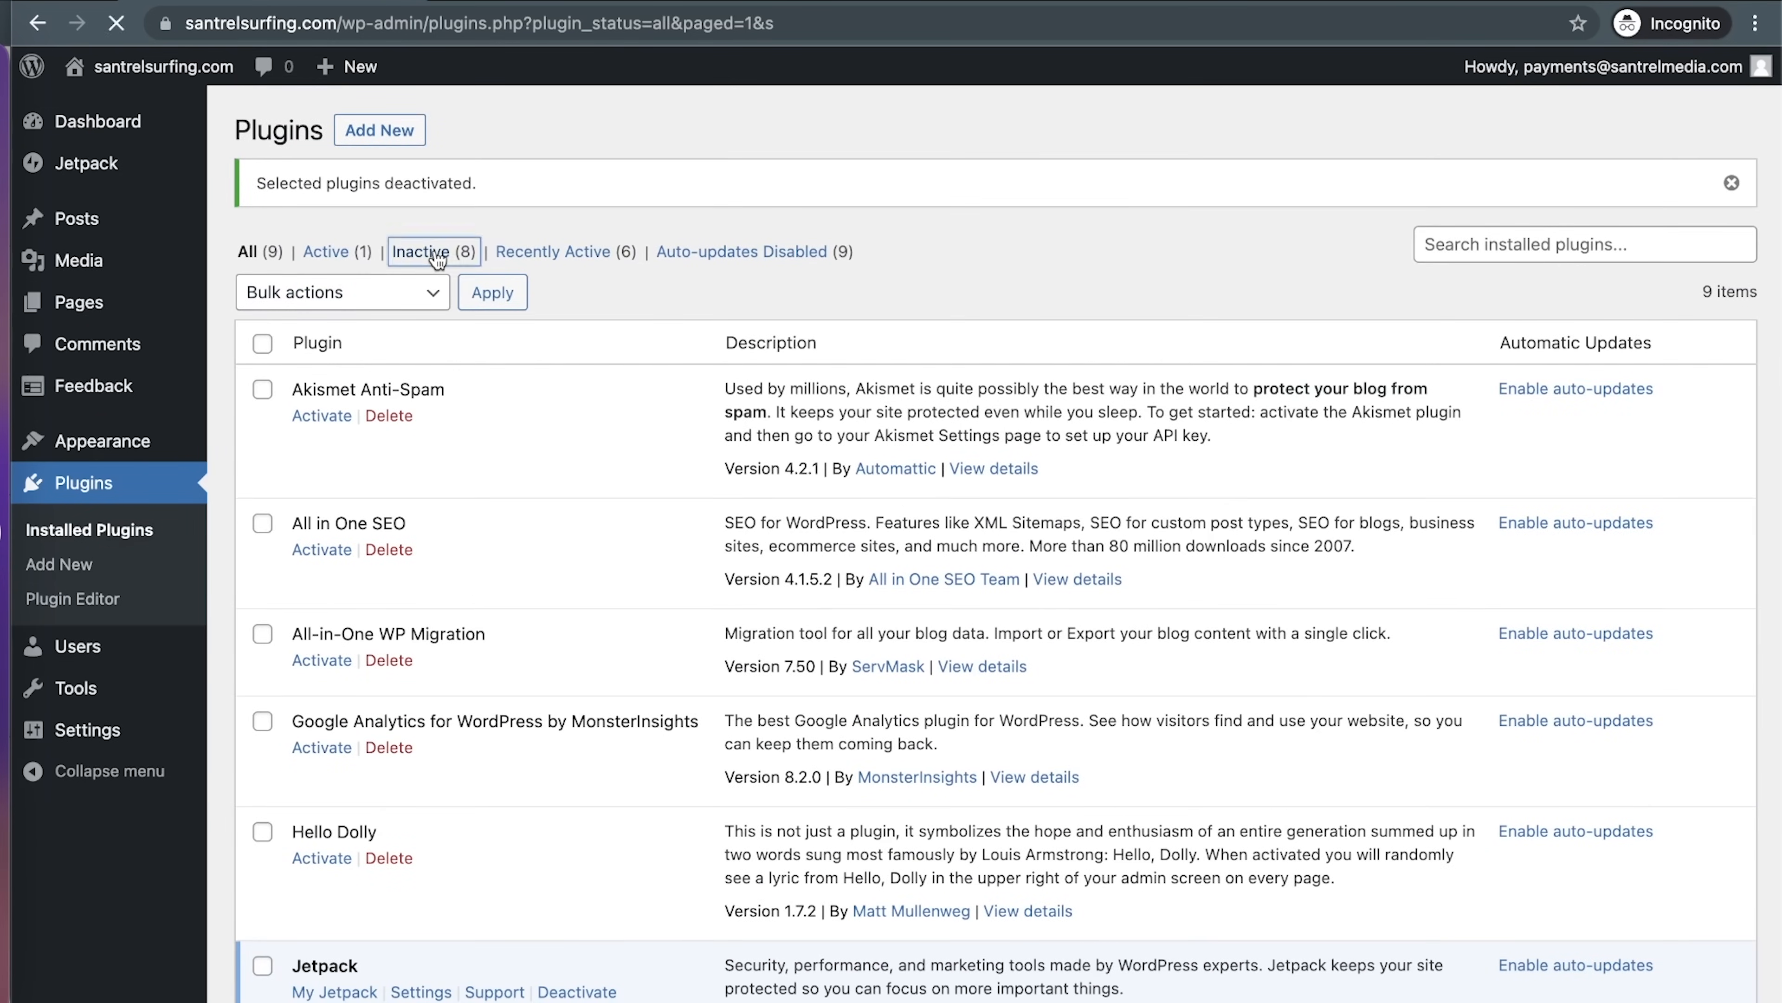
pyautogui.scroll(-5, 421, 623)
pyautogui.scroll(-8, 421, 623)
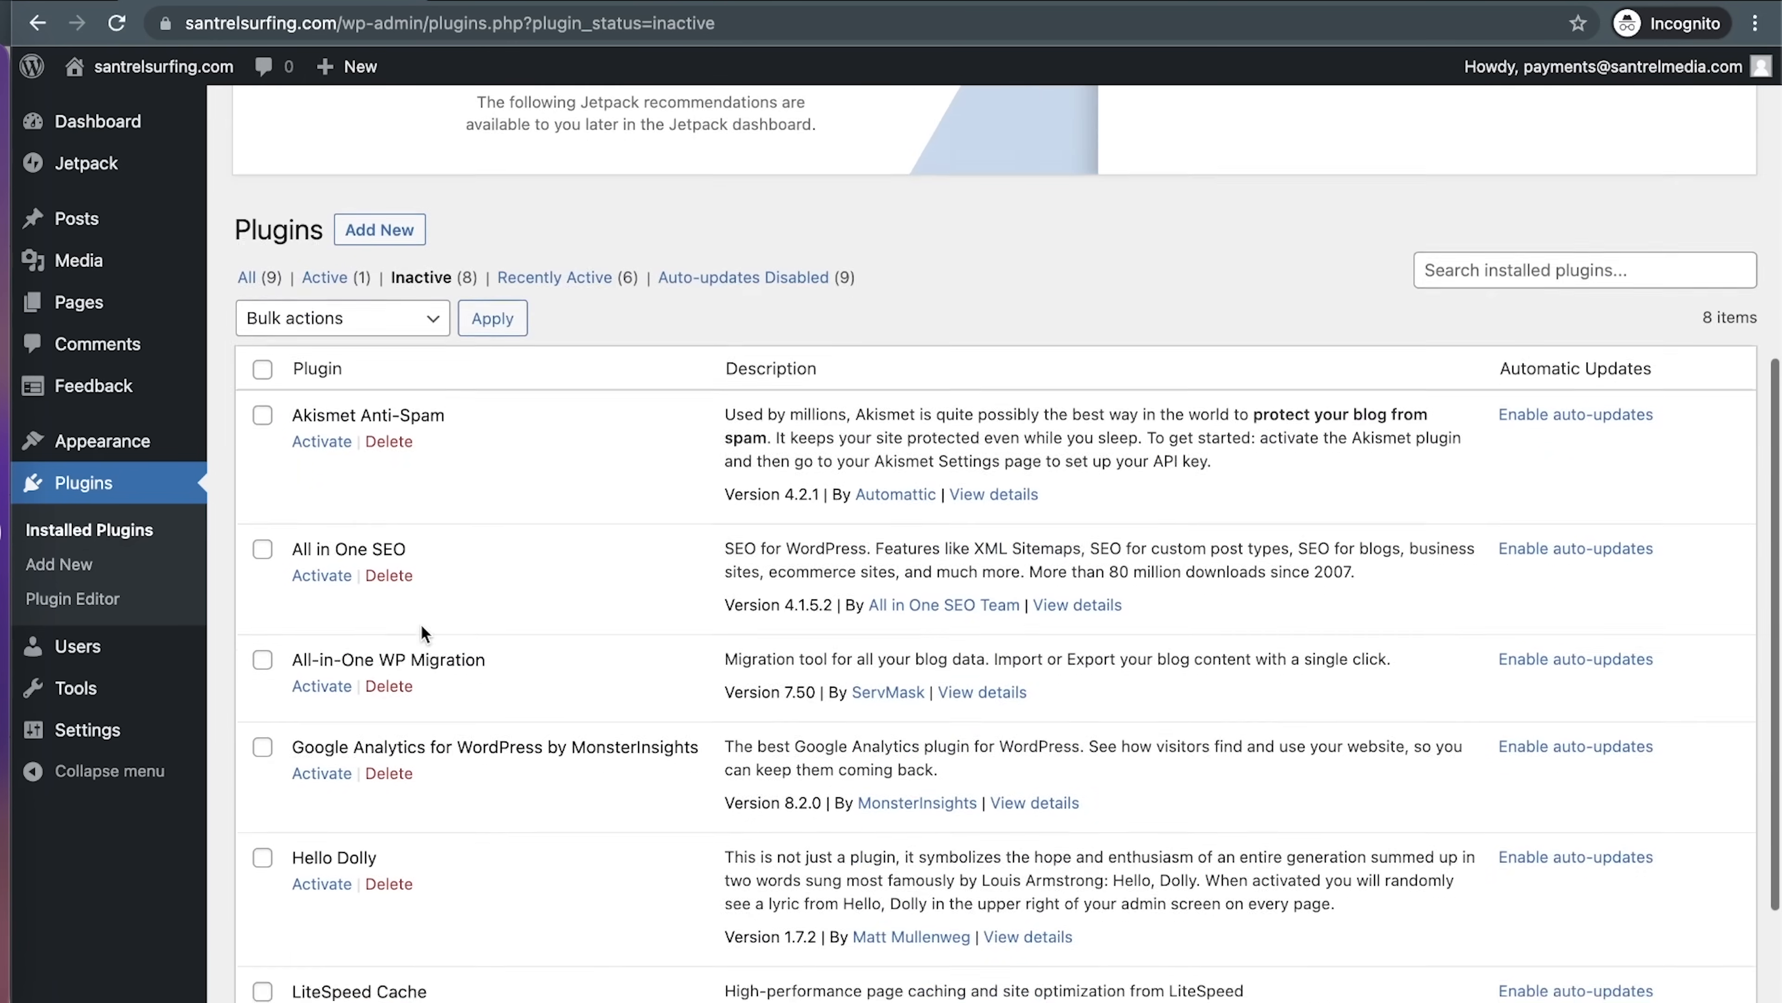
pyautogui.scroll(3, 421, 623)
pyautogui.scroll(2, 421, 622)
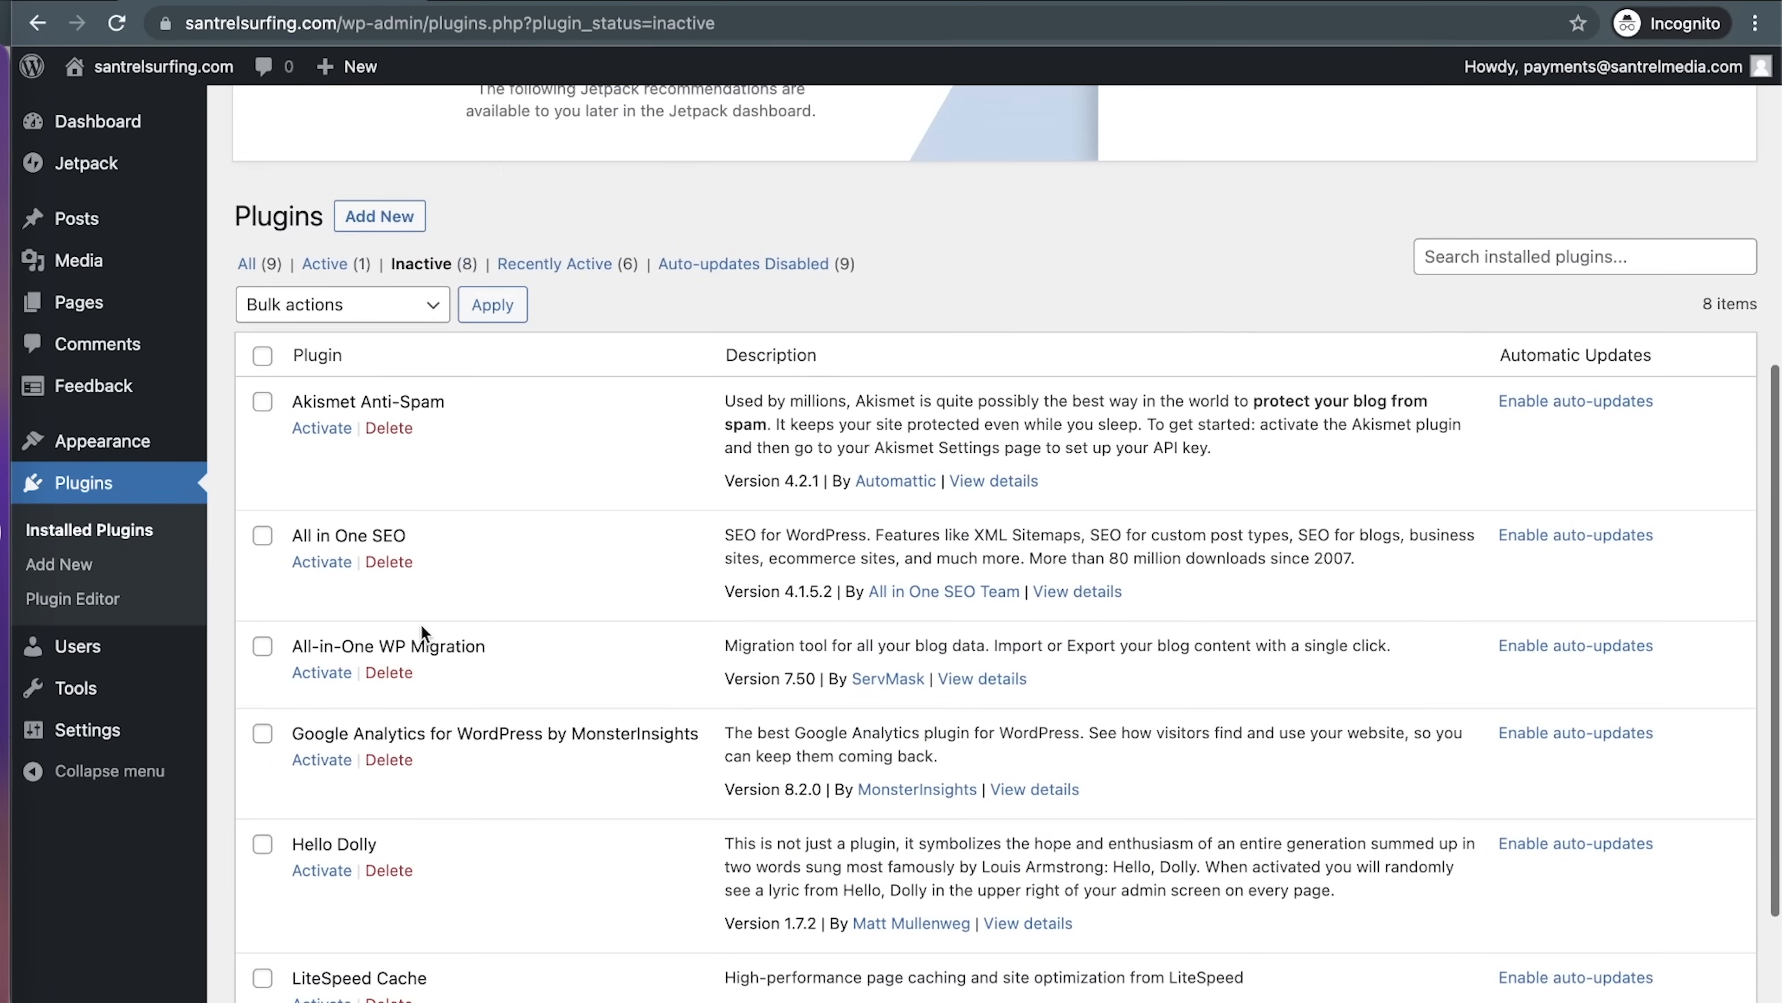
pyautogui.click(262, 356)
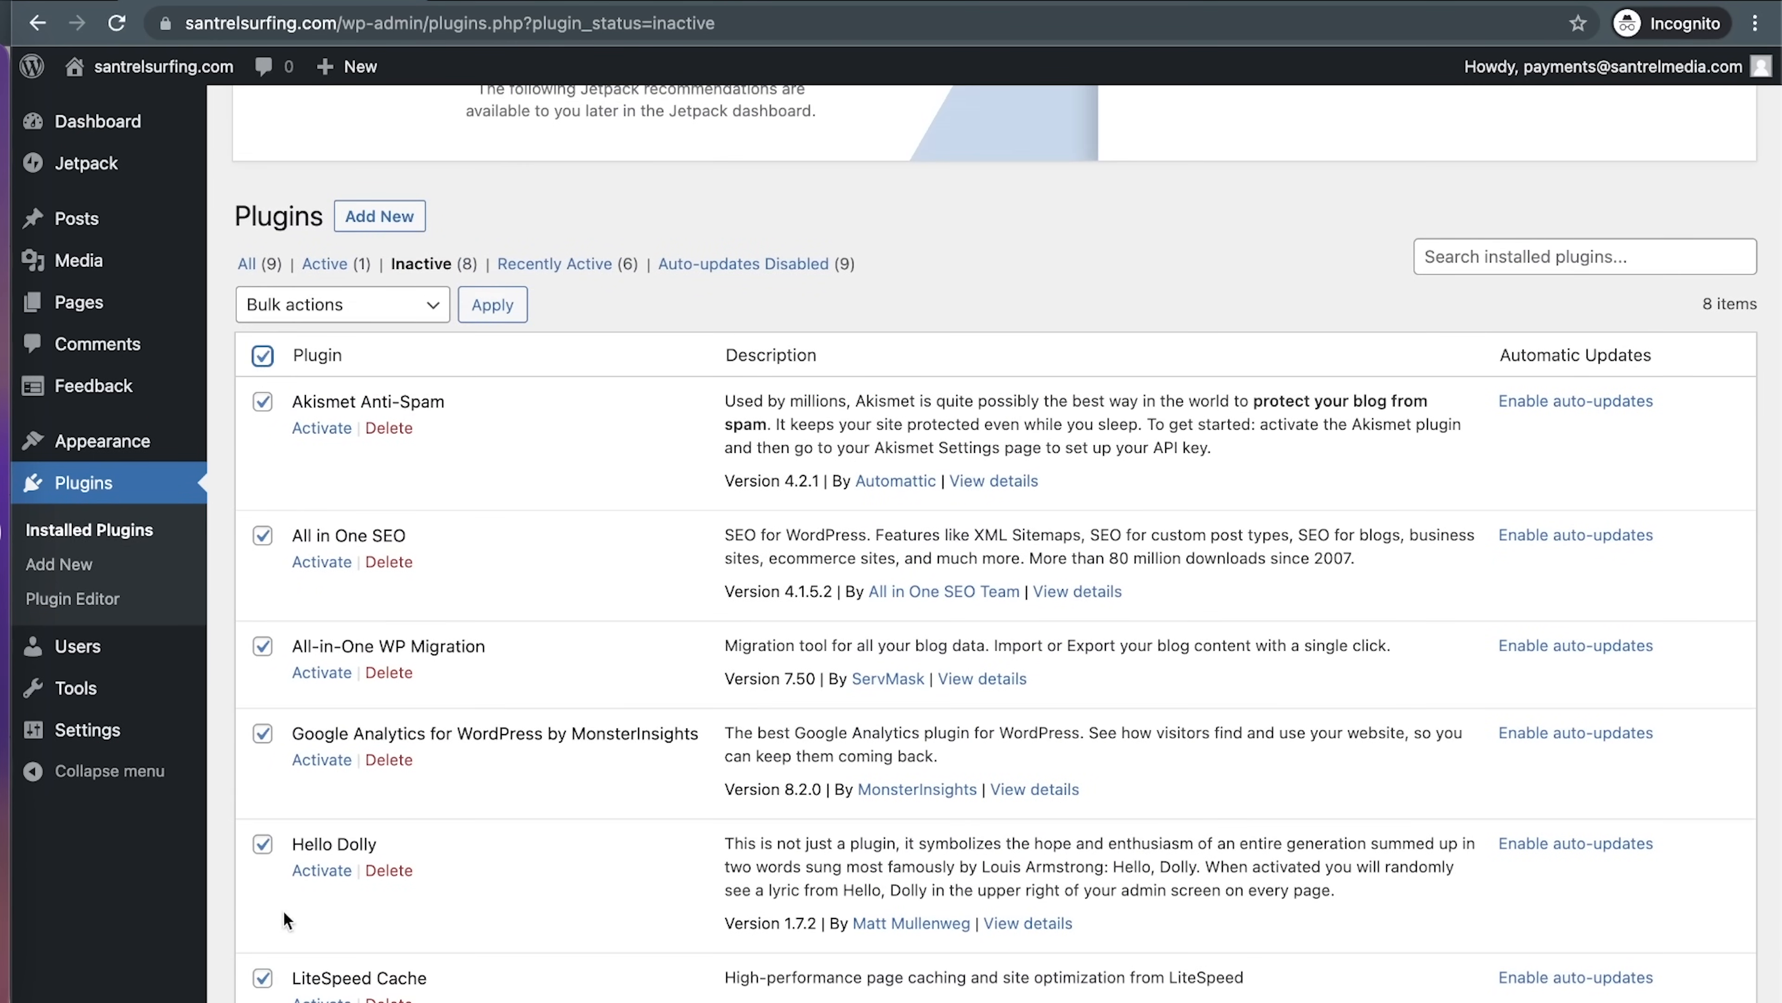
pyautogui.click(330, 304)
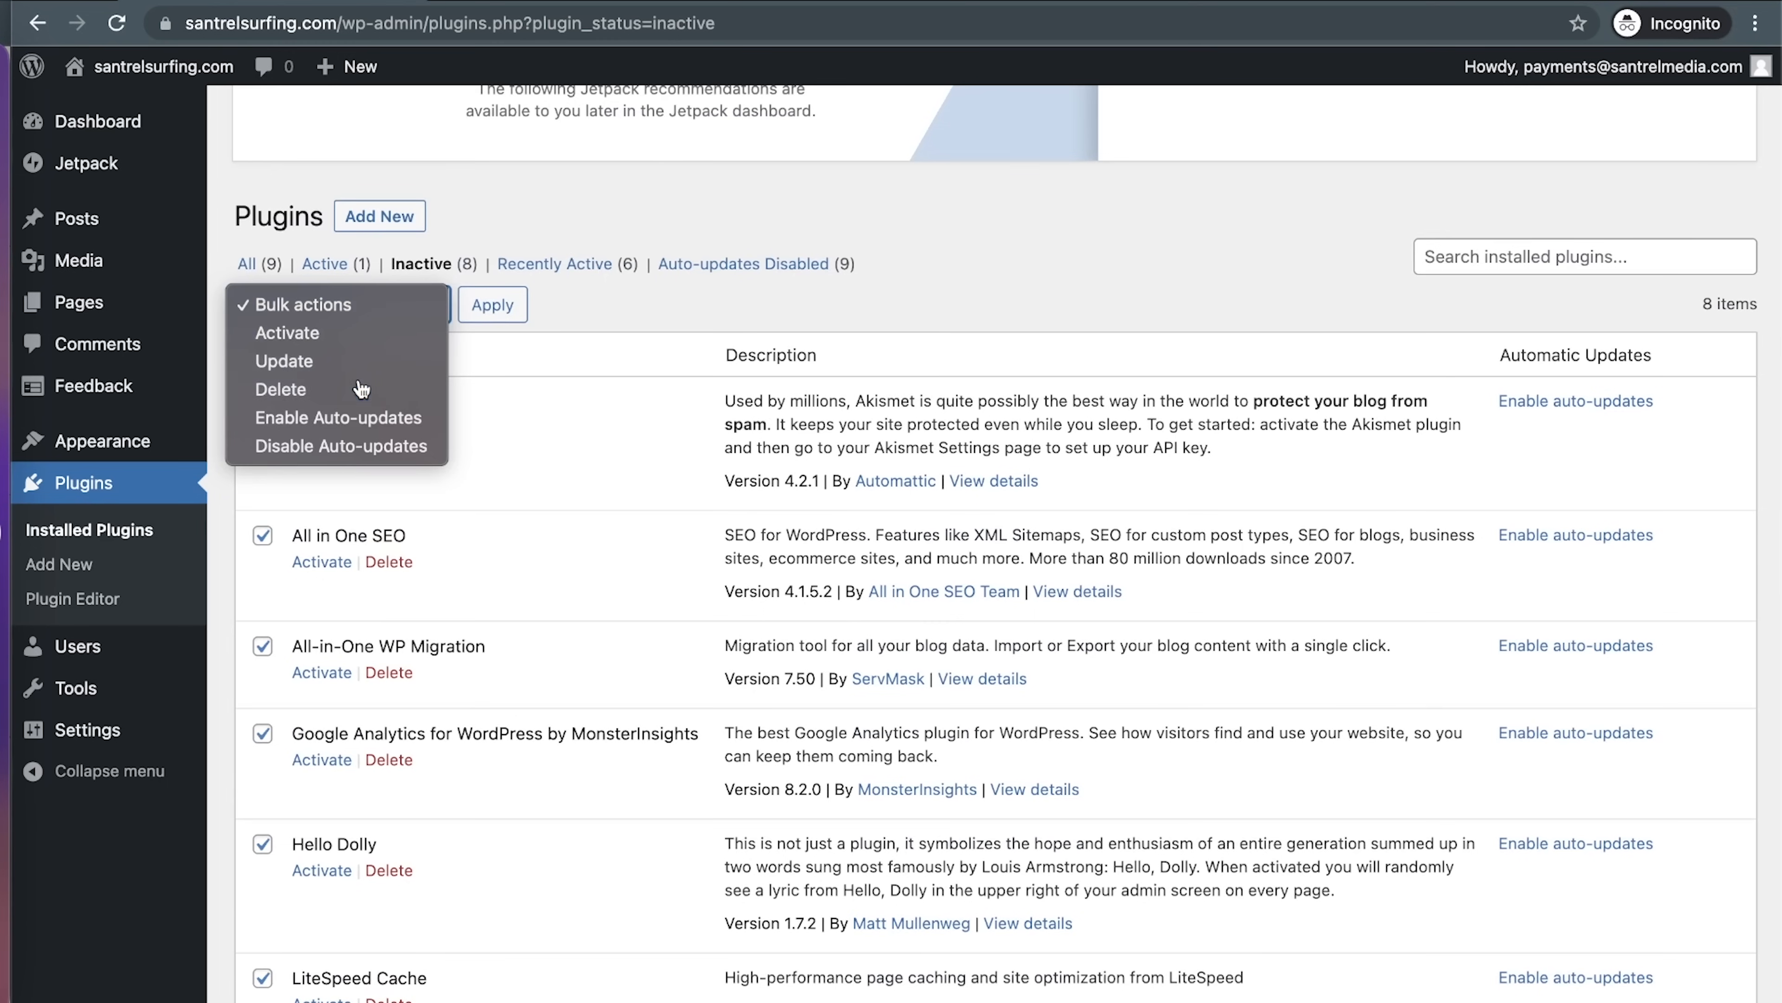
pyautogui.click(351, 389)
pyautogui.click(502, 309)
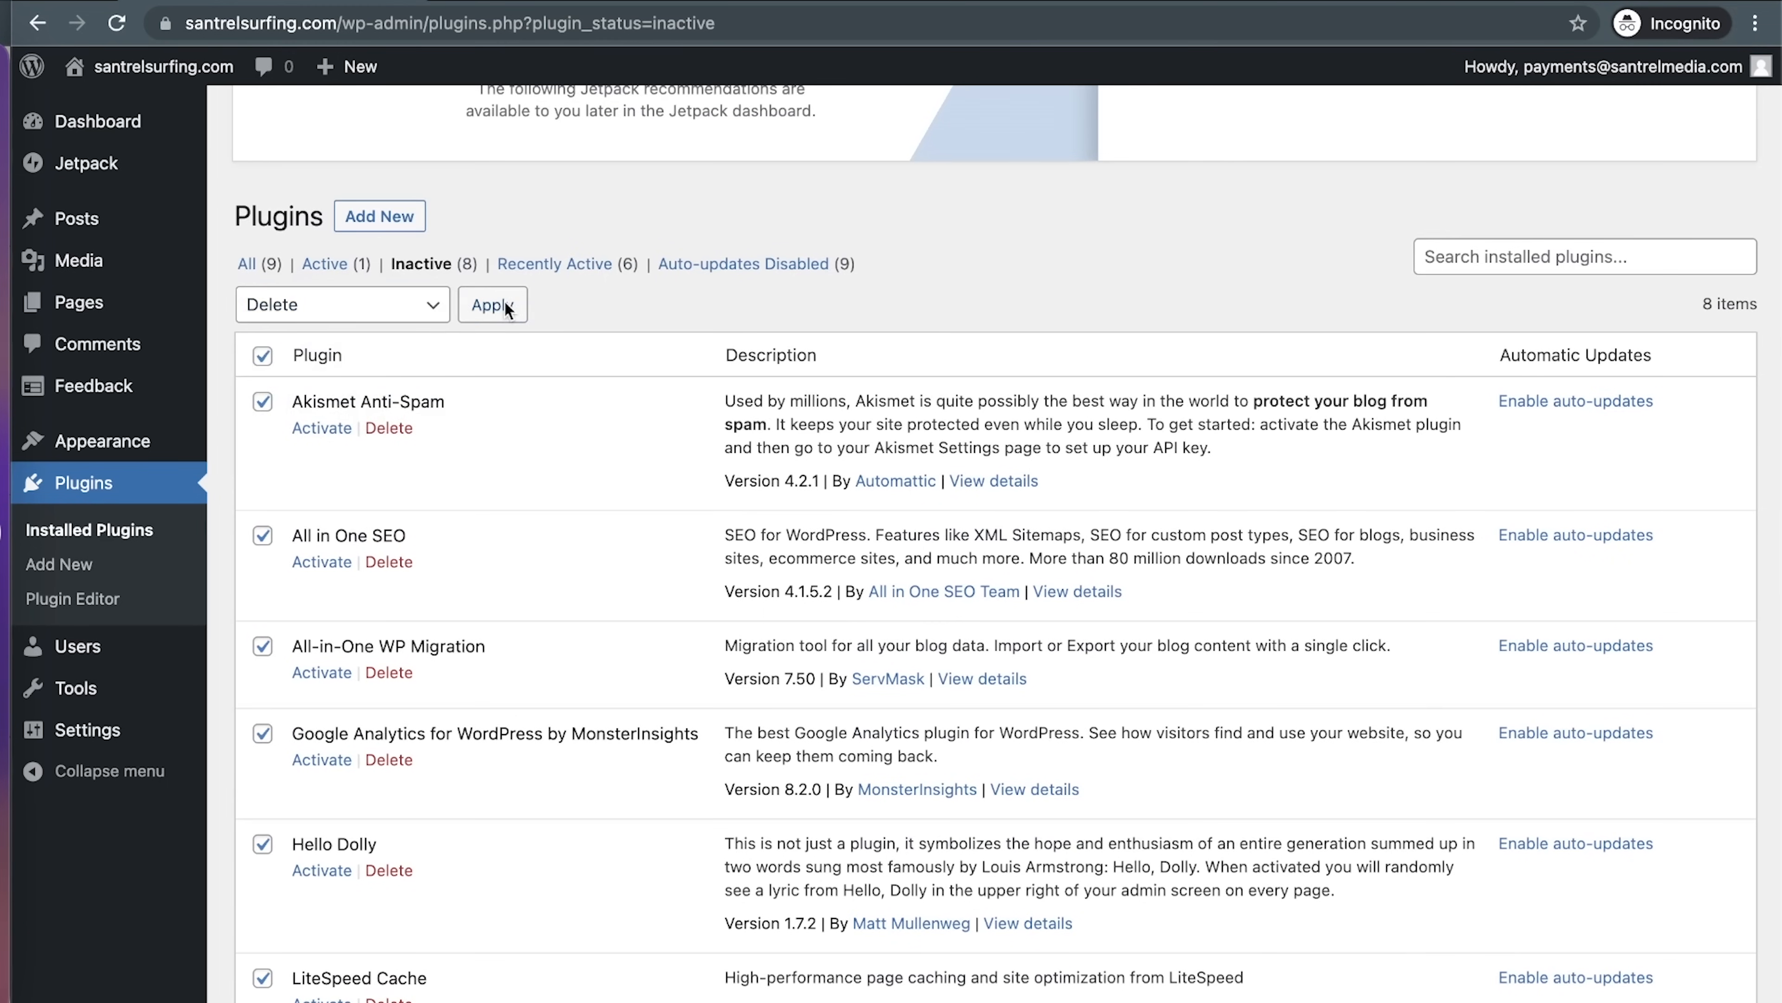
pyautogui.click(1086, 191)
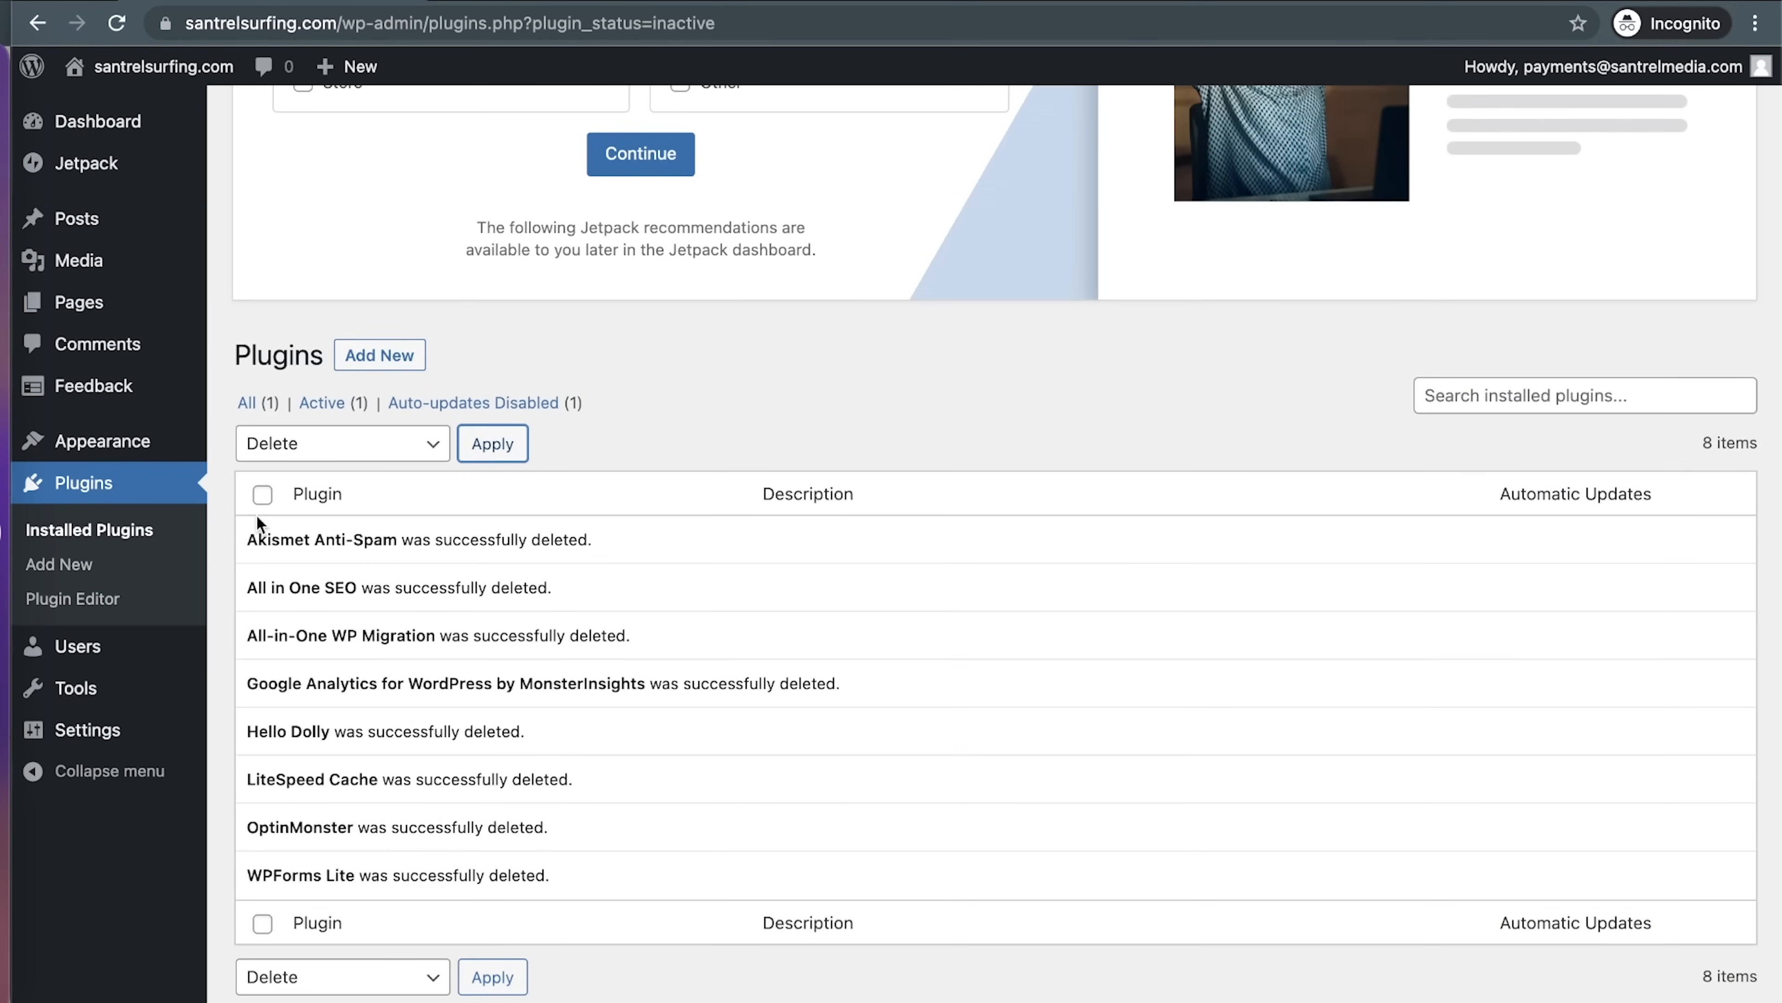
pyautogui.click(253, 402)
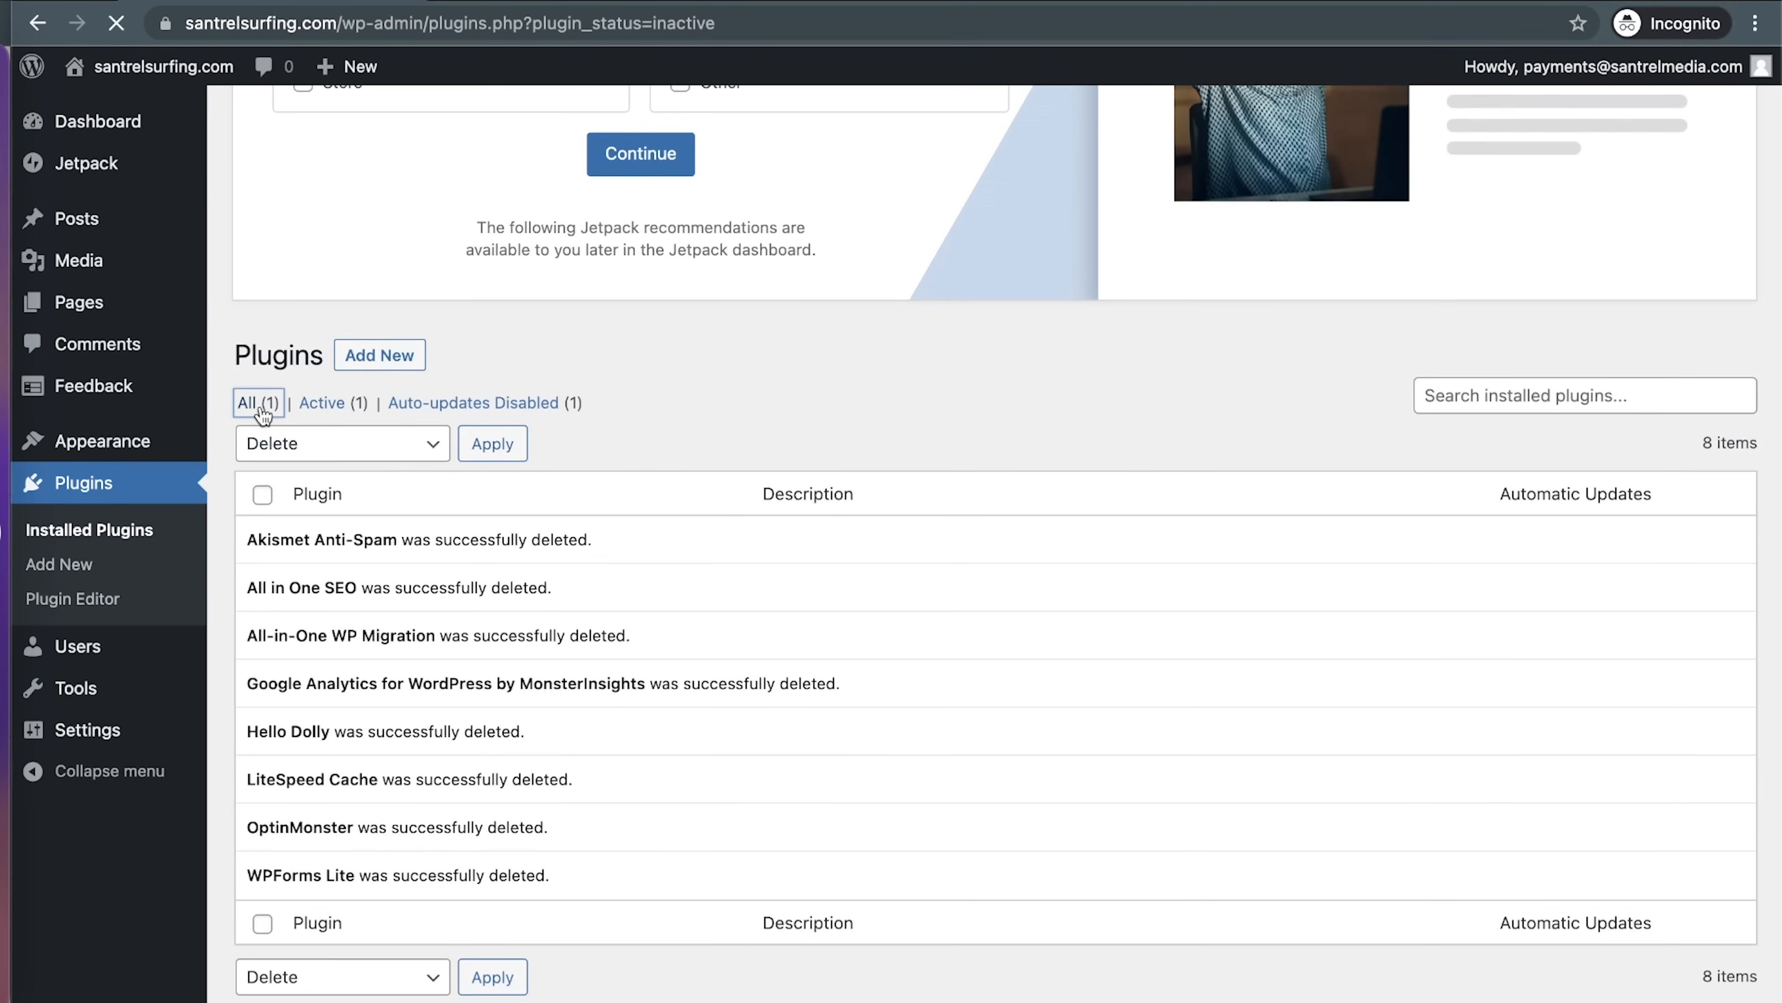
pyautogui.scroll(-3, 366, 688)
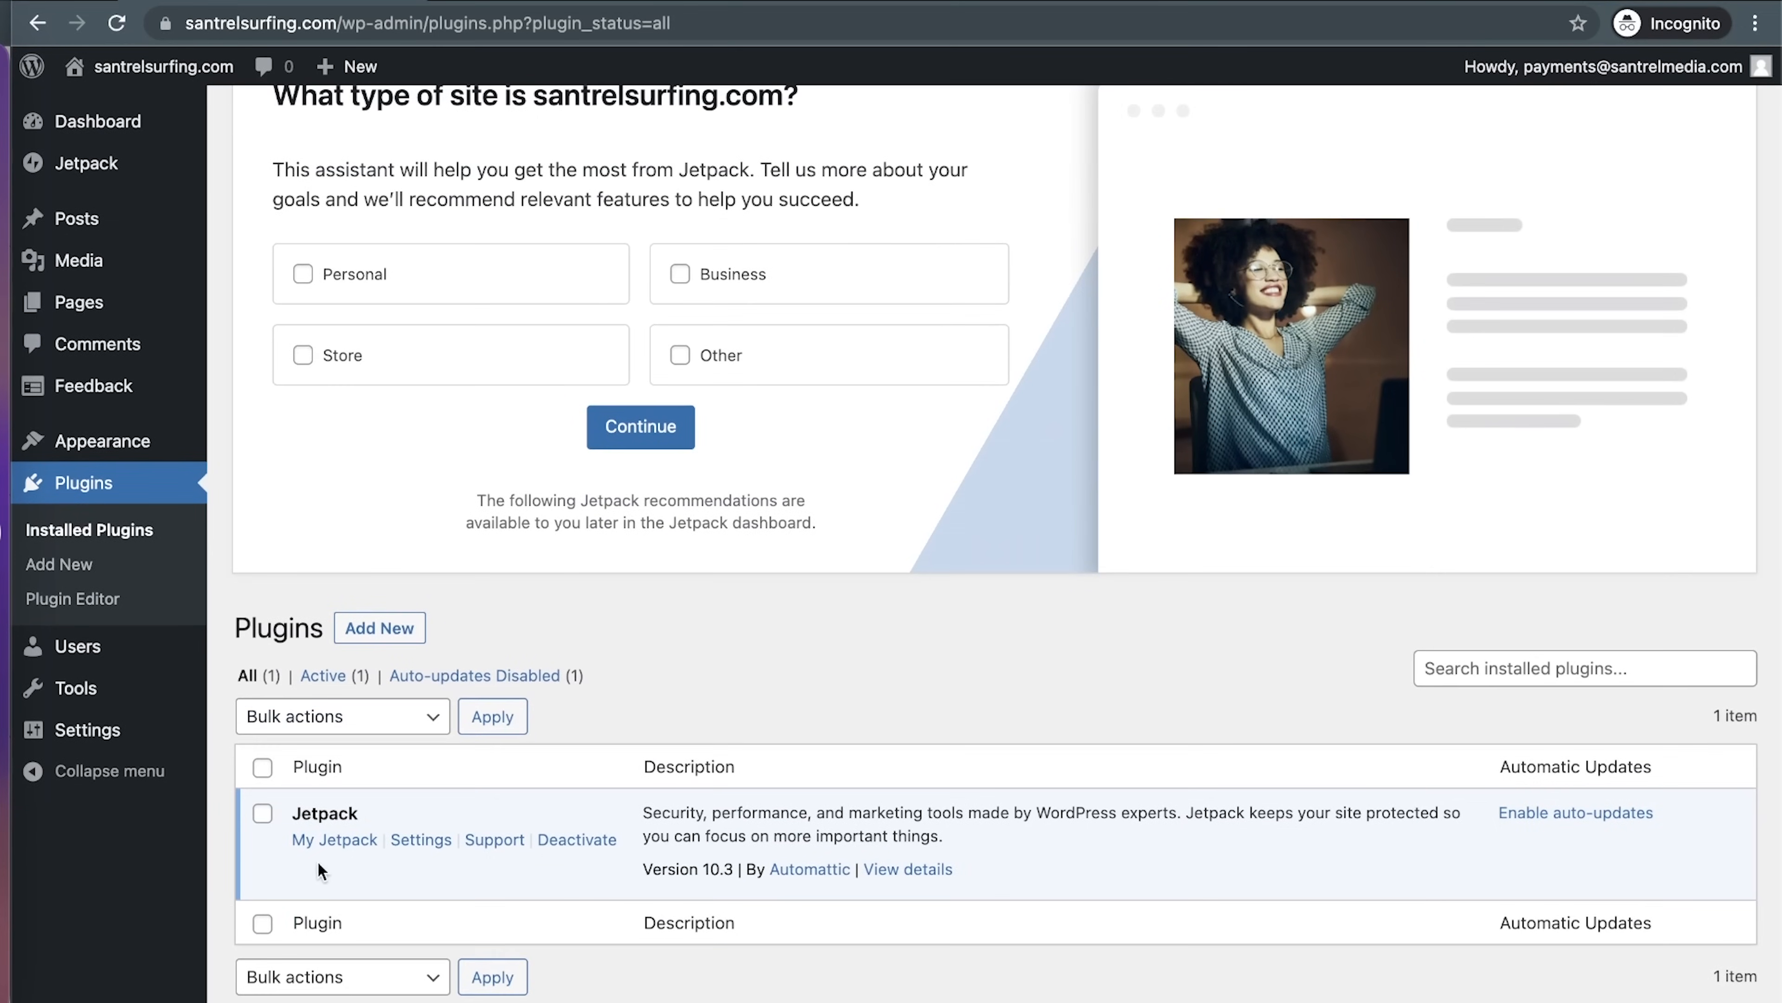
# Look through the Jetpack dashboard, the posts list, the media library, the pages list and the comments list
pyautogui.moveTo(99, 165)
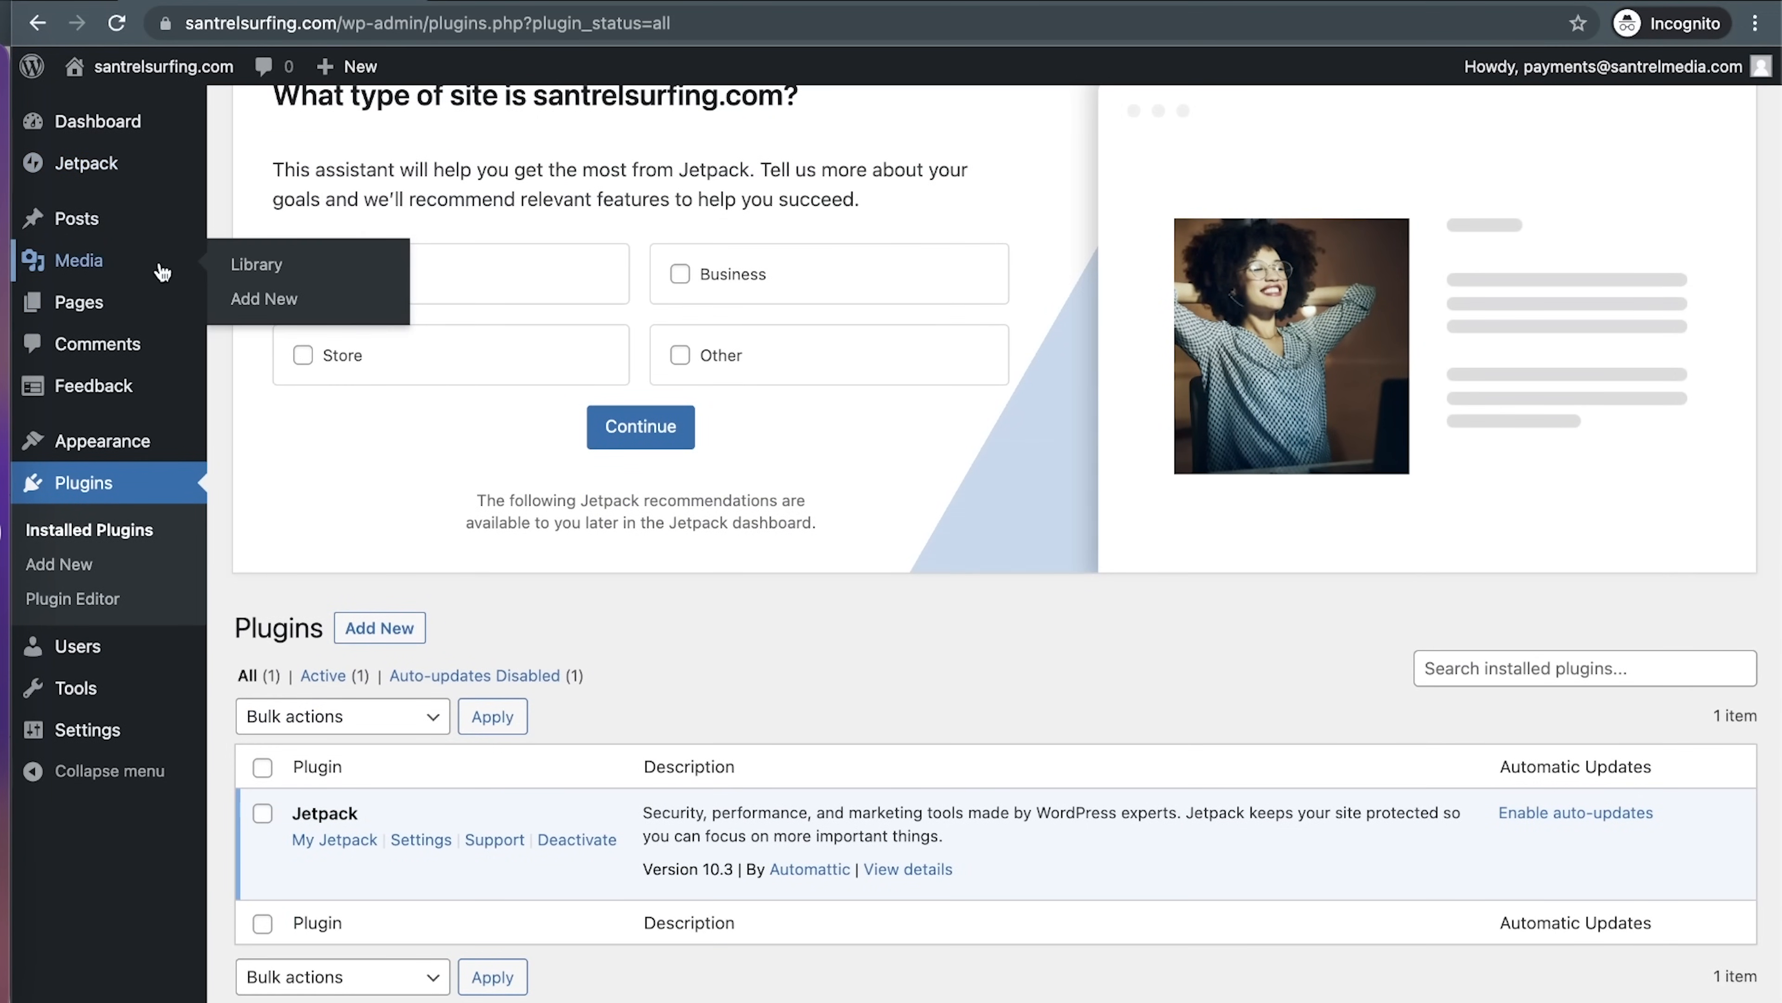
pyautogui.click(105, 168)
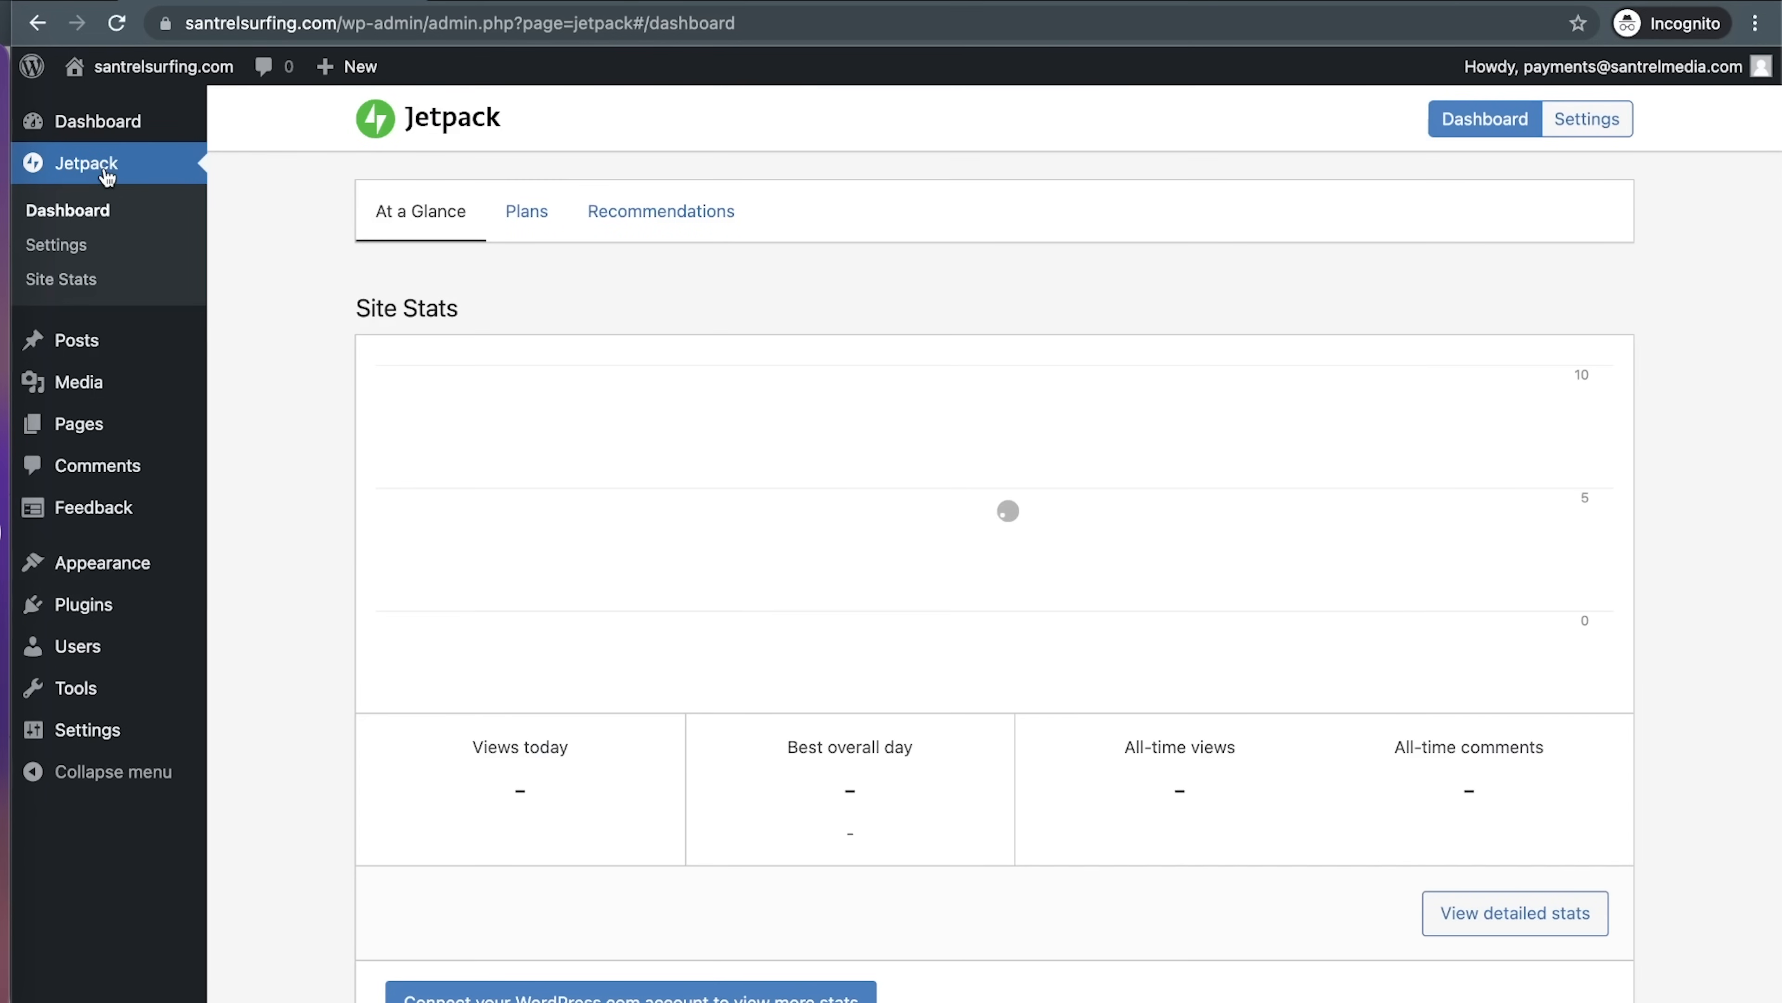
pyautogui.moveTo(81, 342)
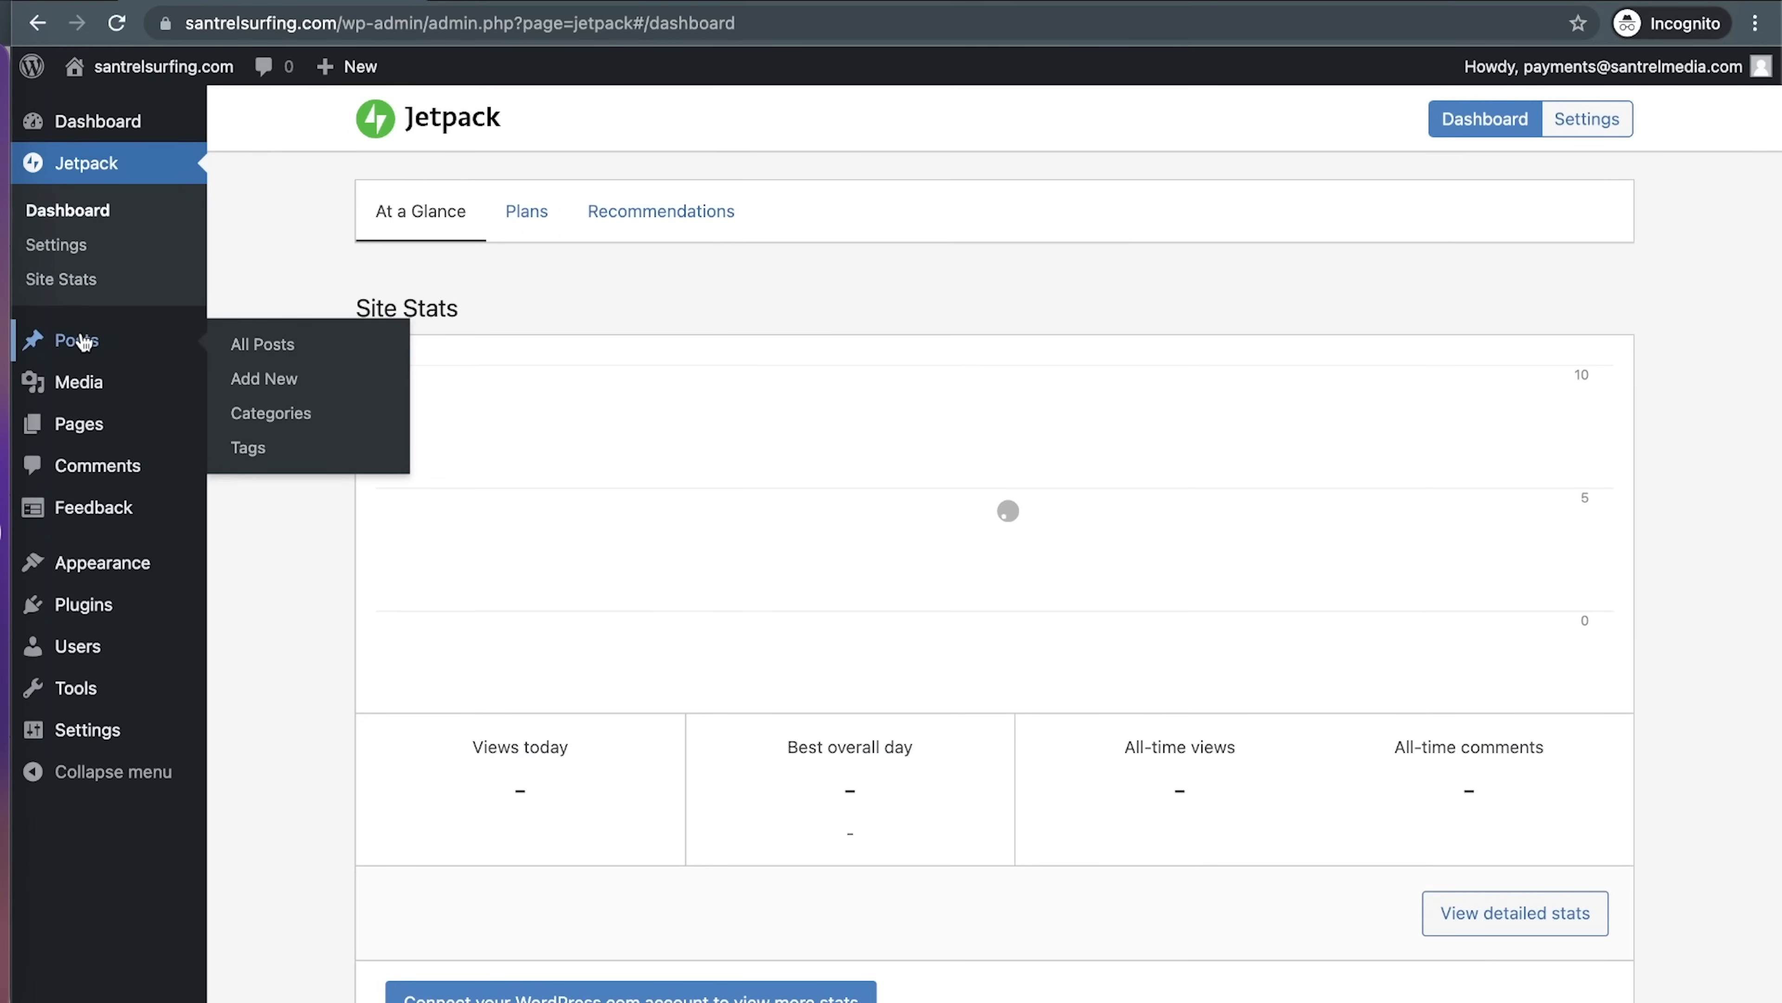
pyautogui.click(82, 342)
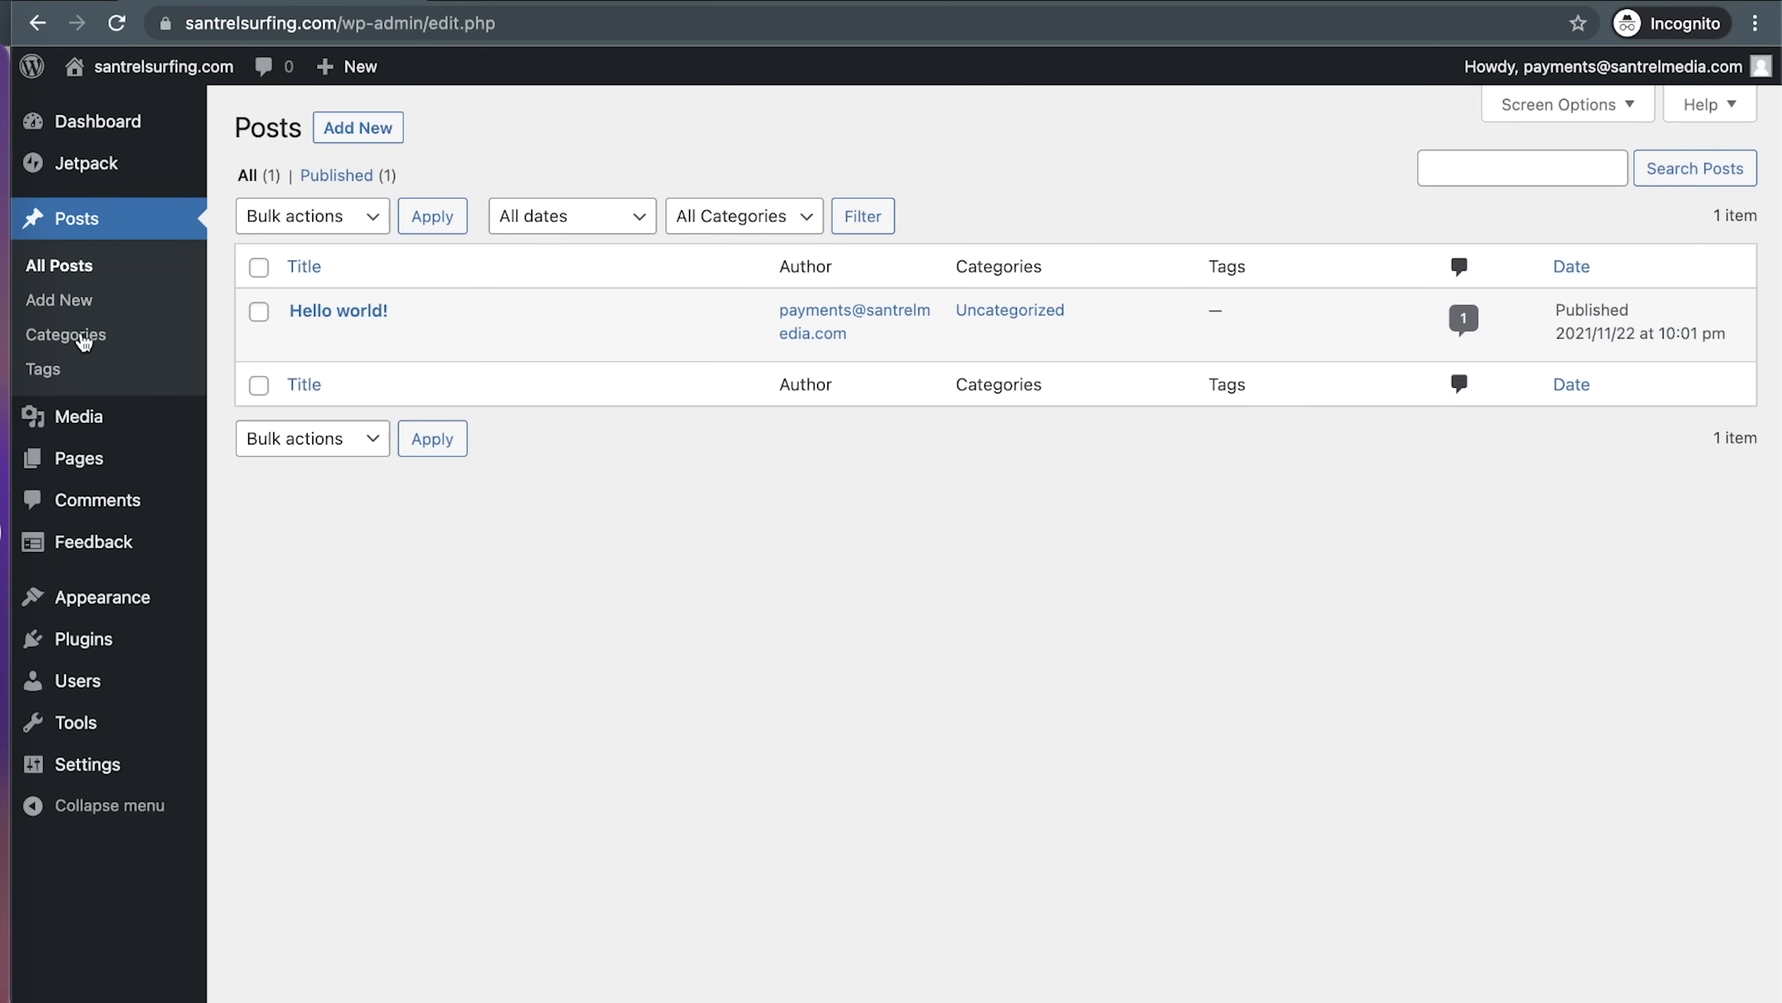
pyautogui.click(104, 430)
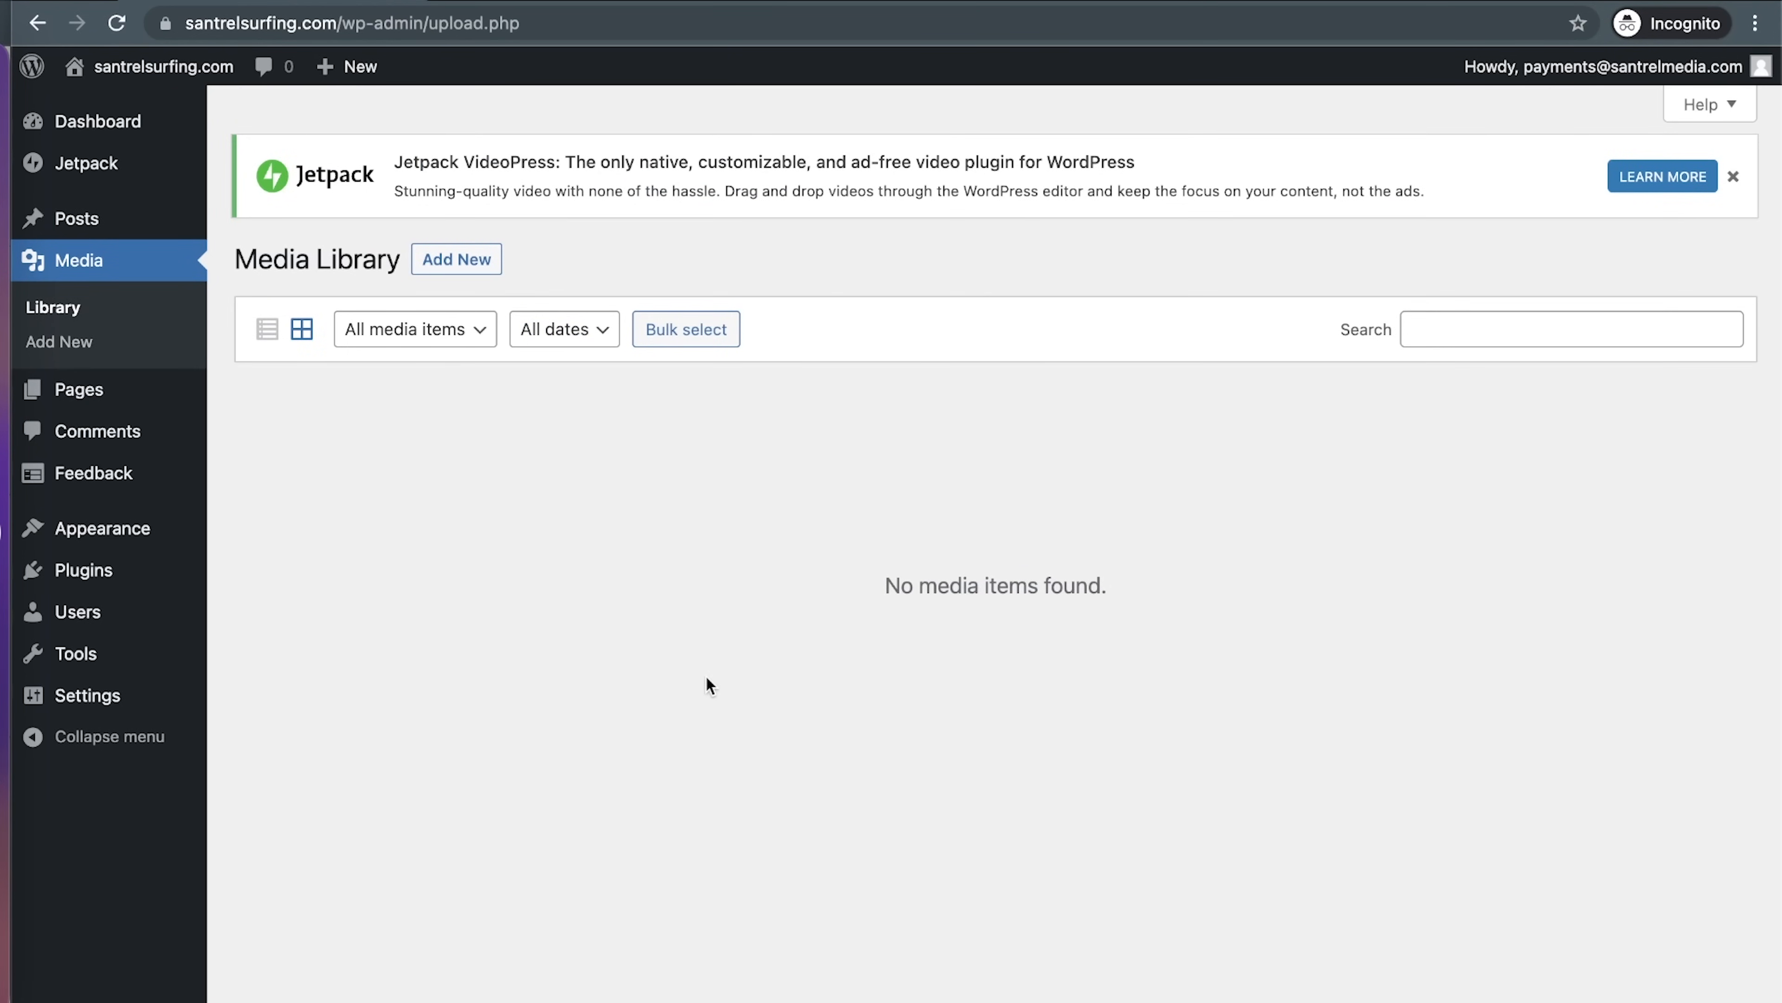
pyautogui.click(79, 388)
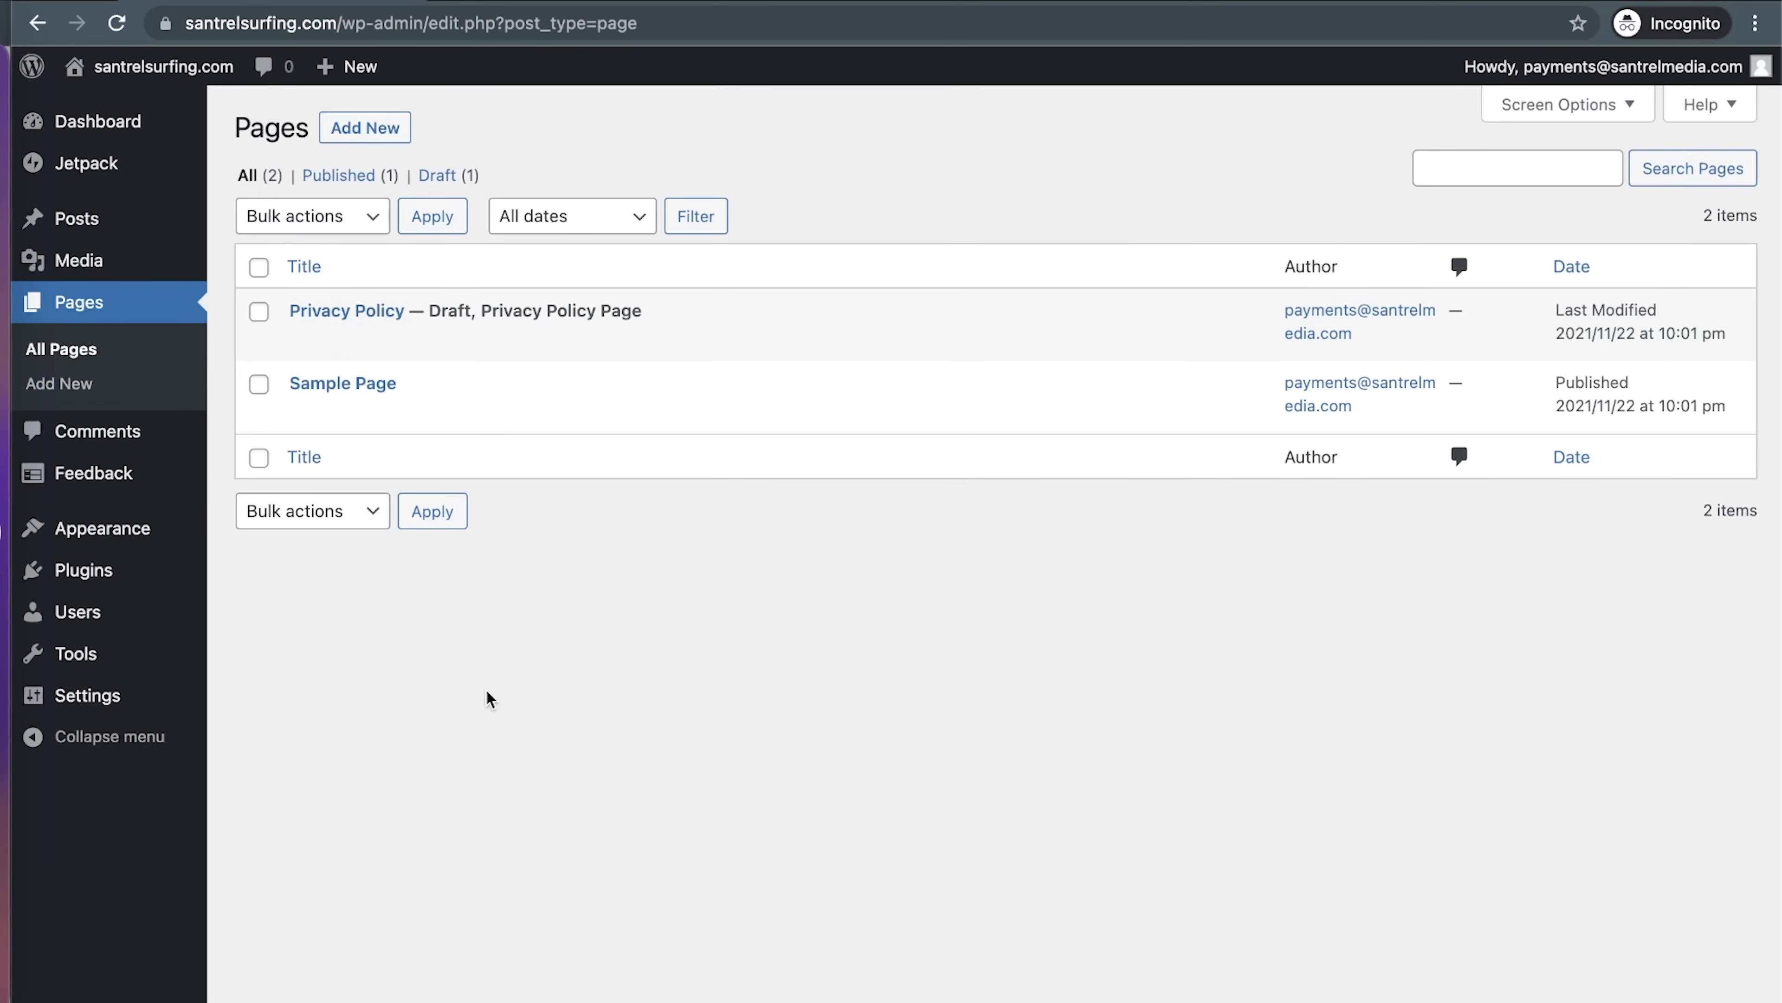
pyautogui.click(130, 432)
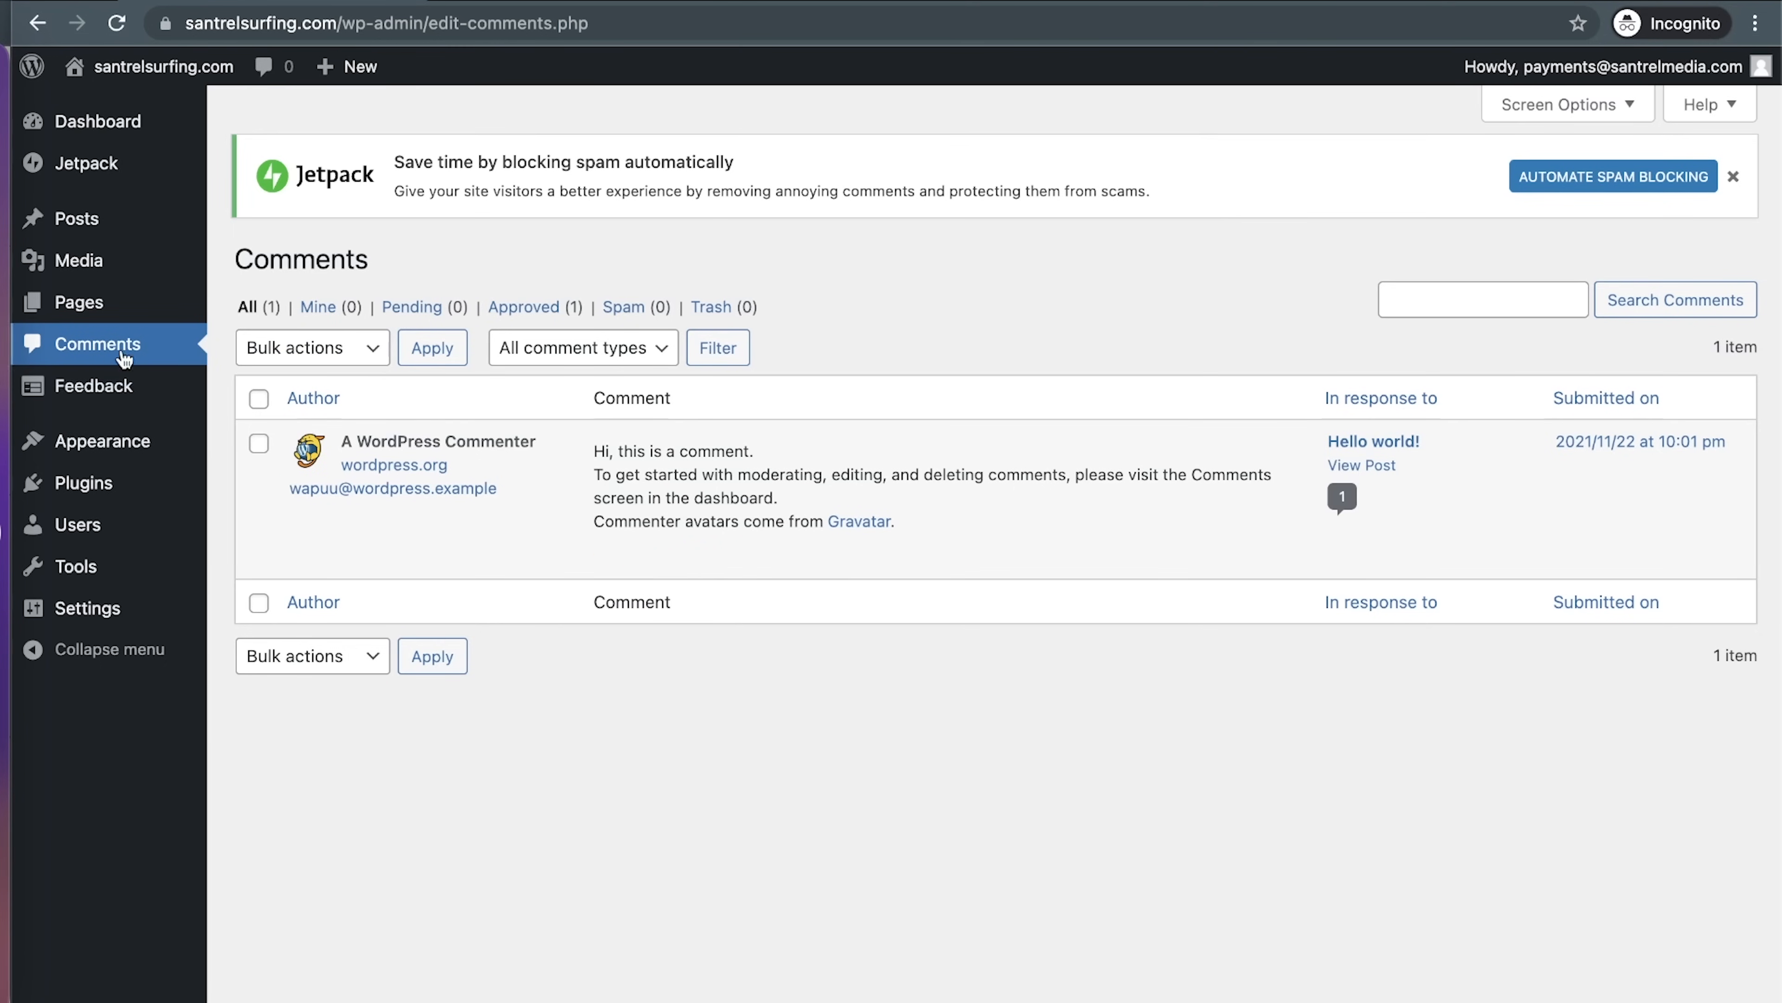
# Open the installed themes, go to adding a new theme and browse the popular themes
pyautogui.moveTo(118, 456)
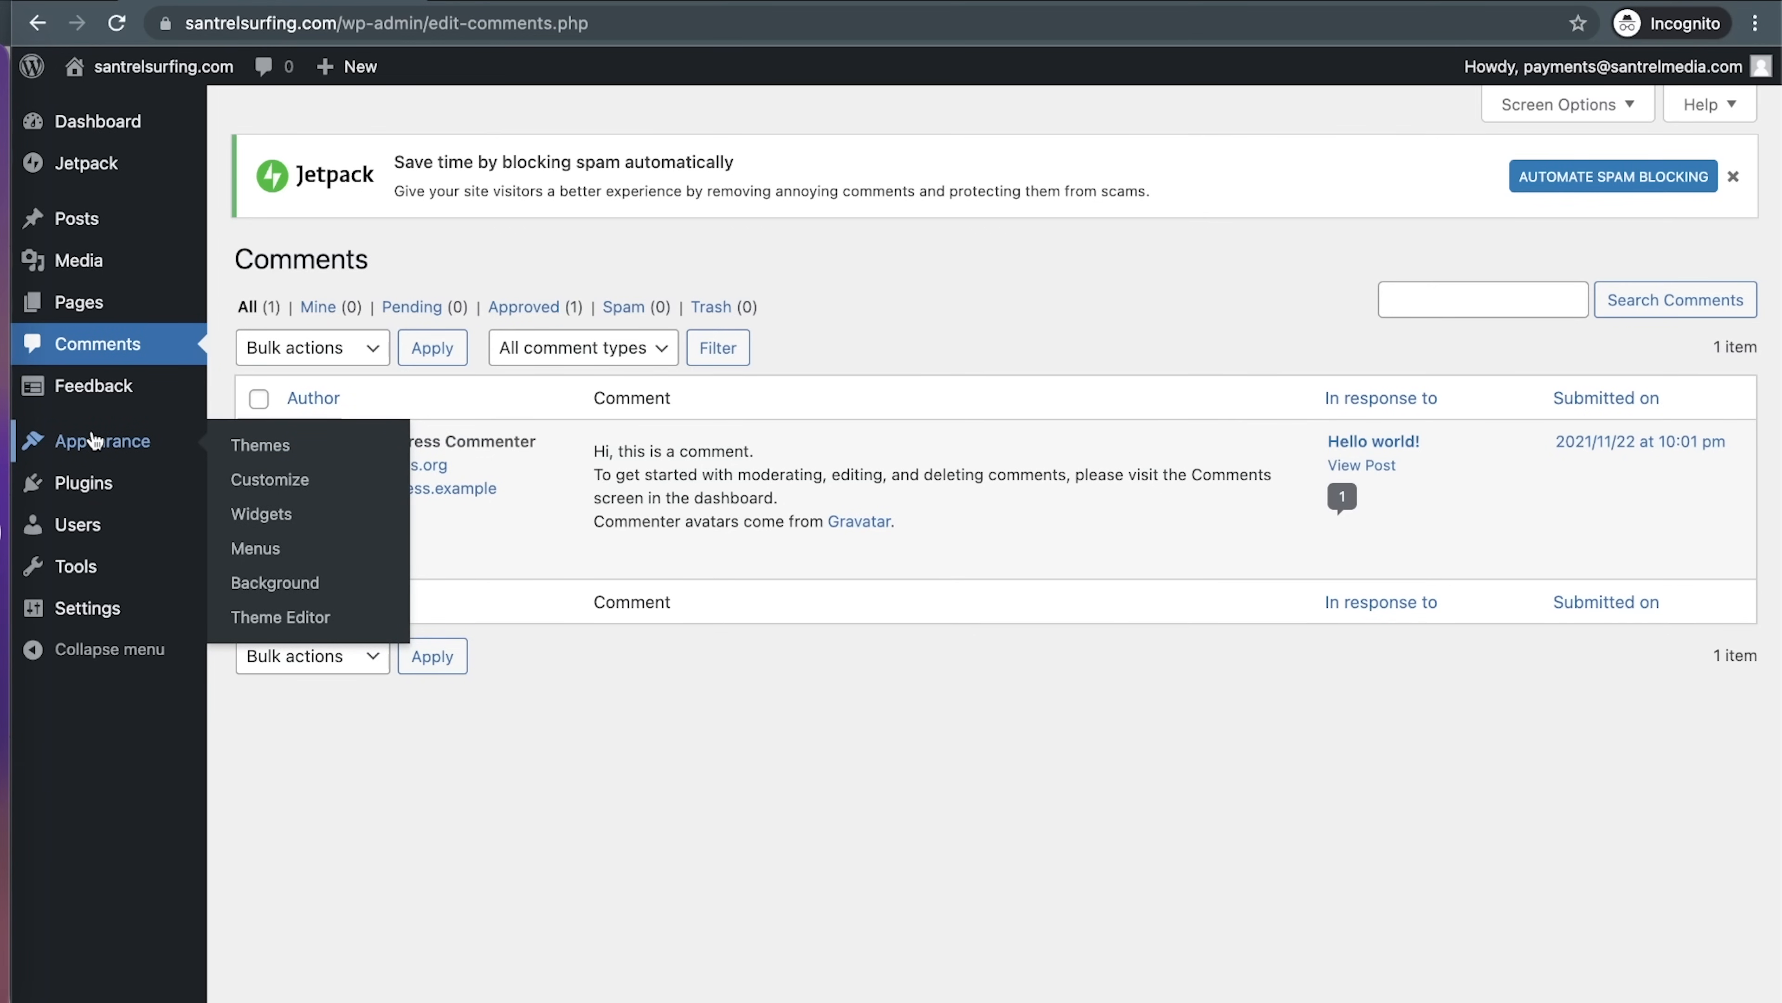
pyautogui.click(95, 441)
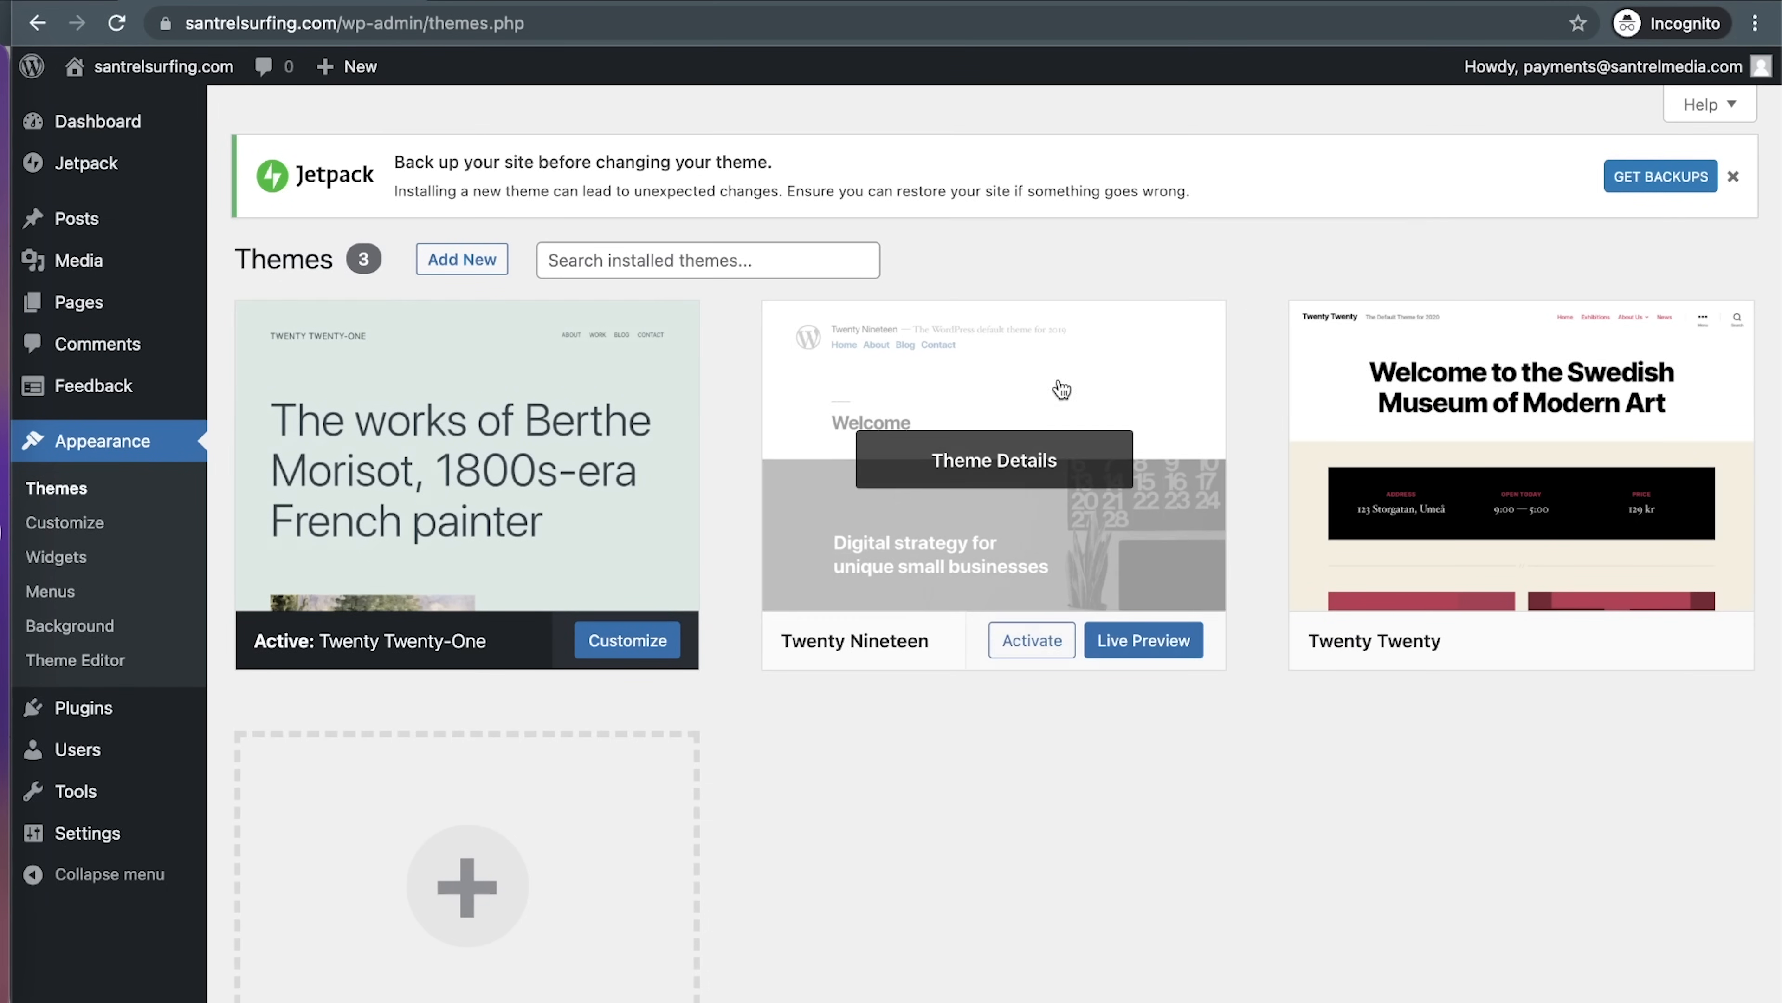
pyautogui.click(482, 266)
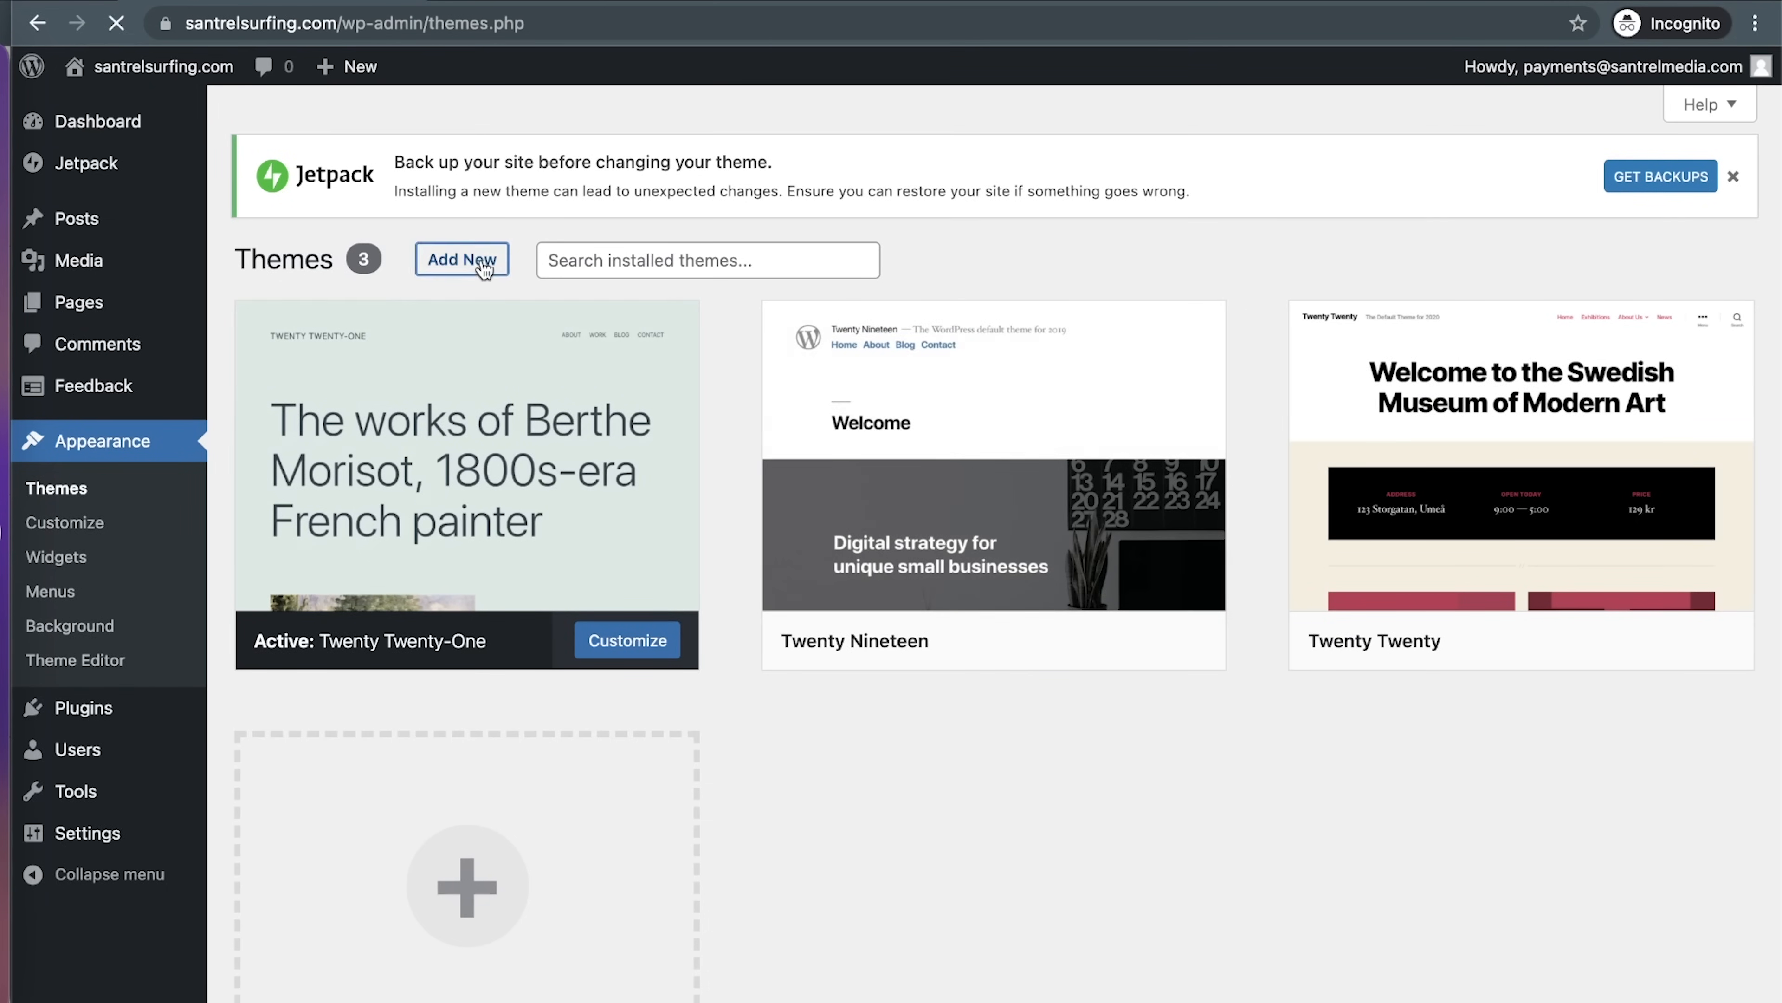
pyautogui.scroll(-12, 826, 759)
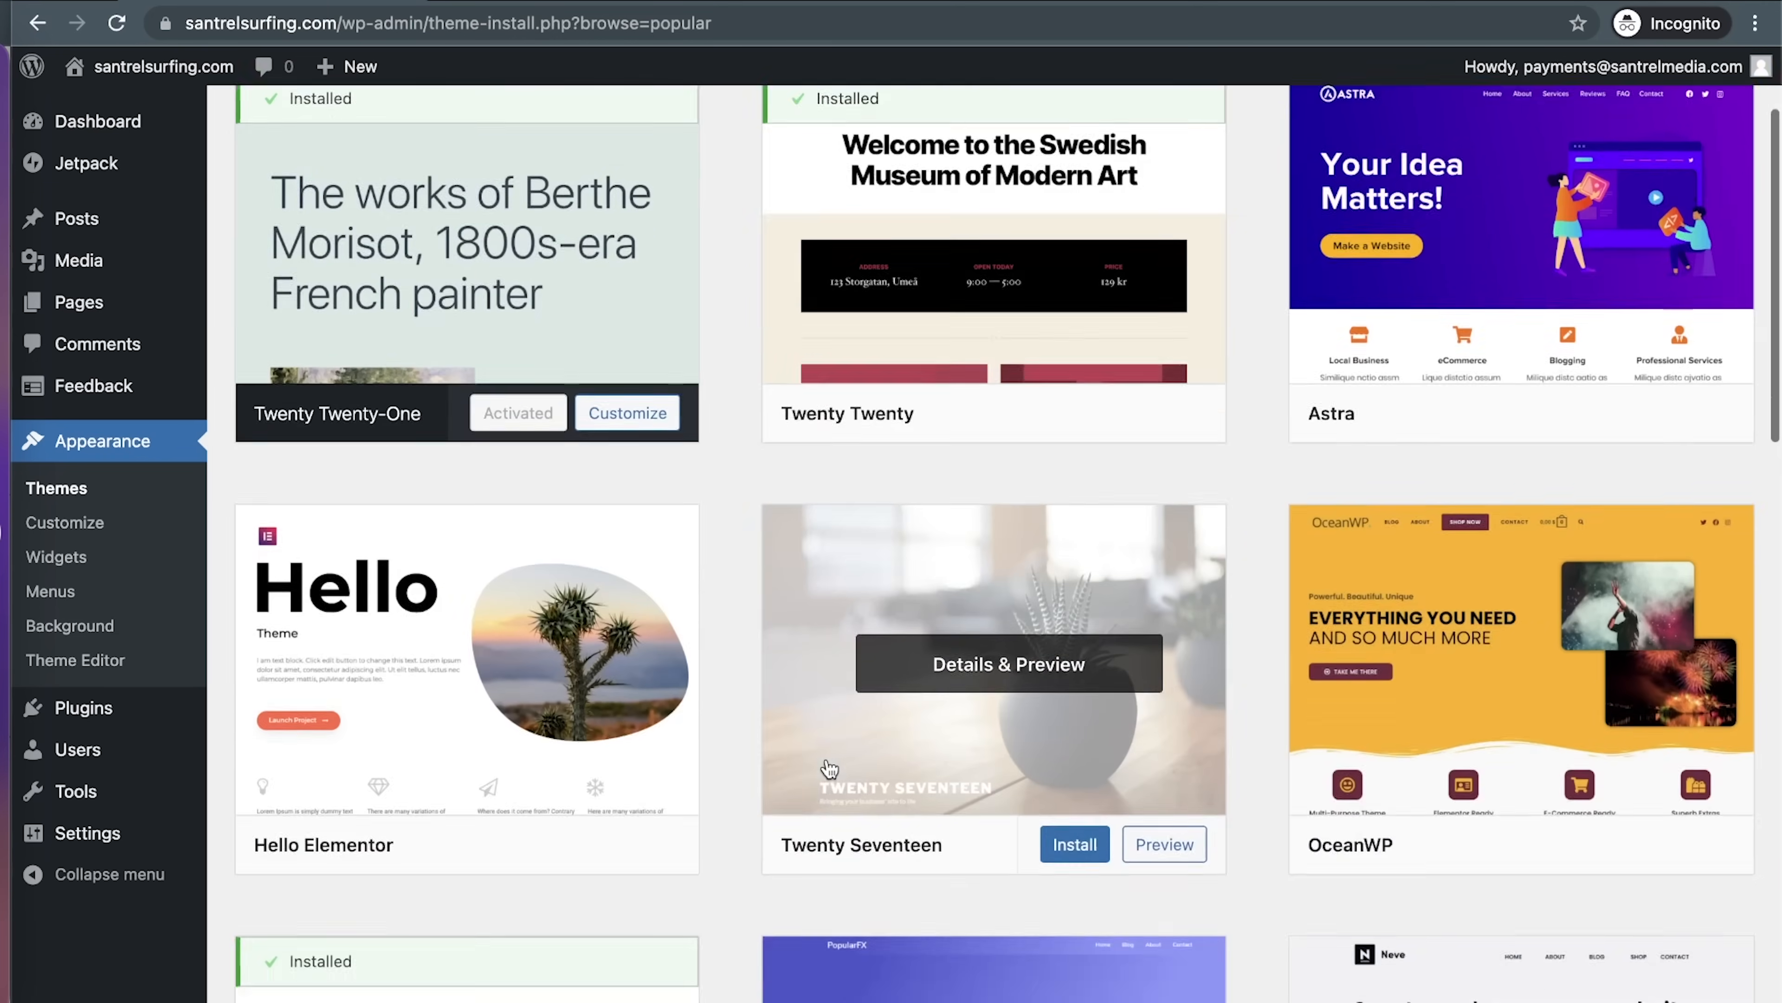
pyautogui.scroll(-10, 825, 758)
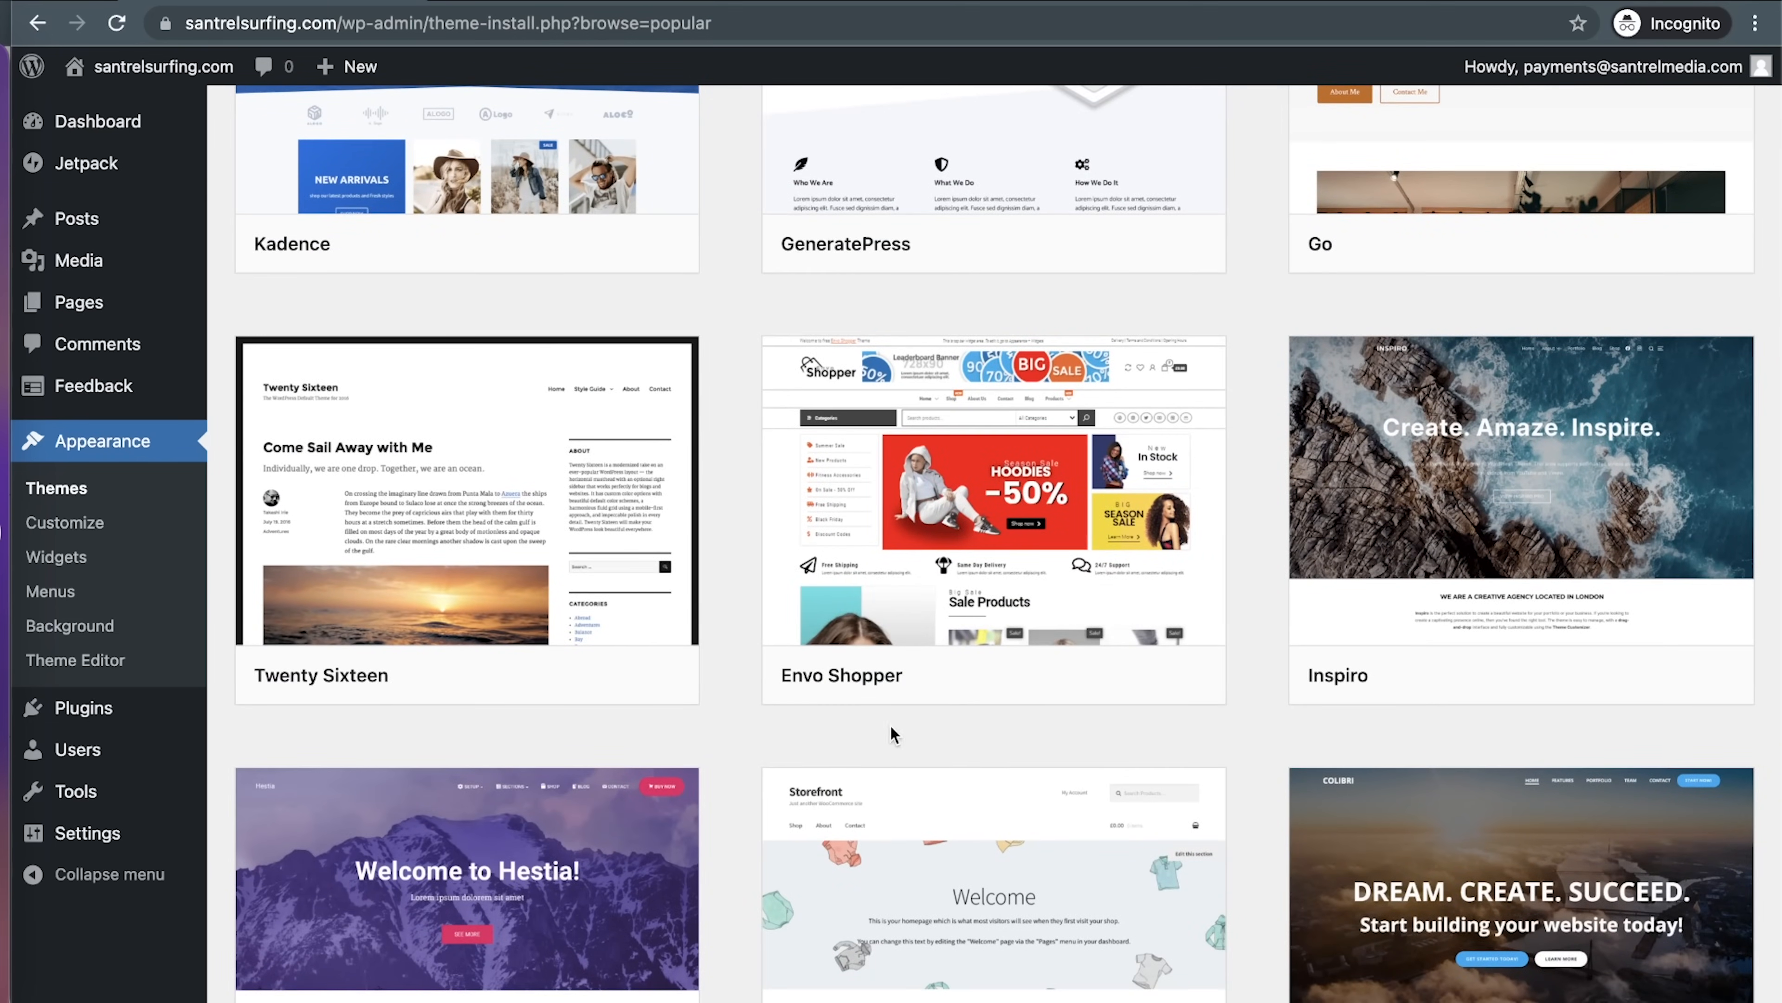
pyautogui.scroll(-6, 819, 726)
pyautogui.scroll(-1, 817, 725)
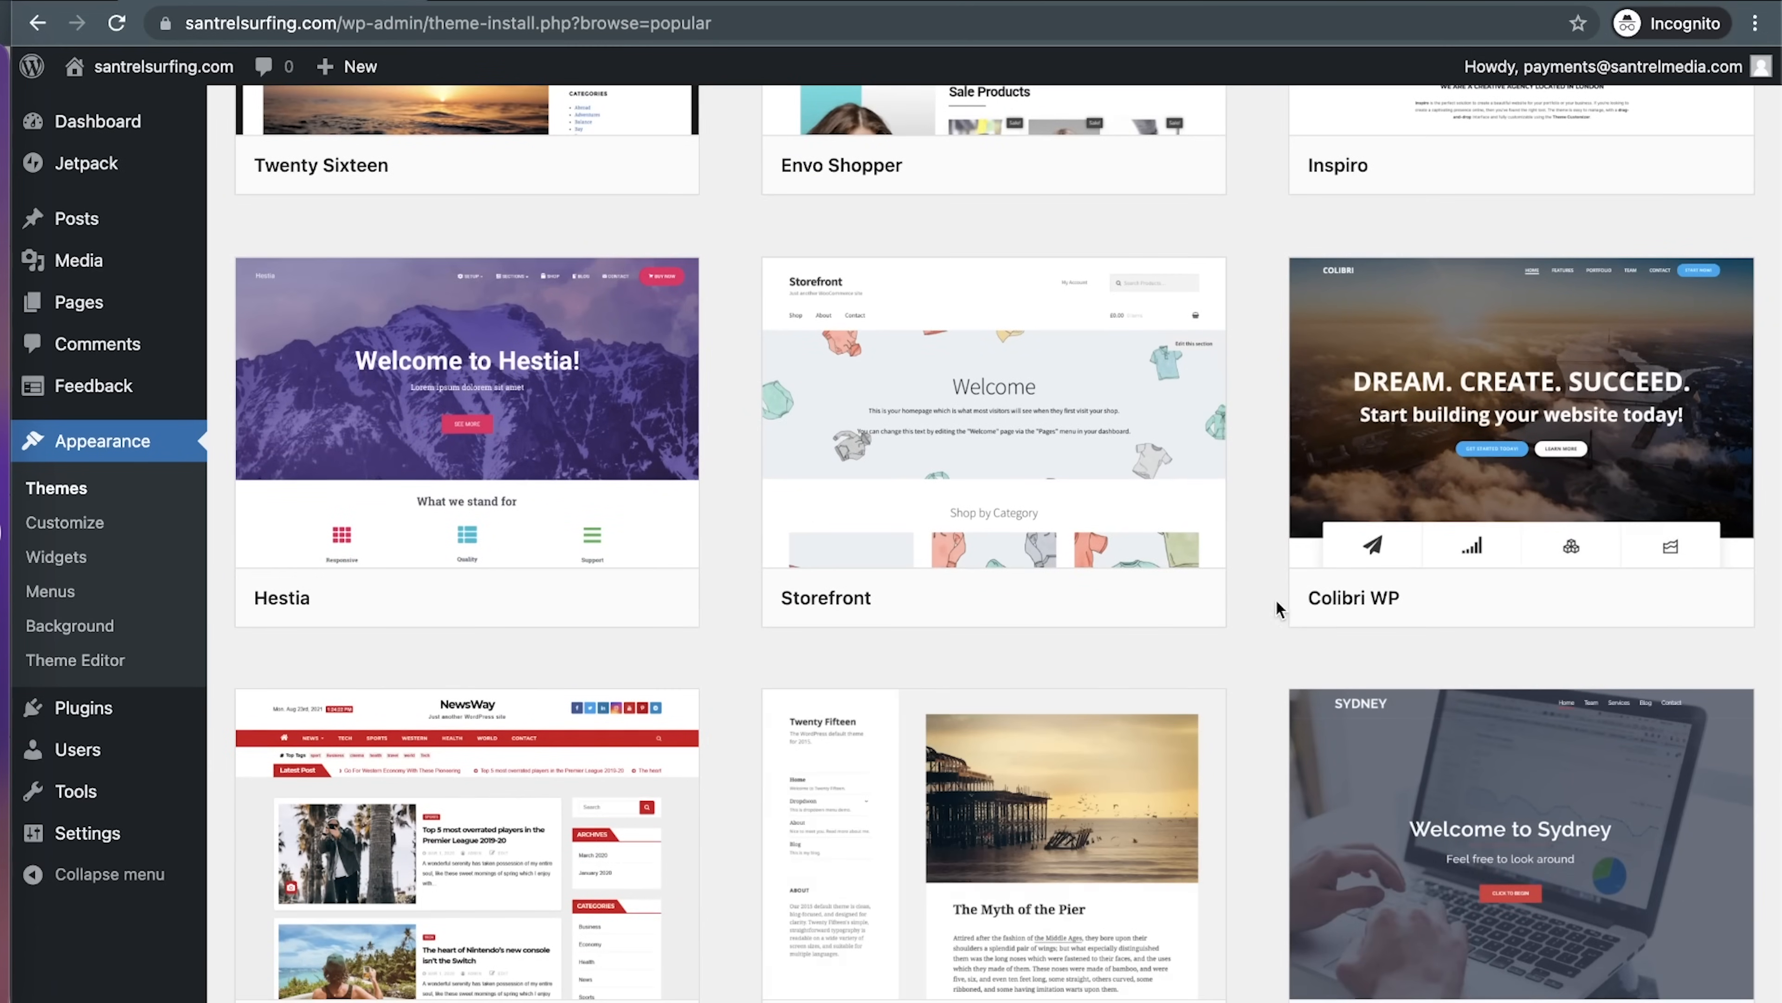
pyautogui.scroll(1, 1191, 748)
pyautogui.scroll(20, 1191, 748)
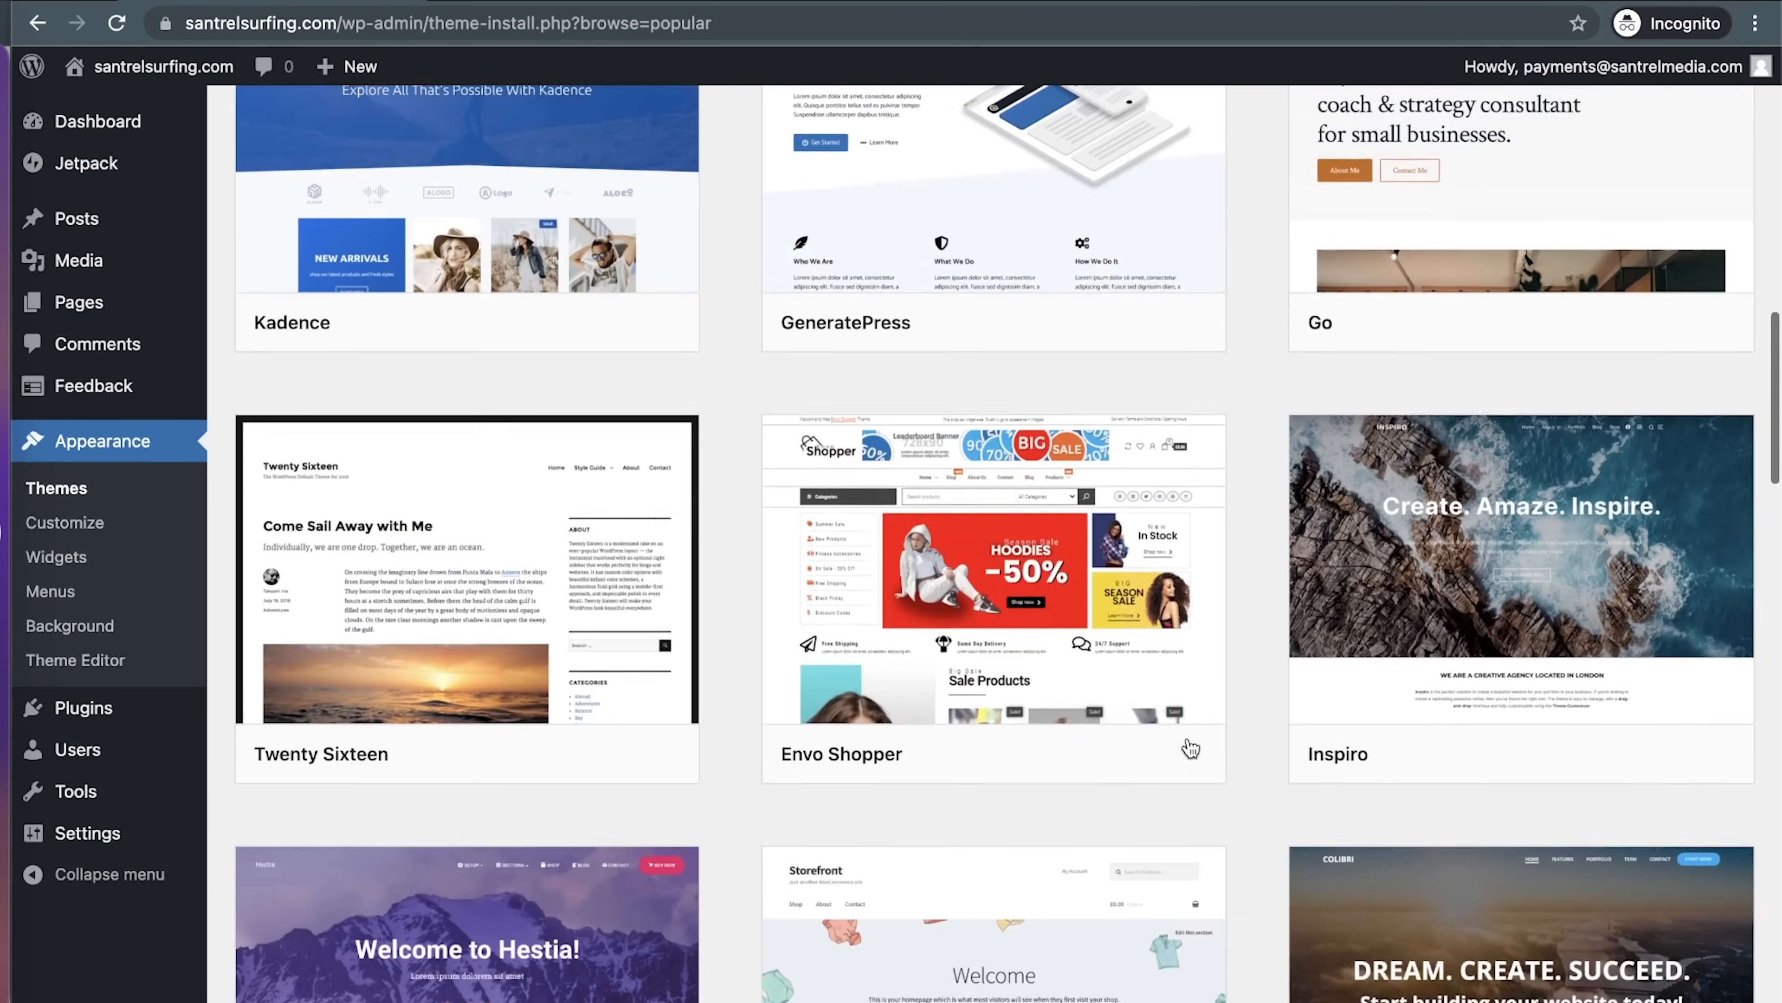
pyautogui.scroll(8, 1191, 748)
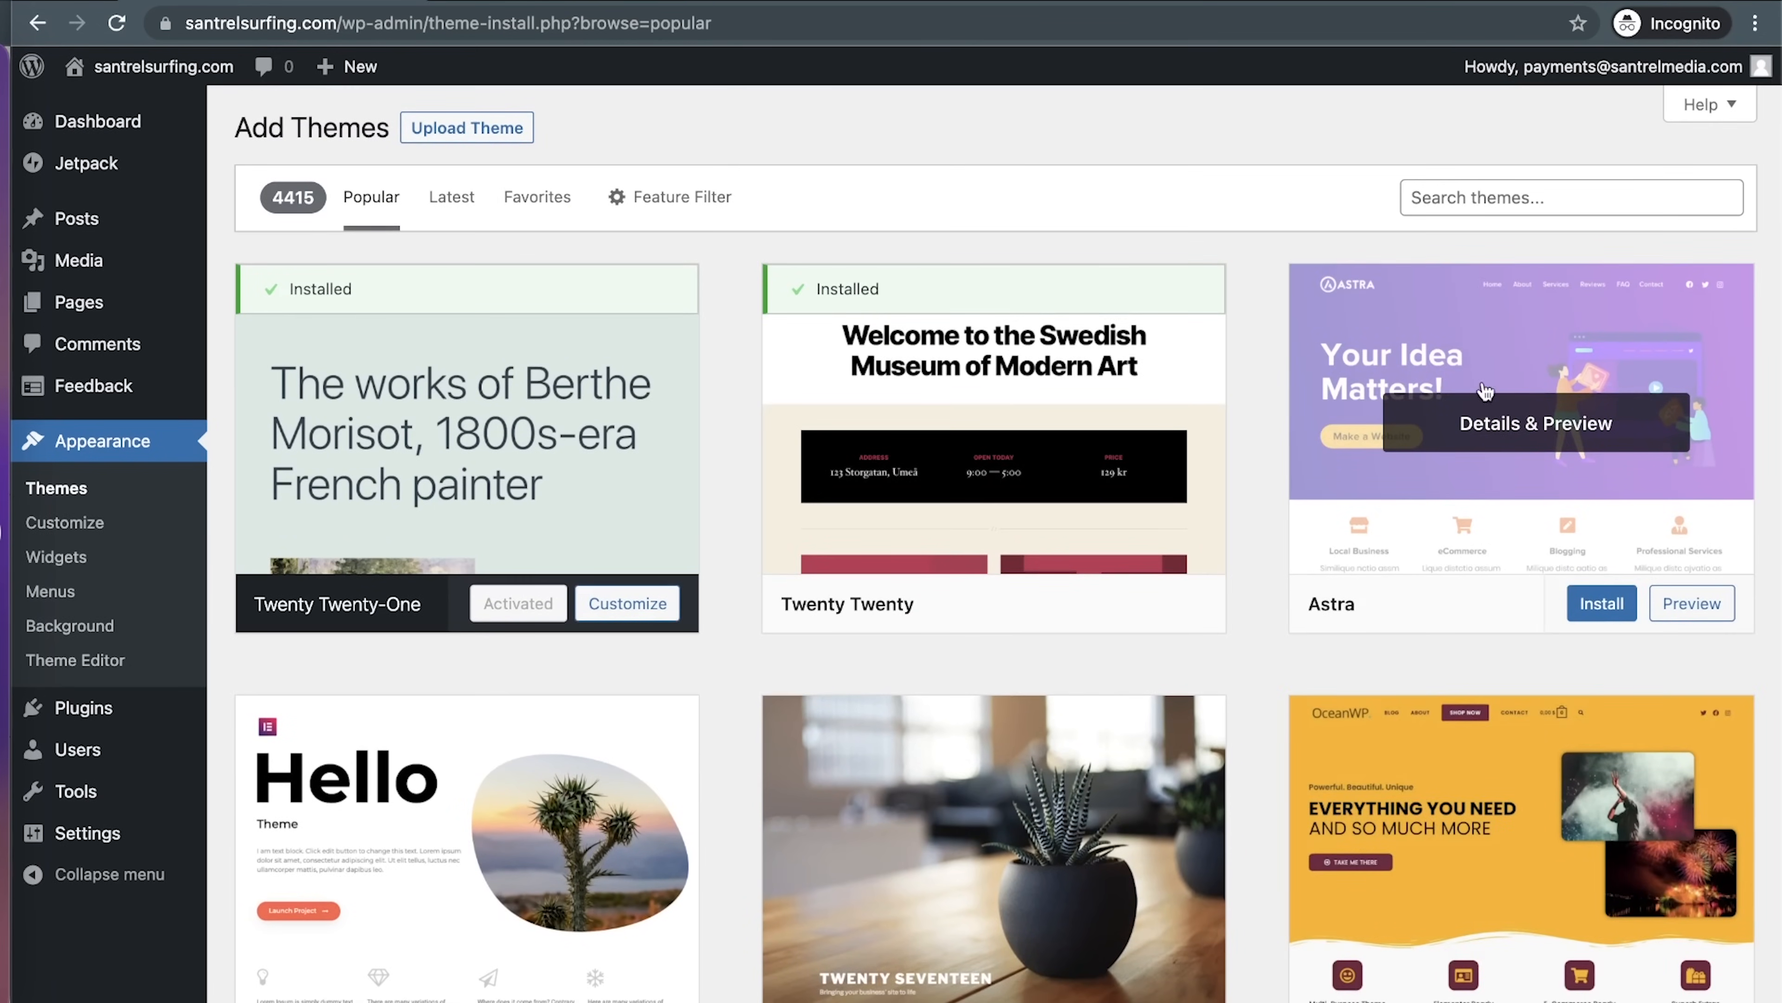
# Install and activate the Astra theme and reload the list of installed themes
pyautogui.click(1602, 605)
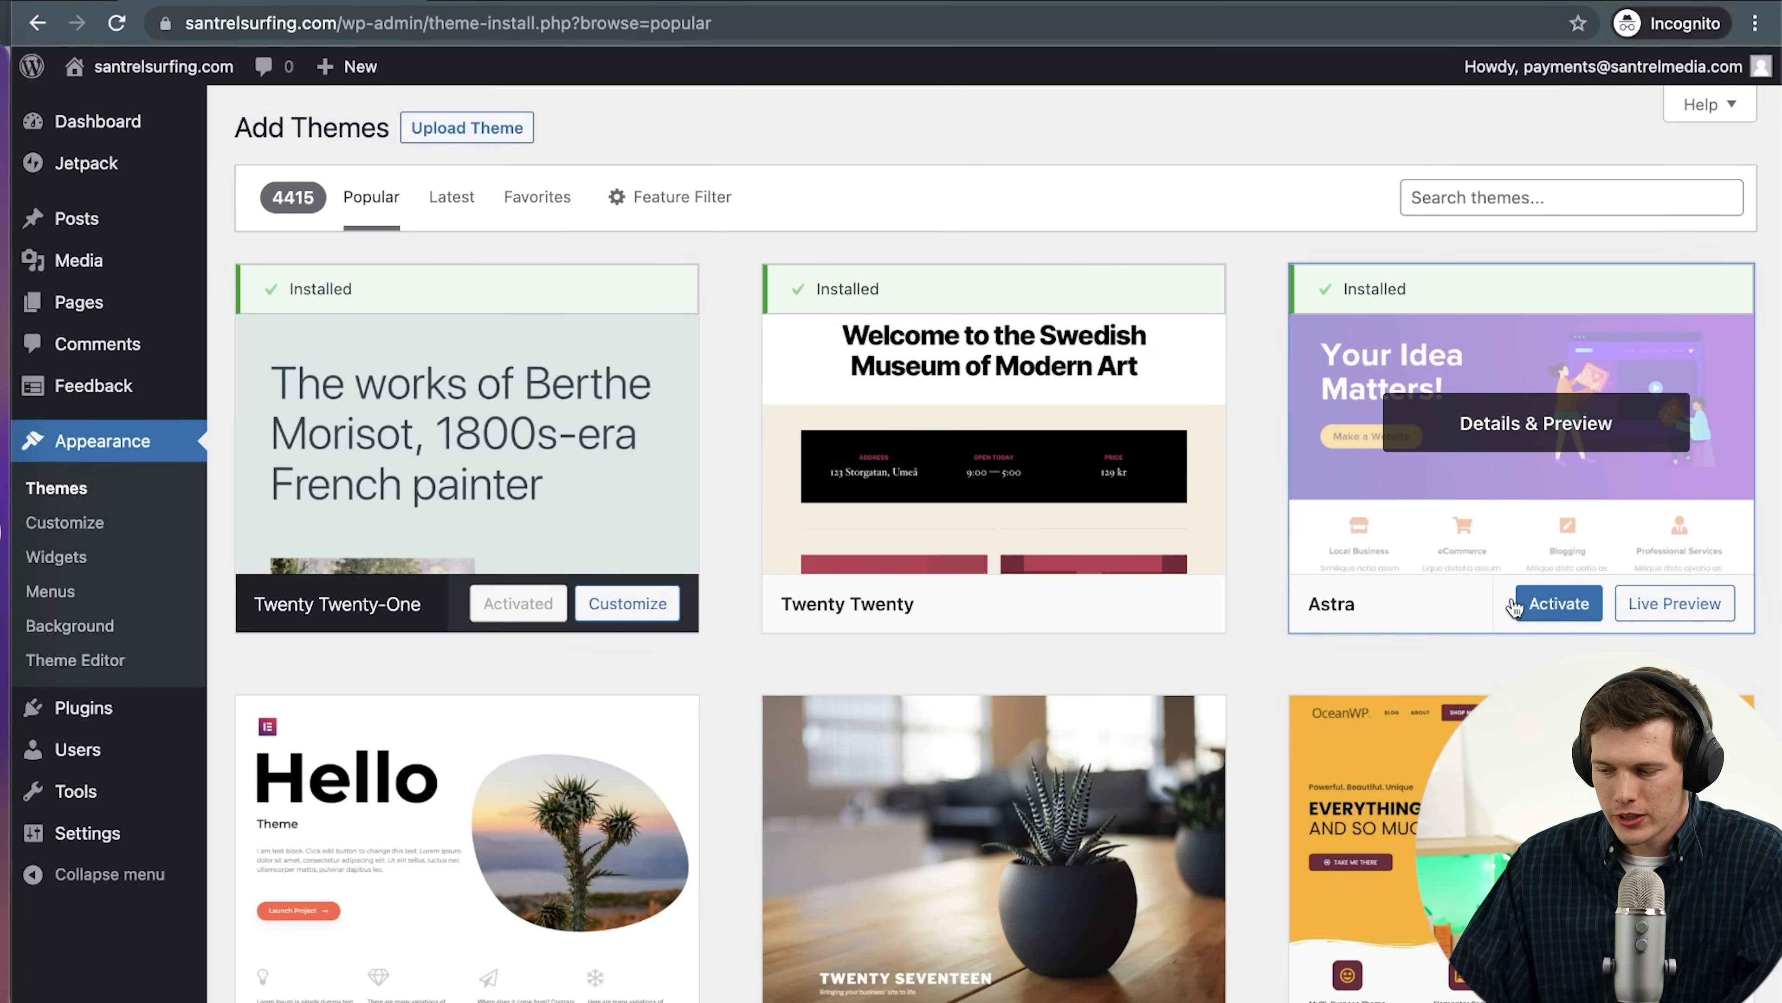
pyautogui.click(1550, 605)
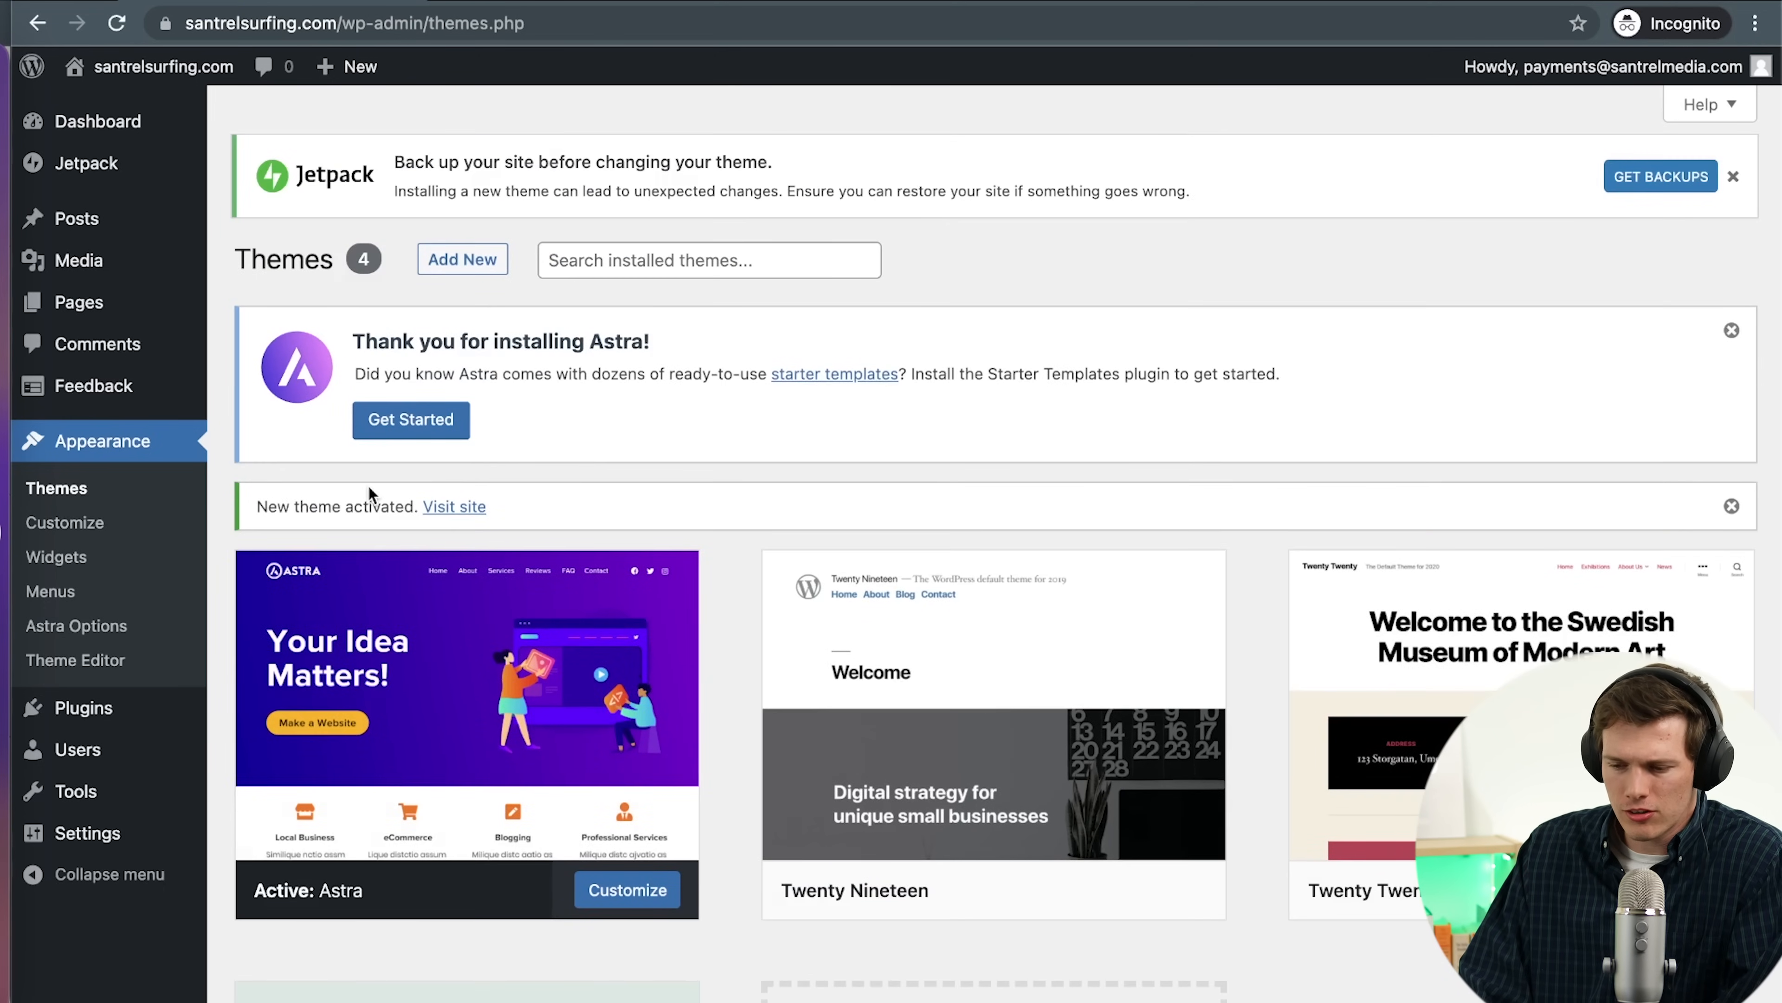
pyautogui.click(126, 486)
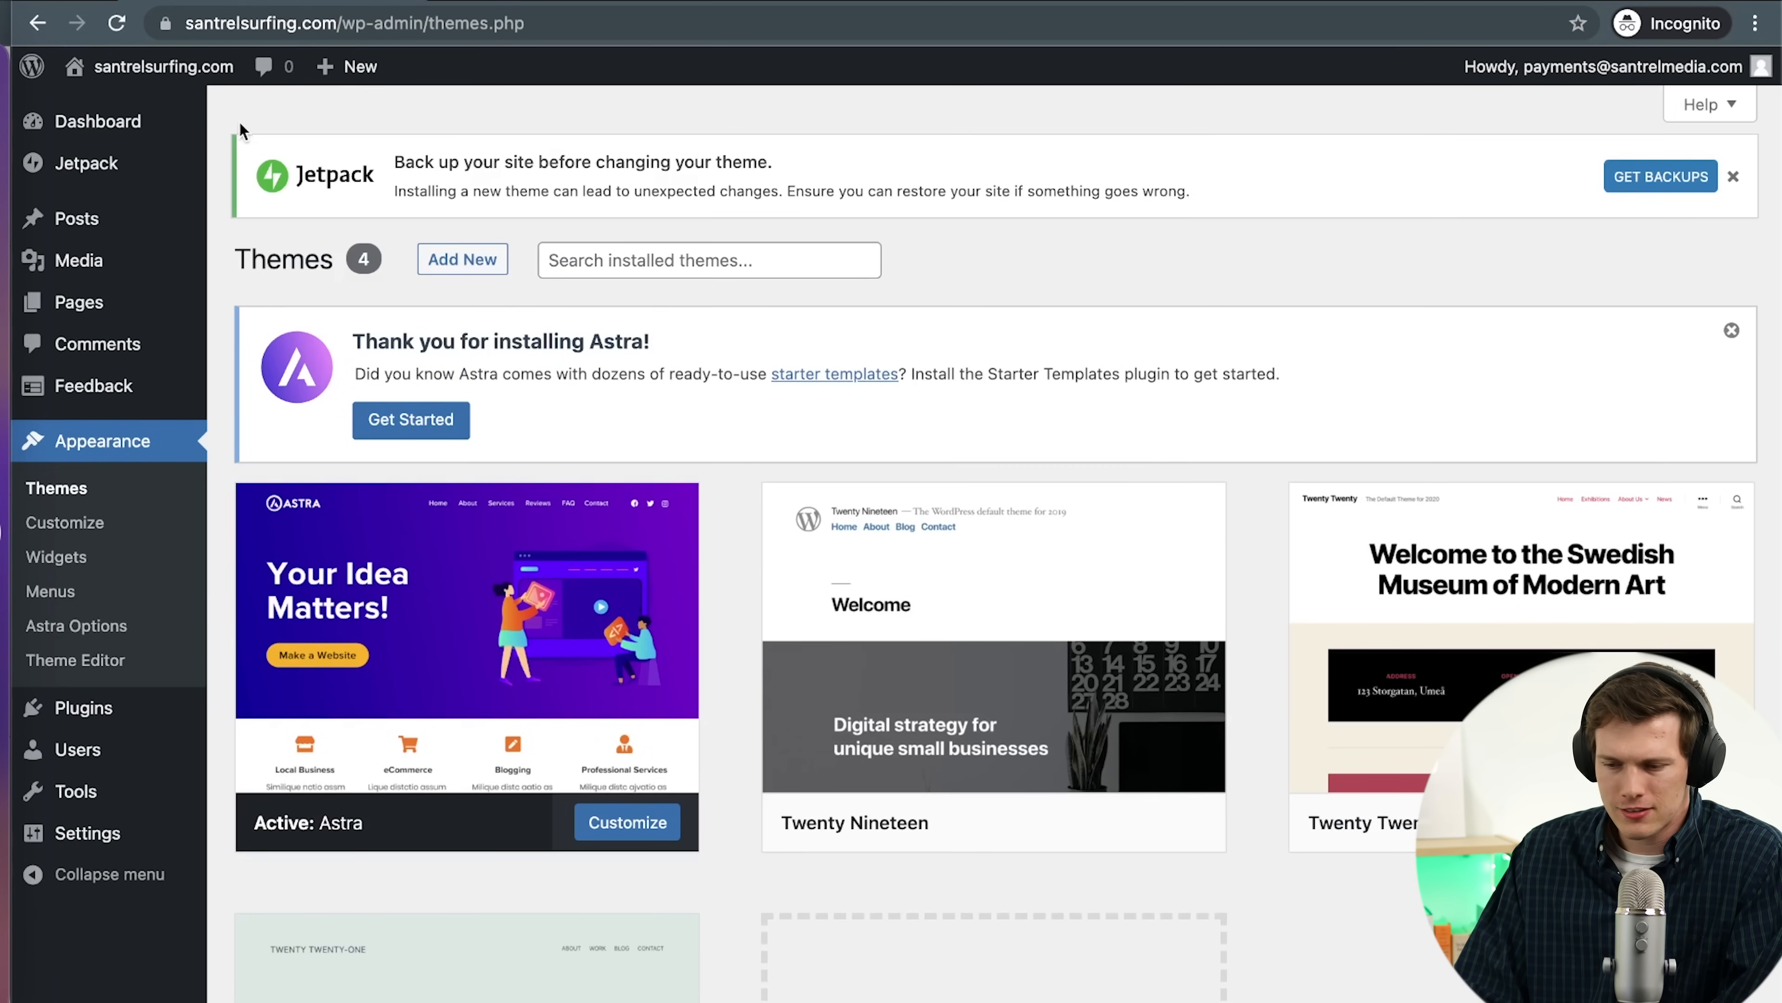
# Visit the live santrelsurfing.com front page to view it with the Astra theme
pyautogui.moveTo(170, 86)
pyautogui.click(104, 112)
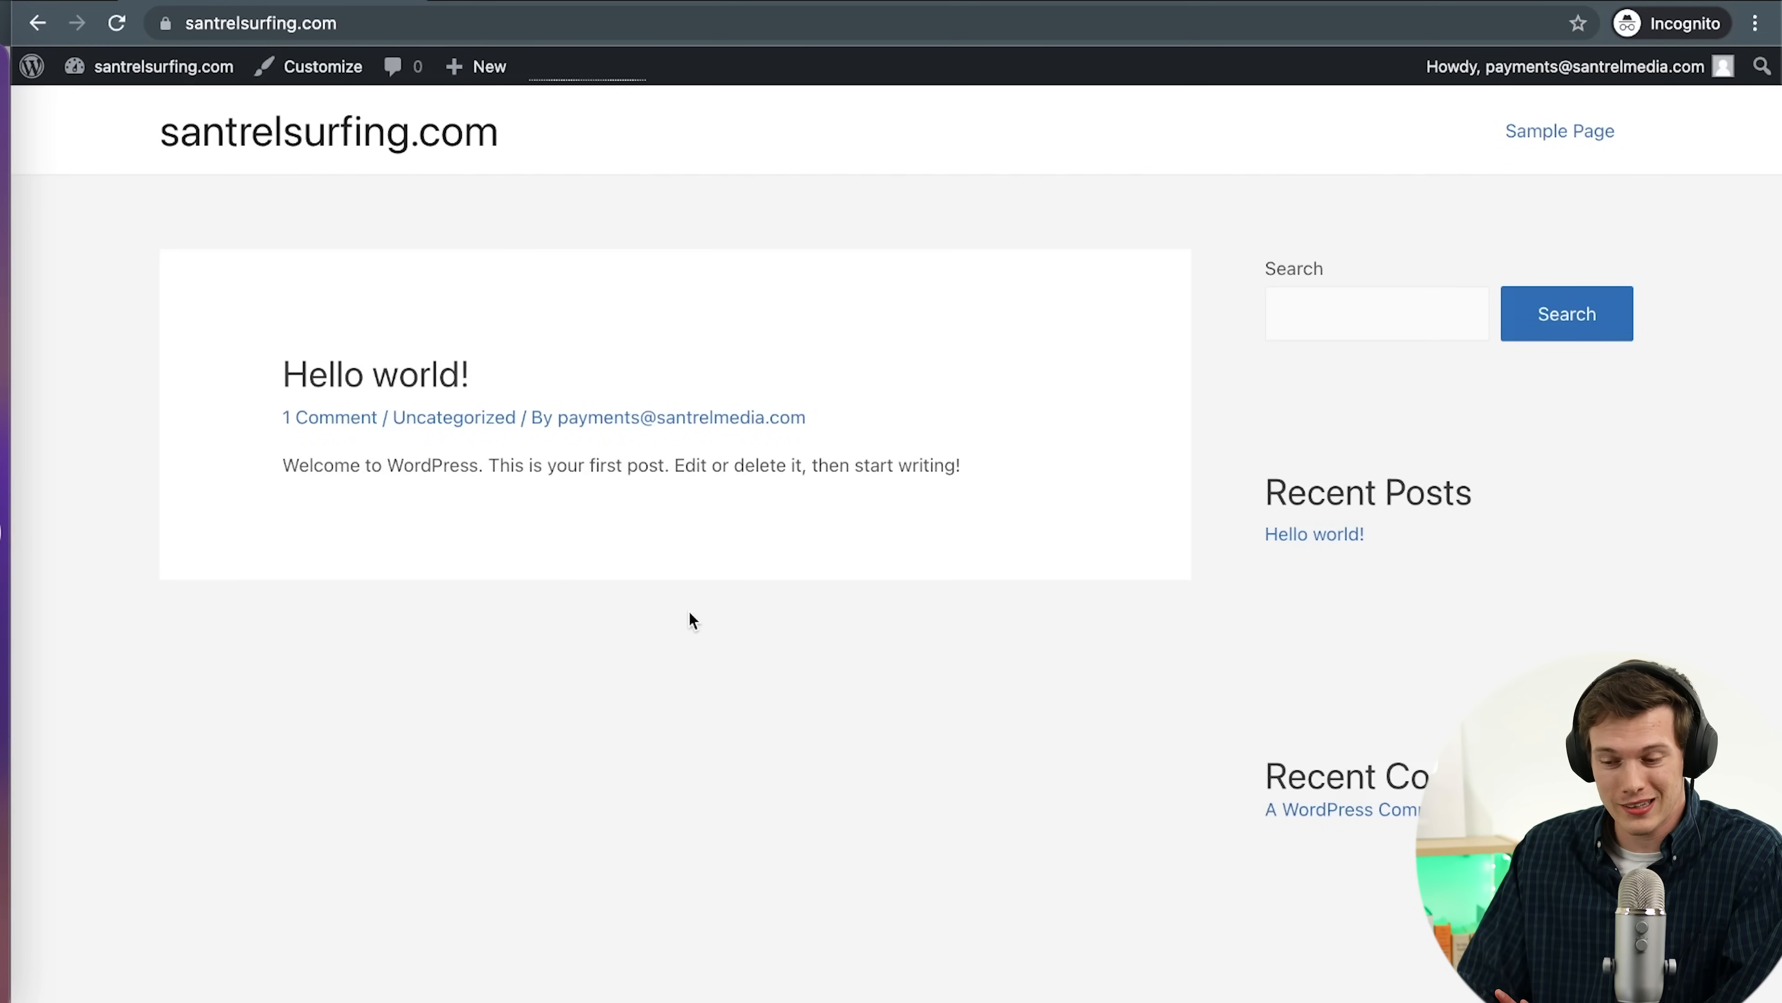
pyautogui.hscroll(-5, 689, 614)
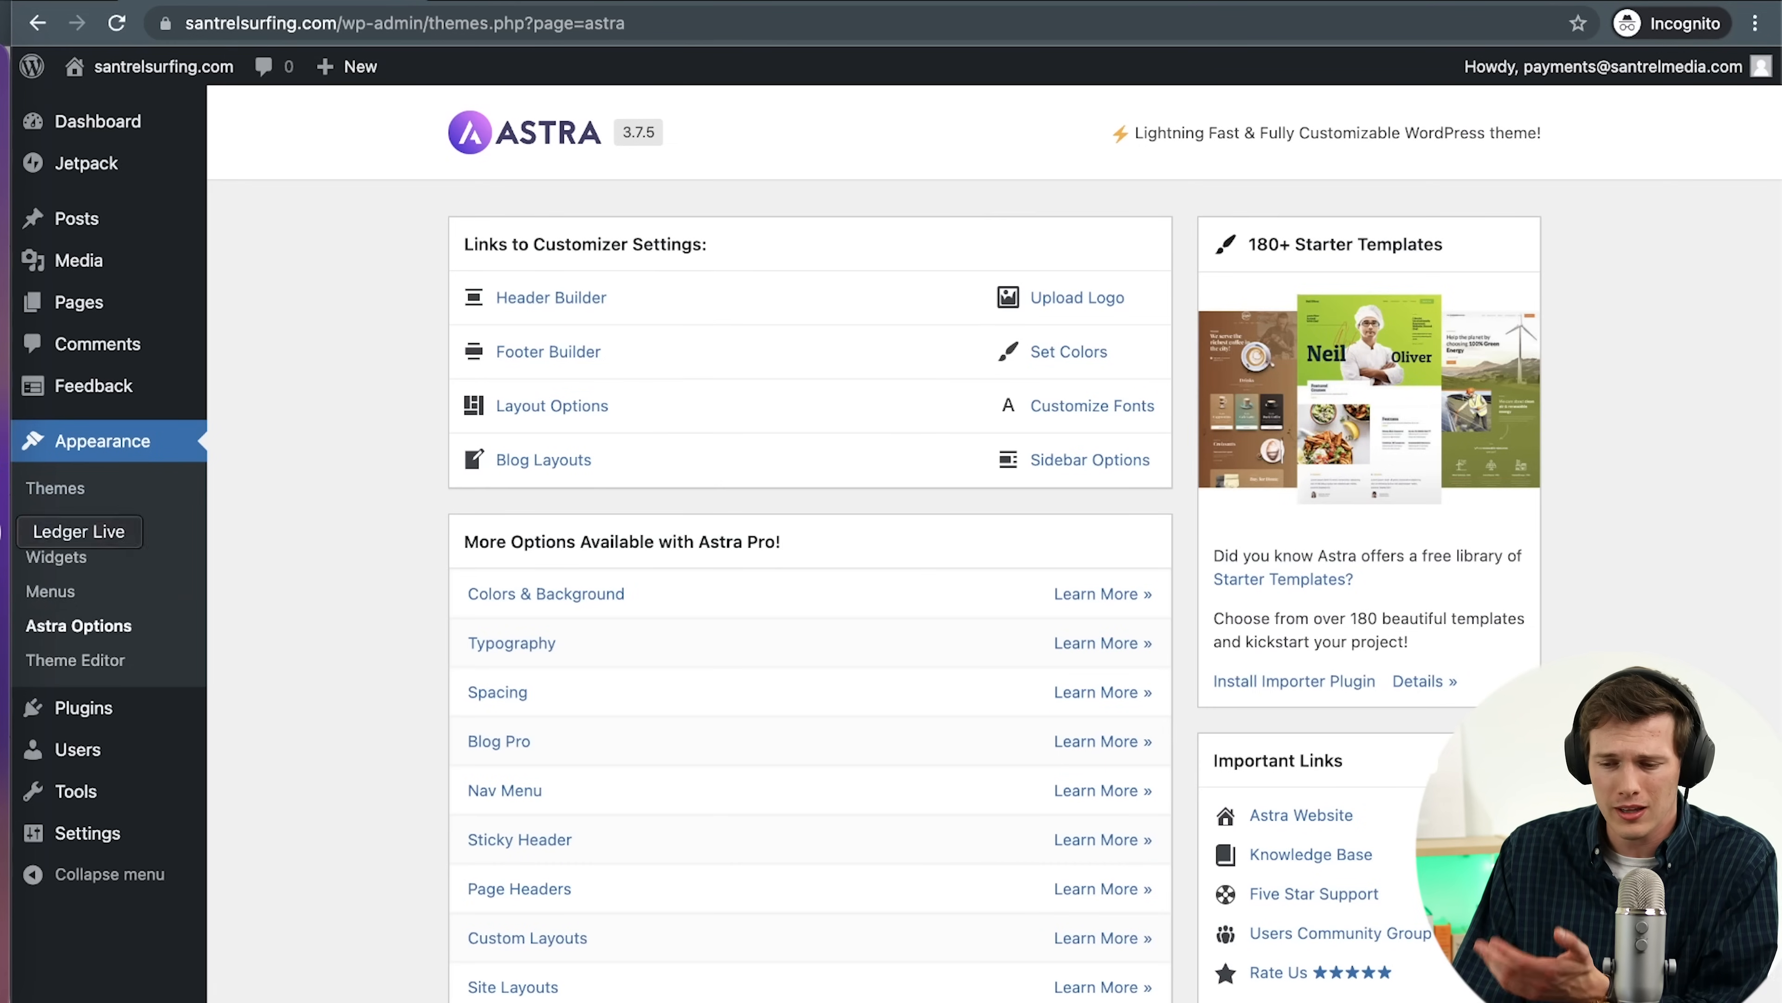
# Install the starter template importer plugin from the Astra Options page
pyautogui.click(144, 454)
pyautogui.click(90, 625)
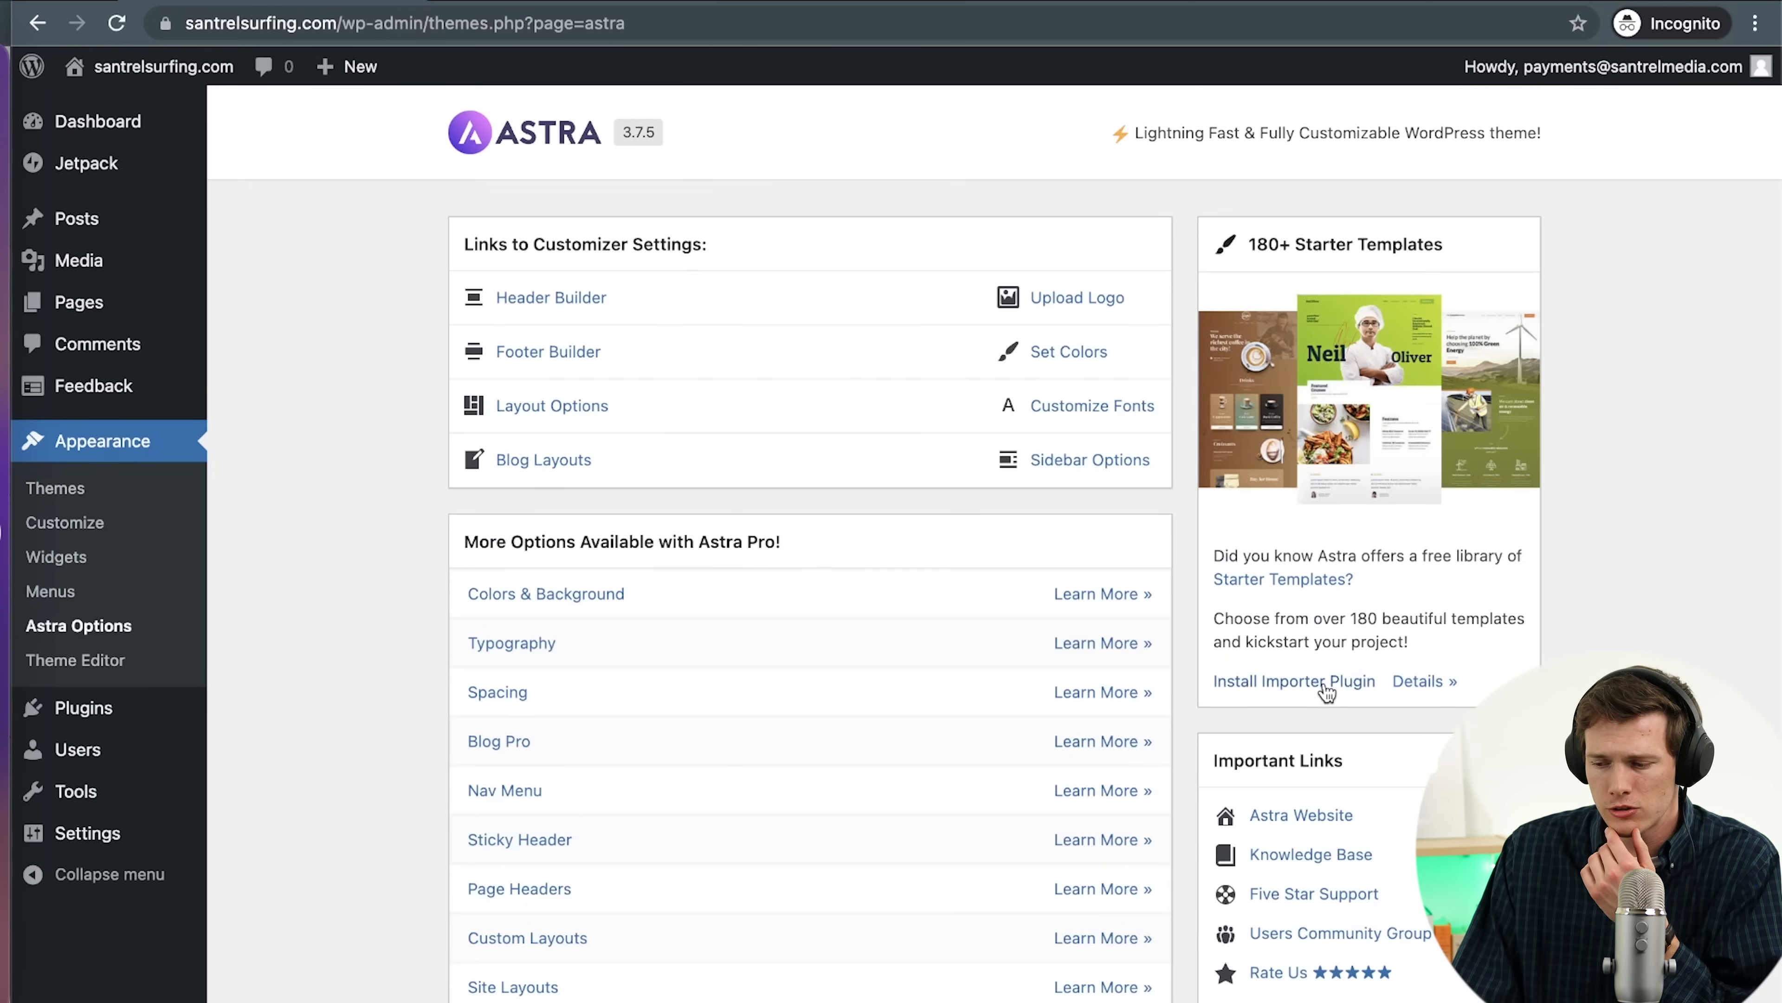
pyautogui.click(1327, 681)
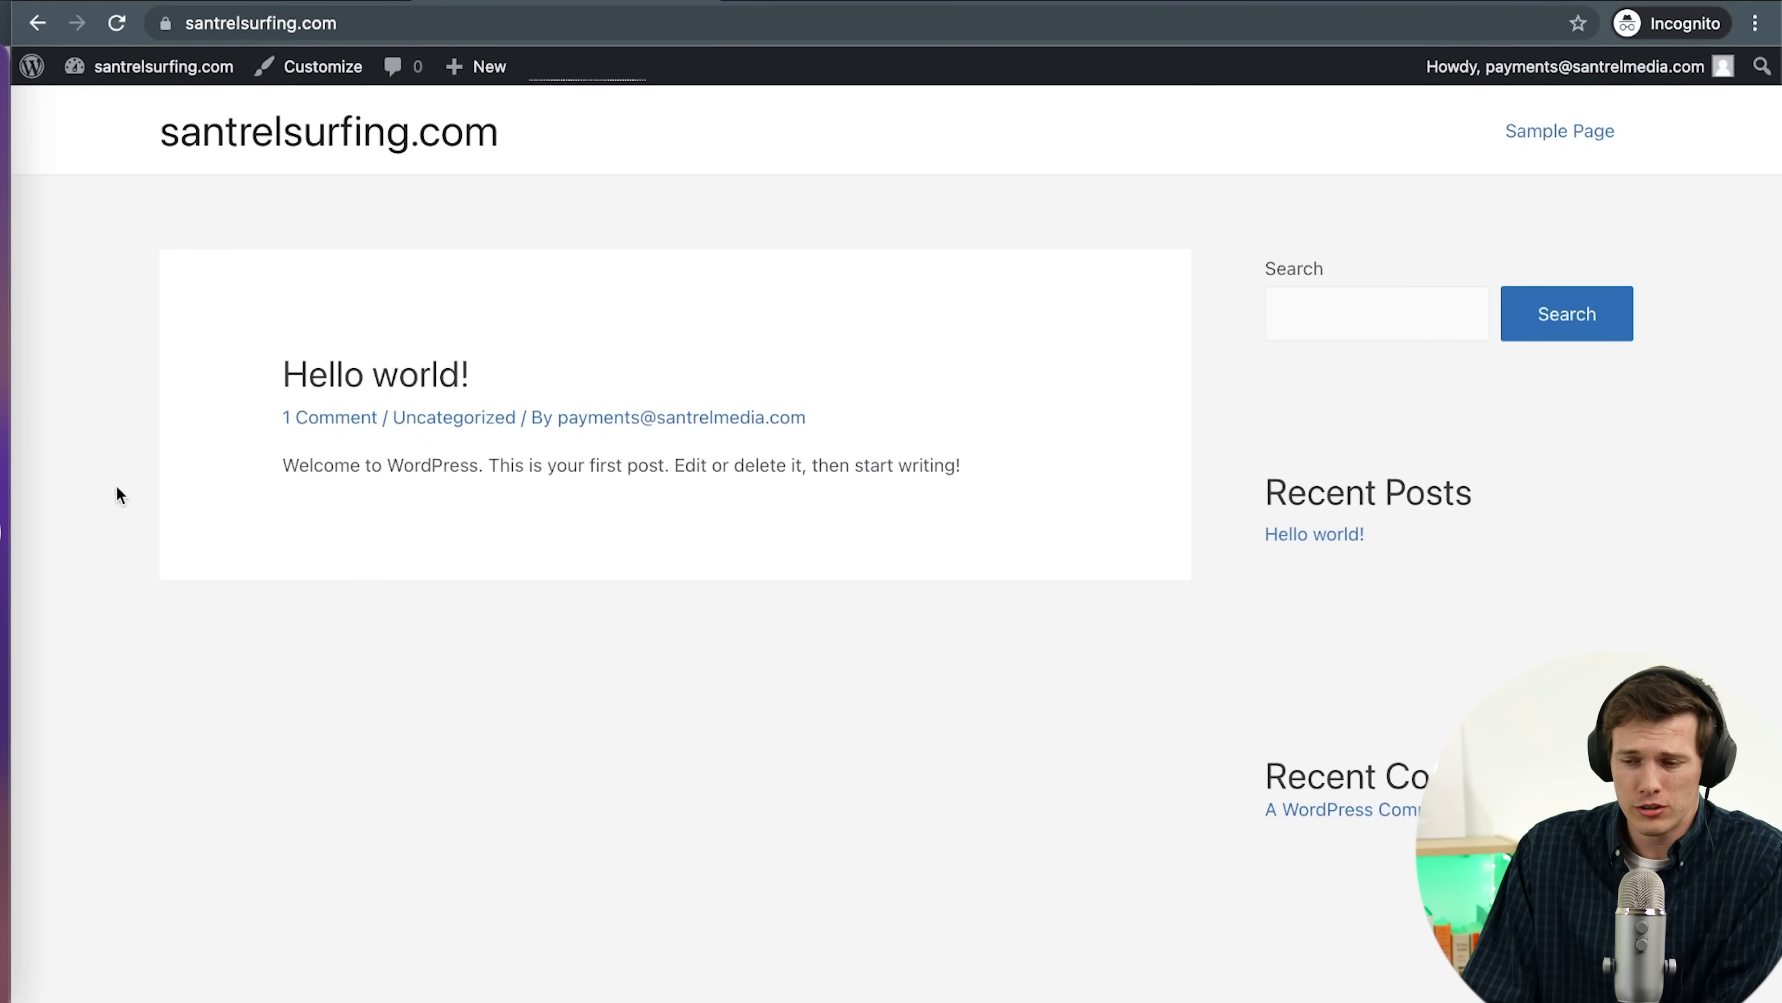
# Look over the whole front page of the site with its default Hello world! post
pyautogui.scroll(-5, 639, 769)
pyautogui.scroll(-2, 638, 769)
pyautogui.scroll(7, 639, 768)
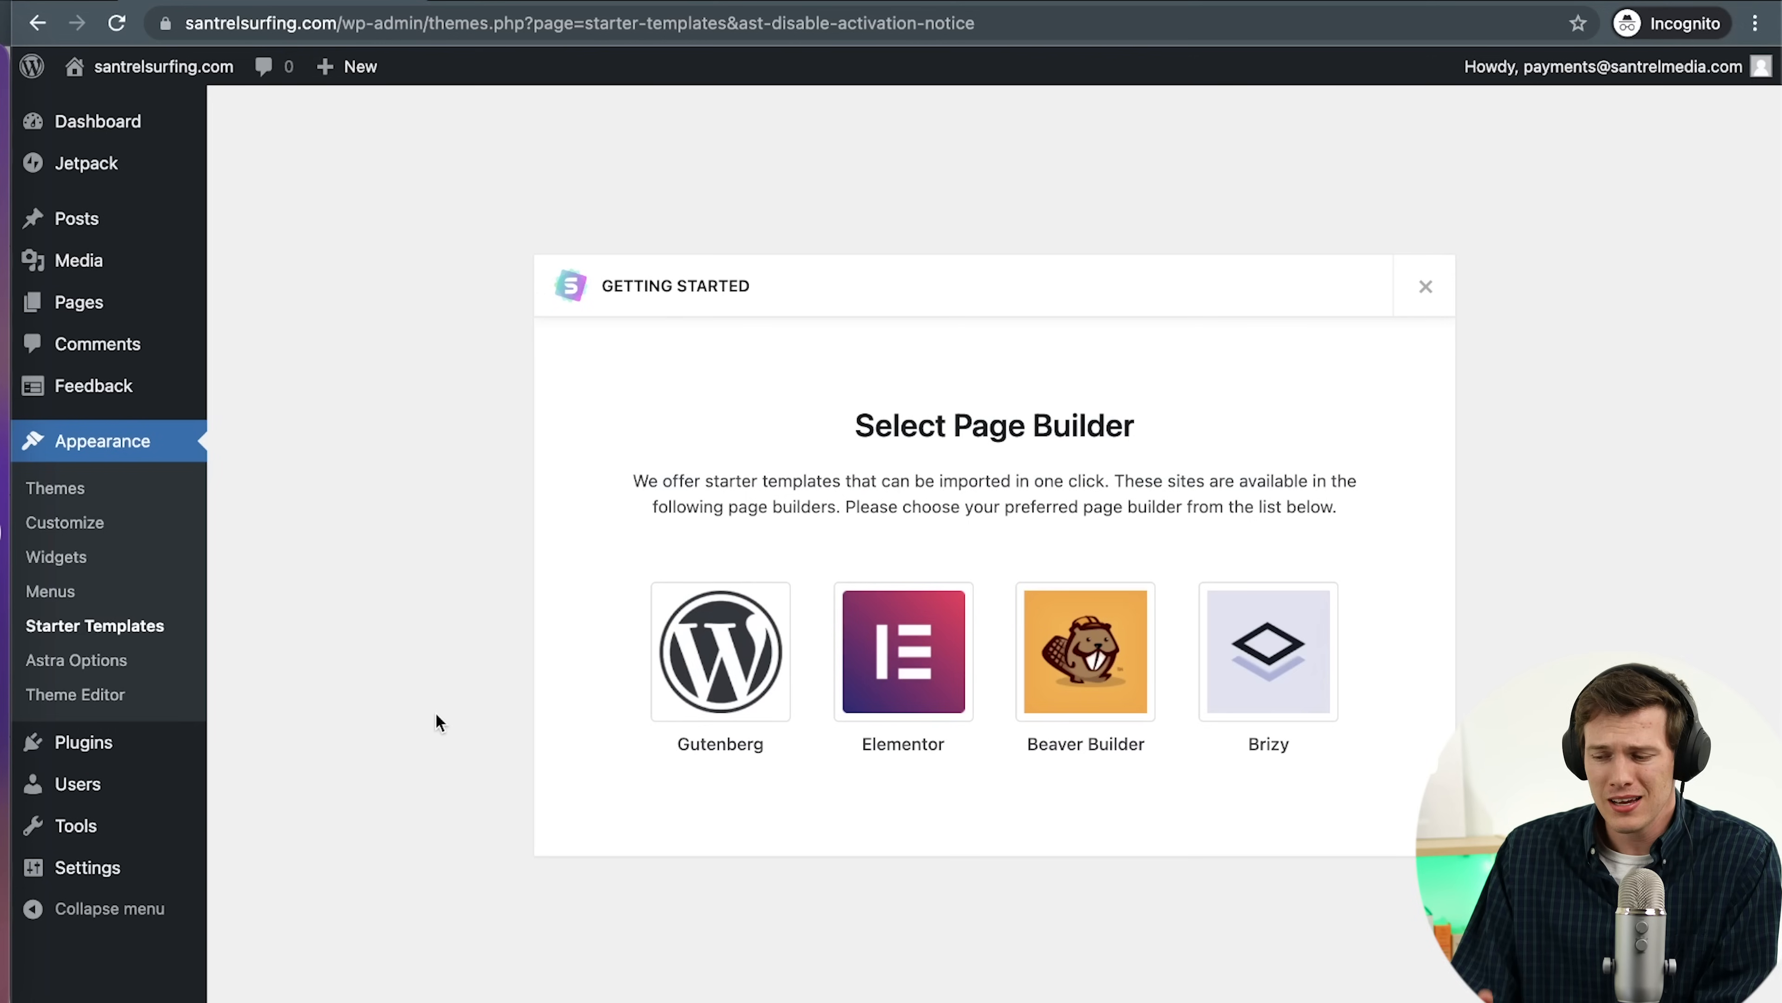
# Choose Elementor as the page builder for the starter templates and browse the template gallery
pyautogui.click(911, 697)
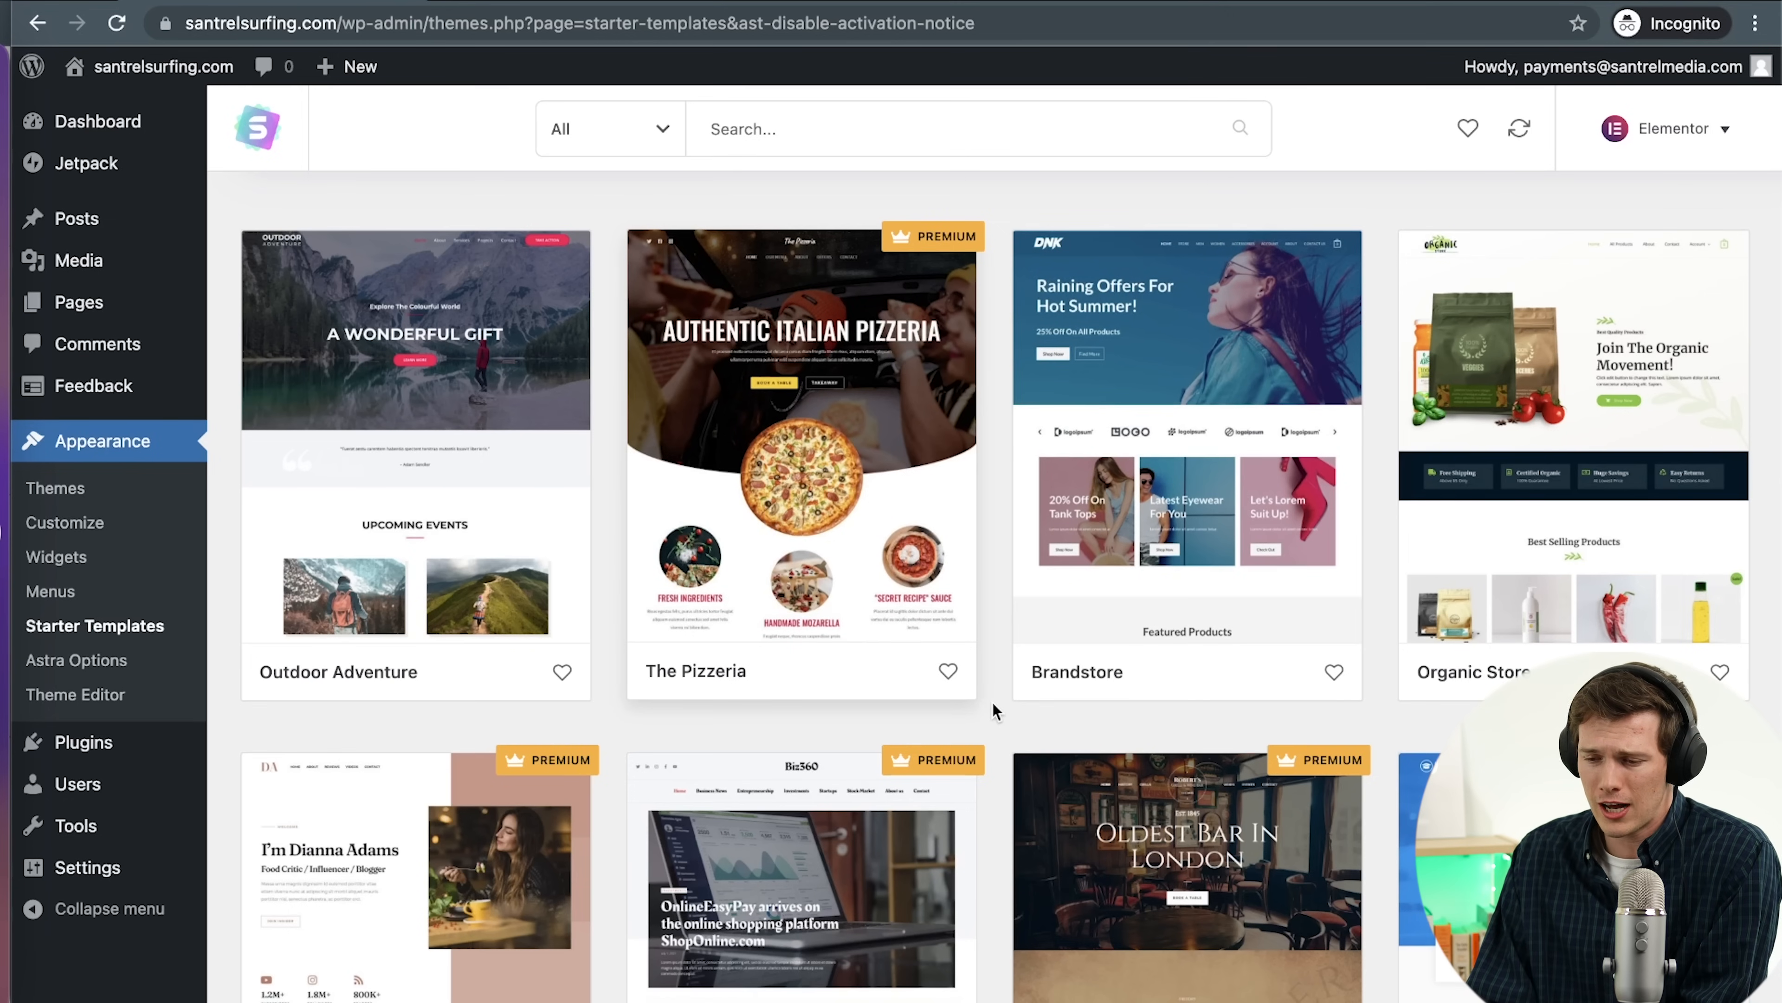
pyautogui.scroll(-6, 993, 704)
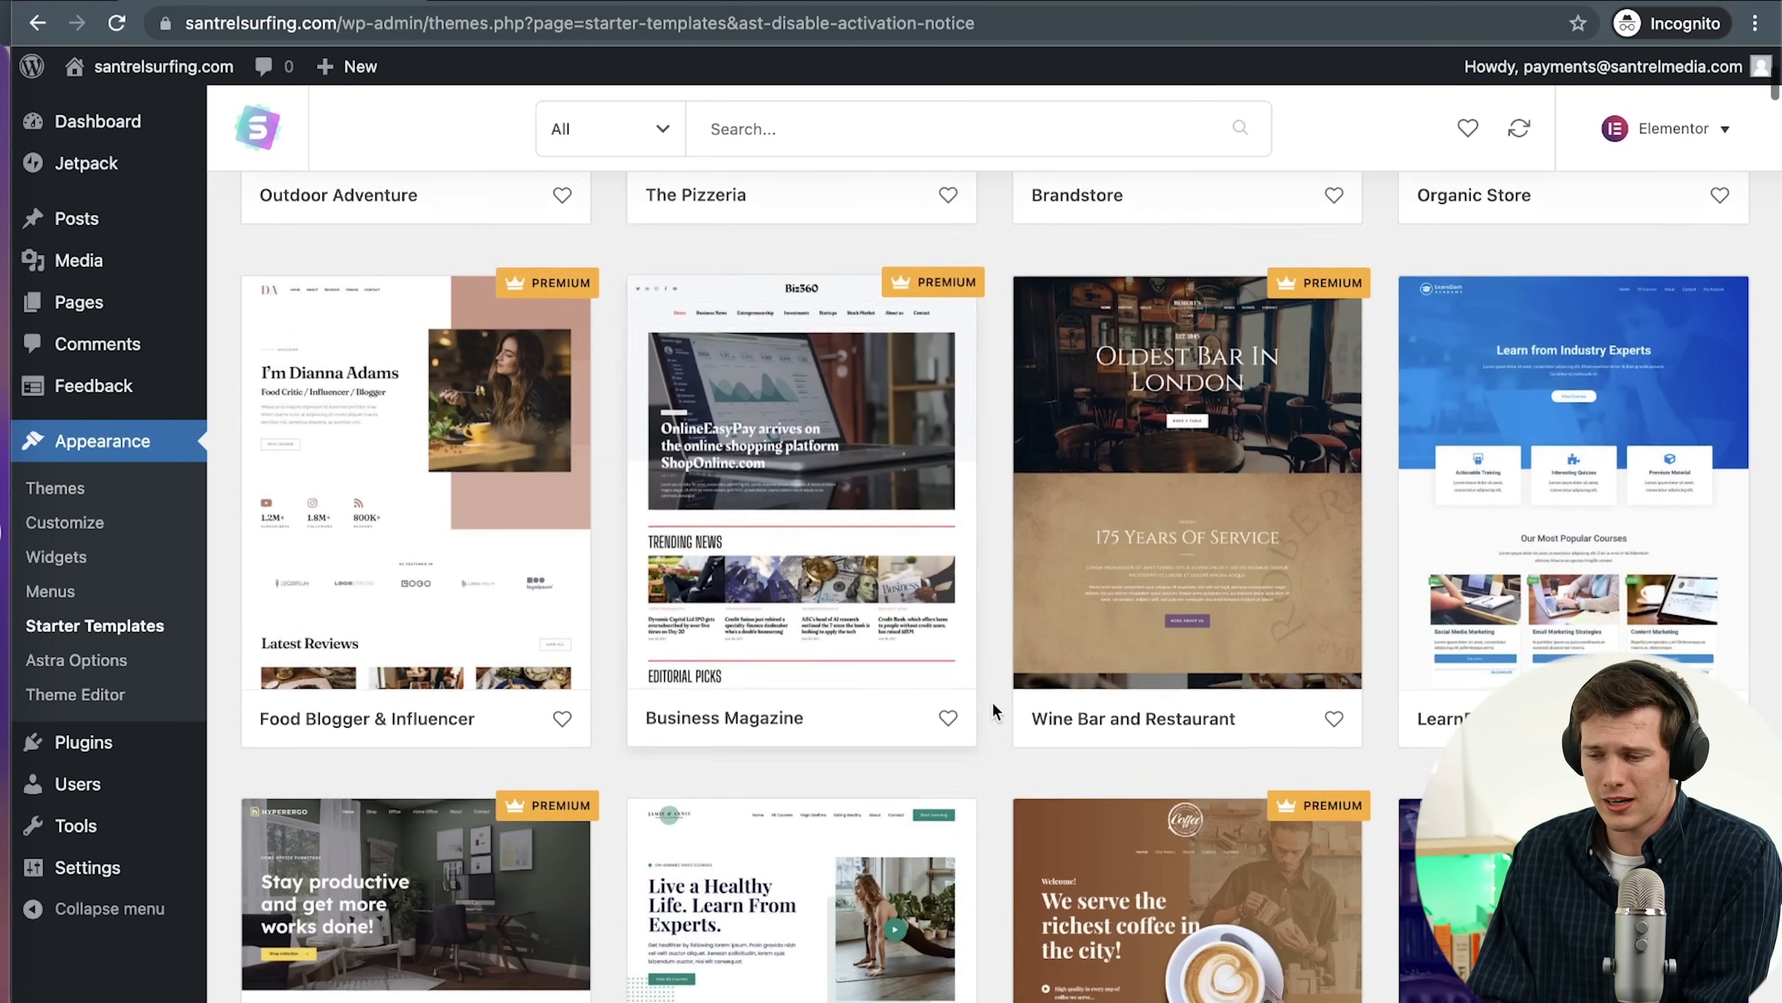
pyautogui.scroll(6, 991, 701)
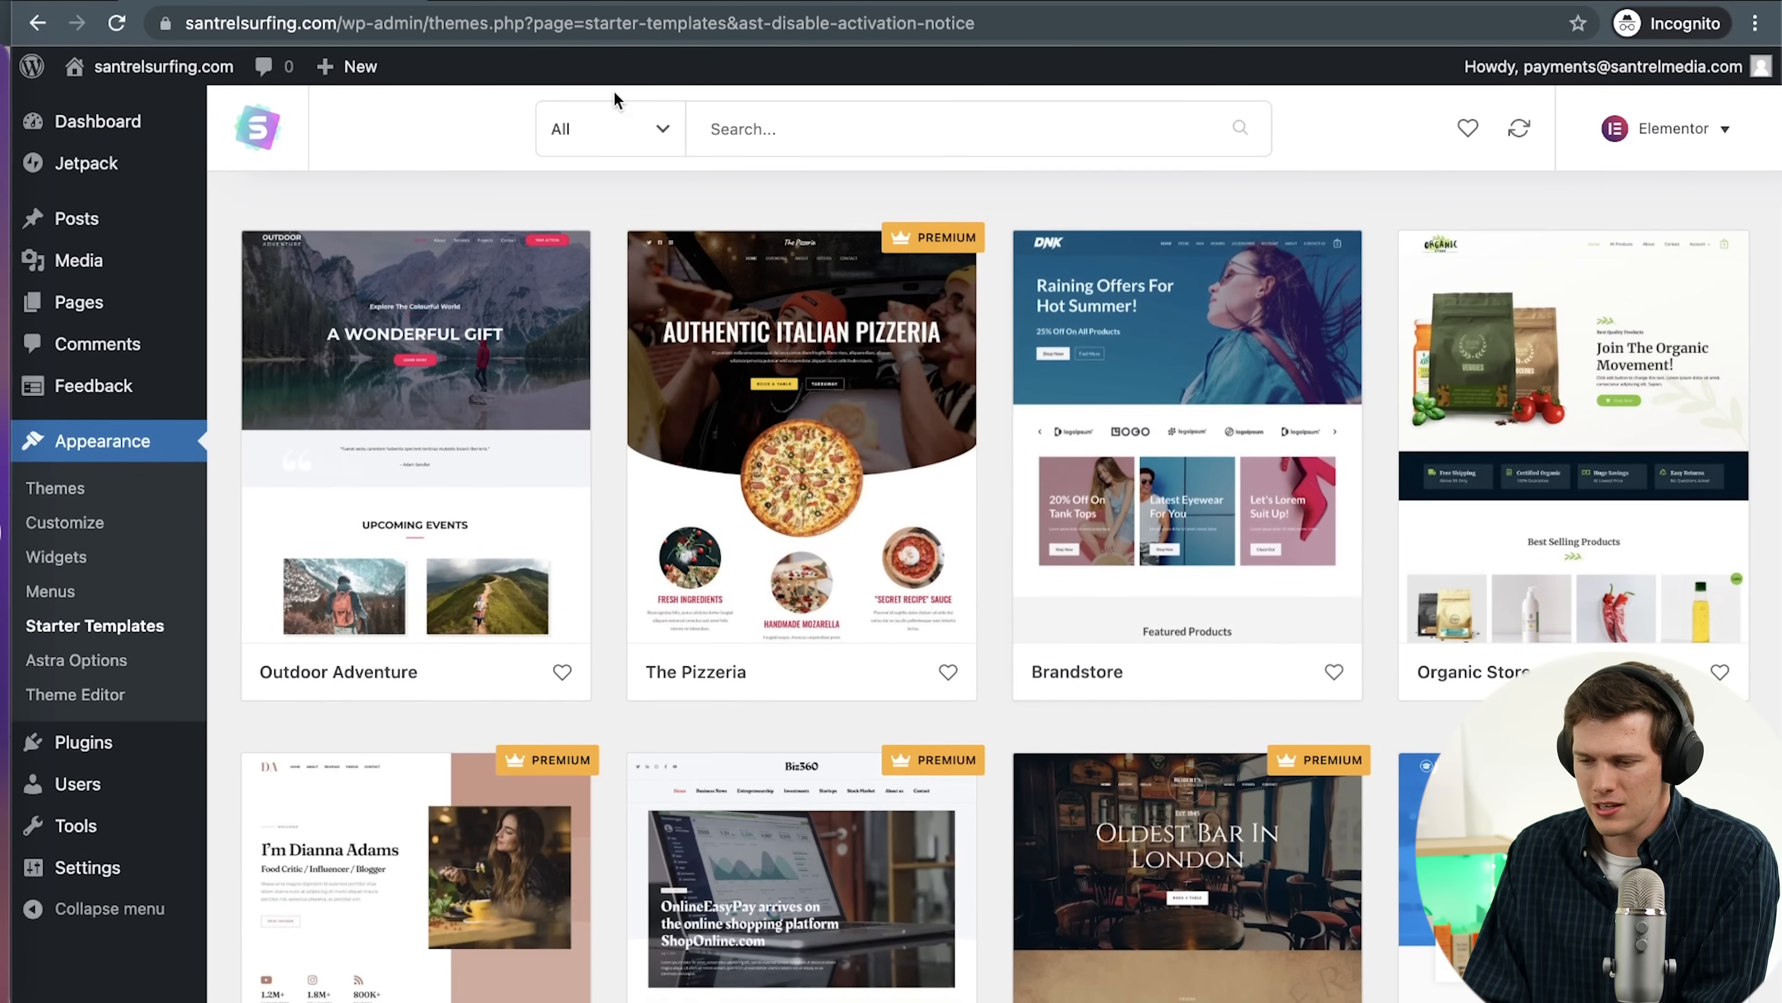
# Filter the starter template gallery to free templates and browse the available designs
pyautogui.click(605, 139)
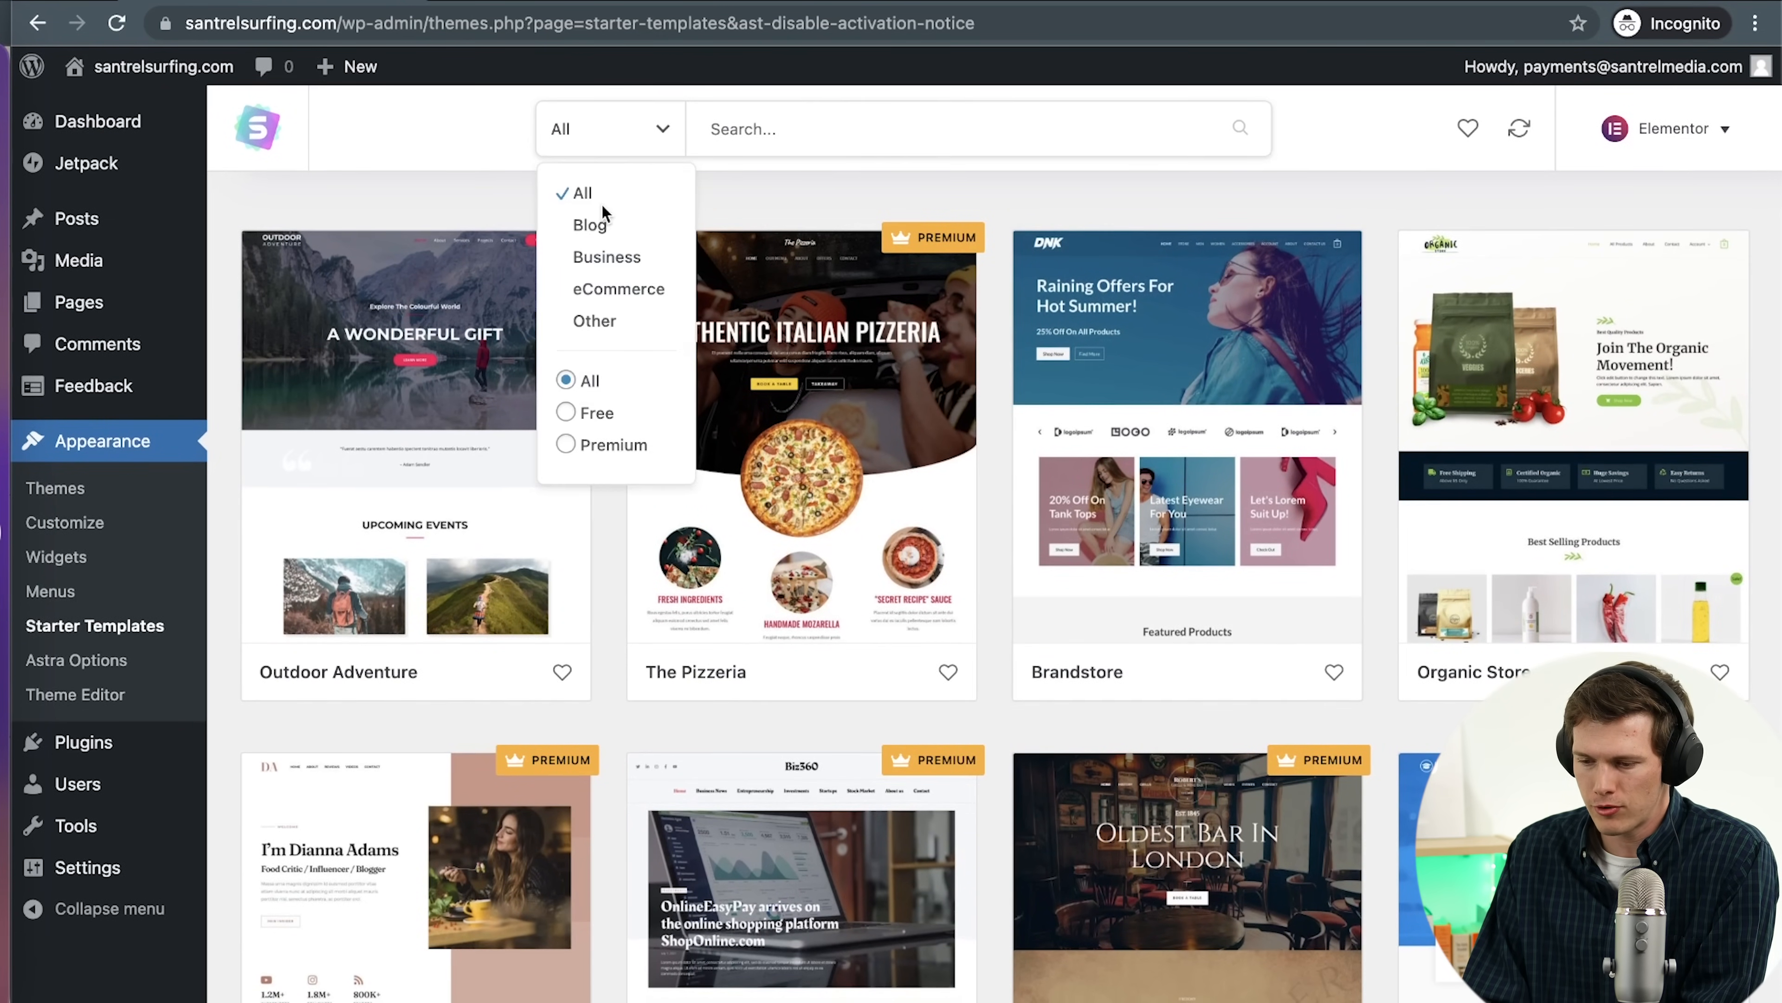
pyautogui.click(588, 414)
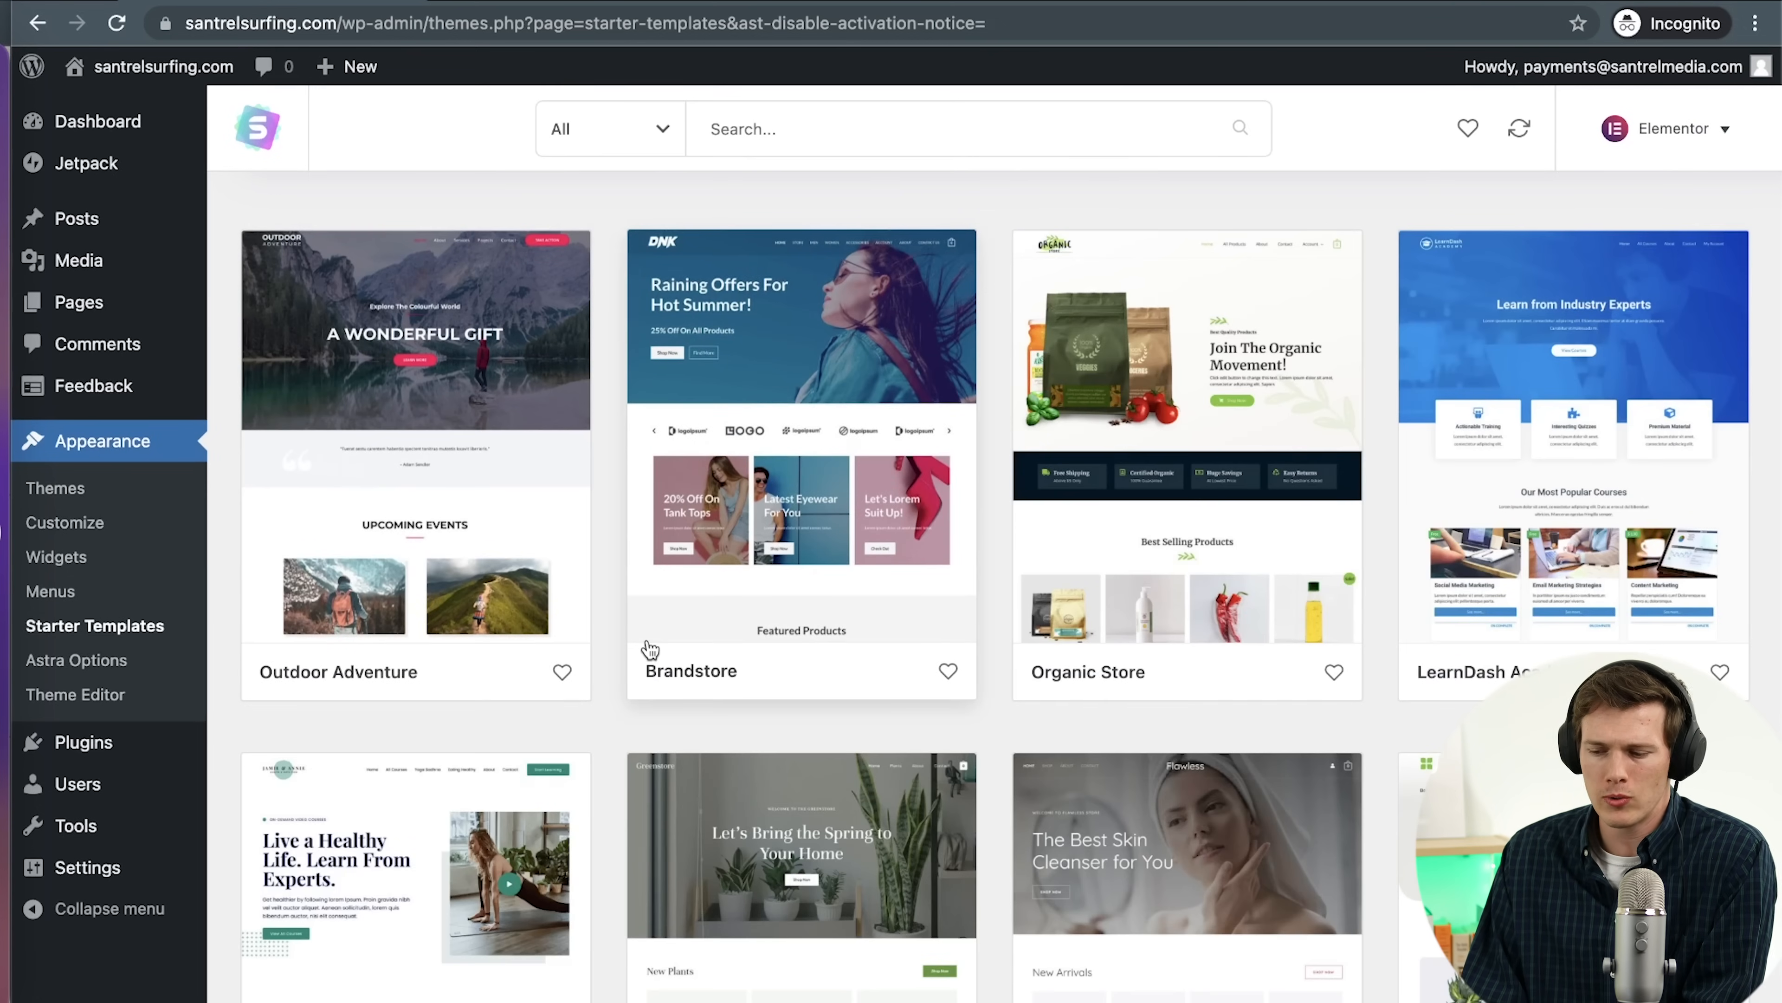
pyautogui.scroll(-3, 650, 649)
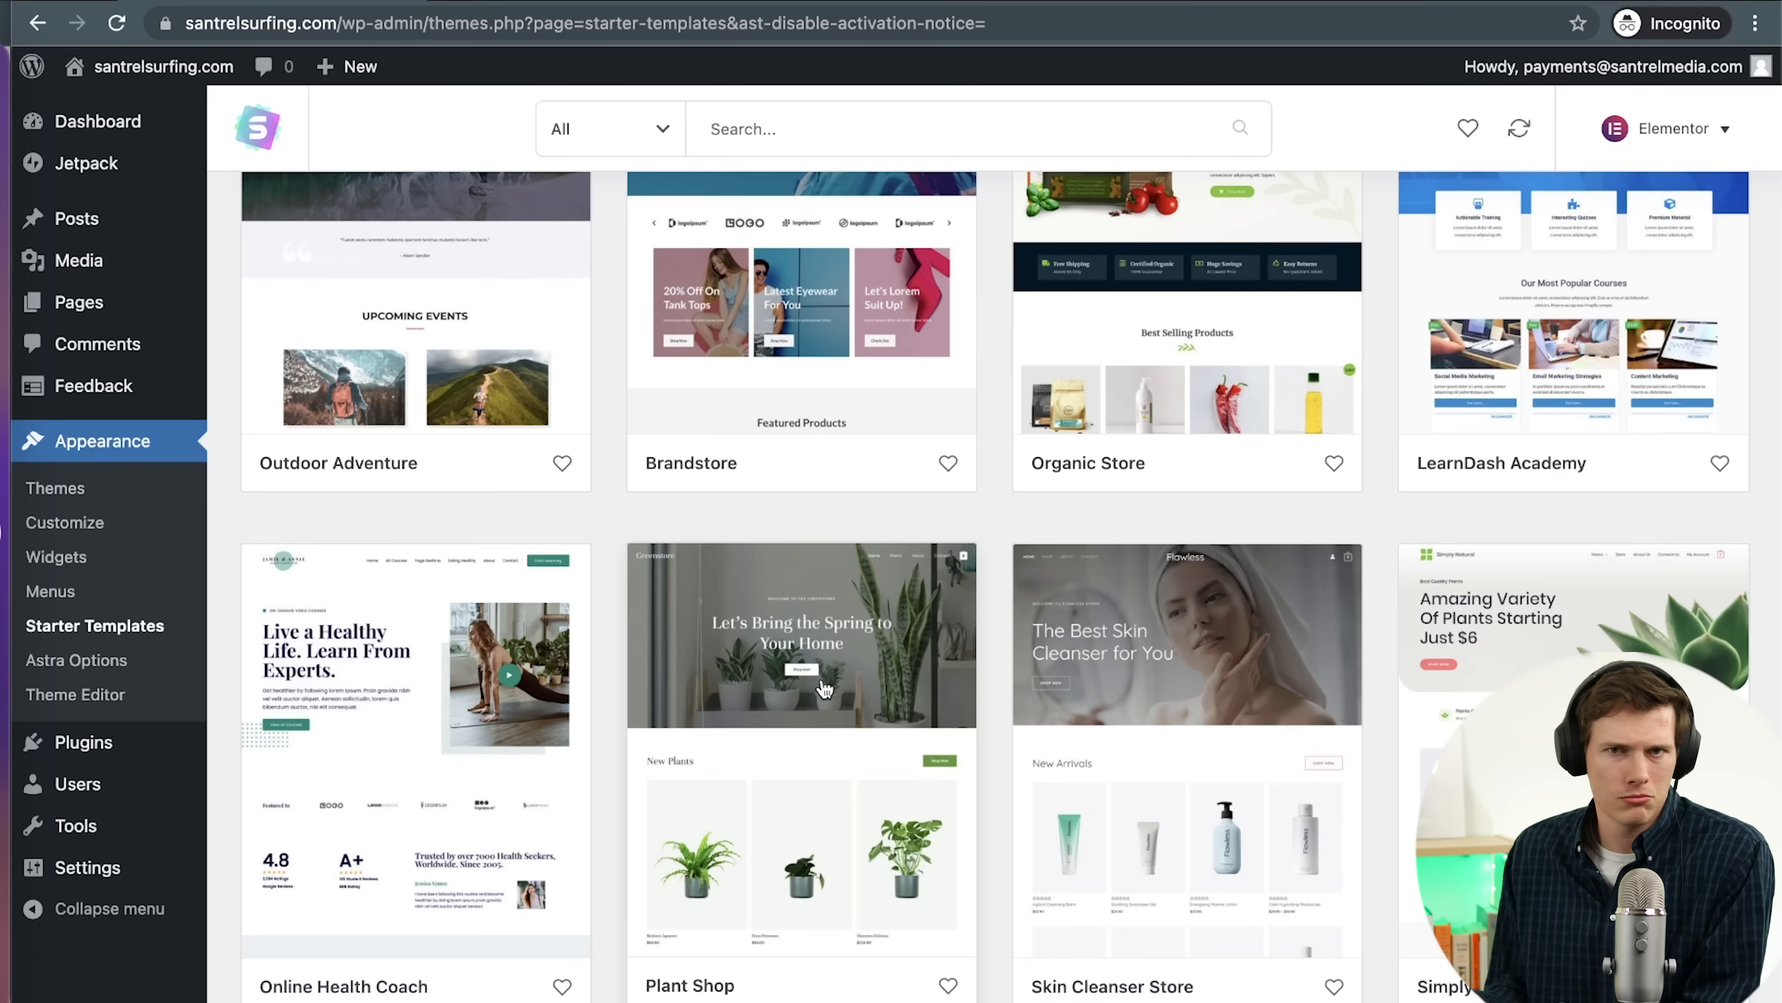
pyautogui.scroll(3, 821, 687)
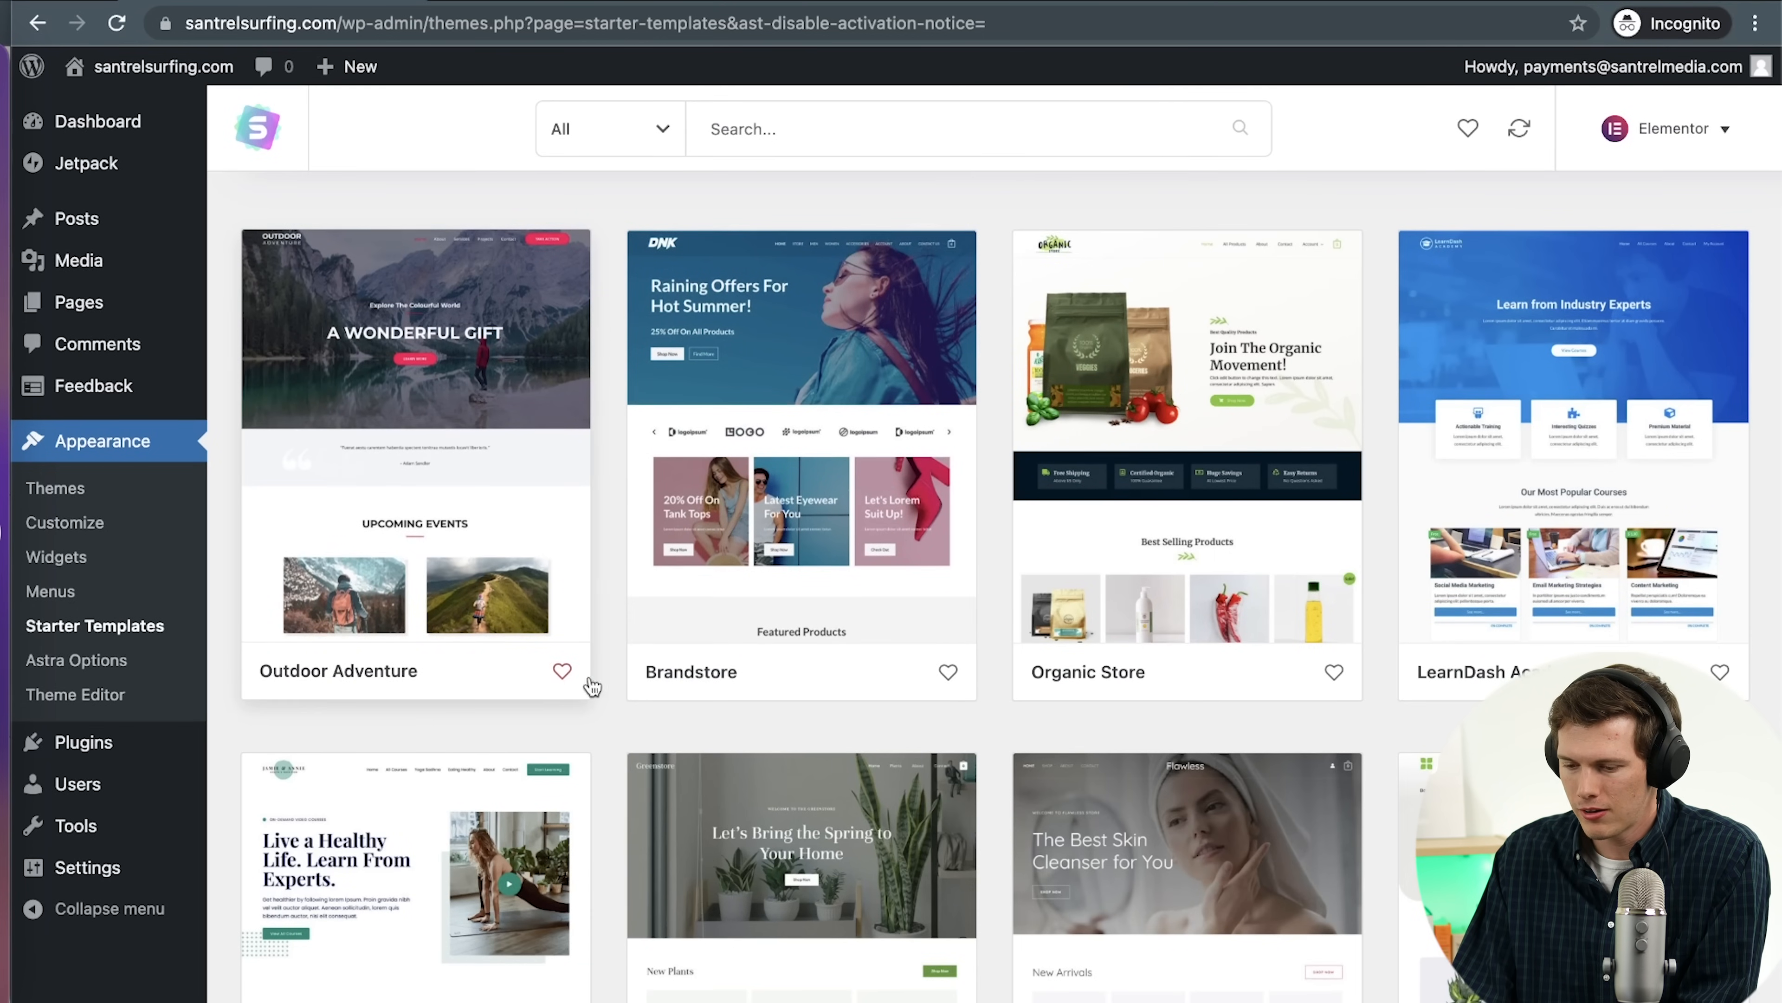
pyautogui.scroll(-6, 590, 685)
pyautogui.scroll(-10, 807, 757)
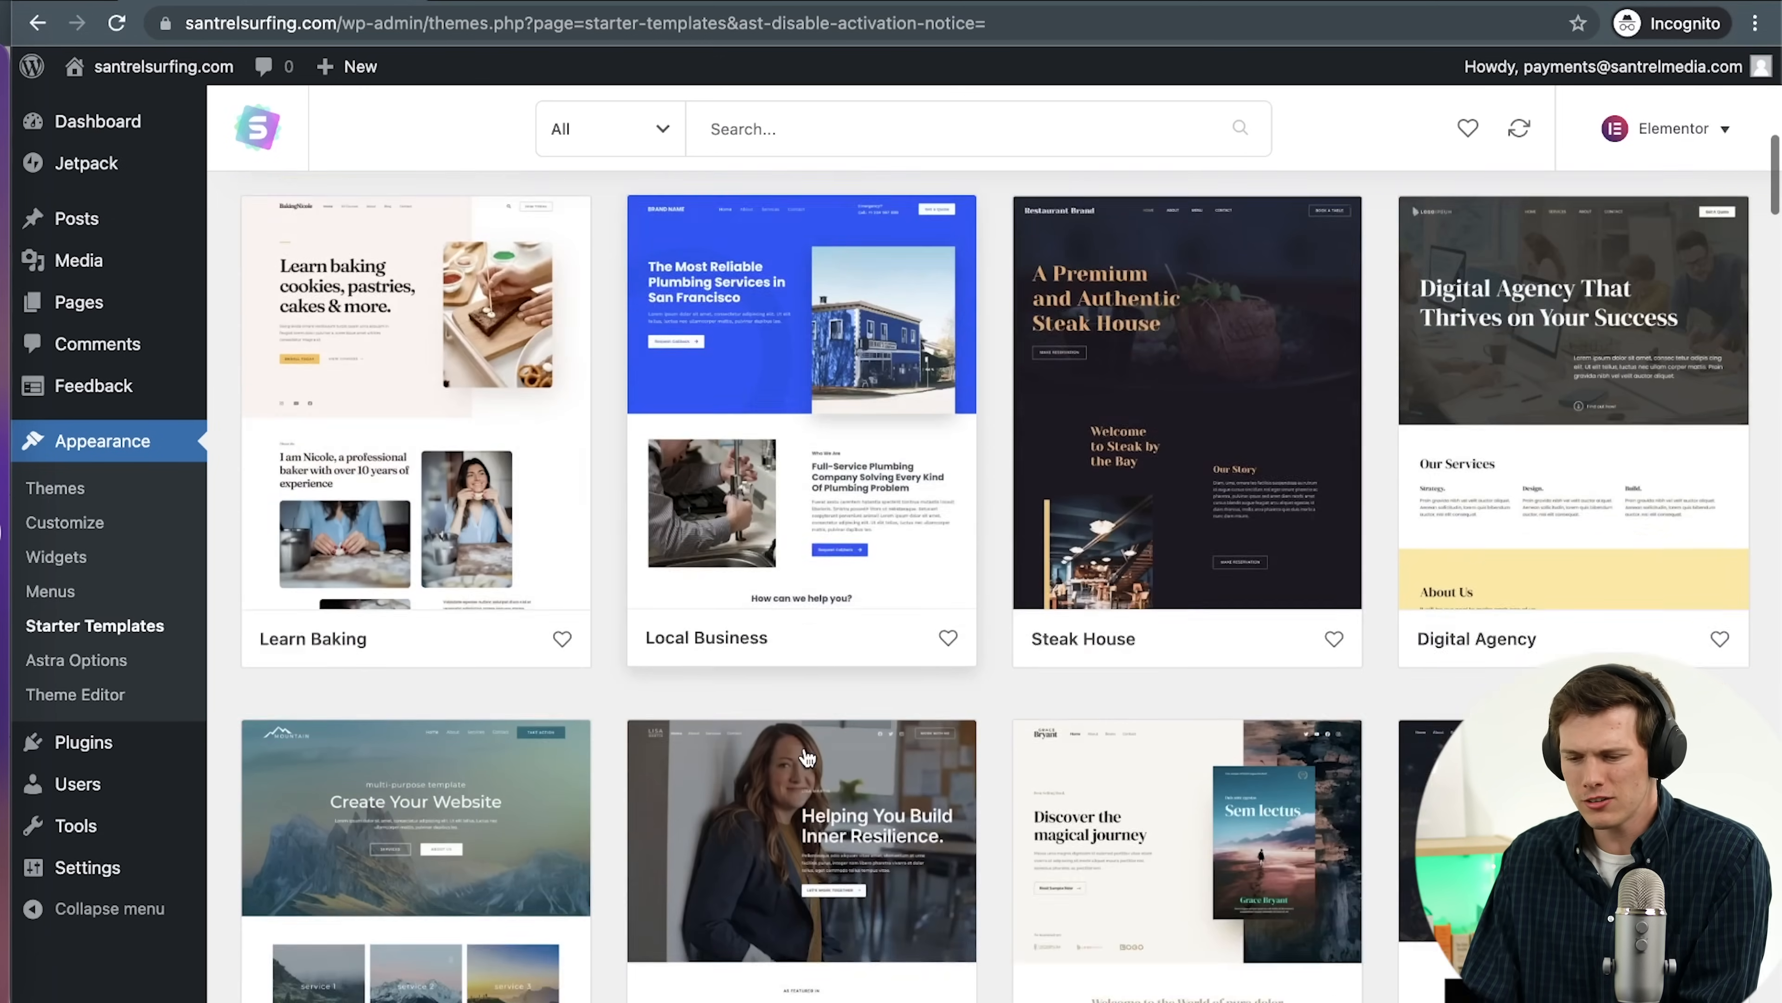
pyautogui.scroll(-14, 808, 757)
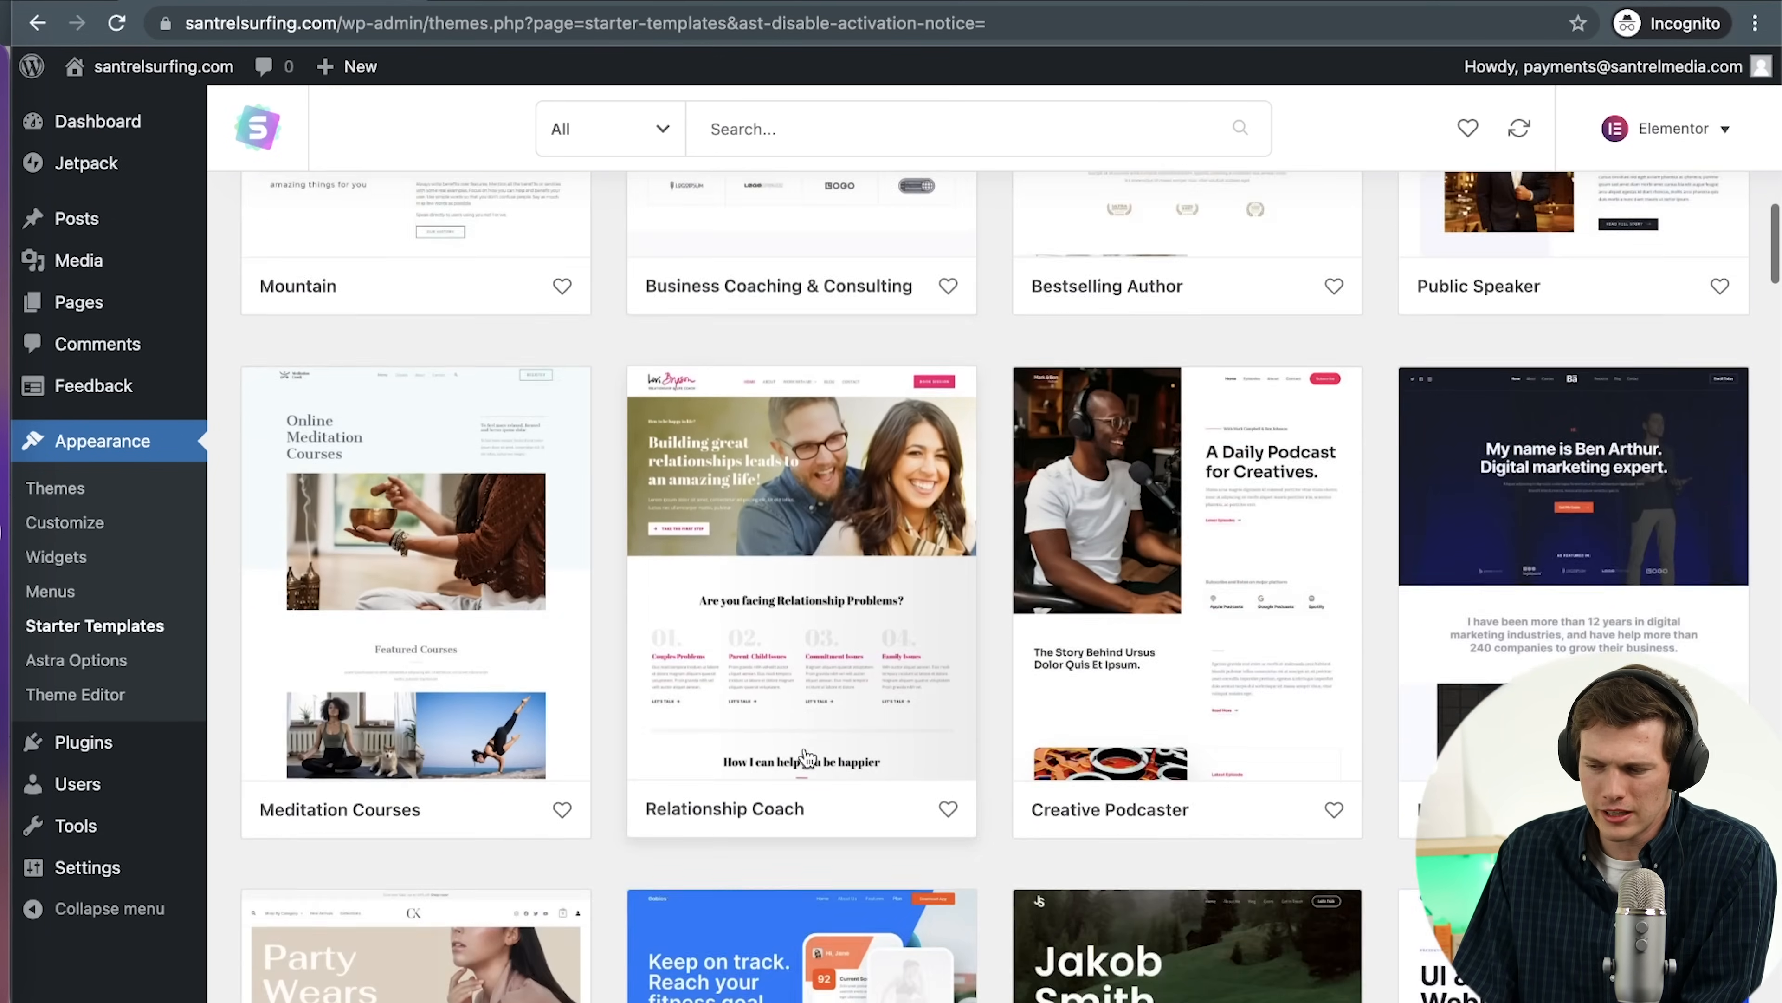
pyautogui.scroll(-11, 807, 757)
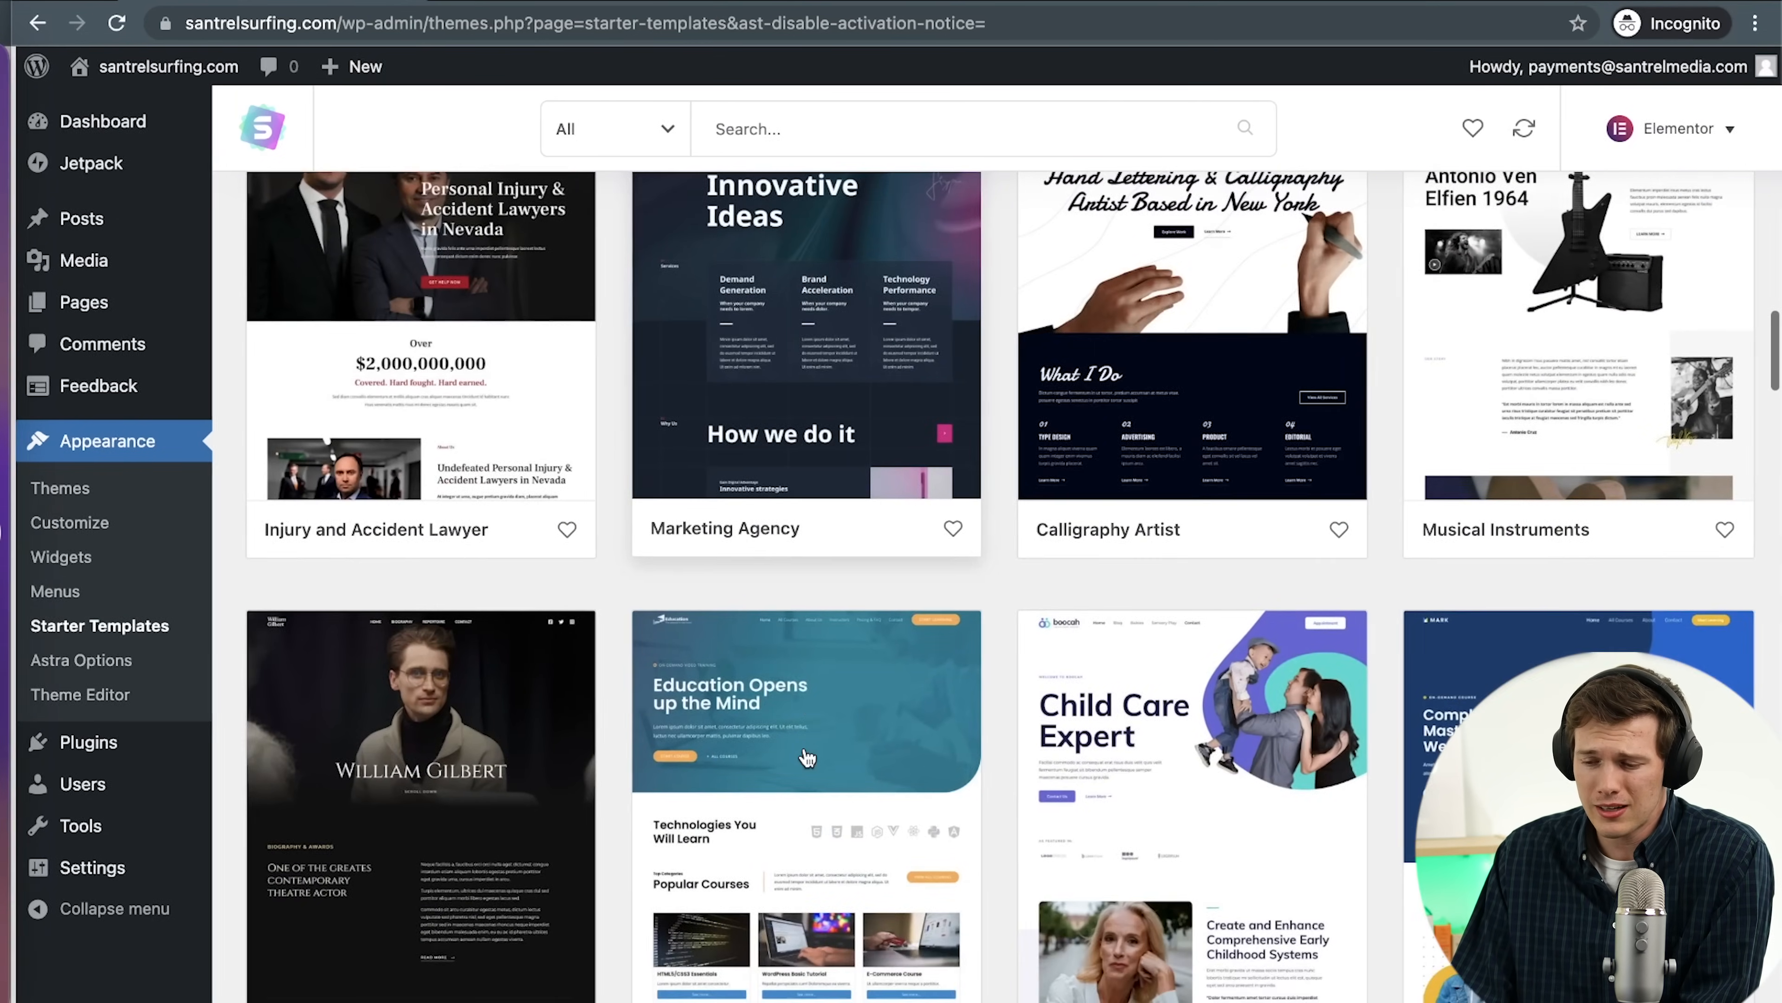
pyautogui.scroll(-5, 807, 757)
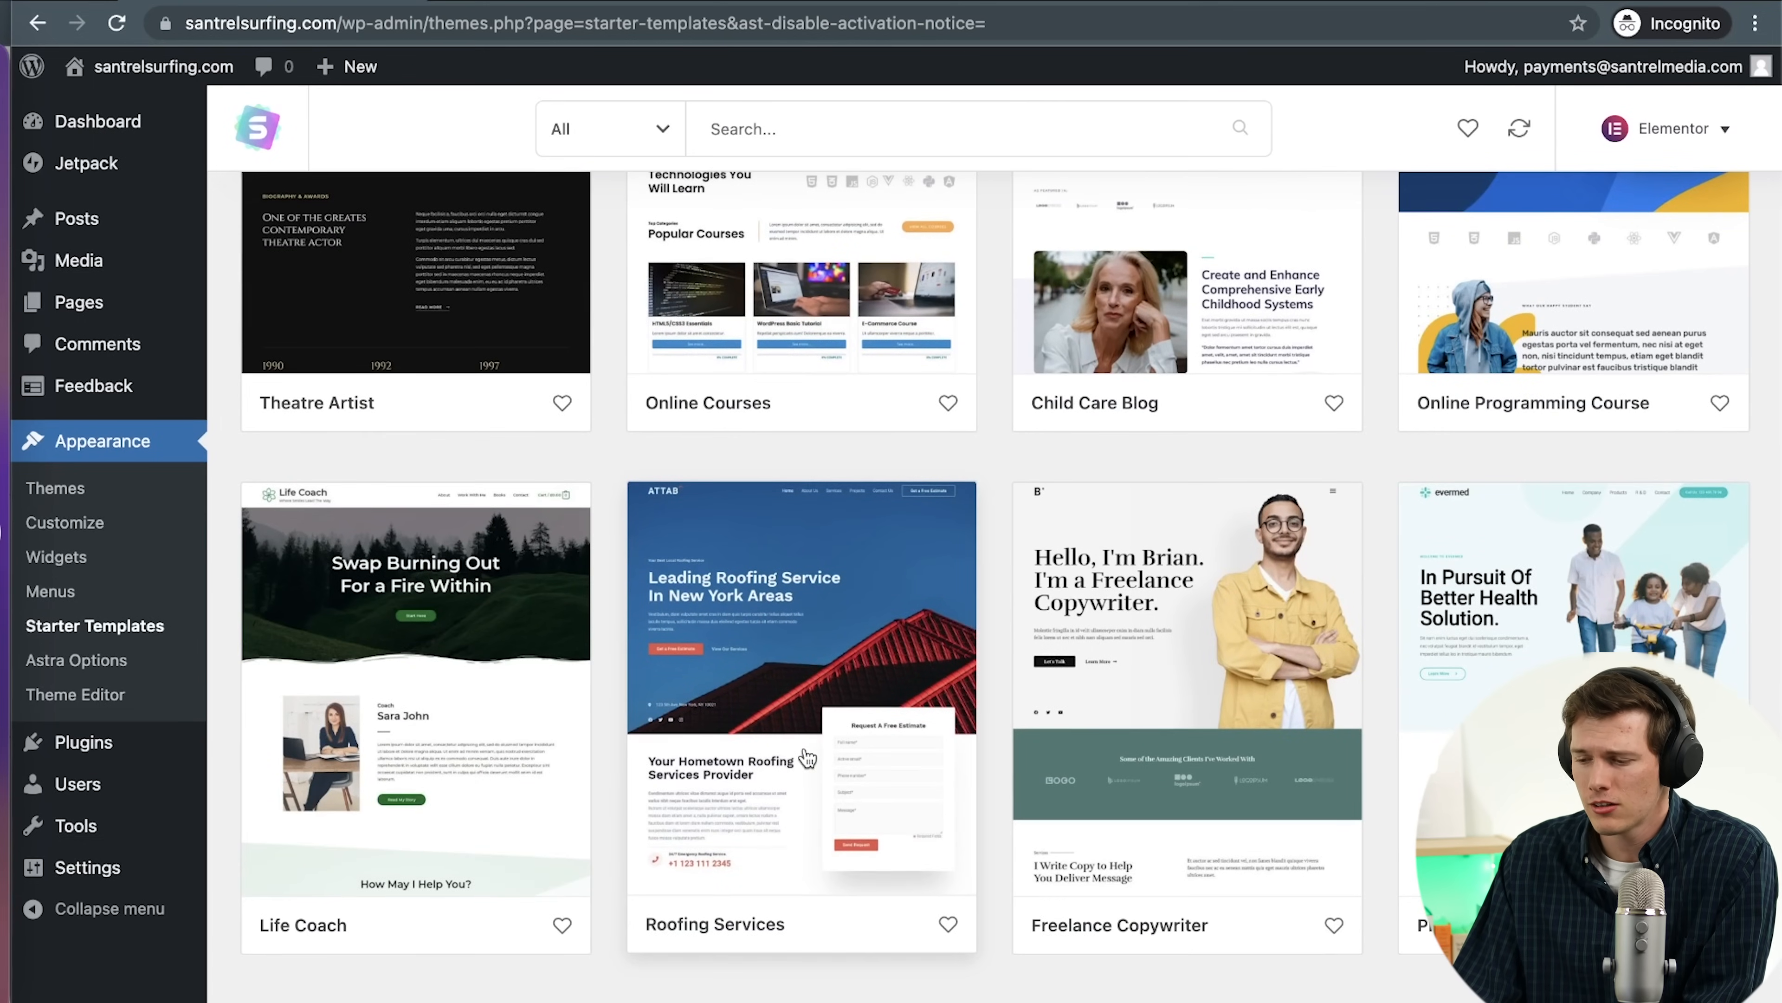
pyautogui.scroll(20, 807, 757)
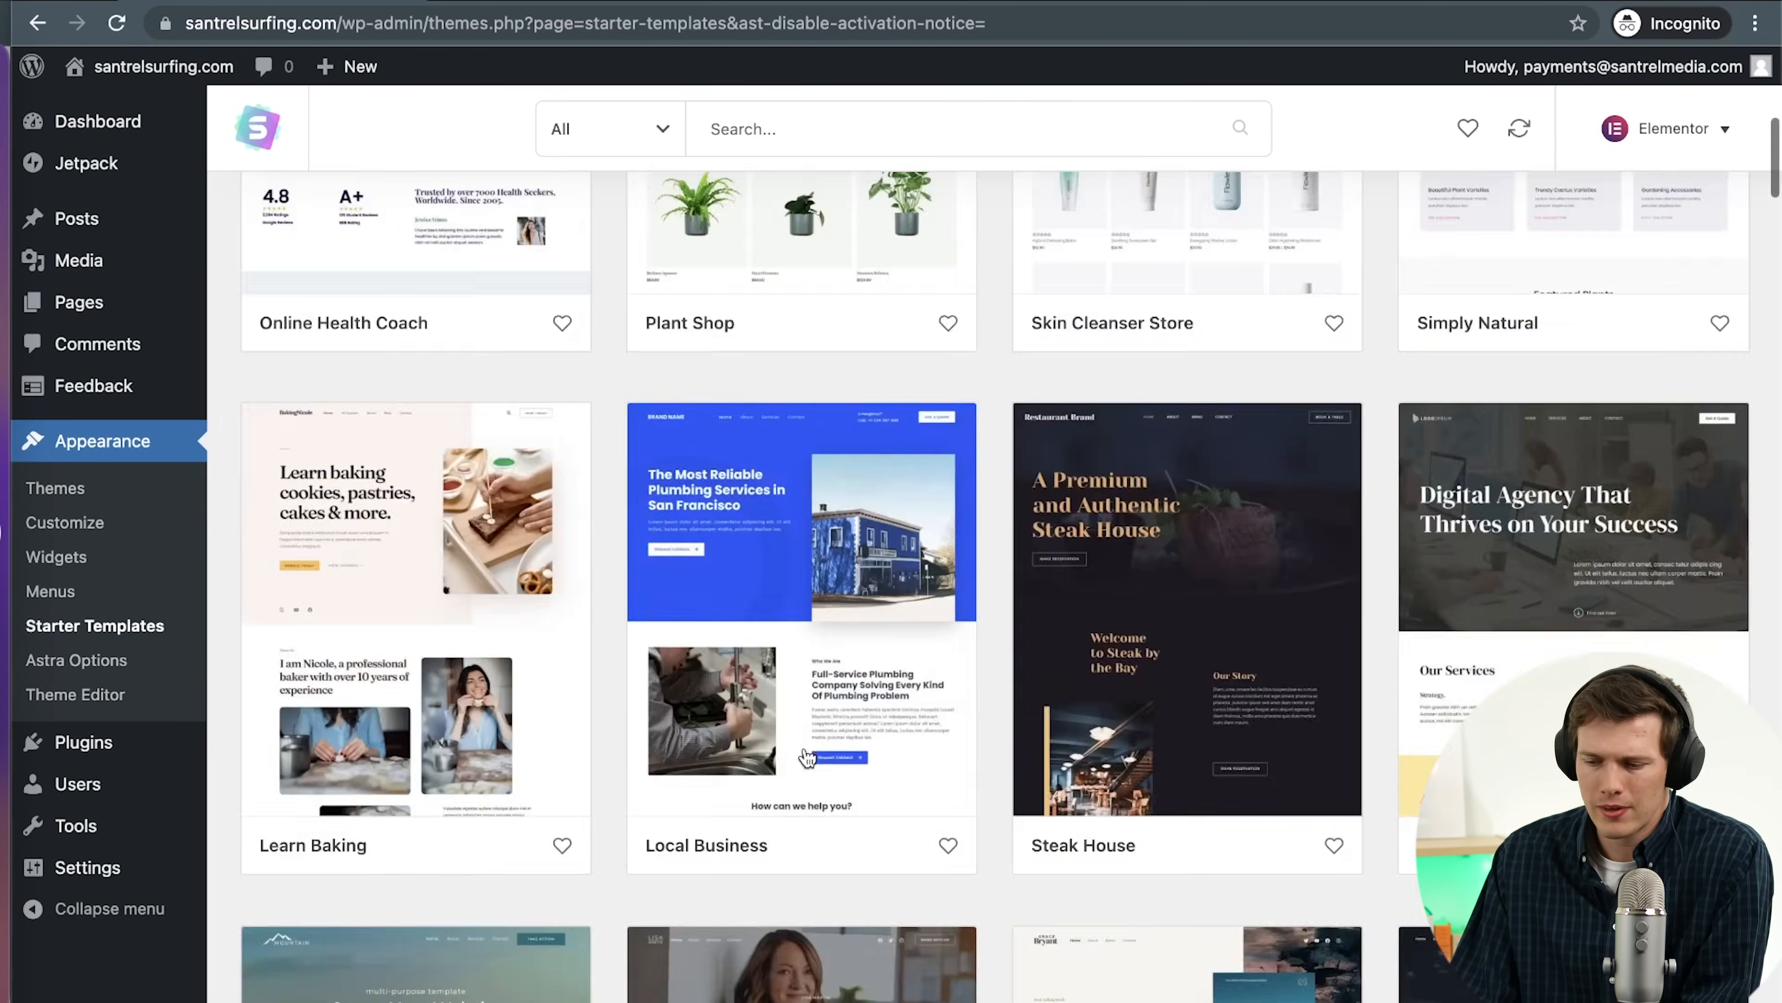
# Open the Outdoor Adventure template and look over its home page preview
pyautogui.click(460, 392)
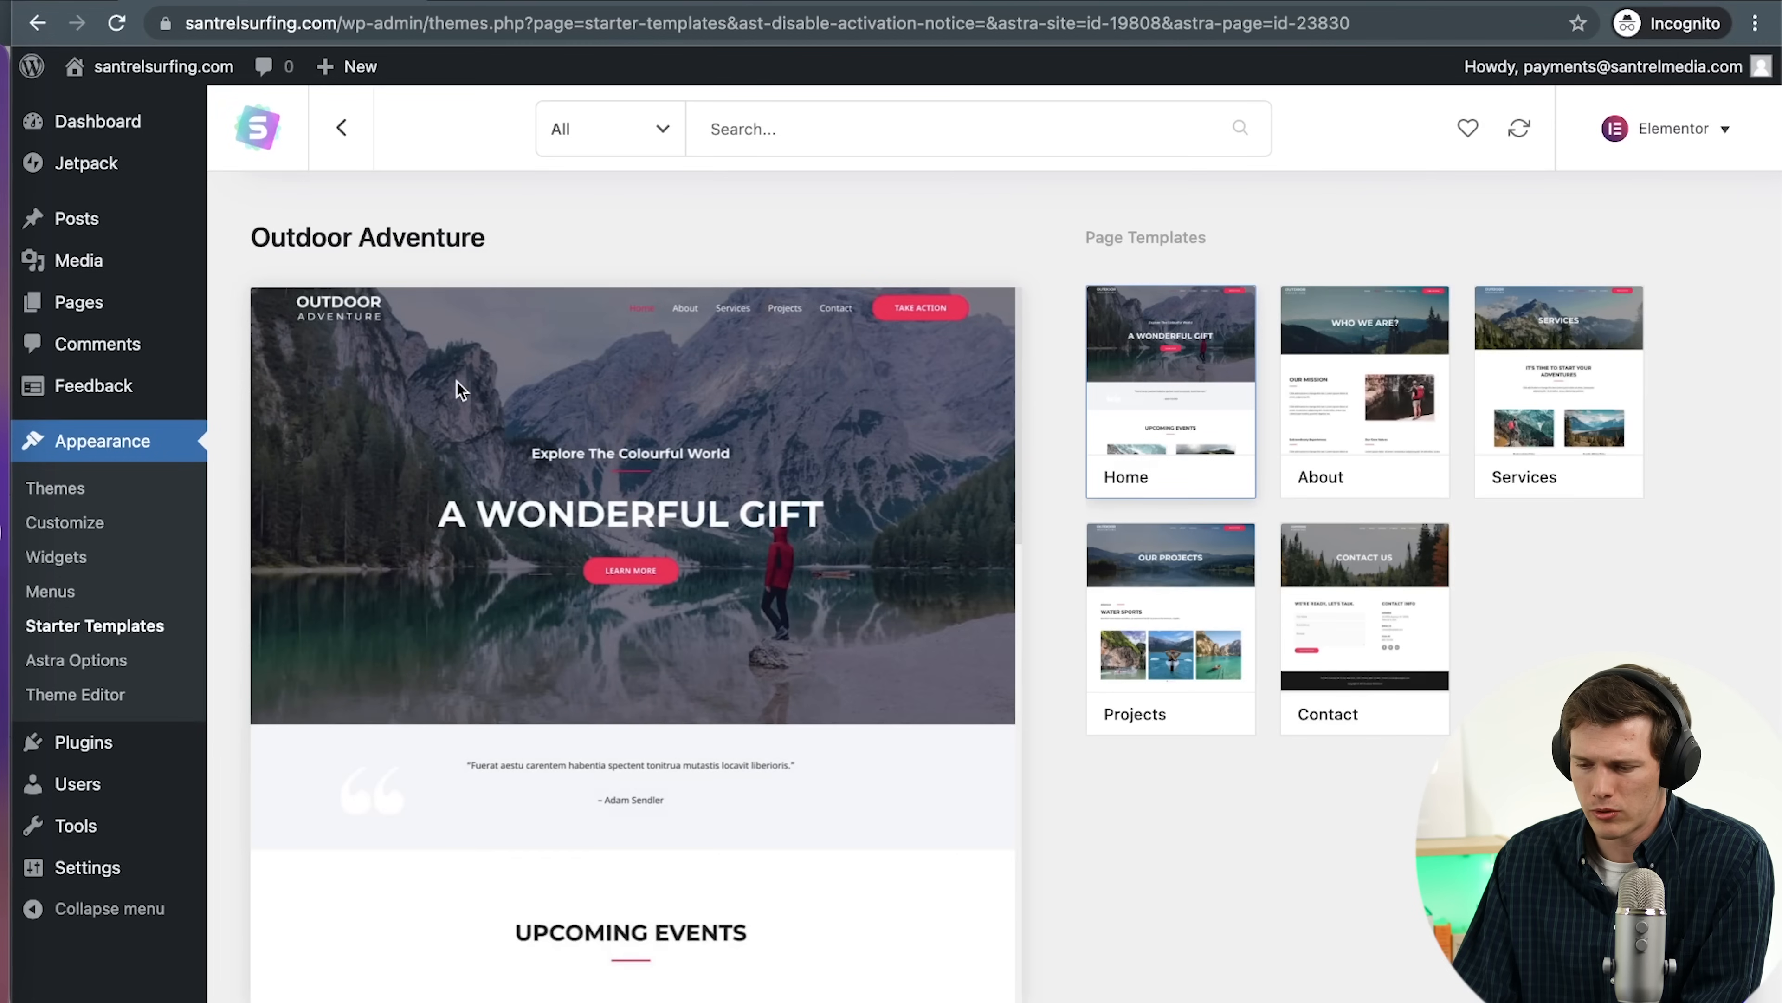
pyautogui.scroll(-10, 678, 661)
pyautogui.scroll(-8, 678, 660)
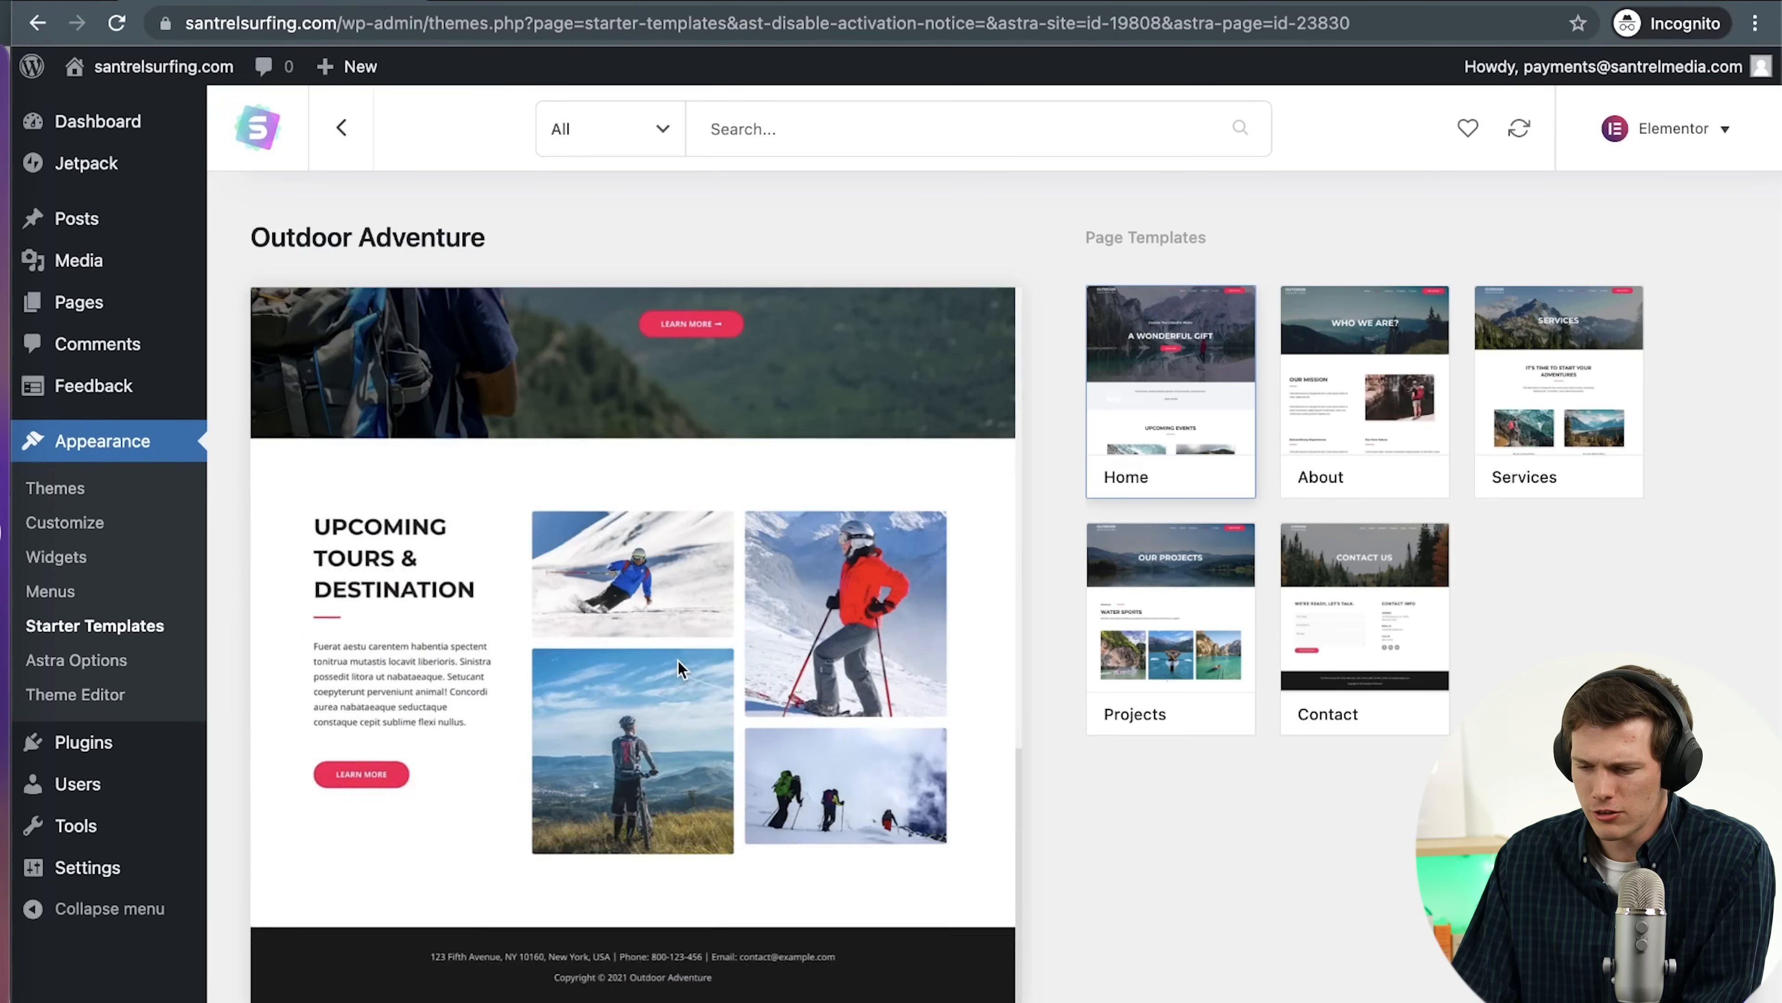
pyautogui.scroll(18, 678, 660)
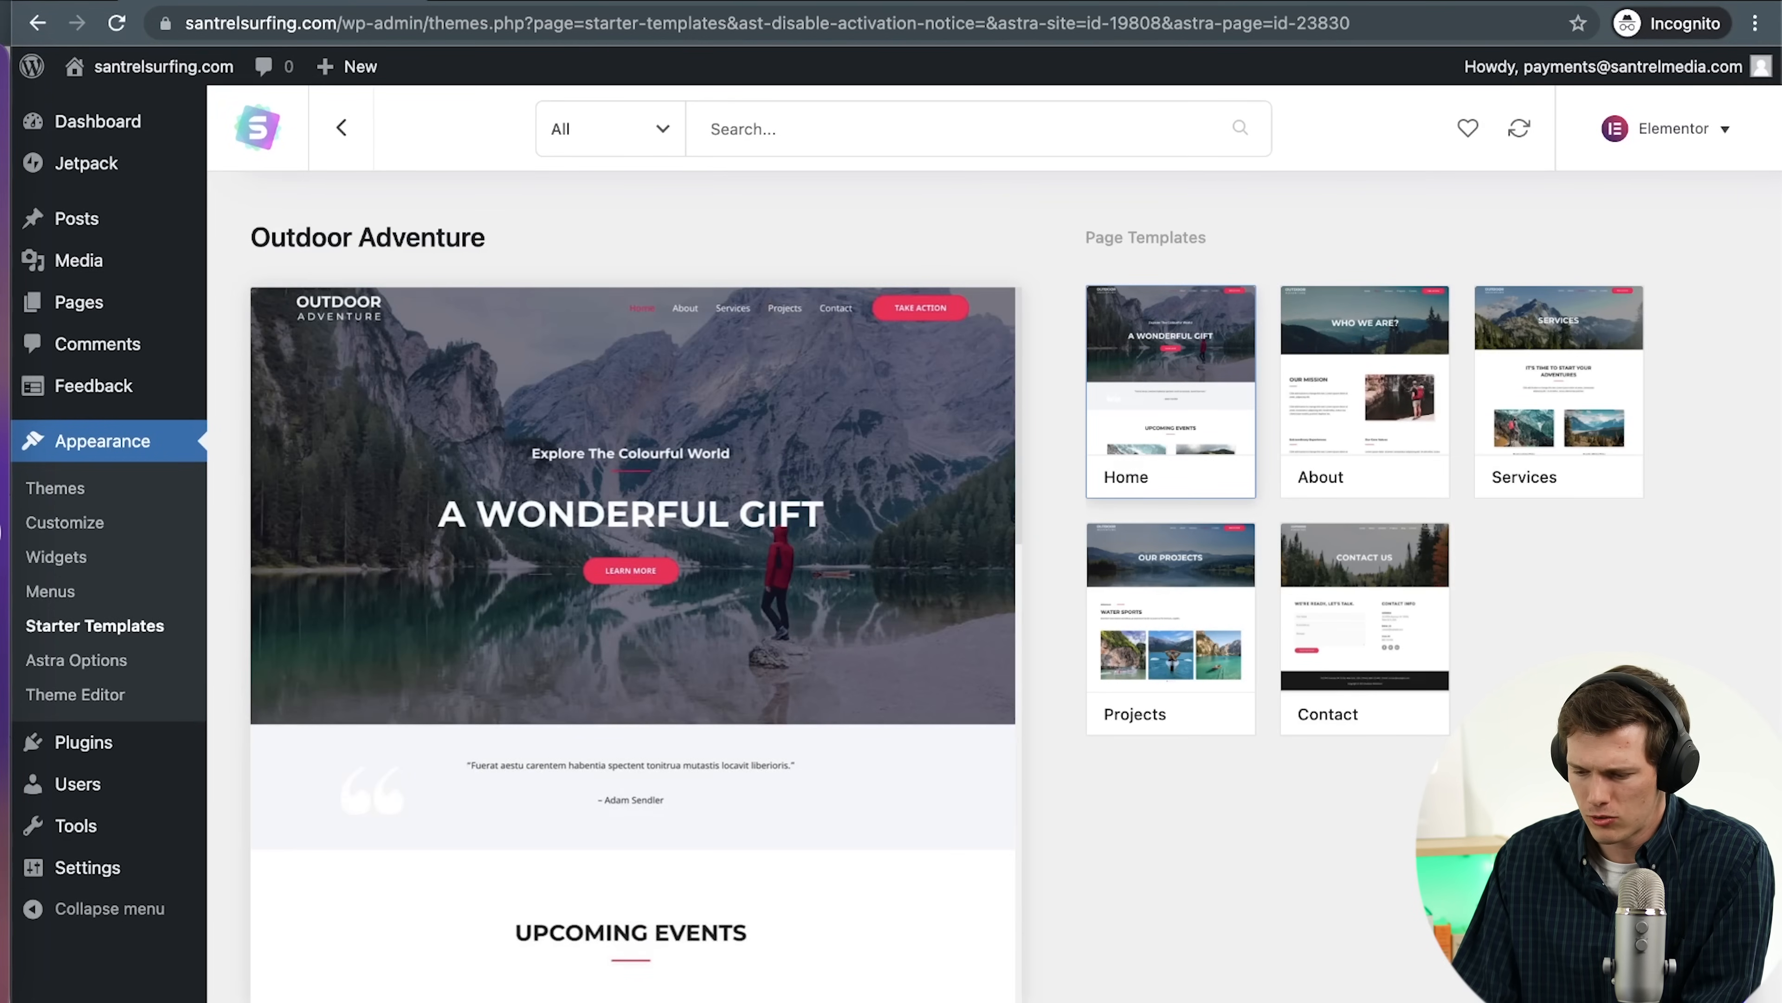
# Look over the Outdoor Adventure template's full-size live demo on websitedemos.net
pyautogui.scroll(-5, 783, 569)
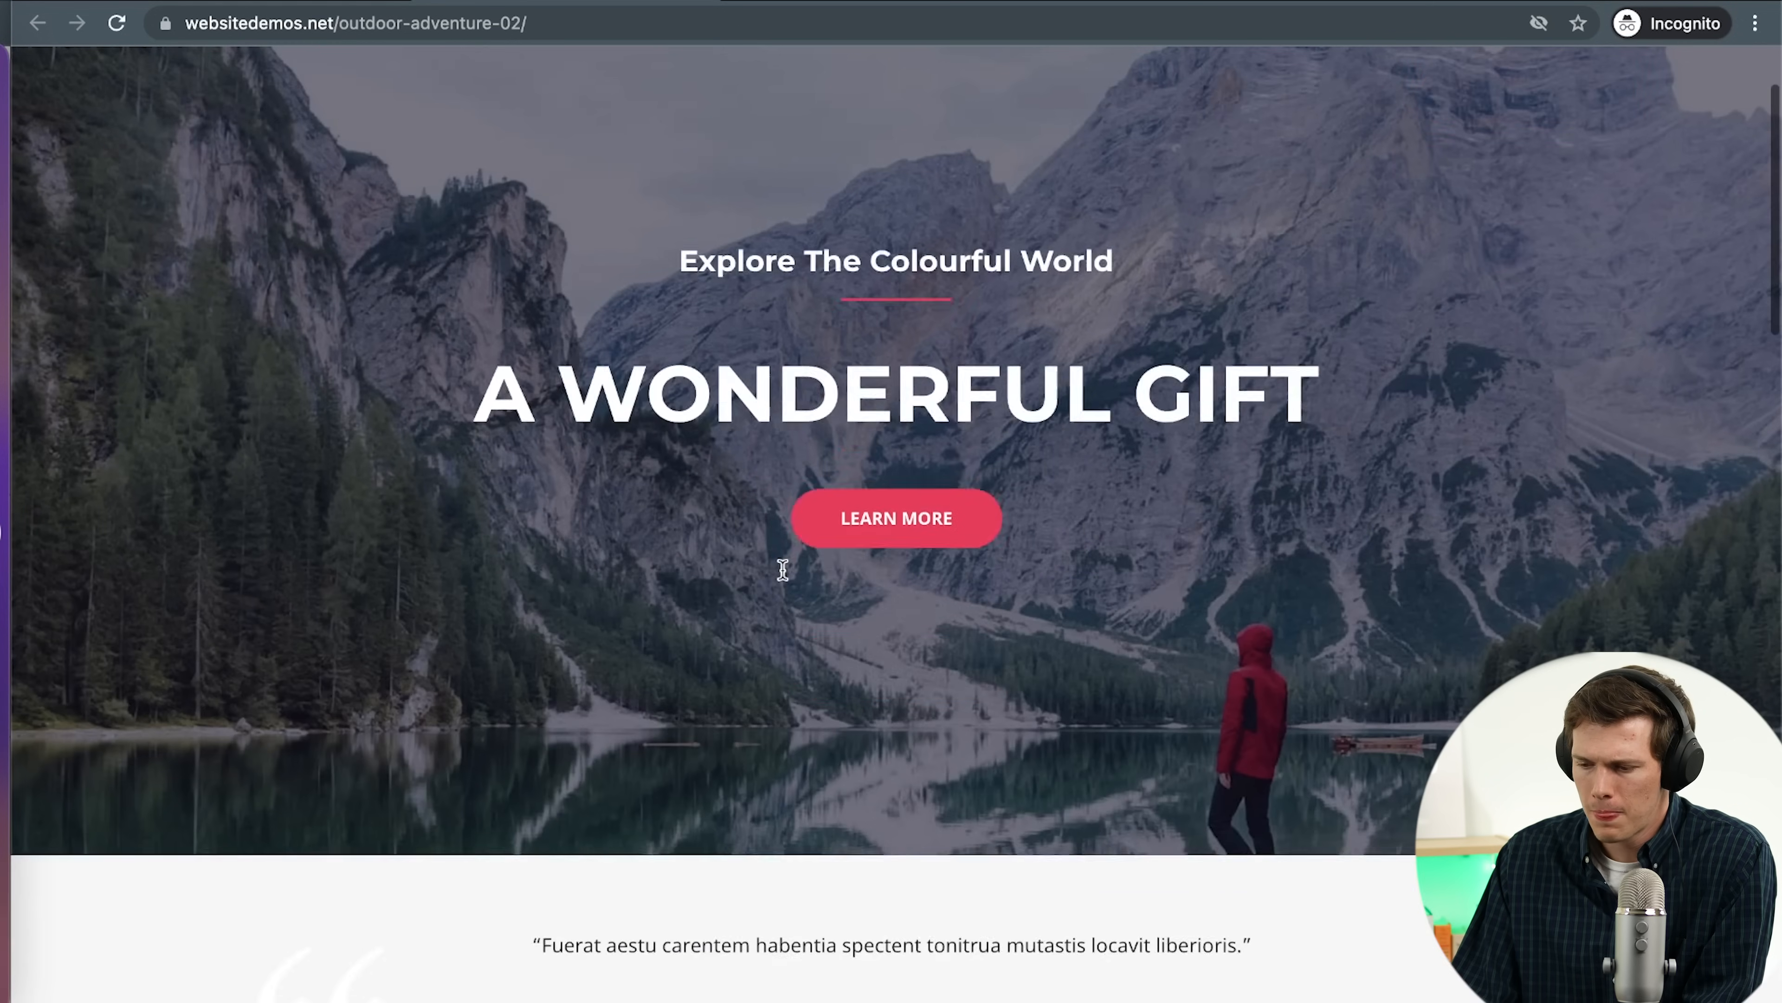
pyautogui.scroll(5, 783, 570)
pyautogui.scroll(-15, 781, 567)
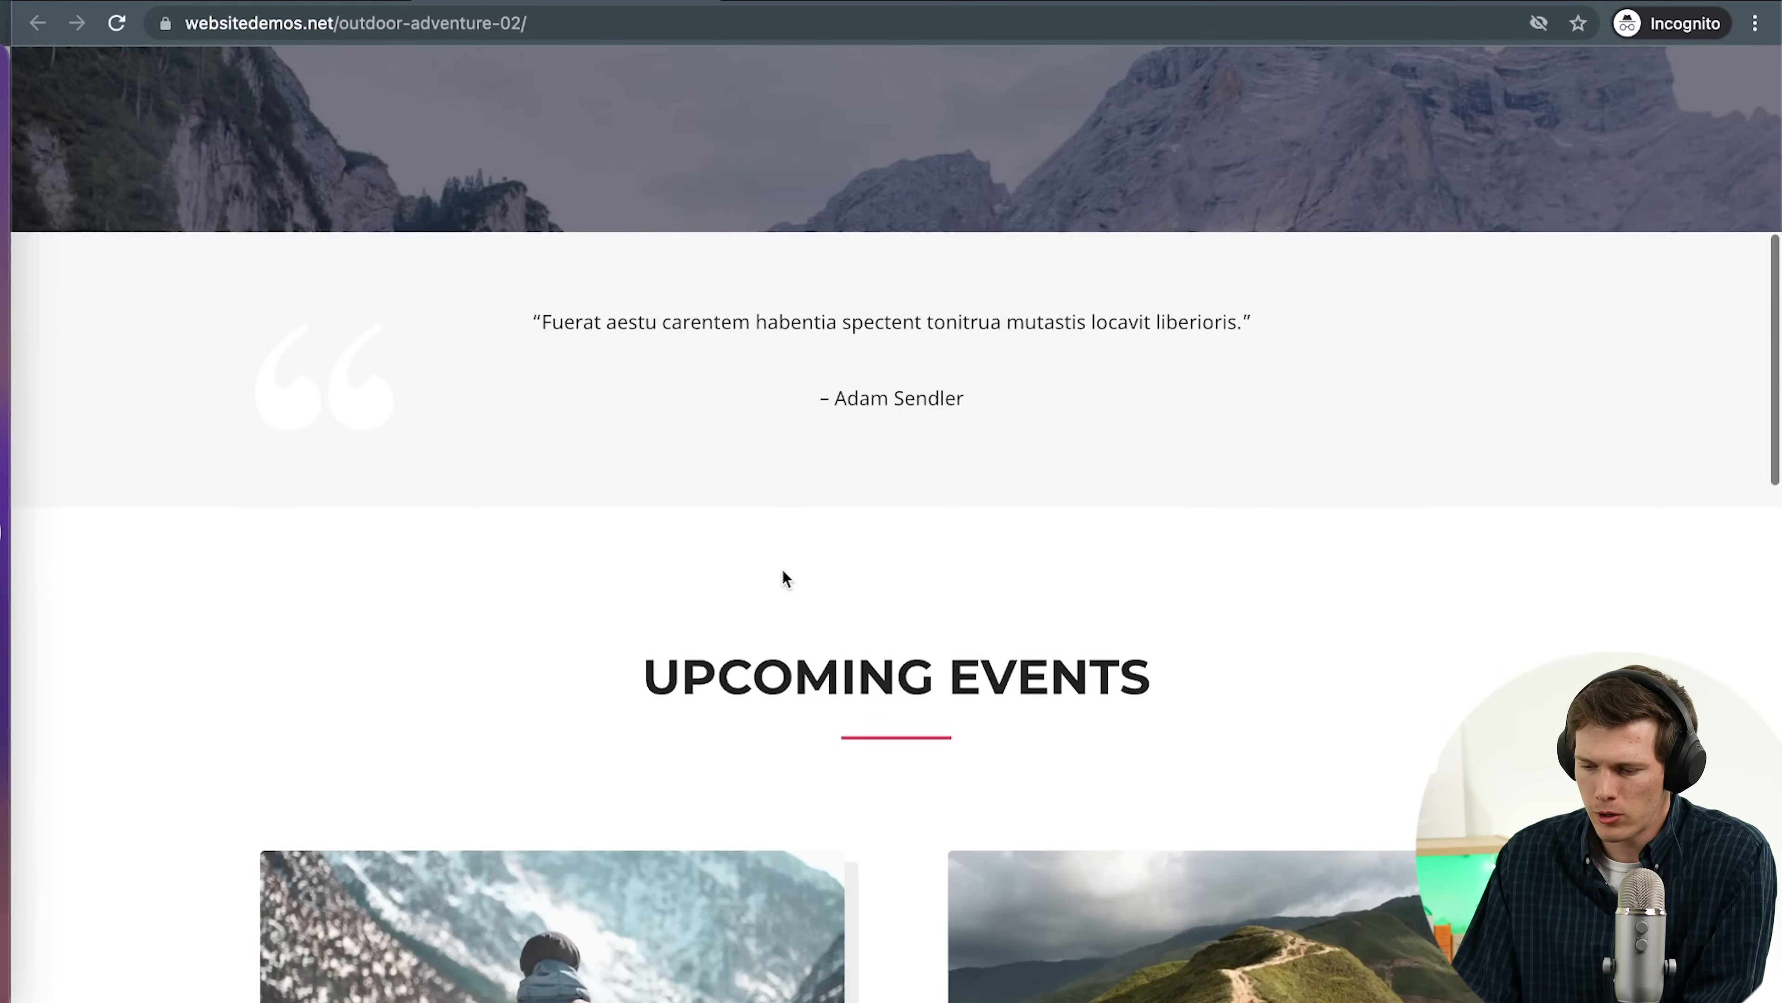
pyautogui.scroll(-15, 784, 576)
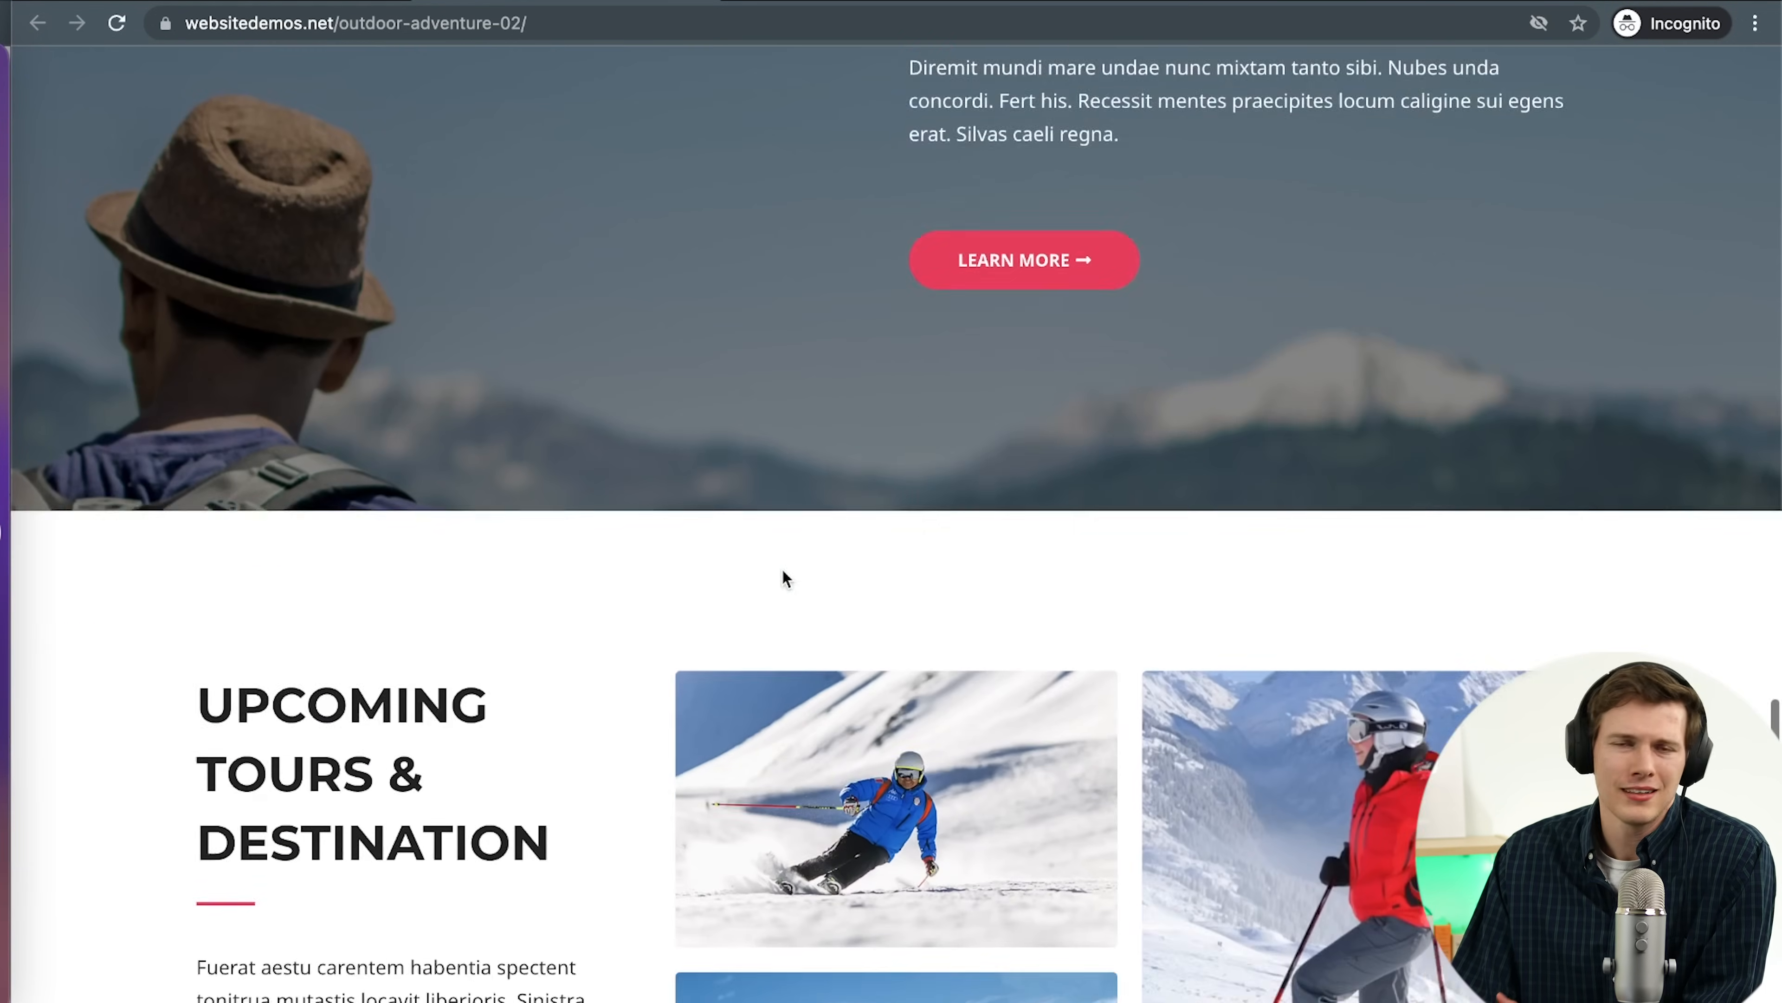
pyautogui.scroll(20, 614, 502)
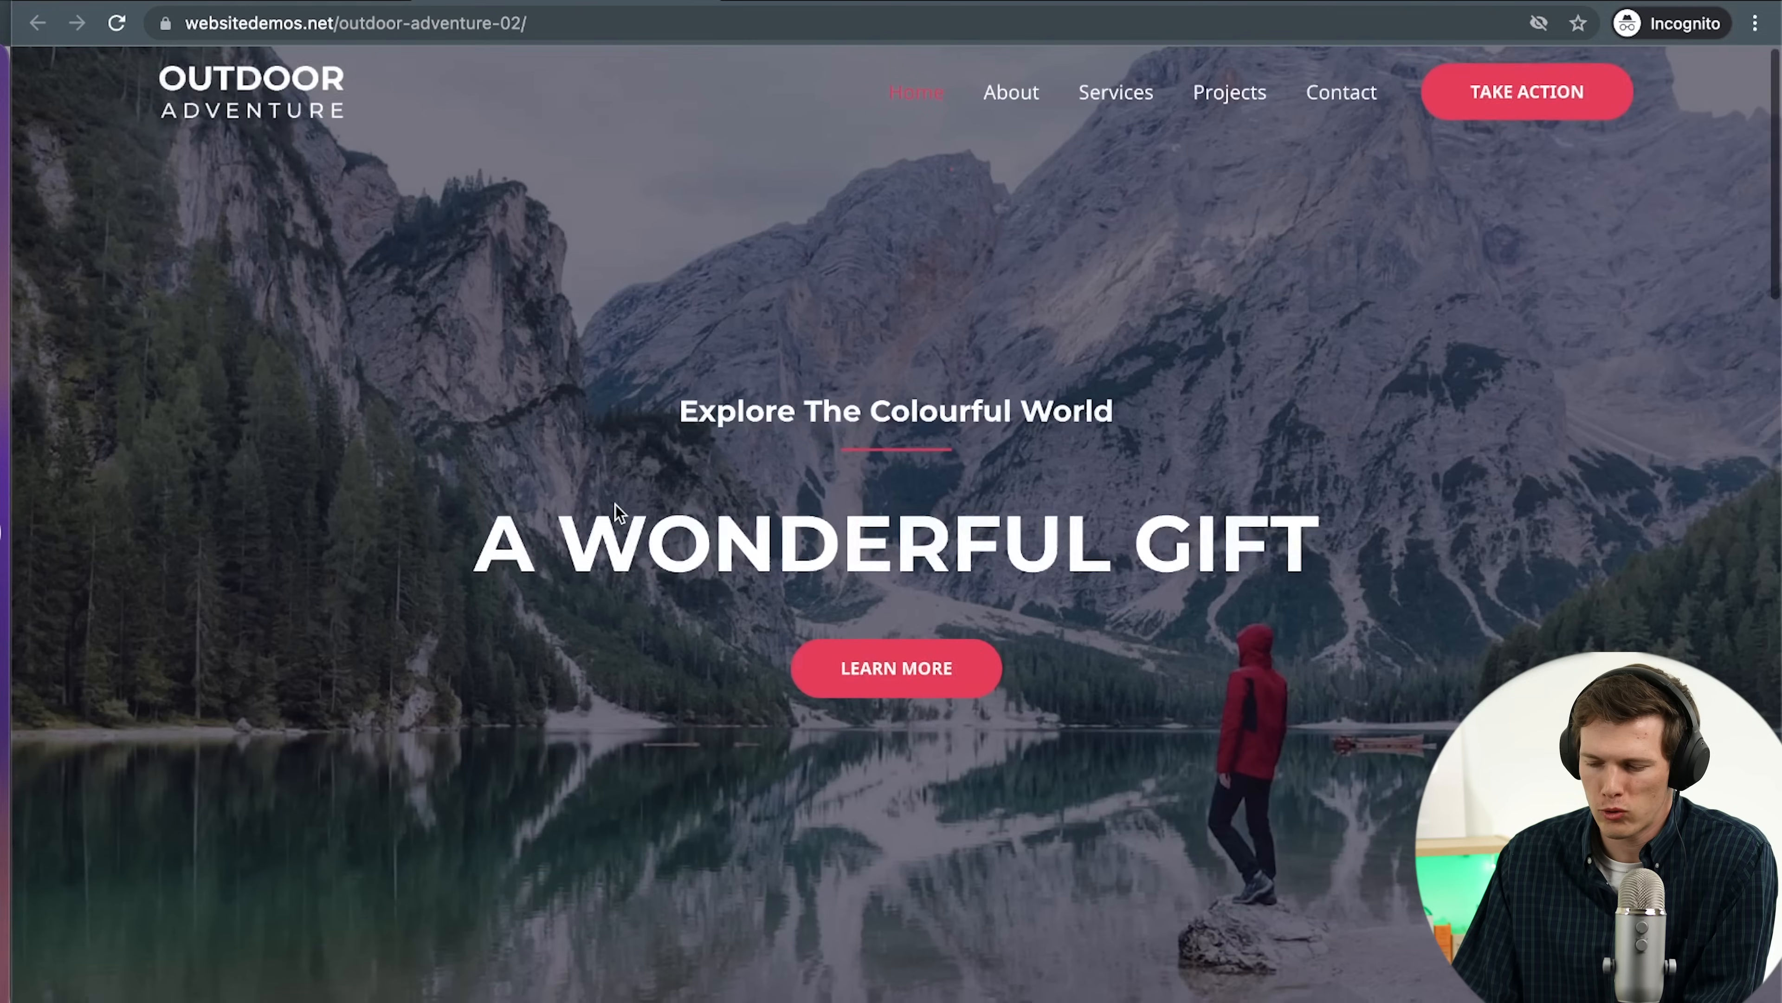
# Return to the Outdoor Adventure template details and preview its About page, followed by its Home page
pyautogui.click(277, 2)
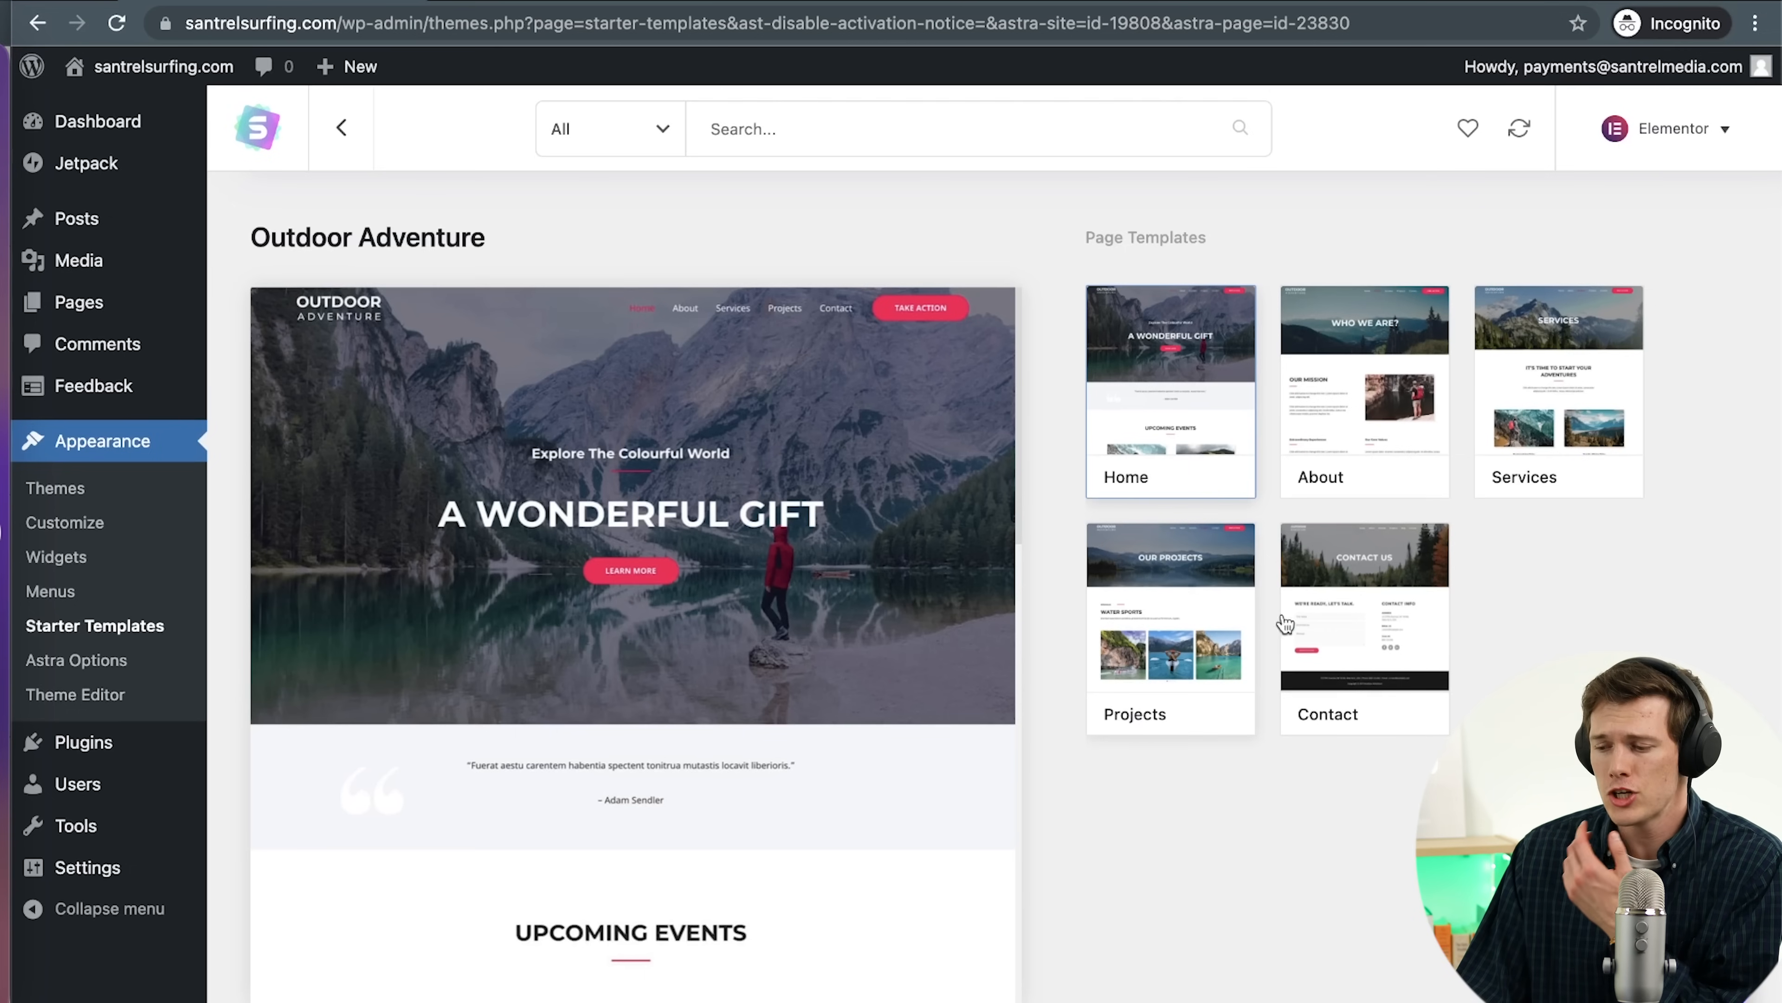
pyautogui.click(1363, 460)
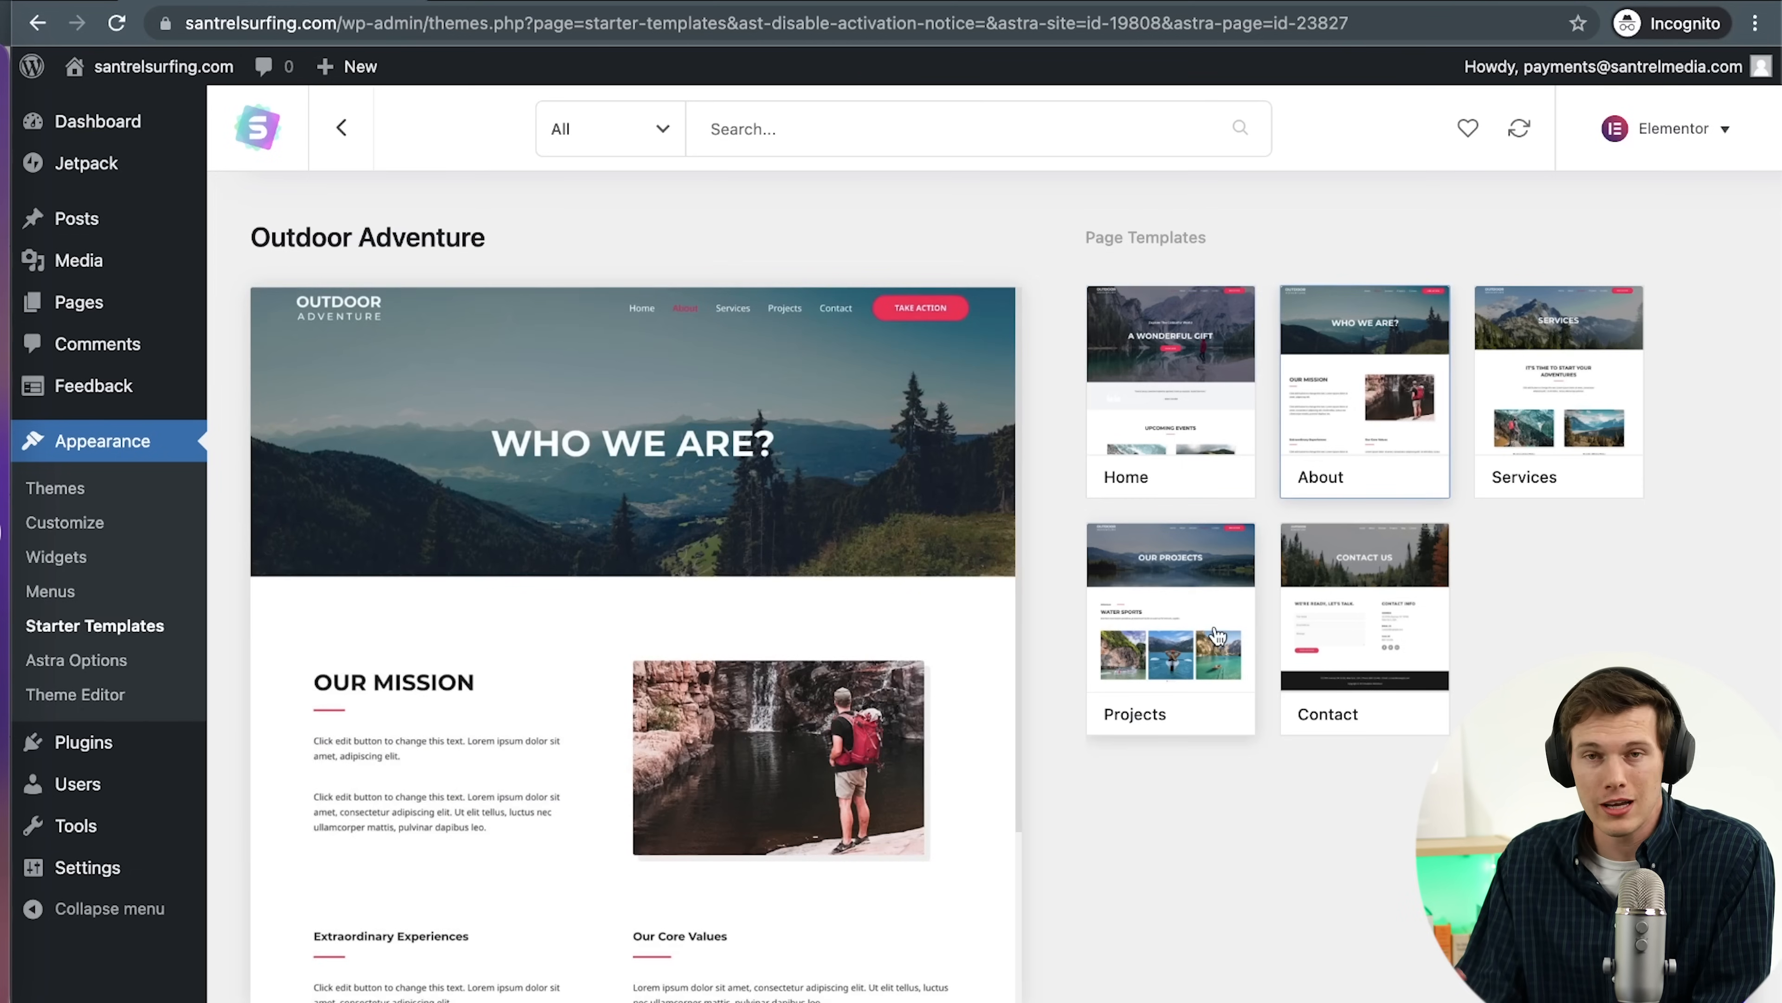
pyautogui.click(1169, 473)
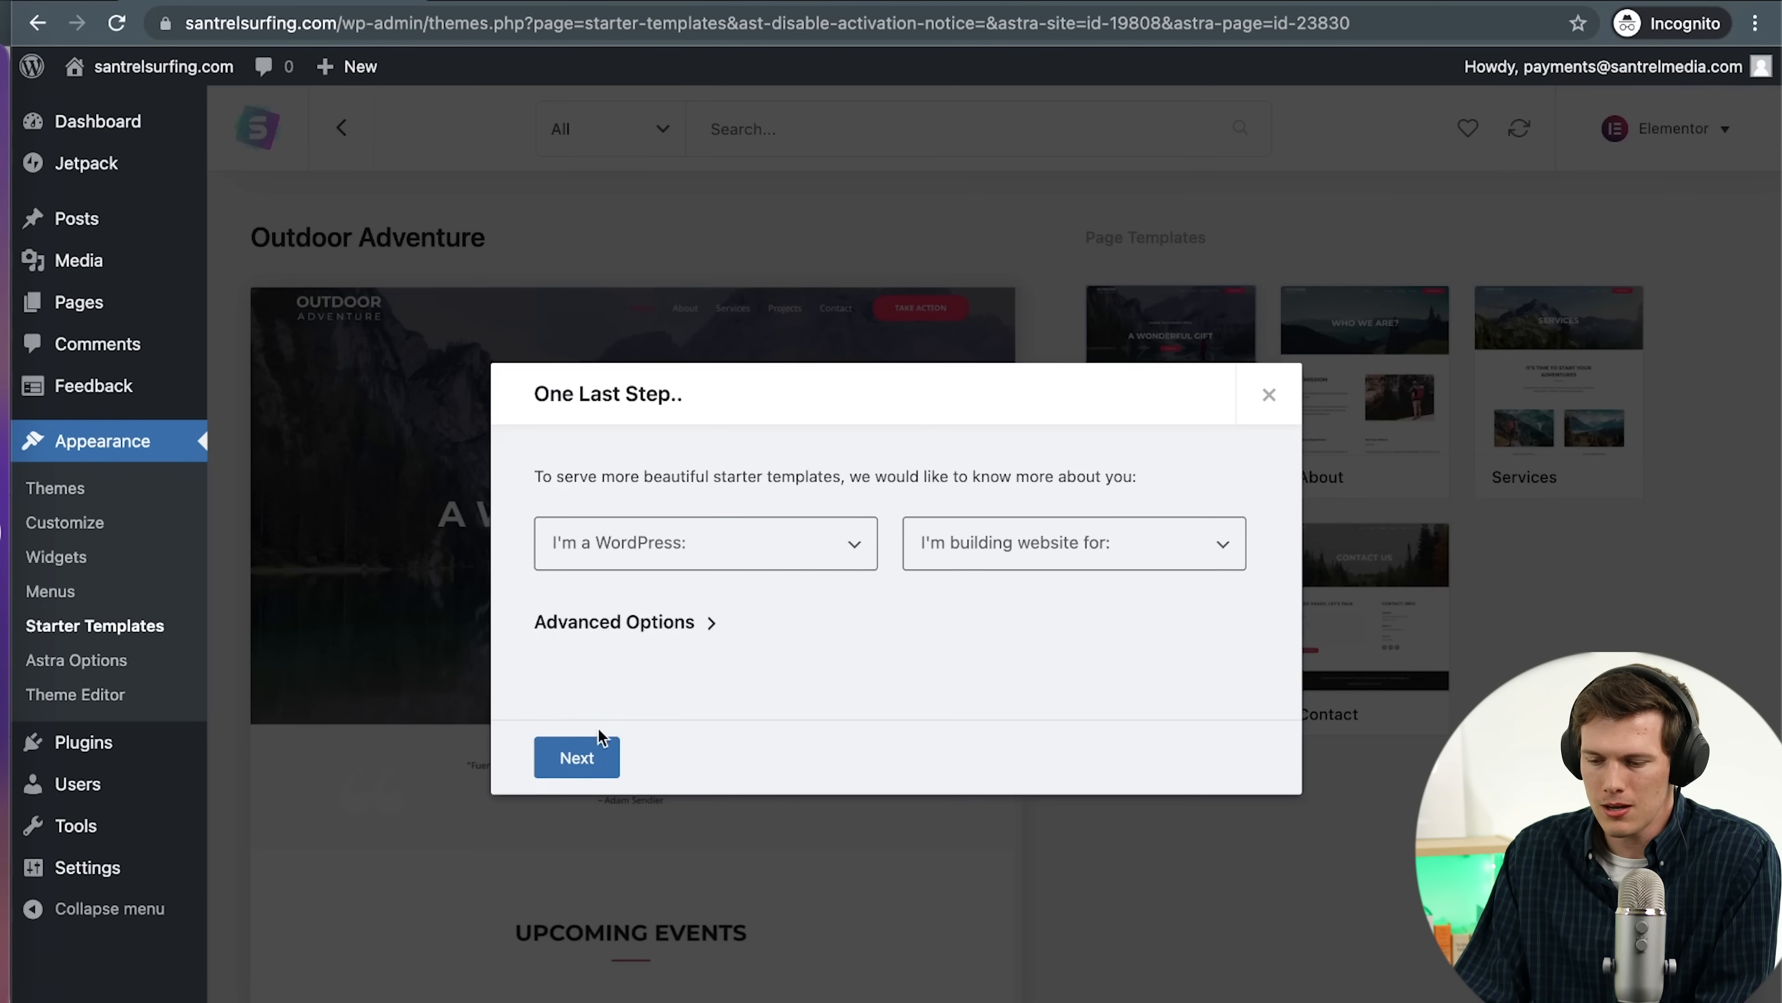
# Import the Outdoor Adventure site, answering Beginner and Myself/My company in the questionnaire and submitting the details form
pyautogui.click(585, 754)
pyautogui.click(621, 554)
pyautogui.click(635, 575)
pyautogui.click(999, 559)
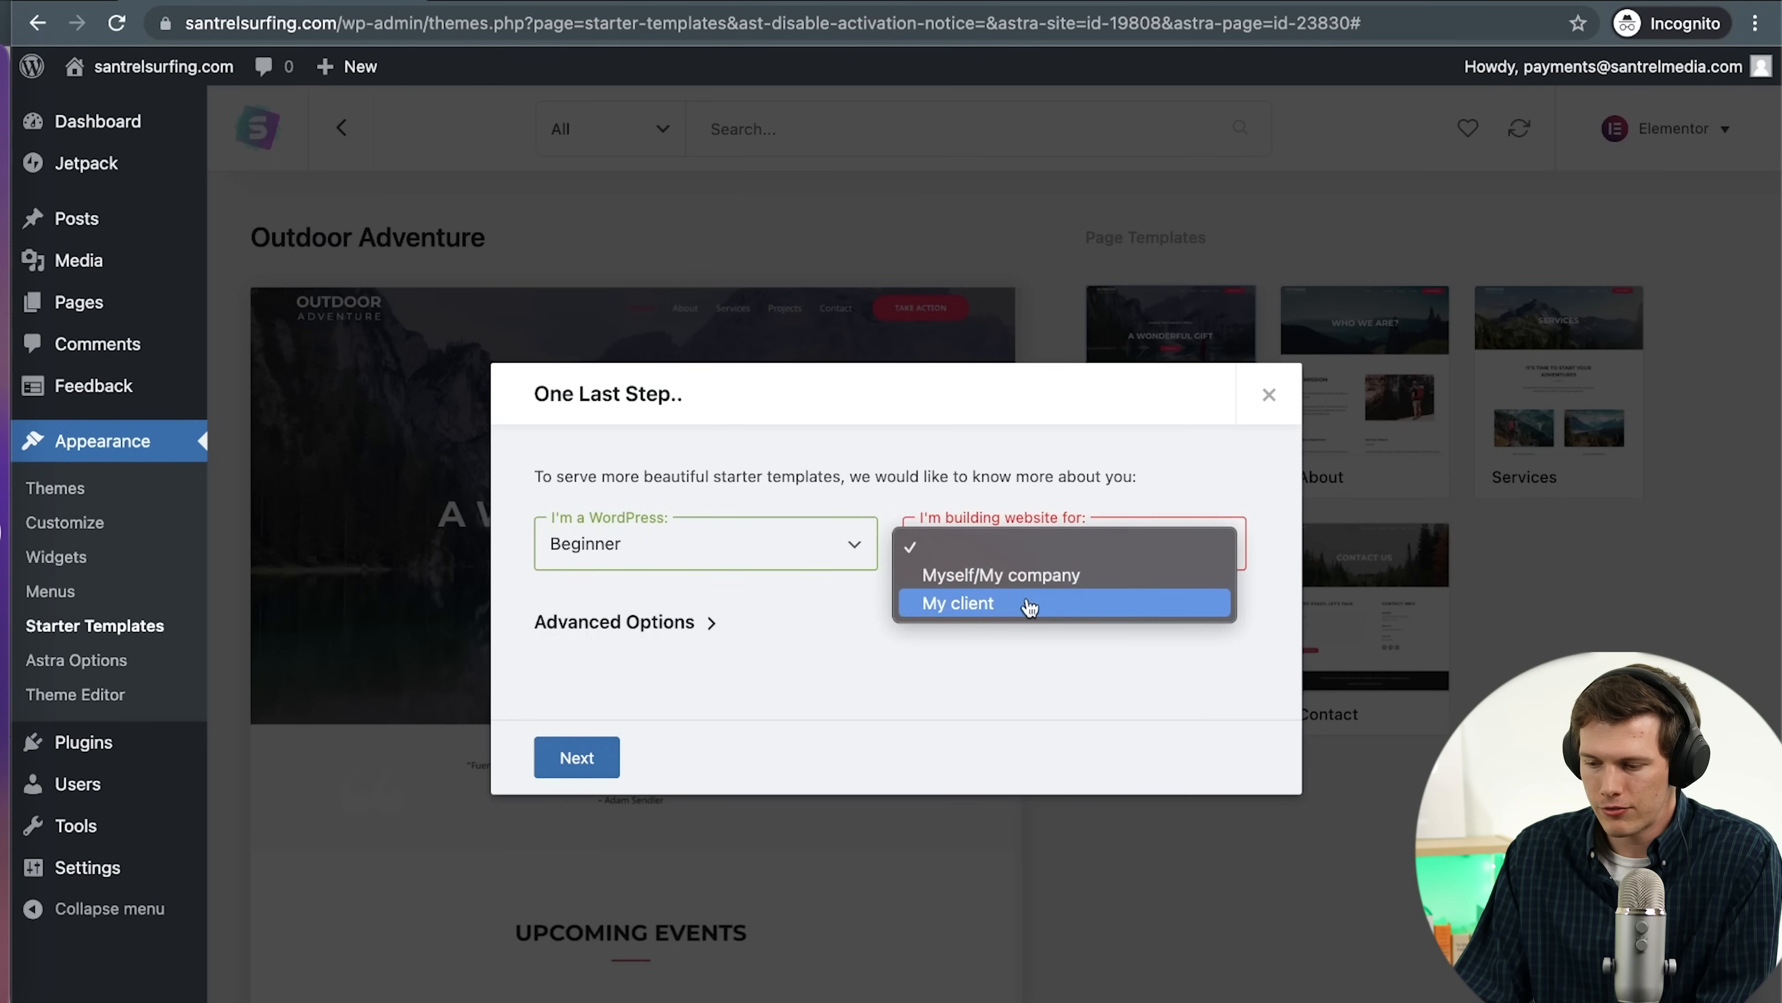
pyautogui.click(1059, 577)
pyautogui.click(600, 756)
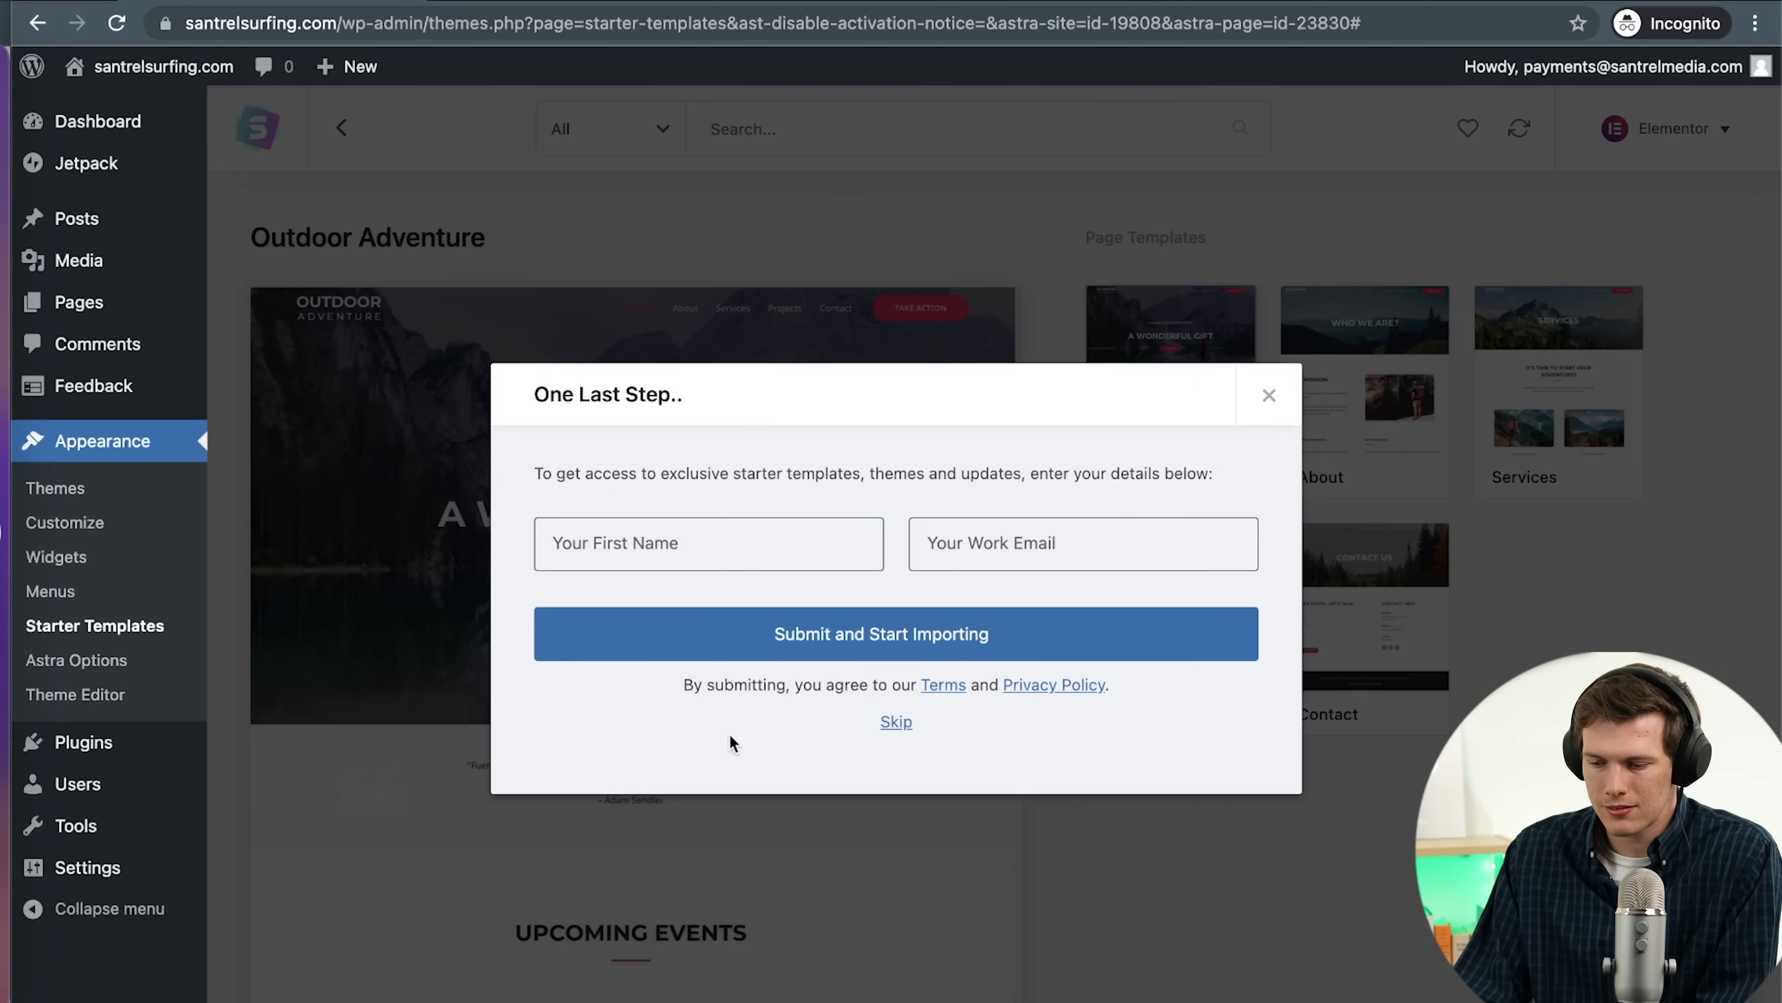
pyautogui.click(747, 653)
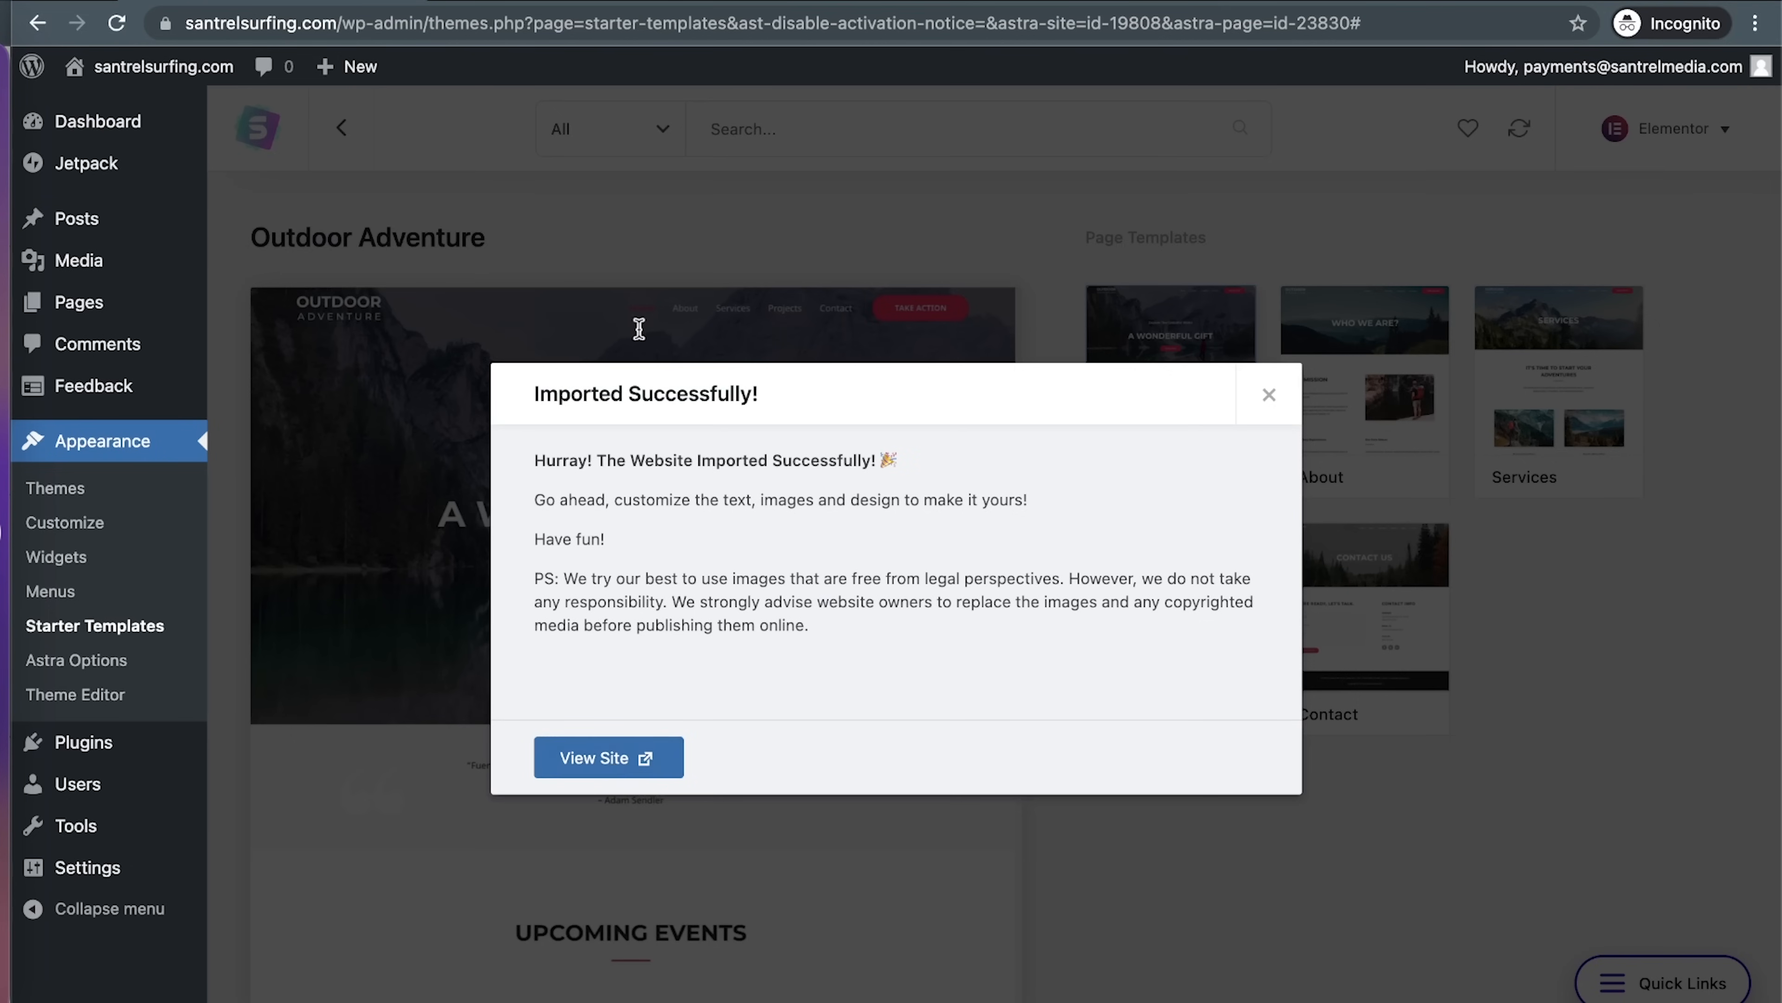
# Check the previously opened front page, and open the imported site from the import confirmation
pyautogui.click(582, 3)
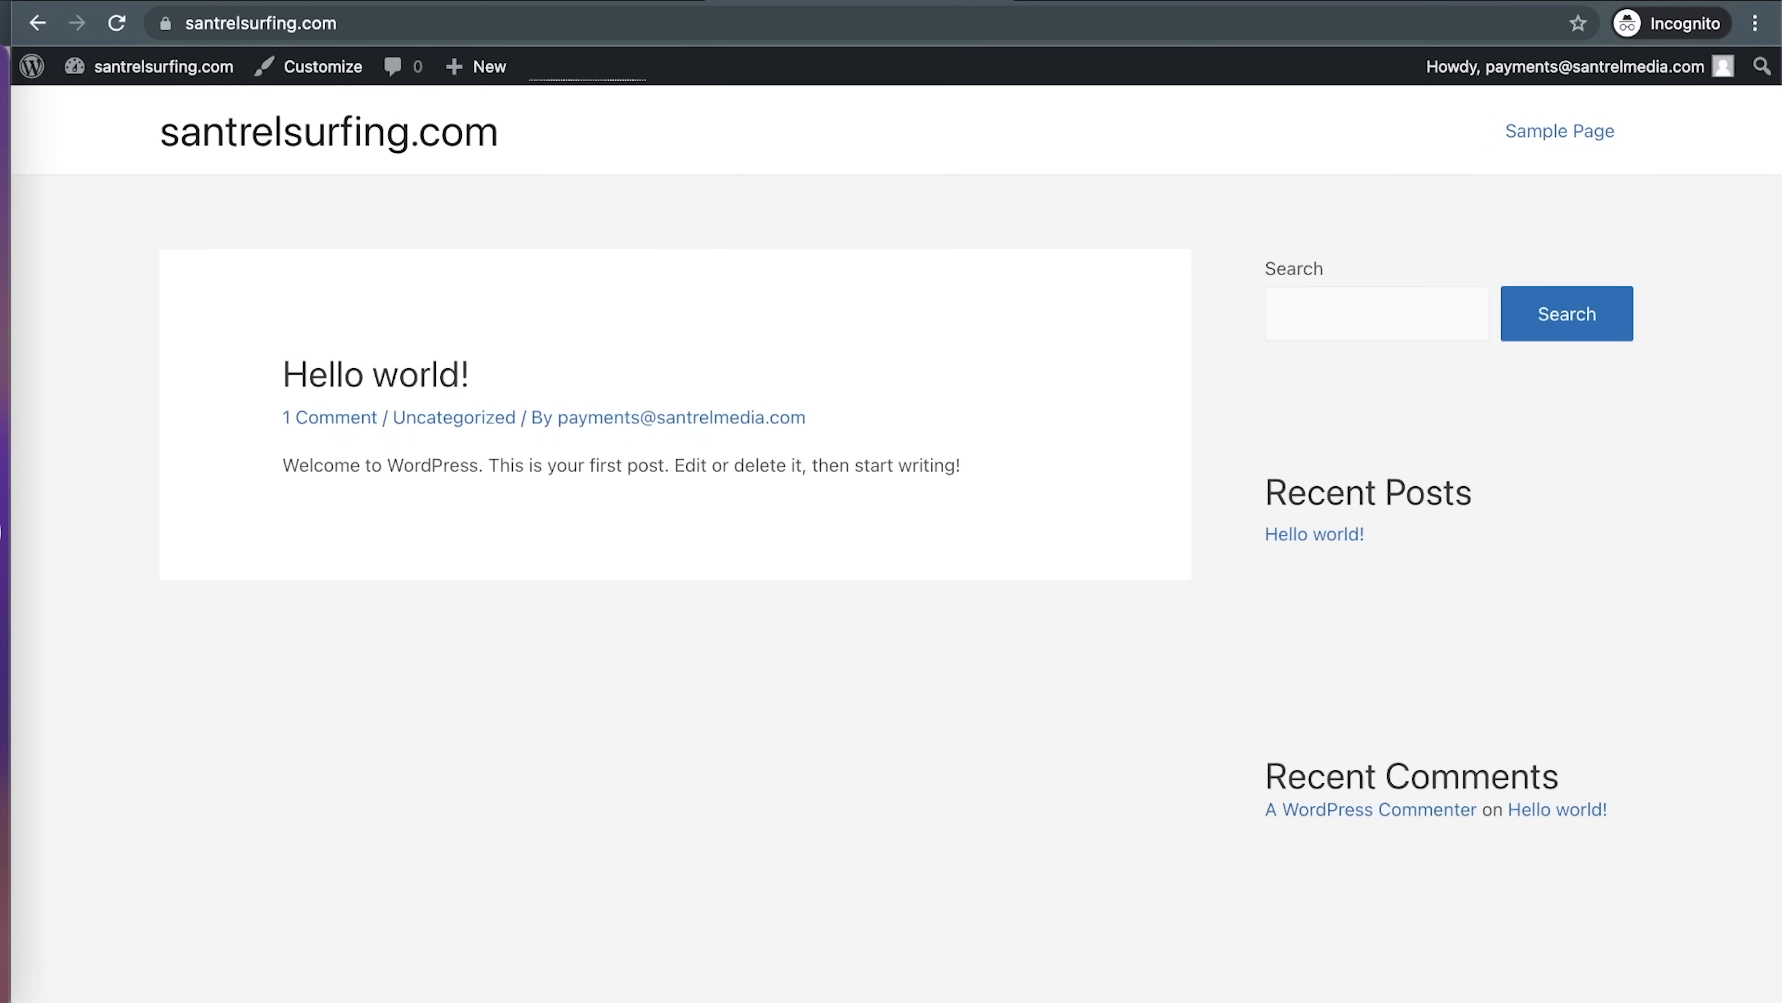
pyautogui.click(414, 5)
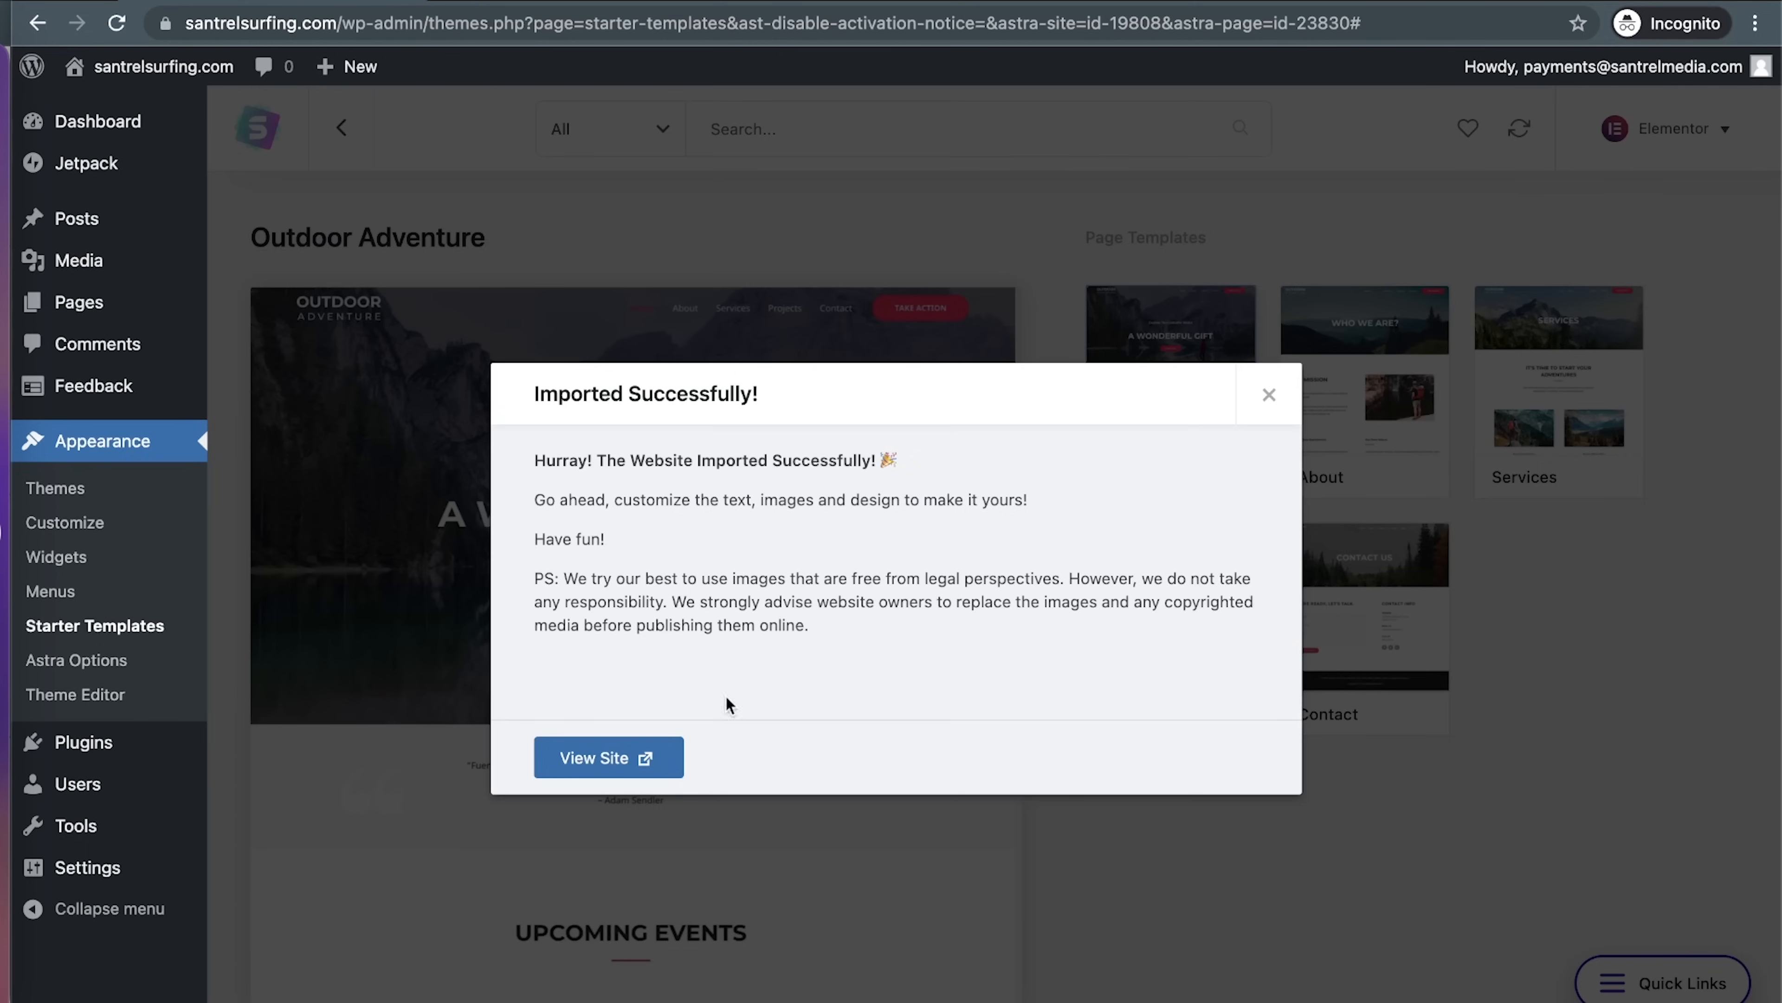
pyautogui.click(572, 761)
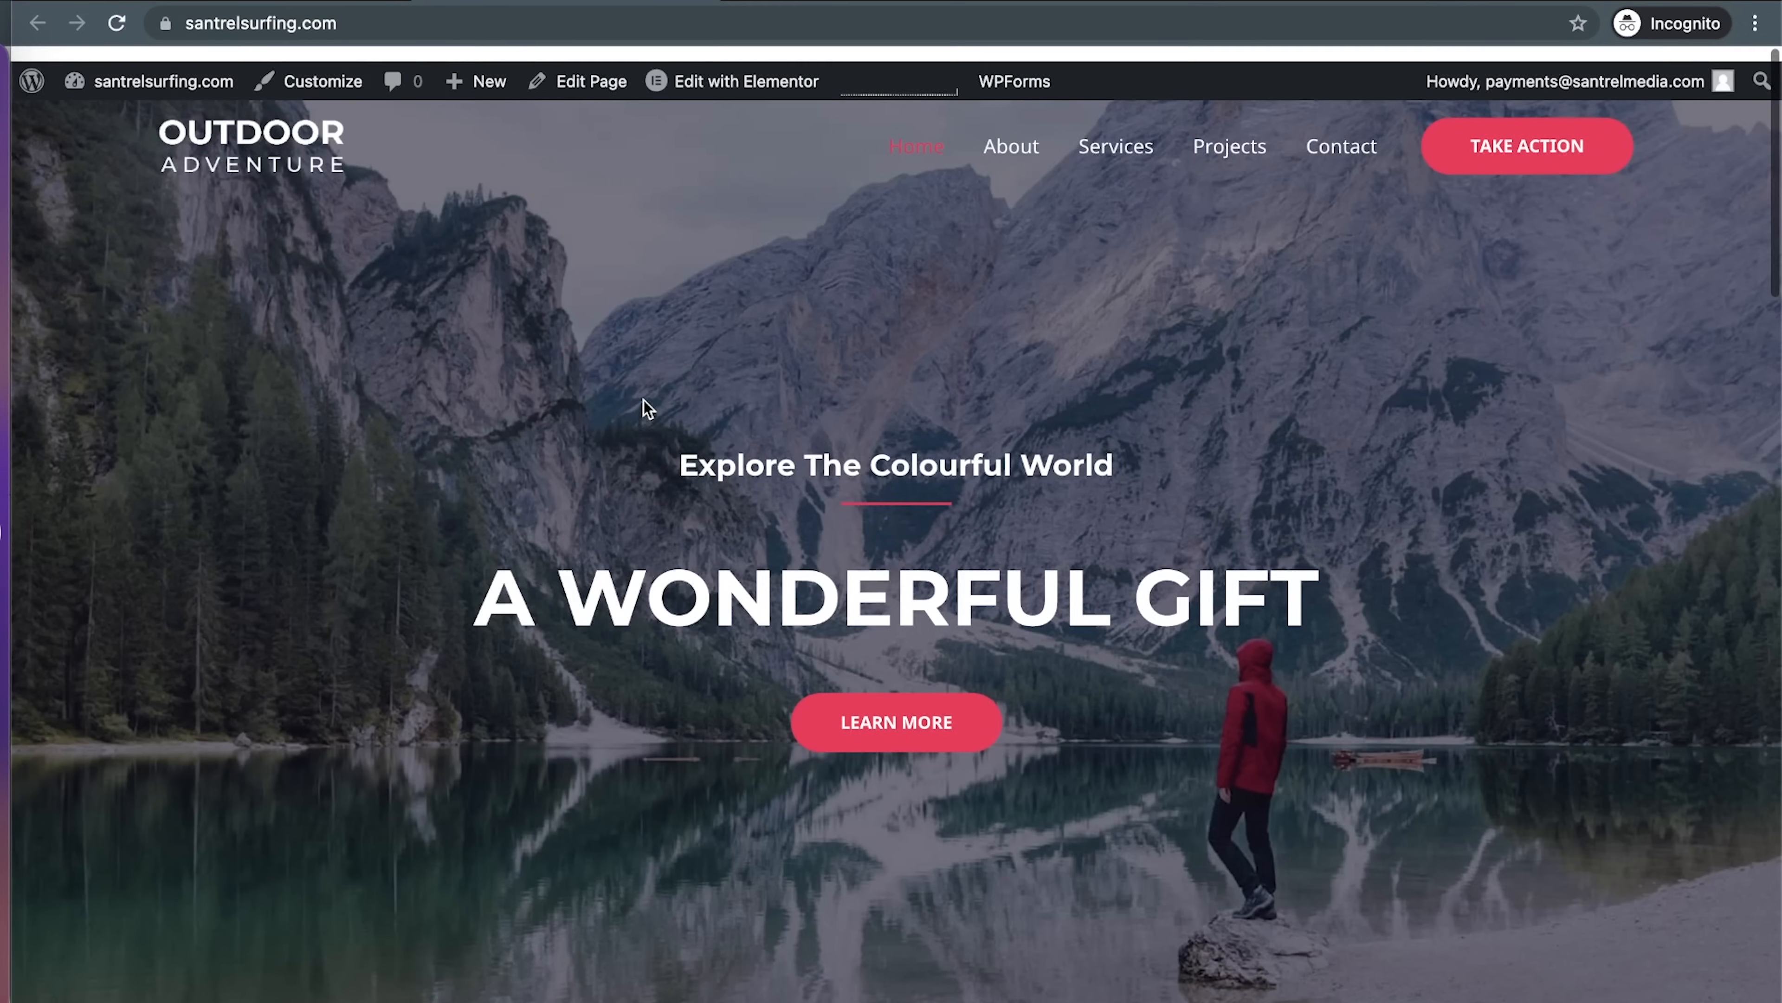
# Look over the imported site's About, Services and Projects pages
pyautogui.click(1015, 134)
pyautogui.click(1135, 136)
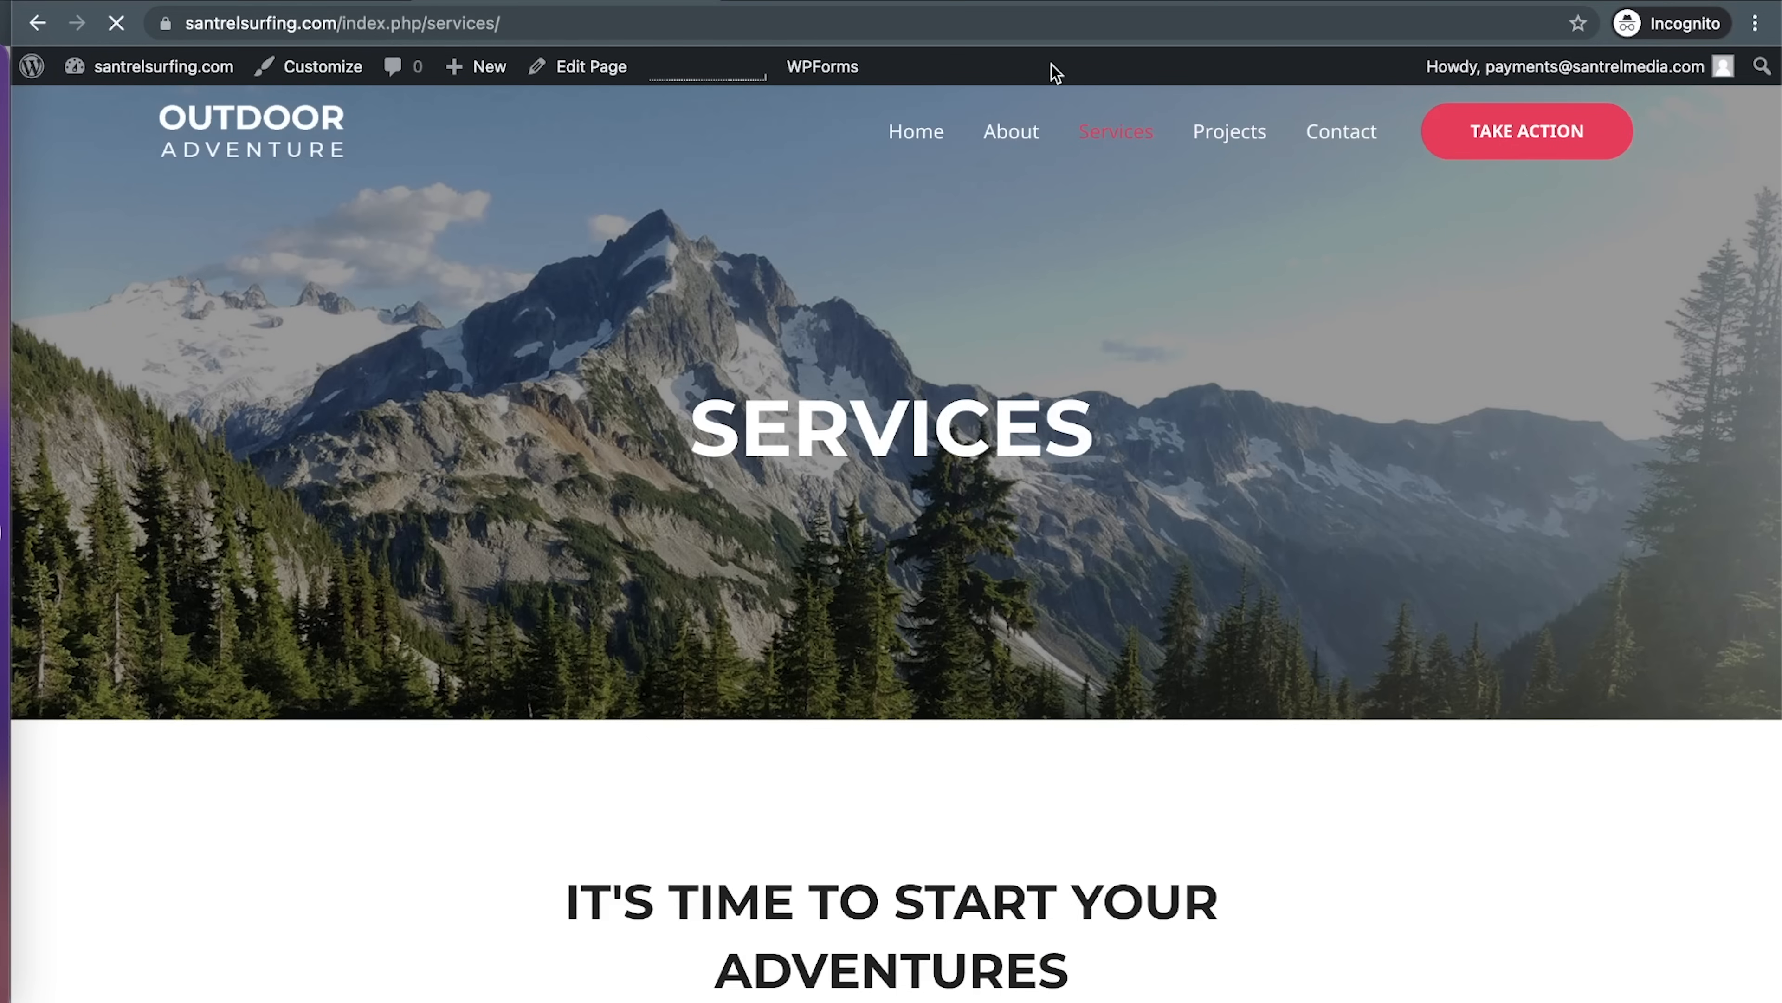
pyautogui.scroll(-3, 1016, 446)
pyautogui.scroll(2, 1016, 445)
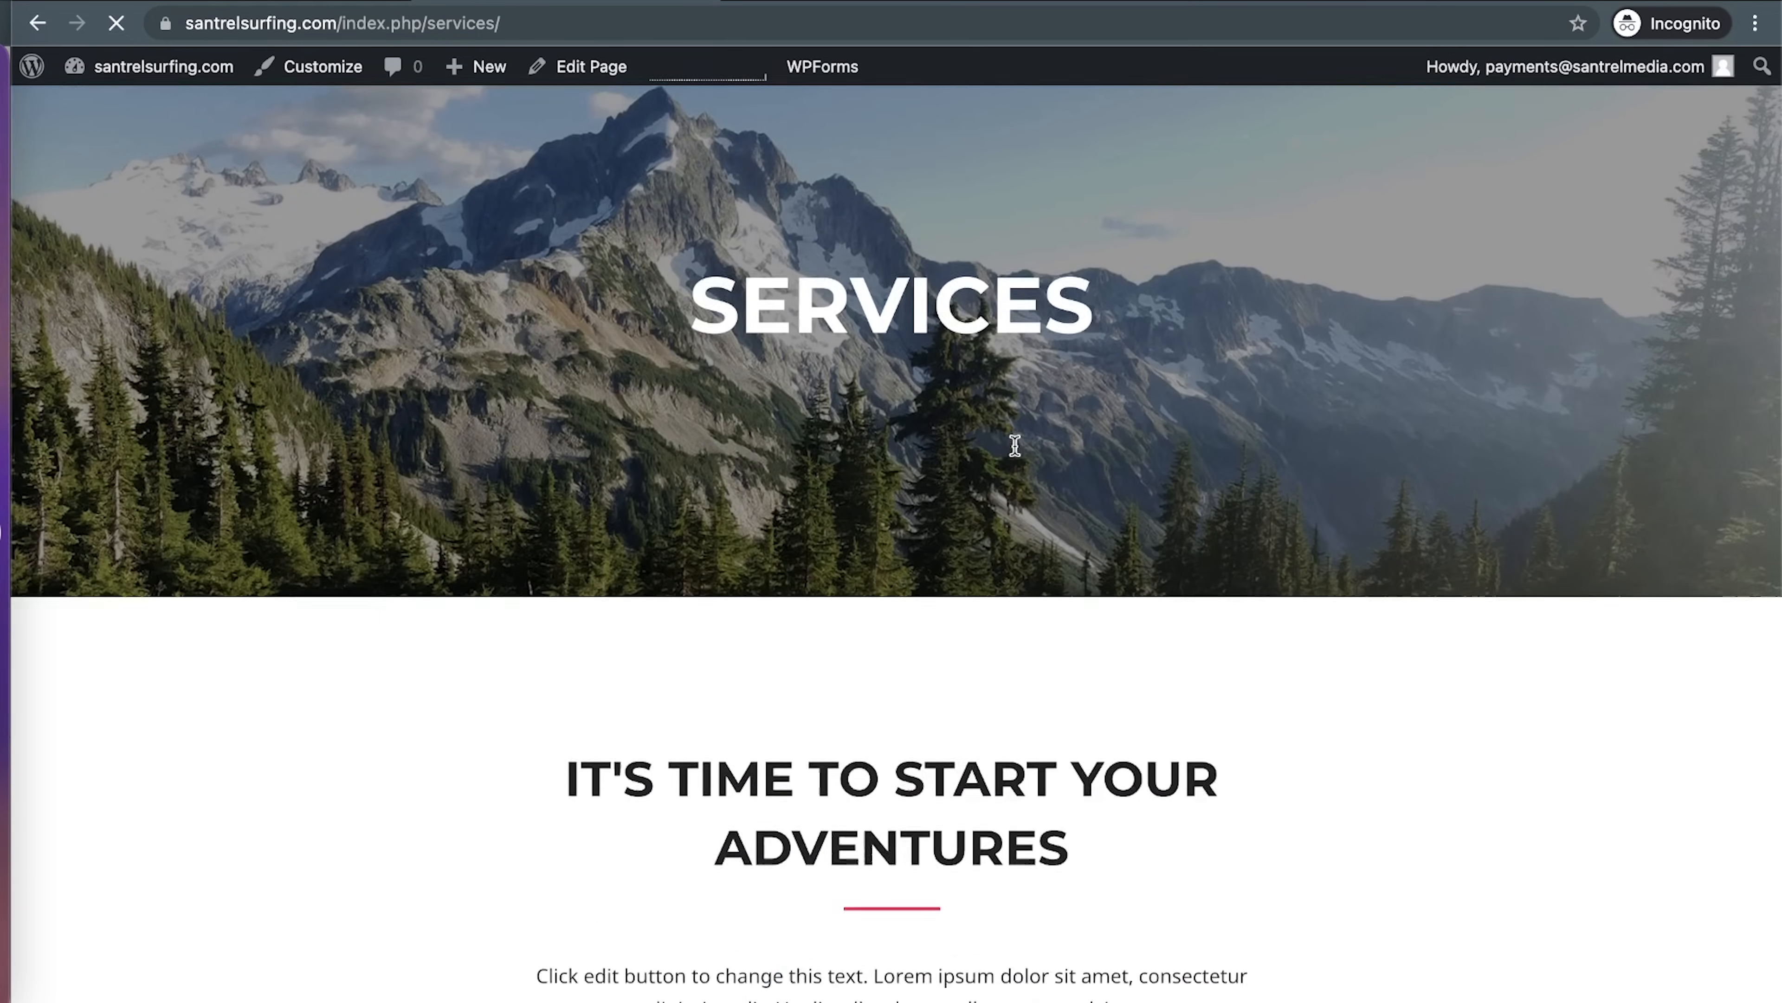
pyautogui.scroll(-5, 1015, 445)
pyautogui.scroll(6, 1016, 445)
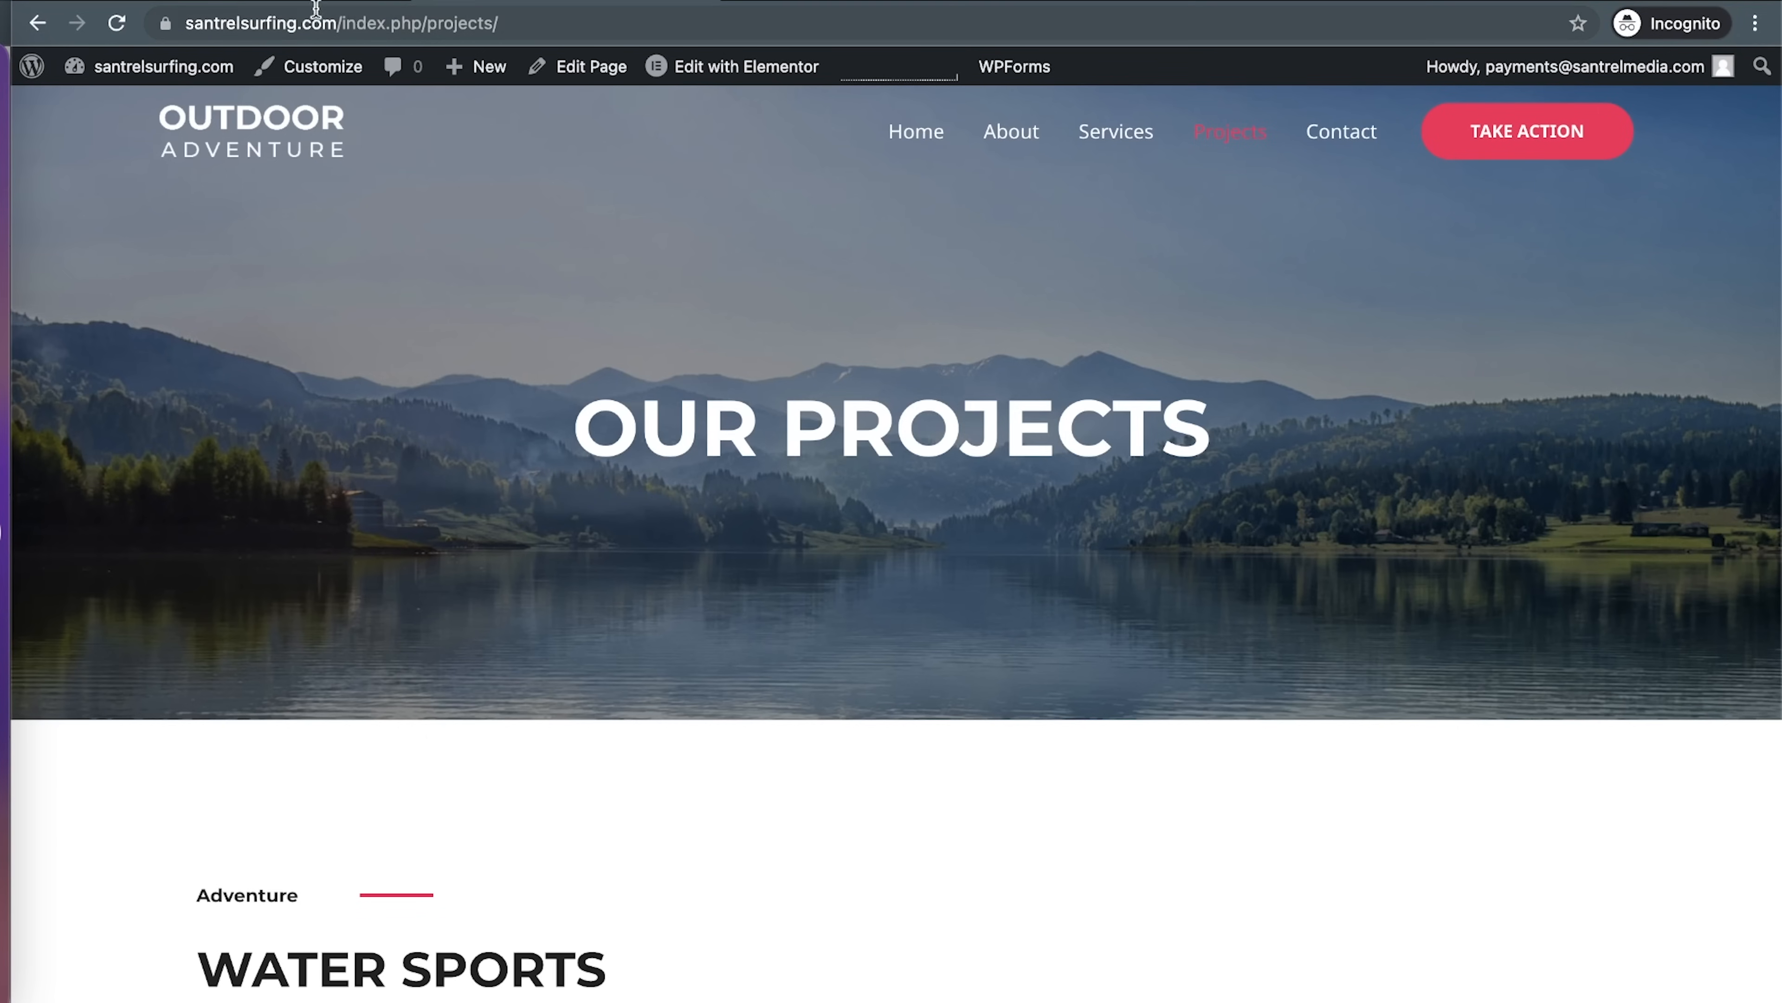
# Return to the import confirmation, close it and go to the WordPress dashboard
pyautogui.click(294, 1)
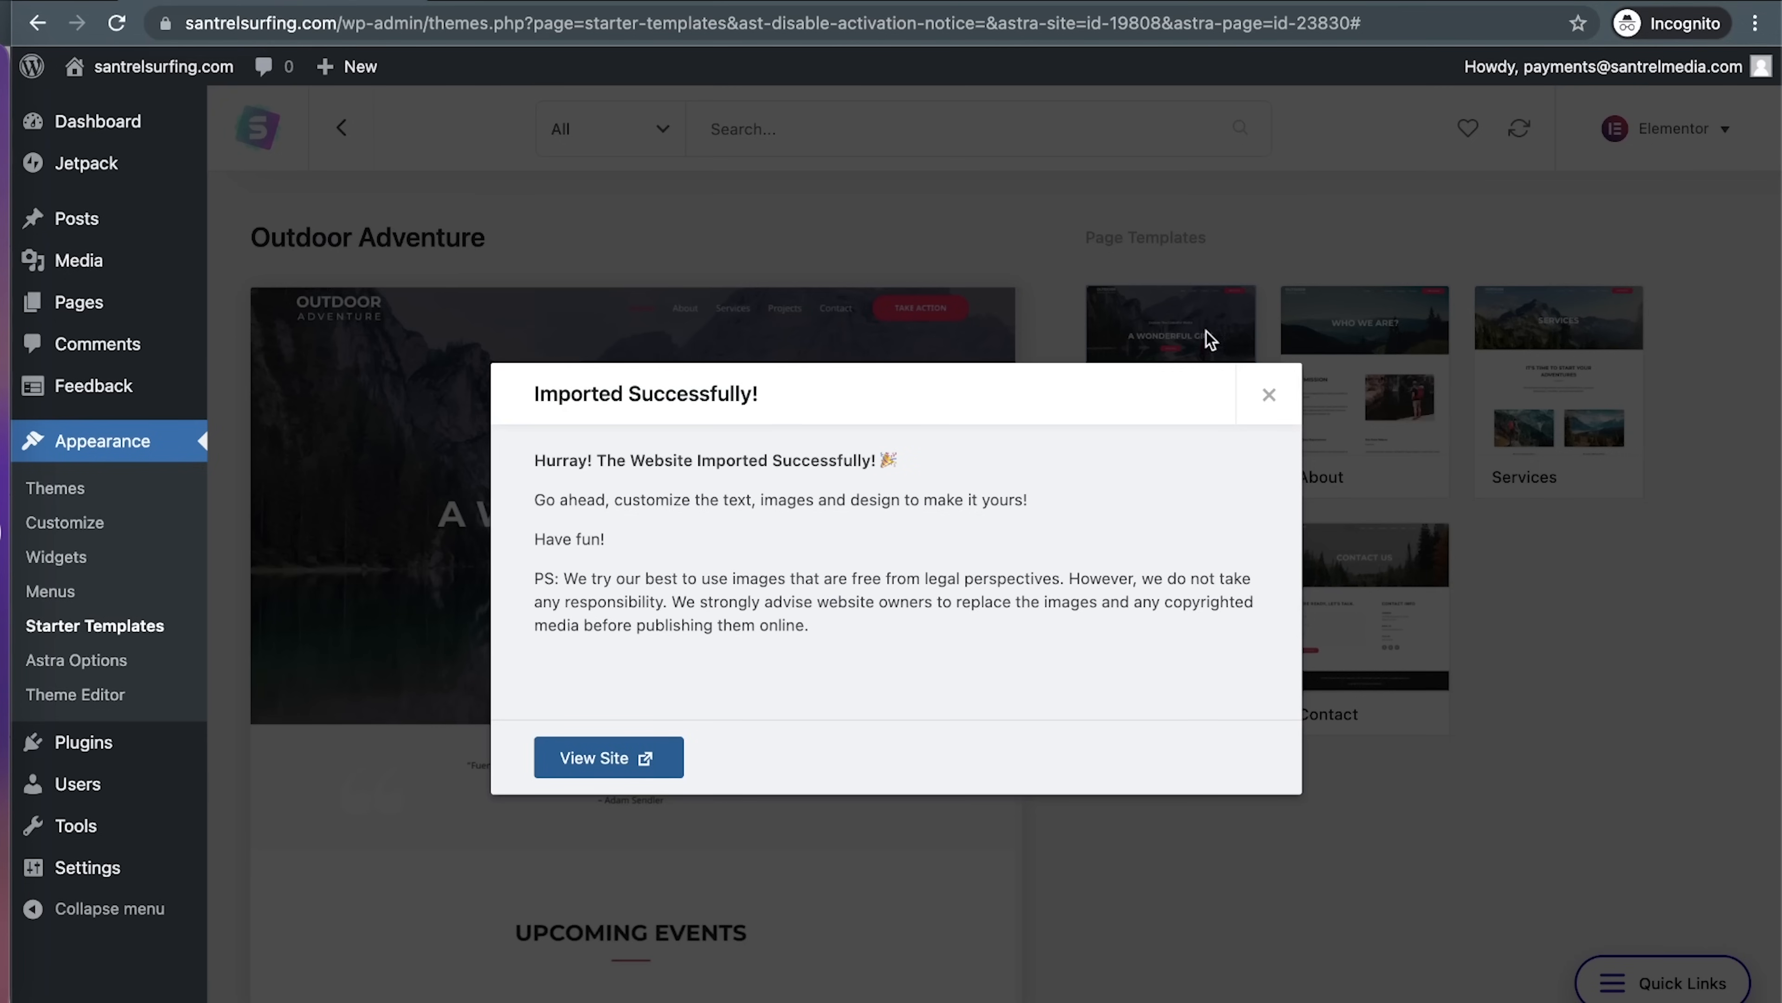
pyautogui.click(1271, 395)
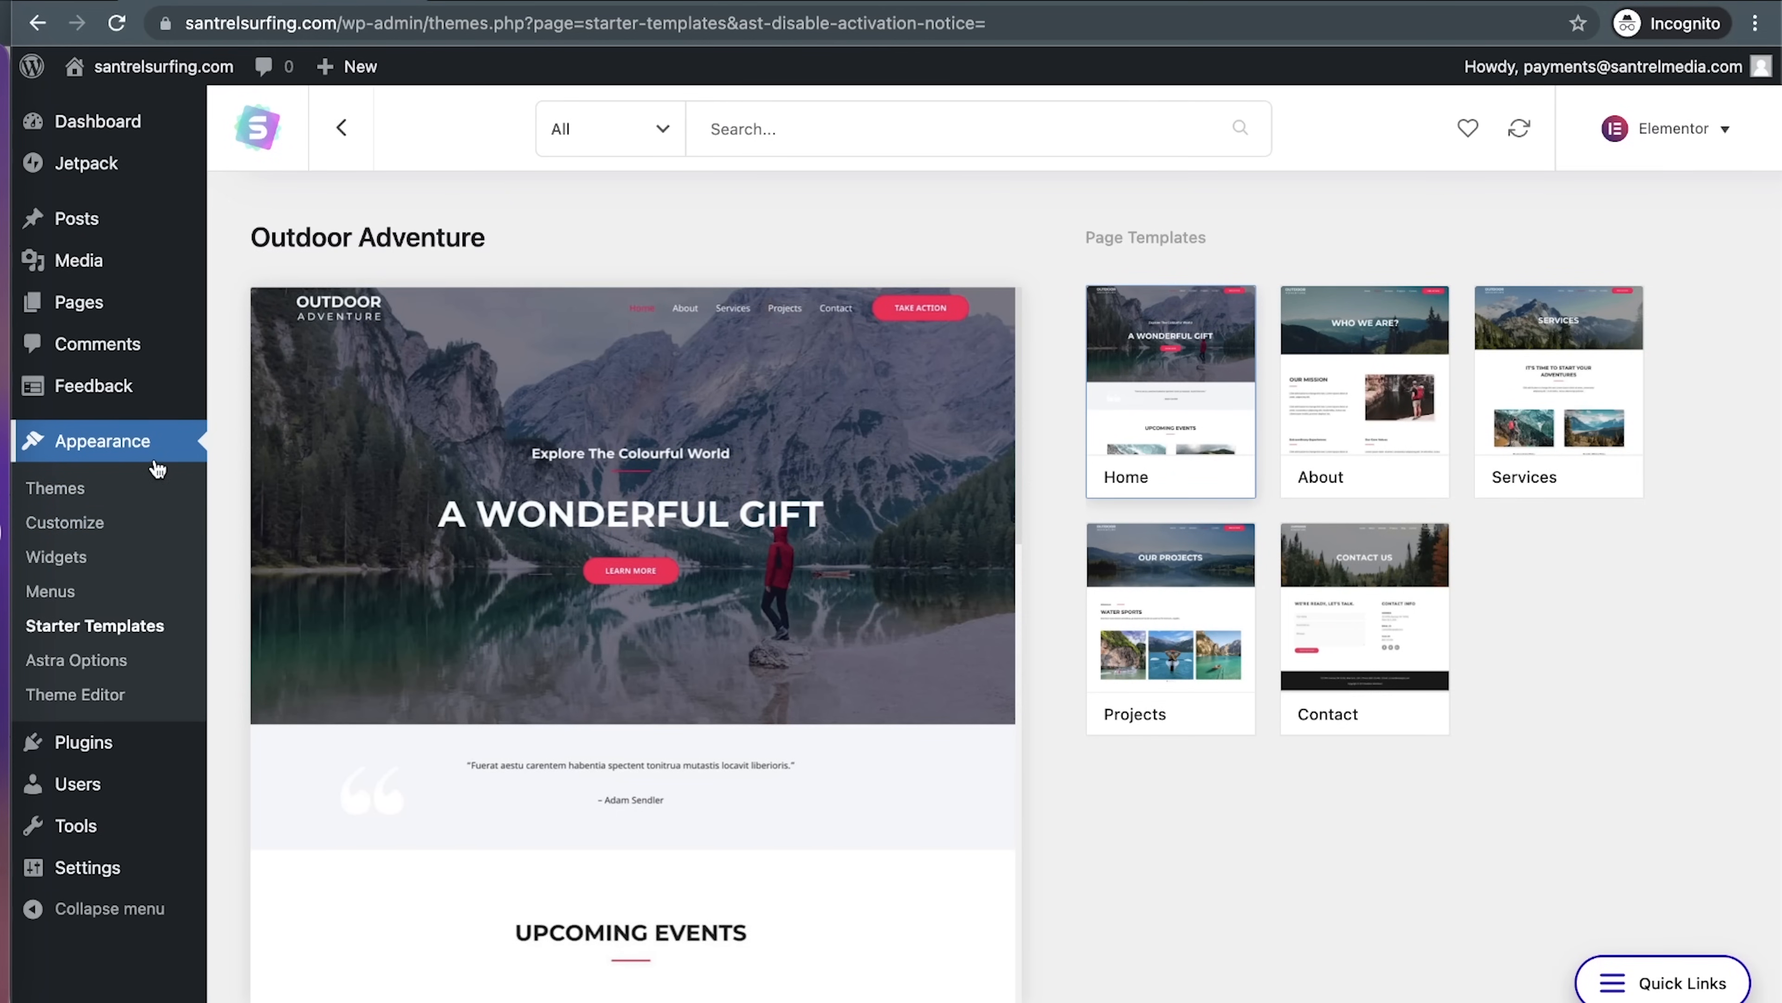
pyautogui.click(131, 126)
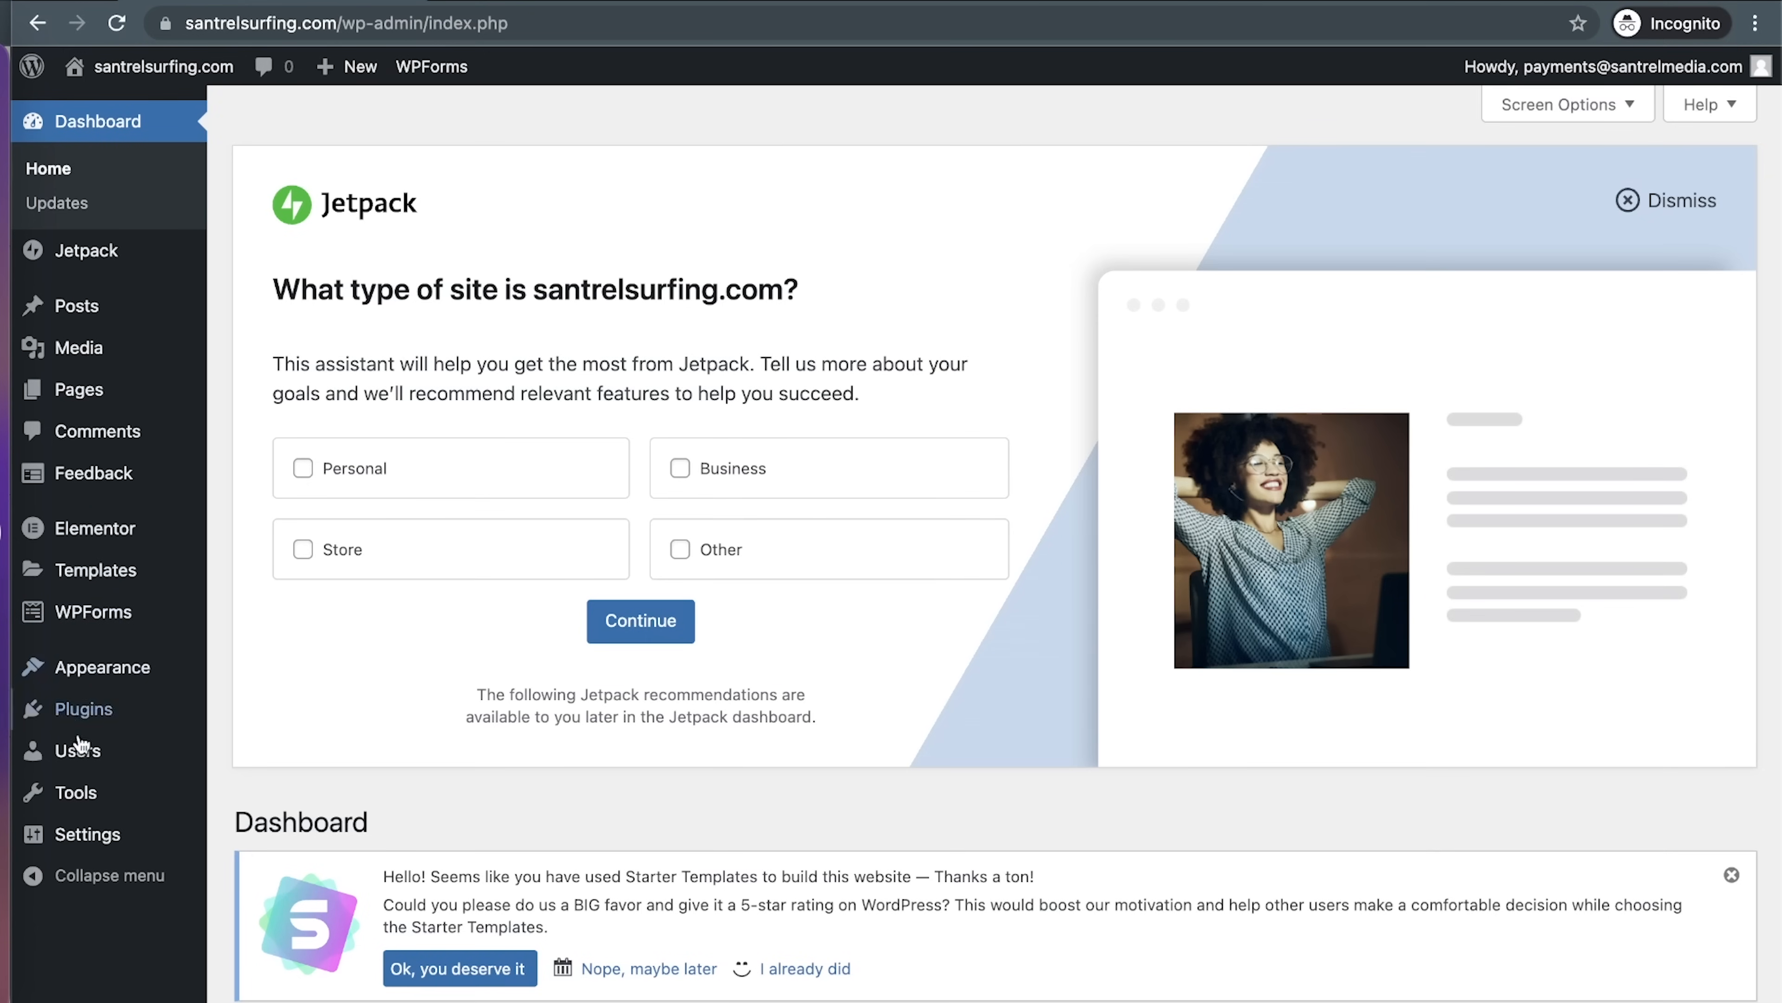
# Open the general settings and set the site title to Santrel Surfing
pyautogui.moveTo(107, 829)
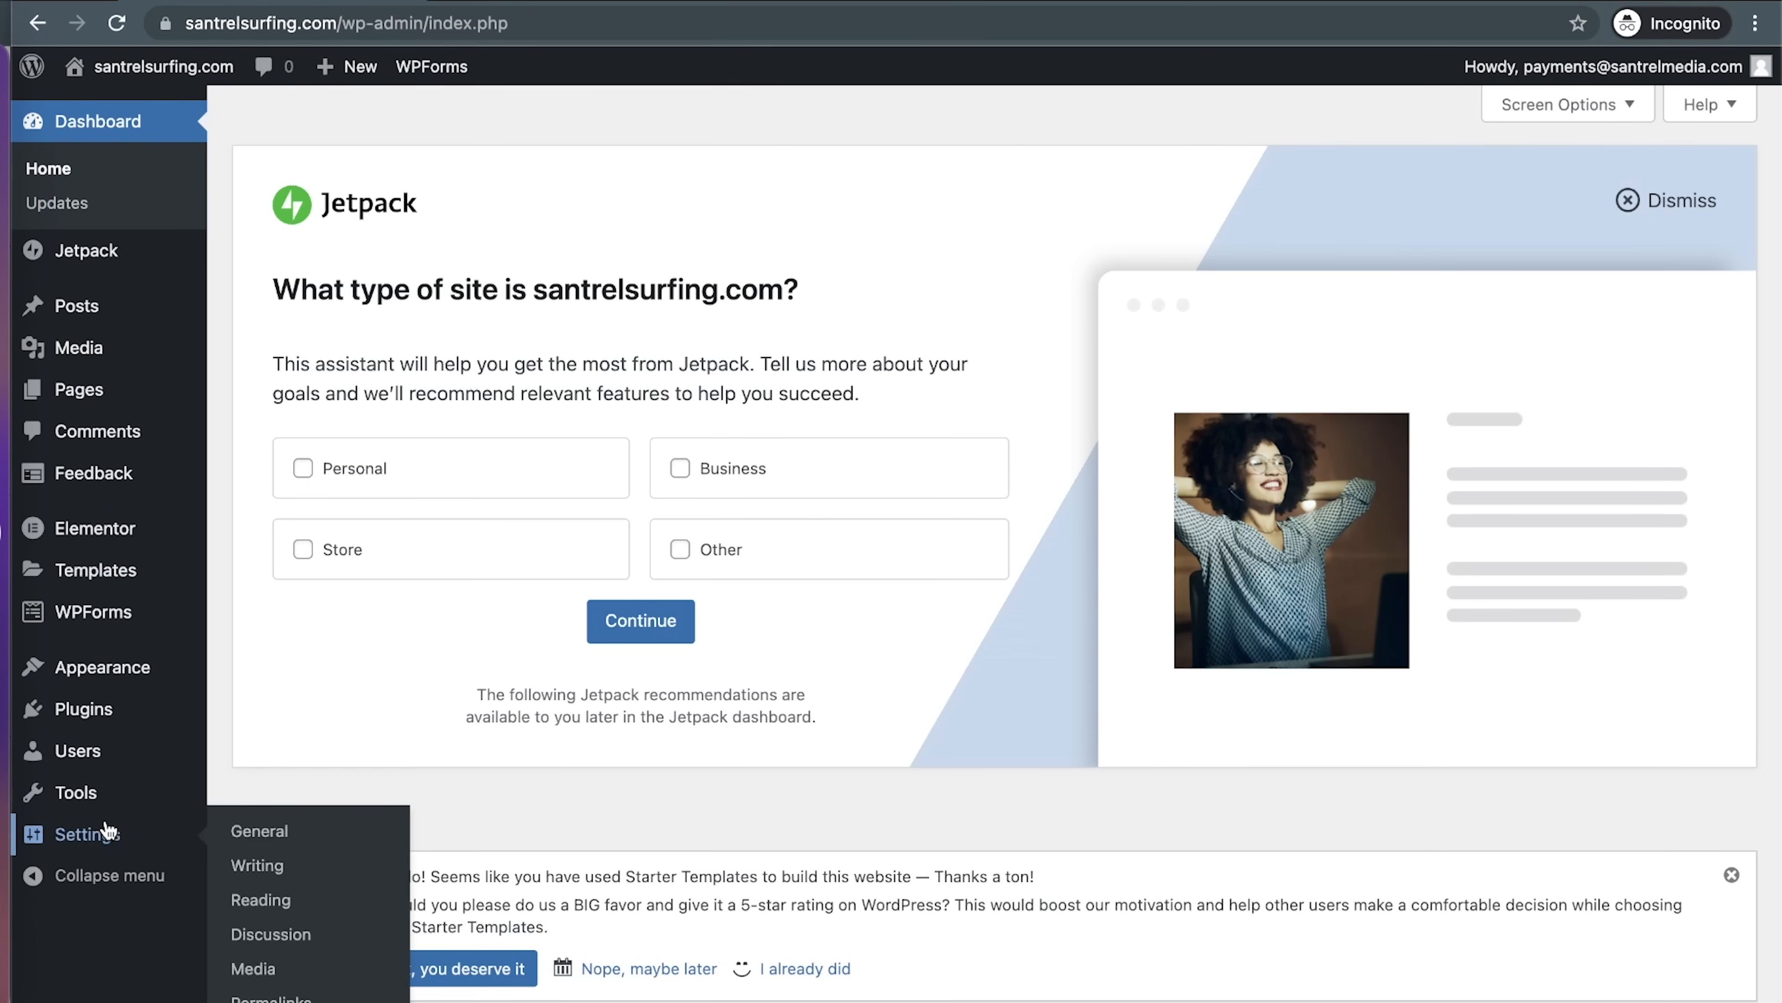
pyautogui.click(107, 831)
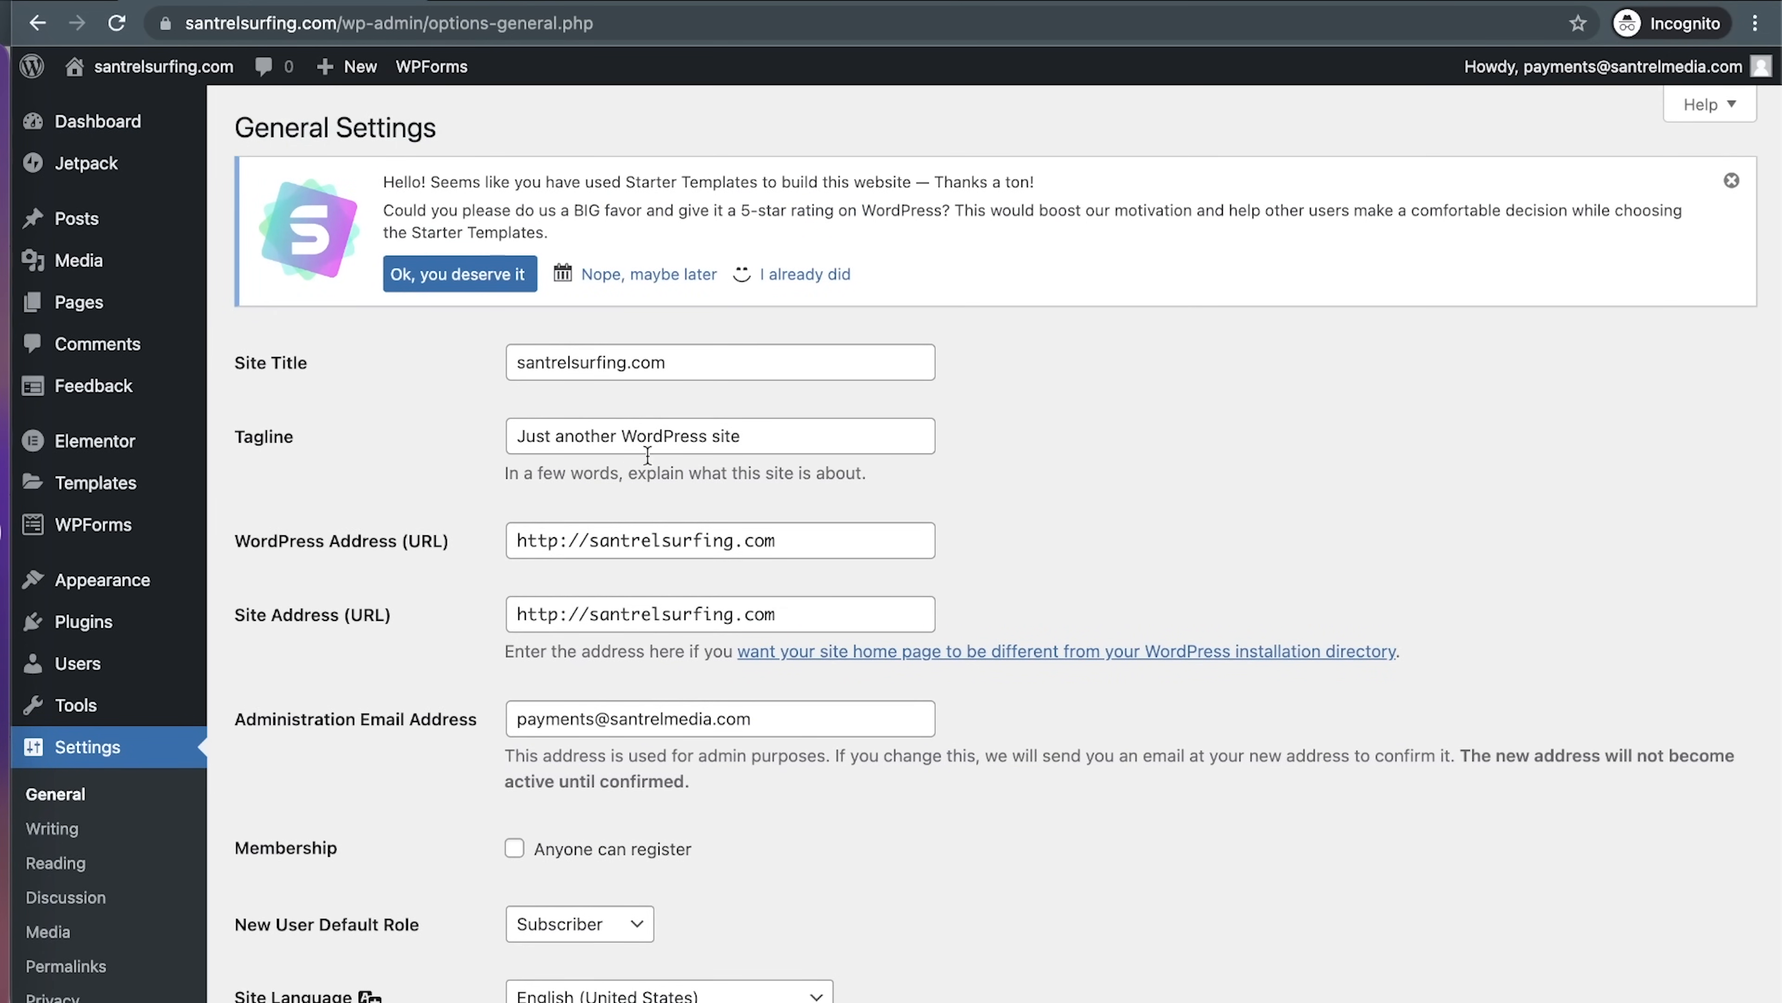
pyautogui.moveTo(133, 76)
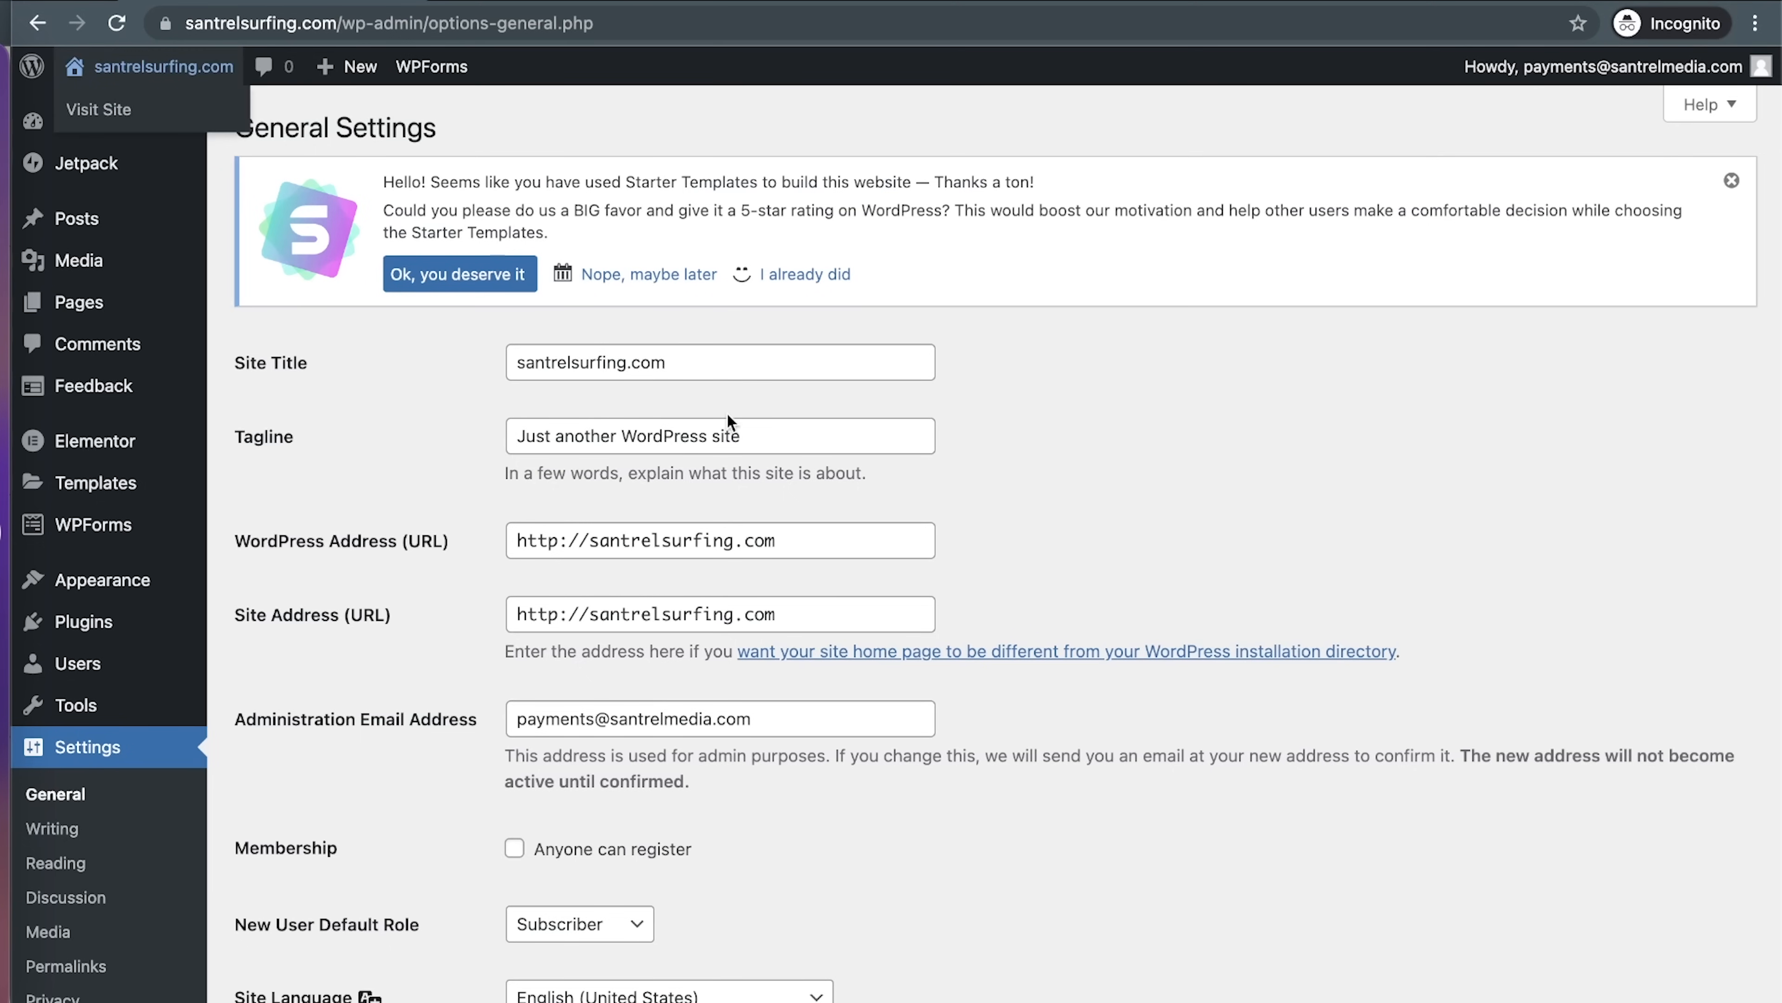
pyautogui.click(689, 367)
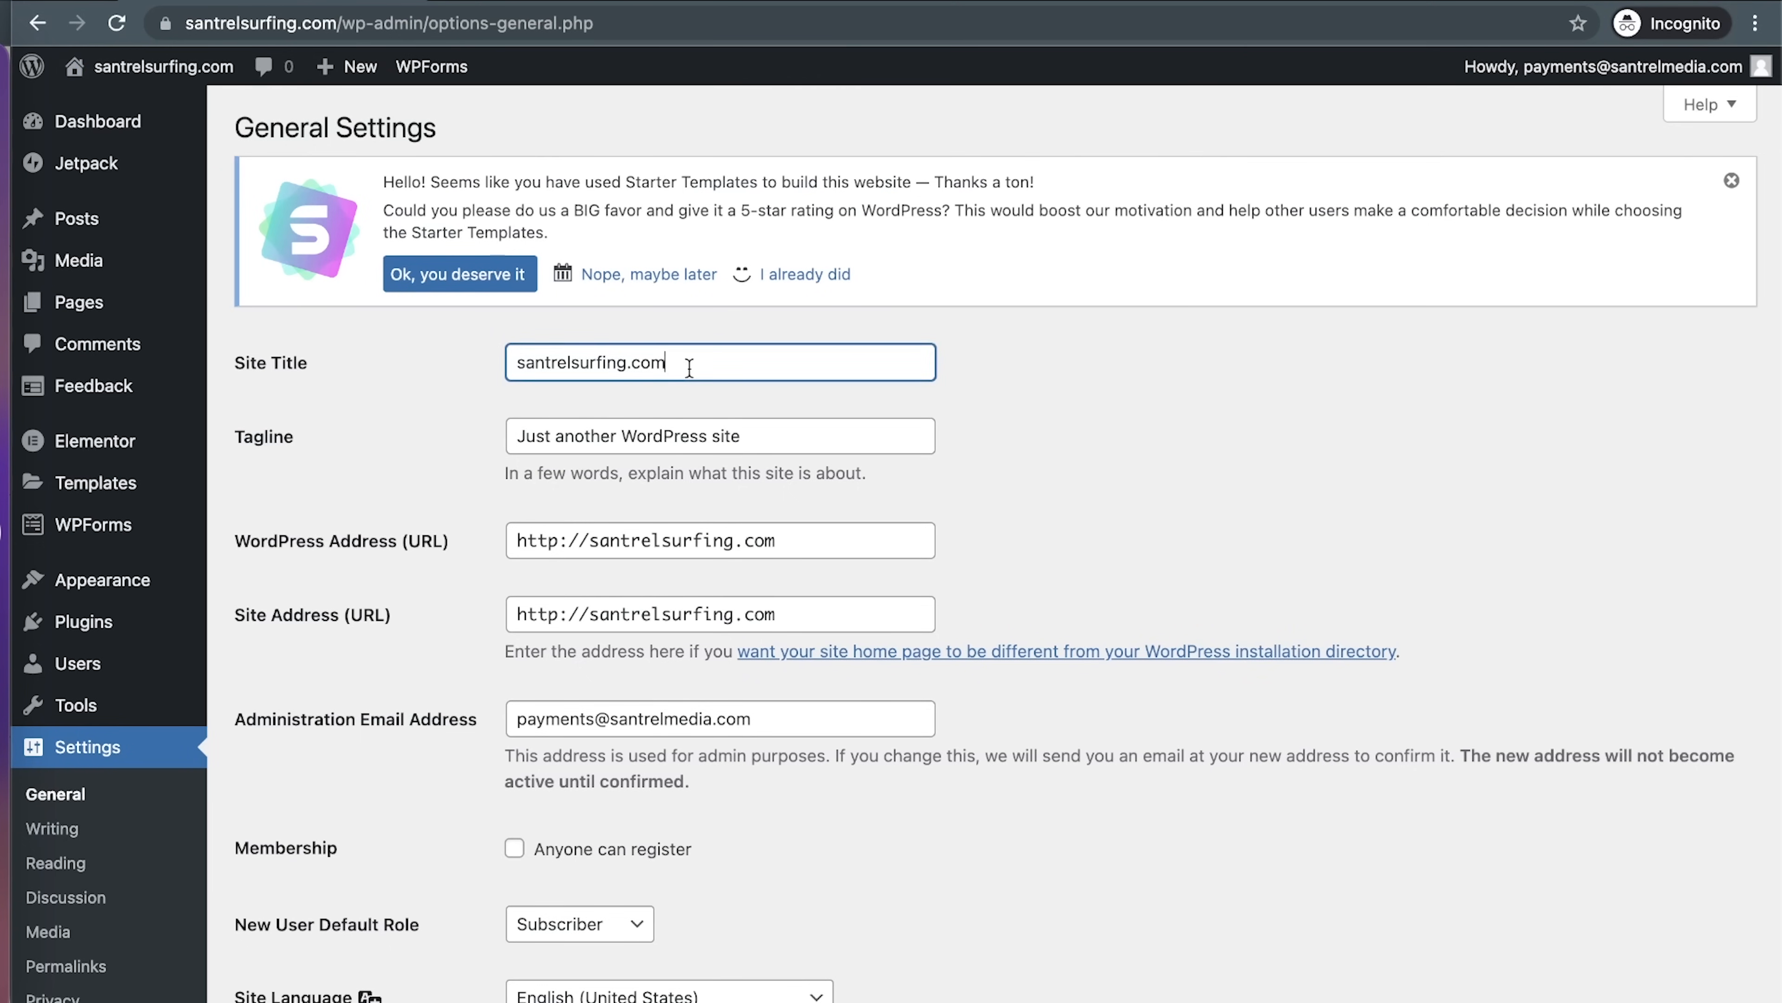
pyautogui.tripleClick(689, 366)
pyautogui.write('Santrel su')
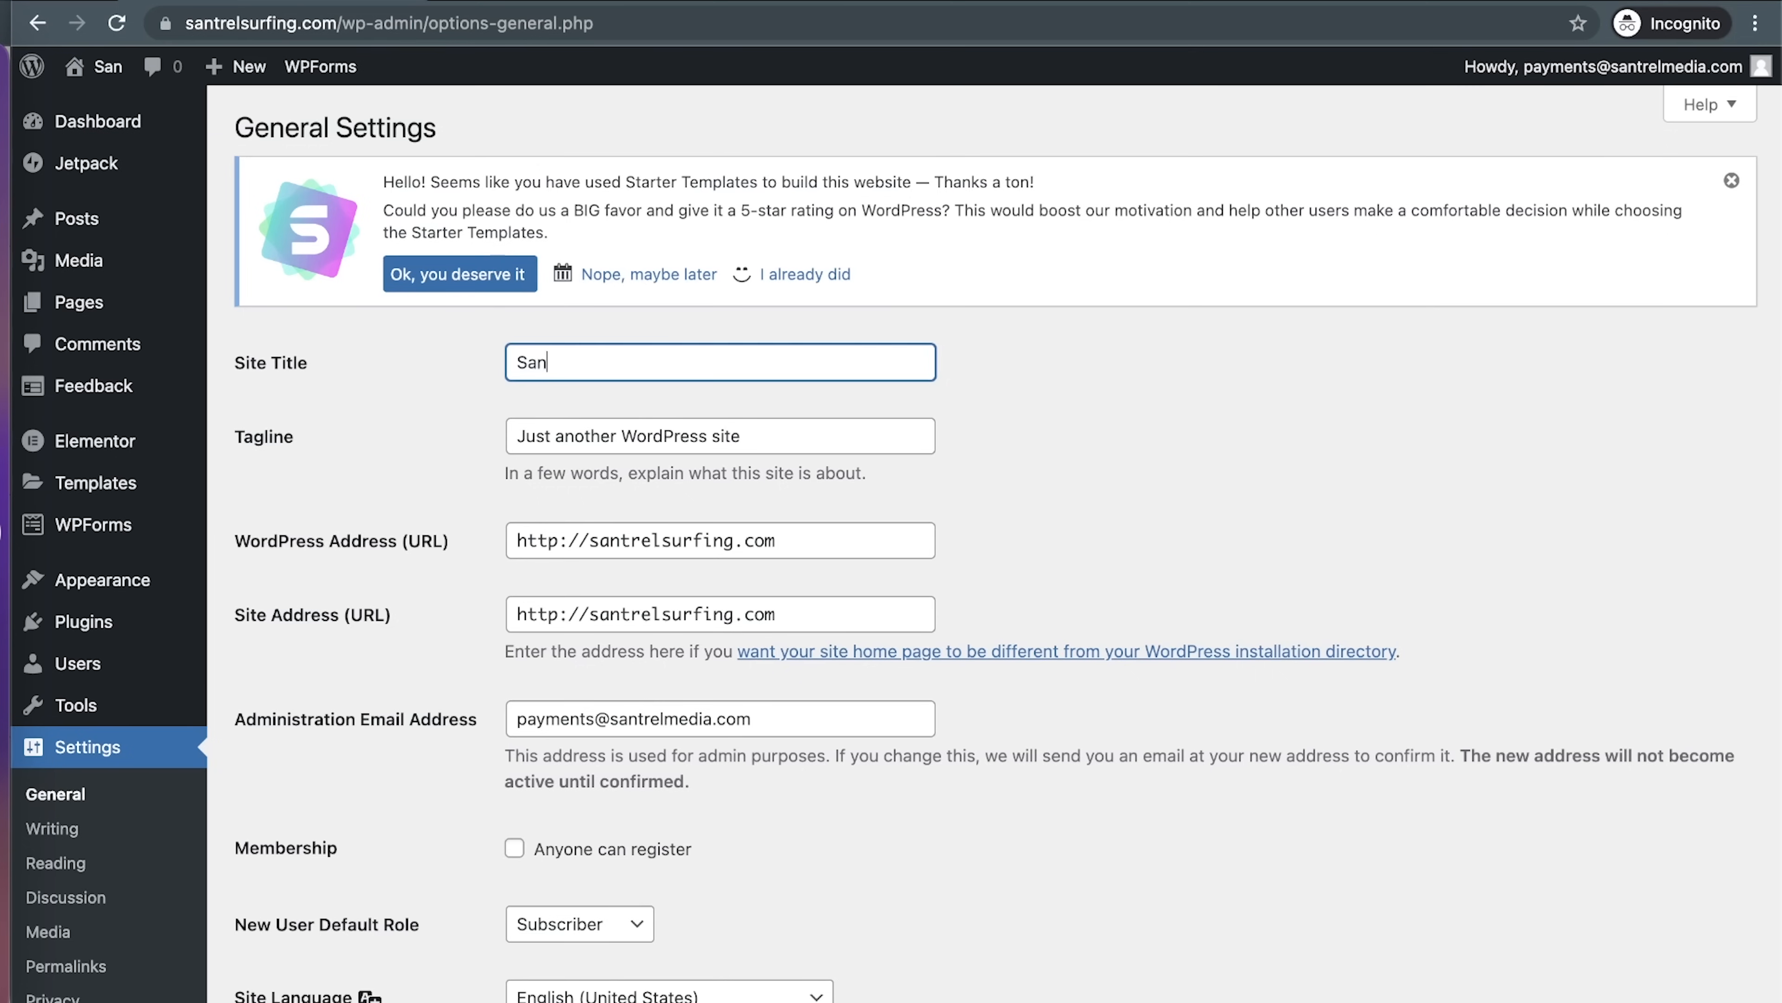
pyautogui.press('BackSpace')
pyautogui.press('BackSpace')
pyautogui.write('Surfing')
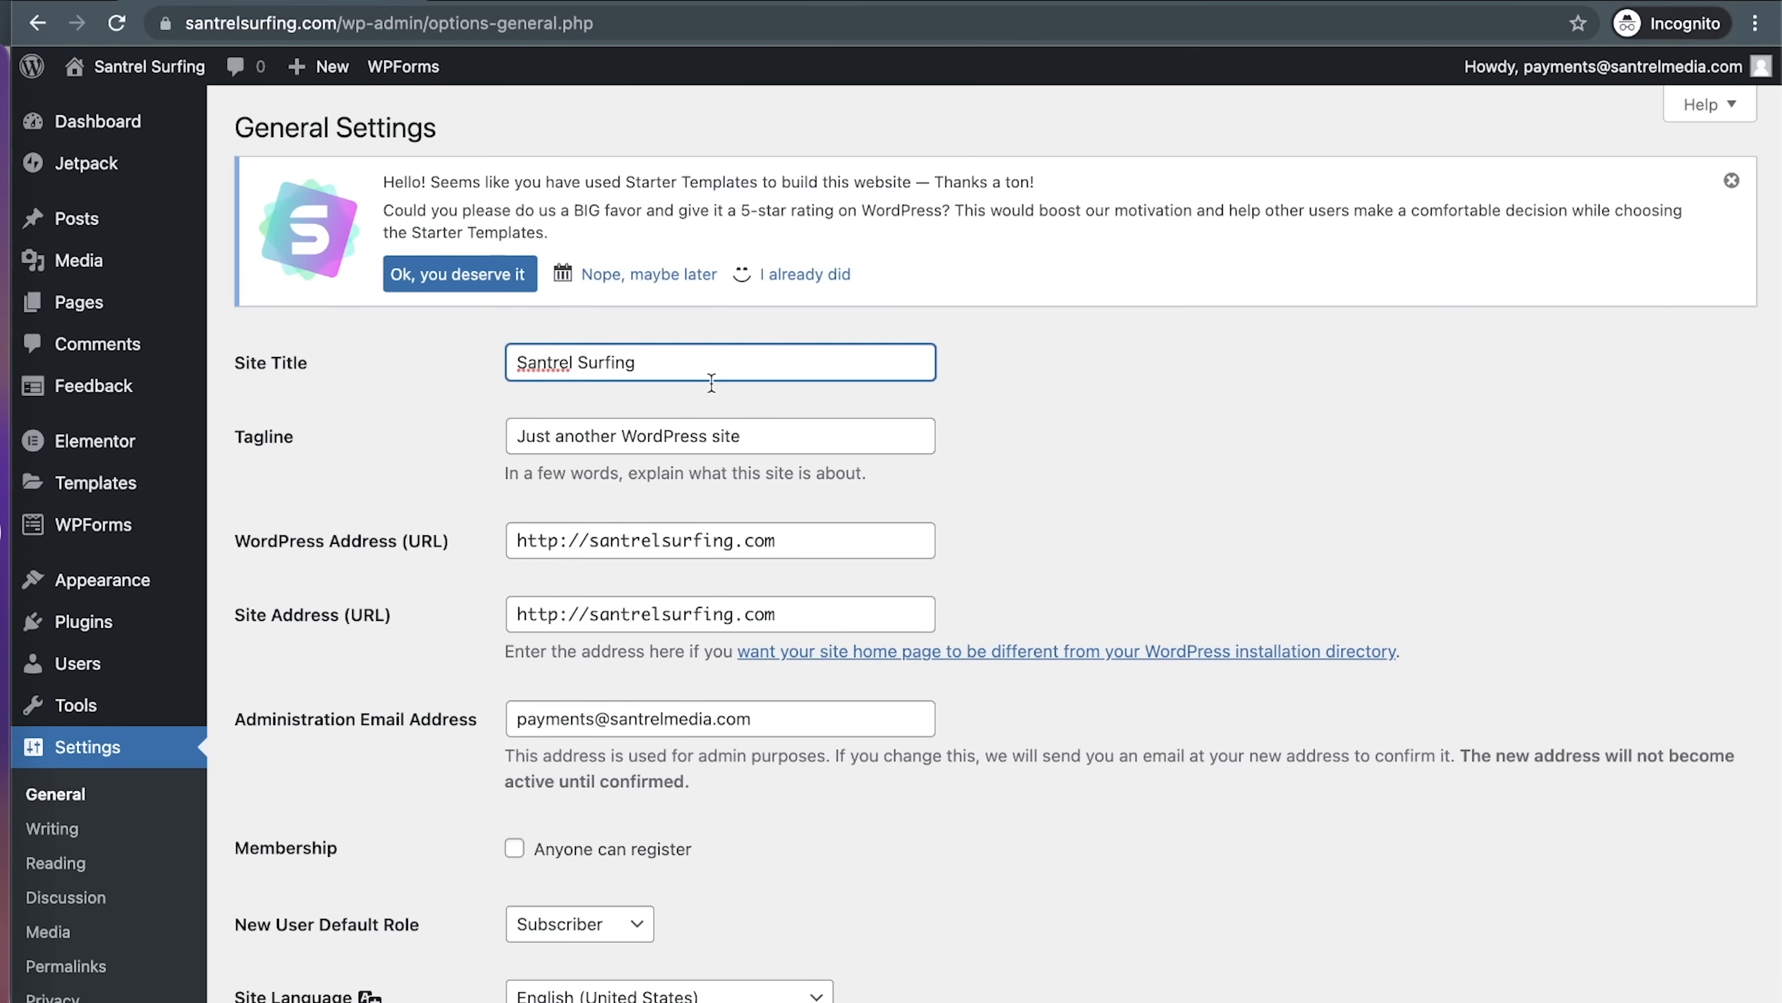
# Replace the site's tagline with A Surfing Blog
pyautogui.tripleClick(754, 447)
pyautogui.write('A ')
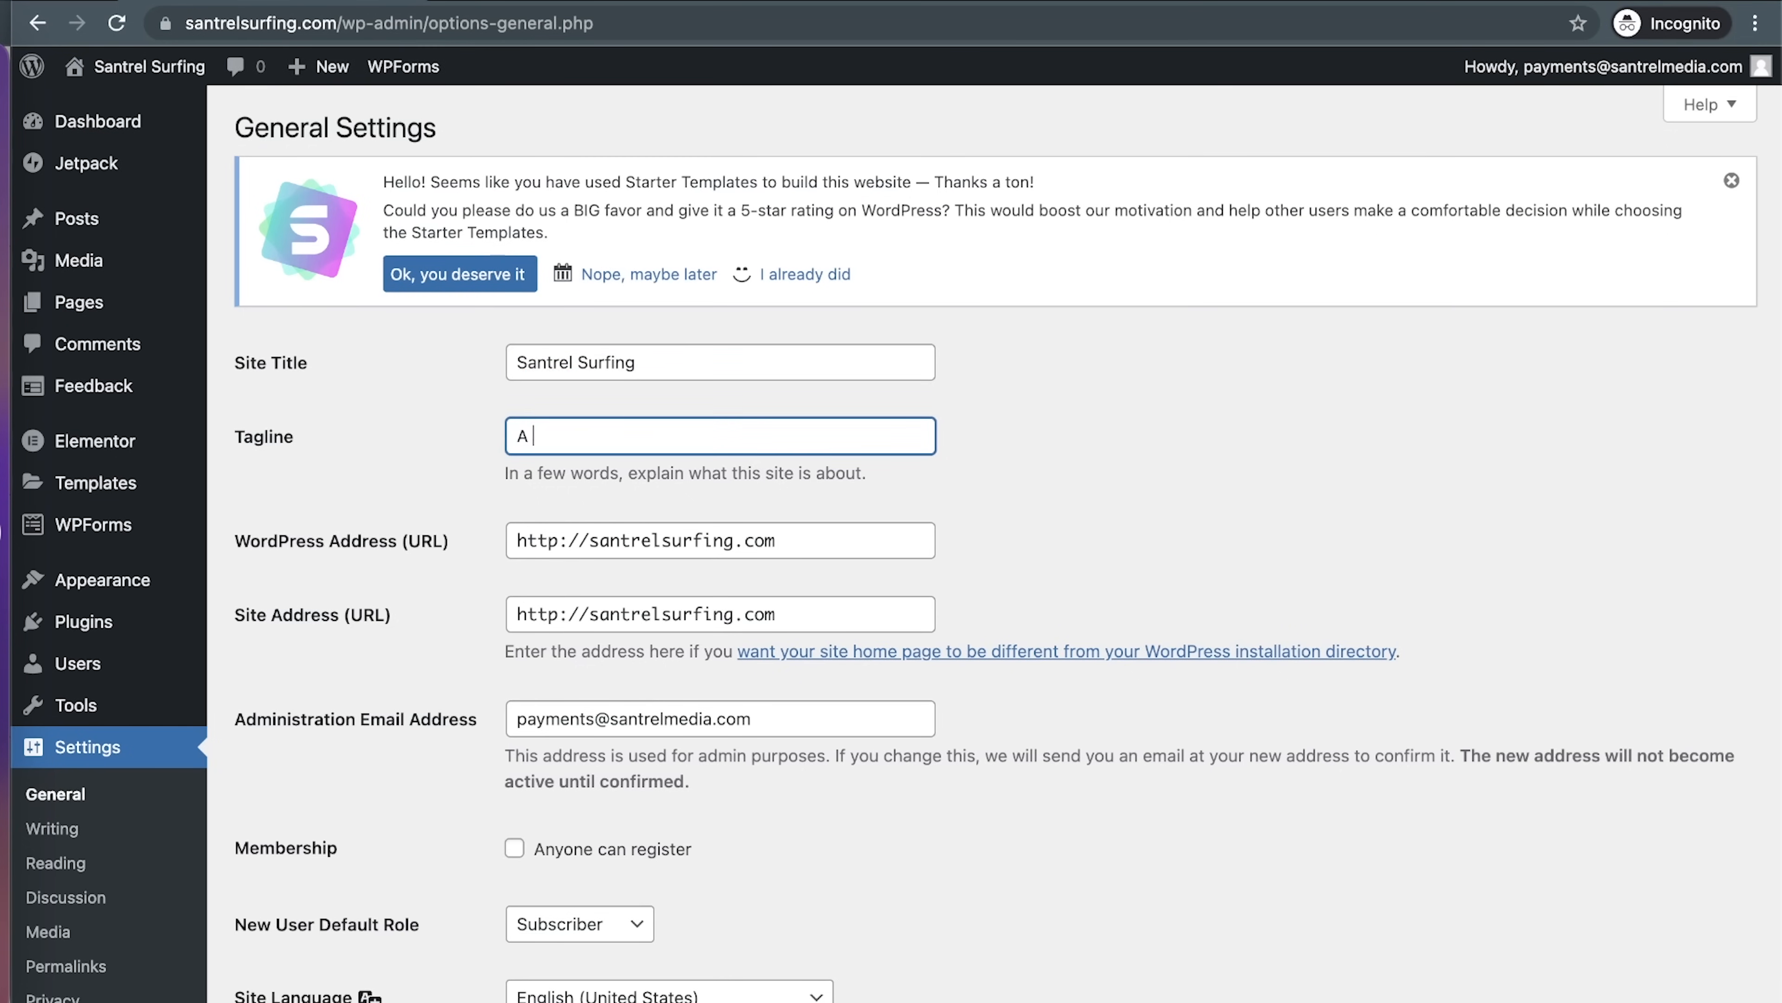
pyautogui.write('Surfing Blog')
pyautogui.click(558, 550)
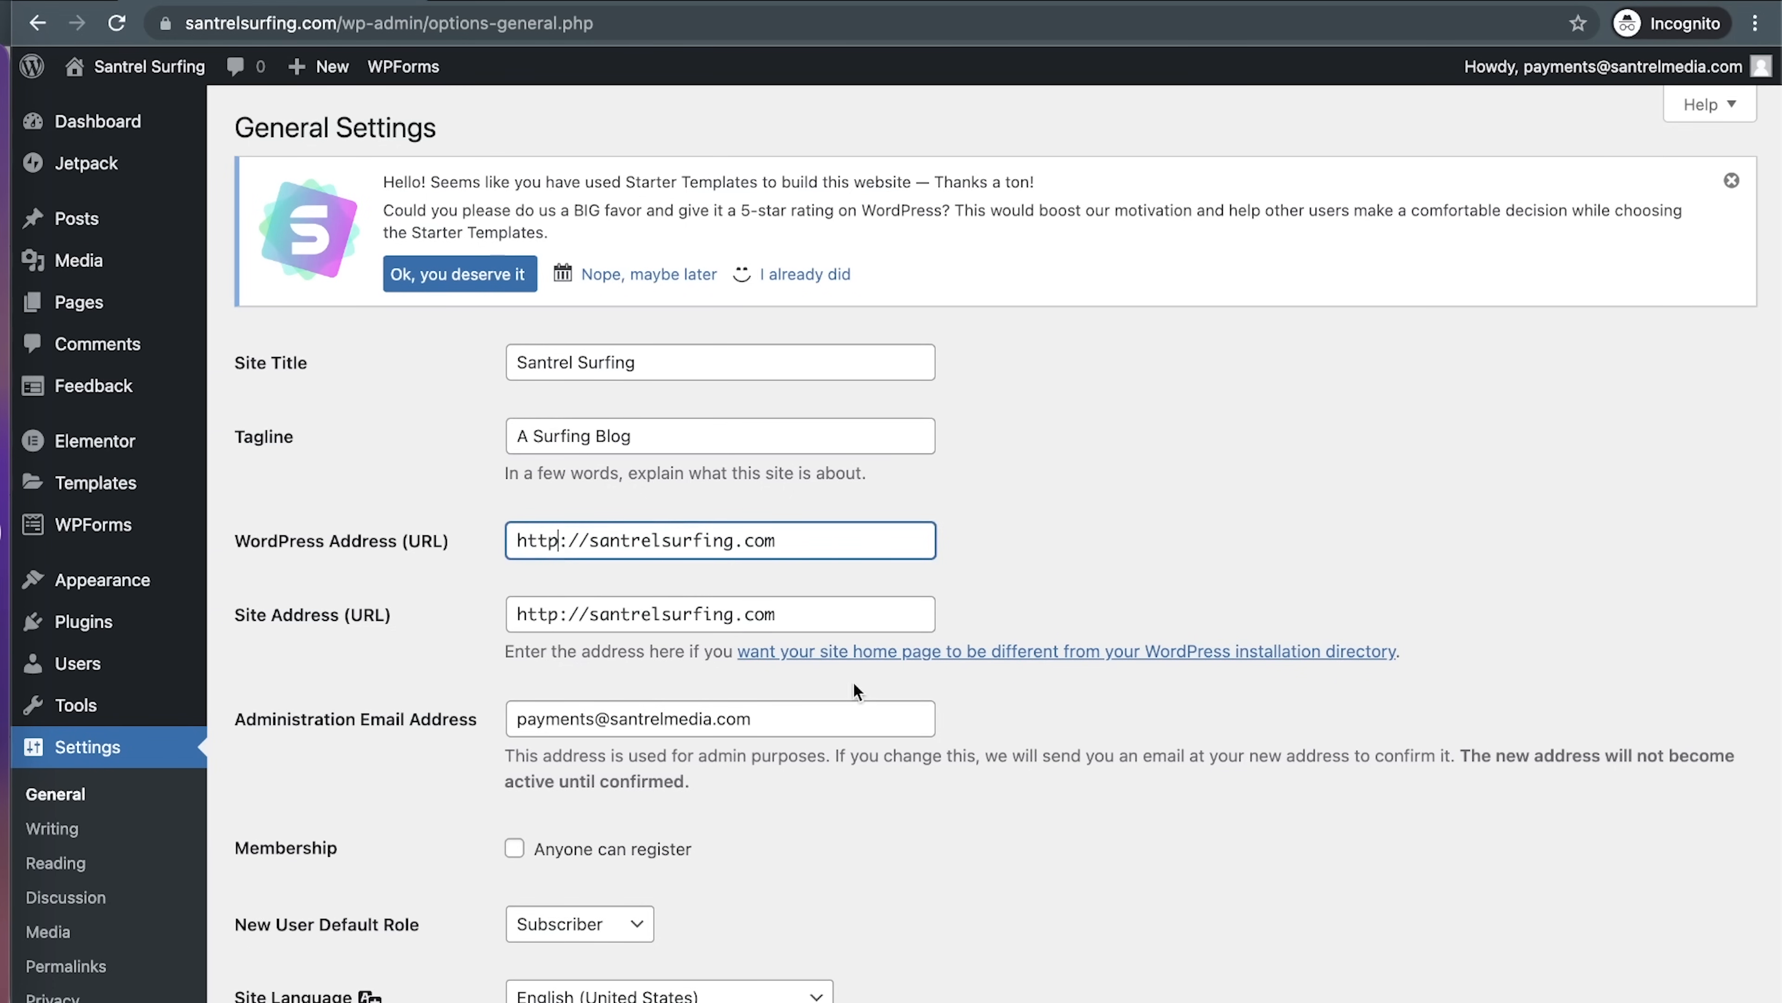
pyautogui.write('s')
pyautogui.click(556, 613)
pyautogui.write('s')
pyautogui.scroll(-10, 1000, 855)
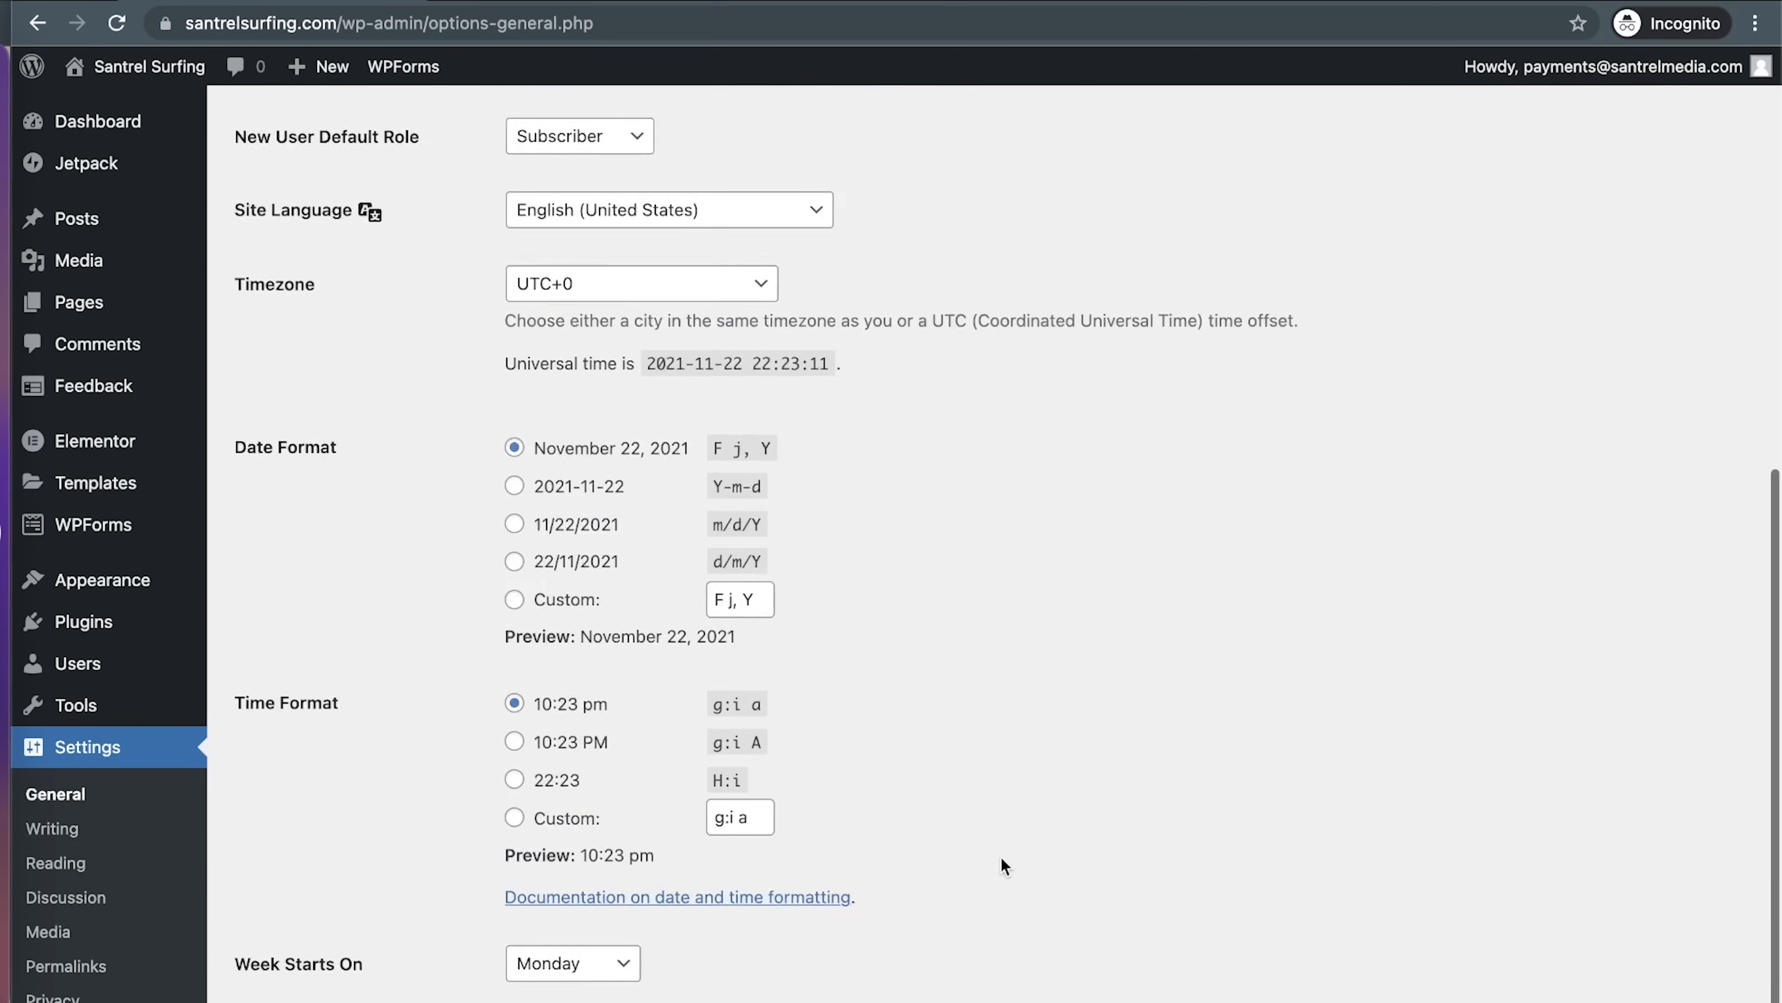
pyautogui.scroll(1, 1000, 855)
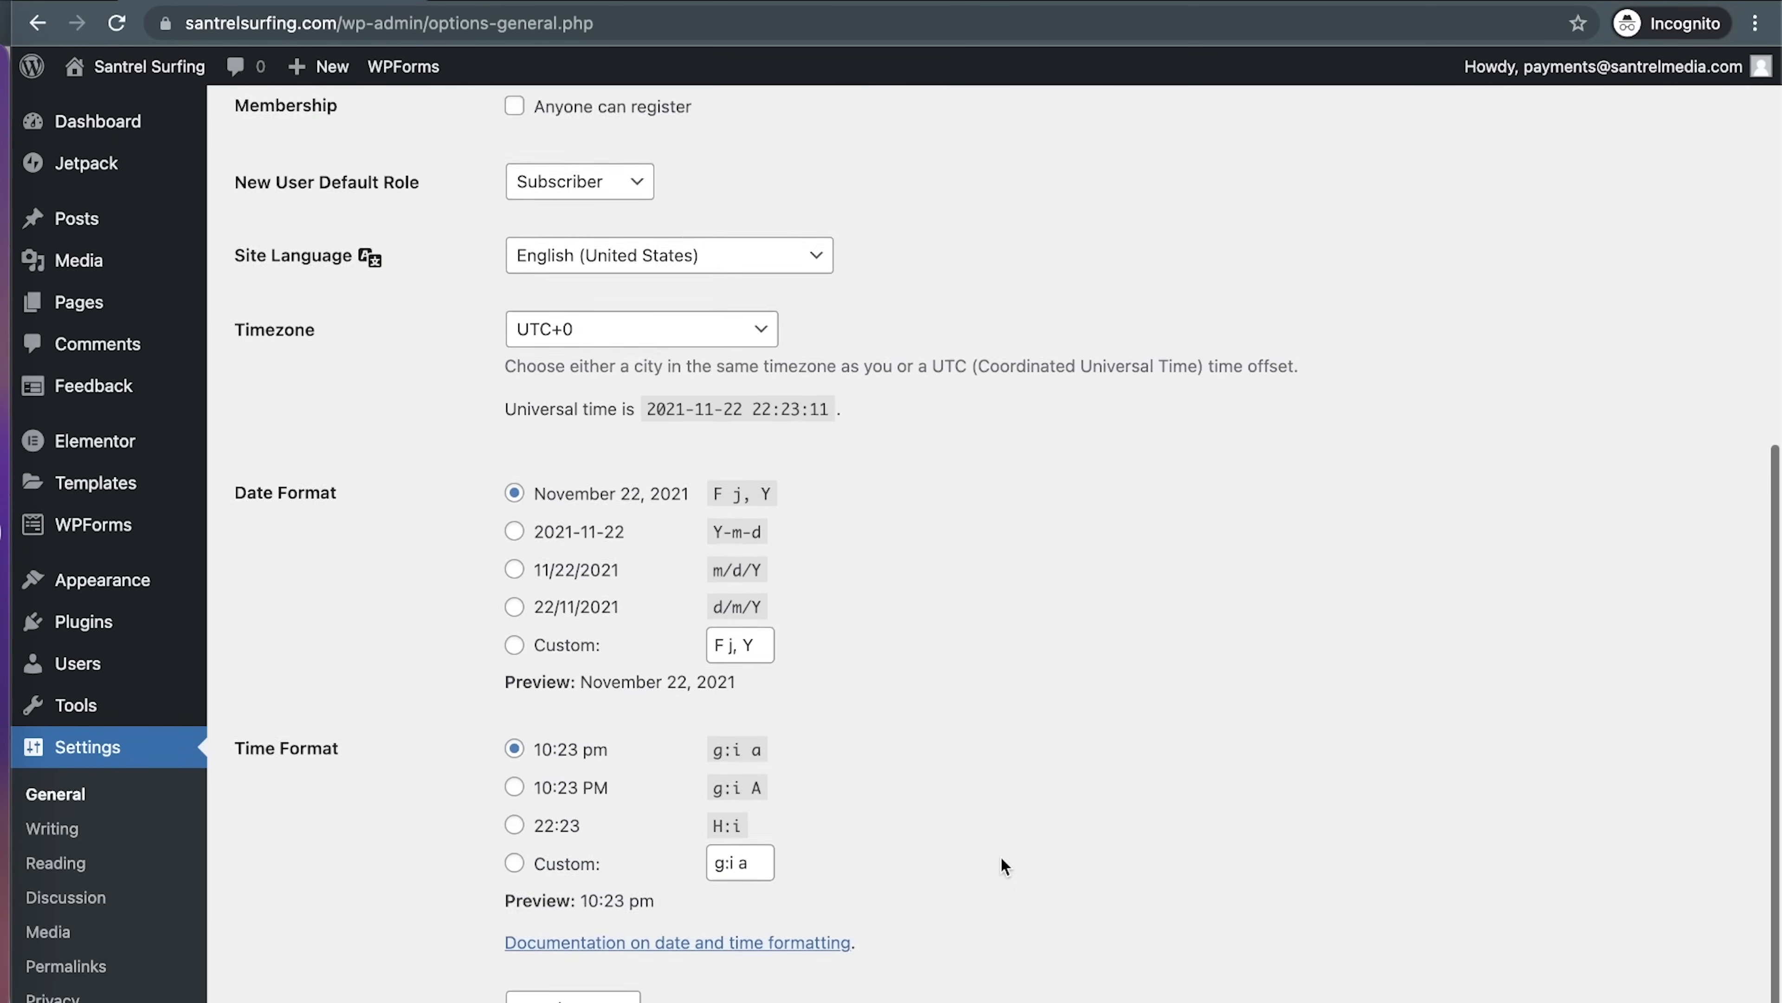
pyautogui.scroll(-3, 1000, 855)
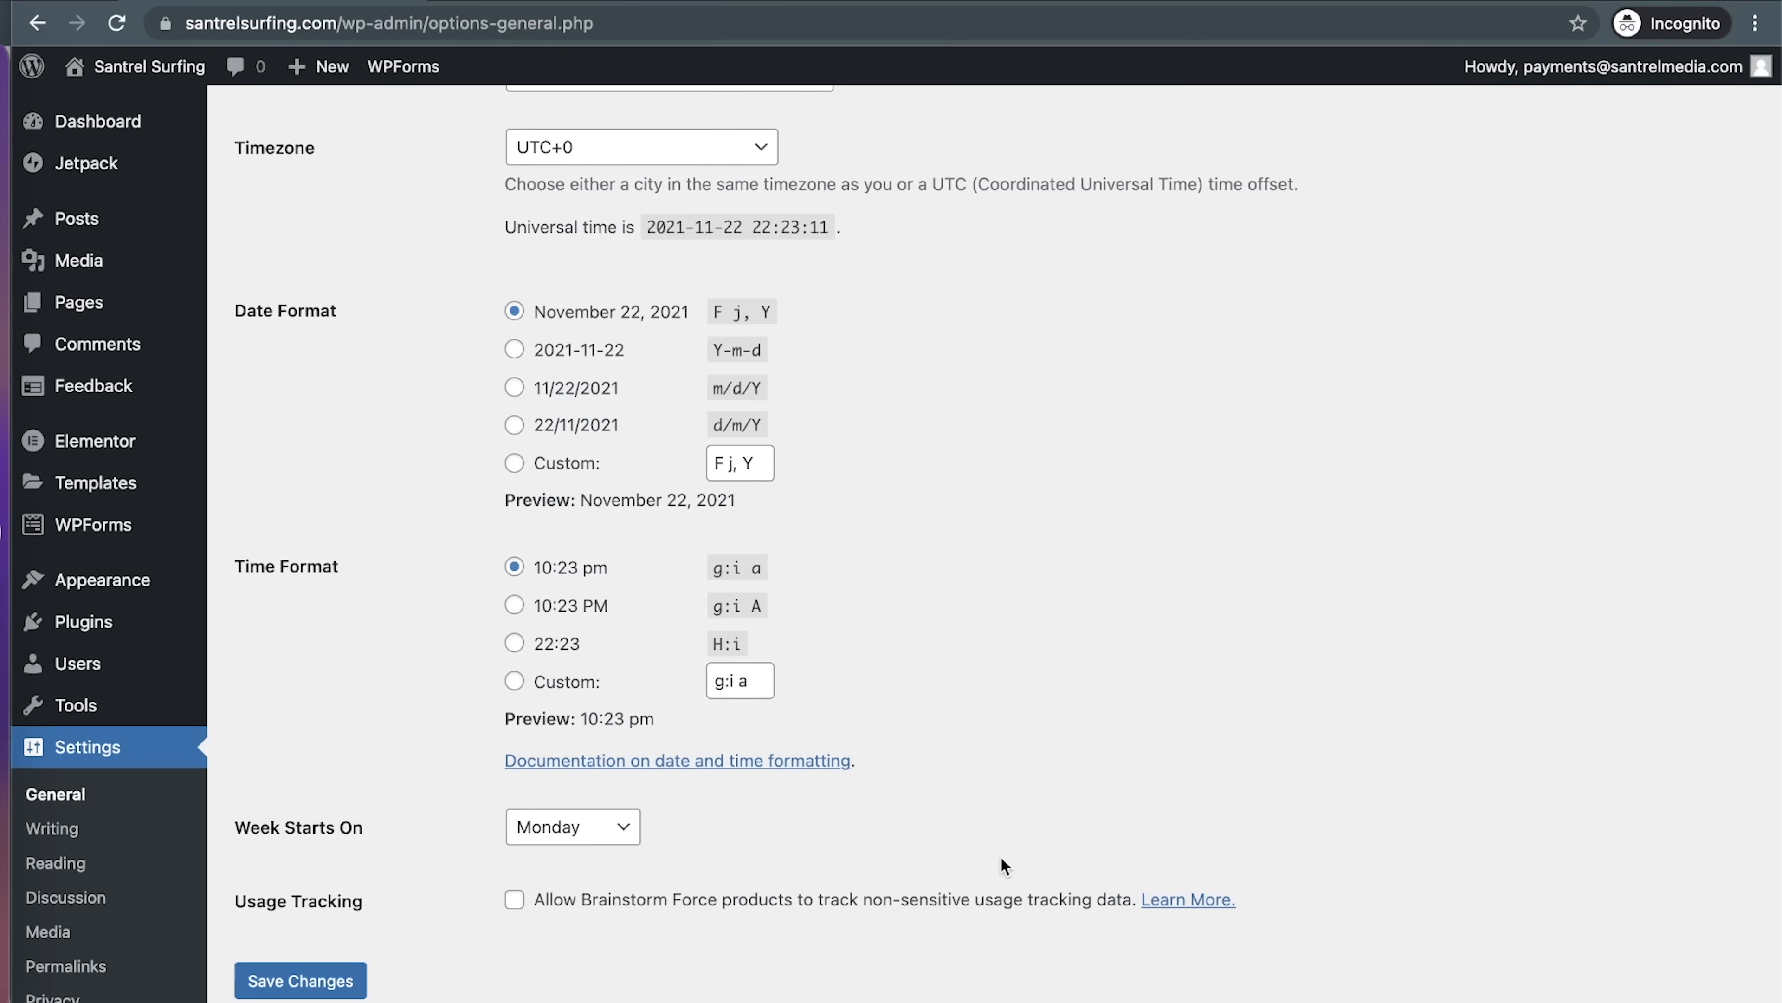
pyautogui.click(313, 988)
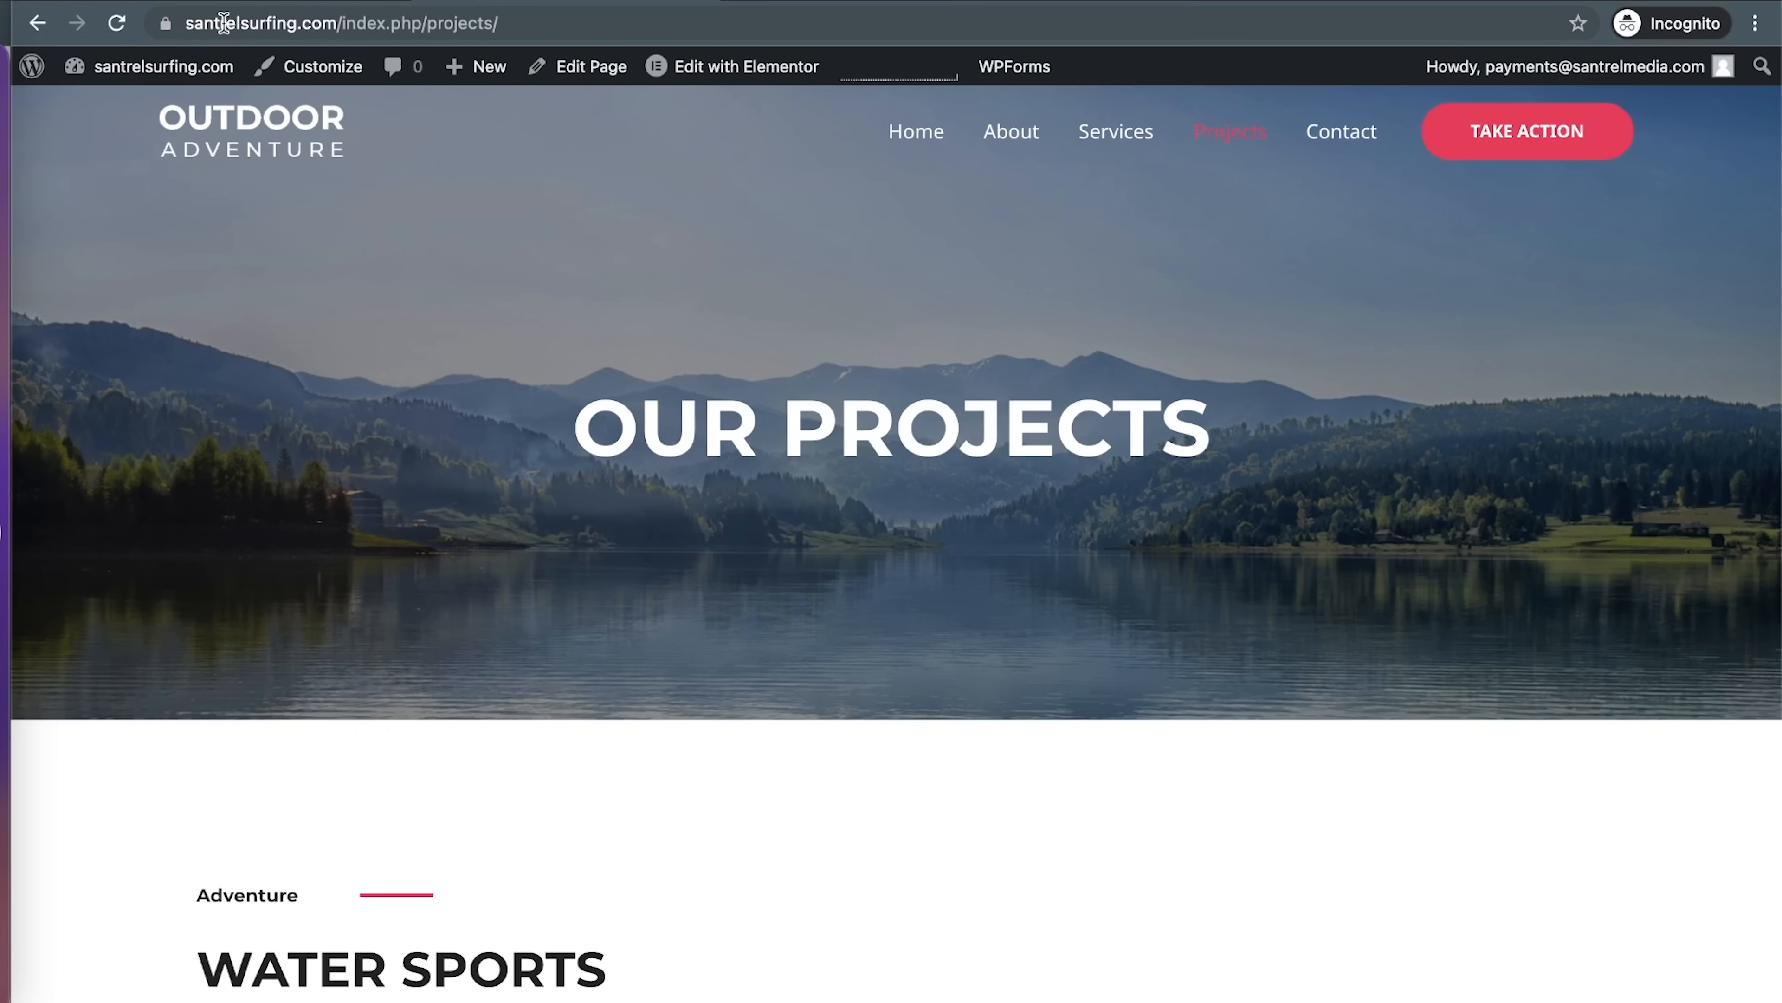
pyautogui.click(248, 1)
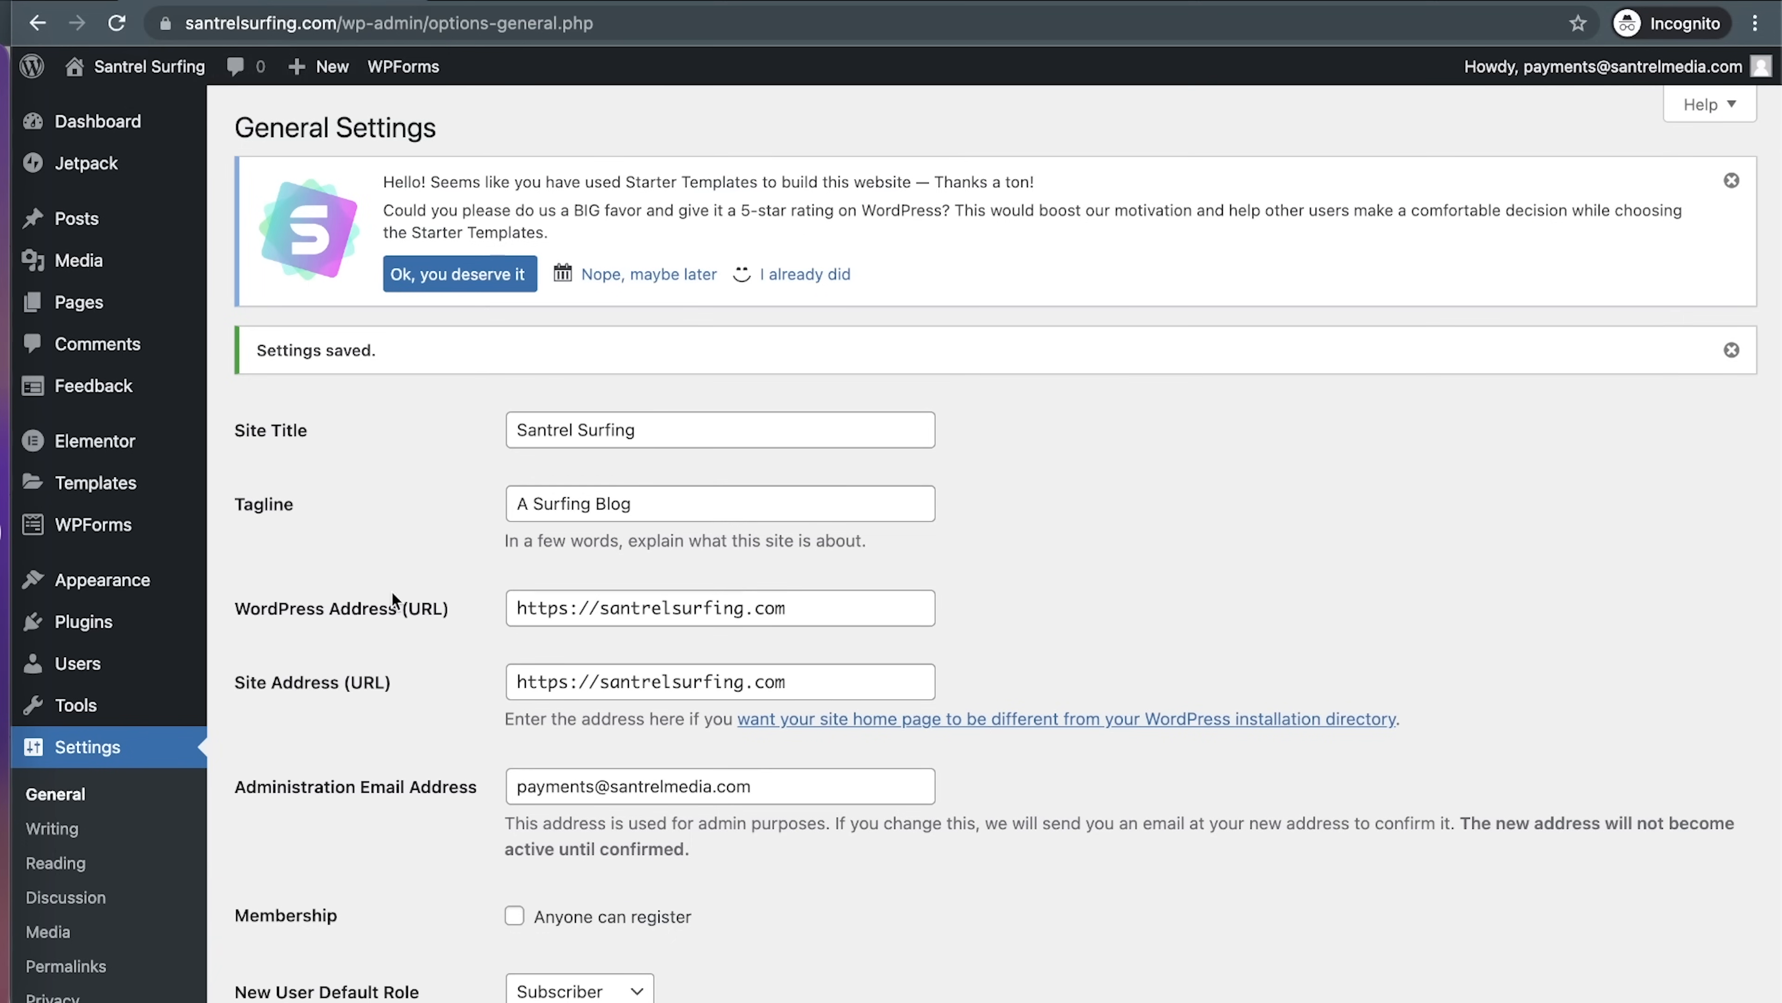
# Look over the remaining general settings and the writing settings
pyautogui.scroll(-10, 392, 596)
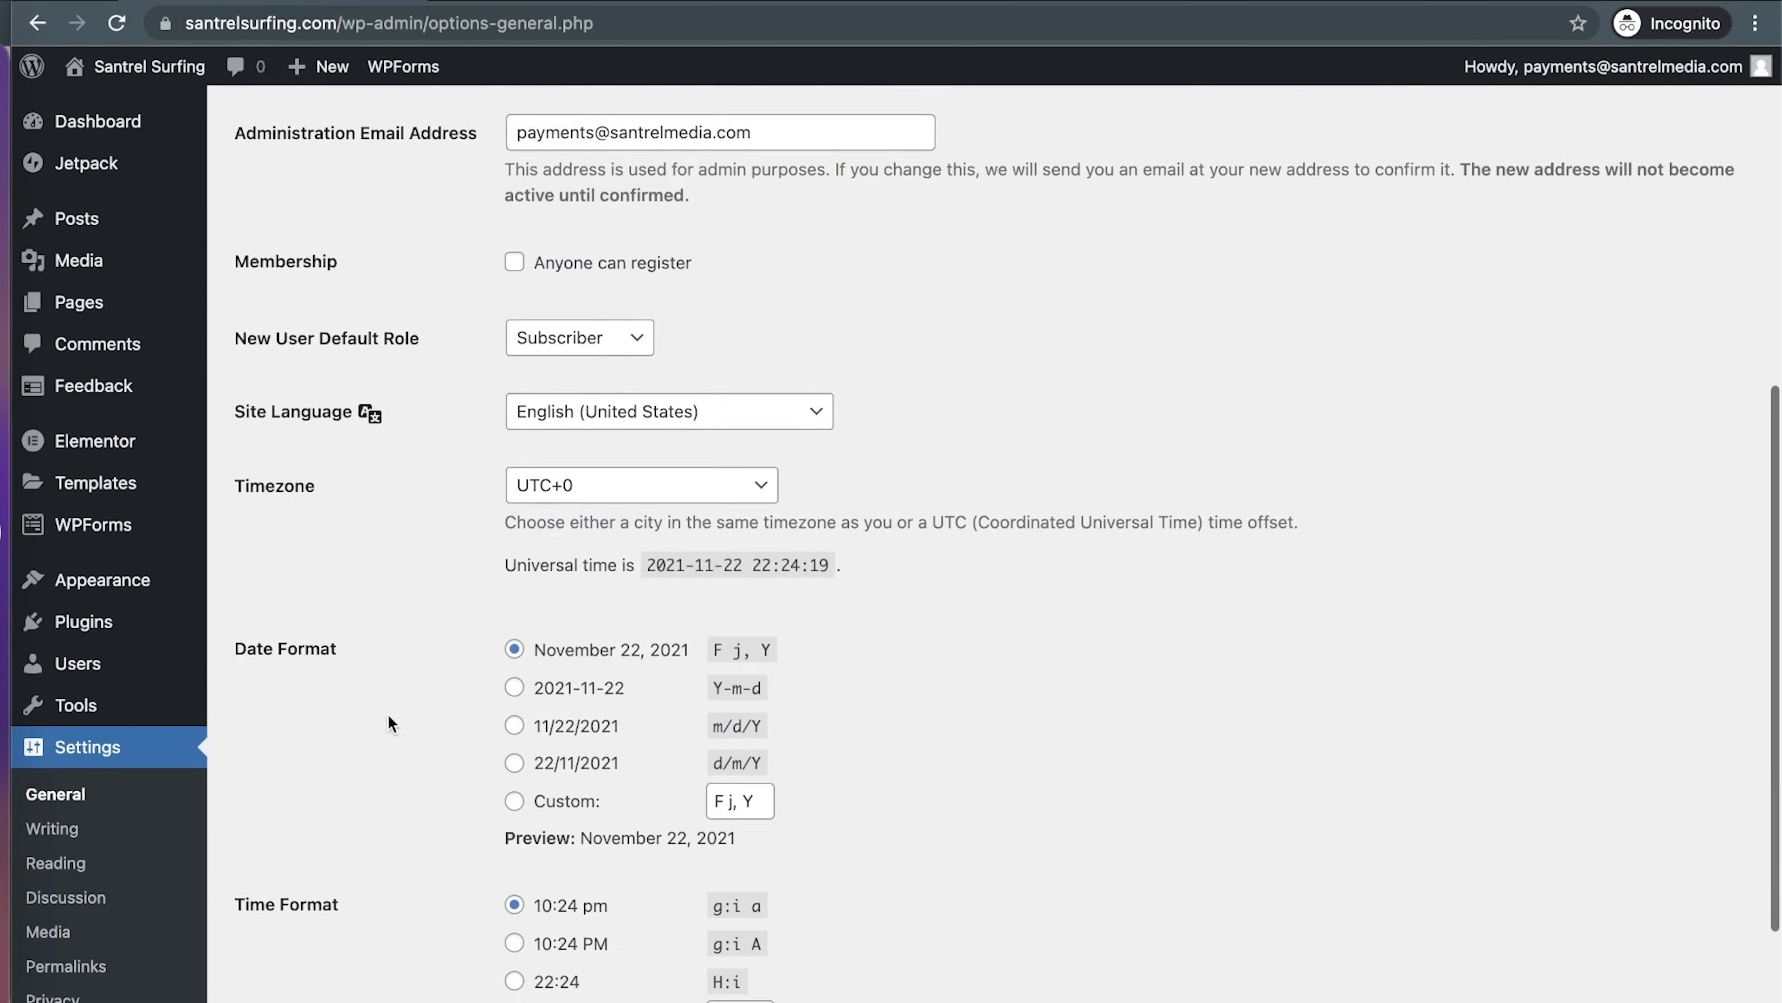
pyautogui.scroll(-4, 388, 713)
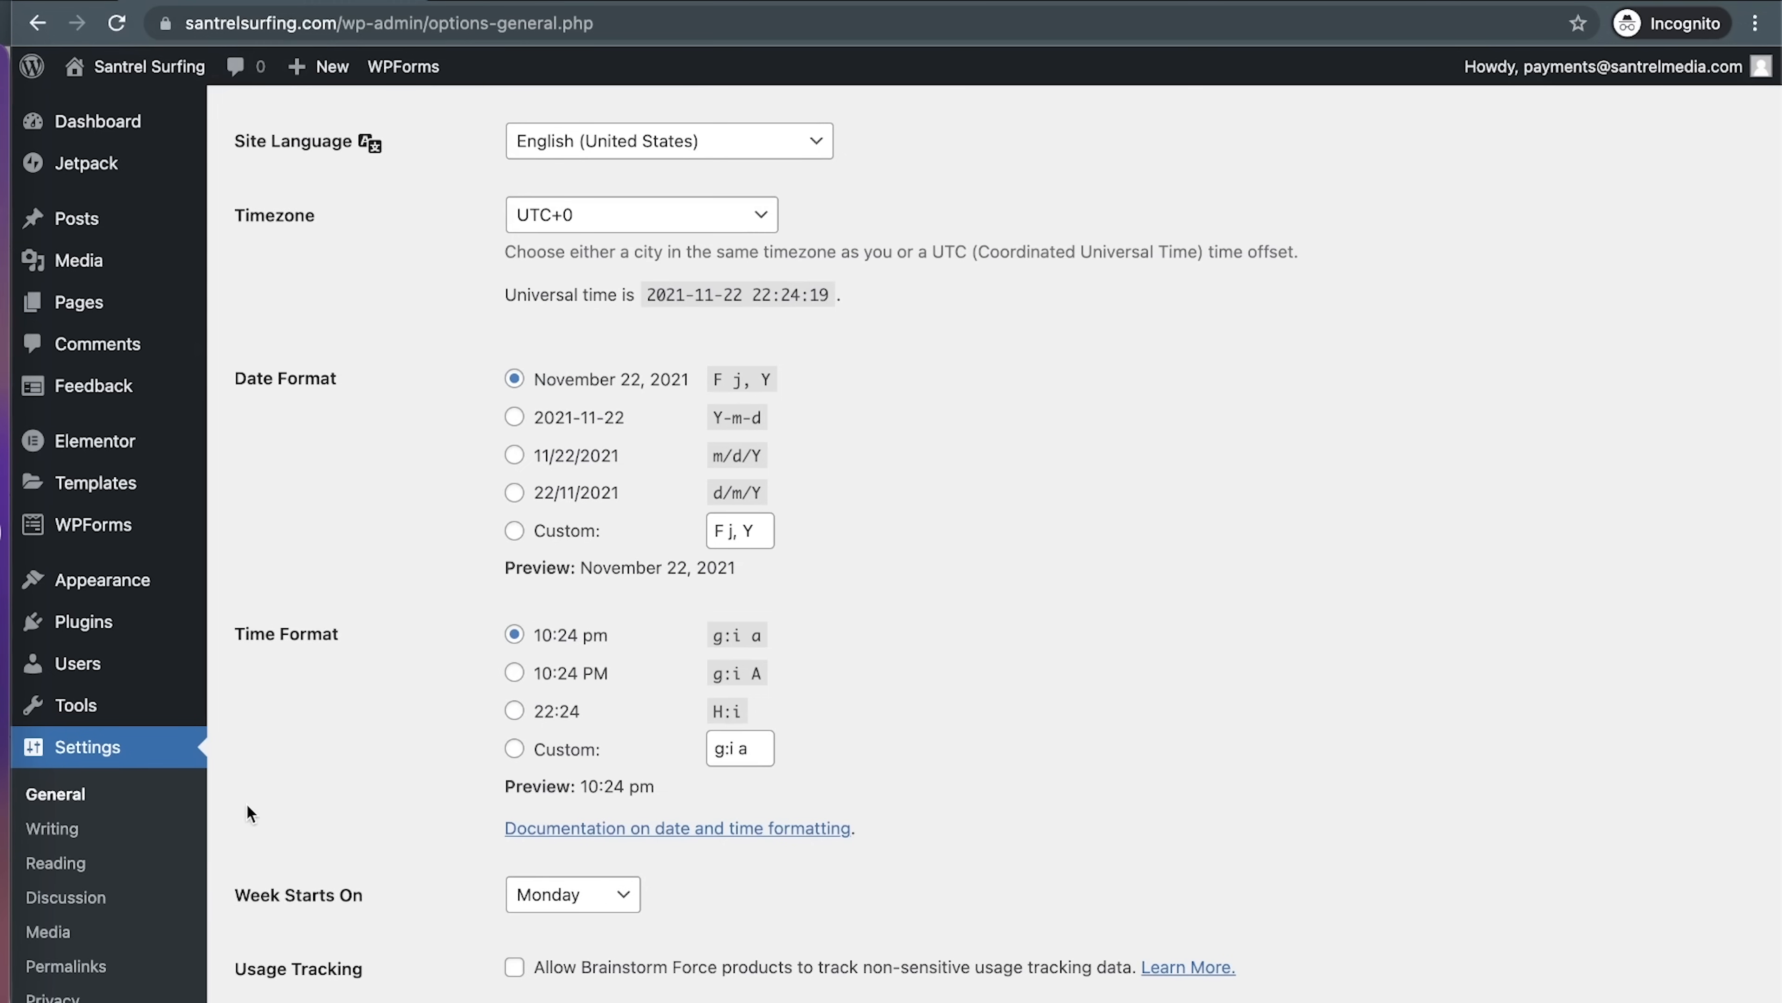
pyautogui.click(68, 830)
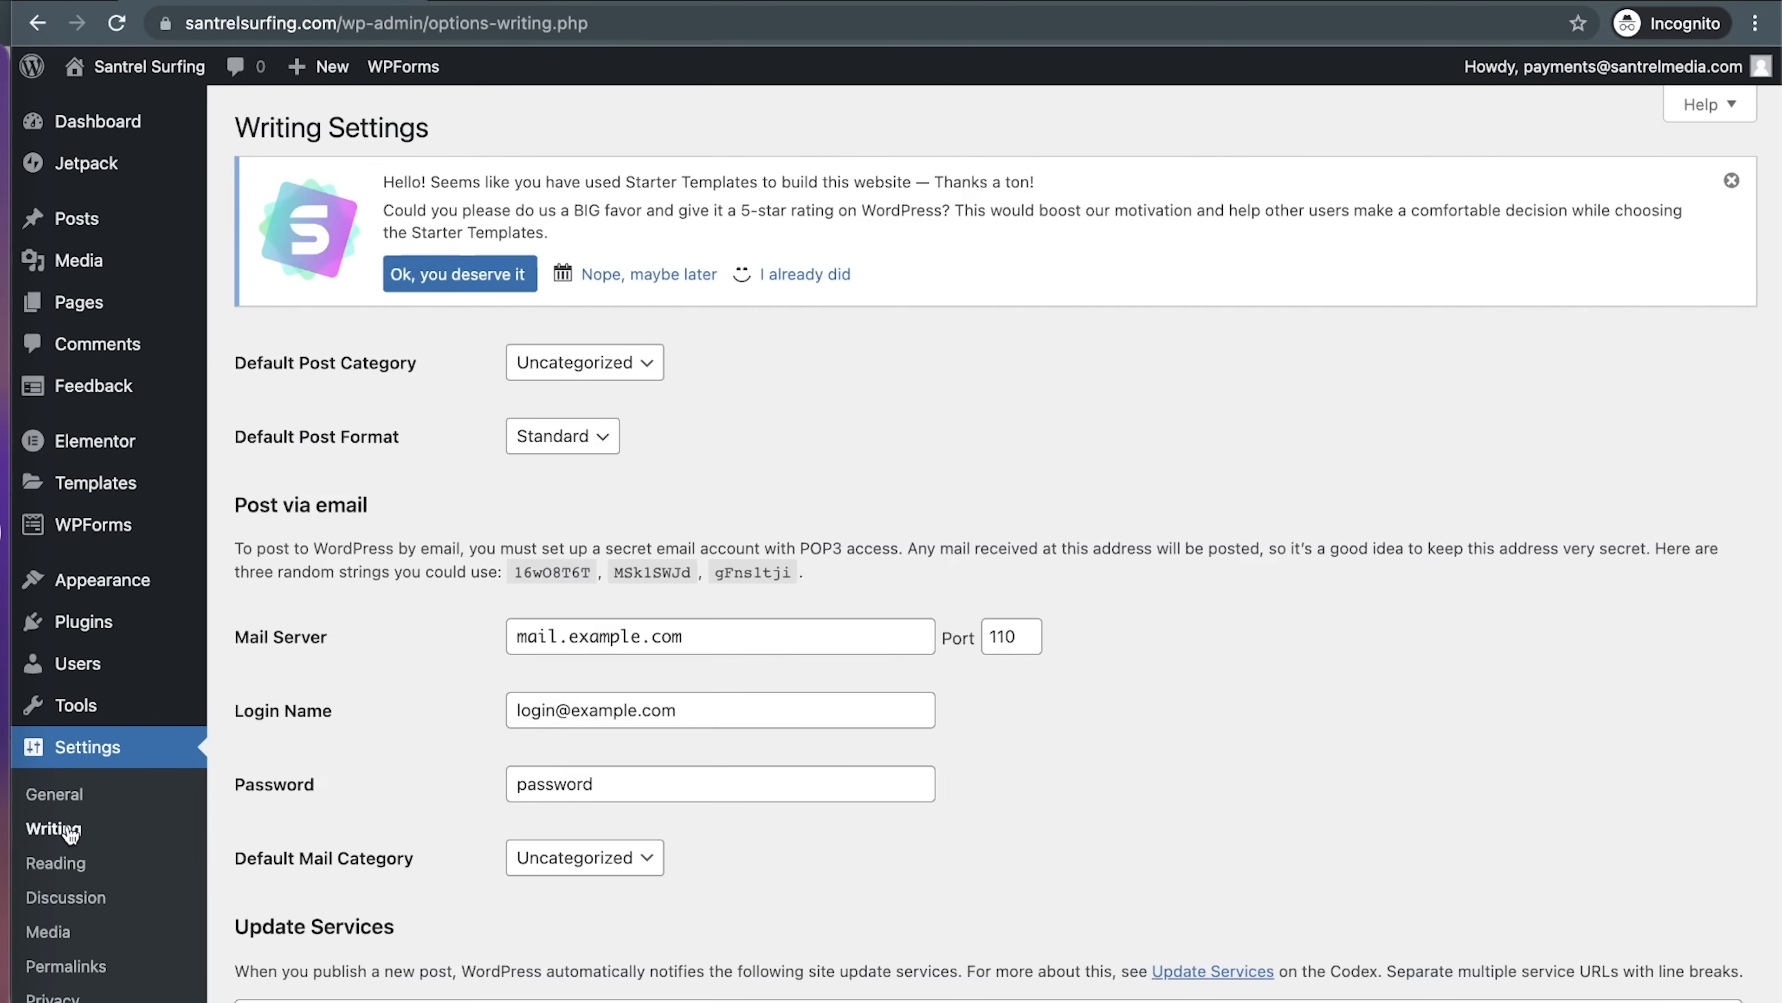
pyautogui.scroll(-2, 377, 899)
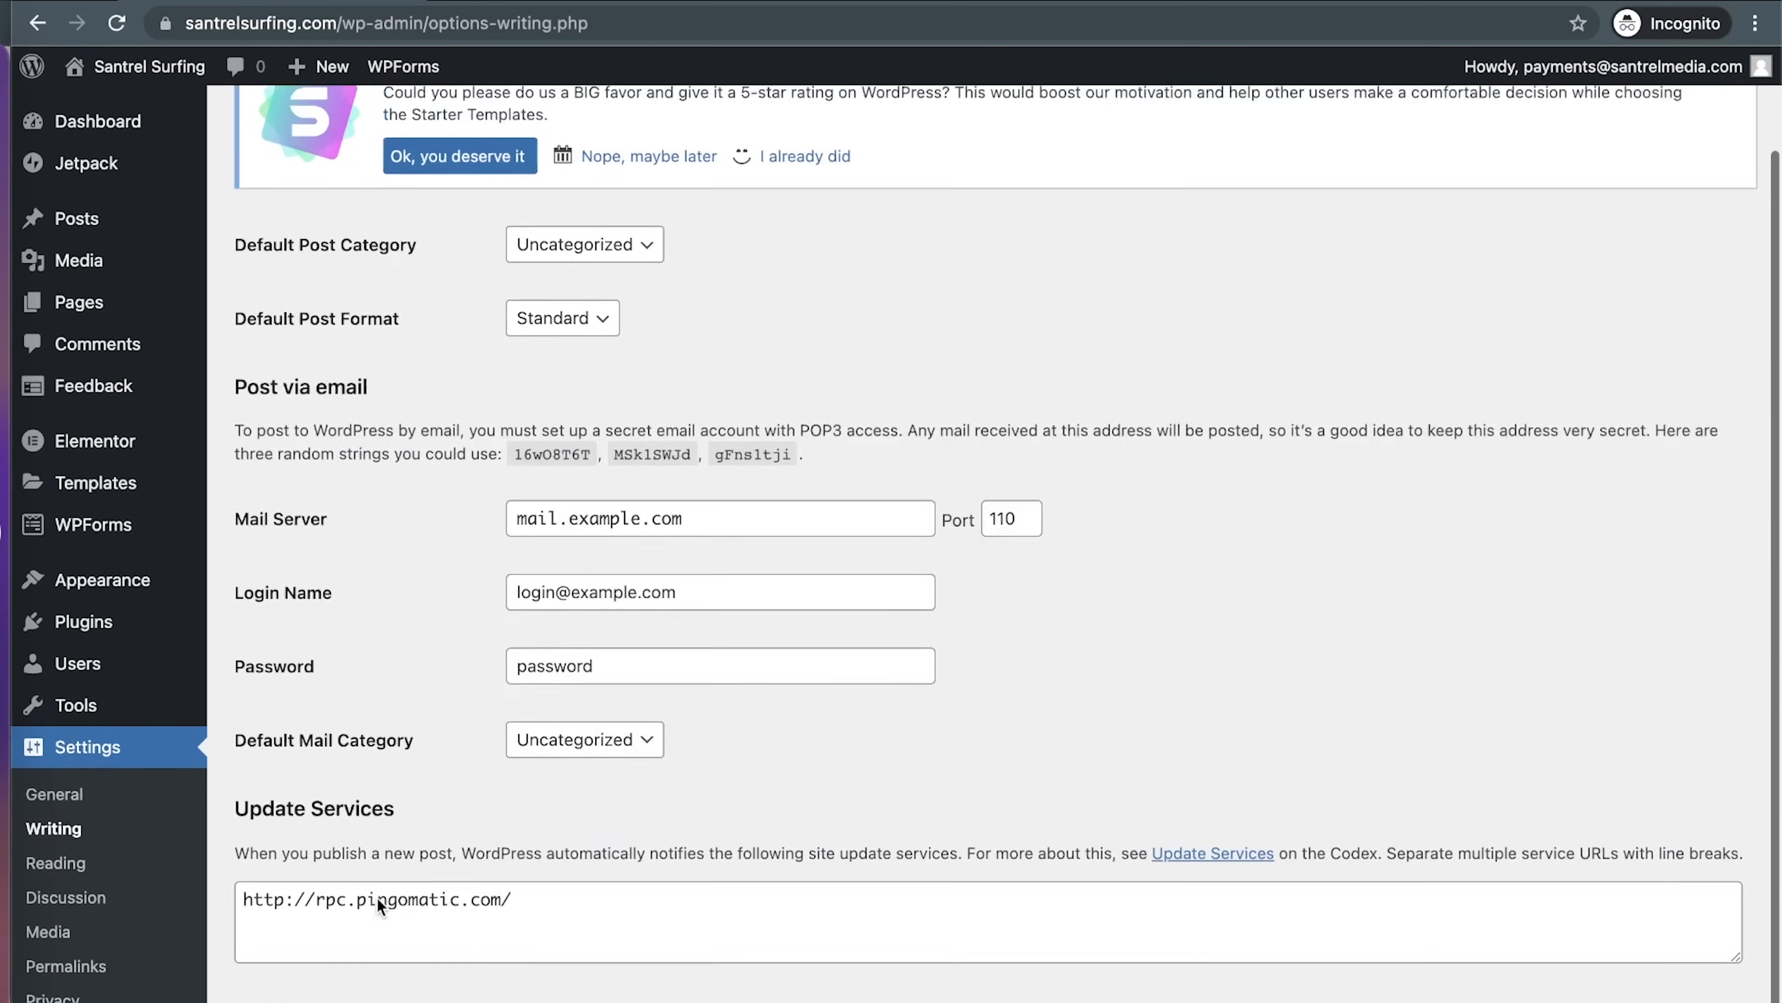
pyautogui.scroll(3, 377, 899)
# Open the permalink settings and choose the Post name URL structure
pyautogui.click(63, 932)
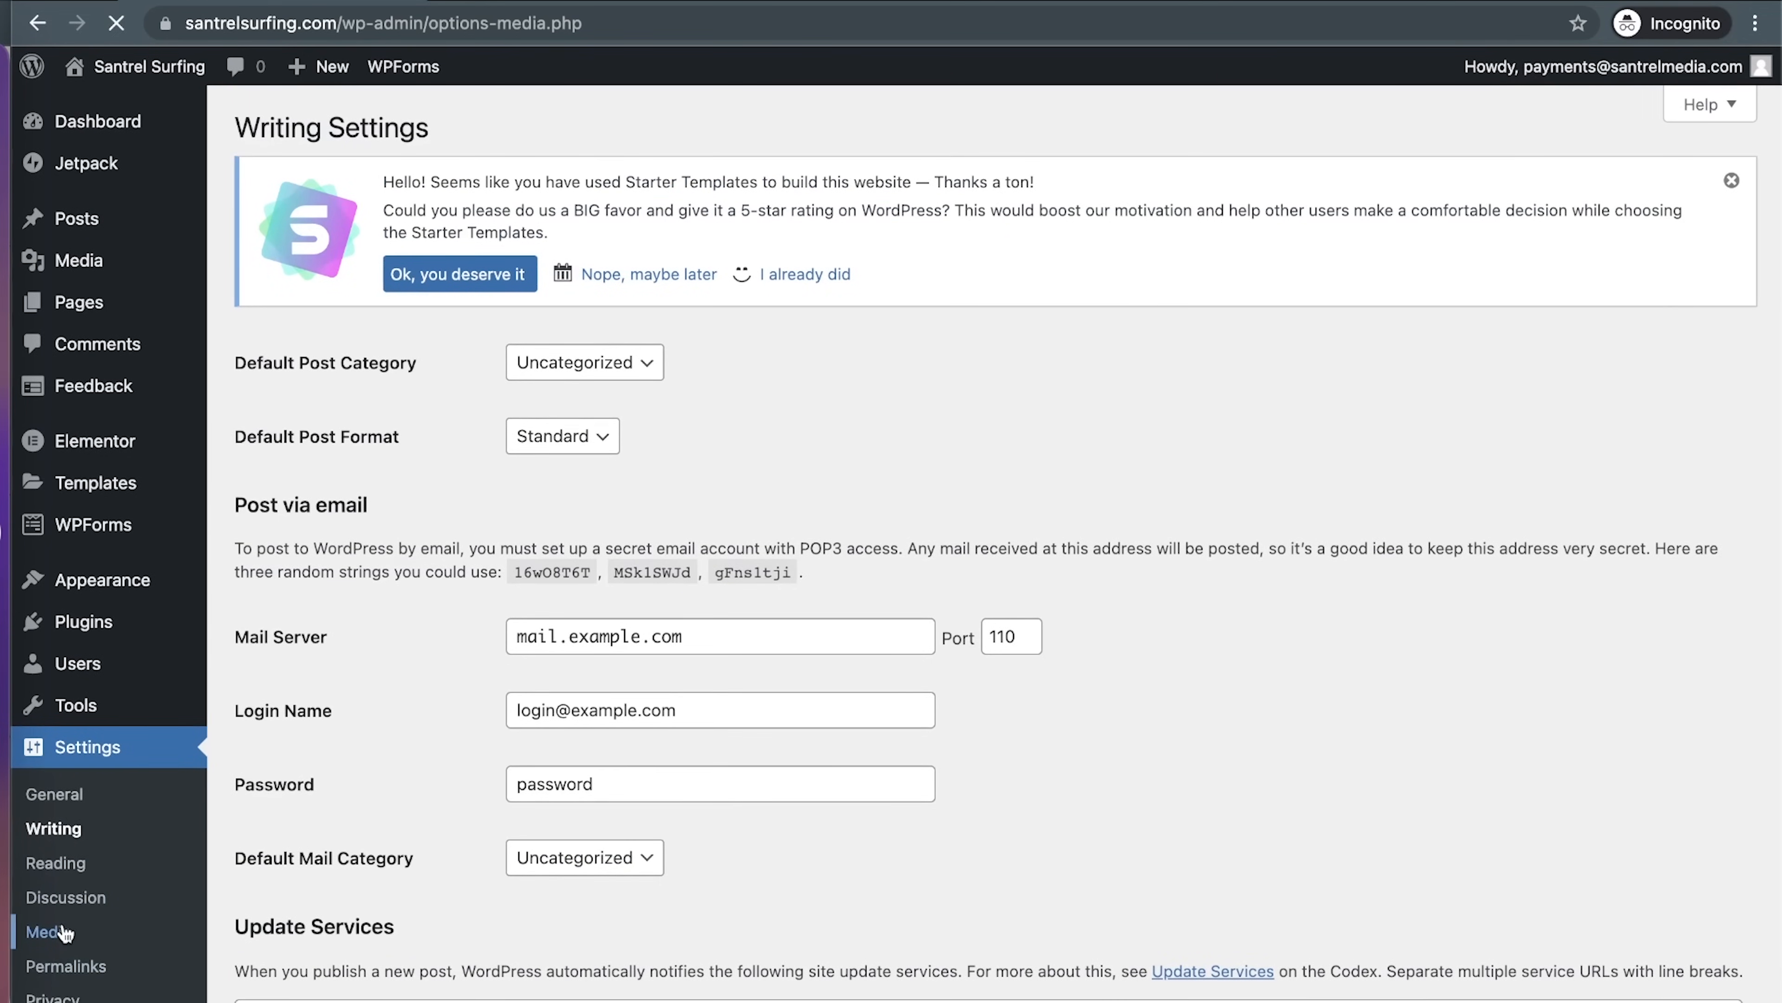
pyautogui.click(64, 966)
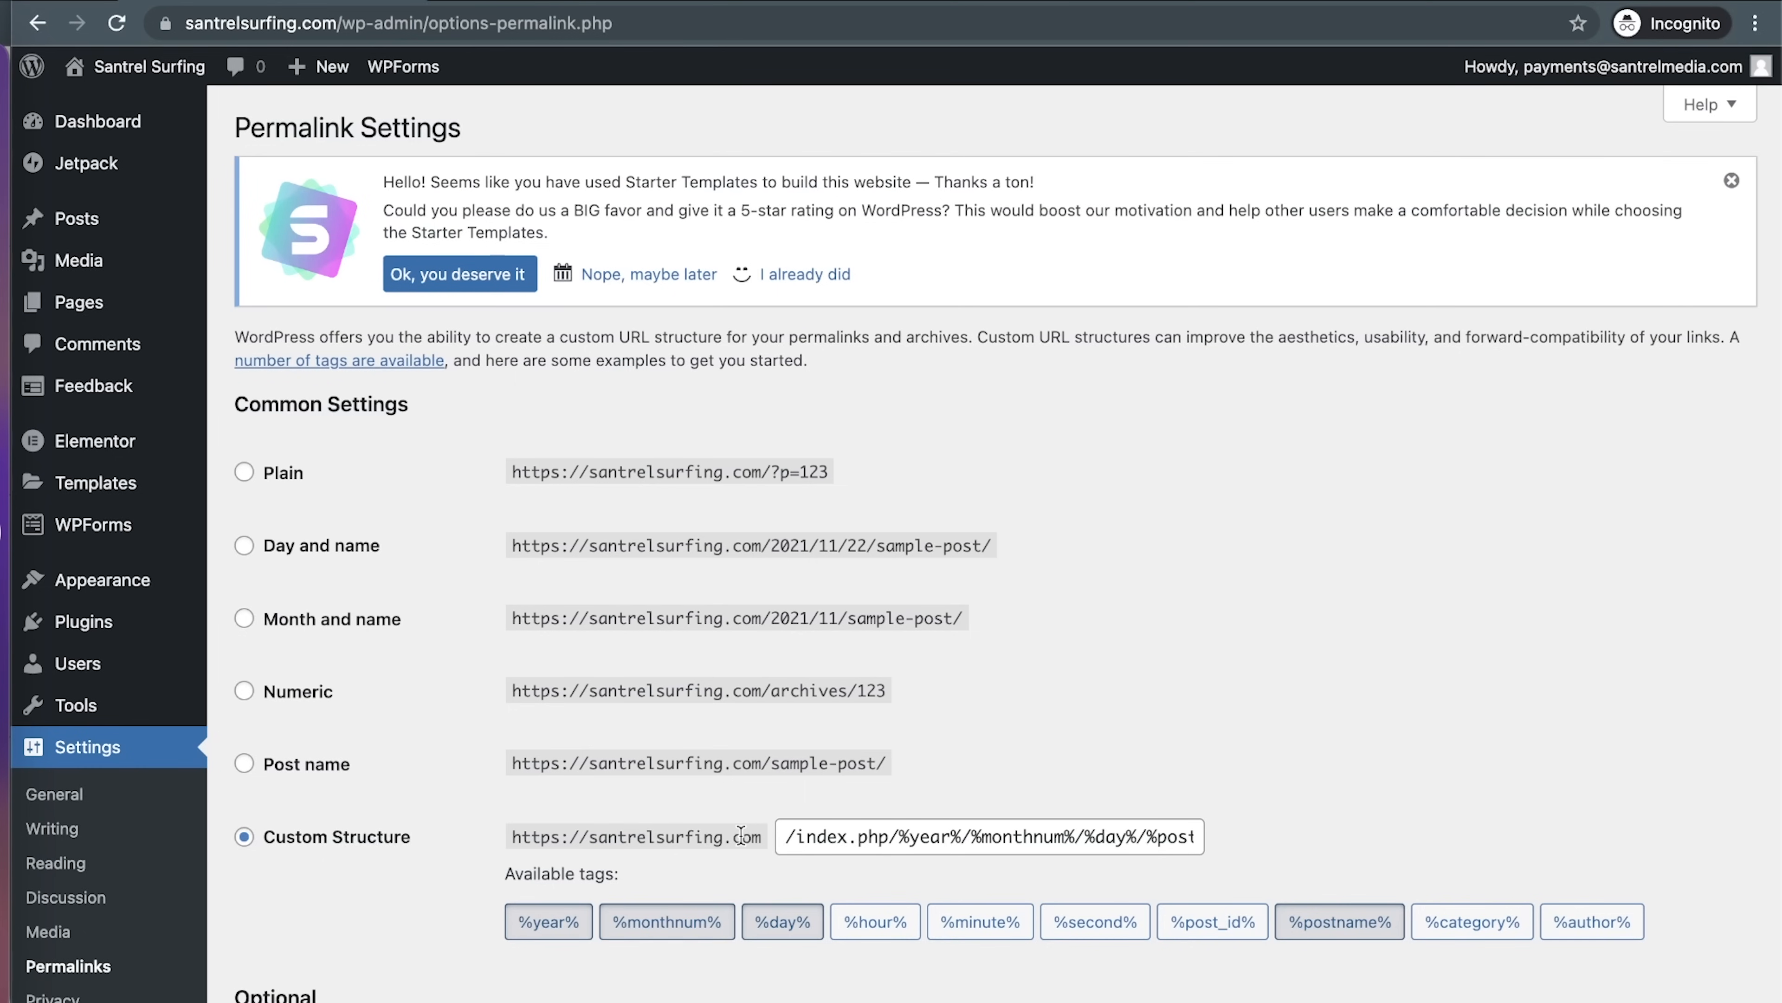
pyautogui.click(245, 764)
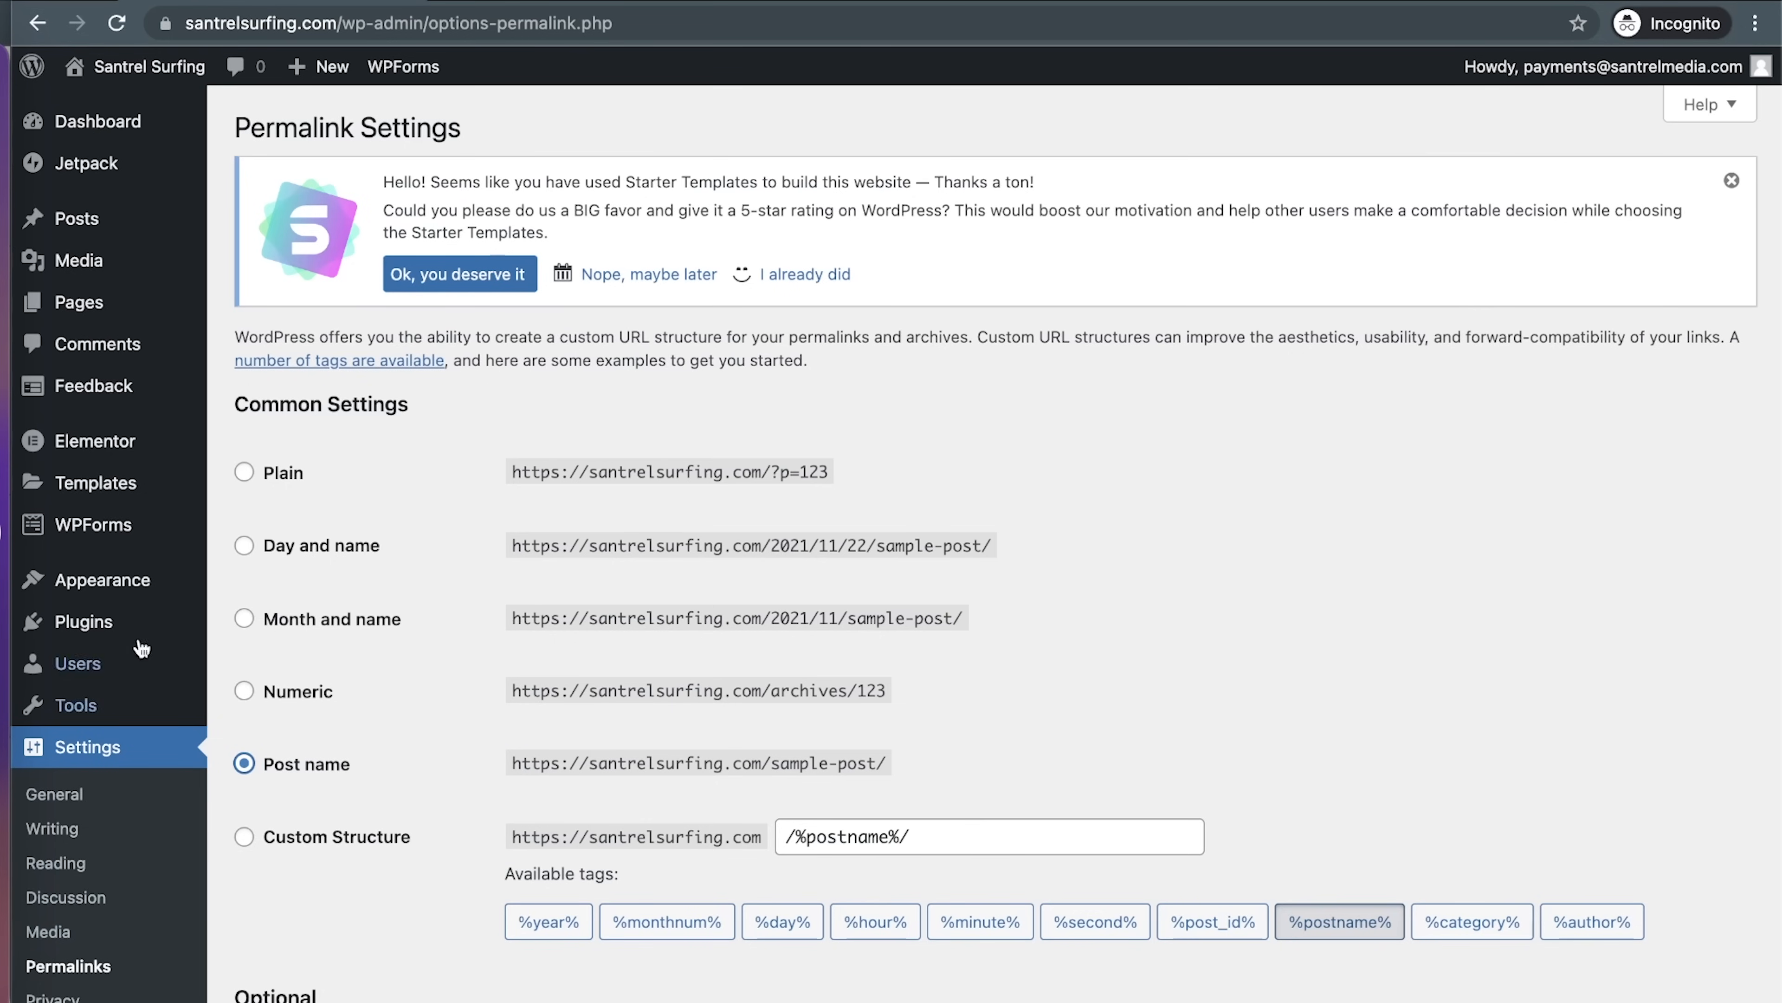
# Check the posts list, open the pages list and move Sample Page and Privacy Policy to the trash
pyautogui.click(93, 237)
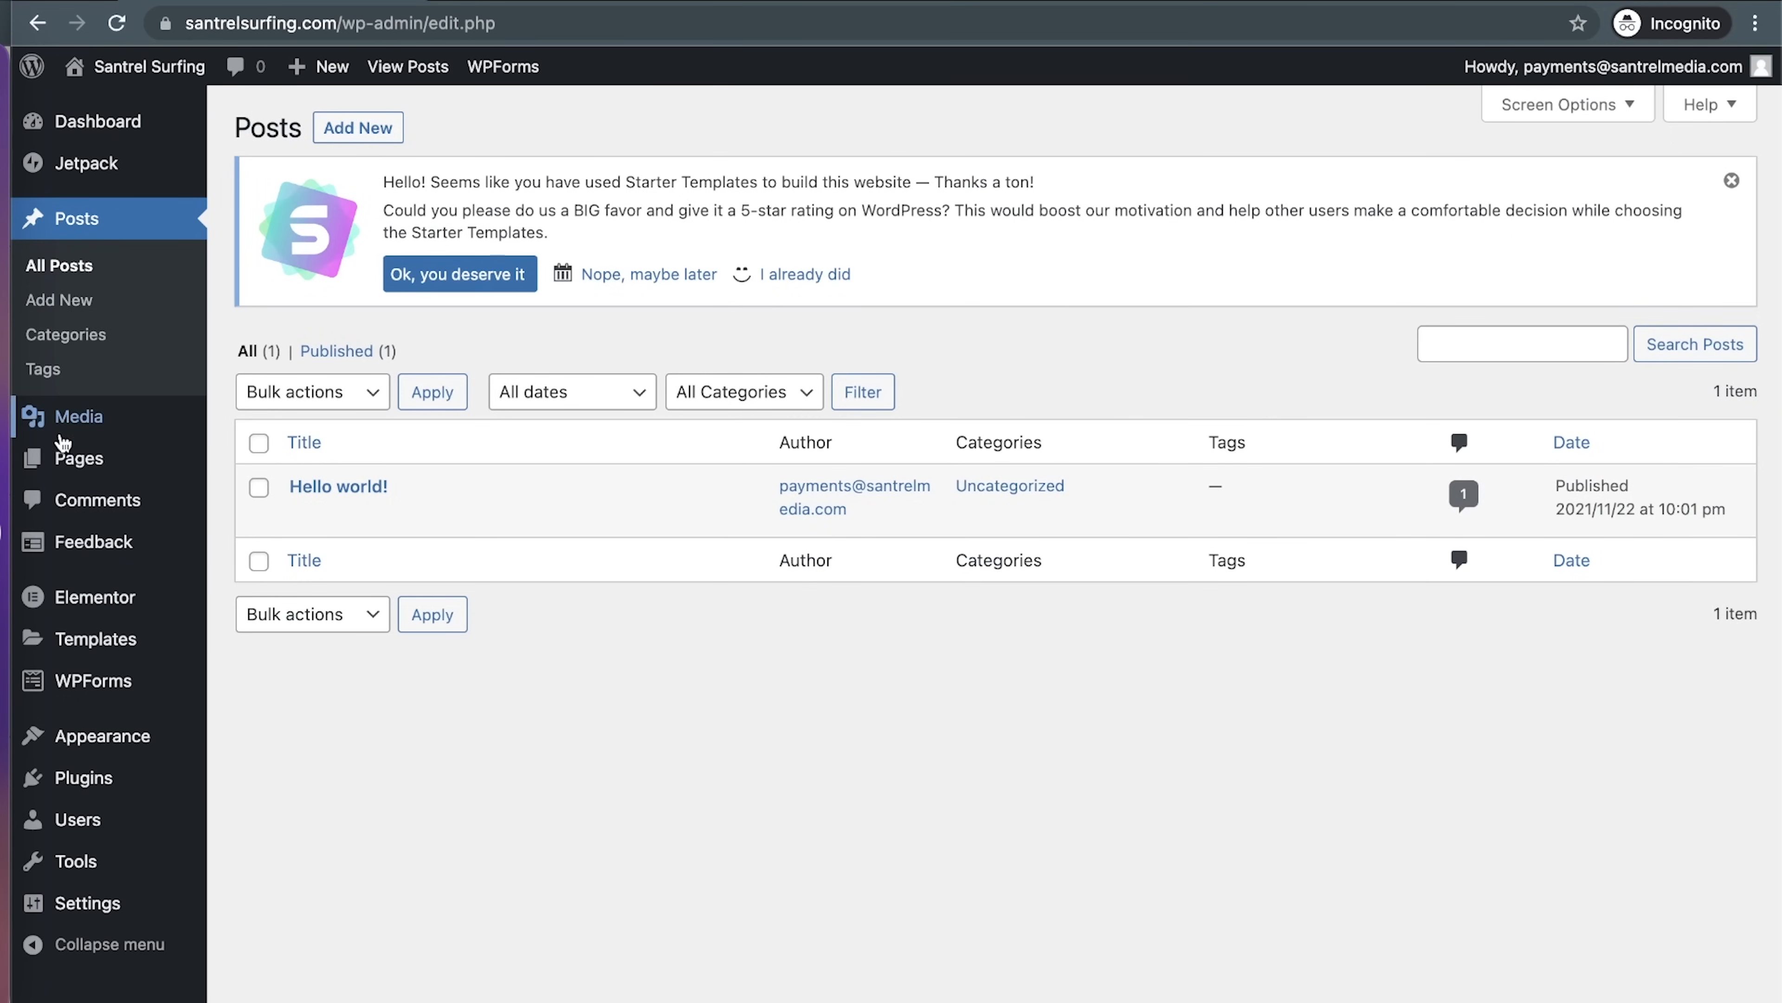
pyautogui.click(68, 461)
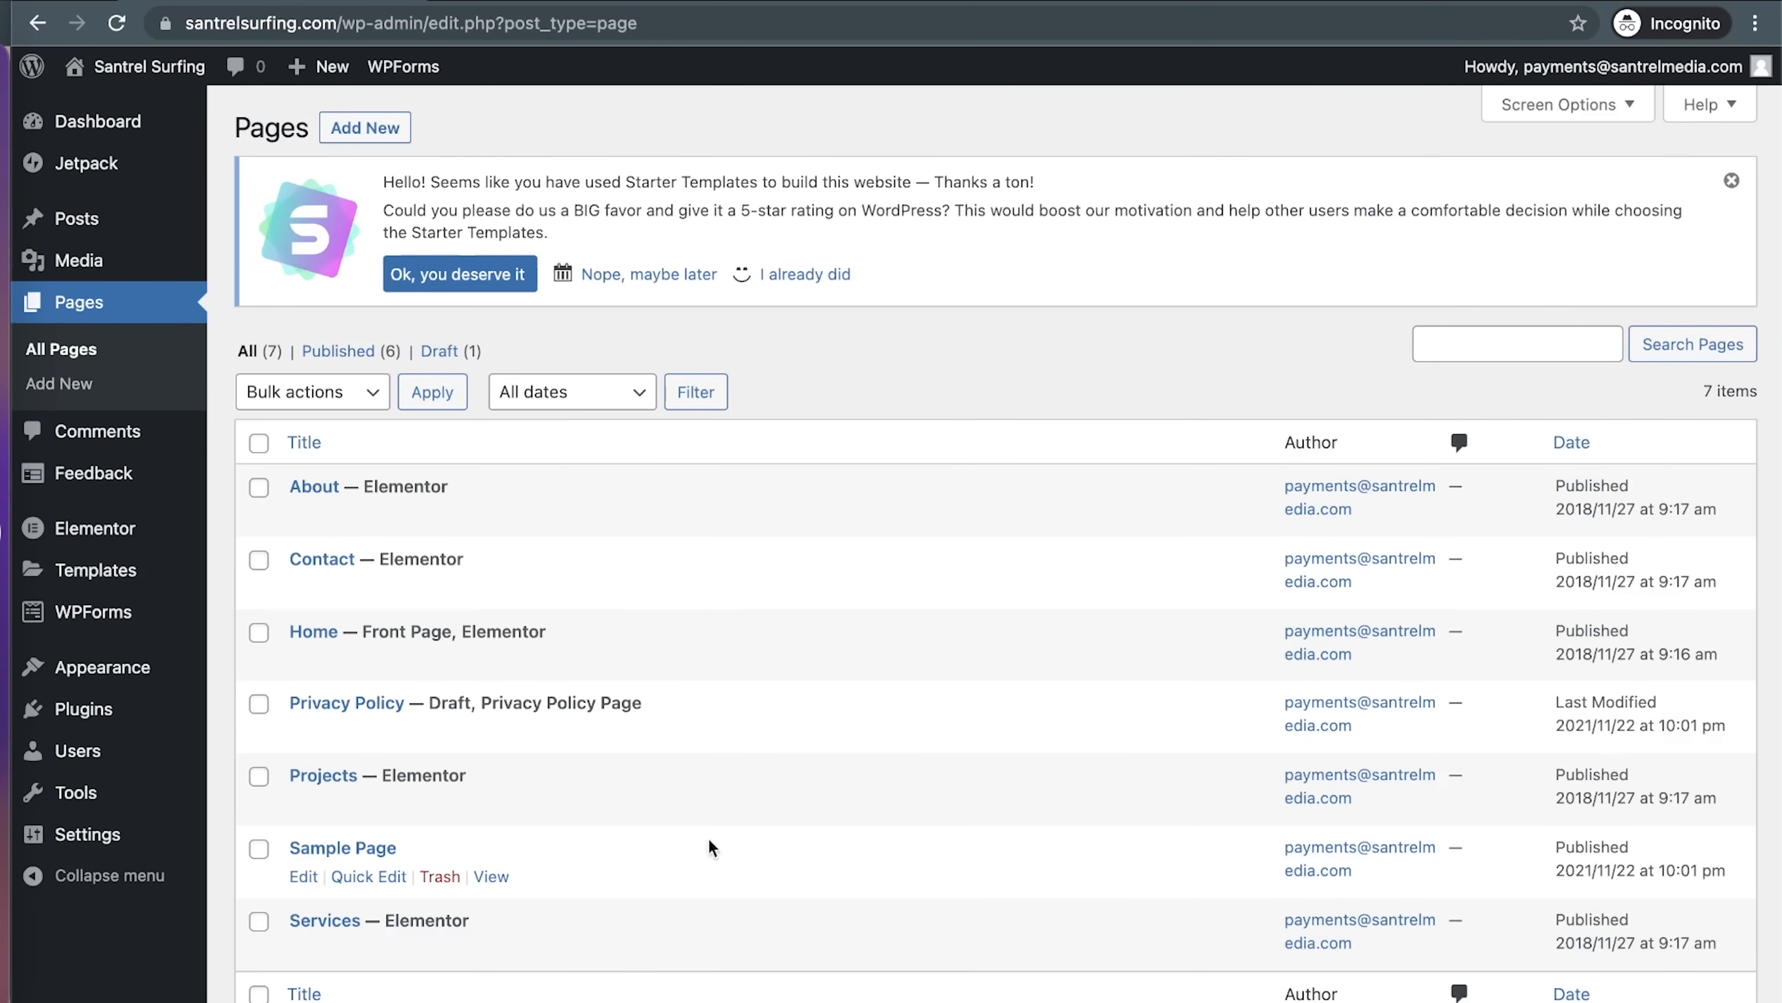
pyautogui.click(259, 848)
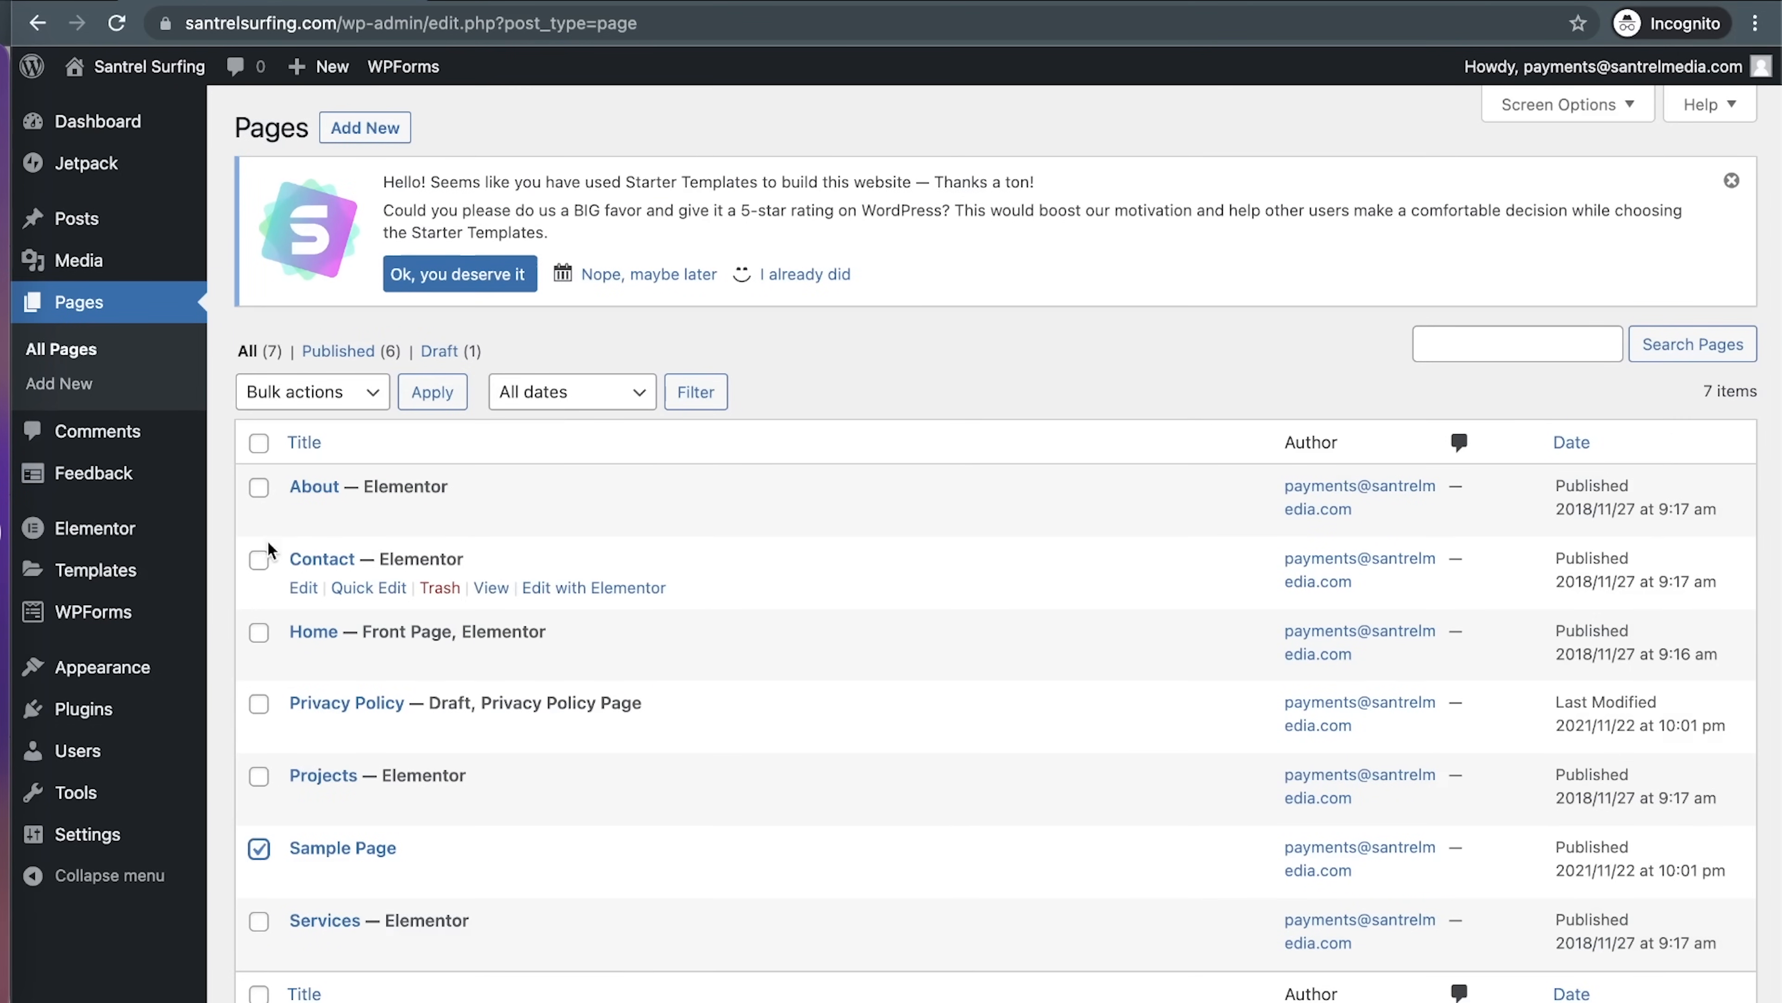
pyautogui.click(266, 708)
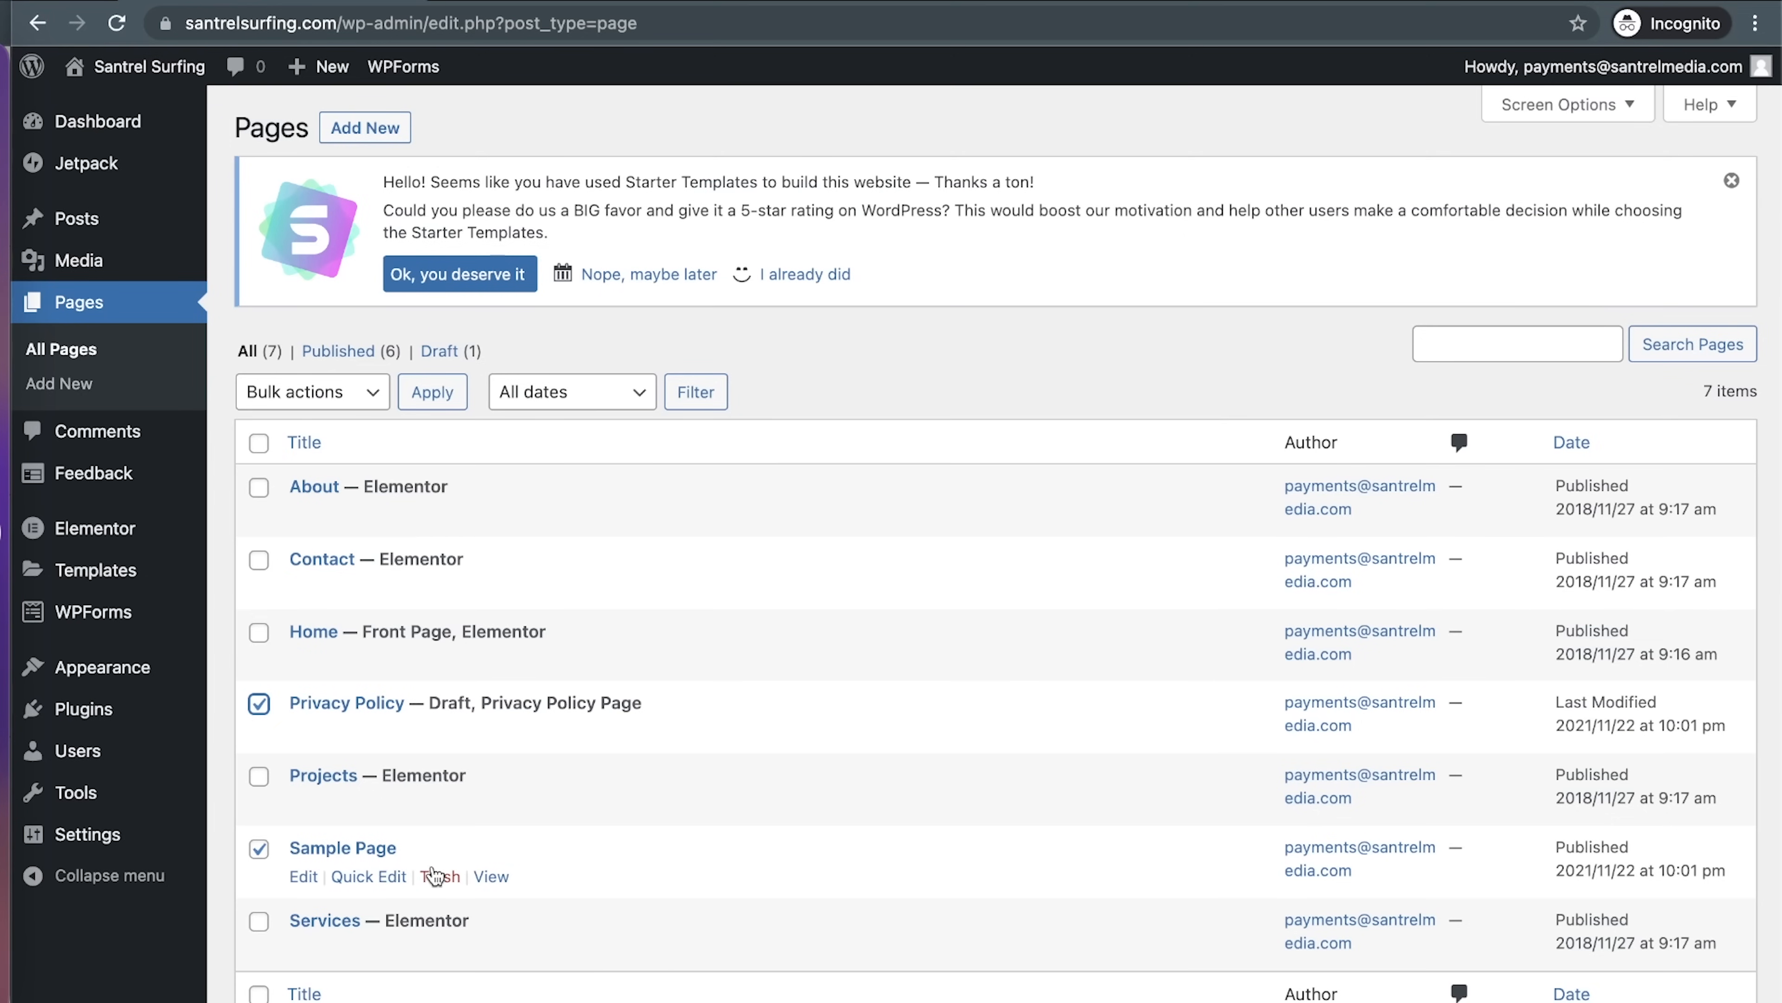
pyautogui.click(439, 877)
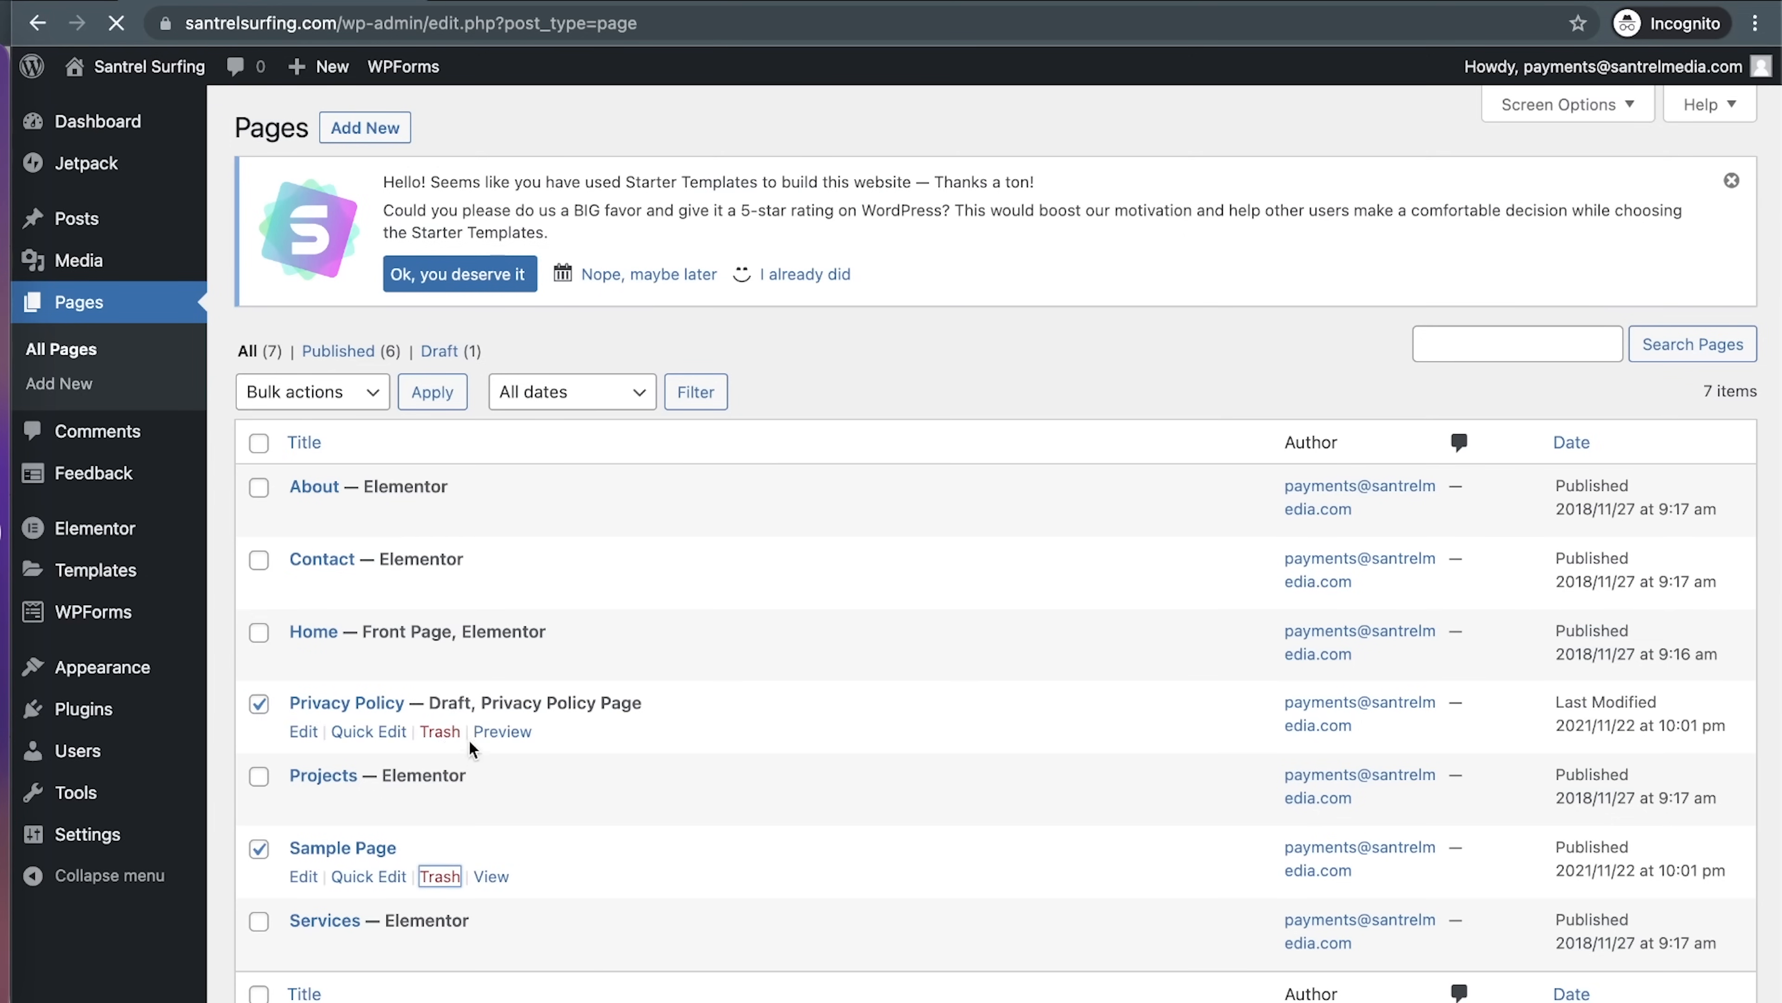
pyautogui.click(439, 802)
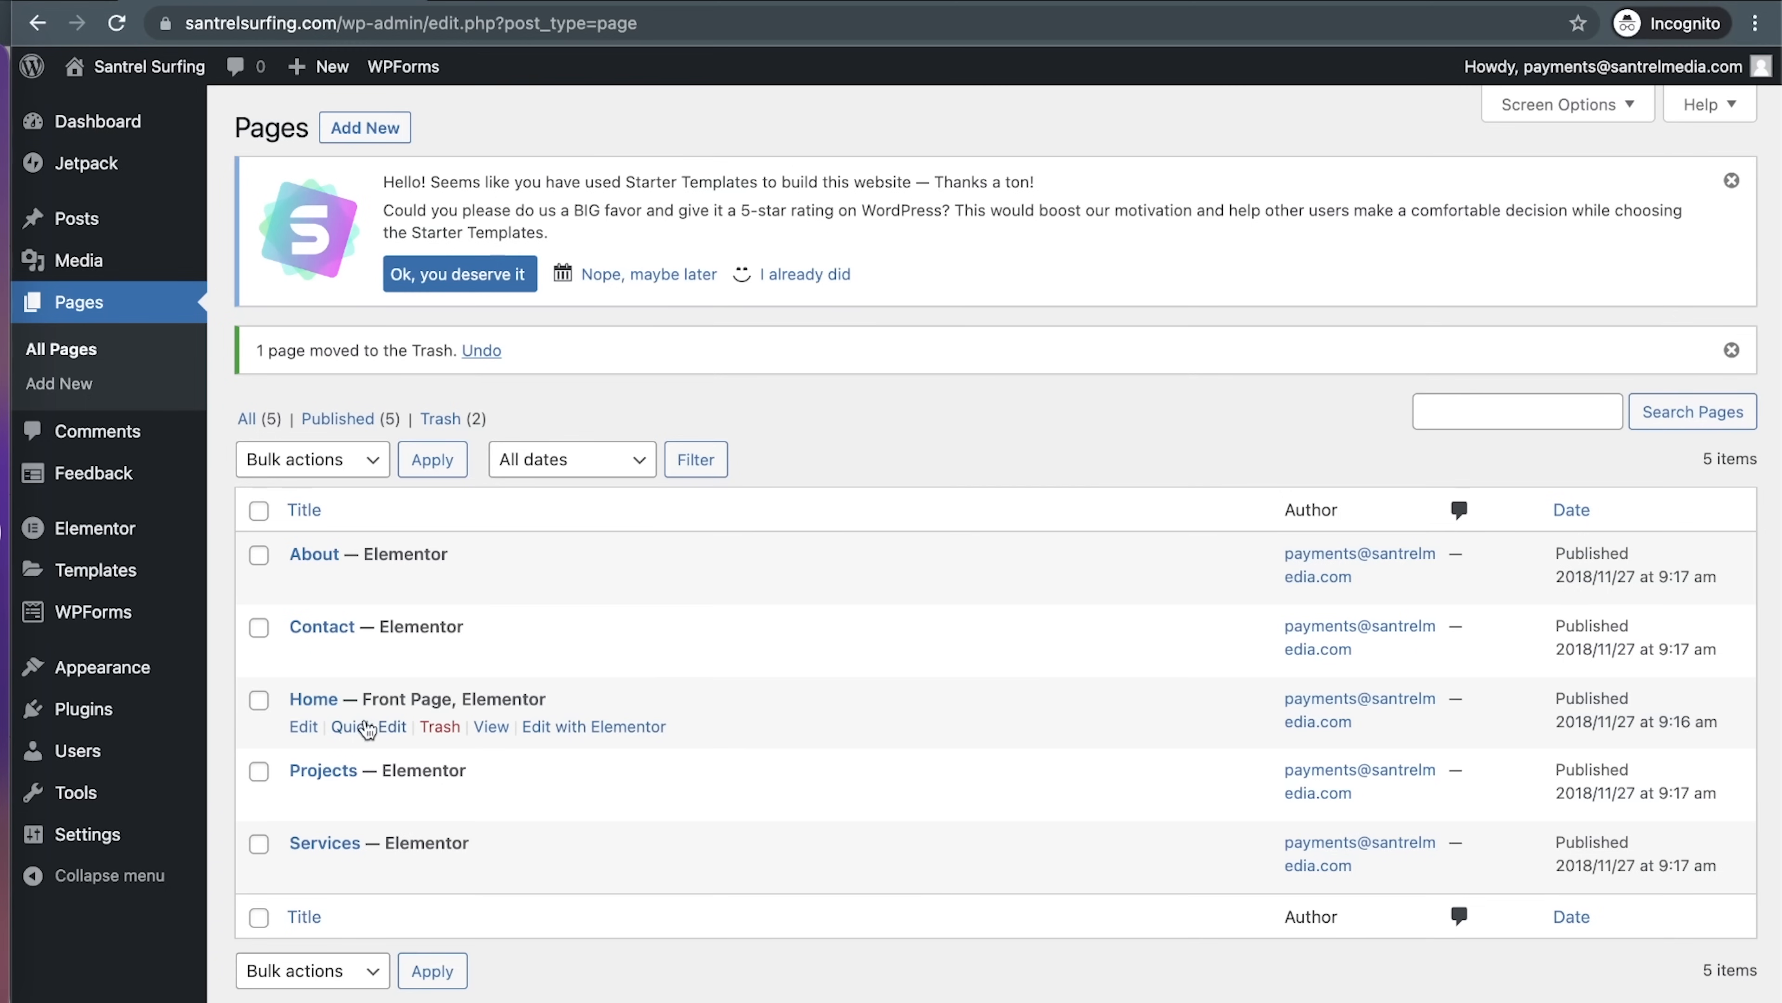
# Open the Home page for editing, examine its visibility, template, permalink, featured image and discussion settings, and return to the pages list
pyautogui.click(303, 727)
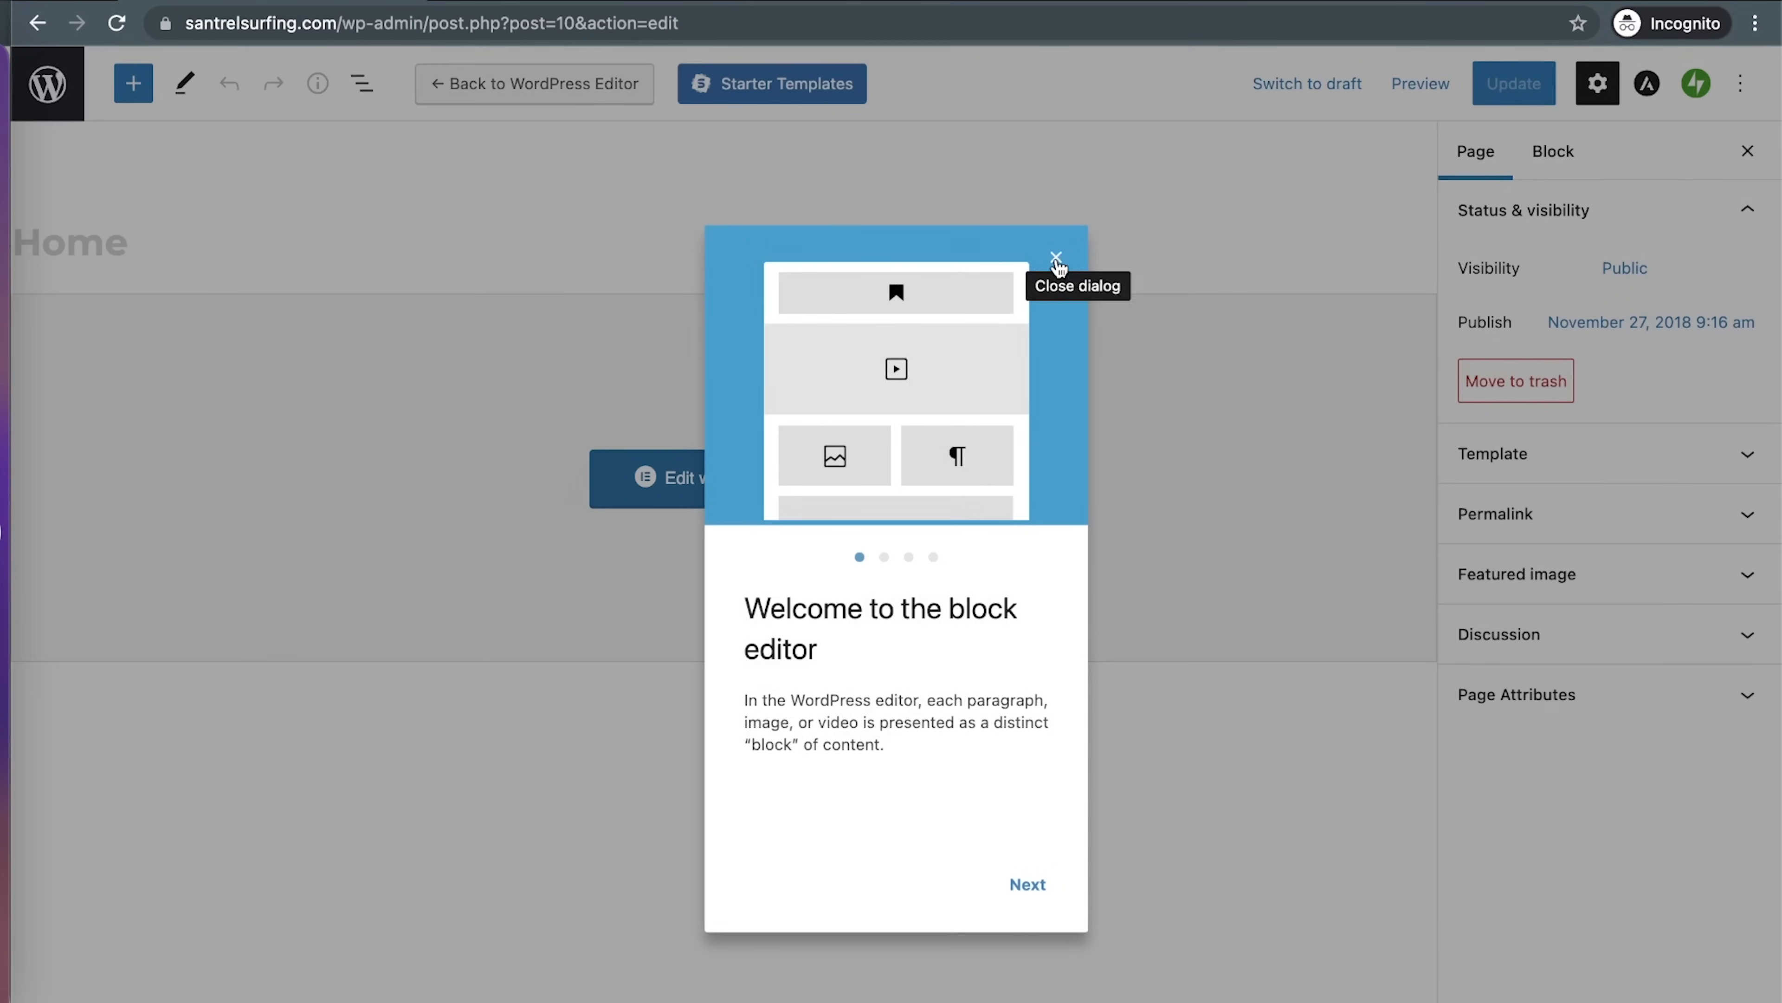
pyautogui.click(1056, 258)
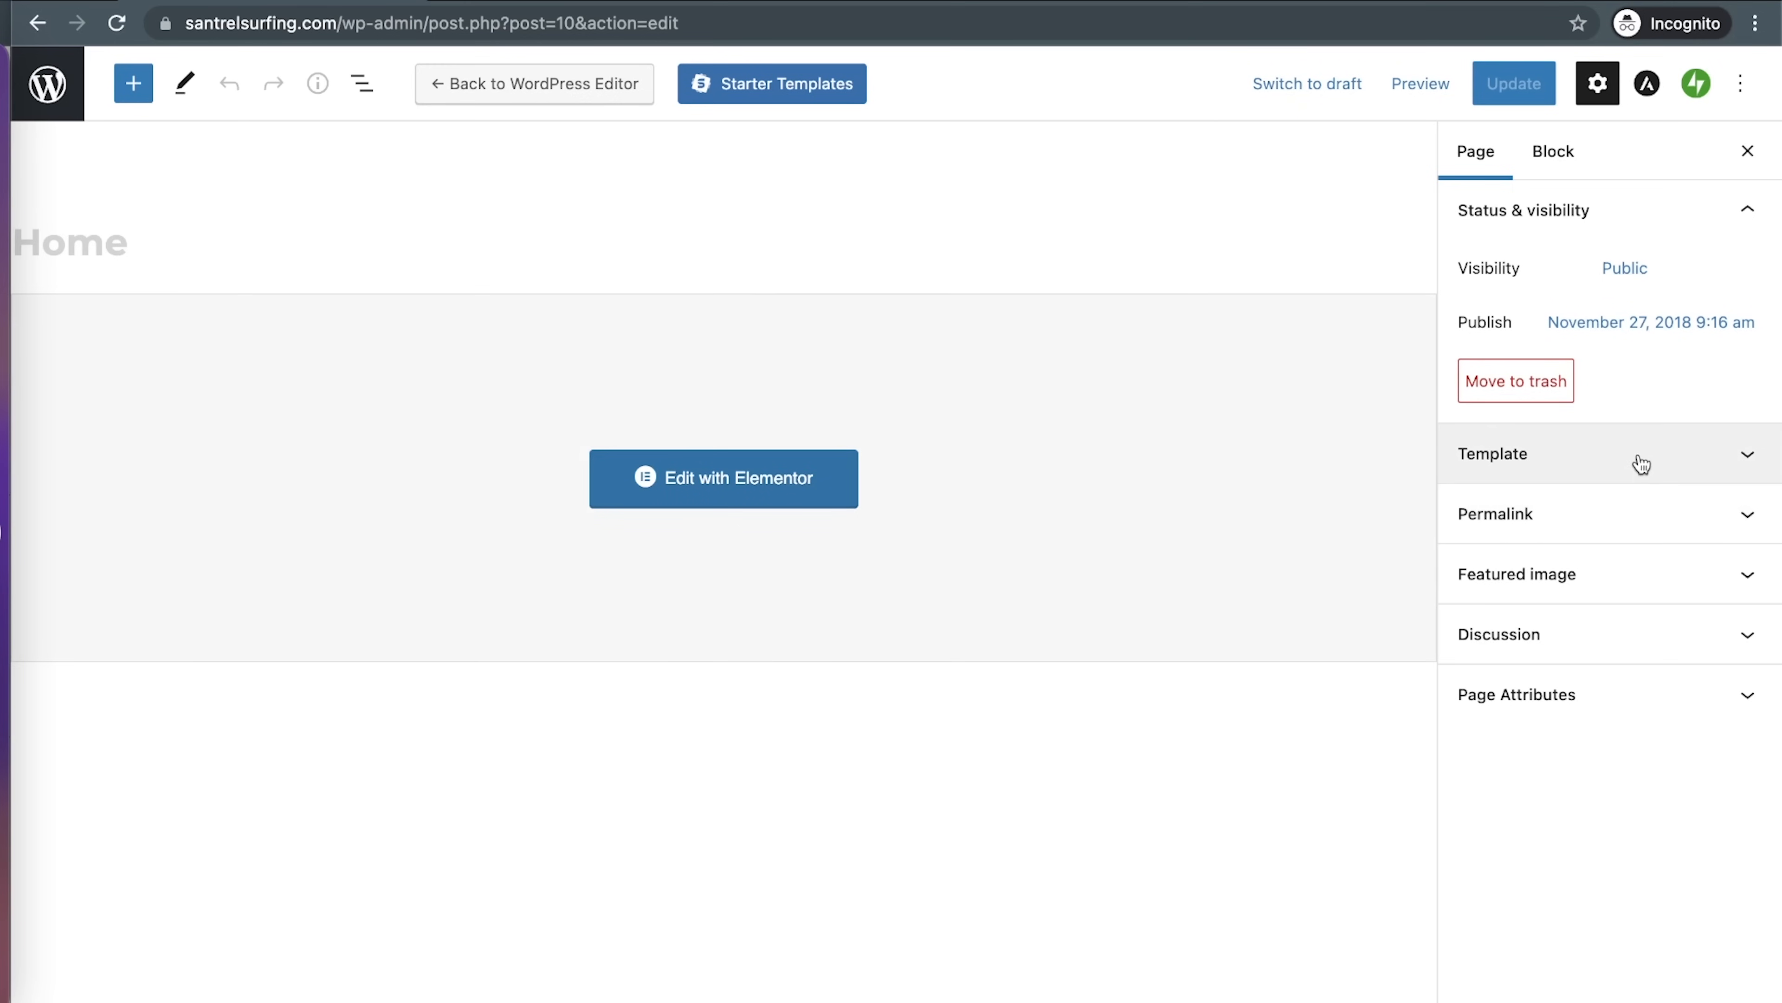
pyautogui.click(1645, 280)
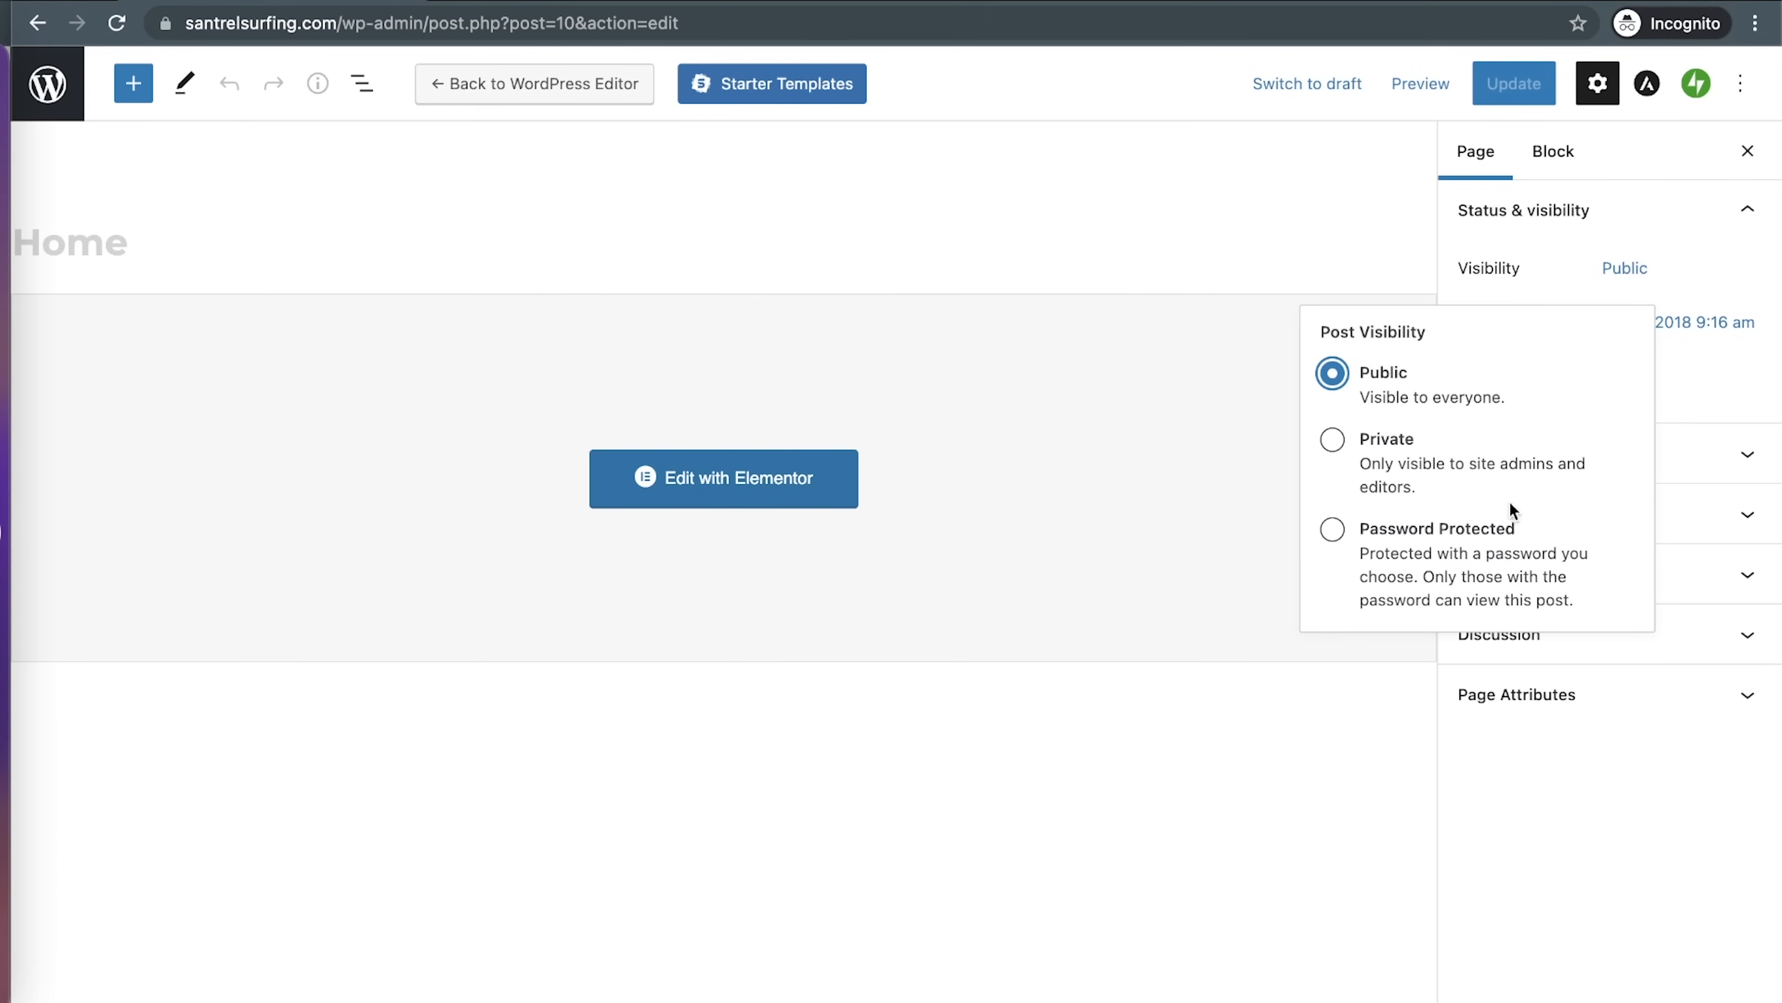
pyautogui.click(1680, 272)
pyautogui.click(1543, 471)
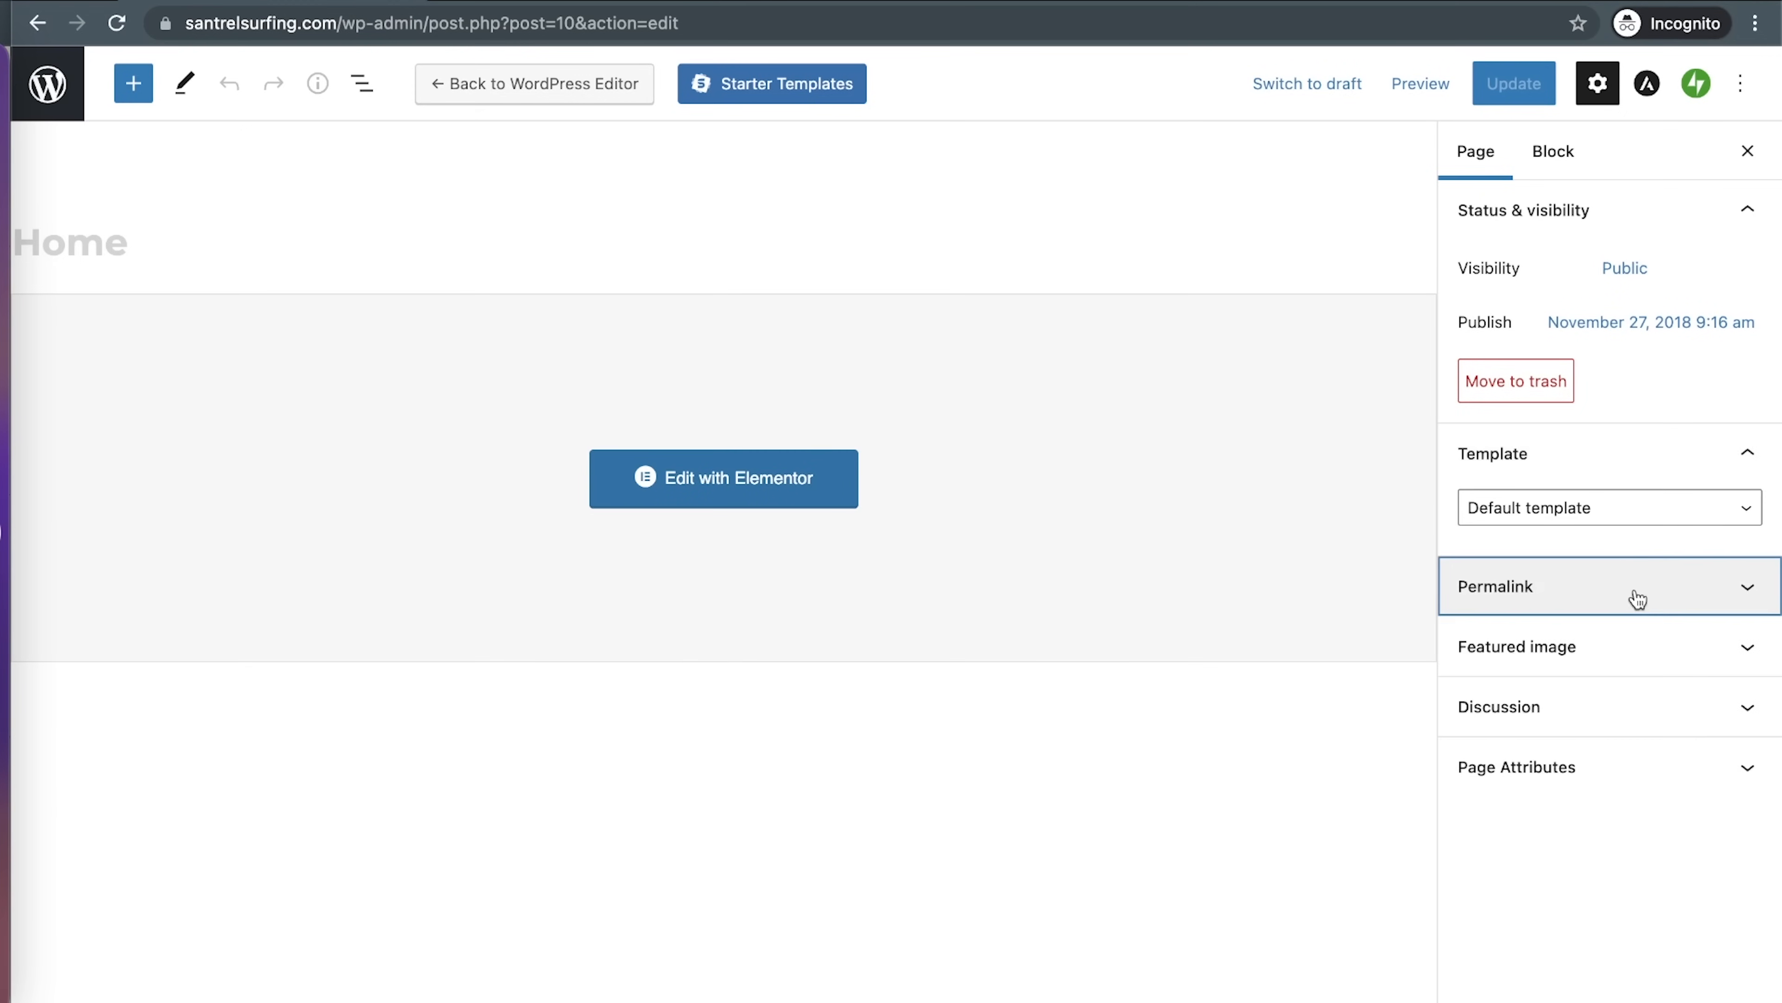
pyautogui.click(1635, 596)
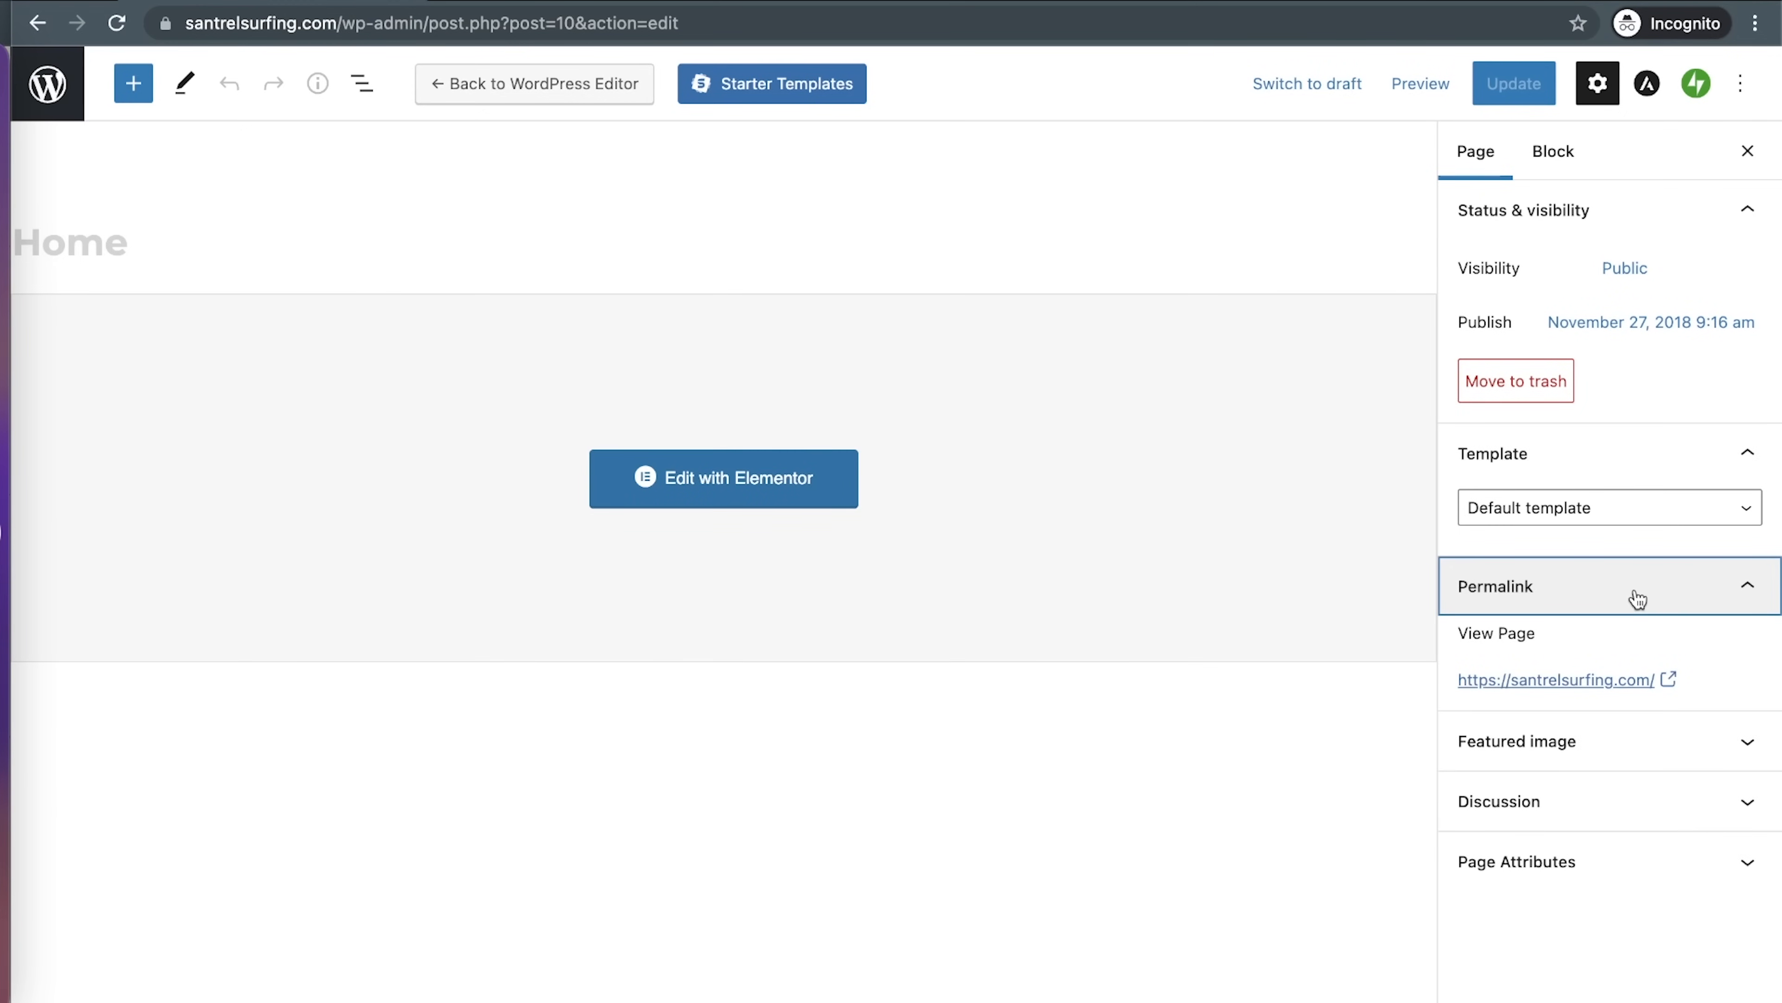
pyautogui.click(1639, 739)
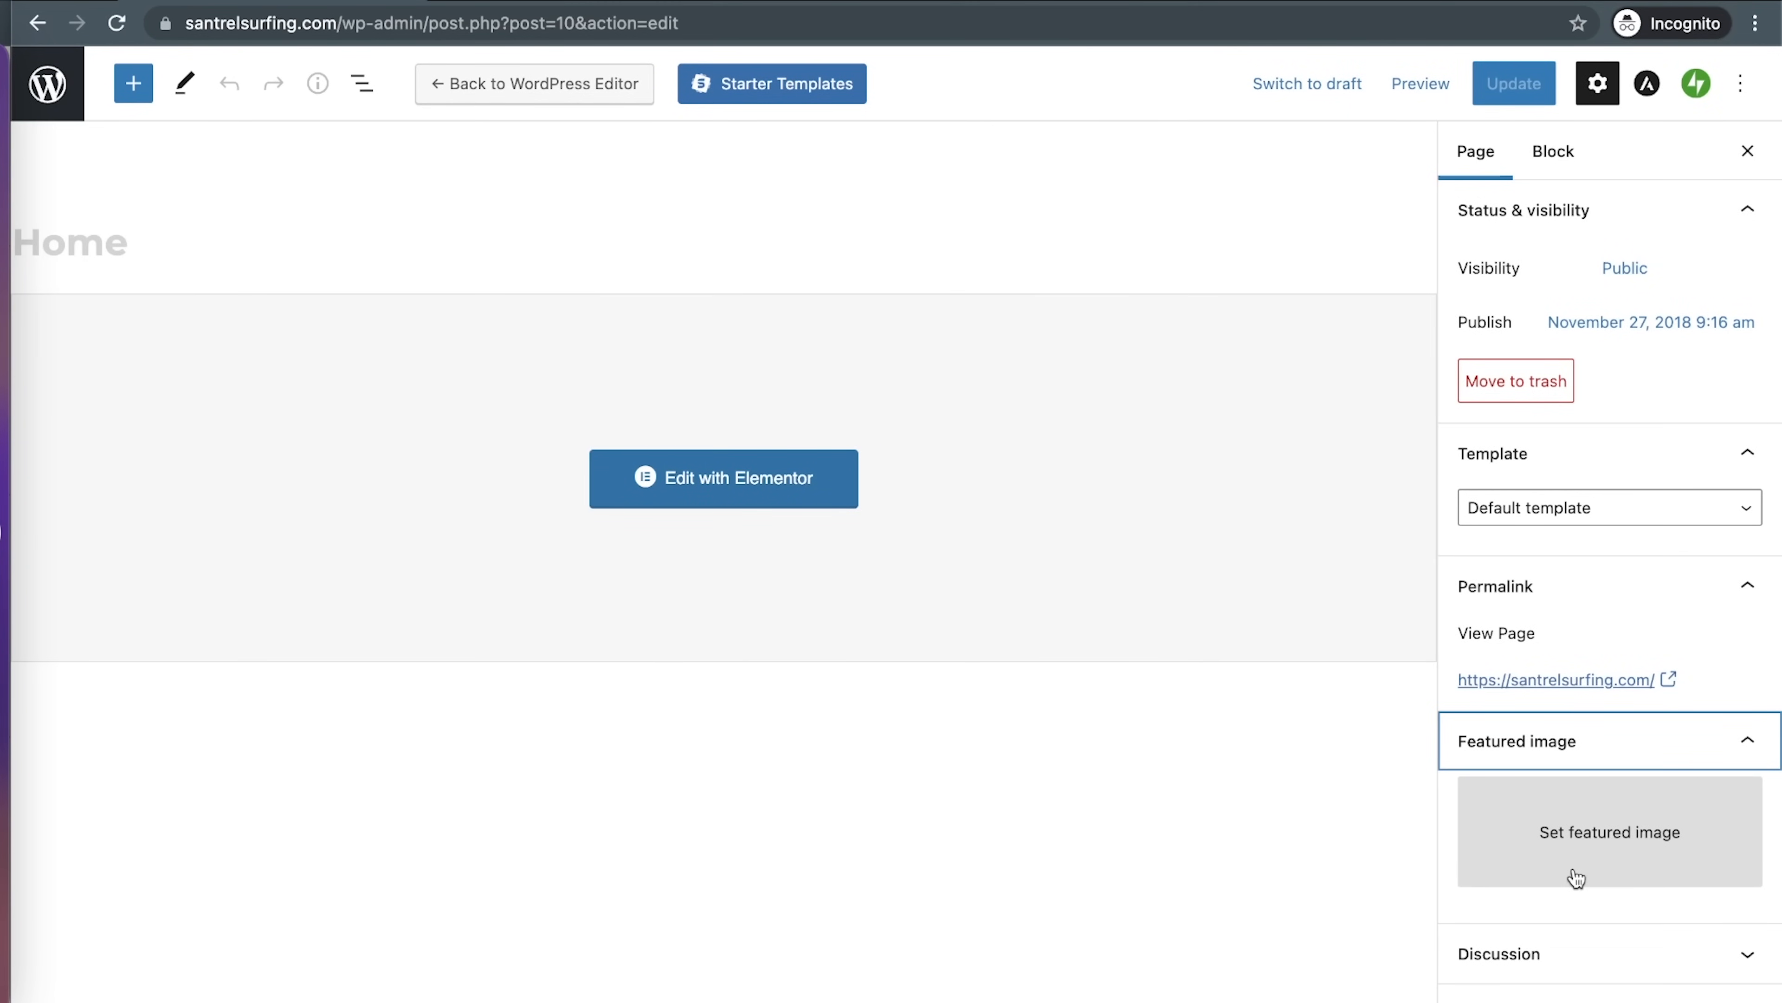
pyautogui.click(1572, 953)
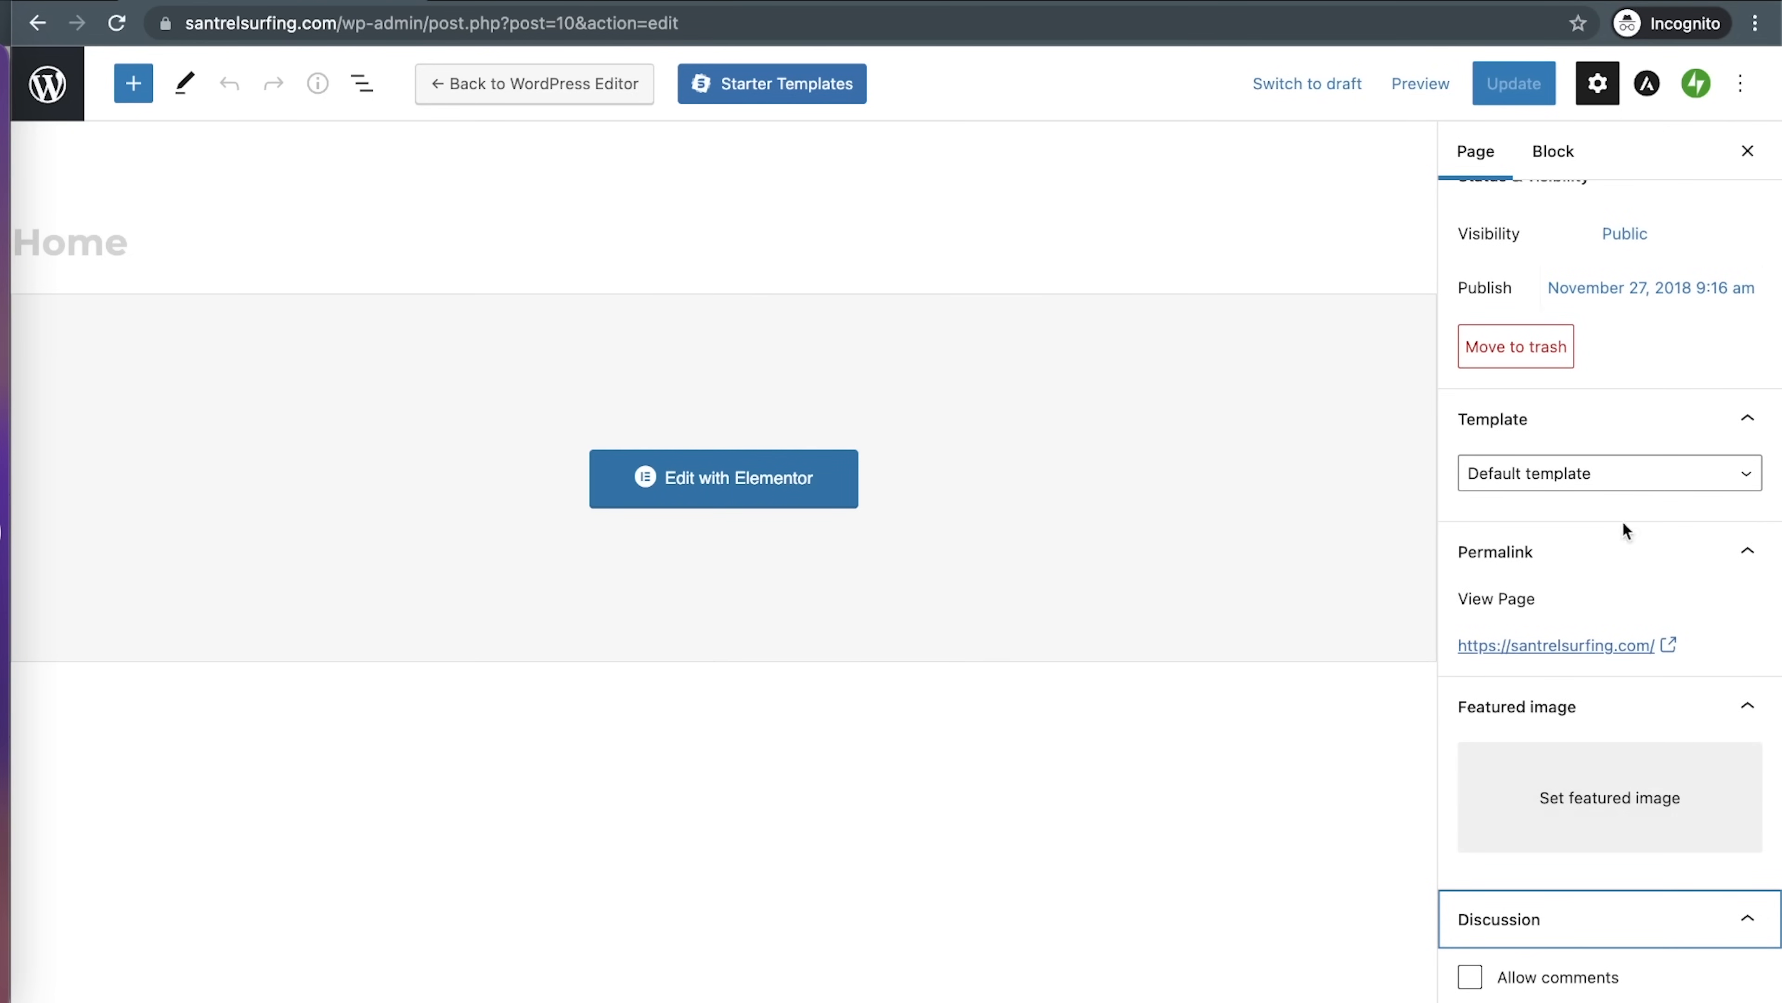
pyautogui.scroll(1, 1532, 812)
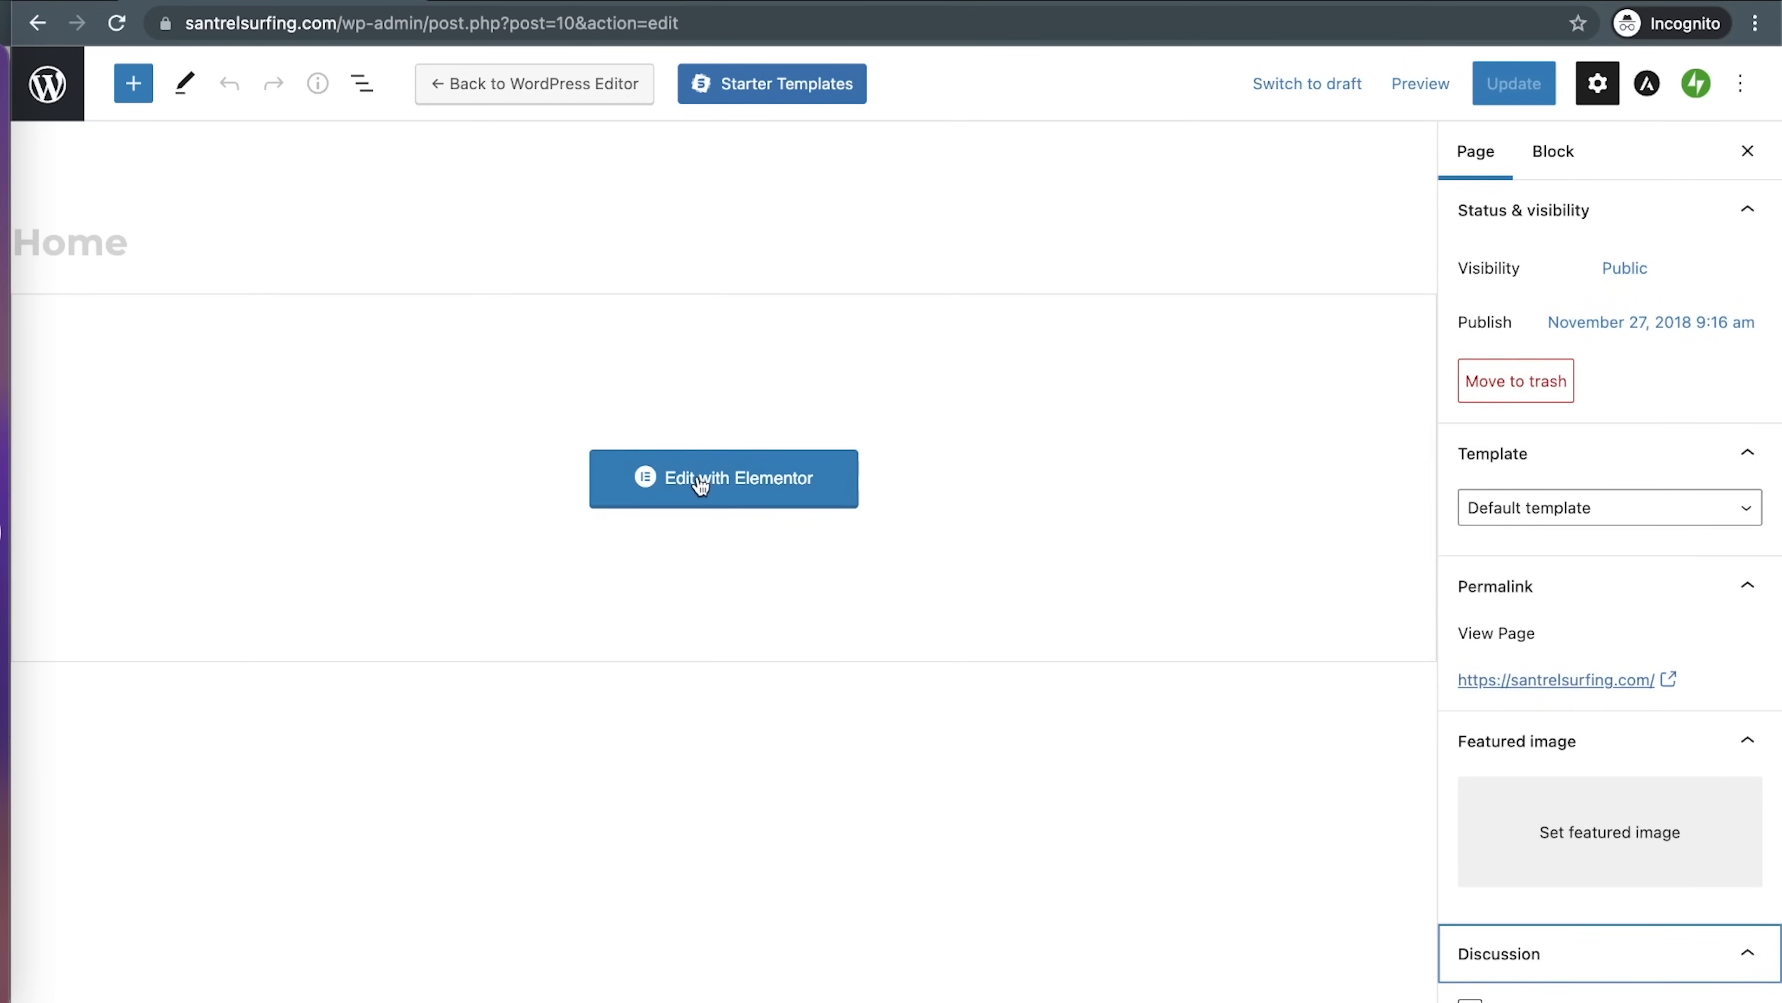
pyautogui.click(35, 29)
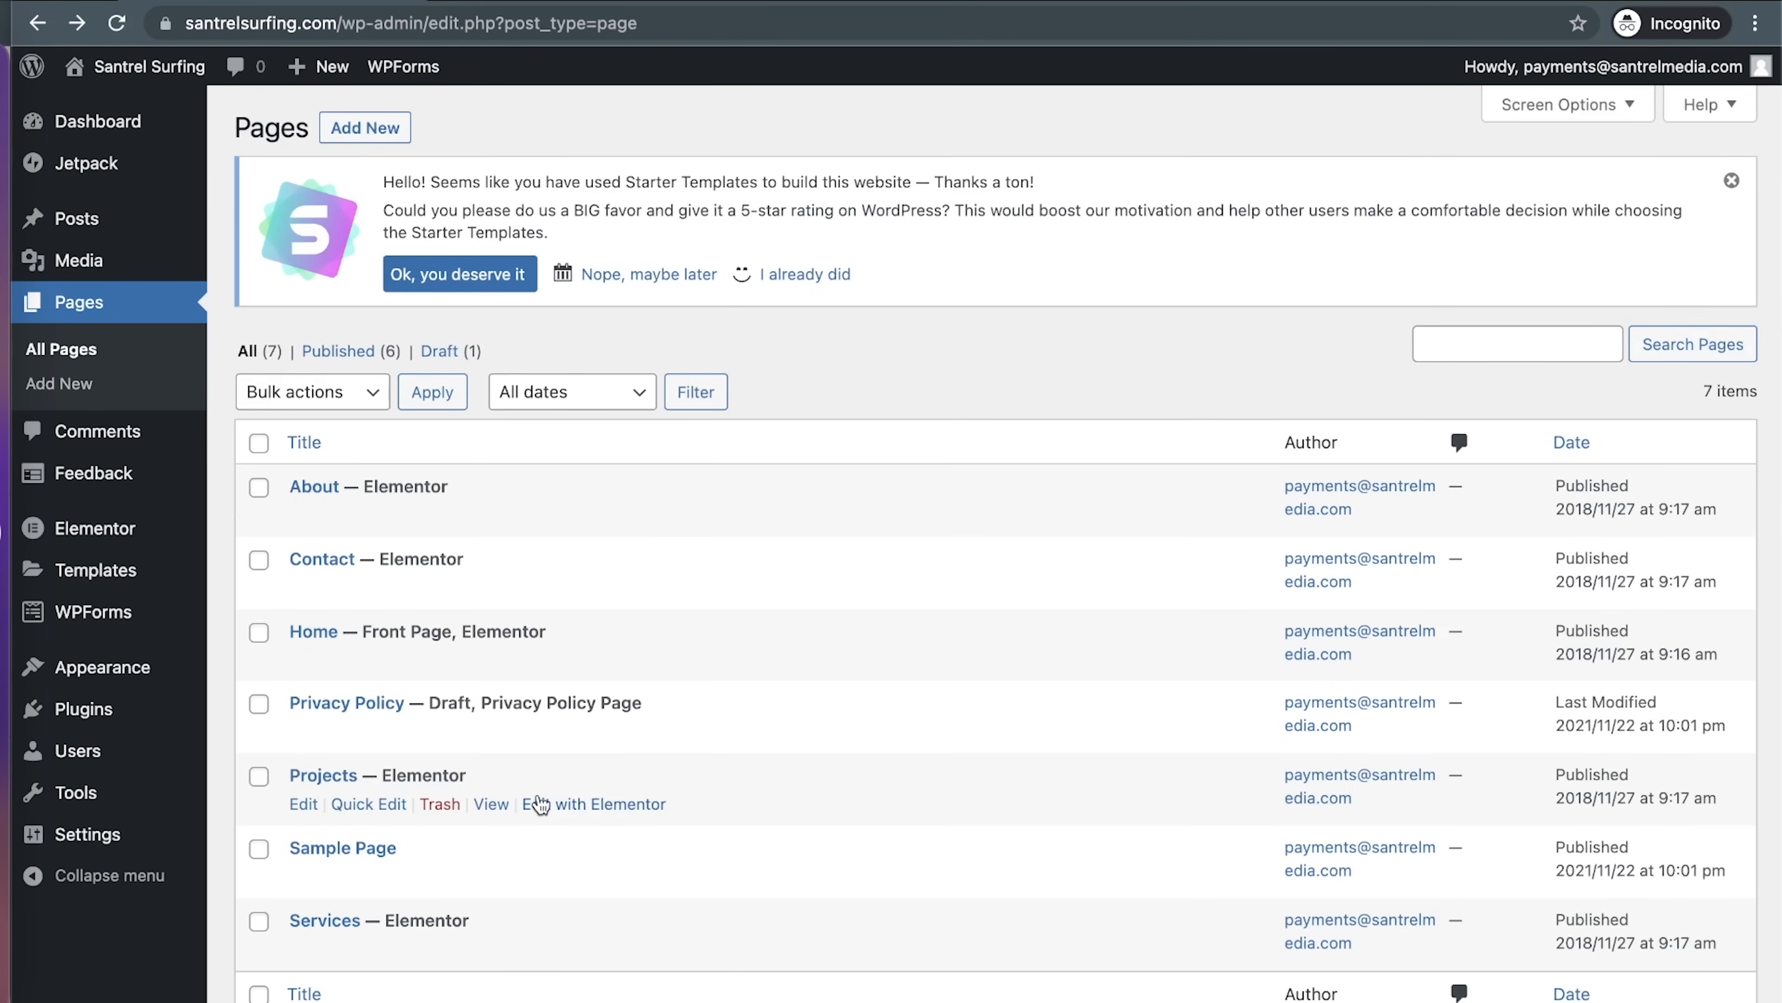
# Open the Home page in Elementor, add a Heading widget above the hero button and delete it again
pyautogui.click(589, 662)
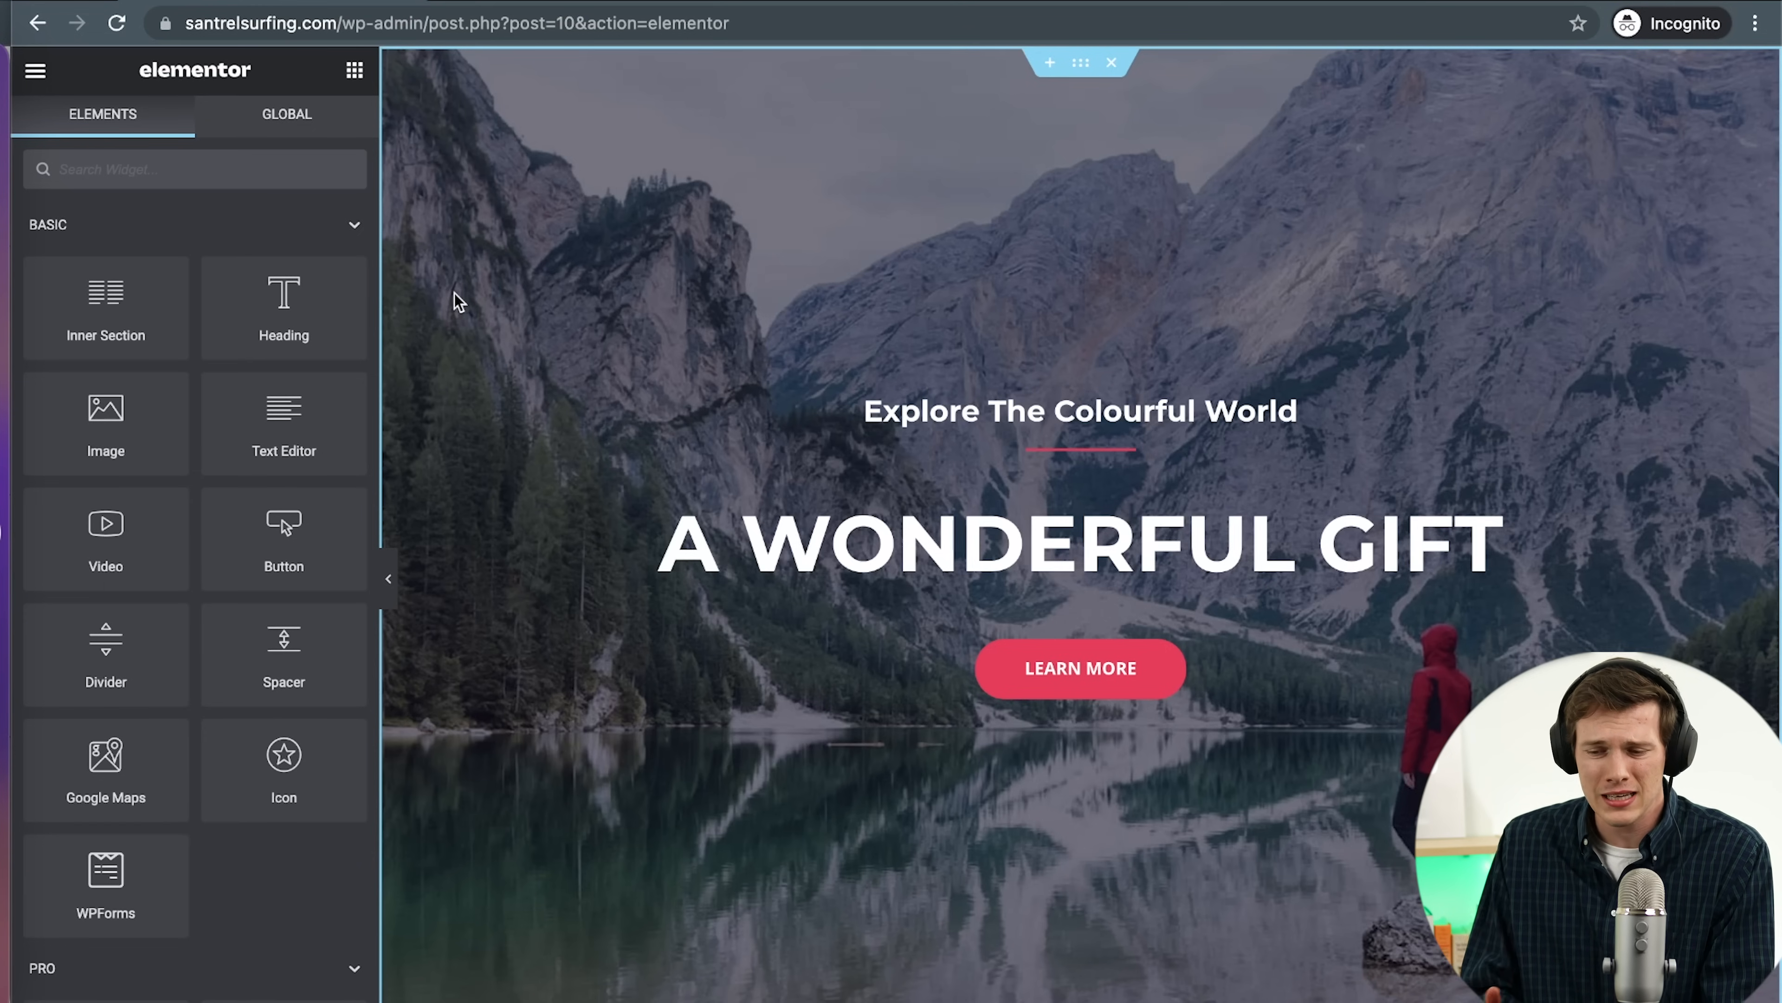
pyautogui.moveTo(281, 299); pyautogui.dragTo(1021, 608)
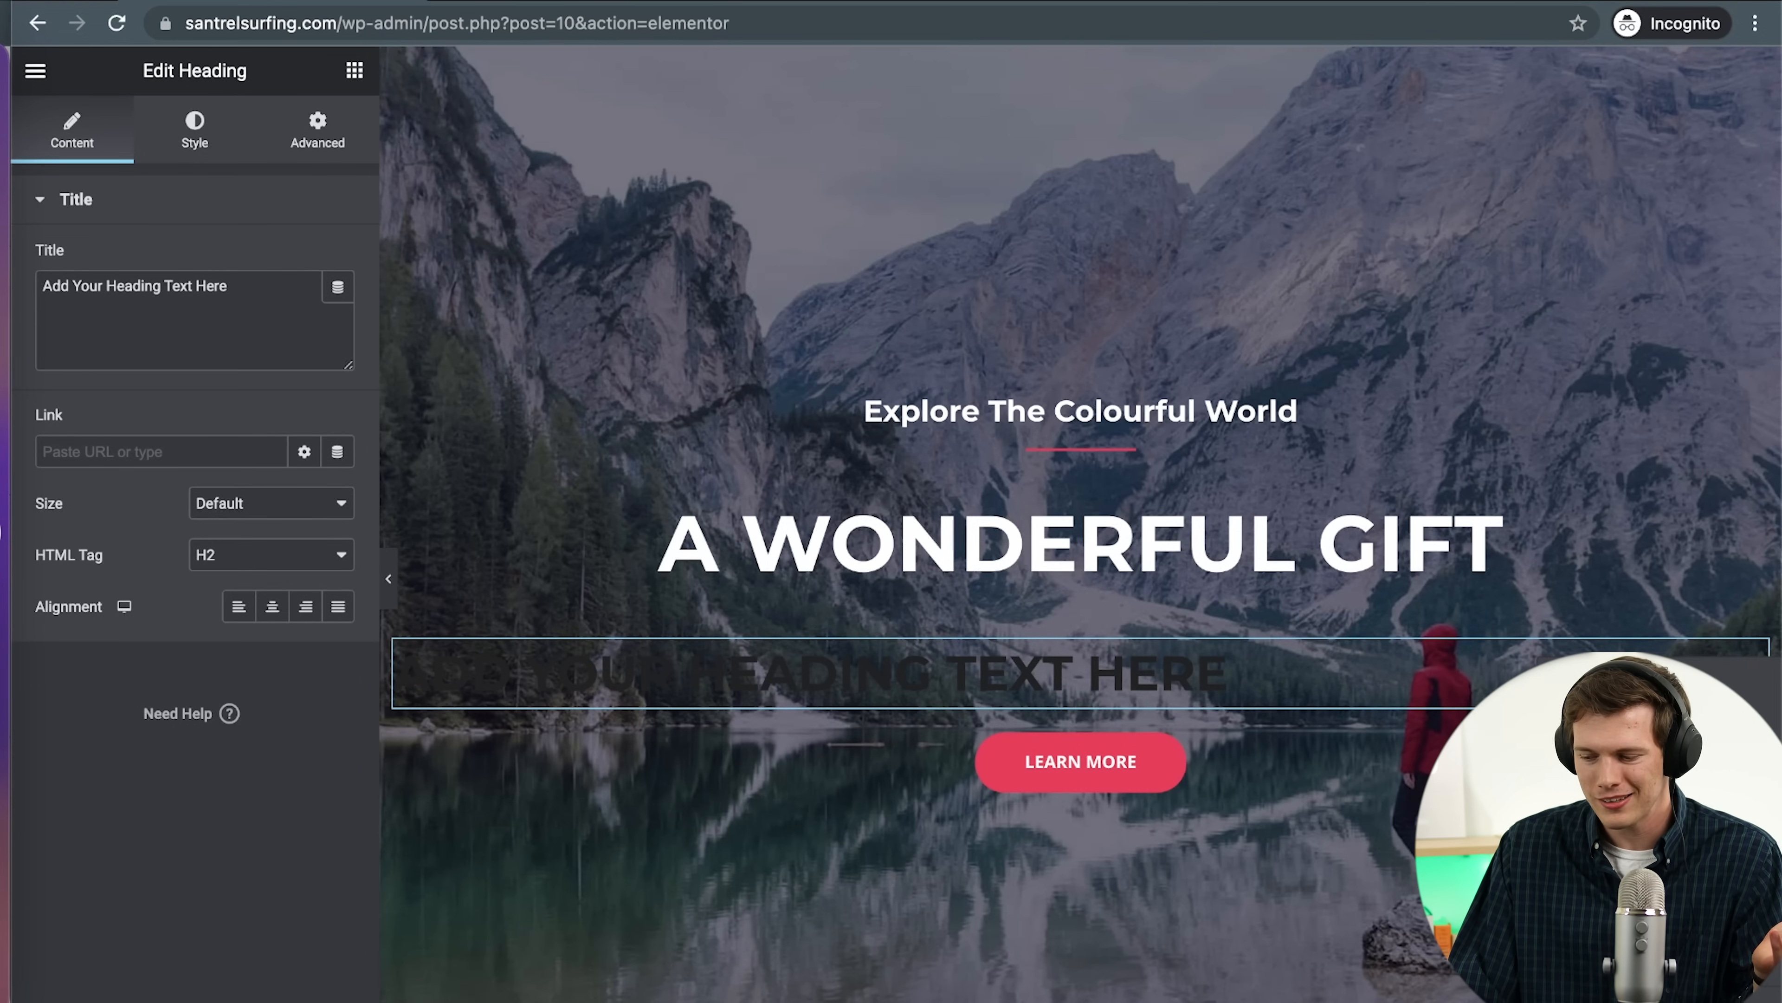
pyautogui.press('Delete')
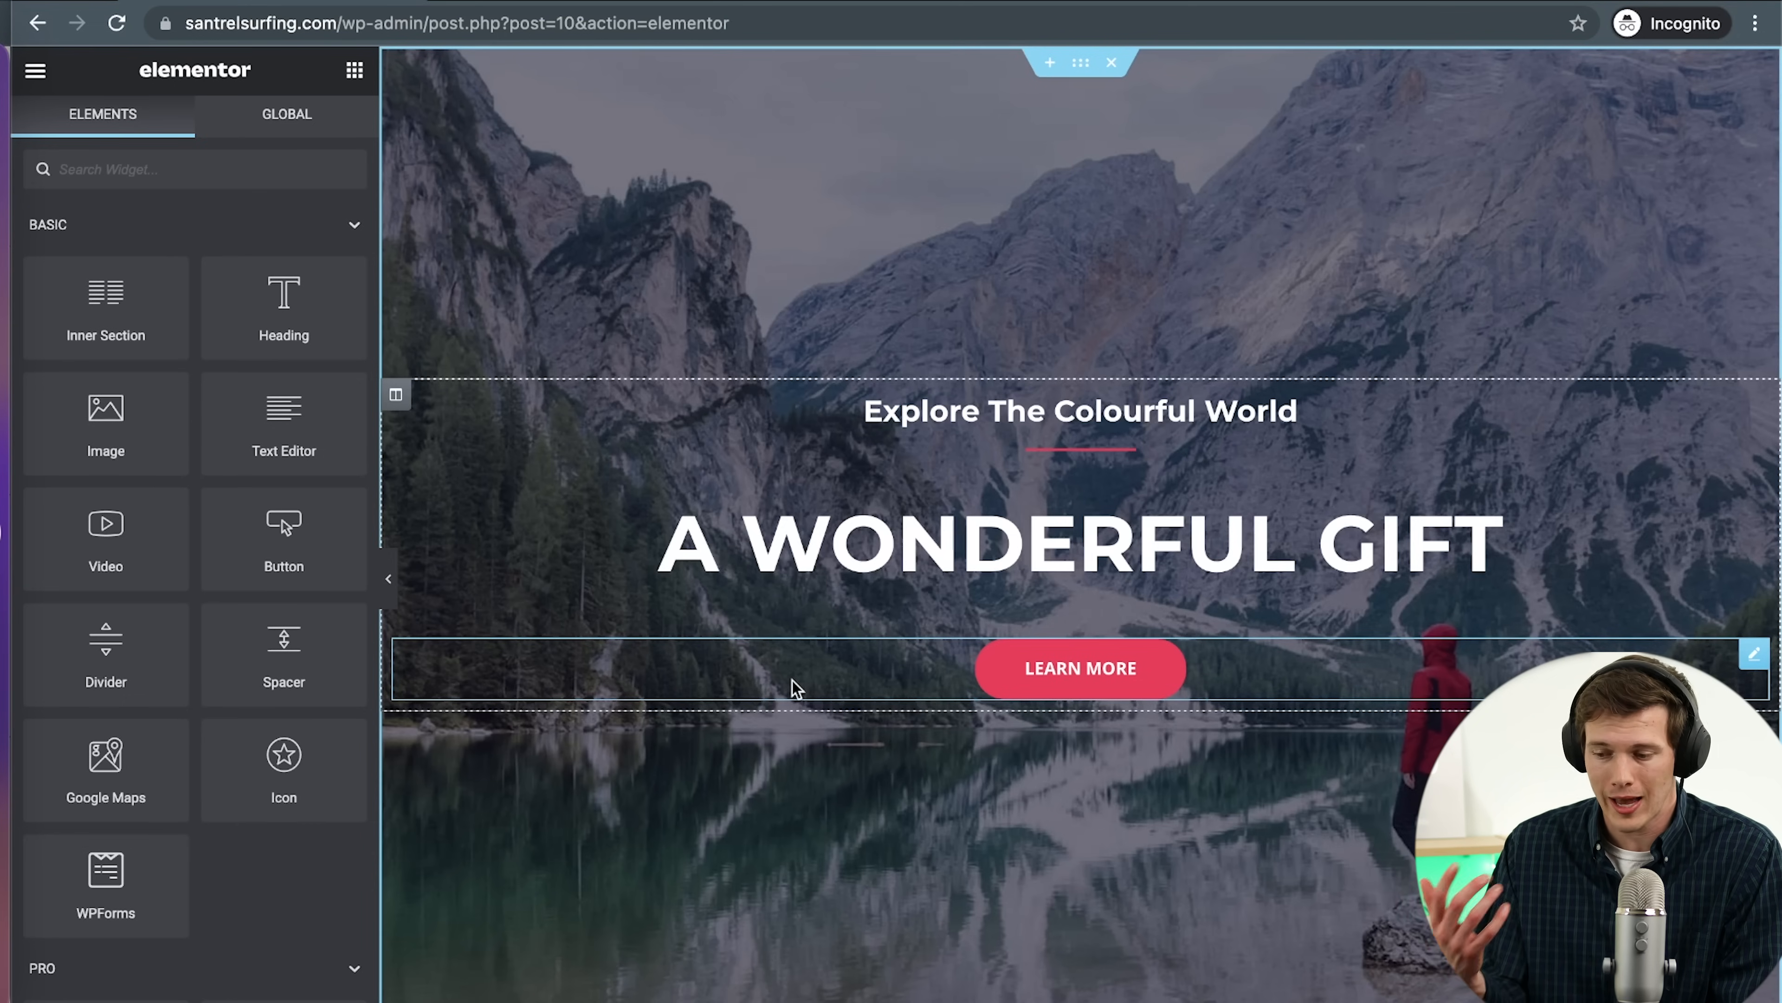
# Replace the small heading above the hero title with "Learn How To Surf!"
pyautogui.doubleClick(1014, 414)
pyautogui.moveTo(1307, 418); pyautogui.dragTo(850, 414)
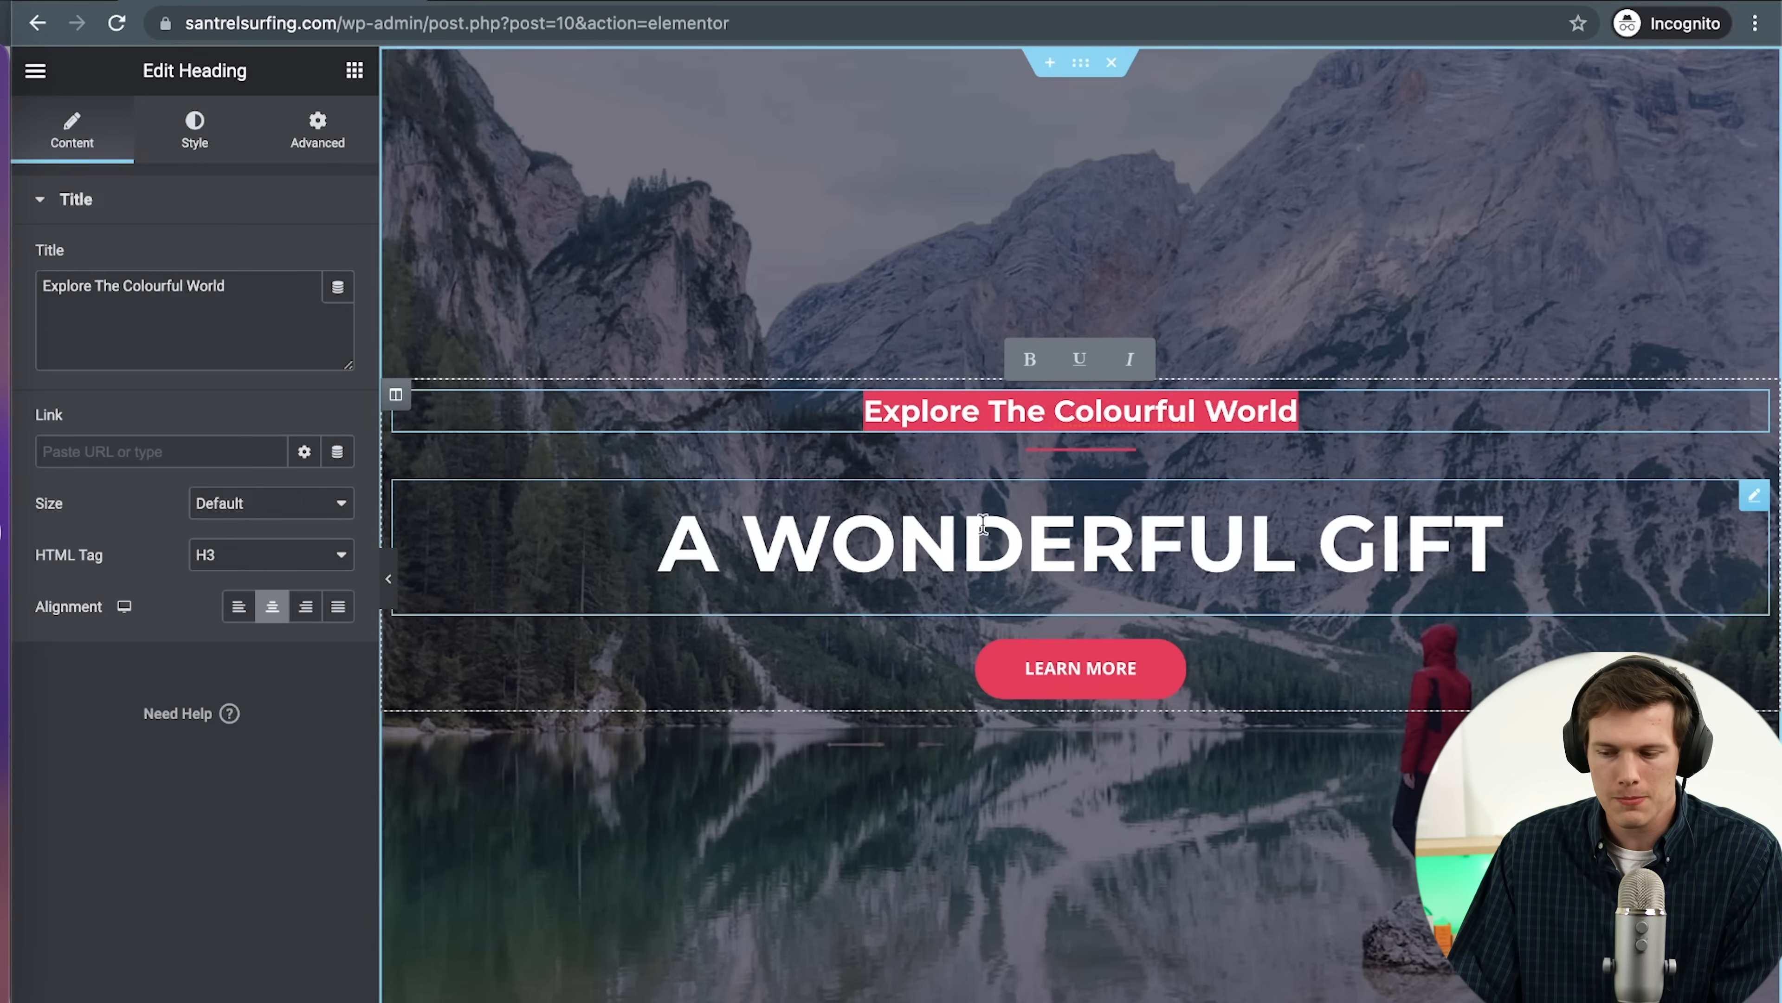
pyautogui.write('Learn')
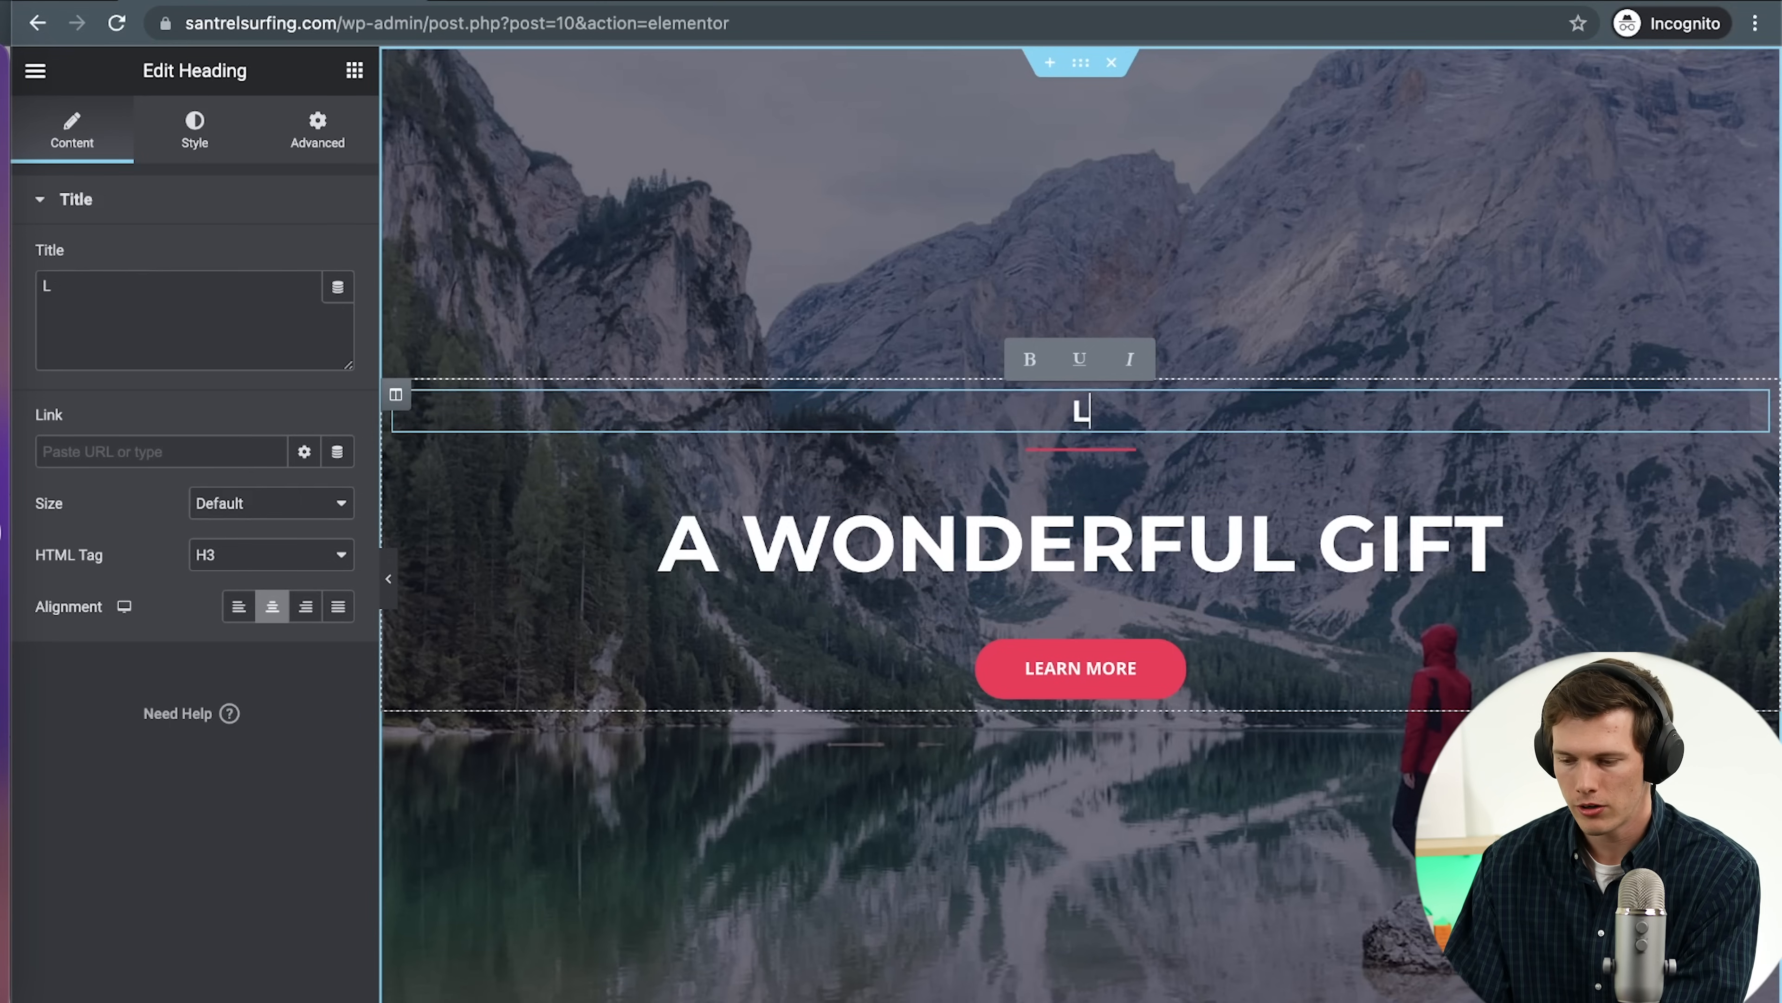
pyautogui.write('To Surgf')
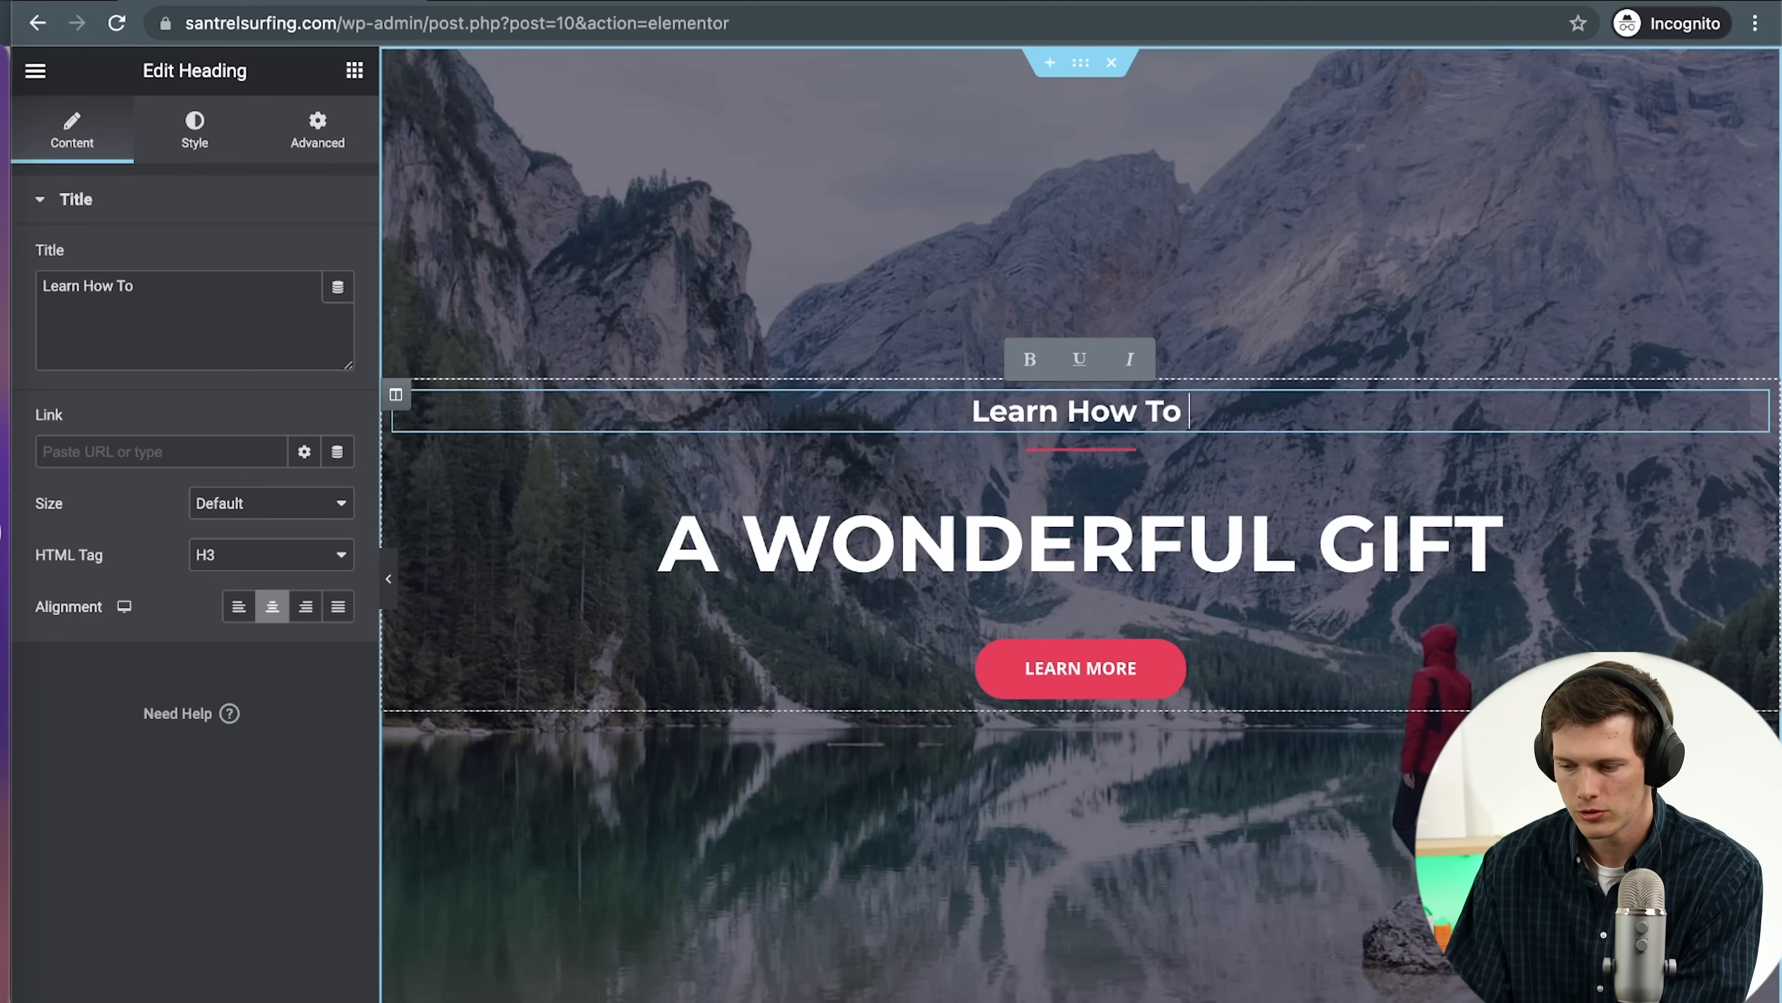
pyautogui.press('BackSpace')
pyautogui.press('BackSpace')
pyautogui.write('f!')
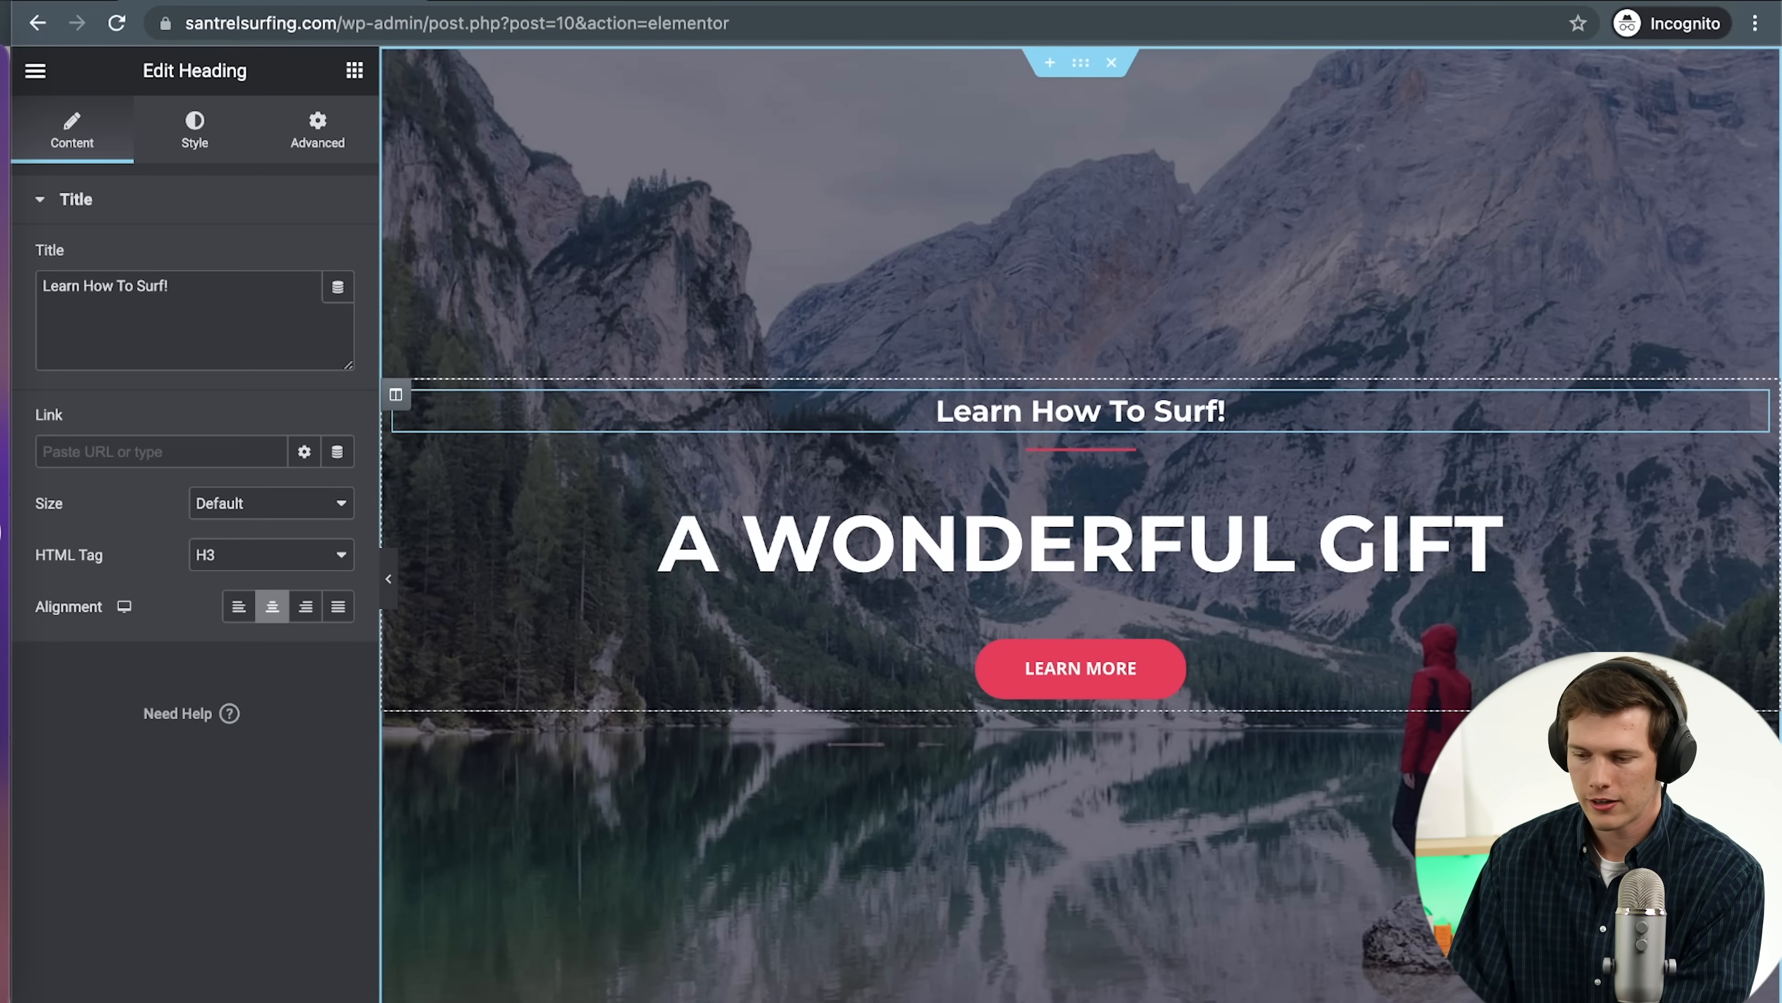
# Replace the large hero title with "Santrel Surfing"
pyautogui.click(1015, 533)
pyautogui.click(661, 539)
pyautogui.moveTo(661, 539); pyautogui.dragTo(1504, 608)
pyautogui.write('Santrel Sur')
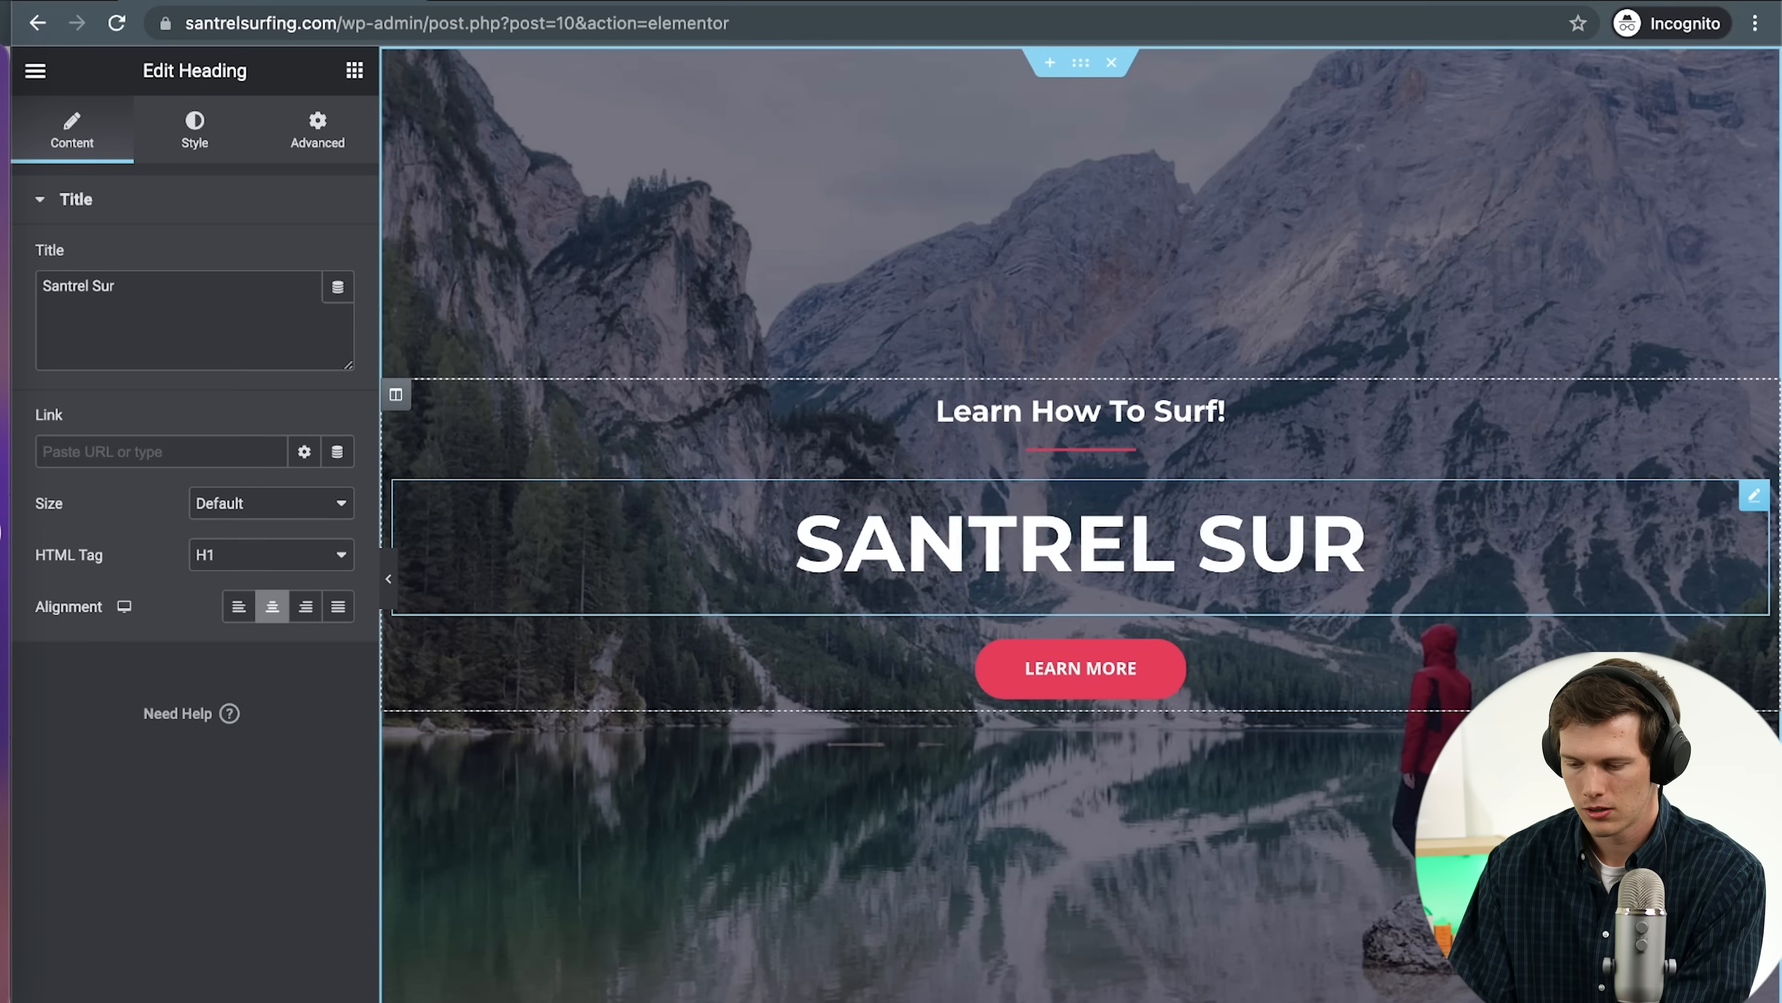
pyautogui.write('fing')
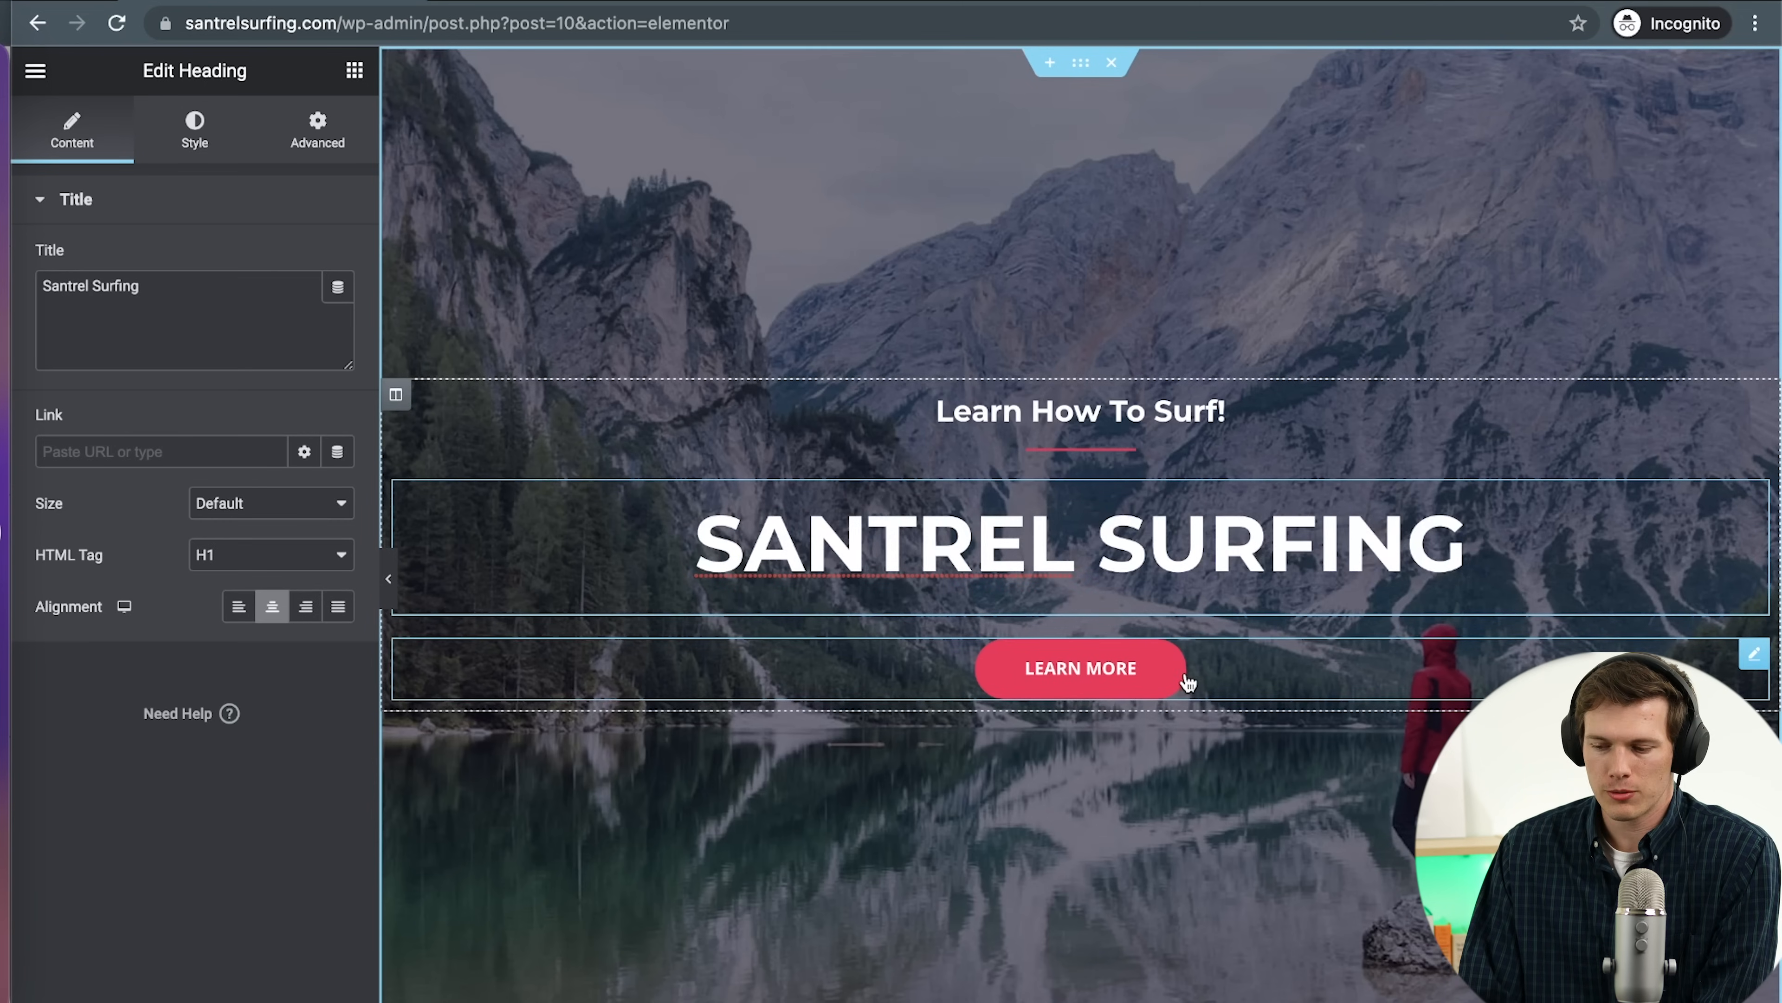
# Check the content settings of the hero button and title, and look over the rest of the page
pyautogui.click(1254, 682)
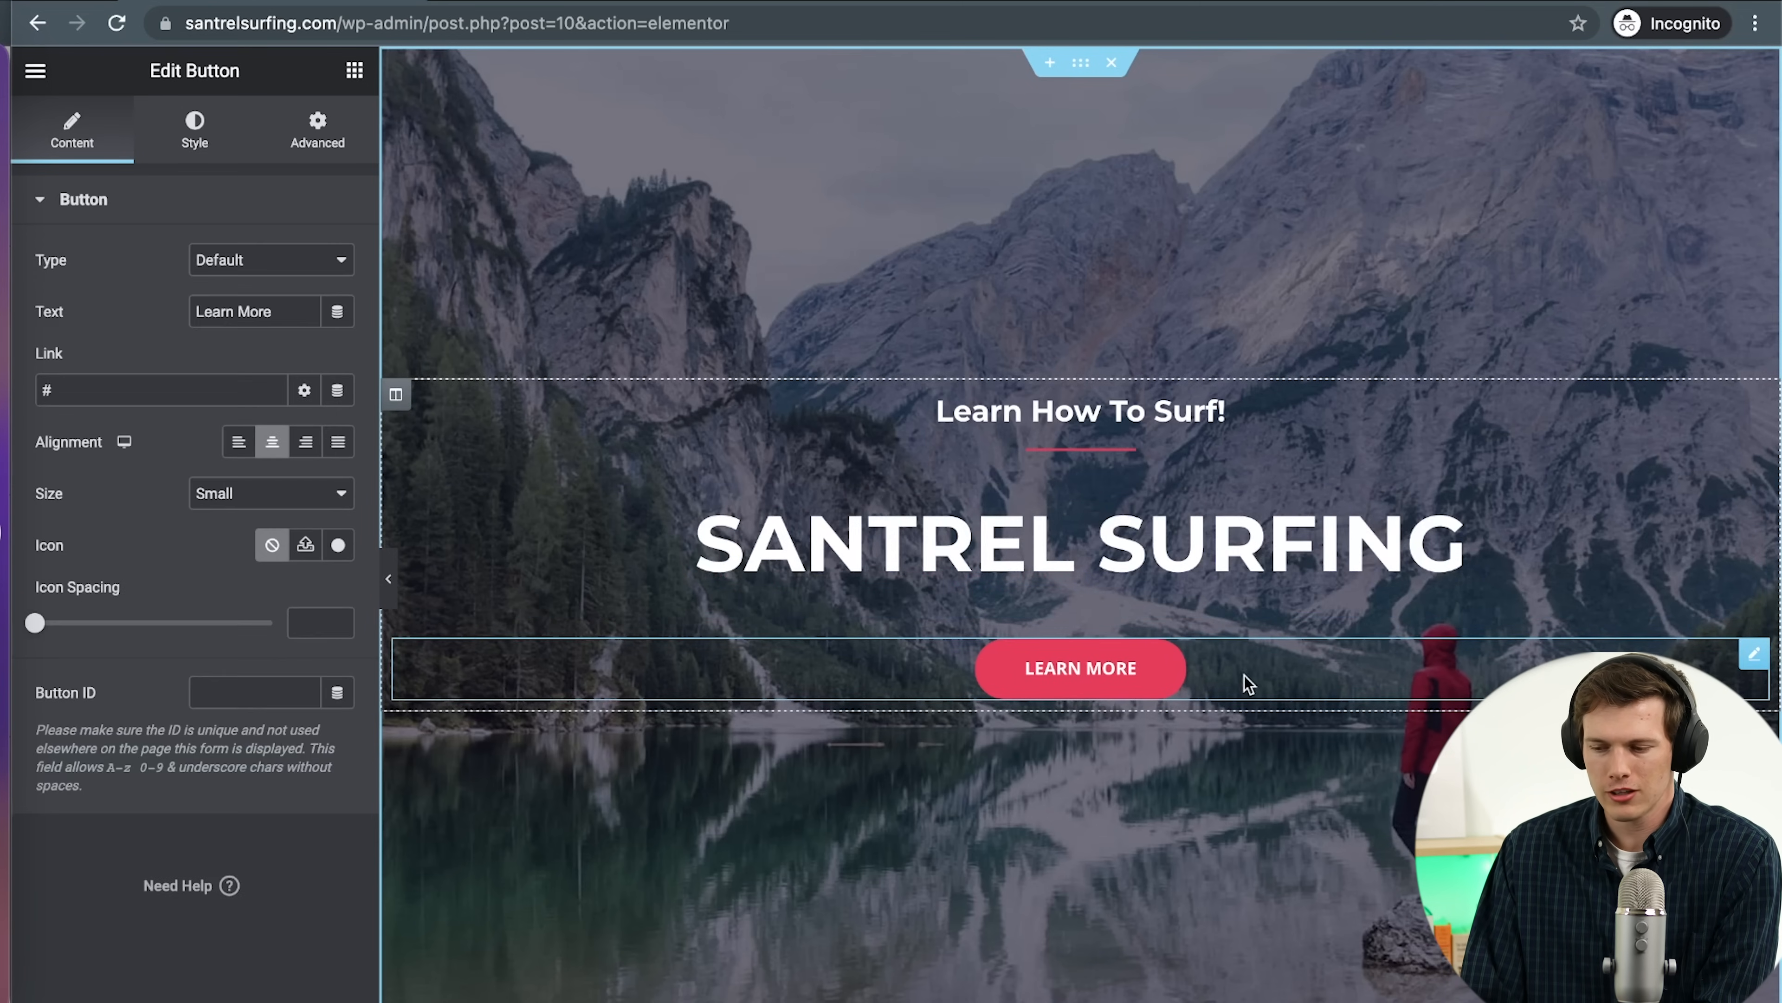
pyautogui.click(1245, 565)
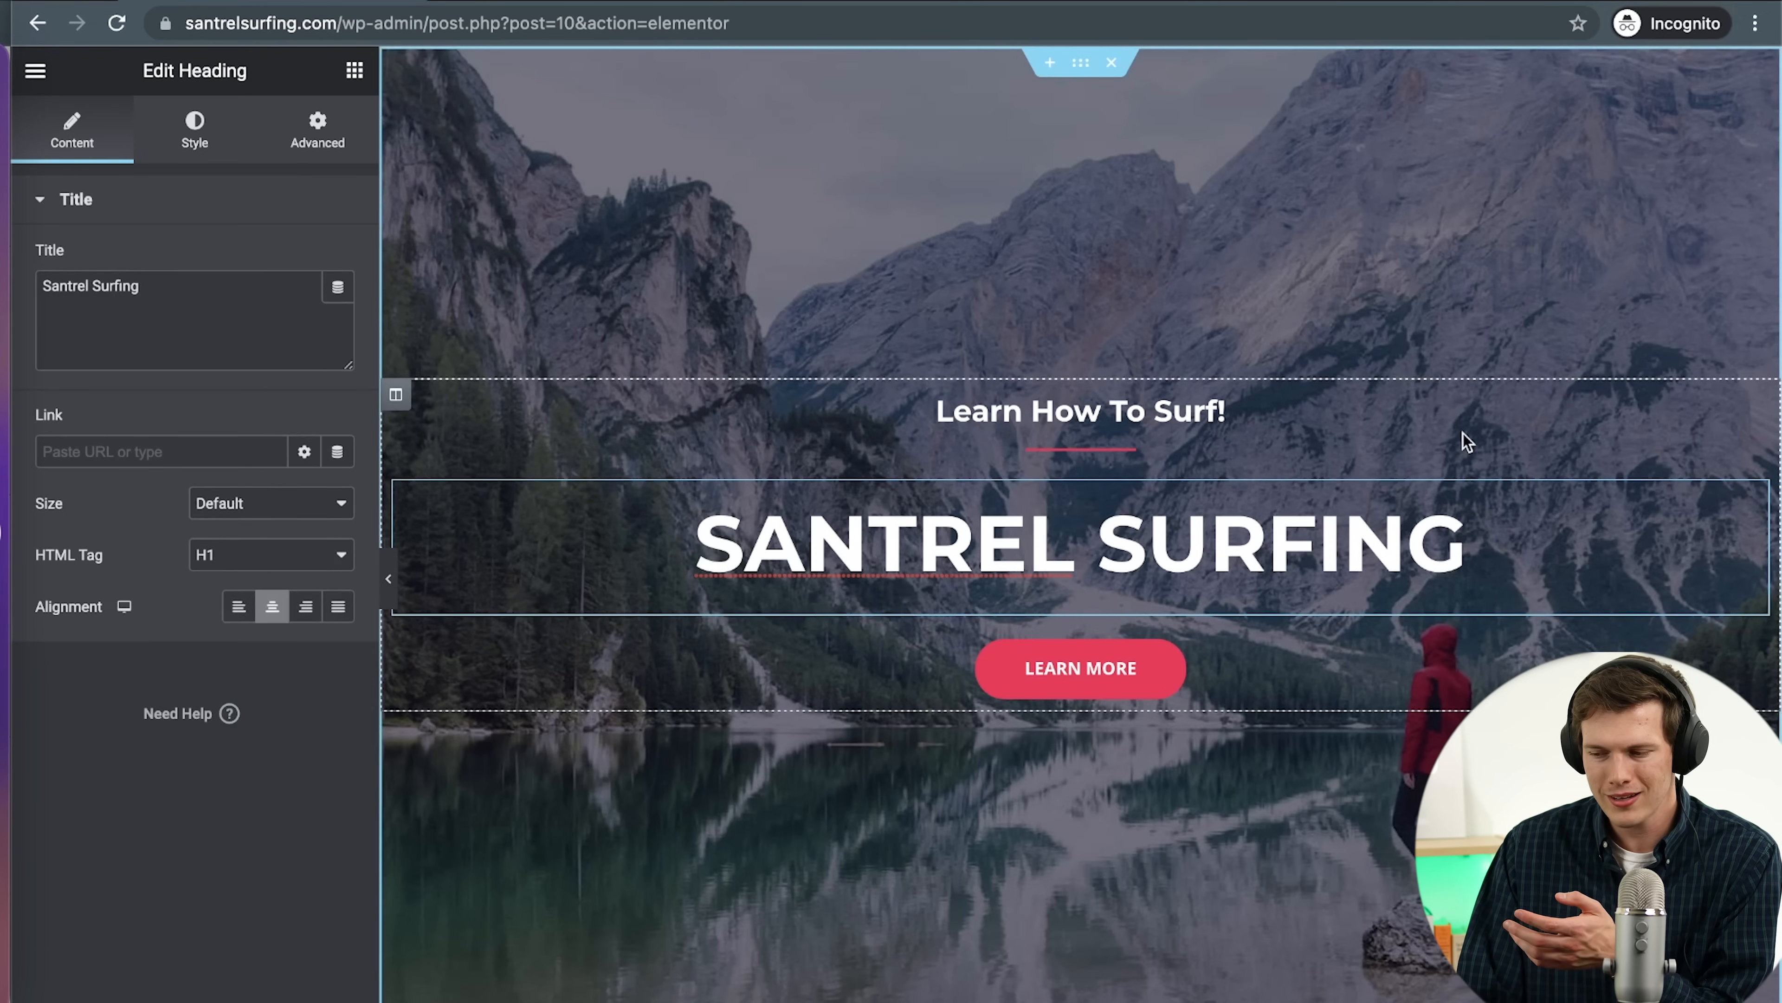
pyautogui.scroll(-3, 1465, 442)
pyautogui.scroll(3, 1465, 441)
pyautogui.scroll(-10, 1465, 442)
pyautogui.scroll(10, 1467, 441)
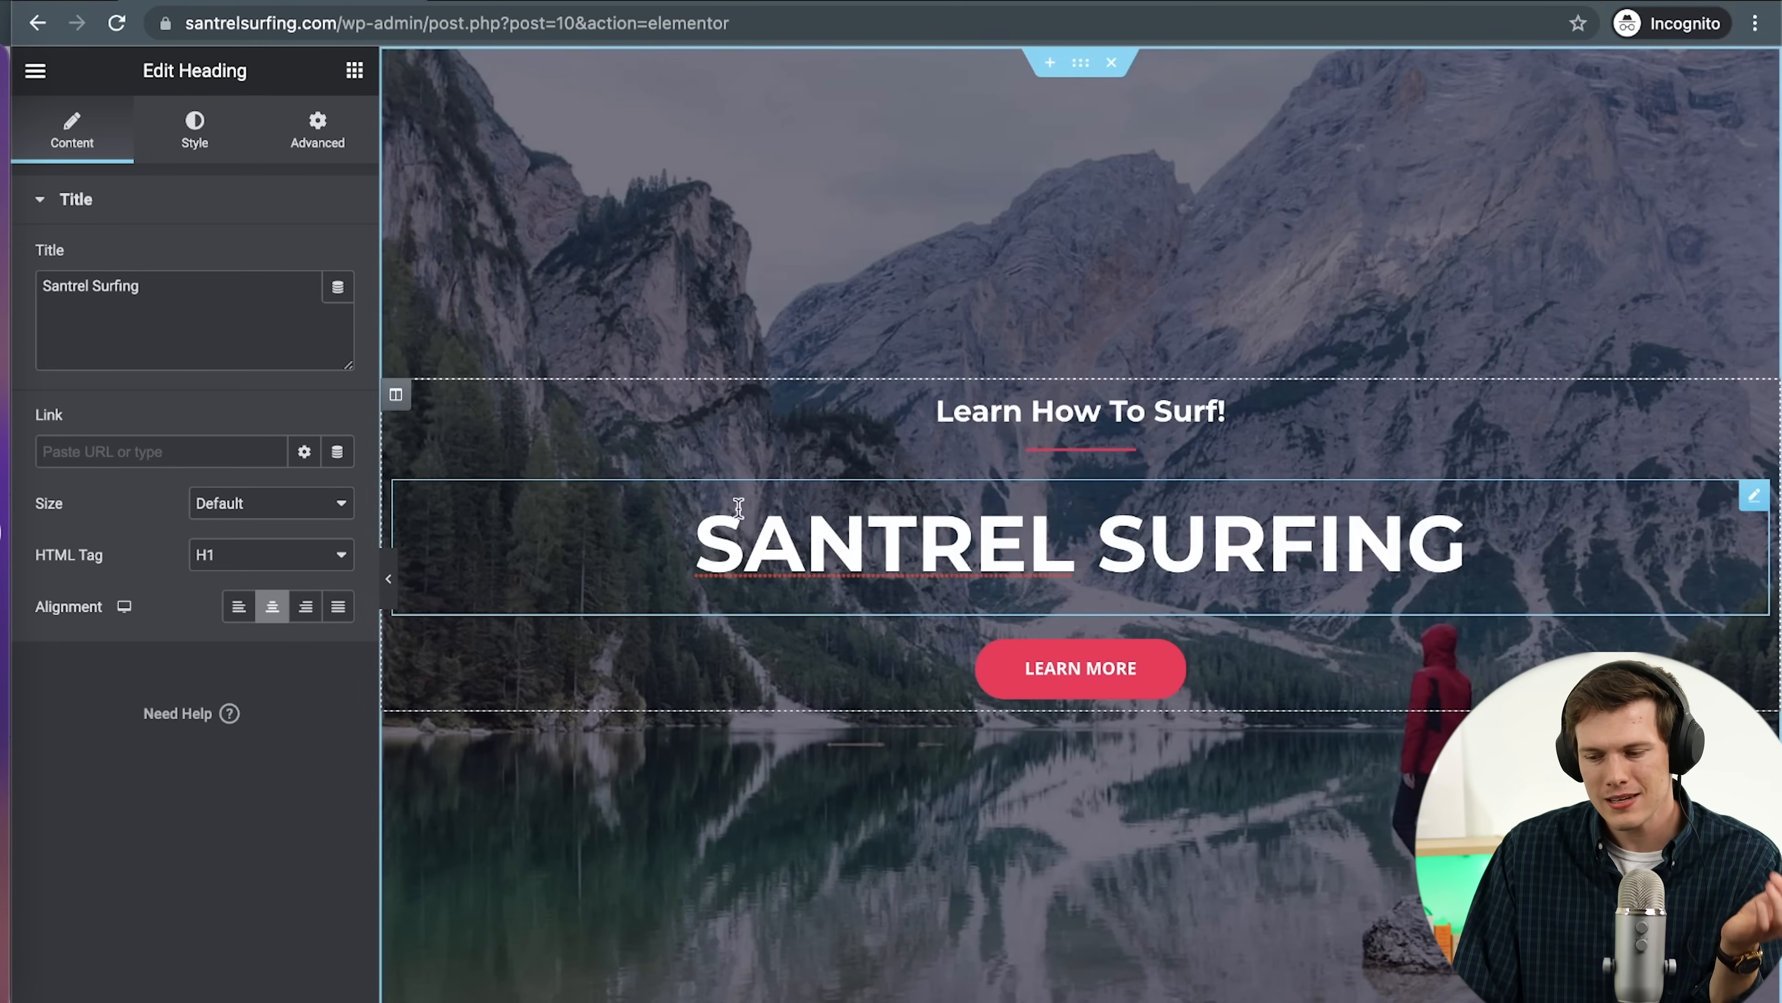
# Try out the text colour picker on the hero title and end on white #FFFFFF
pyautogui.moveTo(703, 548); pyautogui.dragTo(1525, 514)
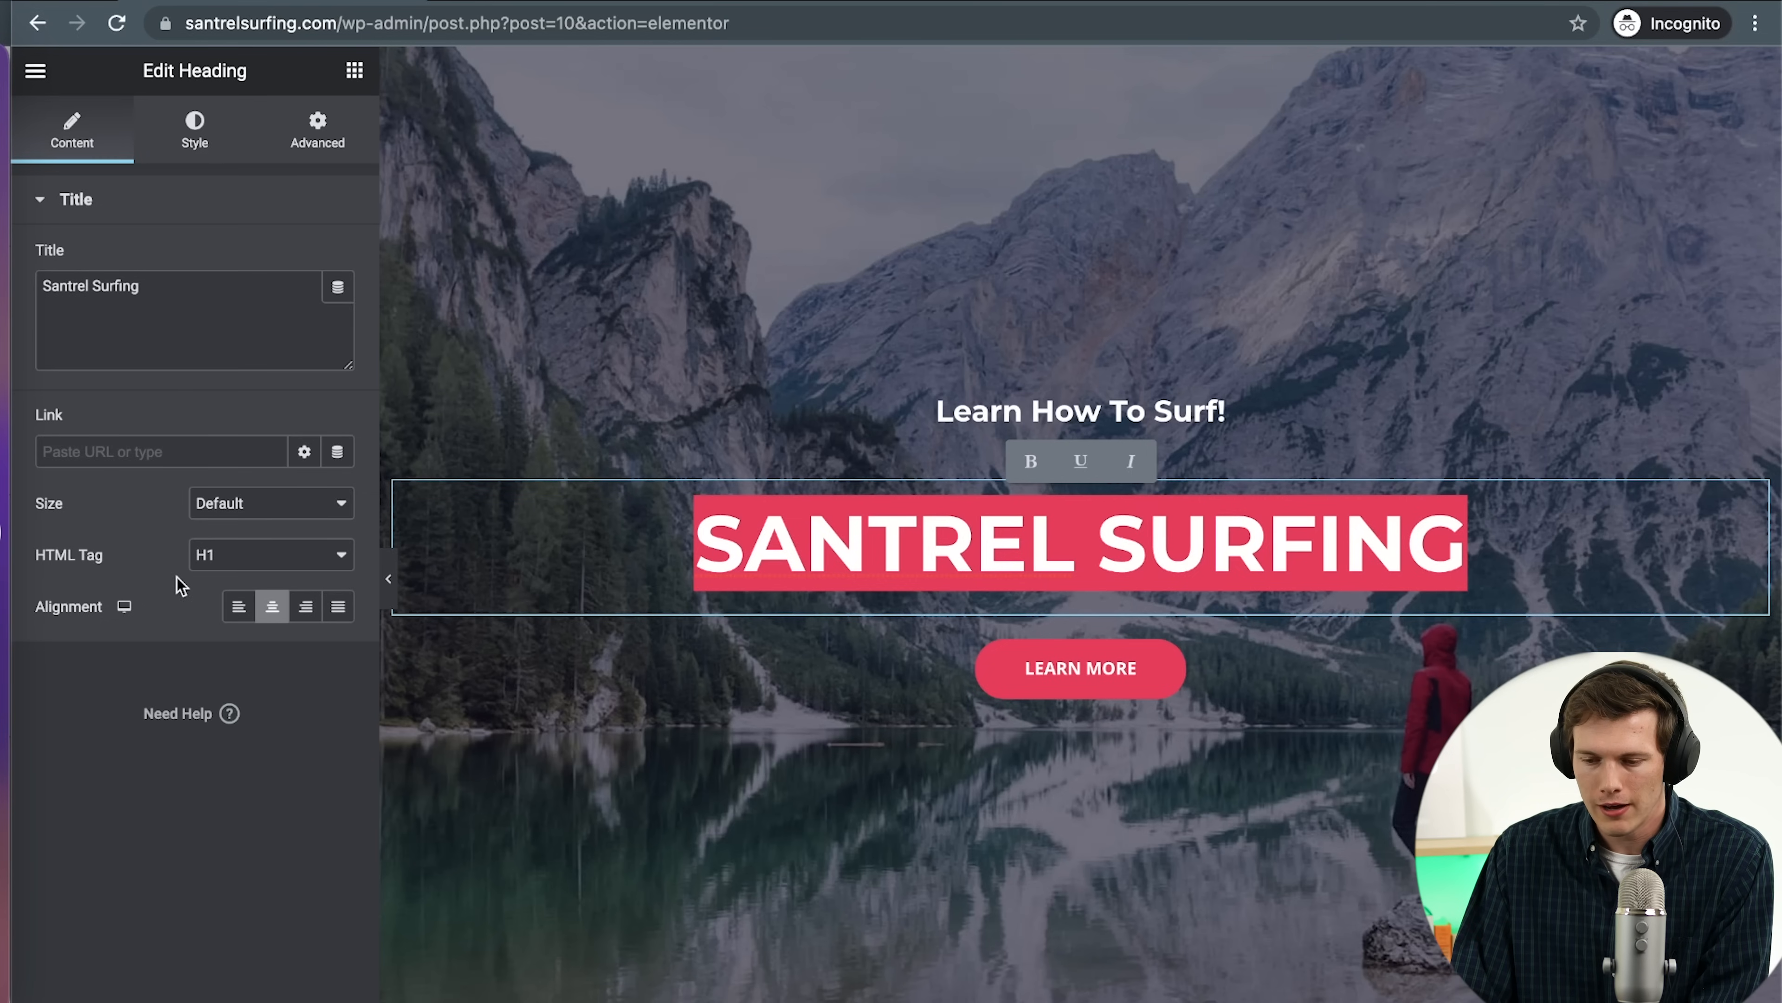
pyautogui.click(204, 144)
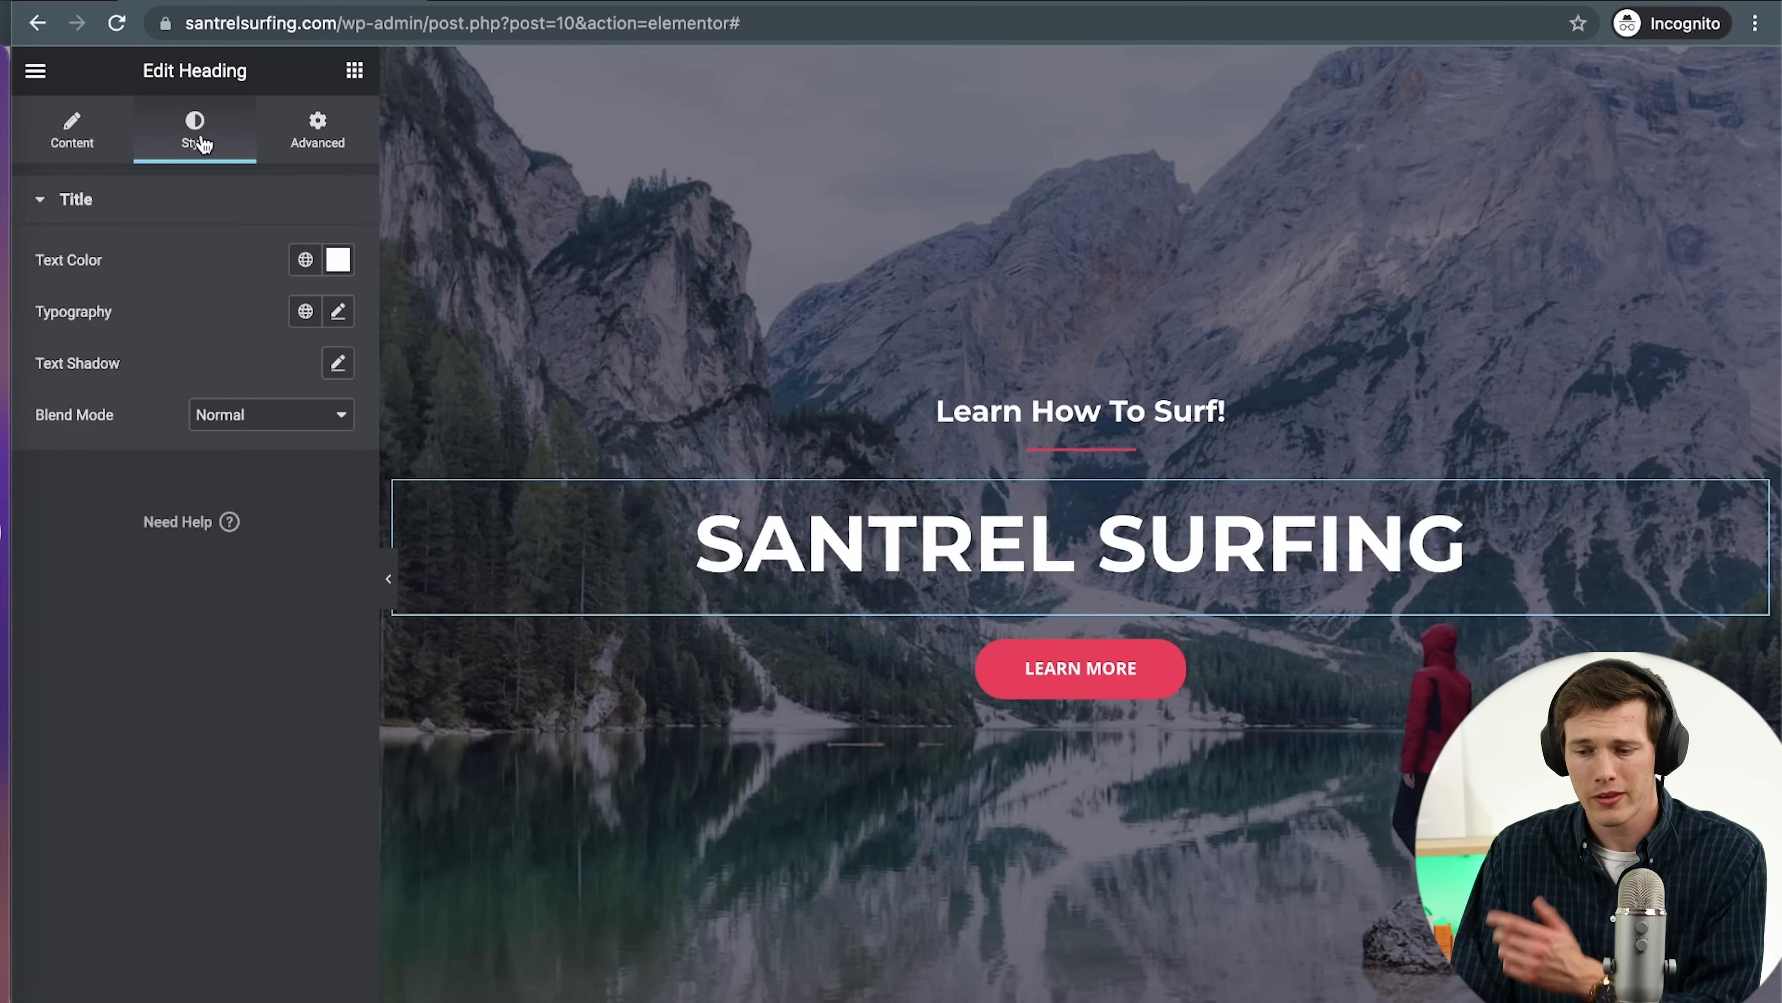
pyautogui.click(337, 261)
pyautogui.moveTo(260, 376); pyautogui.dragTo(31, 327)
pyautogui.press('super+a')
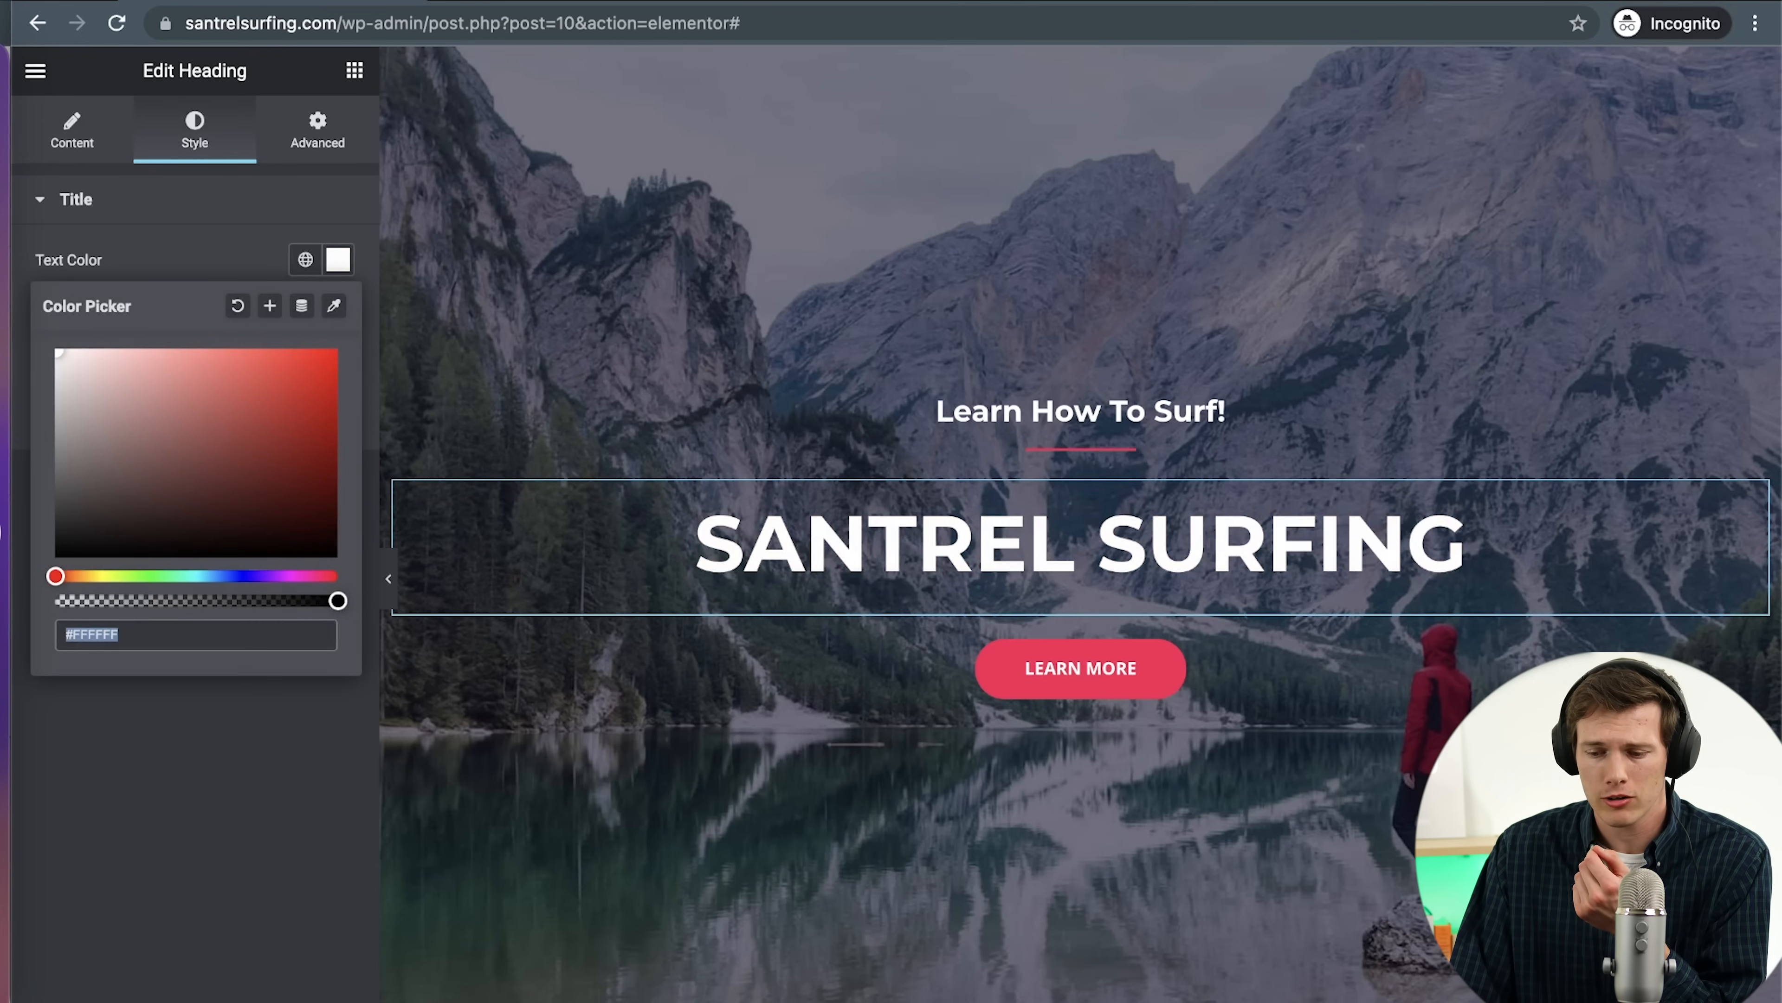
pyautogui.moveTo(143, 470); pyautogui.dragTo(20, 331)
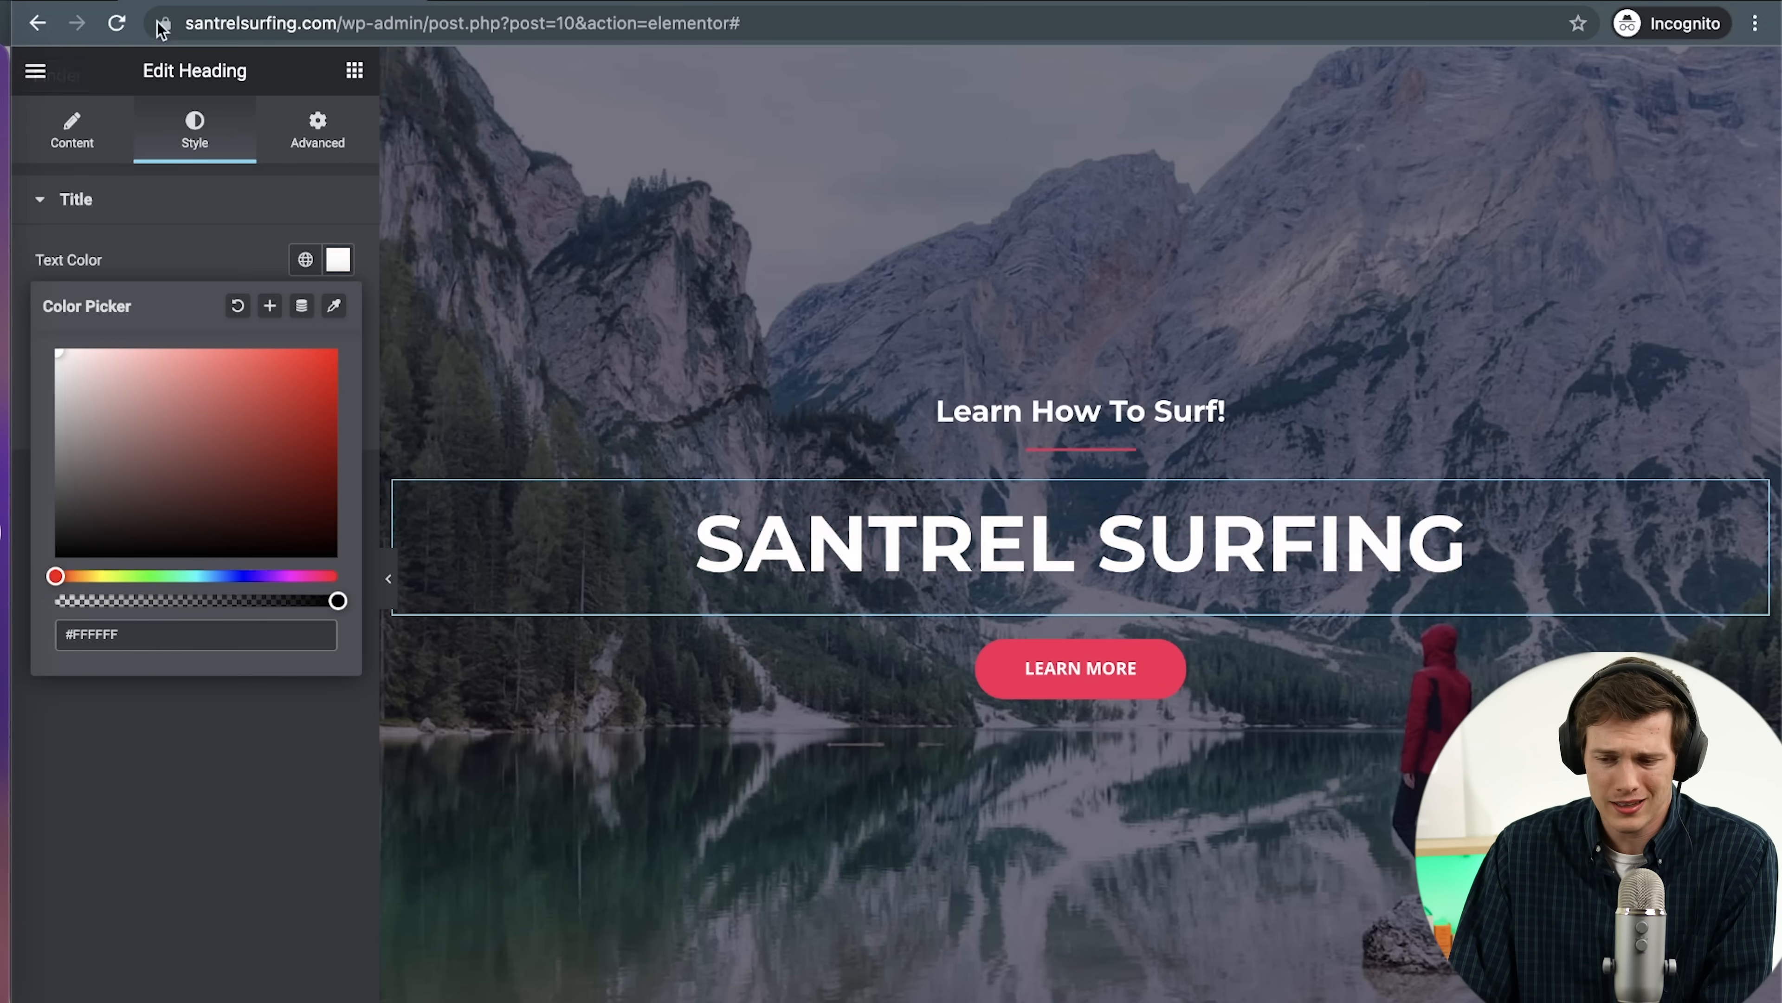
# Examine the hero title's advanced settings, such as margin, padding and motion effects
pyautogui.click(320, 146)
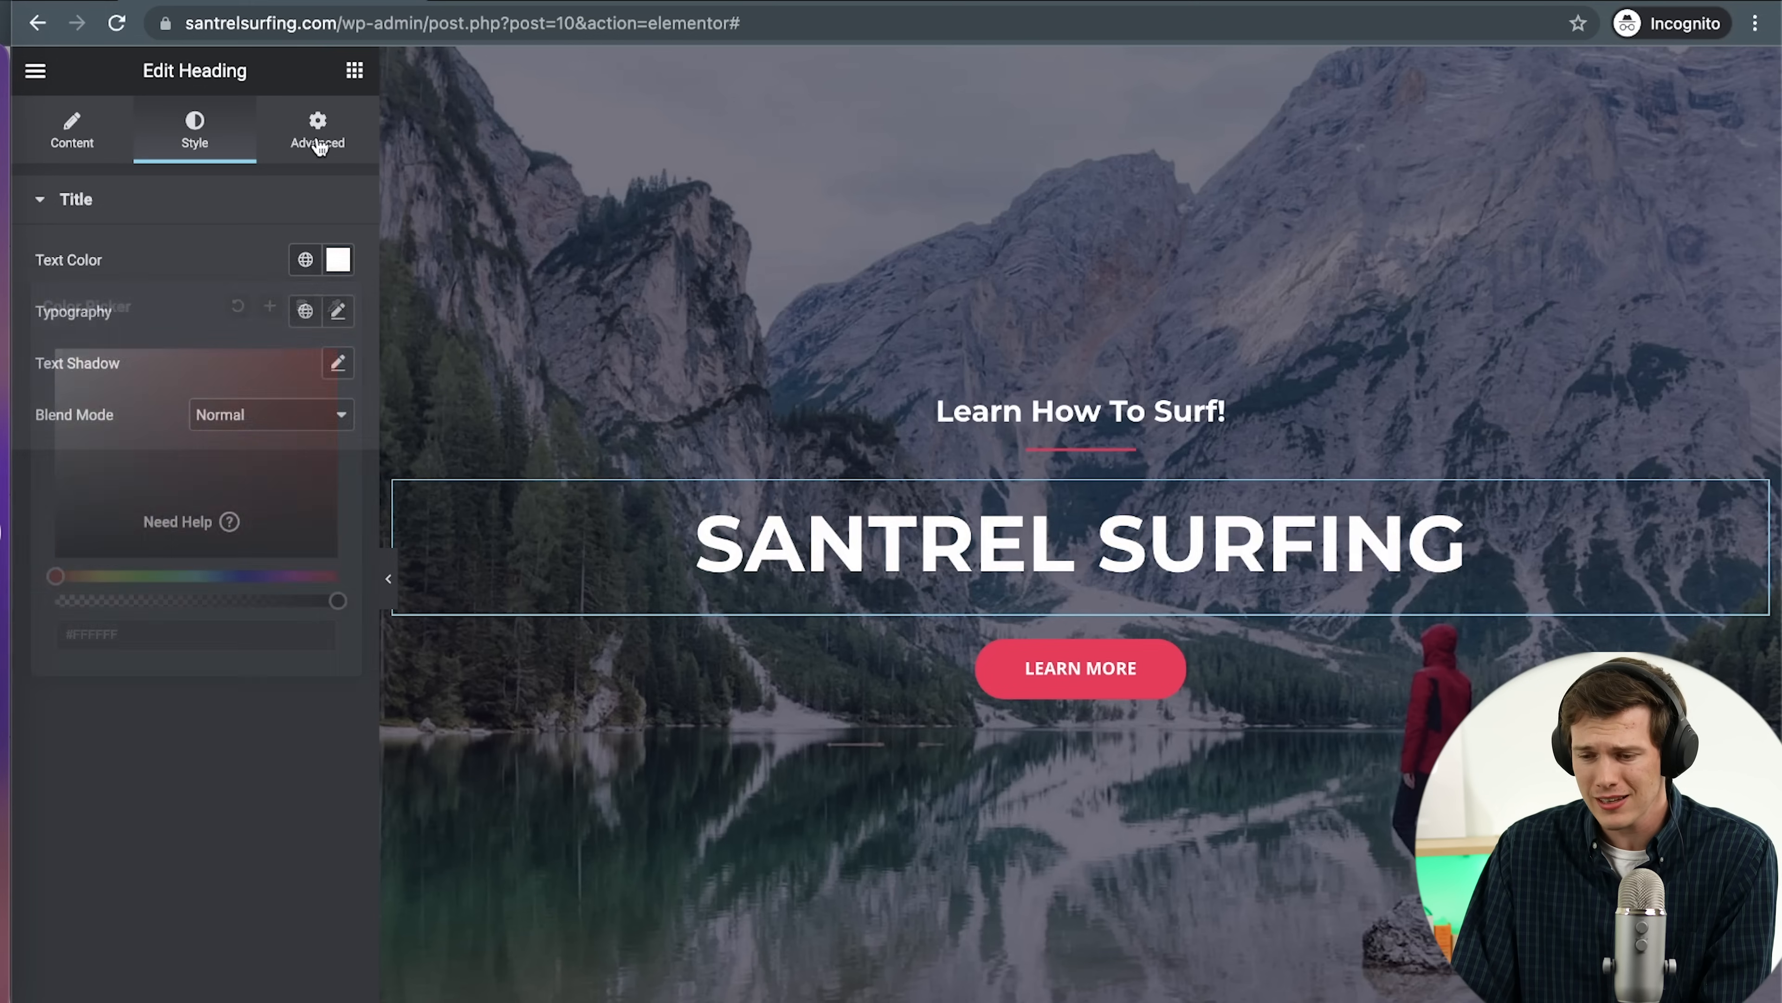
pyautogui.click(319, 146)
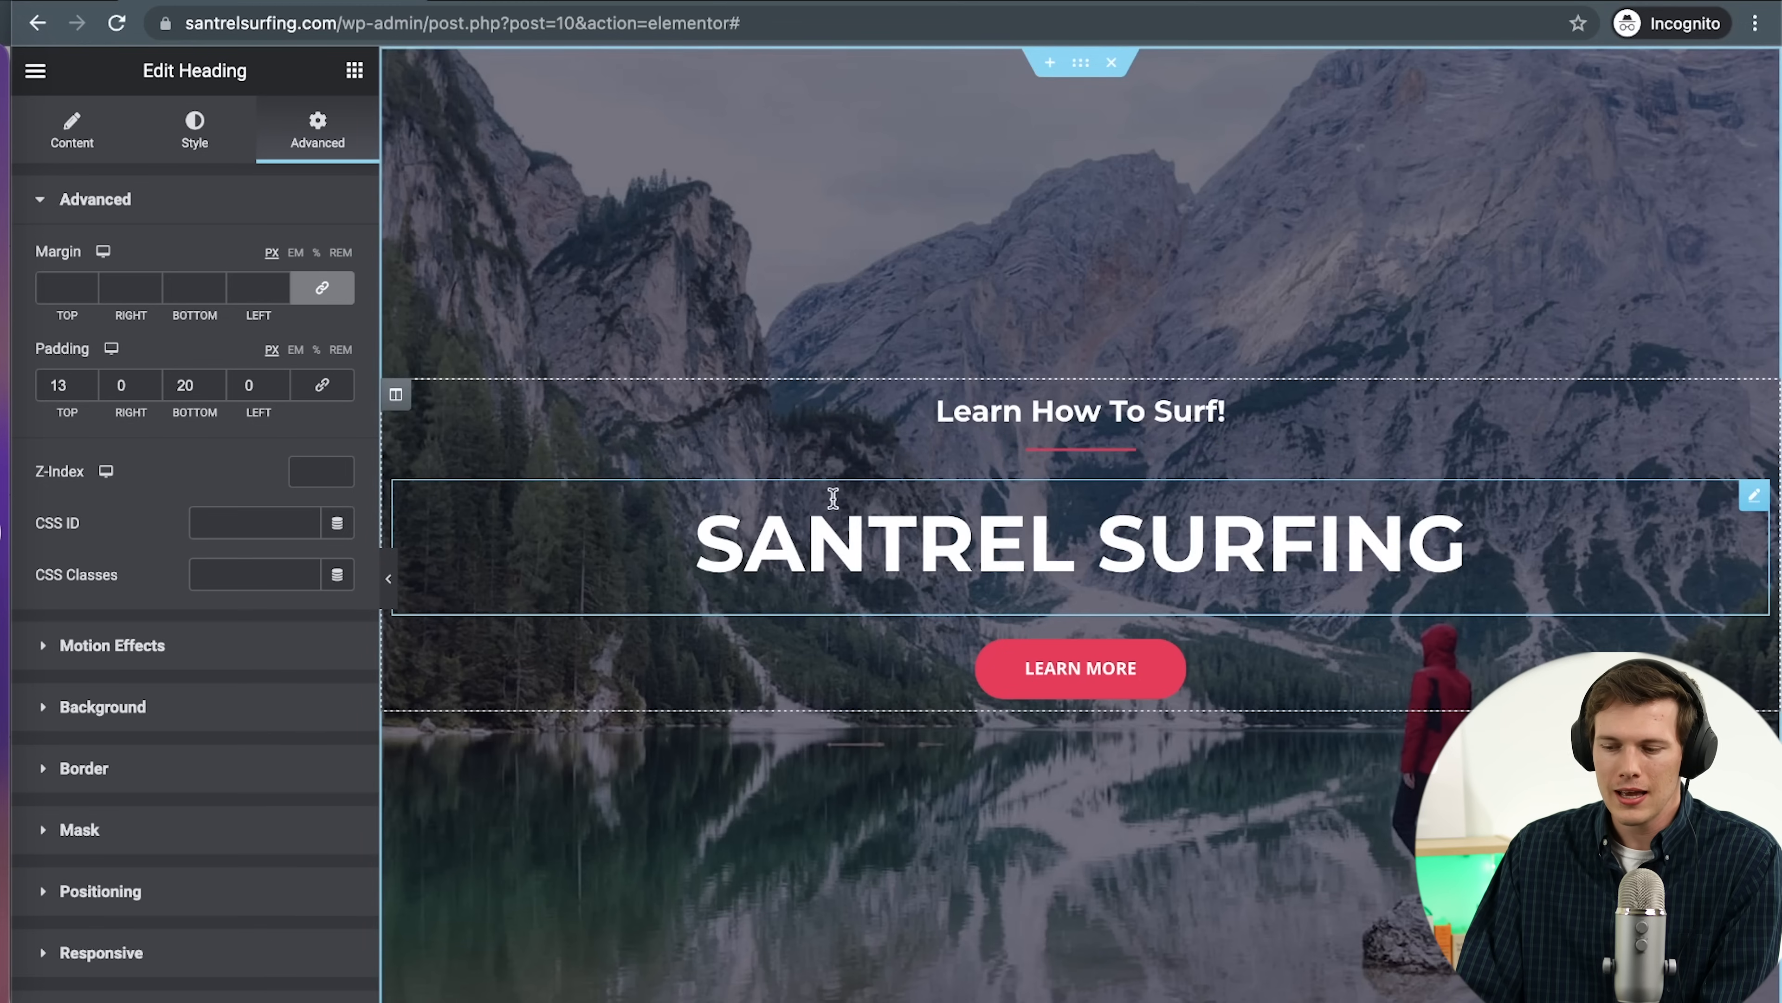
pyautogui.click(826, 511)
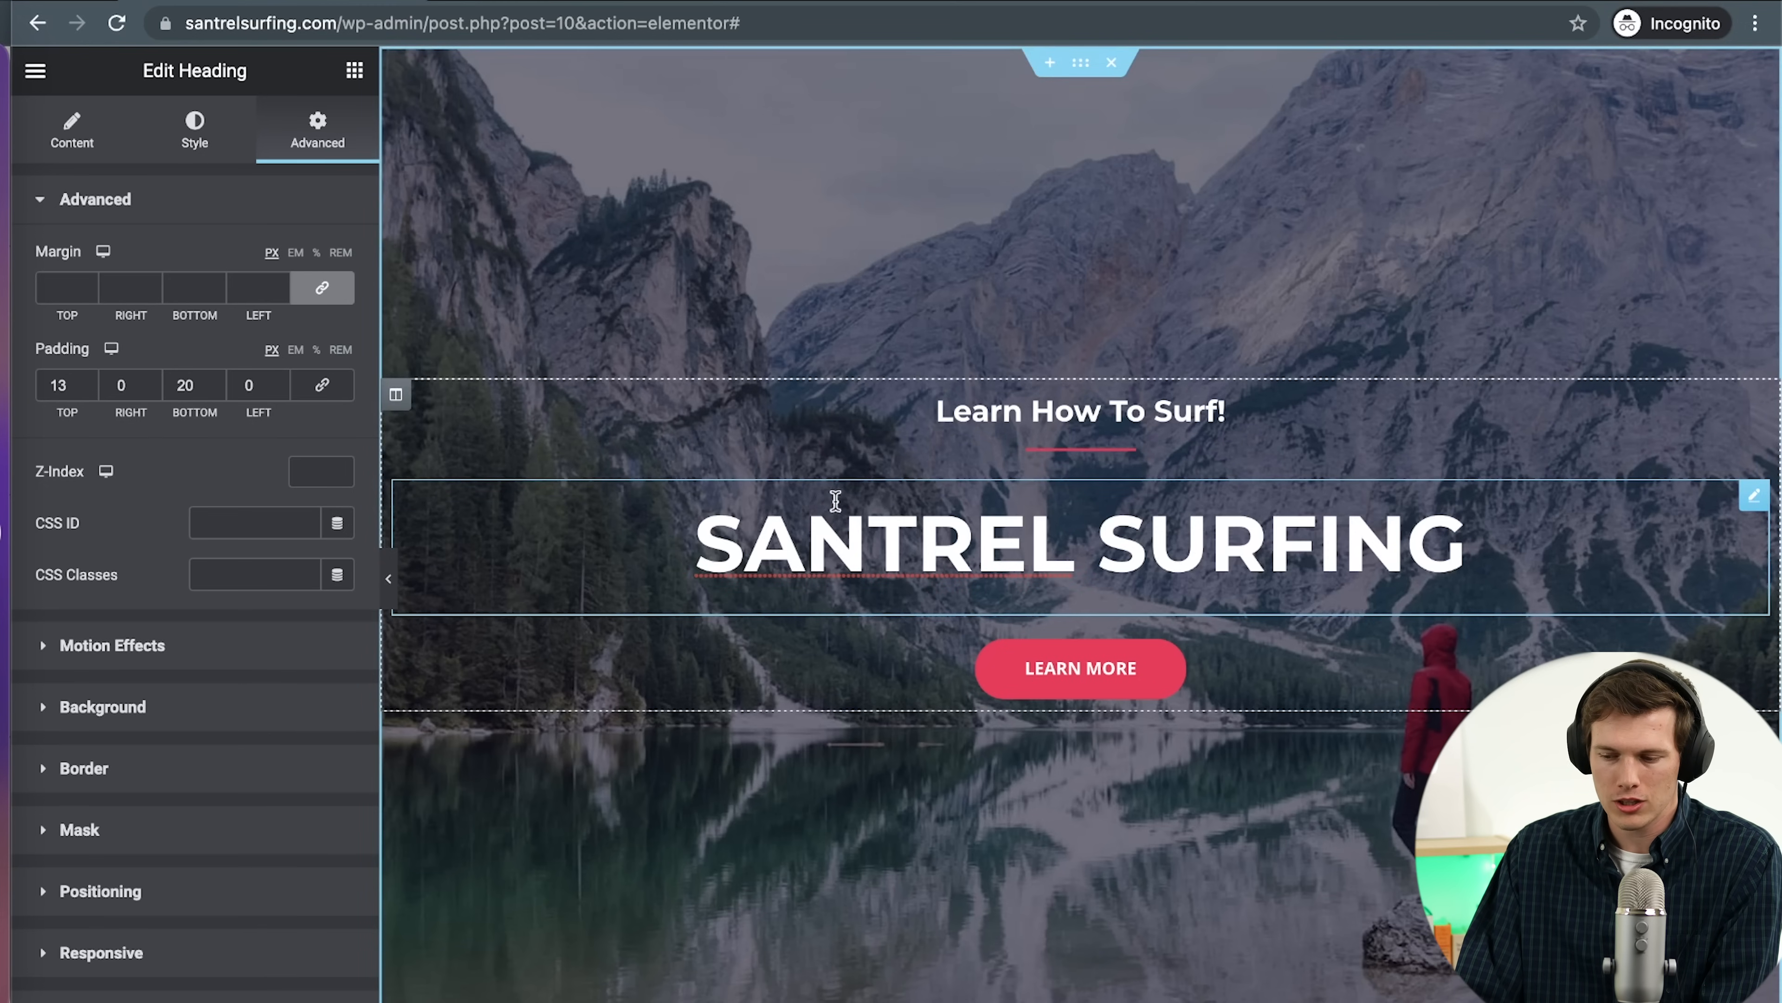
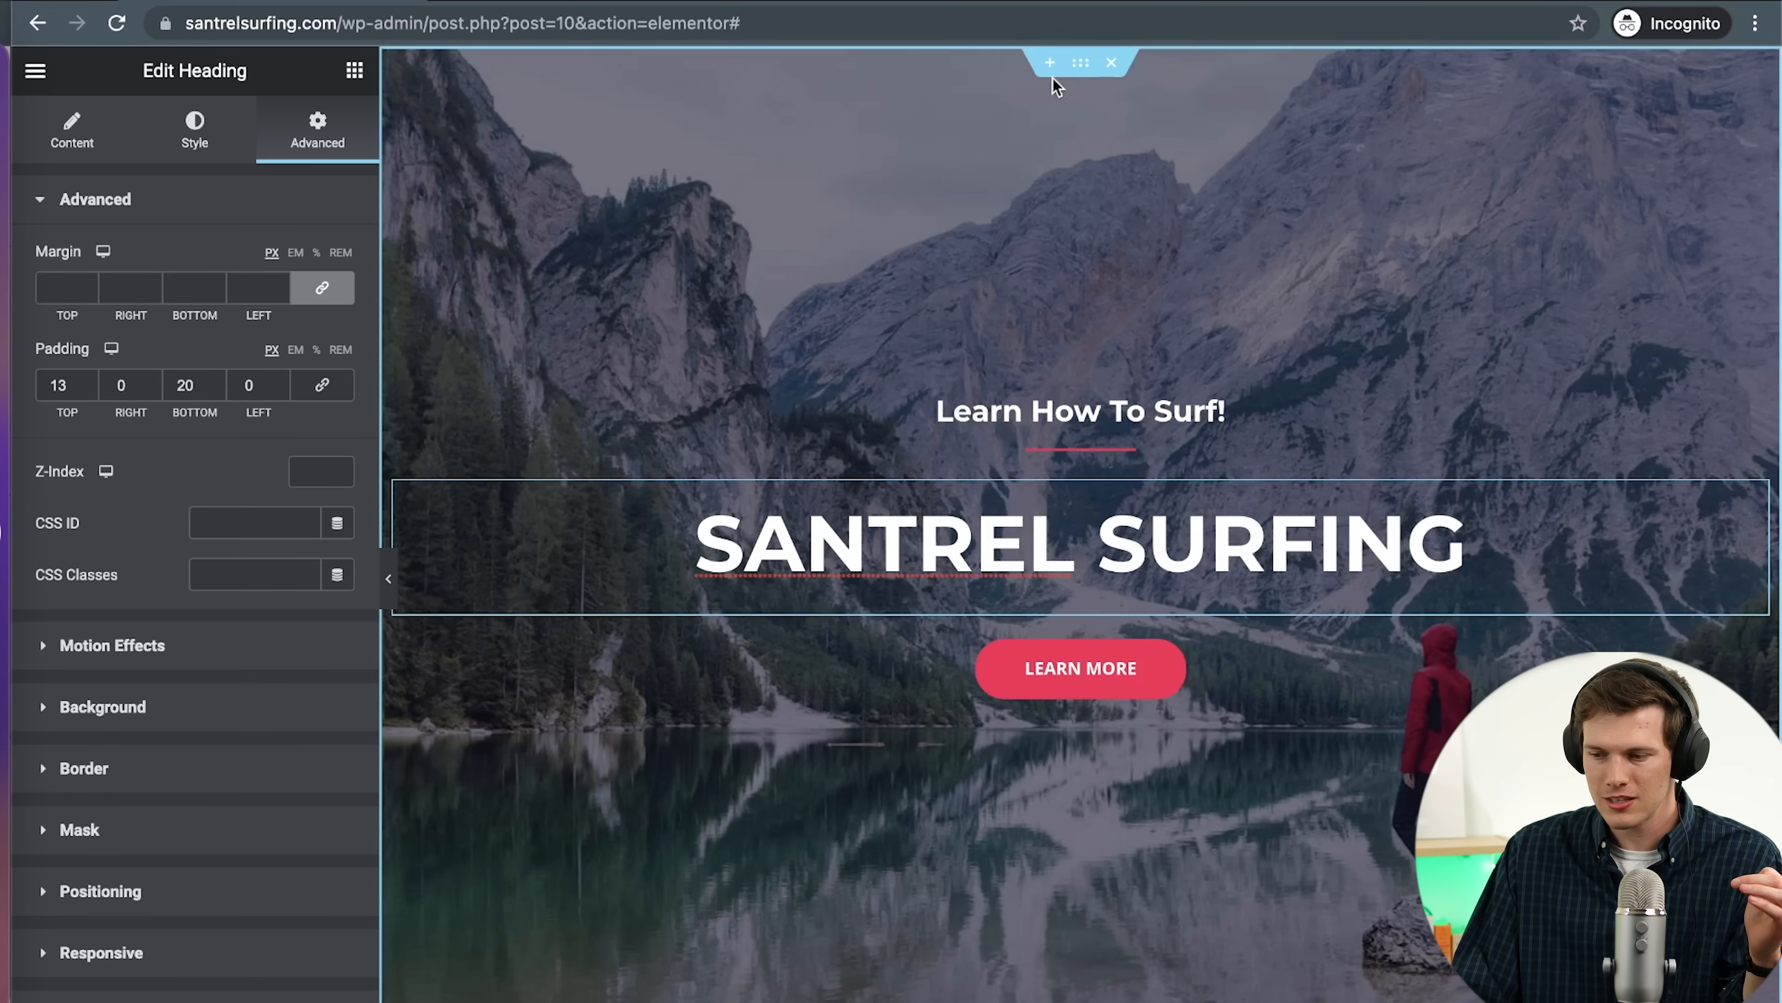
# Open the hero section's settings, delete the whole section and restore it from the editing history
pyautogui.click(1080, 63)
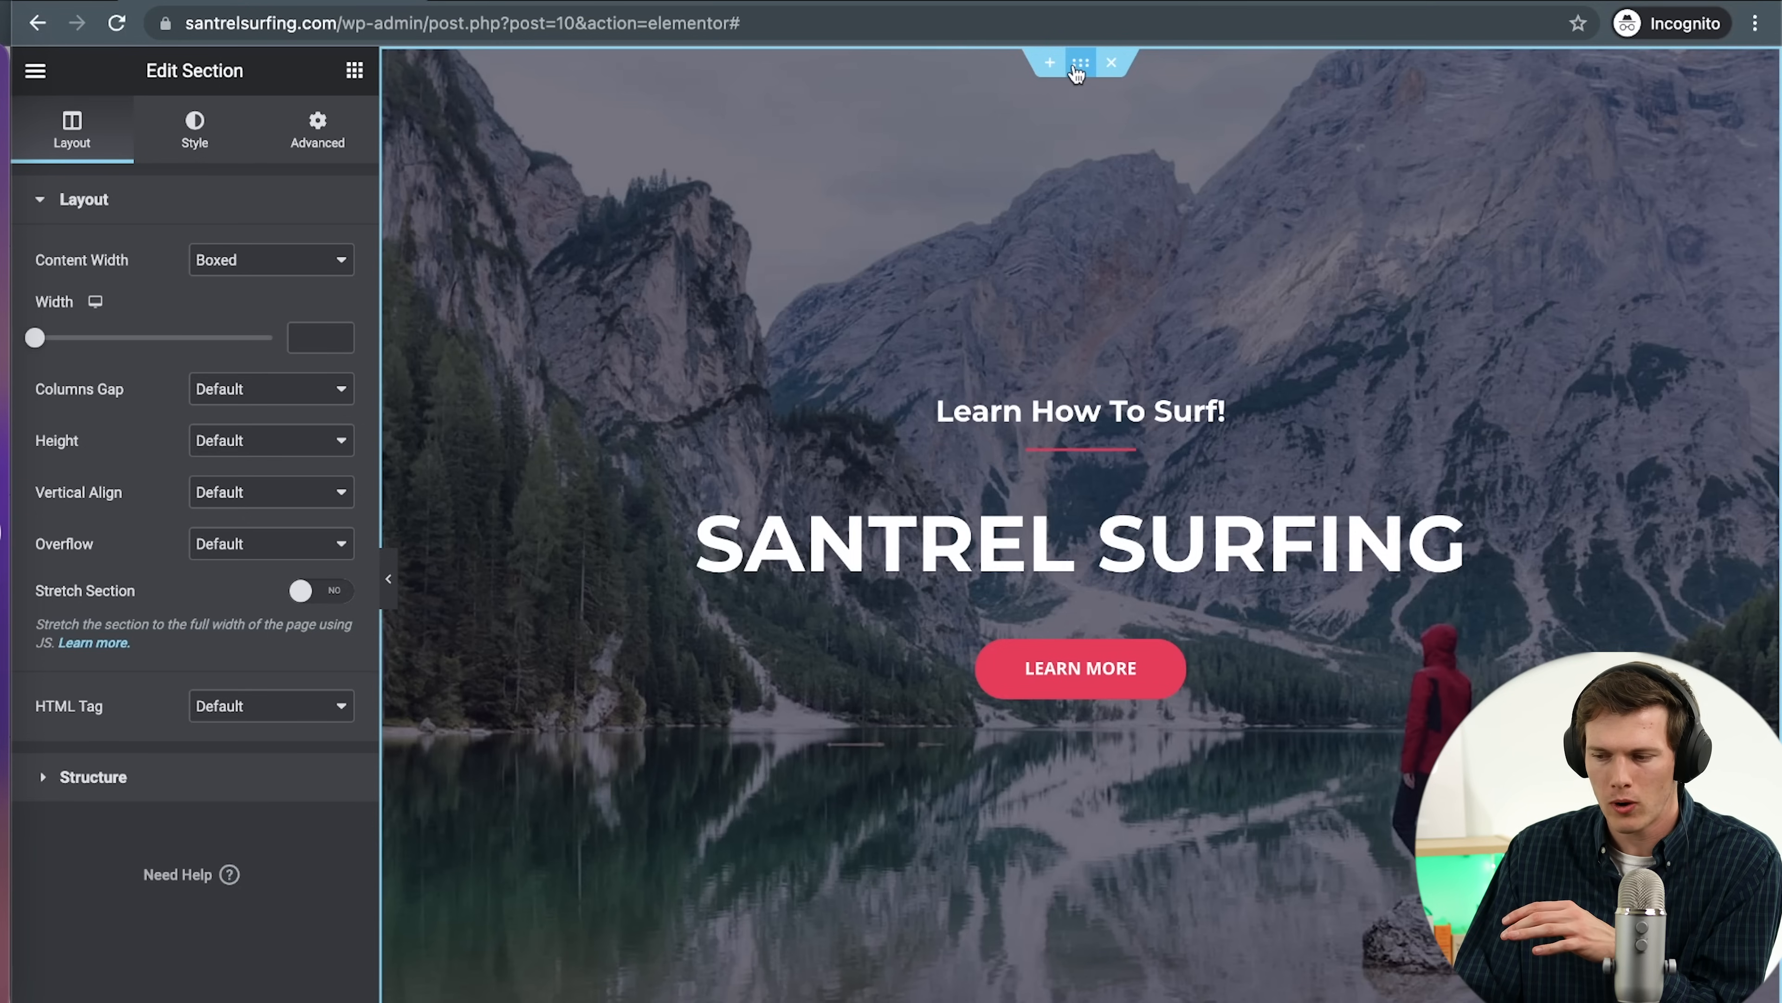
pyautogui.click(1112, 65)
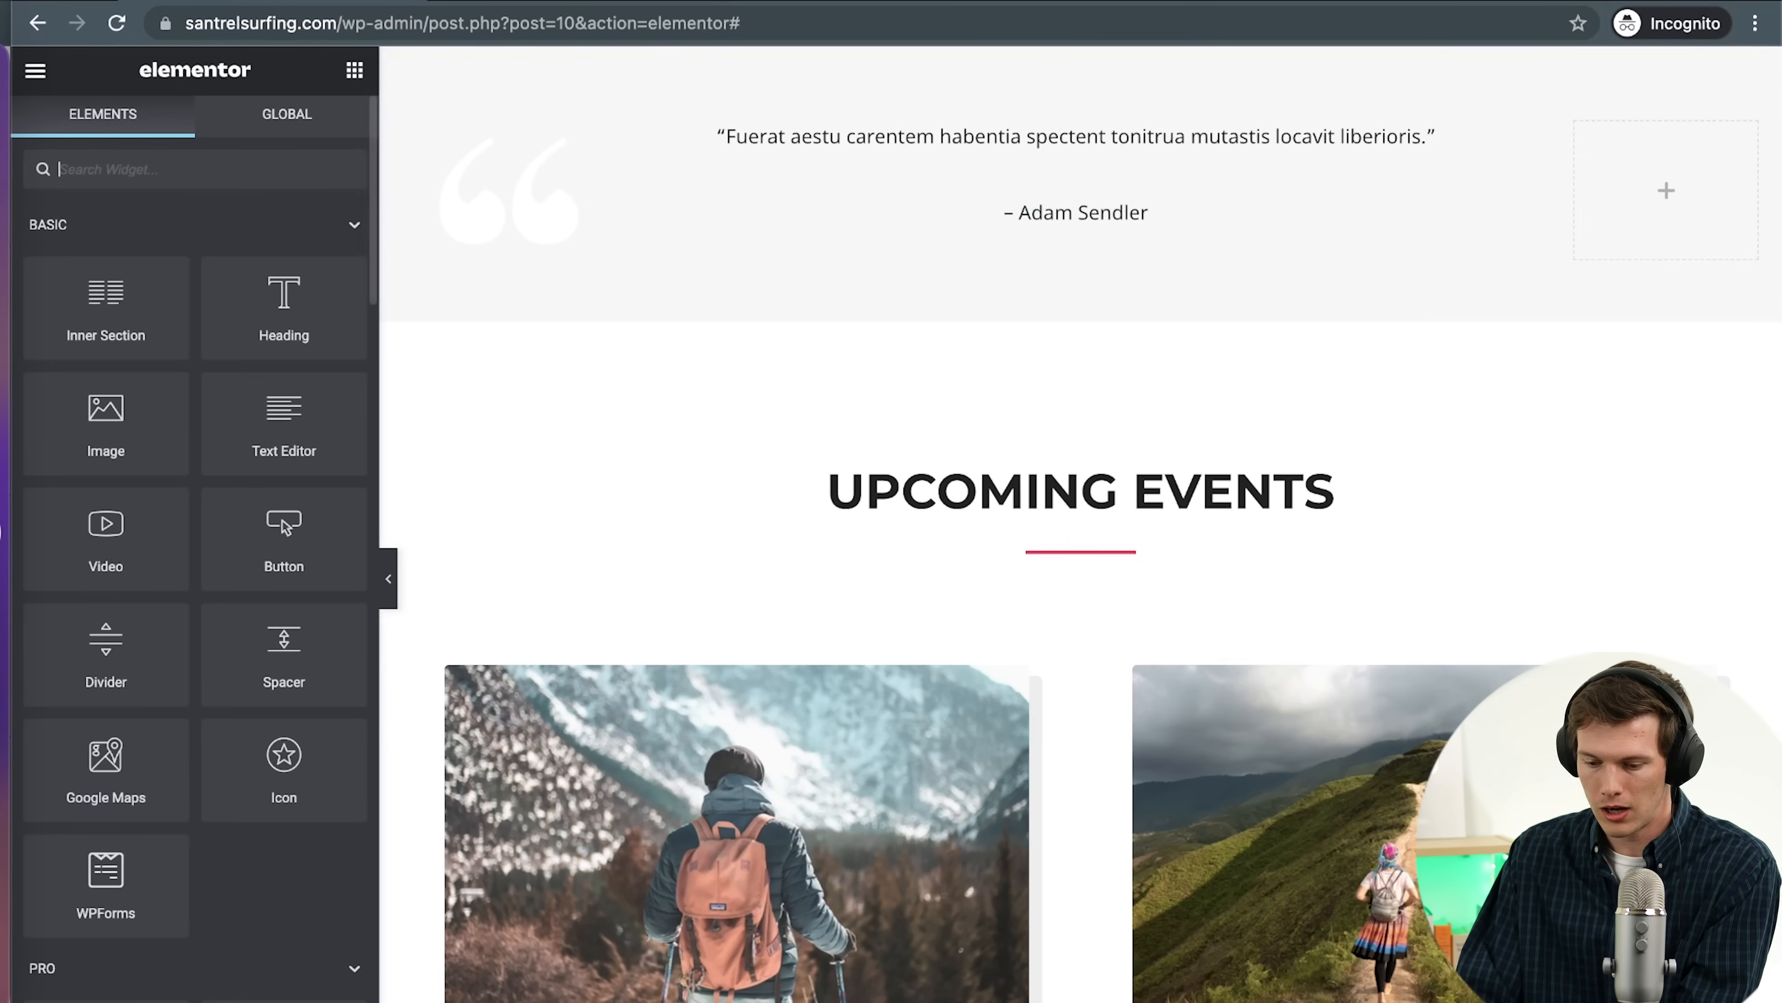
pyautogui.press('super+shift+h')
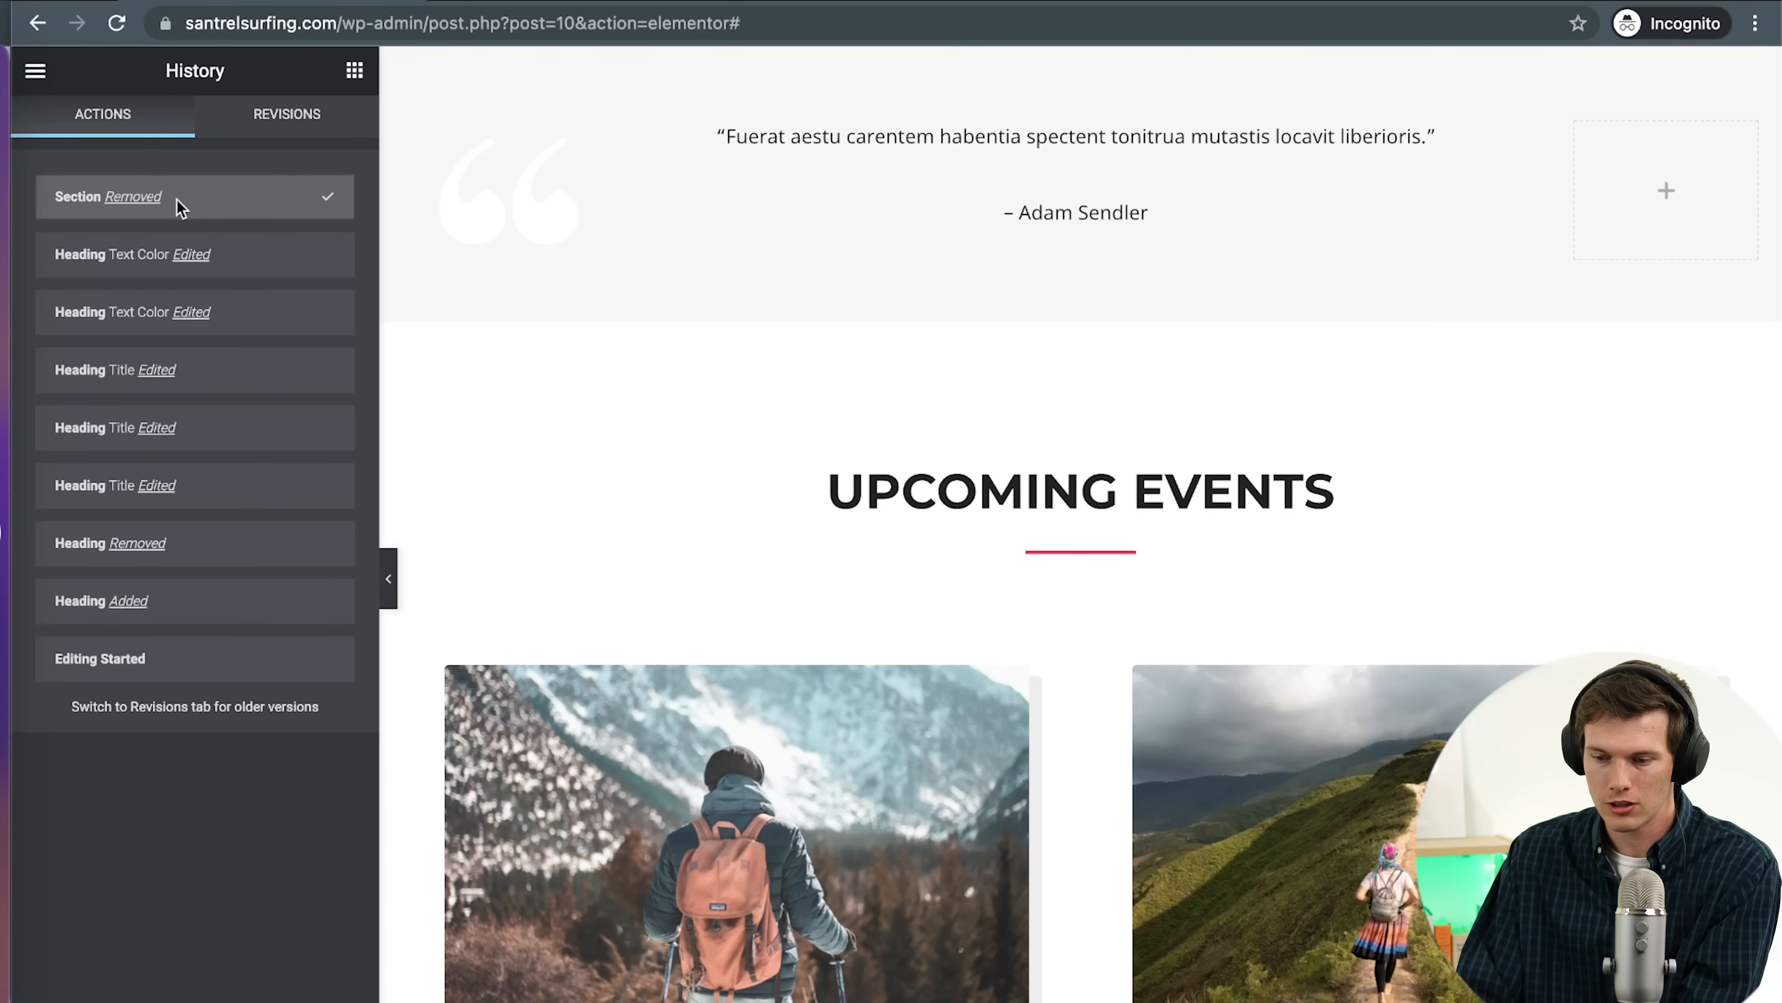
pyautogui.click(273, 267)
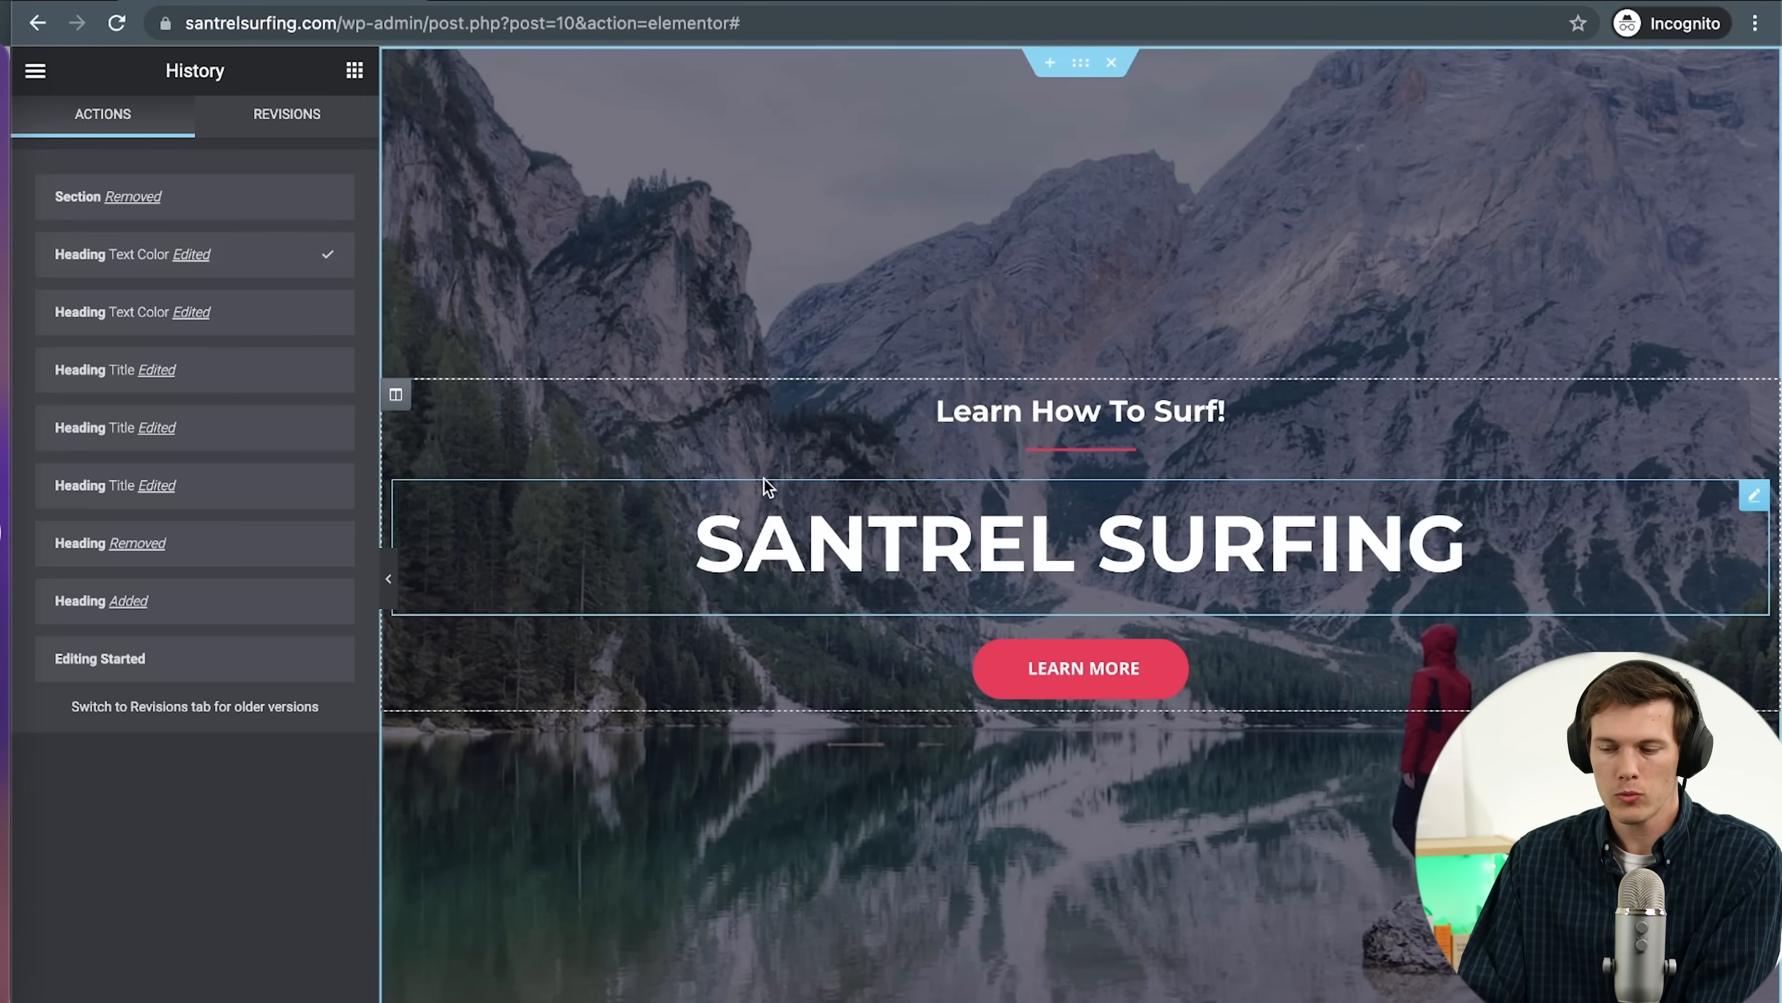
pyautogui.scroll(-3, 1210, 676)
pyautogui.scroll(3, 1212, 679)
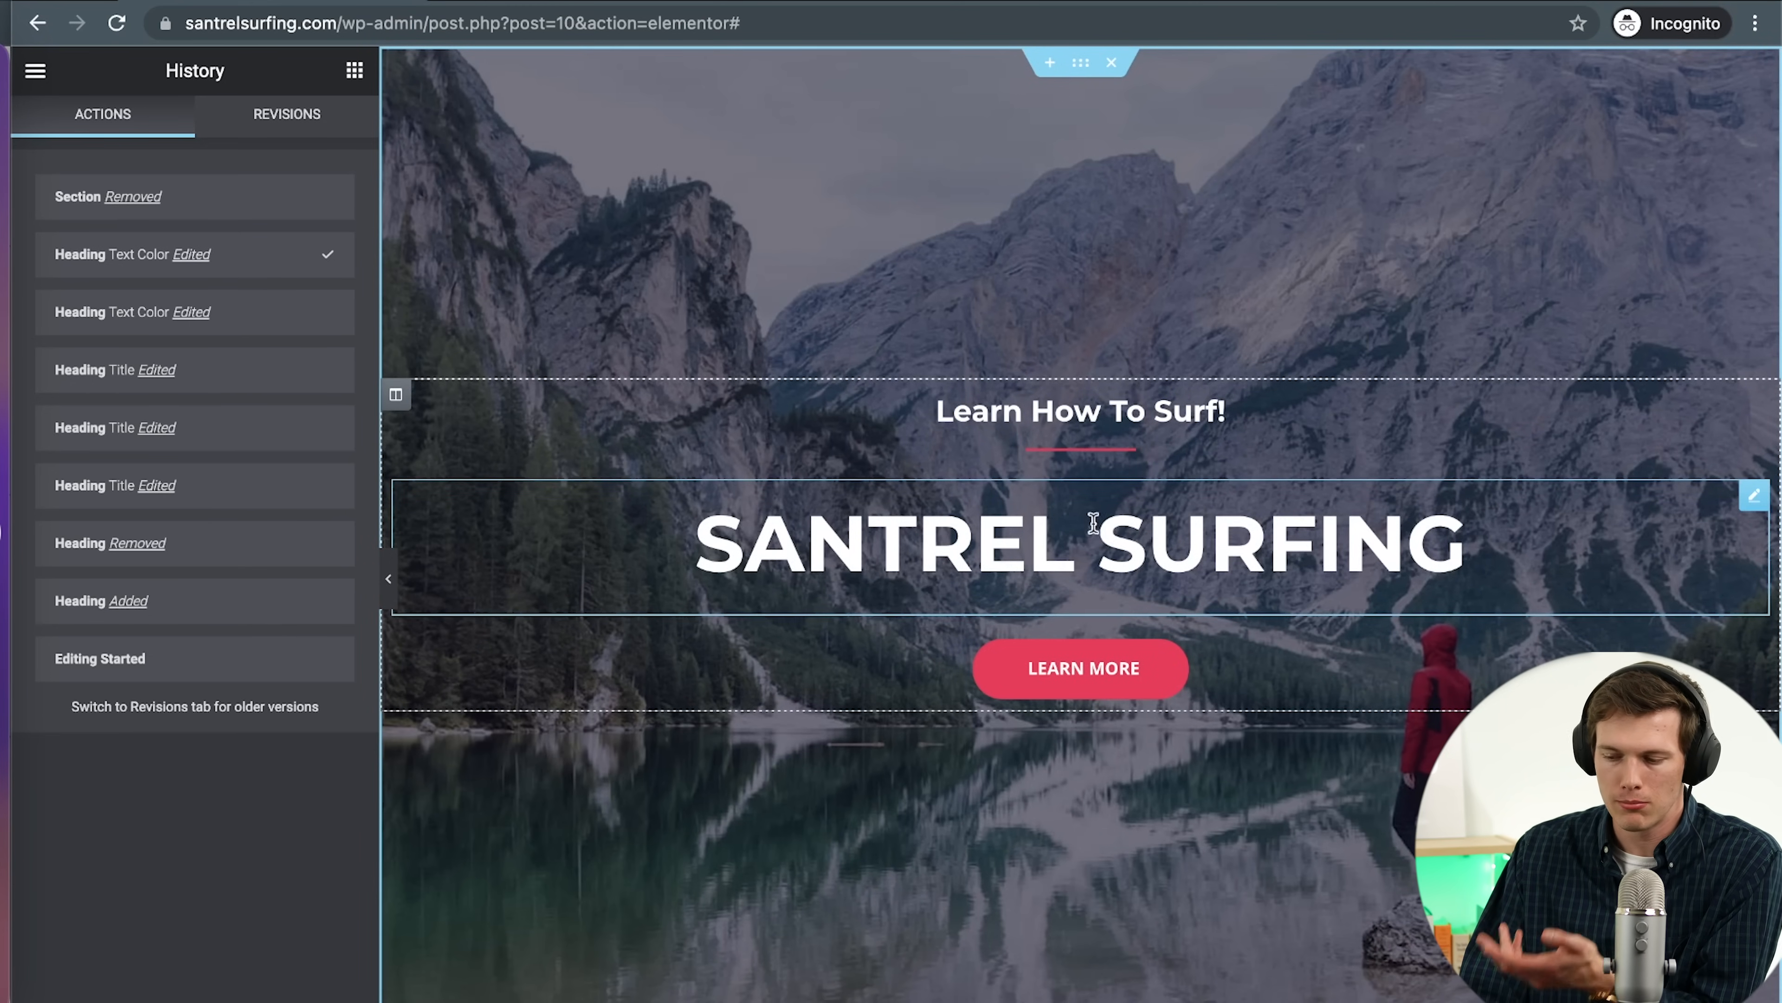
# Open the quote section's settings and narrow the quote text column, widening the empty column beside it
pyautogui.scroll(-5, 1061, 634)
pyautogui.scroll(-4, 1061, 634)
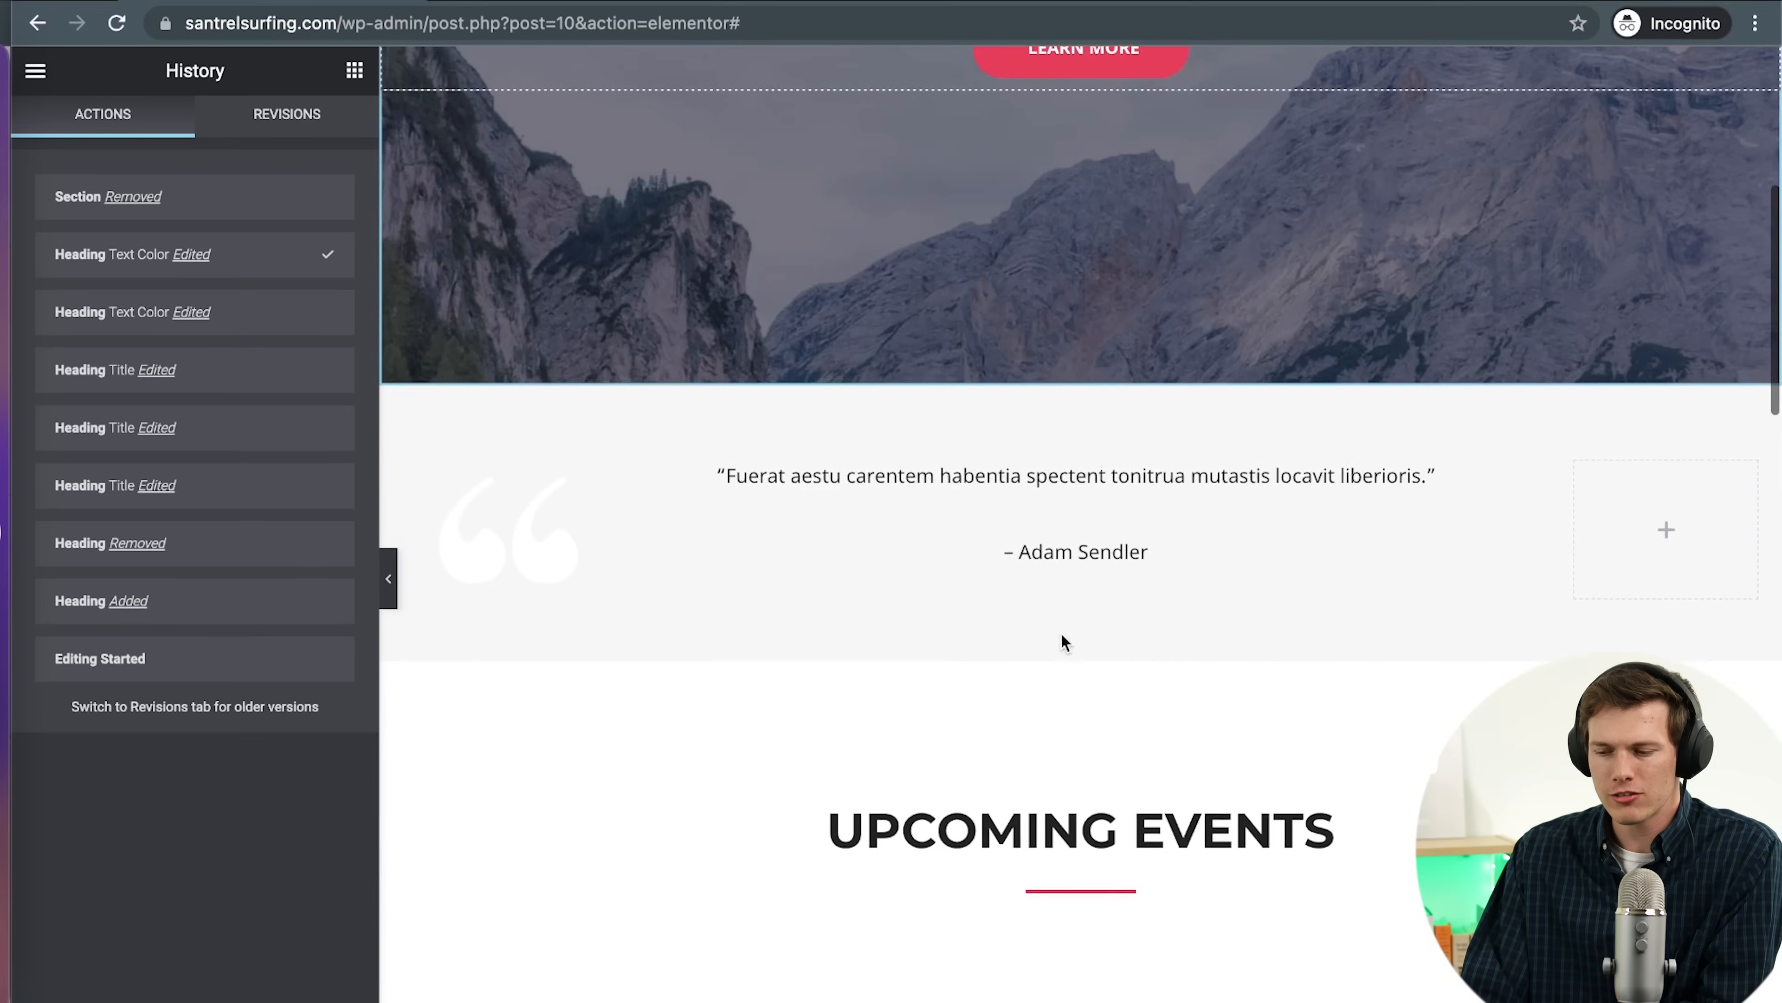
pyautogui.click(1081, 369)
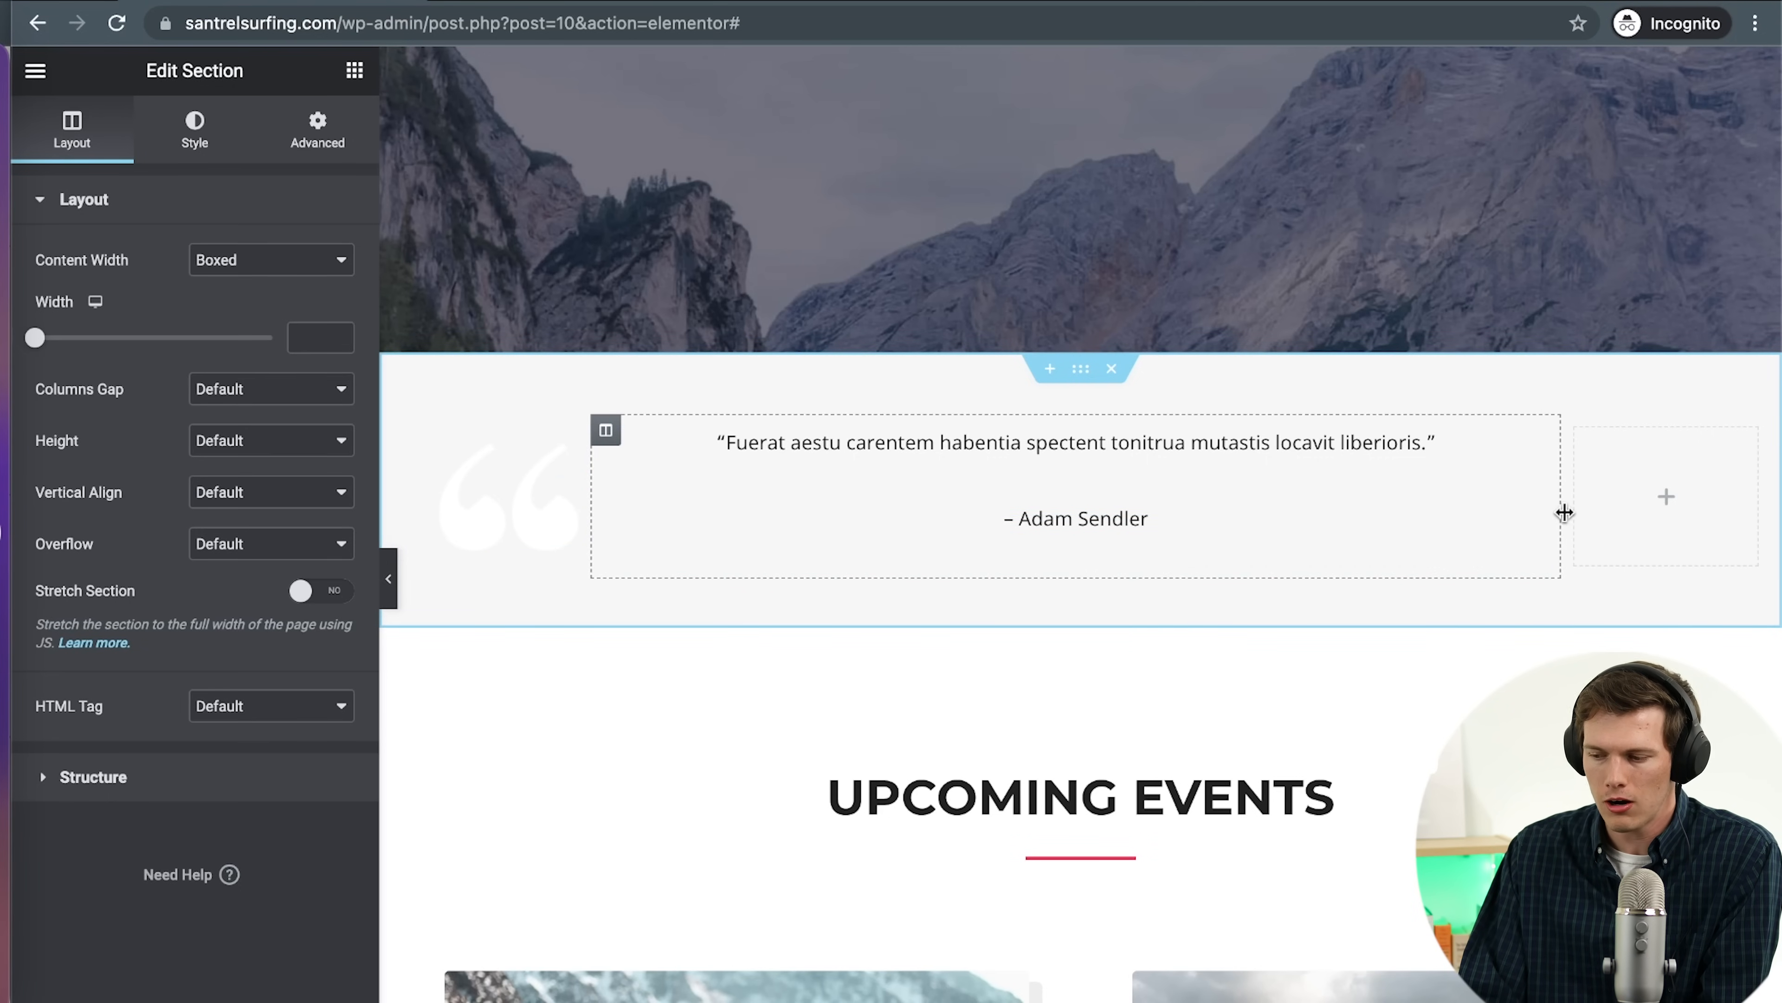
pyautogui.moveTo(1562, 509); pyautogui.dragTo(1248, 524)
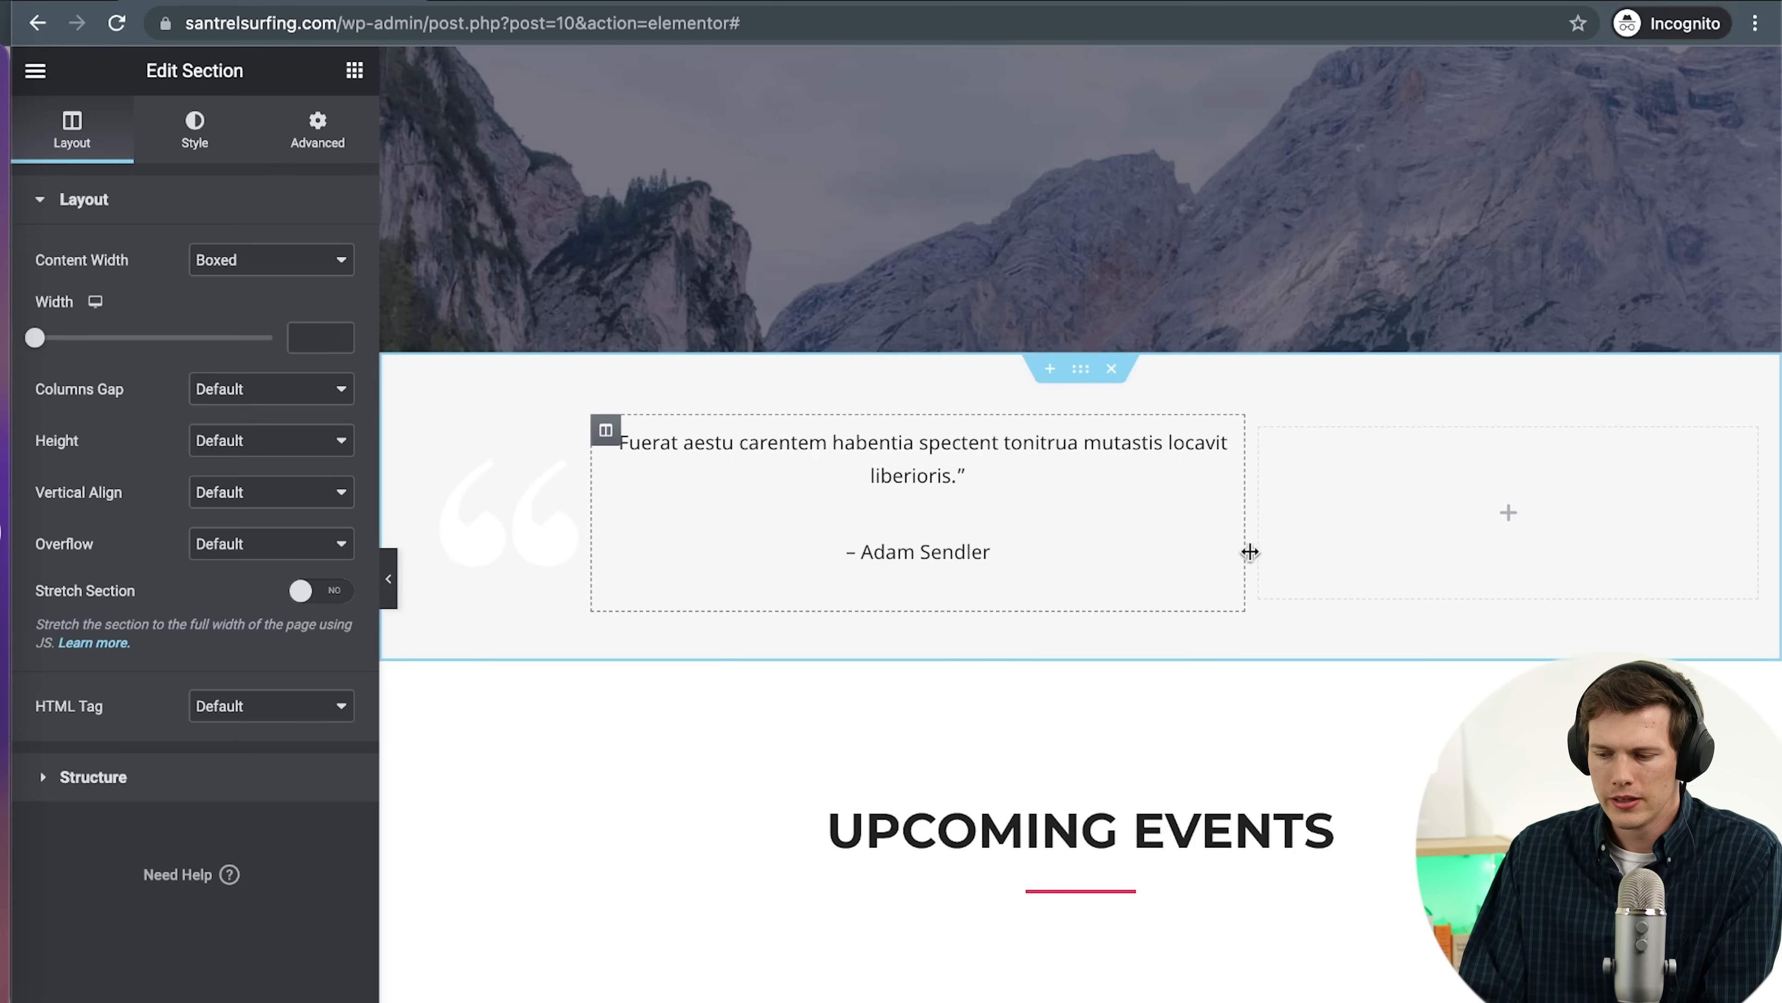
# Return to the widget list and move the Walking Holidays image below its description under Upcoming Events
pyautogui.scroll(-7, 1265, 709)
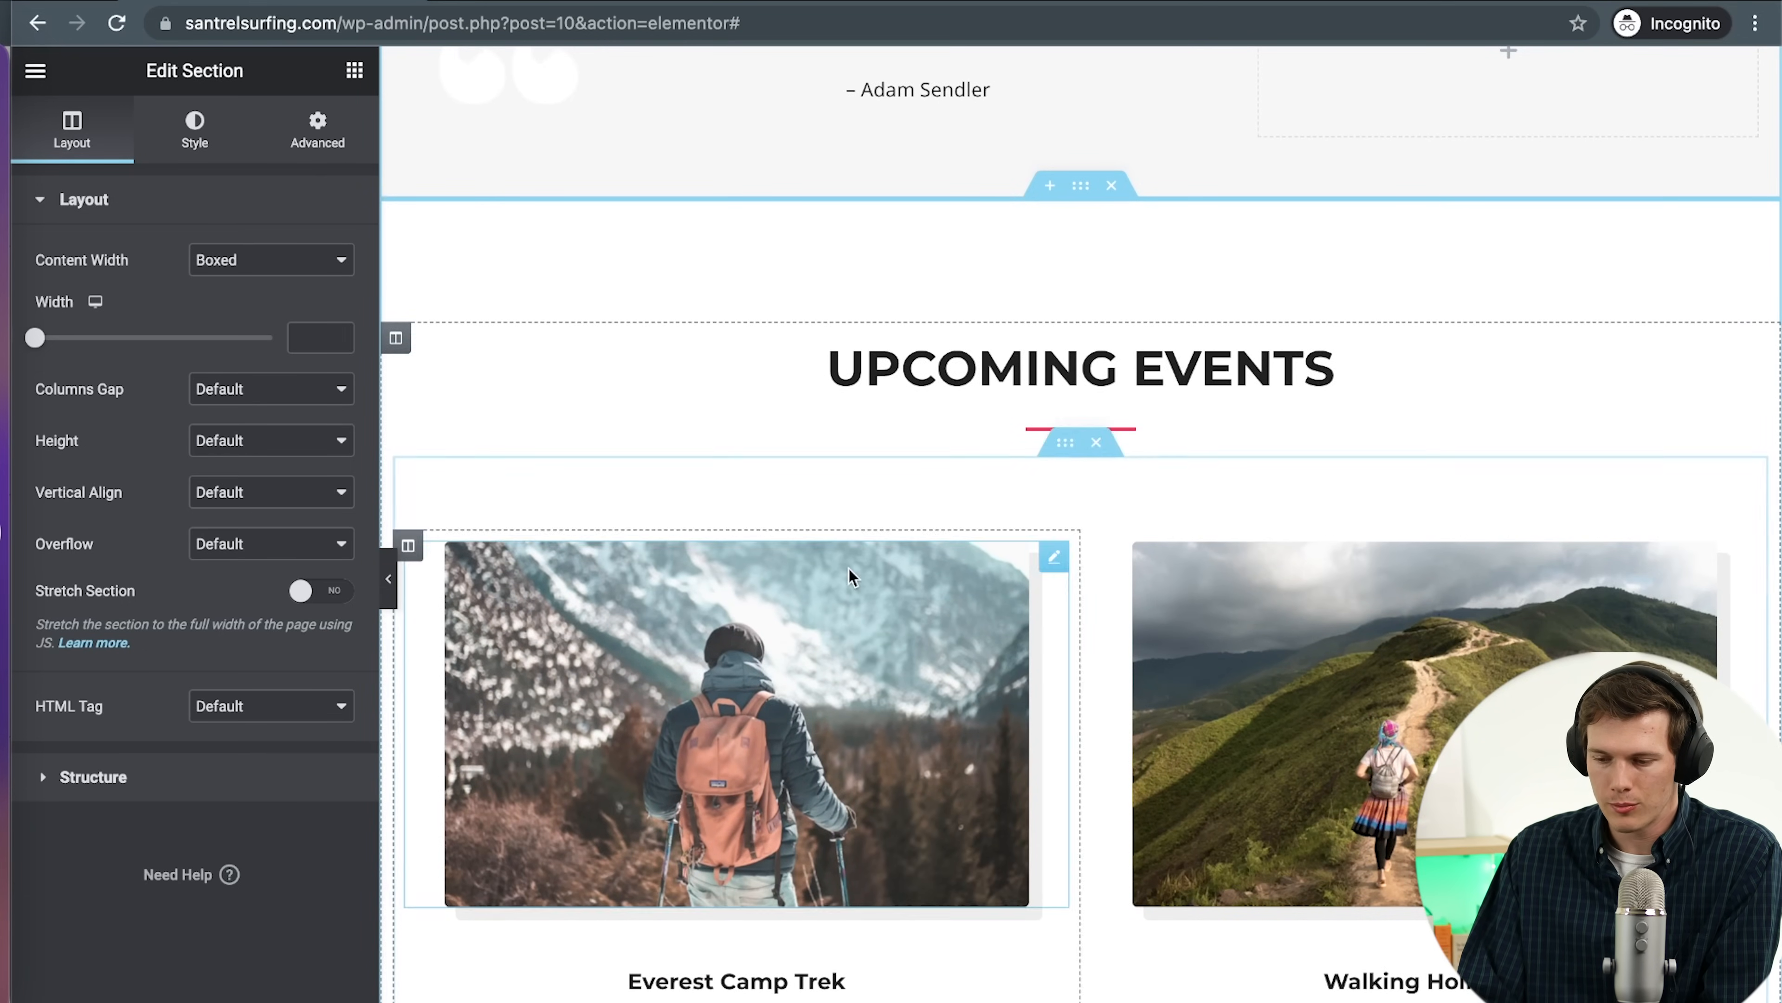
pyautogui.scroll(-4, 852, 577)
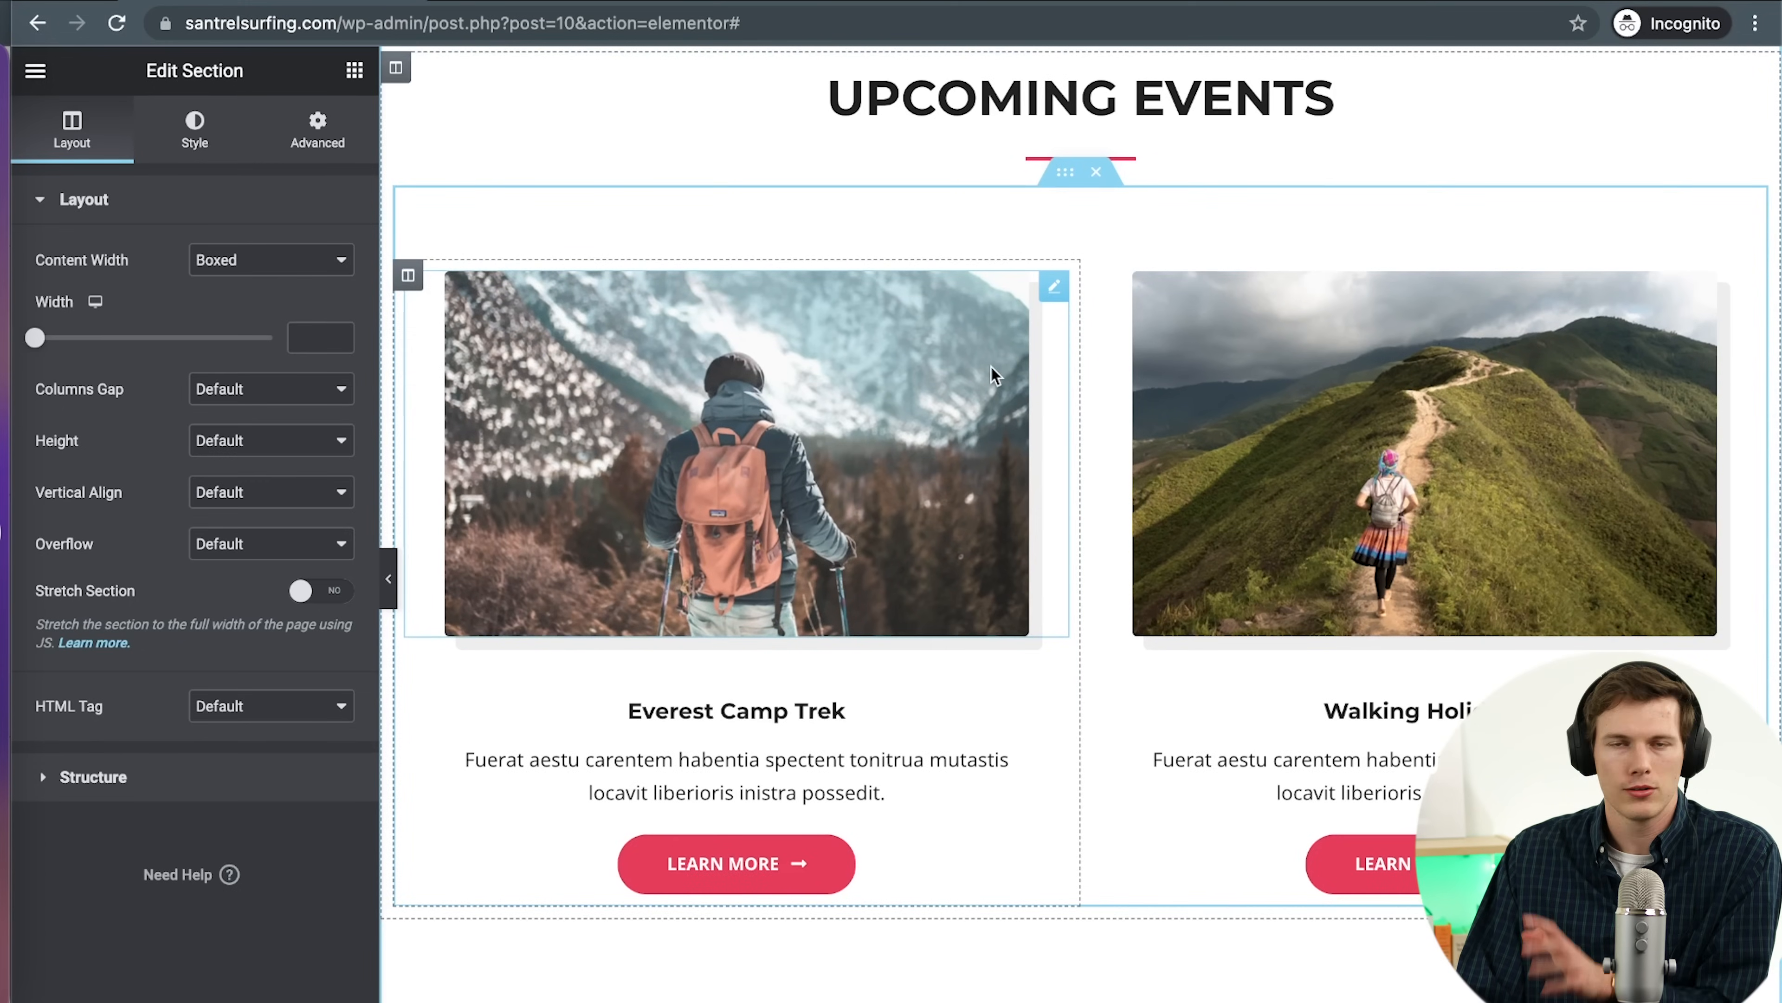
pyautogui.click(355, 70)
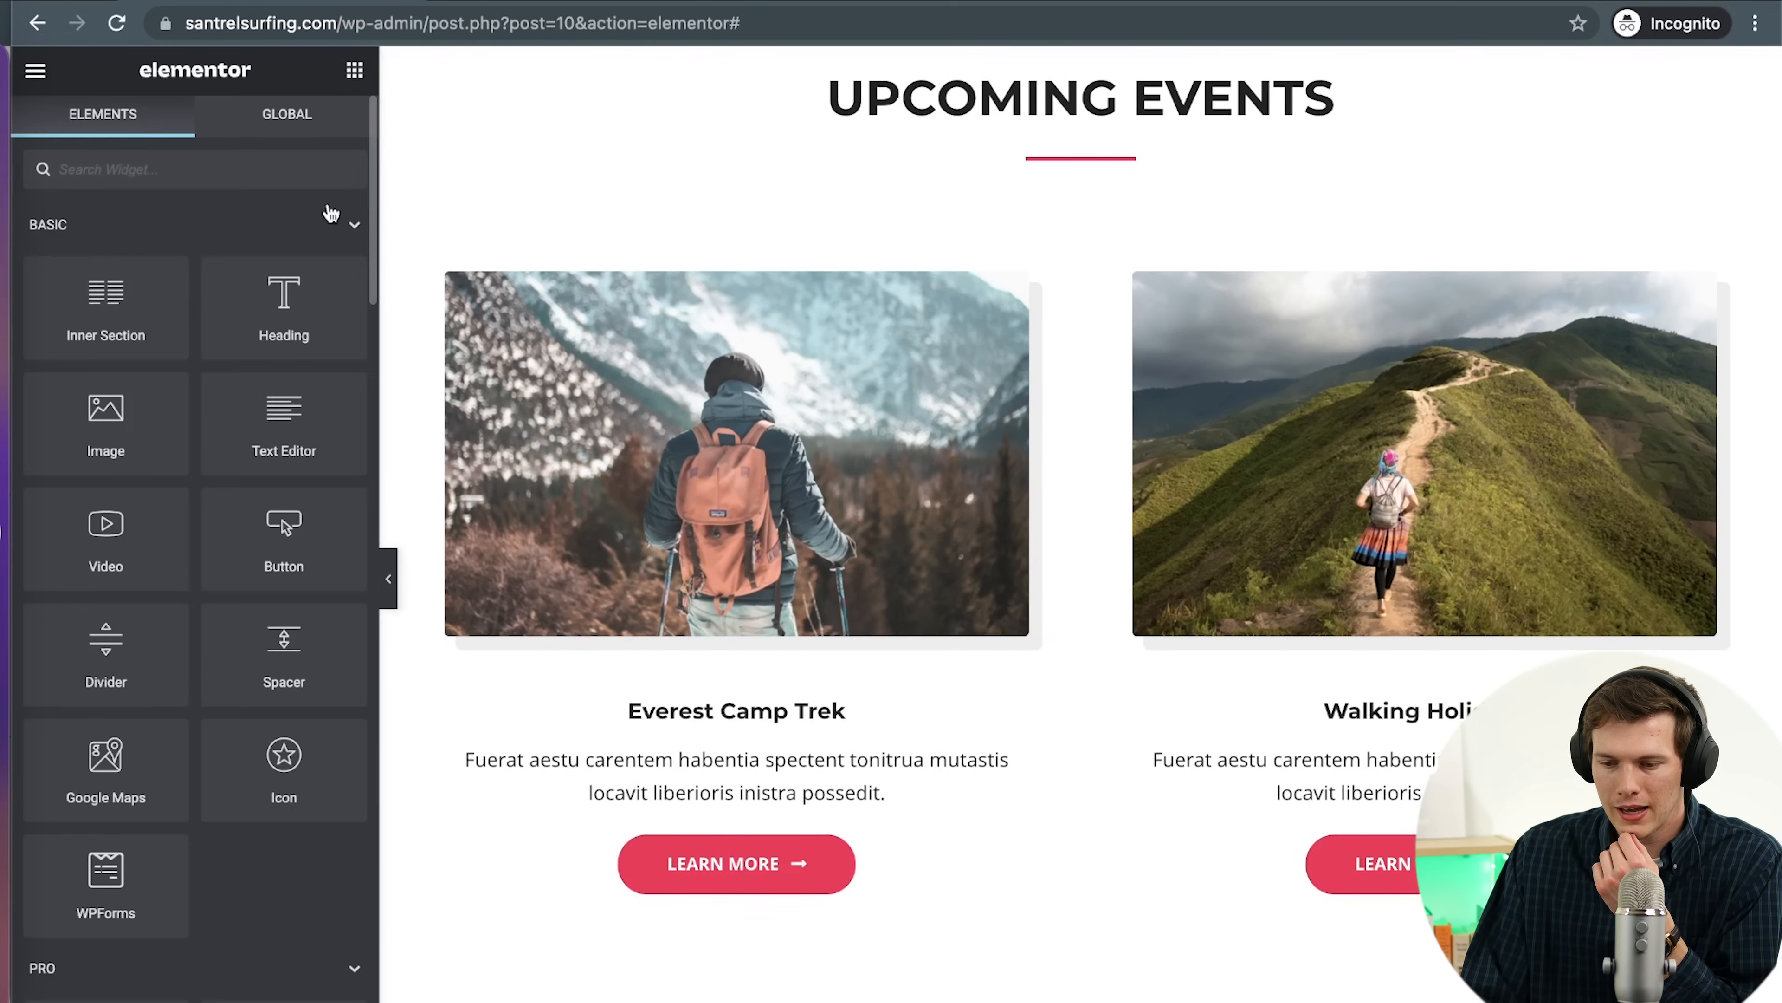
pyautogui.moveTo(162, 314); pyautogui.dragTo(1081, 355)
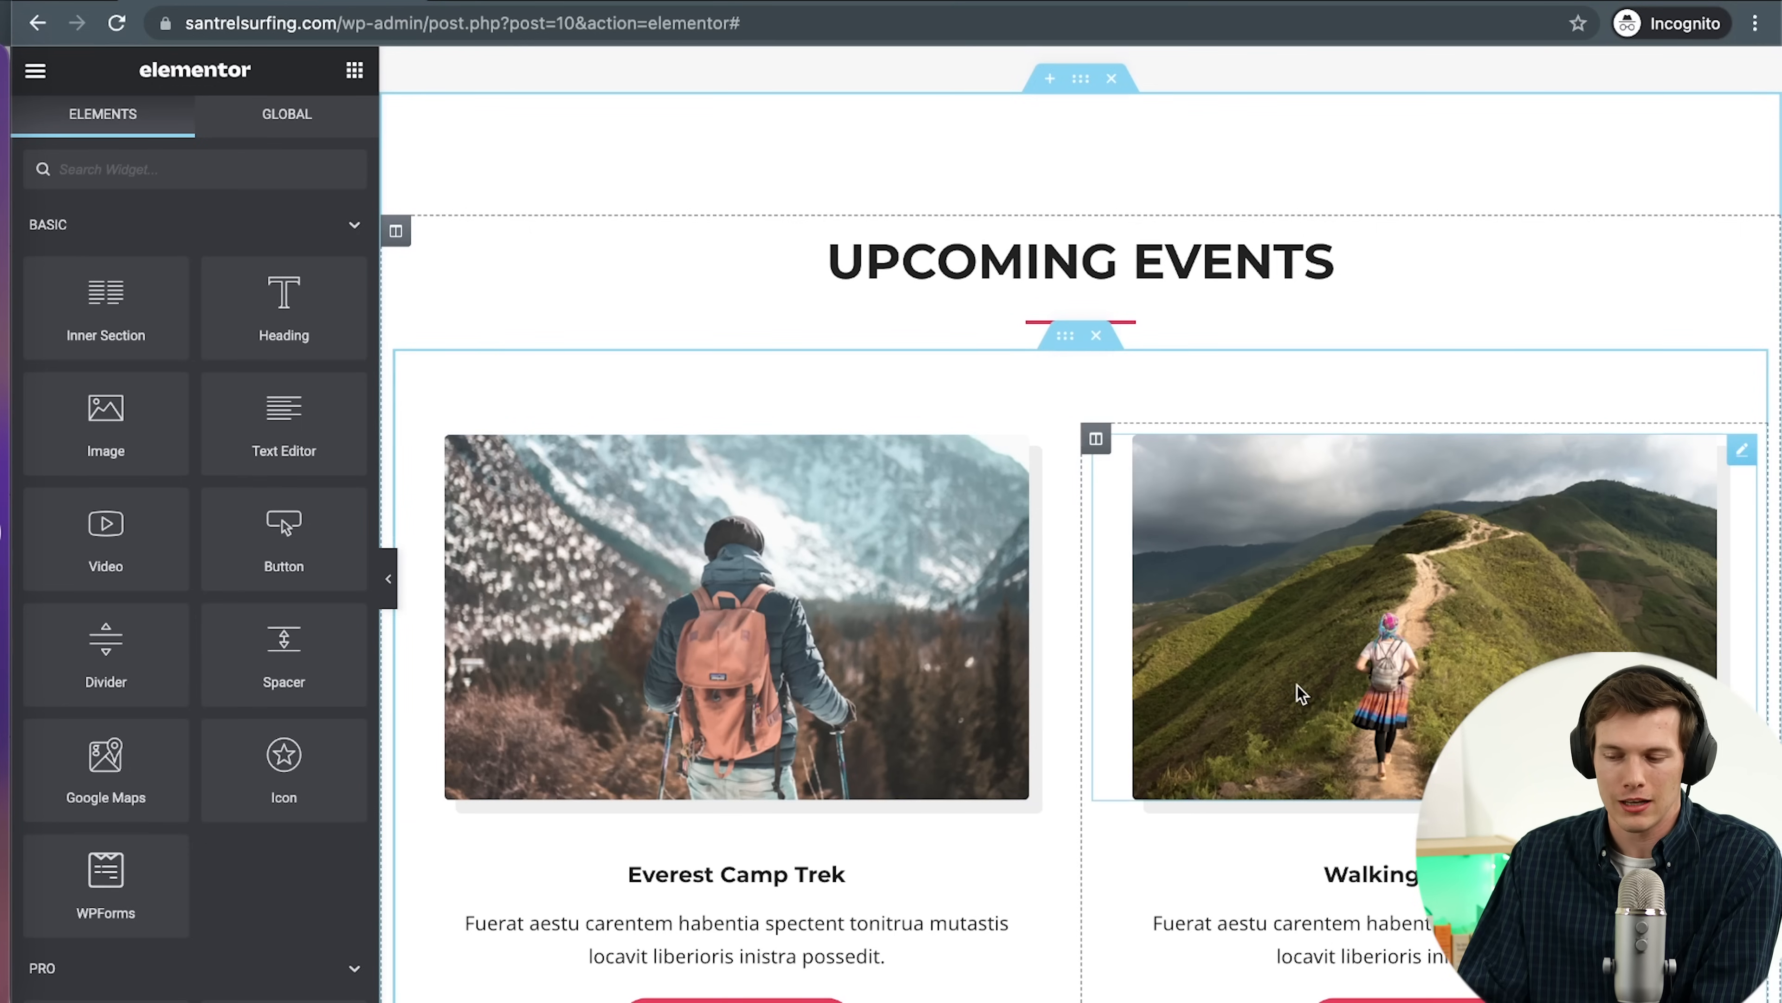
pyautogui.moveTo(1301, 693); pyautogui.dragTo(1381, 360)
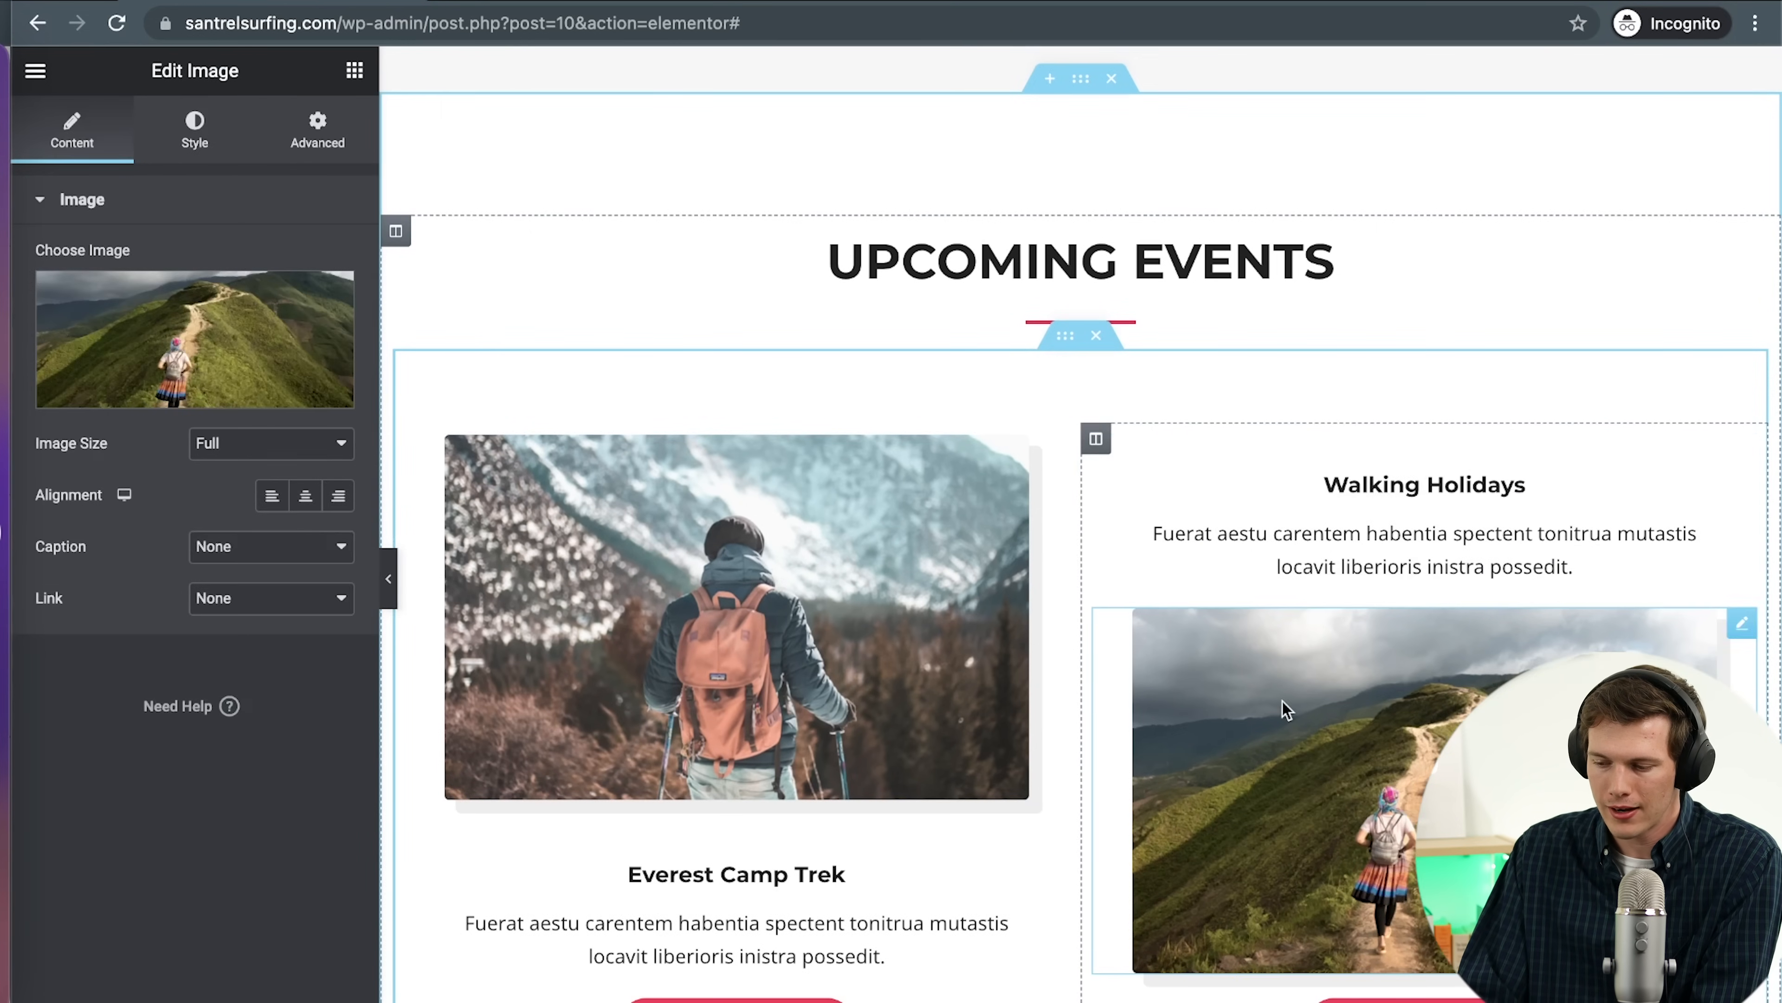
# Open the section settings of the Explore The World section and check how its background behaves while the page scrolls
pyautogui.scroll(-10, 1284, 709)
pyautogui.scroll(-8, 1284, 709)
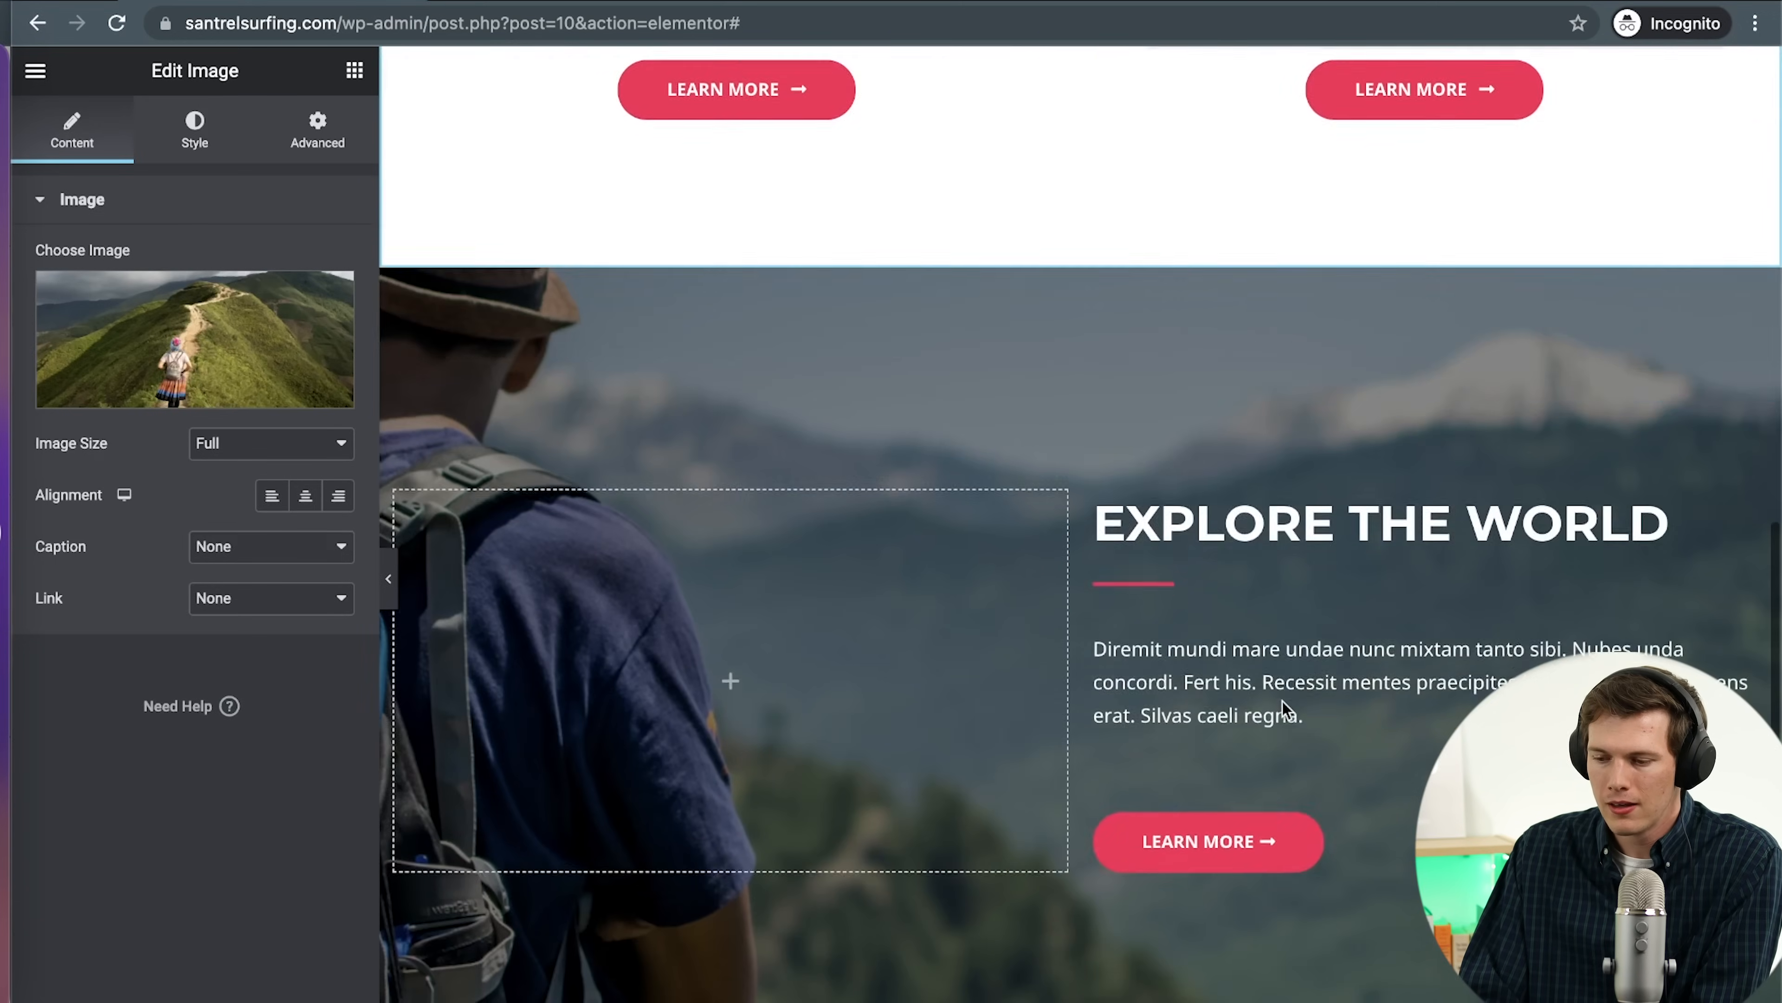
pyautogui.scroll(2, 1054, 864)
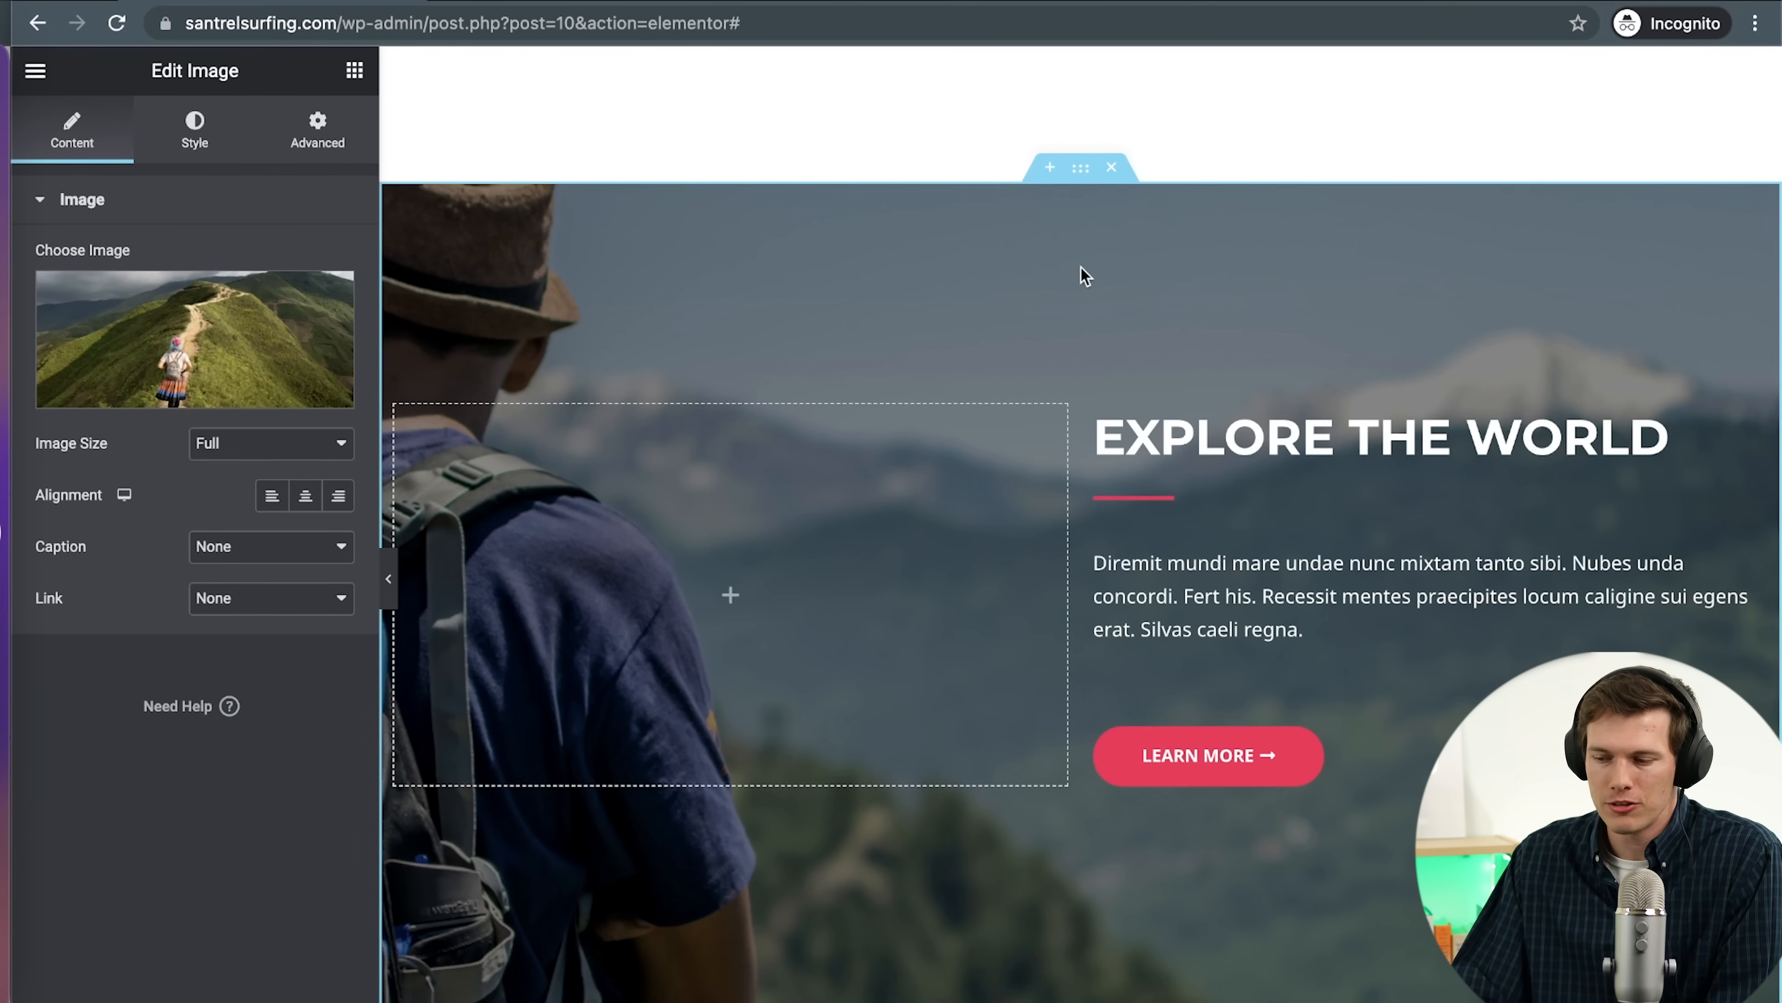
pyautogui.click(1081, 169)
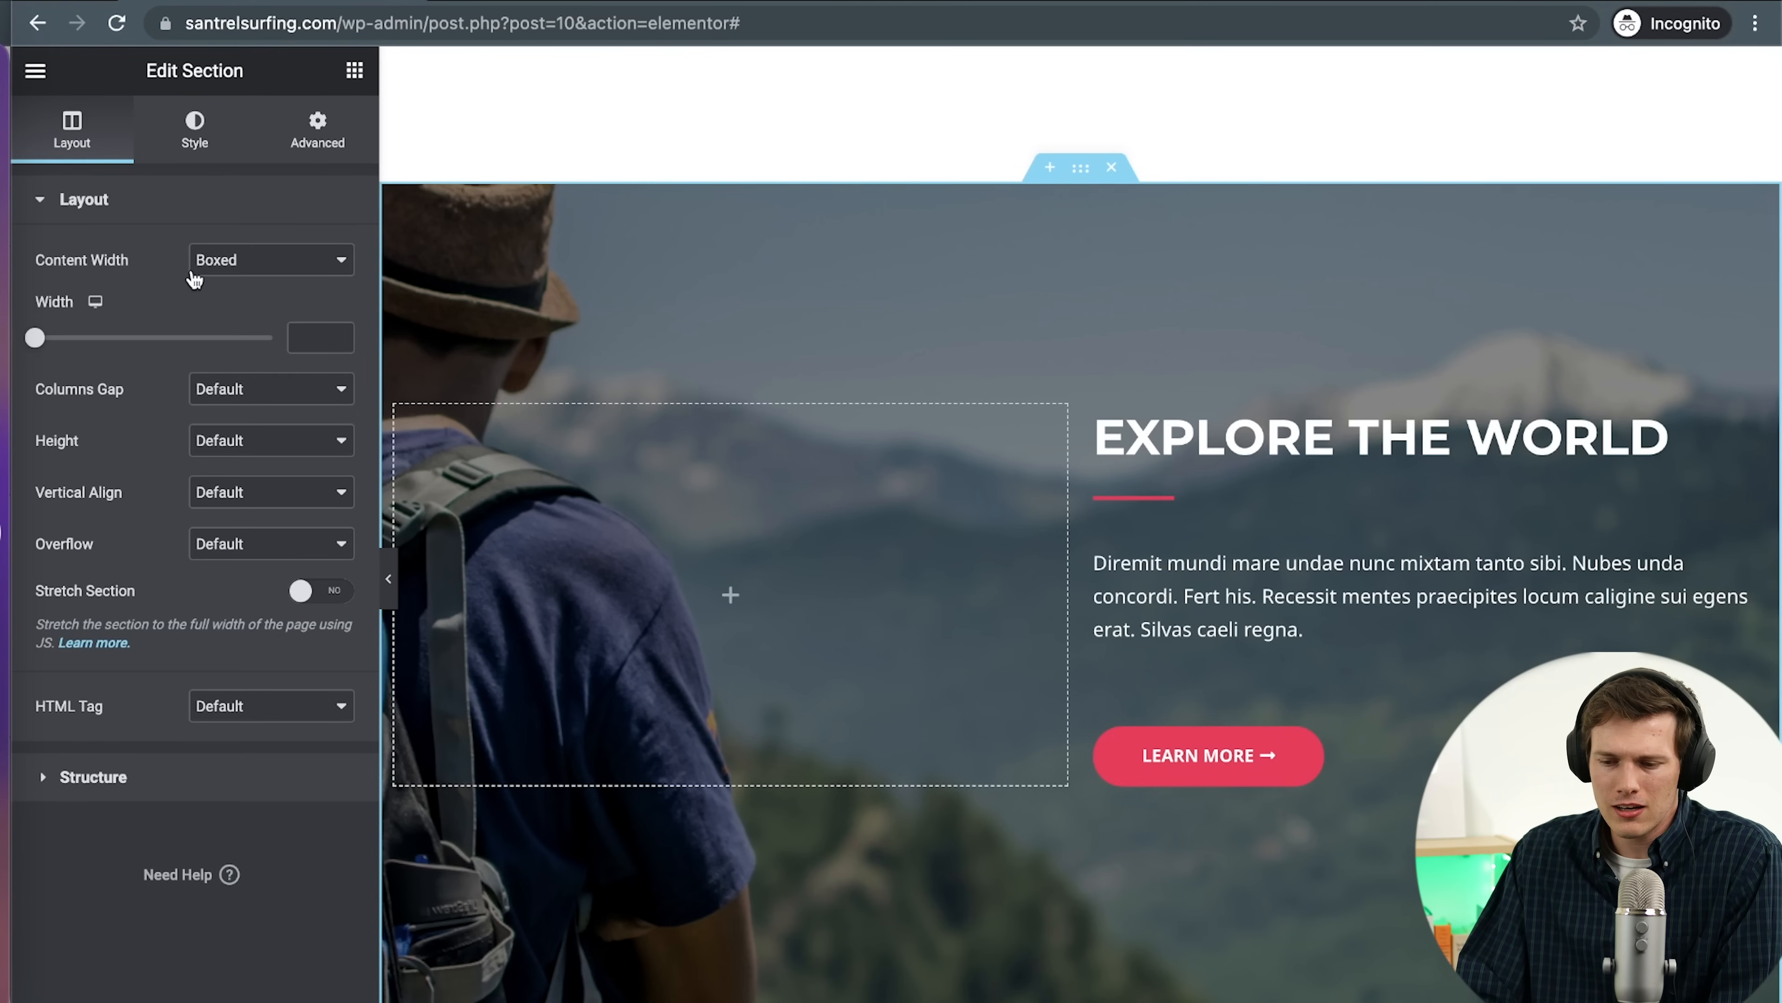
pyautogui.scroll(2, 815, 390)
pyautogui.scroll(-5, 817, 389)
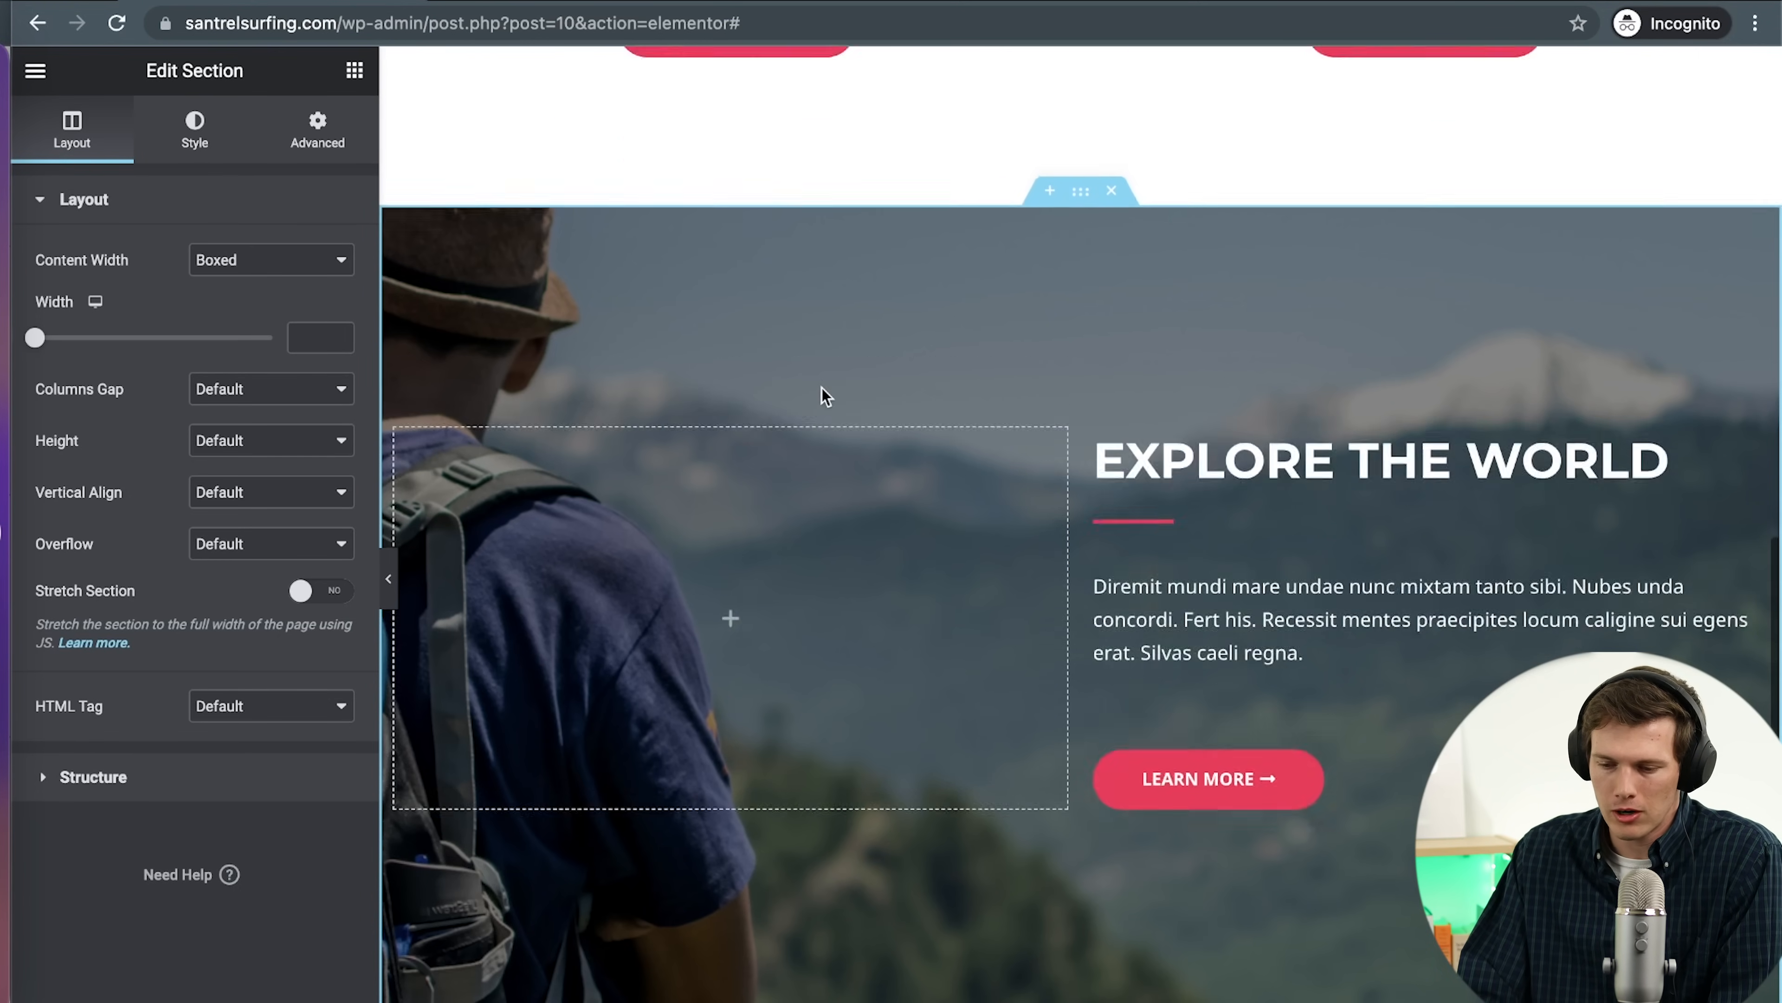
pyautogui.scroll(5, 822, 388)
pyautogui.scroll(-3, 822, 388)
pyautogui.scroll(2, 822, 387)
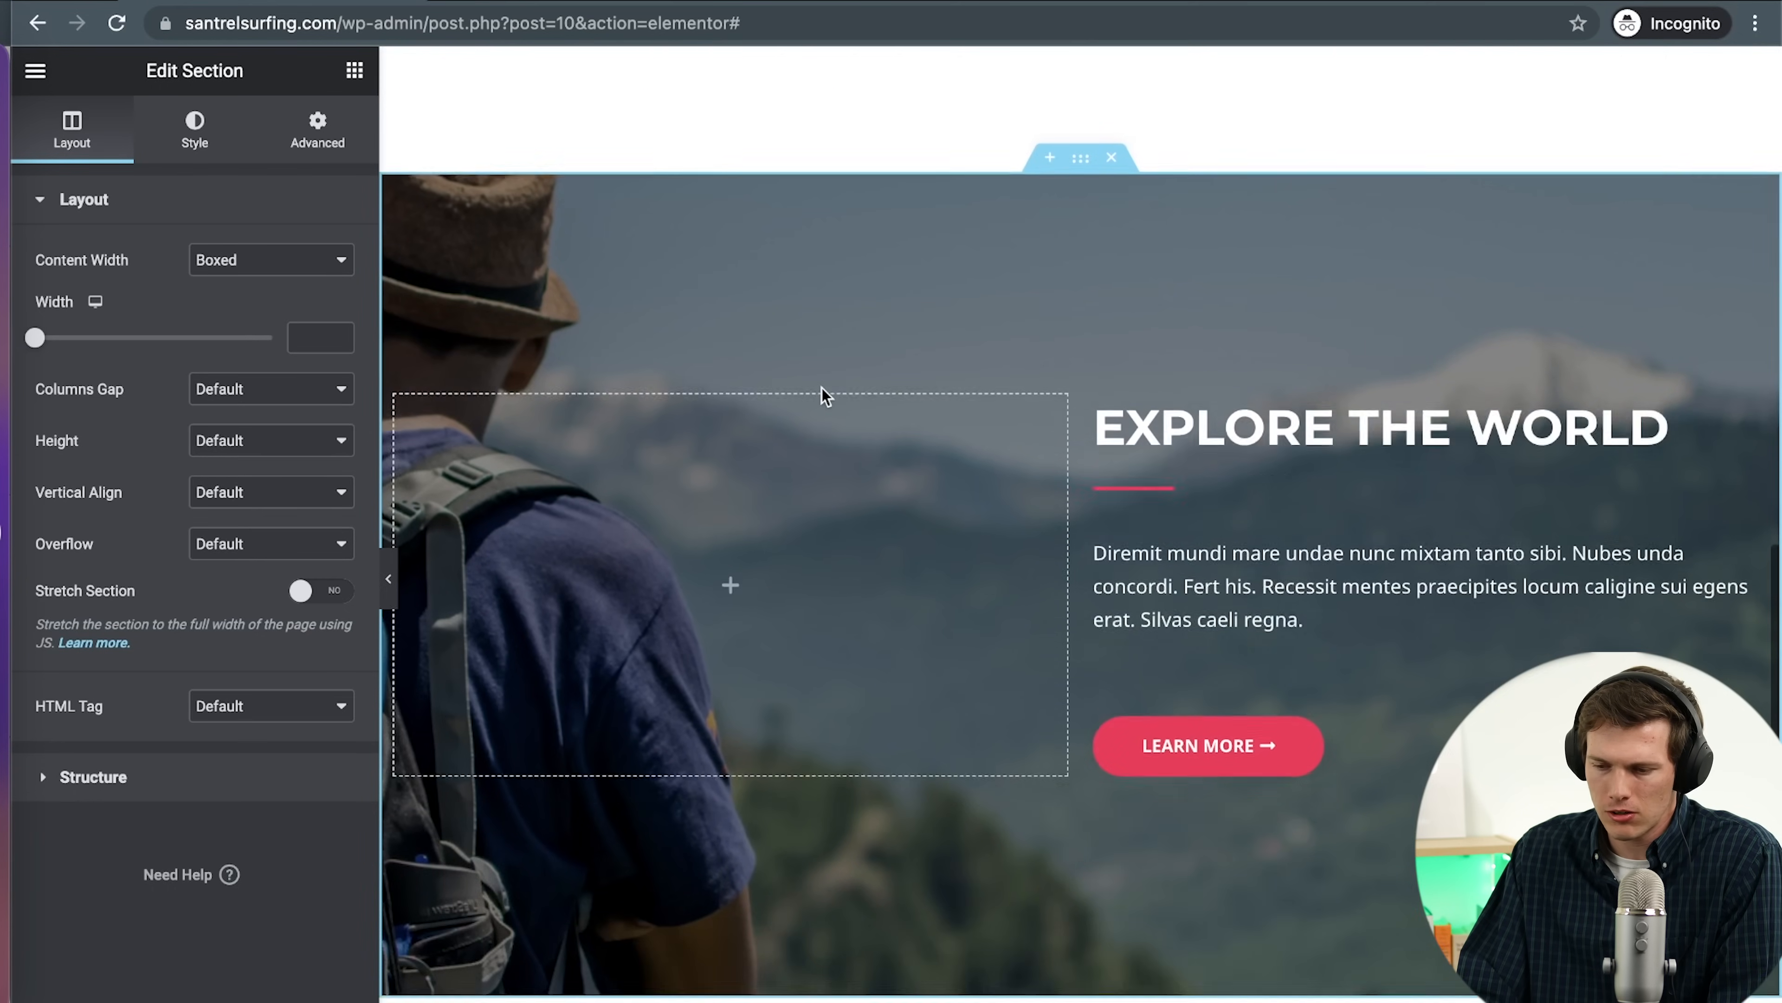
# Examine the Explore The World section's background style settings, including its image and attachment
pyautogui.click(191, 148)
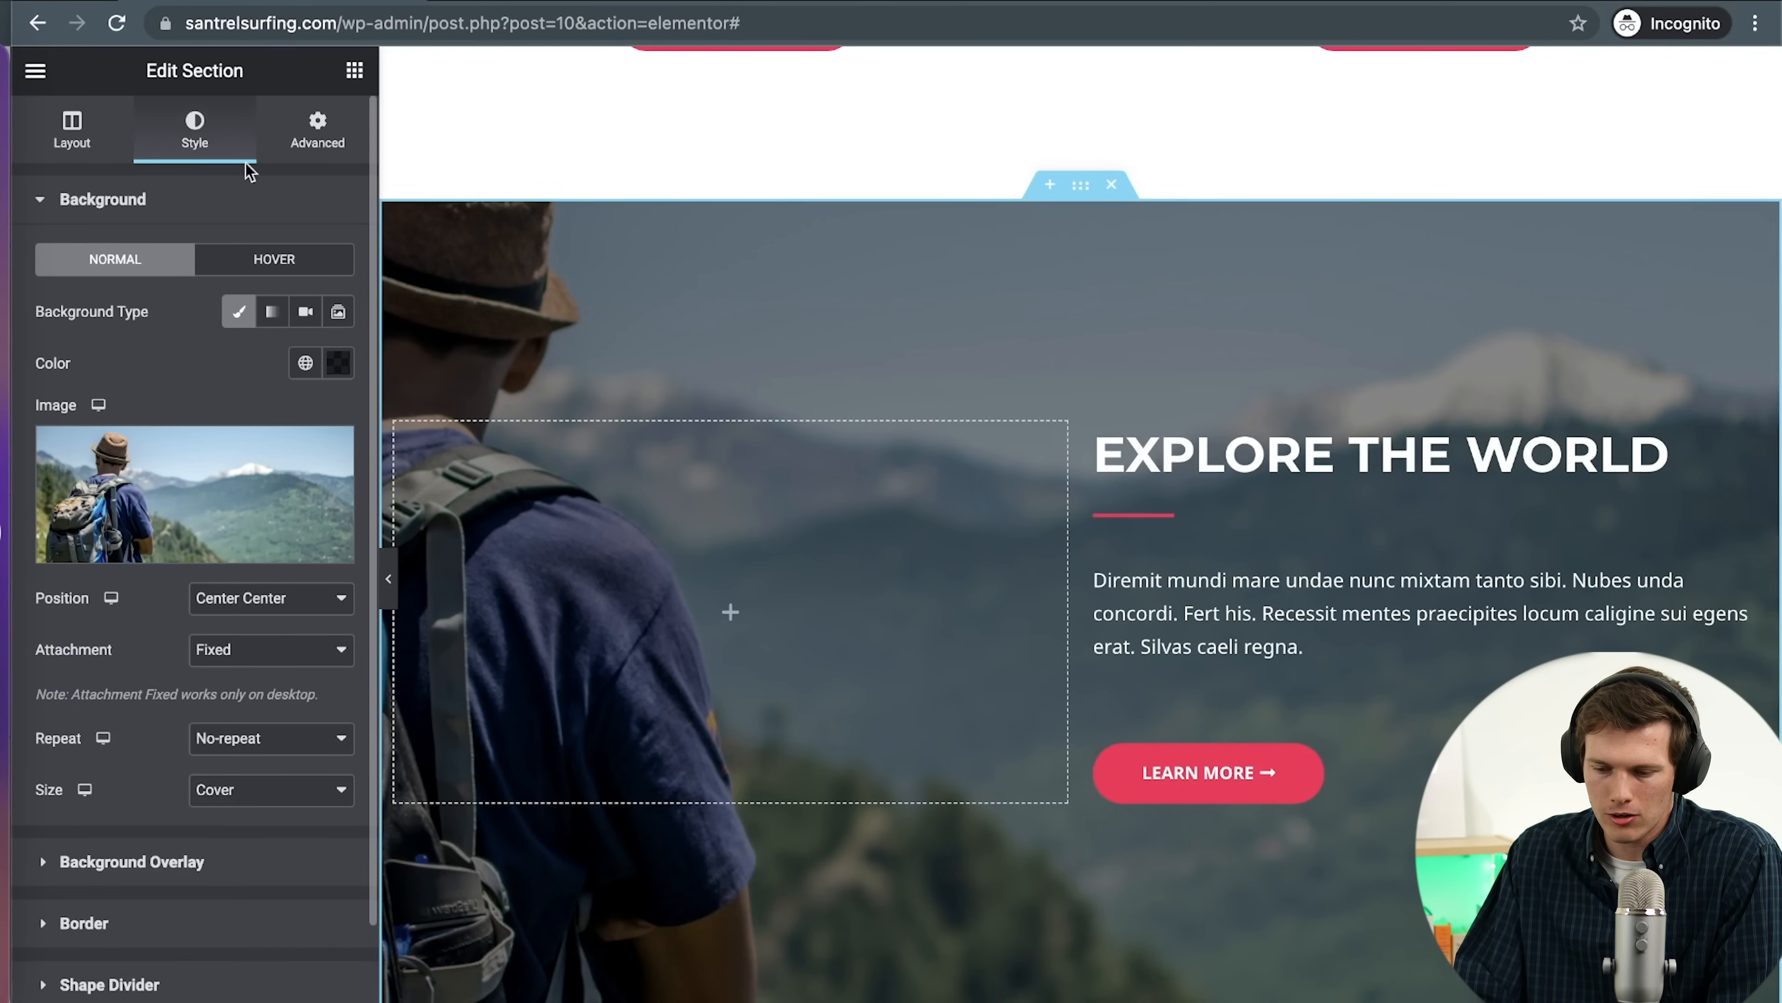
pyautogui.click(102, 151)
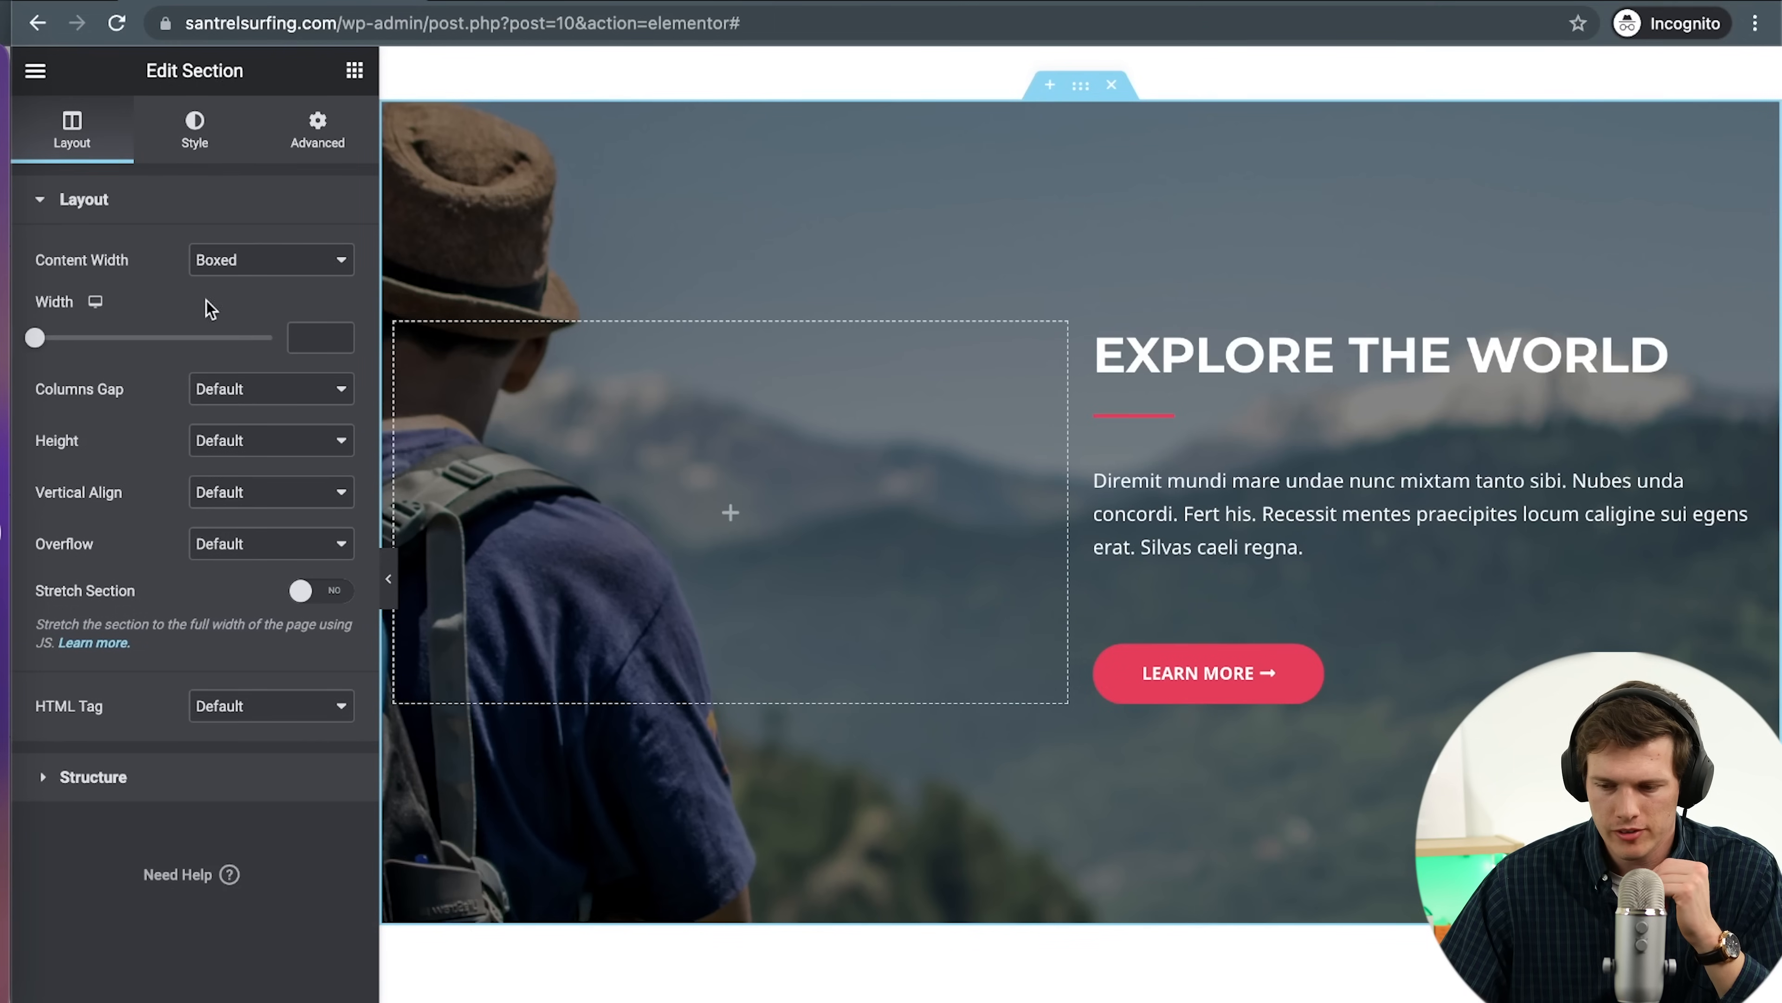
pyautogui.click(223, 148)
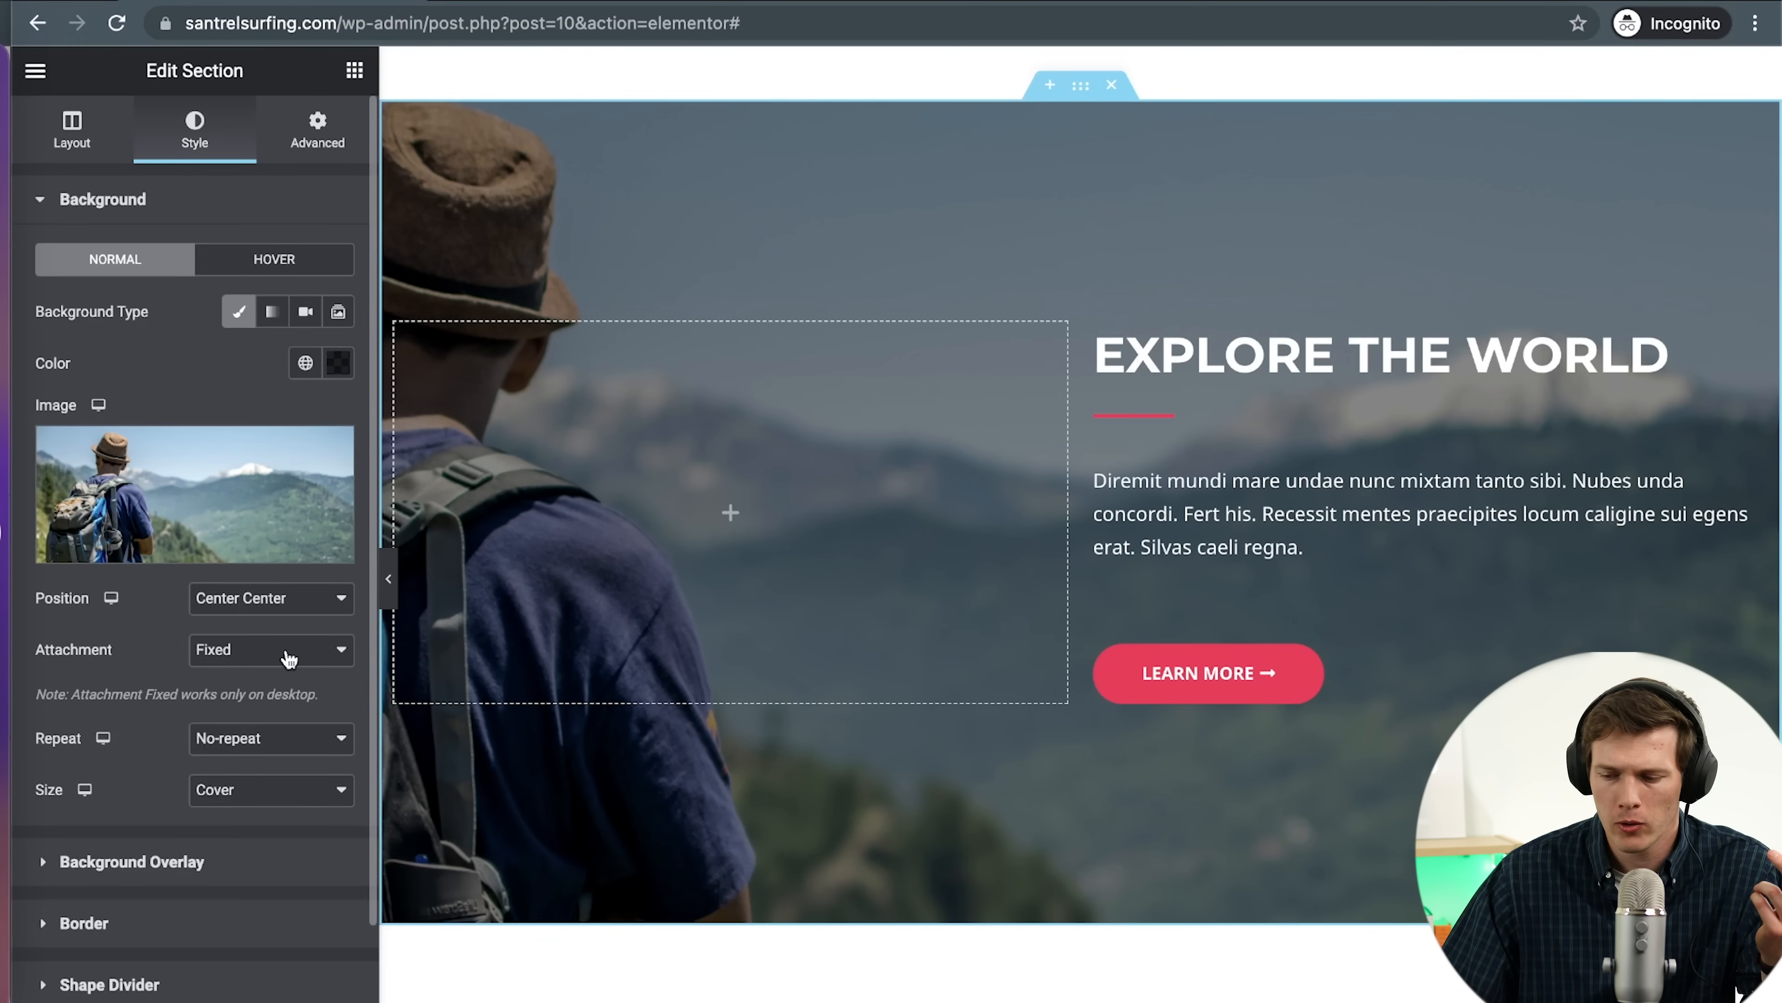
pyautogui.scroll(2, 824, 497)
pyautogui.scroll(-3, 824, 498)
pyautogui.scroll(1, 823, 498)
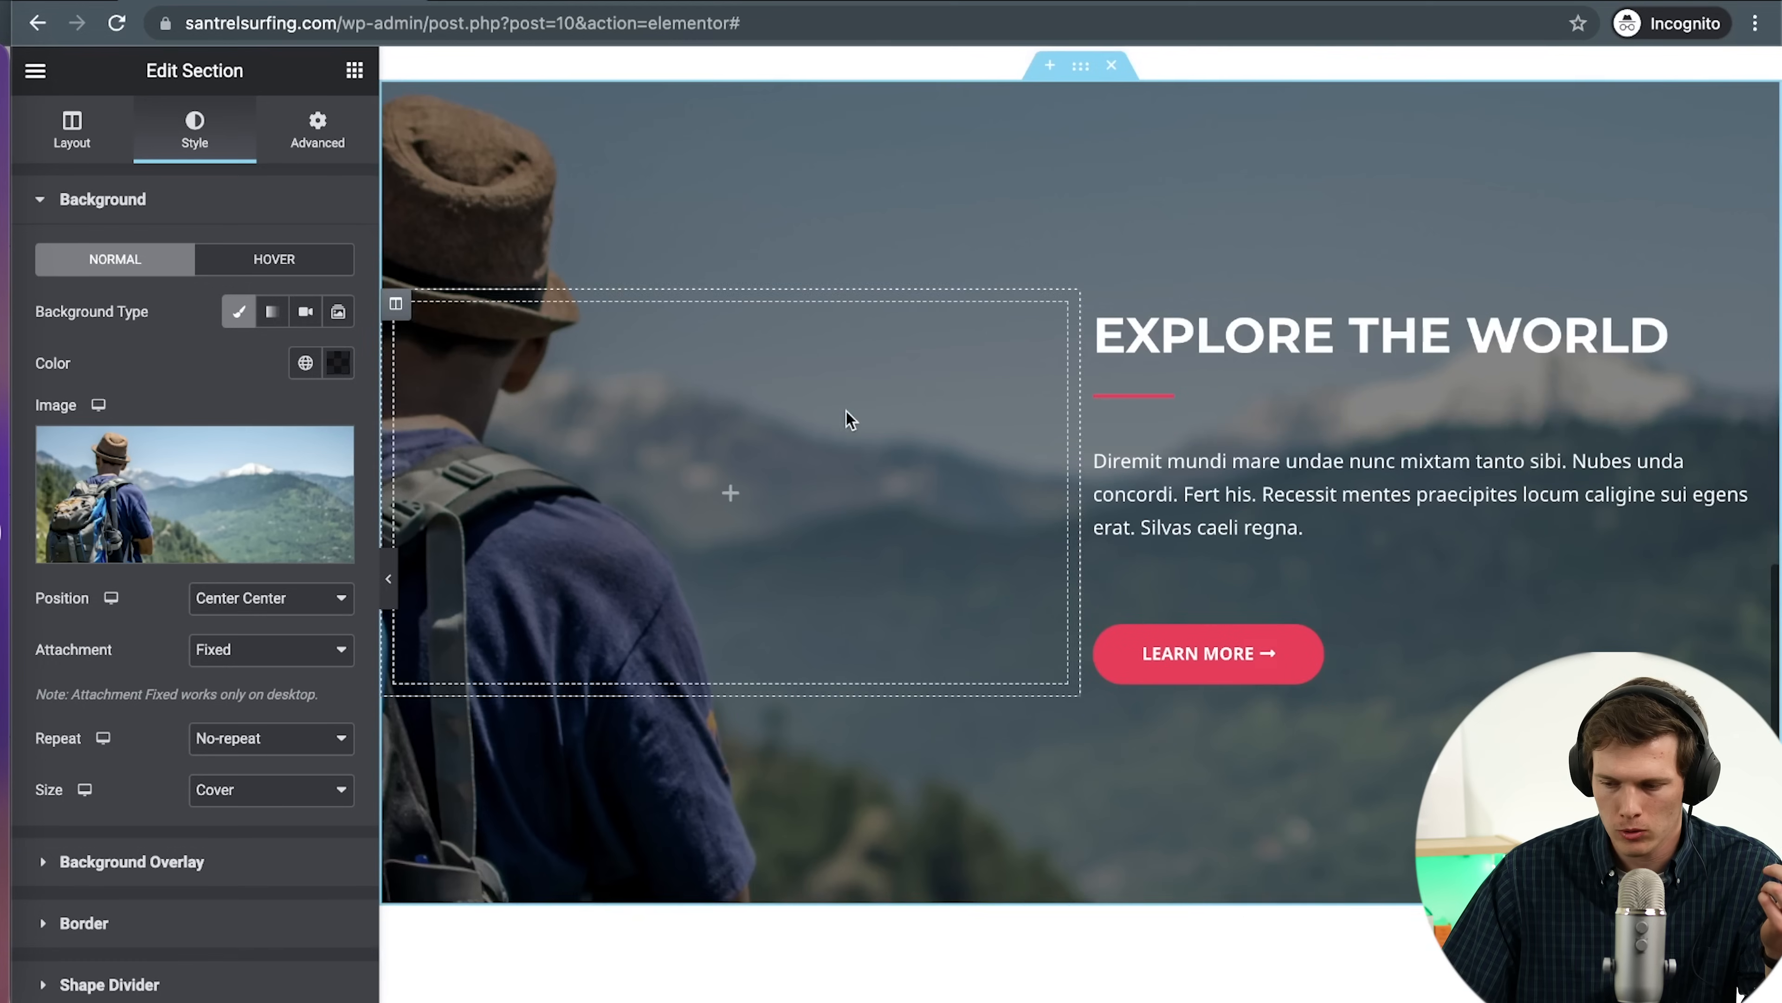
# Set the Explore The World background image's attachment to Scroll and preview the effect on the page
pyautogui.click(274, 662)
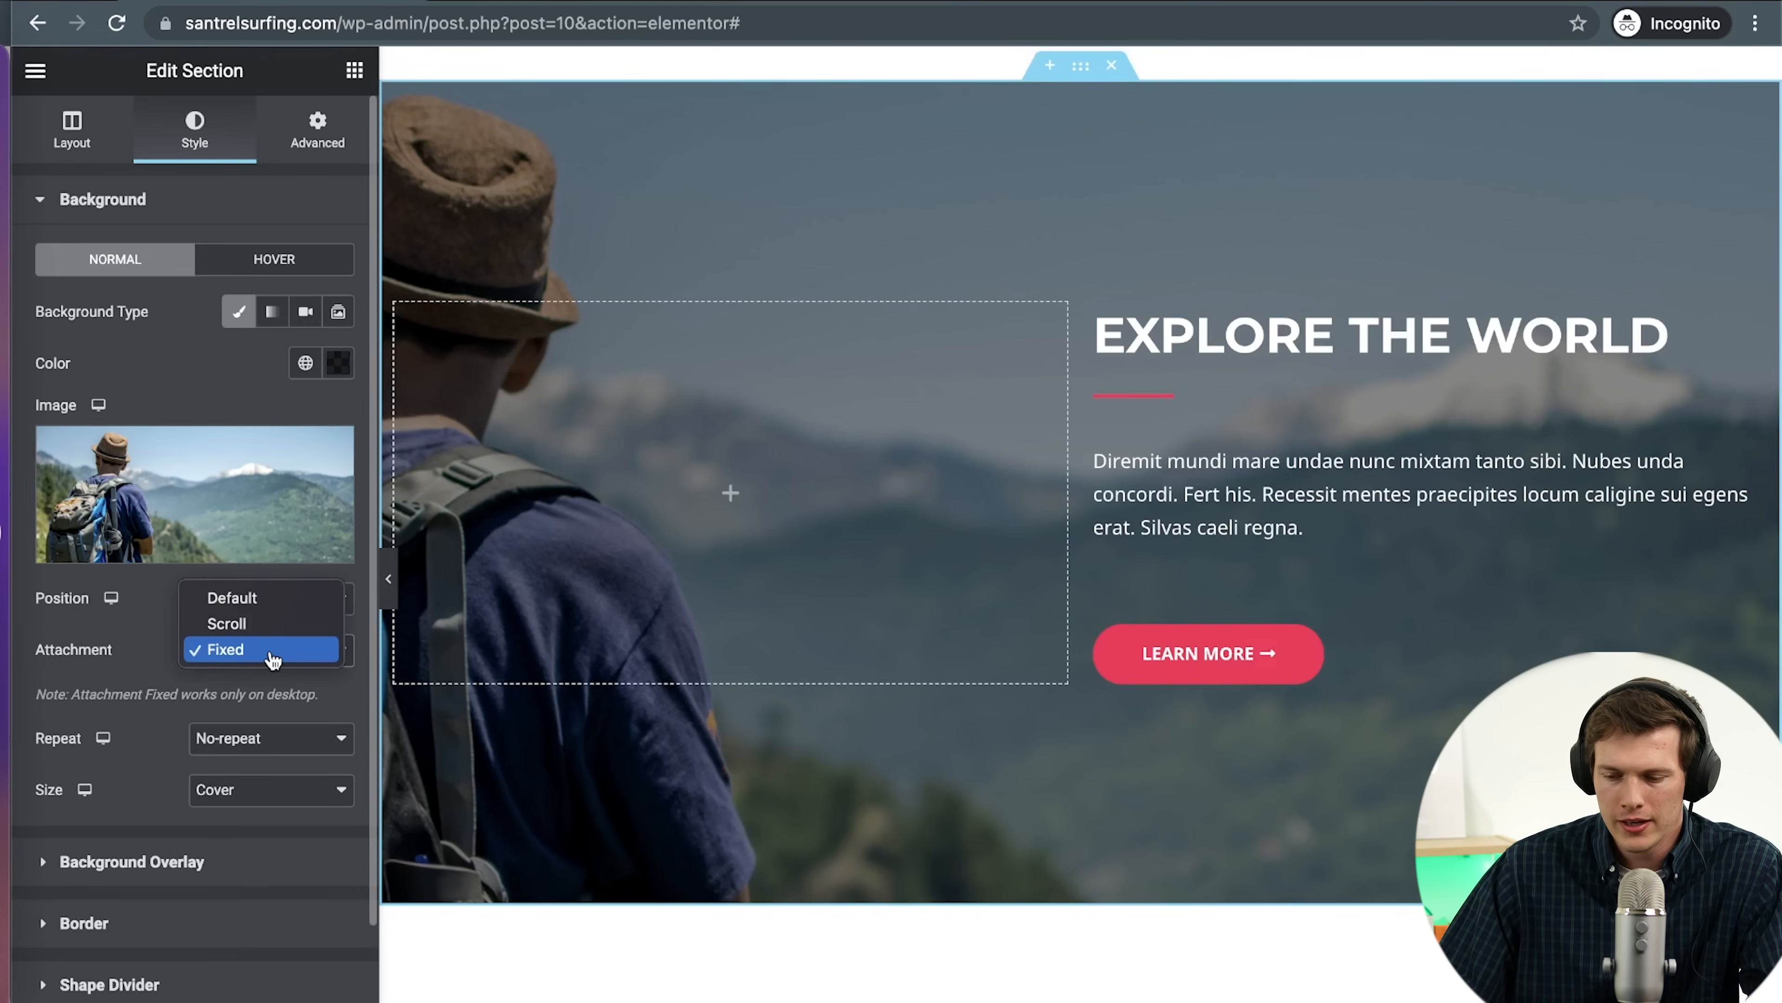
pyautogui.click(263, 634)
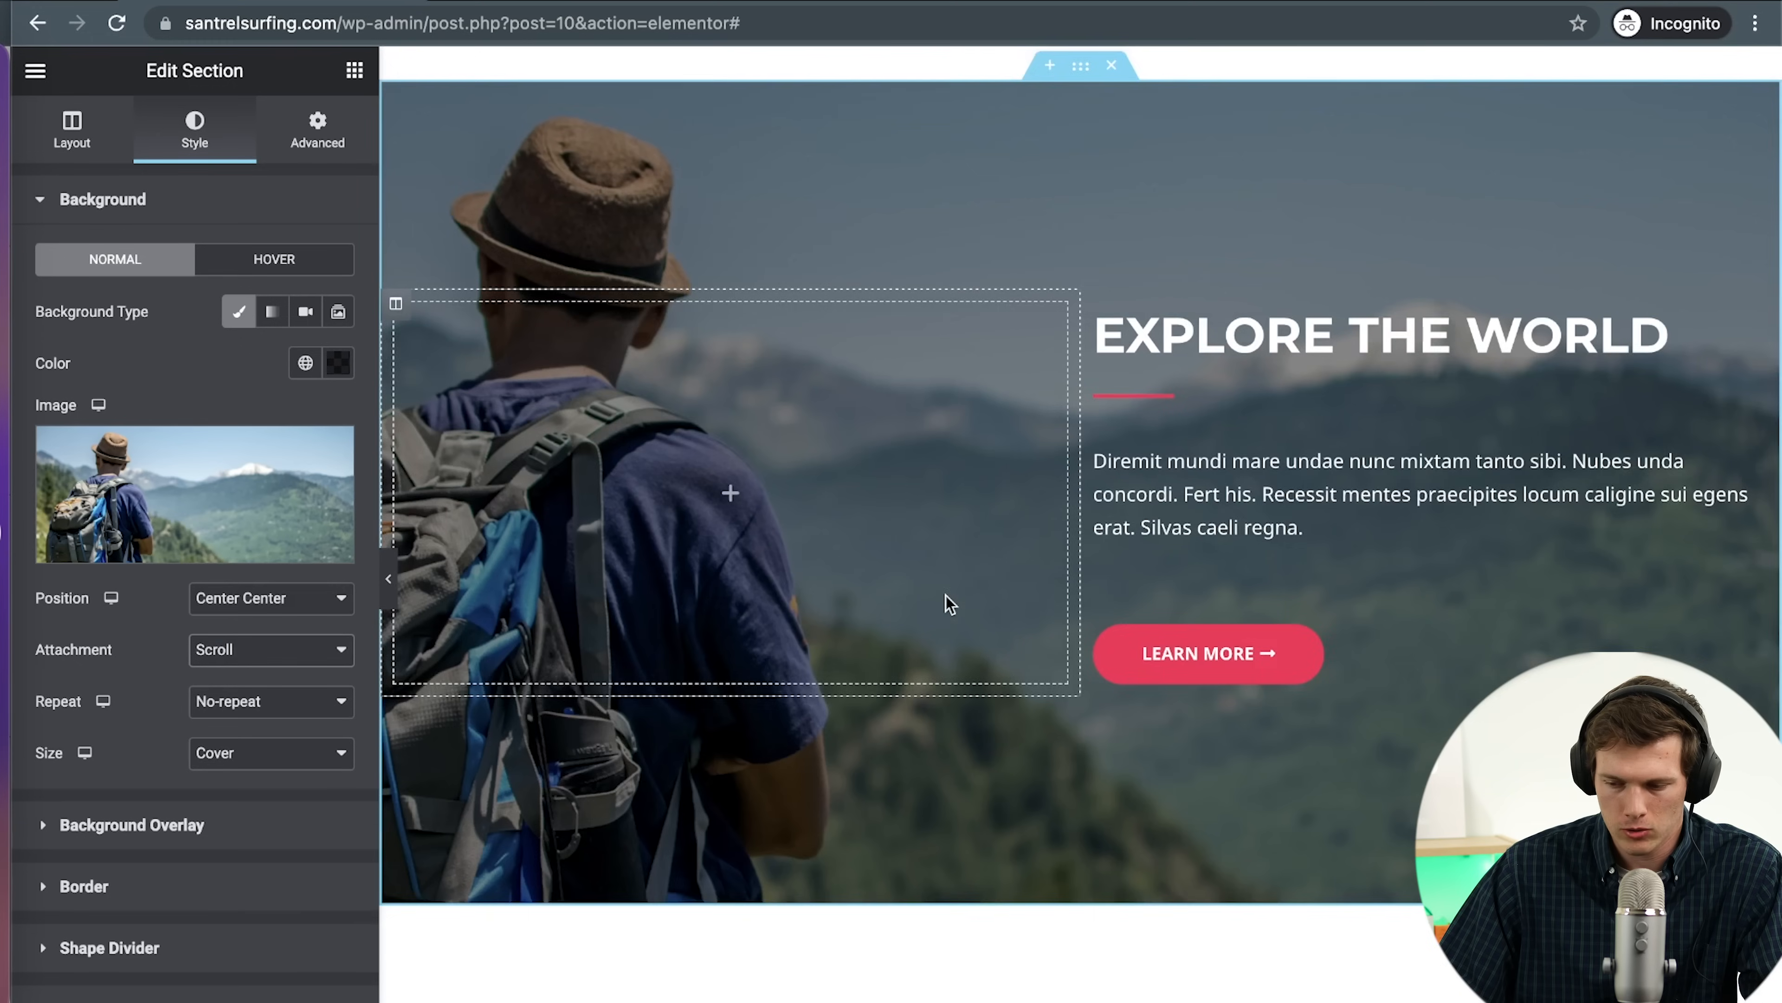
pyautogui.scroll(5, 943, 604)
pyautogui.scroll(-7, 945, 596)
pyautogui.scroll(1, 945, 596)
# Set the Explore The World background image's attachment to Default and preview the effect on the page
pyautogui.click(244, 655)
pyautogui.click(246, 653)
pyautogui.click(239, 653)
pyautogui.click(237, 657)
pyautogui.click(242, 655)
pyautogui.click(270, 625)
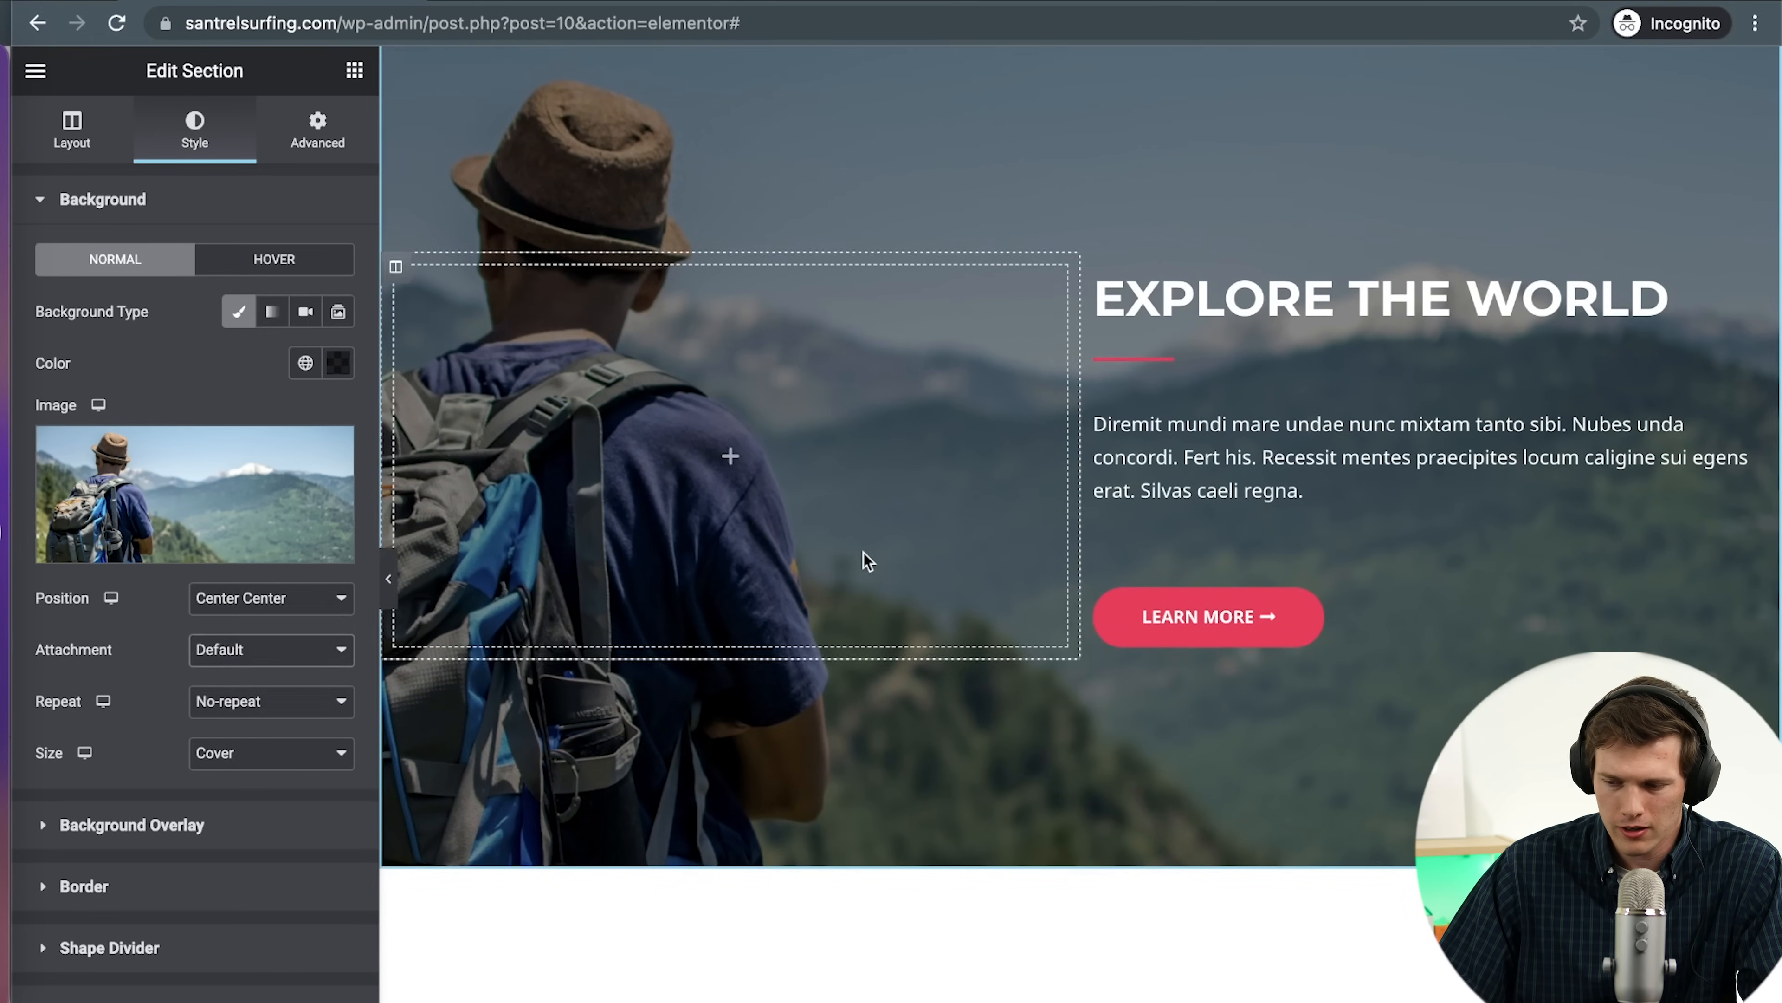
pyautogui.scroll(1, 867, 557)
pyautogui.scroll(-2, 864, 555)
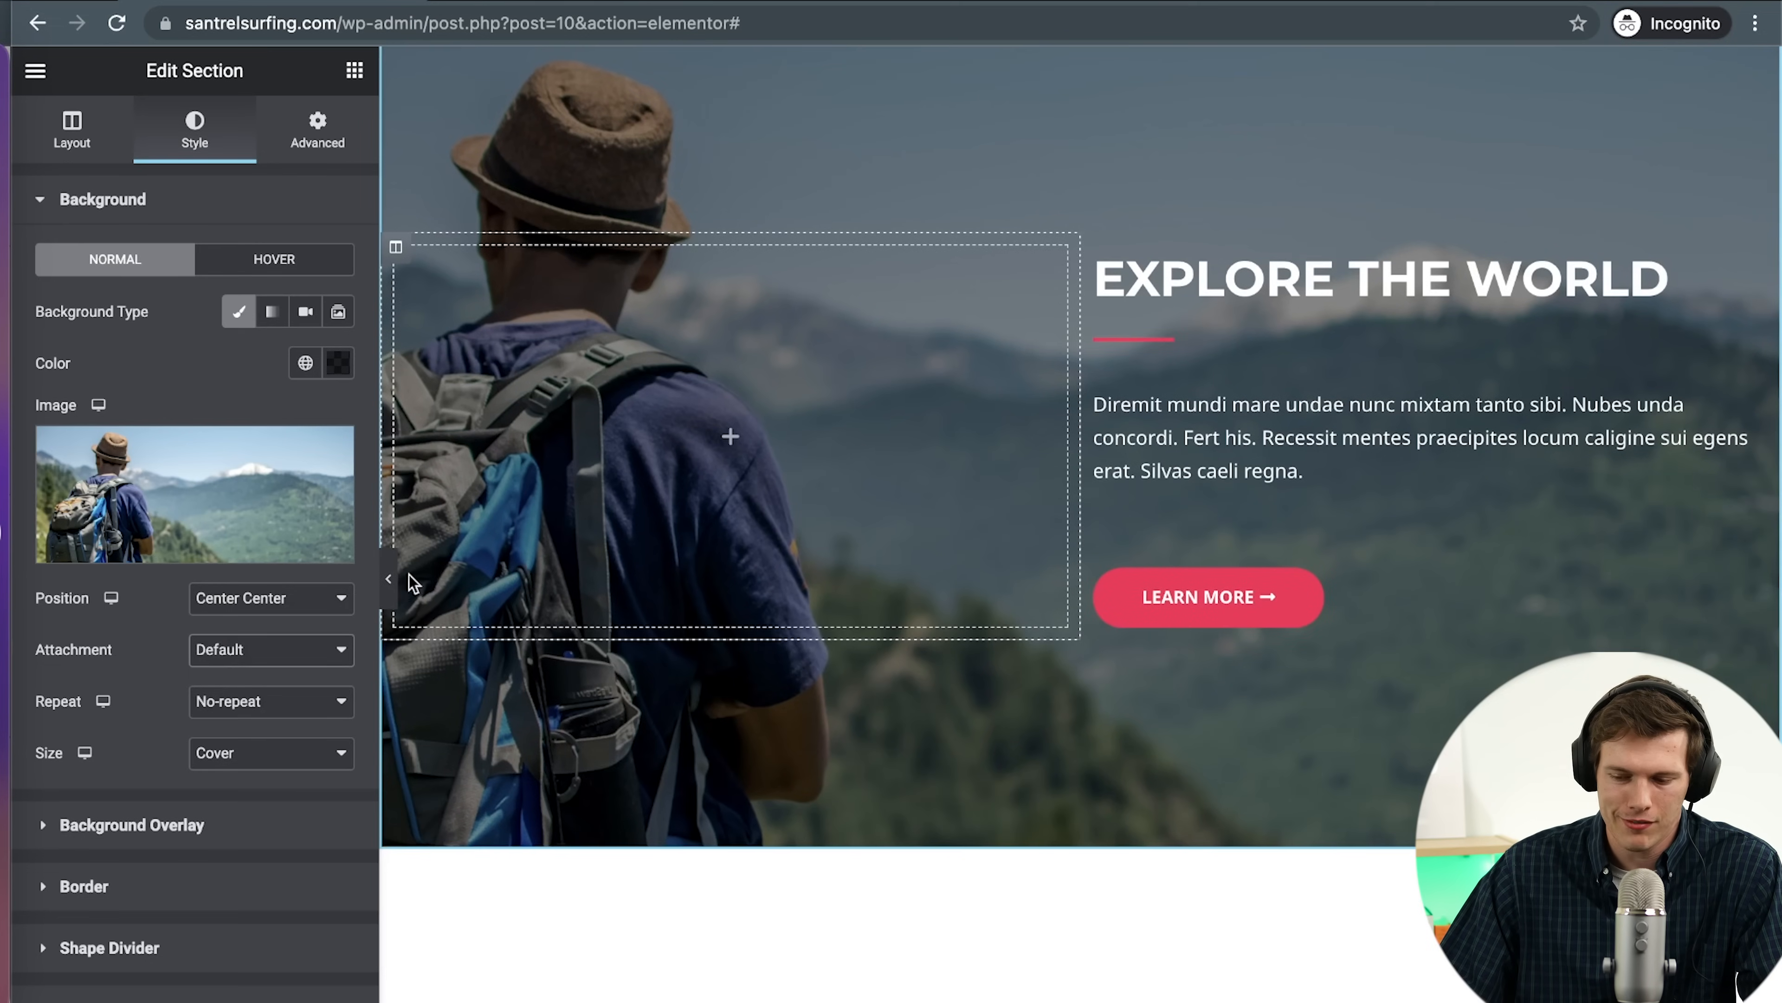
# Set the Explore The World background image's attachment back to Fixed and preview the parallax effect
pyautogui.click(242, 652)
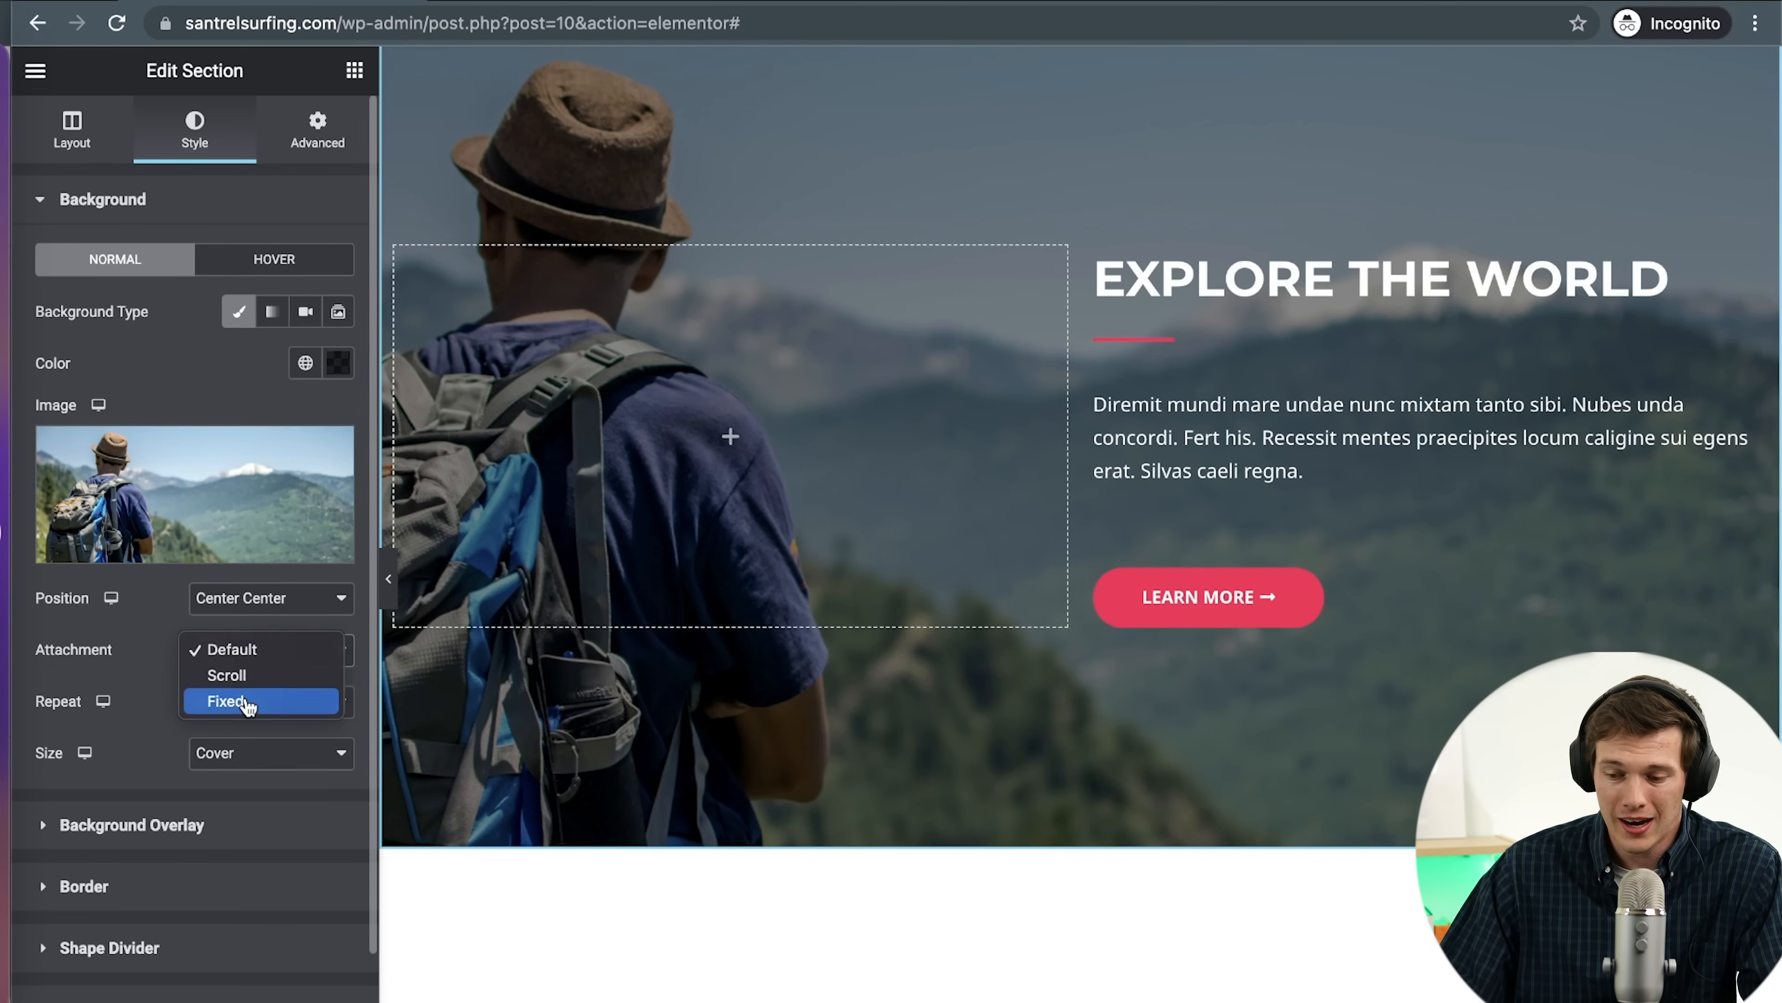
pyautogui.click(239, 701)
pyautogui.scroll(2, 1166, 697)
pyautogui.scroll(-2, 1166, 696)
pyautogui.scroll(1, 1168, 695)
pyautogui.scroll(3, 1168, 690)
pyautogui.scroll(-6, 1168, 689)
pyautogui.scroll(3, 1168, 690)
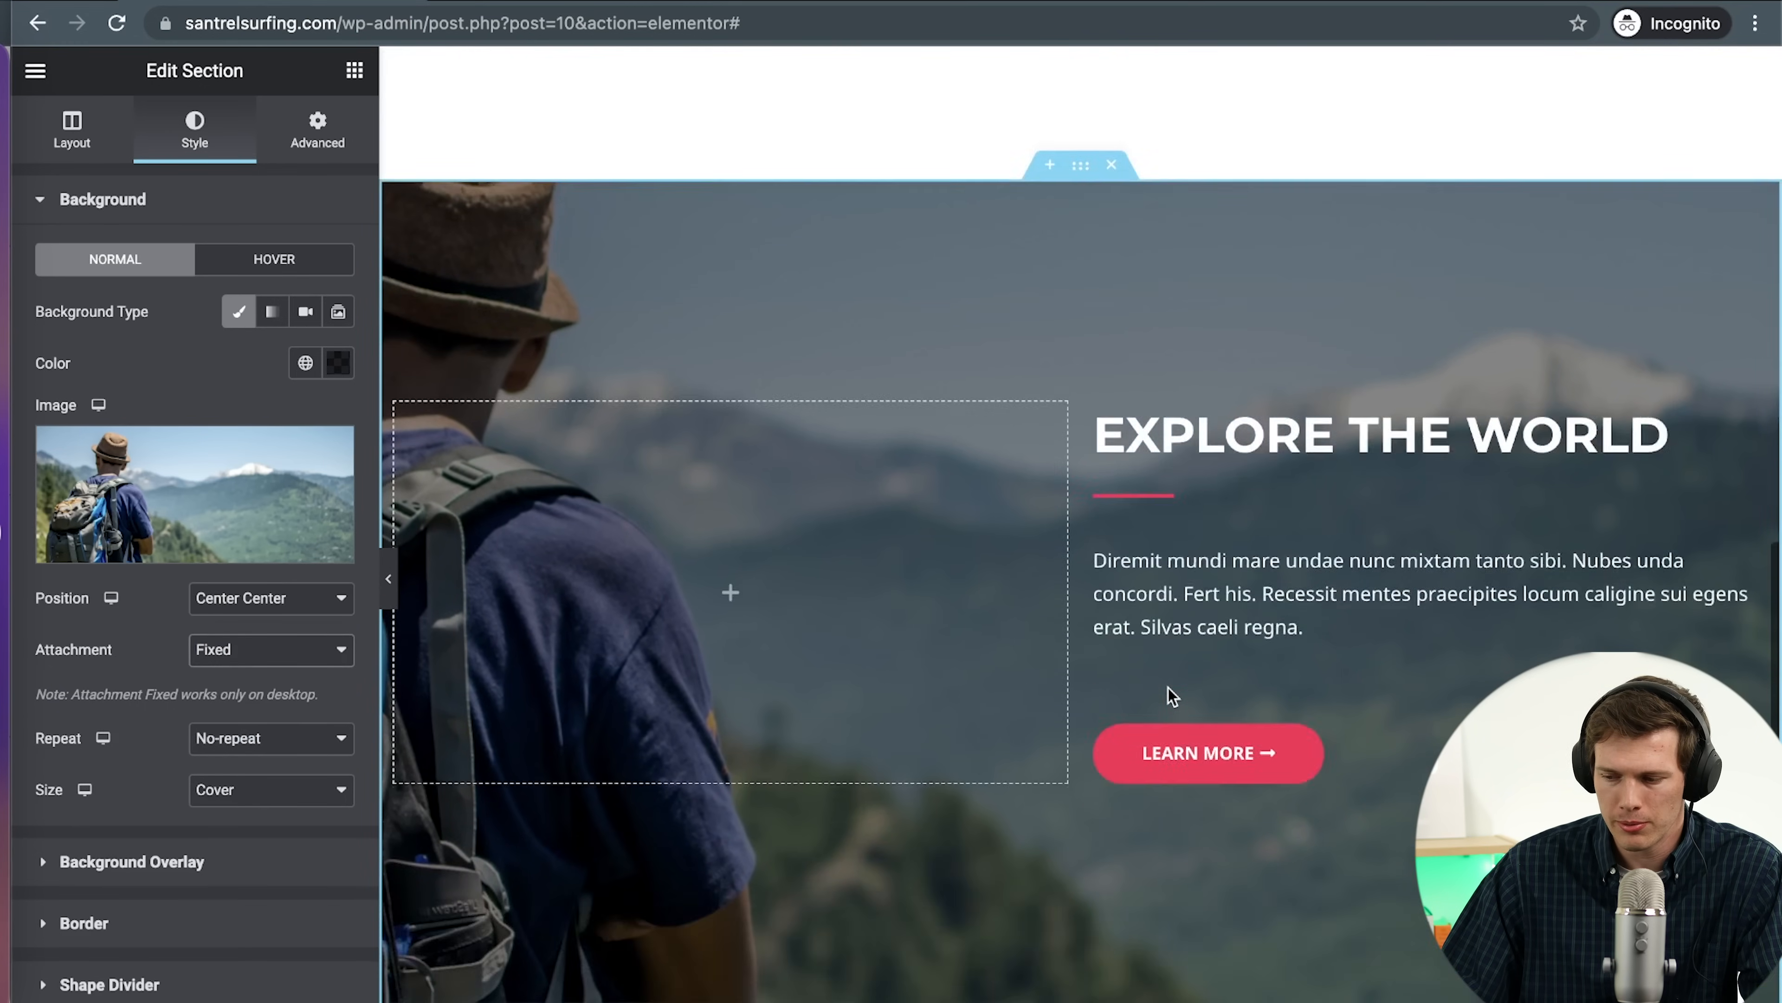
pyautogui.scroll(-3, 1170, 695)
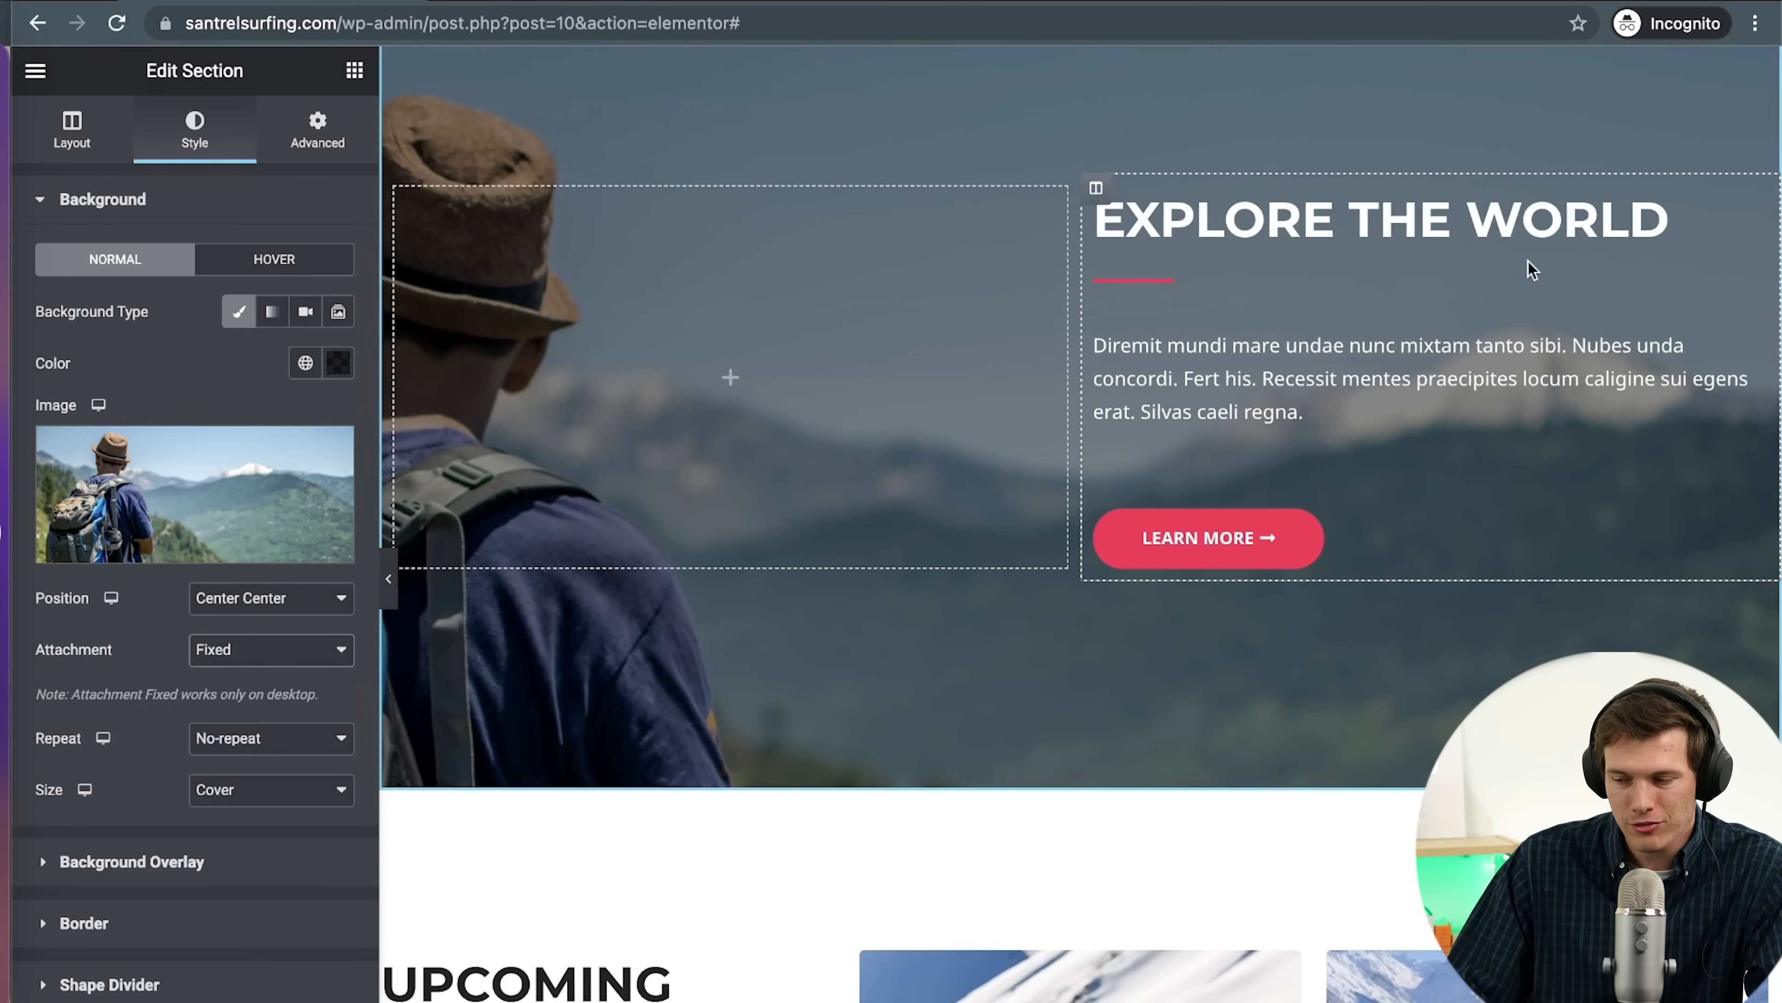
pyautogui.scroll(5, 1431, 396)
pyautogui.scroll(-3, 1432, 396)
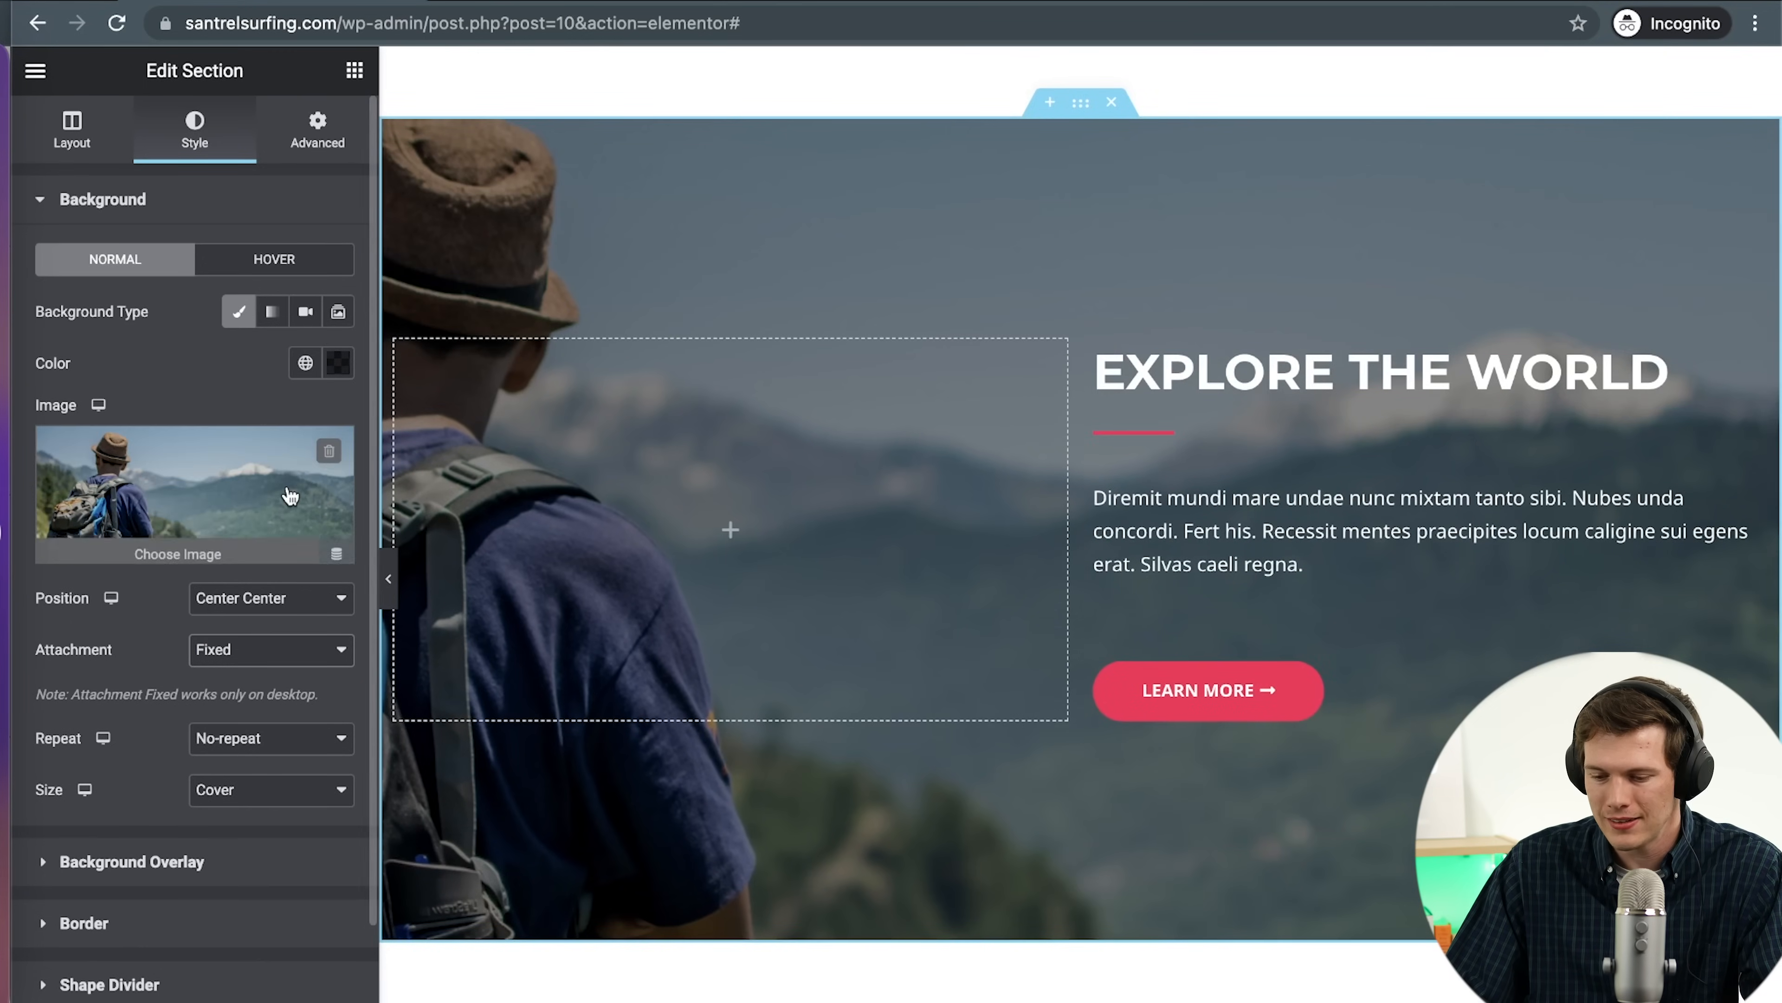
# Darken the Explore The World section's background overlay by setting its colour to #000000D1
pyautogui.click(48, 864)
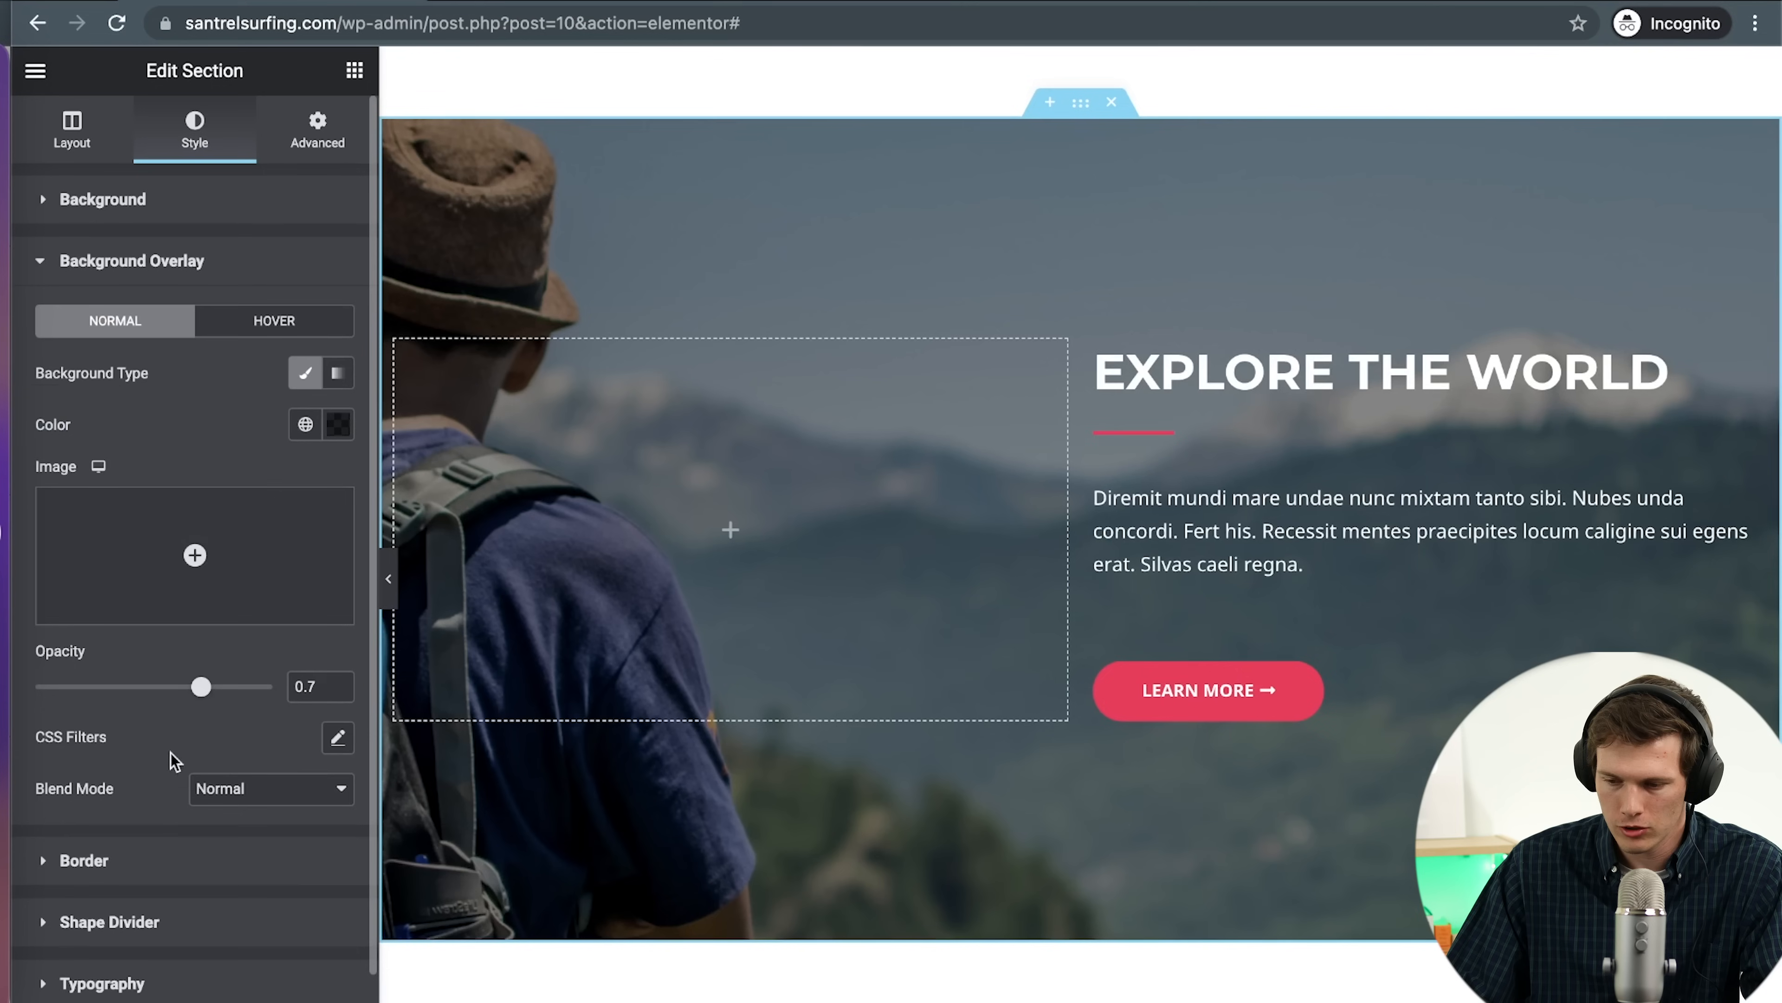
pyautogui.click(40, 270)
pyautogui.click(43, 203)
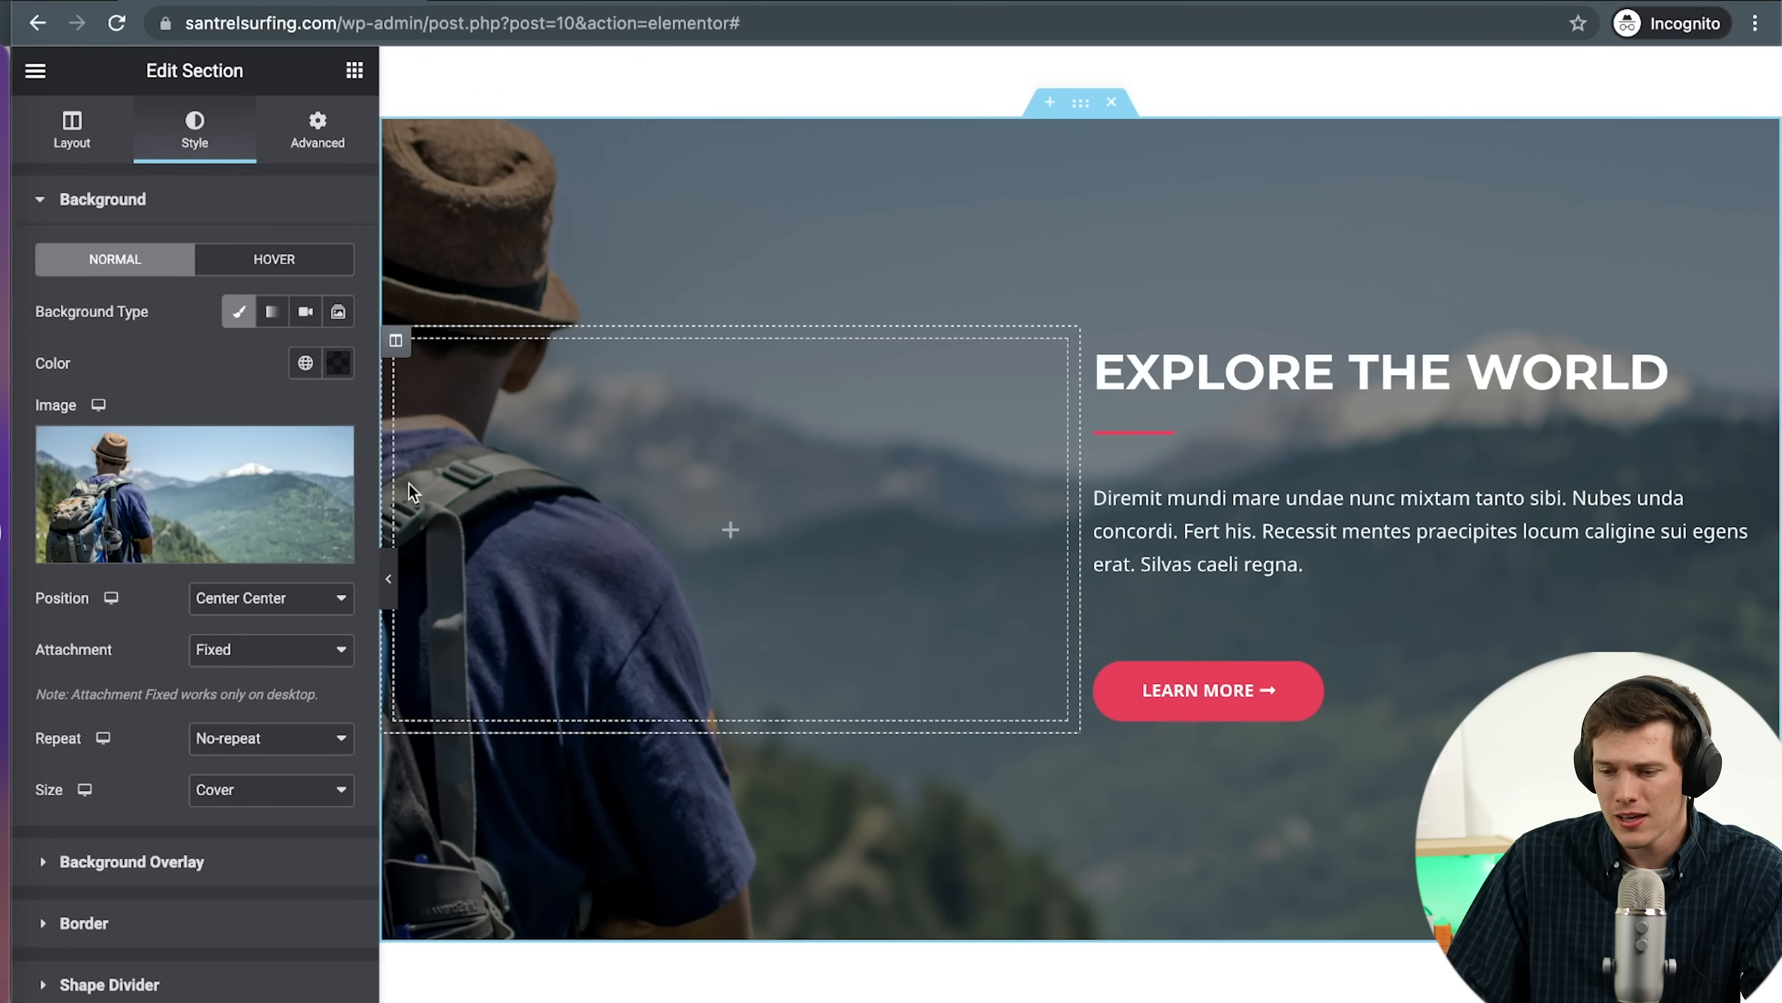
pyautogui.click(42, 867)
pyautogui.click(338, 424)
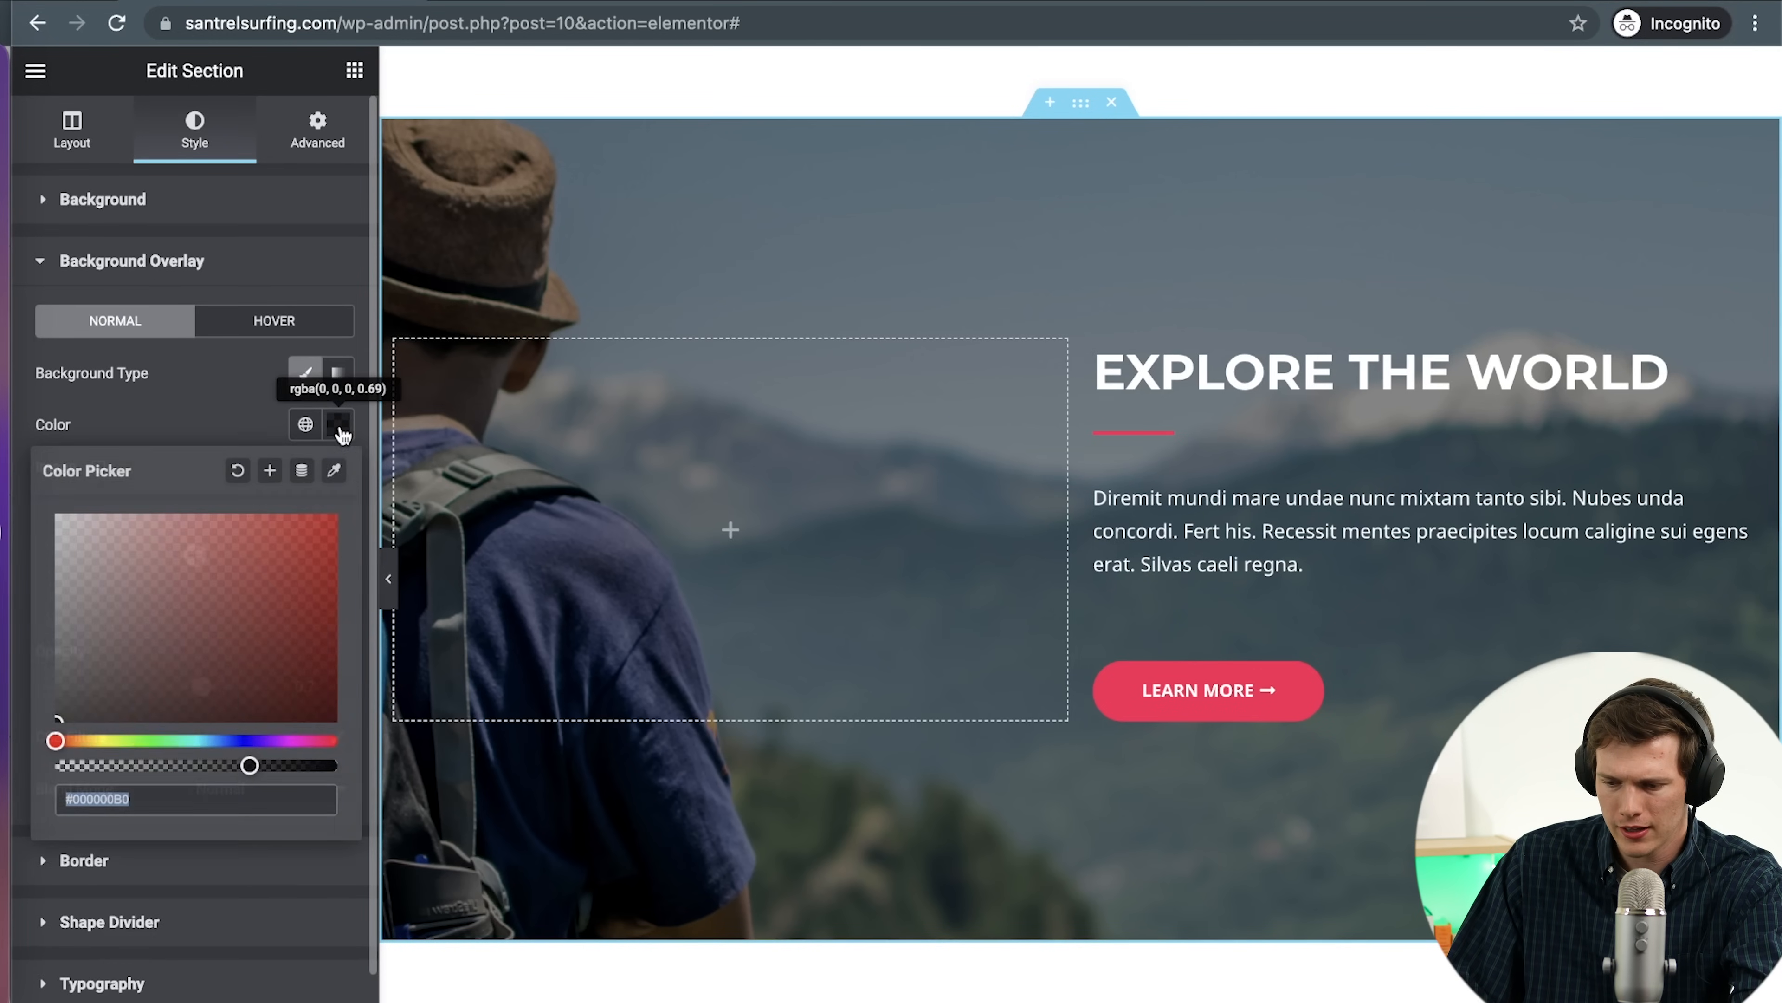
pyautogui.moveTo(251, 765); pyautogui.dragTo(286, 764)
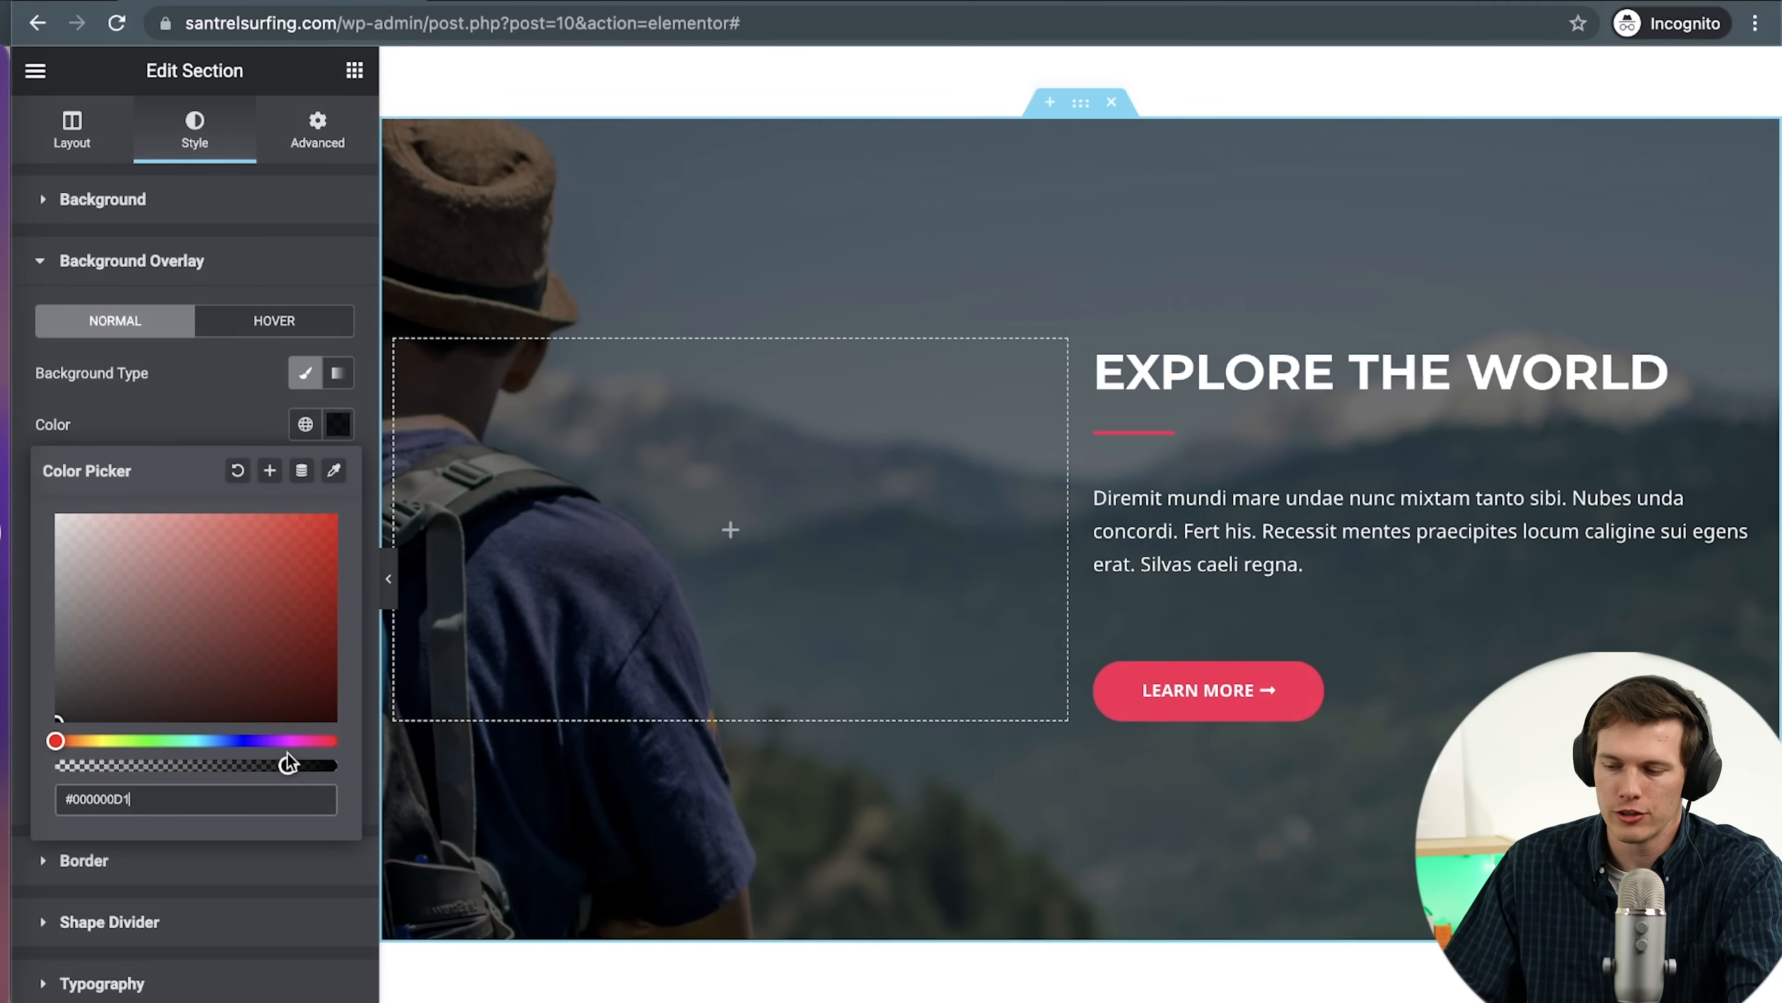
pyautogui.scroll(4, 1004, 583)
pyautogui.scroll(-6, 1010, 597)
pyautogui.scroll(3, 1014, 597)
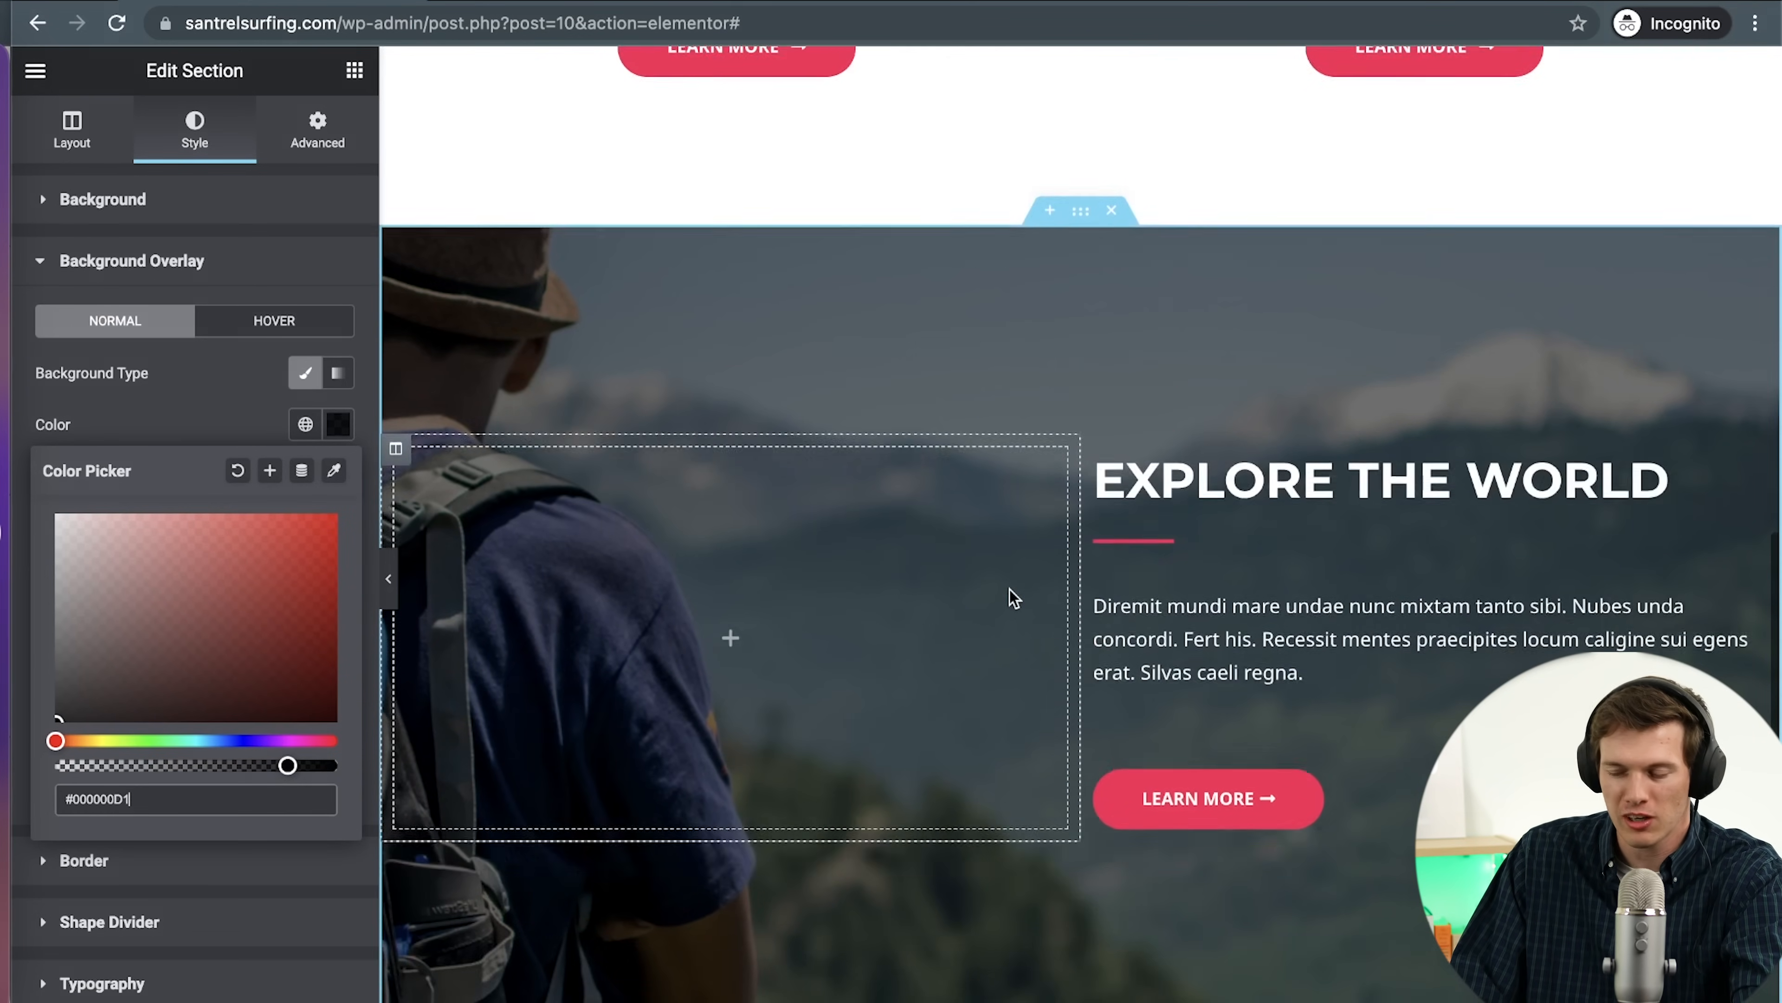
pyautogui.scroll(1, 1014, 597)
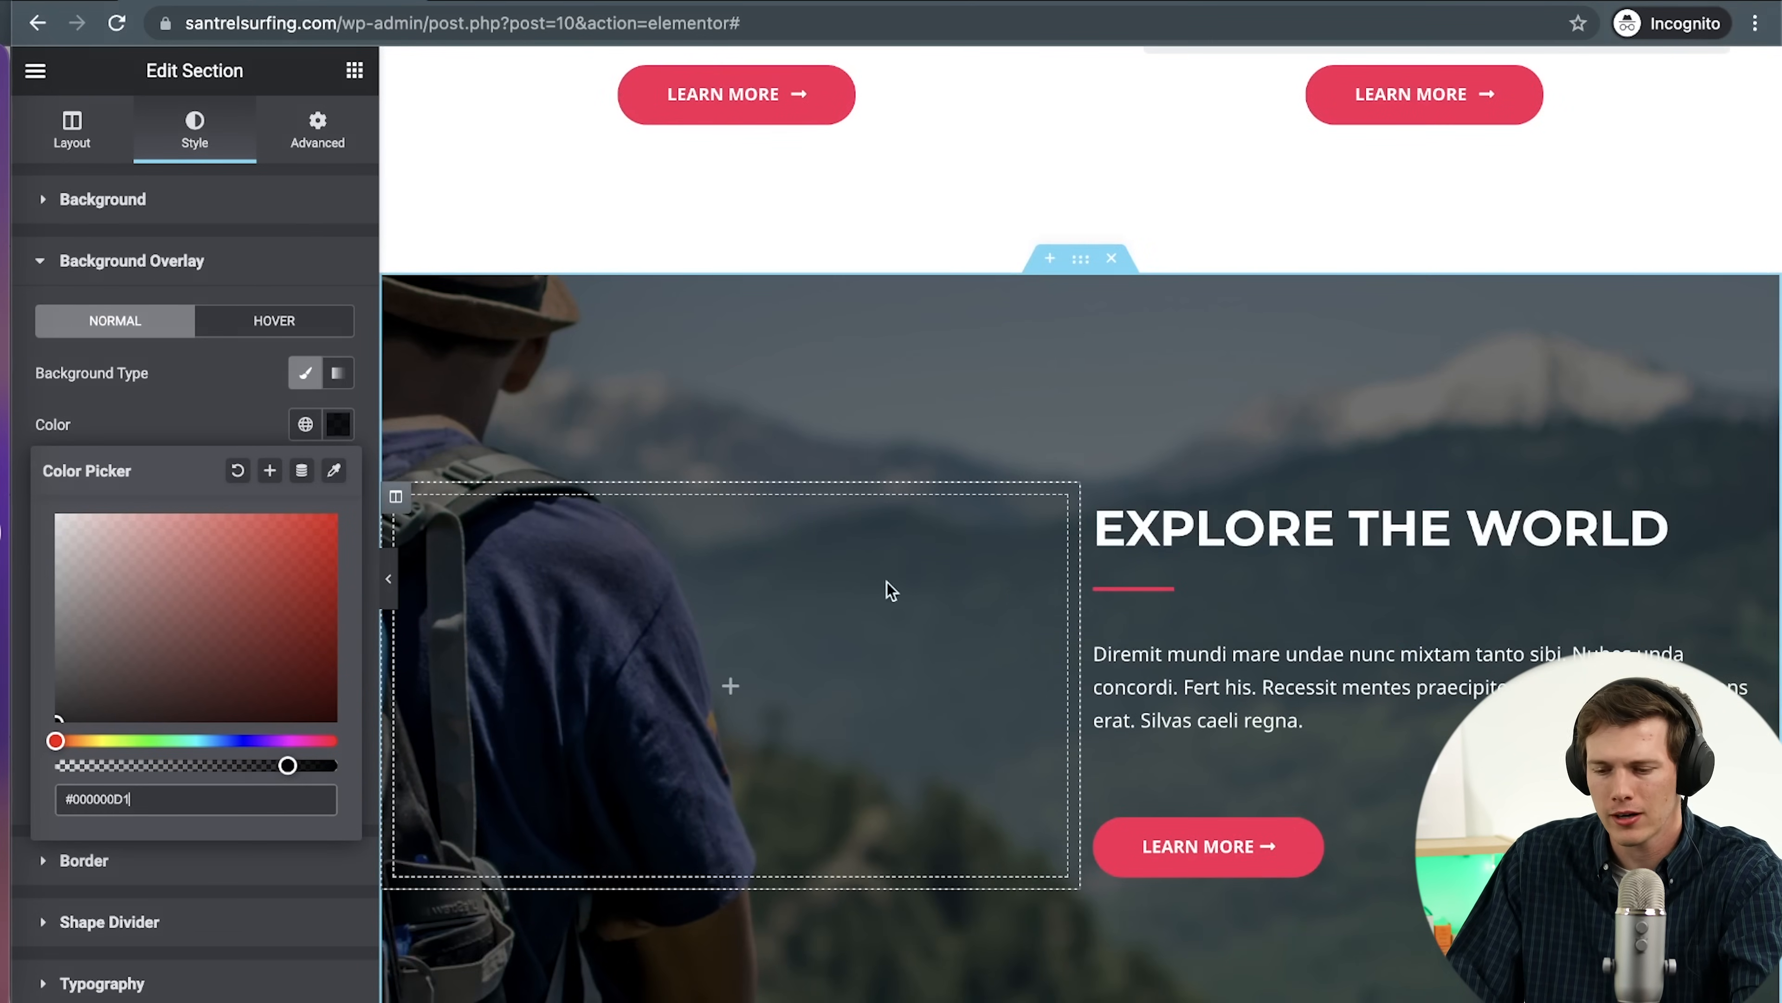
pyautogui.click(198, 420)
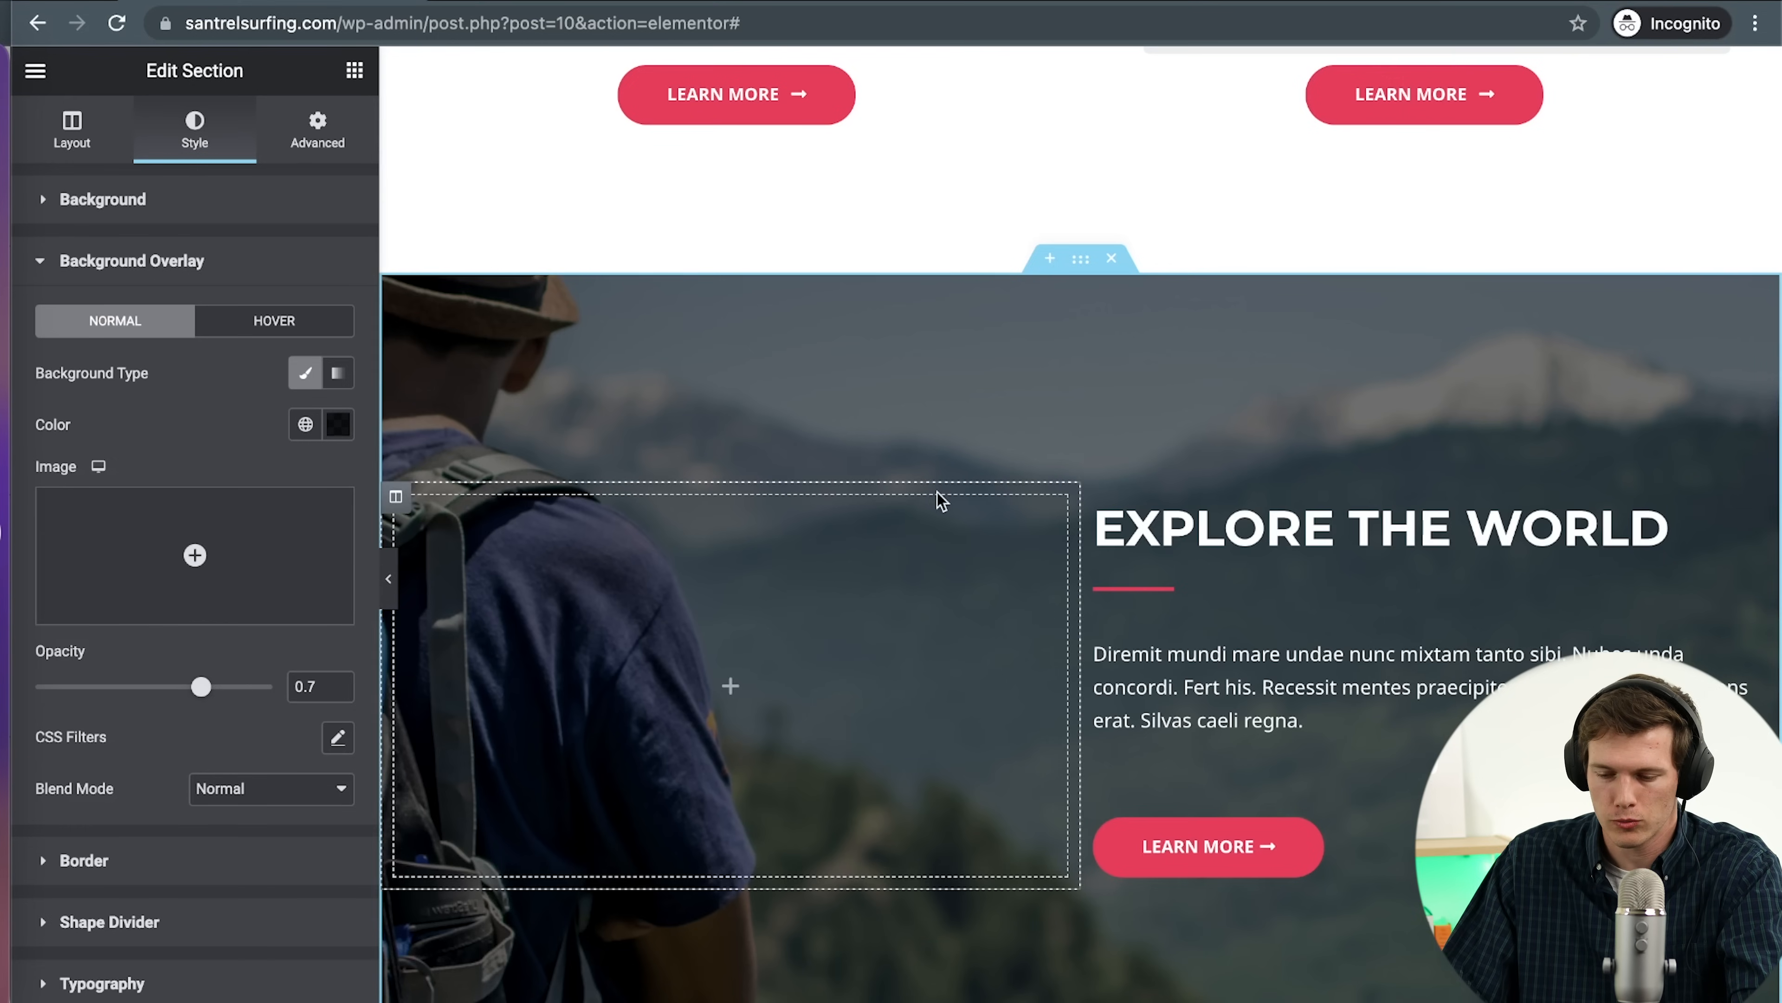
pyautogui.click(41, 265)
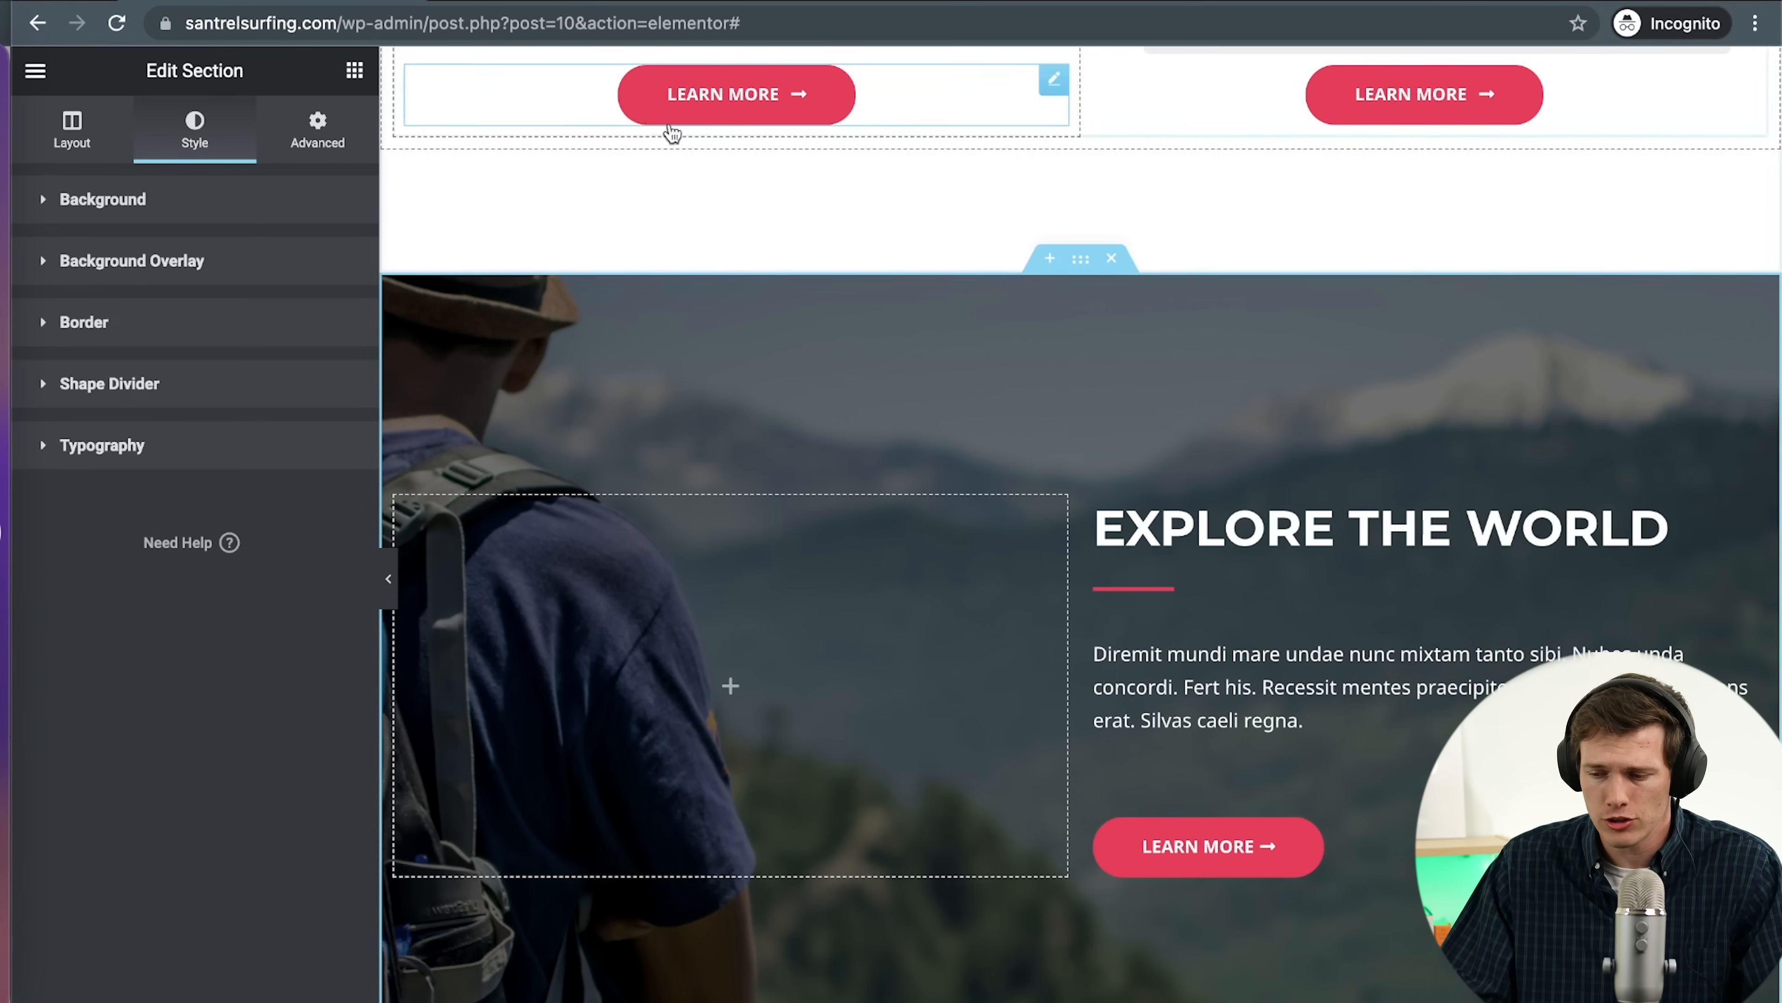
# Open the Santrel Surfing hero section's style settings and examine its background and background overlay options
pyautogui.scroll(10, 903, 471)
pyautogui.scroll(2, 906, 477)
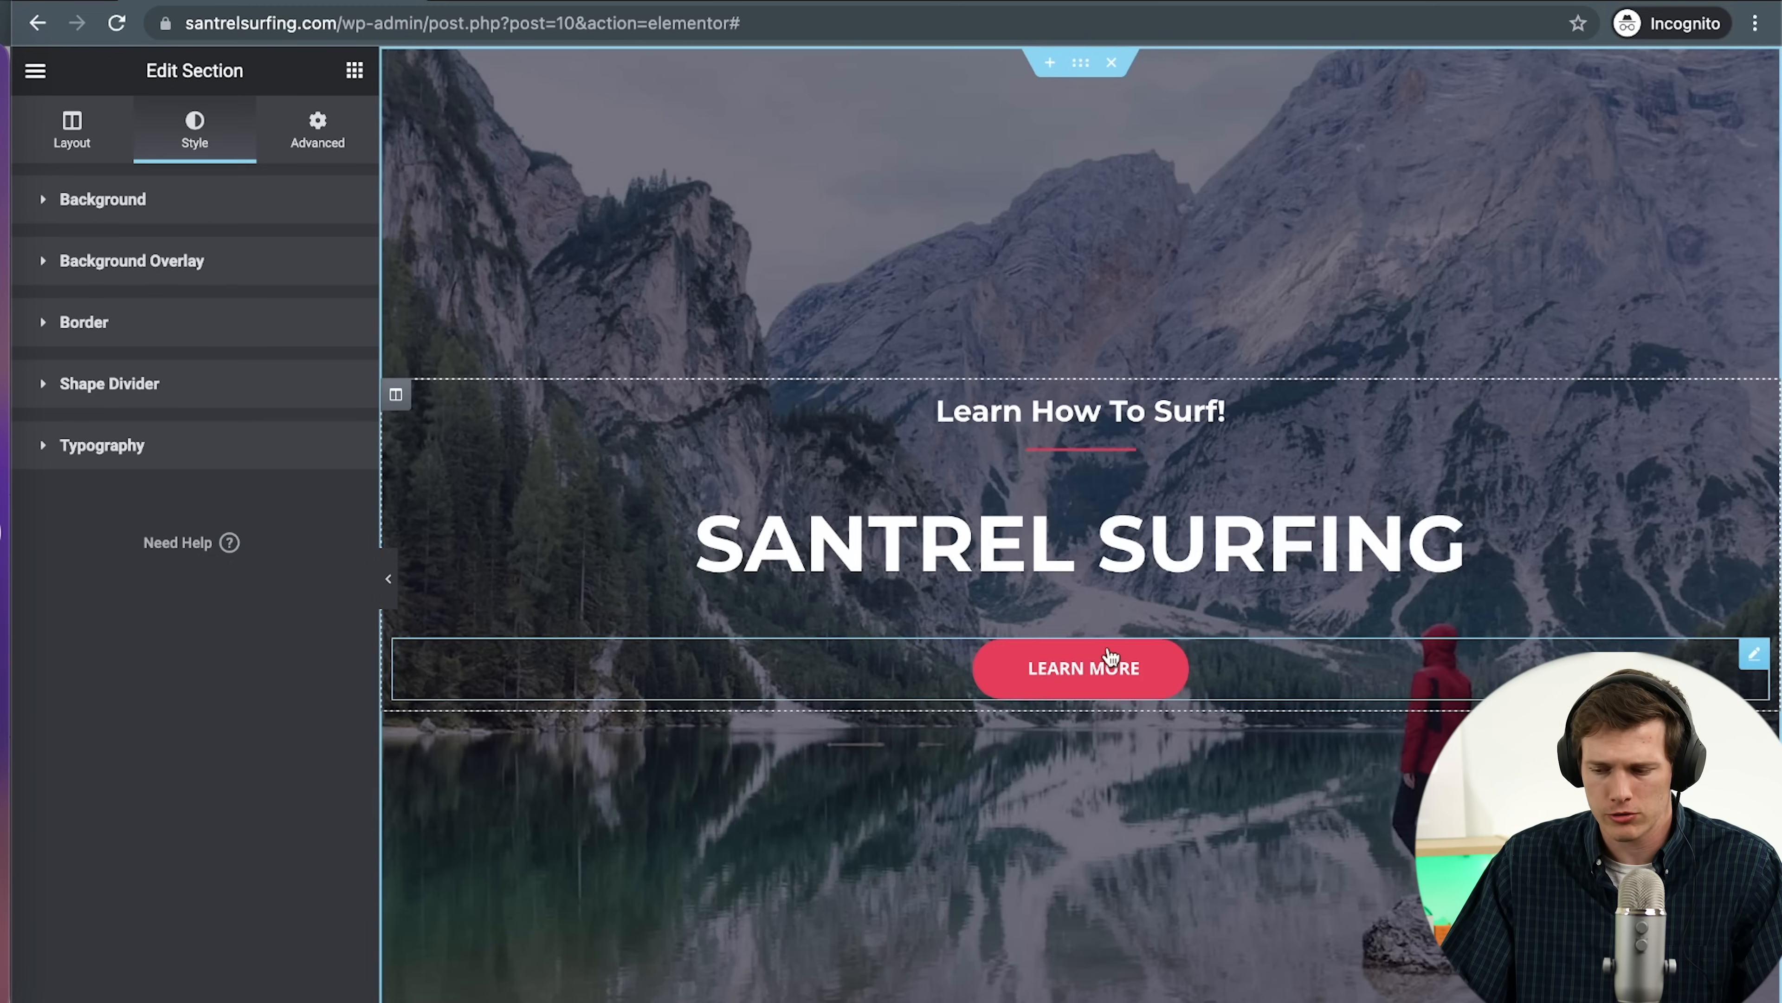
pyautogui.click(1083, 75)
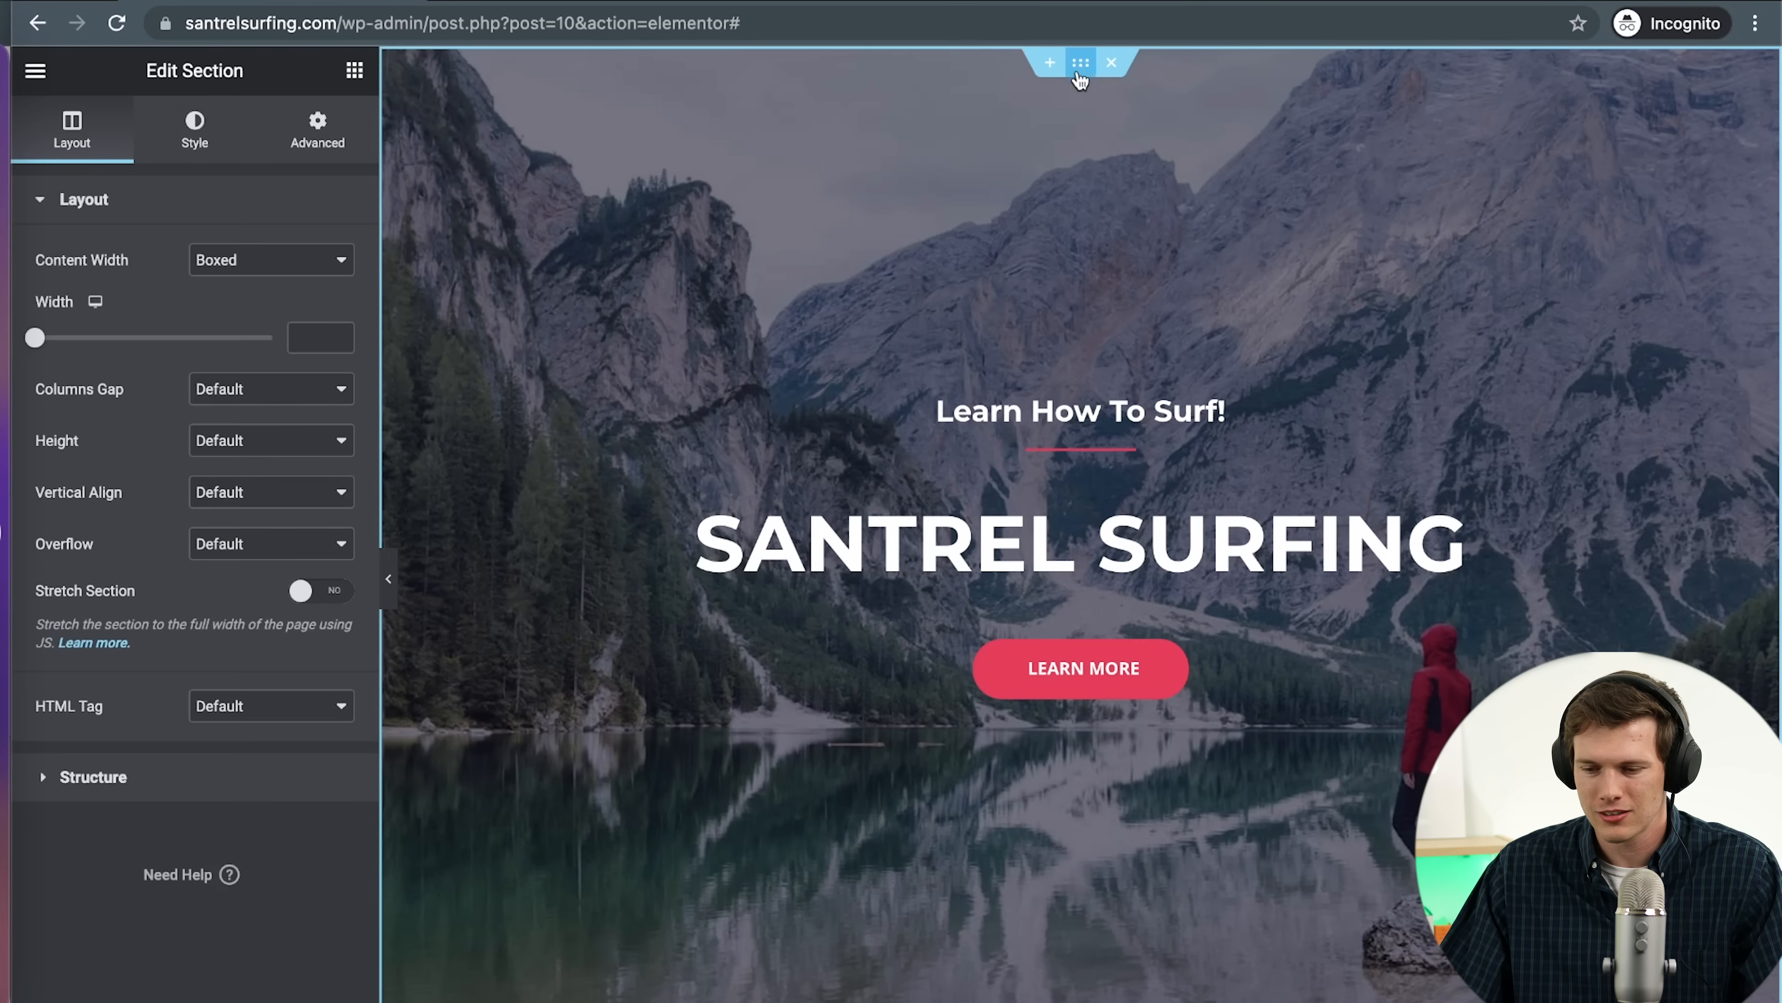
pyautogui.click(200, 144)
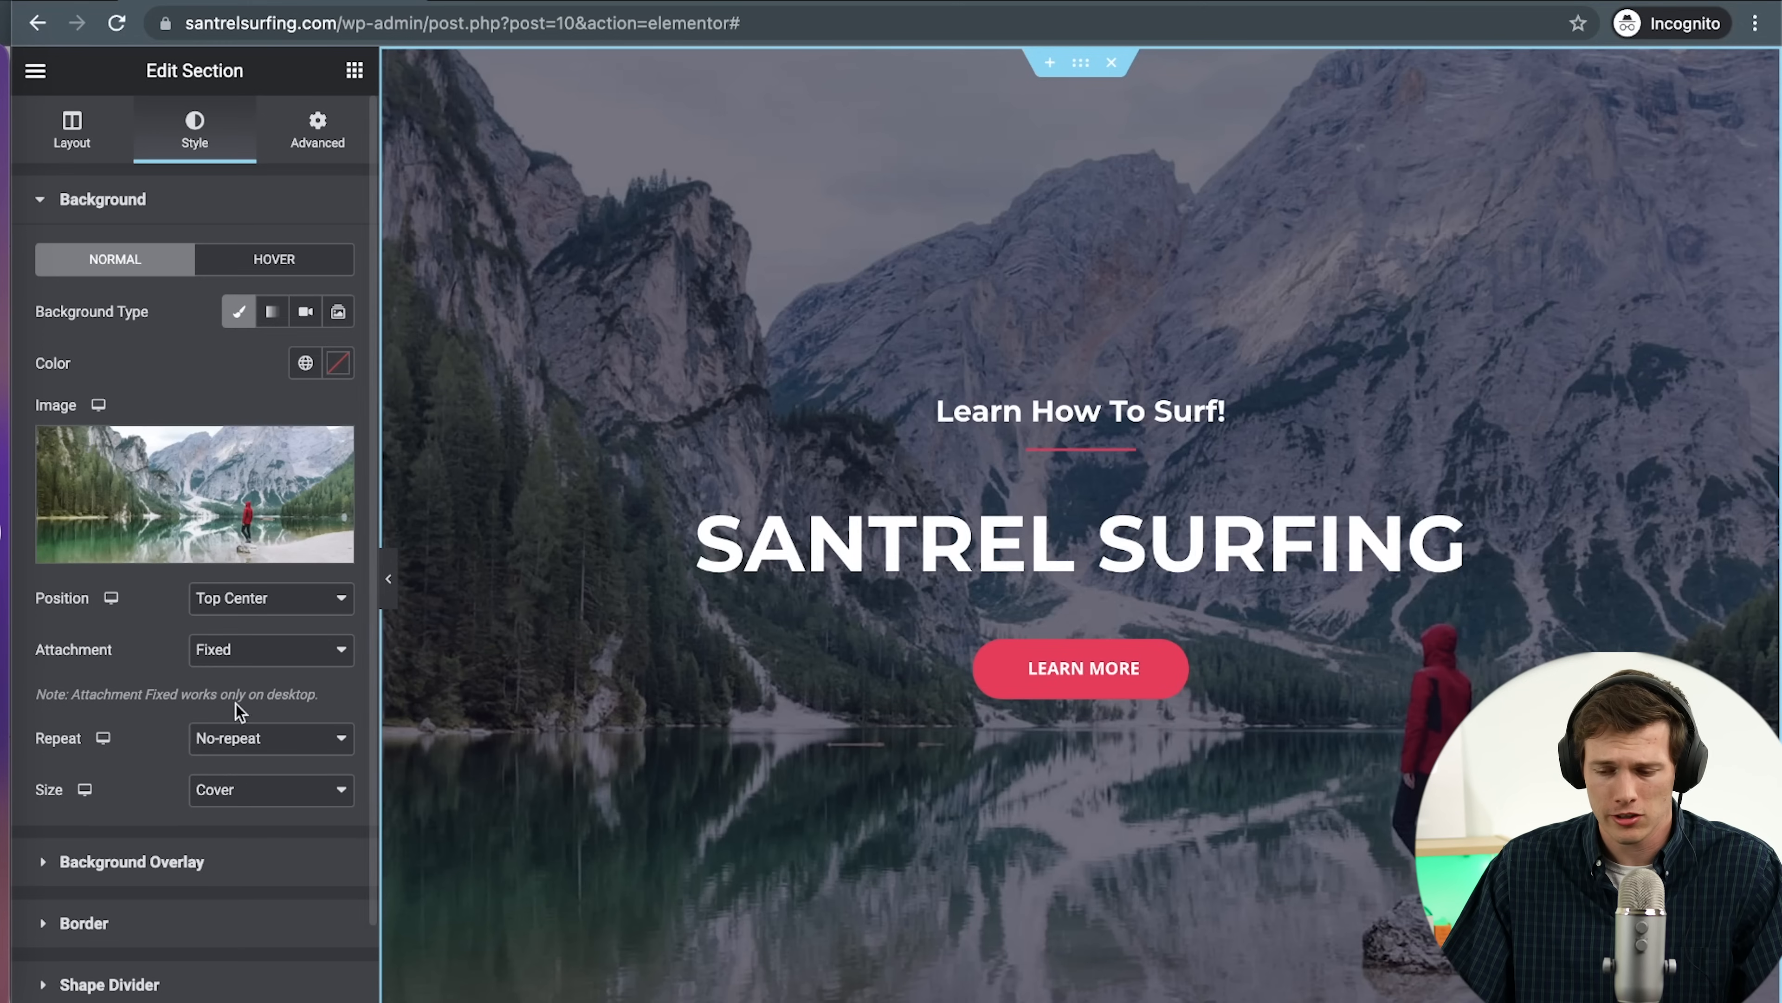
pyautogui.scroll(-5, 805, 570)
pyautogui.scroll(5, 805, 570)
pyautogui.scroll(-4, 805, 570)
pyautogui.scroll(4, 804, 570)
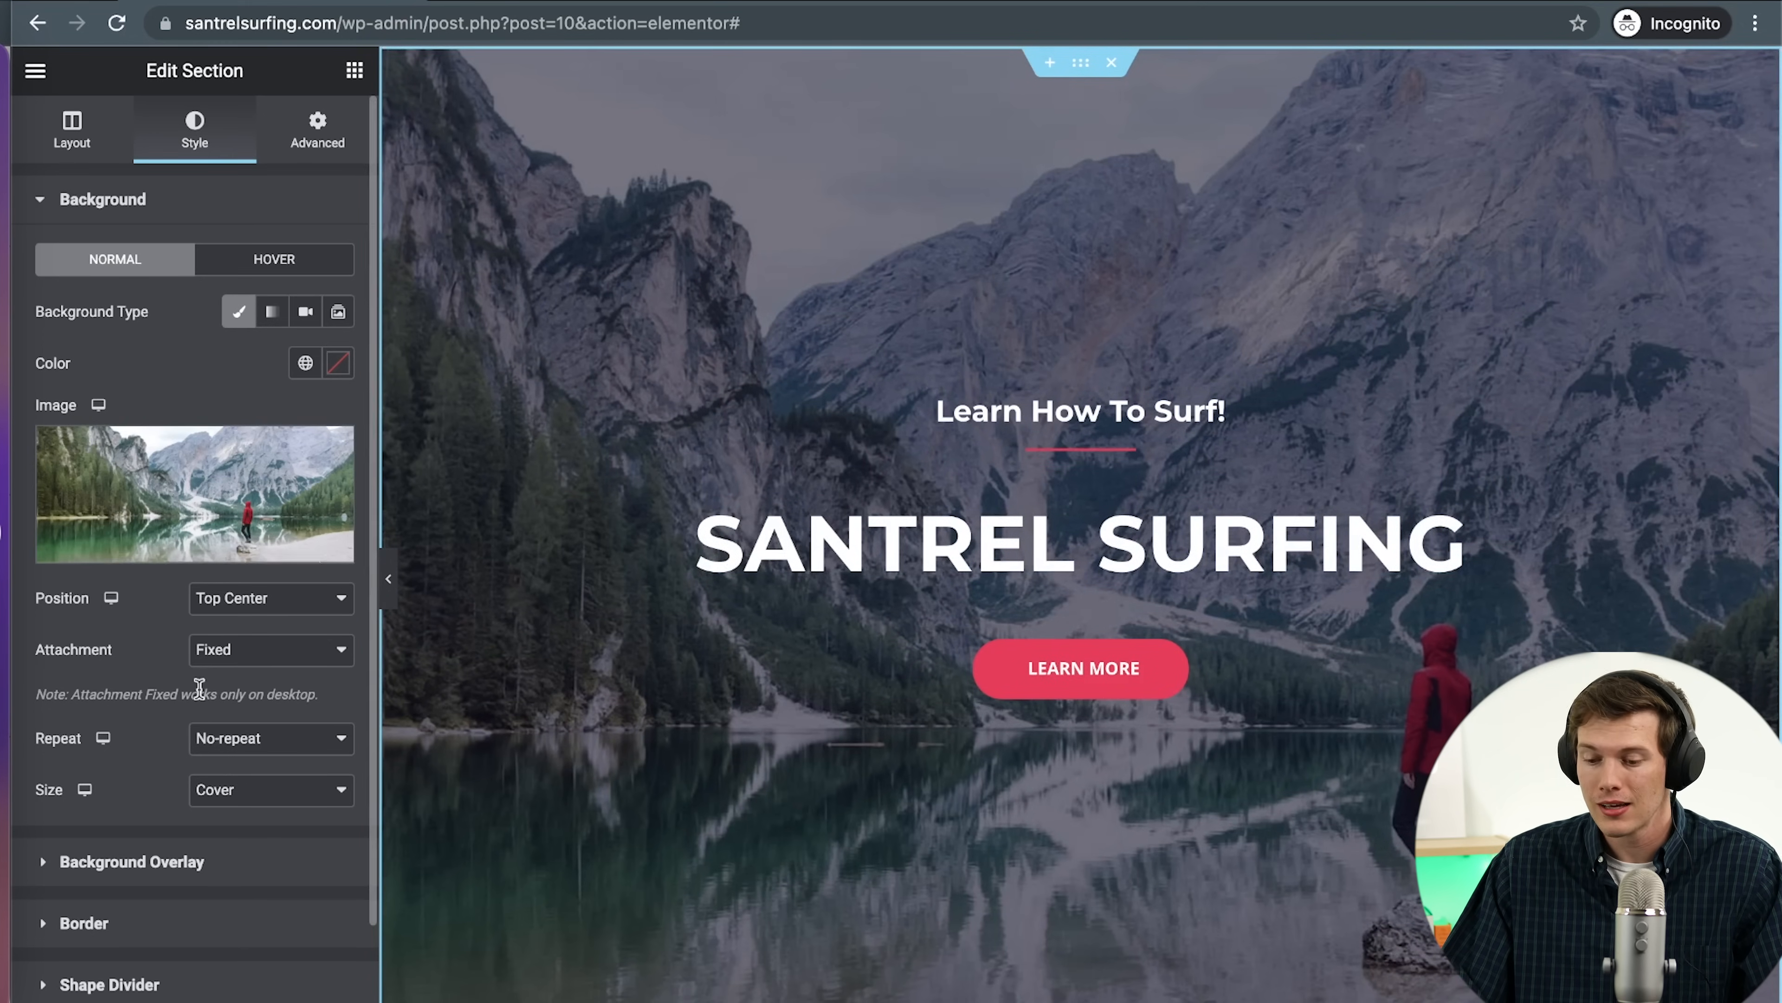
pyautogui.click(105, 869)
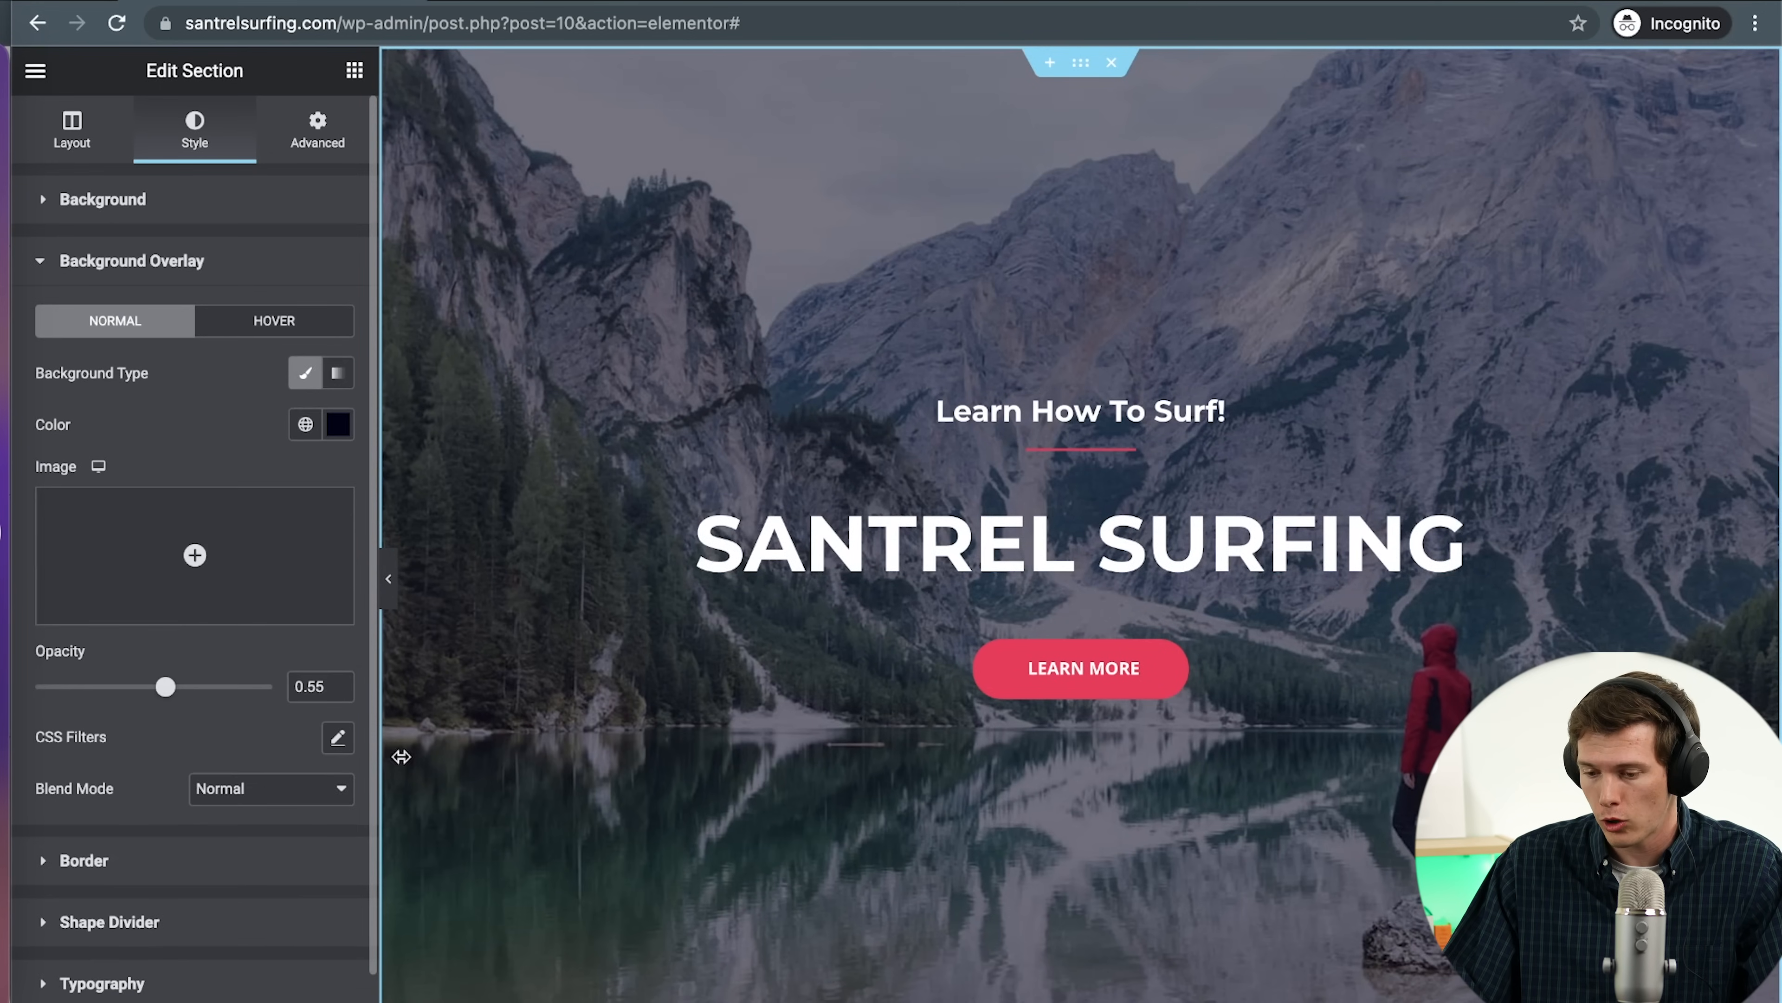
pyautogui.click(48, 205)
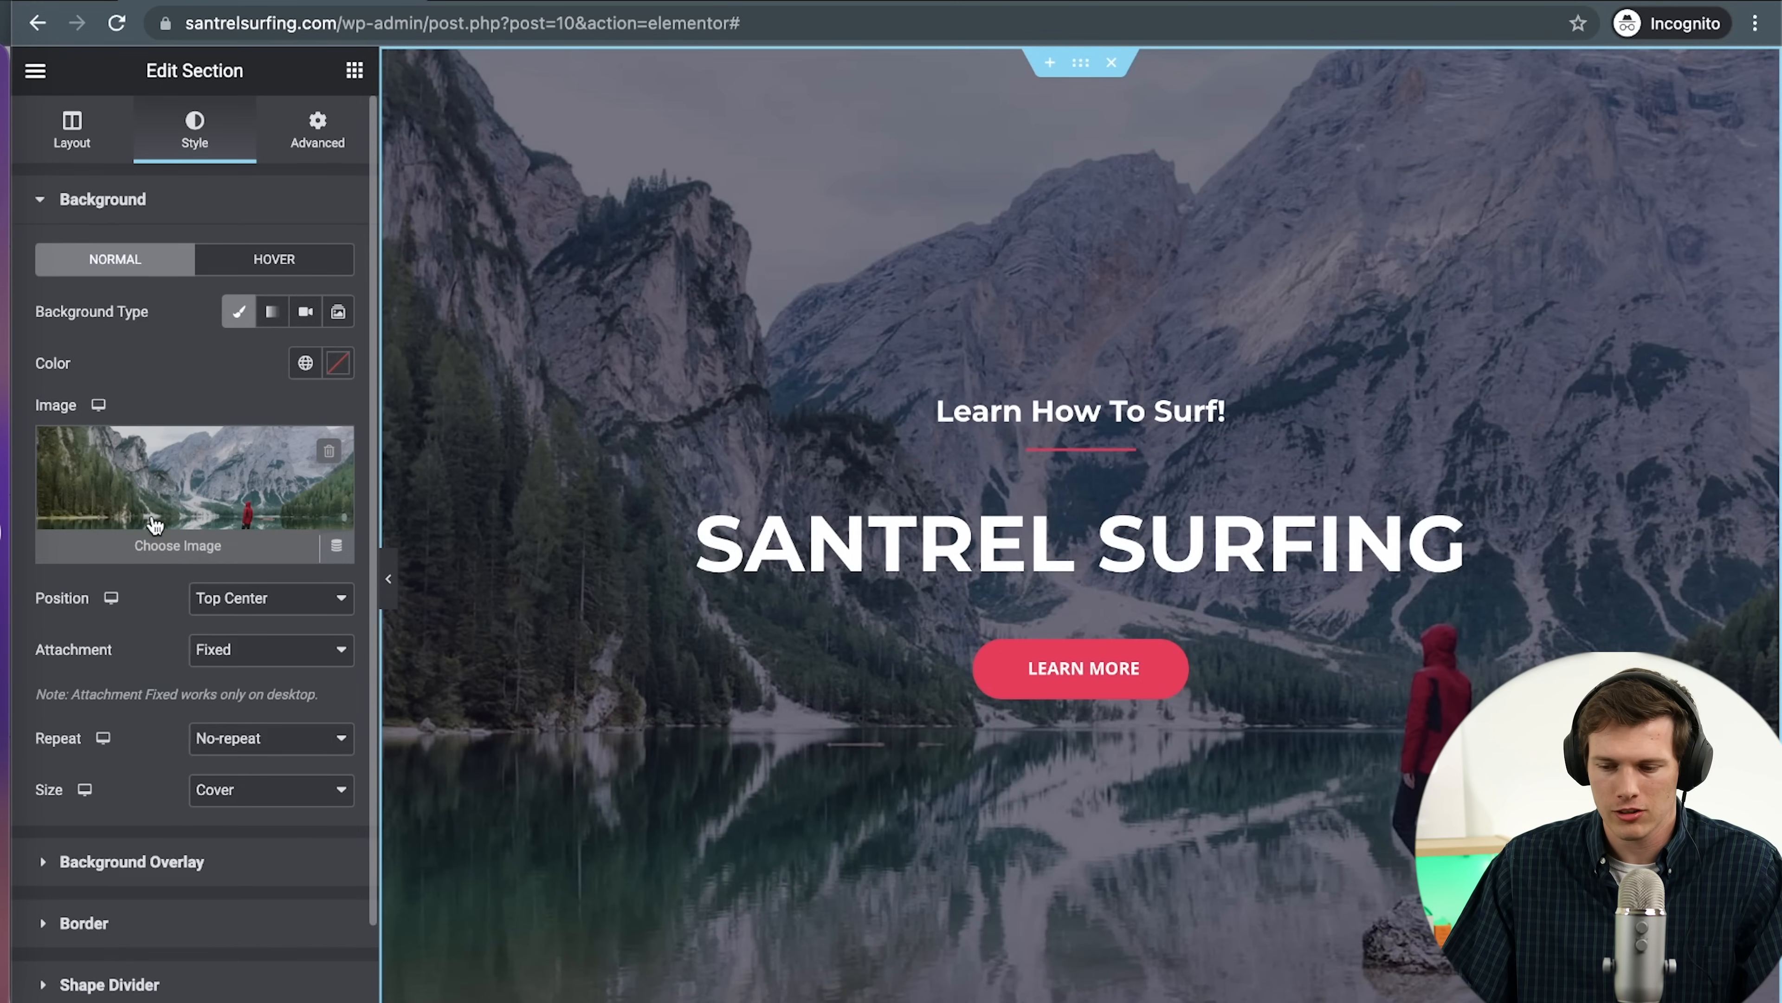
pyautogui.click(170, 538)
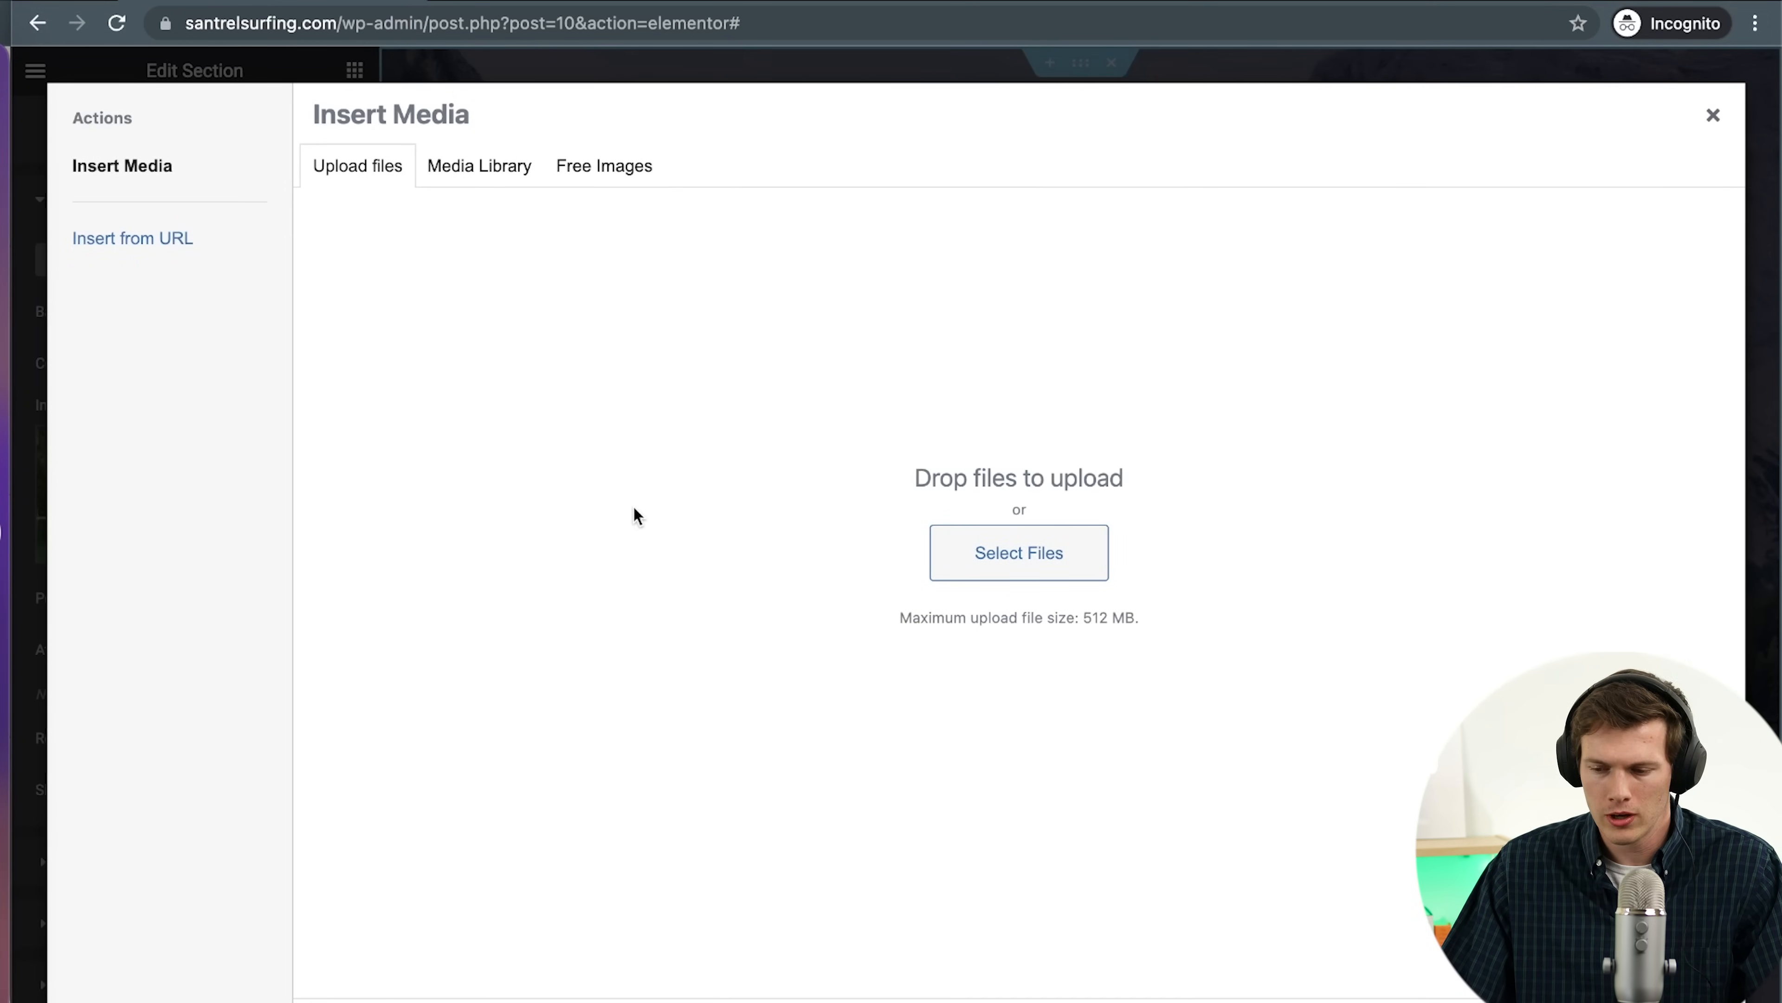
pyautogui.click(636, 450)
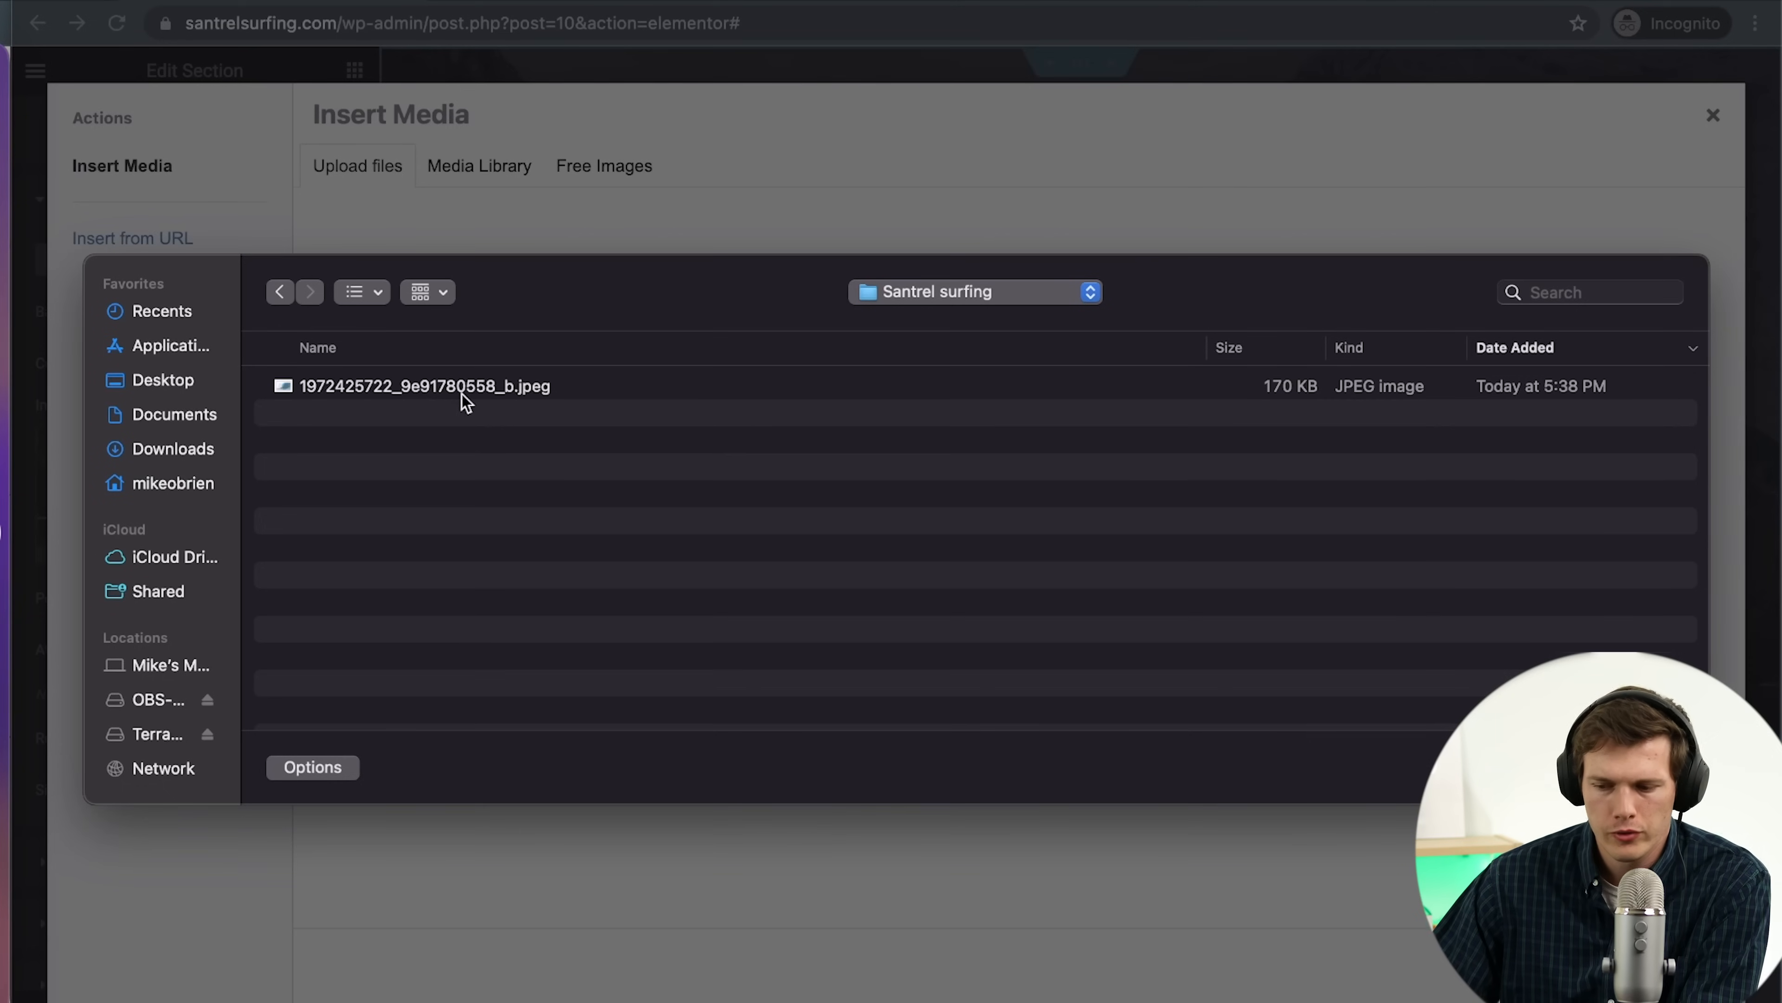
pyautogui.click(474, 389)
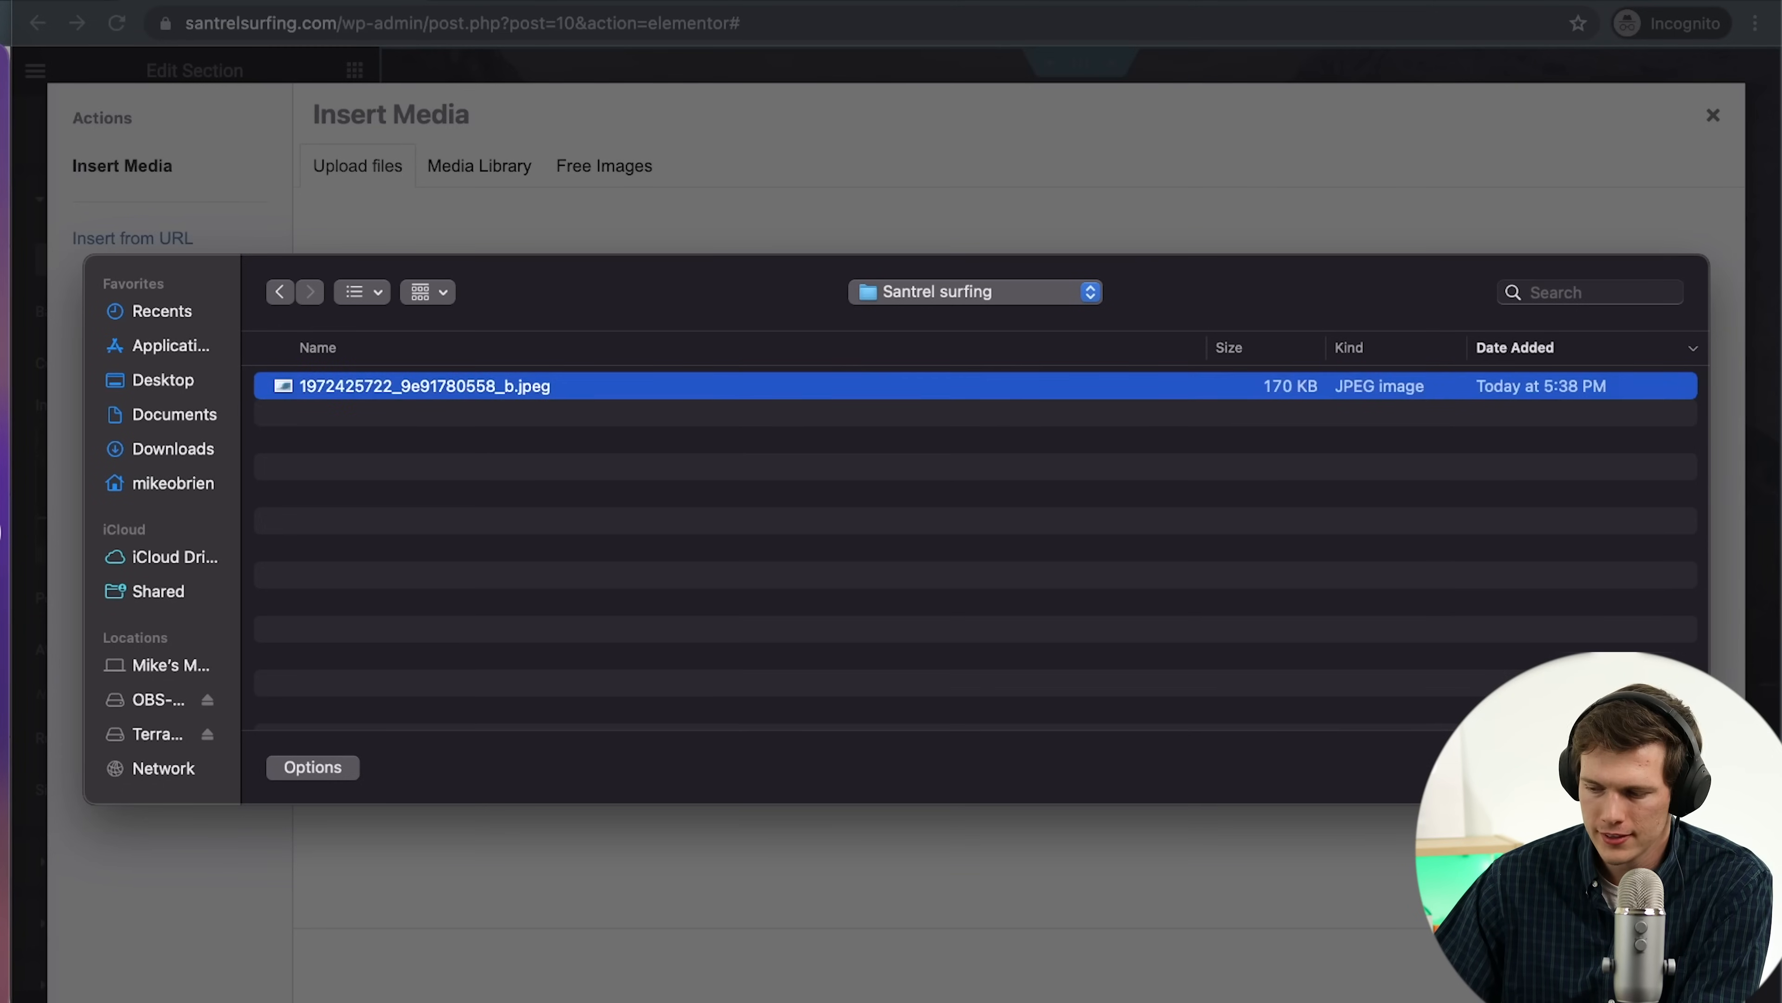
pyautogui.press('Return')
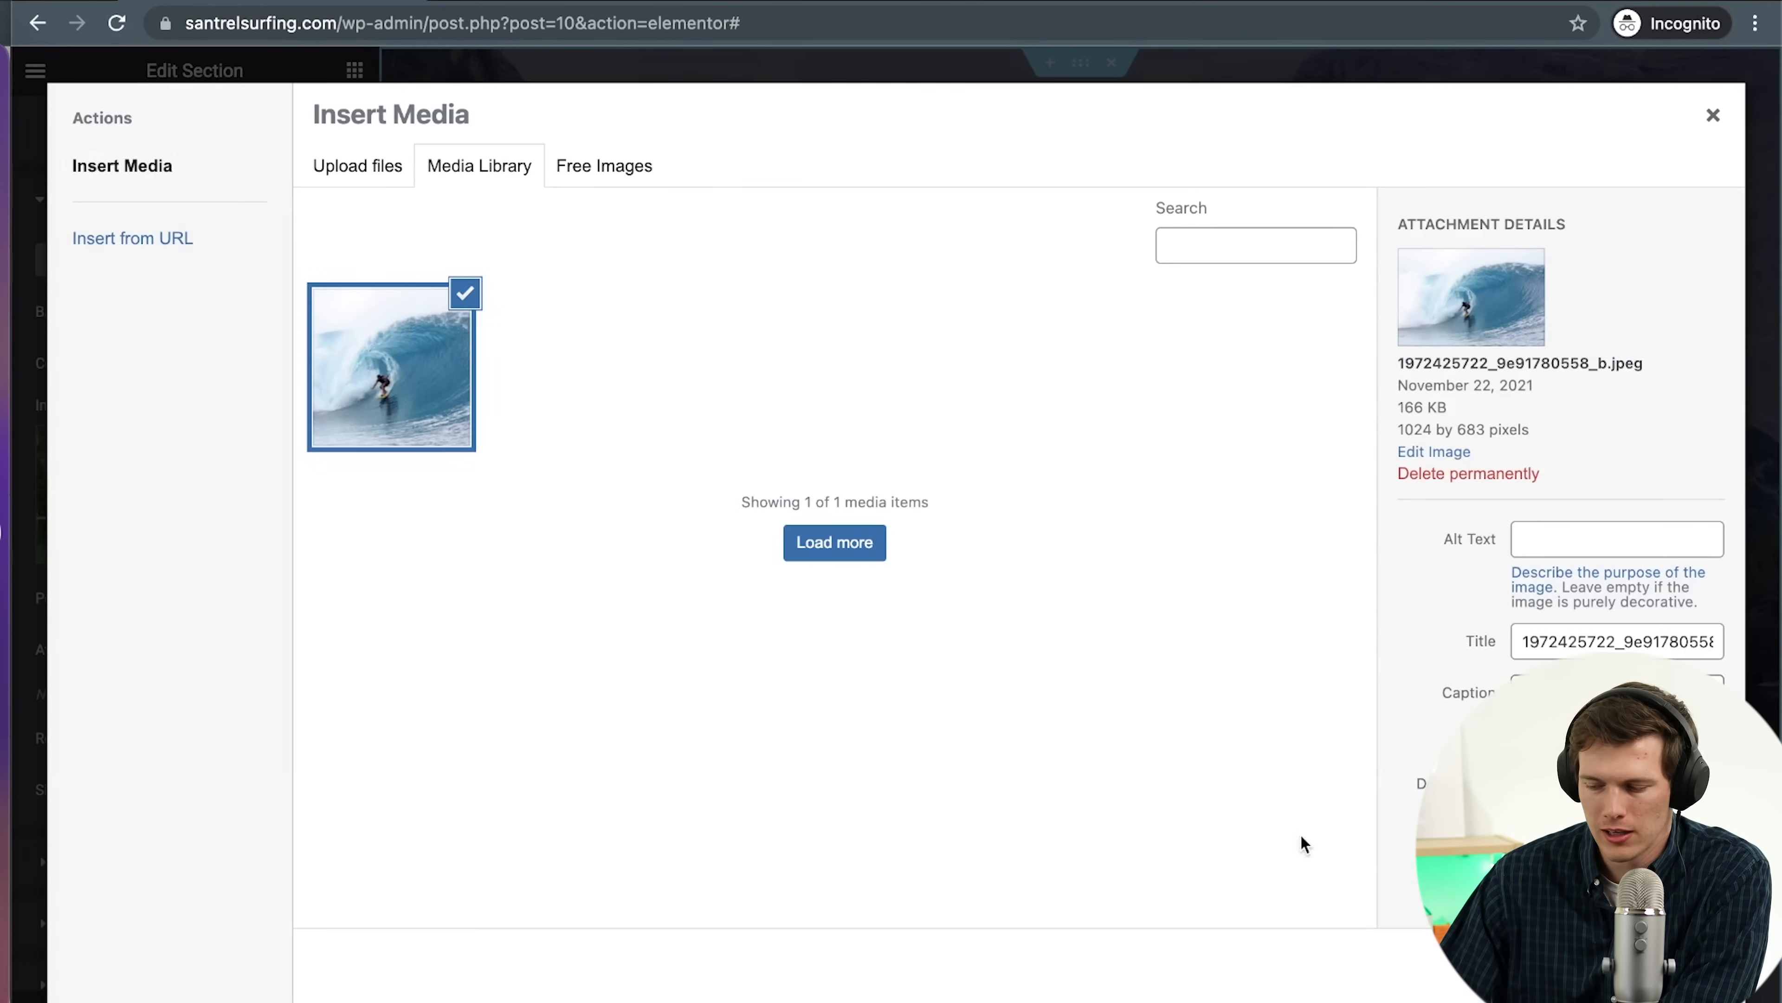
# Insert the uploaded surfer image as the hero section's background and set its background overlay colour to translucent blue #0364866E
pyautogui.click(1664, 964)
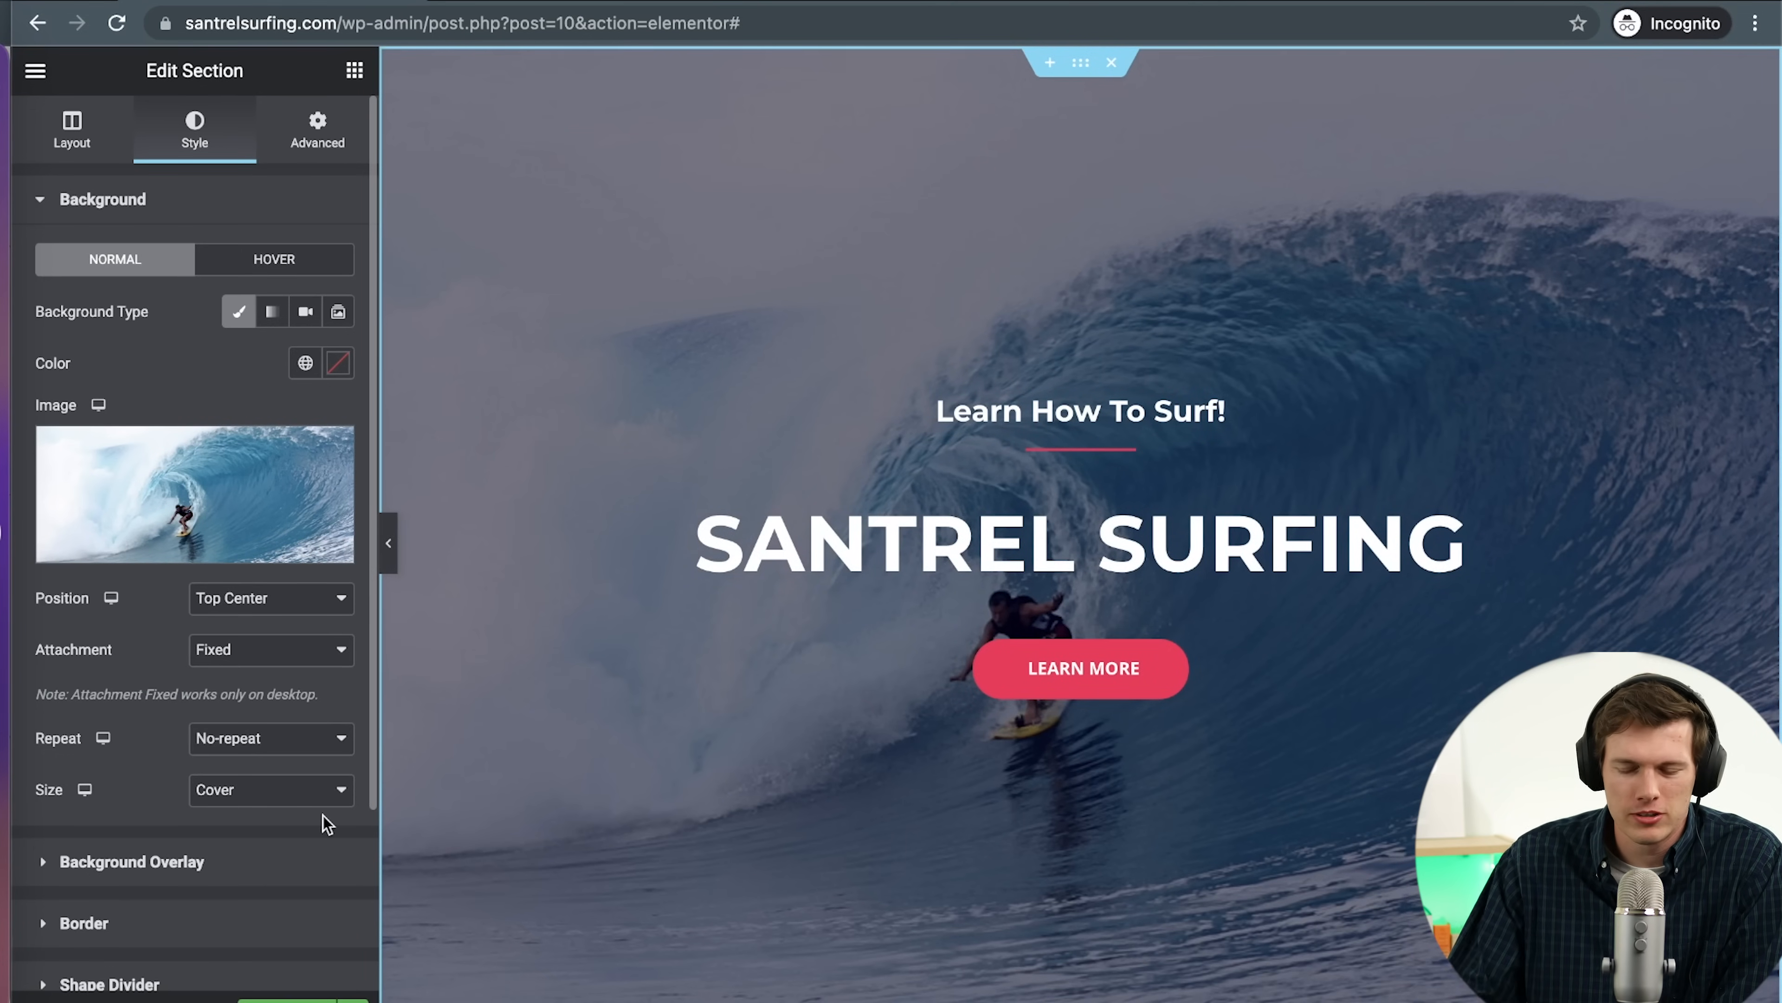
pyautogui.click(42, 863)
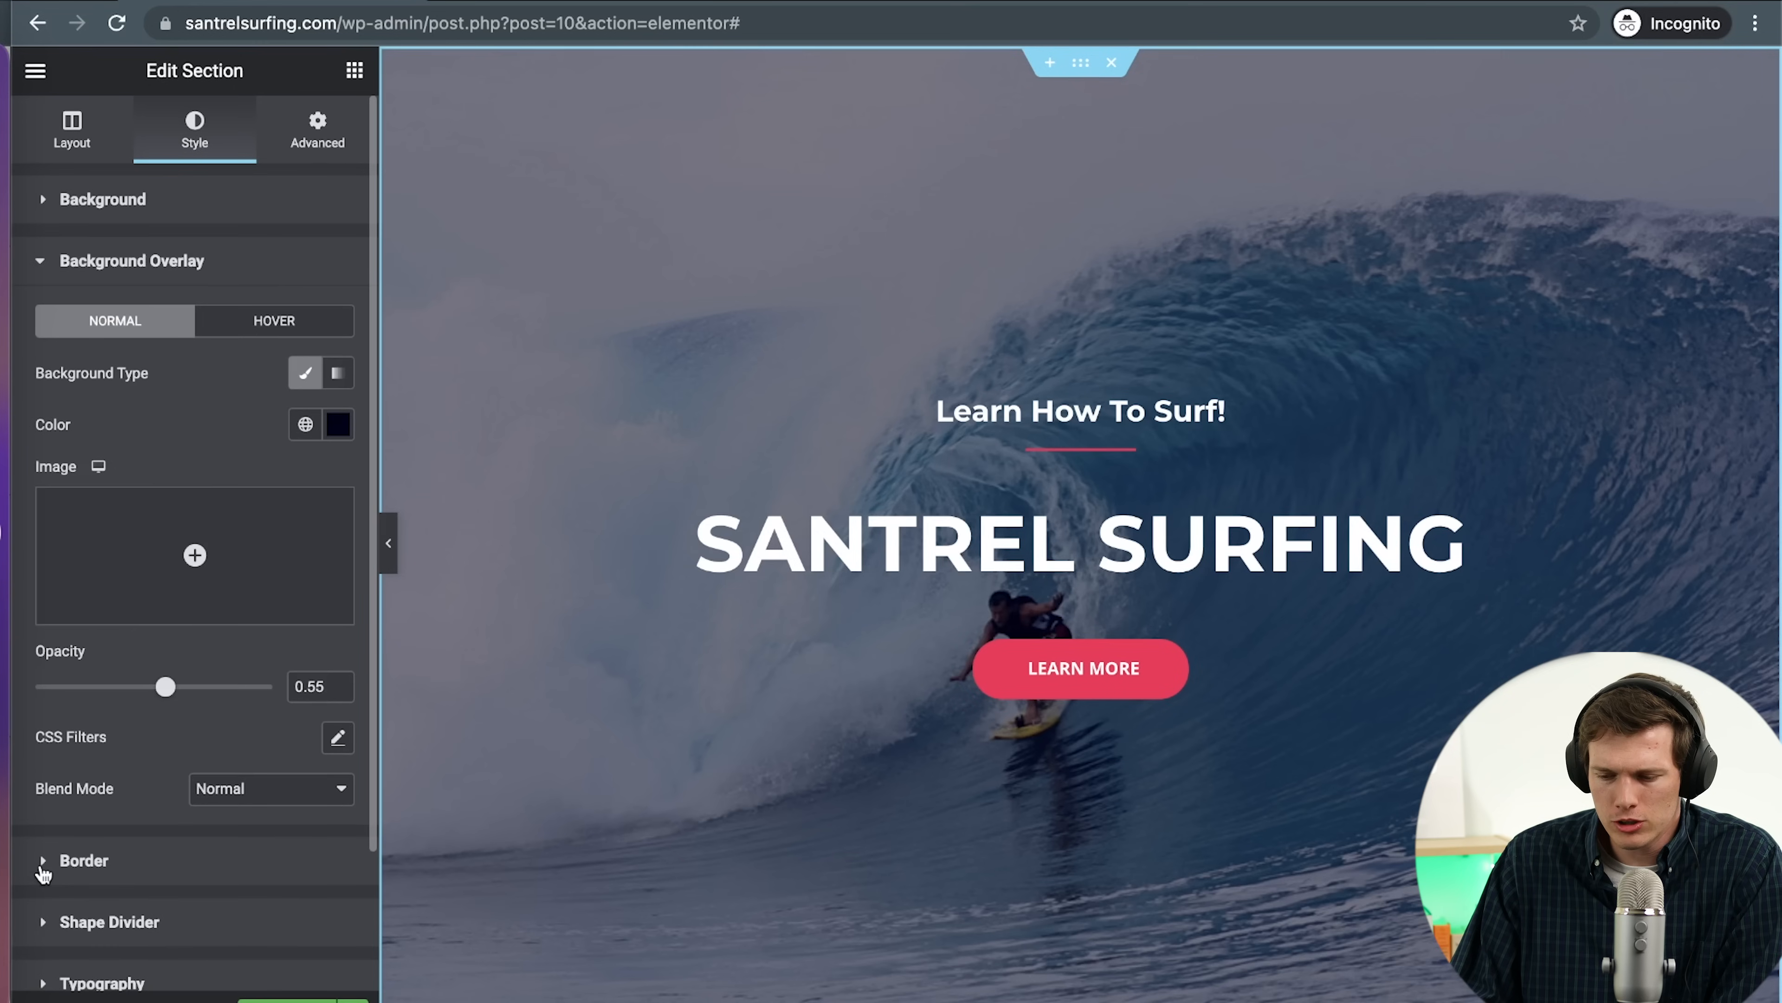
pyautogui.click(341, 432)
pyautogui.moveTo(239, 597); pyautogui.dragTo(336, 562)
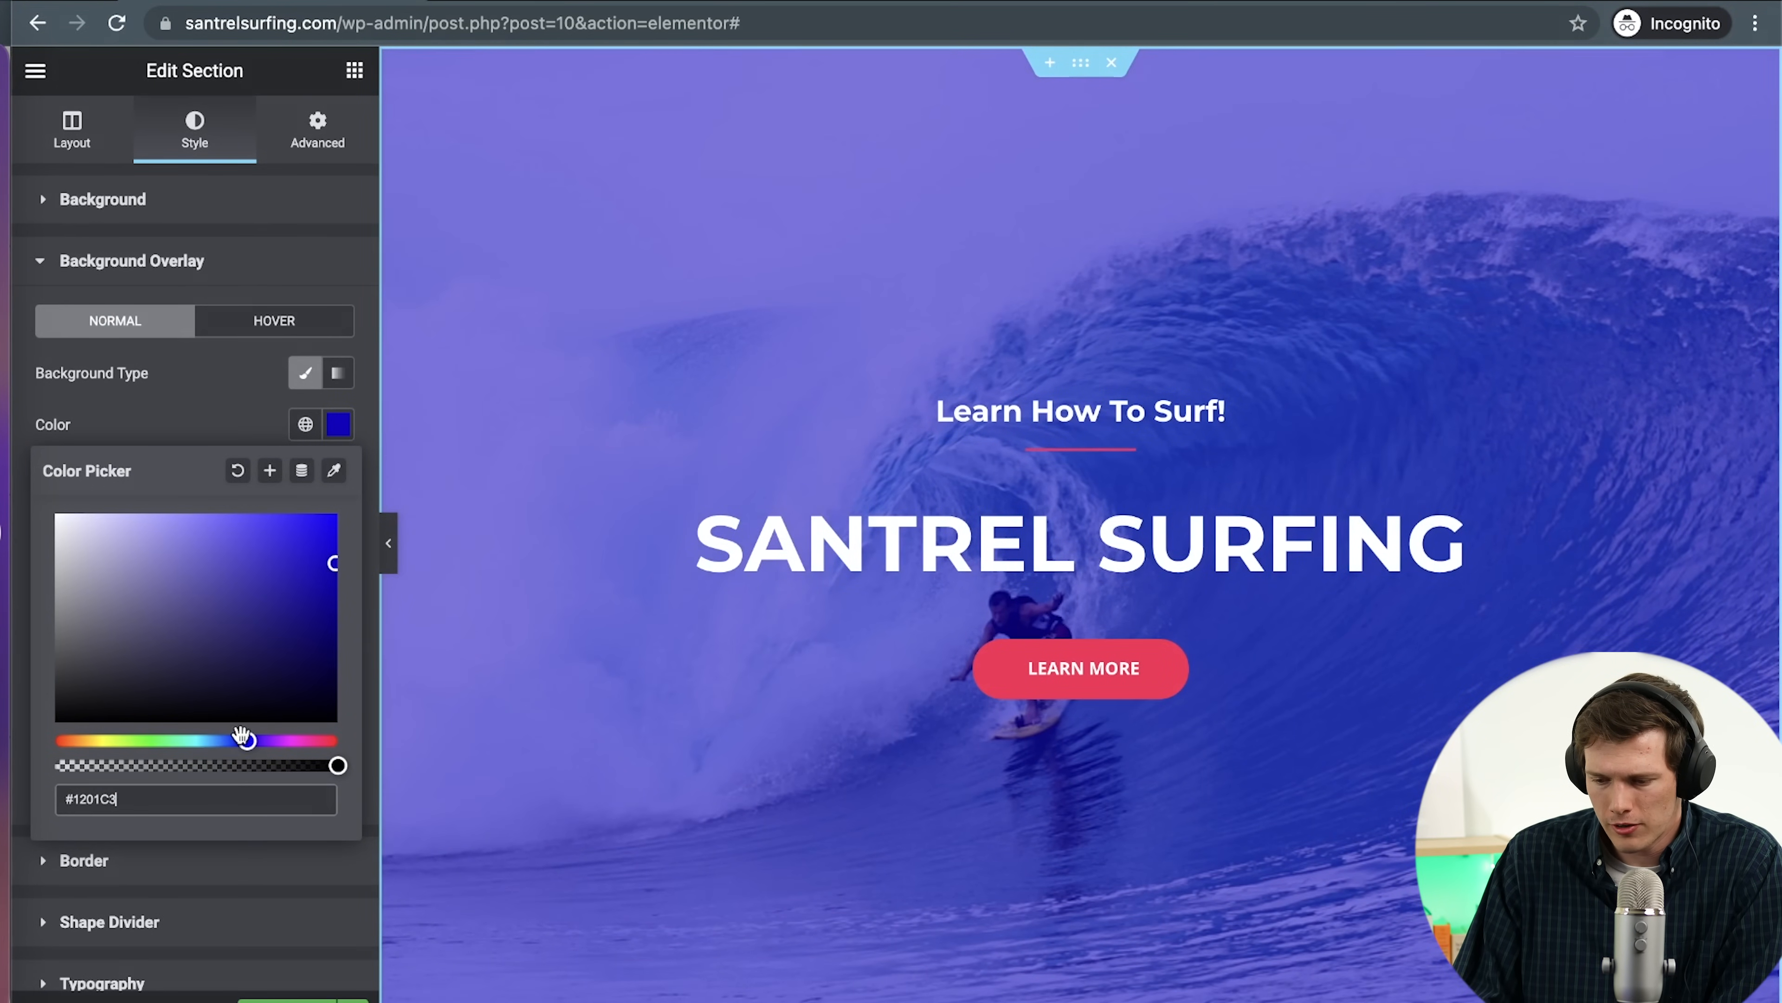
pyautogui.moveTo(244, 743); pyautogui.dragTo(229, 743)
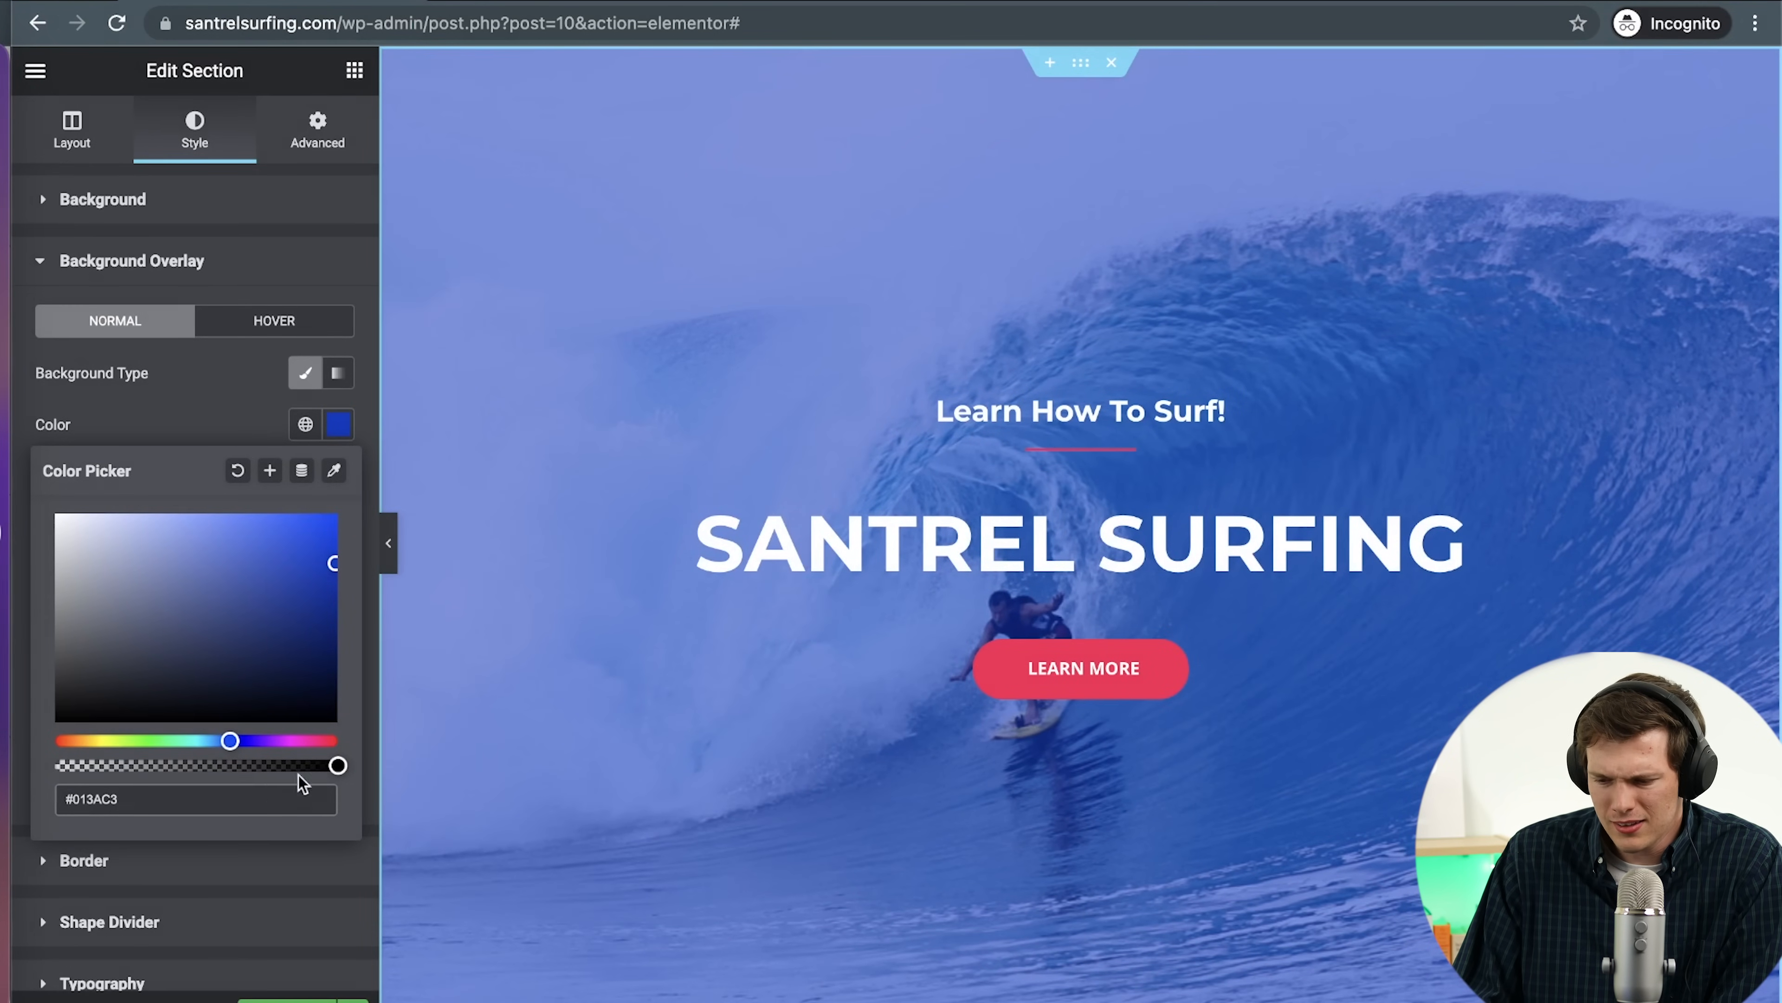
pyautogui.moveTo(337, 765); pyautogui.dragTo(233, 765)
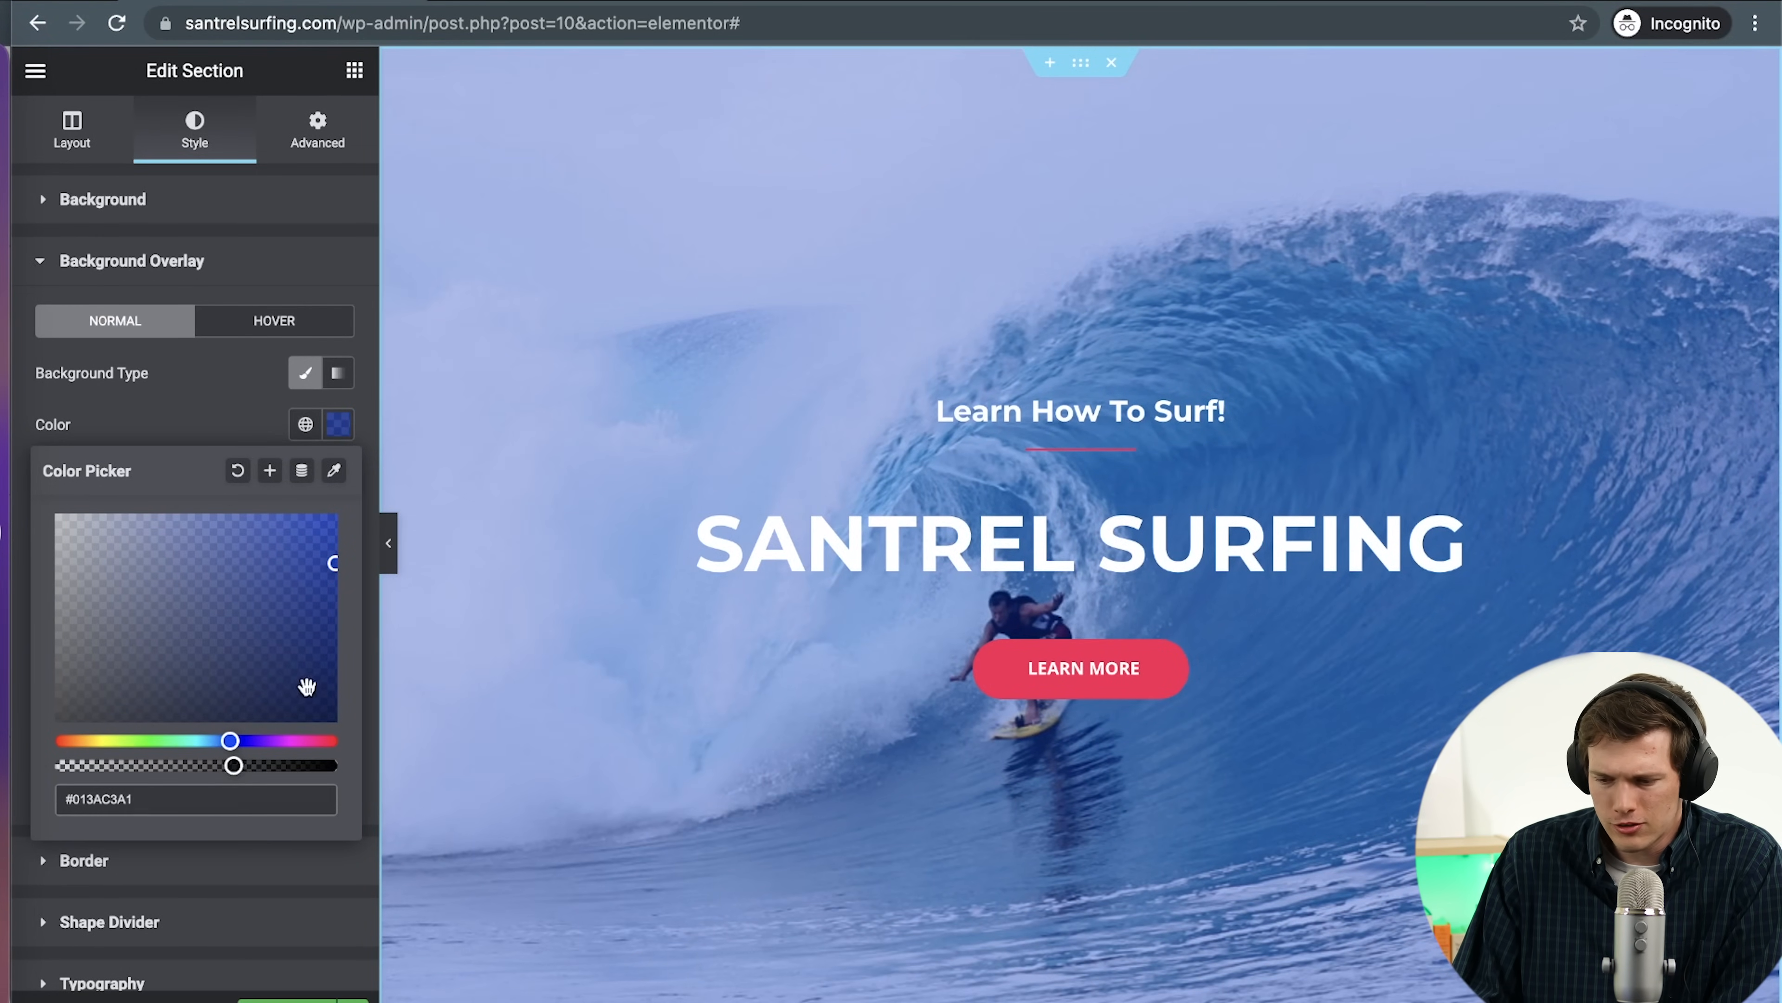
pyautogui.moveTo(327, 575); pyautogui.dragTo(332, 606)
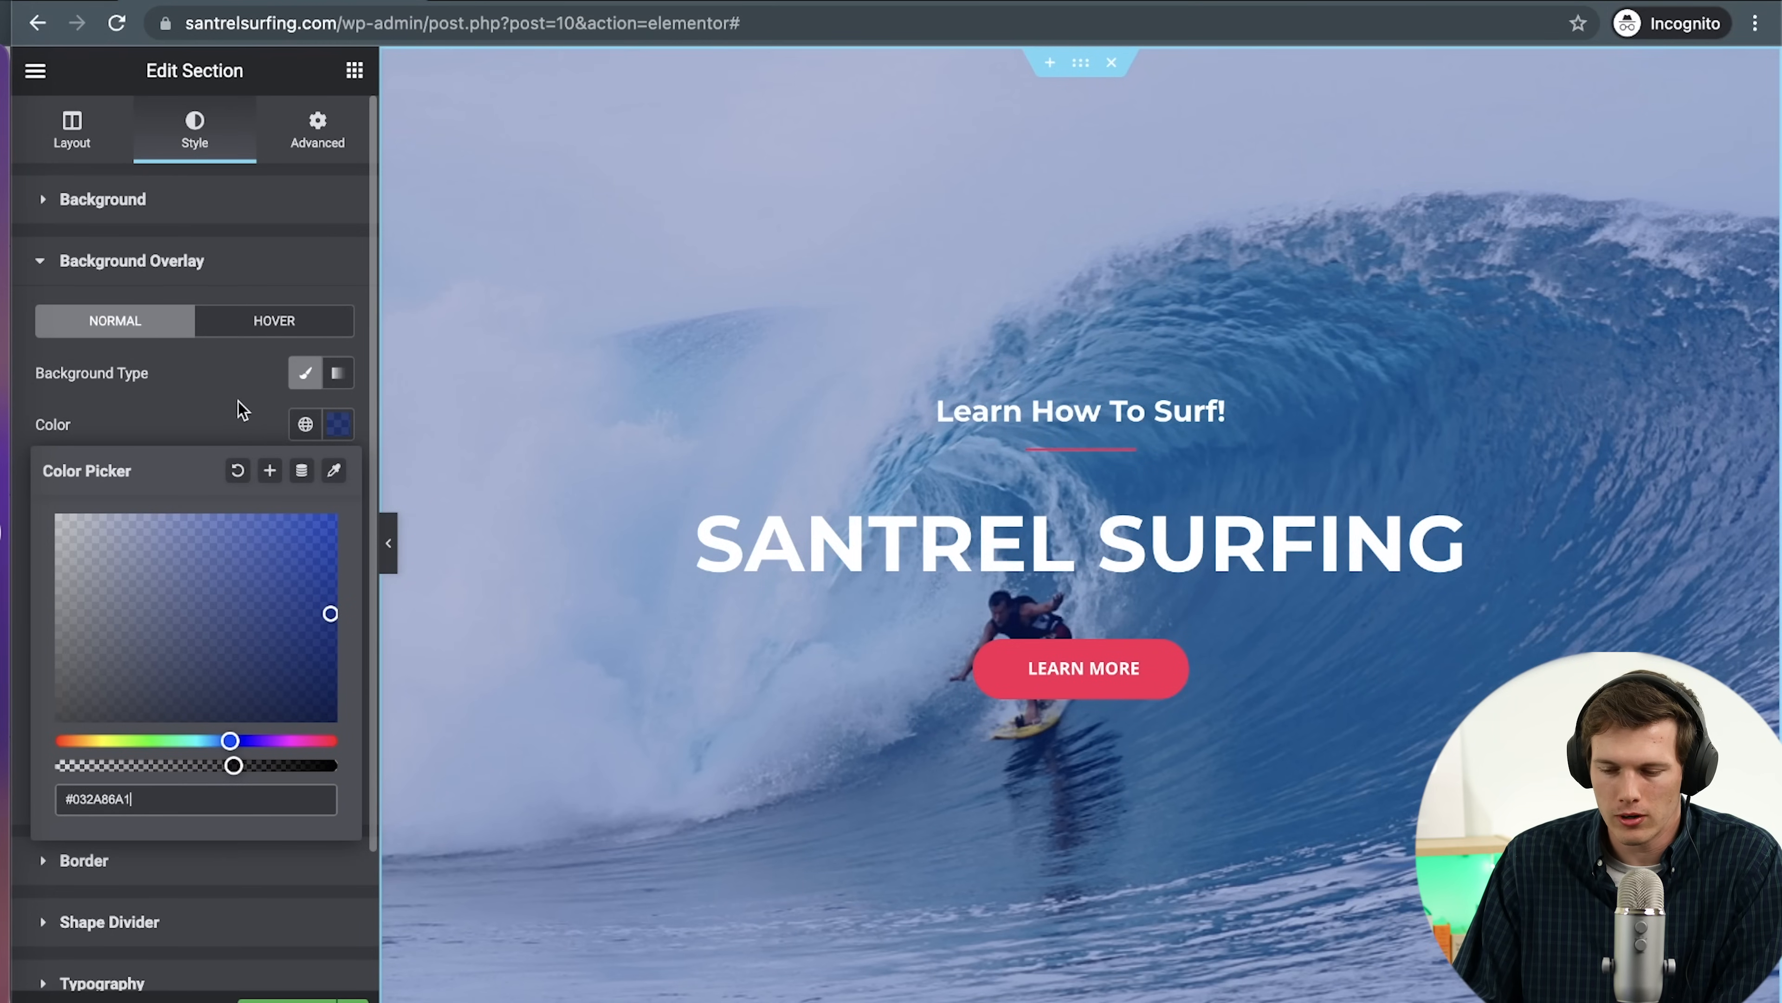
pyautogui.moveTo(229, 741); pyautogui.dragTo(112, 737)
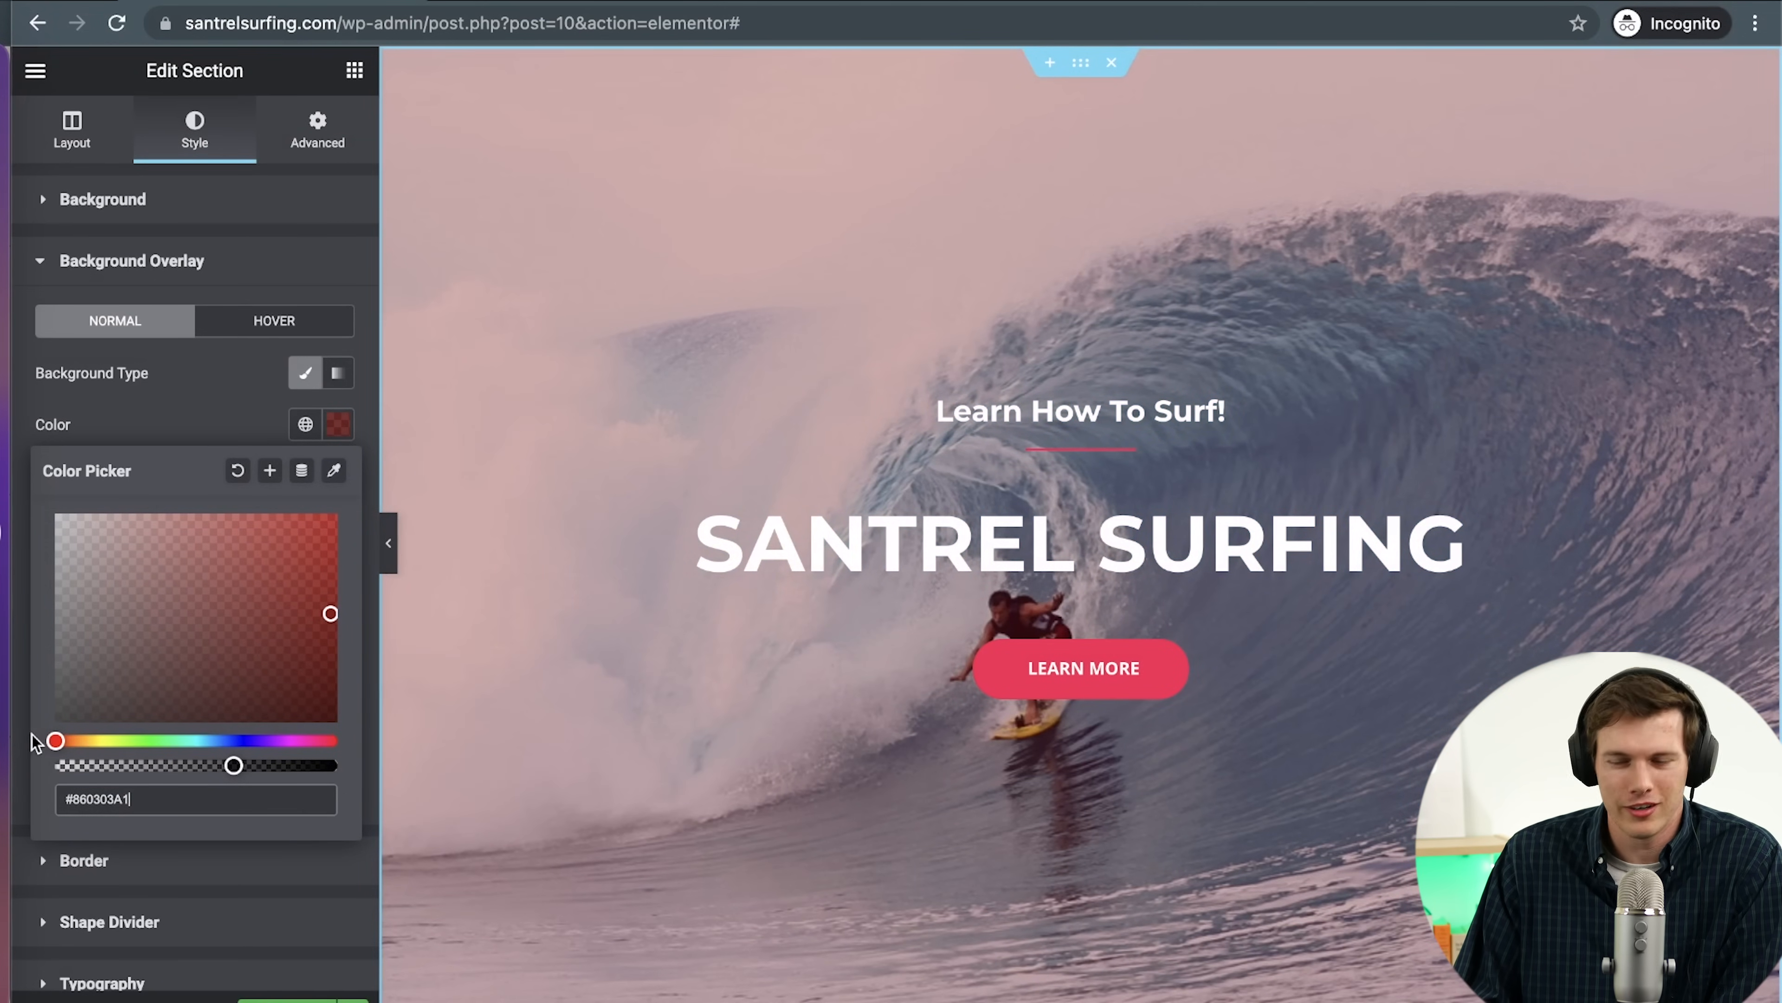
pyautogui.moveTo(56, 739); pyautogui.dragTo(177, 767)
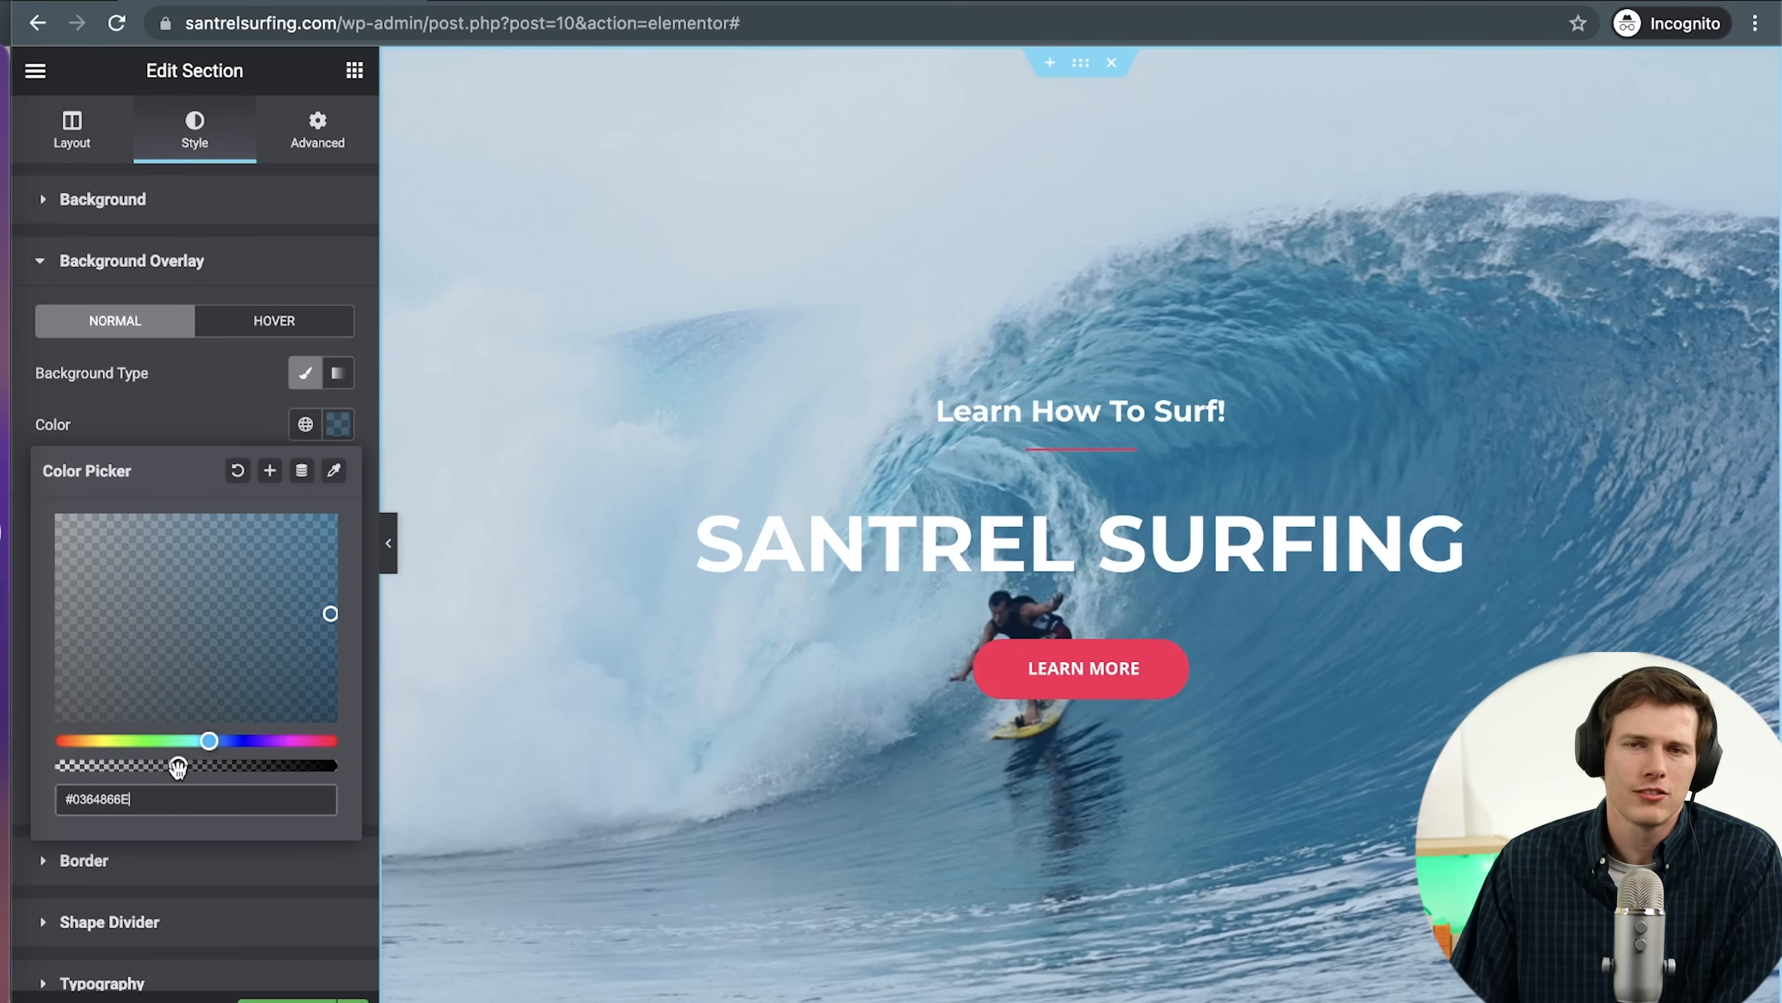
pyautogui.click(199, 417)
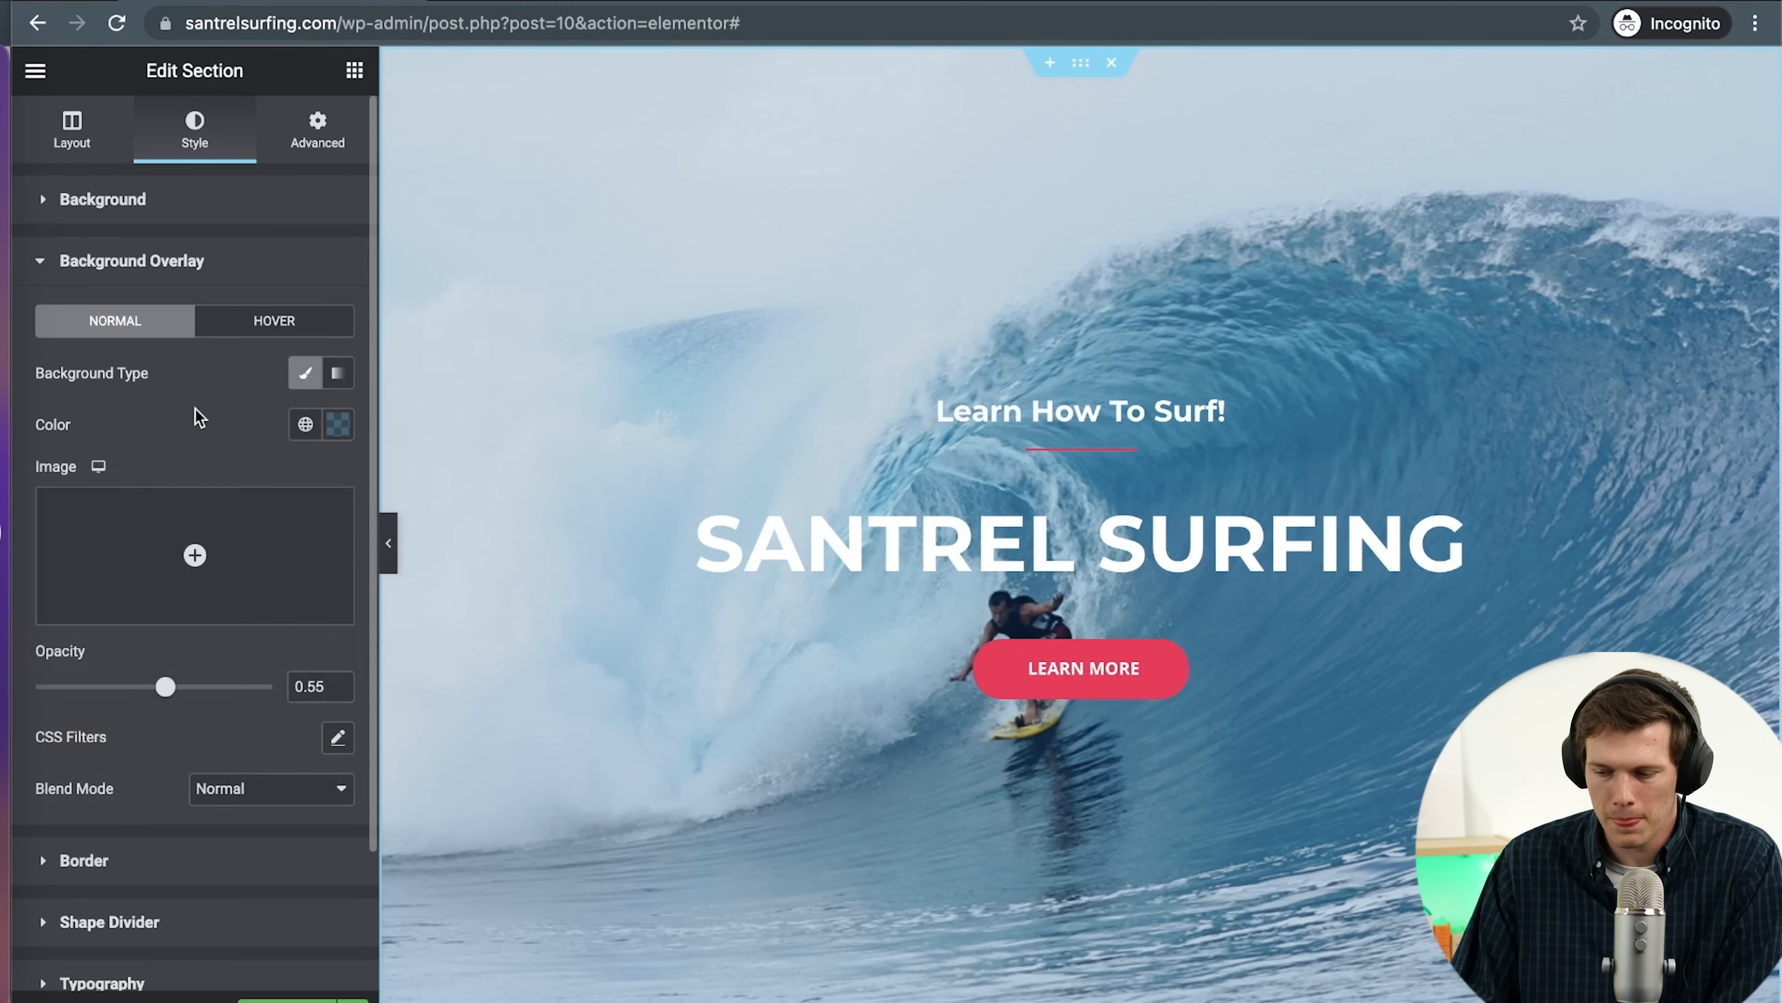
# Delete the testimonial quote section located above Upcoming Events on the Home page
pyautogui.scroll(-6, 1427, 635)
pyautogui.scroll(-3, 1428, 636)
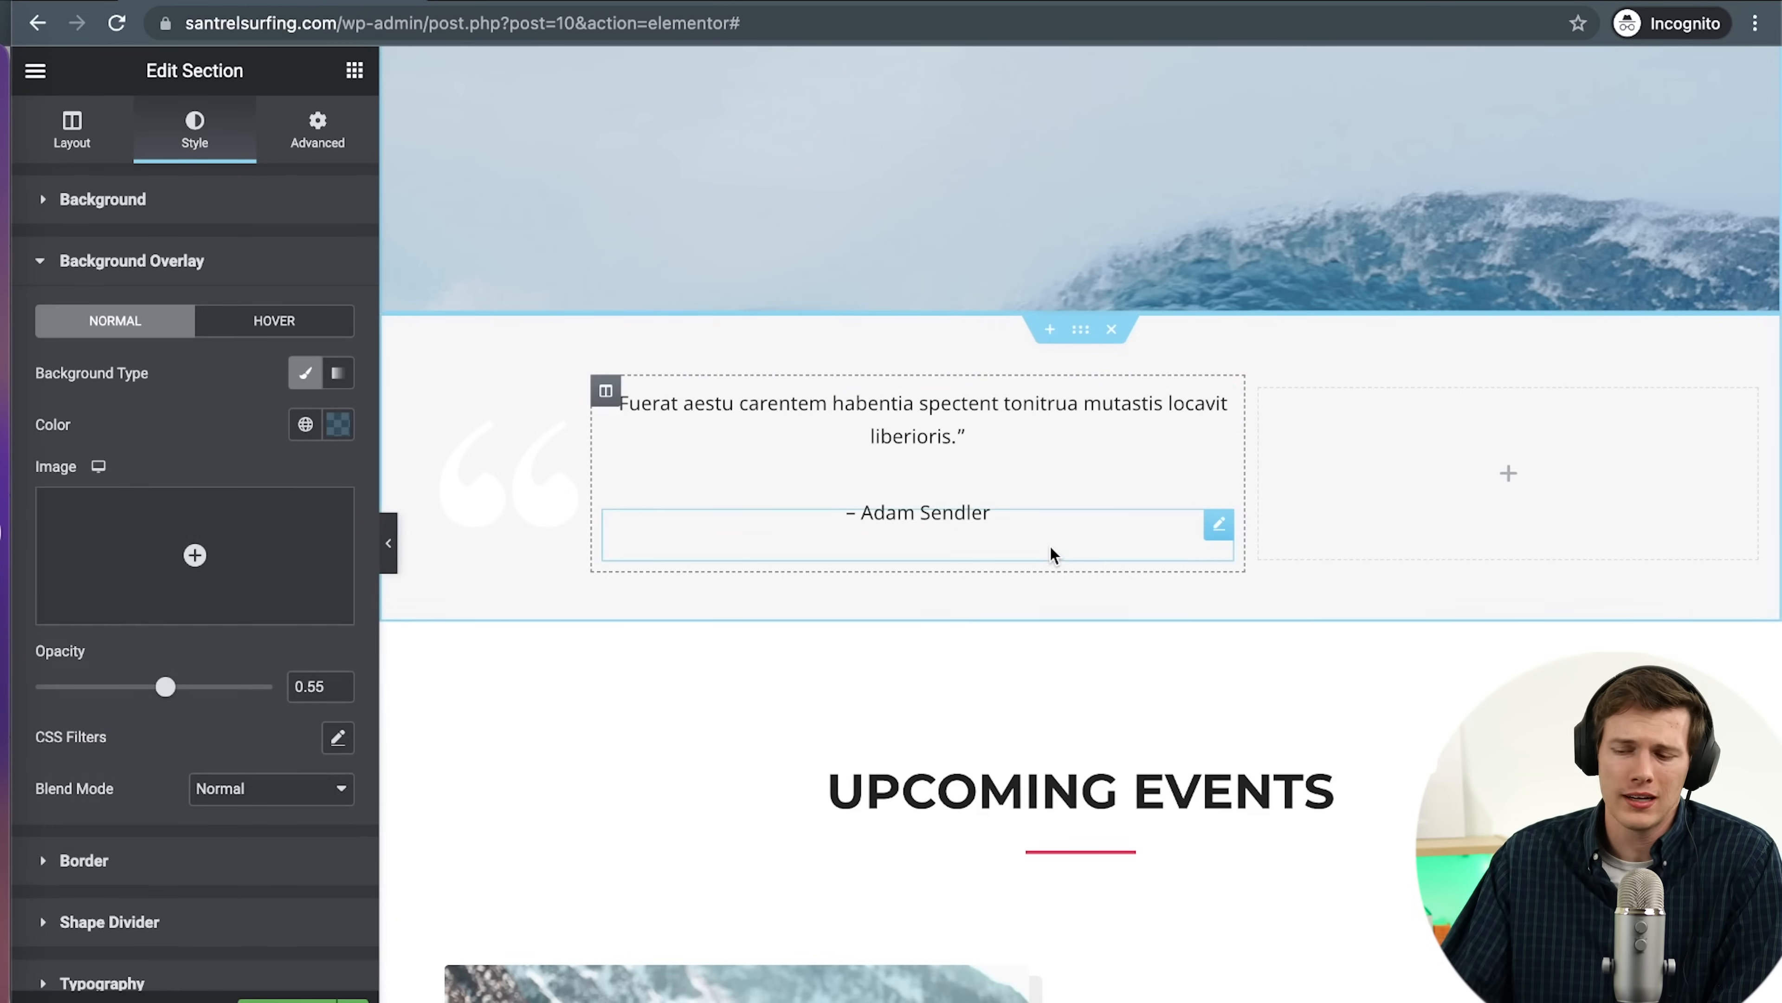
pyautogui.click(1120, 334)
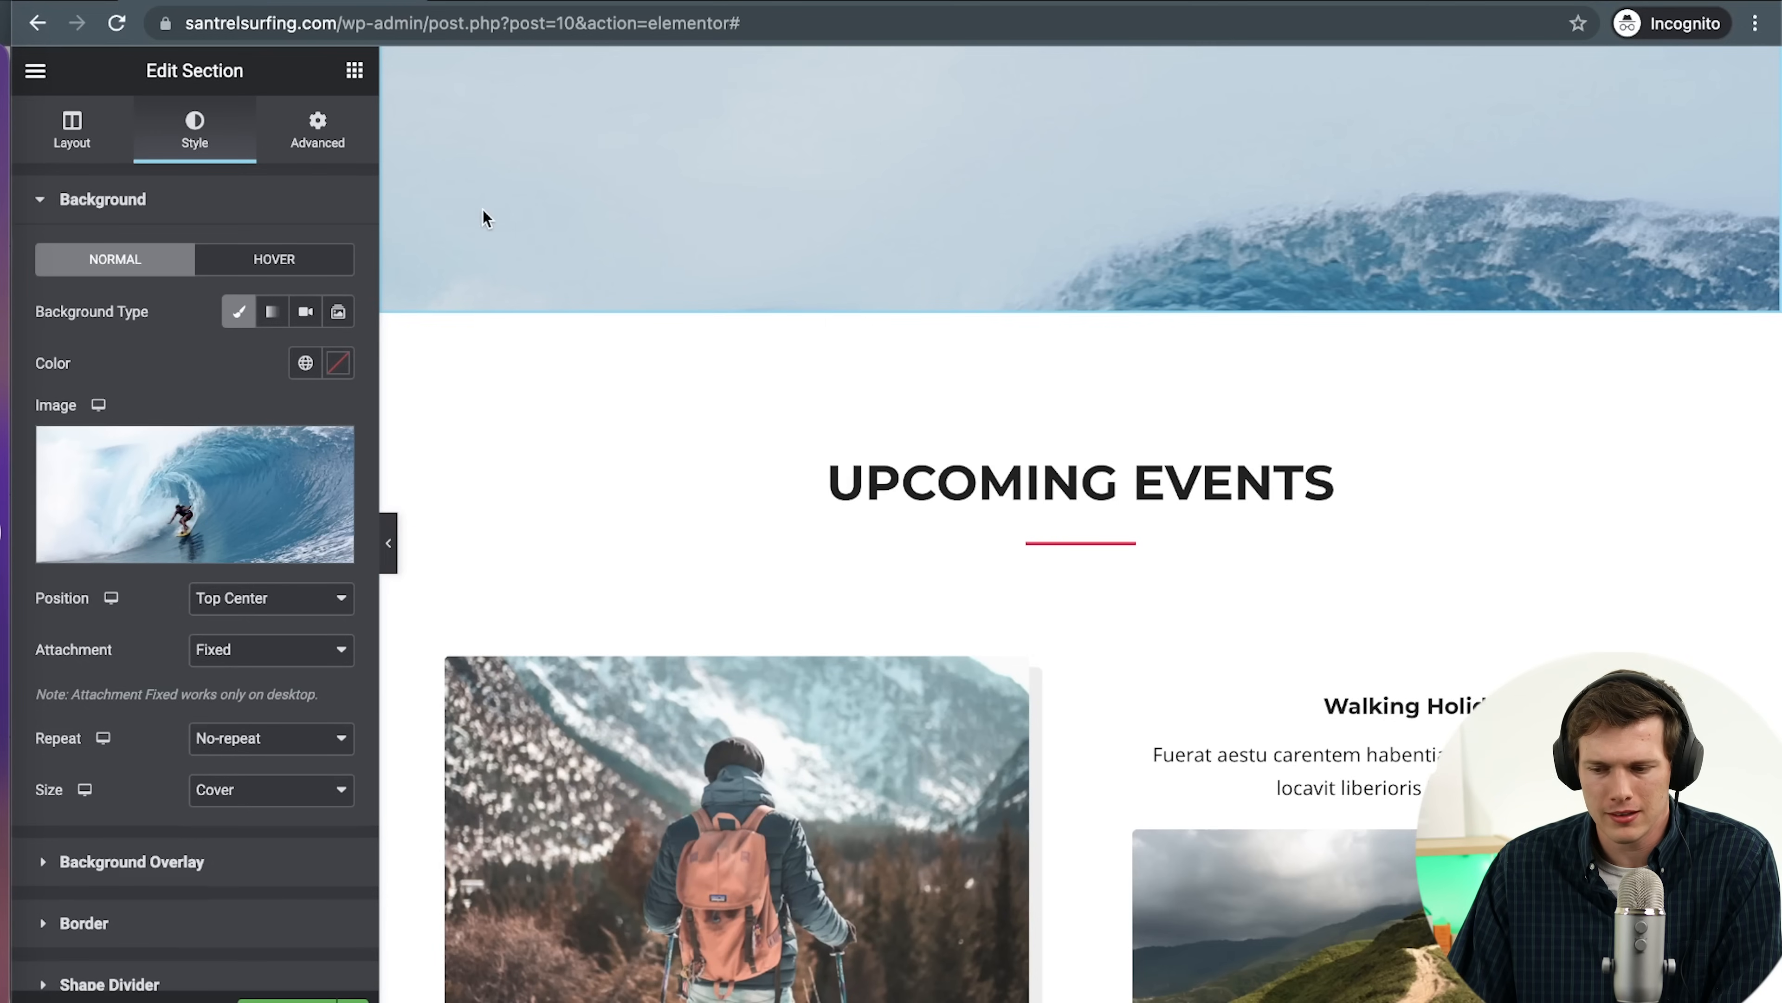
# Add a new section with two equal columns directly above the Upcoming Events section
pyautogui.click(354, 73)
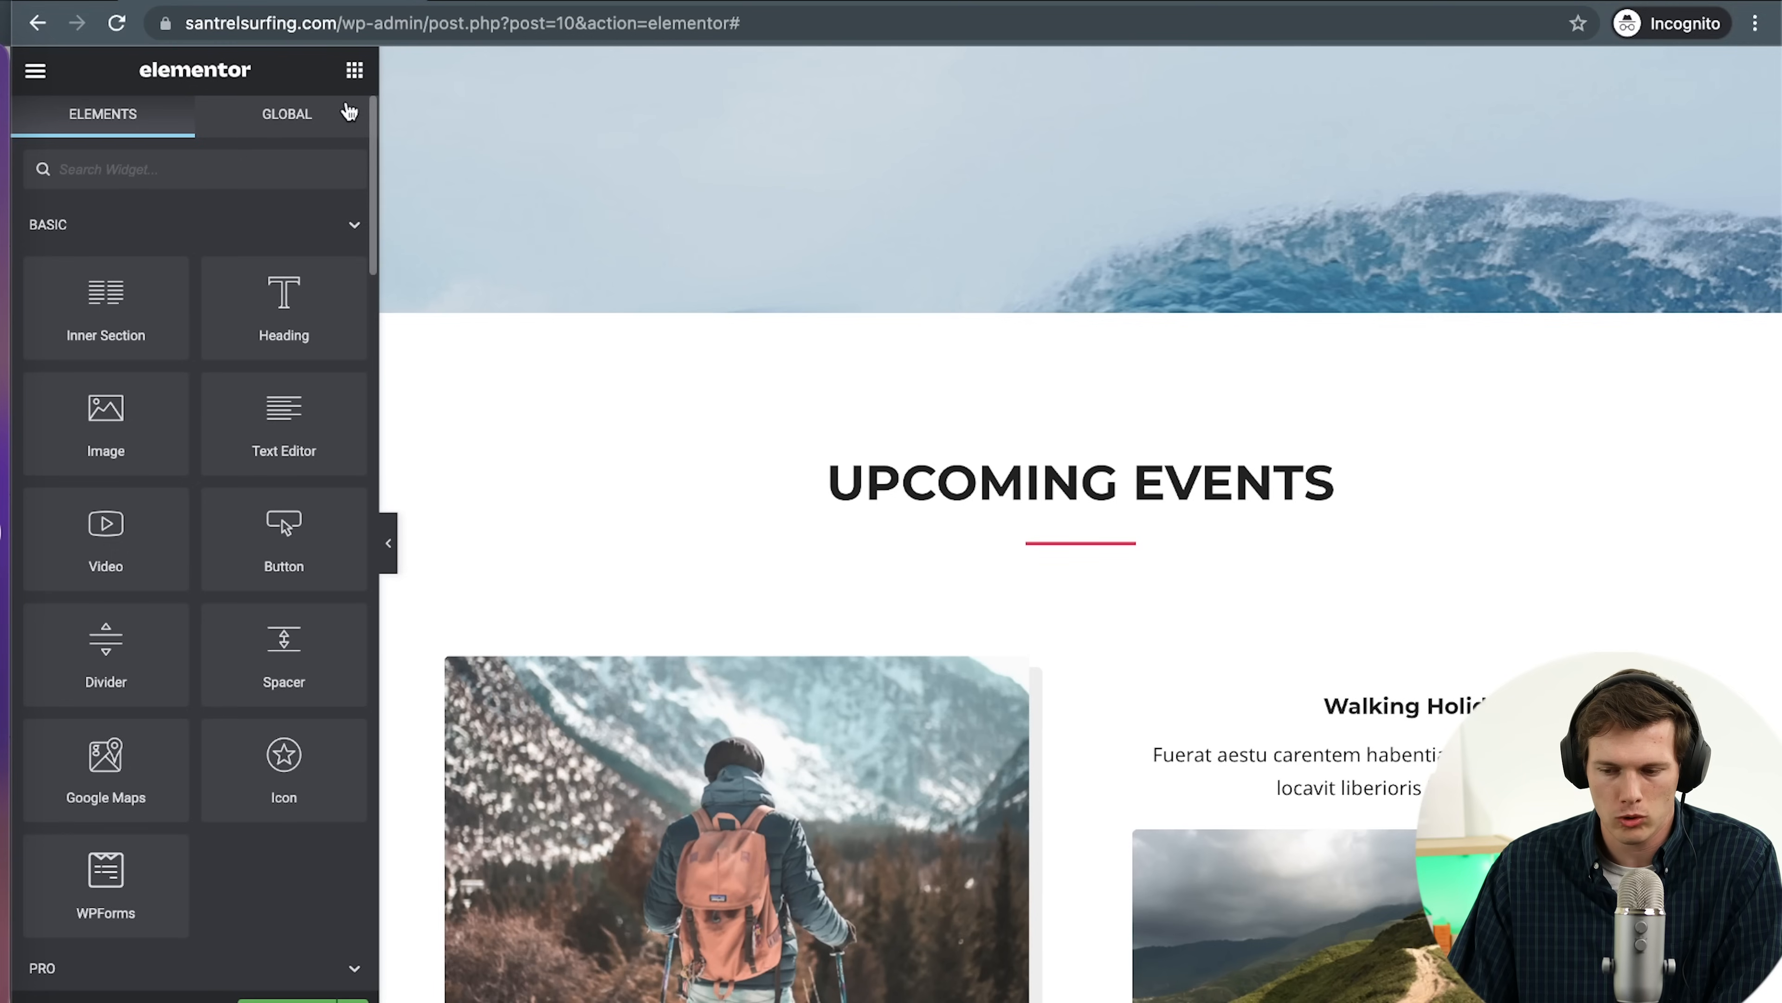
pyautogui.moveTo(835, 379)
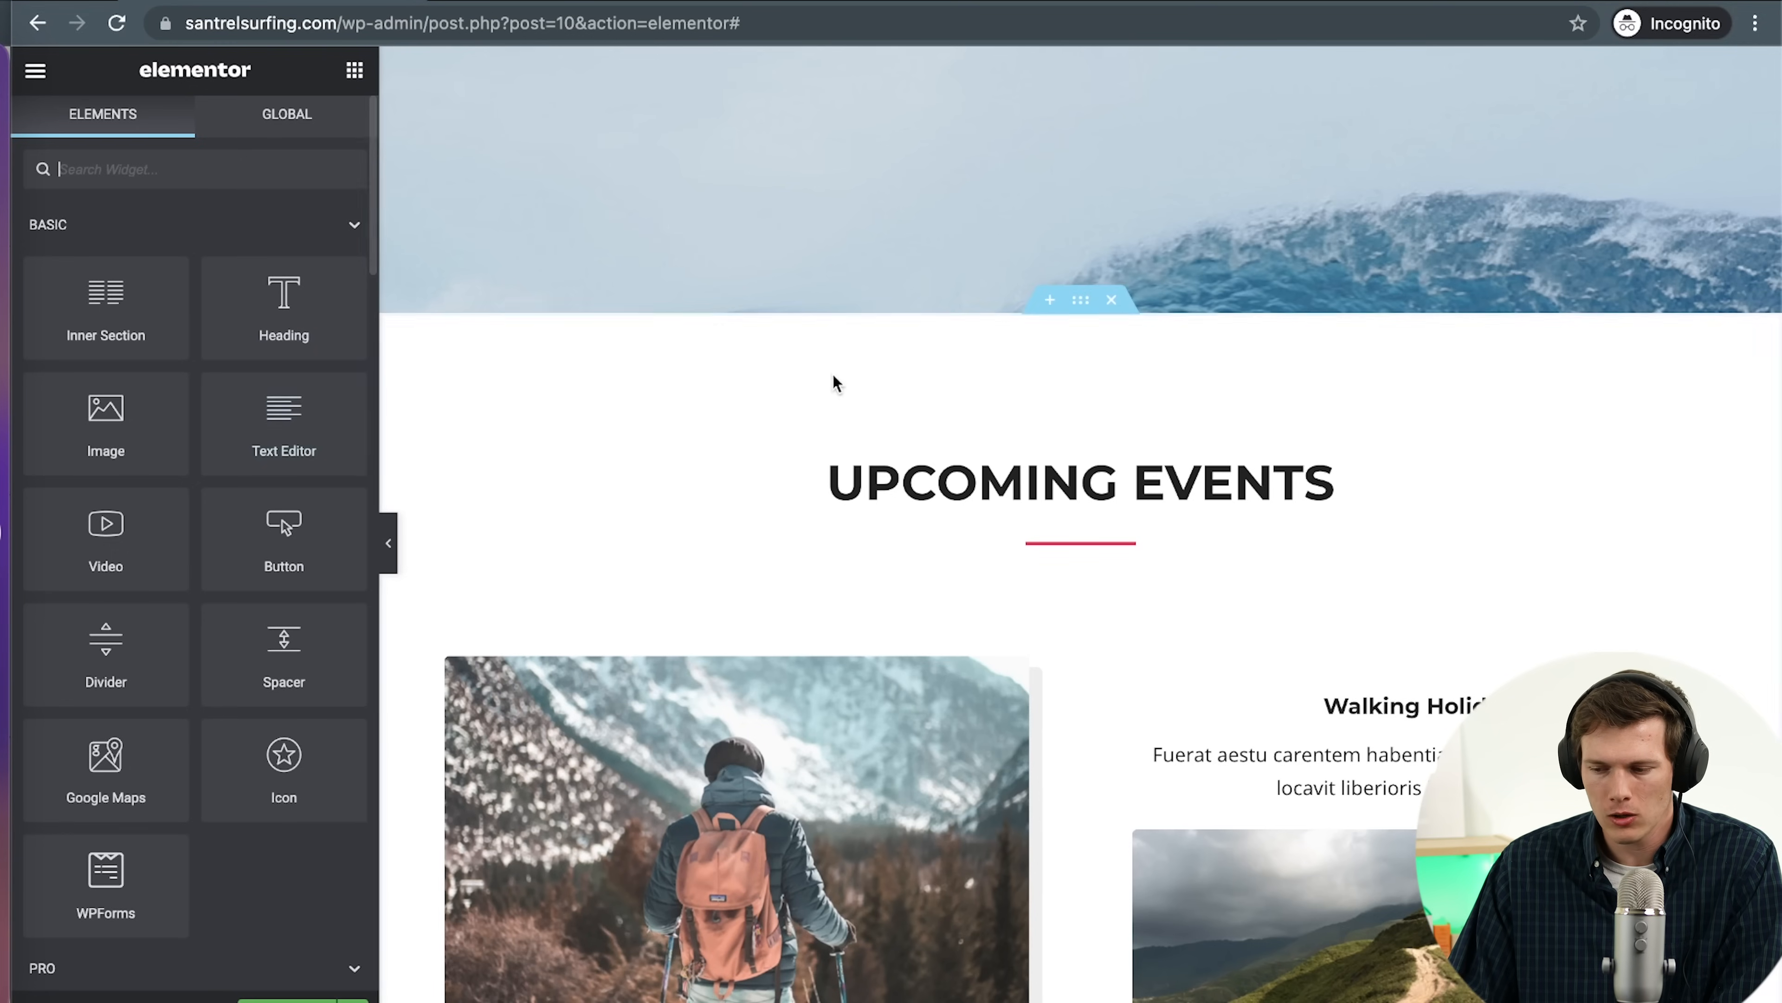
pyautogui.click(1051, 313)
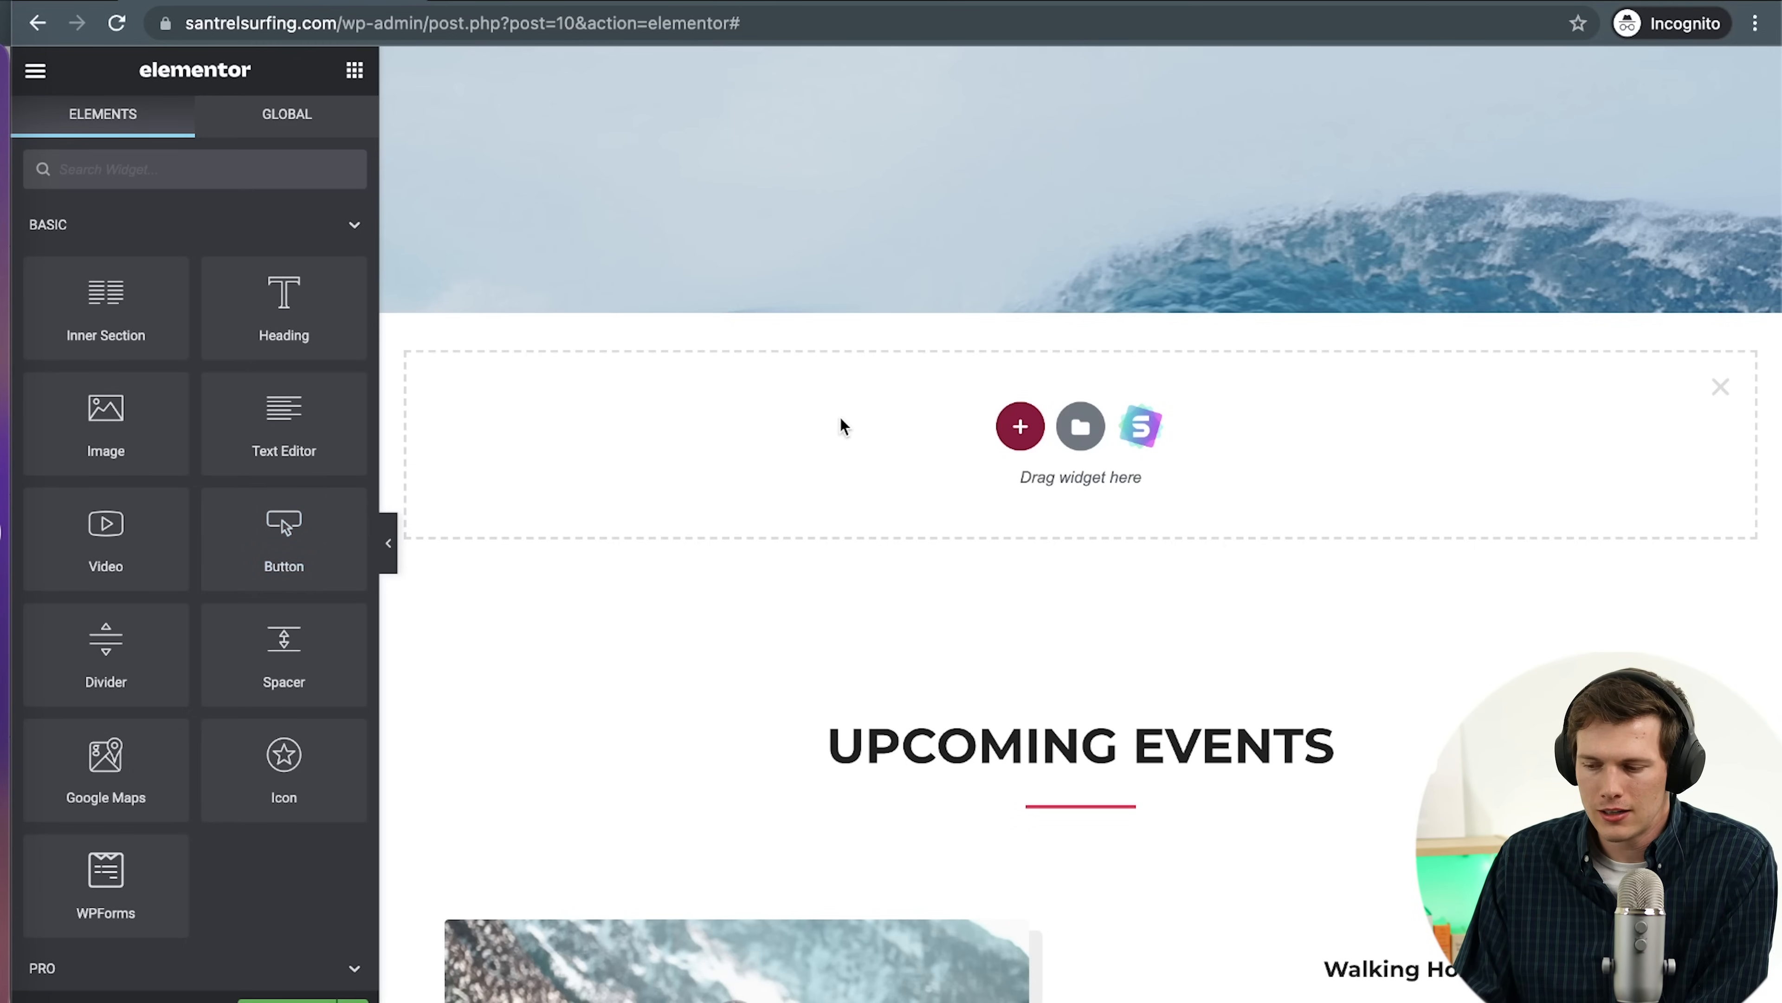
pyautogui.click(1021, 437)
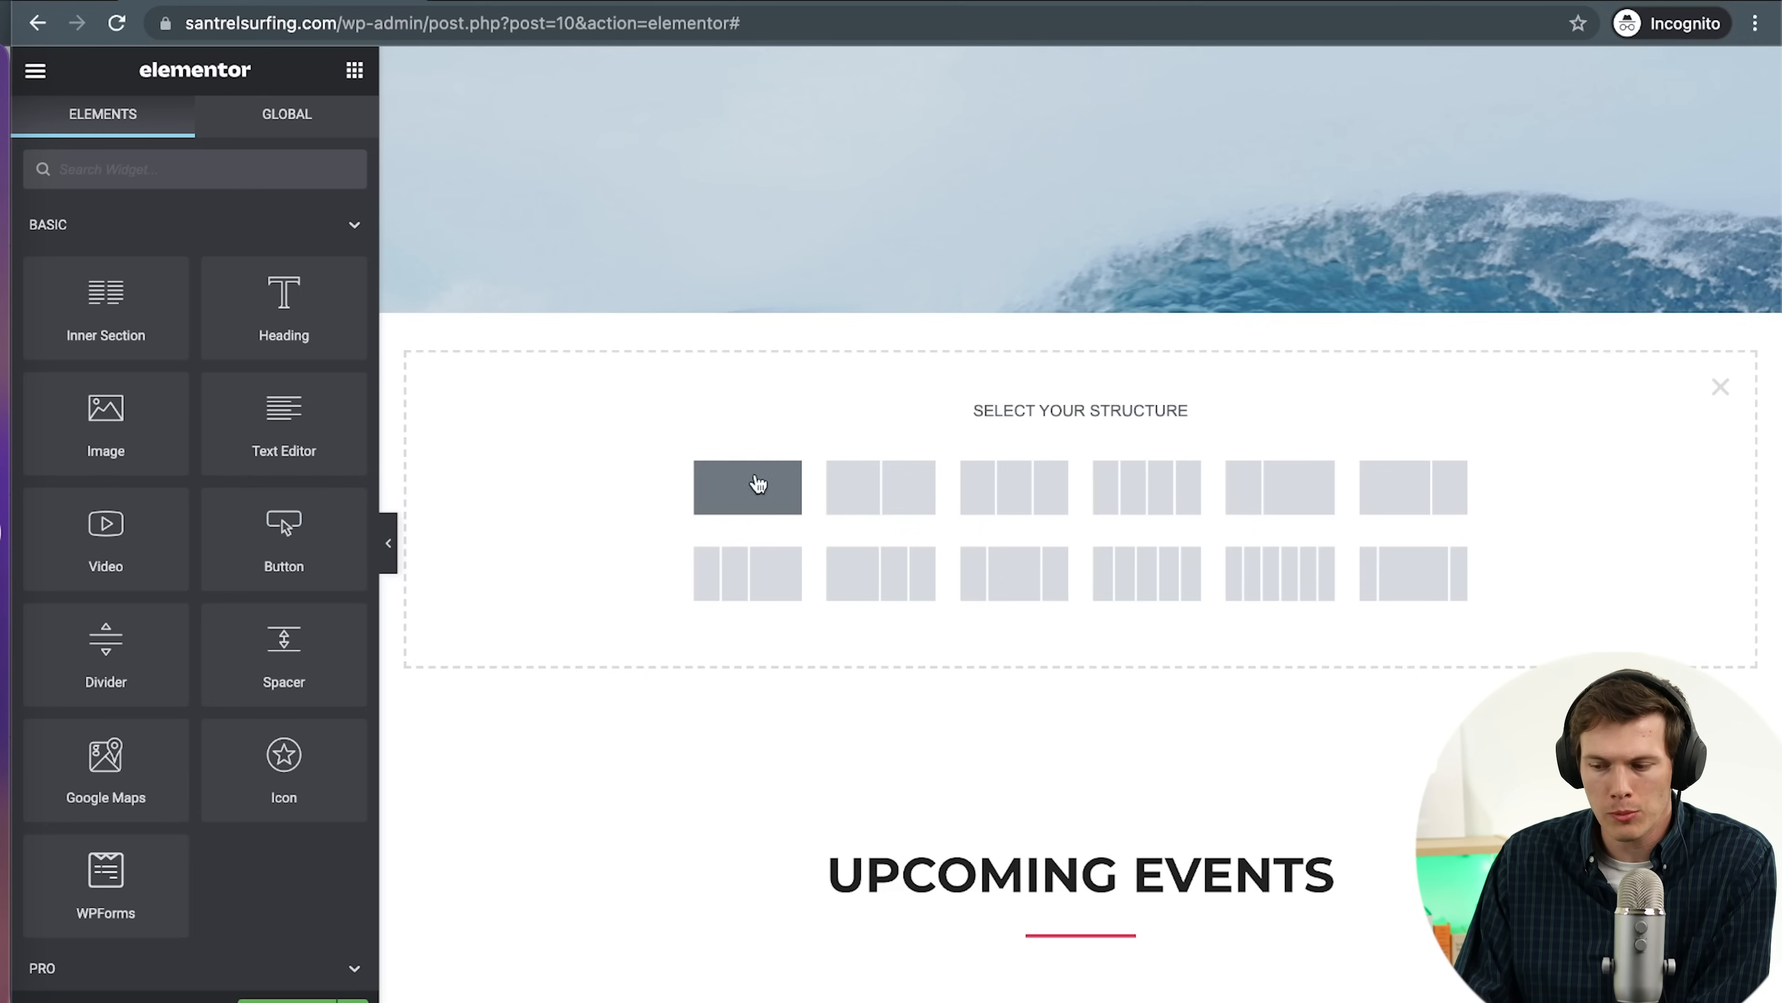
pyautogui.click(871, 489)
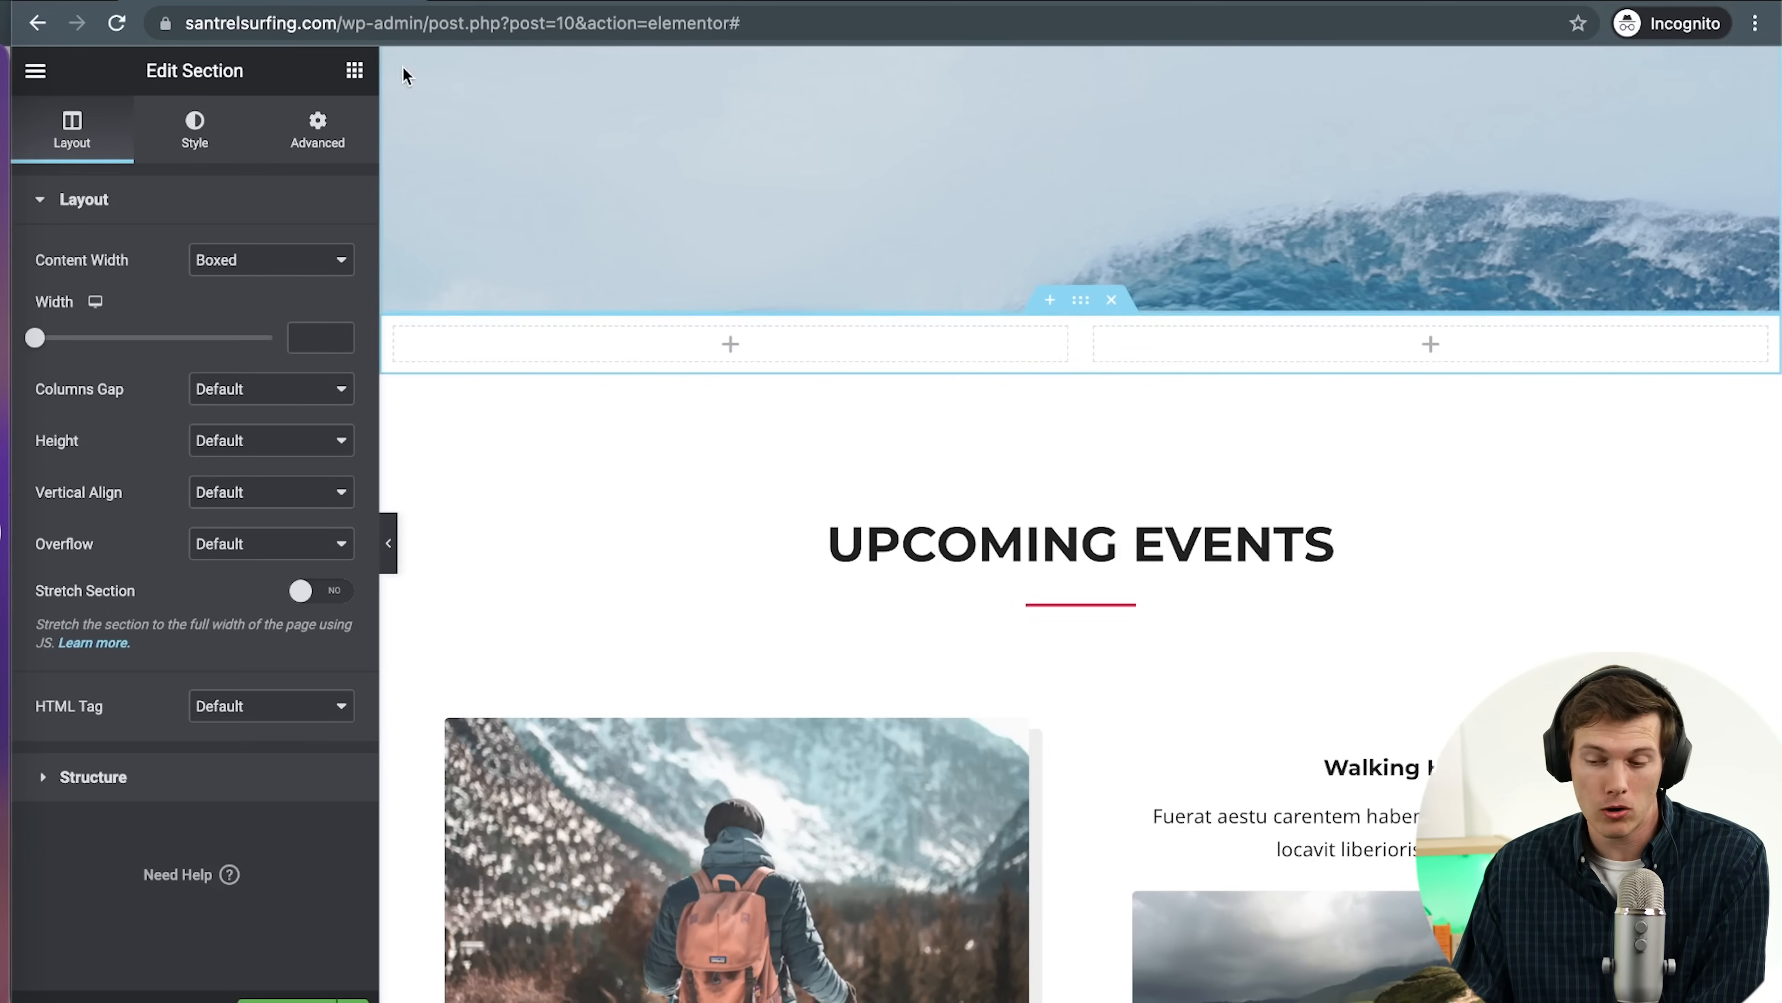
# Examine the available Basic and locked Pro widgets that could fill the new section's empty columns
pyautogui.click(354, 70)
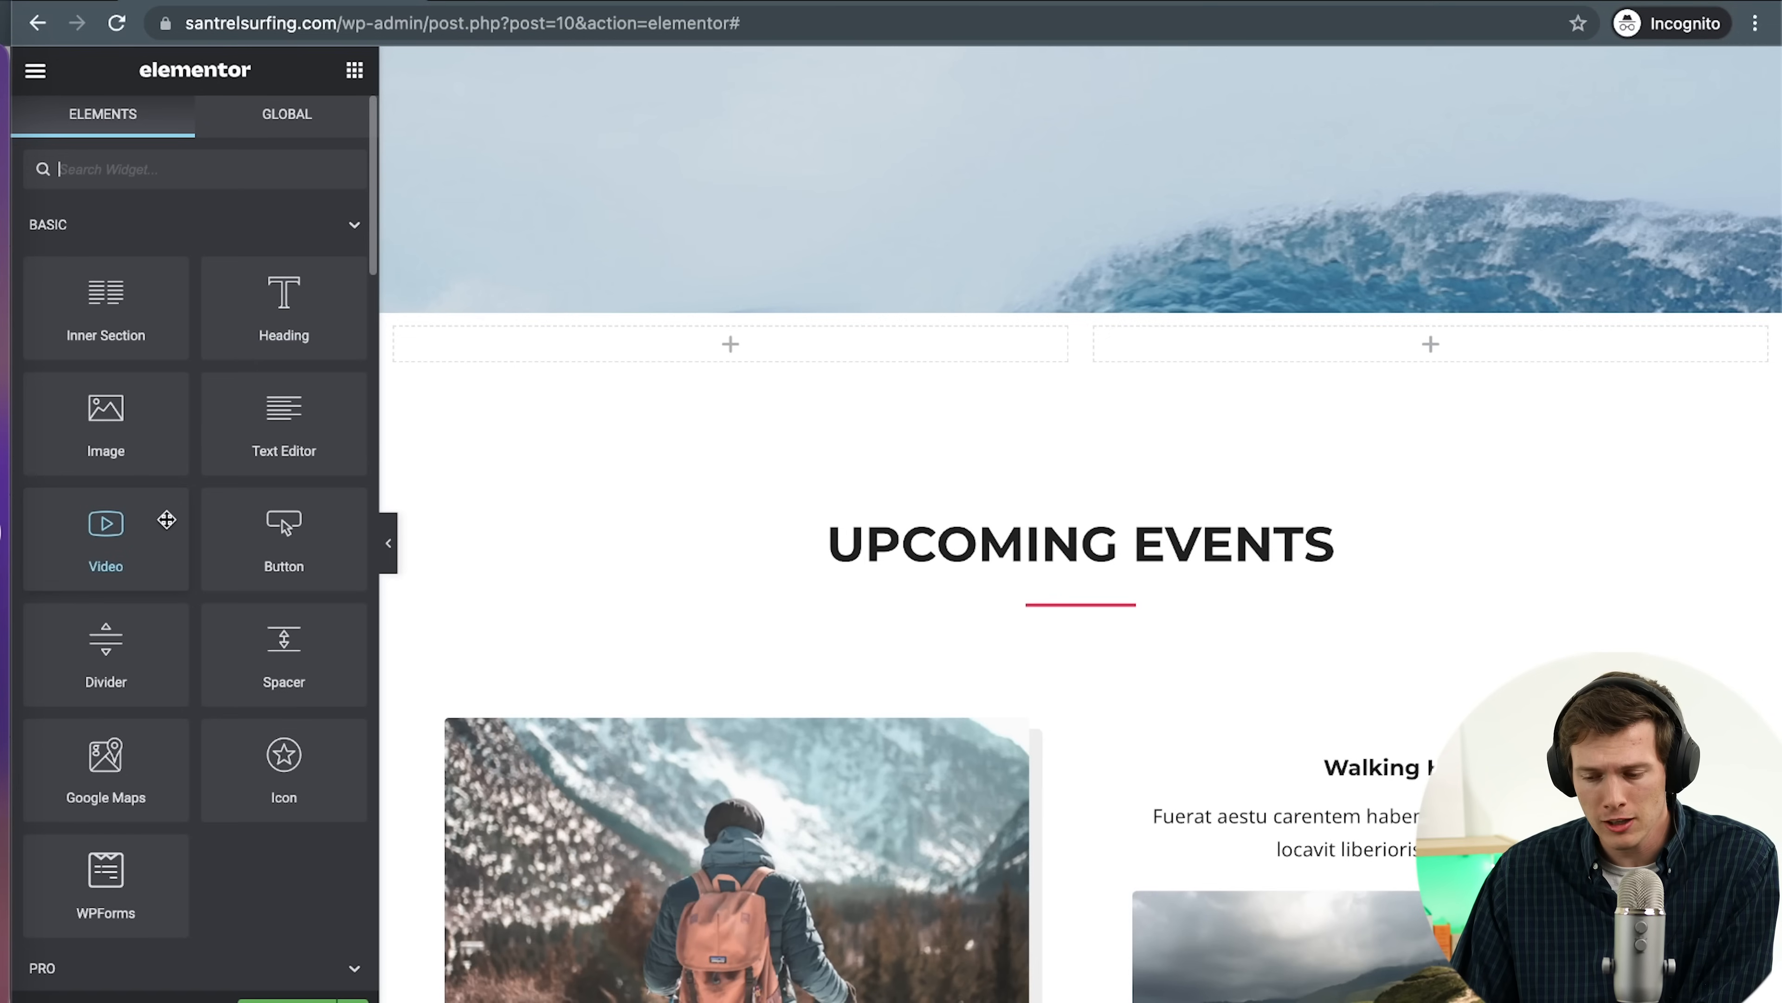
pyautogui.scroll(-9, 166, 520)
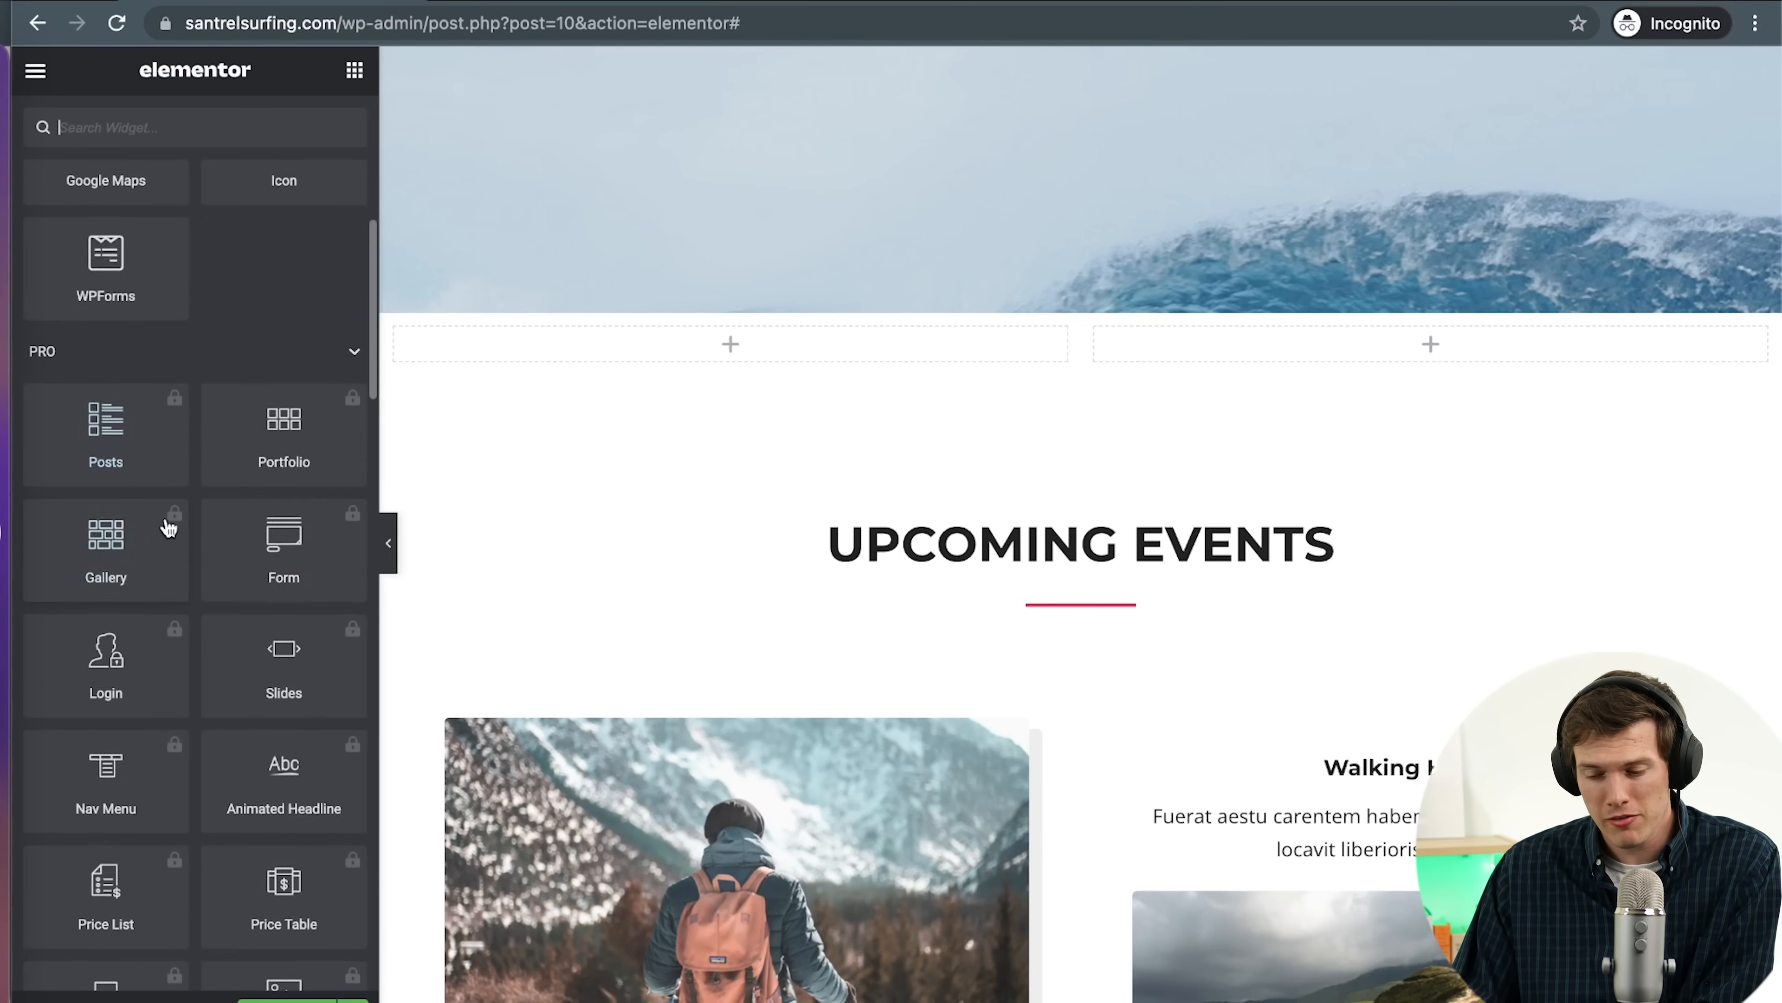
pyautogui.scroll(-2, 169, 528)
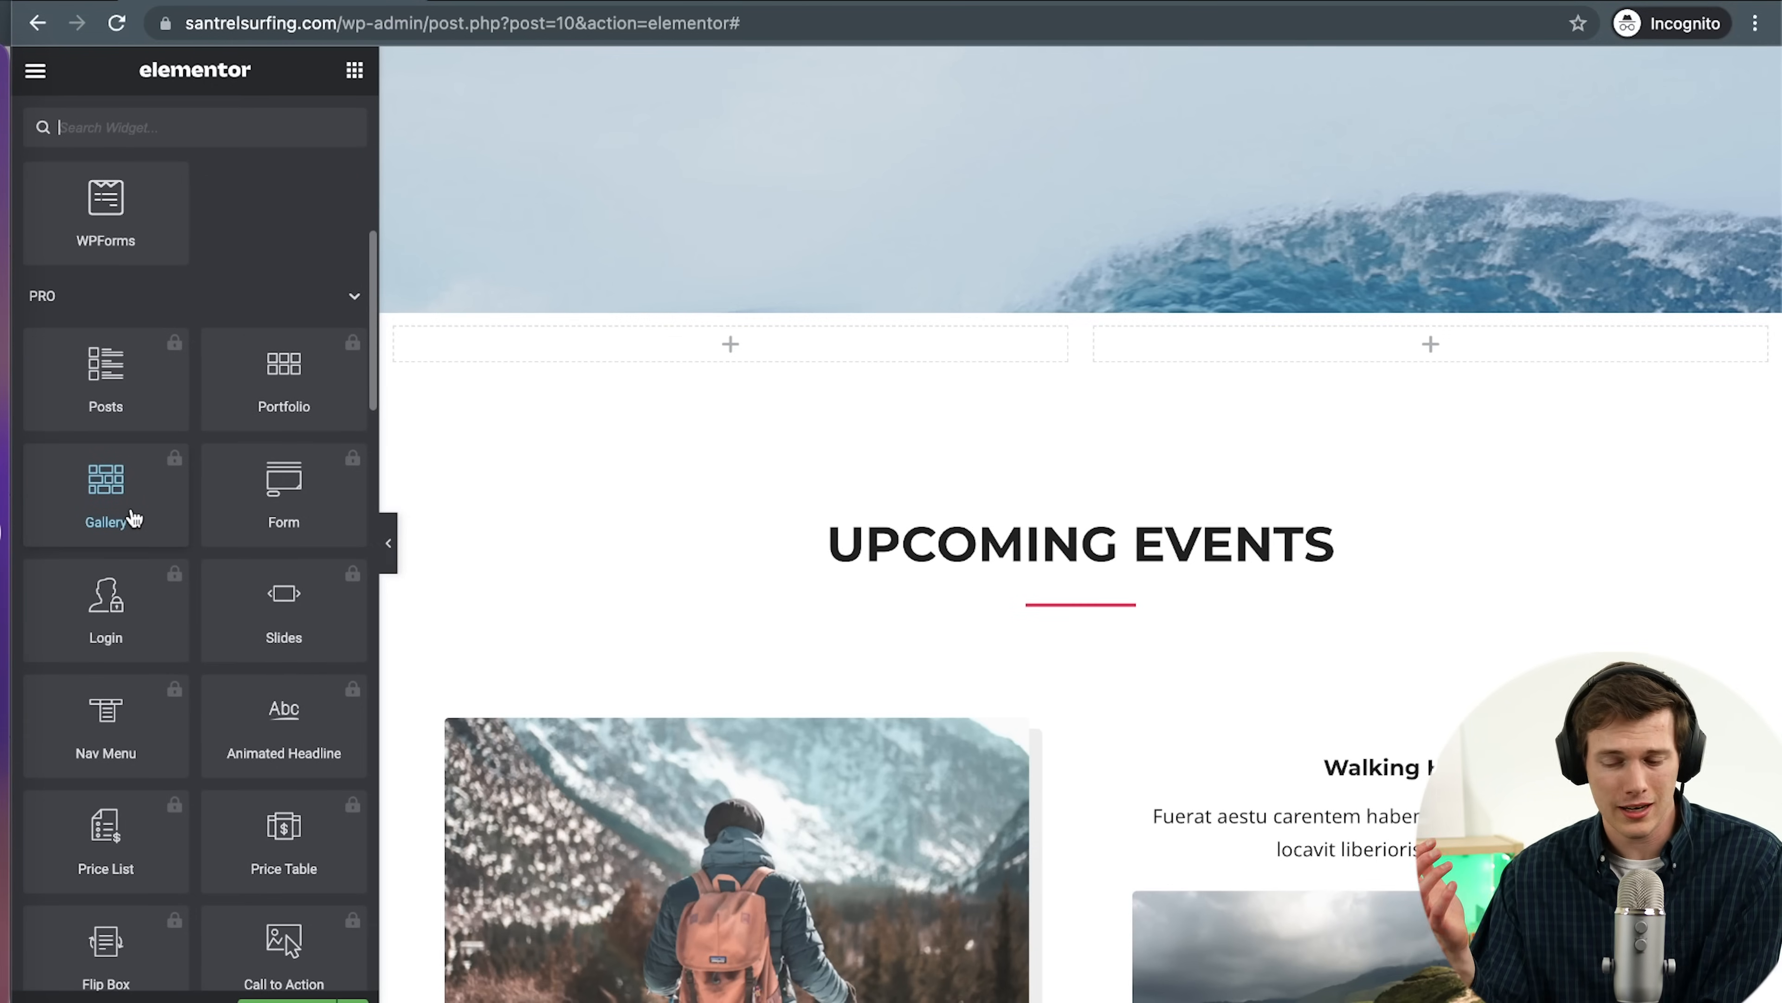
pyautogui.scroll(-3, 133, 518)
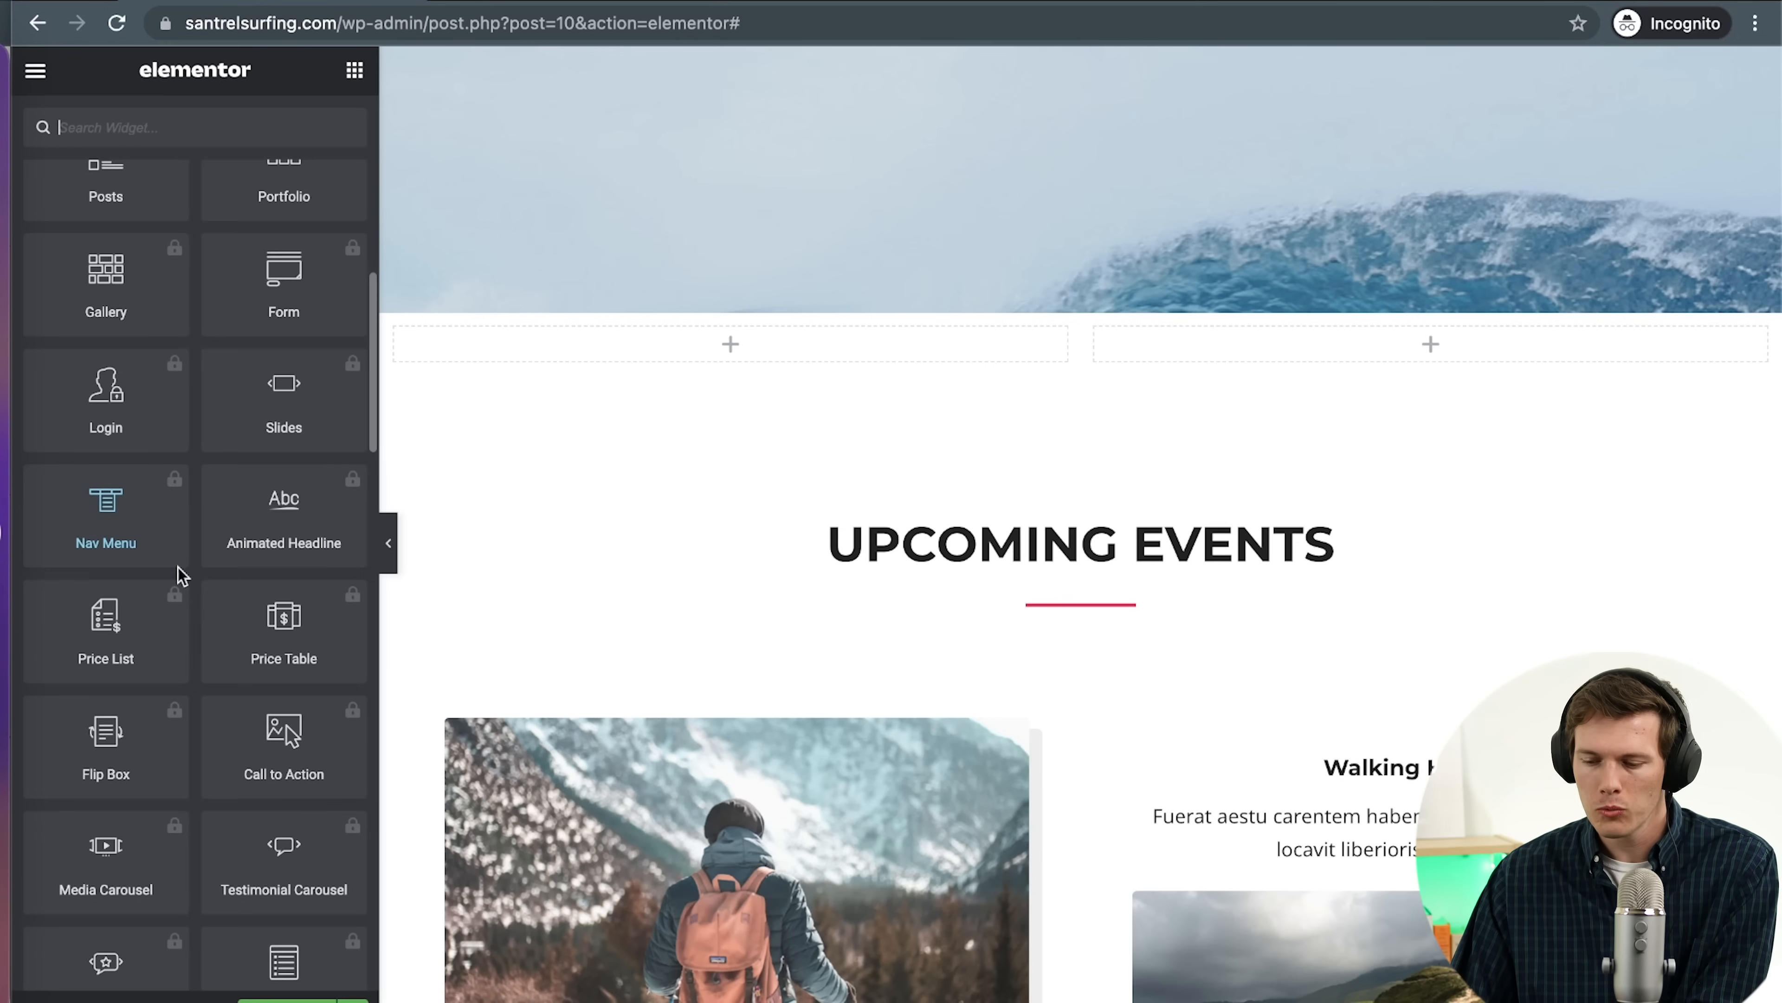
pyautogui.scroll(-7, 263, 544)
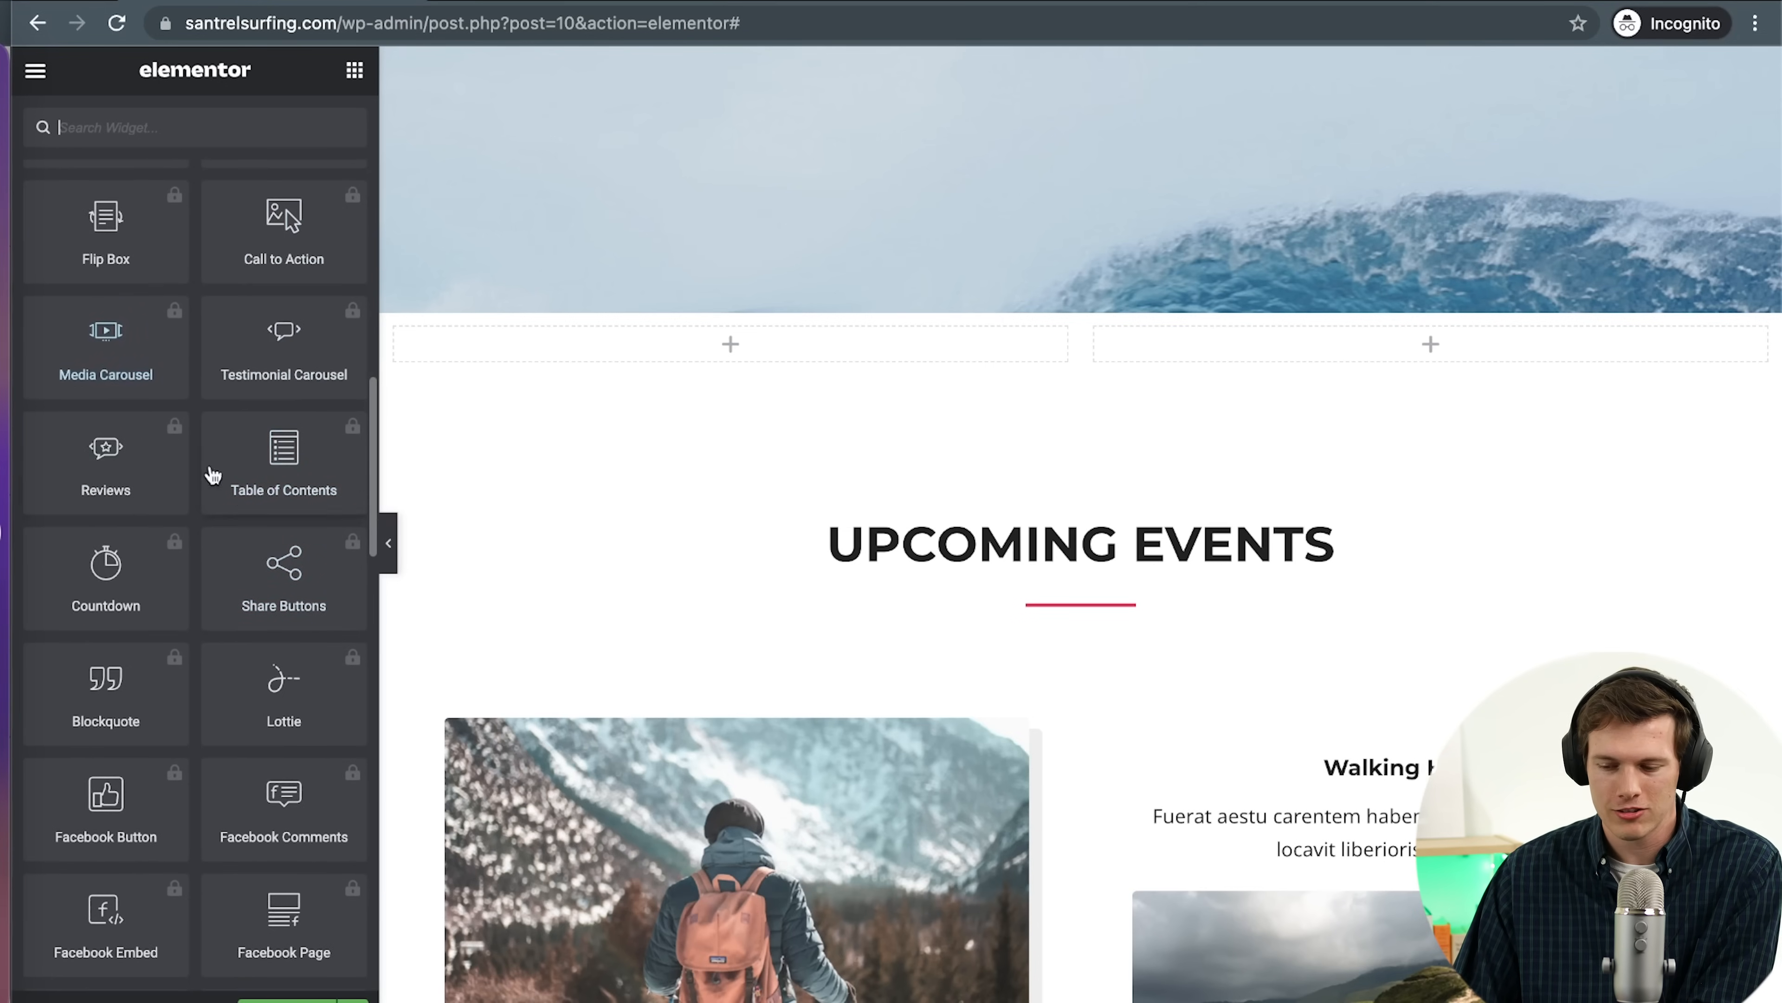
pyautogui.scroll(-3, 253, 605)
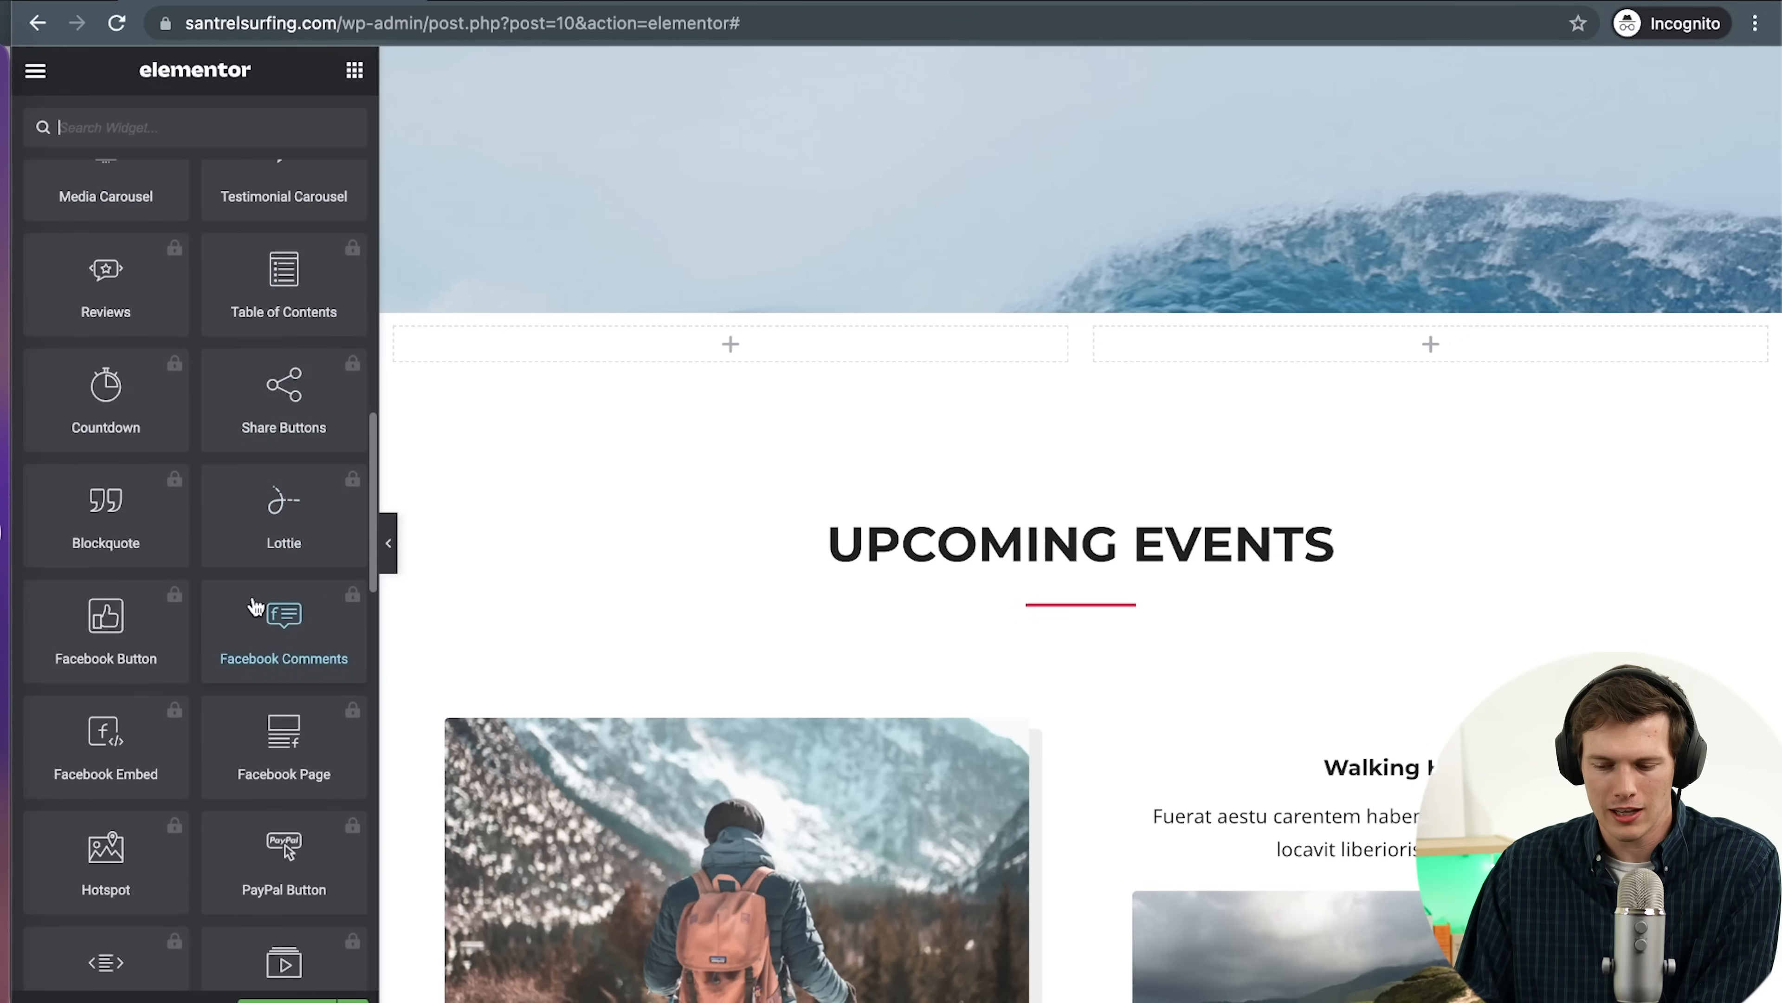
pyautogui.scroll(-3, 255, 605)
pyautogui.scroll(17, 270, 562)
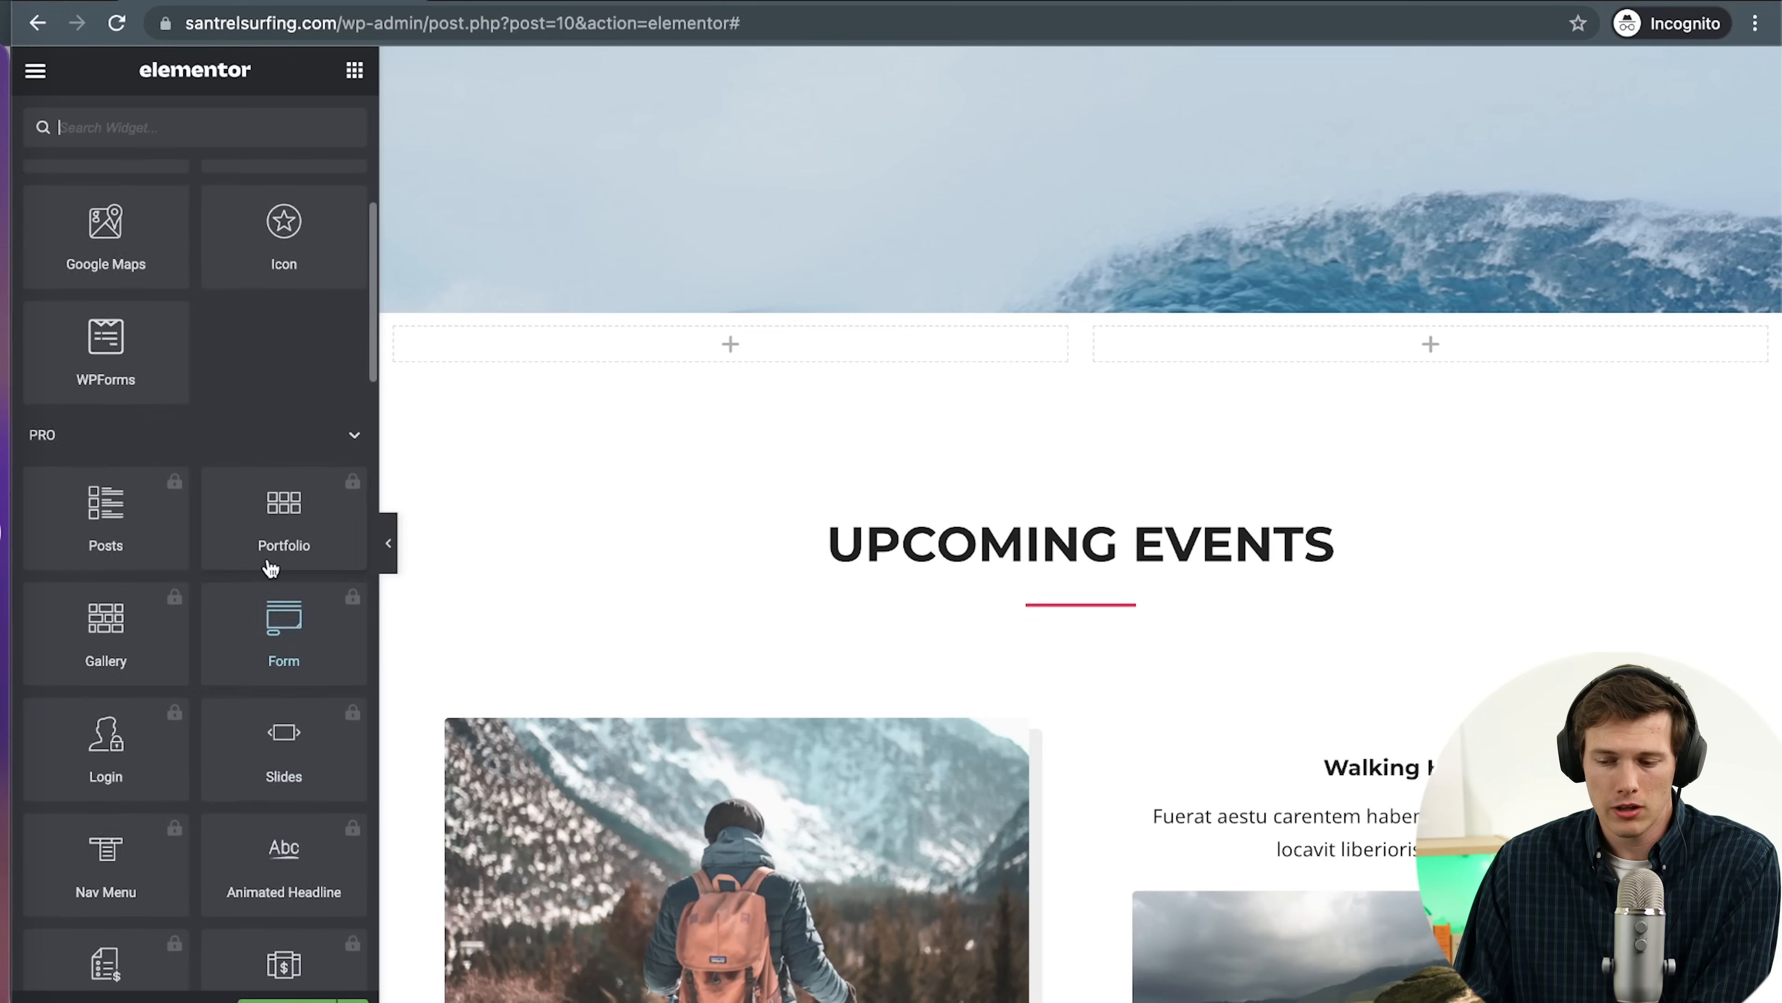
# Add an Image widget to the empty first column of the two-column section below the hero banner
pyautogui.scroll(4, 270, 568)
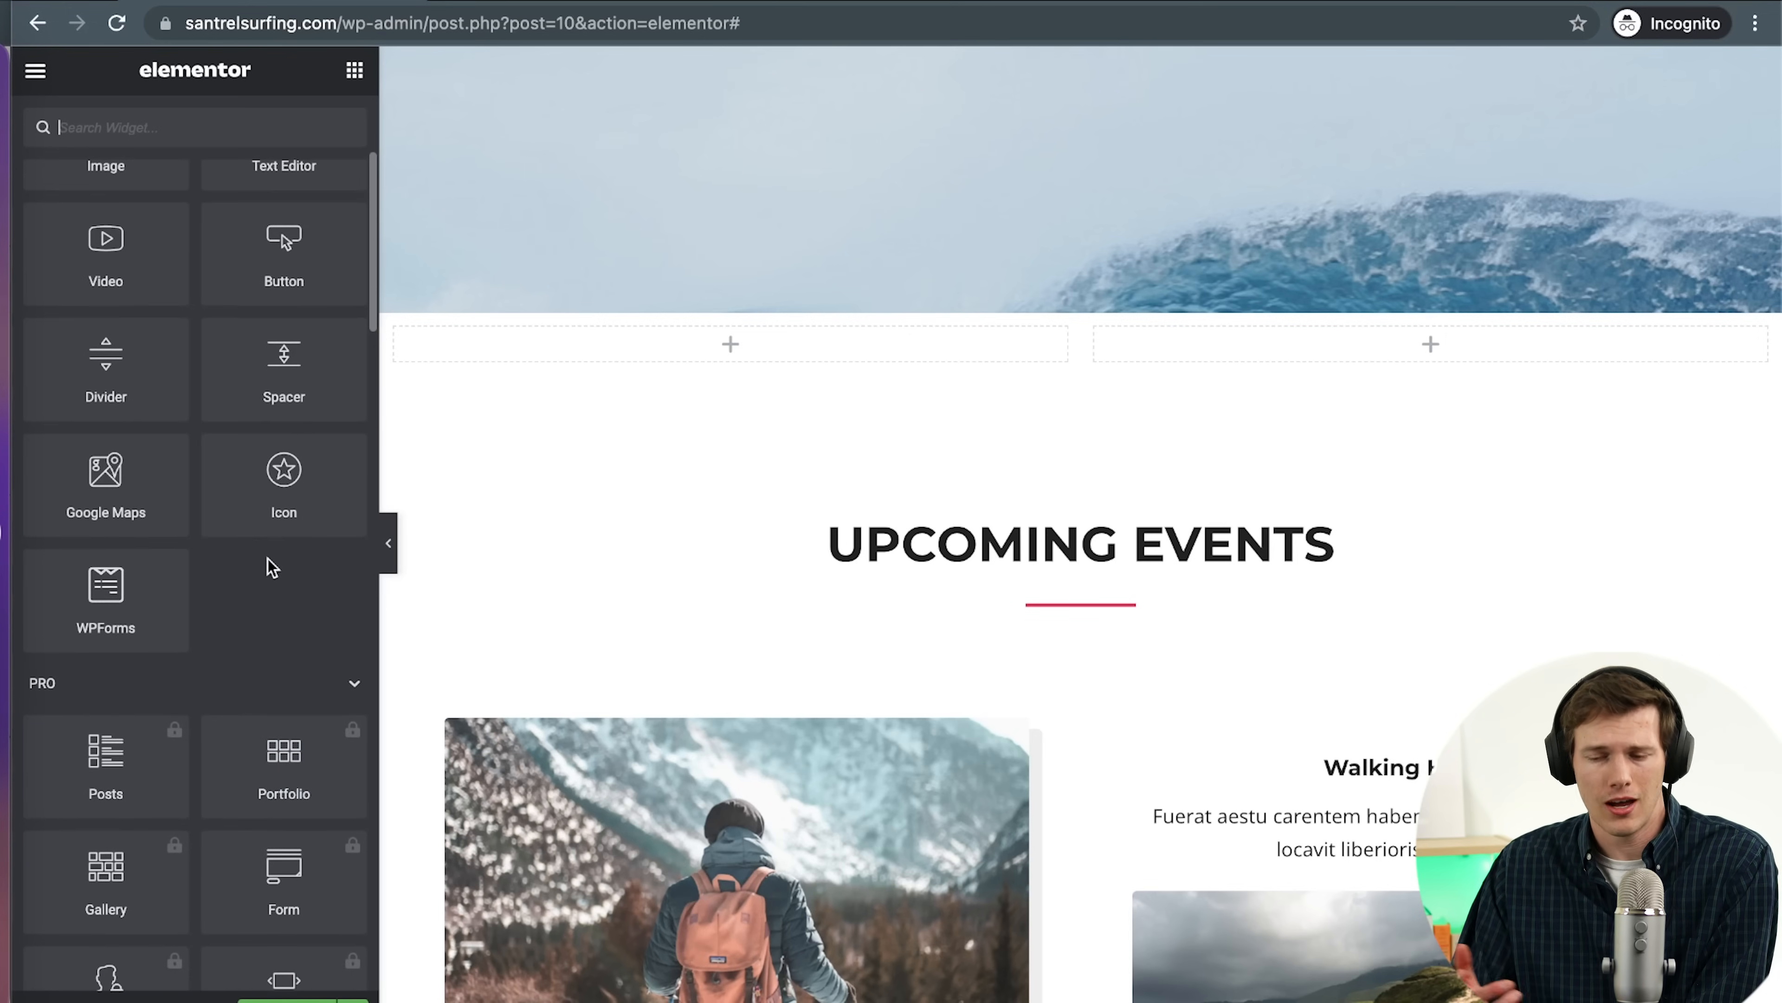
pyautogui.scroll(5, 270, 519)
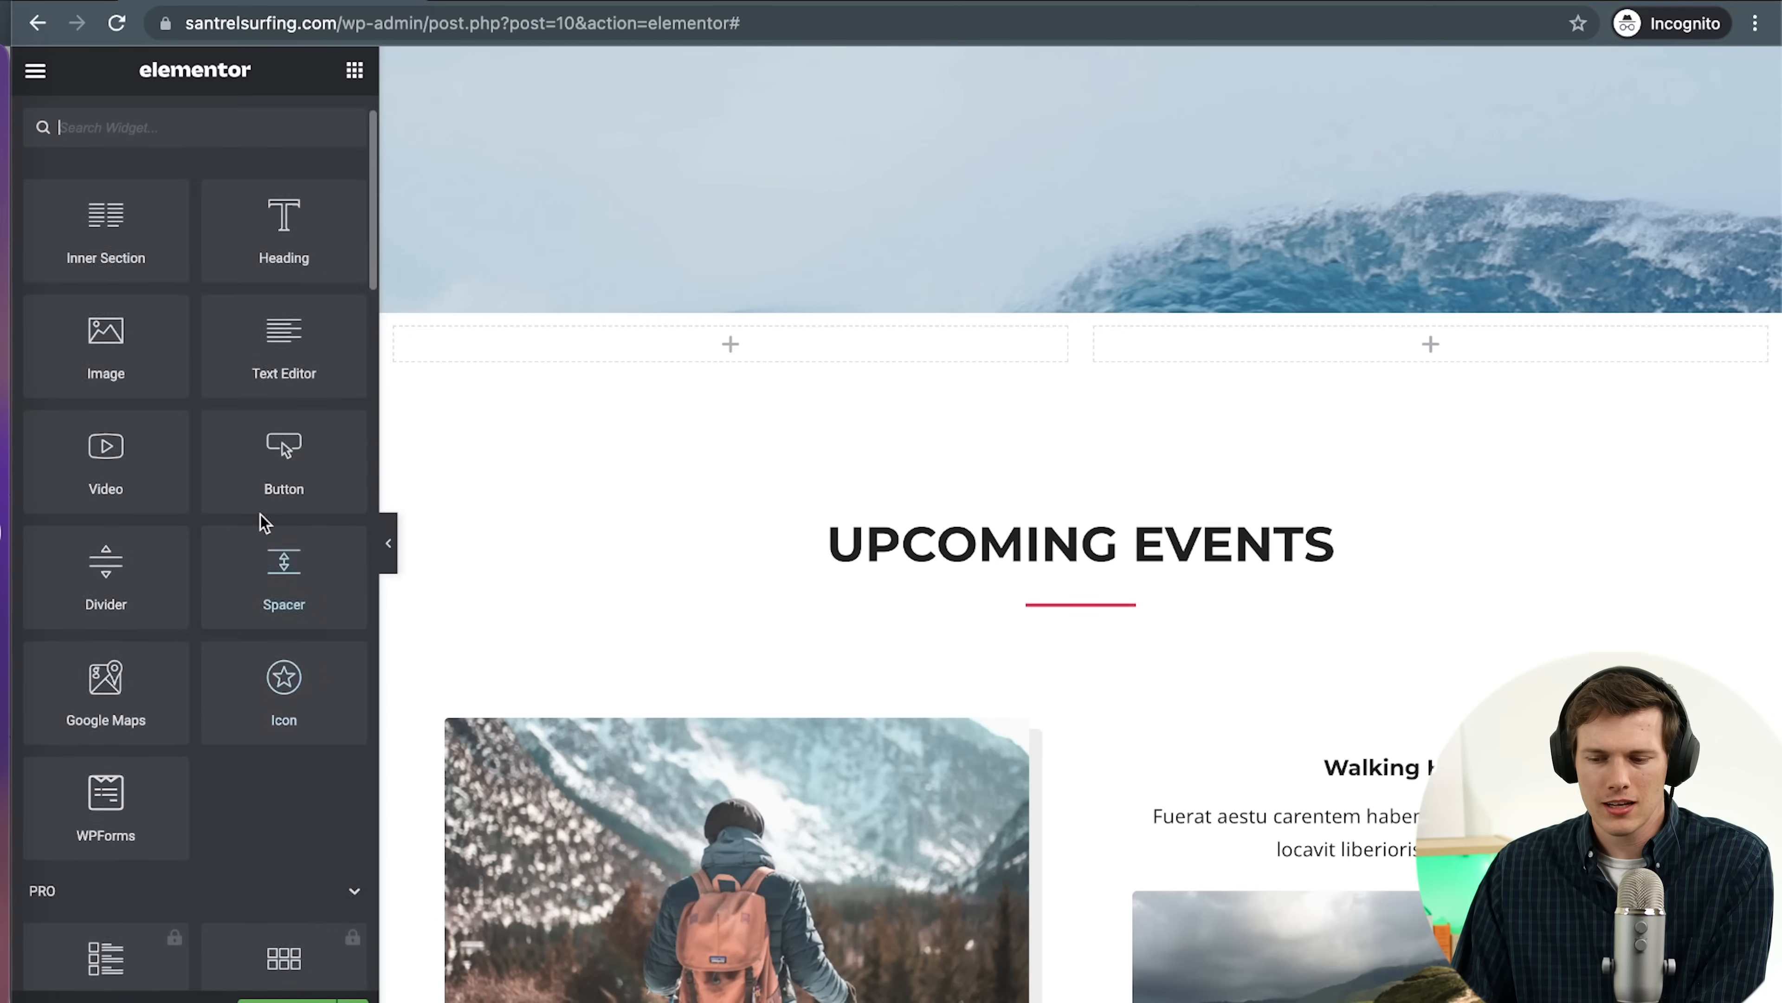
pyautogui.moveTo(279, 523); pyautogui.dragTo(191, 473)
pyautogui.moveTo(105, 414); pyautogui.dragTo(581, 350)
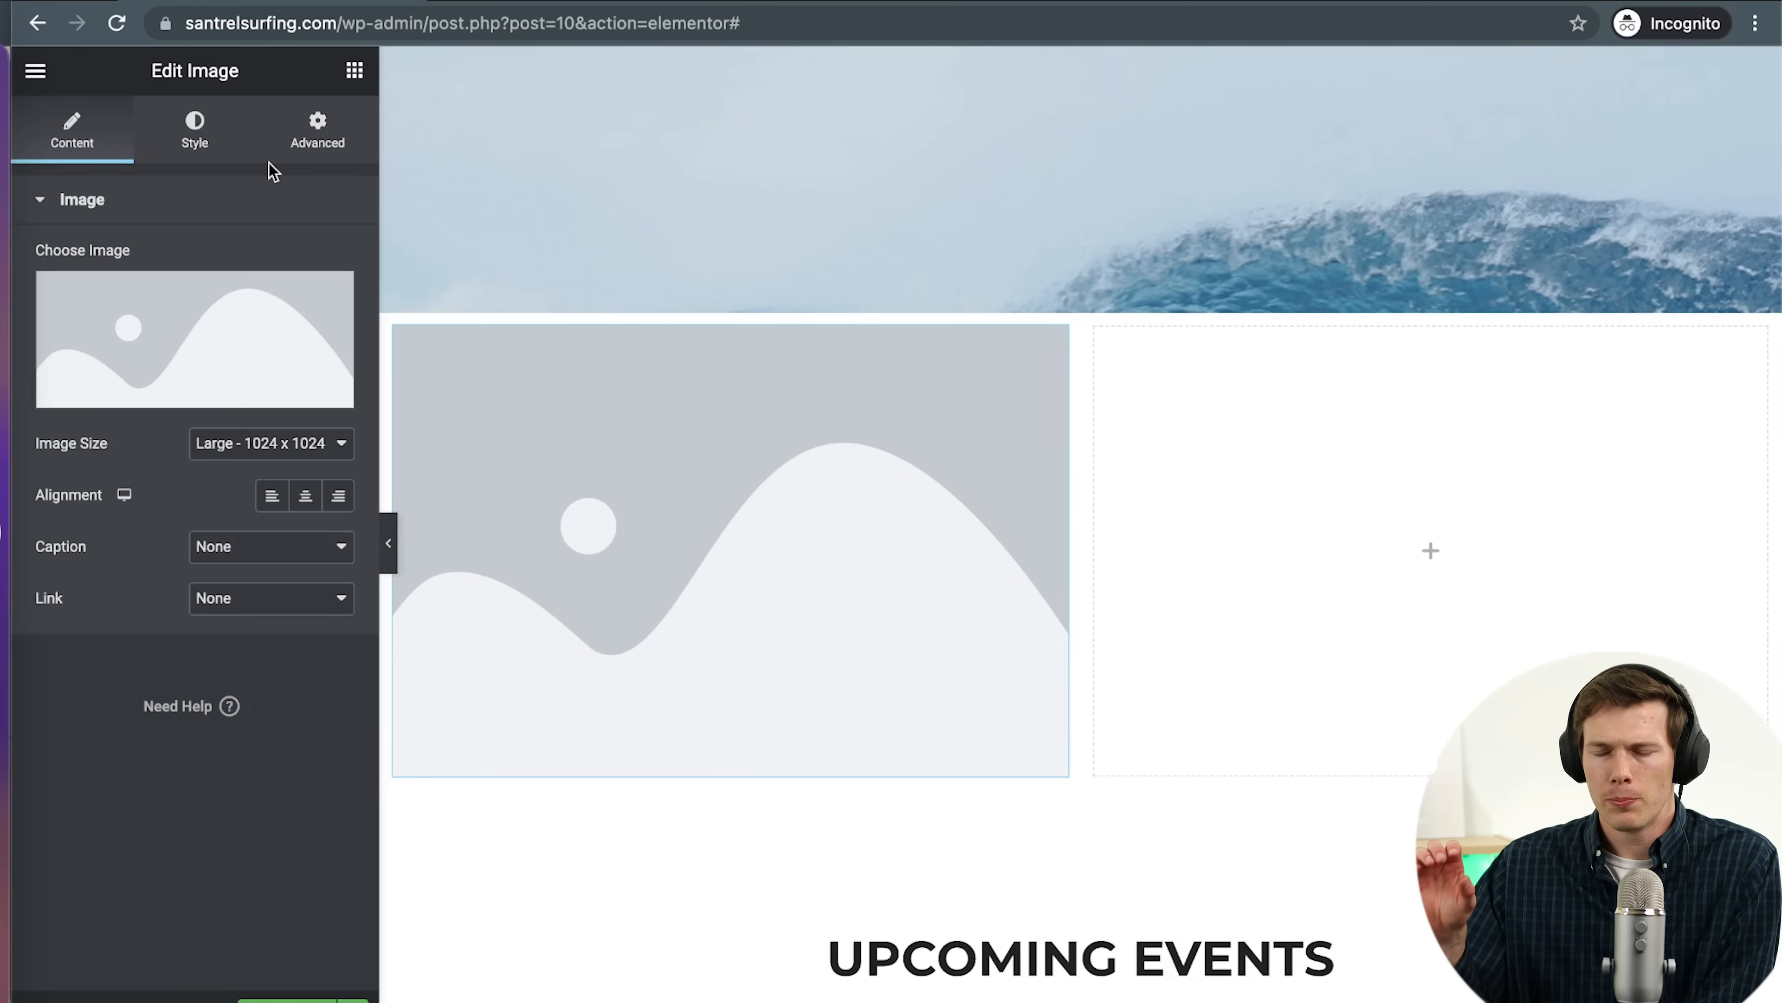
# Stack a Heading, a Text Editor and a Button widget in the second column beside the image placeholder
pyautogui.click(356, 71)
pyautogui.moveTo(272, 301); pyautogui.dragTo(1261, 449)
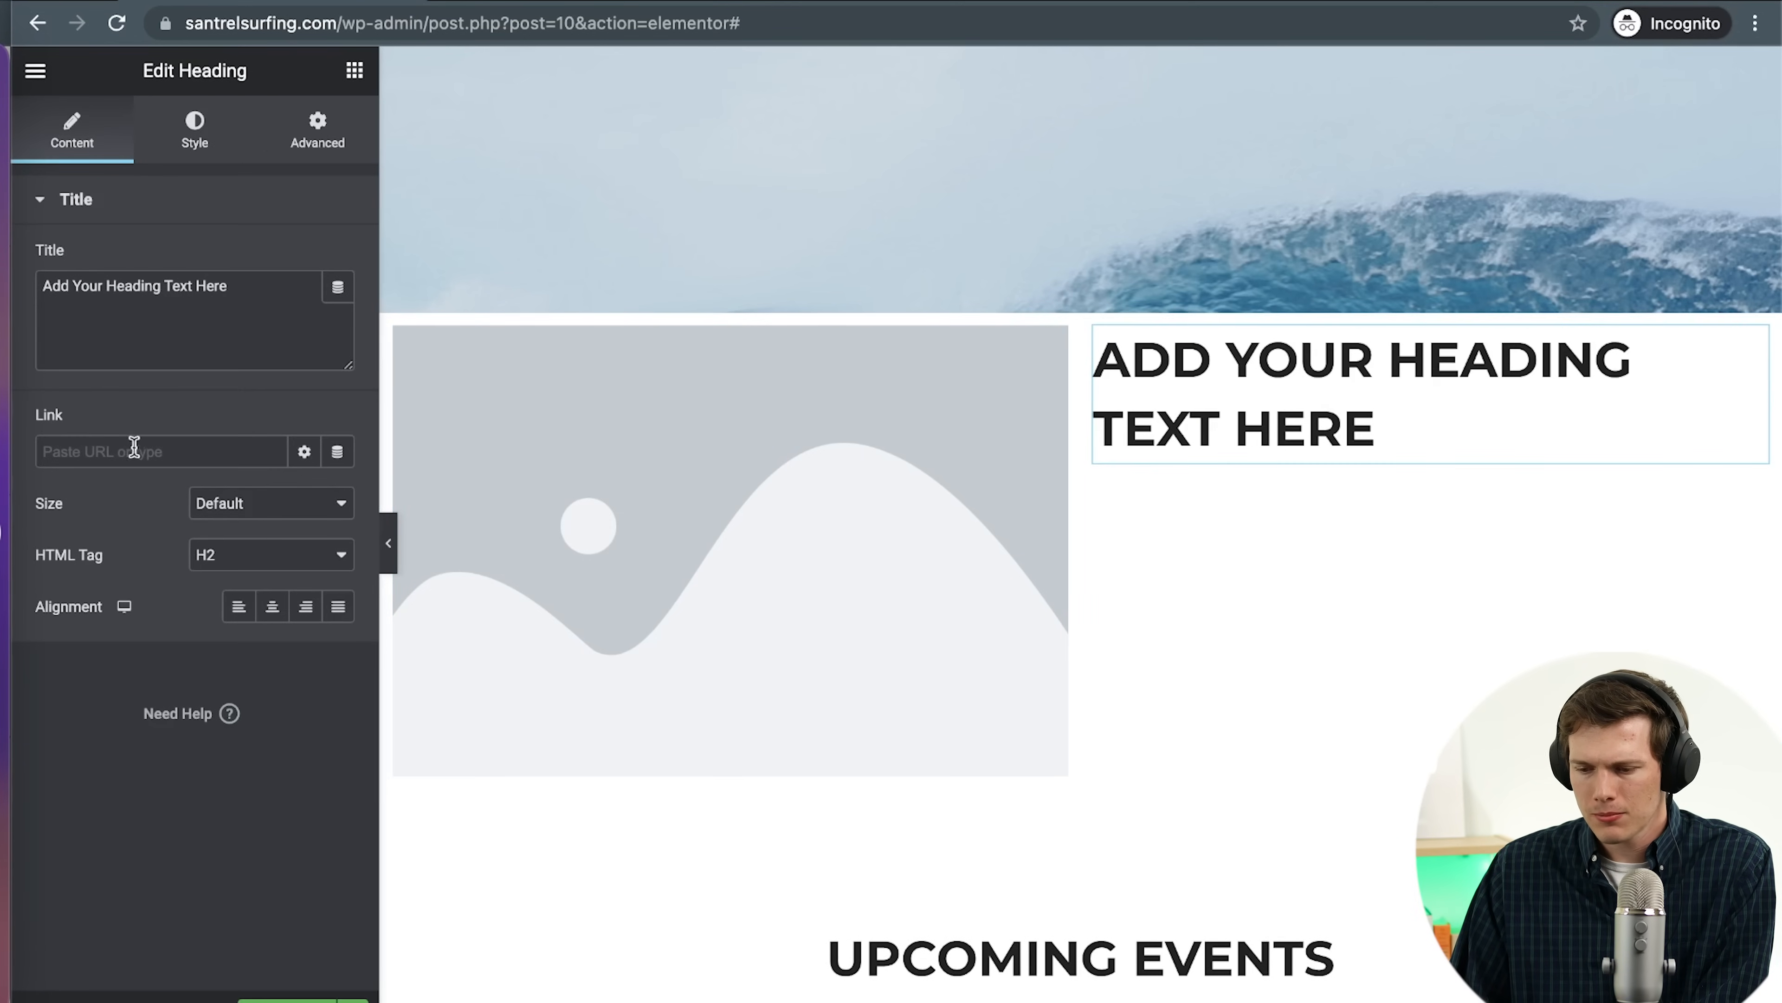
pyautogui.click(355, 70)
pyautogui.moveTo(248, 425); pyautogui.dragTo(1366, 464)
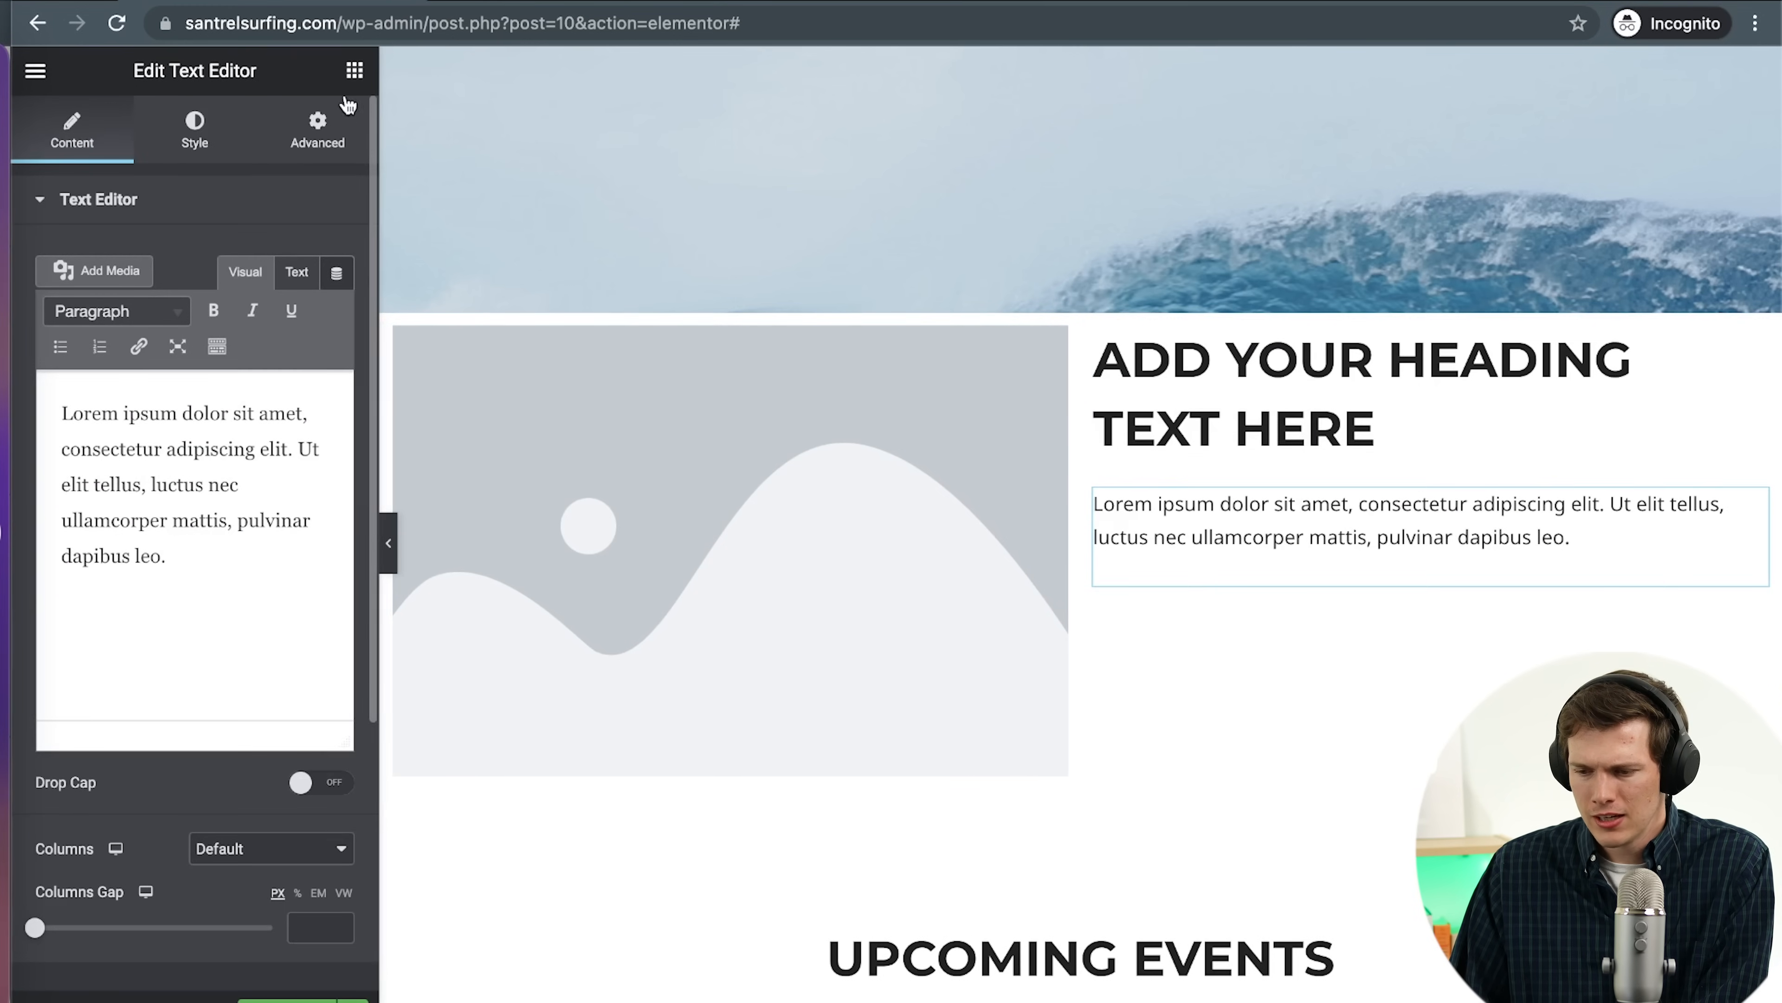
pyautogui.click(354, 70)
pyautogui.moveTo(310, 534); pyautogui.dragTo(1358, 580)
# Add a second Heading widget above the placeholder paragraph, and delete that extra heading again
pyautogui.click(354, 70)
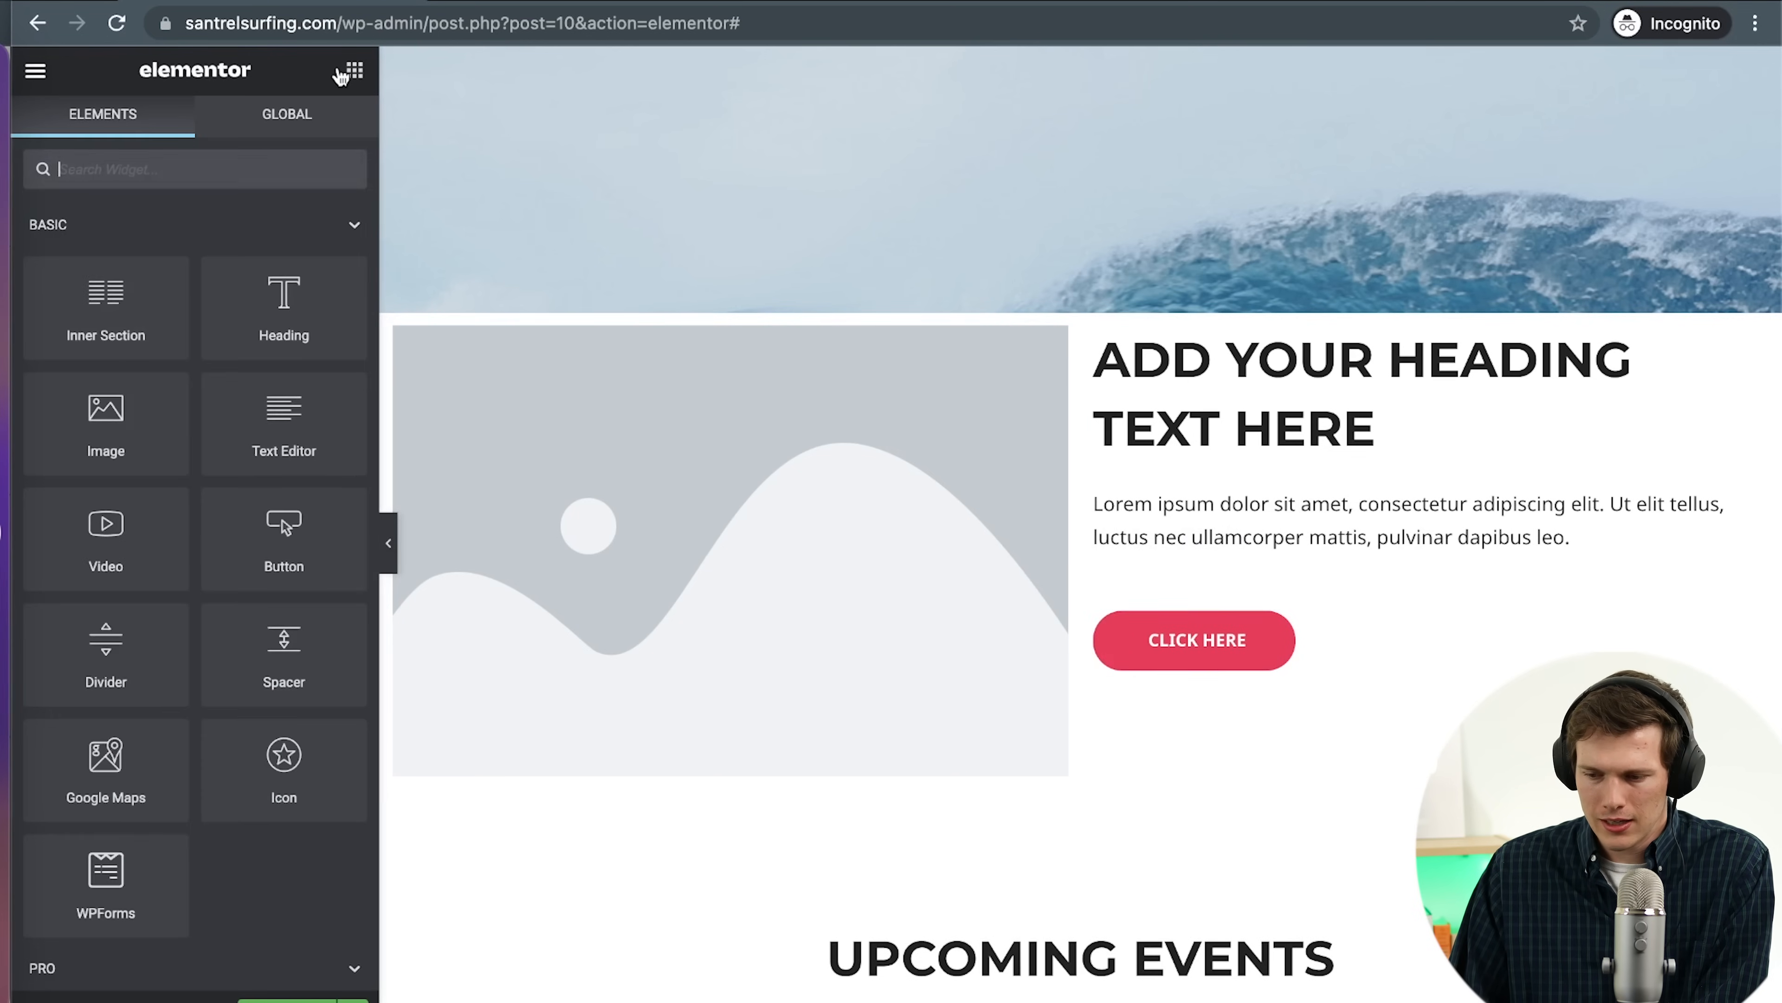
pyautogui.moveTo(261, 325); pyautogui.dragTo(1277, 470)
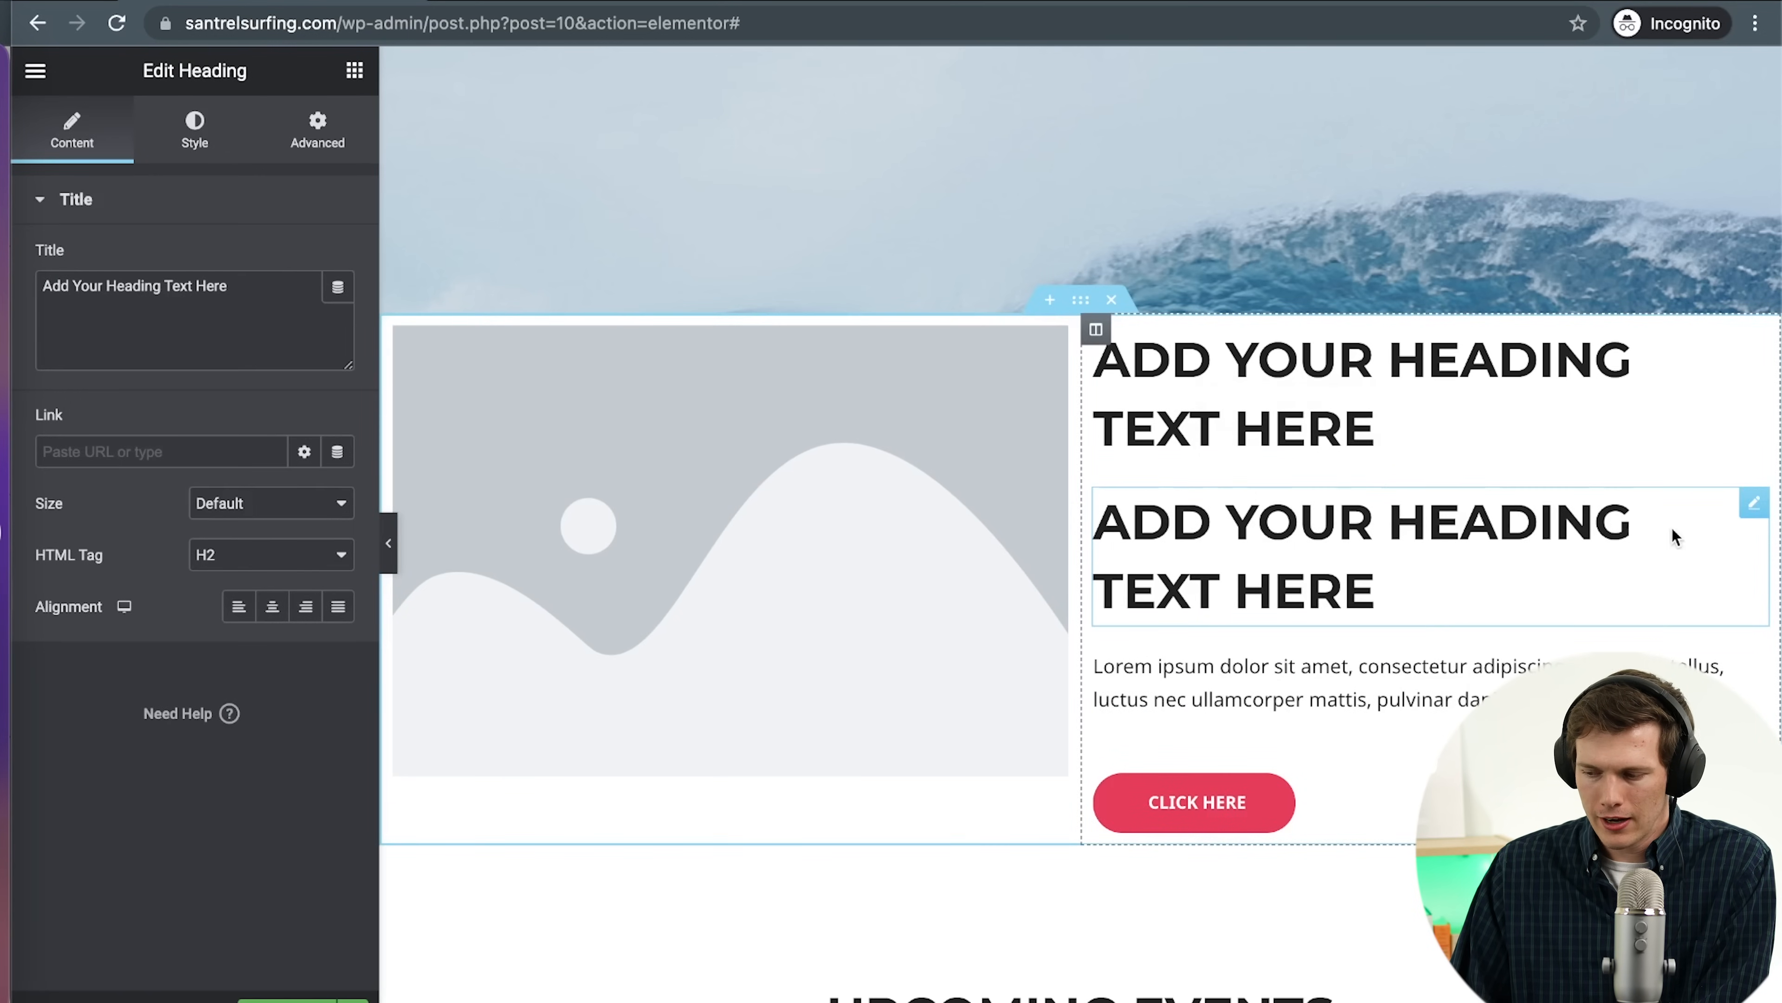
pyautogui.rightClick(1757, 518)
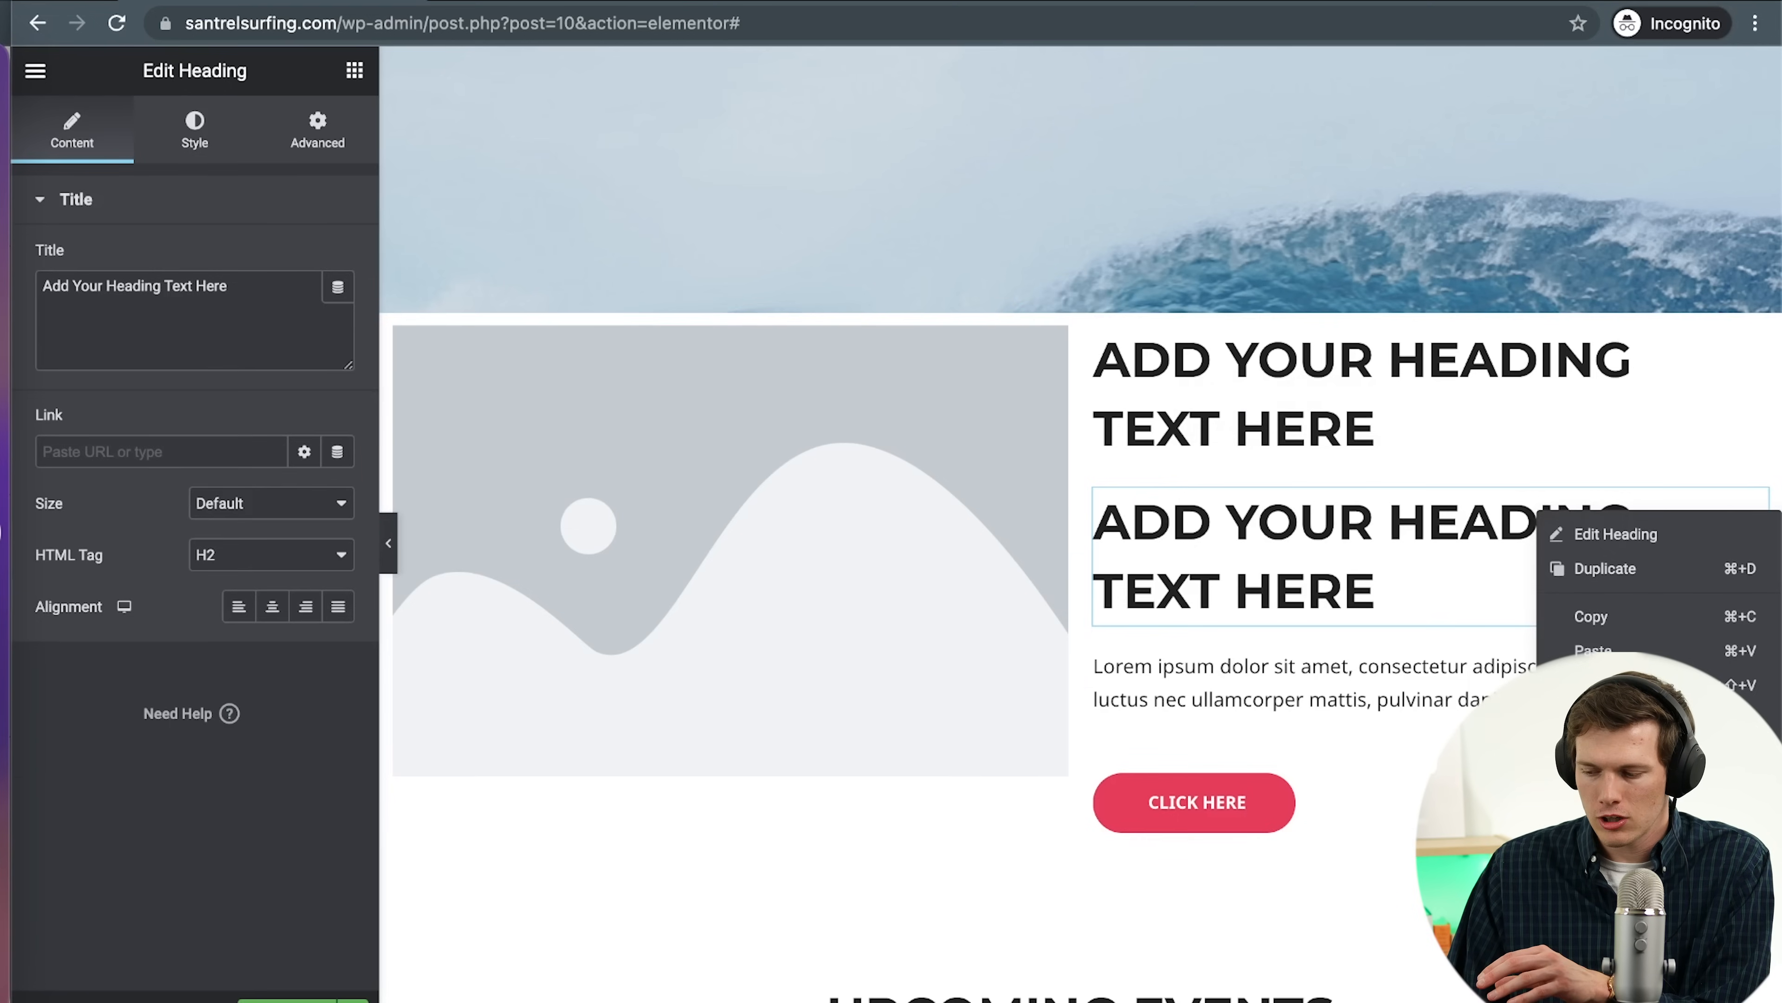
pyautogui.press('Delete')
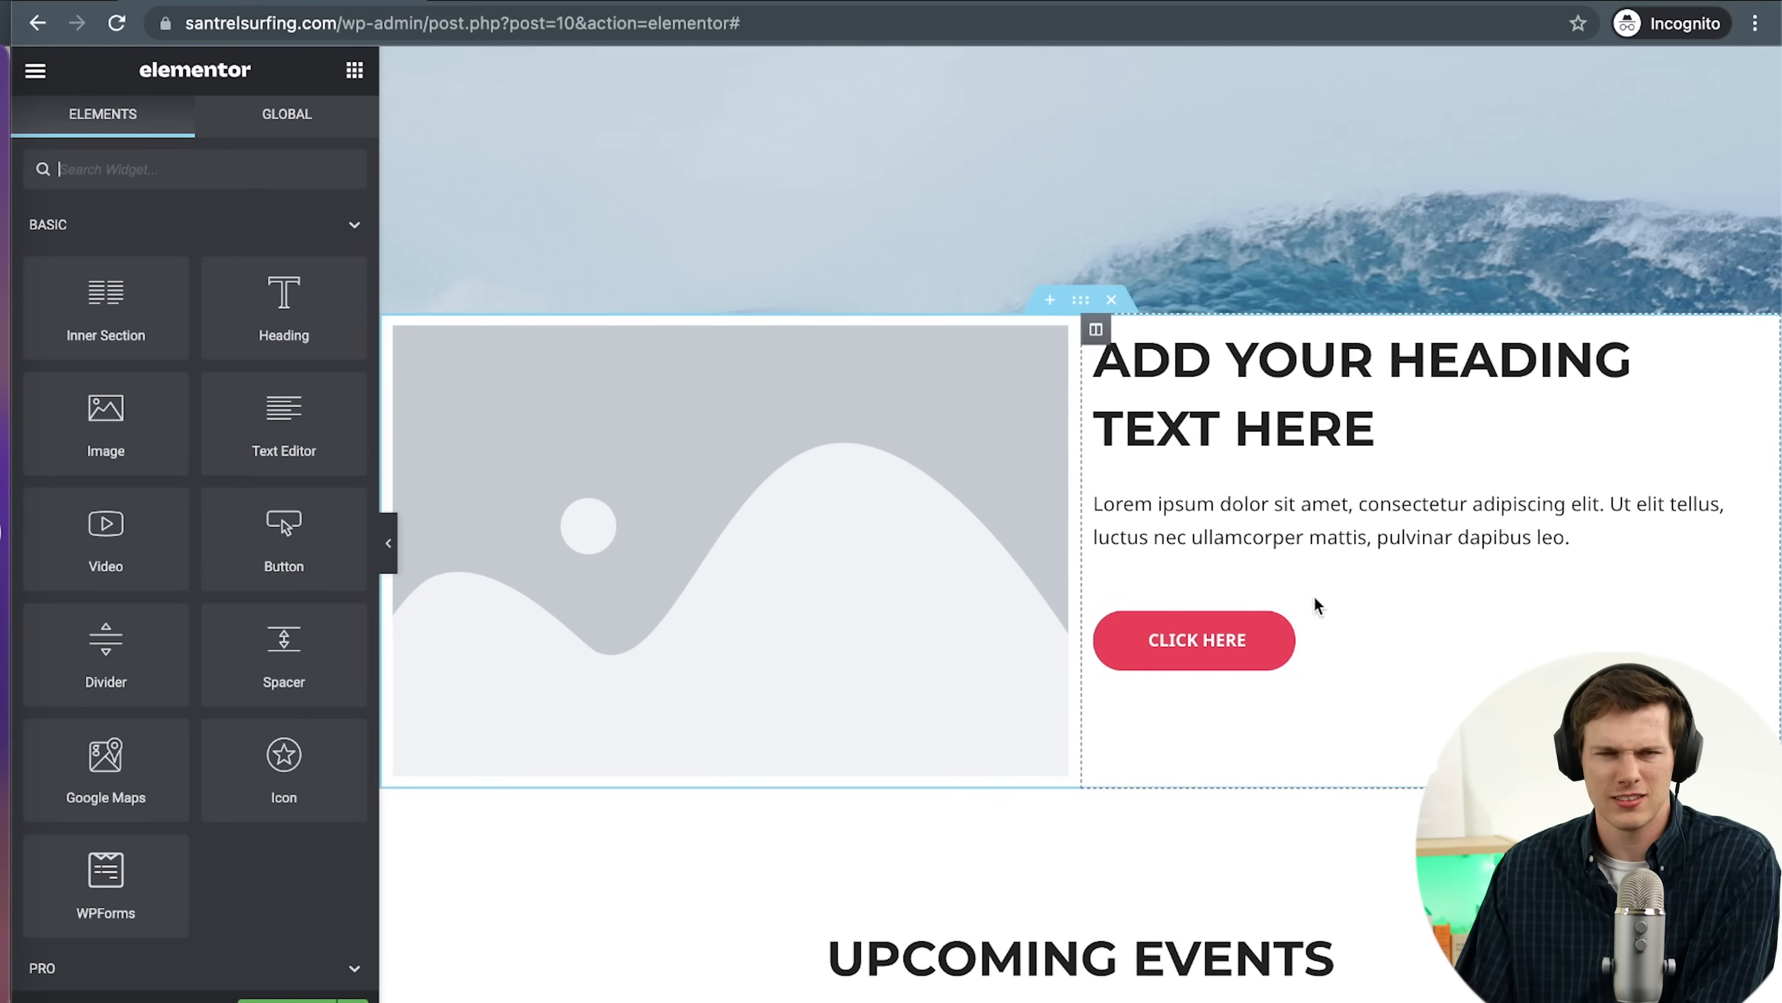
pyautogui.click(784, 590)
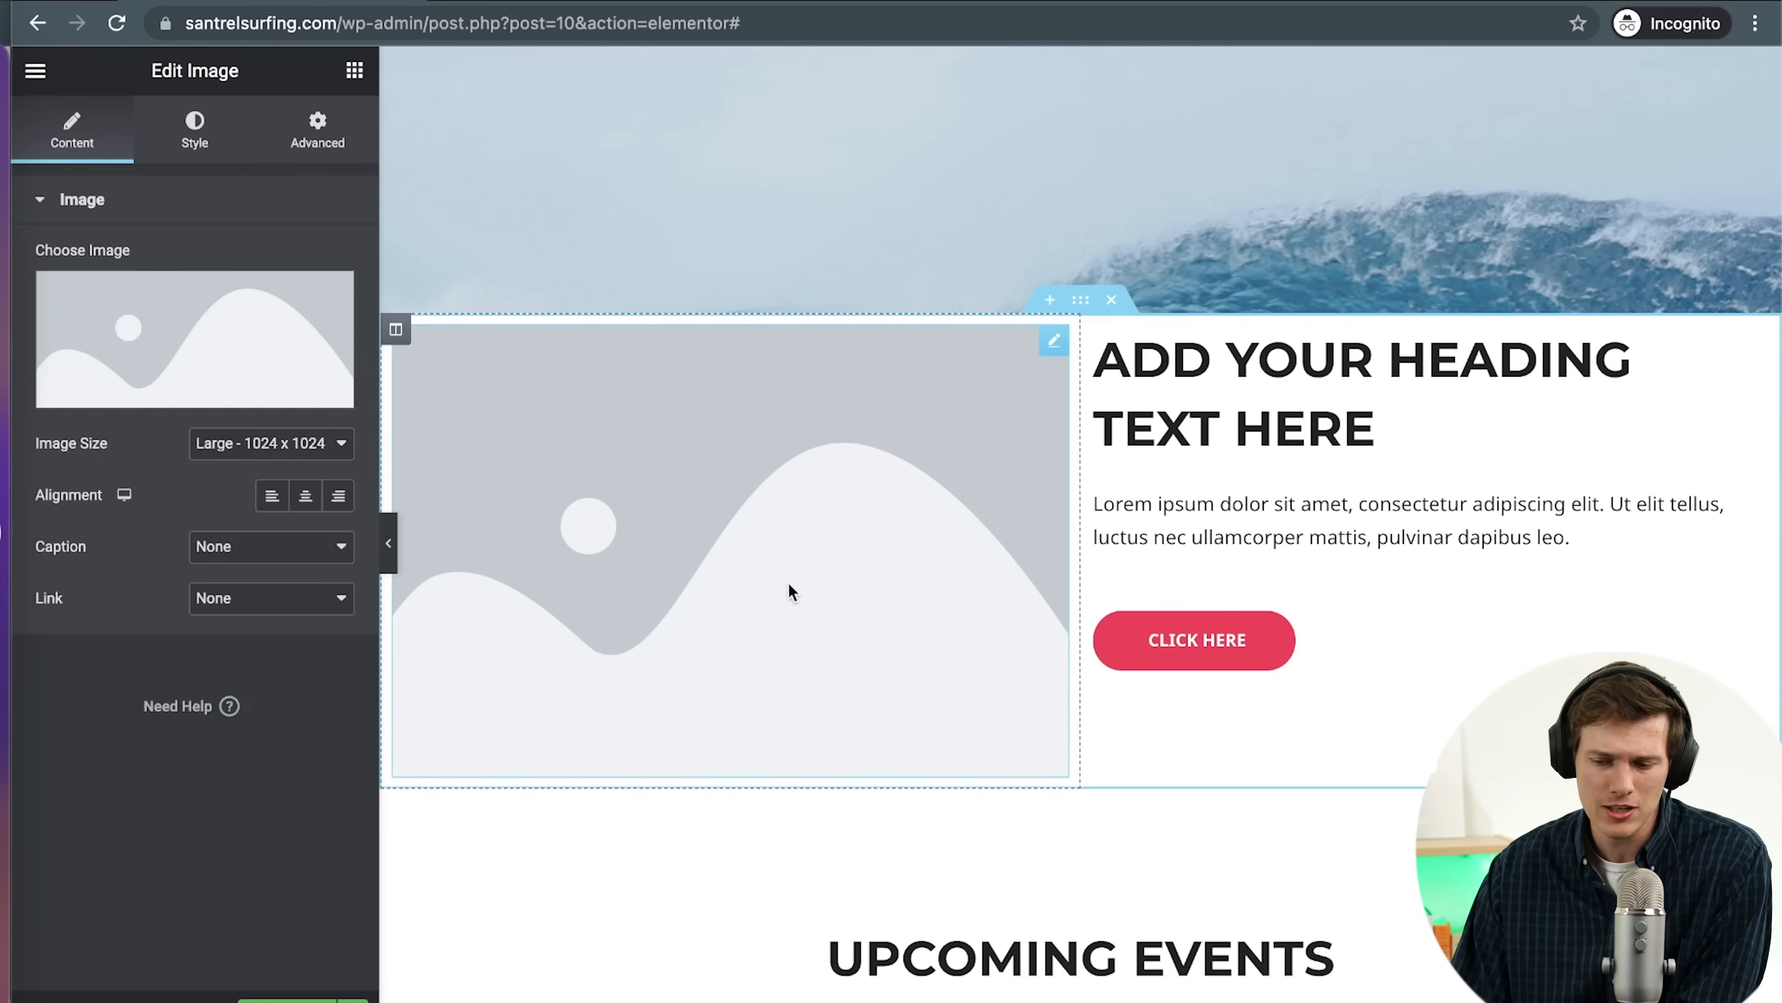
pyautogui.moveTo(306, 393)
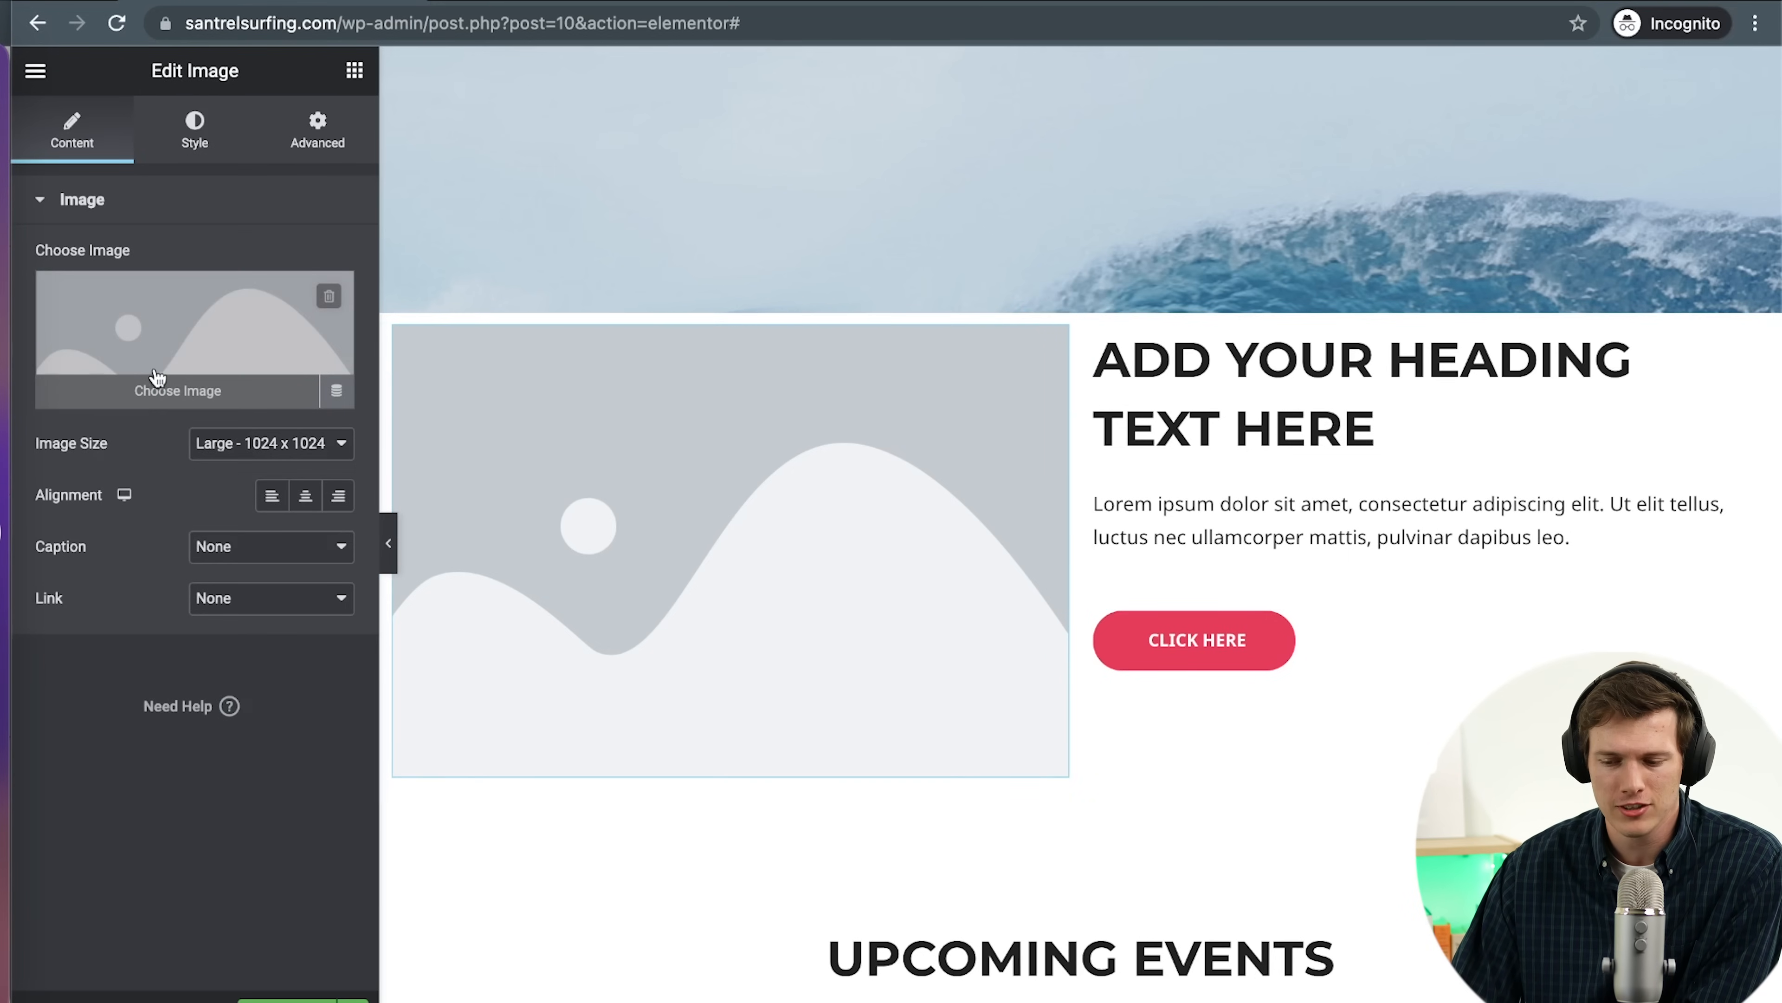
pyautogui.click(171, 388)
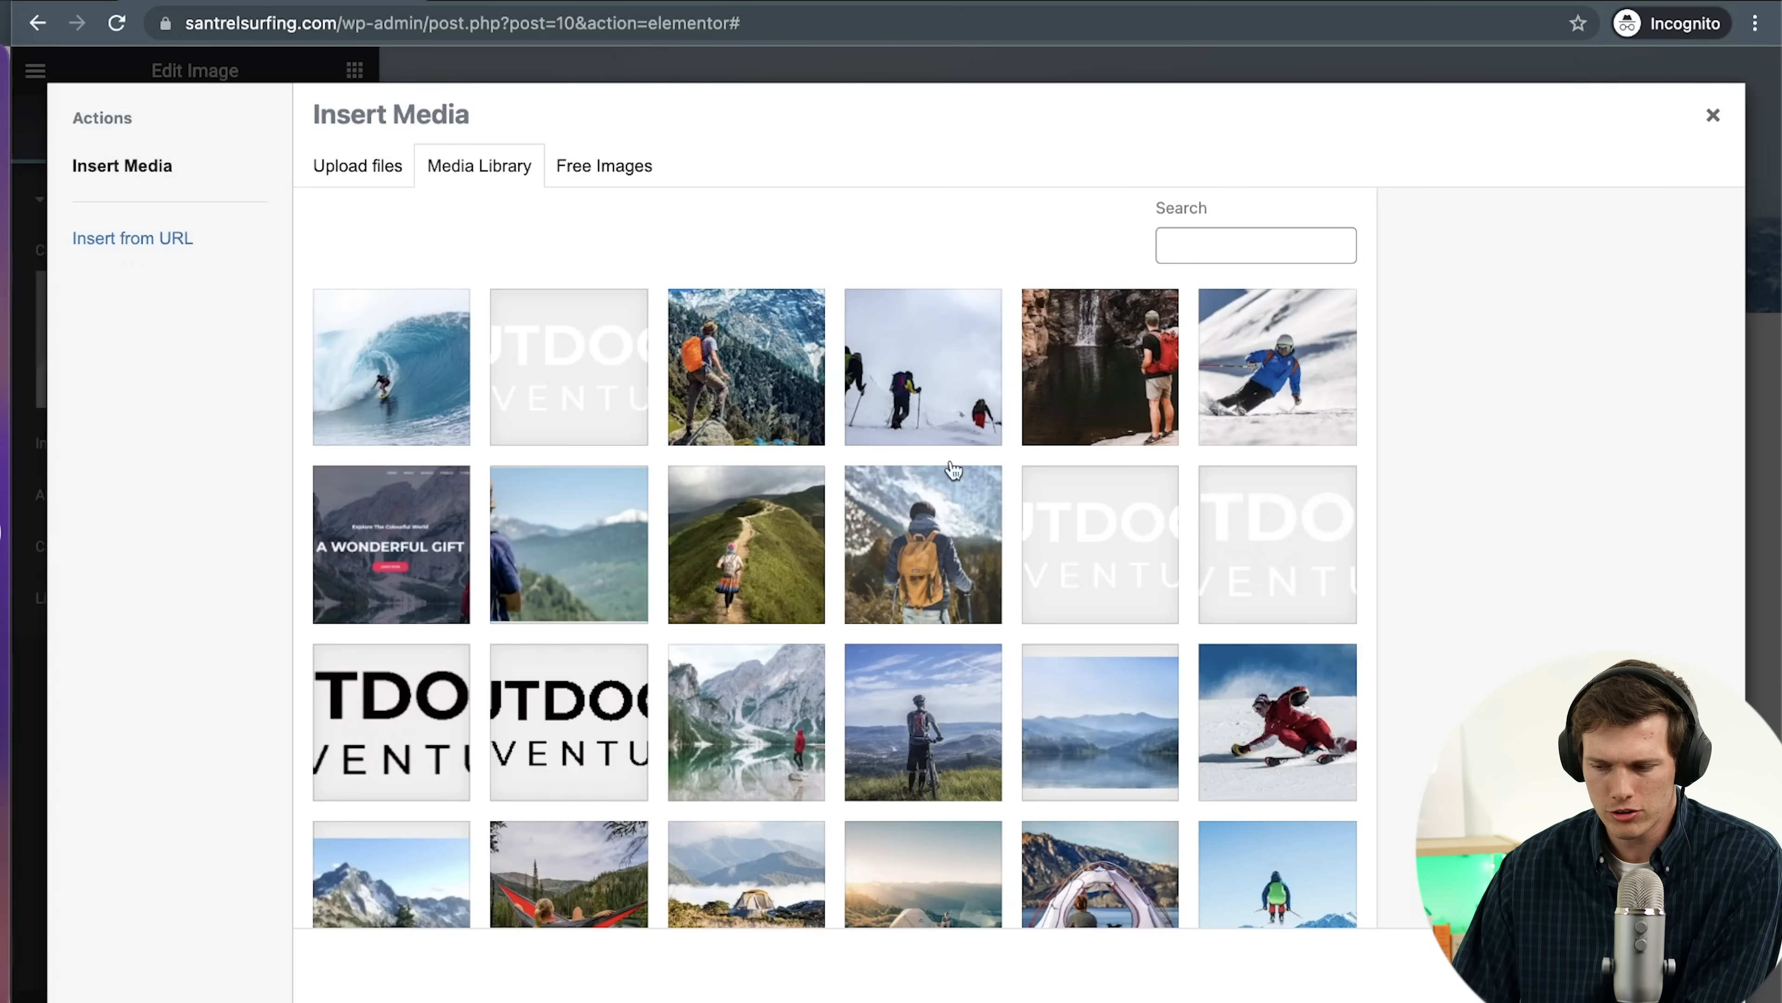
pyautogui.scroll(-3, 777, 730)
pyautogui.scroll(3, 777, 730)
pyautogui.click(394, 379)
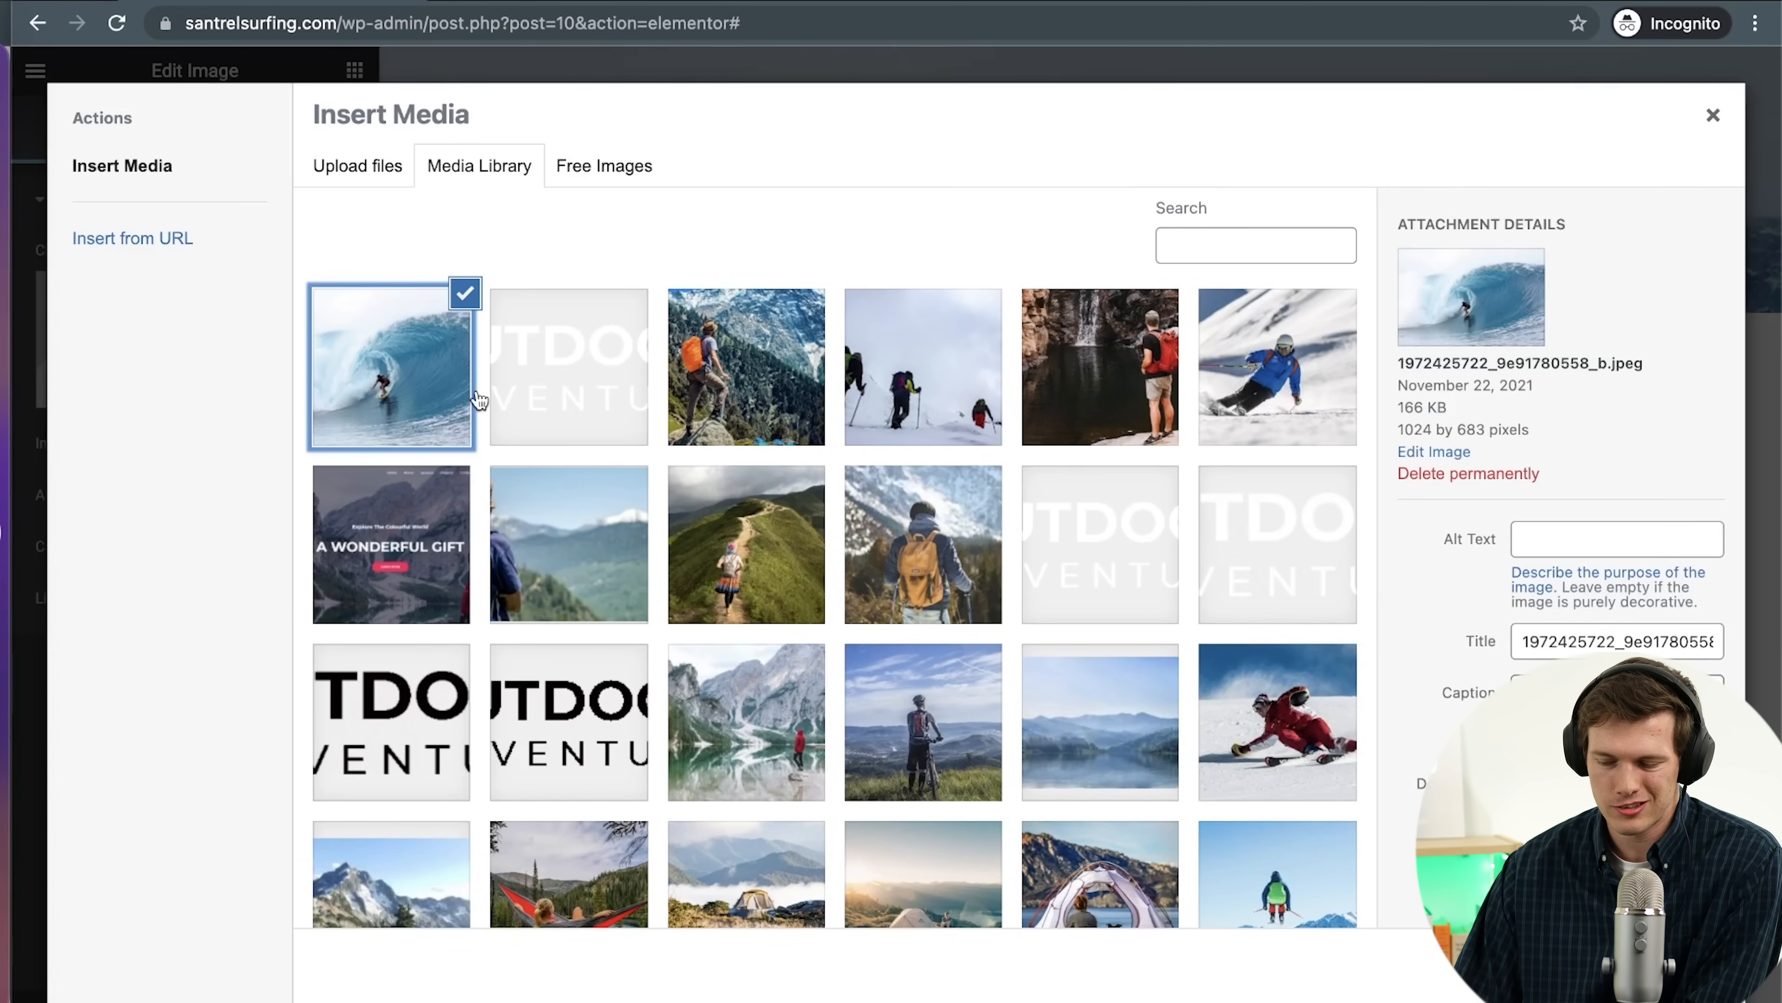
pyautogui.click(1660, 966)
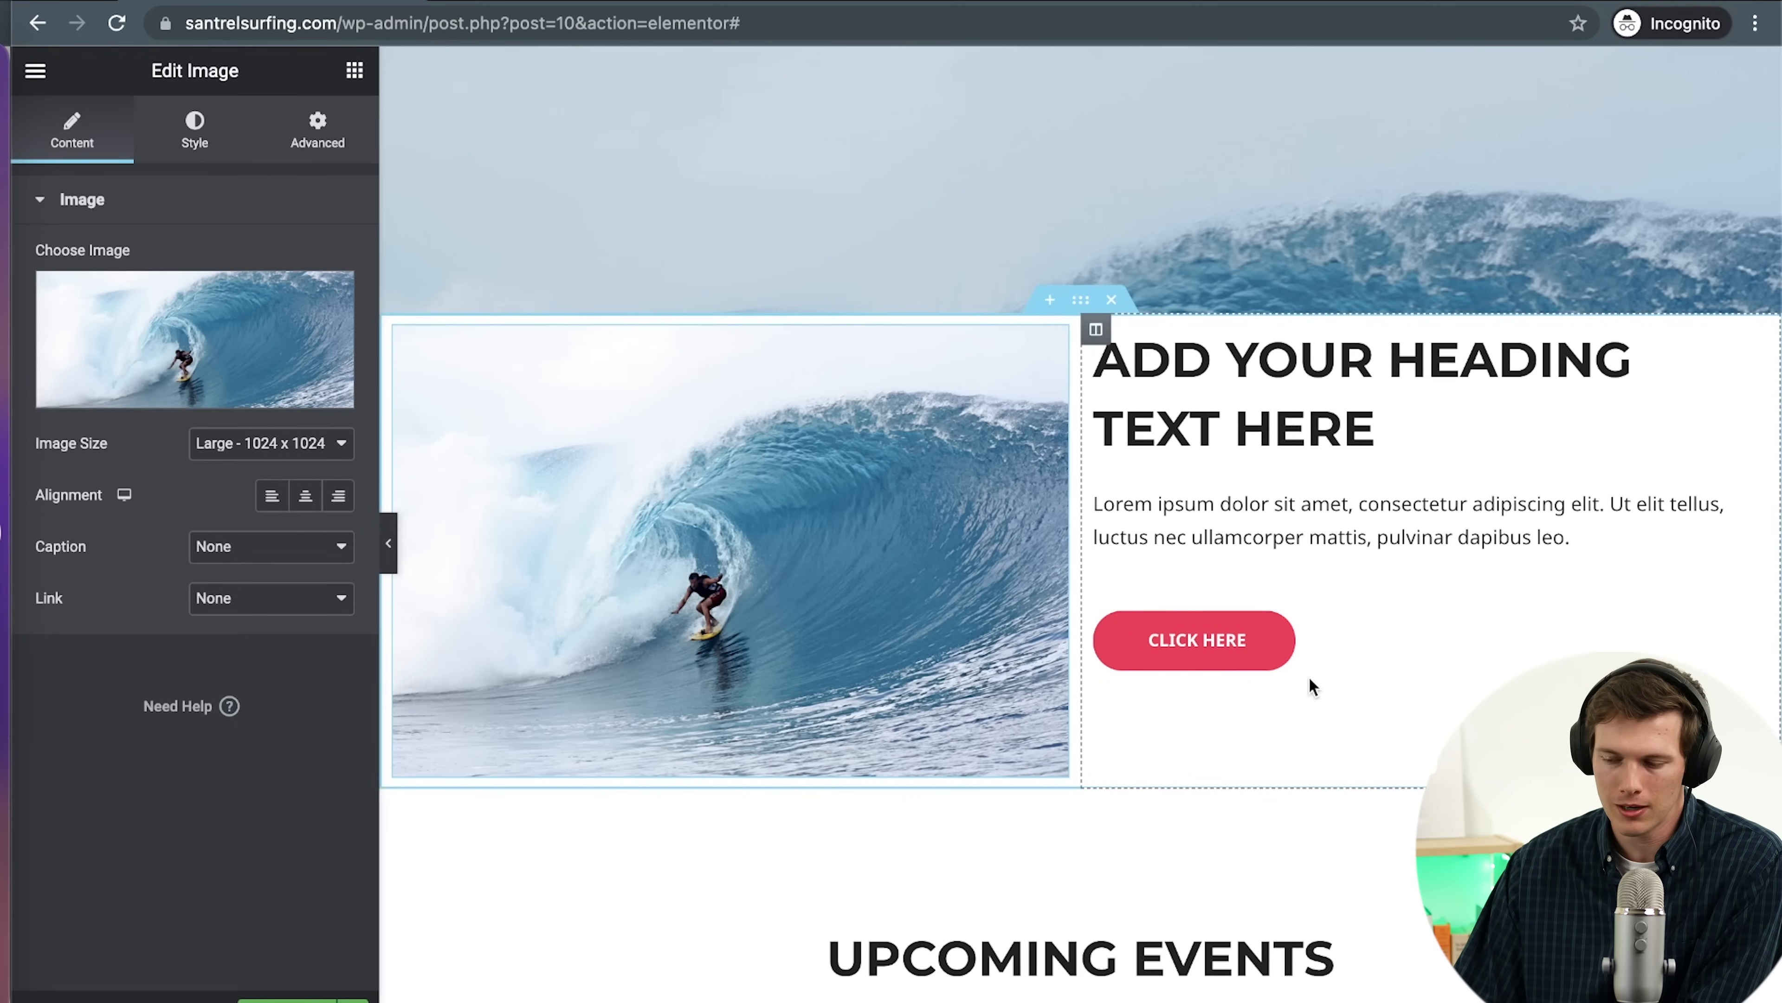
# Set the font family of the second column's heading to ABeeZee
pyautogui.click(1365, 438)
pyautogui.moveTo(1392, 429); pyautogui.dragTo(1077, 367)
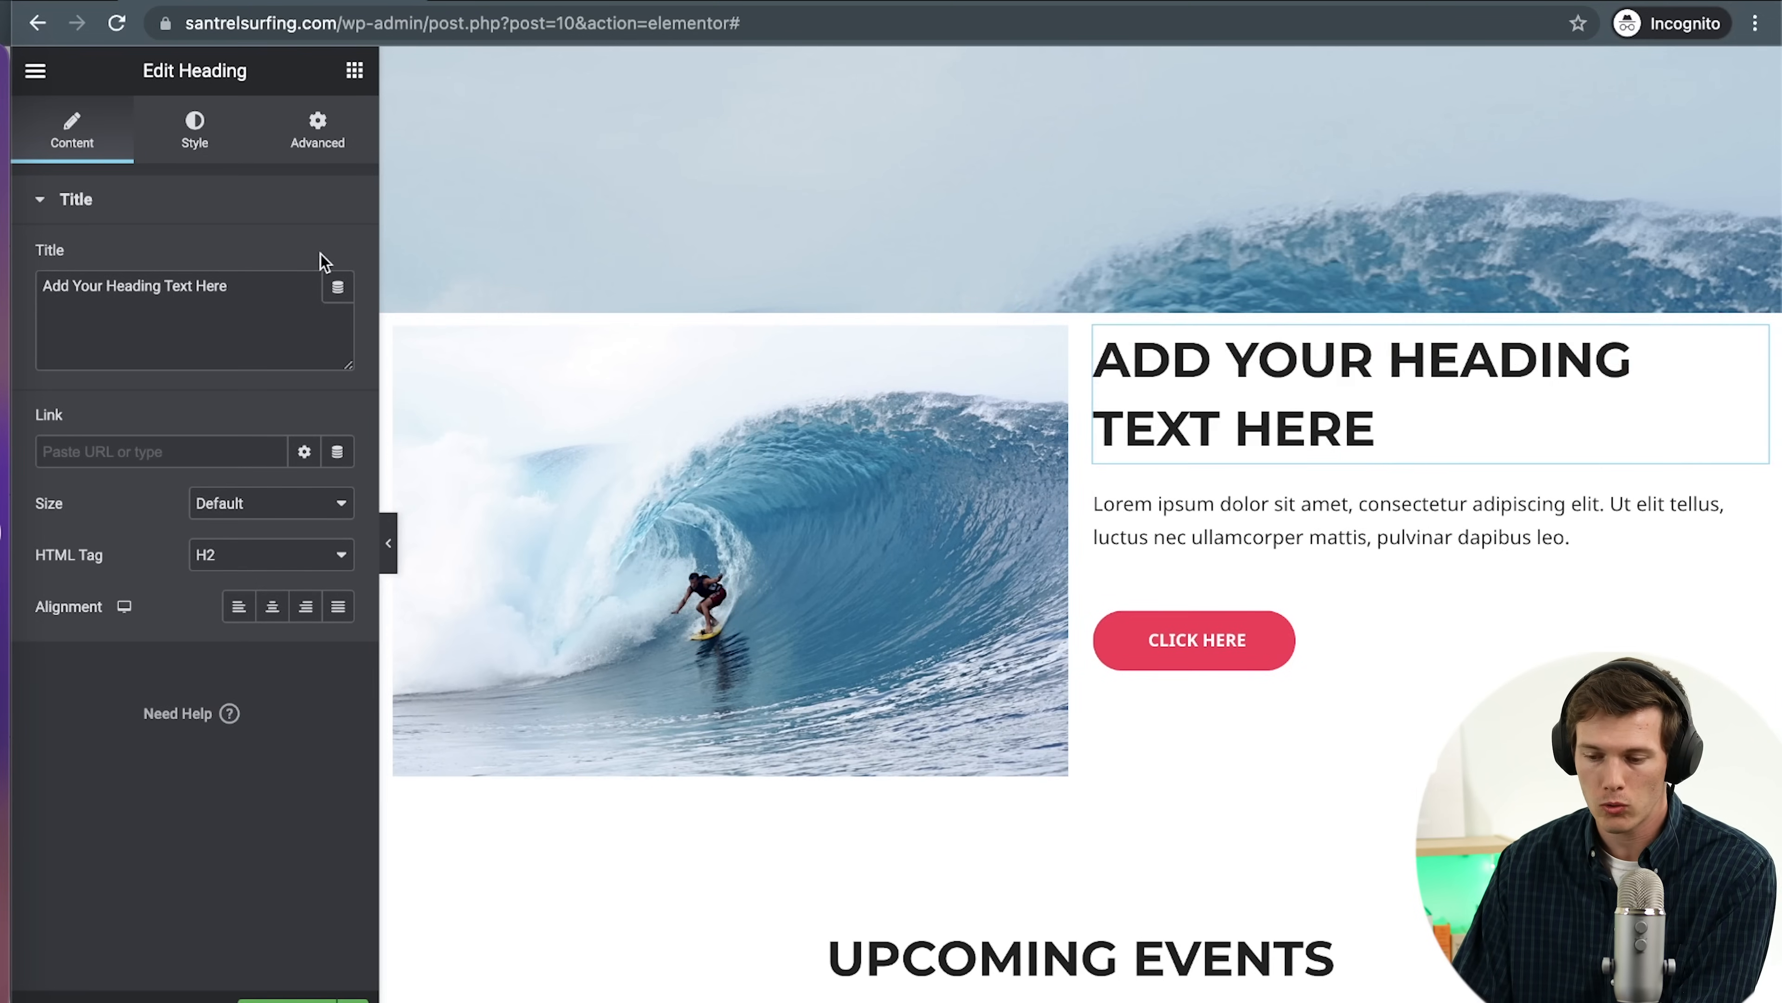
pyautogui.moveTo(273, 289); pyautogui.dragTo(68, 270)
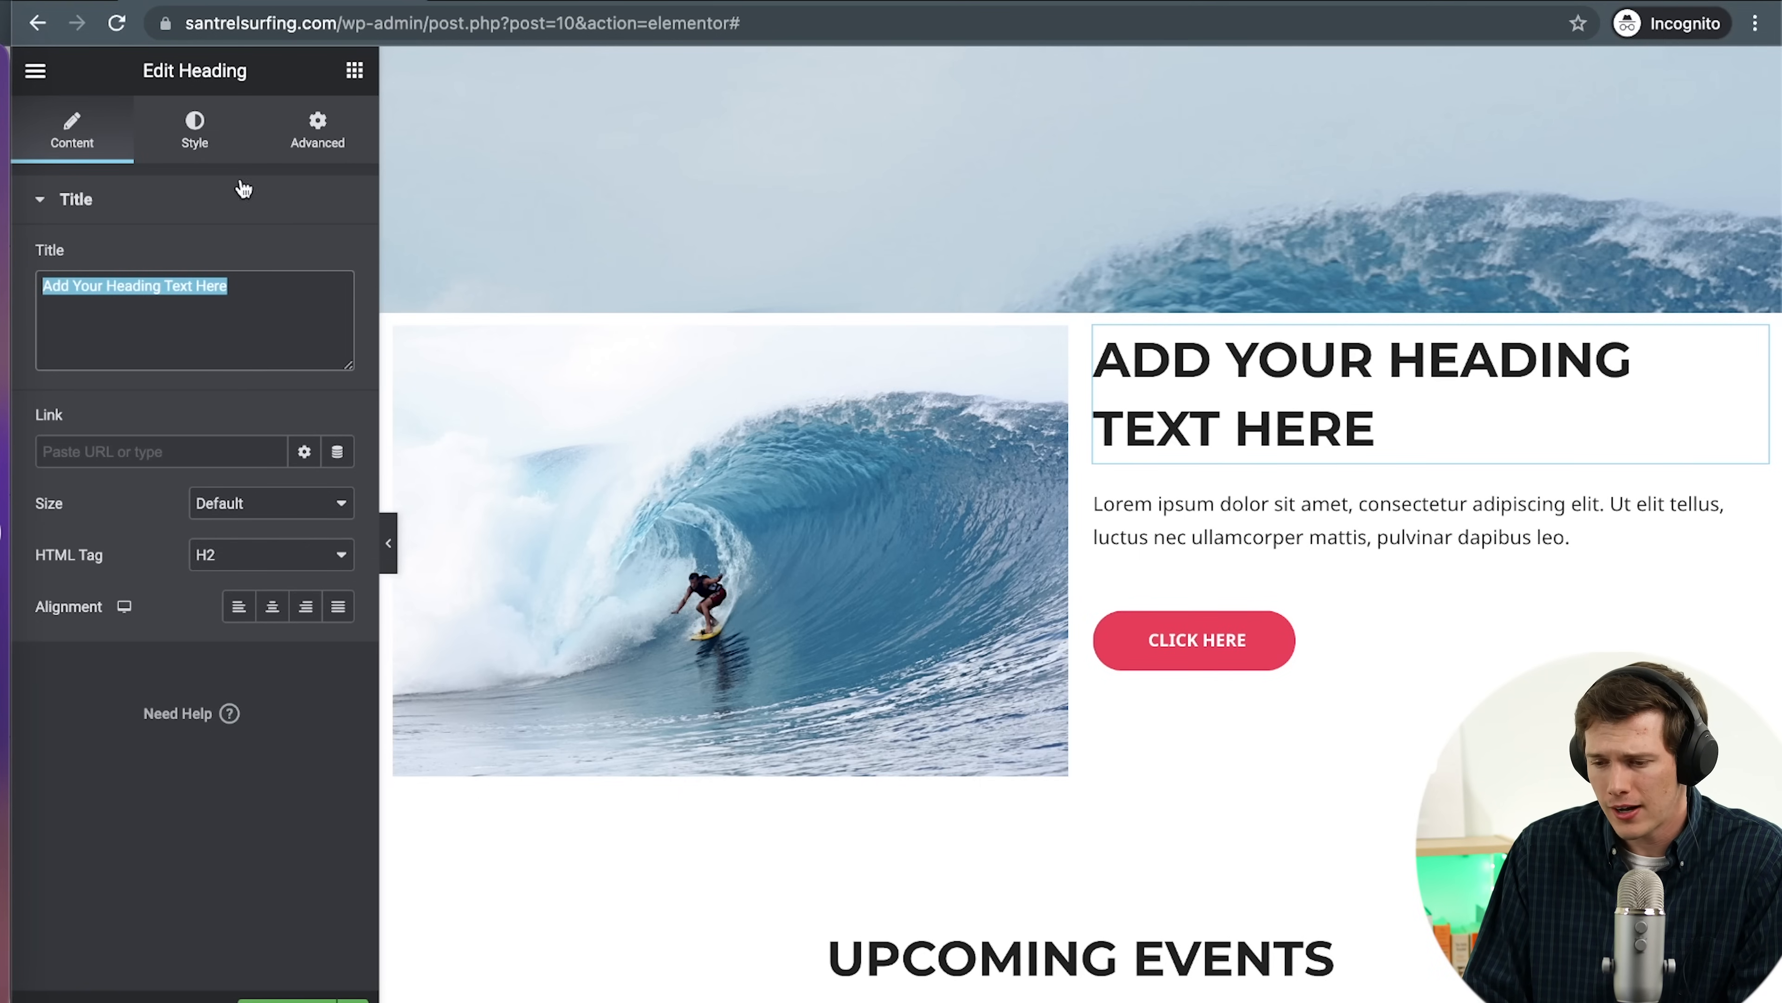
pyautogui.click(216, 142)
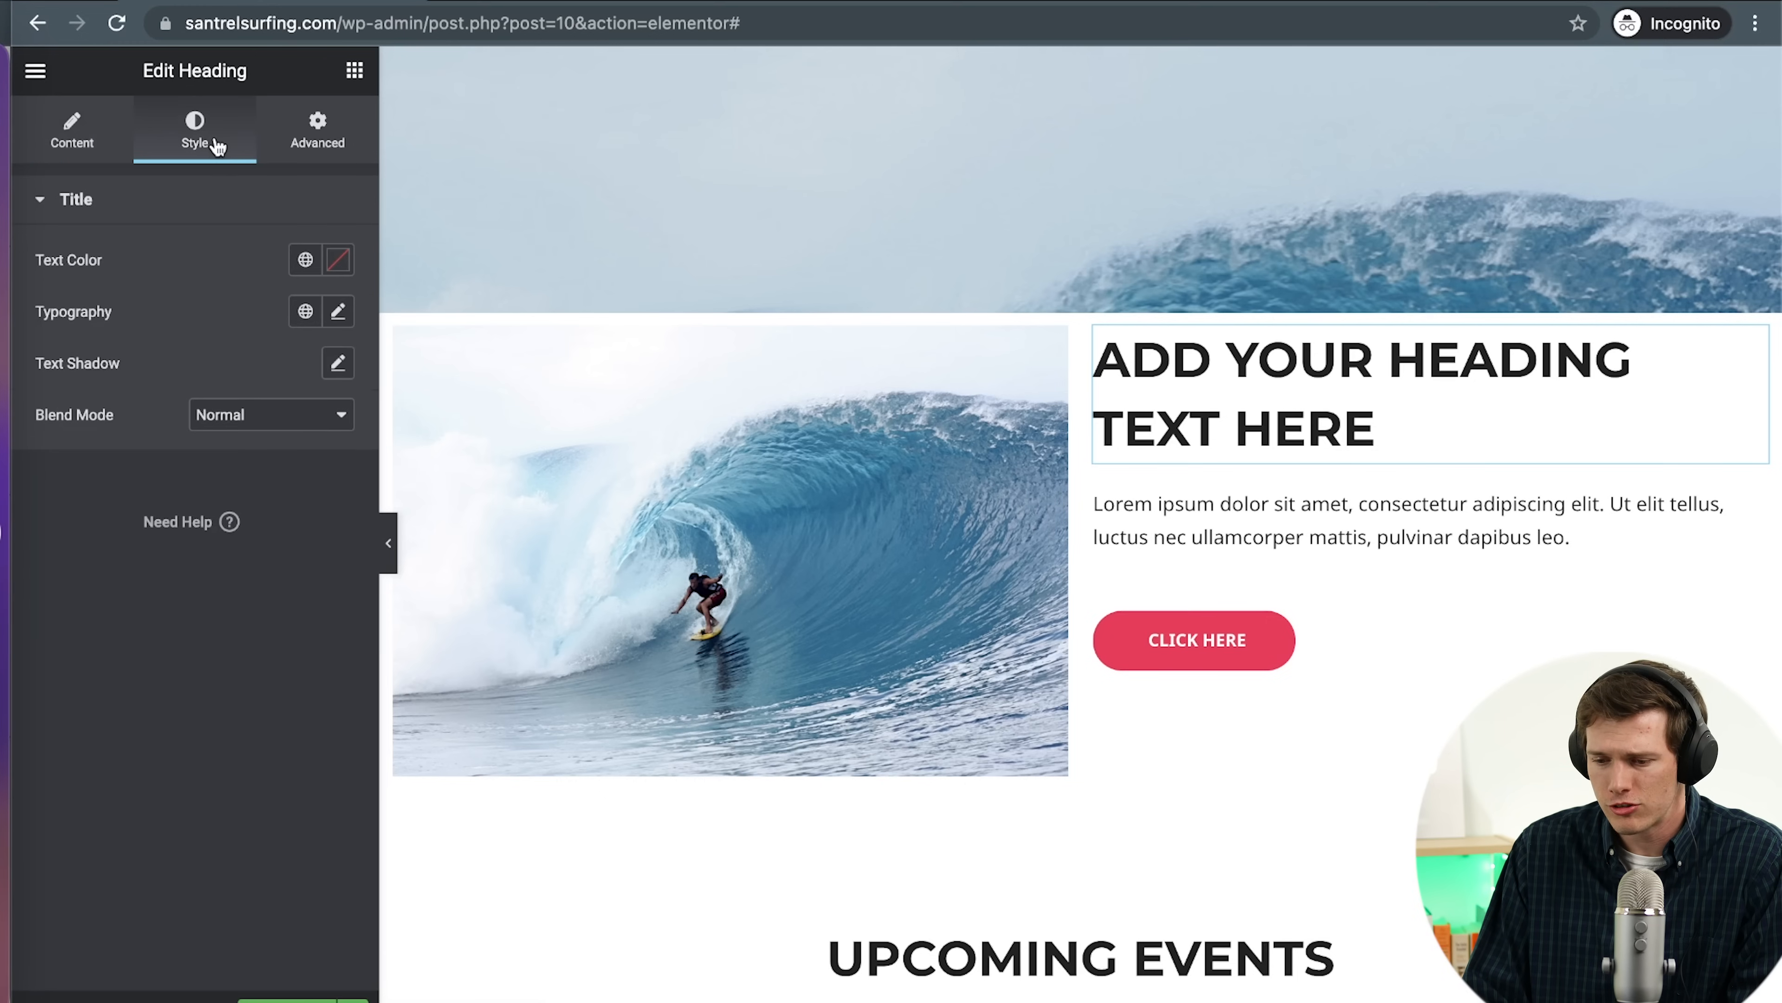
pyautogui.click(339, 313)
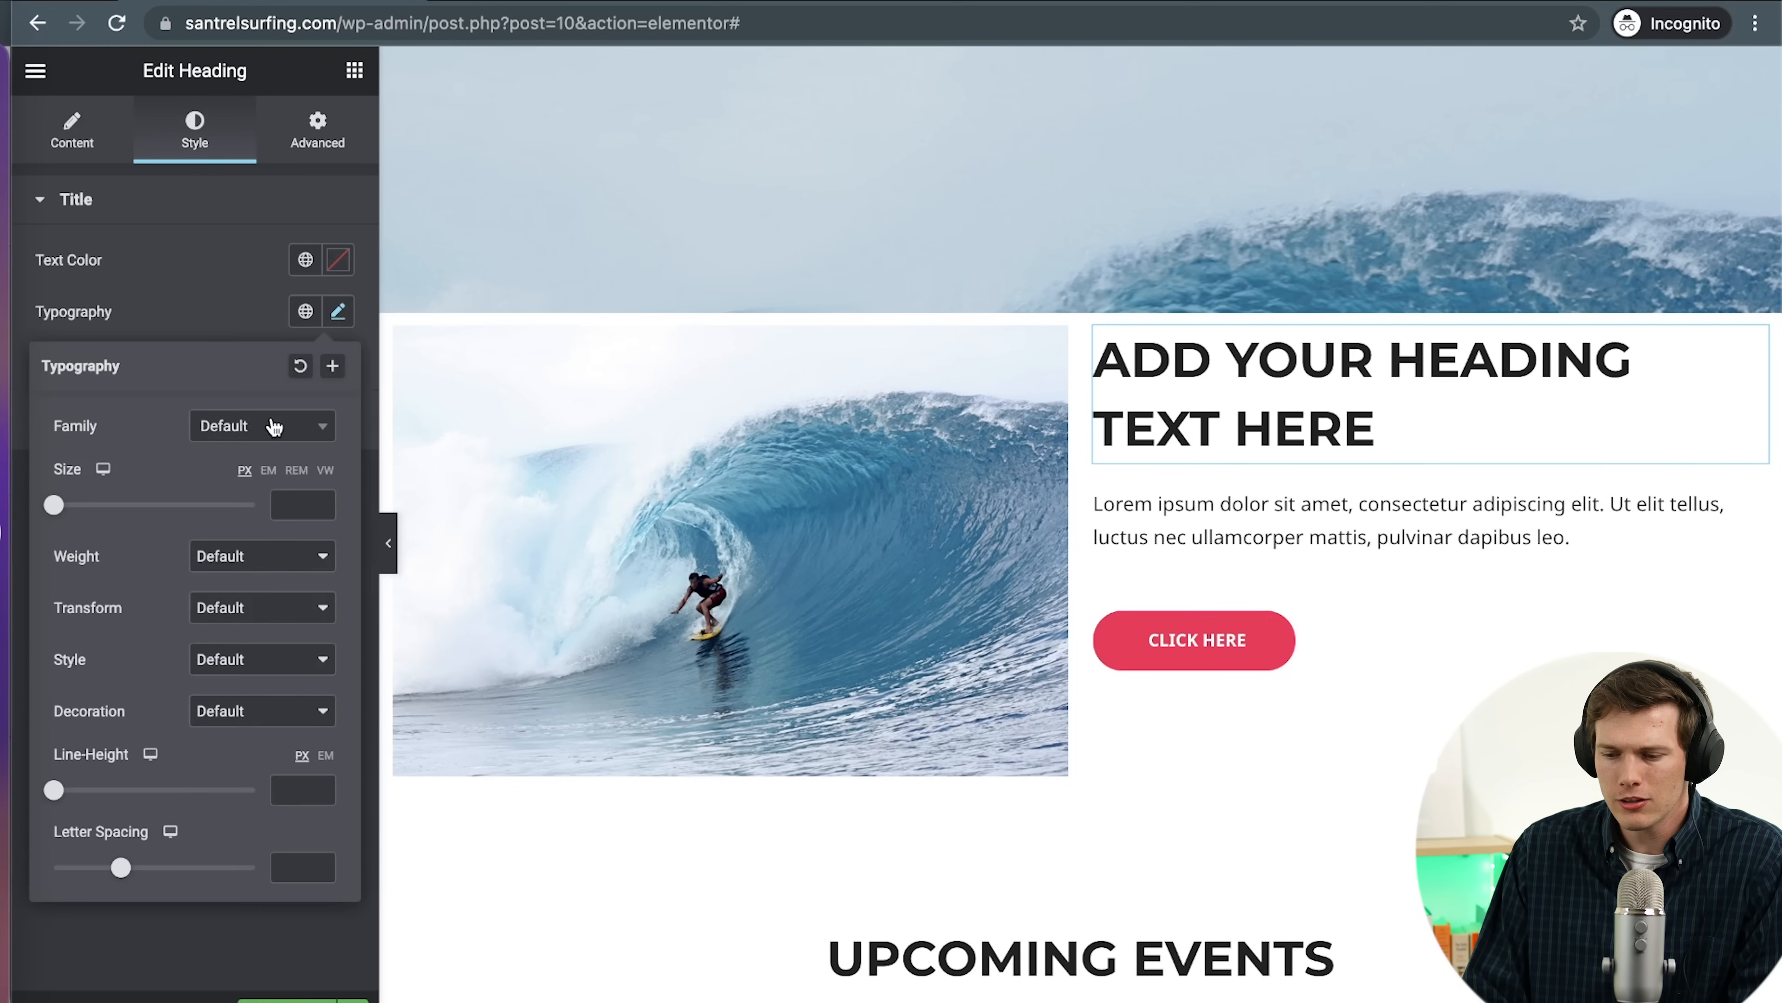
pyautogui.click(262, 431)
pyautogui.scroll(-5, 284, 533)
pyautogui.click(251, 579)
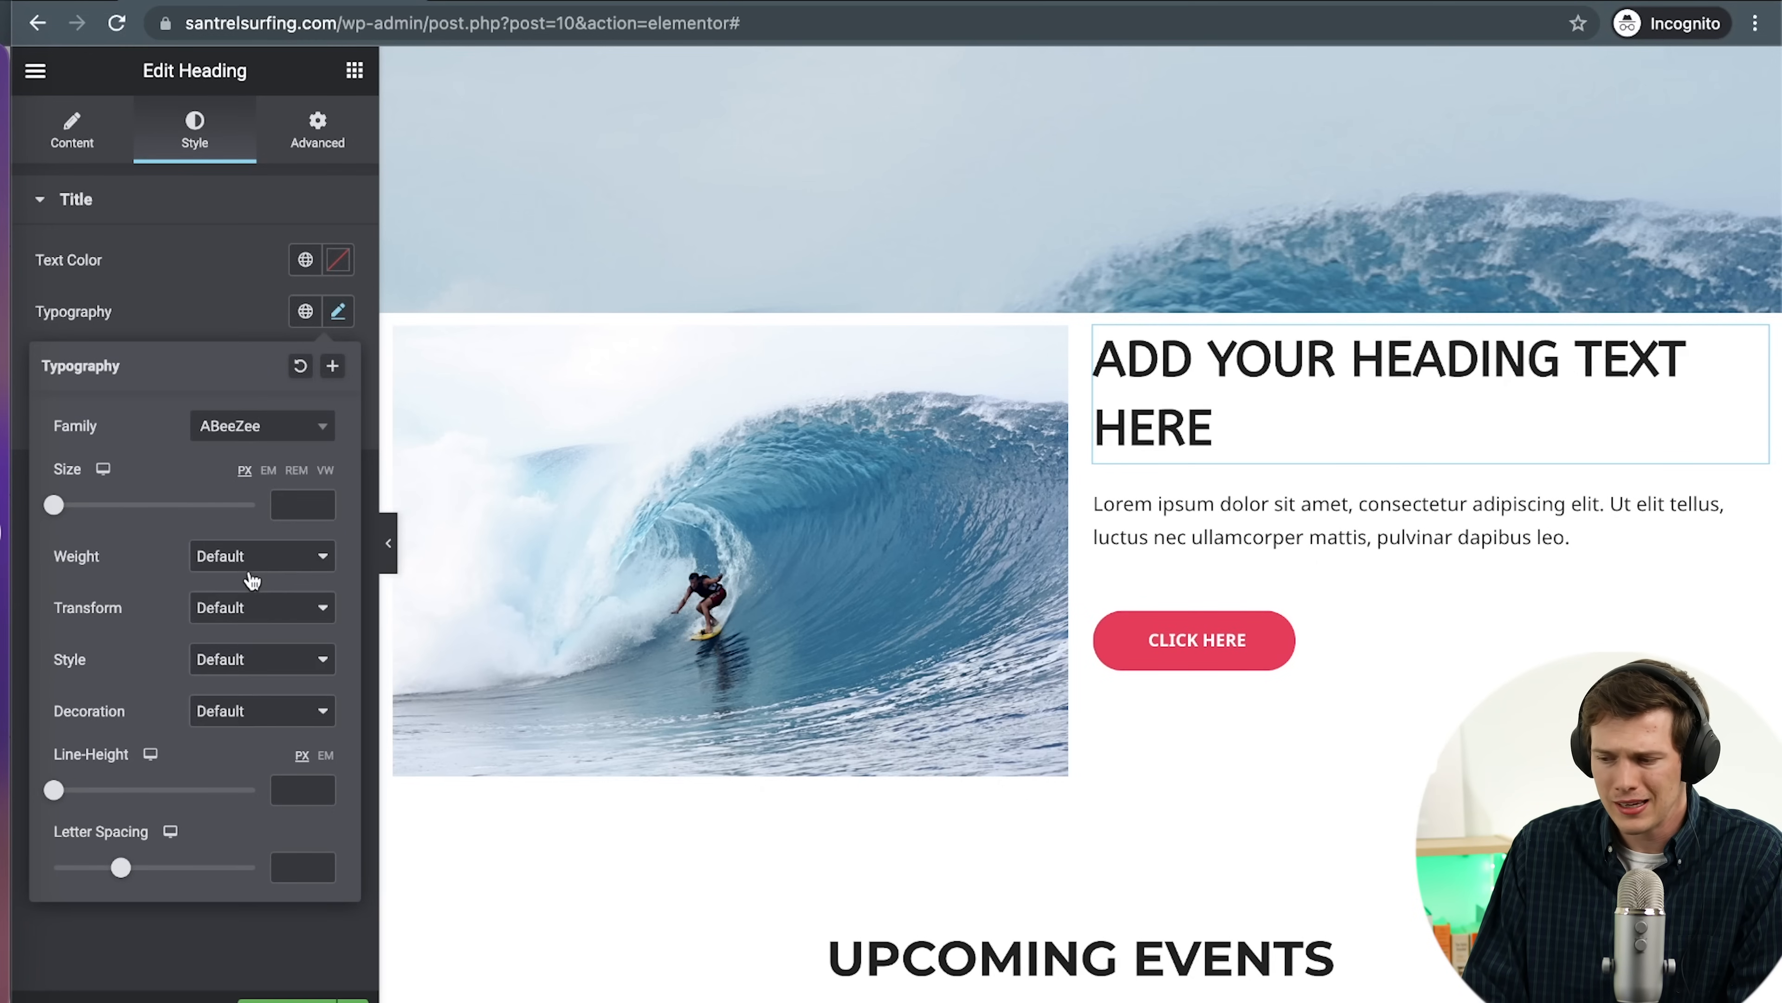
pyautogui.scroll(5, 1089, 460)
pyautogui.scroll(-3, 1089, 460)
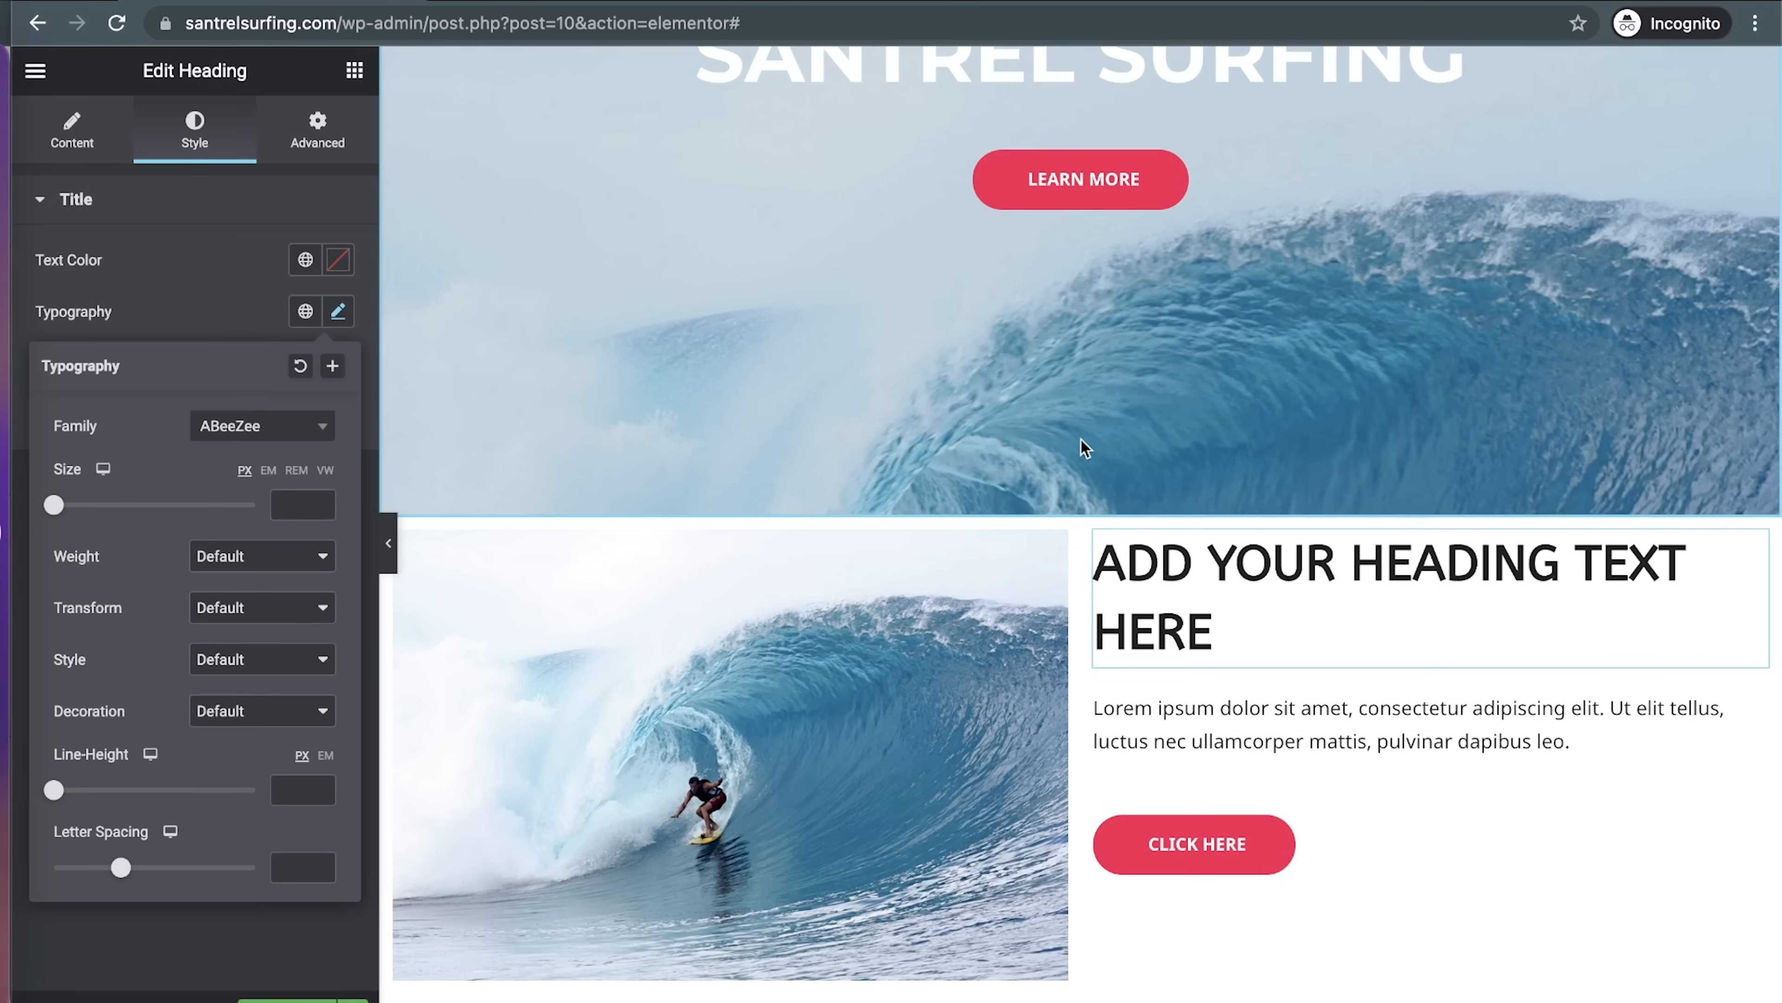
pyautogui.click(235, 292)
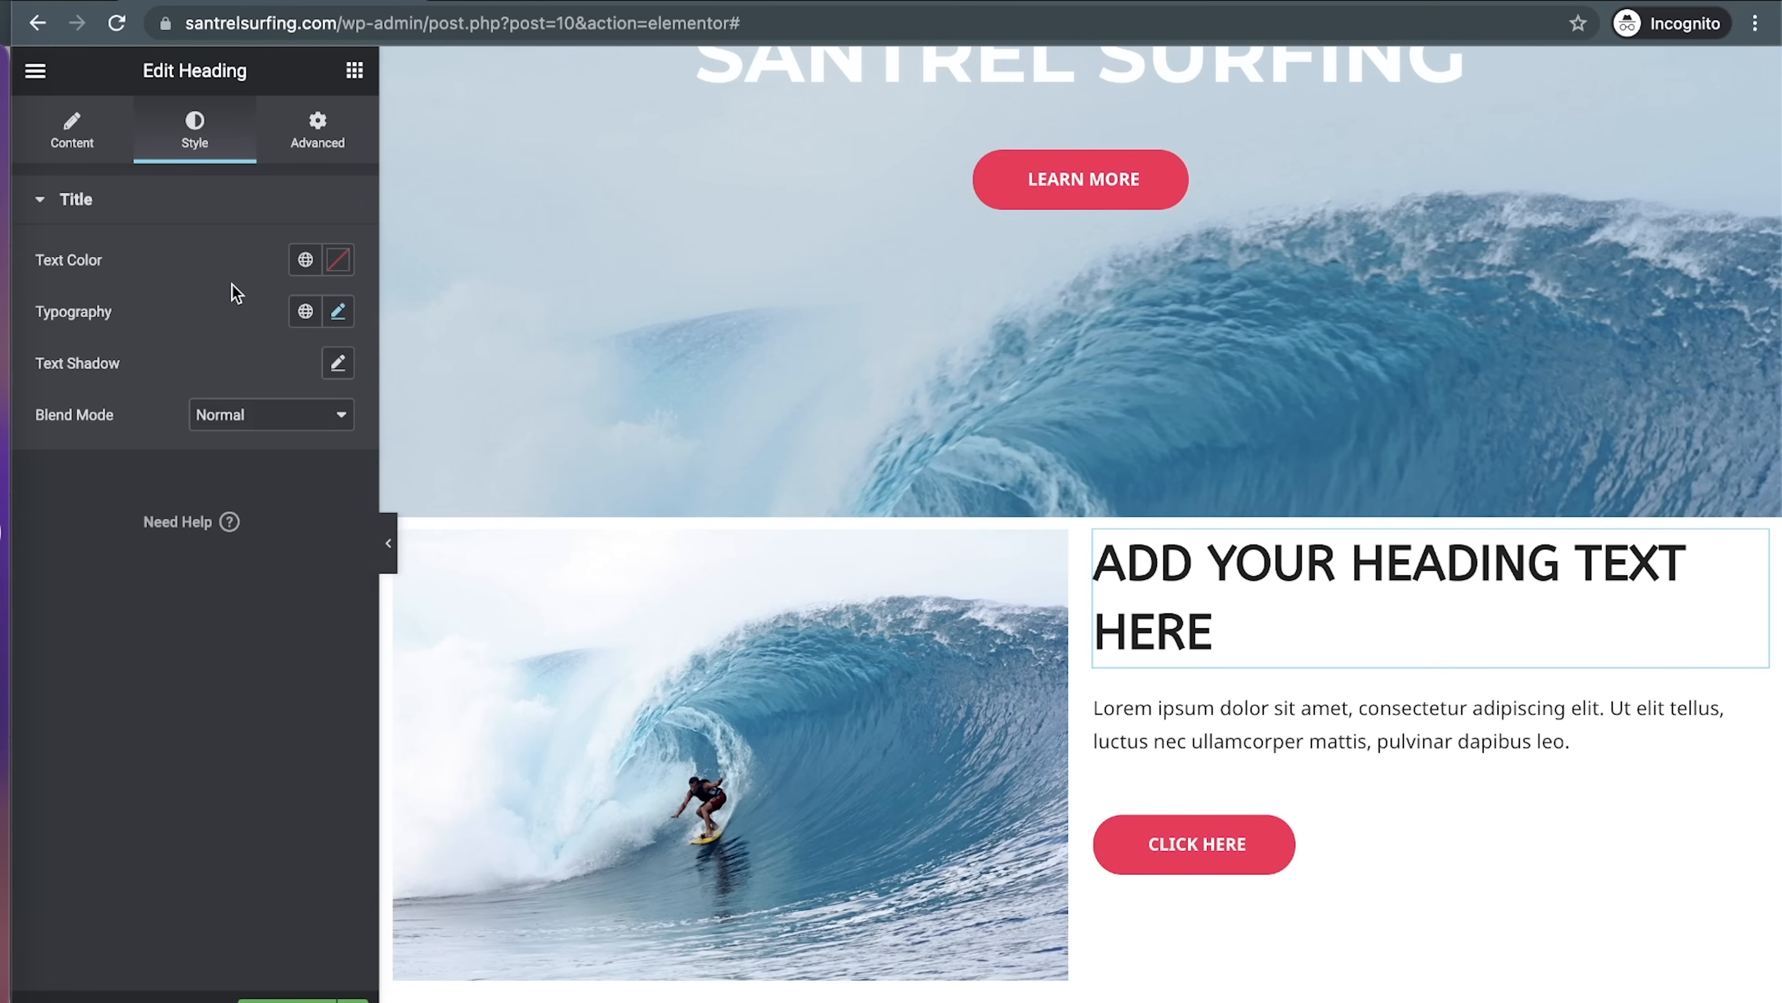
# Set the heading's text color to red, #FF0000
pyautogui.click(341, 272)
pyautogui.moveTo(304, 367); pyautogui.dragTo(366, 336)
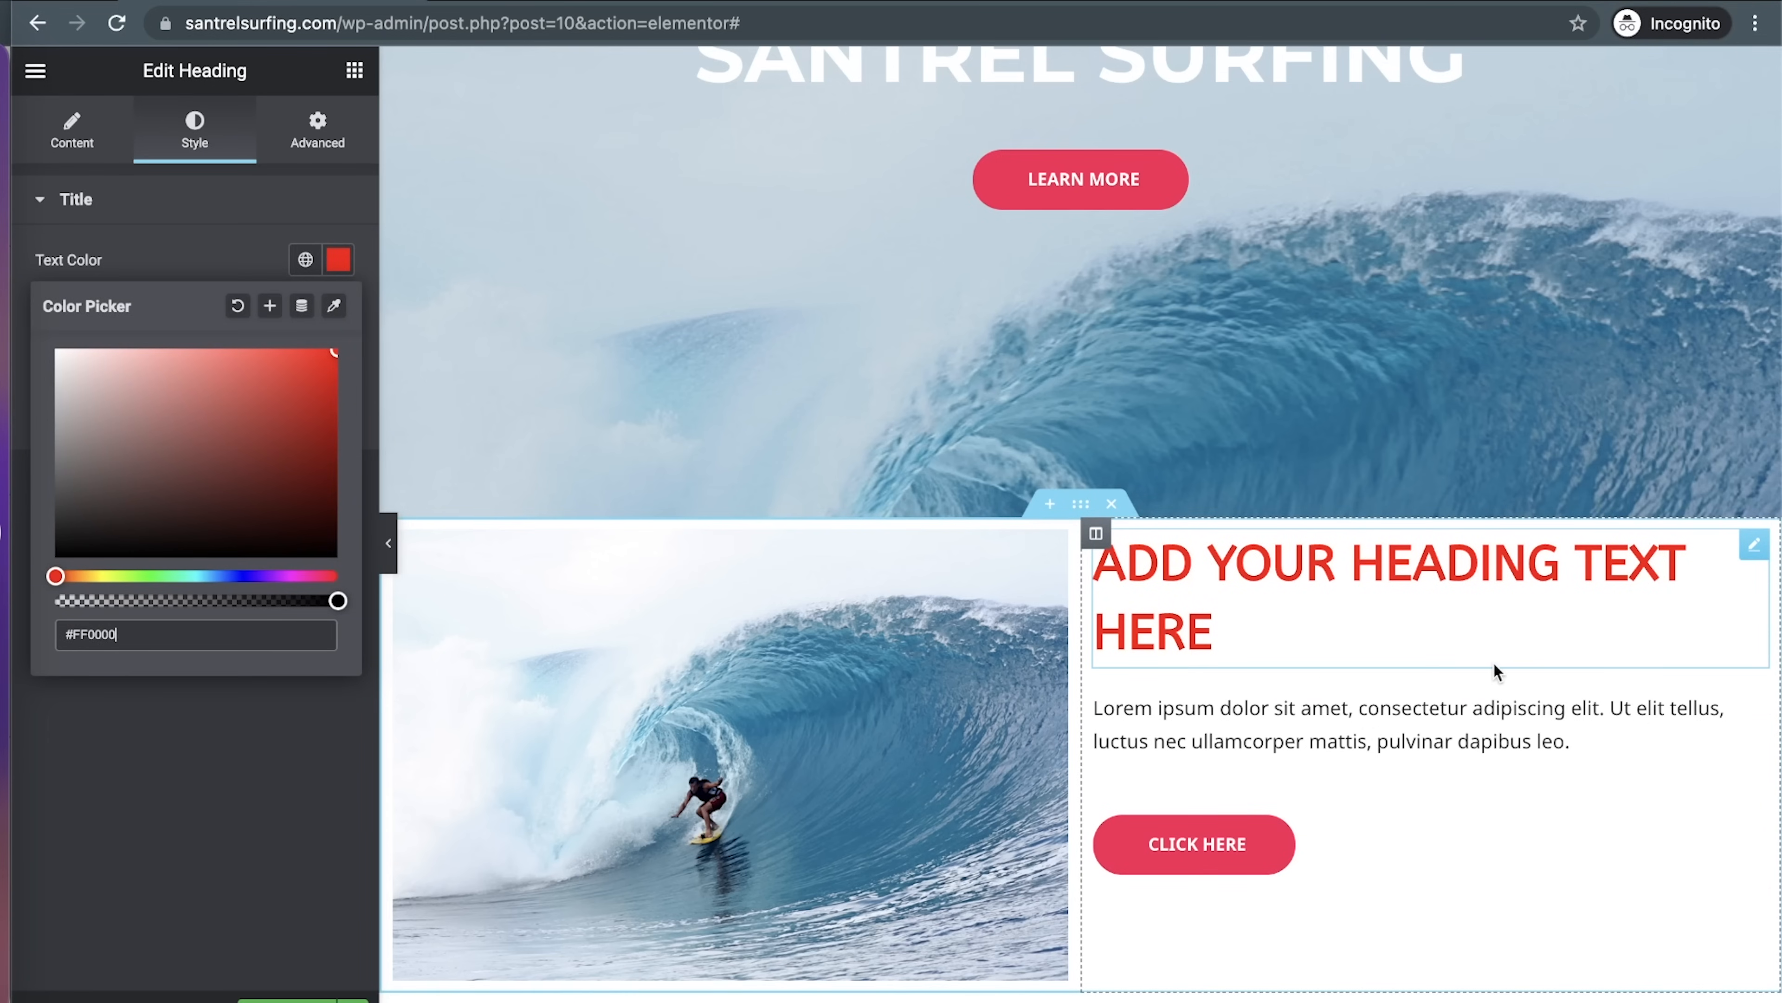
pyautogui.click(163, 190)
# Replace the heading's placeholder title with "Read our blog on how to surf!"
pyautogui.click(103, 136)
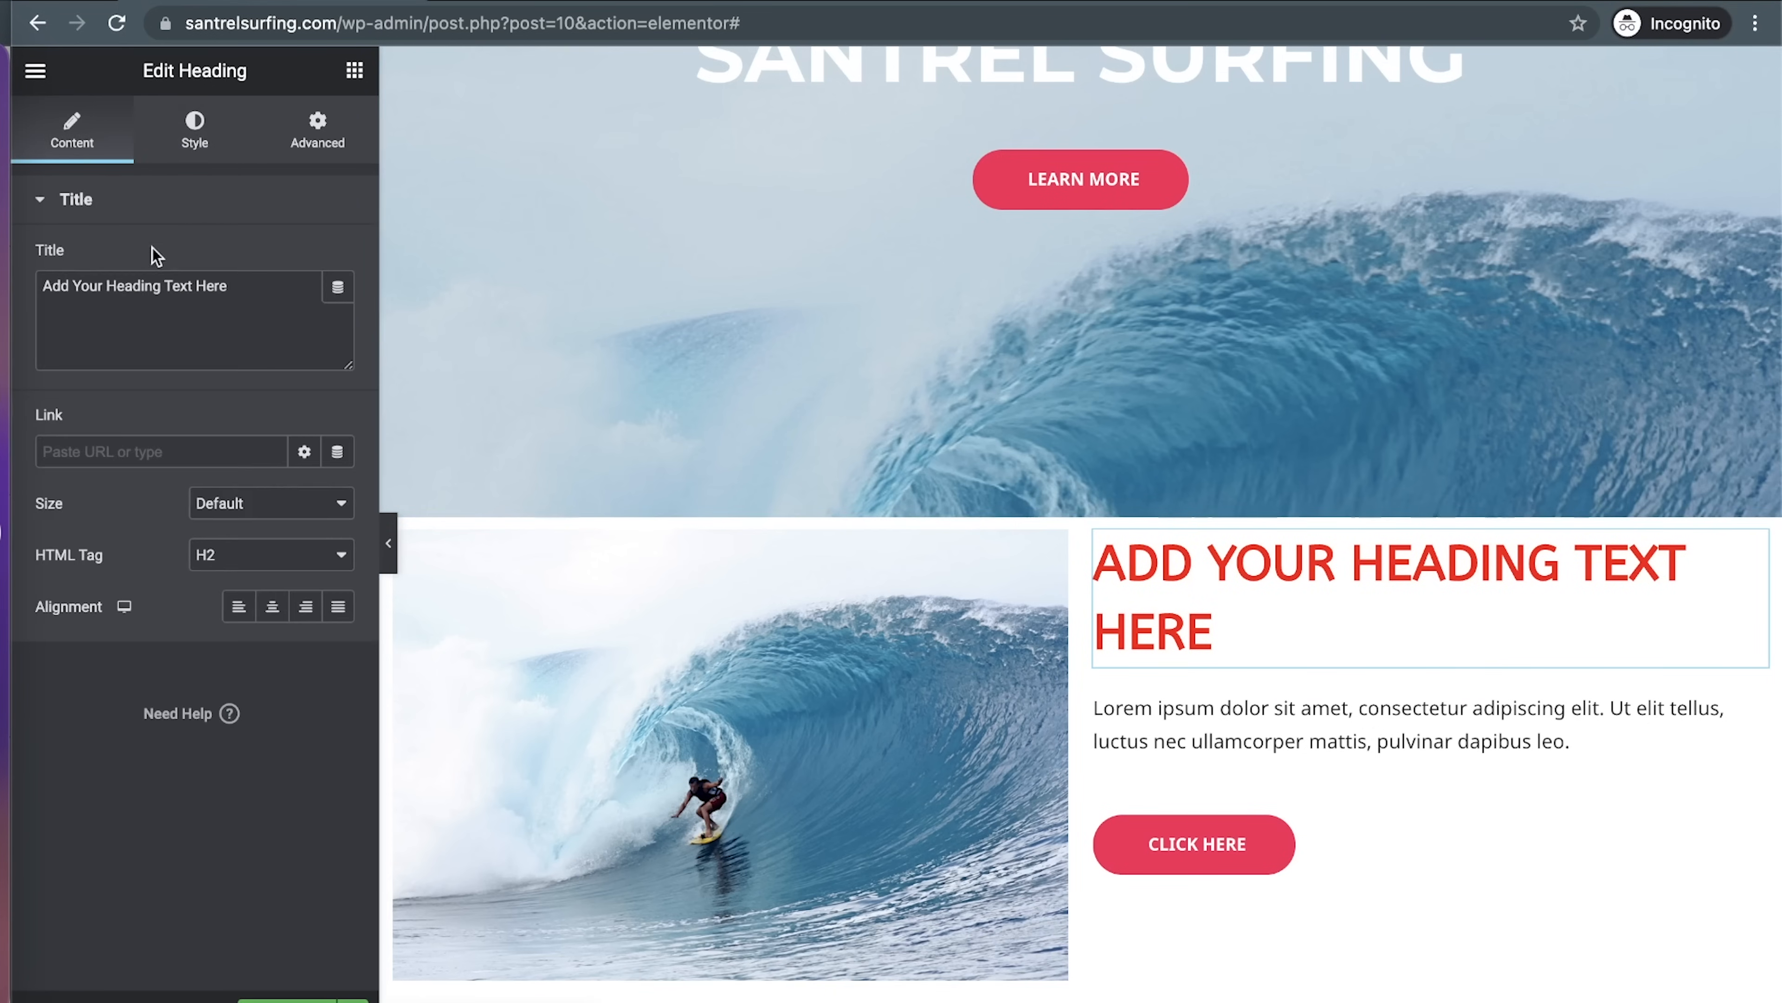
pyautogui.tripleClick(160, 286)
pyautogui.write('R')
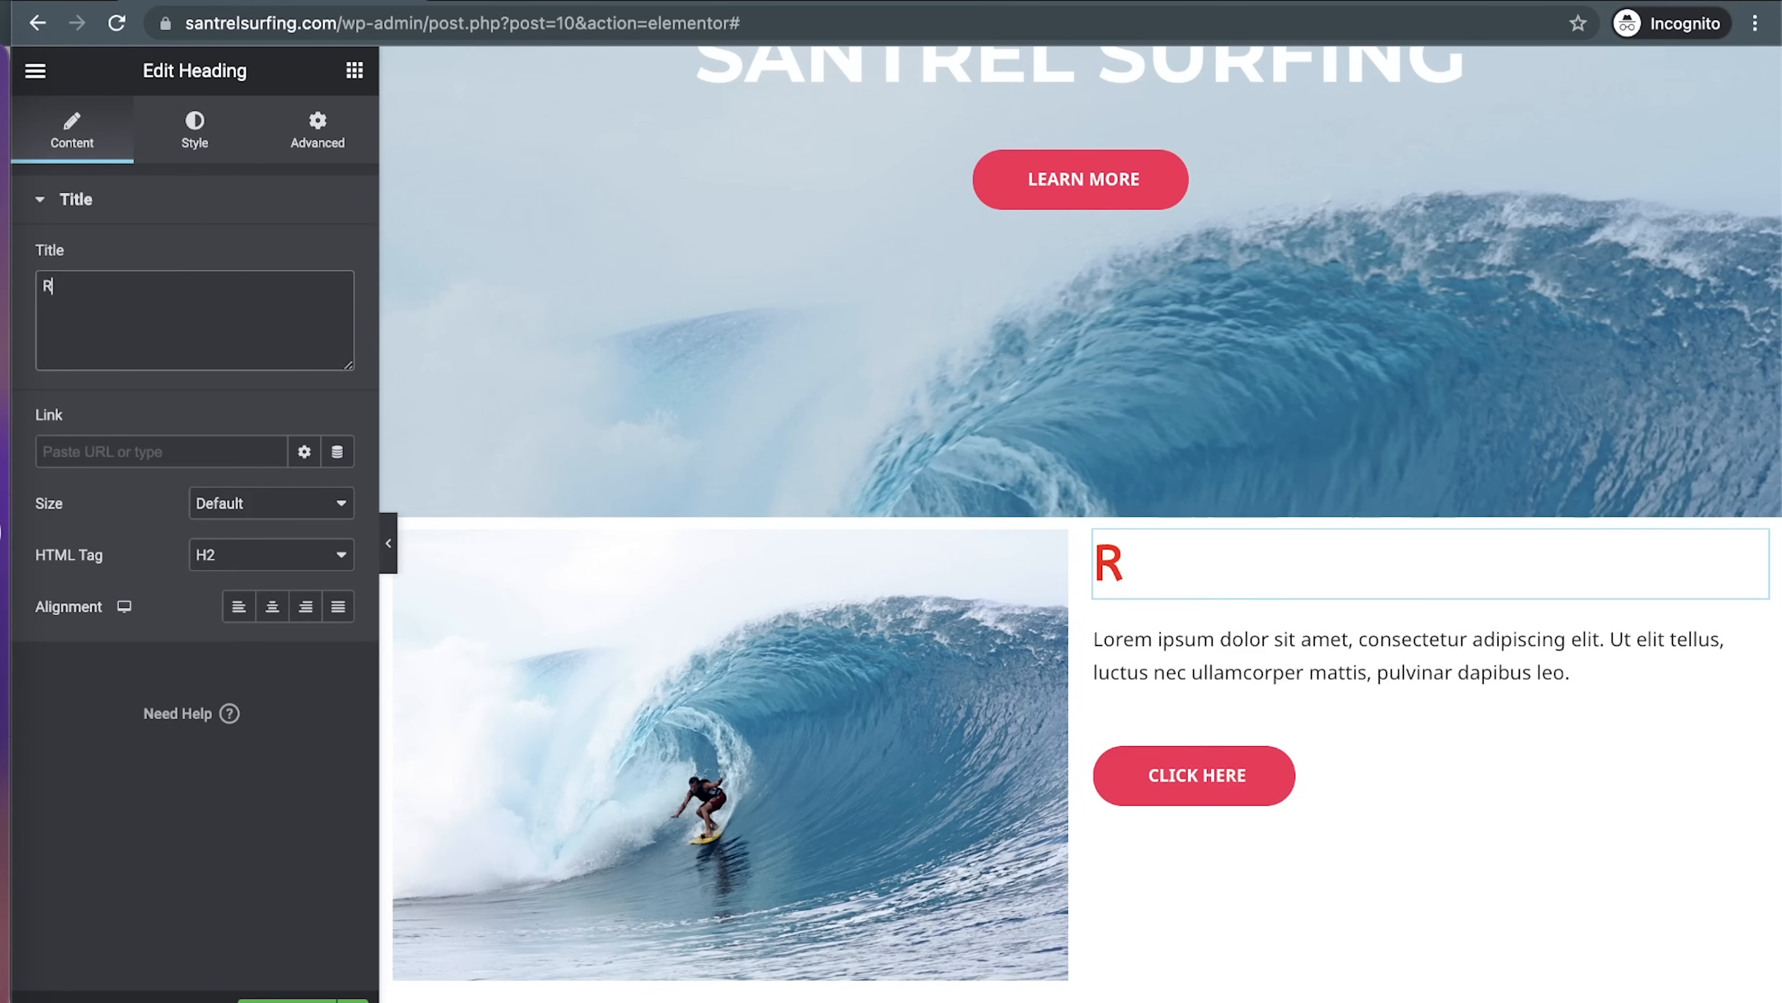
pyautogui.write('ead our b')
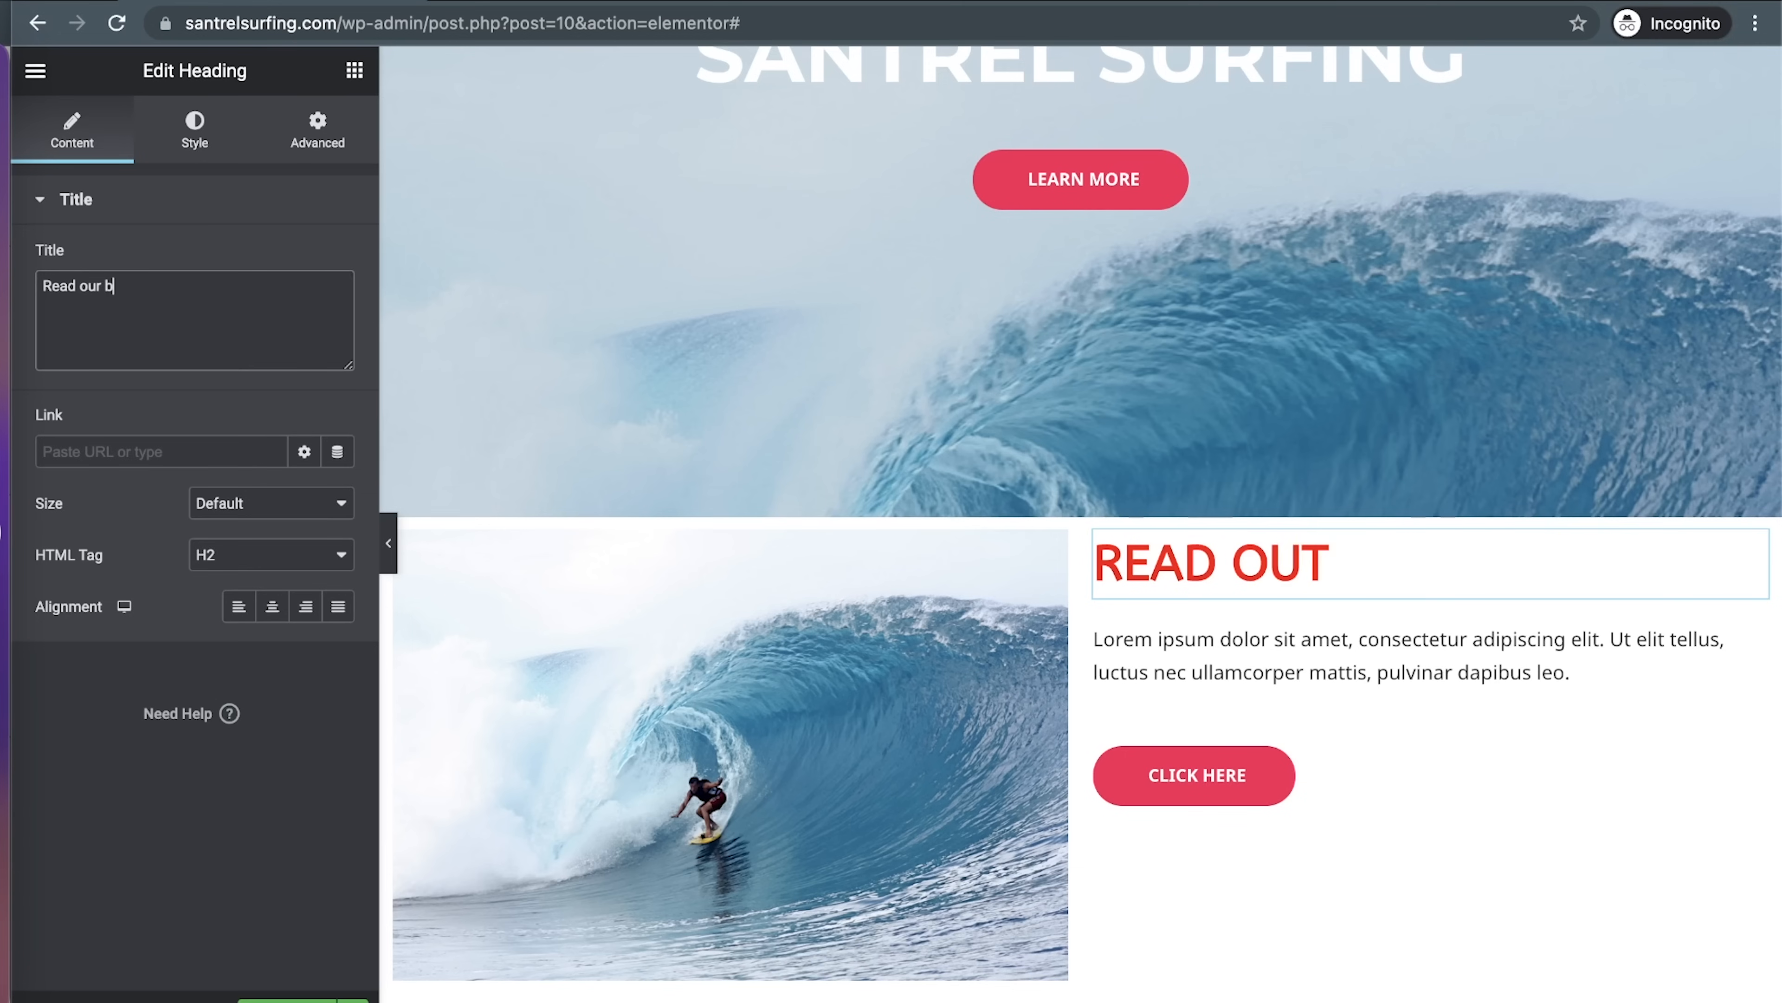
pyautogui.write('log on h')
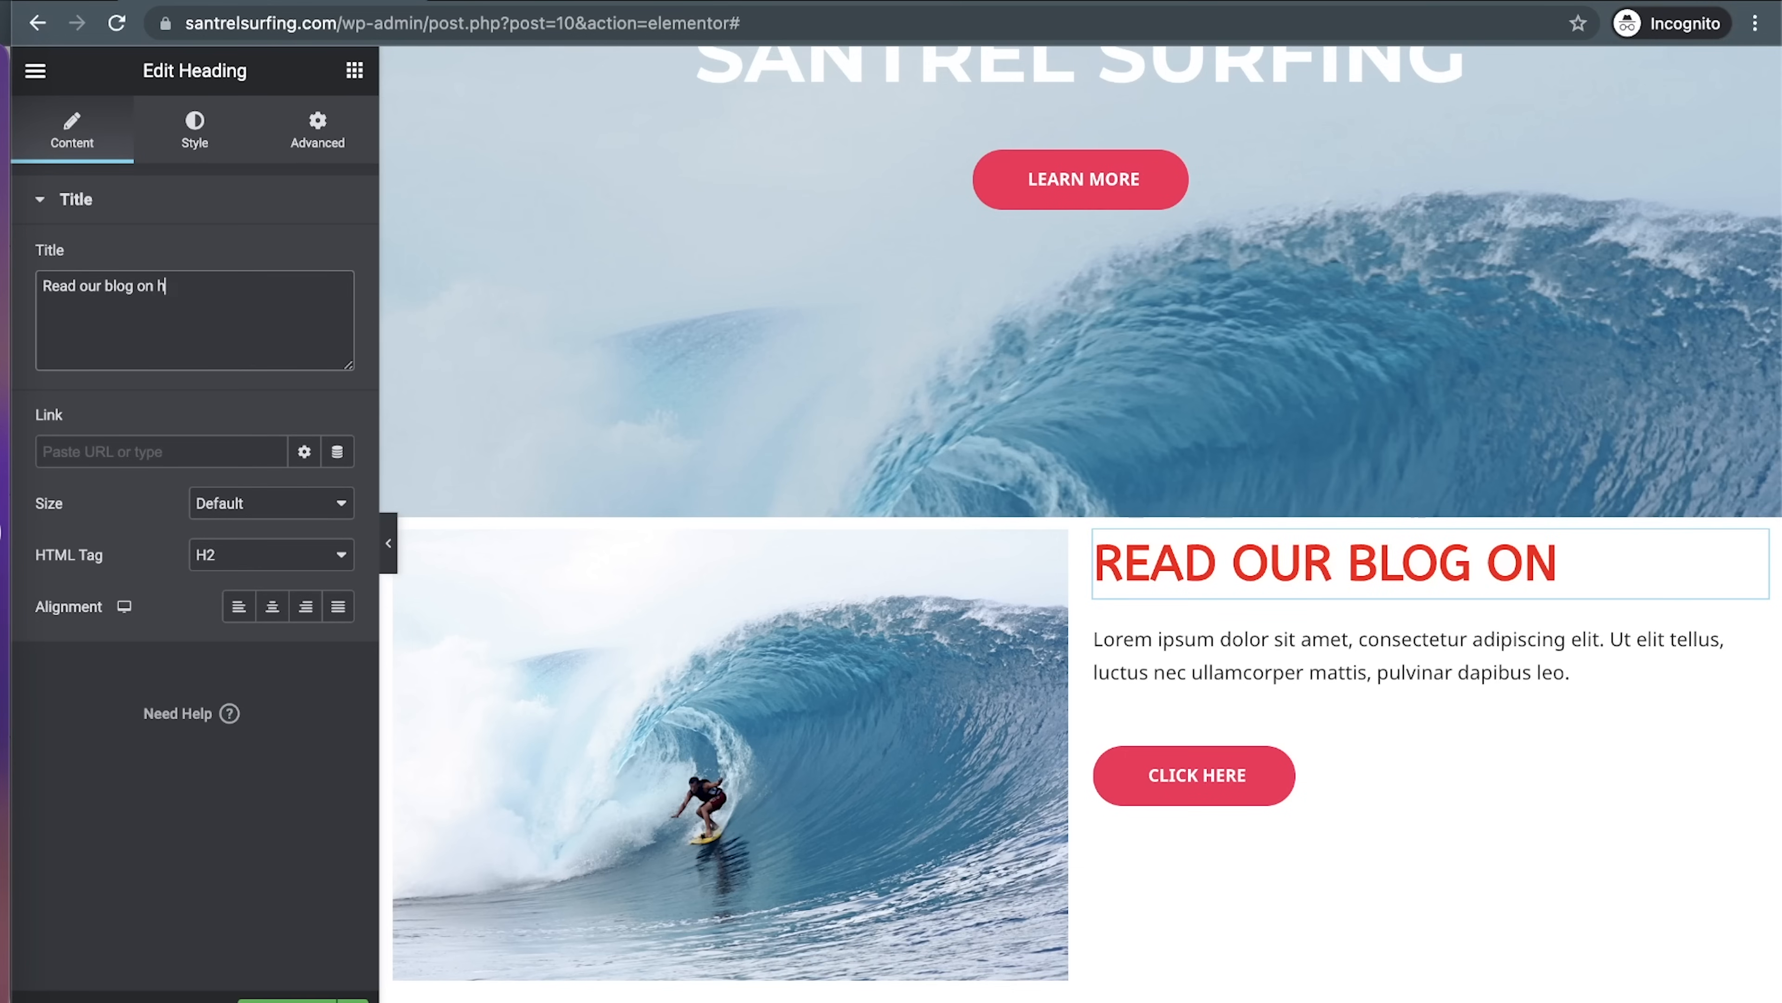
pyautogui.write('ow to surf!')
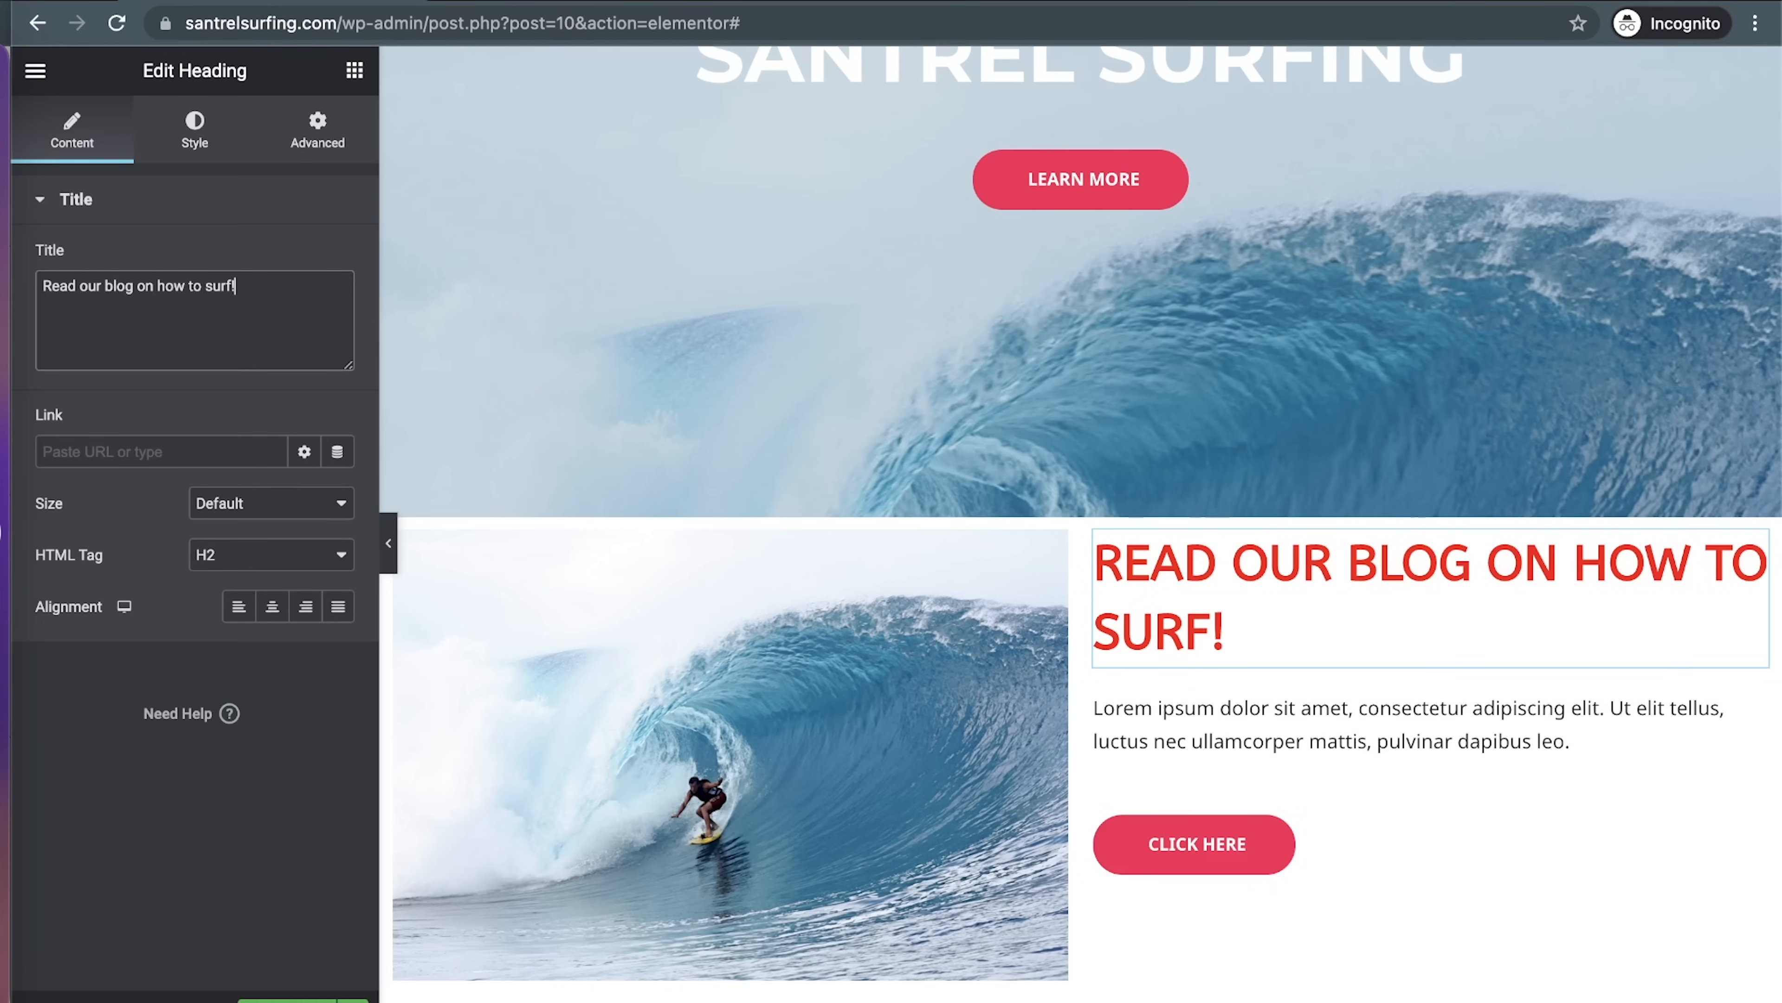
# Set the paragraph text to "We write blogs every week on how to surf so you can learn from our many years of experience!"
pyautogui.click(1569, 741)
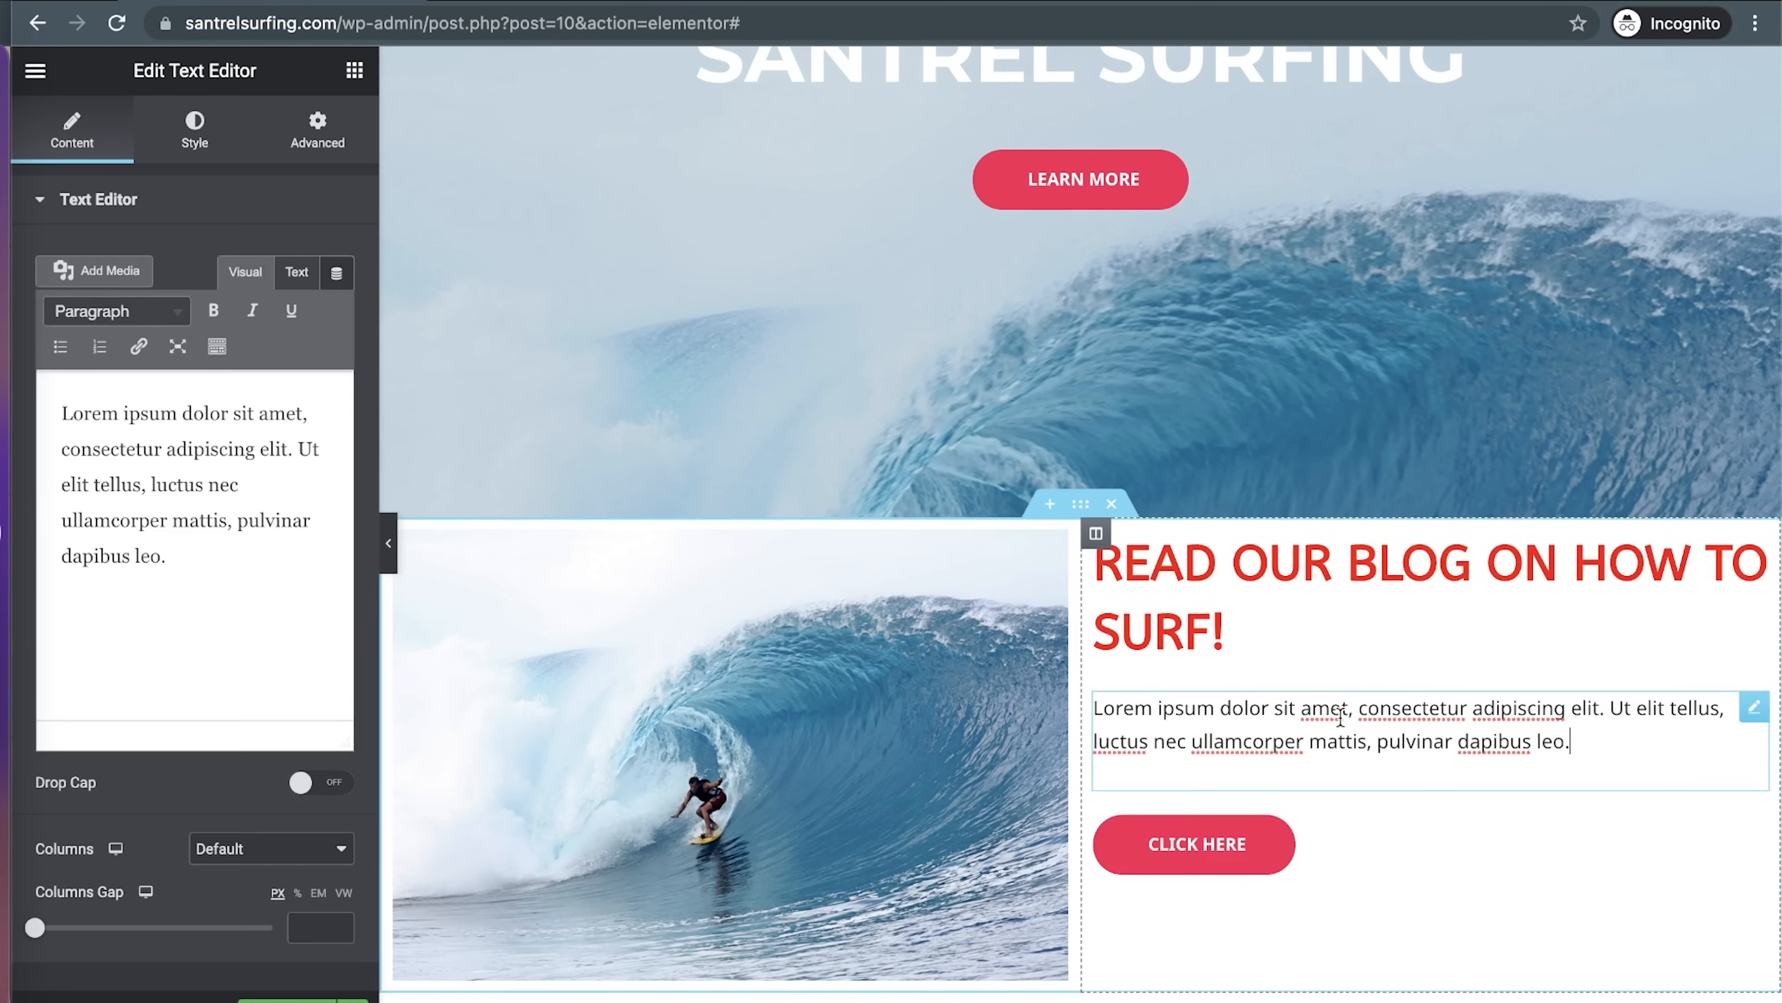
pyautogui.moveTo(177, 568); pyautogui.dragTo(45, 427)
pyautogui.write('We write ')
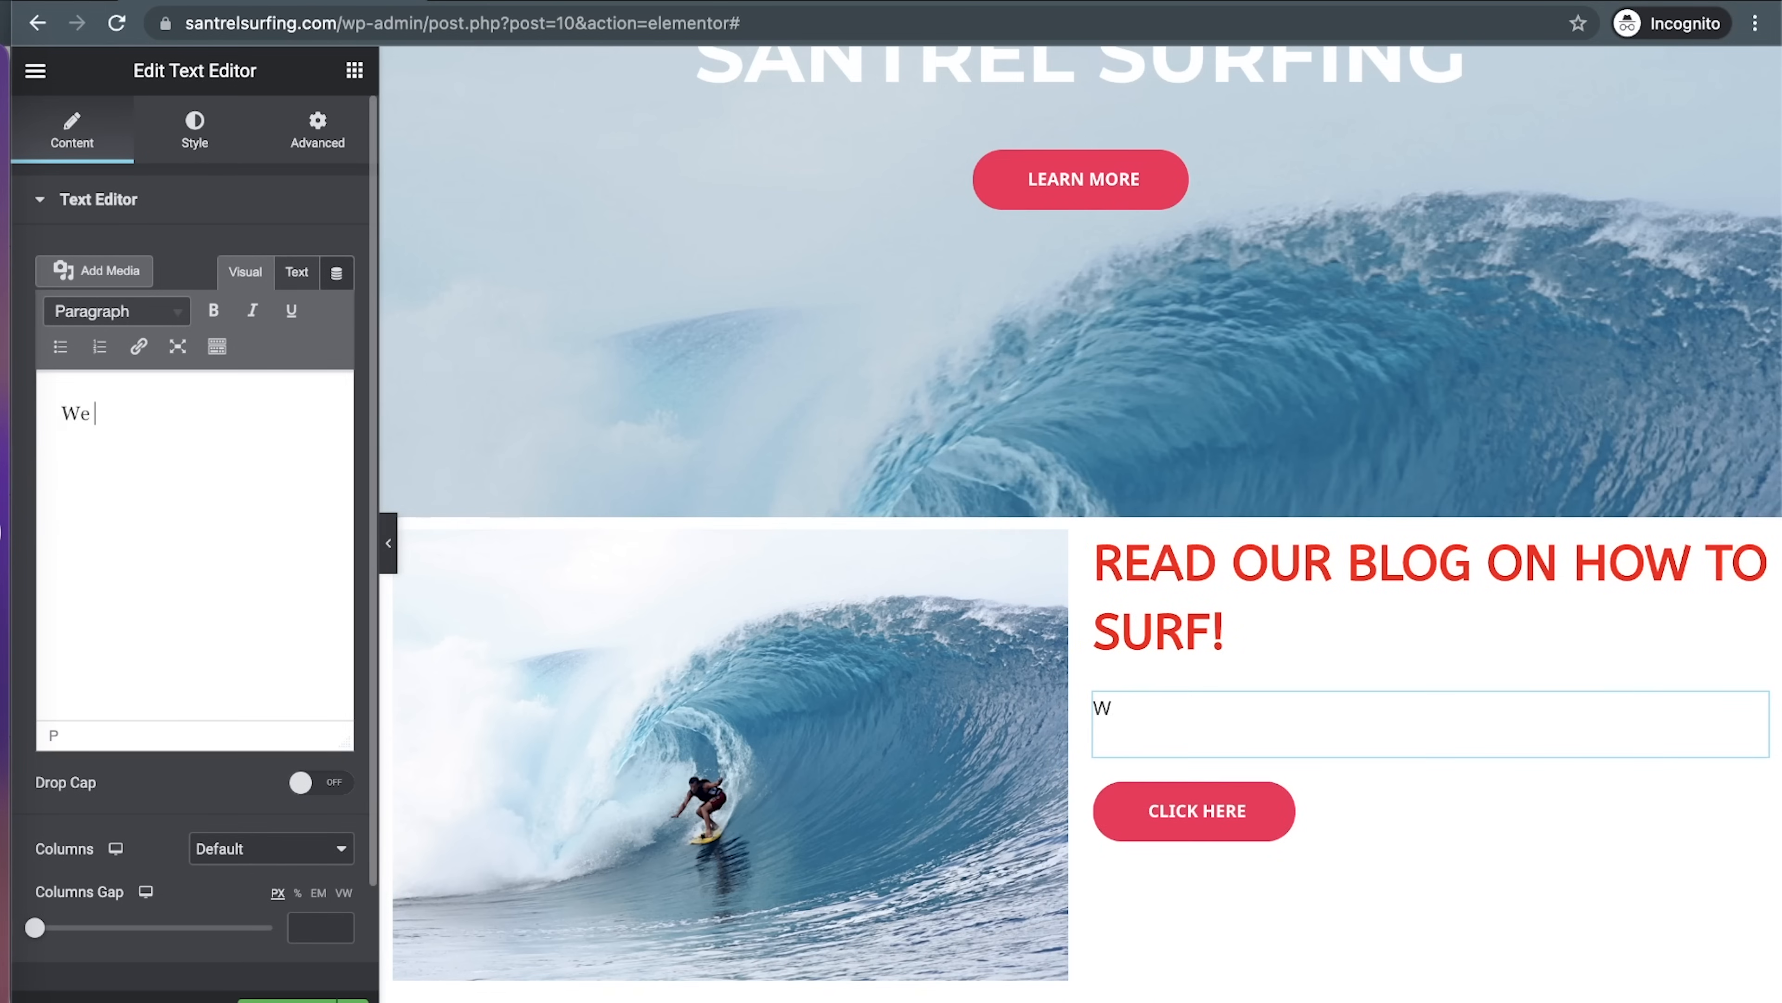
pyautogui.write('blogs every week on how to su')
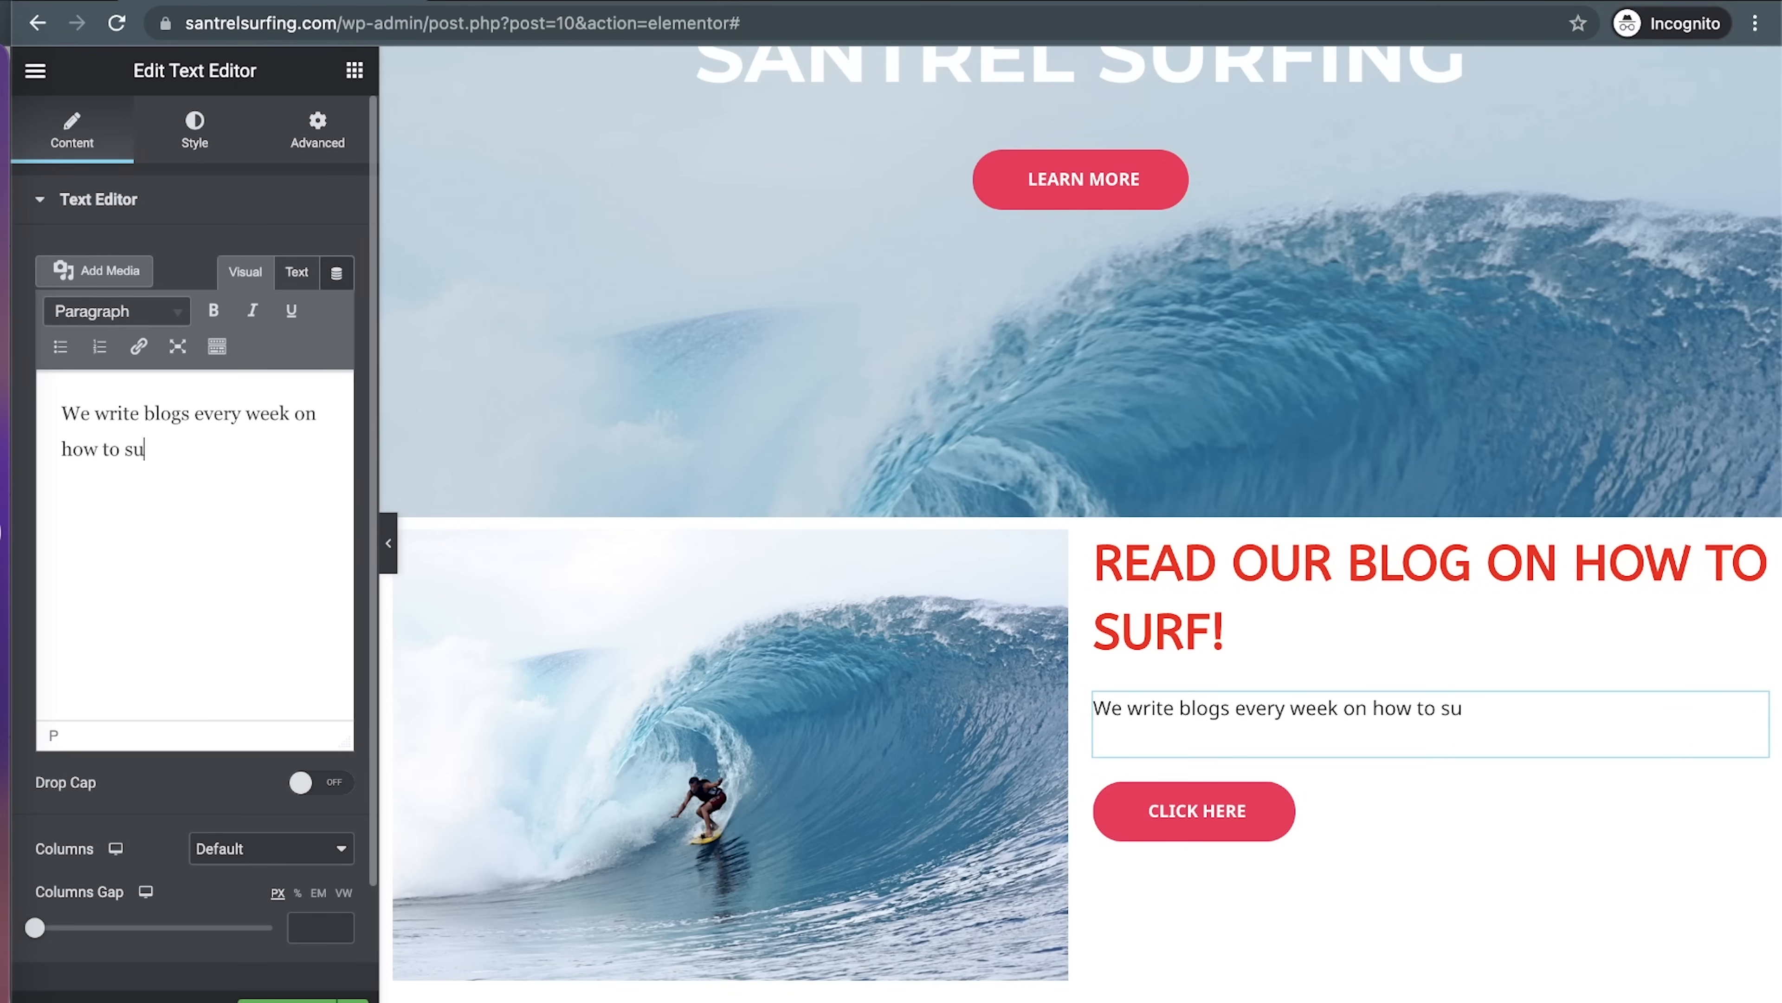
pyautogui.write('rf so you can learn from our many years of experience!')
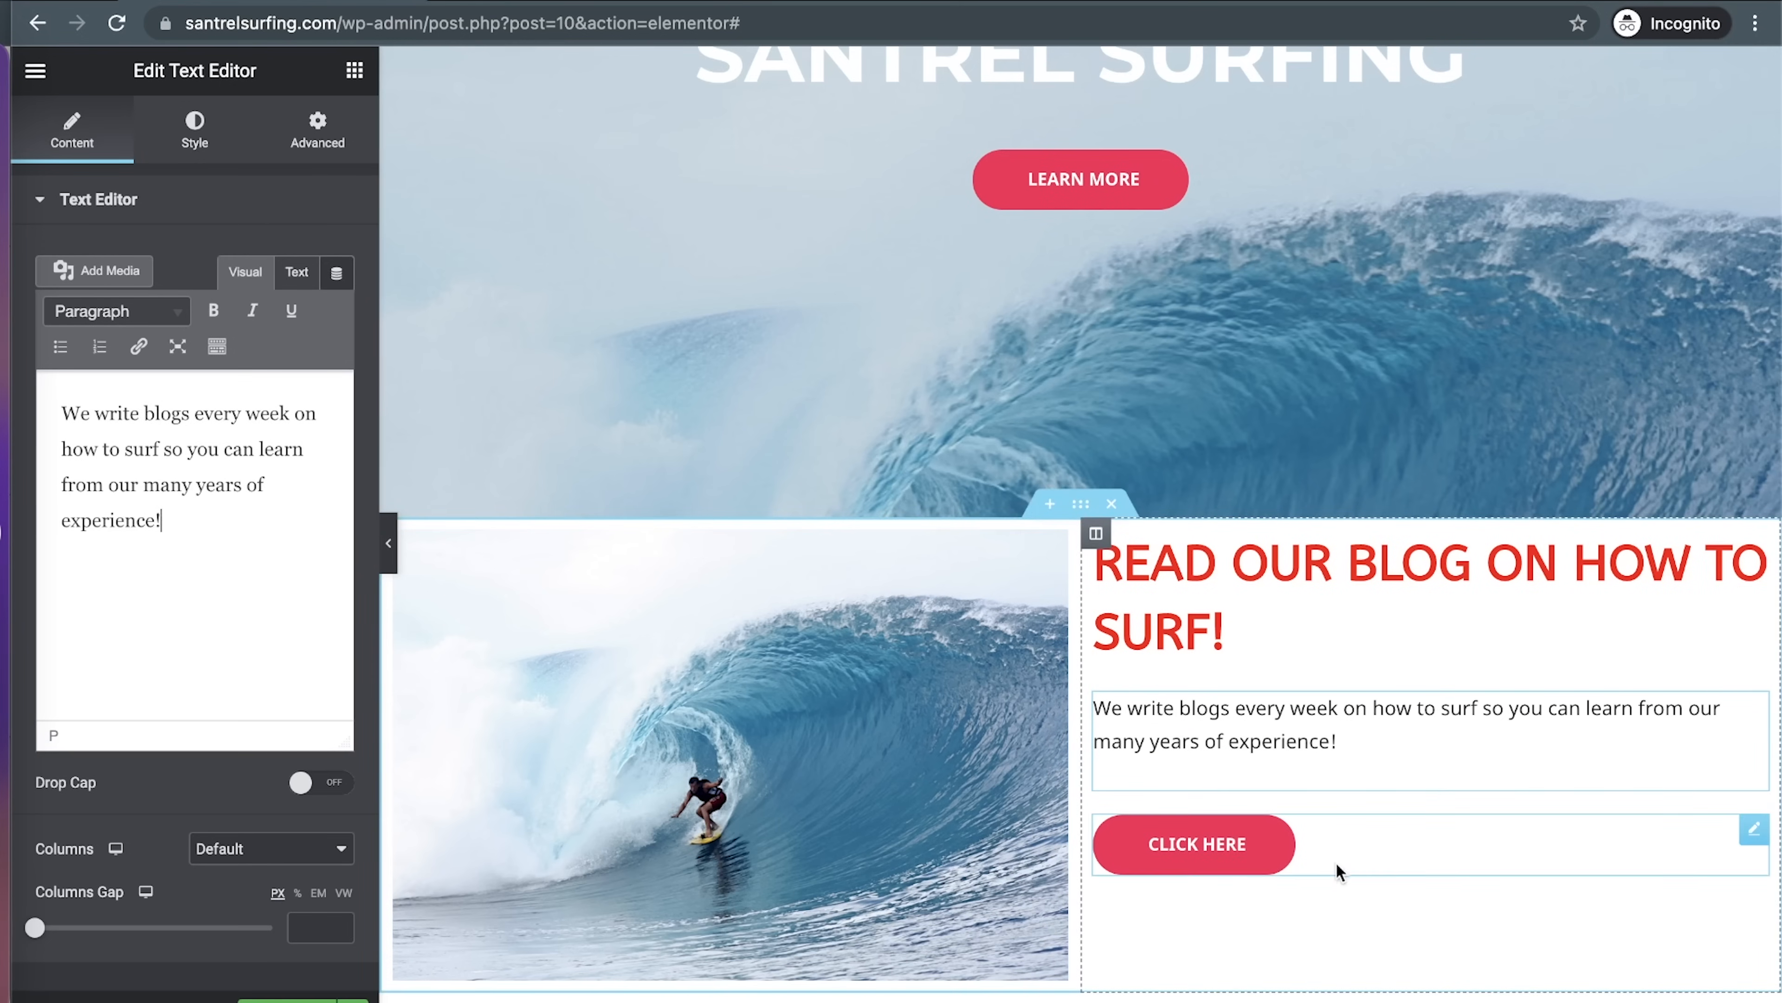
# Link the word "experience!" in the blog paragraph to google.com
pyautogui.click(1338, 868)
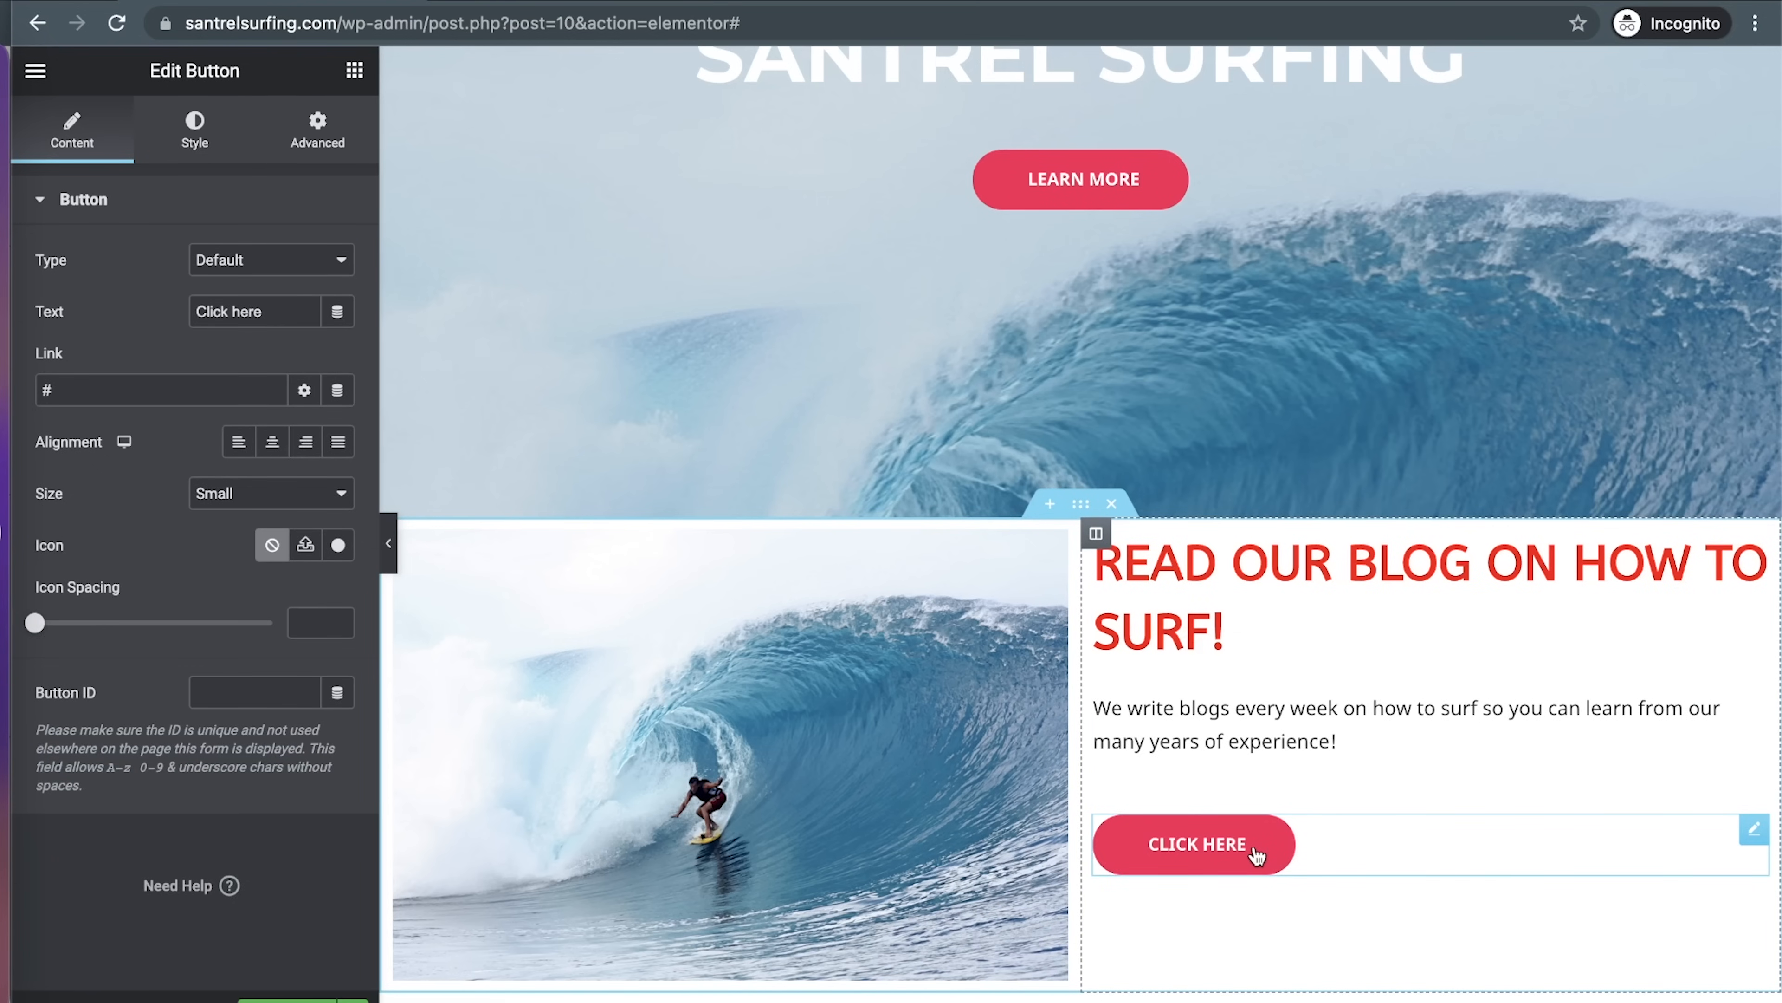
pyautogui.click(1375, 730)
pyautogui.moveTo(1360, 743); pyautogui.dragTo(1264, 740)
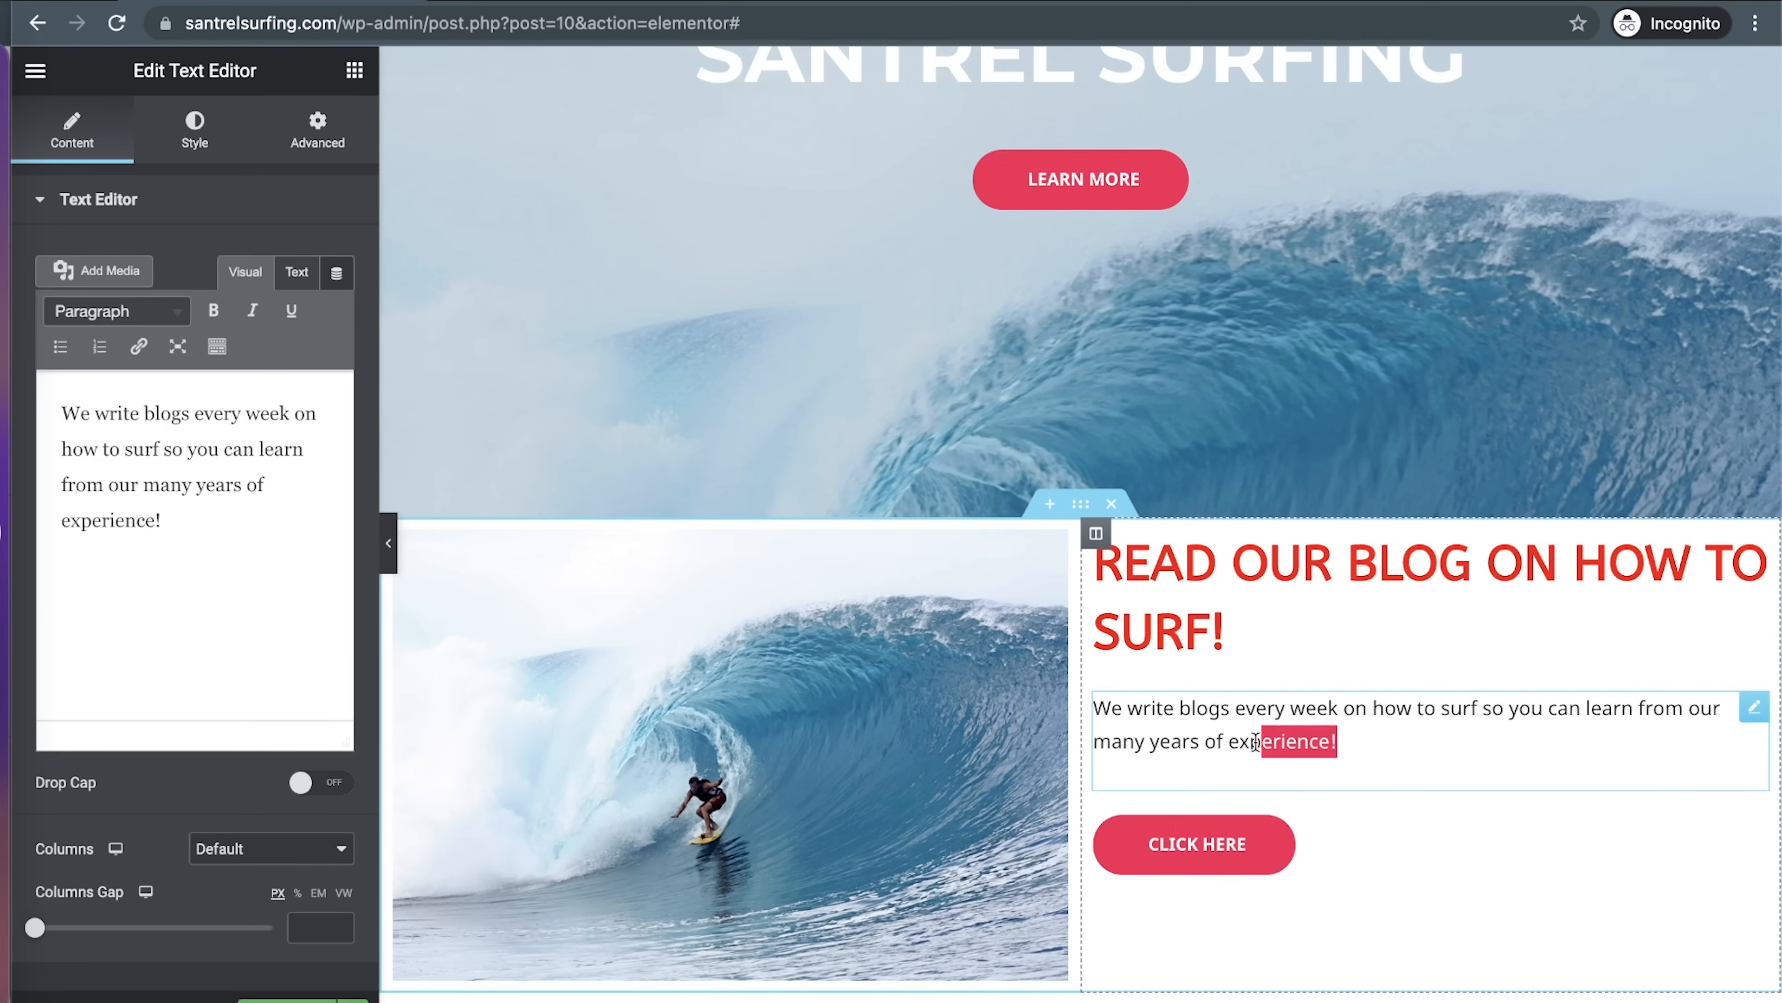
pyautogui.moveTo(166, 521); pyautogui.dragTo(52, 509)
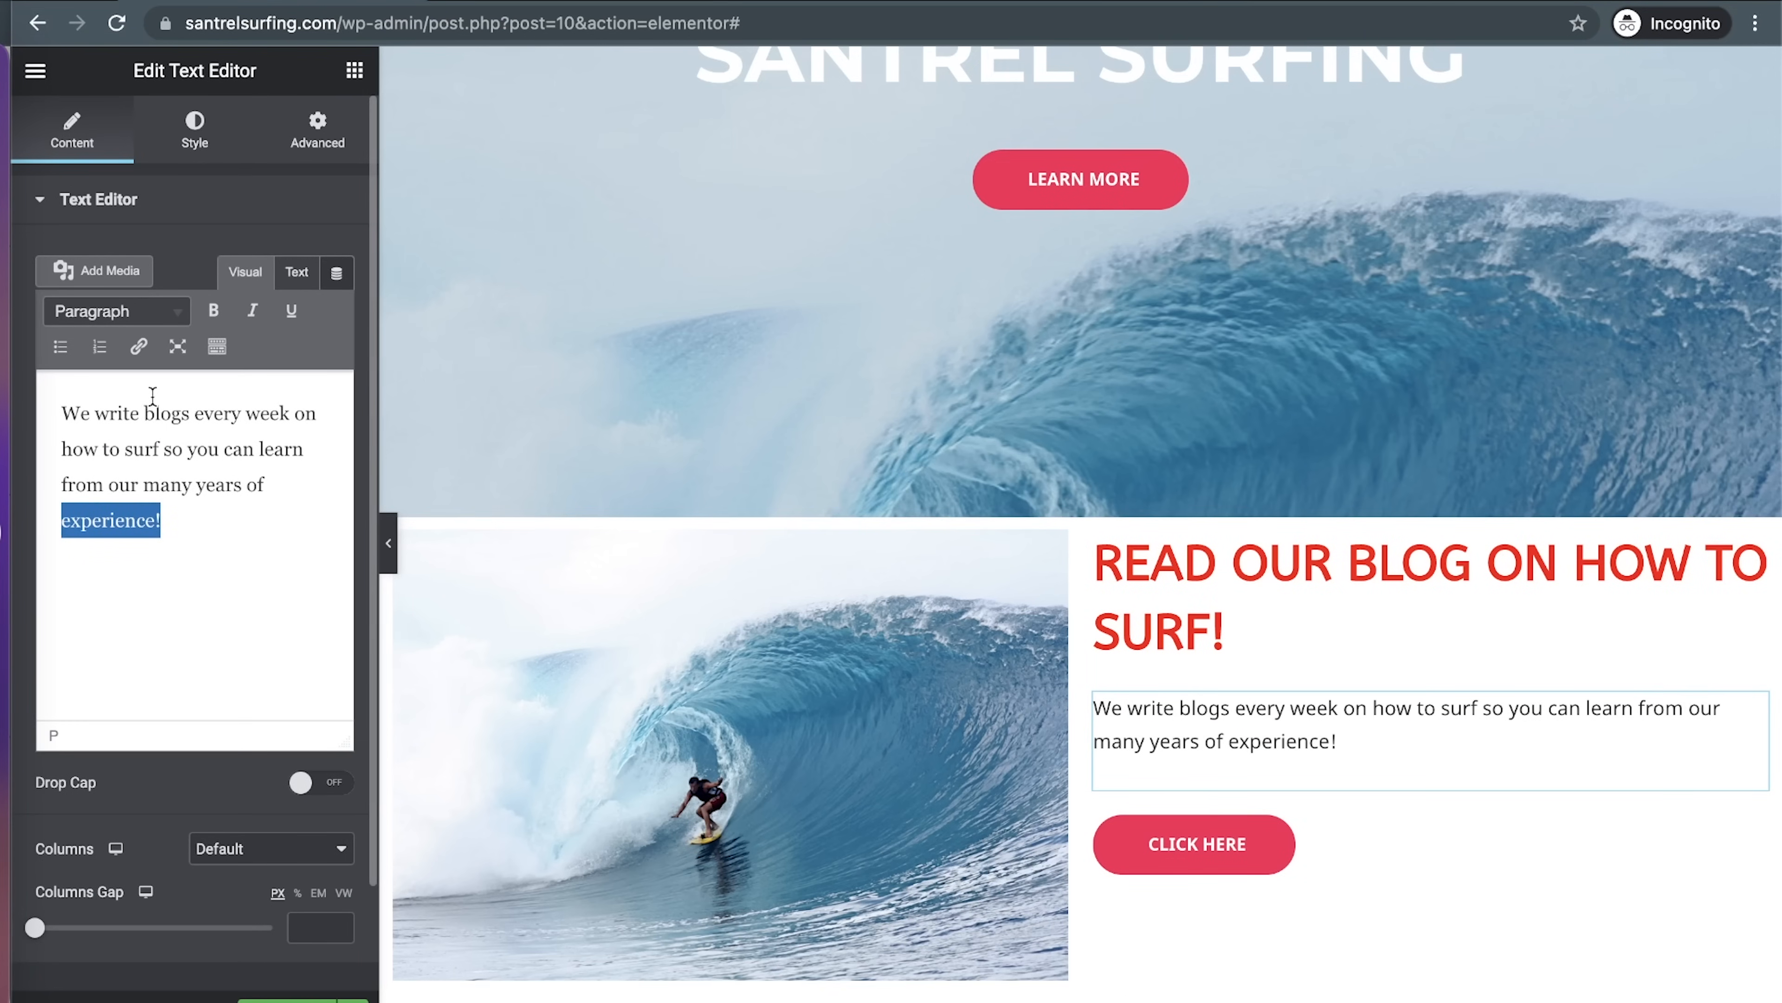
pyautogui.click(138, 346)
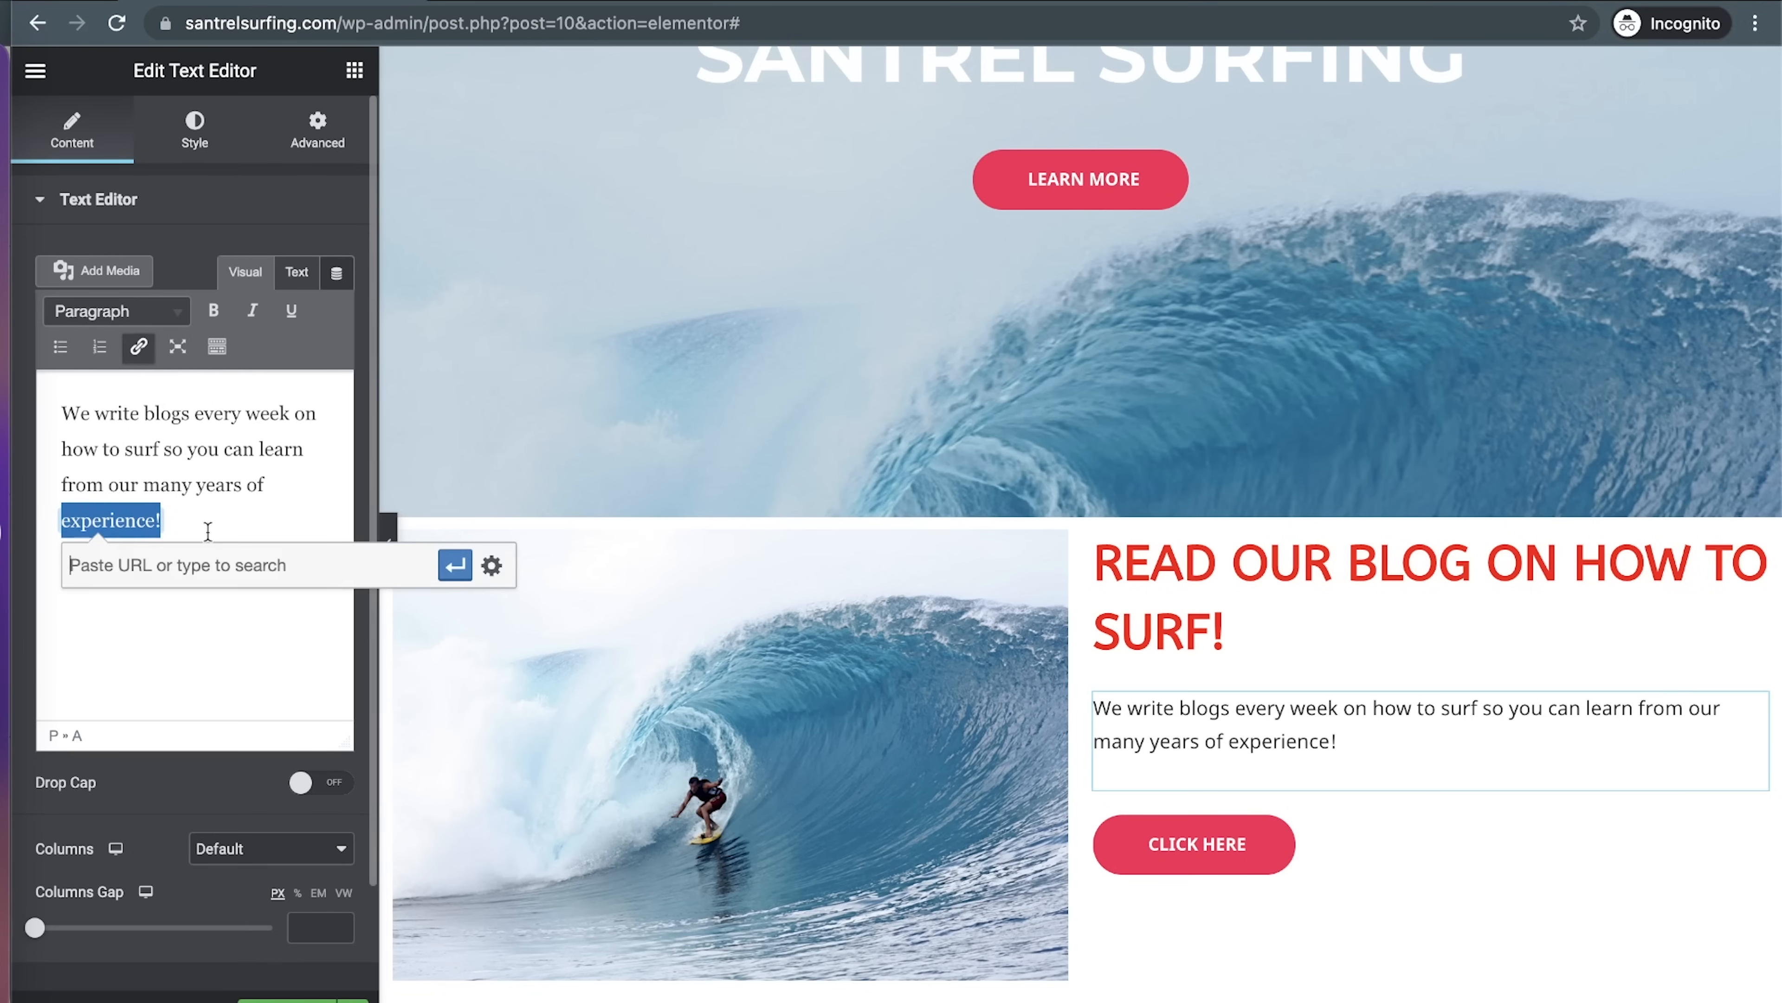
pyautogui.write('google.com')
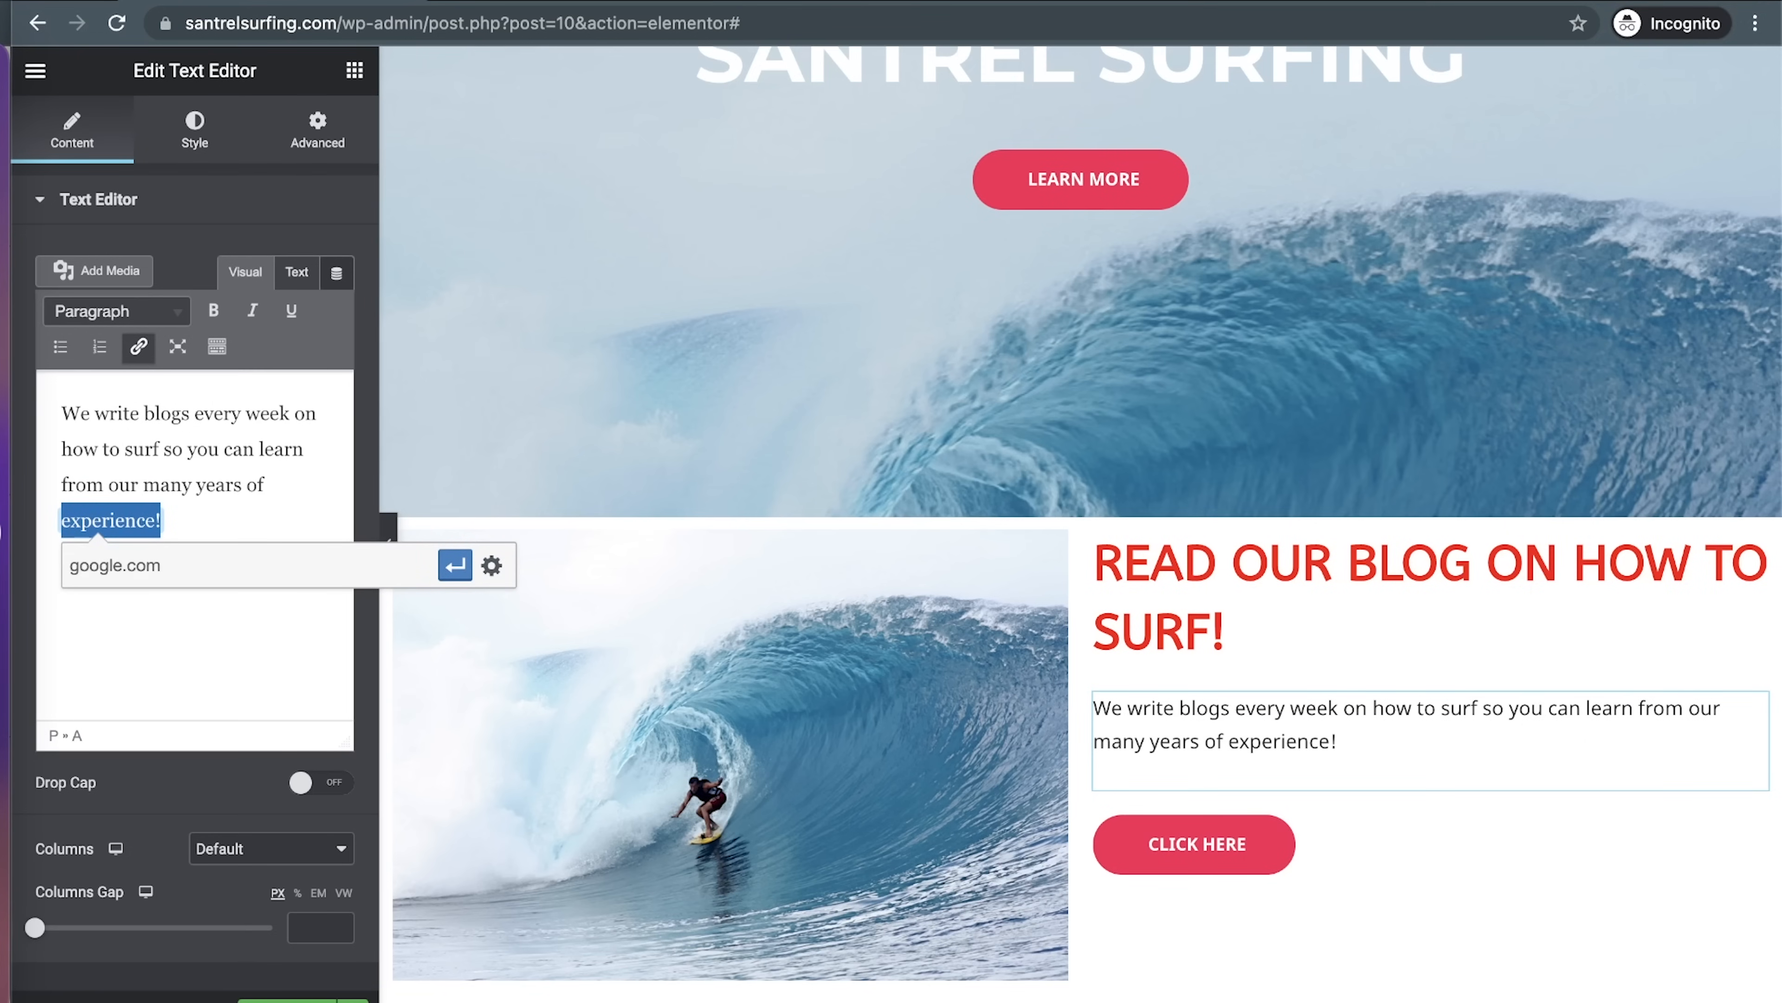
pyautogui.press('Return')
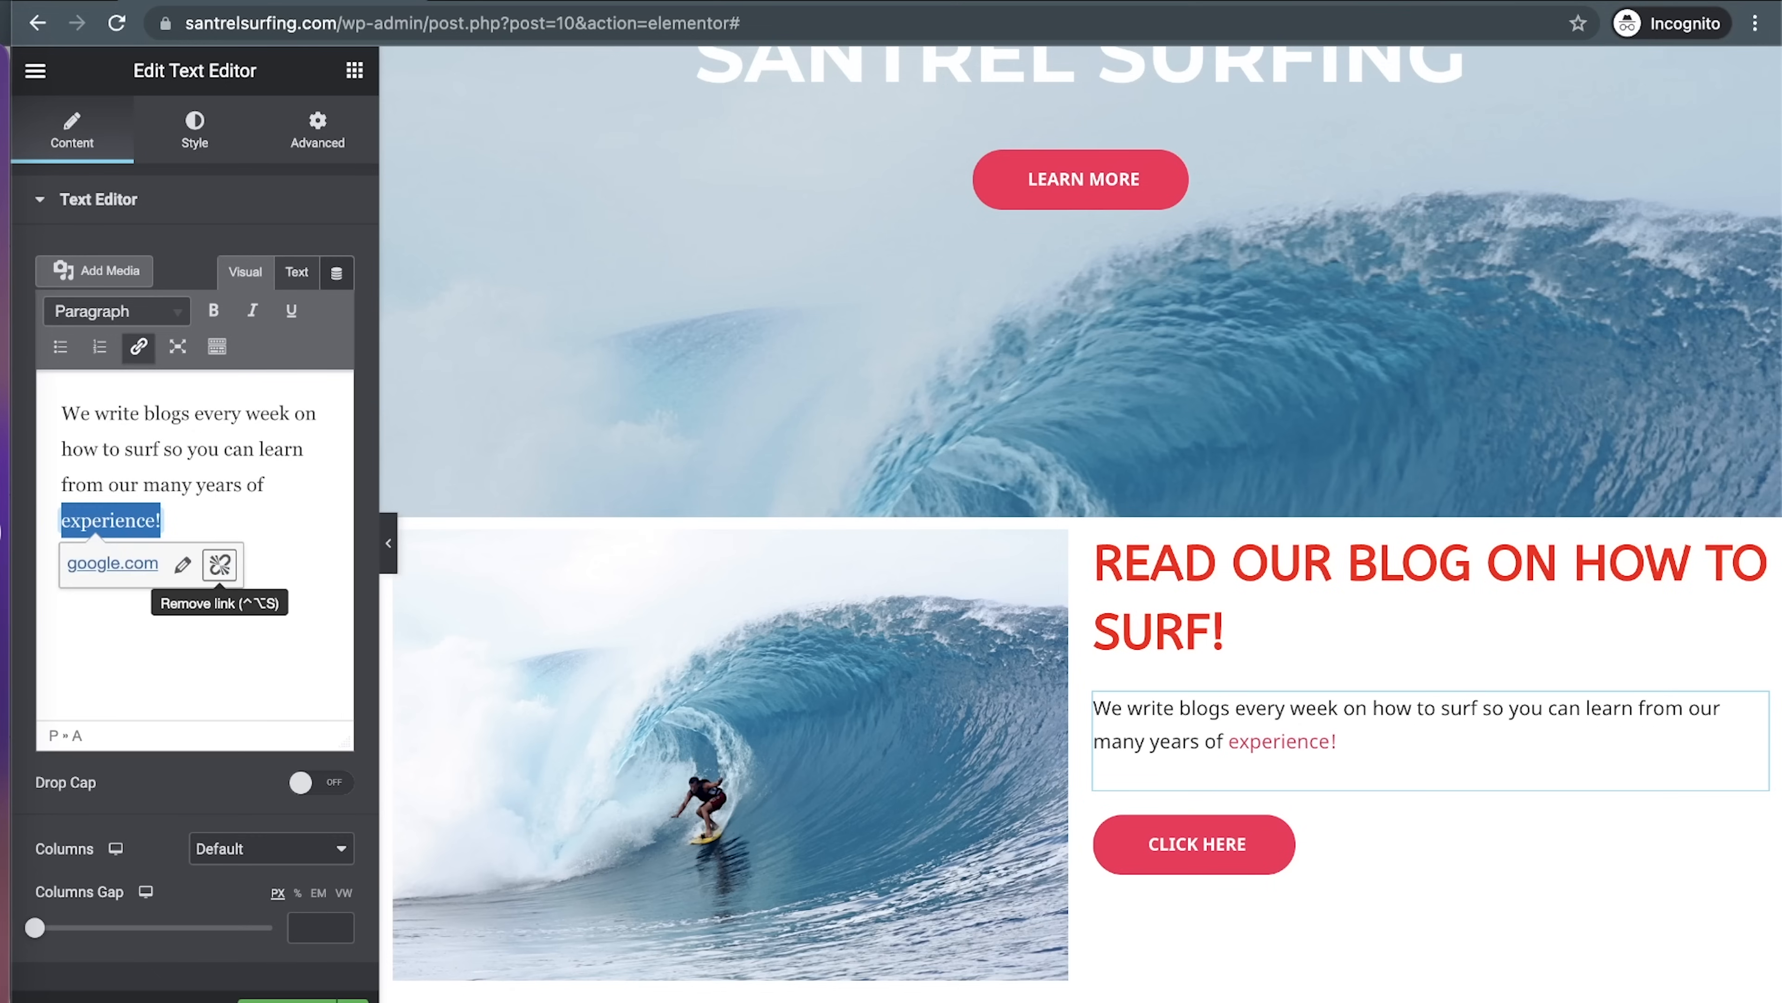
pyautogui.click(231, 680)
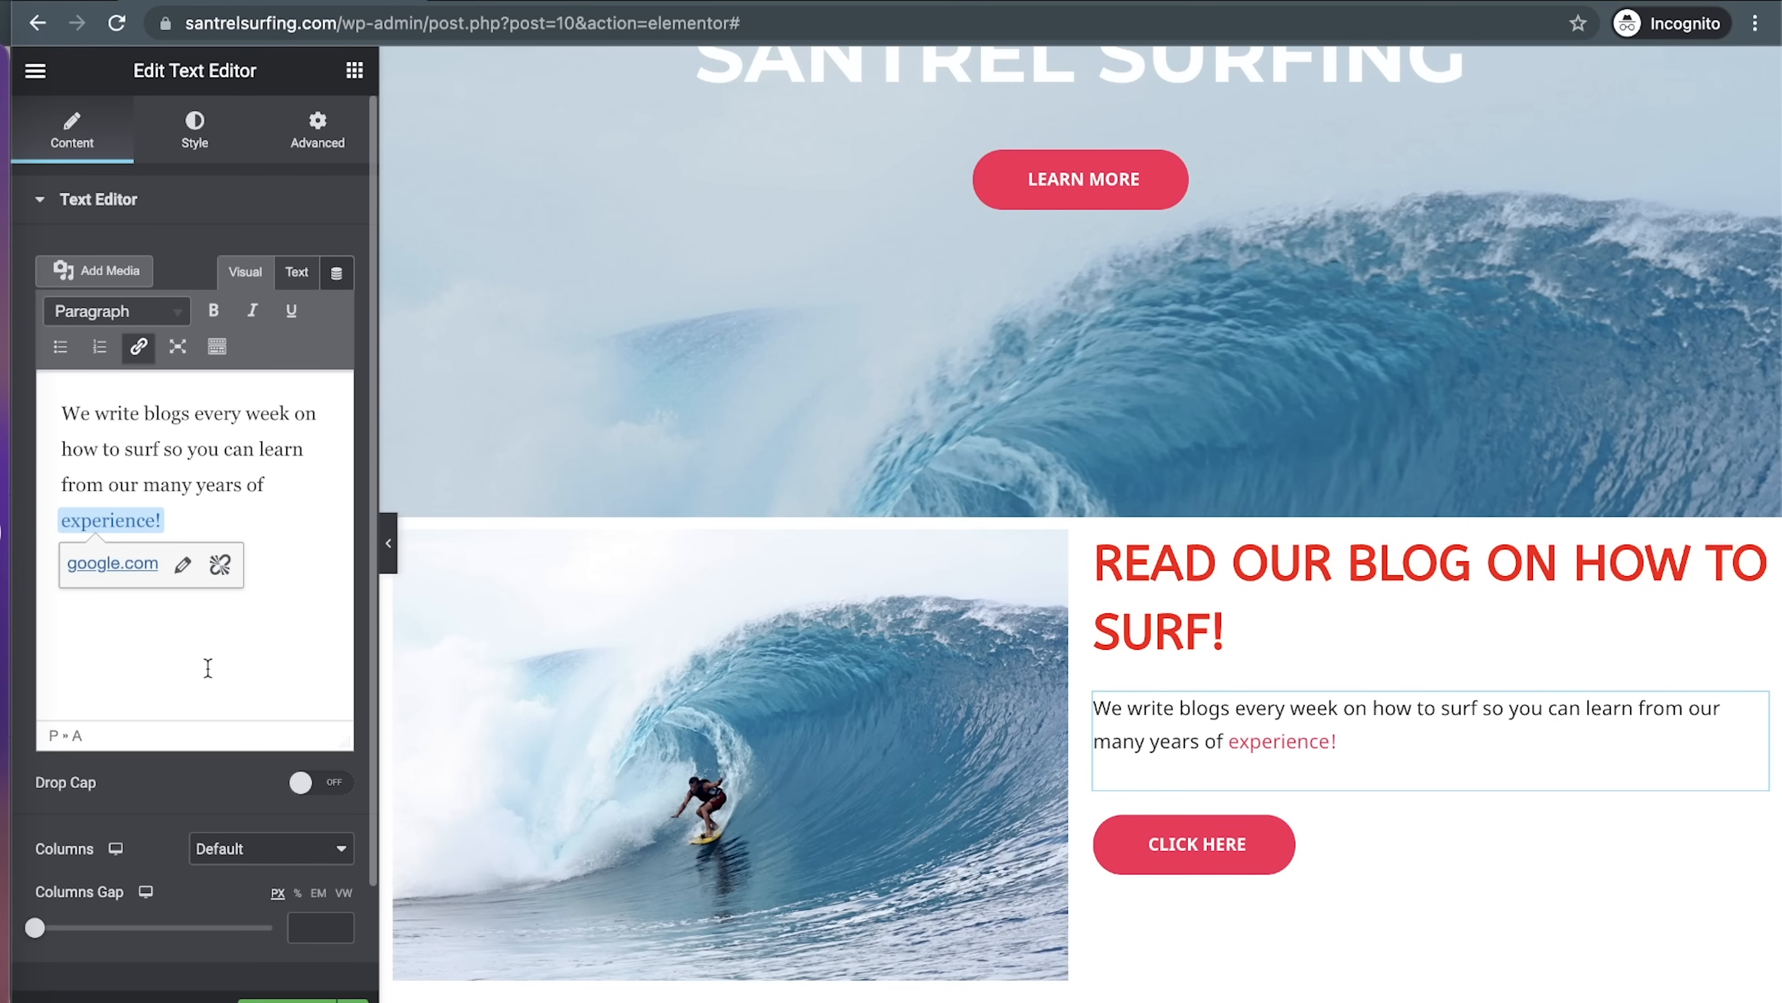
# Change the text of the button below the blog paragraph to "Read Blog"
pyautogui.click(1323, 847)
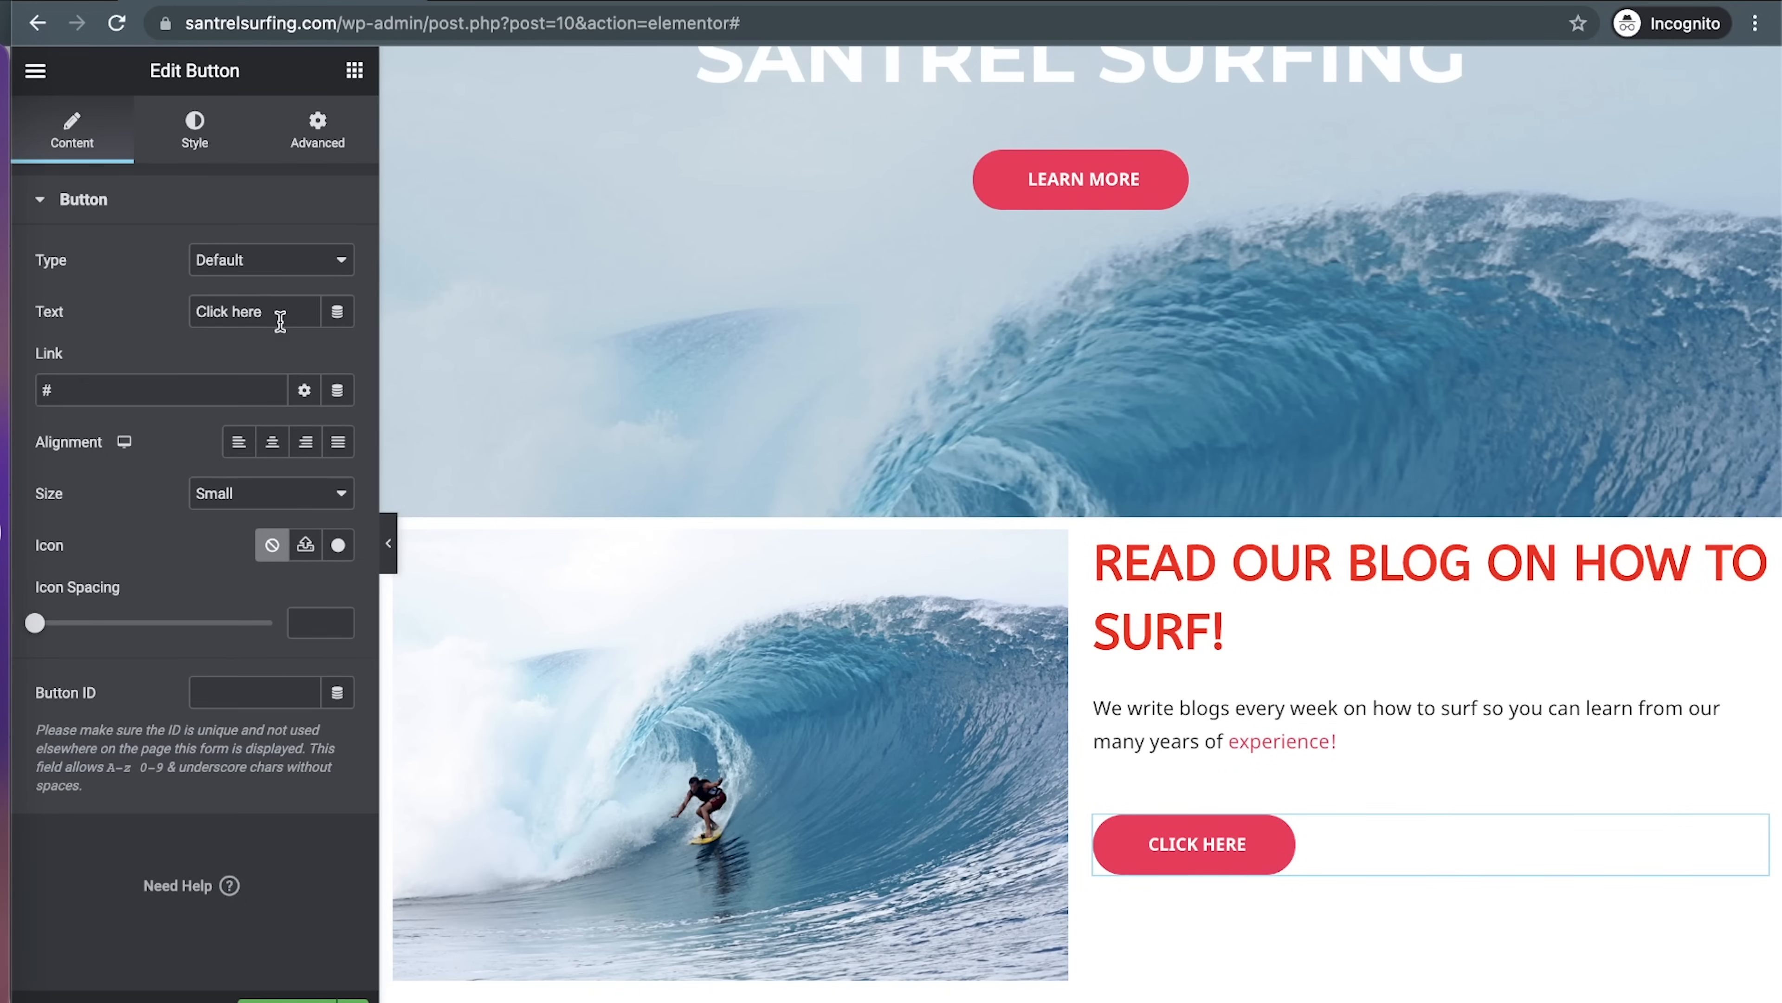
pyautogui.moveTo(278, 314); pyautogui.dragTo(180, 316)
pyautogui.write('Read ')
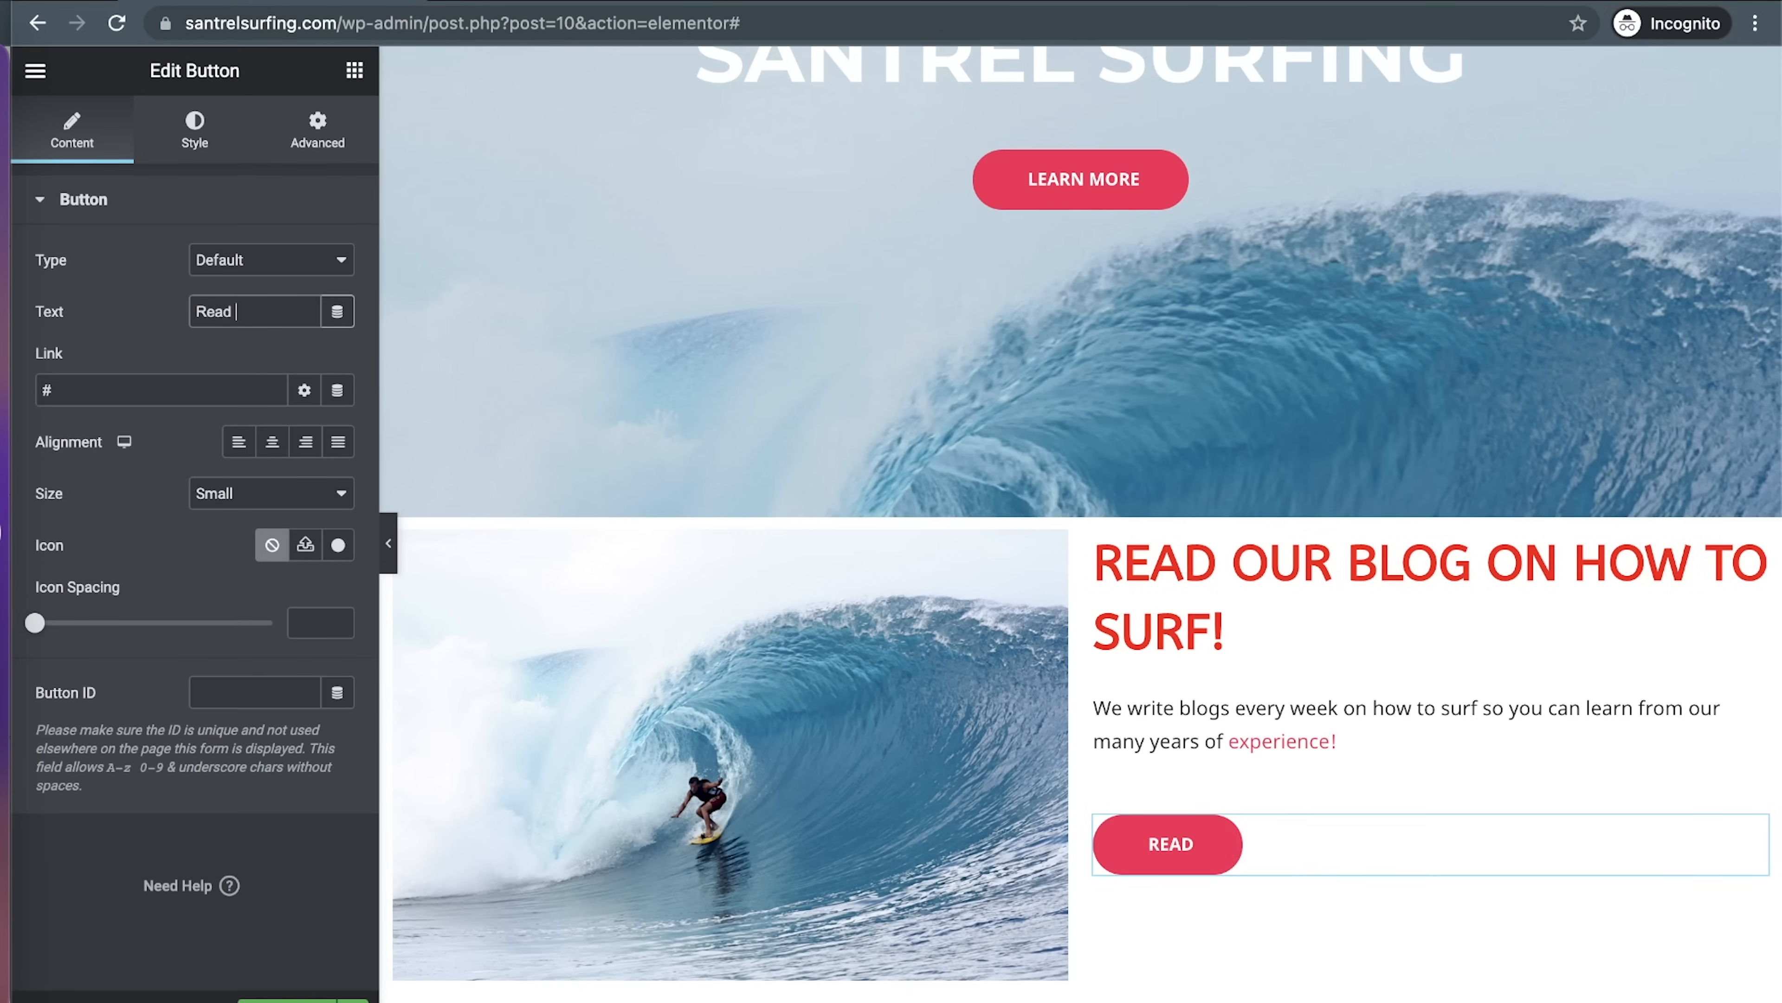
pyautogui.write('Blog')
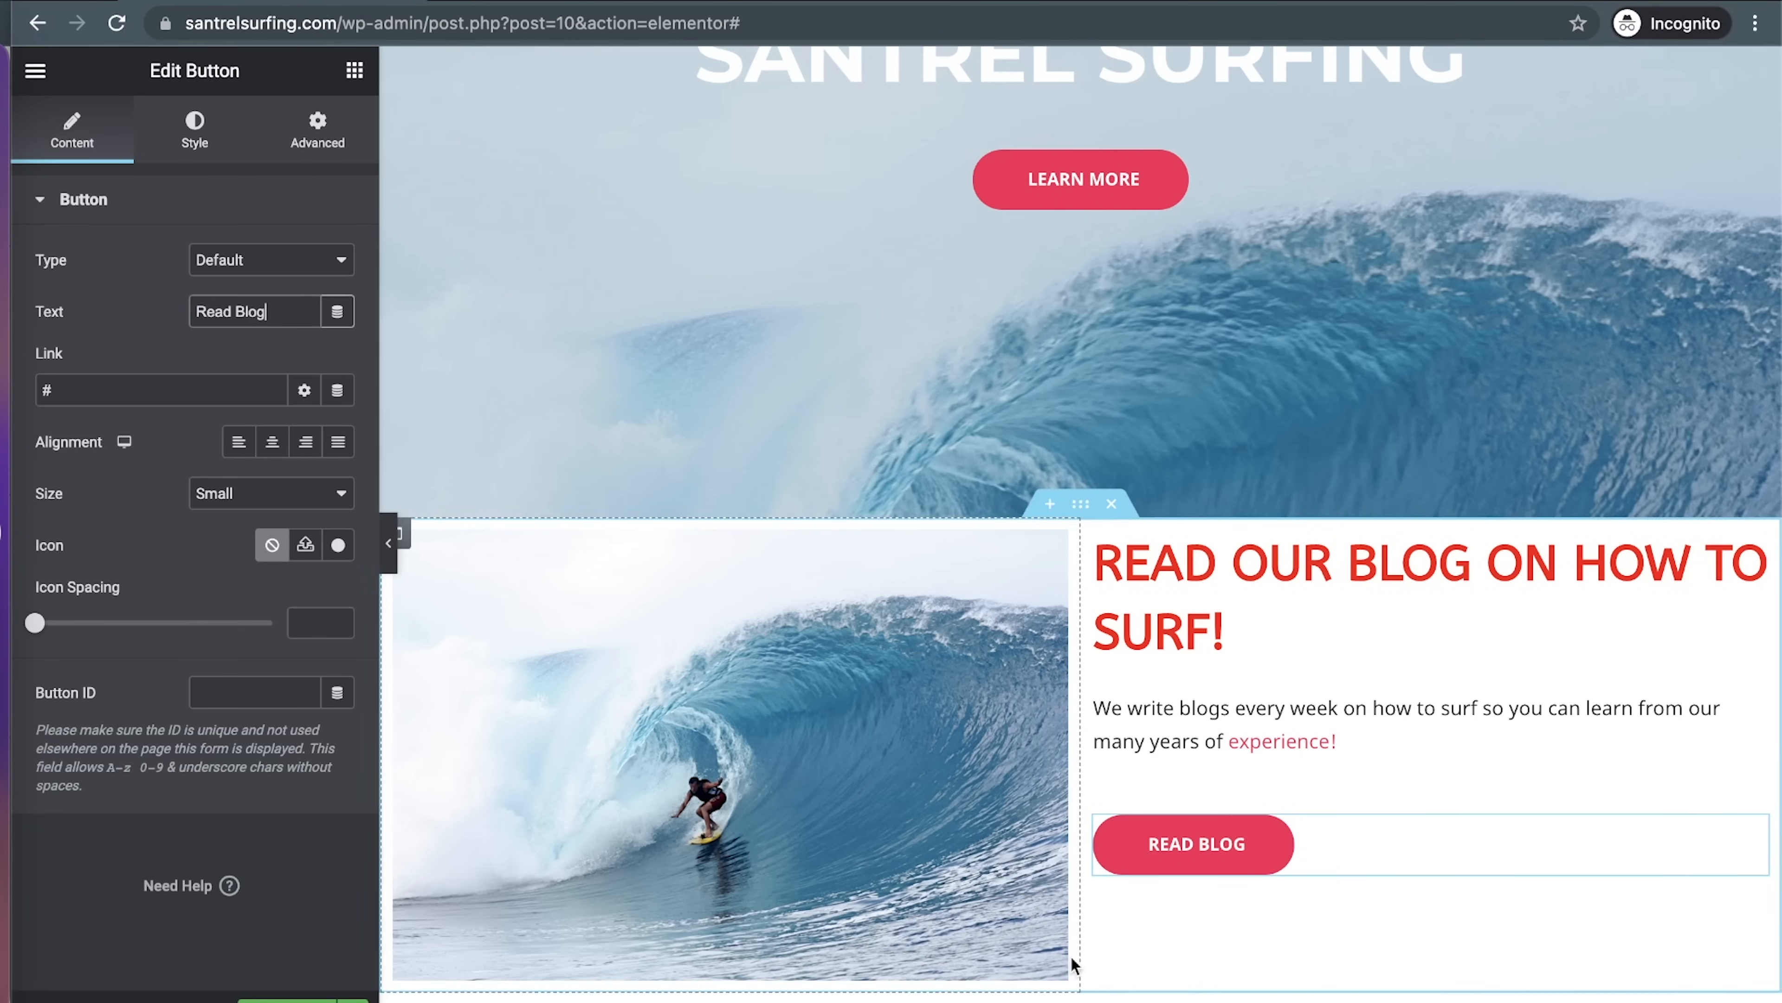
pyautogui.click(81, 391)
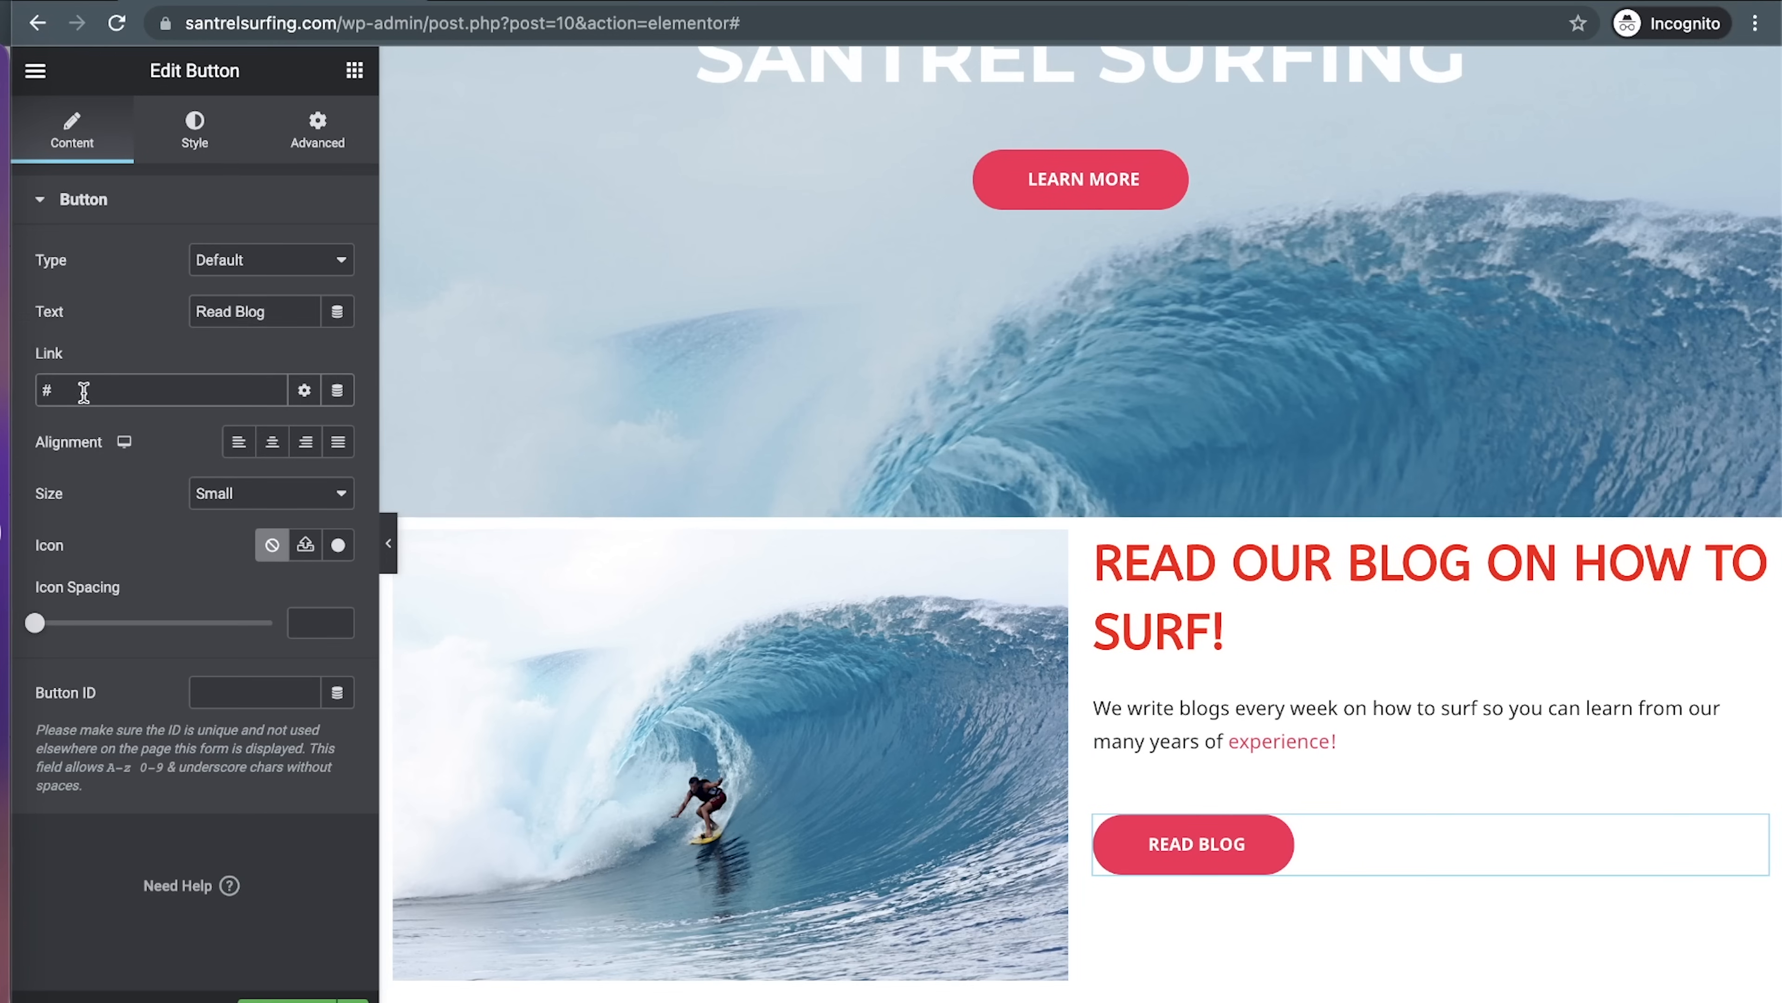
pyautogui.press('BackSpace')
pyautogui.write('am')
pyautogui.press('BackSpace')
pyautogui.press('BackSpace')
pyautogui.press('BackSpace')
pyautogui.write('google.co')
pyautogui.write('https"')
pyautogui.press('BackSpace')
pyautogui.write('://')
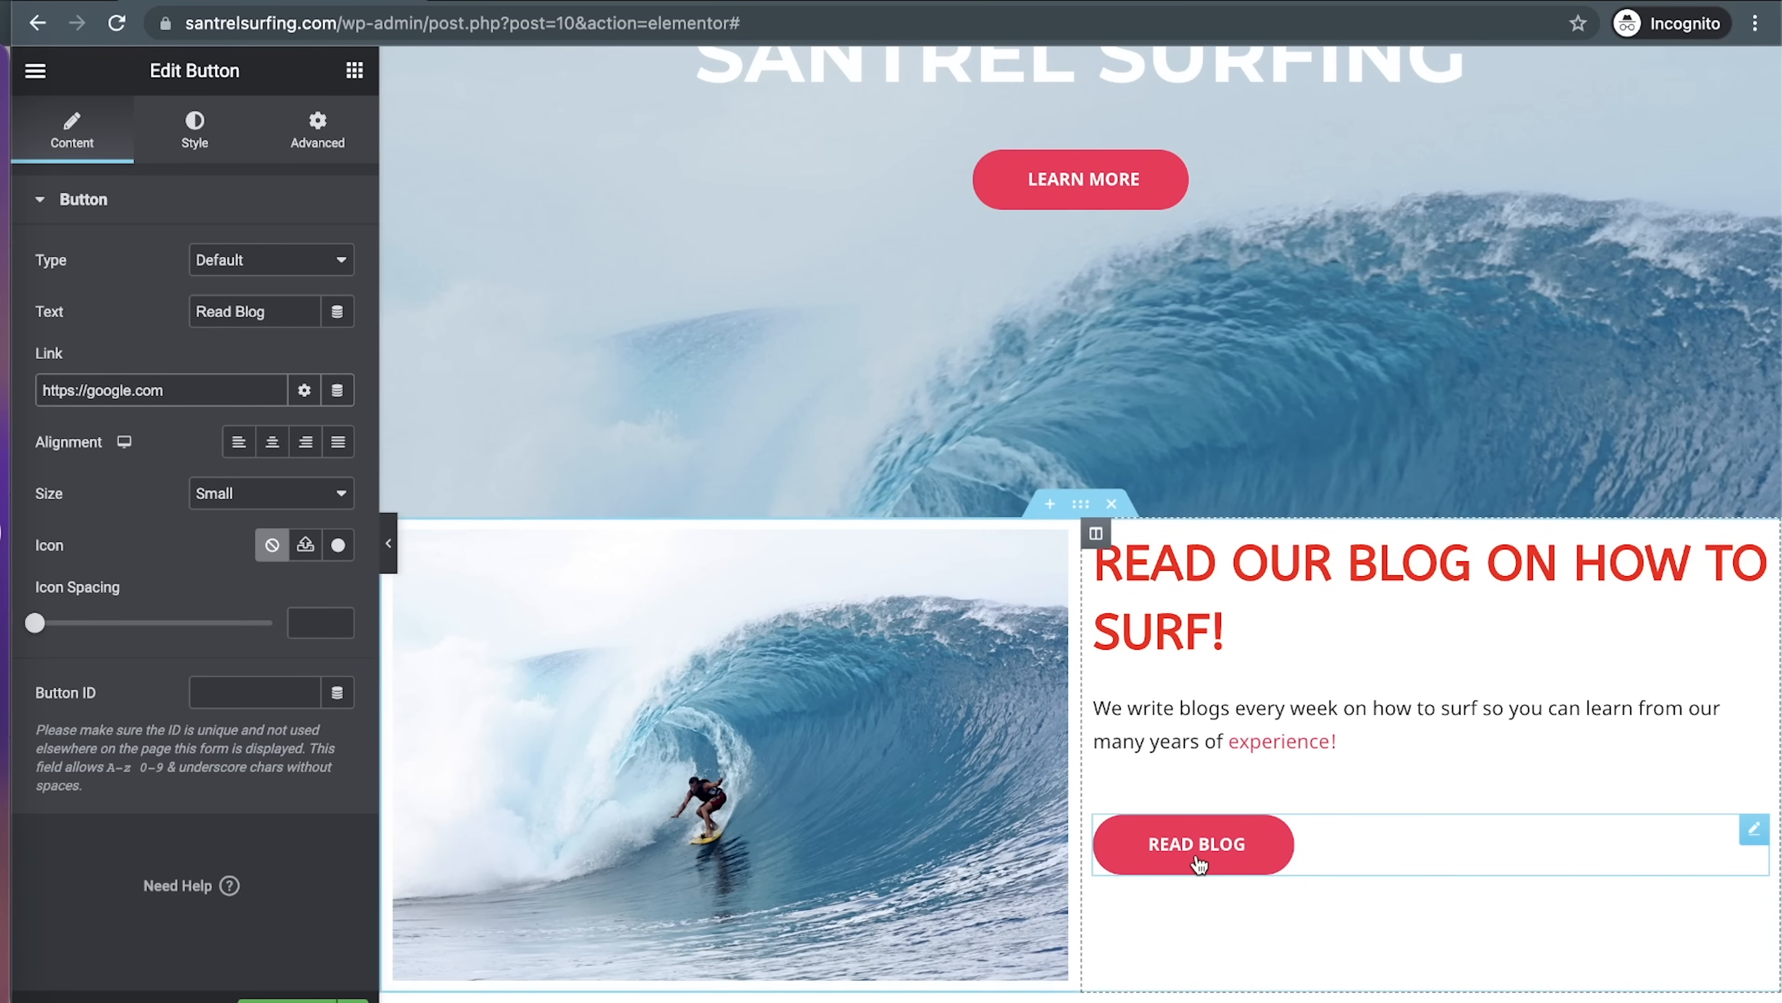
# Examine on the Santrel Media site how the Best Ecommerce button on the Best Website Builders page jumps to its section
pyautogui.scroll(-15, 1199, 864)
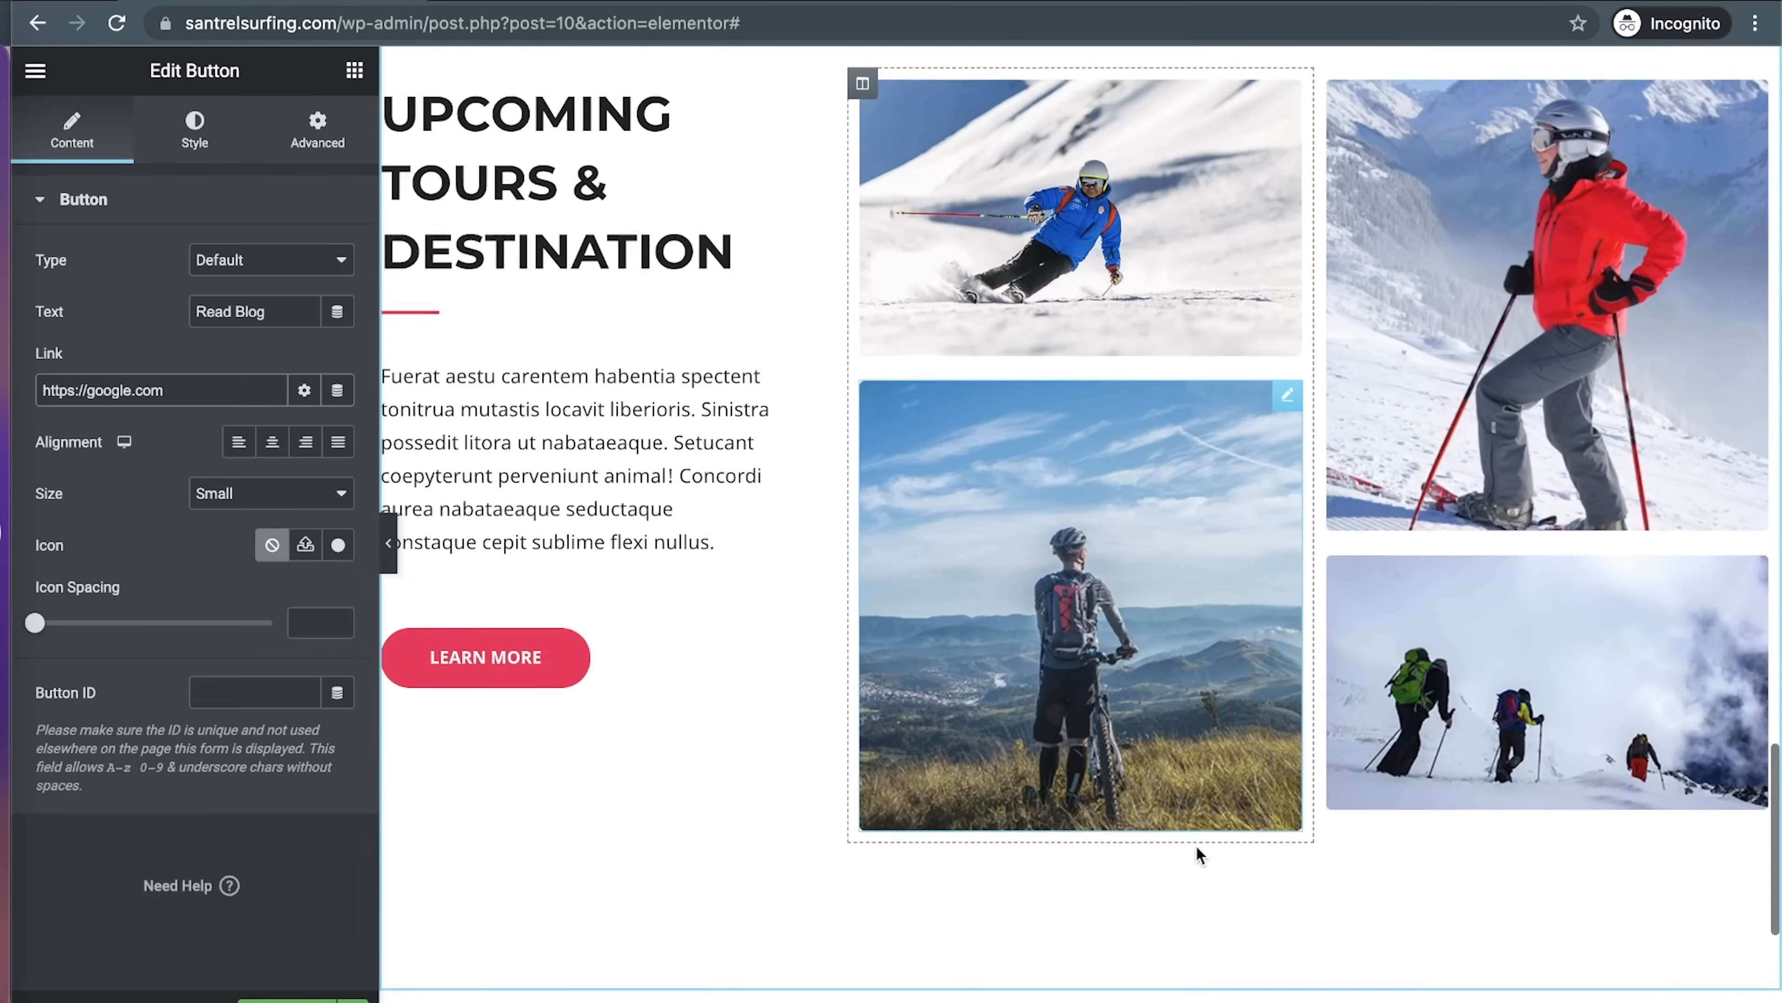
pyautogui.scroll(-1, 1197, 847)
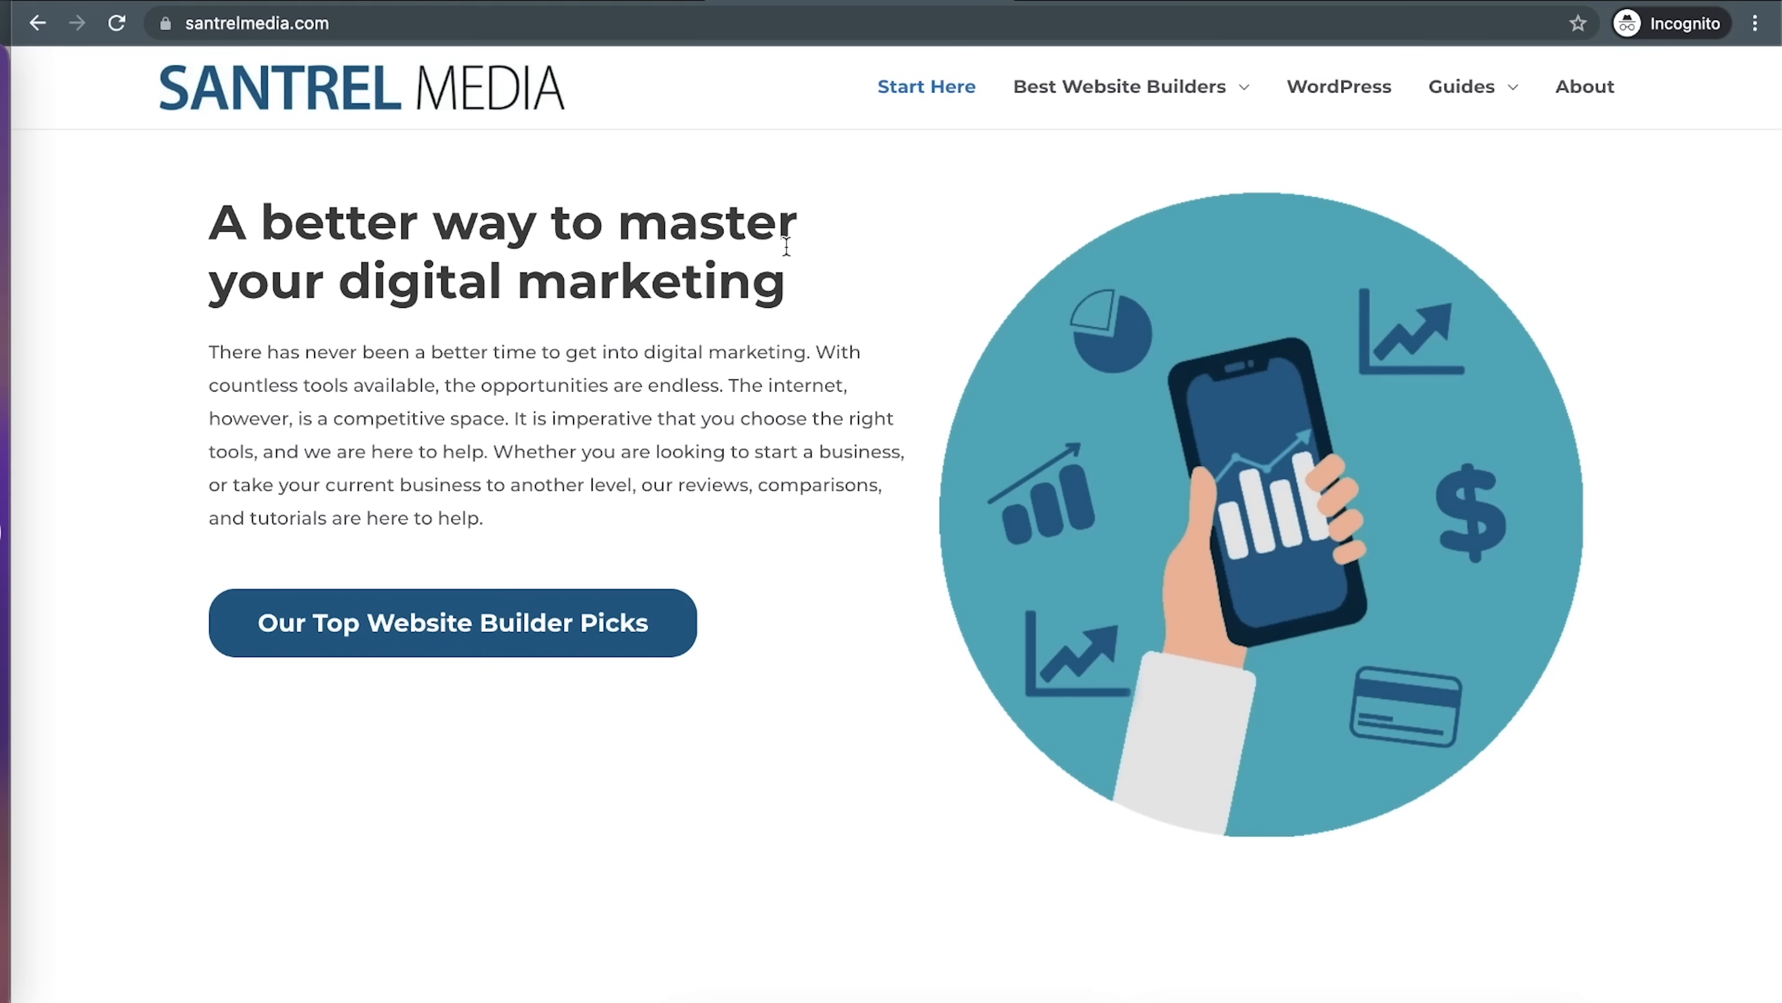
pyautogui.scroll(-7, 768, 868)
pyautogui.scroll(7, 768, 868)
pyautogui.click(1120, 88)
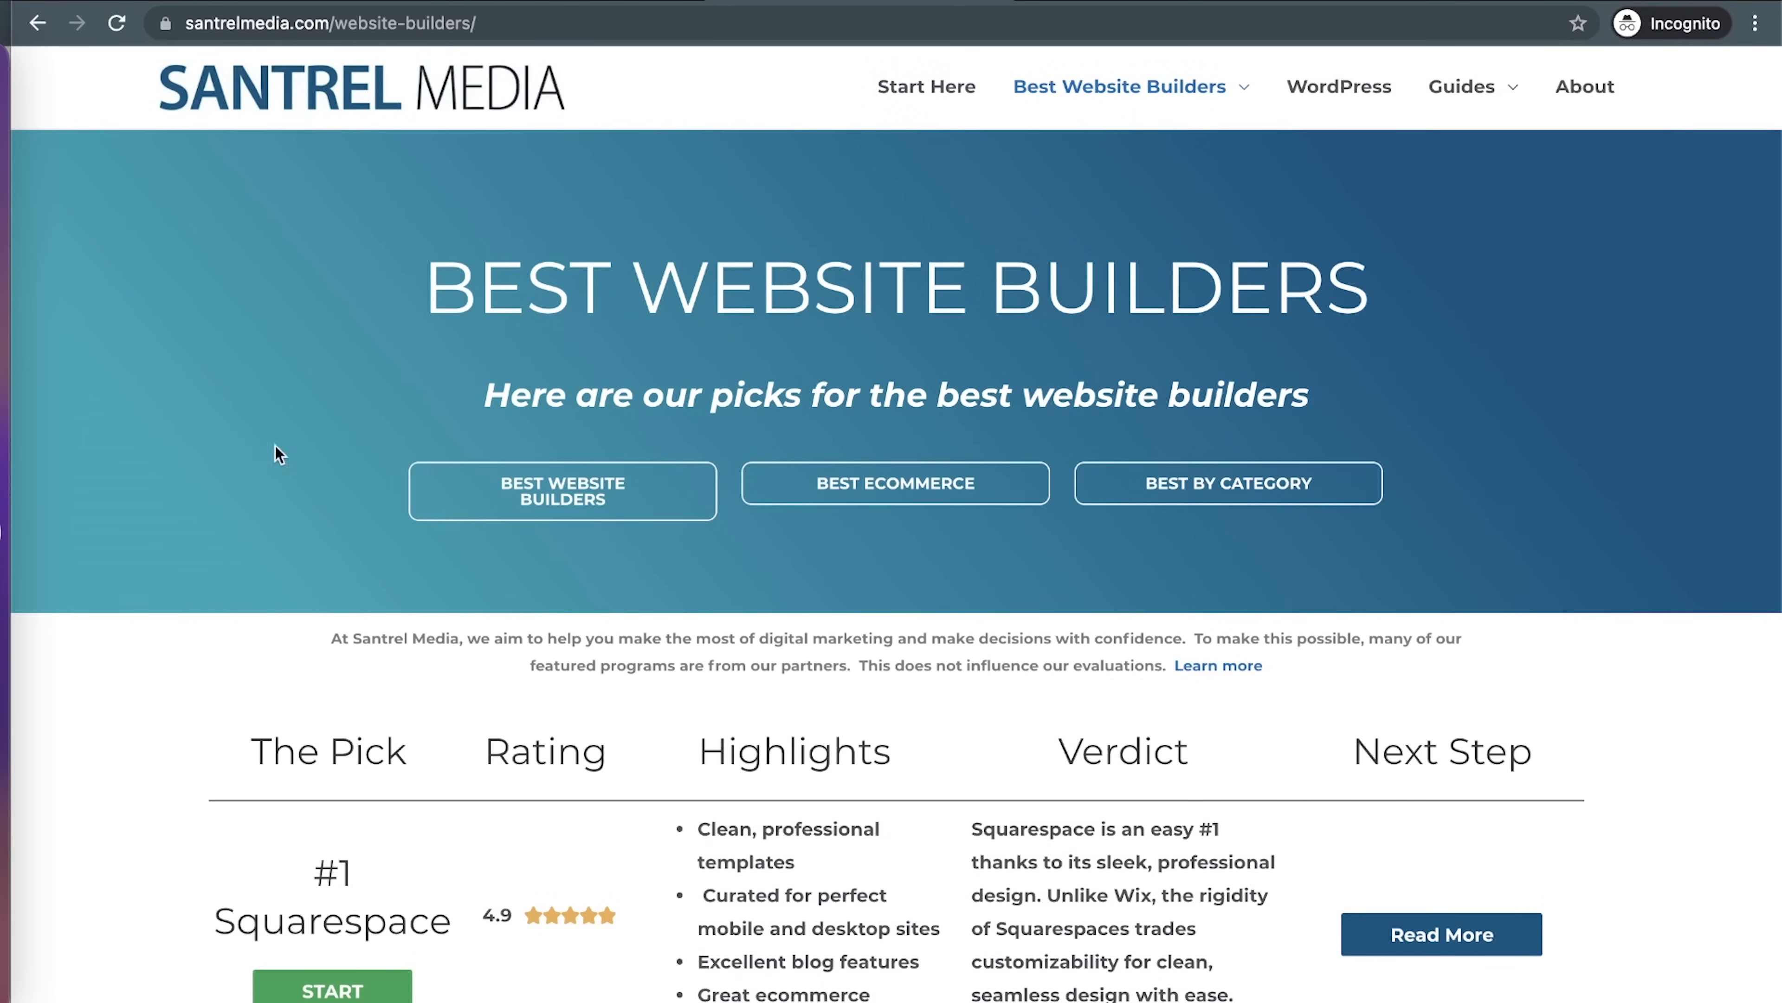
pyautogui.click(845, 484)
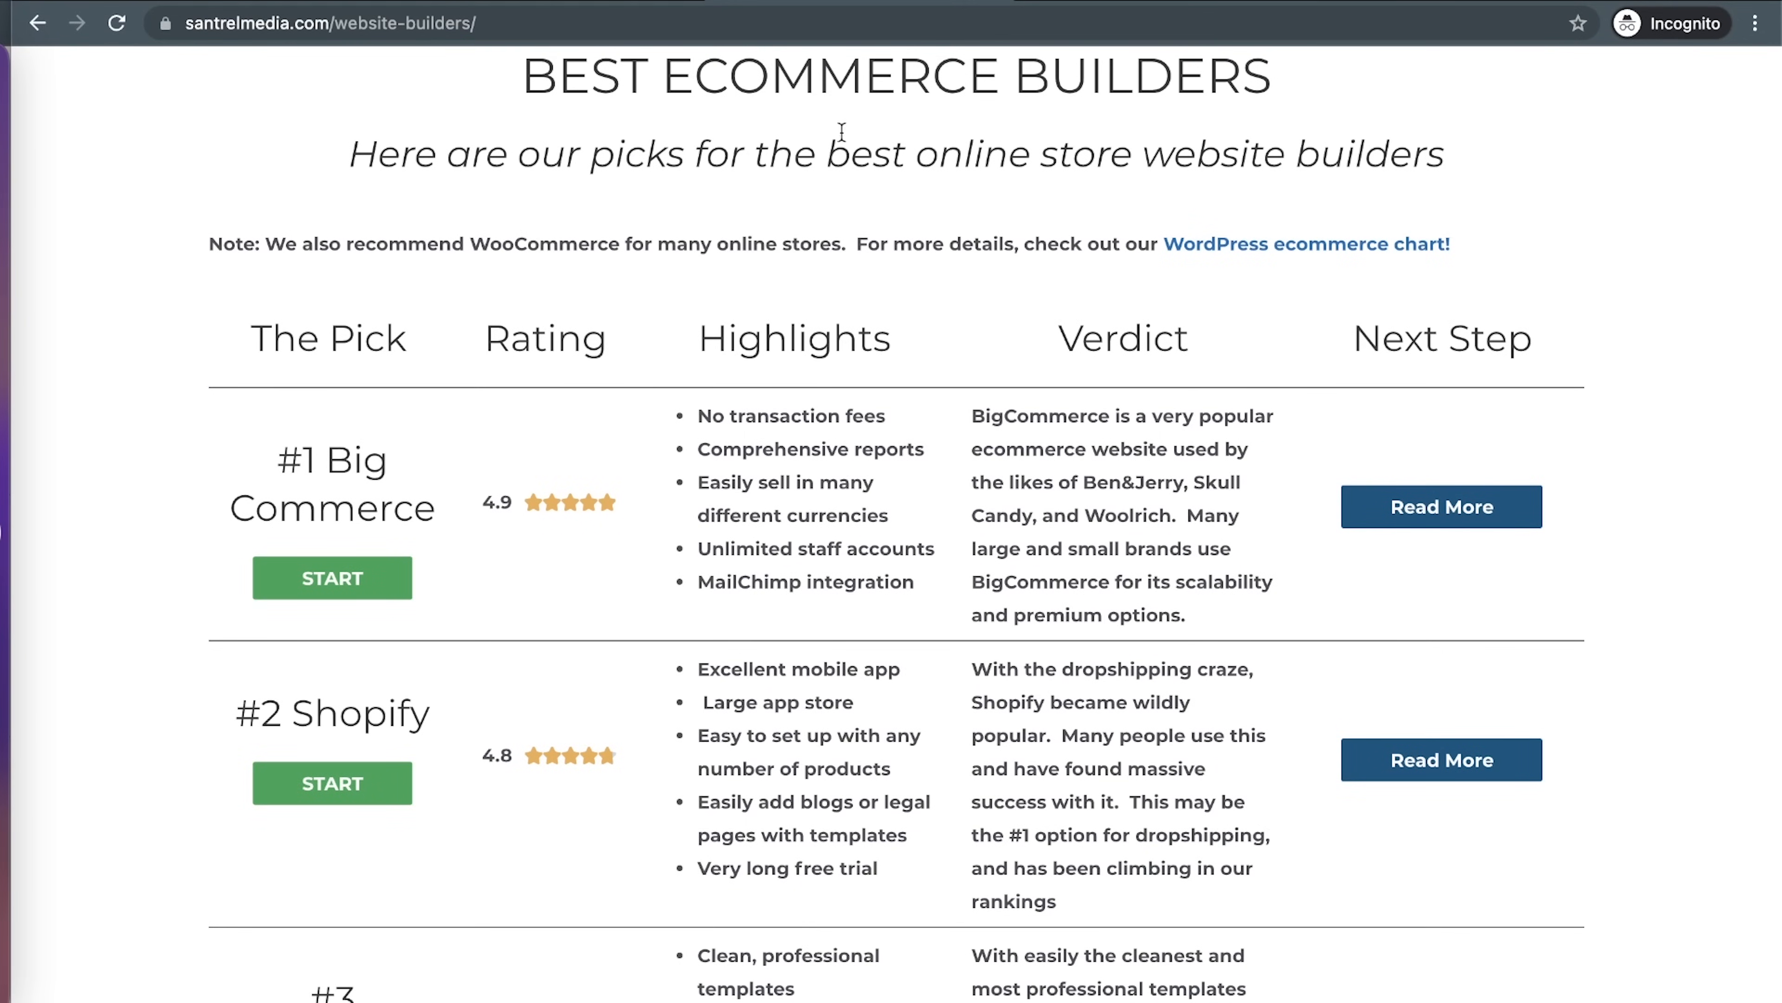
pyautogui.scroll(15, 885, 607)
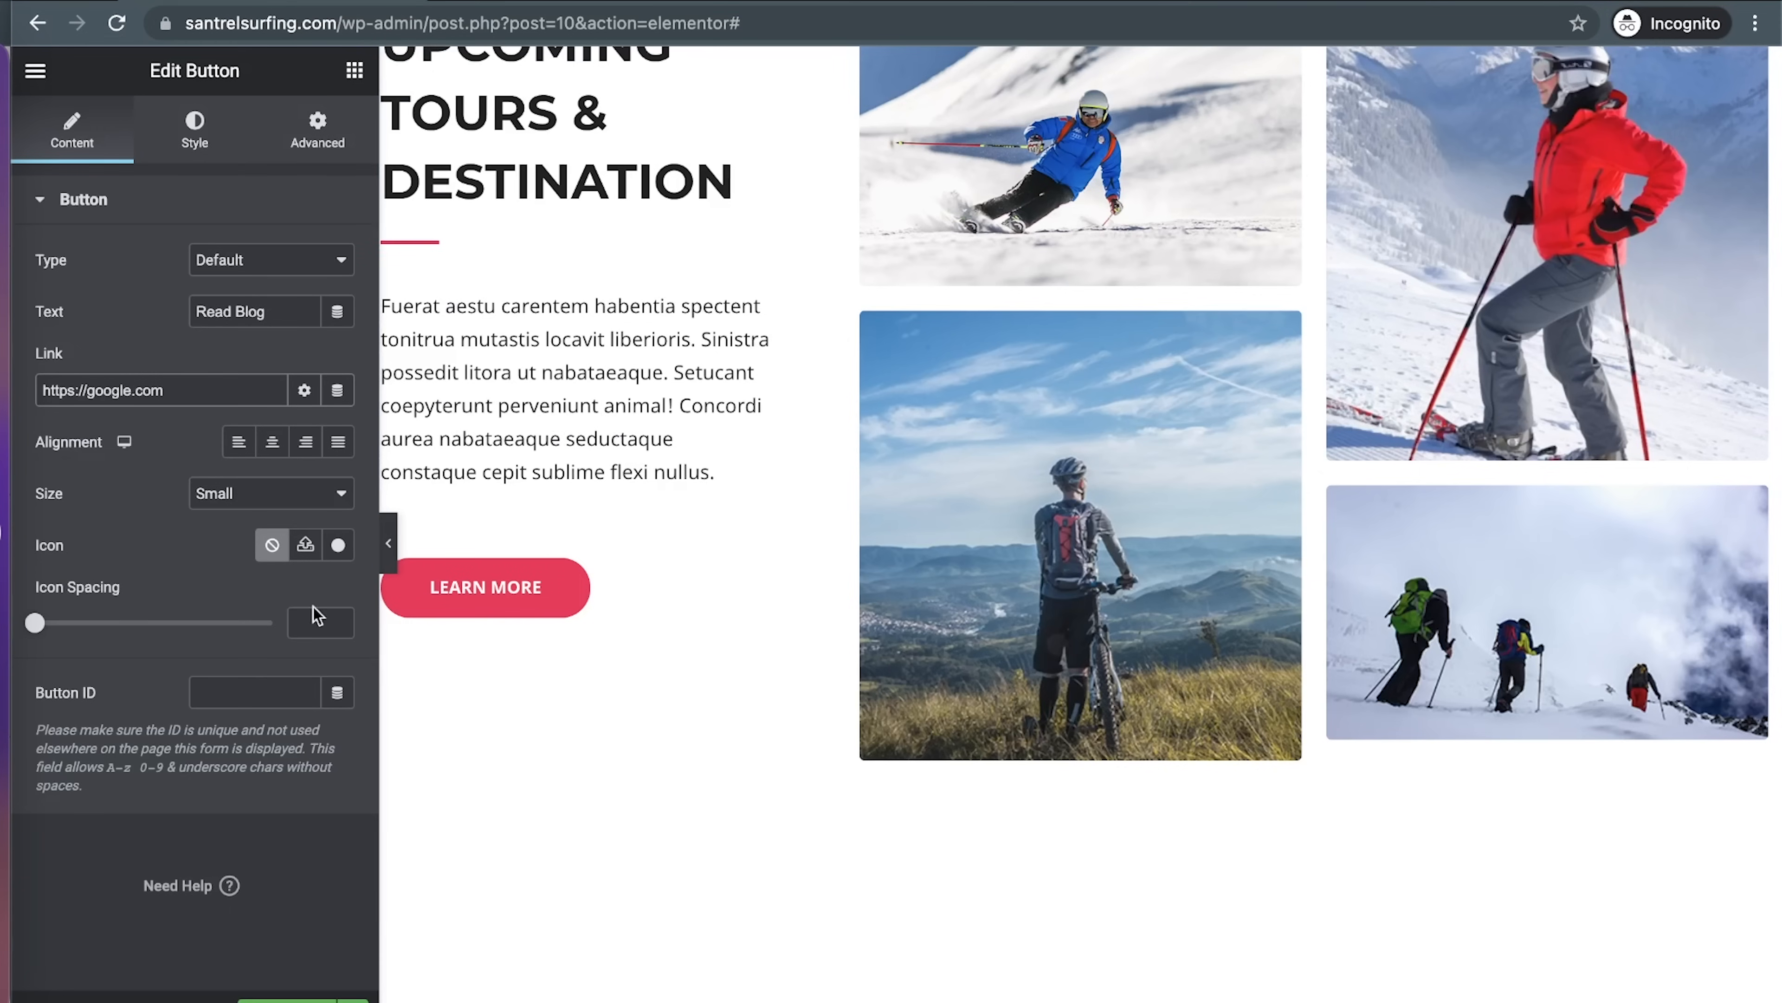
# Add a Menu Anchor widget directly above the "Explore the World" heading on the surfing homepage
pyautogui.scroll(15, 733, 590)
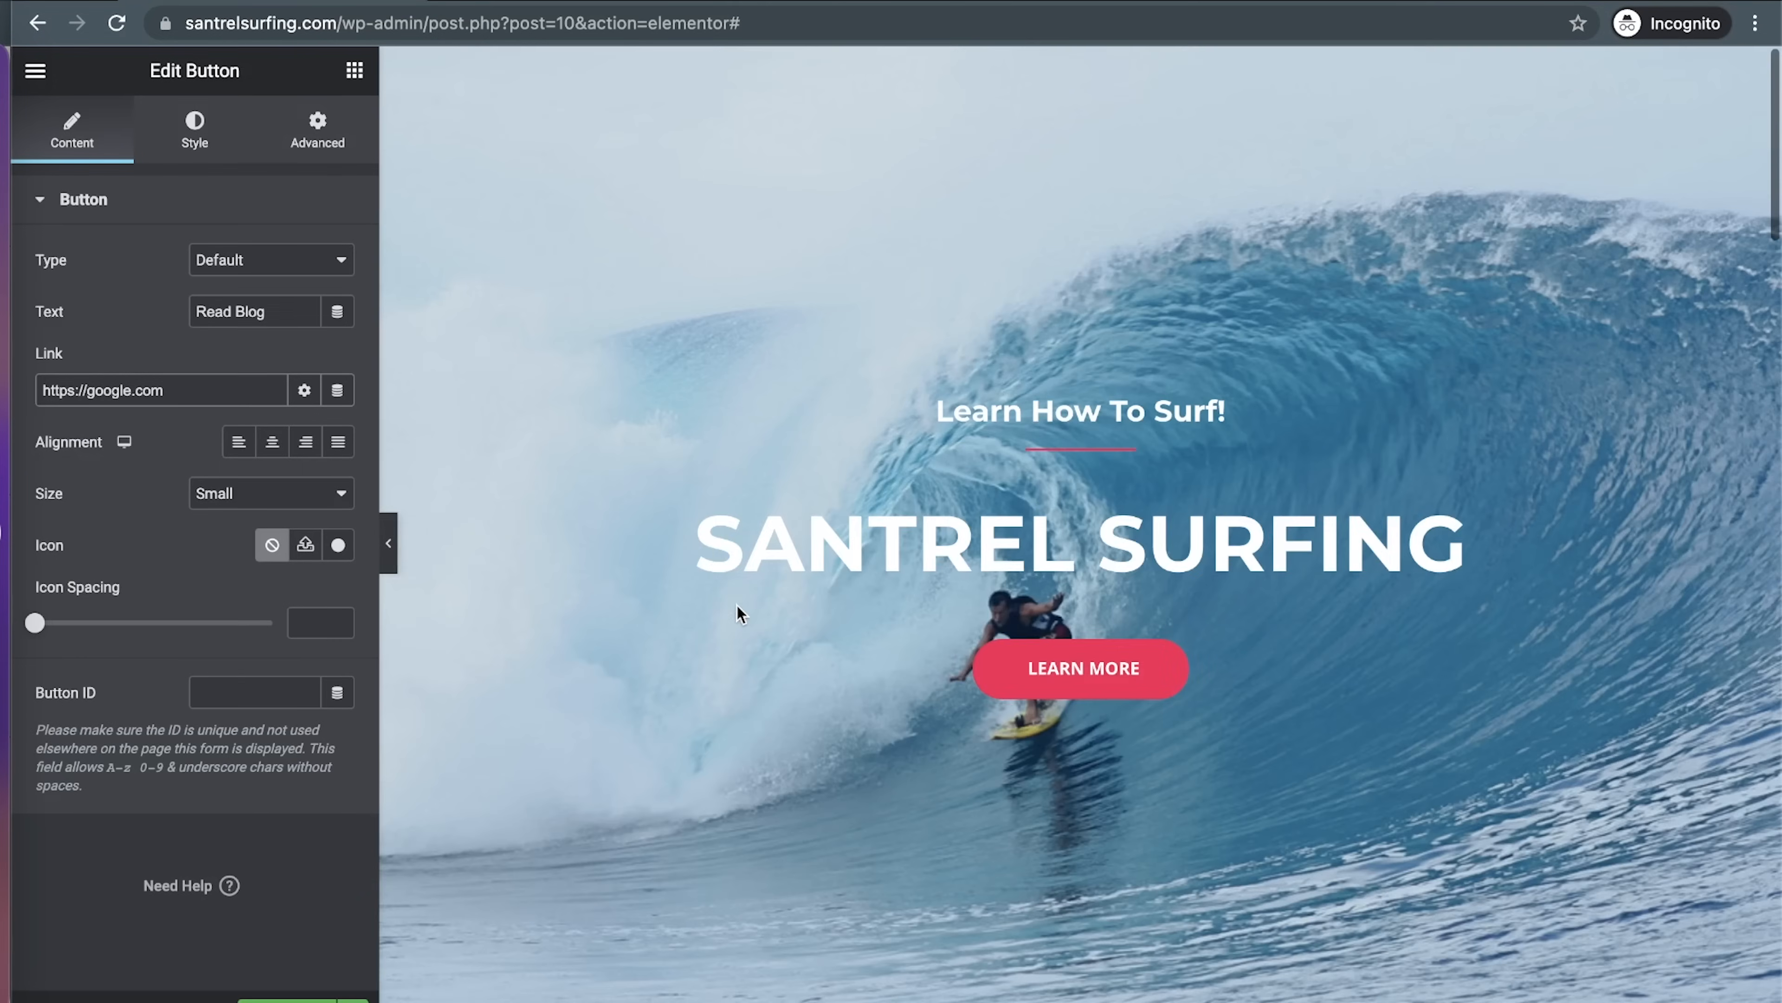
pyautogui.click(356, 72)
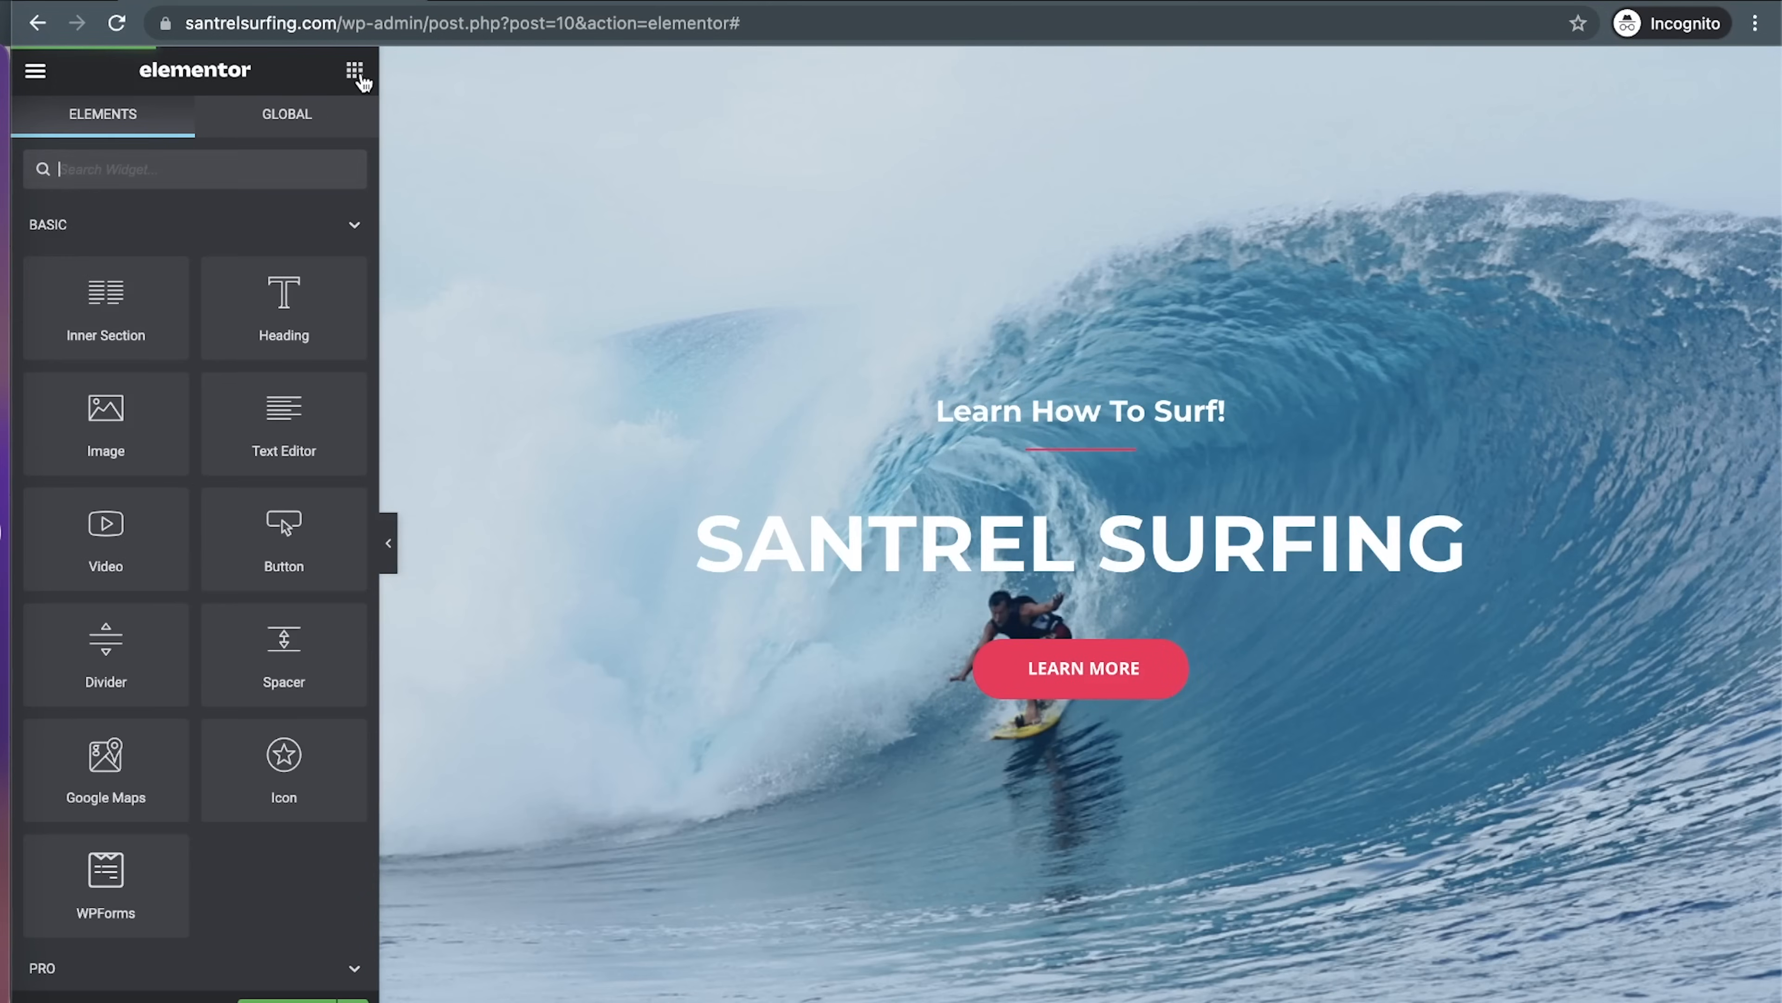
pyautogui.scroll(-20, 219, 706)
pyautogui.scroll(-15, 223, 710)
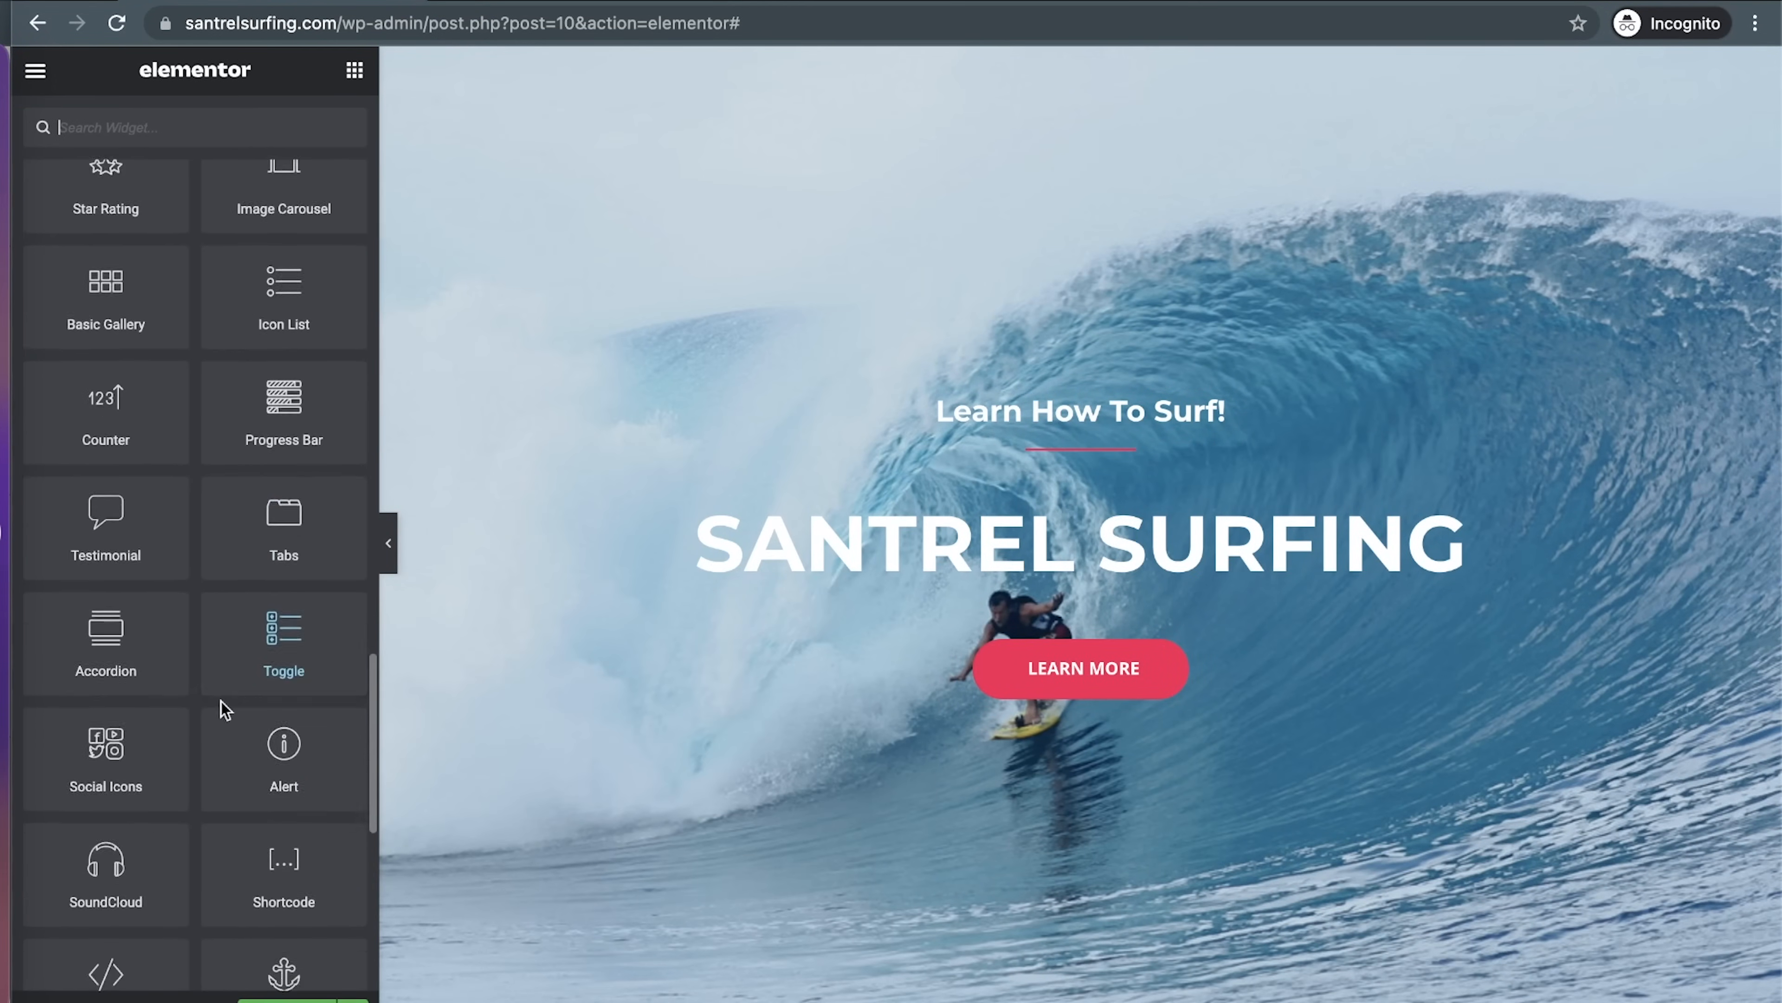
pyautogui.scroll(-8, 223, 710)
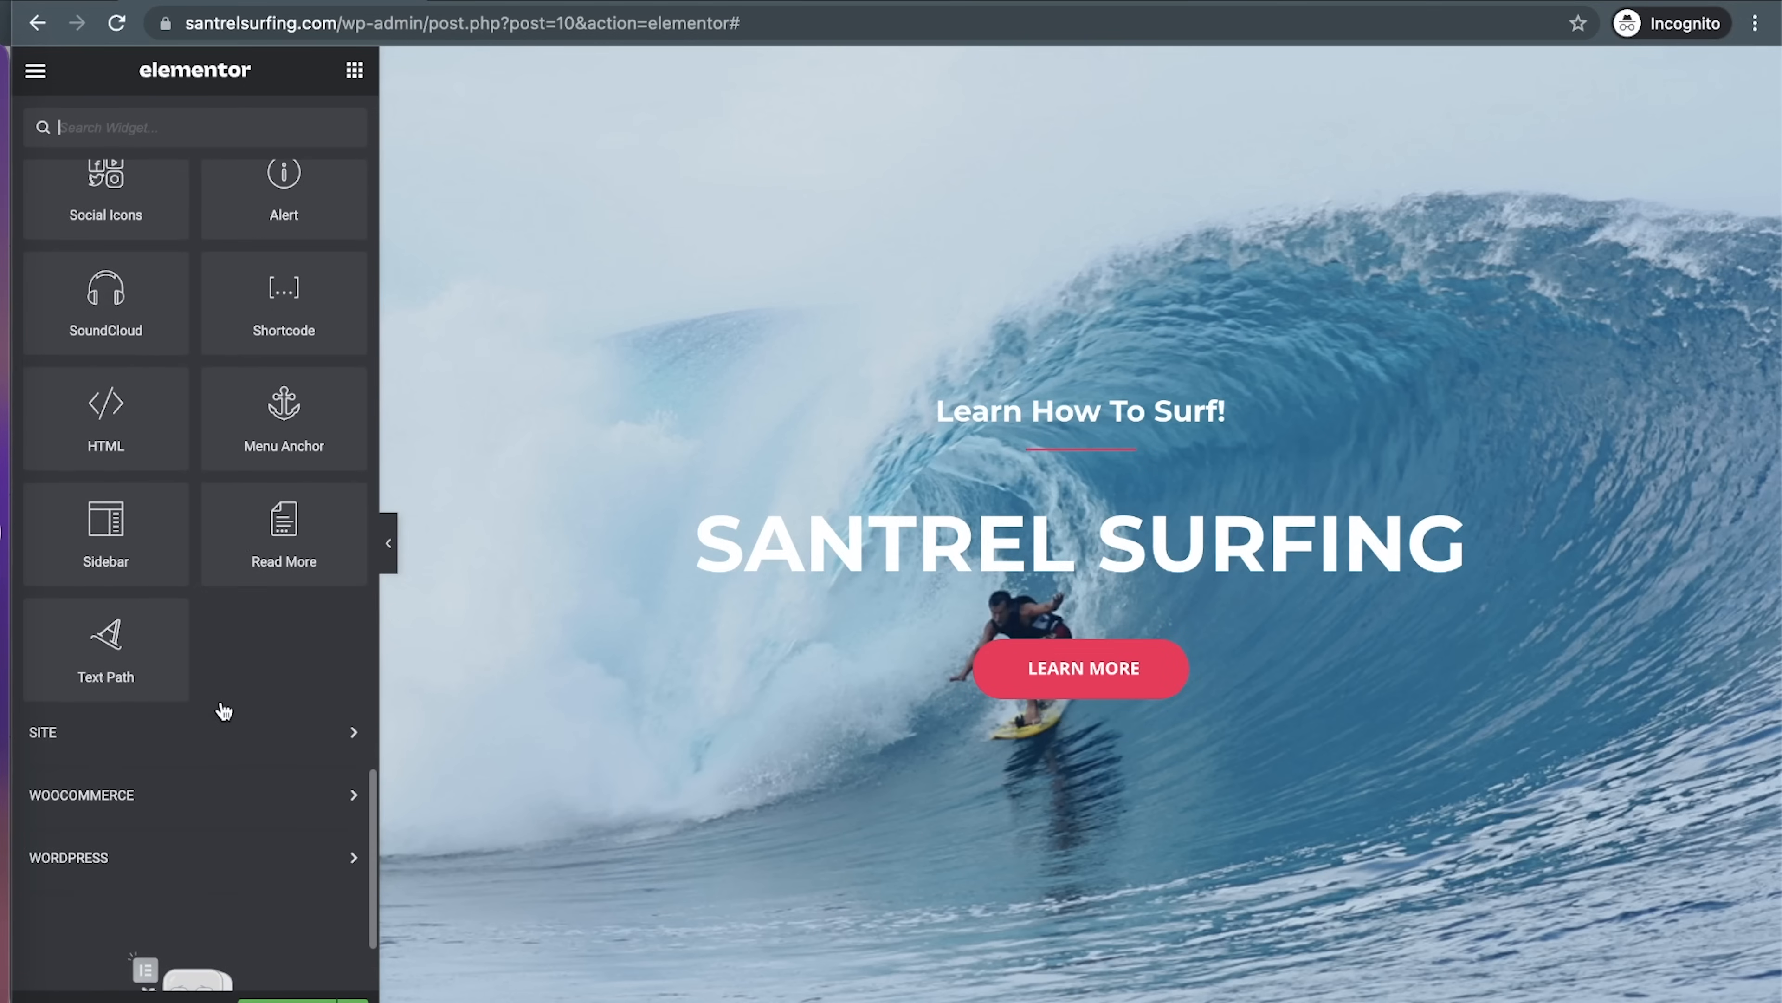
pyautogui.scroll(-6, 776, 600)
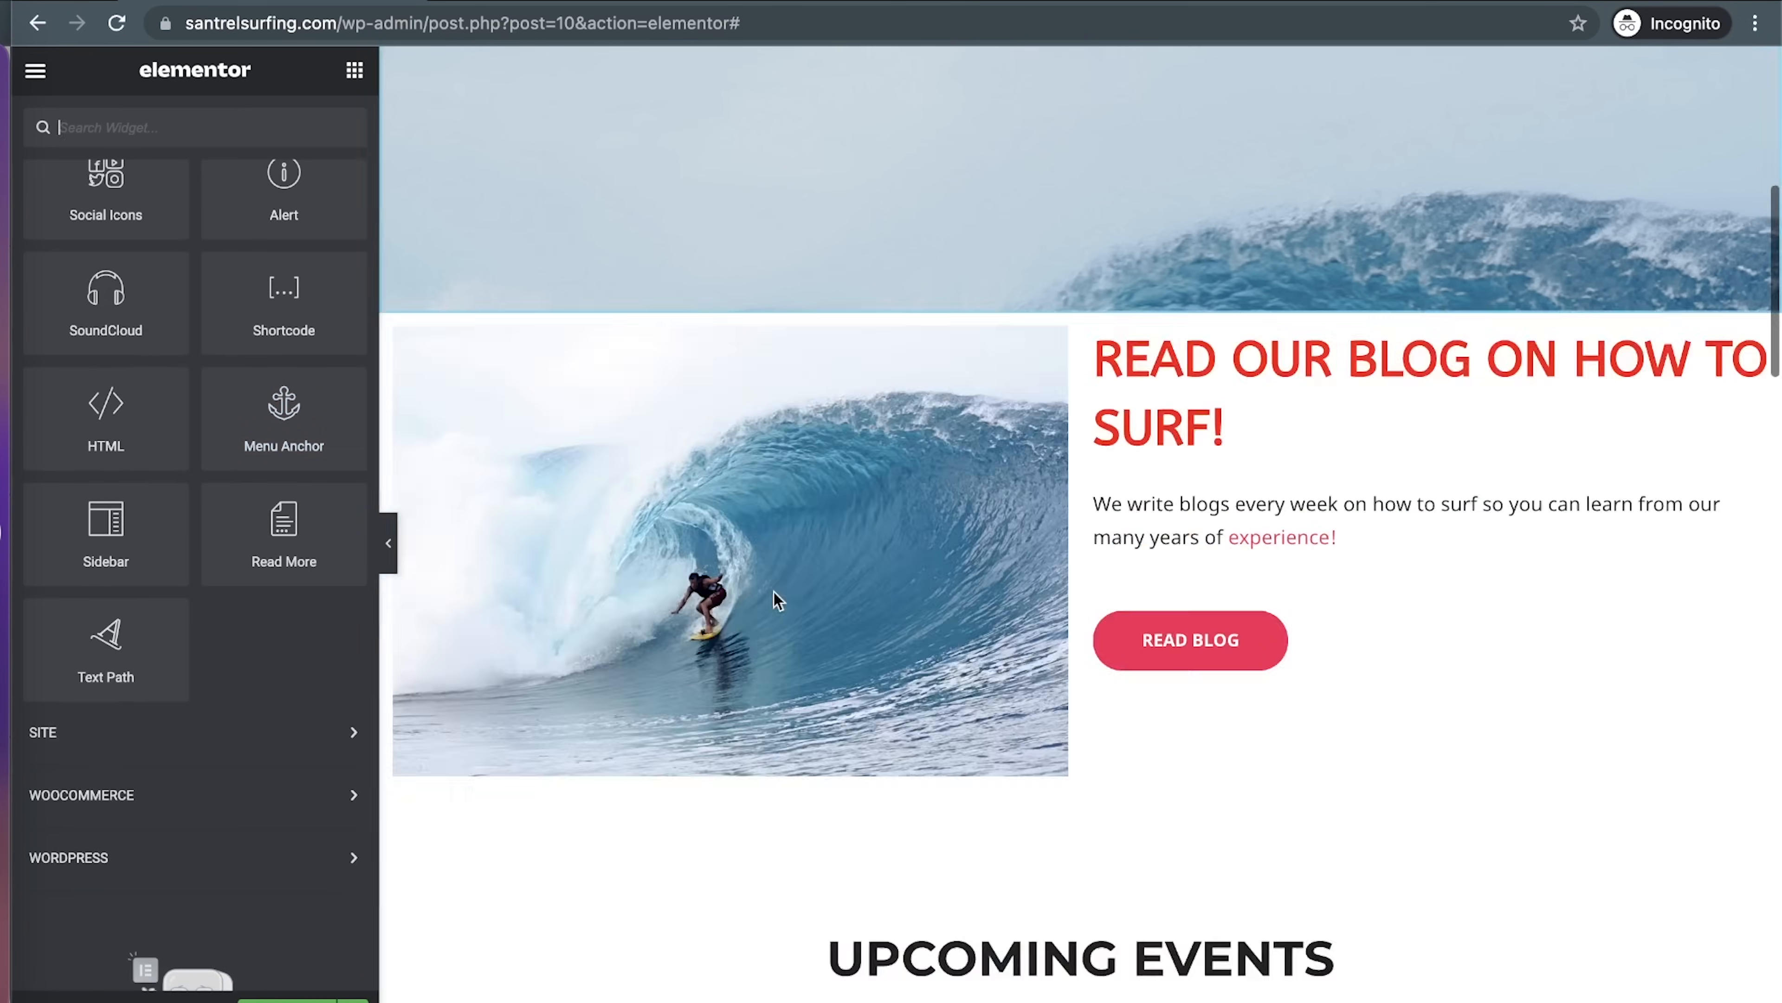
pyautogui.scroll(-15, 775, 600)
pyautogui.scroll(5, 775, 600)
pyautogui.scroll(-3, 773, 590)
pyautogui.scroll(5, 736, 342)
pyautogui.scroll(-12, 883, 498)
pyautogui.scroll(-6, 879, 497)
pyautogui.scroll(1, 879, 497)
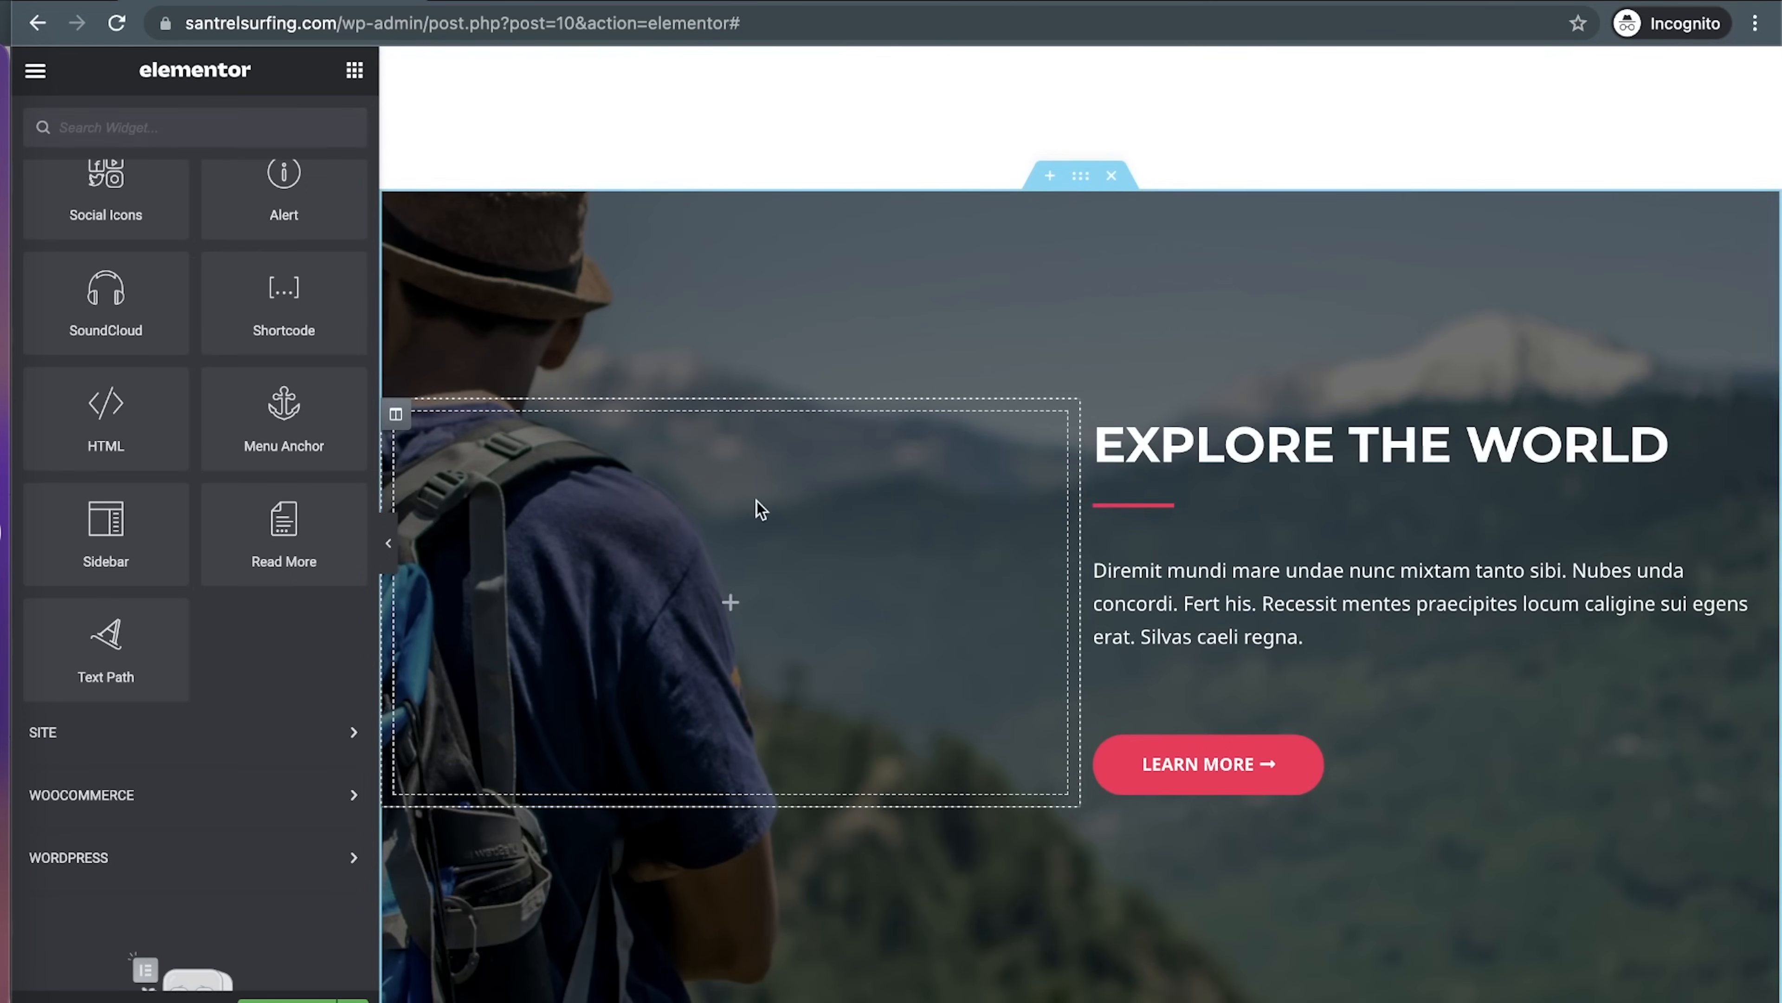
pyautogui.scroll(-4, 833, 531)
pyautogui.scroll(1, 900, 713)
pyautogui.scroll(2, 900, 714)
pyautogui.moveTo(260, 427); pyautogui.dragTo(1218, 384)
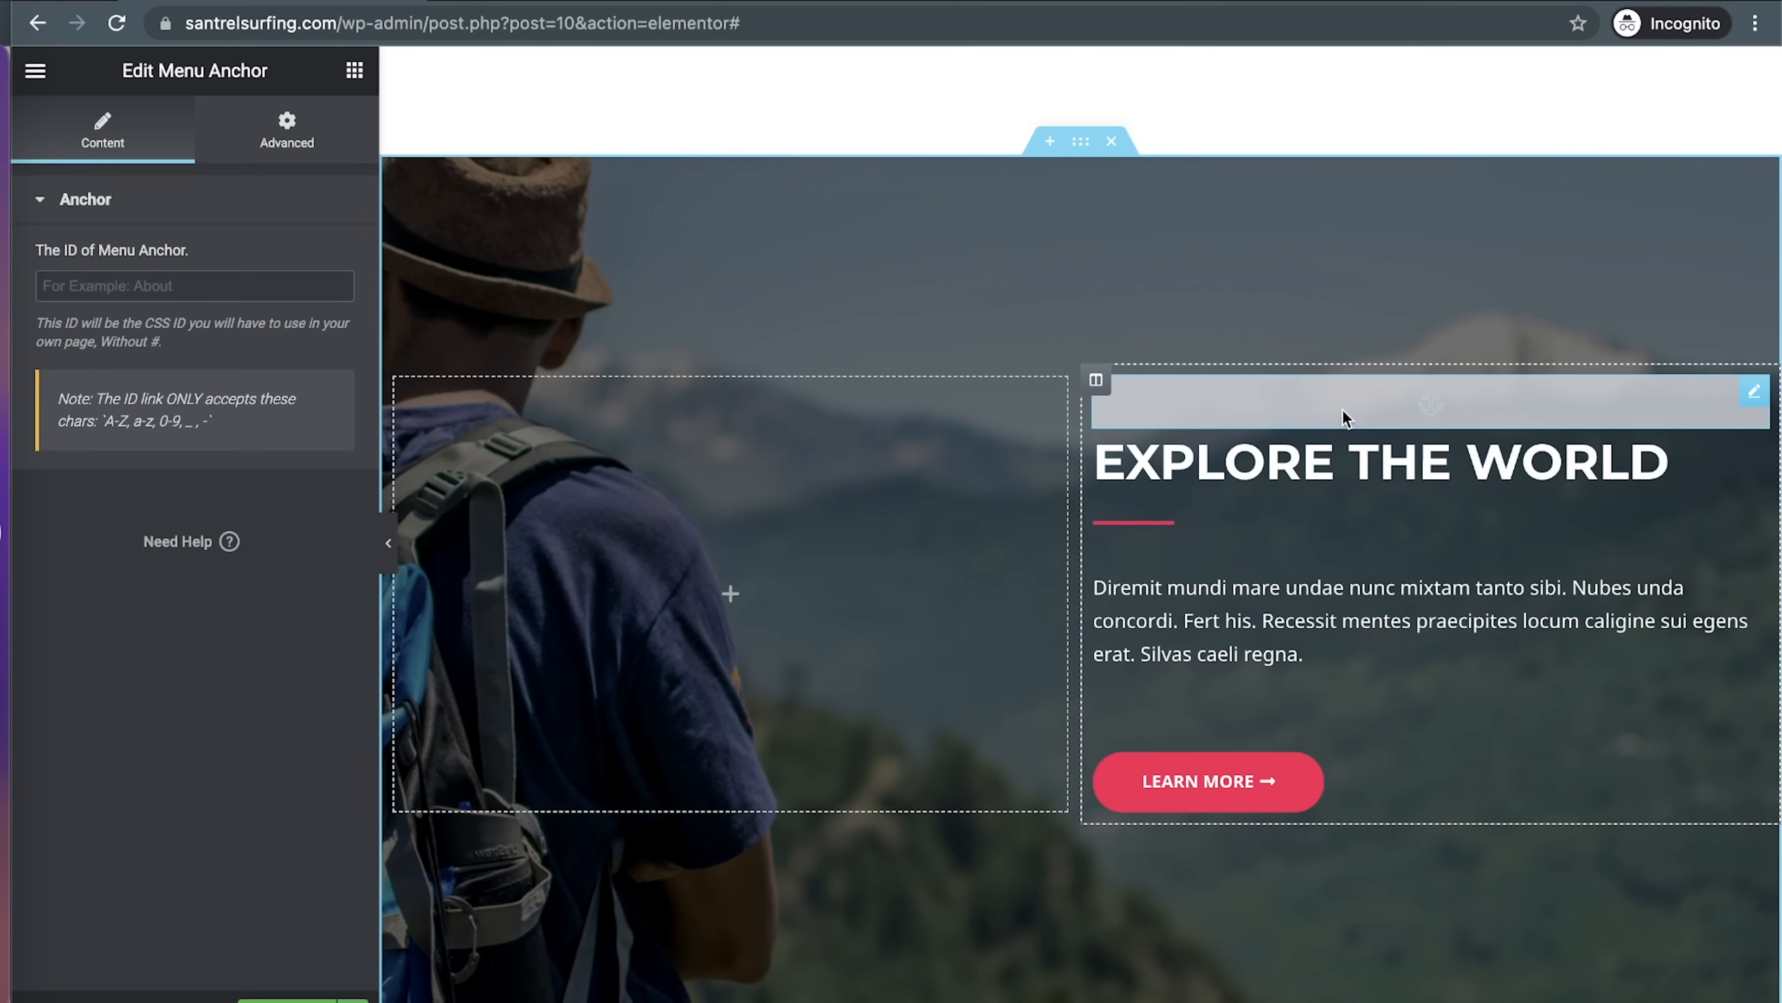
# Set the menu anchor's ID to anchor01 and copy that ID
pyautogui.click(99, 281)
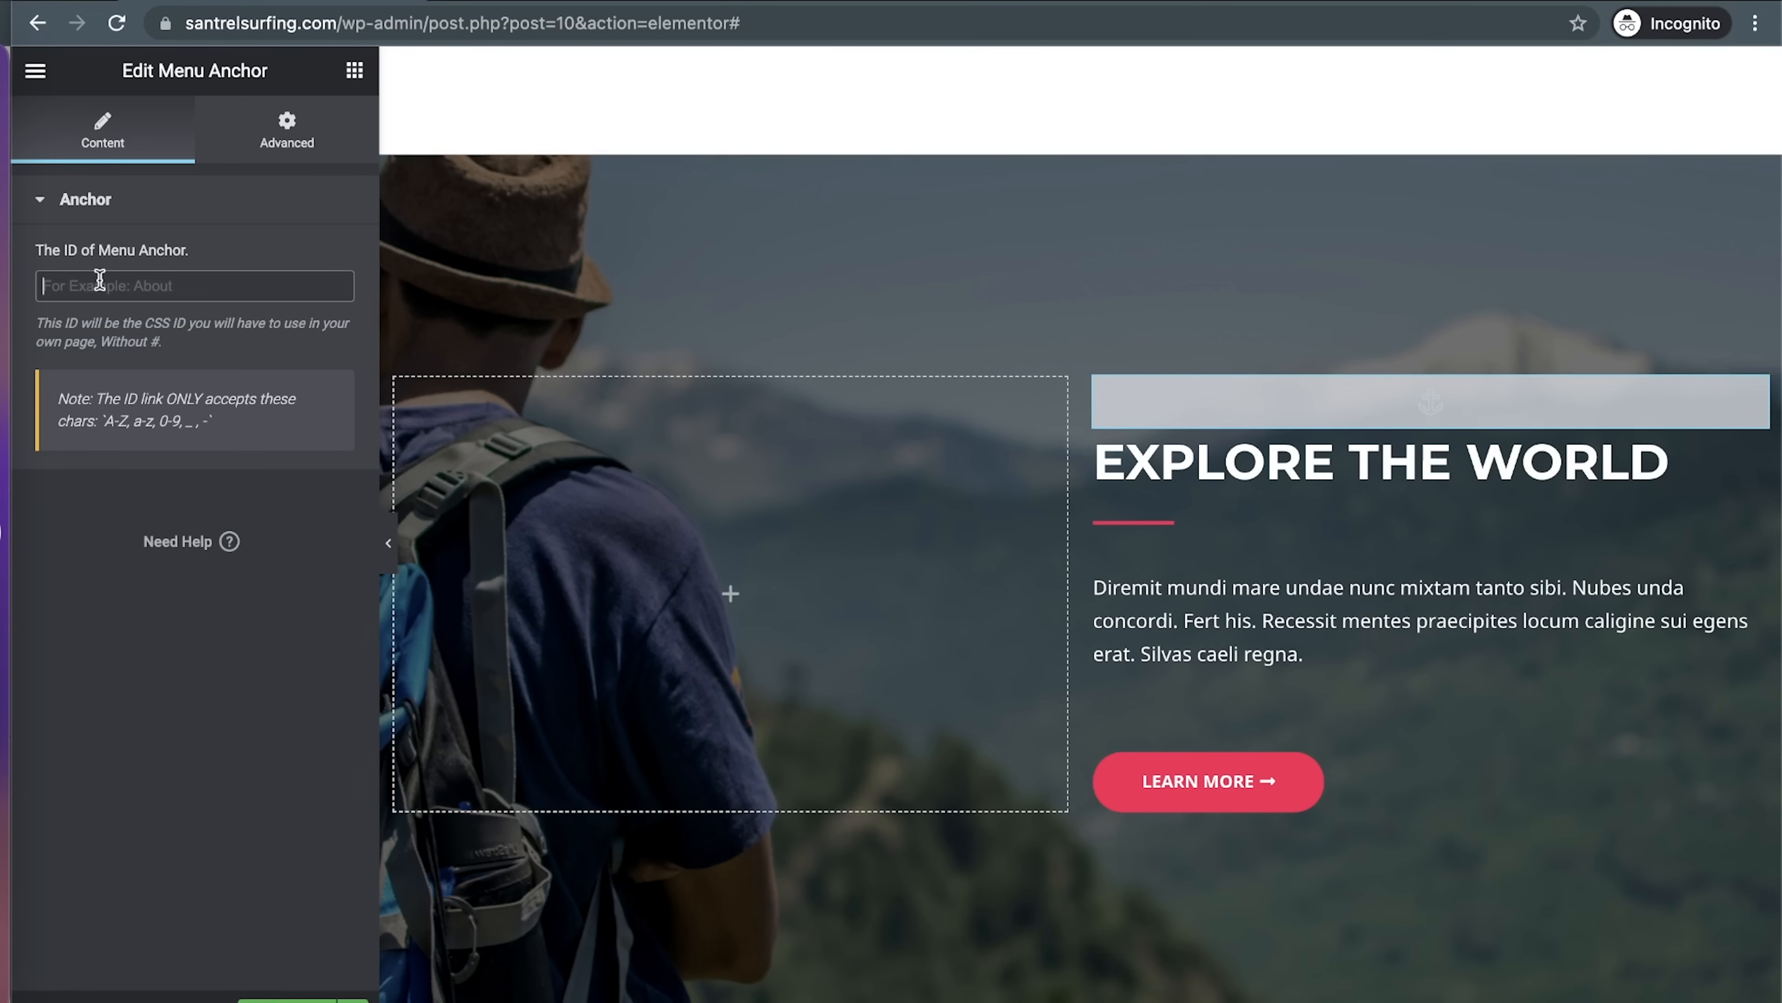
pyautogui.write('anchor01')
pyautogui.press('super+a')
pyautogui.hotkey('ctrl', 'c')
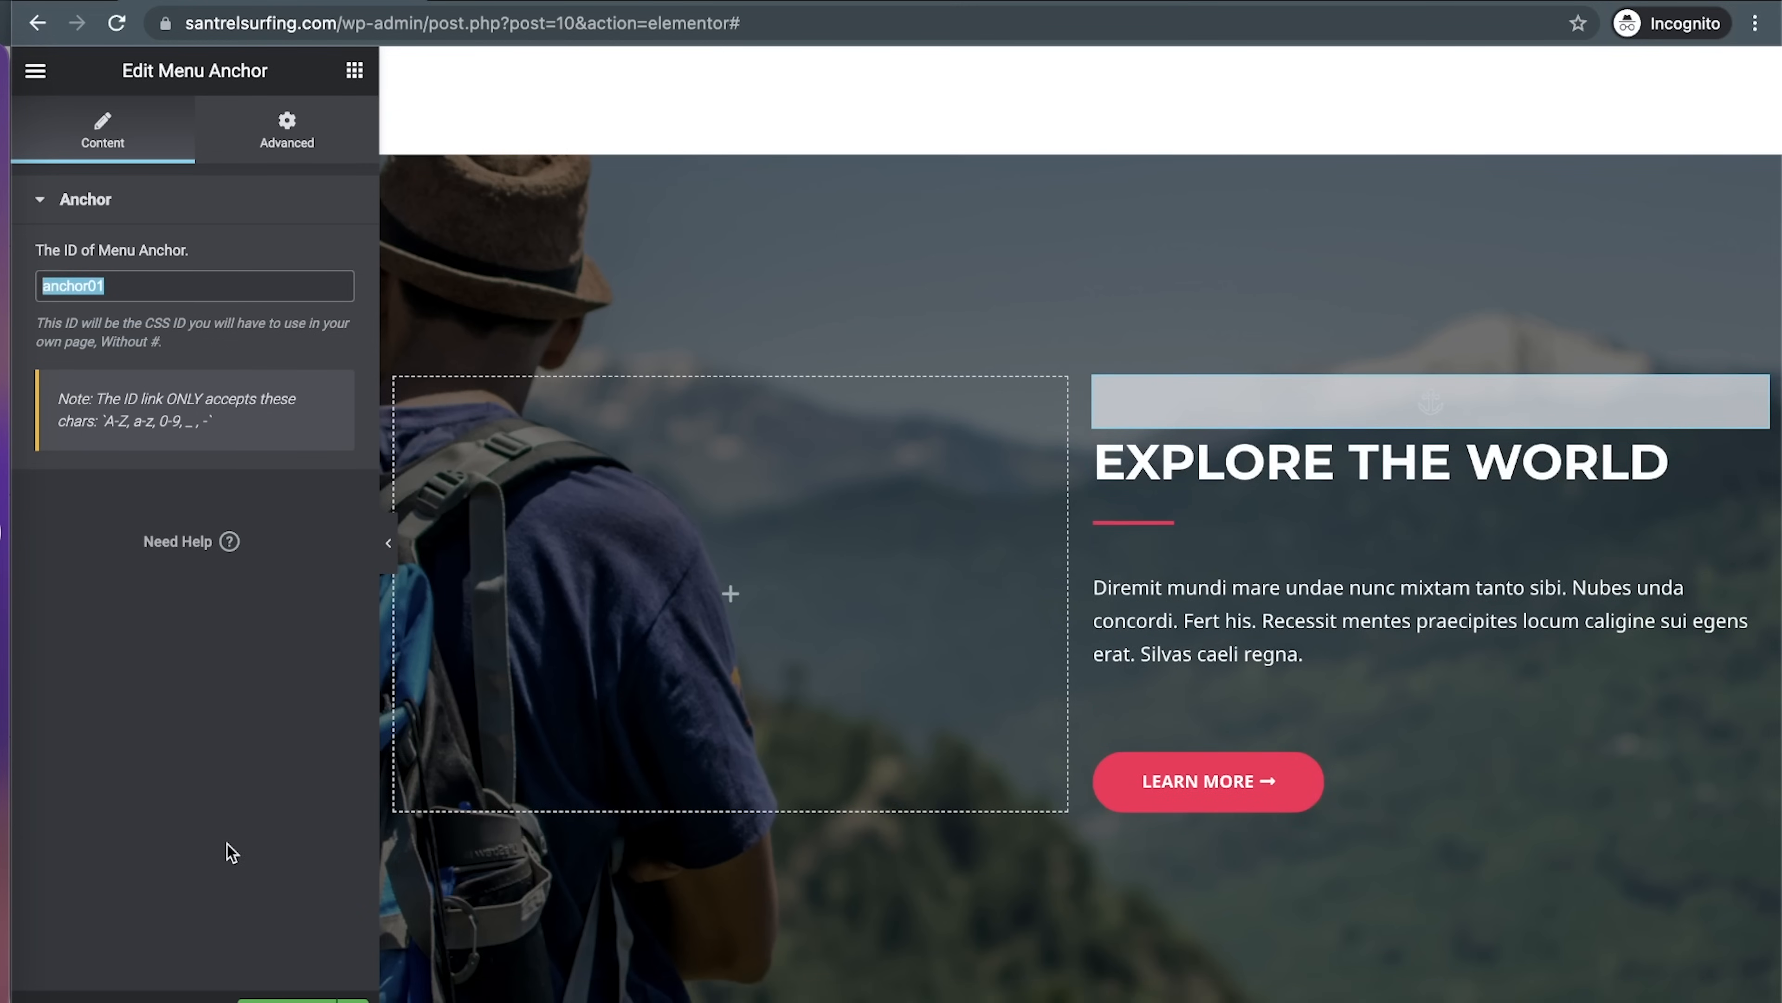
# Set the link of the hero section's Learn More button to #anchor01
pyautogui.scroll(10, 885, 674)
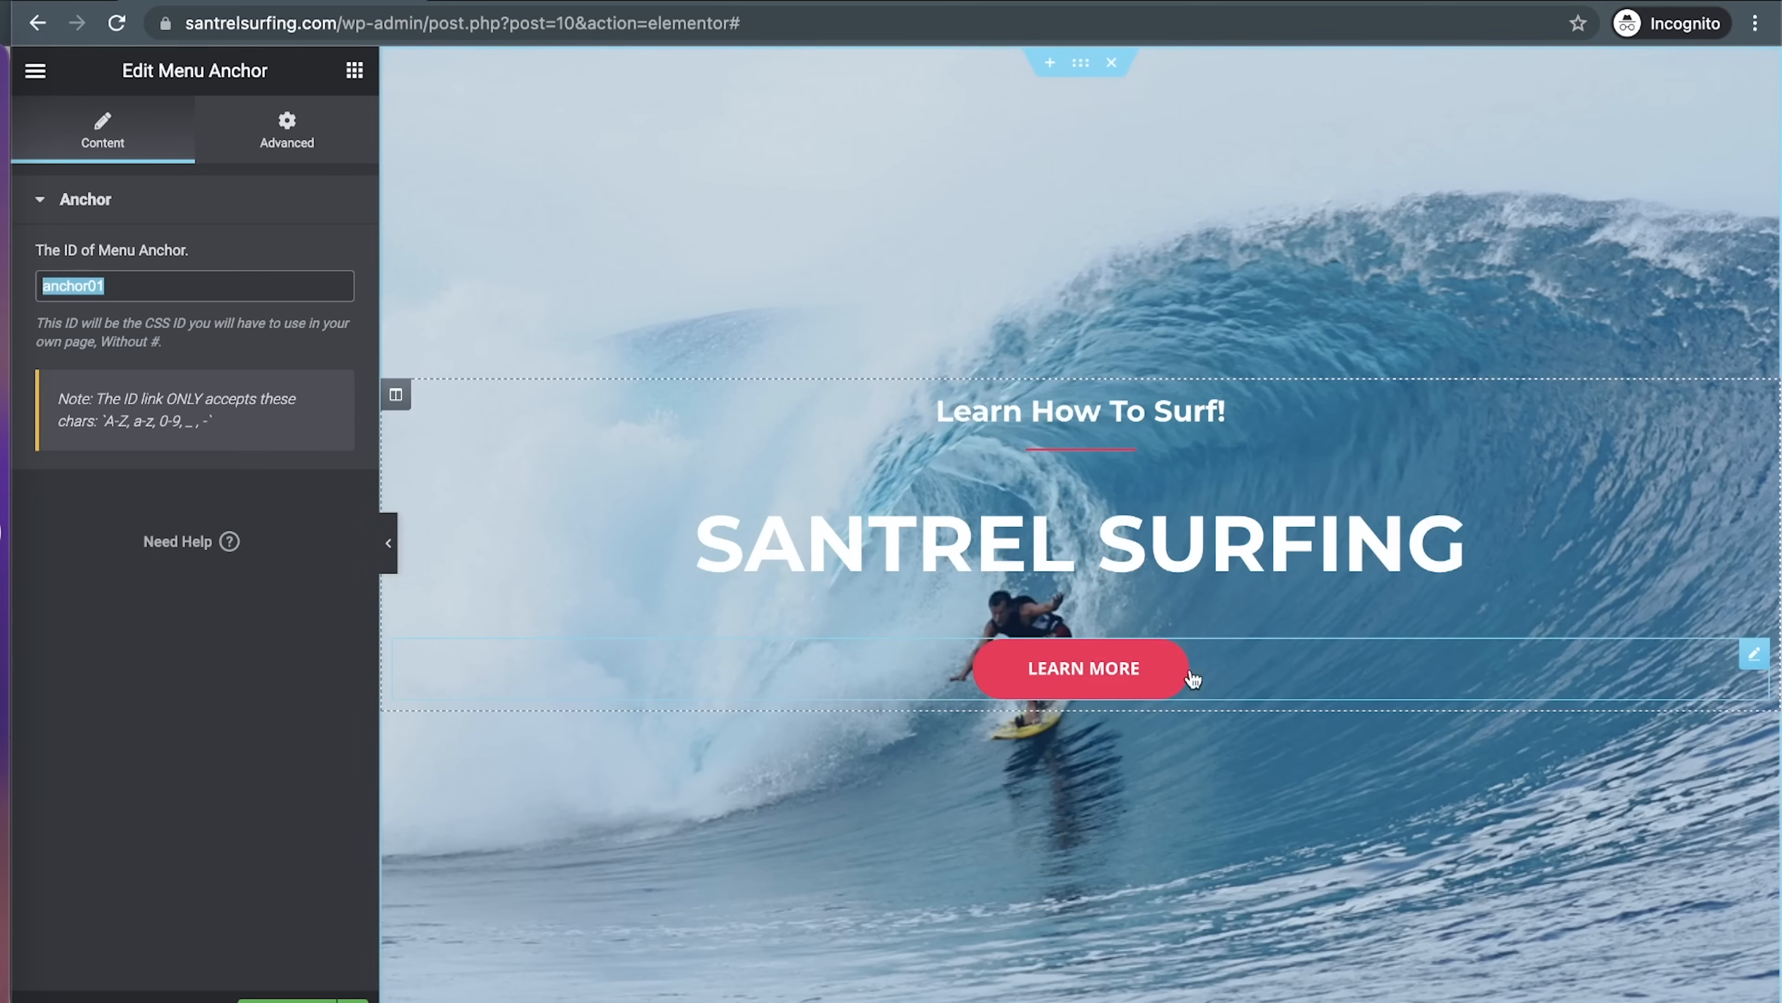
pyautogui.scroll(-5, 1192, 673)
pyautogui.scroll(2, 1035, 421)
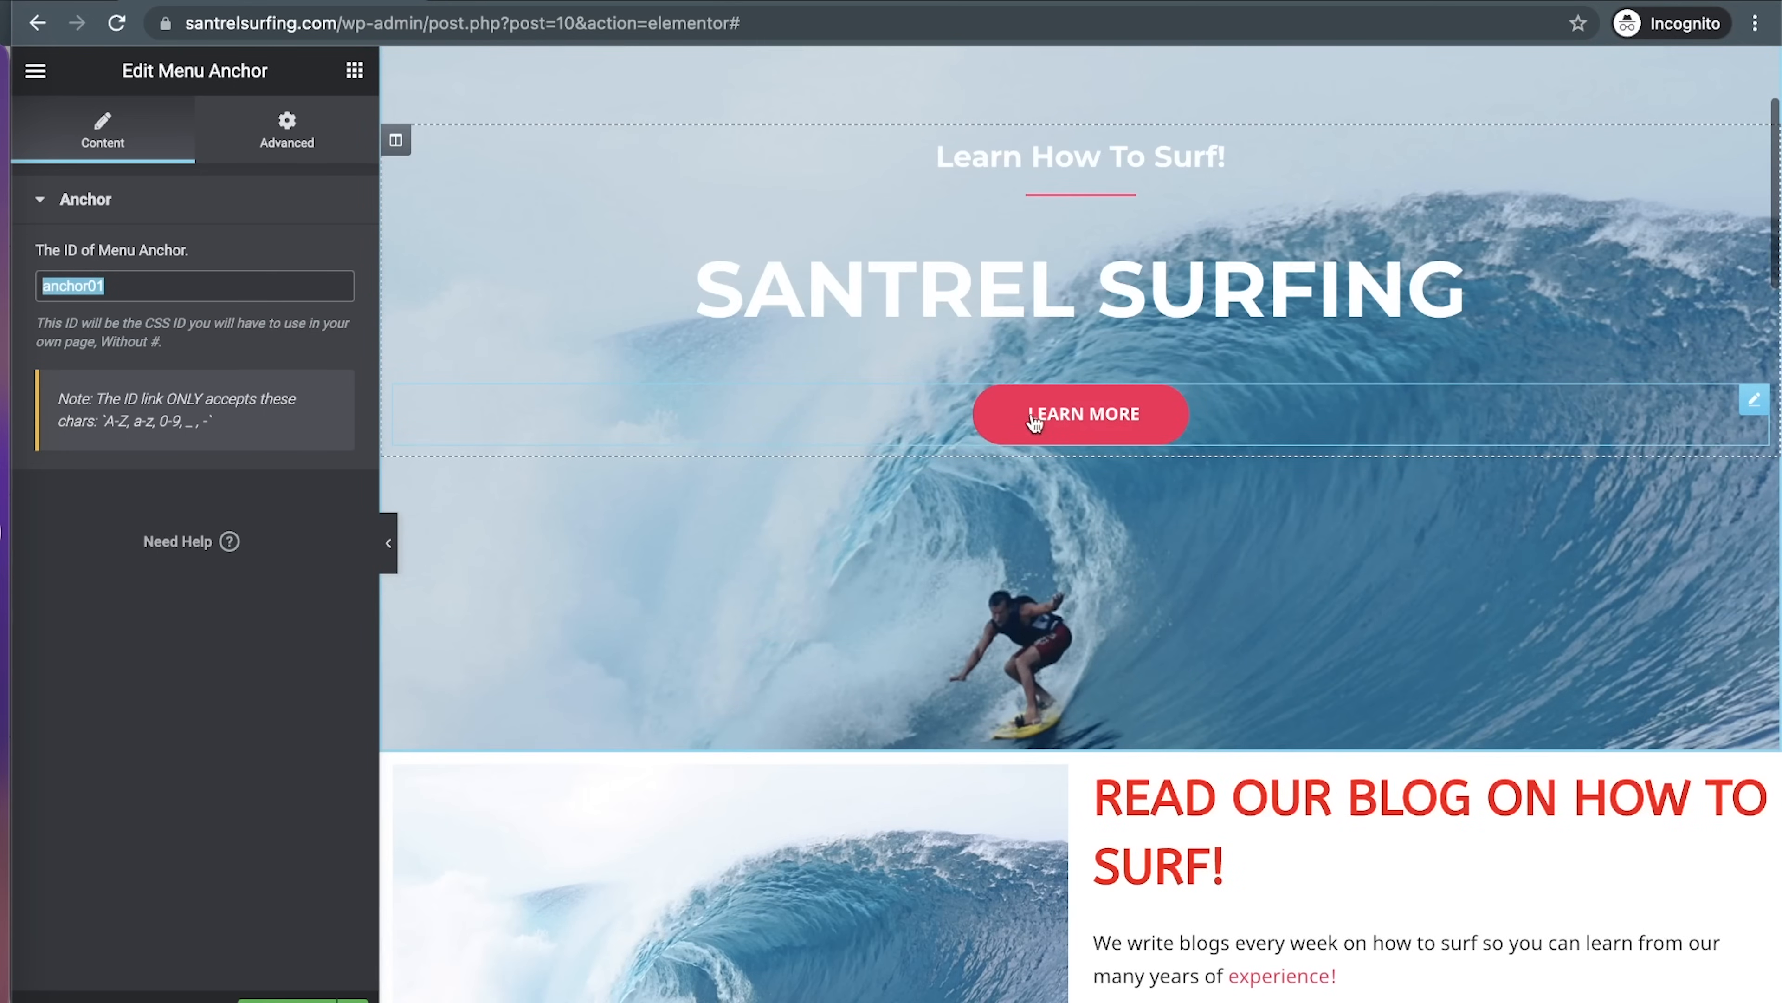
pyautogui.click(1086, 443)
pyautogui.click(78, 388)
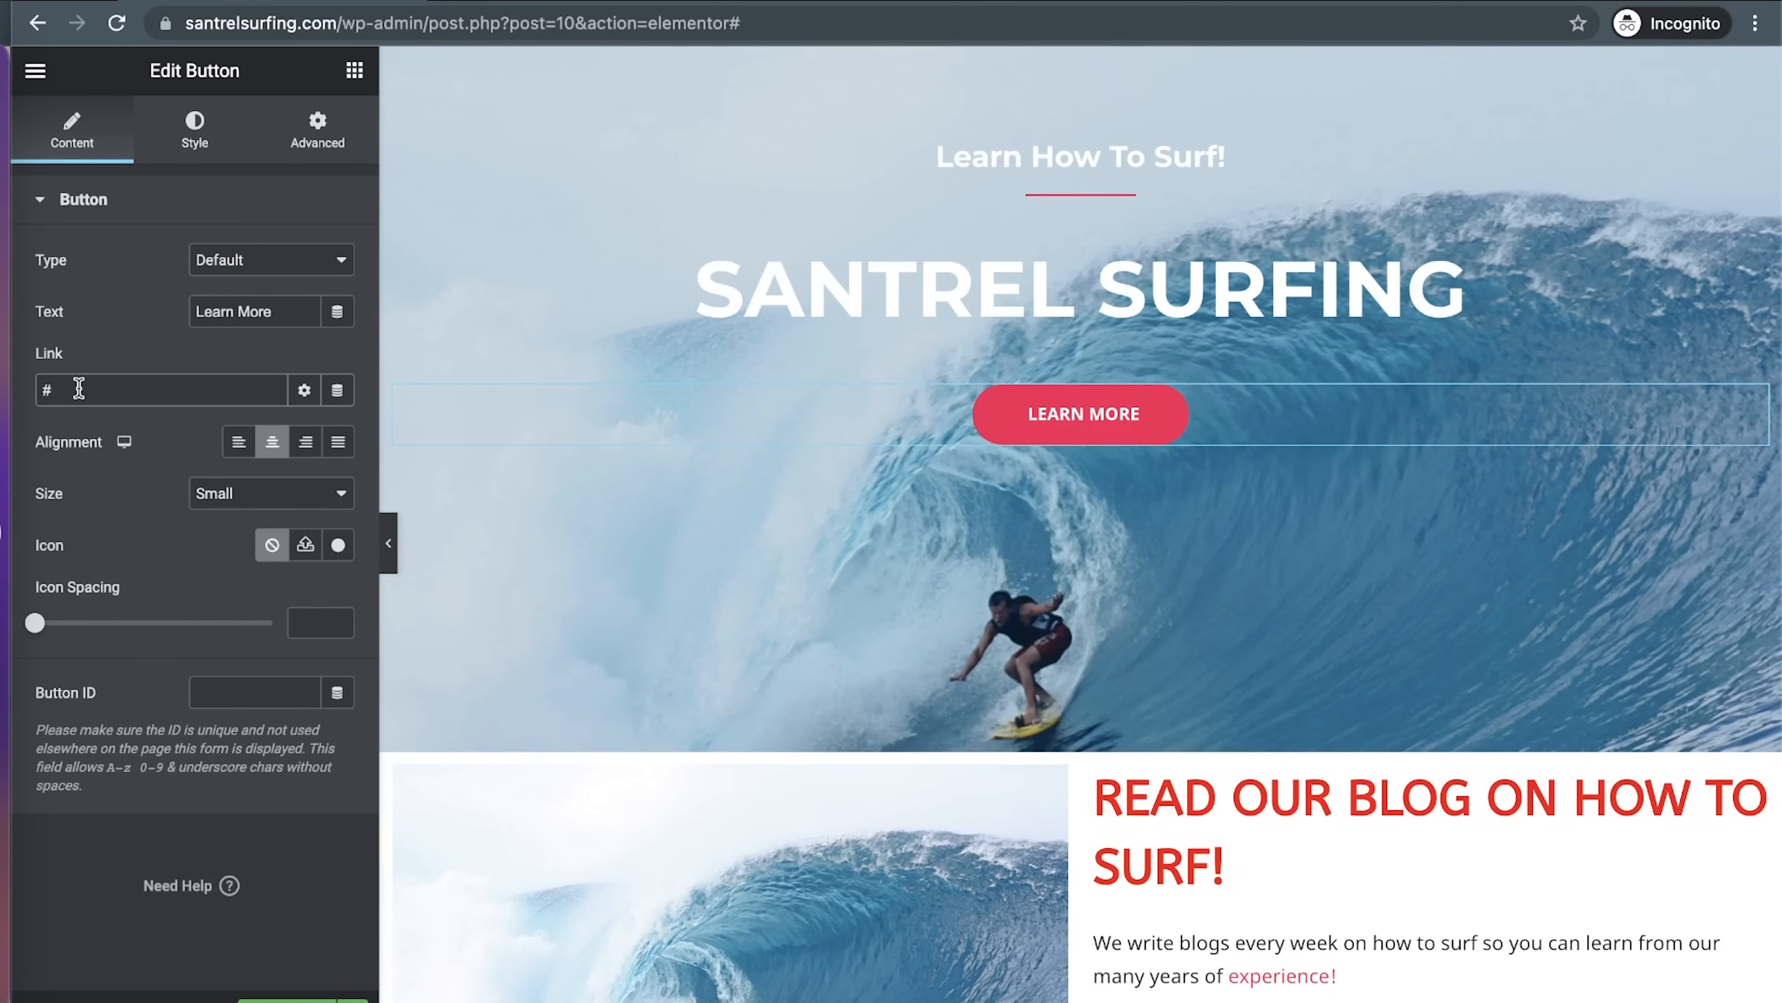
pyautogui.hotkey('ctrl', 'v')
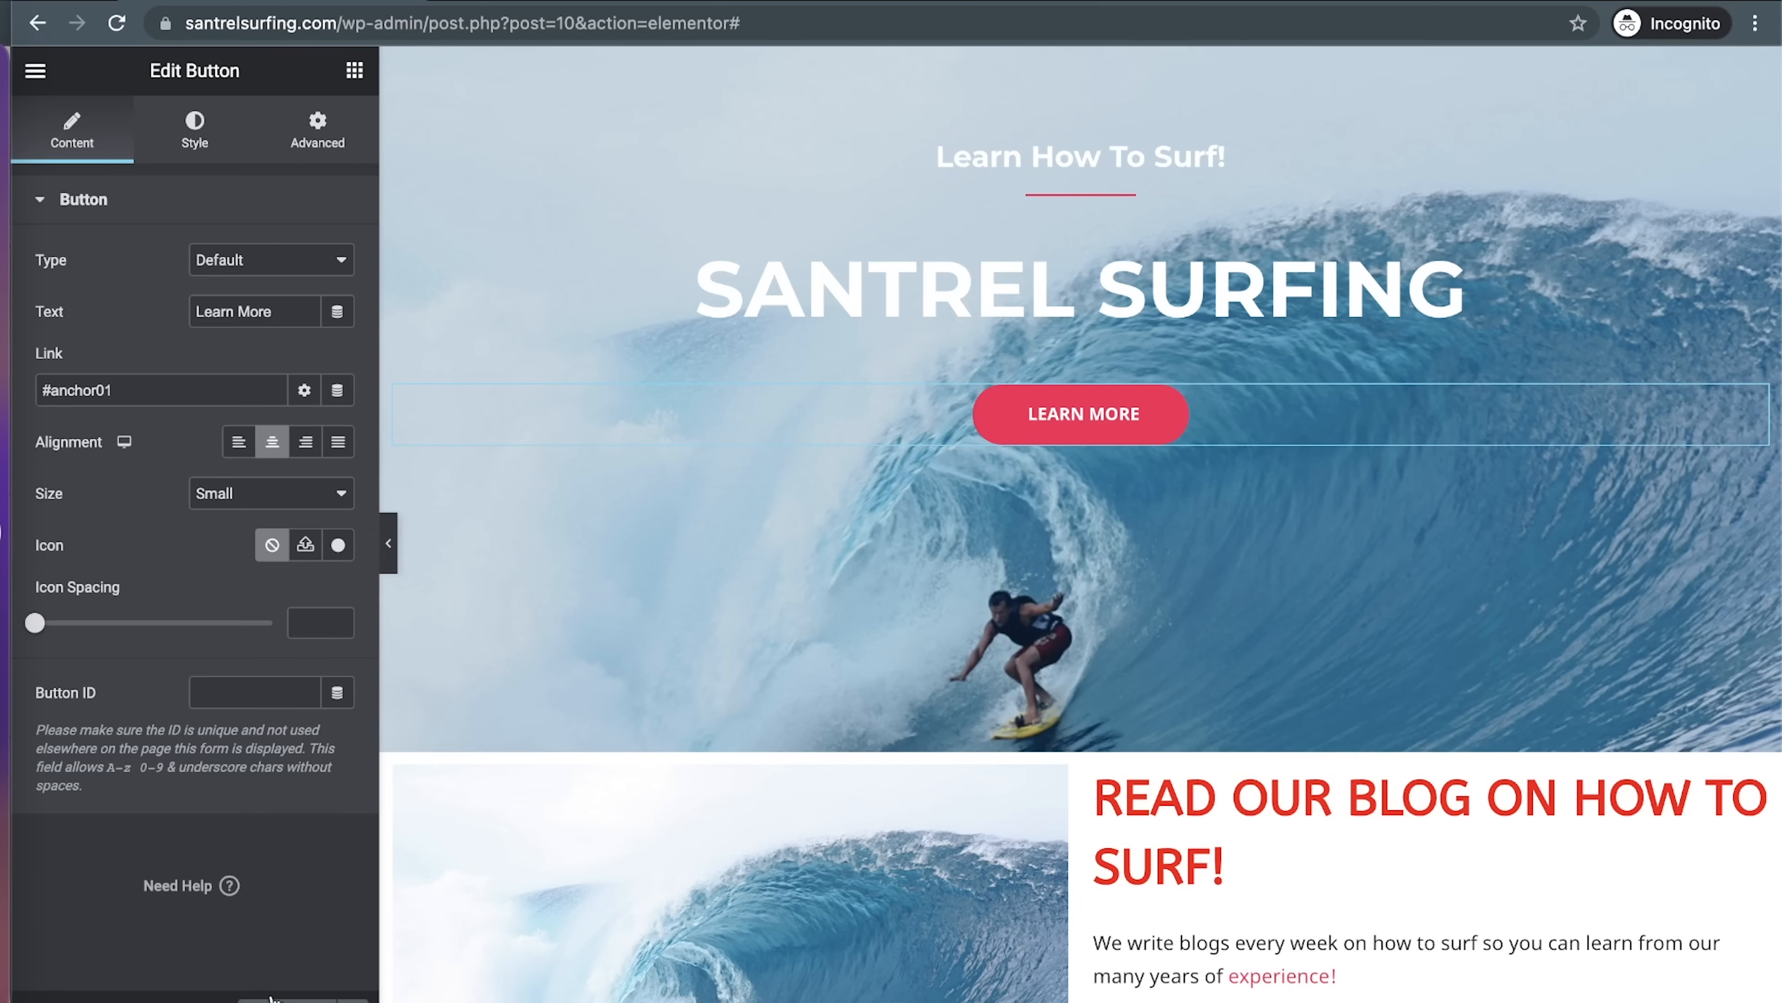
# Look over the edit history and responsive mode, and preview the homepage with its changes
pyautogui.click(353, 997)
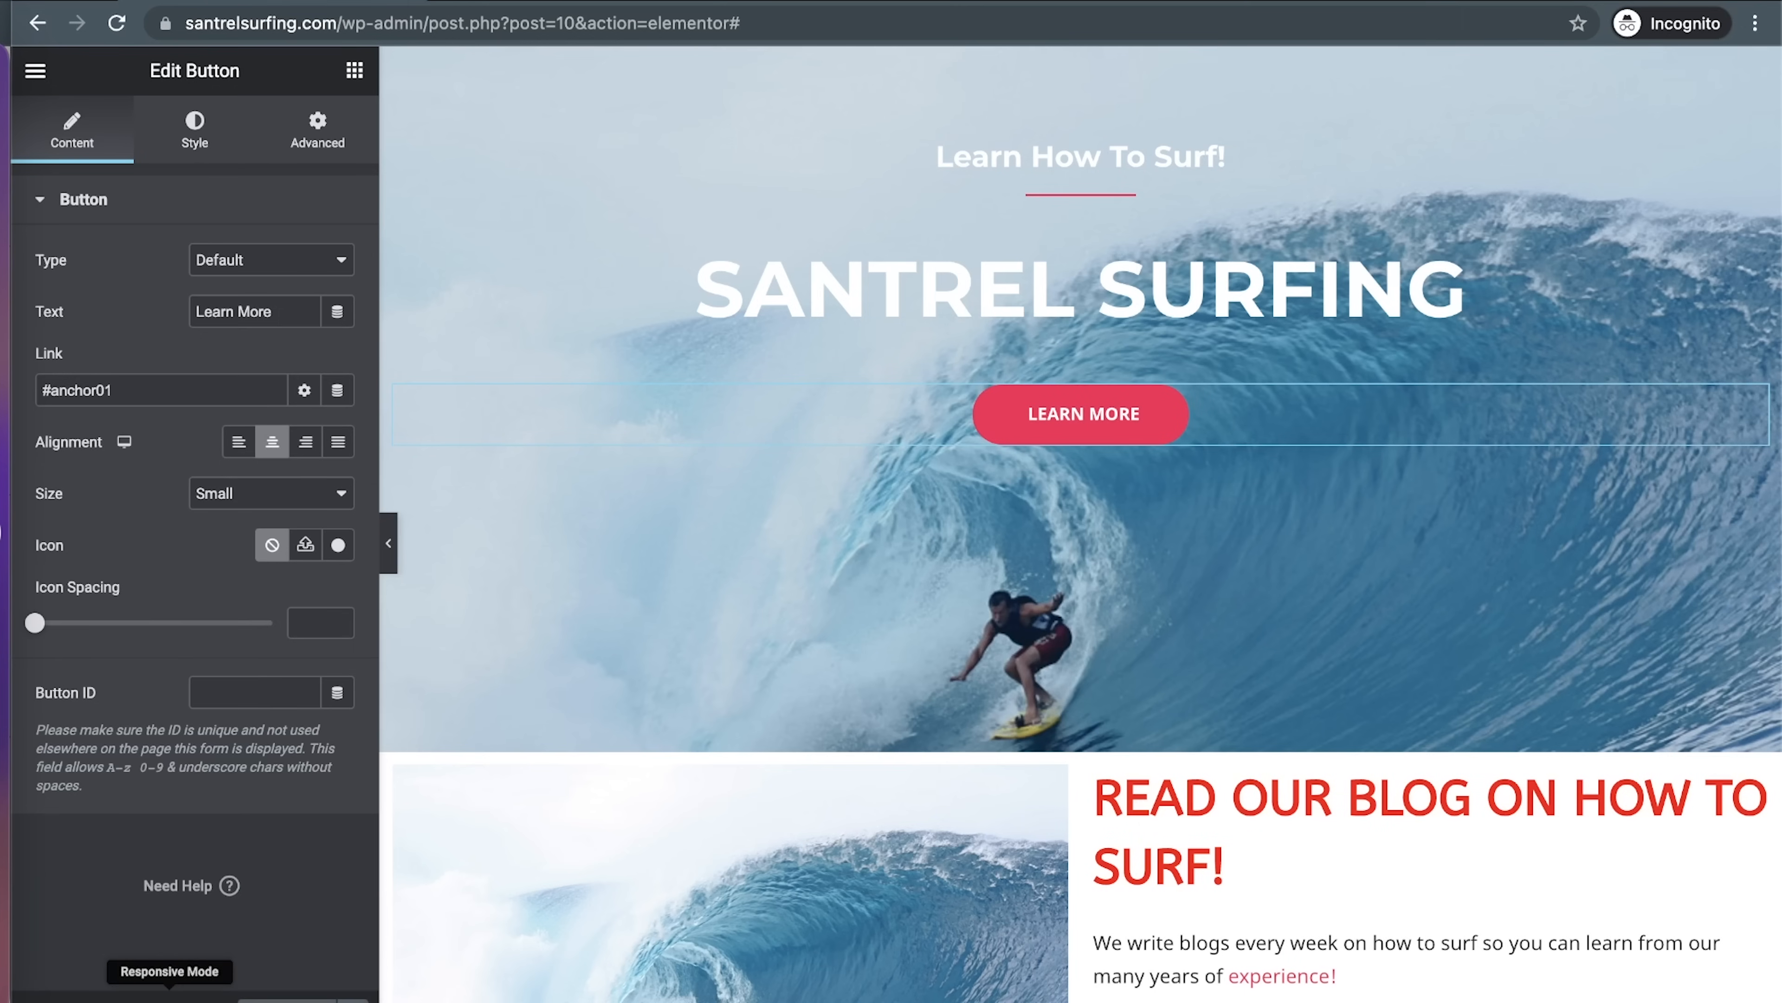
pyautogui.click(124, 995)
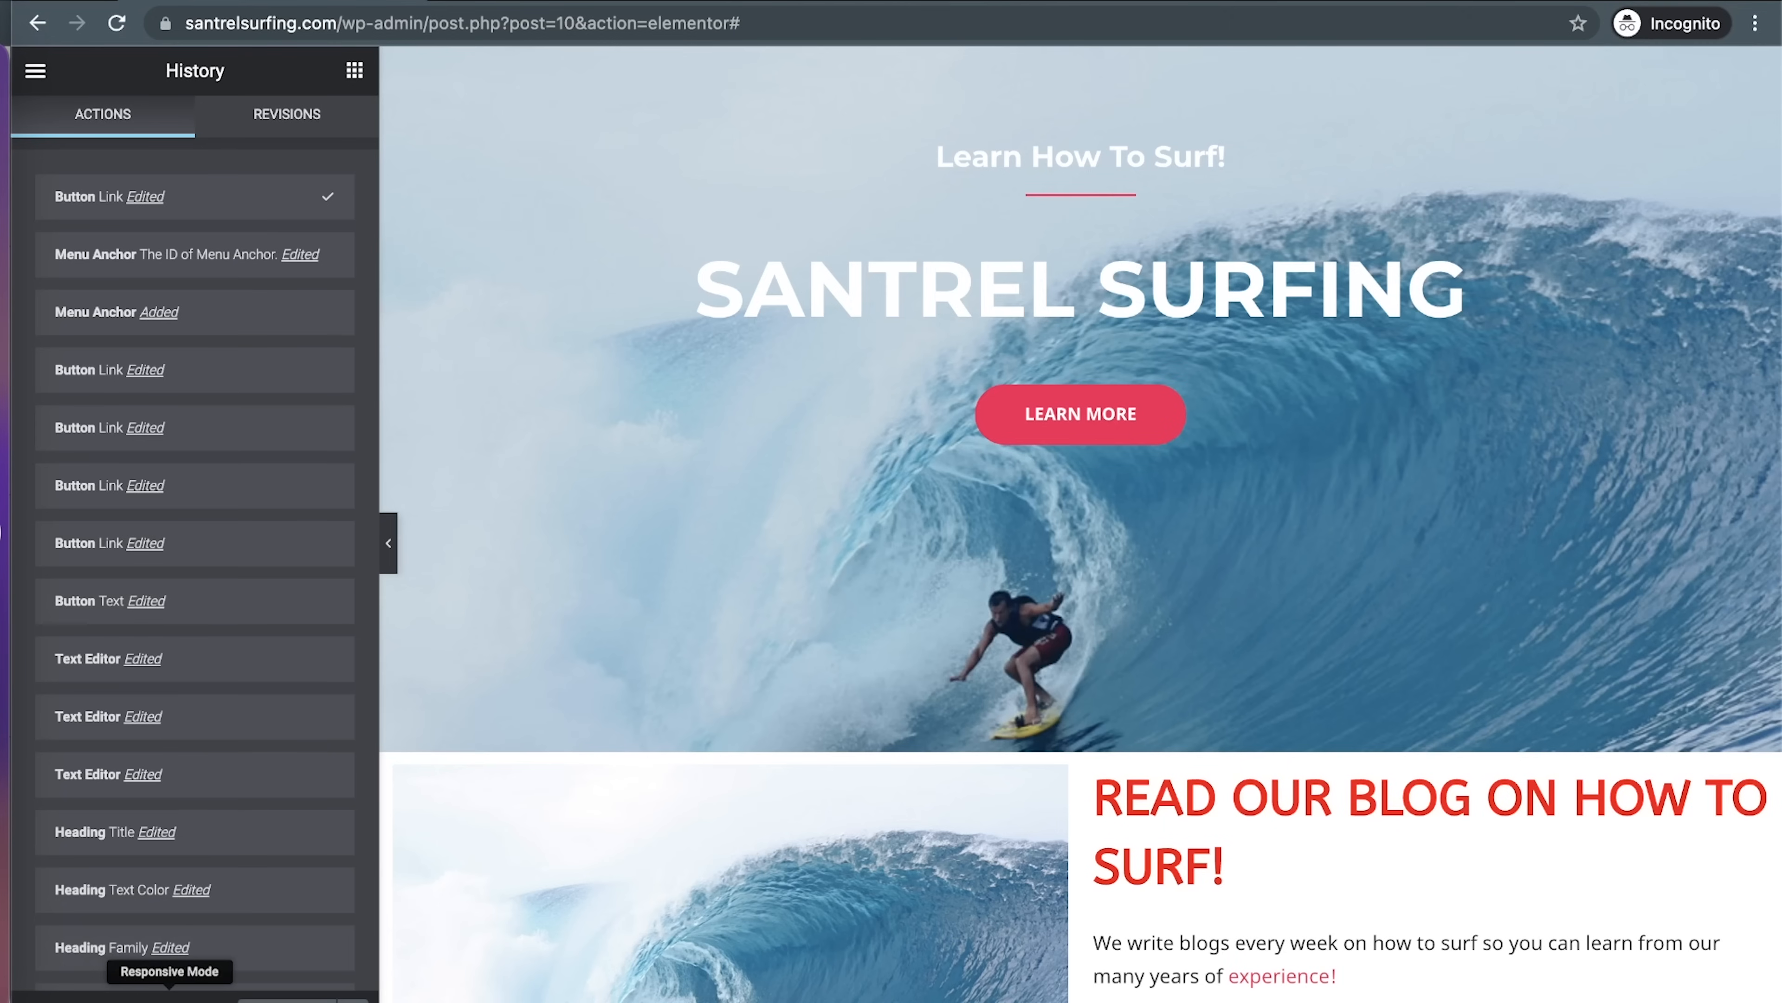
pyautogui.click(169, 995)
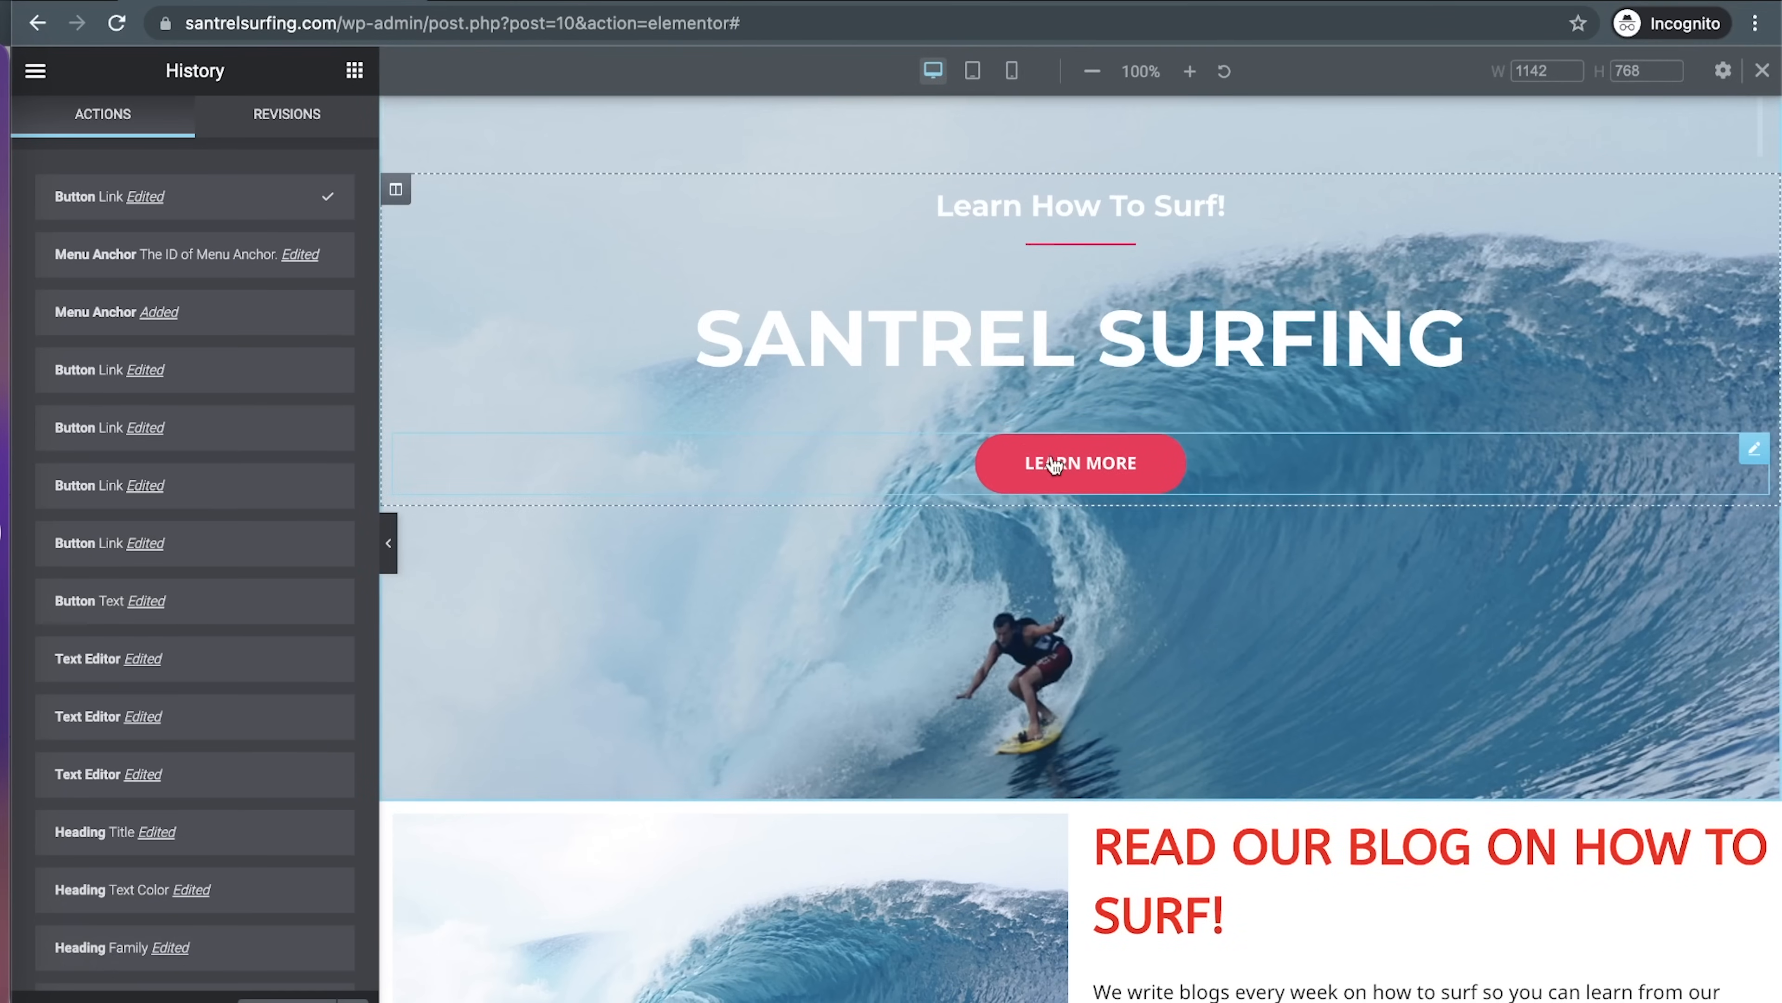
pyautogui.click(169, 996)
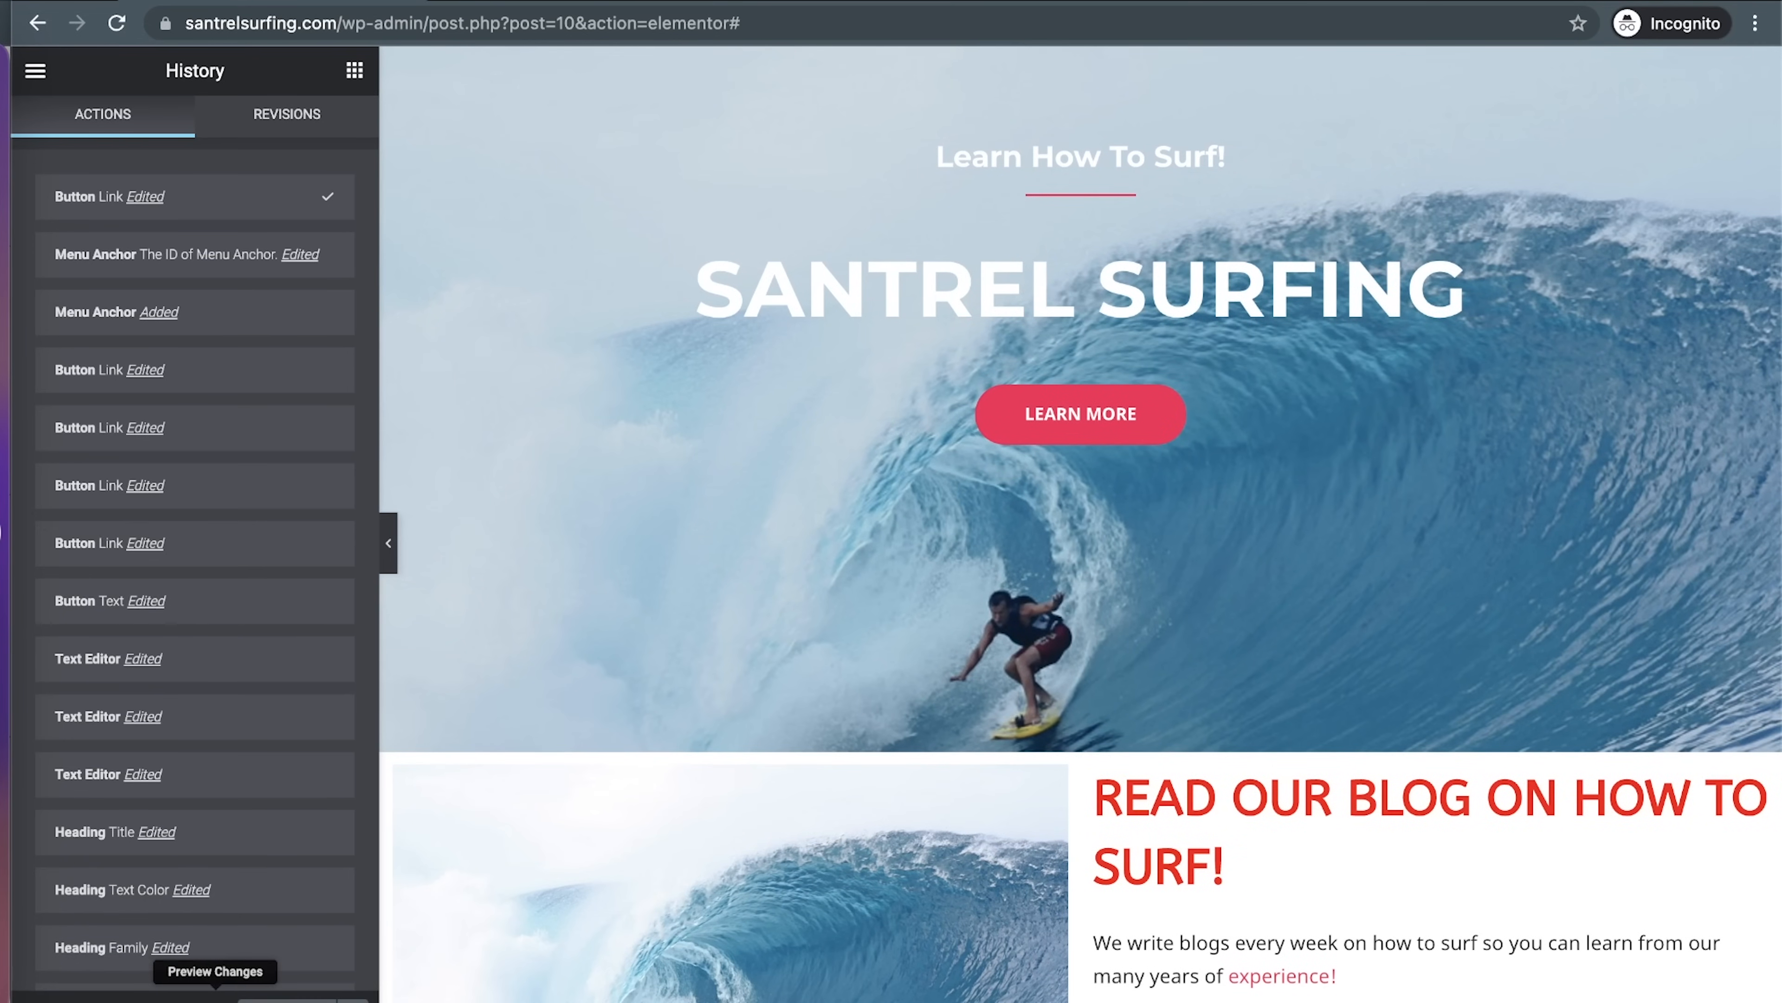
pyautogui.click(215, 996)
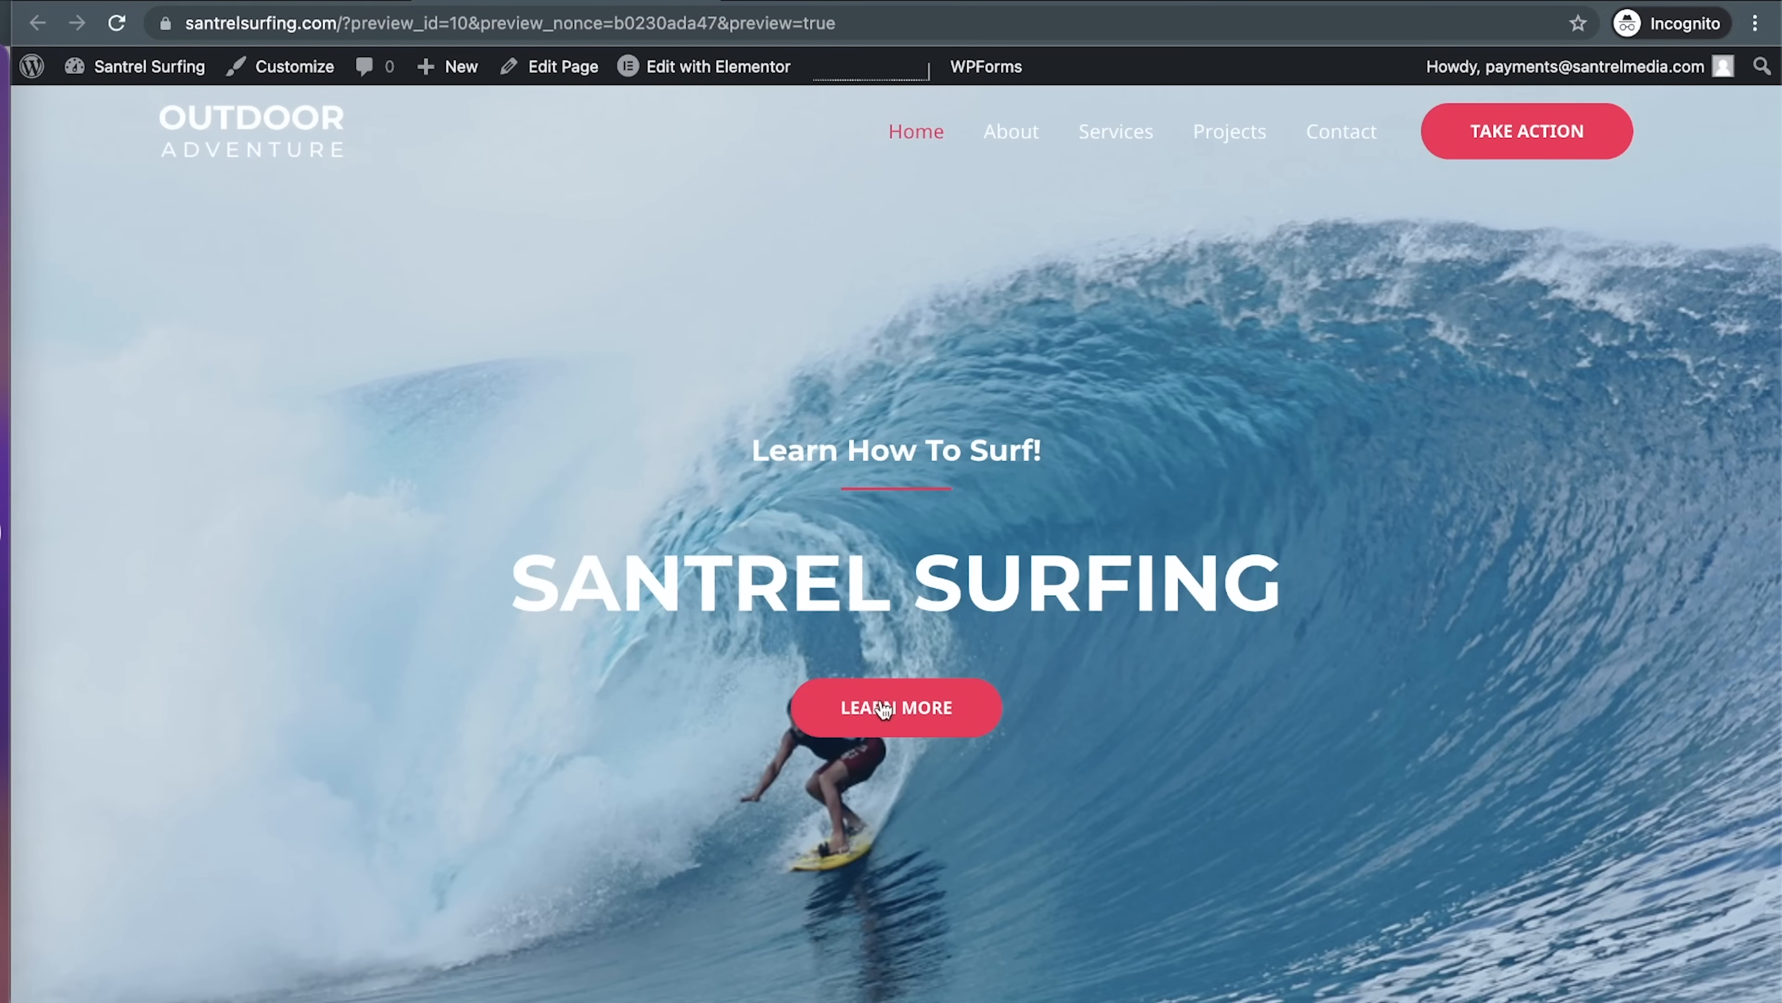
# Test the hero's Learn More anchor jump and the "experience!" text link in the homepage preview
pyautogui.scroll(-20, 880, 702)
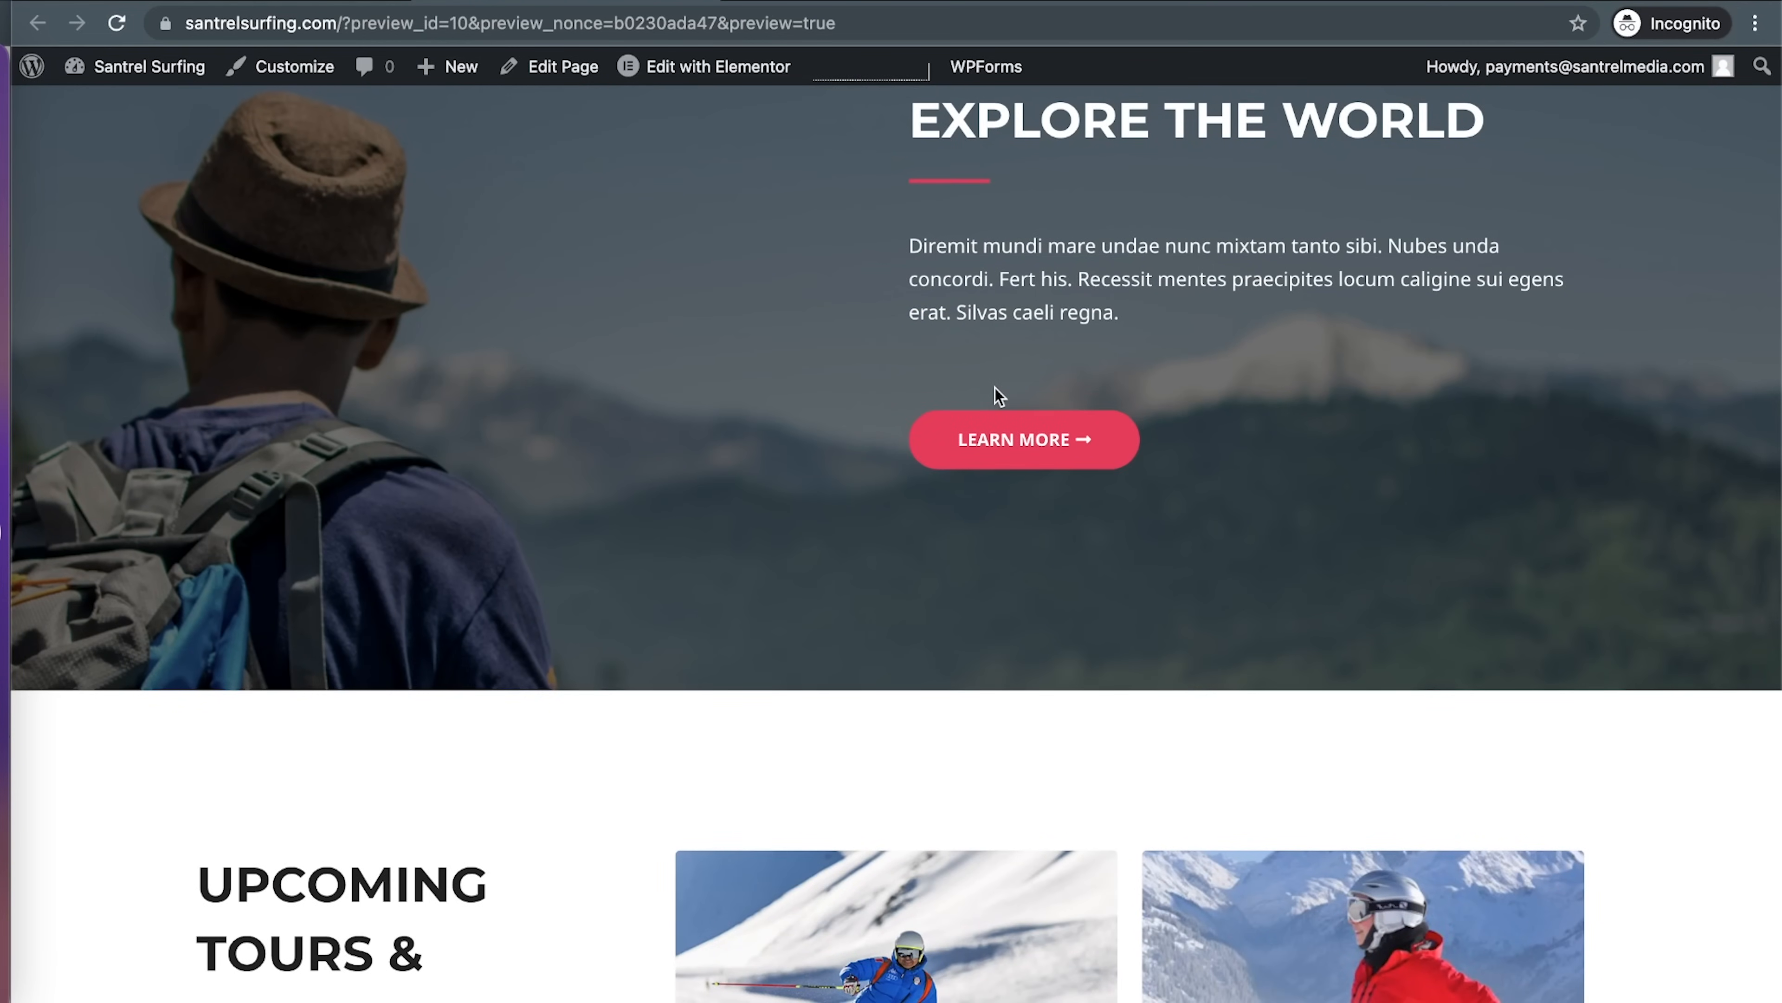
pyautogui.scroll(5, 998, 394)
pyautogui.scroll(-15, 997, 395)
pyautogui.scroll(20, 996, 388)
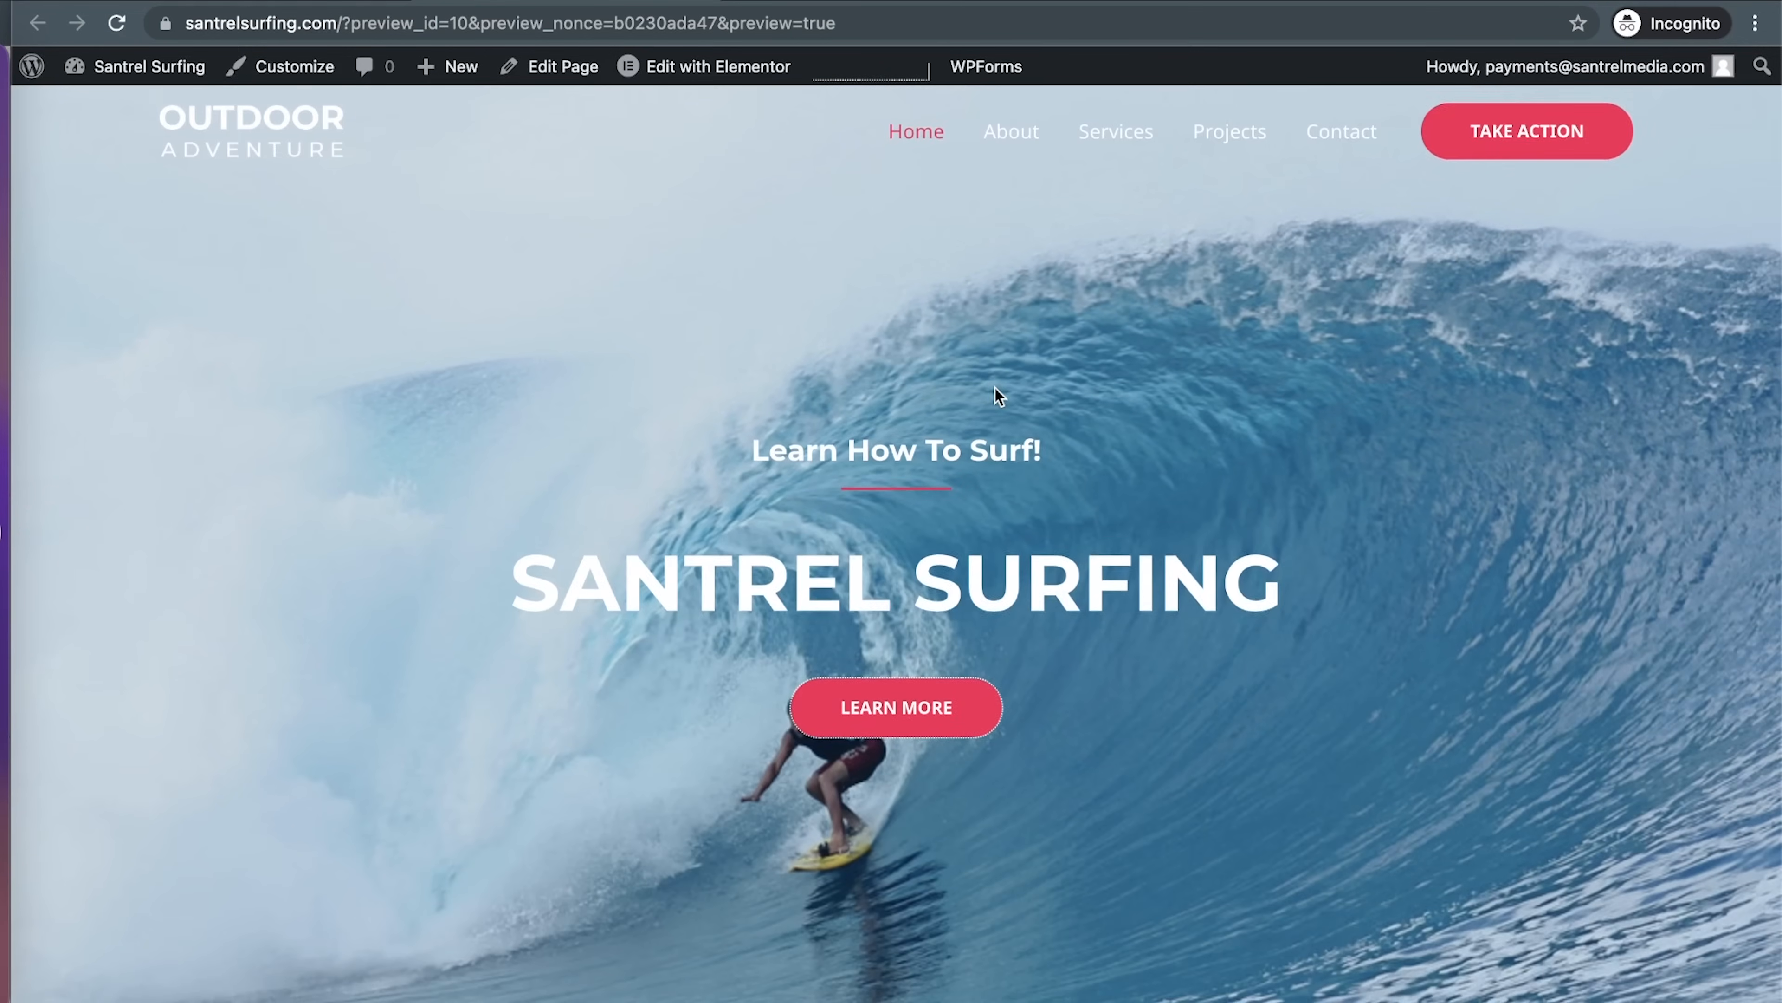
pyautogui.scroll(-3, 995, 387)
pyautogui.scroll(-5, 1224, 731)
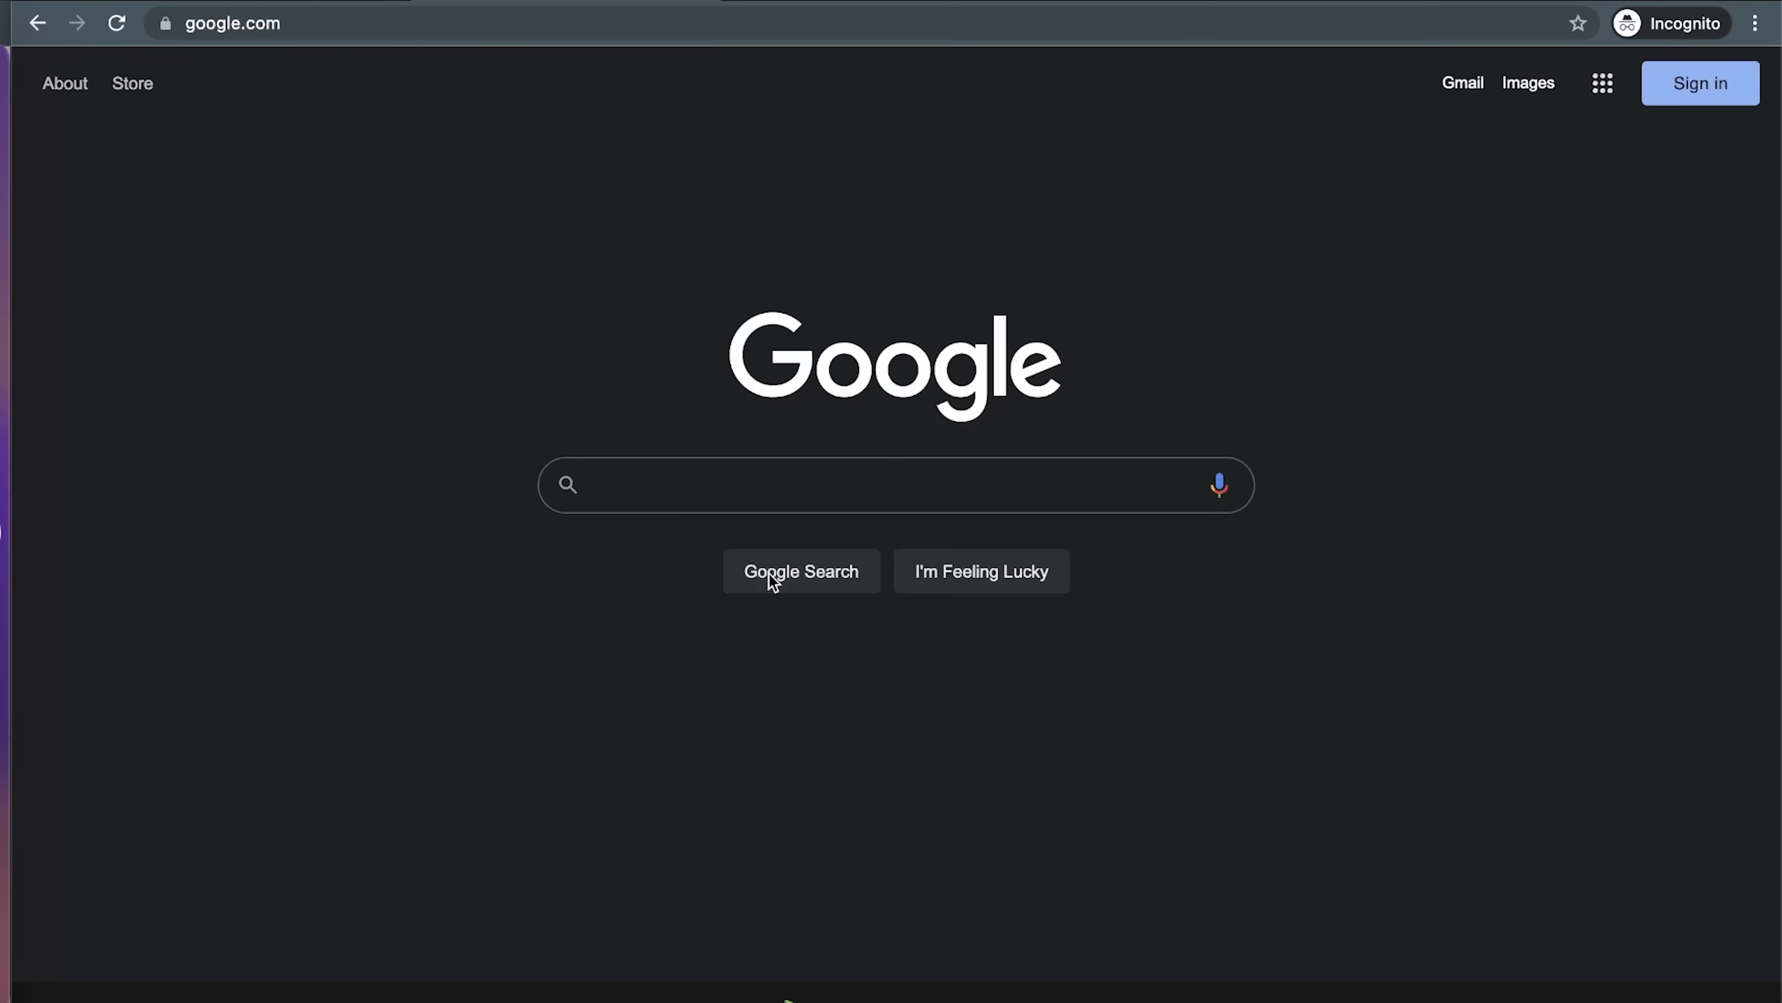
pyautogui.hscroll(-5, 627, 240)
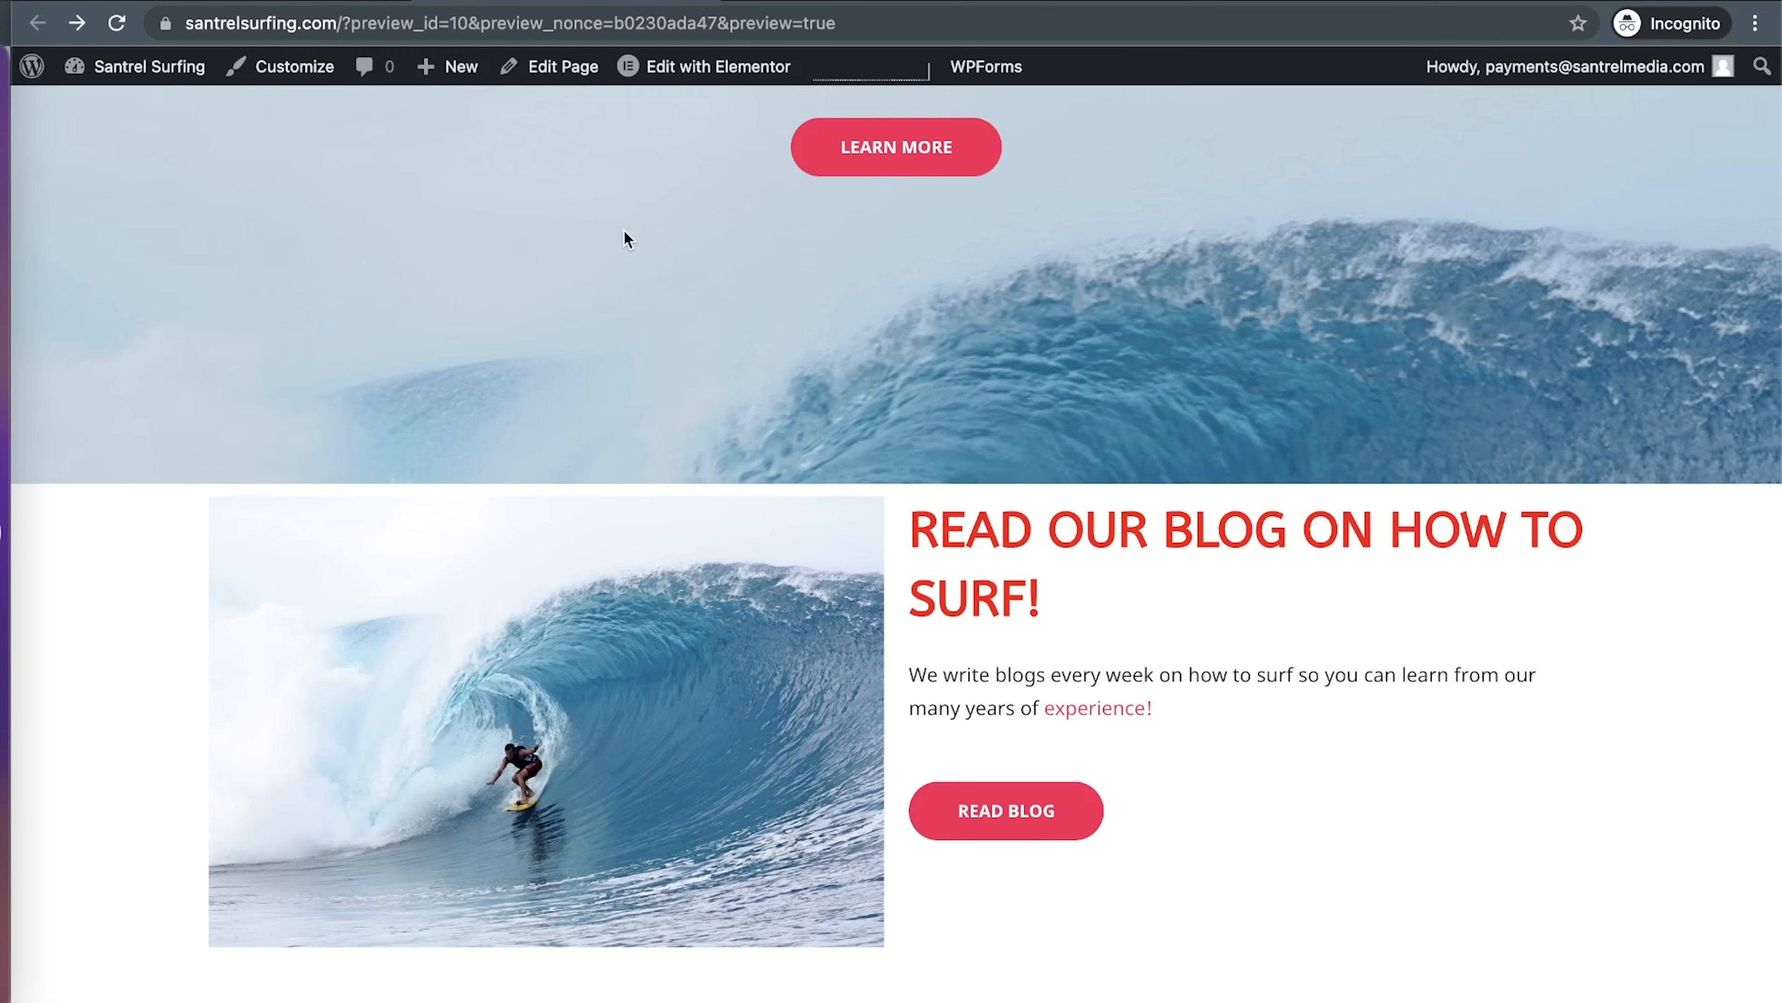
pyautogui.scroll(4, 919, 336)
pyautogui.scroll(-2, 919, 336)
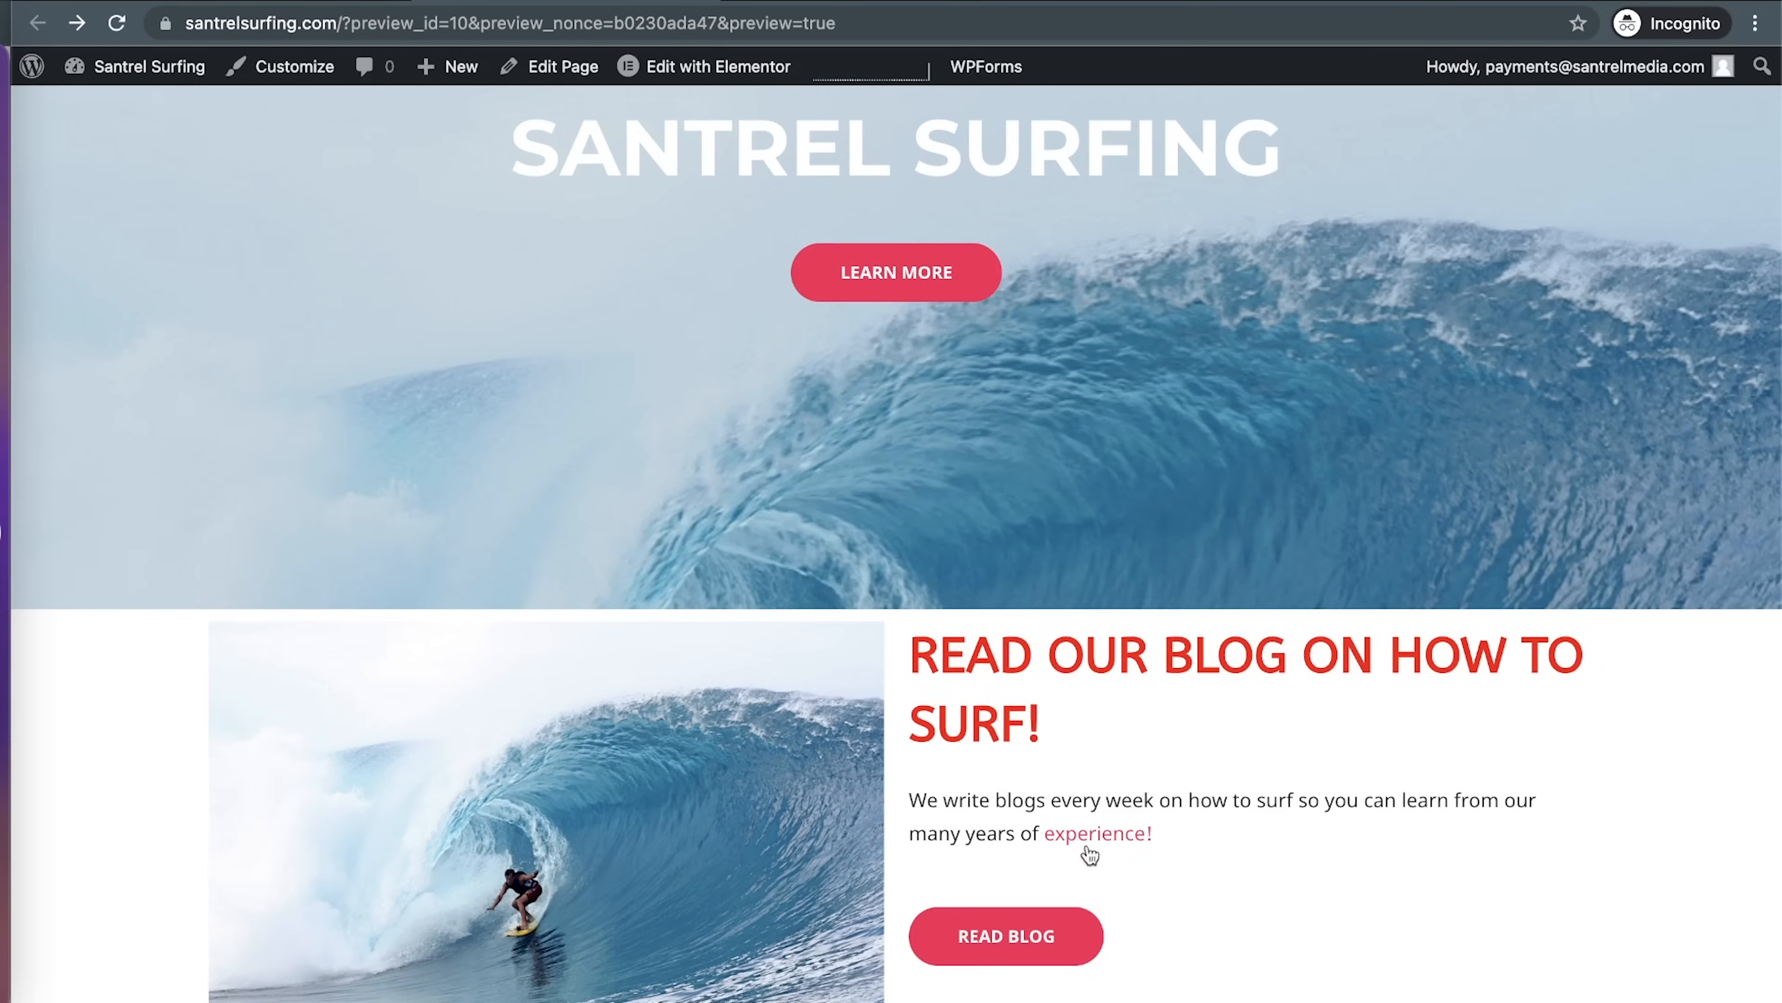
# Return to the Elementor editor and look over the page from the hero down through the Upcoming Events section
pyautogui.click(315, 2)
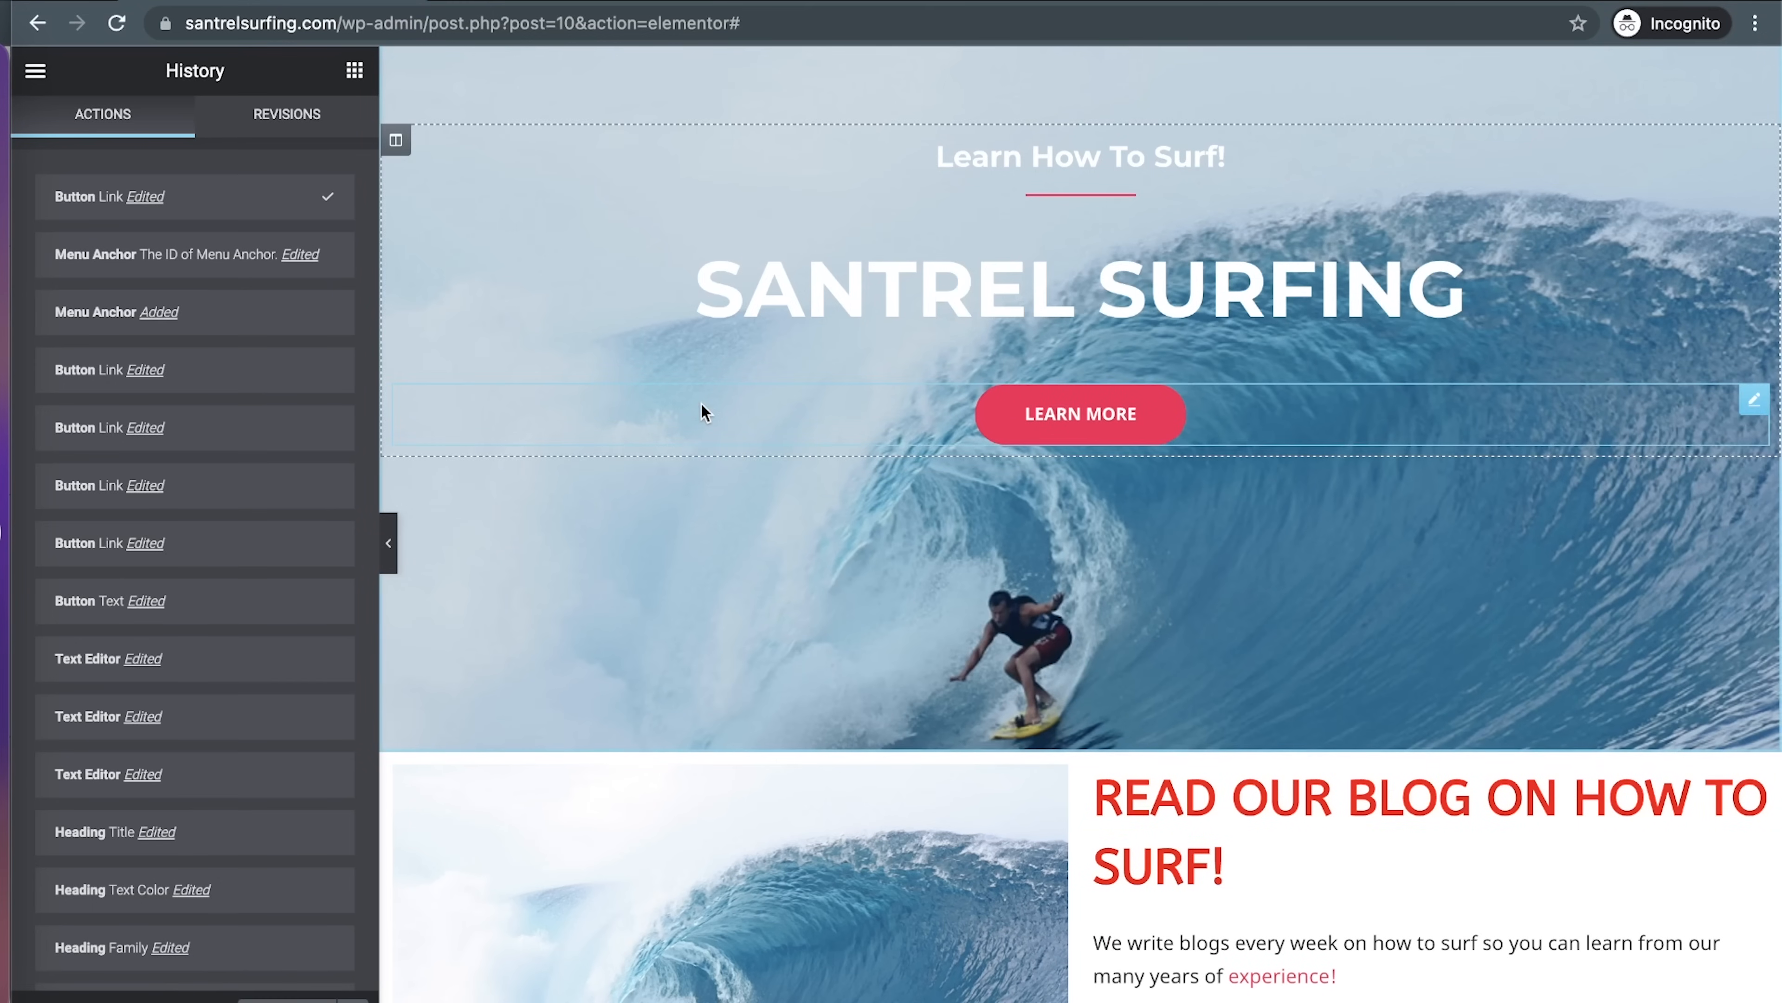
pyautogui.scroll(4, 704, 413)
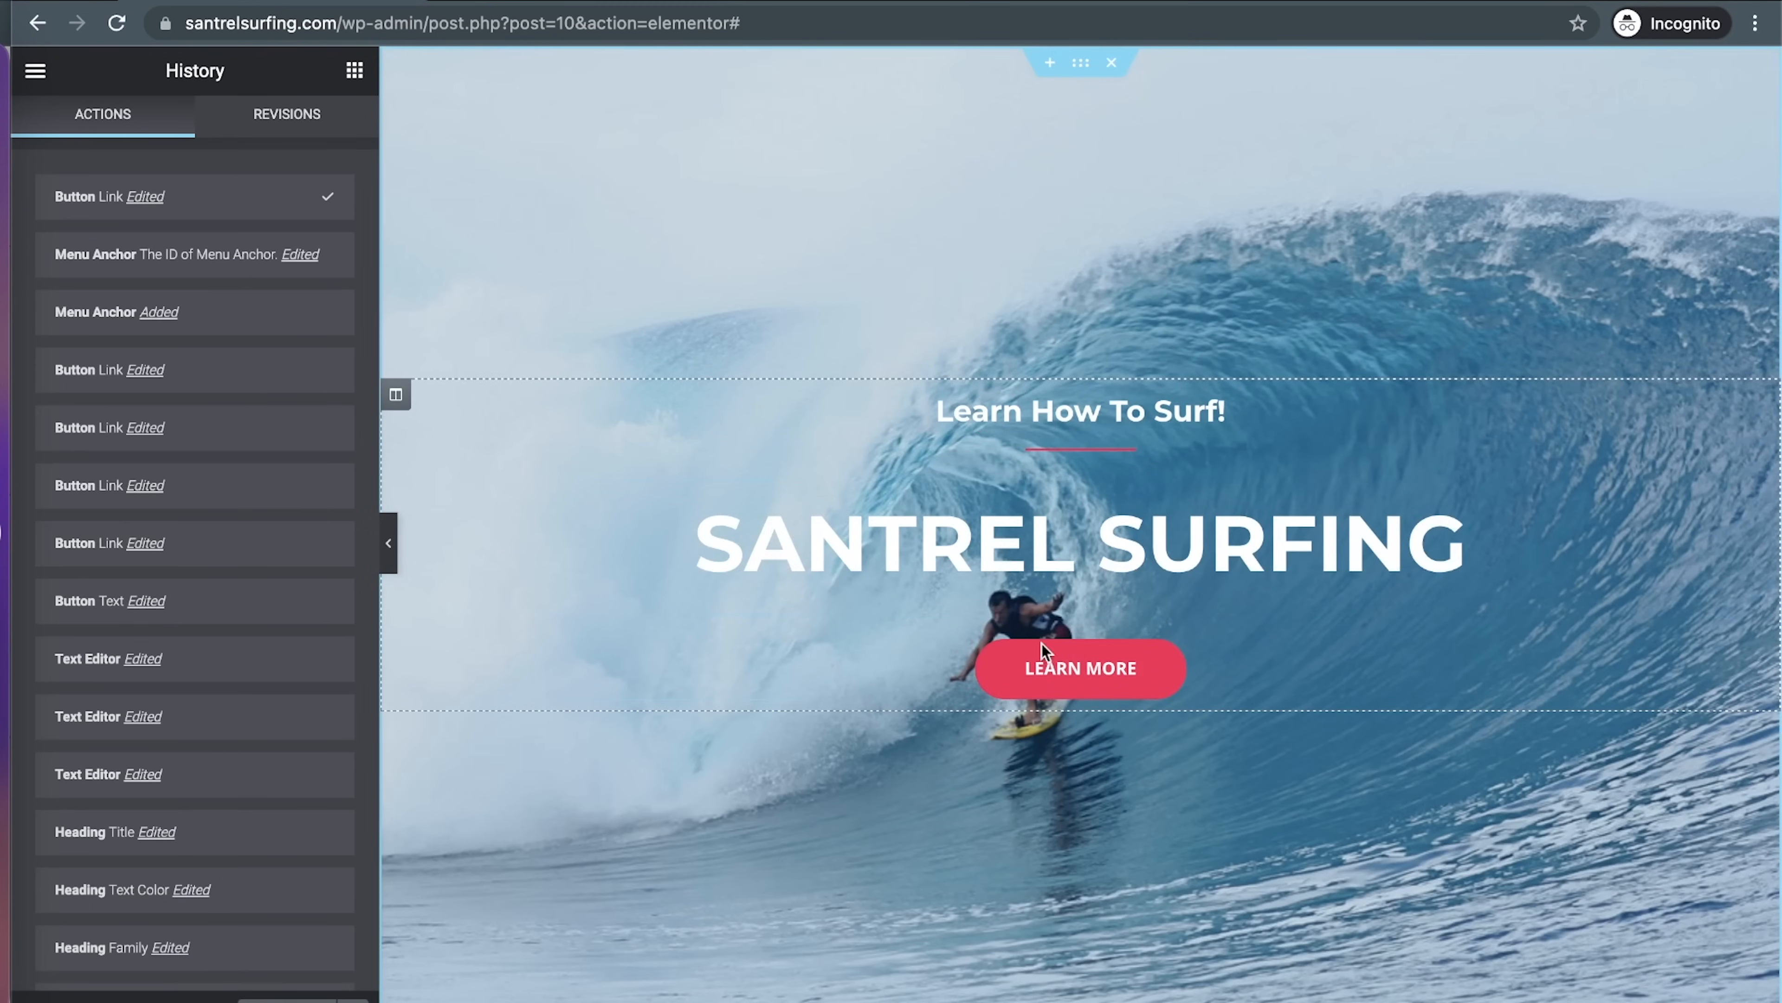
pyautogui.scroll(-5, 947, 623)
pyautogui.scroll(5, 948, 623)
pyautogui.scroll(-8, 948, 623)
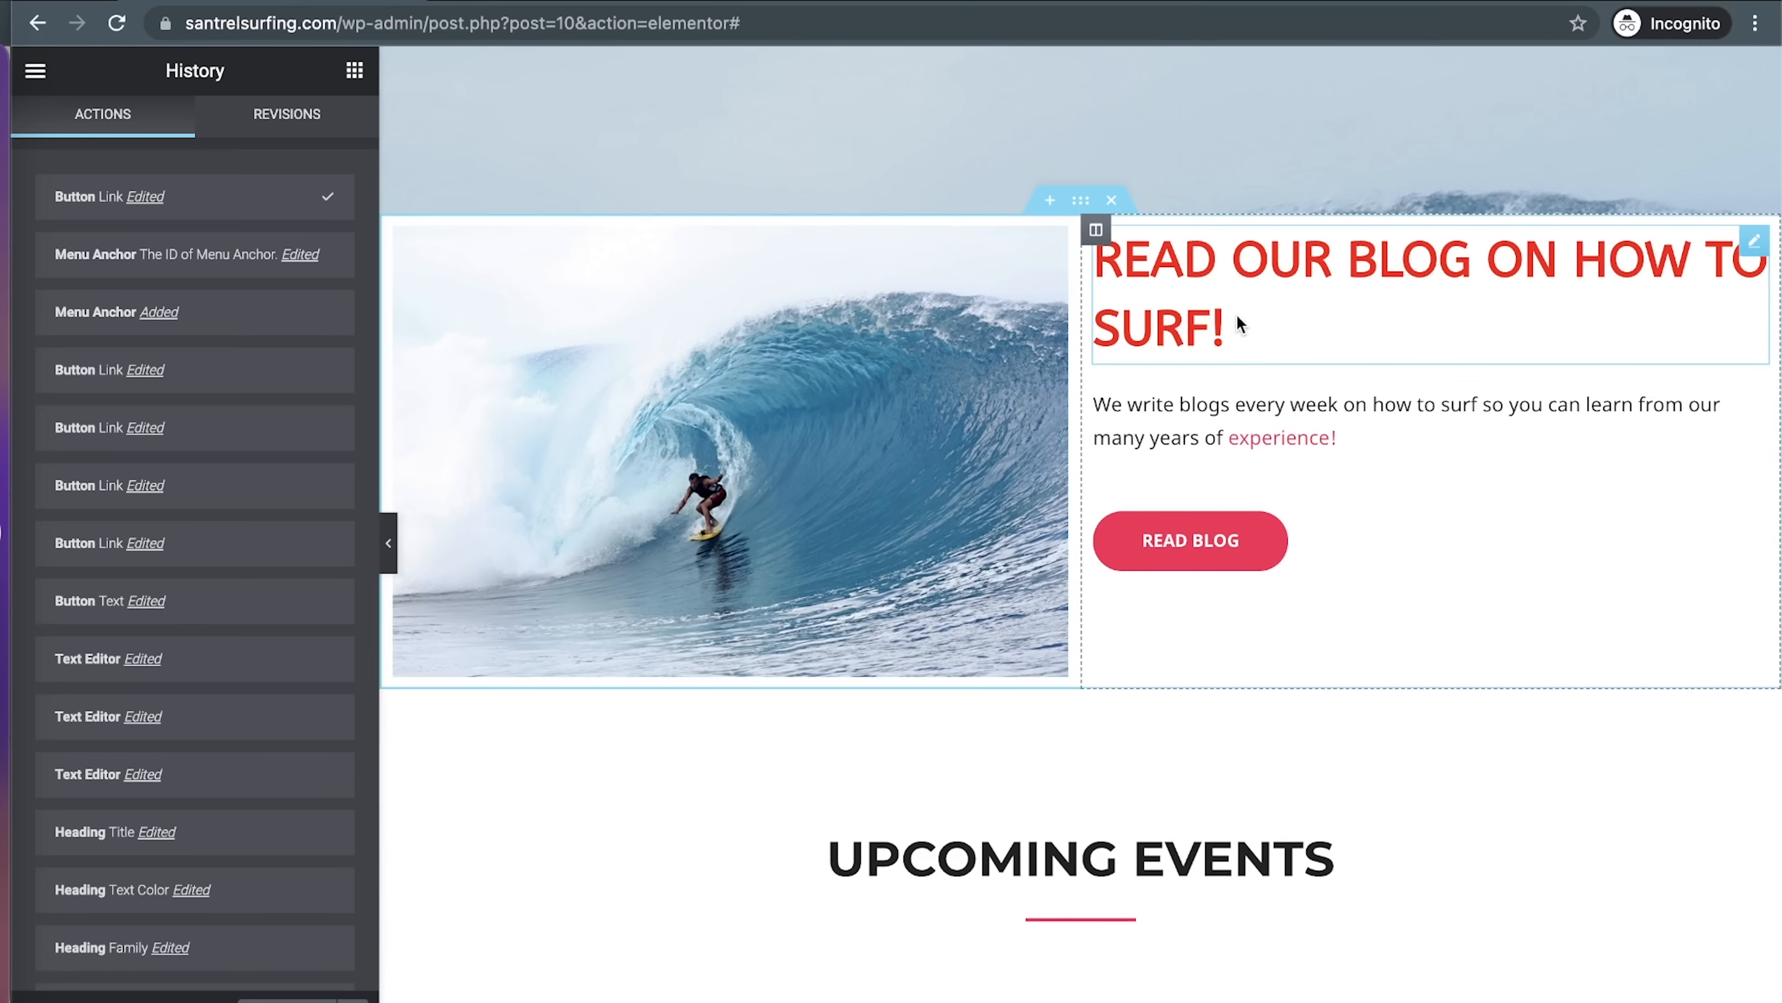
pyautogui.scroll(-7, 1494, 736)
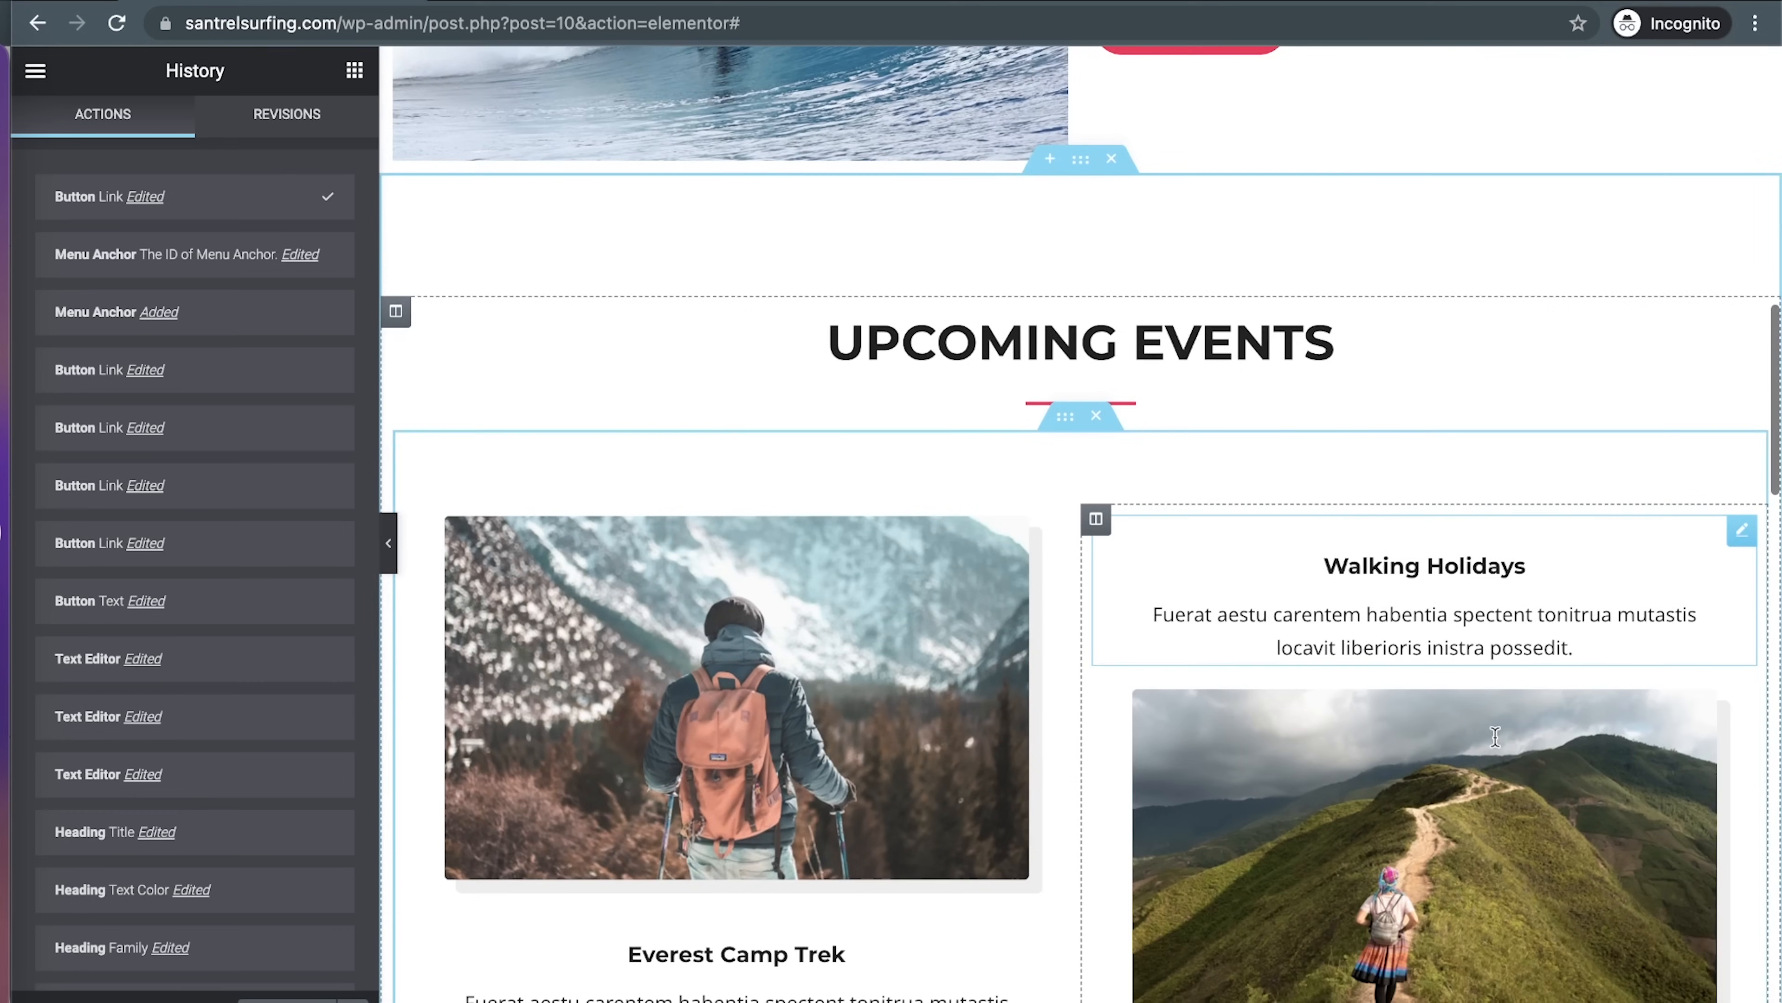
pyautogui.scroll(-3, 1495, 738)
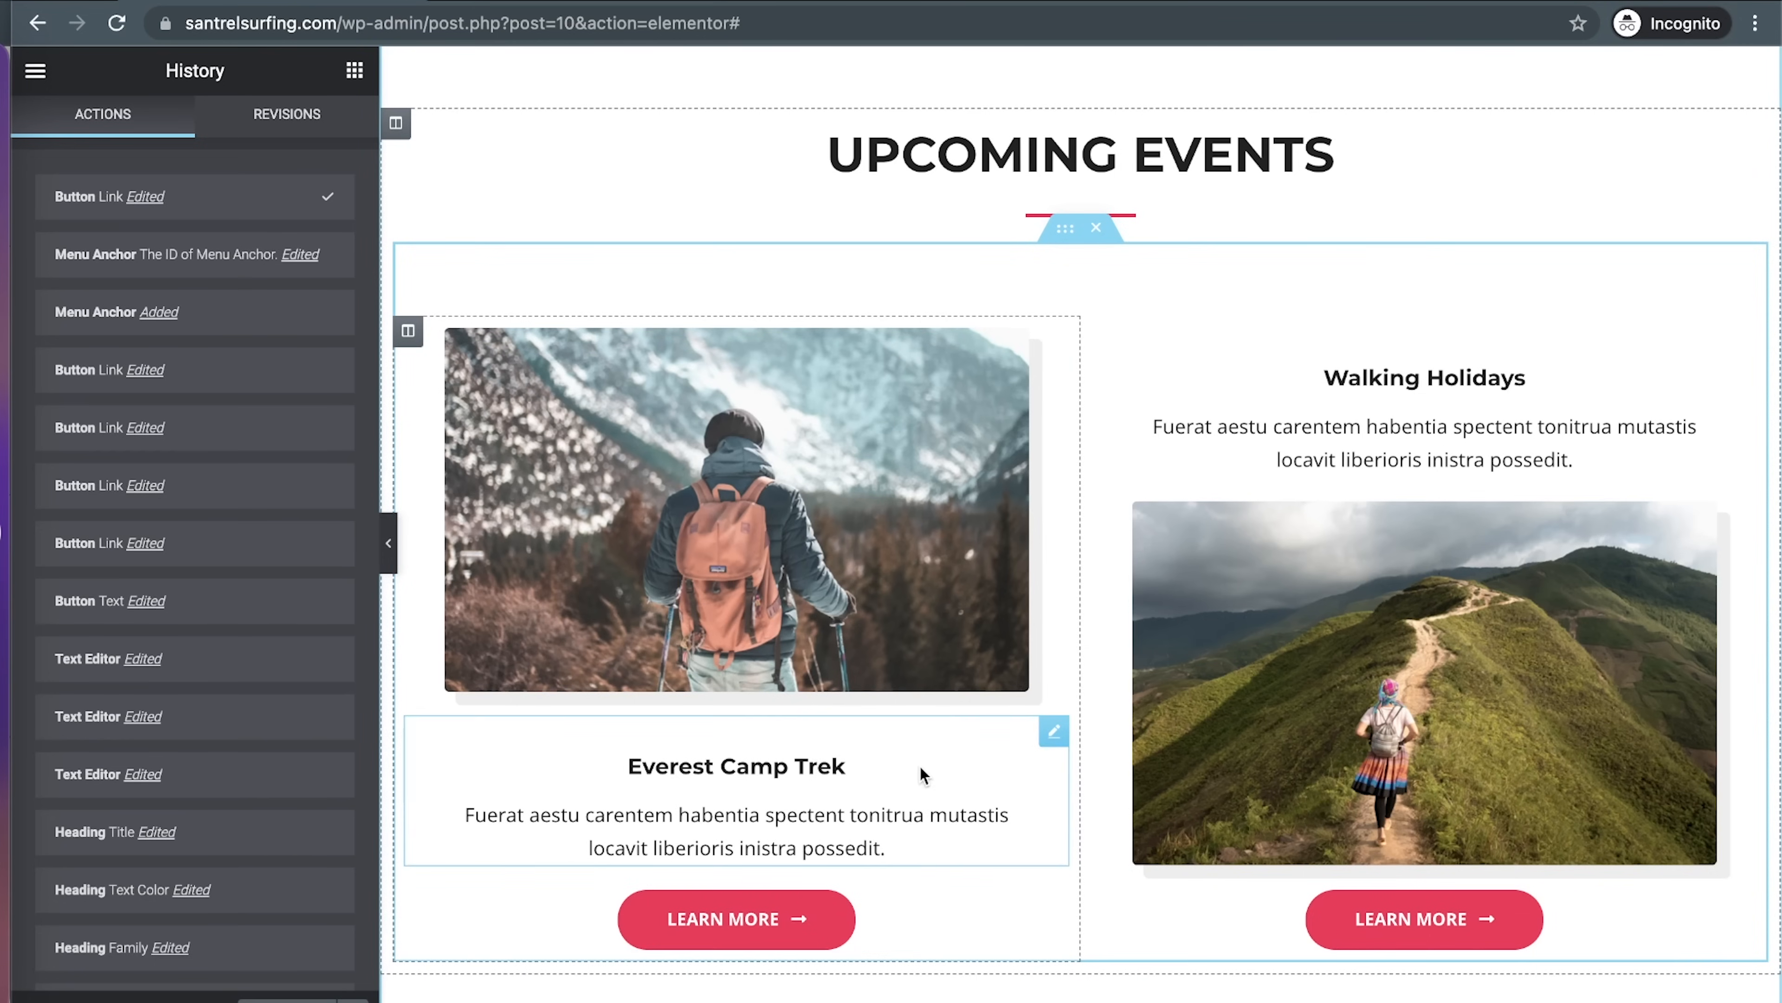
pyautogui.scroll(-3, 919, 765)
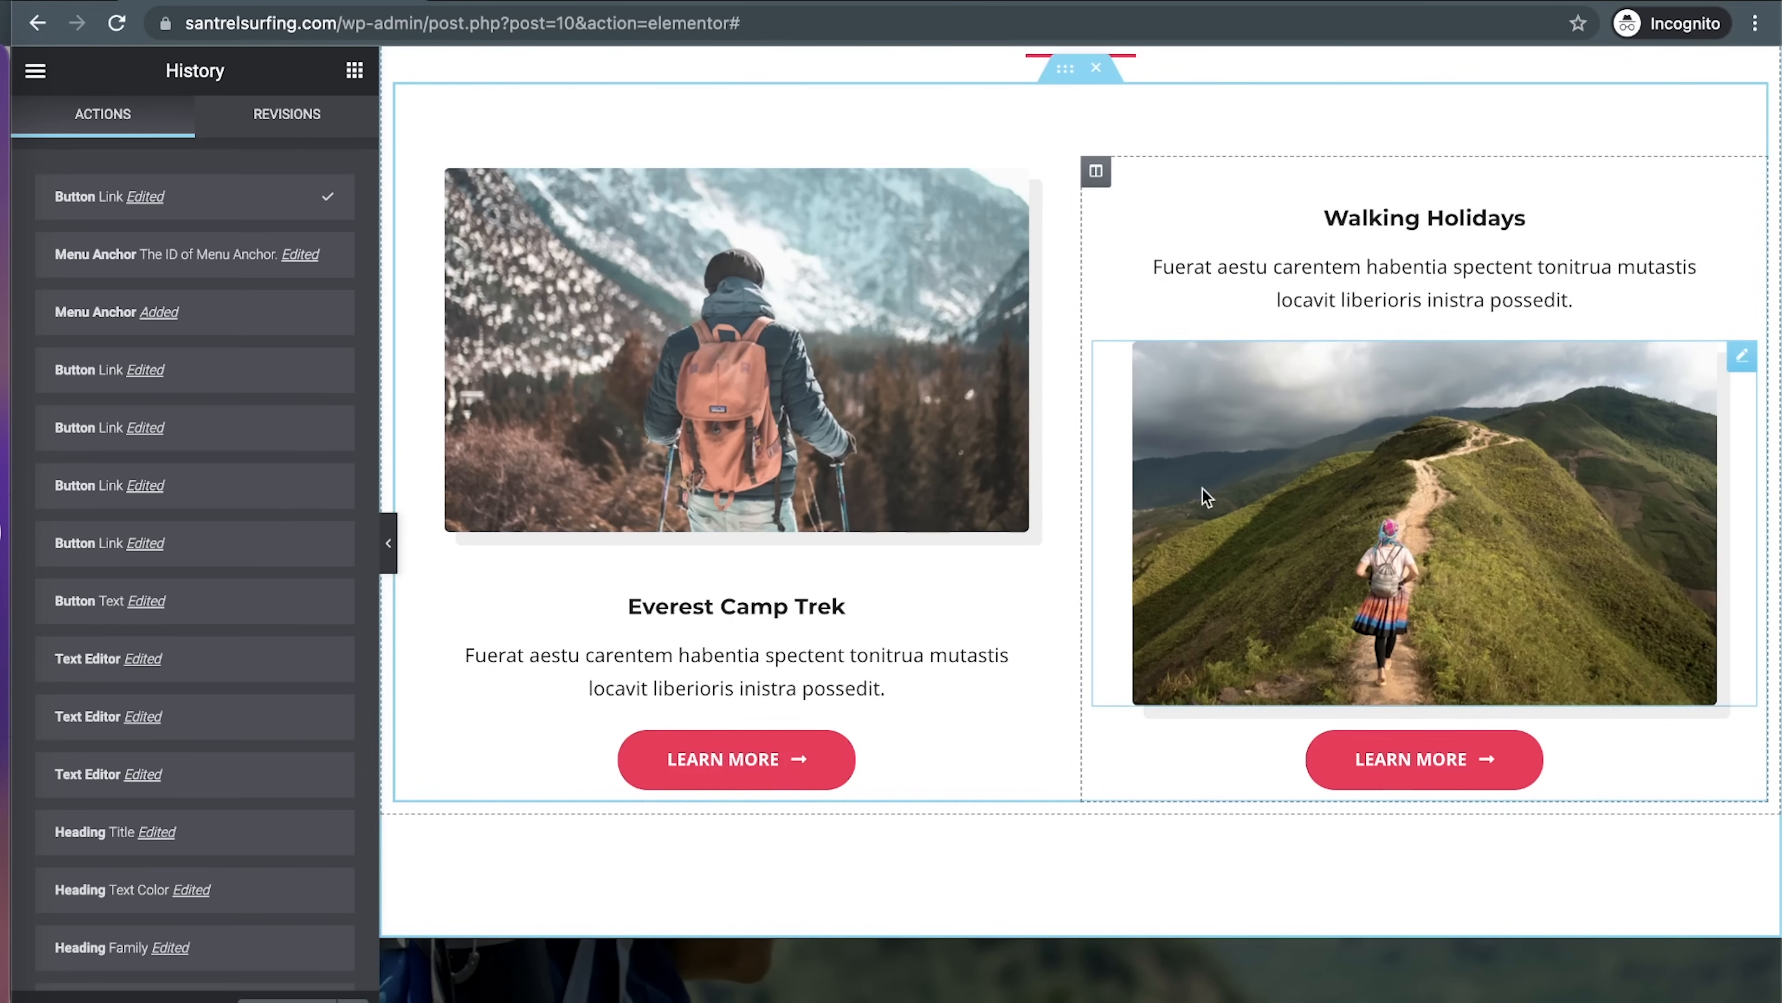
pyautogui.scroll(4, 1072, 862)
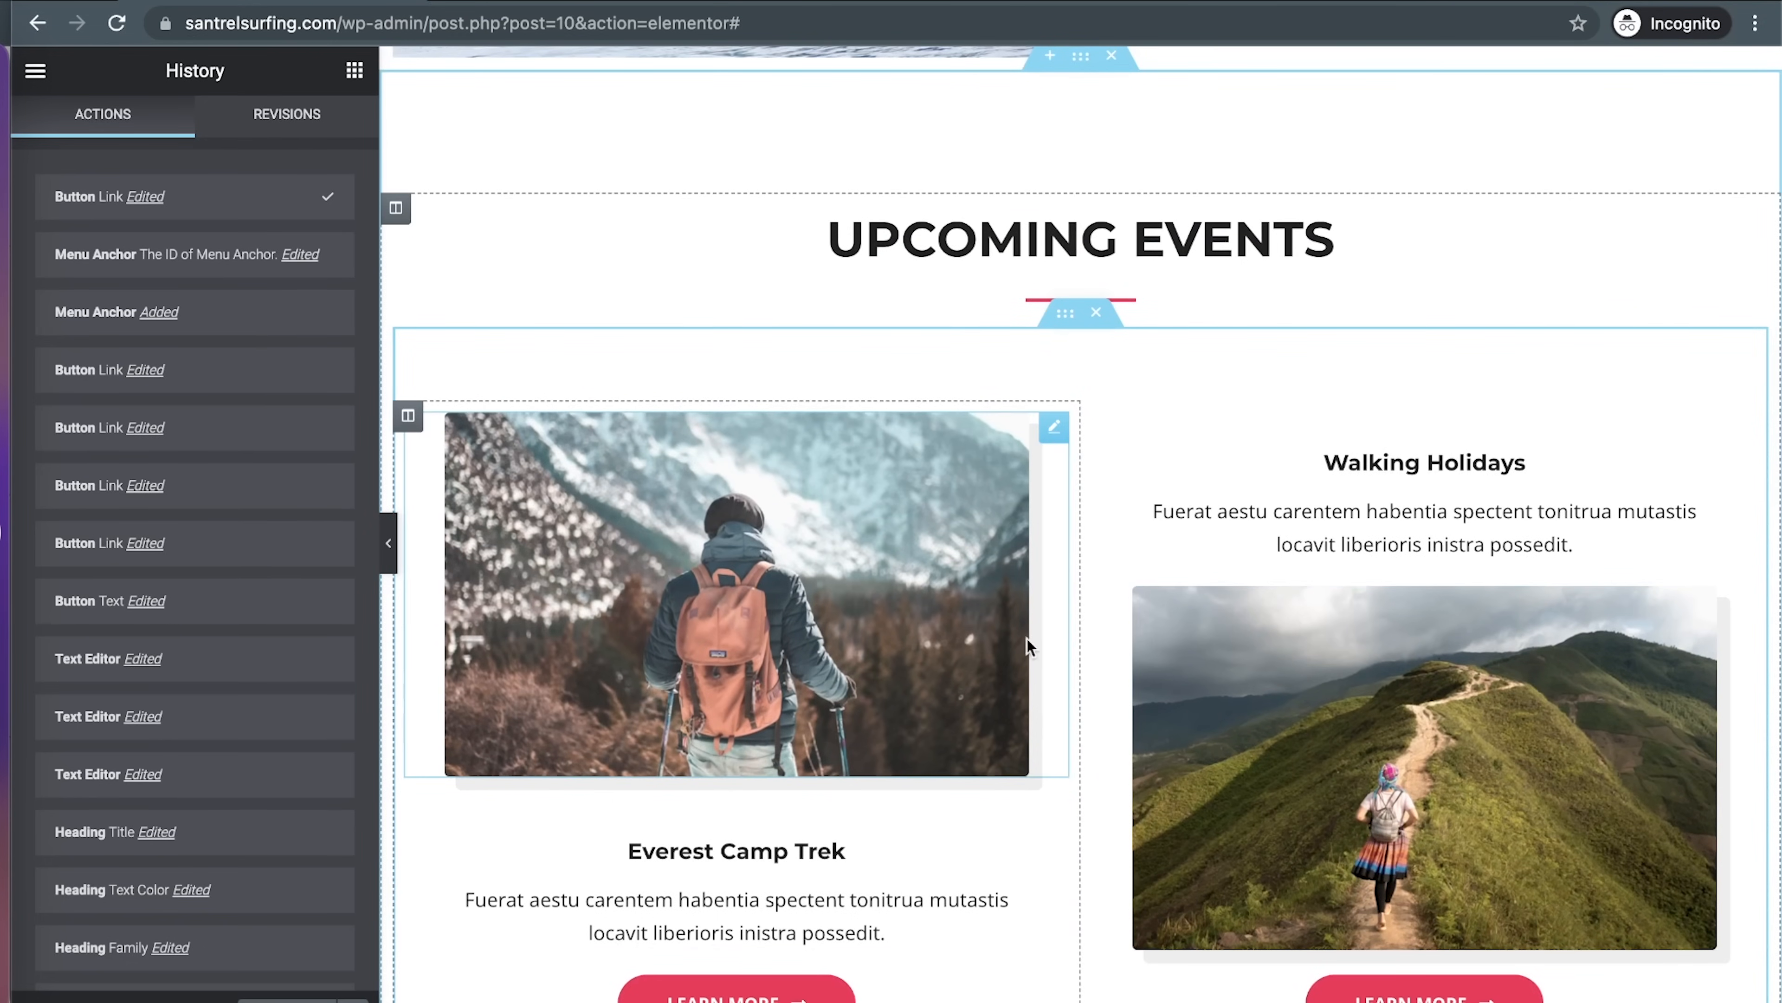
pyautogui.scroll(-1, 1143, 695)
pyautogui.scroll(-2, 1140, 687)
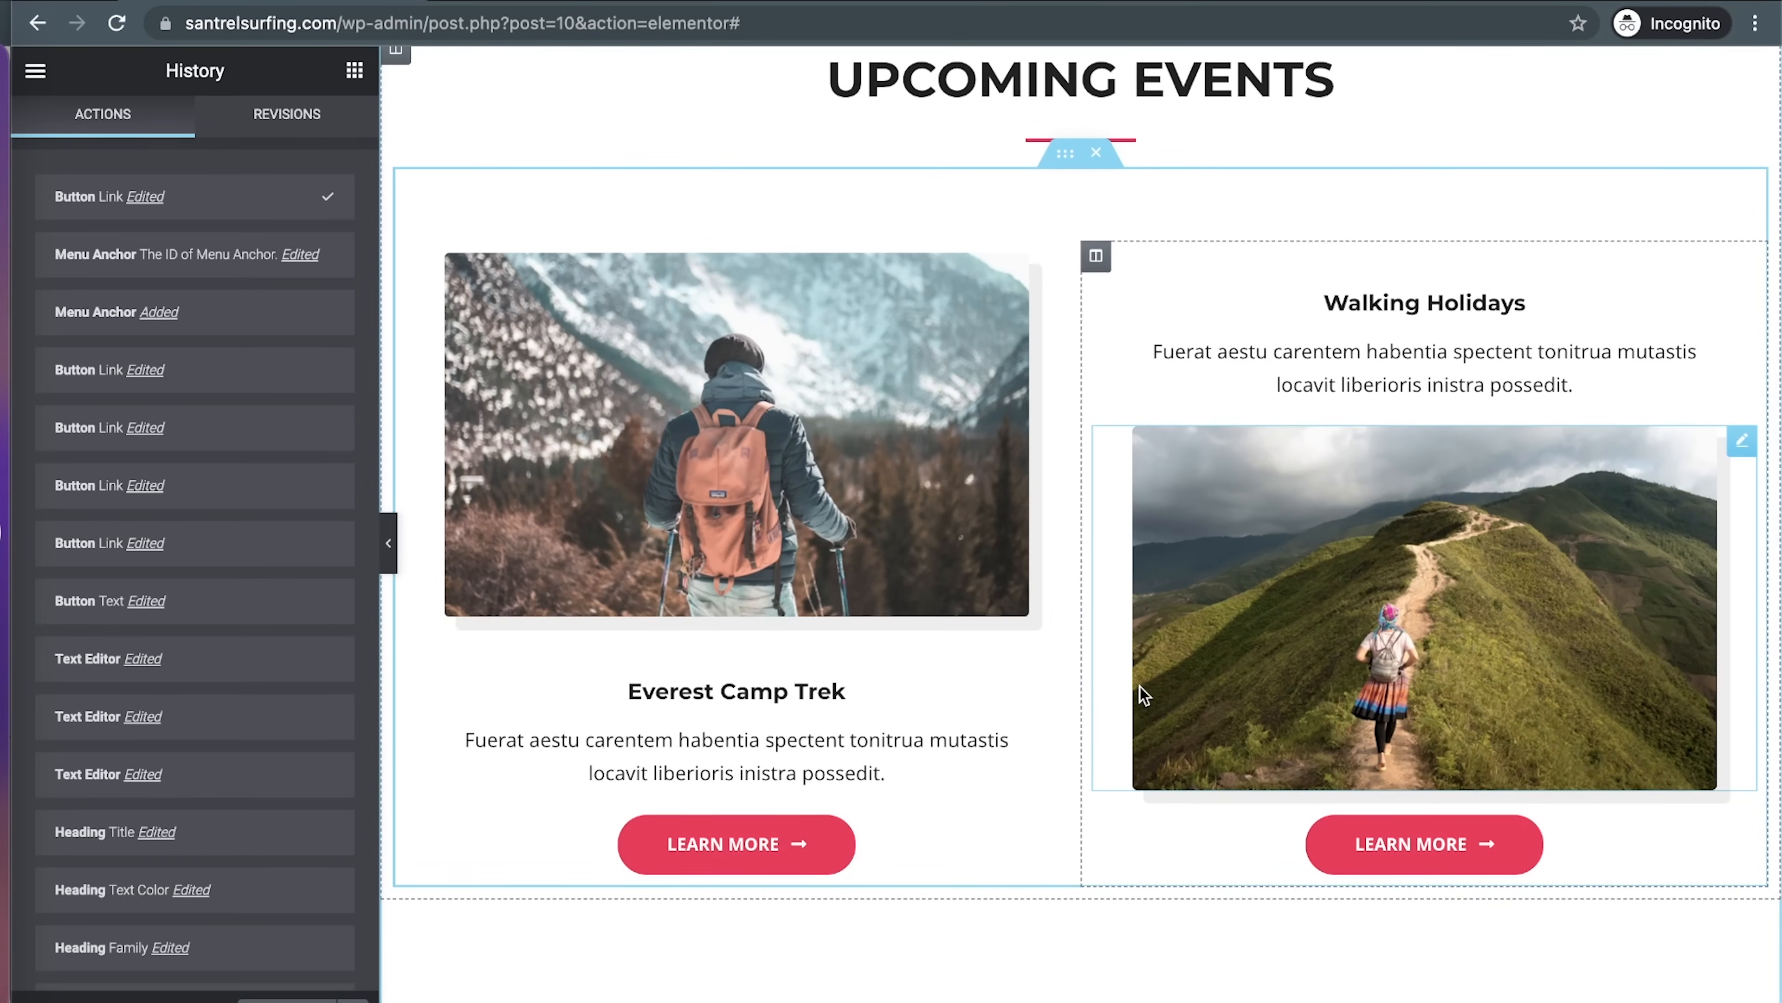
# Round all corners of the Everest Camp Trek image, trying a border radius of 150 px and settling on 50 px
pyautogui.click(899, 365)
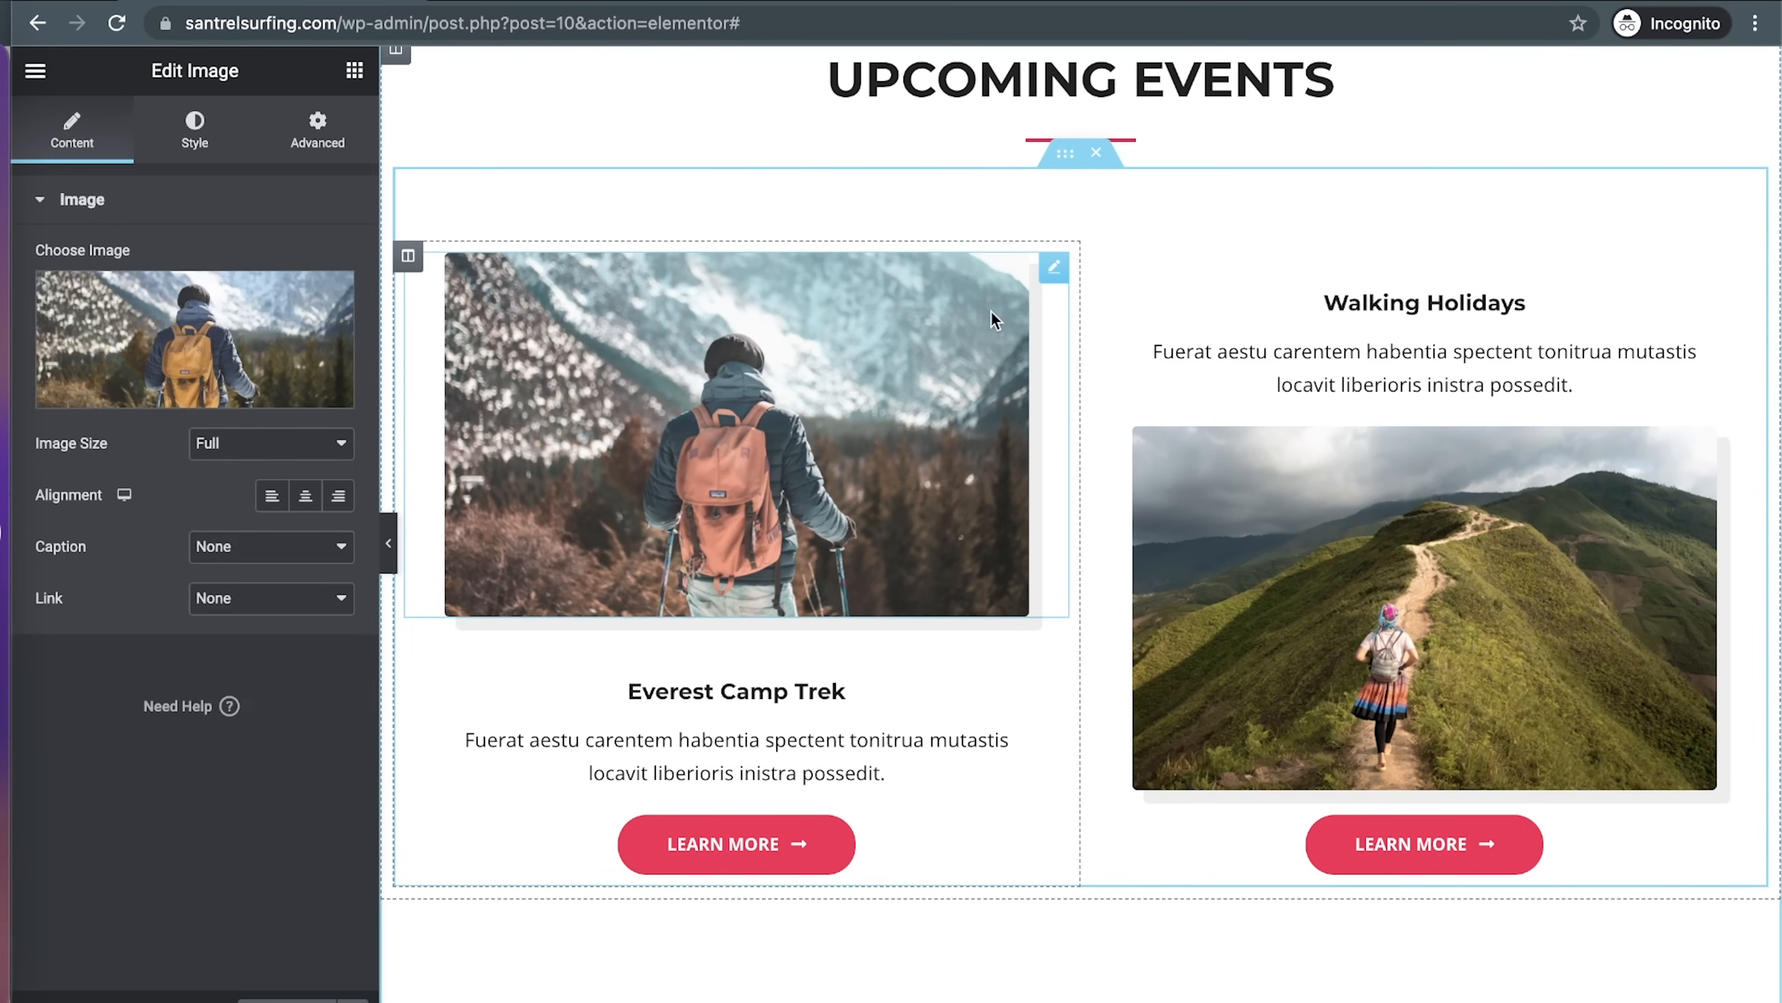
pyautogui.click(205, 132)
pyautogui.scroll(-1, 151, 708)
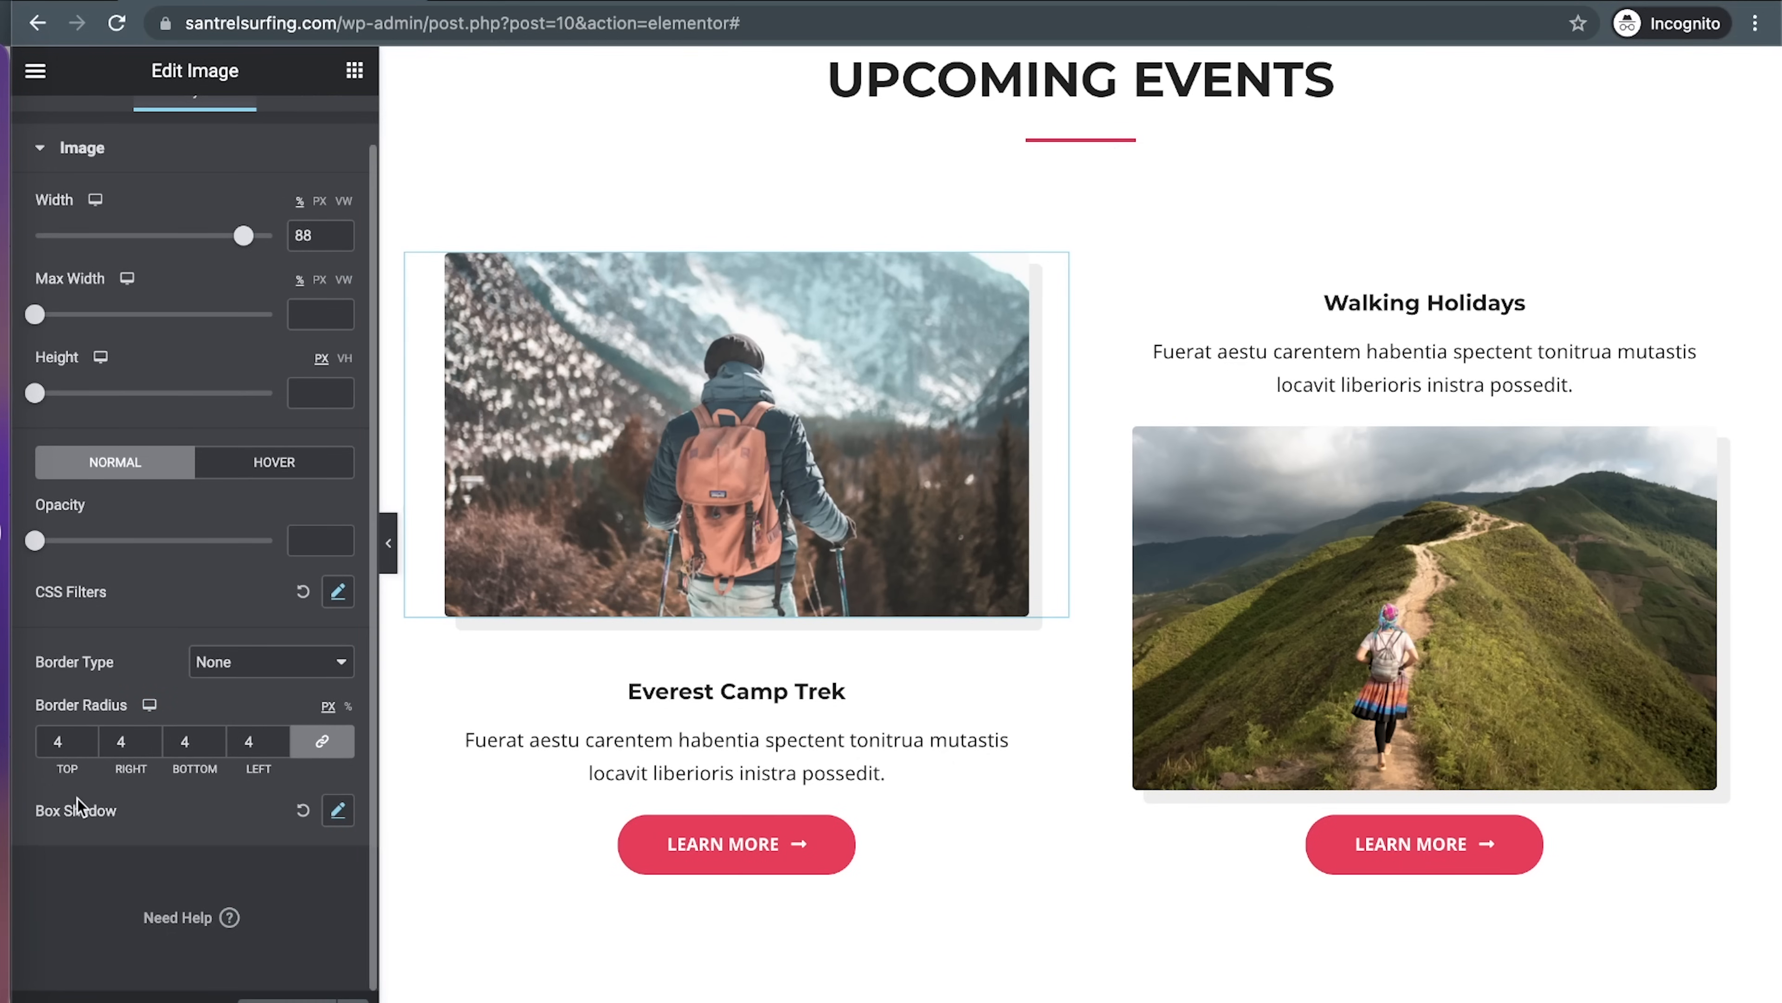
pyautogui.moveTo(60, 741); pyautogui.dragTo(21, 744)
pyautogui.write('15')
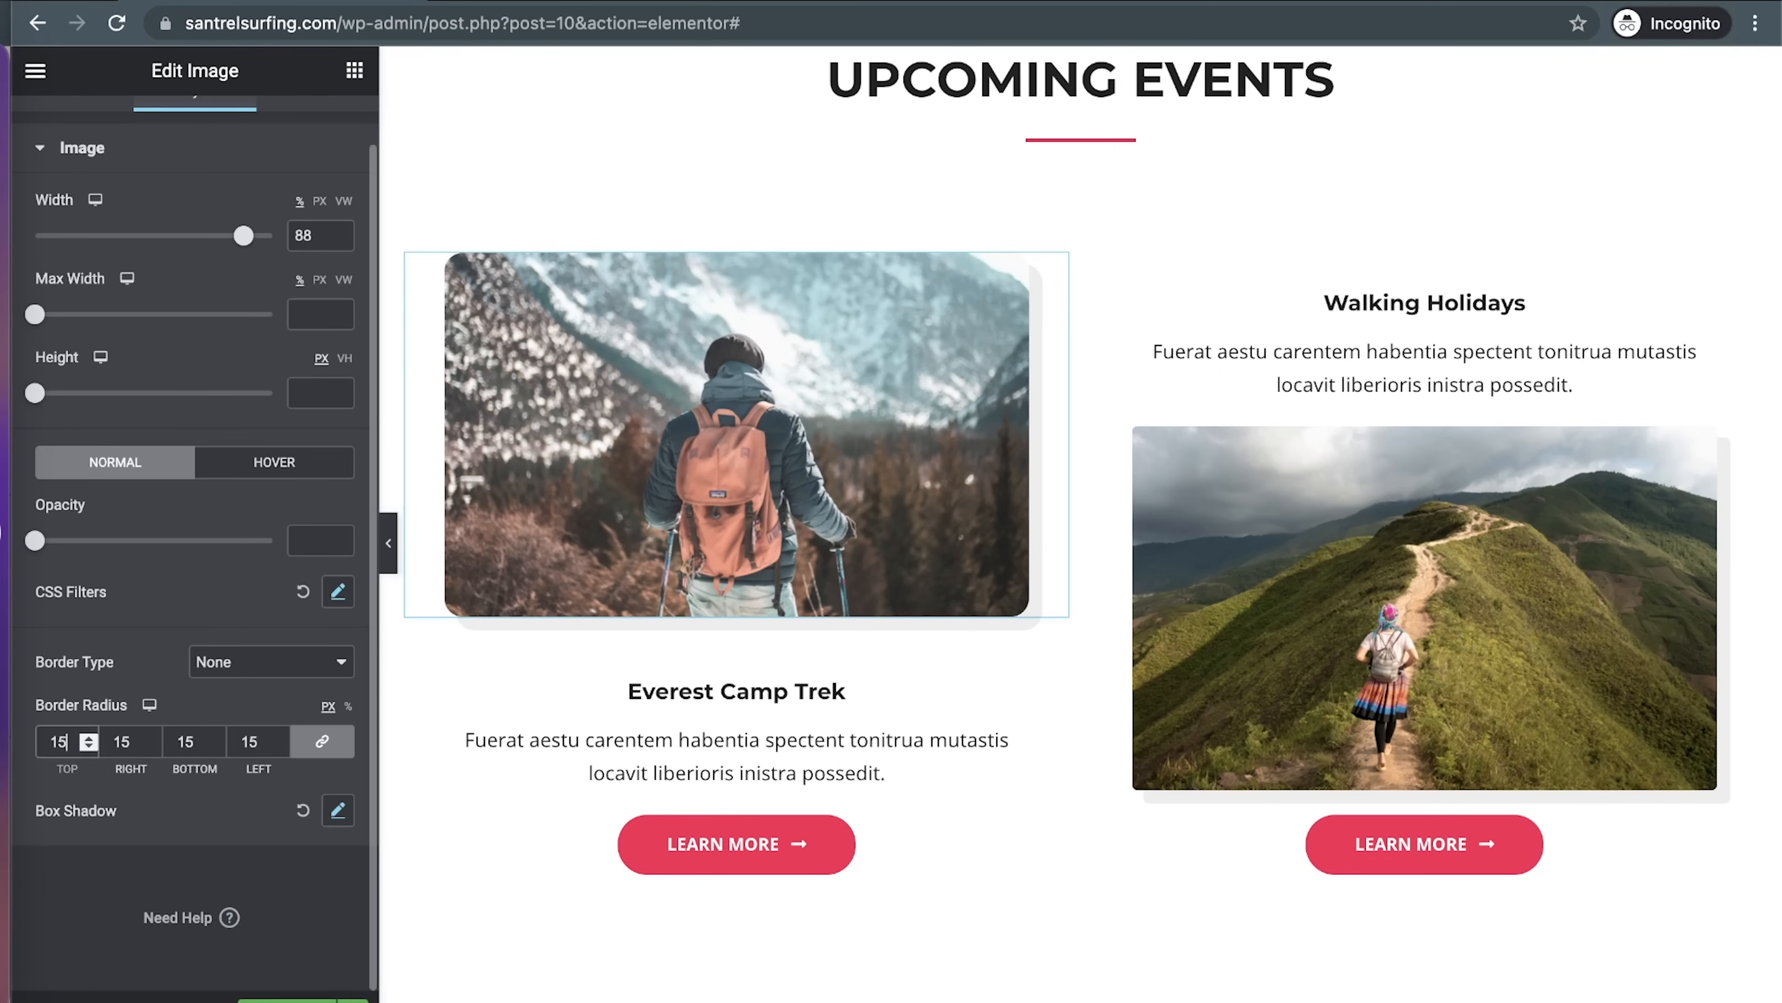
pyautogui.write('0')
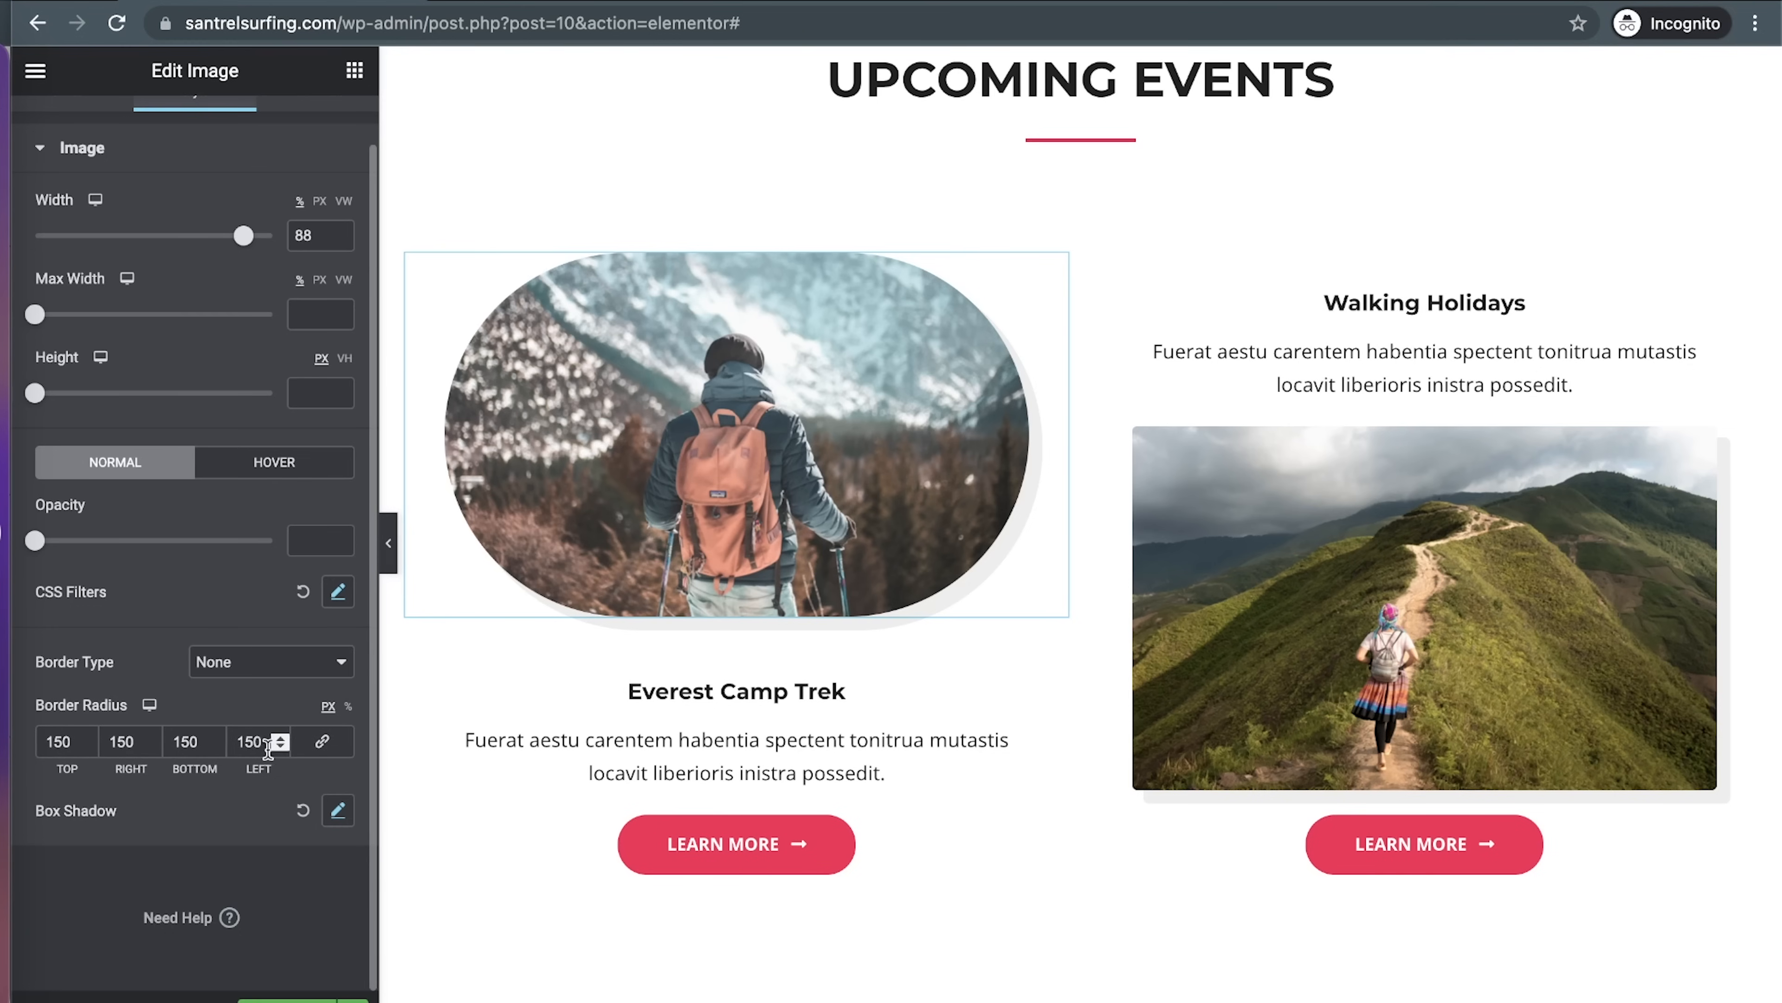
pyautogui.click(322, 751)
pyautogui.doubleClick(63, 741)
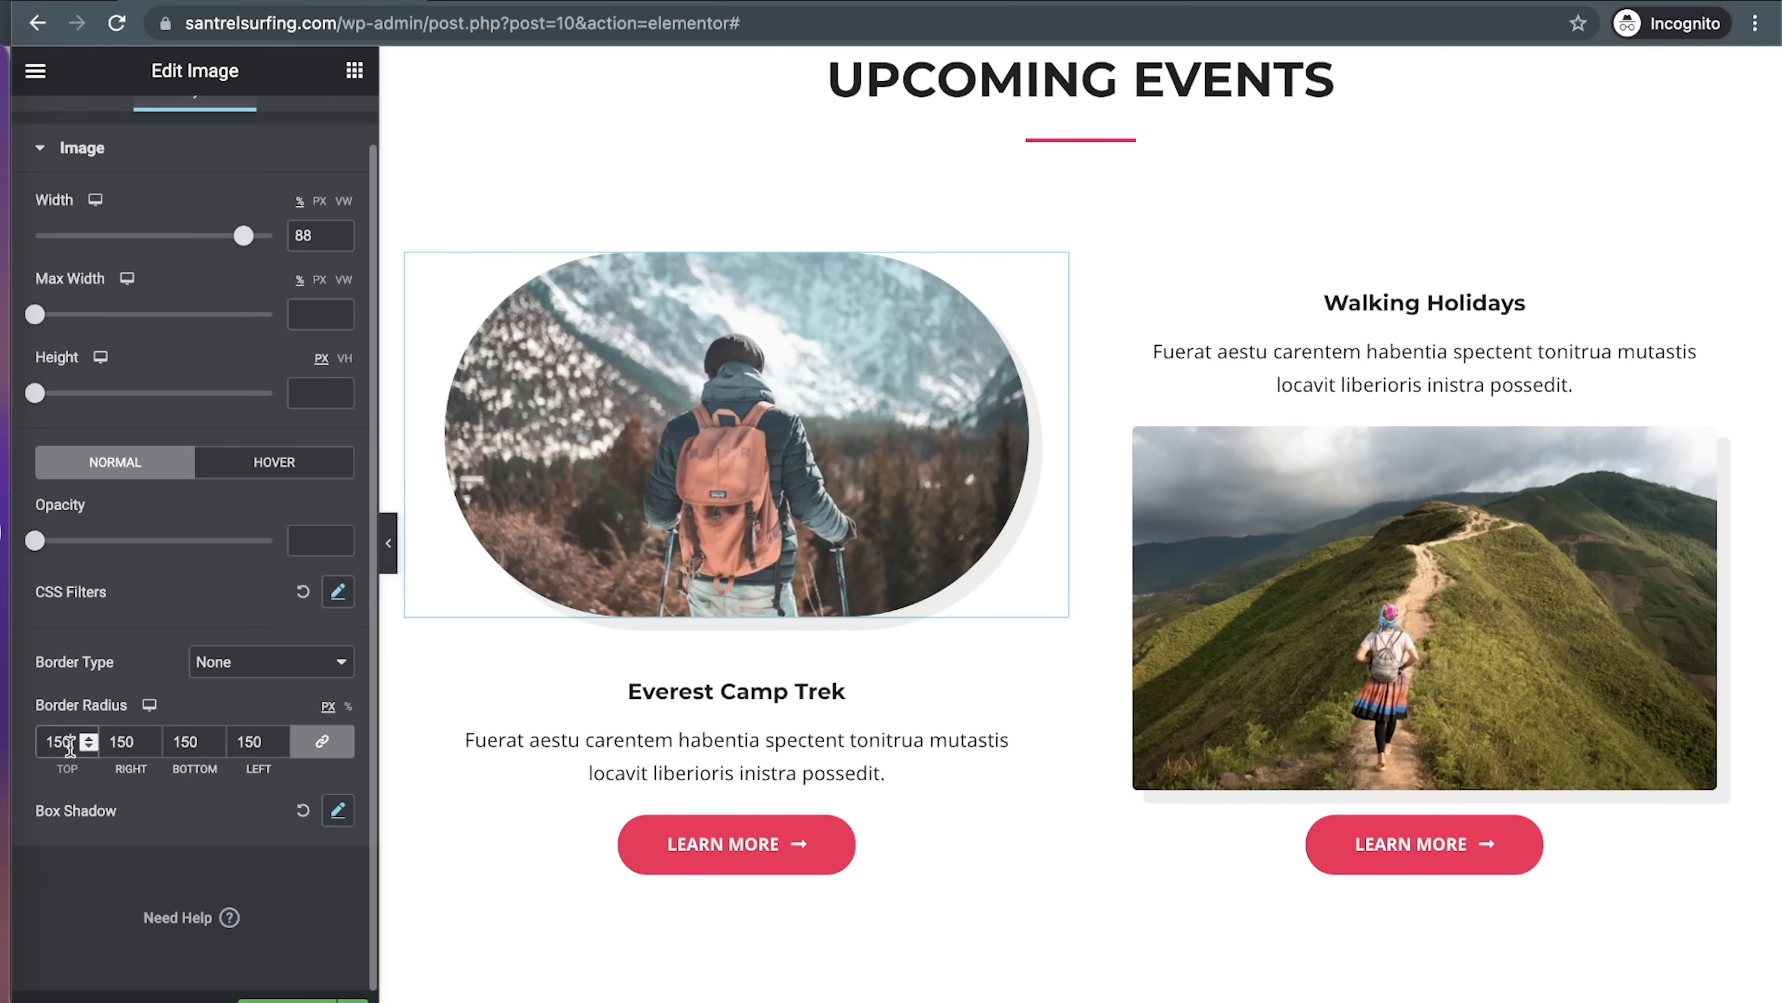
pyautogui.write('50')
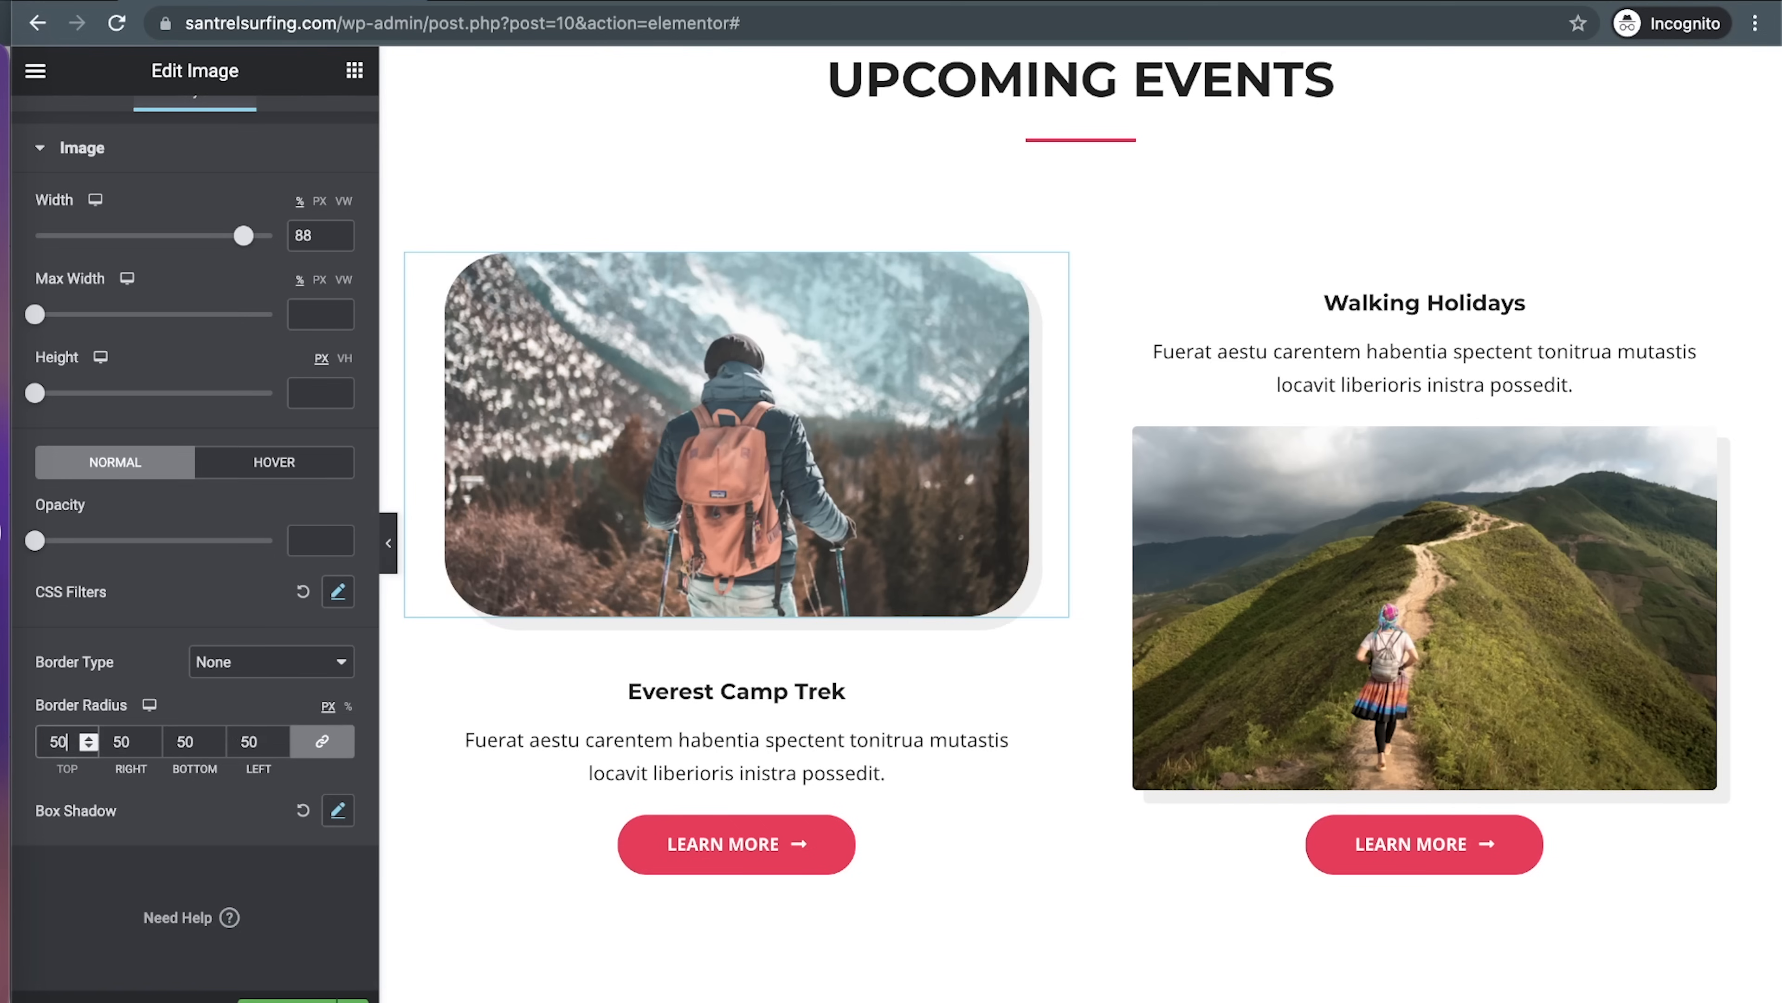
# Unlink the image's border radius values and set only the left value to 0
pyautogui.click(309, 743)
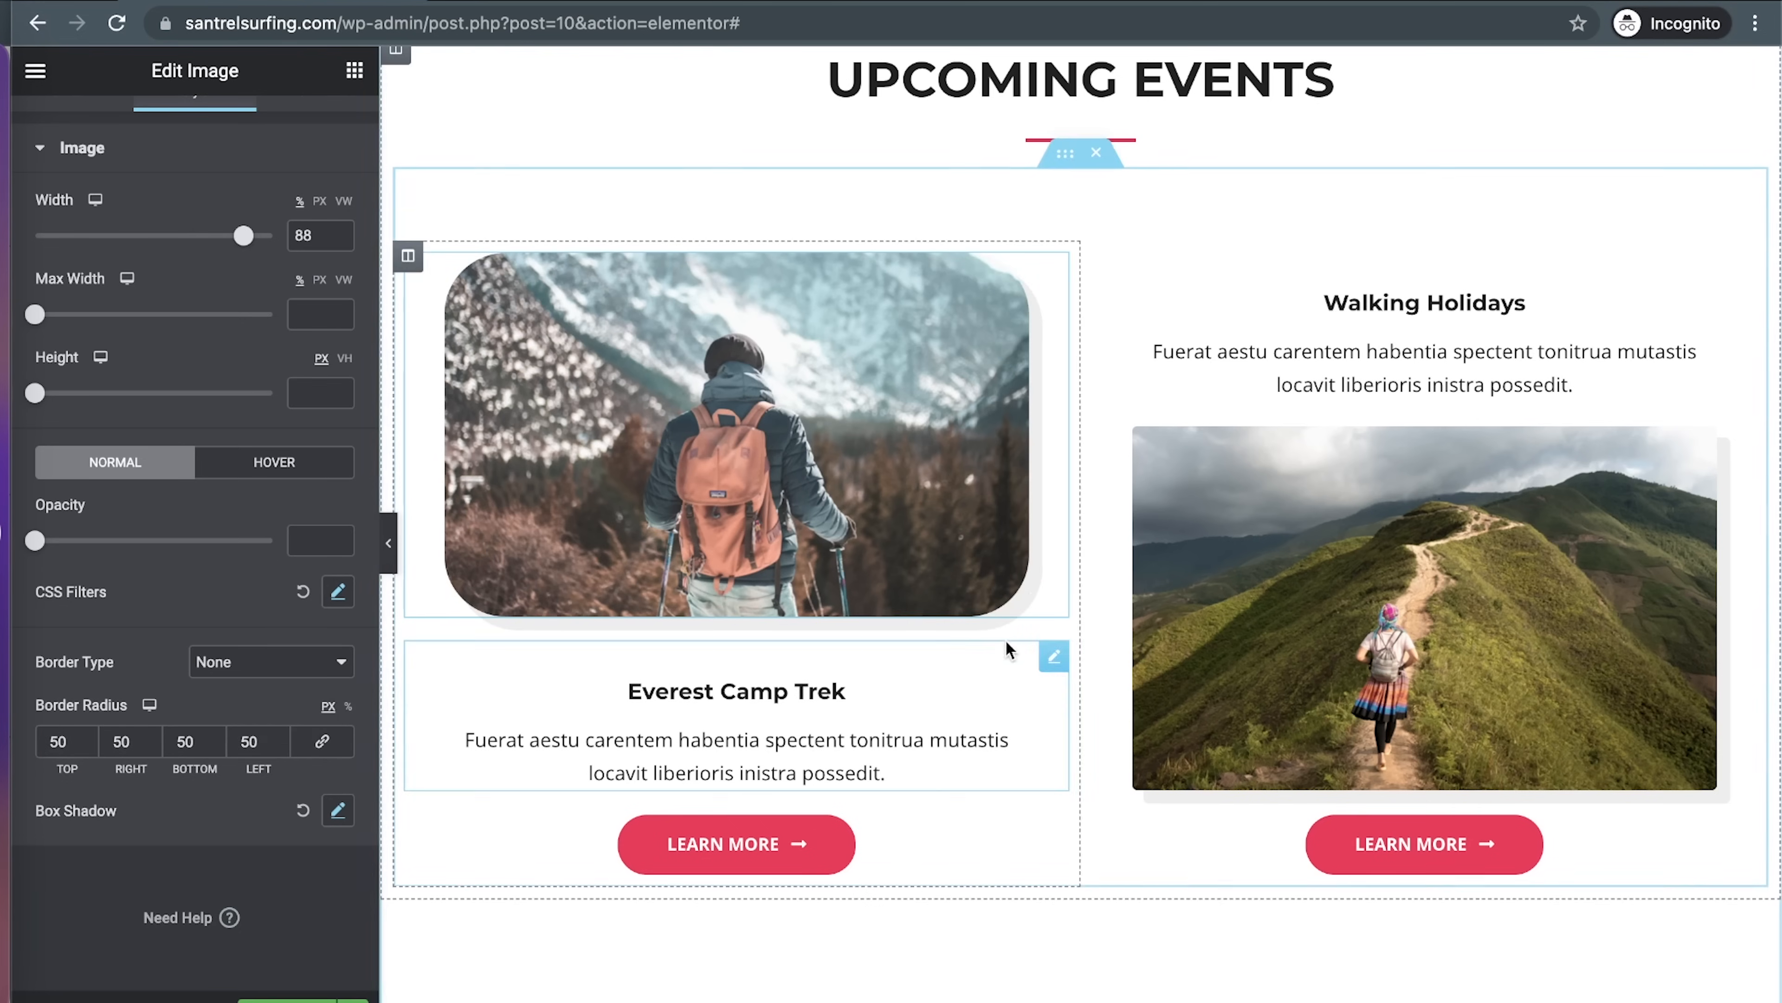
pyautogui.doubleClick(251, 741)
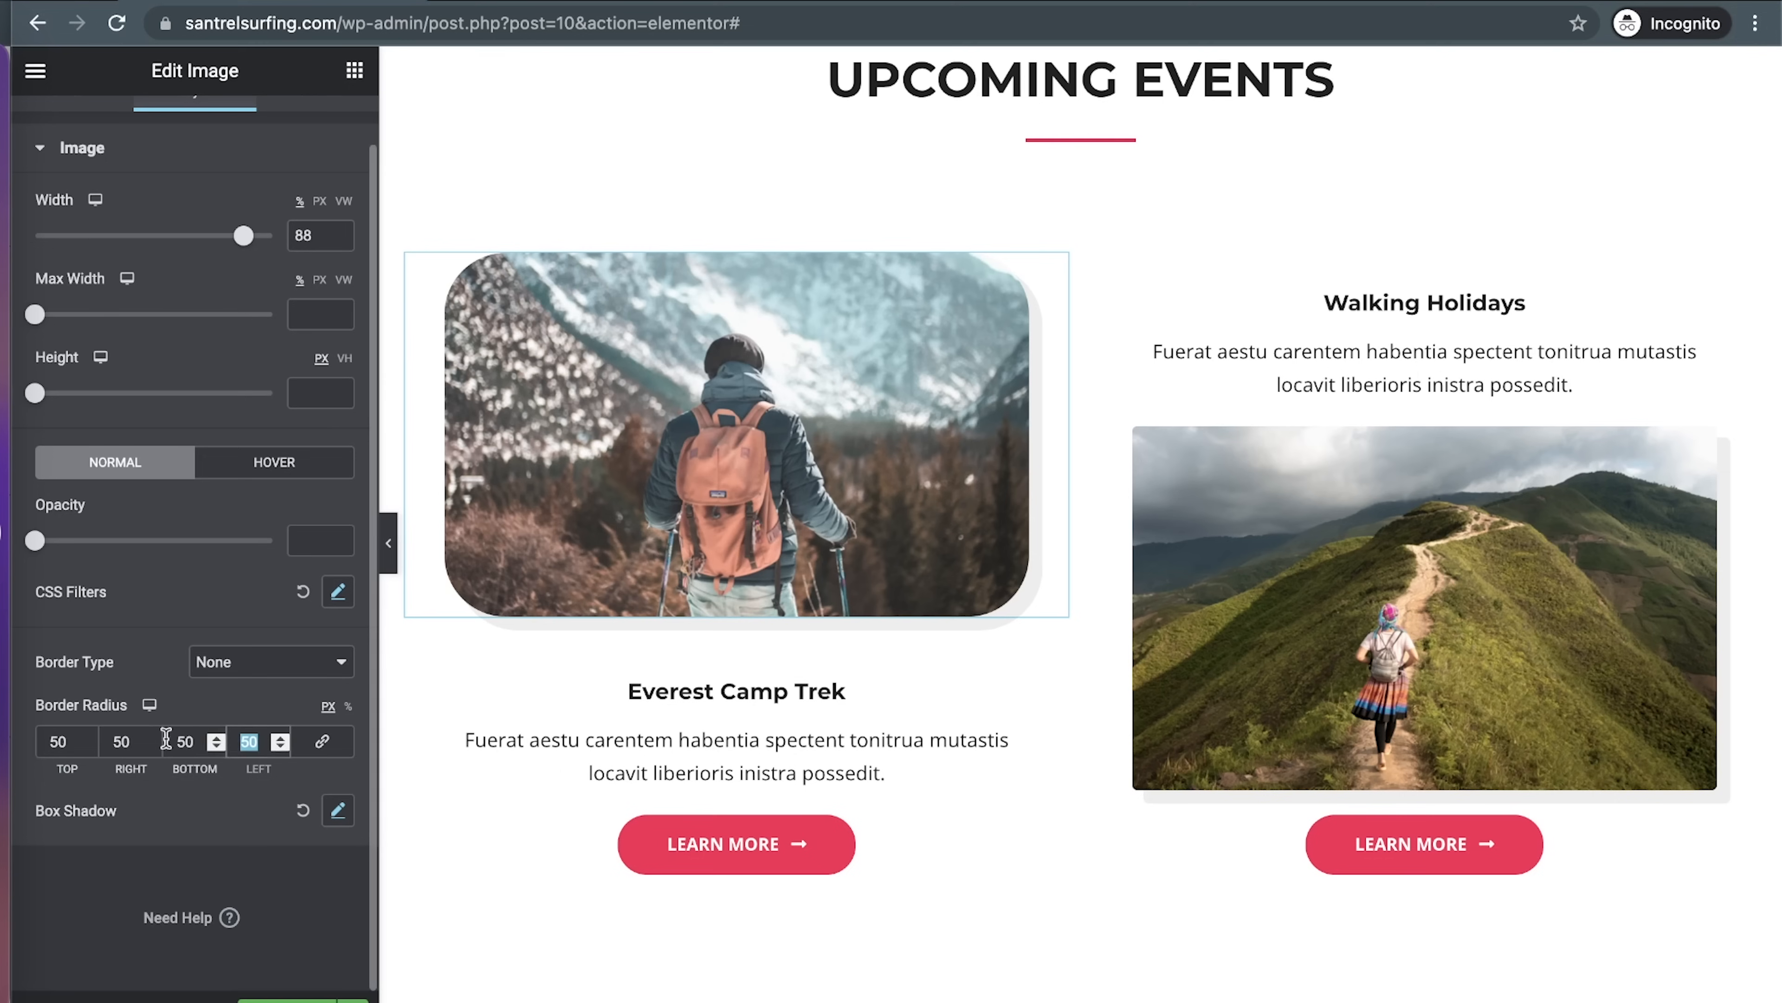
pyautogui.write('0')
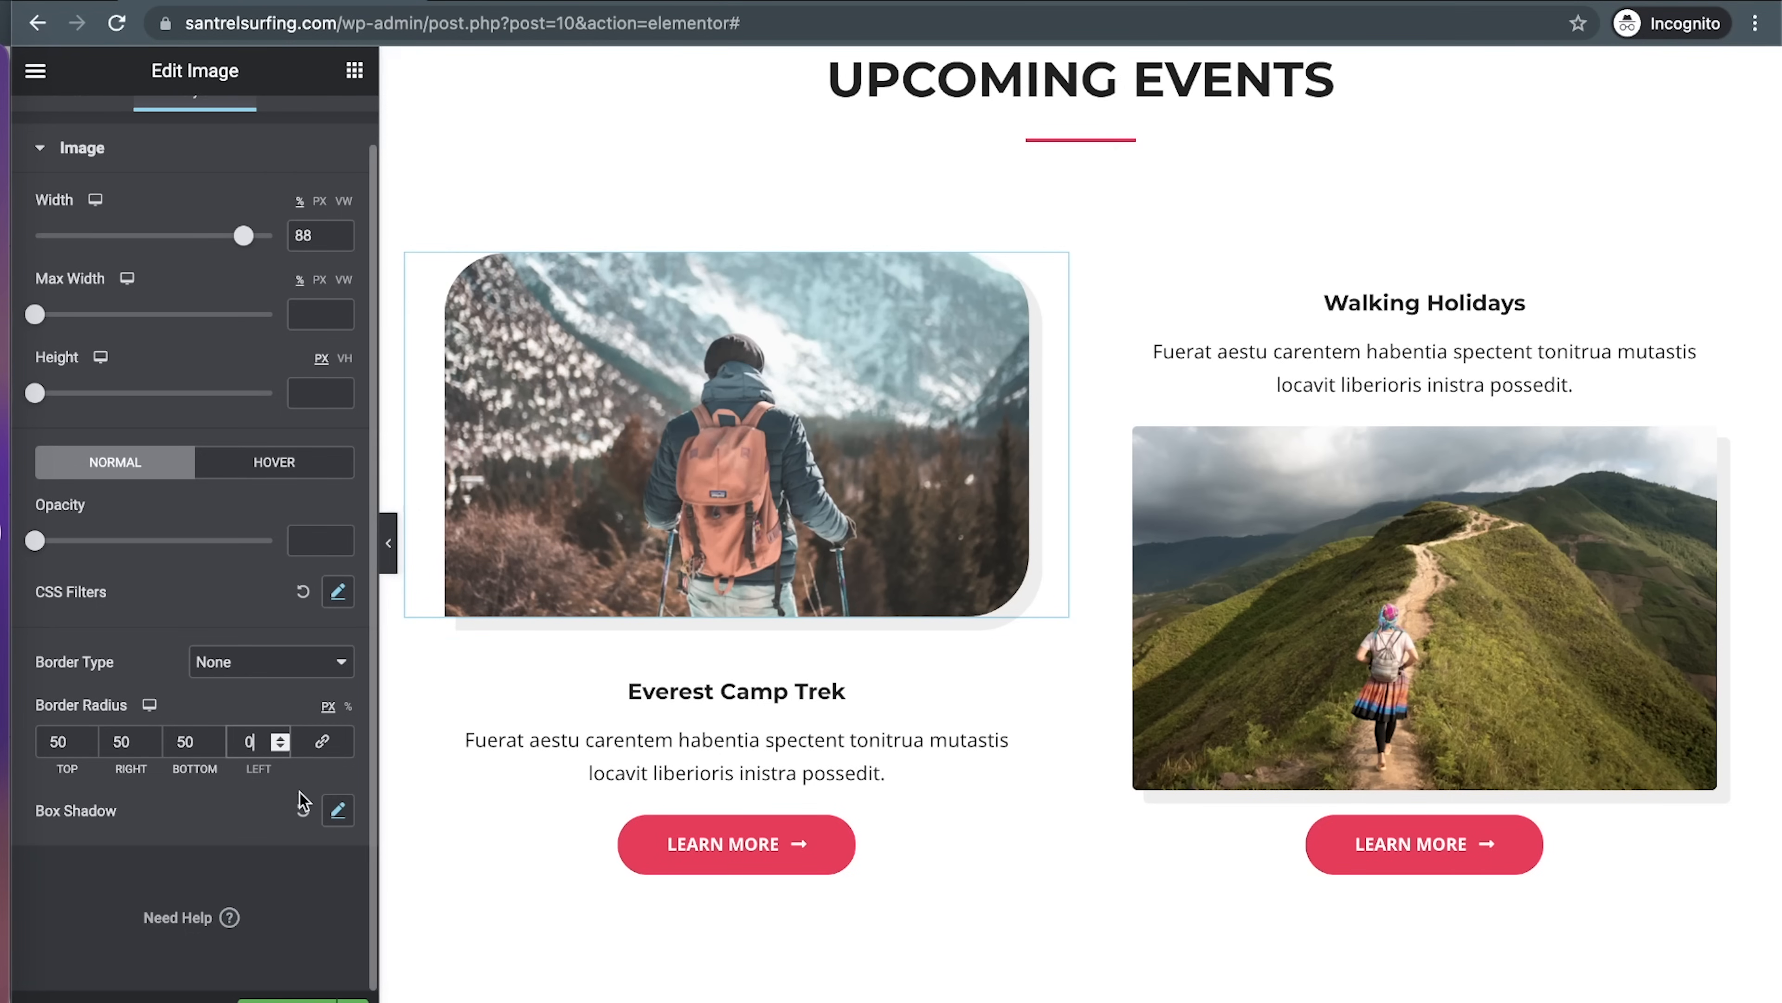
pyautogui.scroll(1, 252, 628)
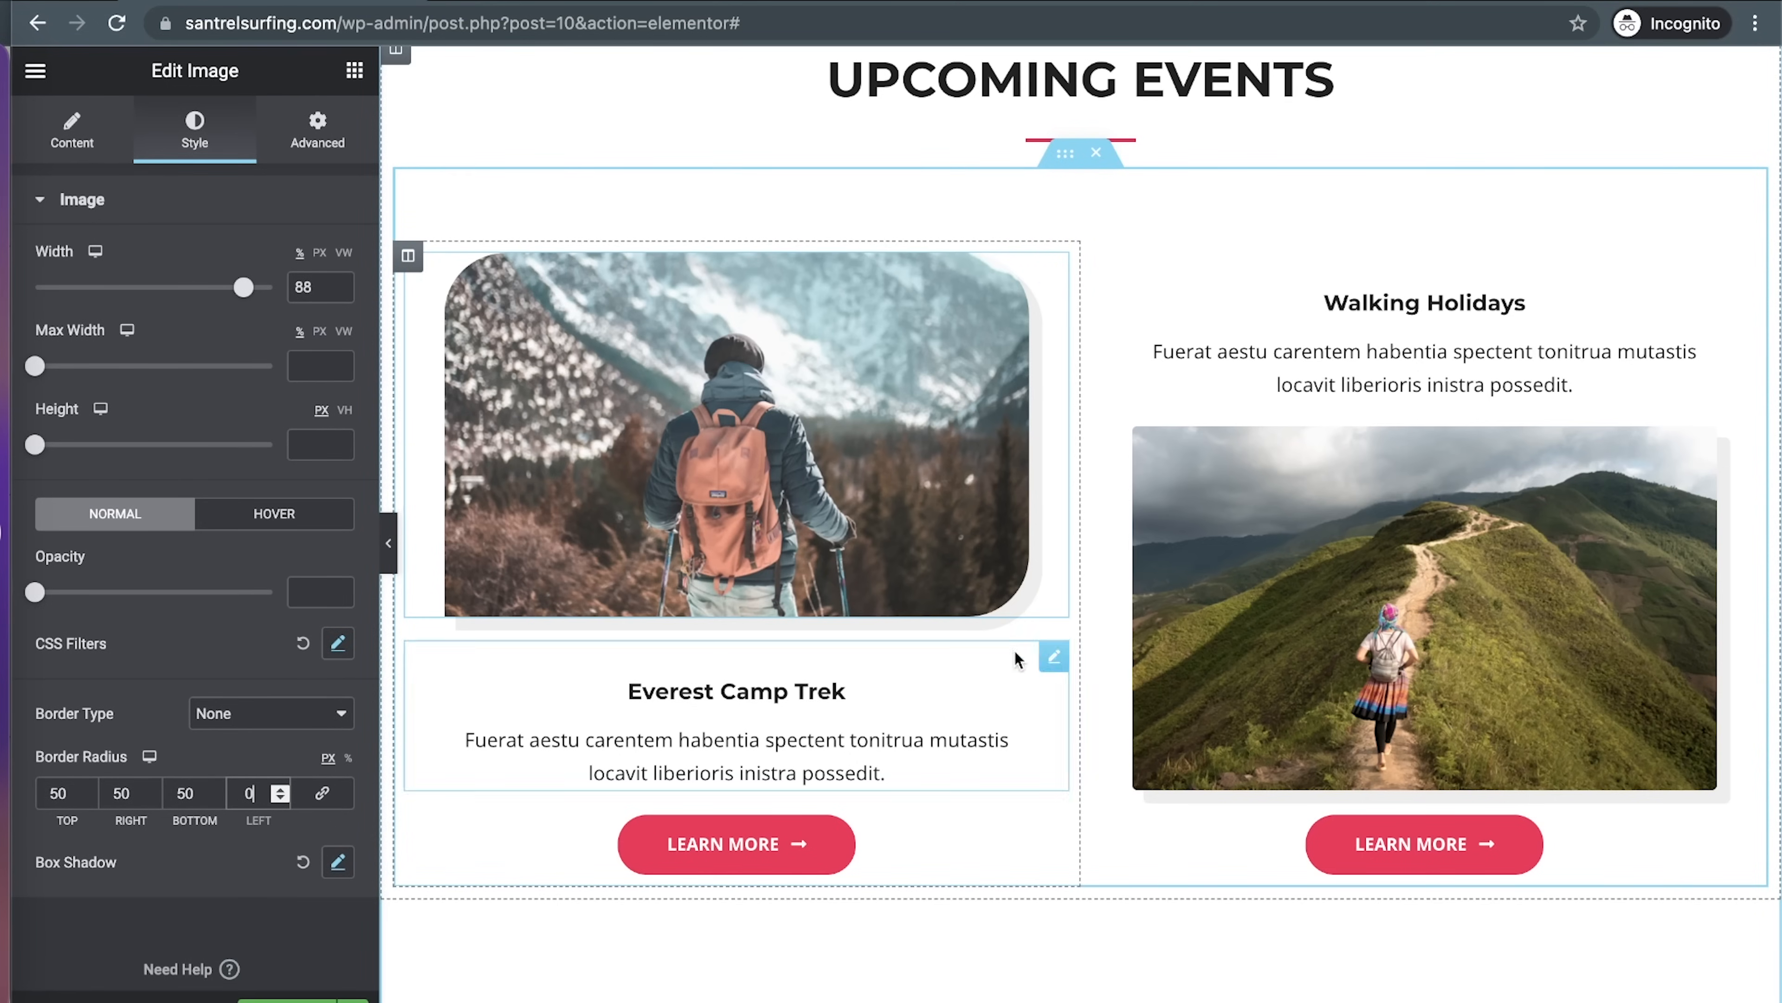
# Adjust the Everest Camp Trek image's box shadow to horizontal 26, vertical 39, blur 5 and spread -3
pyautogui.scroll(-1, 269, 915)
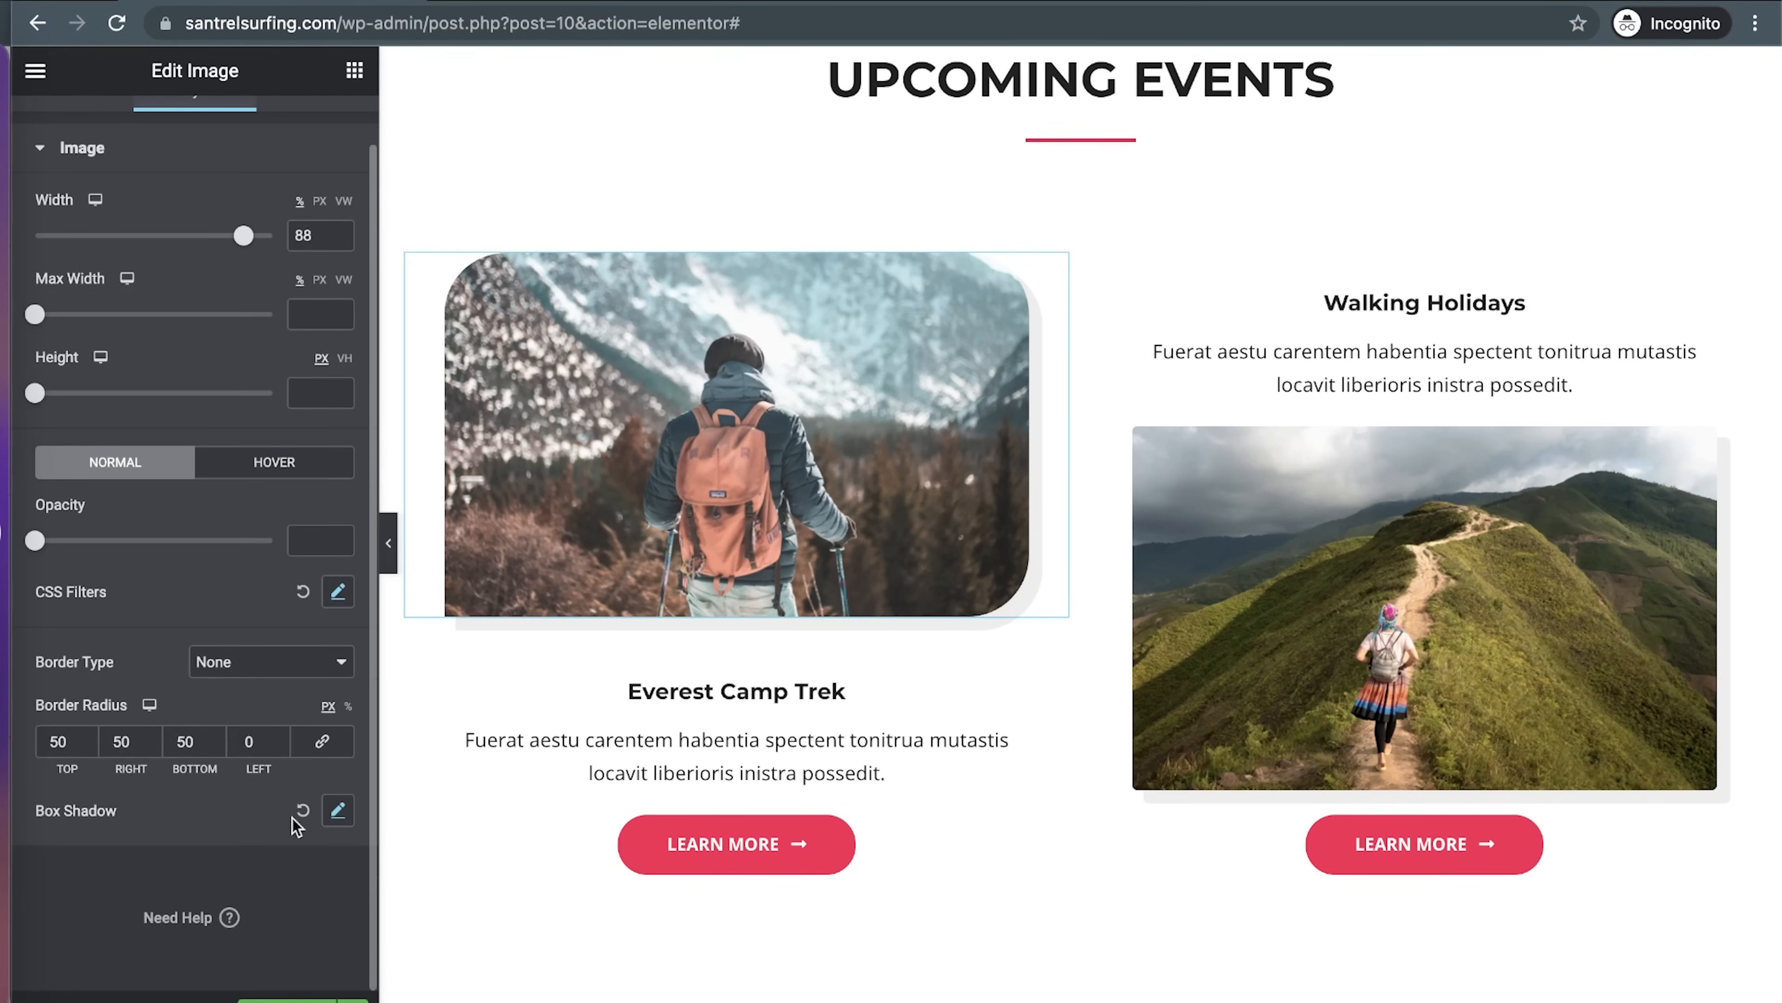
pyautogui.click(339, 813)
pyautogui.scroll(-3, 229, 814)
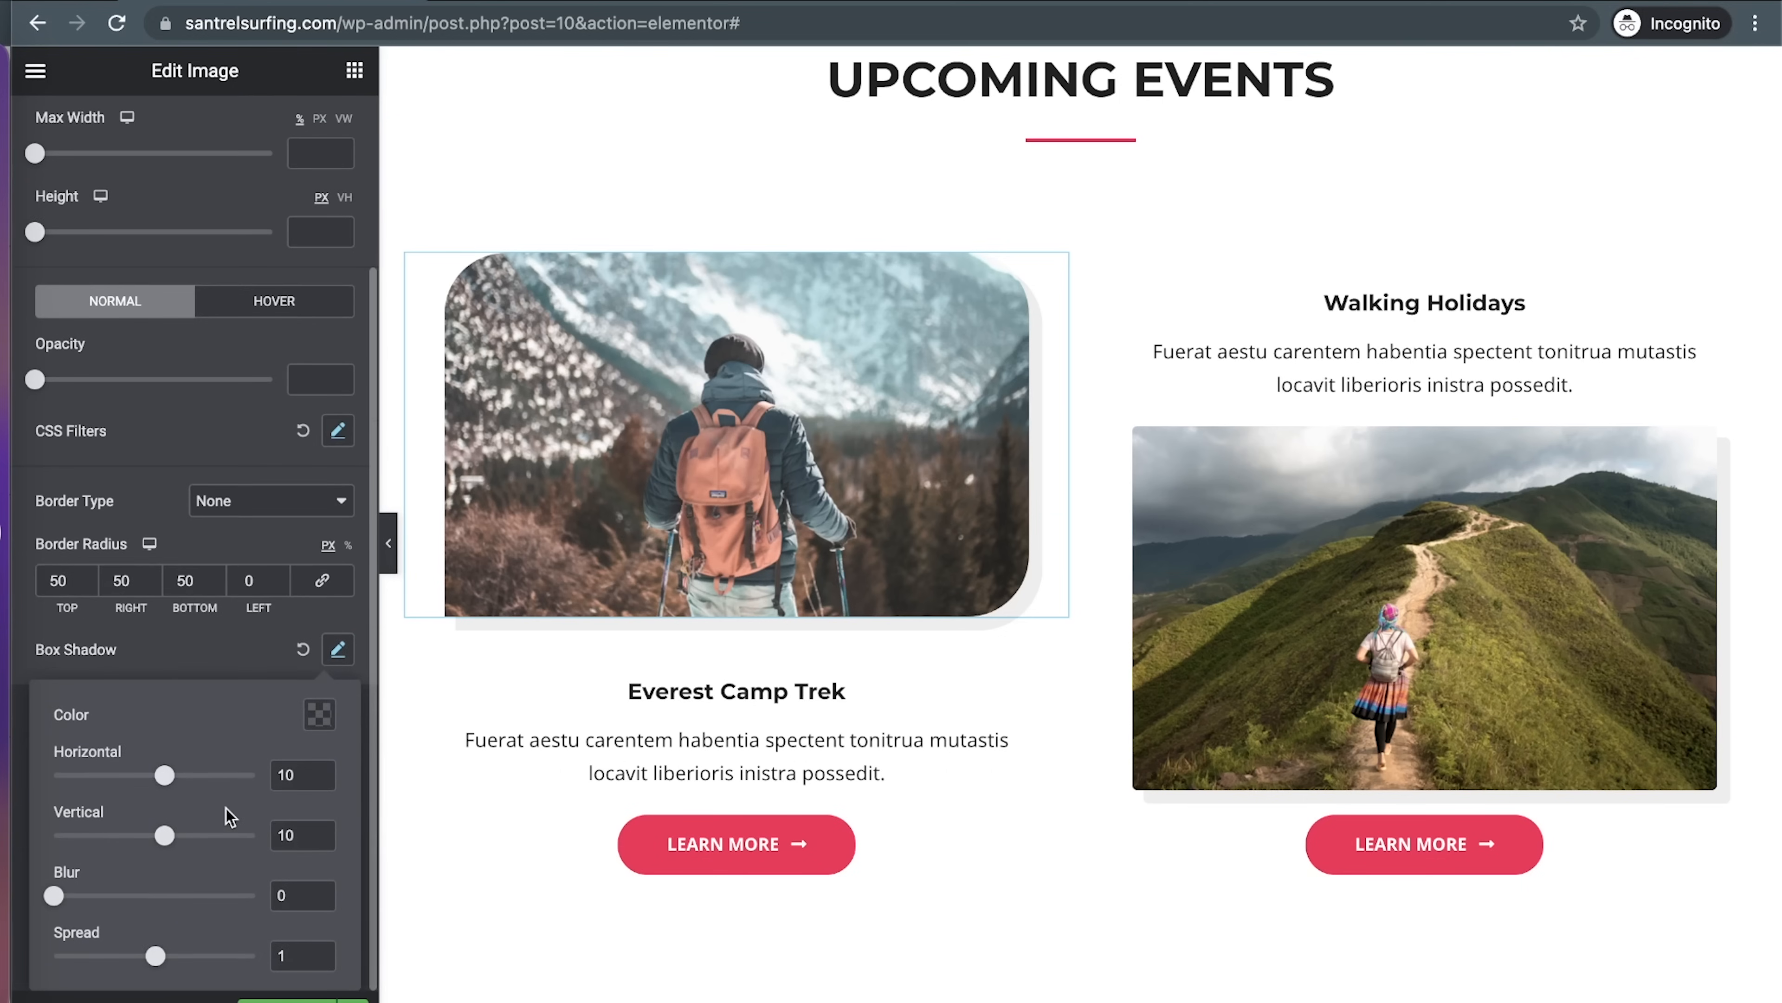
pyautogui.moveTo(164, 776); pyautogui.dragTo(191, 839)
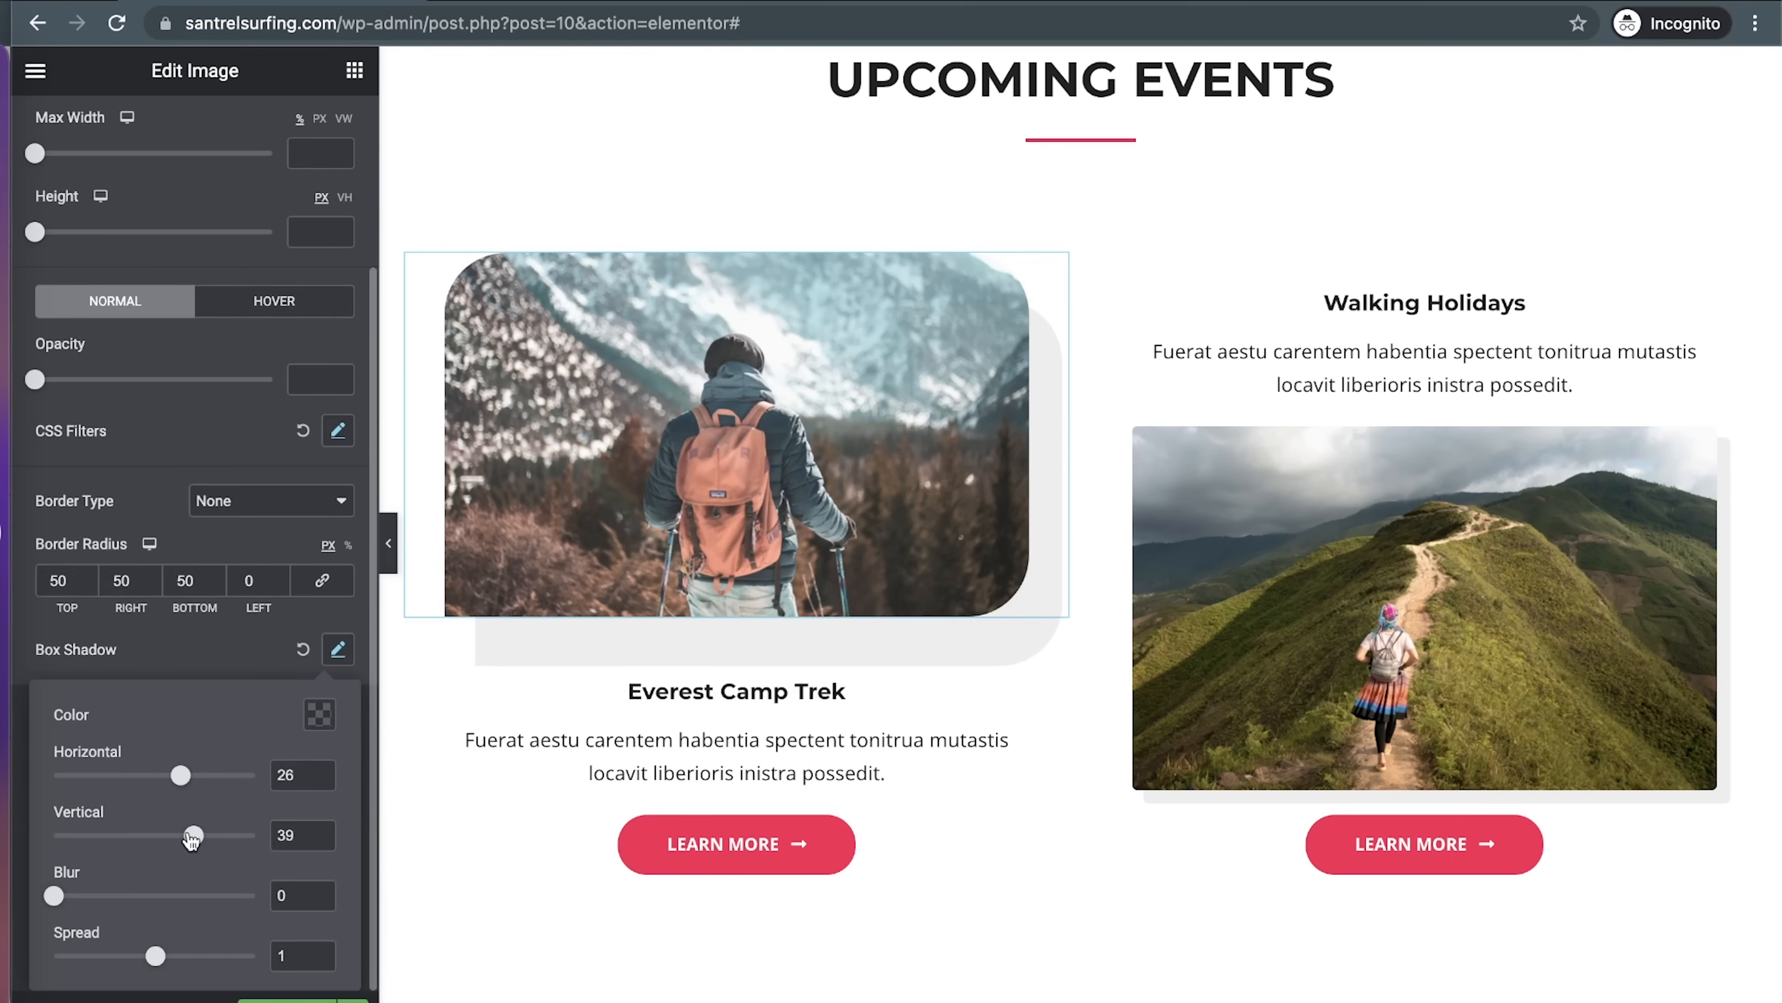
pyautogui.moveTo(60, 906)
pyautogui.mouseDown()
pyautogui.moveTo(105, 905)
pyautogui.moveTo(7, 907)
pyautogui.moveTo(67, 895)
pyautogui.mouseUp()
pyautogui.moveTo(157, 963)
pyautogui.mouseDown()
pyautogui.moveTo(179, 962)
pyautogui.moveTo(153, 968)
pyautogui.mouseUp()
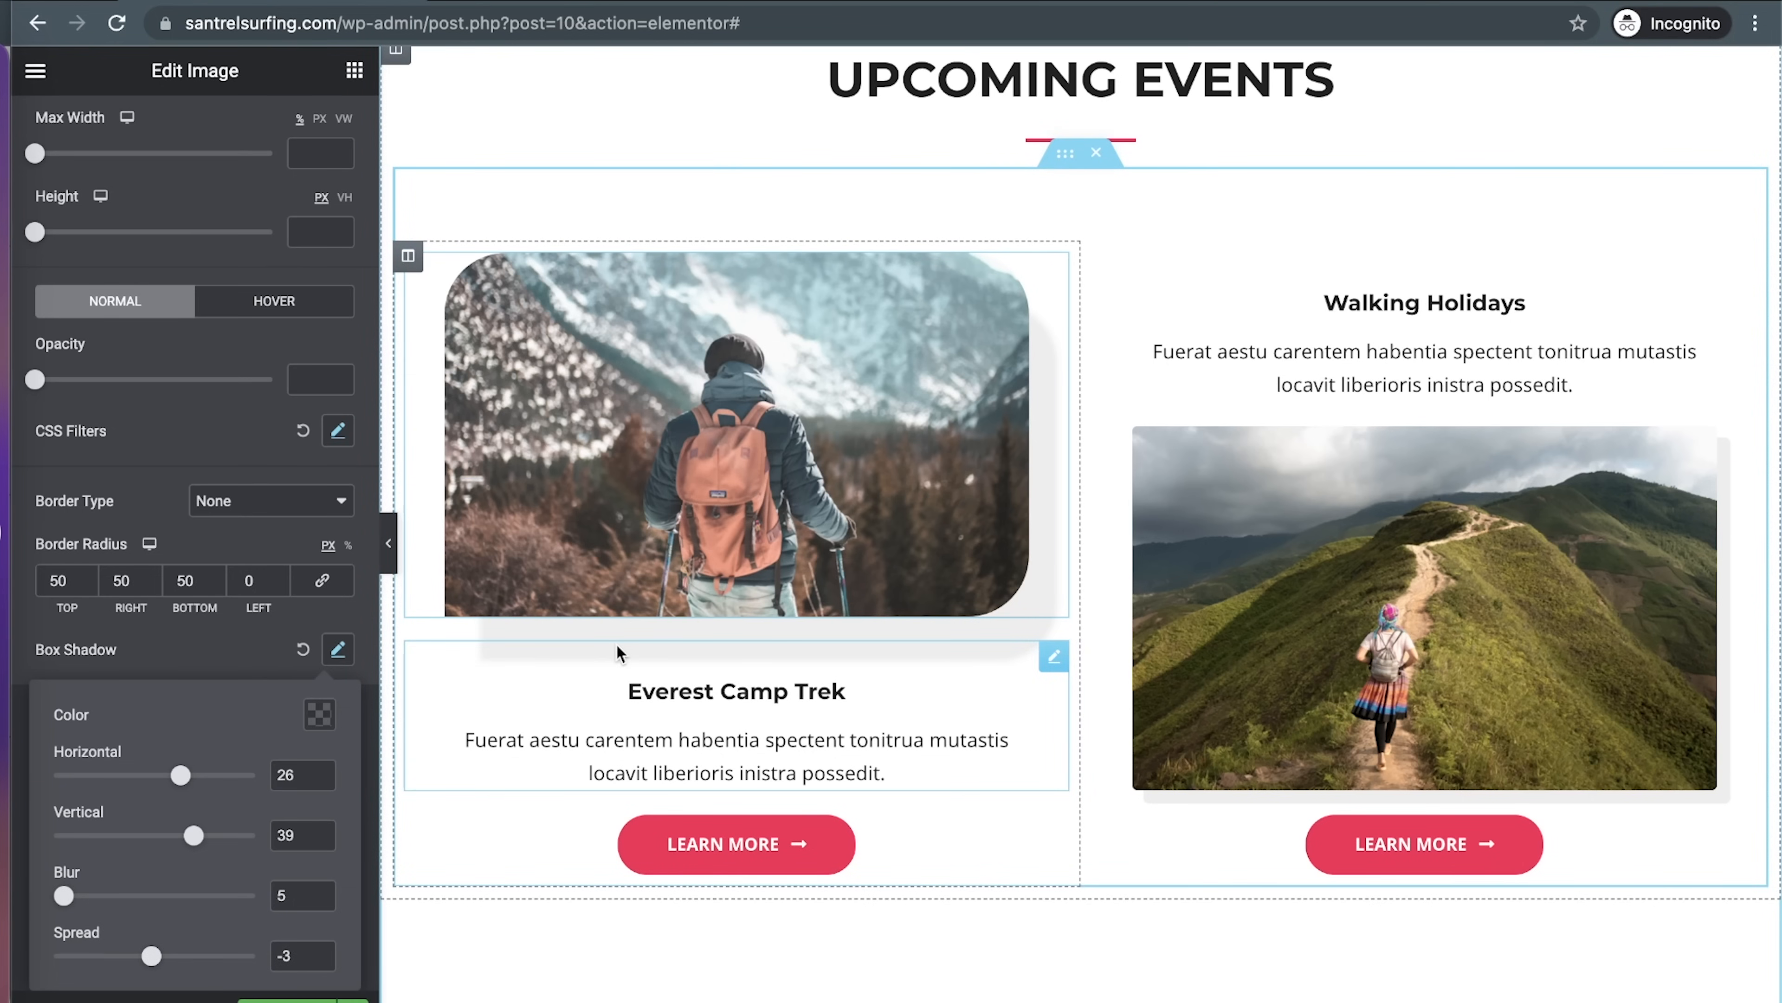
# Reset the image's box shadow to default, and revert that reset through the edit history
pyautogui.click(303, 649)
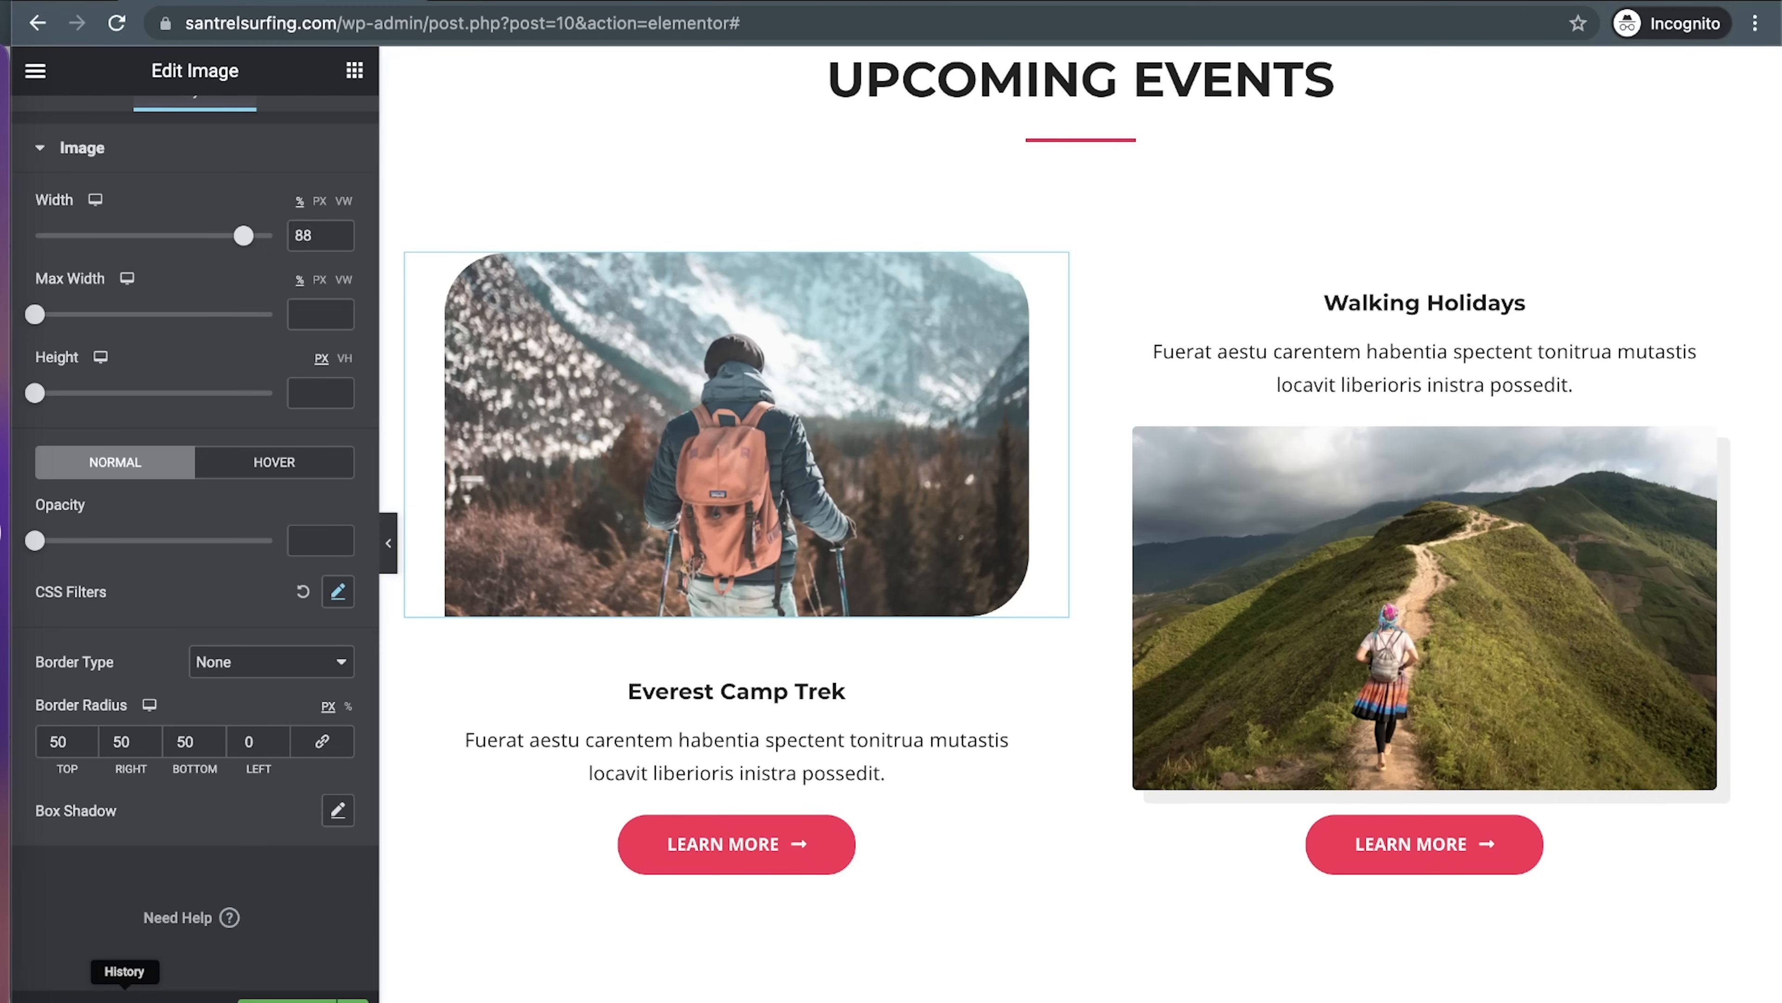
pyautogui.click(133, 997)
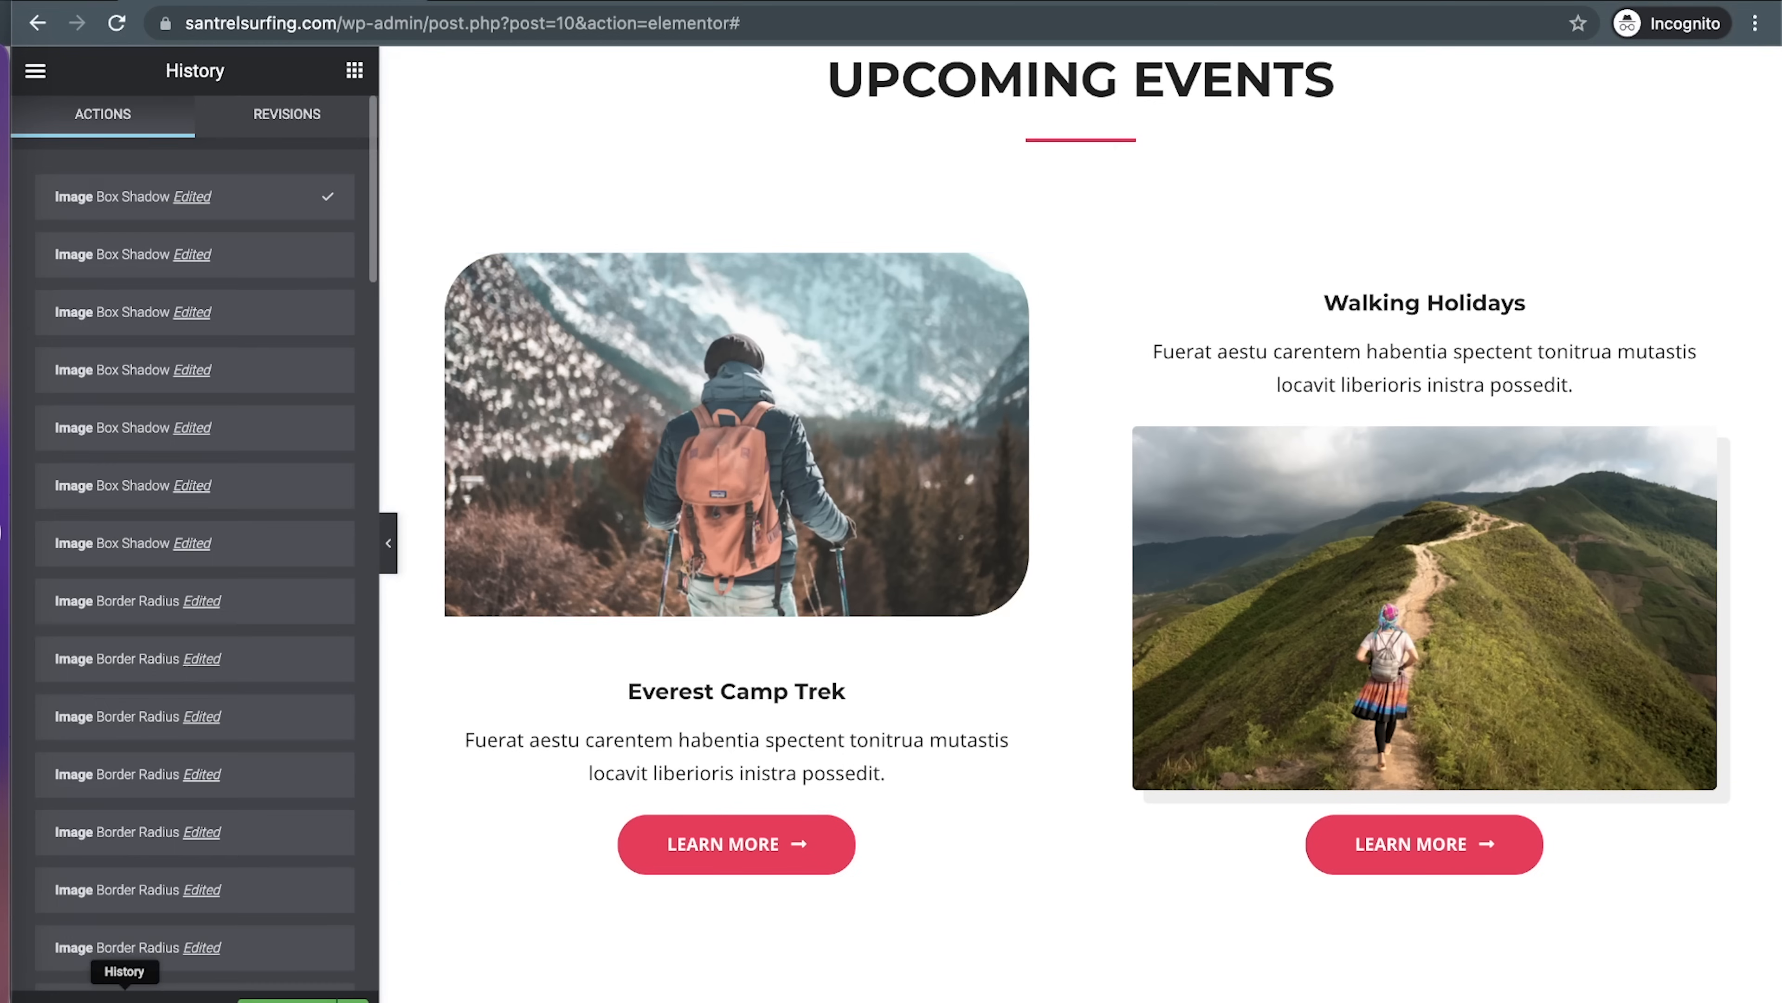
pyautogui.click(275, 257)
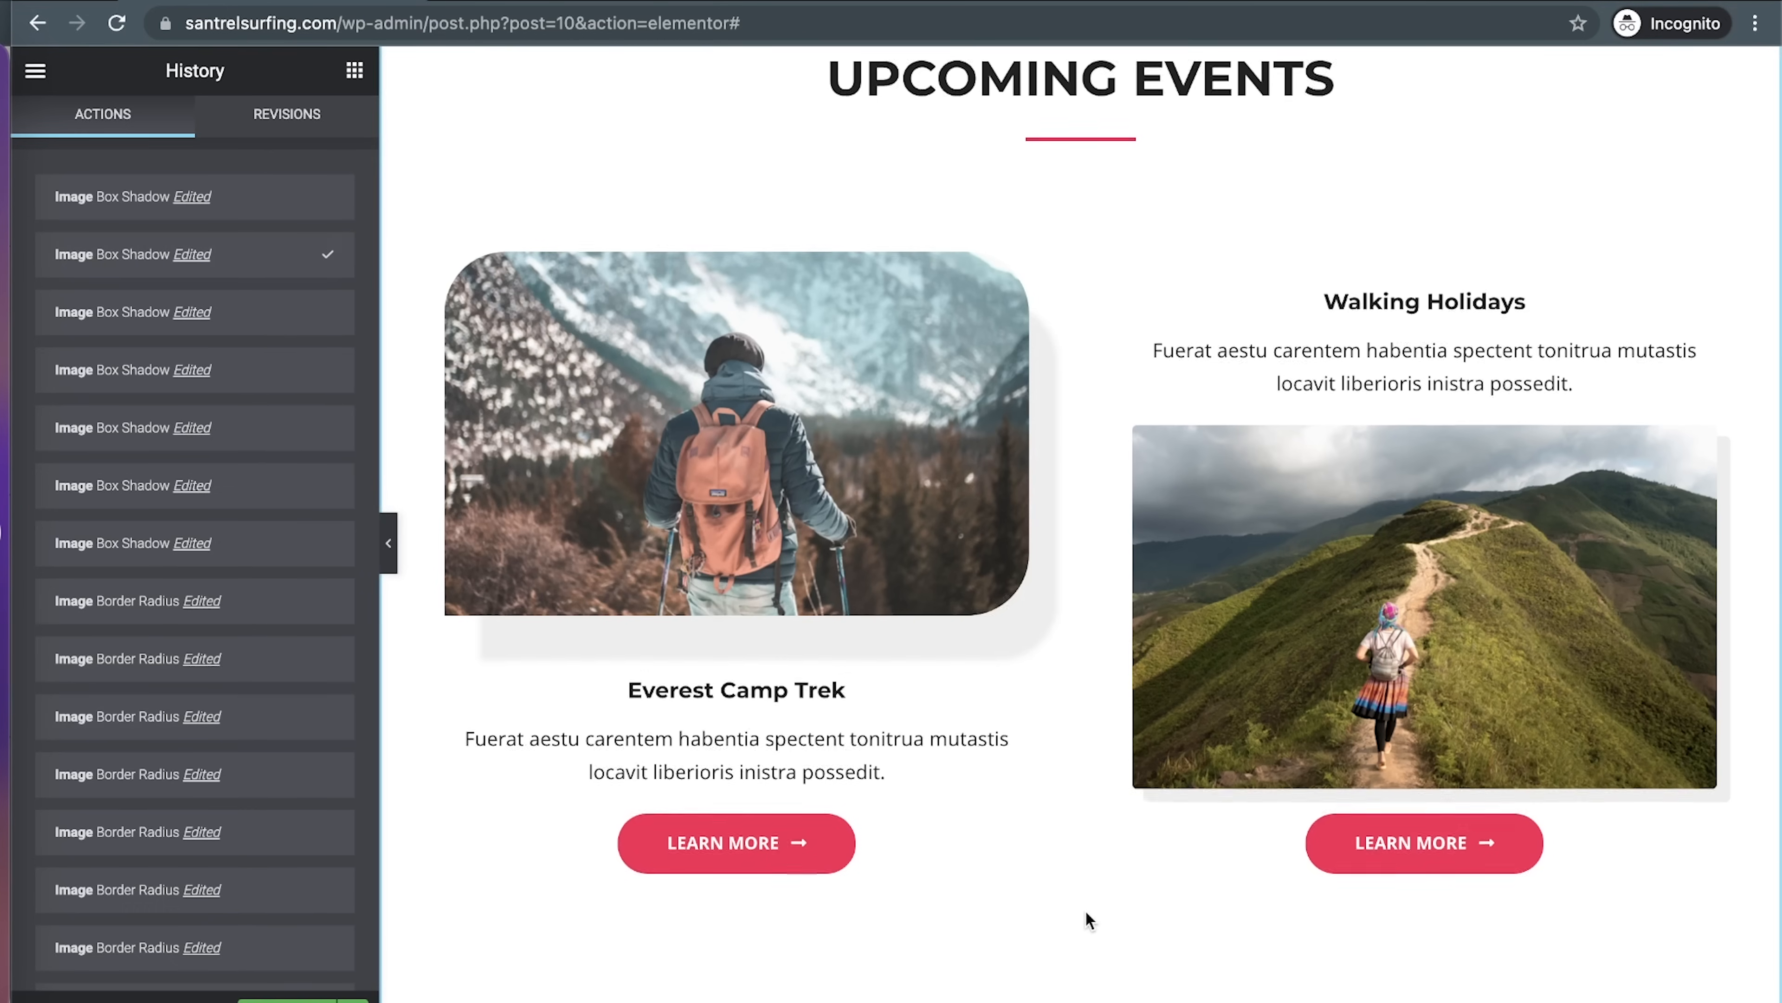
# Look at the Explore the World section and browse the available Basic and Pro widgets
pyautogui.scroll(-10, 1085, 910)
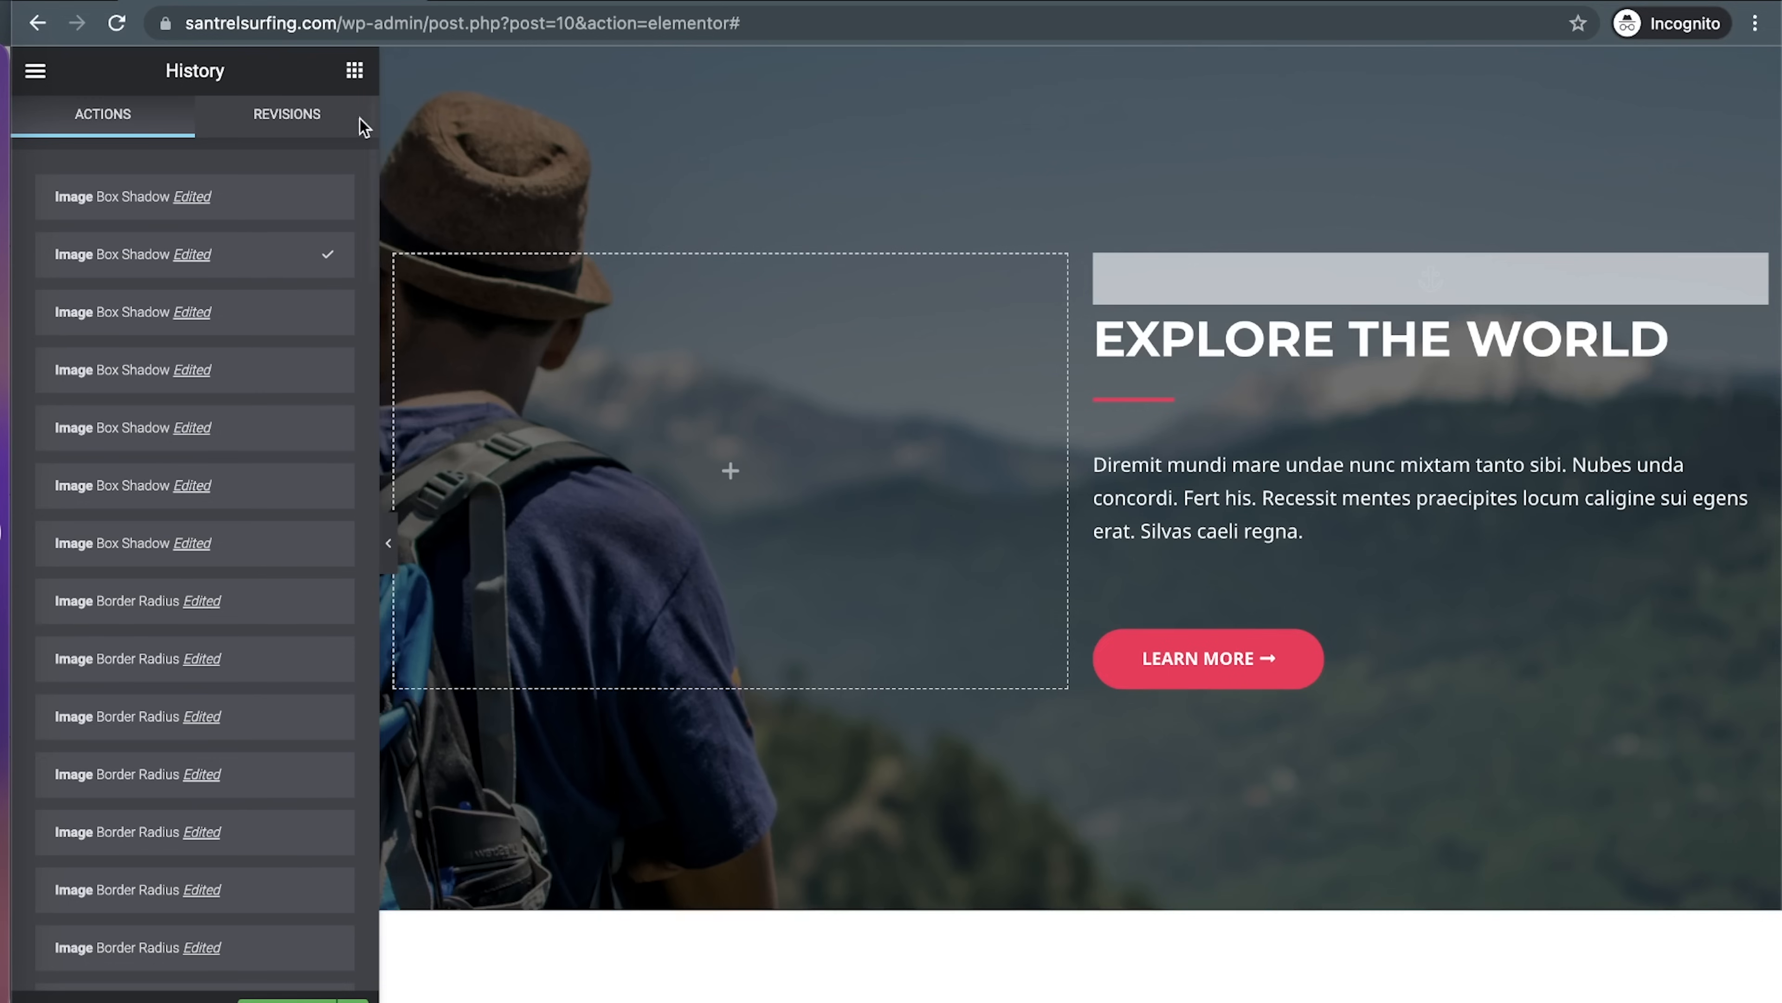
pyautogui.click(355, 72)
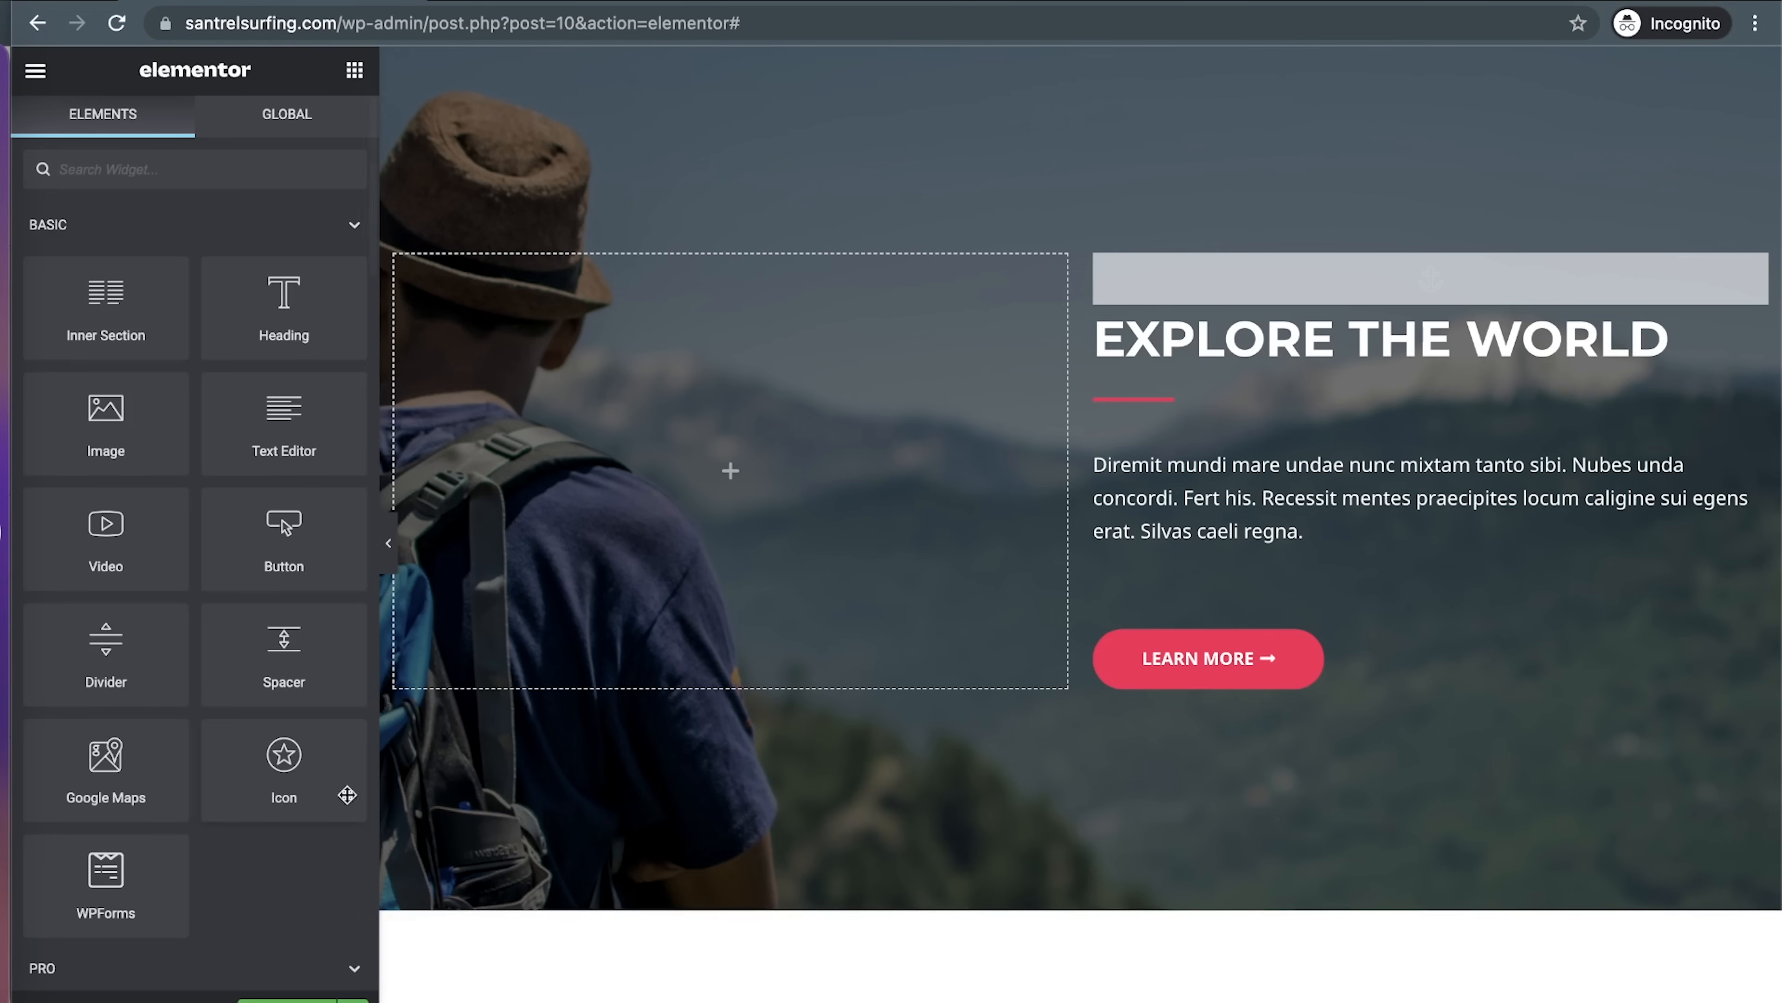
pyautogui.scroll(-3, 289, 955)
pyautogui.scroll(-2, 289, 955)
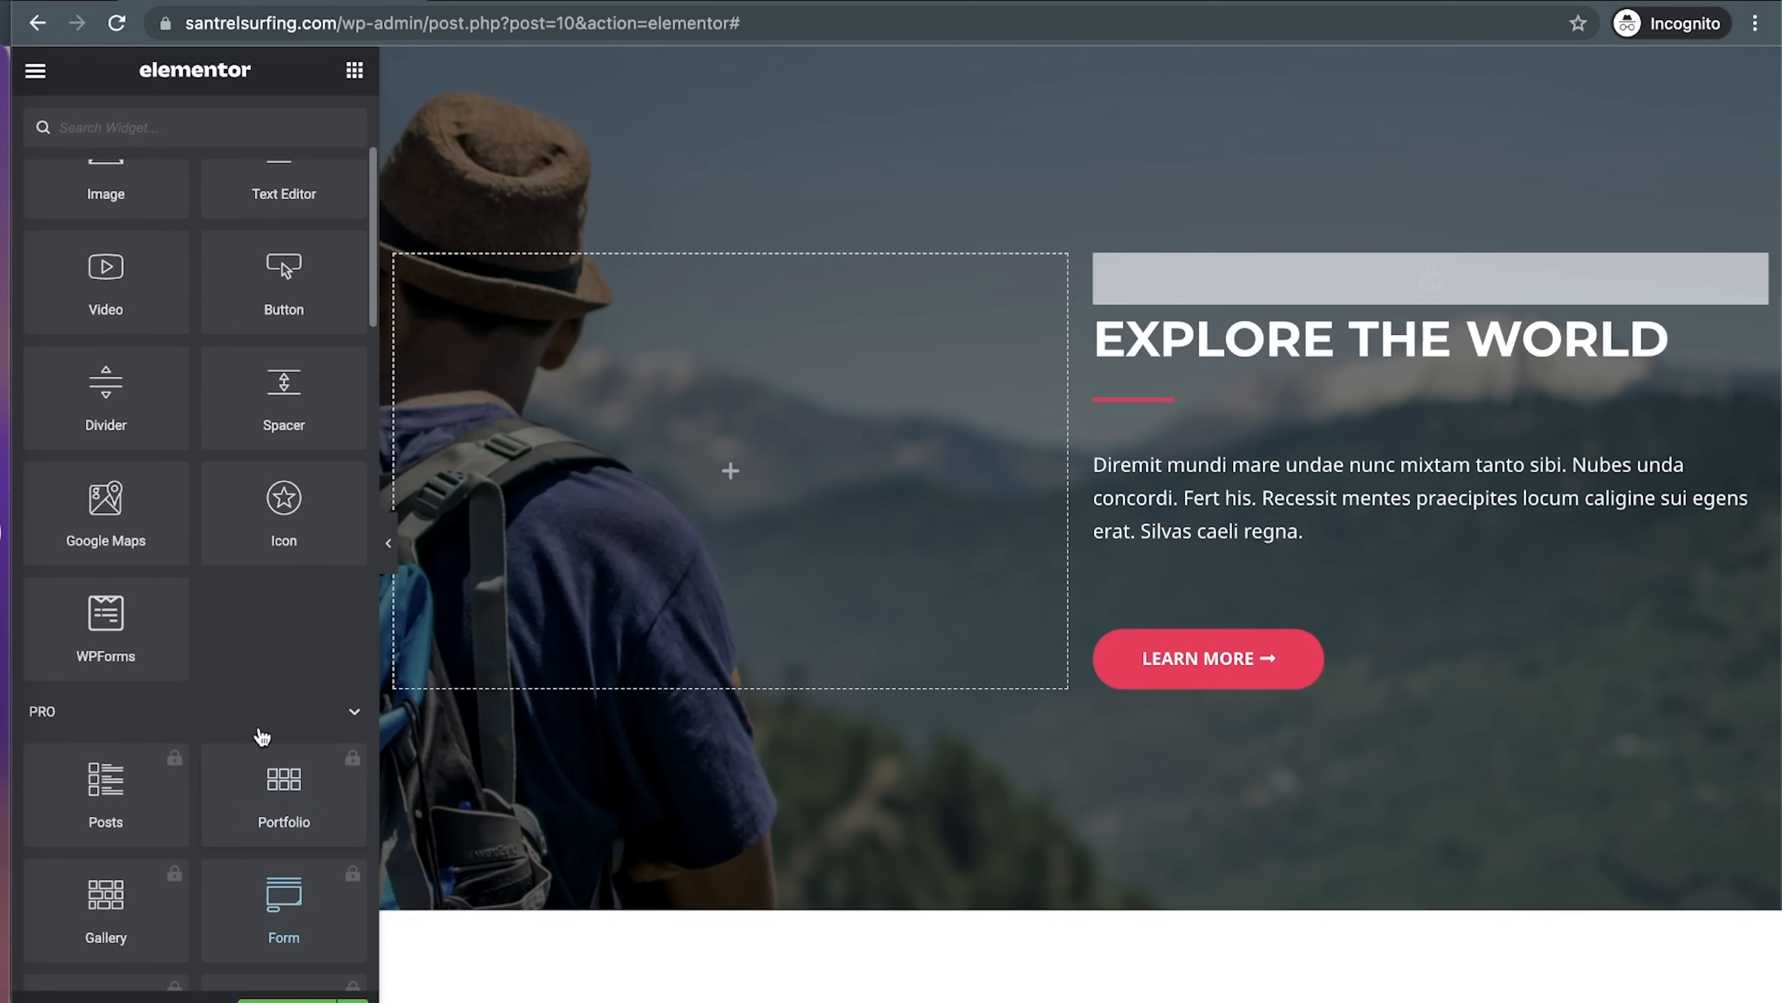
pyautogui.scroll(-2, 228, 638)
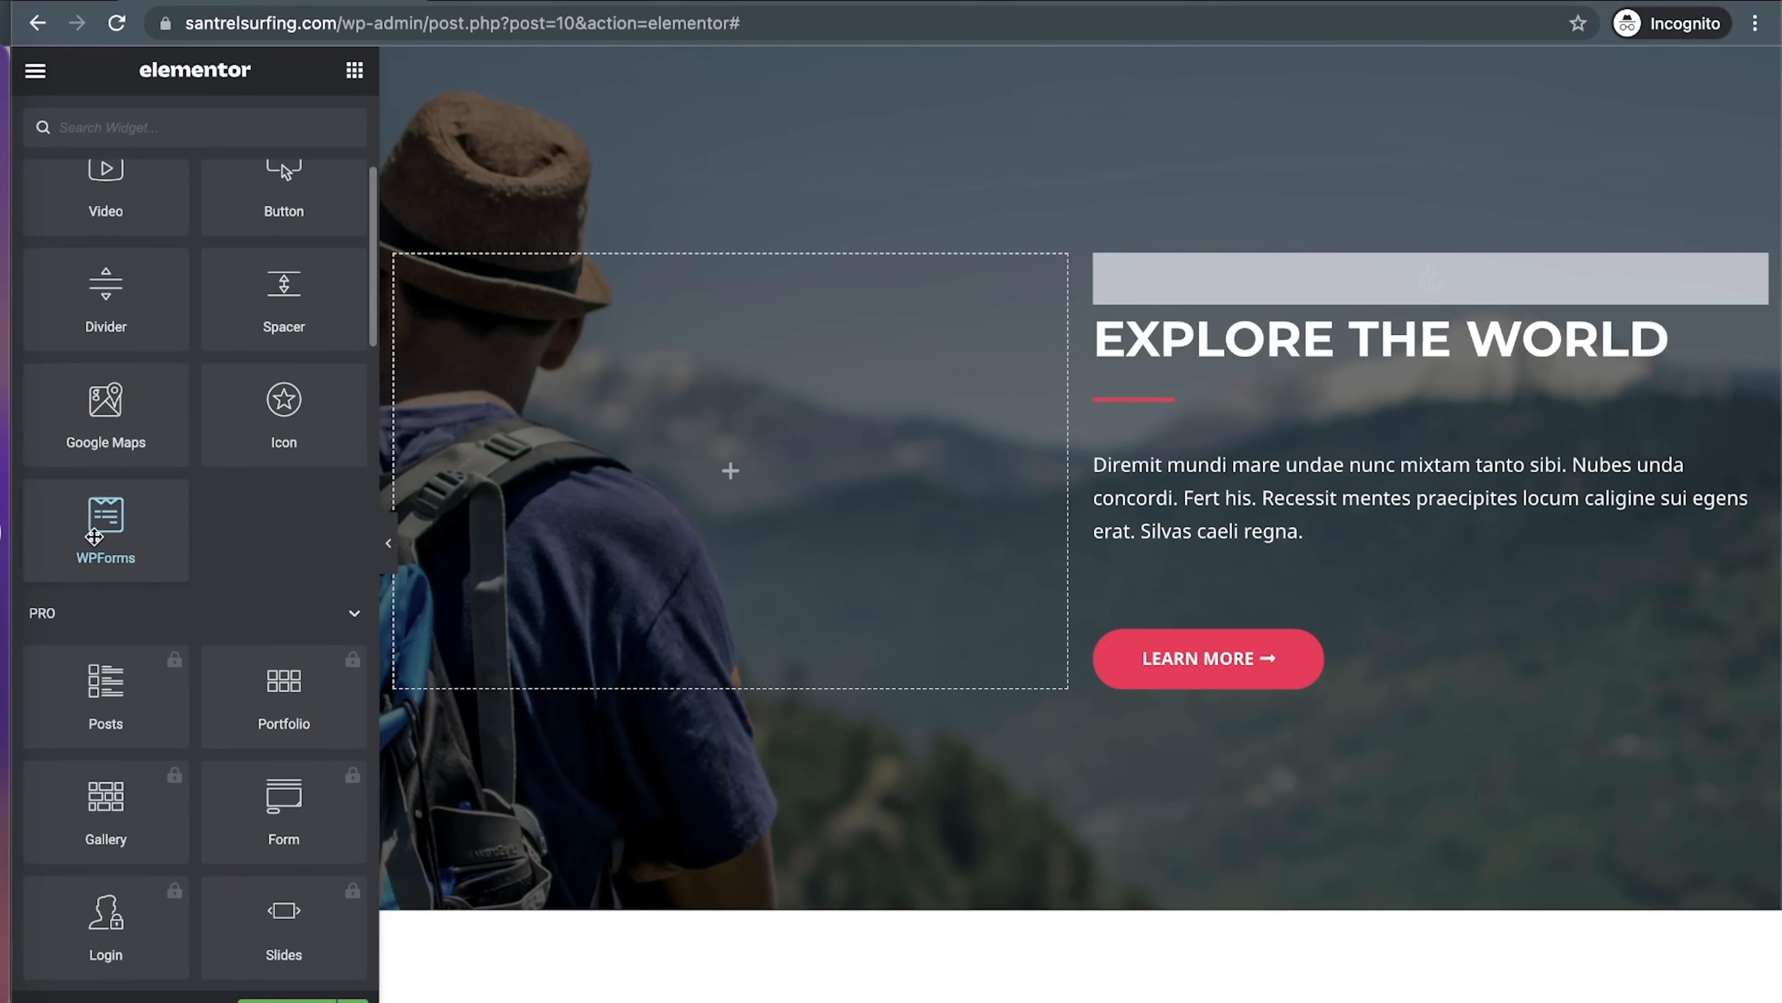
pyautogui.scroll(-5, 226, 587)
pyautogui.scroll(-20, 226, 588)
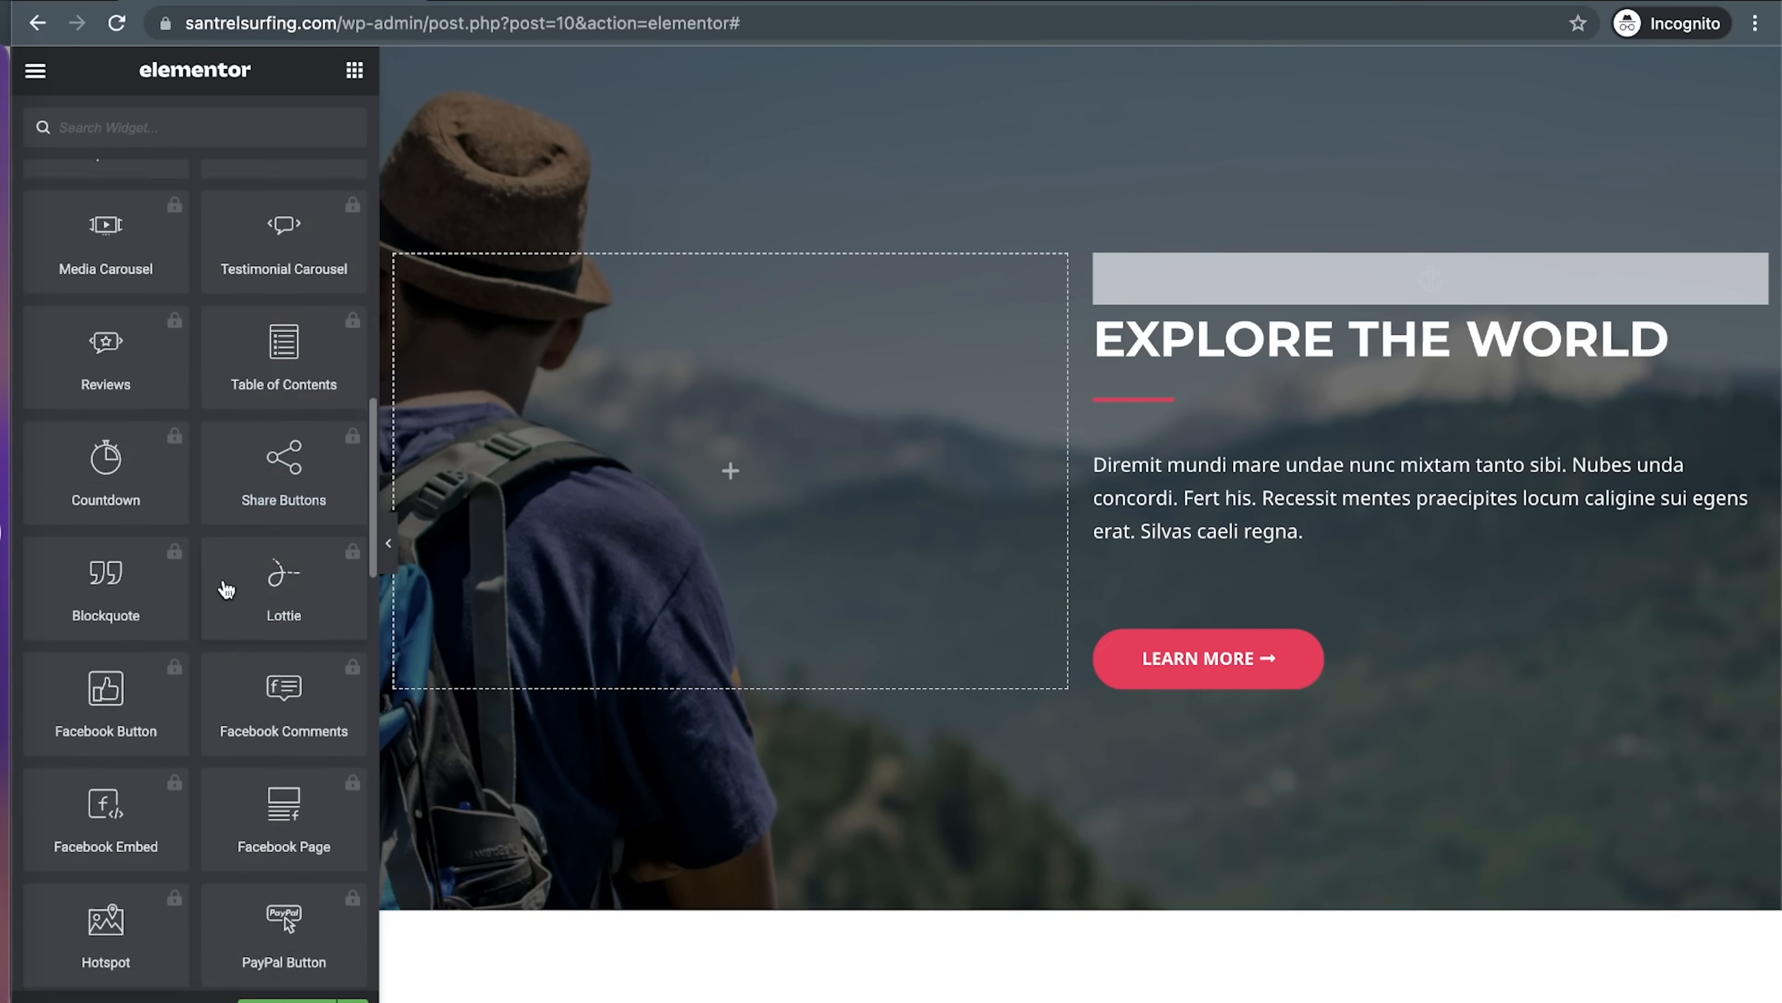
# Add a Progress Bar widget above the Learn More button in the Upcoming Tours & Destination section
pyautogui.scroll(-1, 224, 581)
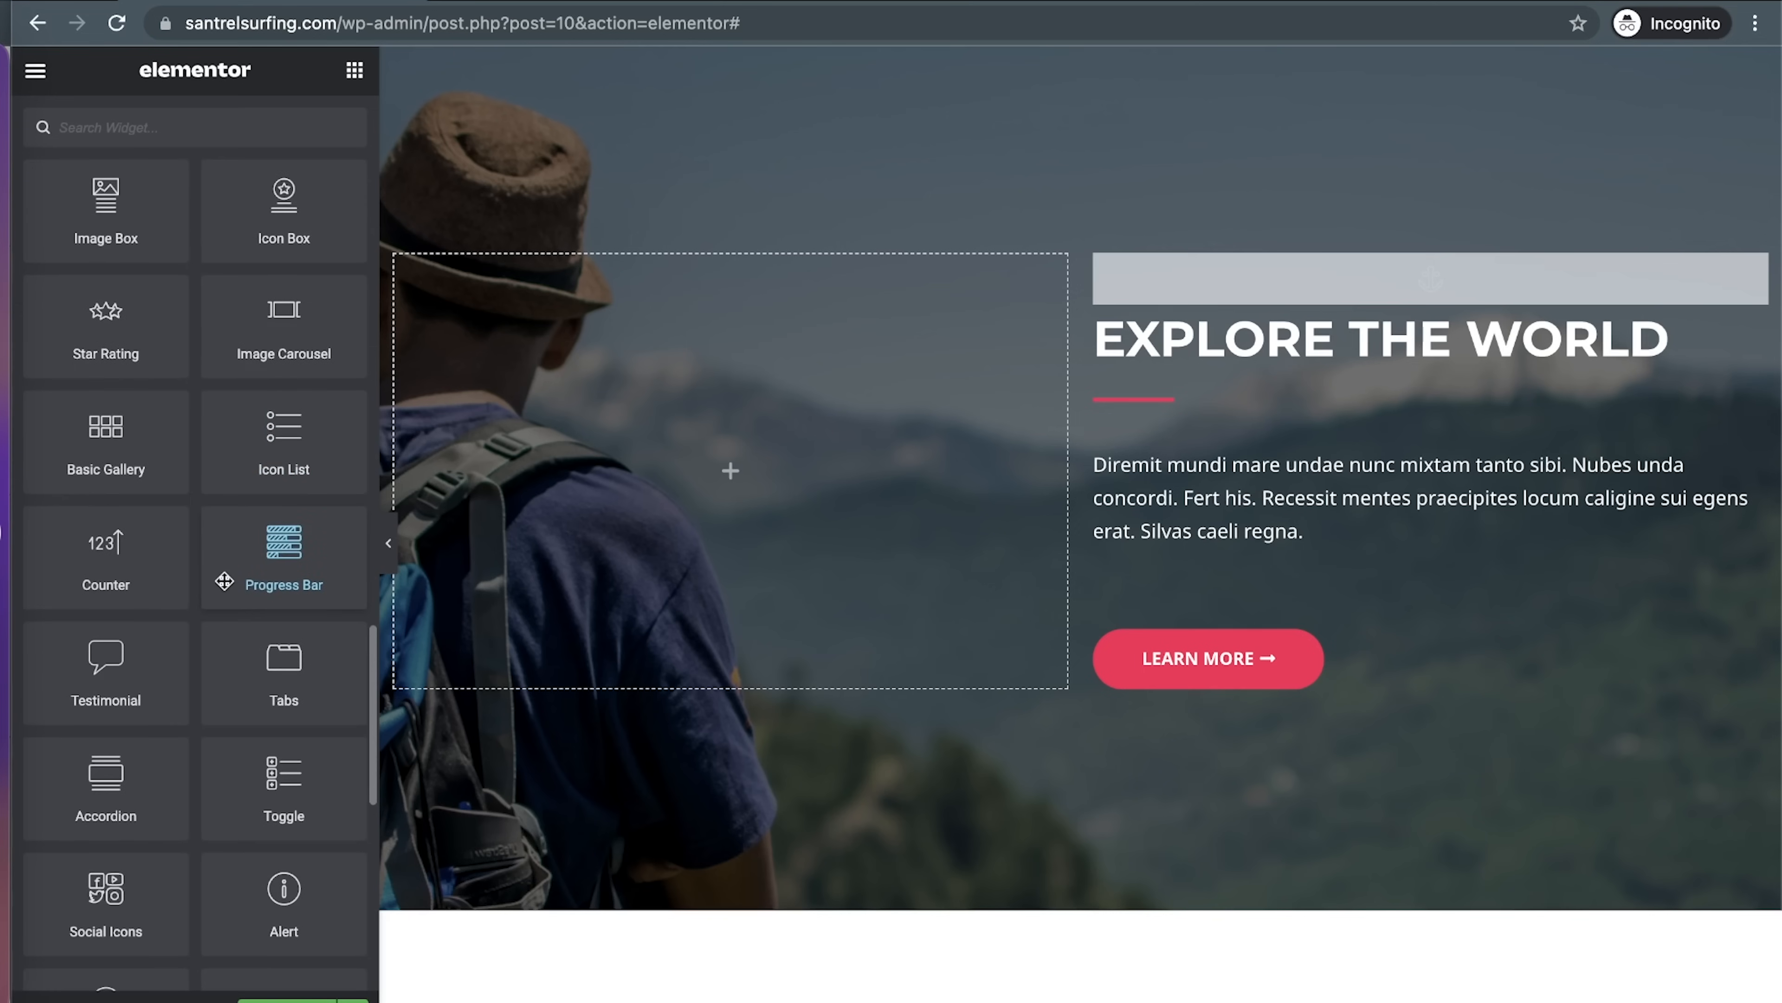
pyautogui.scroll(-10, 913, 793)
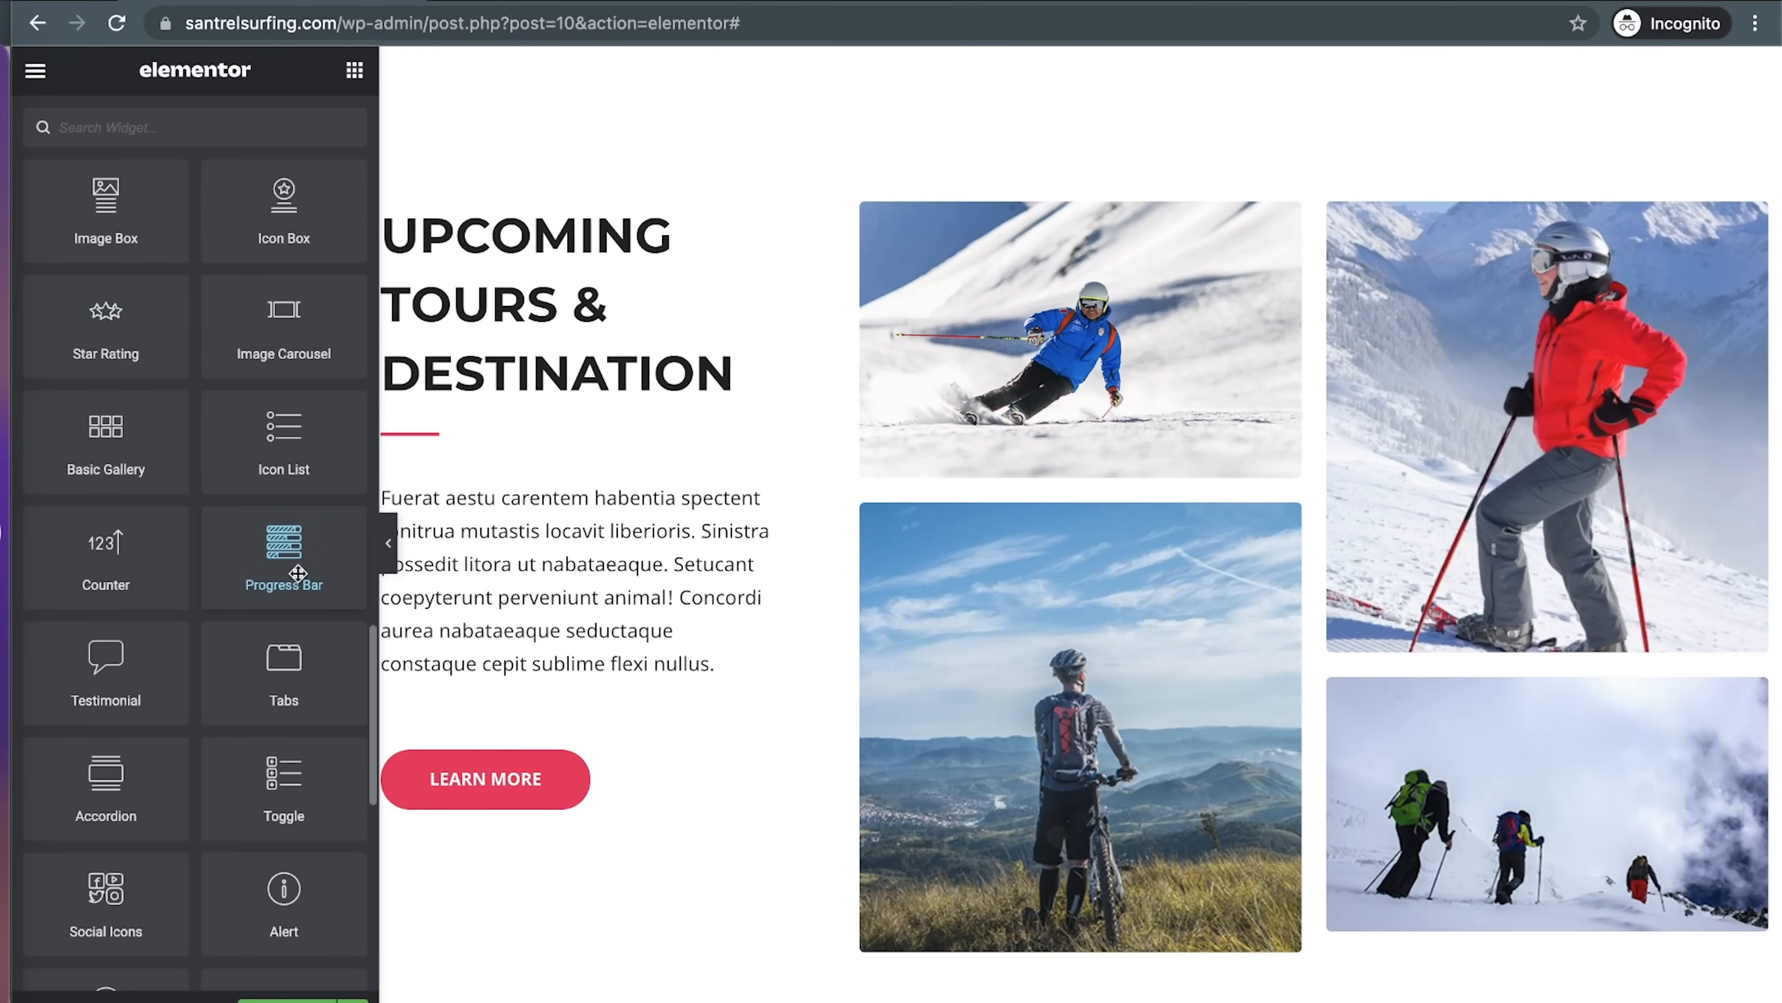
pyautogui.moveTo(297, 574); pyautogui.dragTo(530, 690)
pyautogui.scroll(-5, 531, 692)
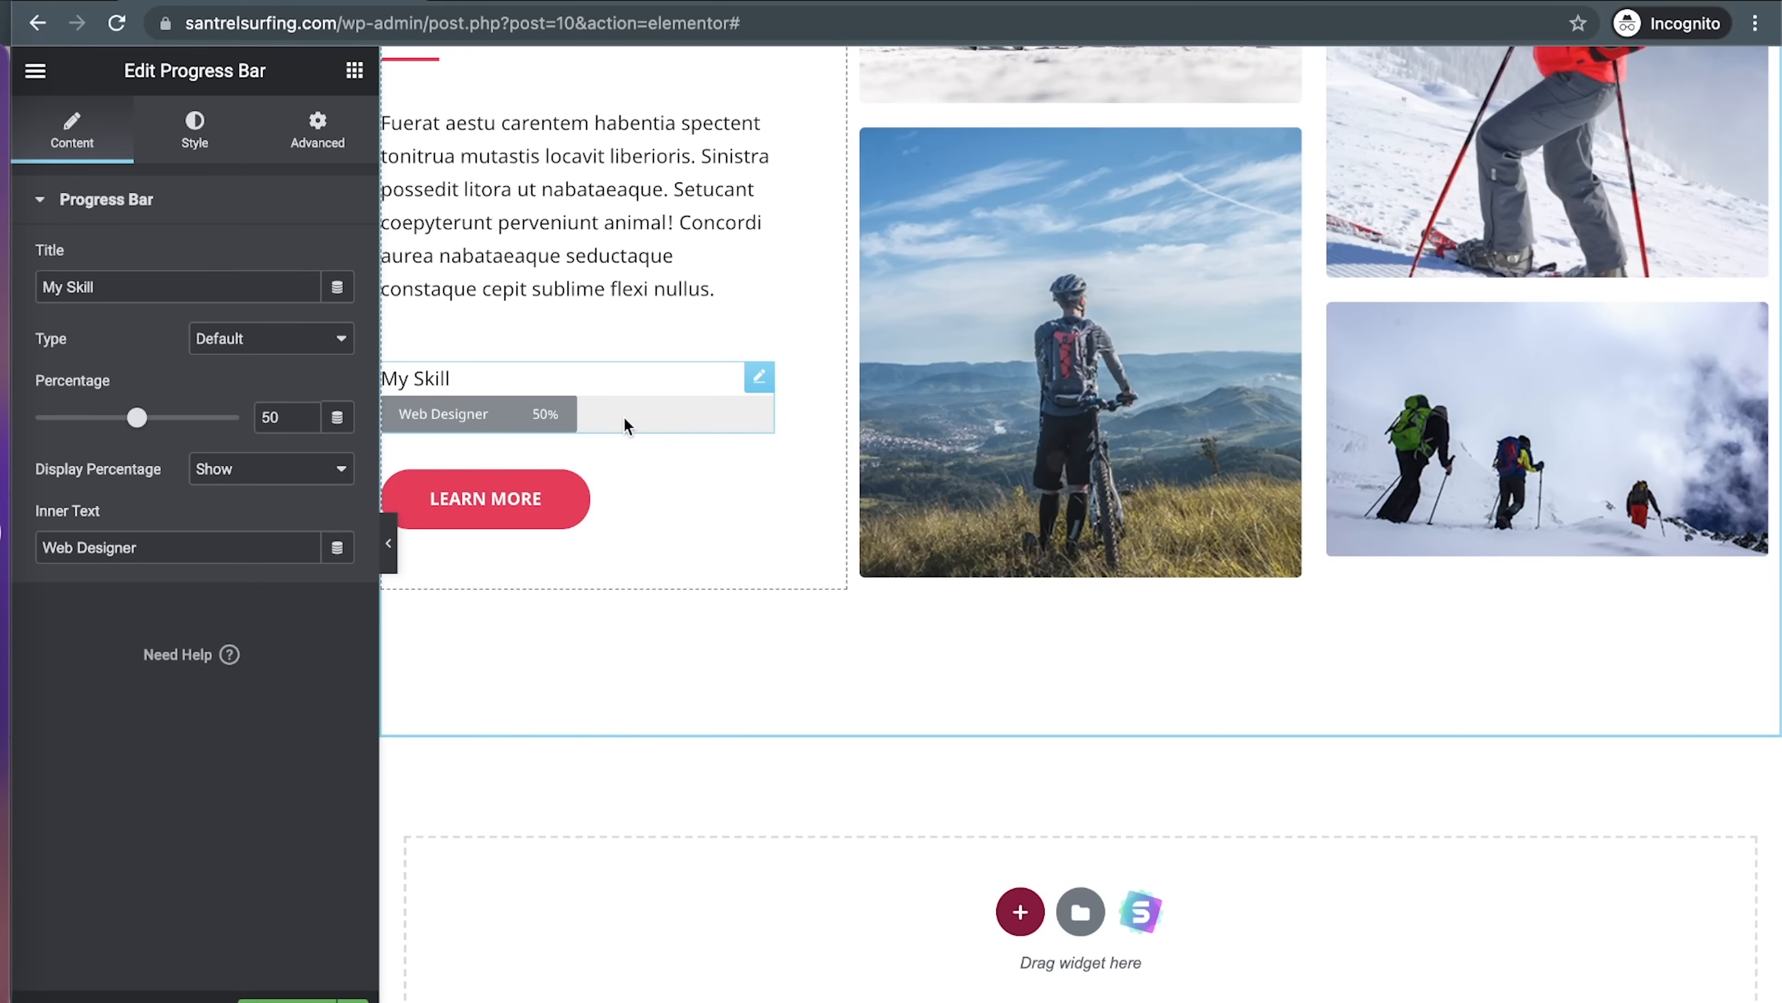
# Title the progress bar "Progress to fundraising goal"
pyautogui.click(200, 286)
pyautogui.moveTo(189, 286); pyautogui.dragTo(9, 295)
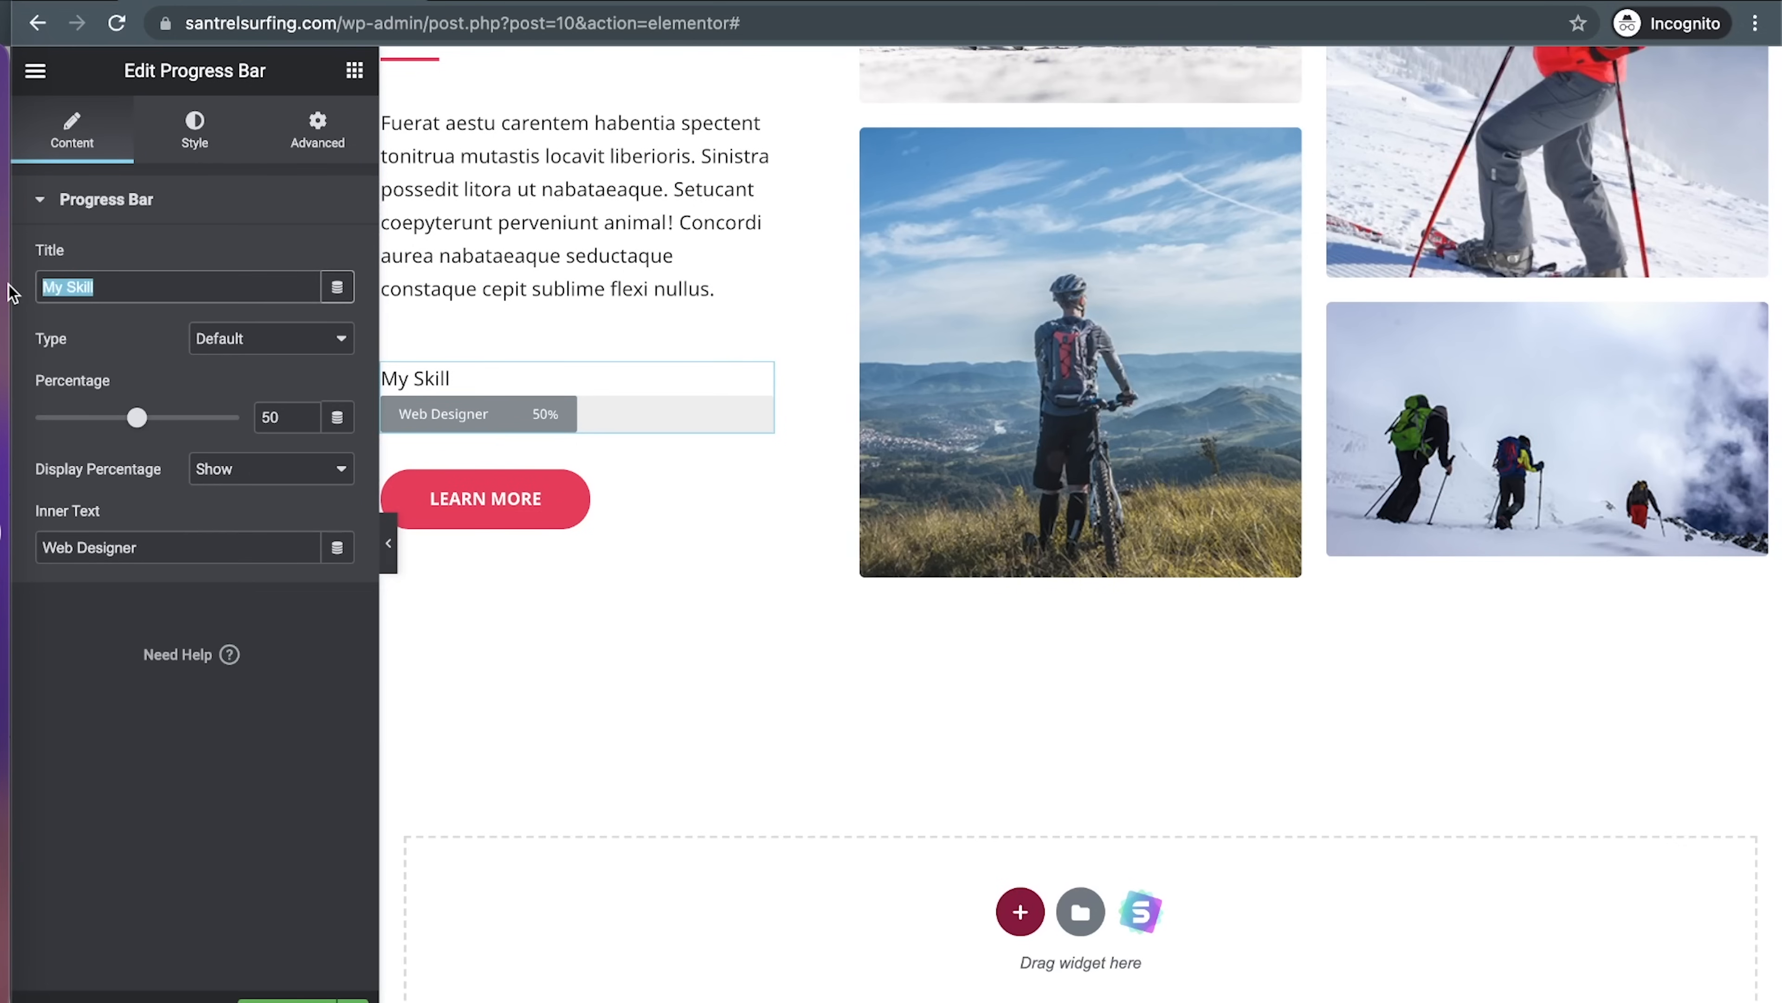
pyautogui.write('Progress to fundraising goal')
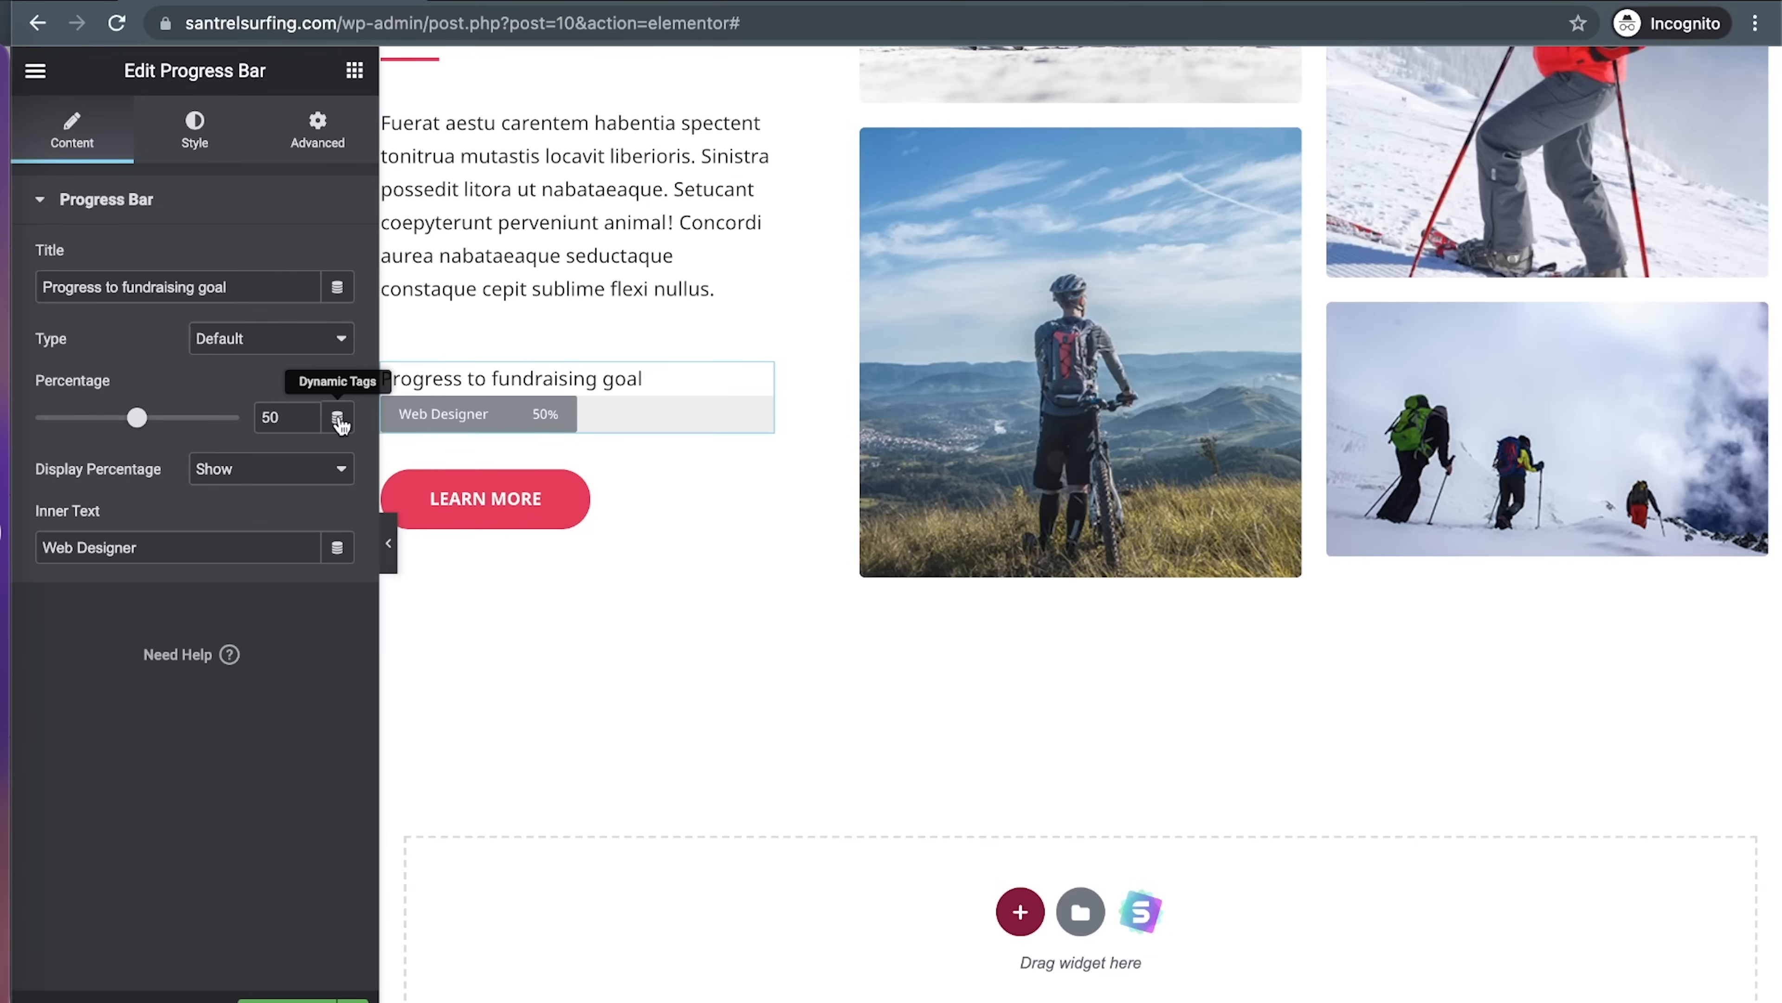
pyautogui.click(337, 419)
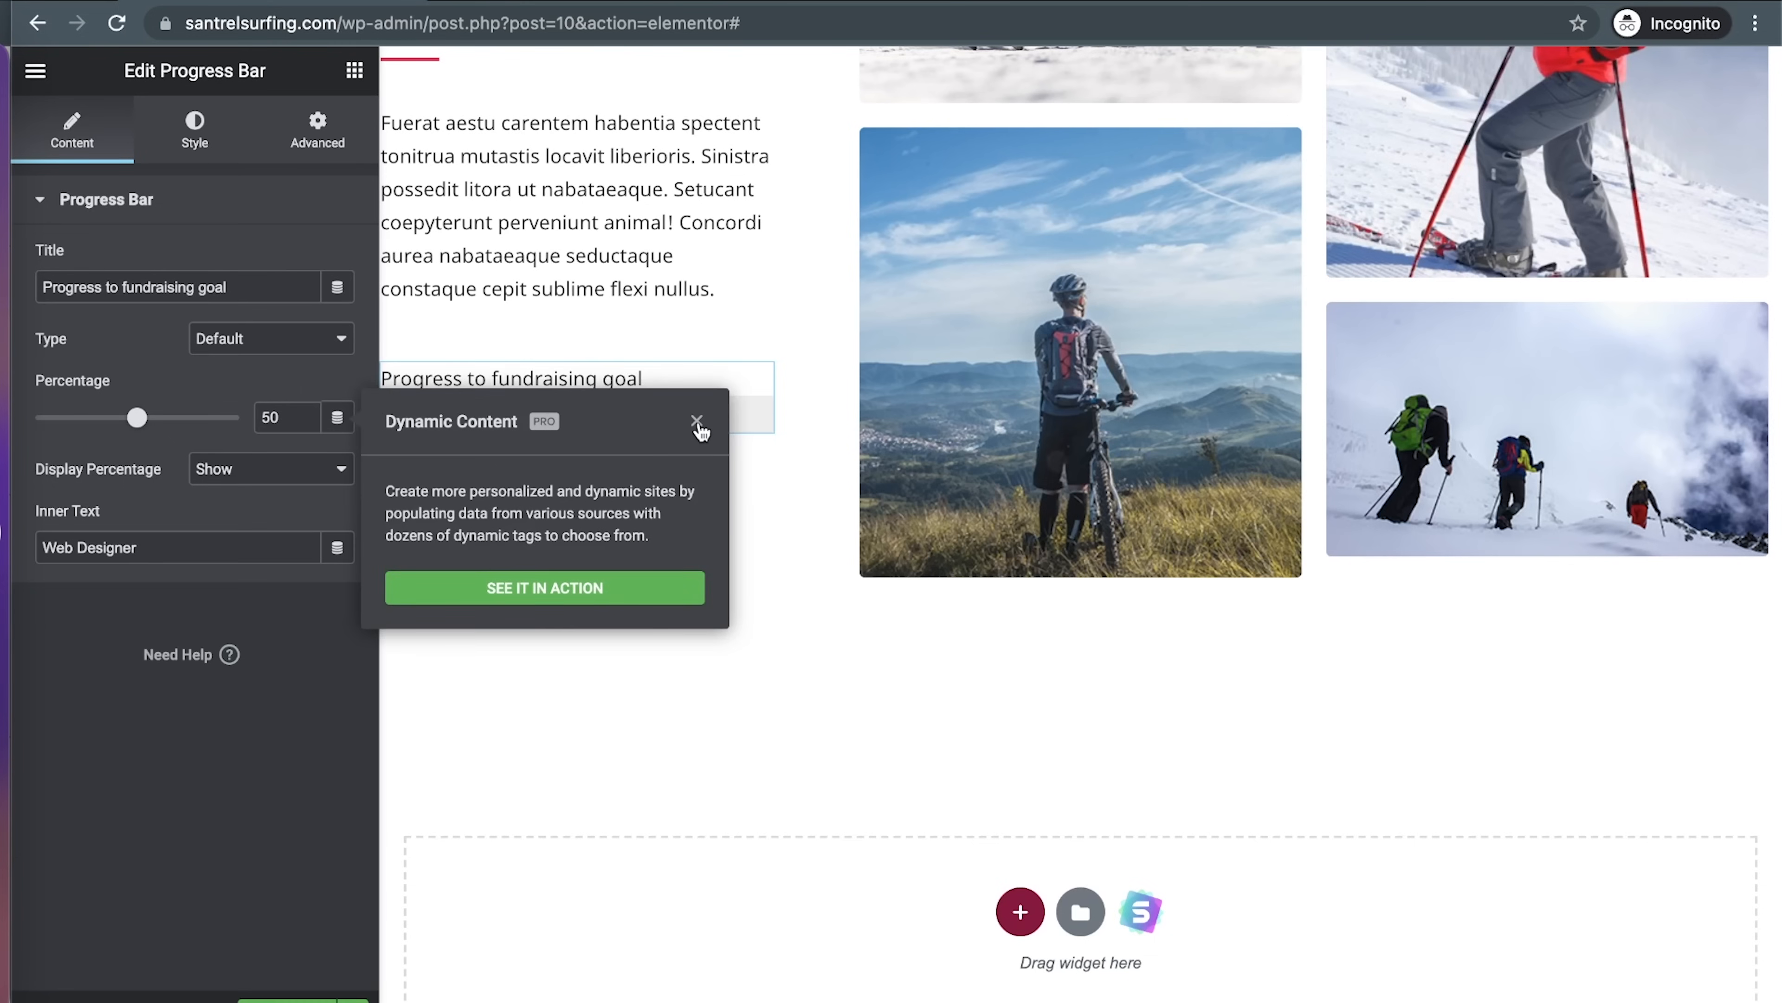
pyautogui.click(697, 422)
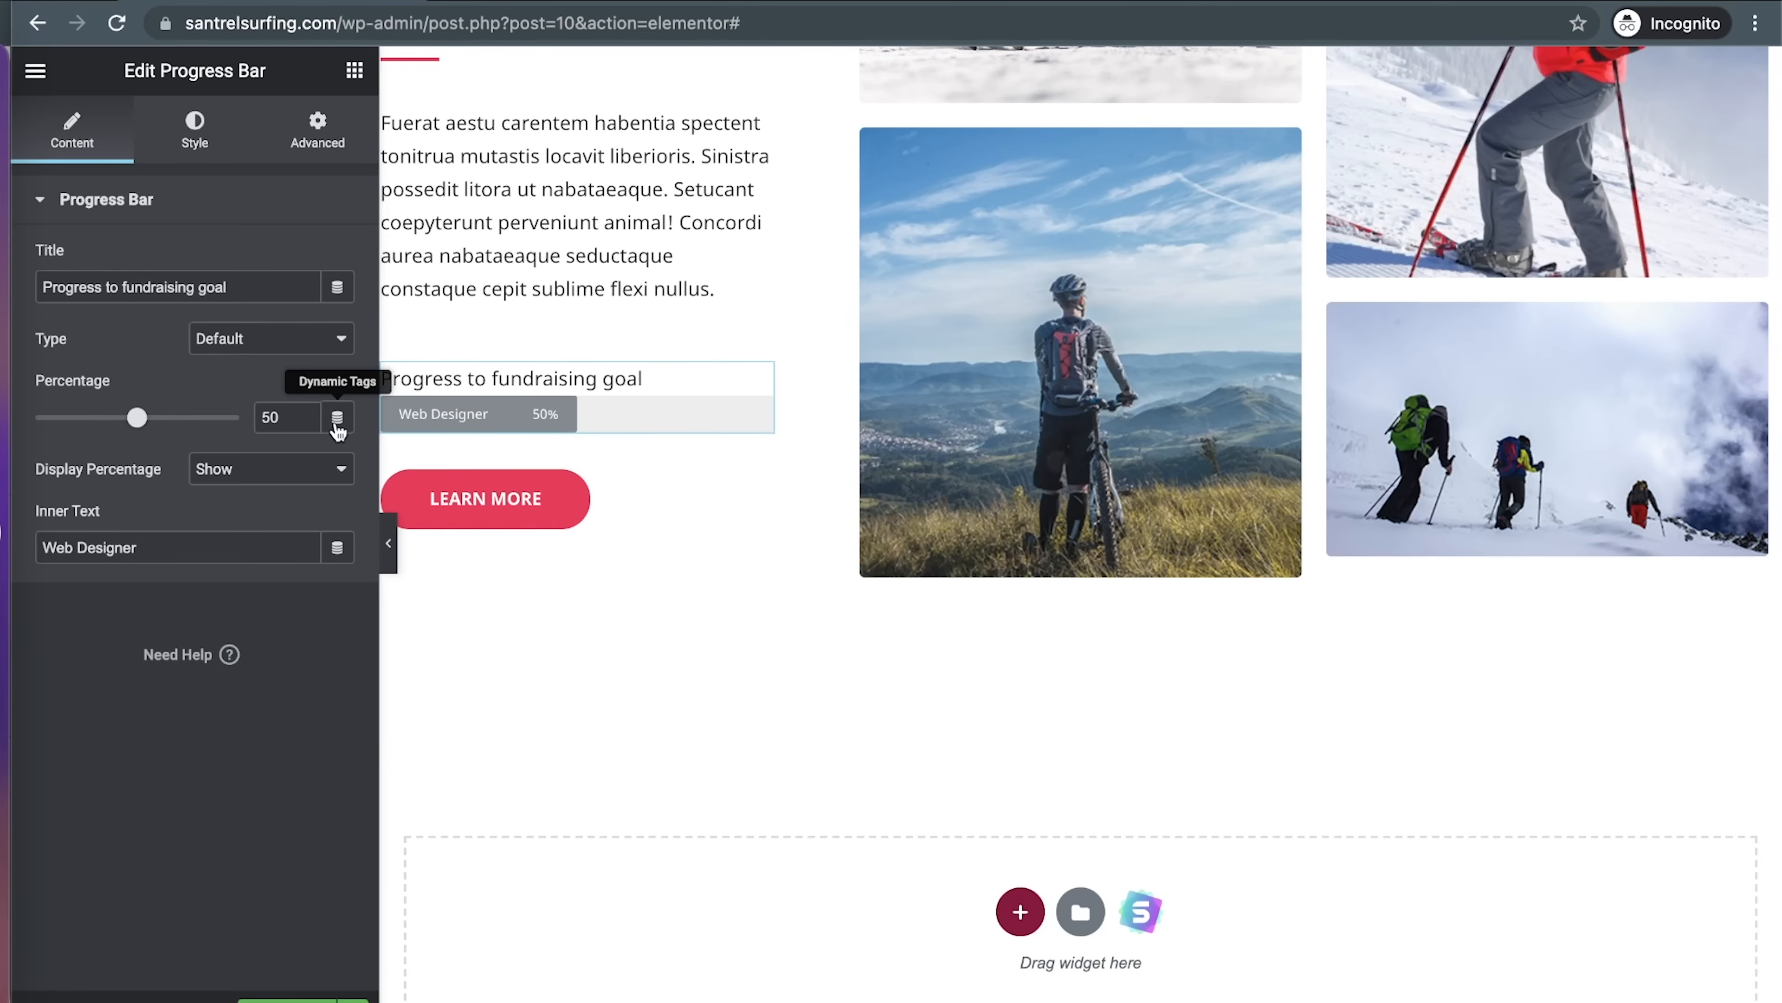
pyautogui.click(337, 421)
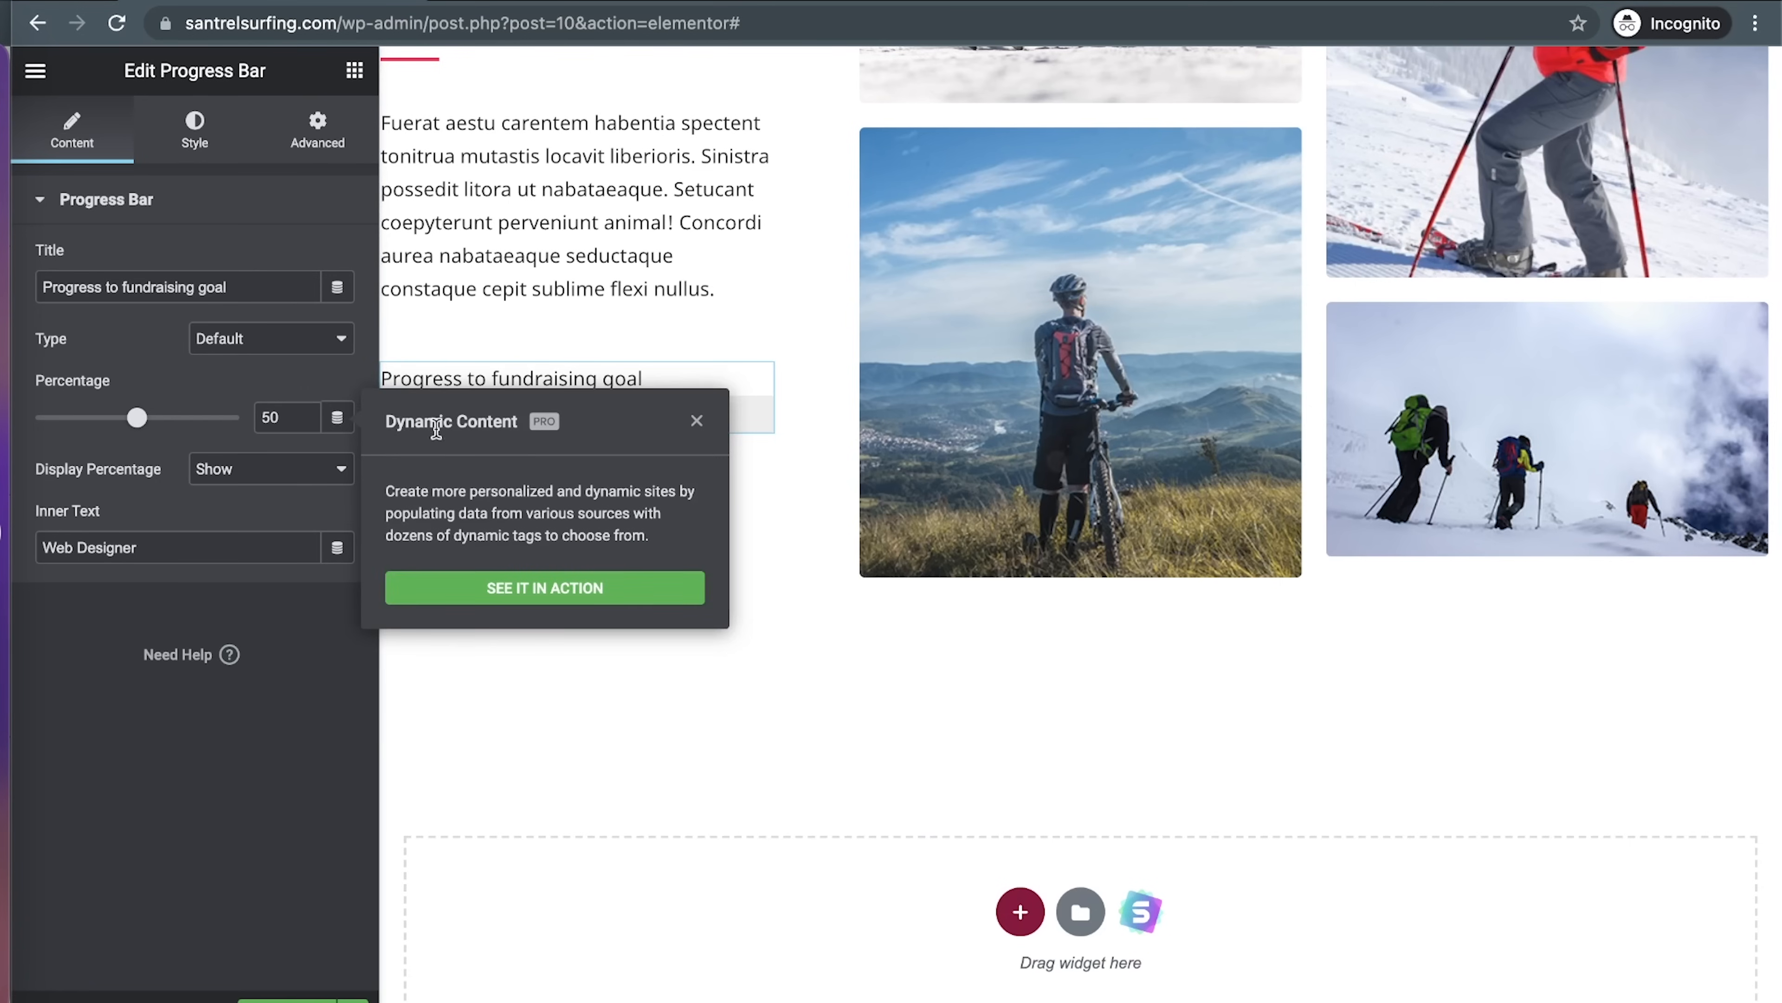
pyautogui.click(697, 421)
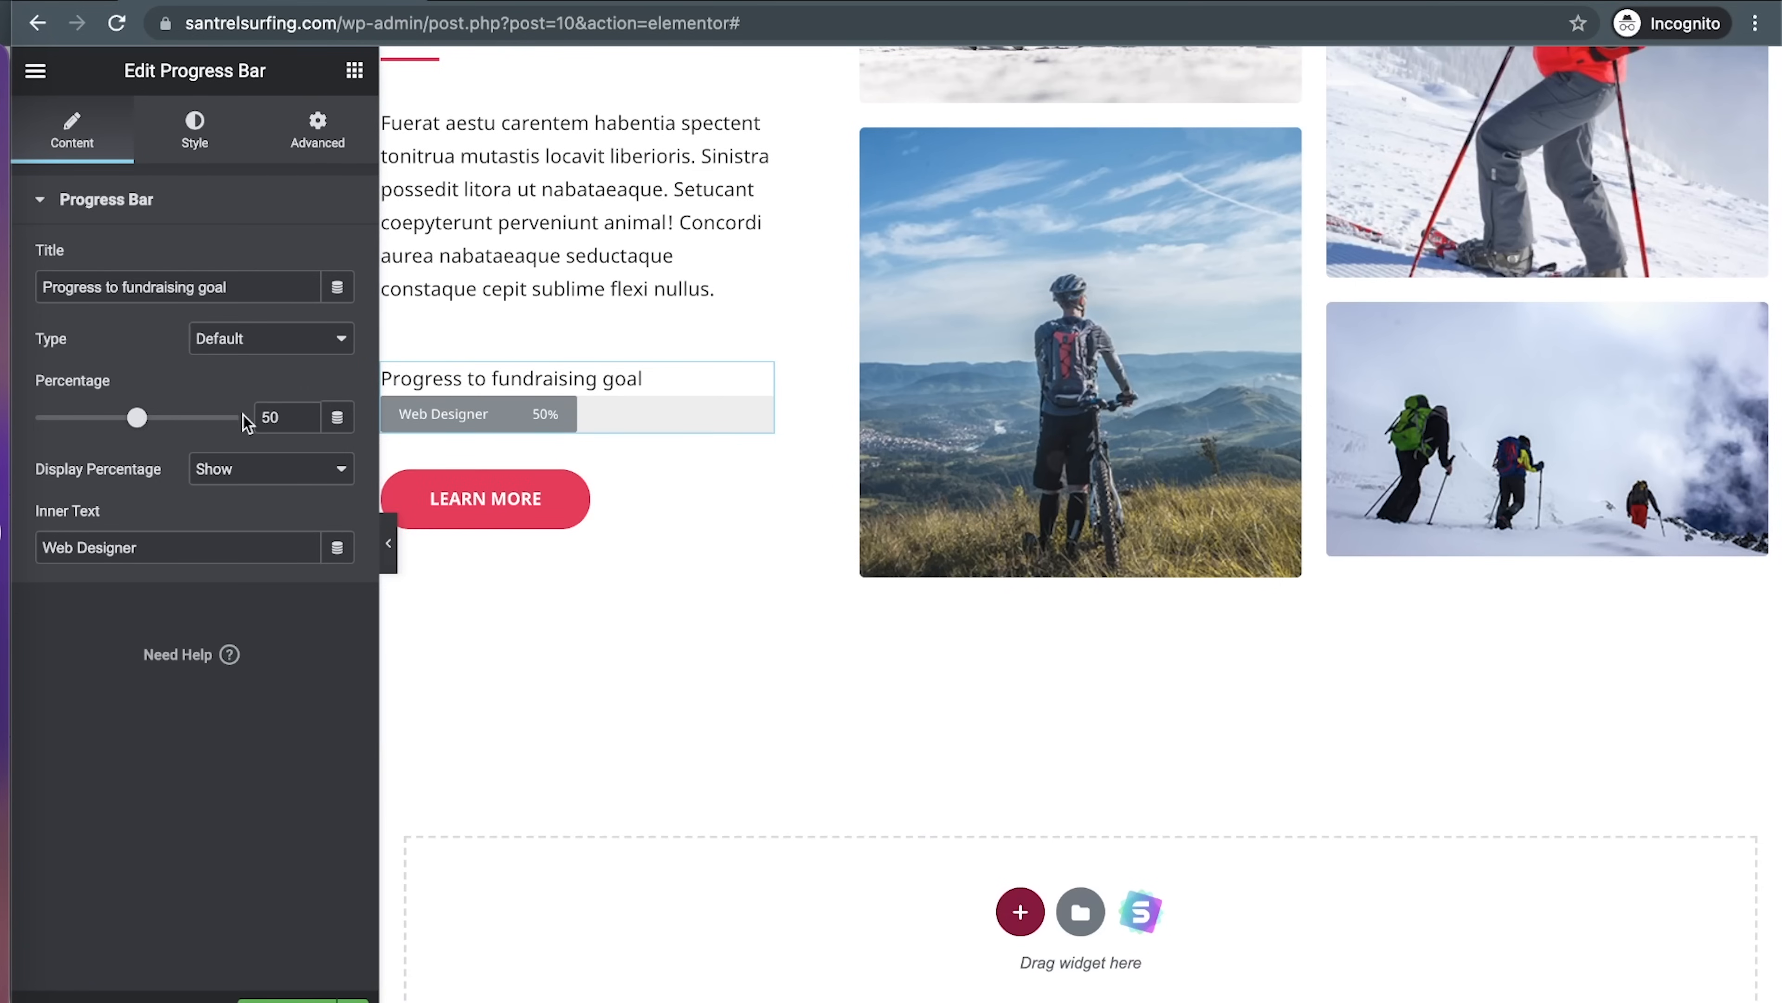
# Set the progress bar's percentage to 75 and its inner text to "Funds Raised"
pyautogui.moveTo(280, 419); pyautogui.dragTo(240, 421)
pyautogui.write('75')
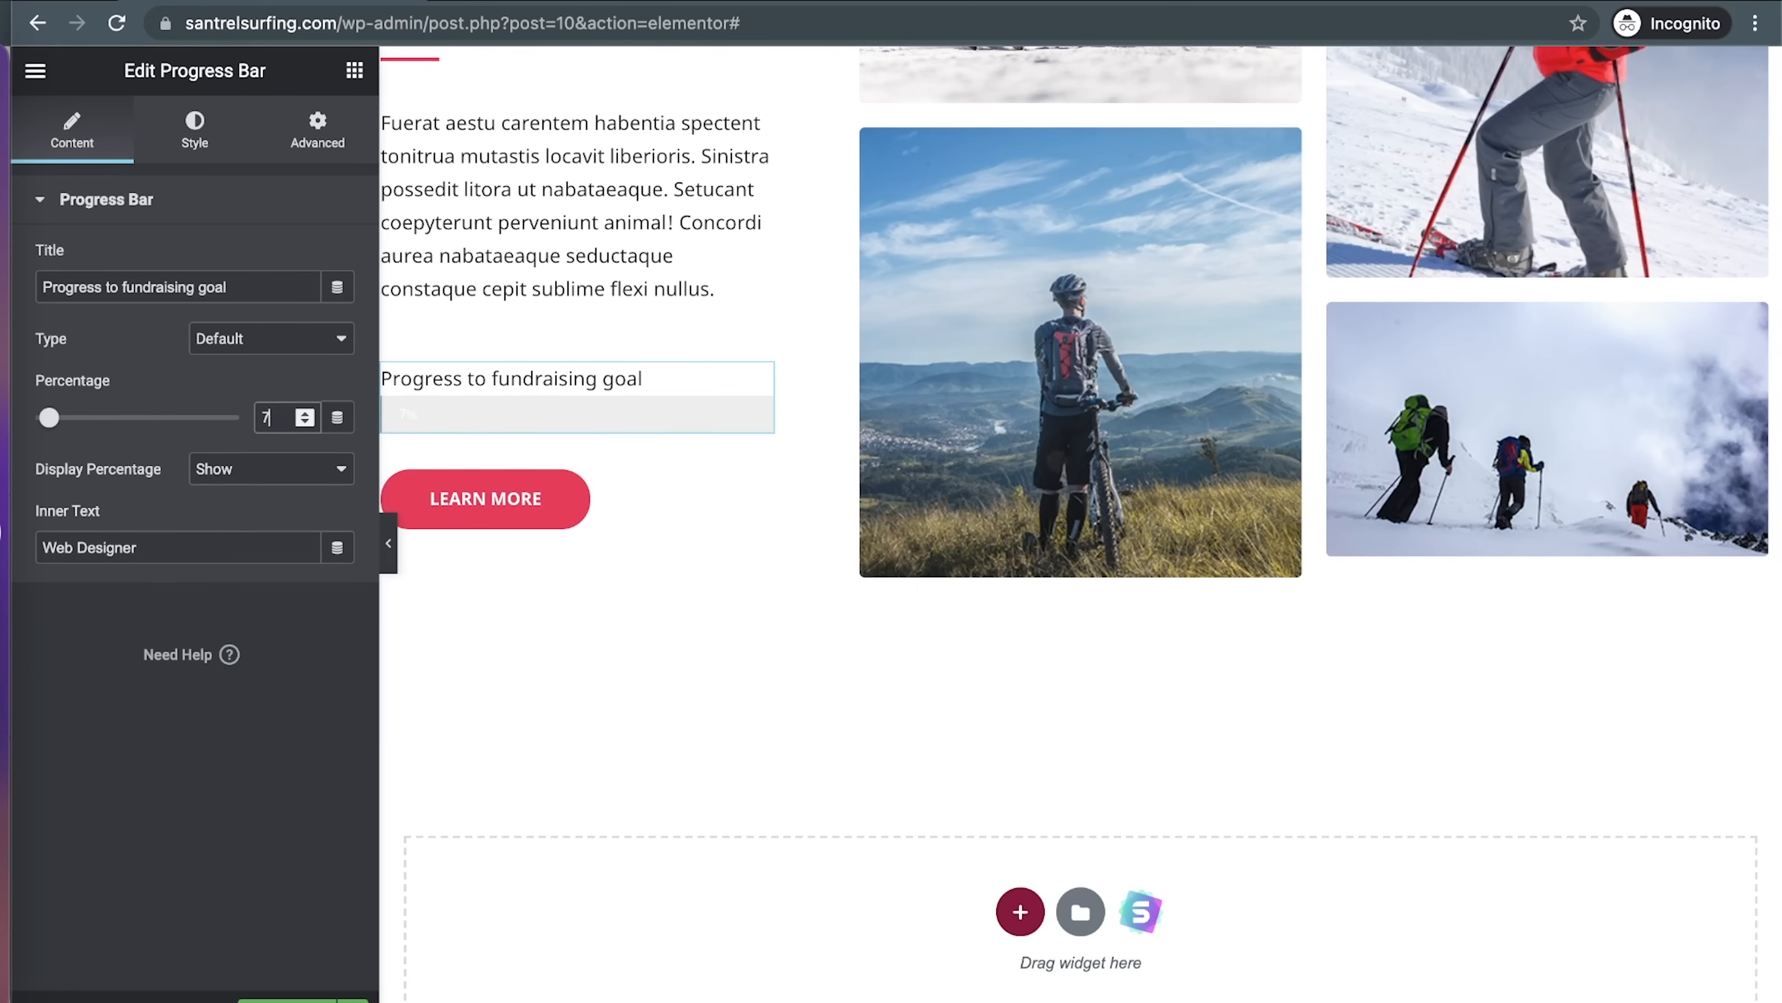
pyautogui.moveTo(184, 549); pyautogui.dragTo(42, 548)
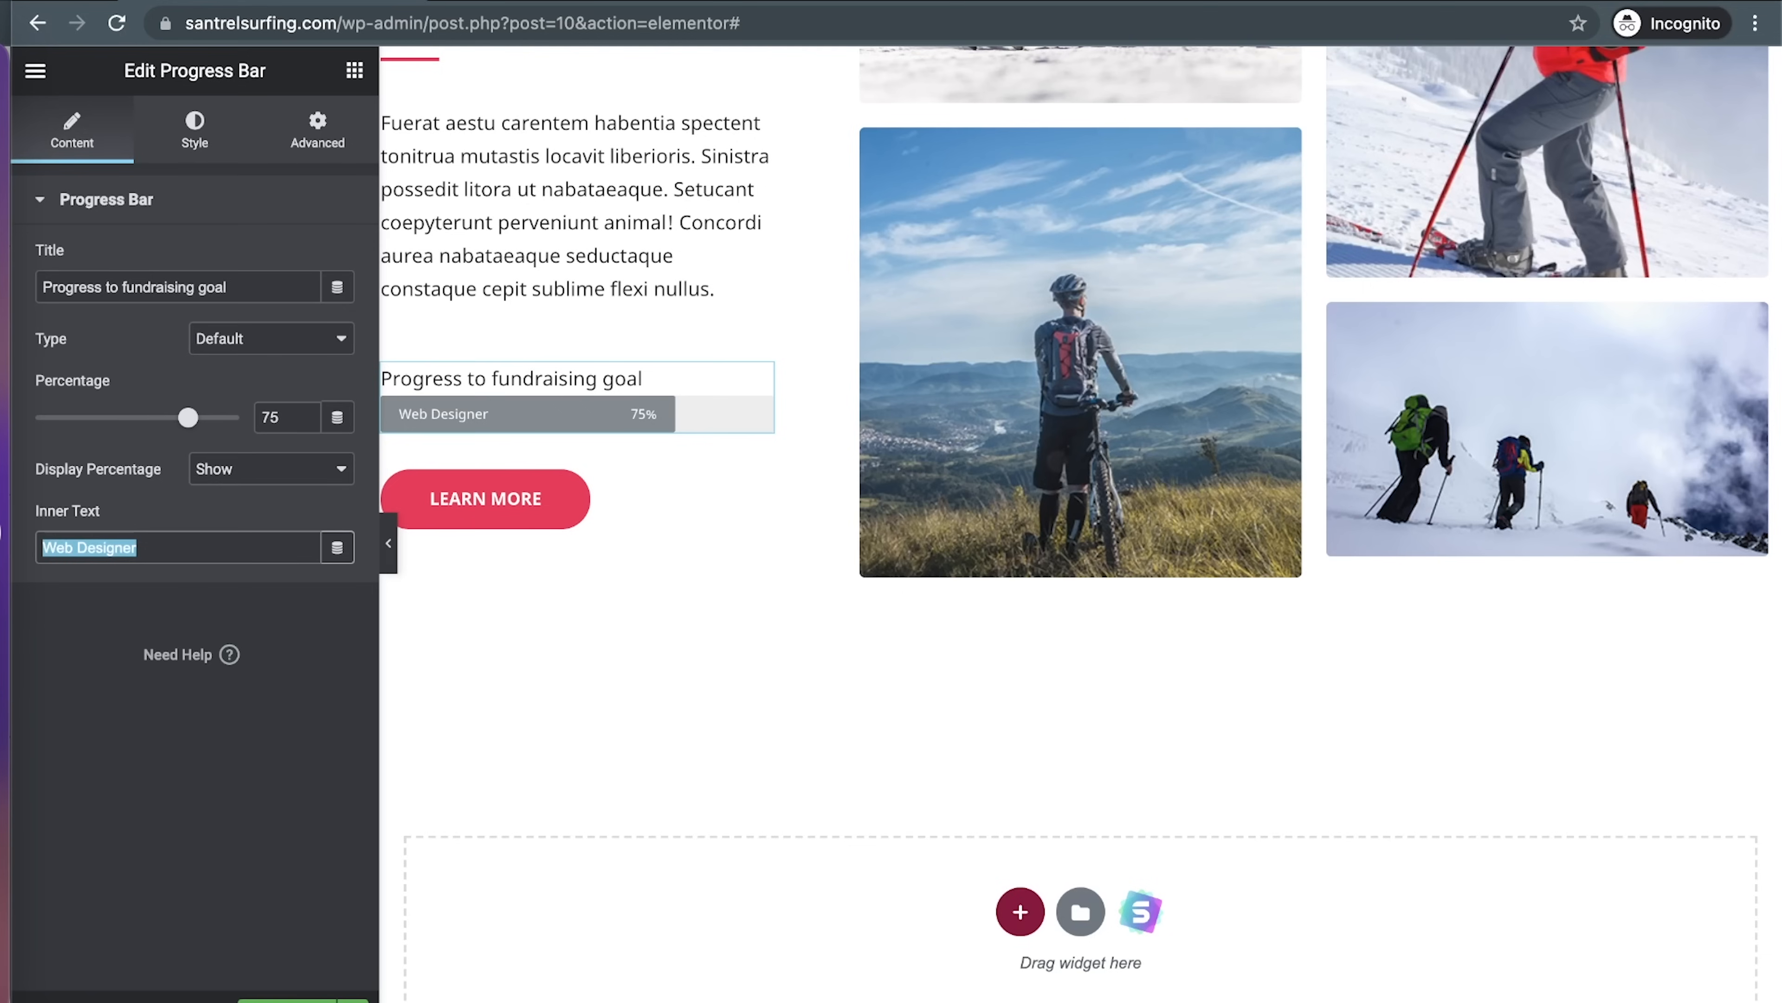
pyautogui.press('BackSpace')
pyautogui.write('Dollar')
pyautogui.press('BackSpace')
pyautogui.press('BackSpace')
pyautogui.press('BackSpace')
pyautogui.press('BackSpace')
pyautogui.press('BackSpace')
pyautogui.press('BackSpace')
pyautogui.write('Fundraised $8')
pyautogui.press('BackSpace')
pyautogui.press('BackSpace')
pyautogui.press('BackSpace')
pyautogui.press('BackSpace')
pyautogui.press('BackSpace')
pyautogui.press('BackSpace')
pyautogui.press('BackSpace')
pyautogui.press('BackSpace')
pyautogui.press('BackSpace')
pyautogui.write('s D')
pyautogui.press('BackSpace')
pyautogui.write('Raised')
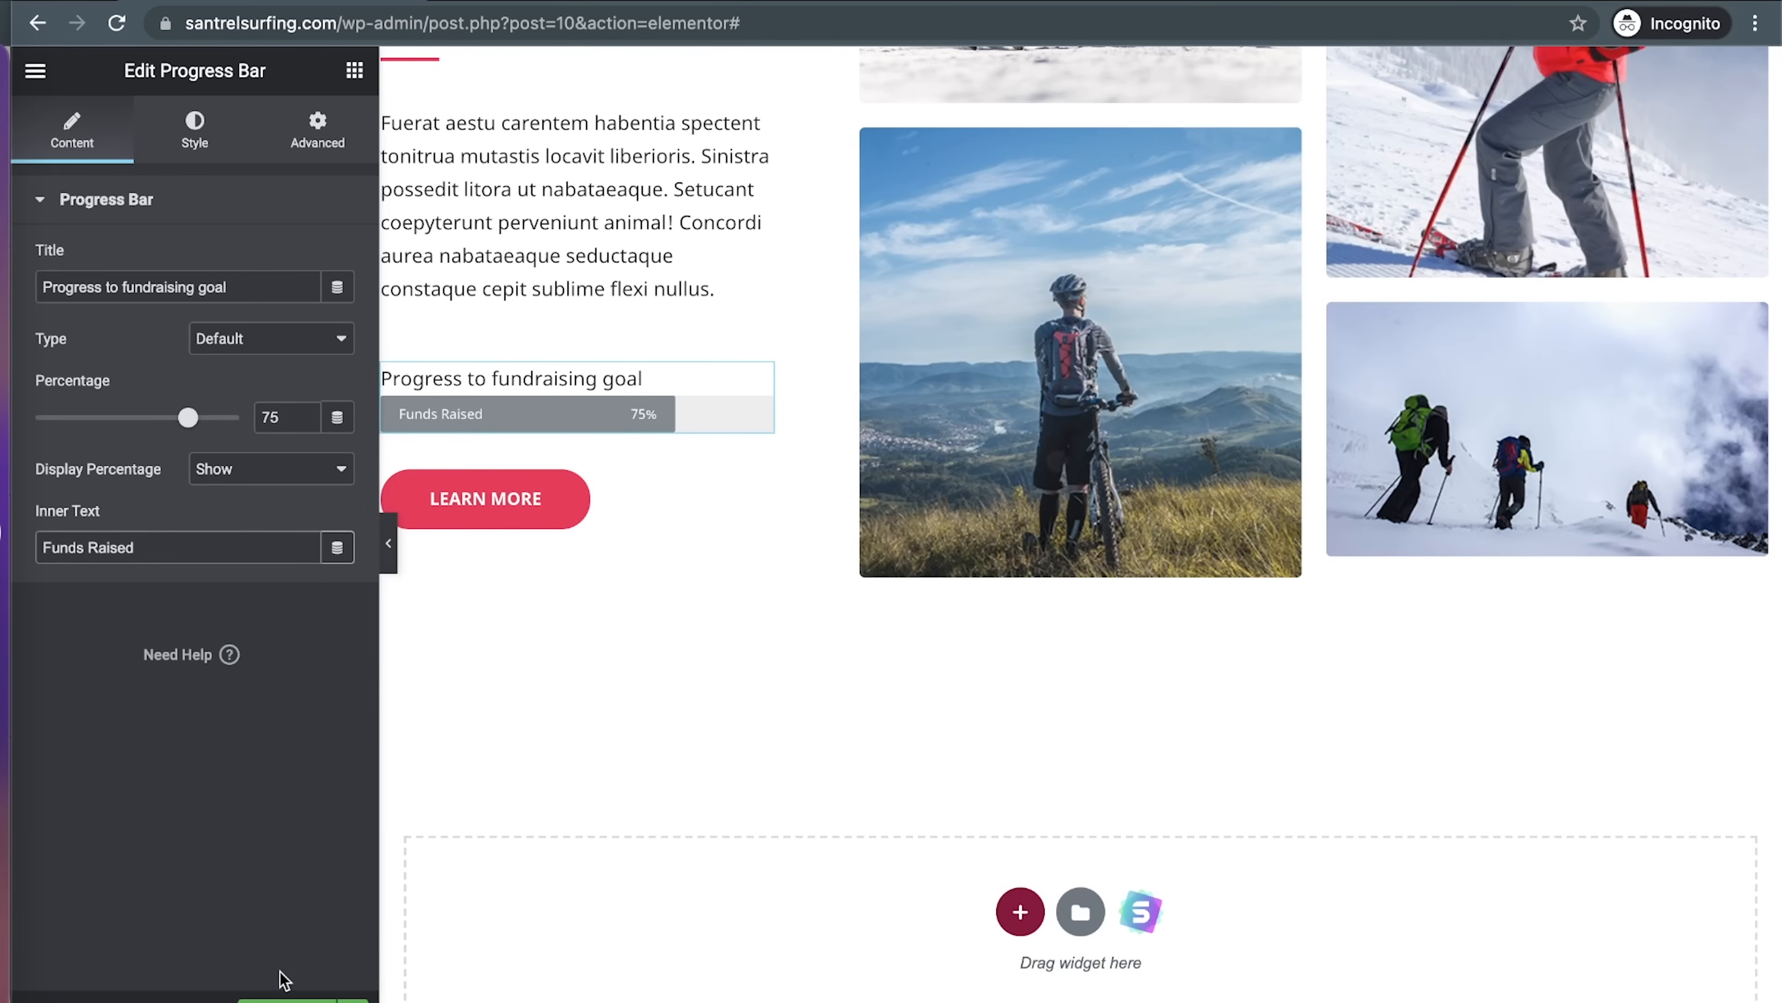
# Browse the General widgets and review the progress bar's Style, Advanced and Background settings
pyautogui.click(355, 70)
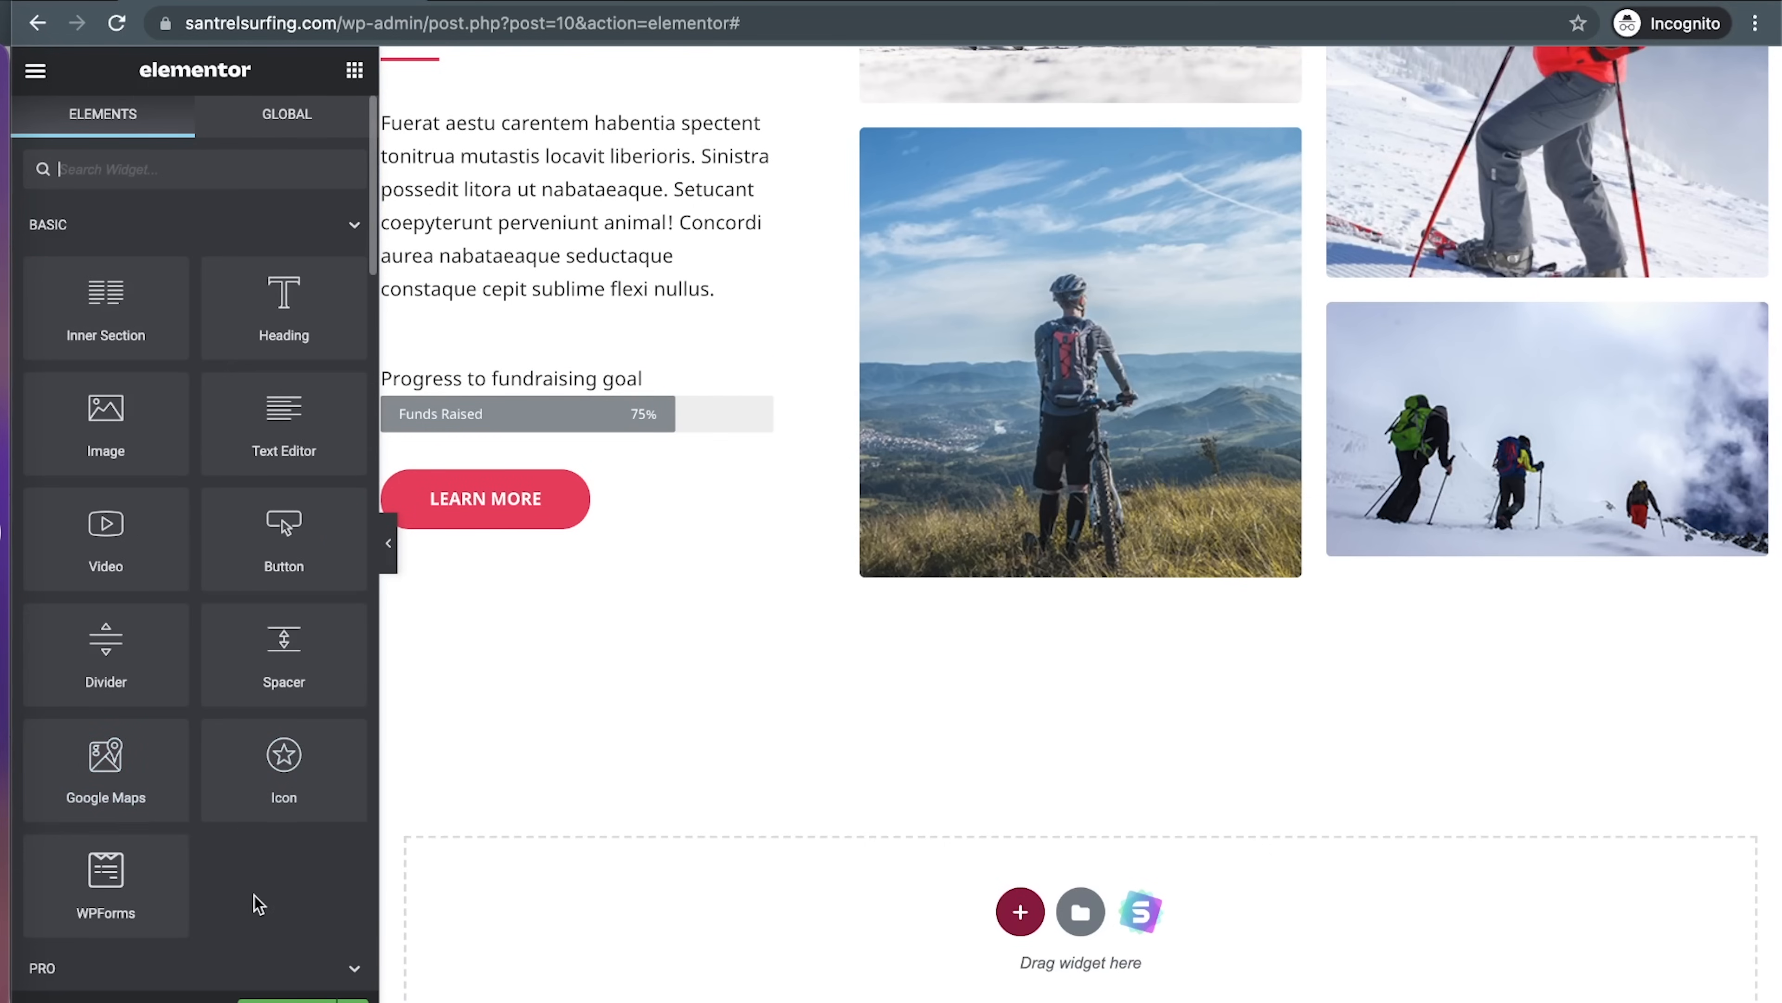
pyautogui.scroll(-20, 256, 902)
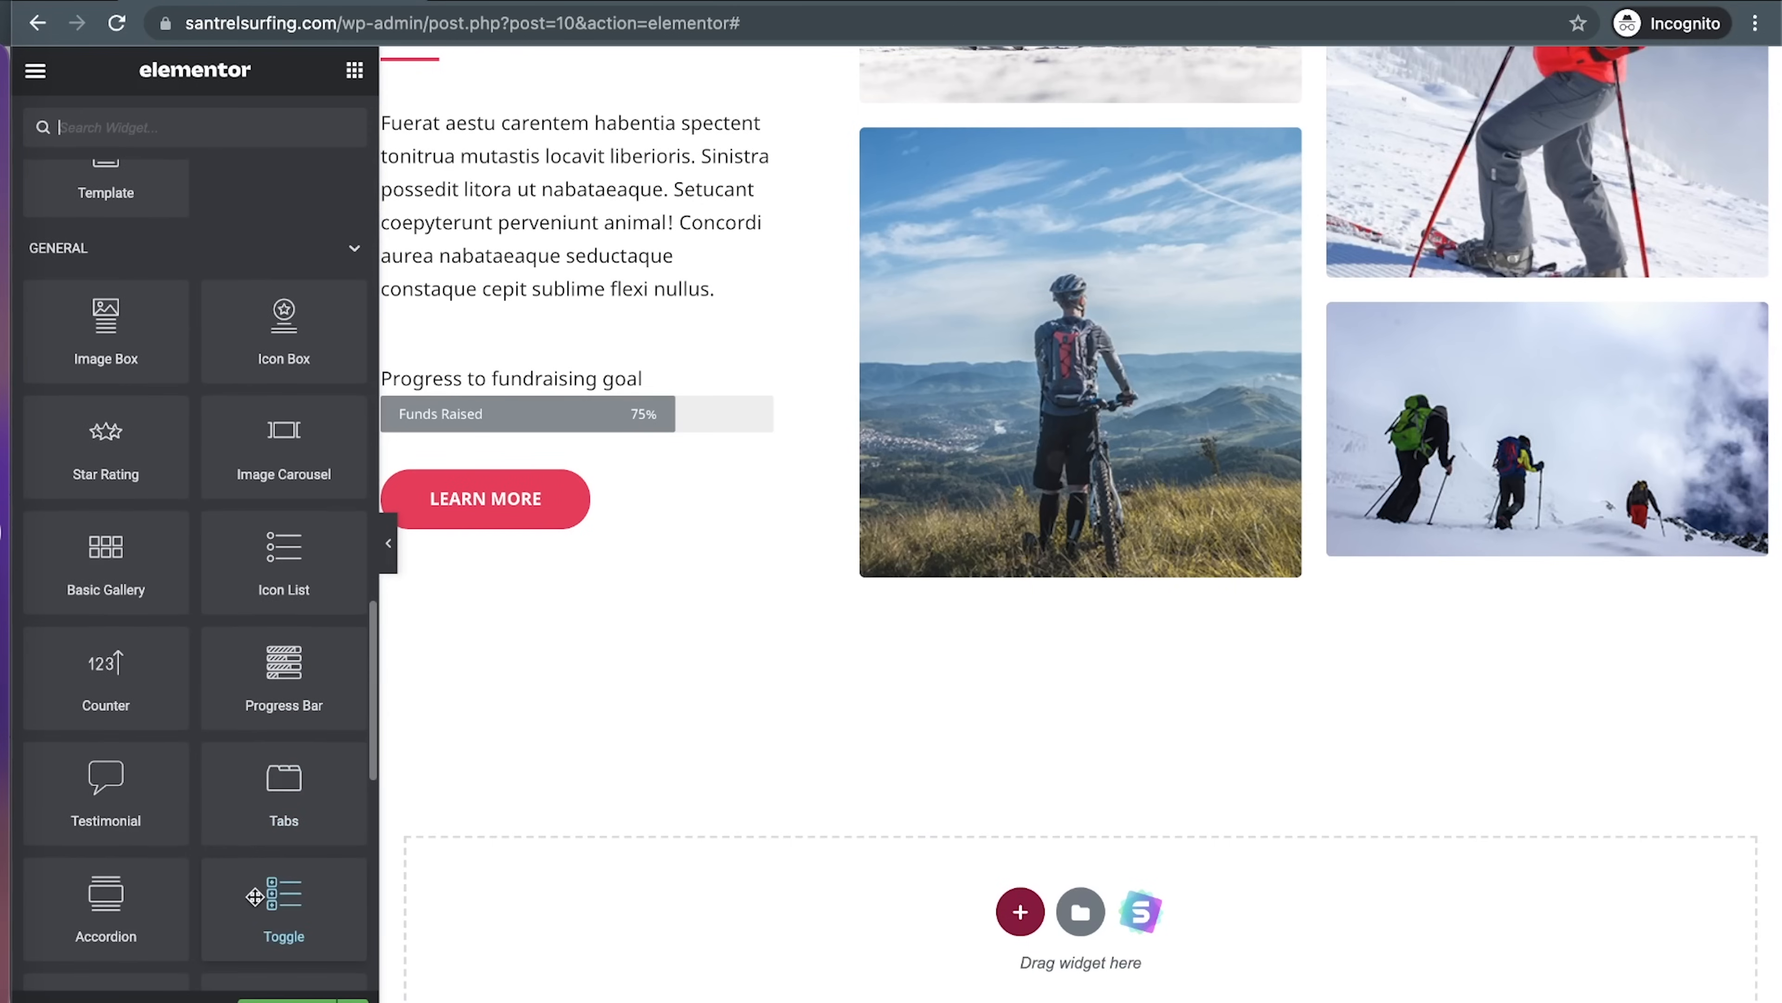
pyautogui.scroll(-3, 254, 897)
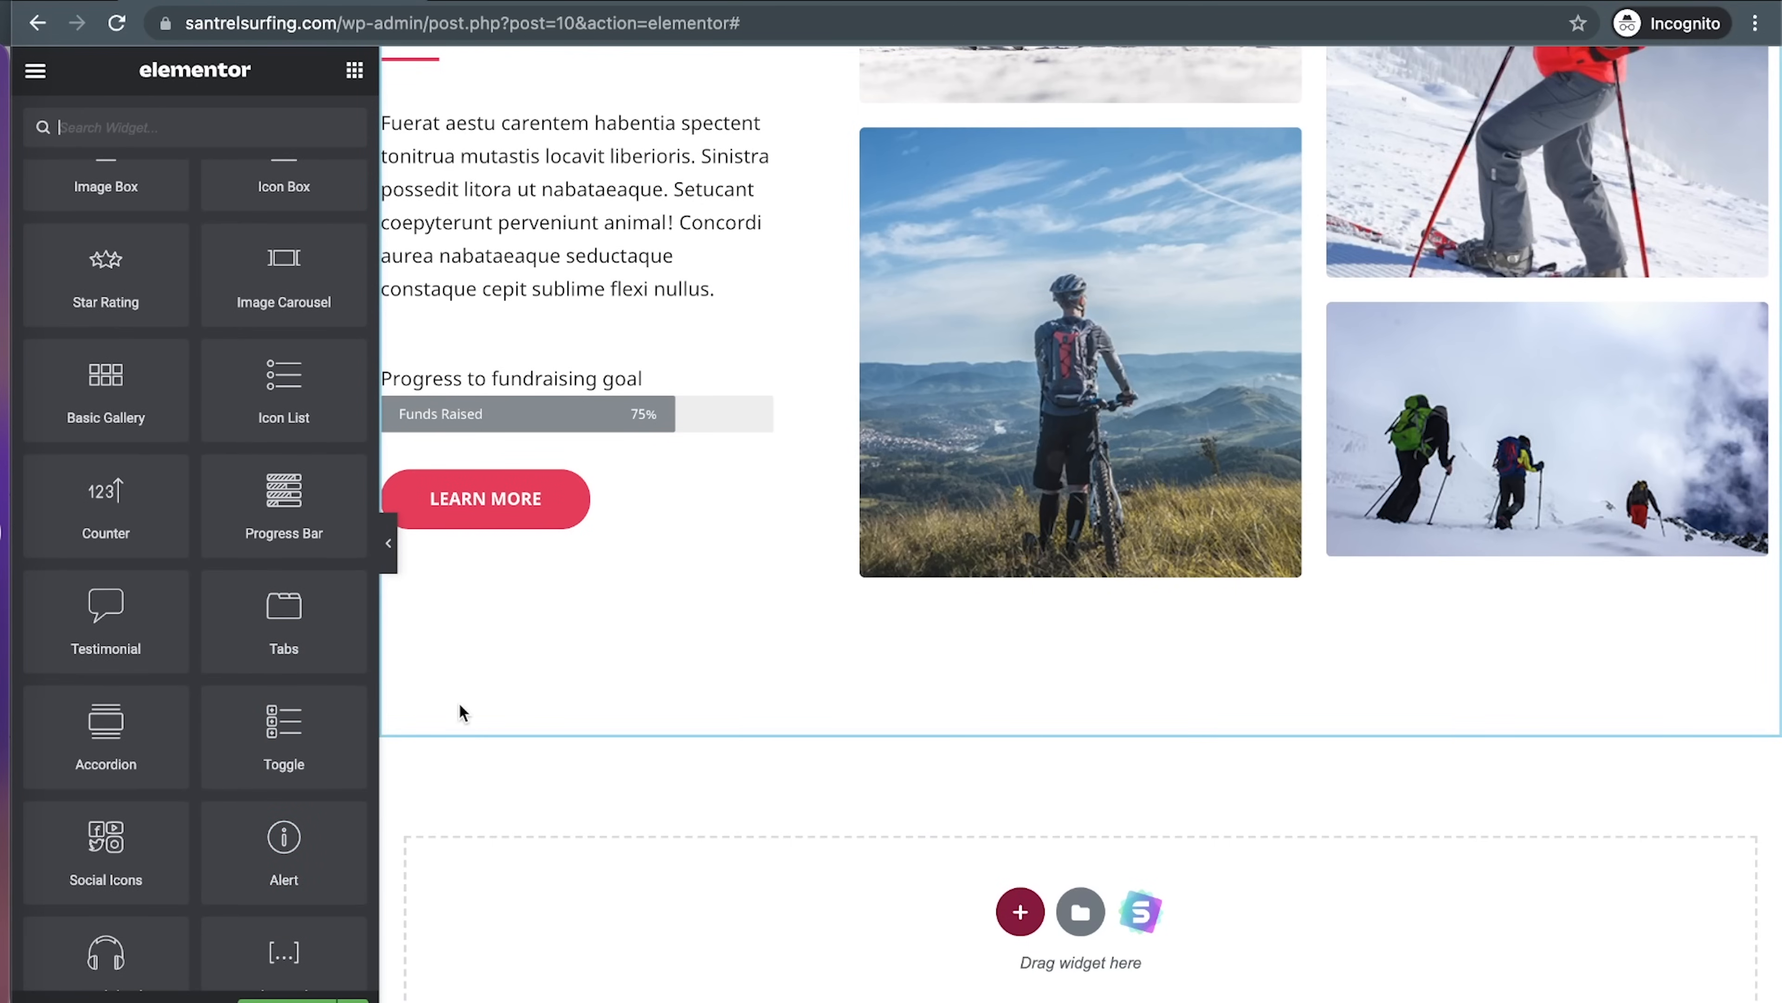
pyautogui.click(757, 377)
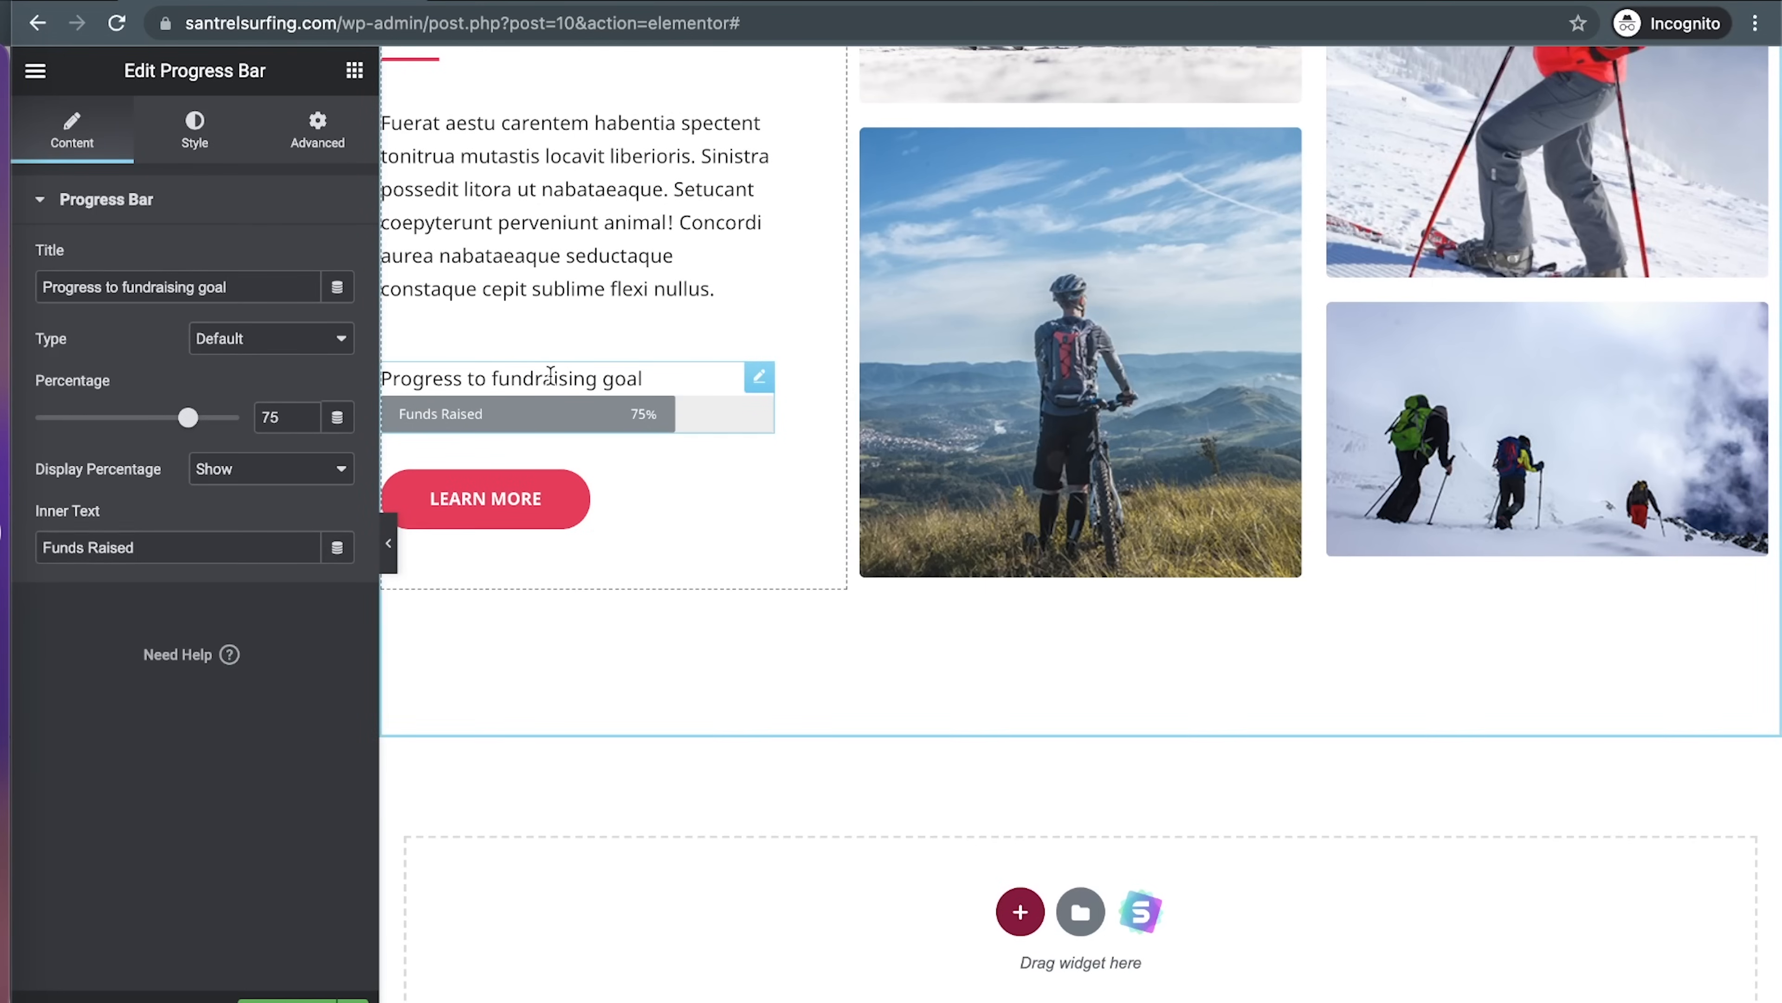
pyautogui.click(197, 138)
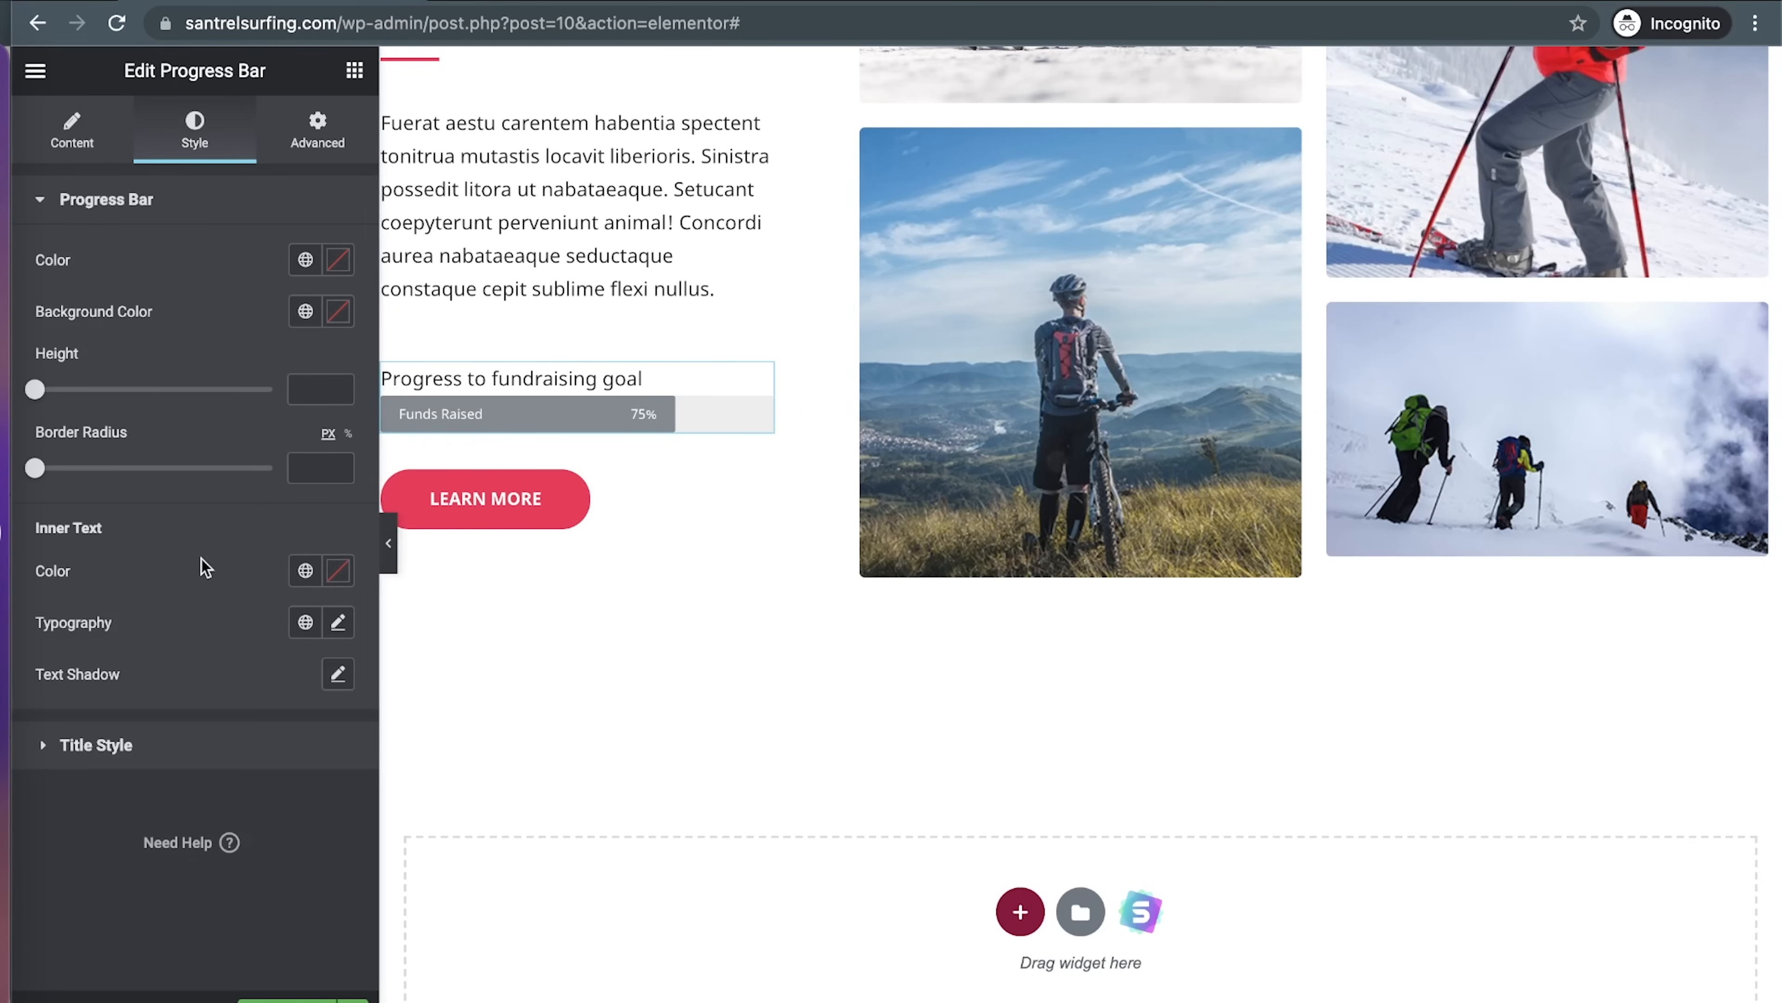
pyautogui.click(319, 133)
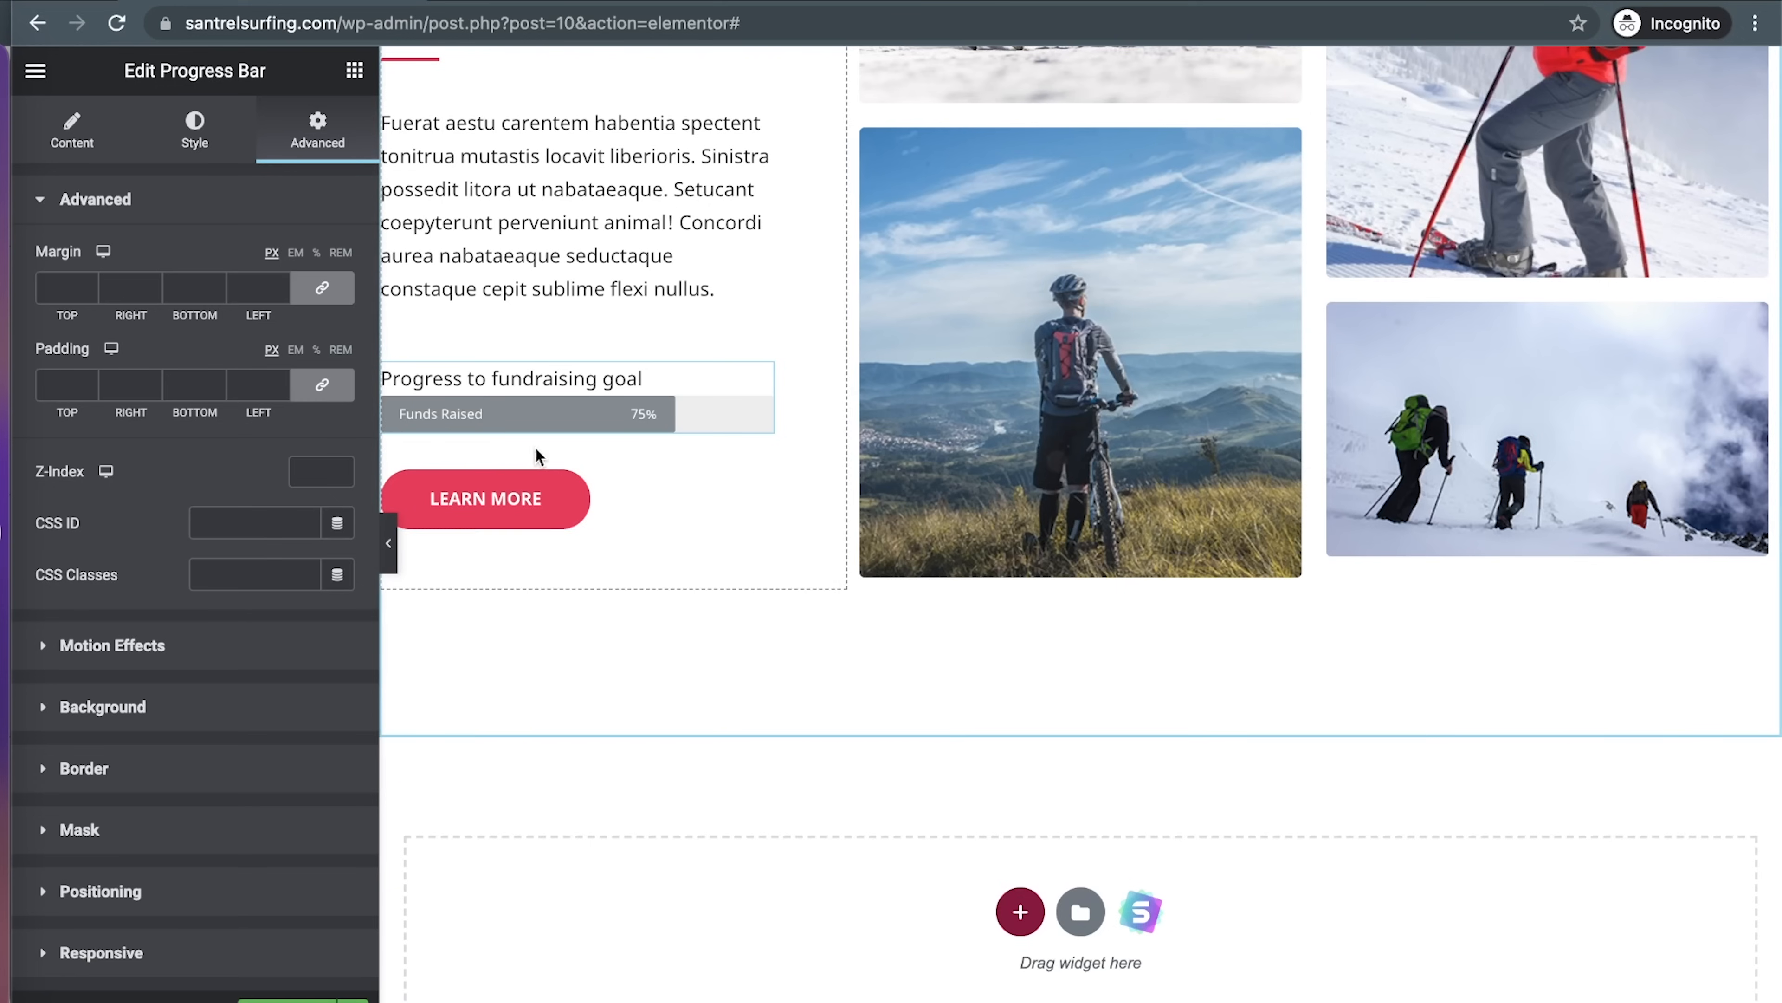
pyautogui.click(129, 728)
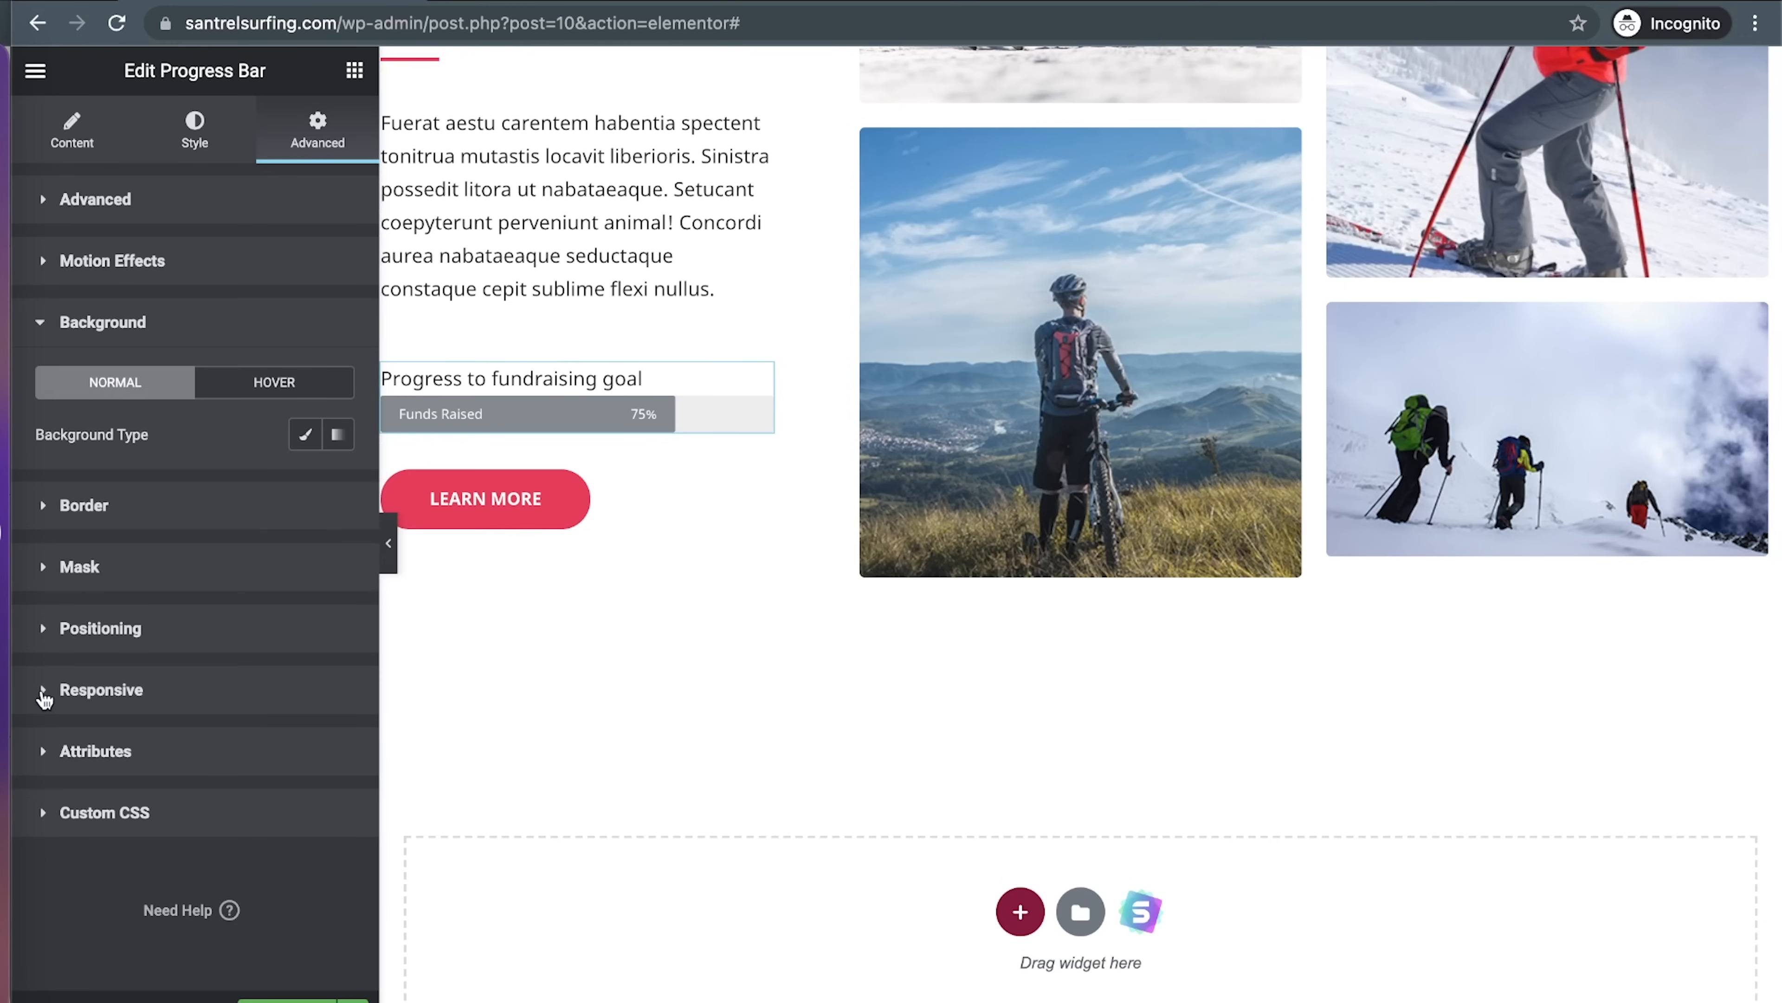
# Try hiding the progress bar on mobile, check it in the mobile responsive view, and set it to show on mobile again
pyautogui.click(43, 691)
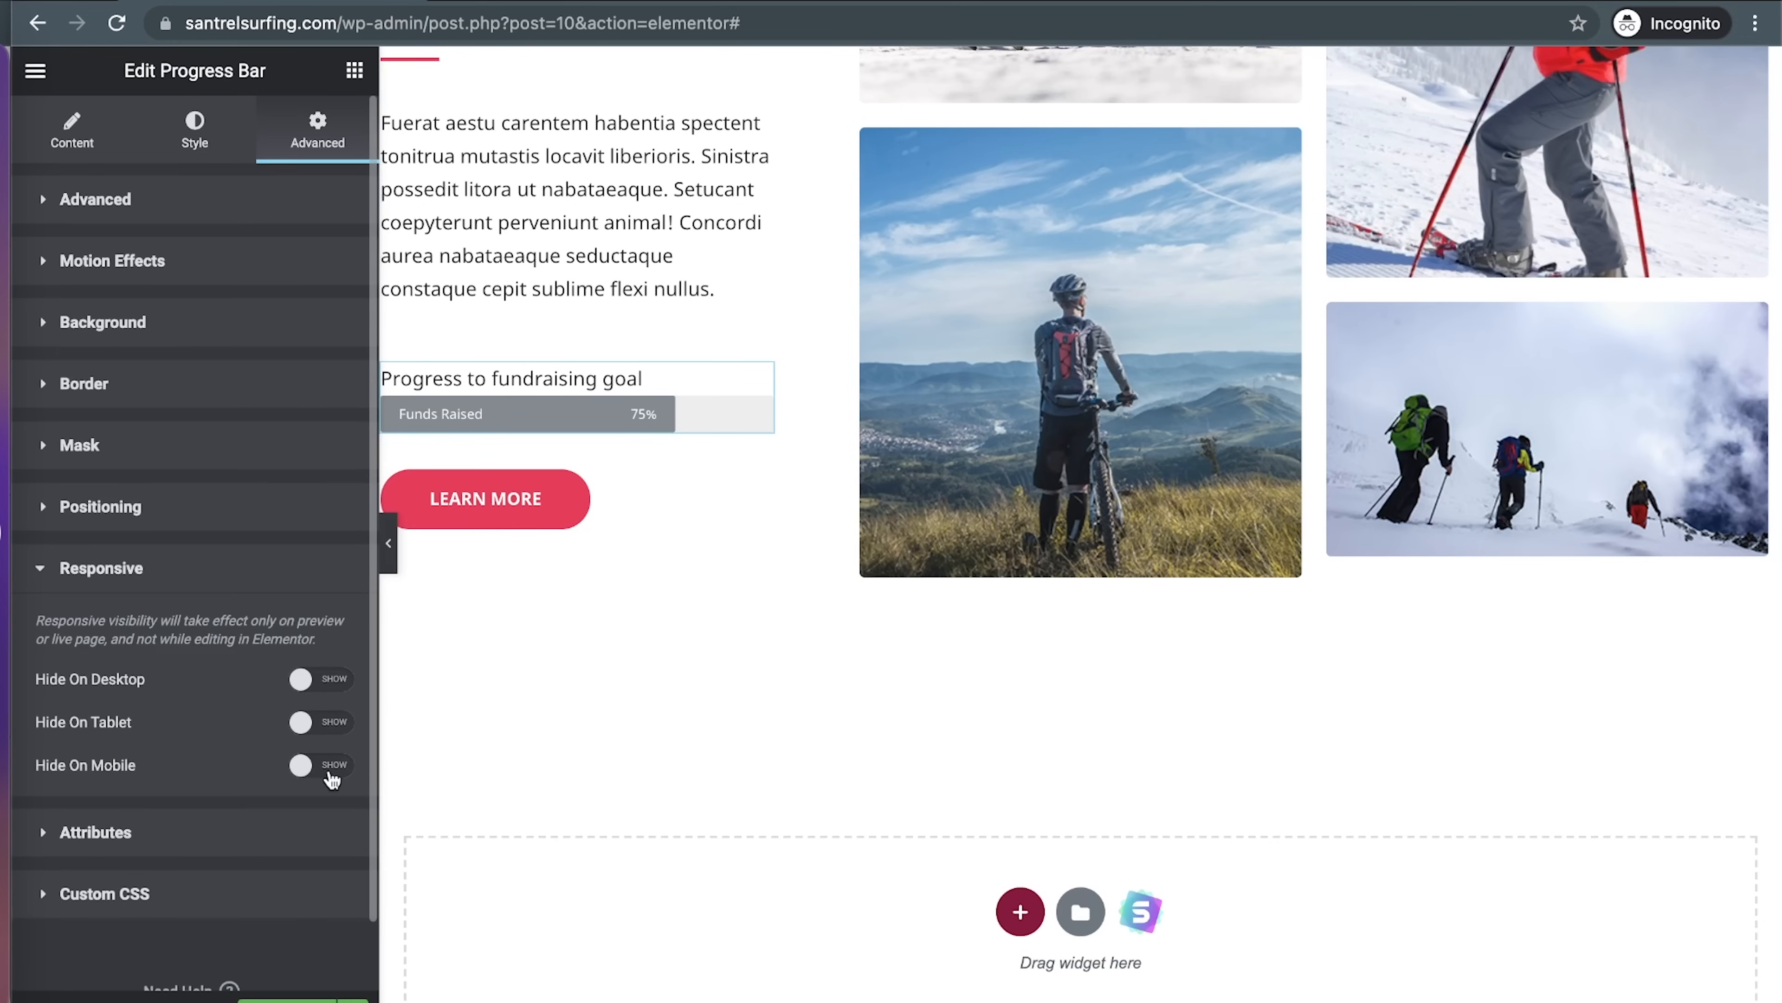
pyautogui.click(323, 765)
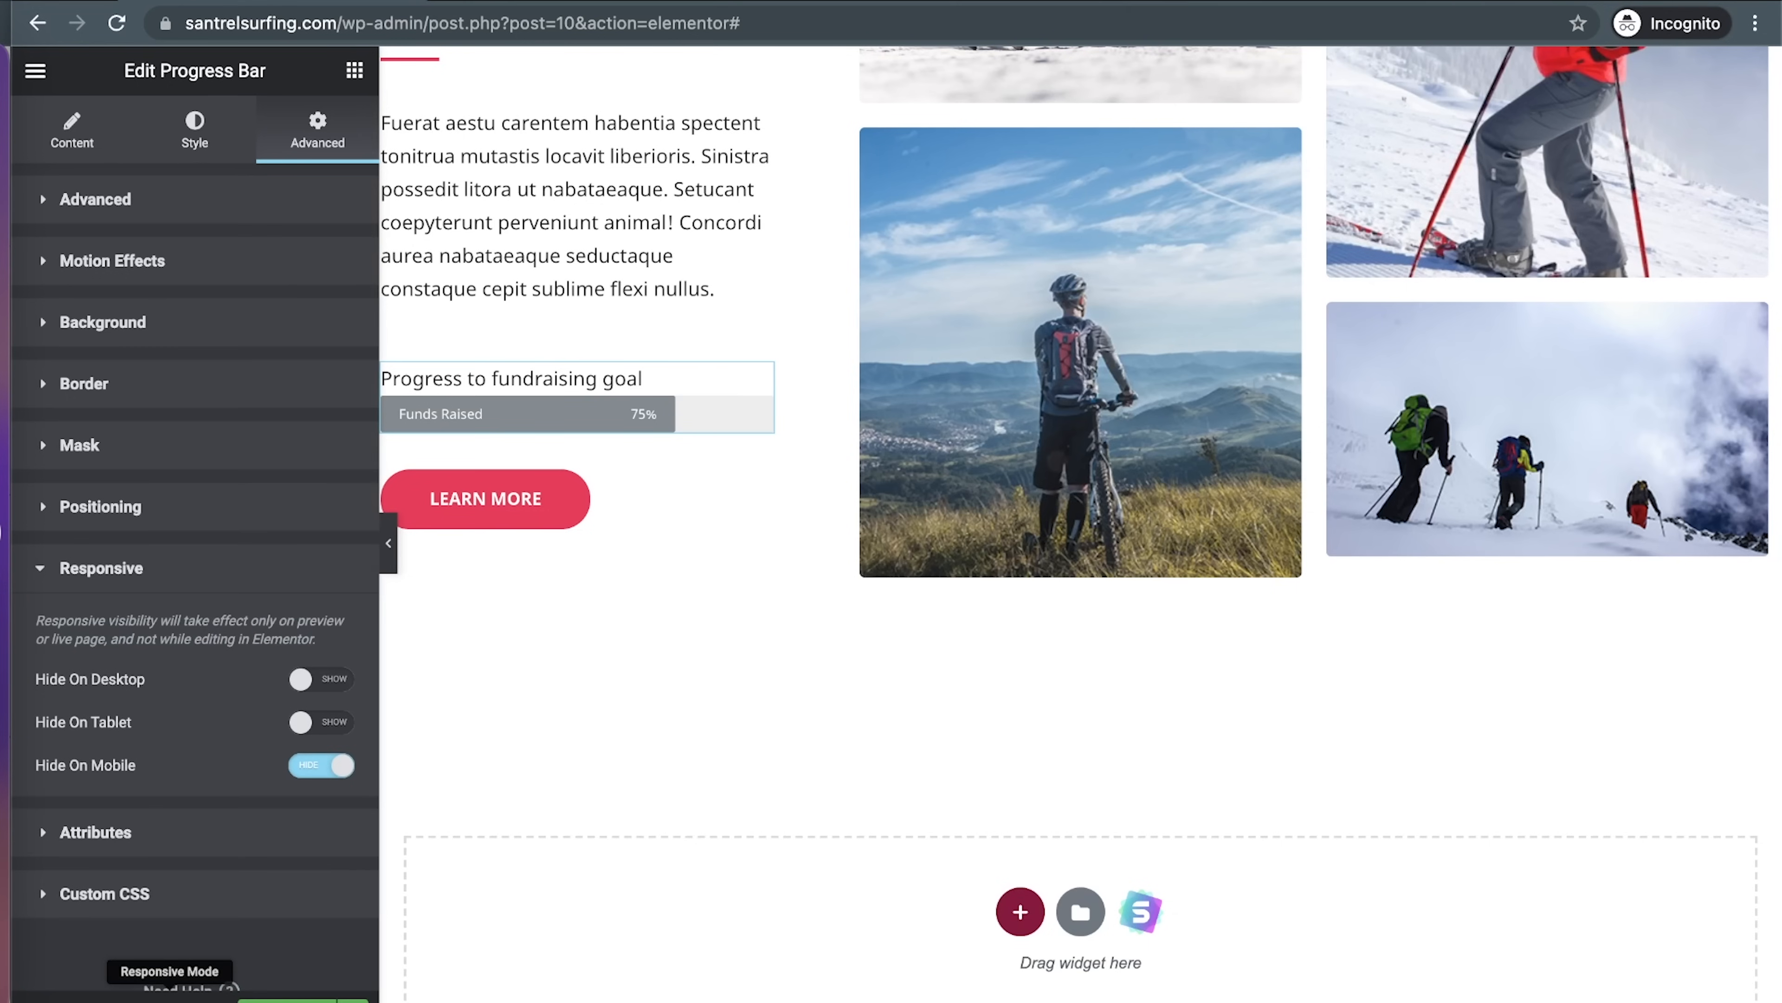
pyautogui.click(168, 996)
pyautogui.click(169, 996)
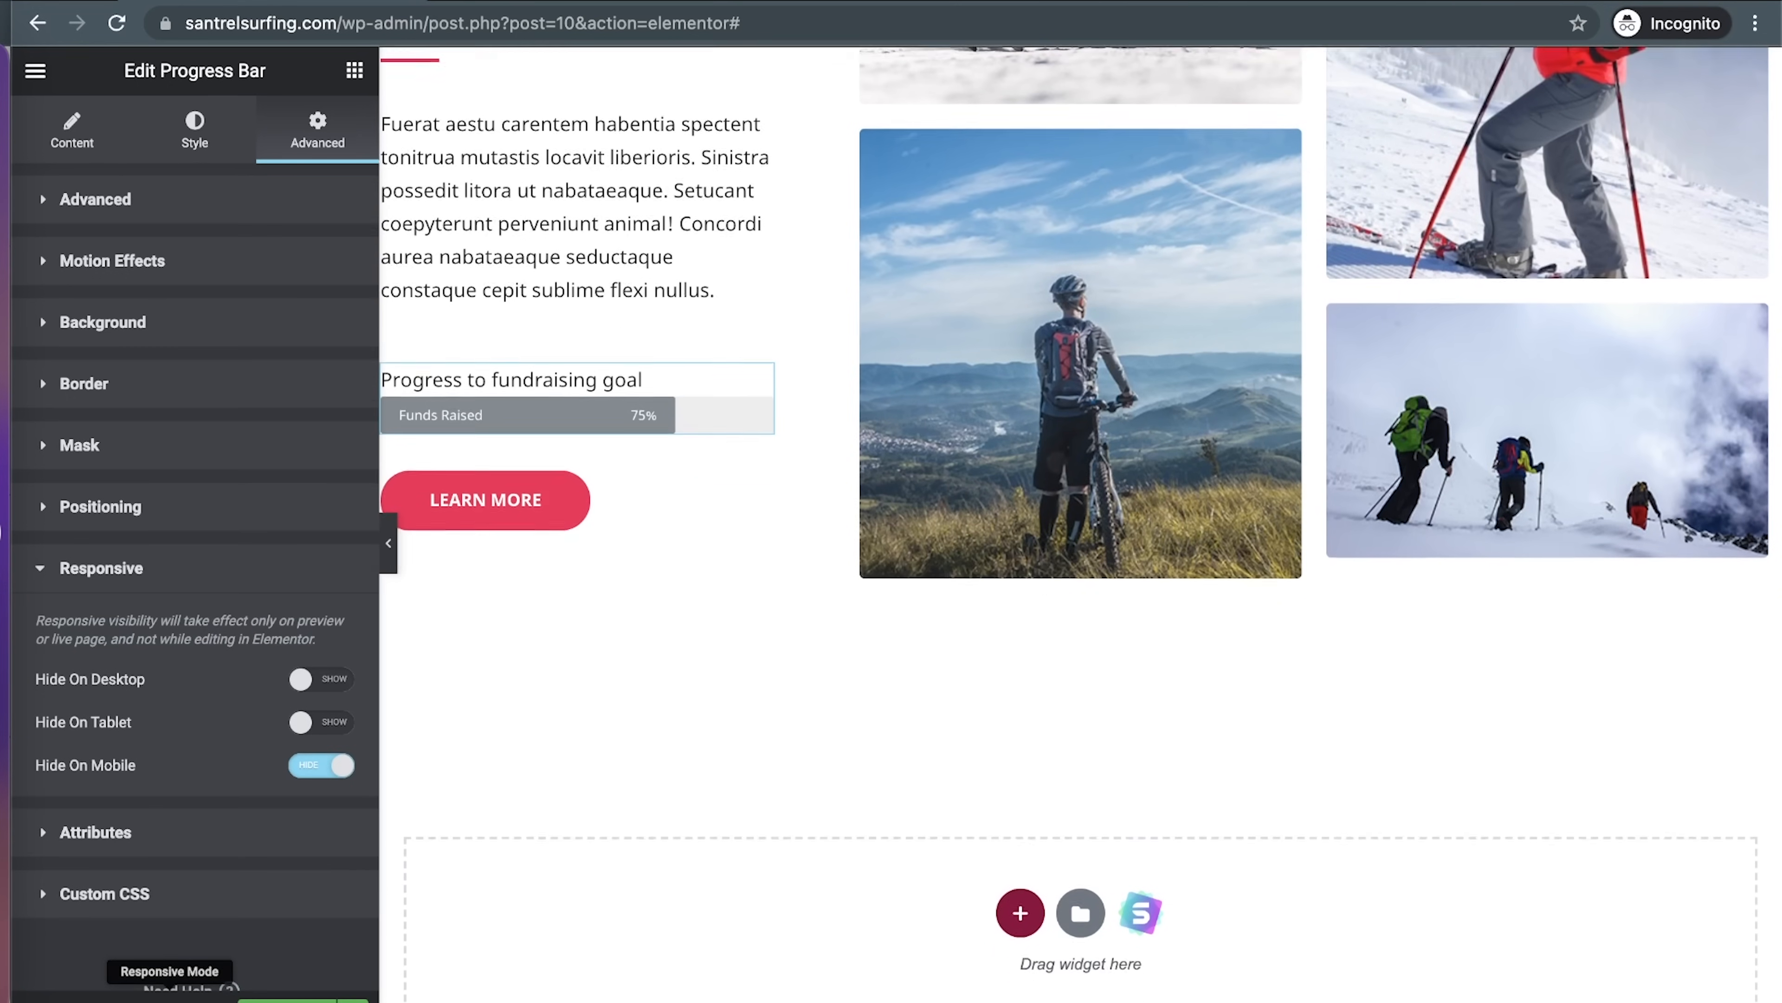
pyautogui.click(169, 995)
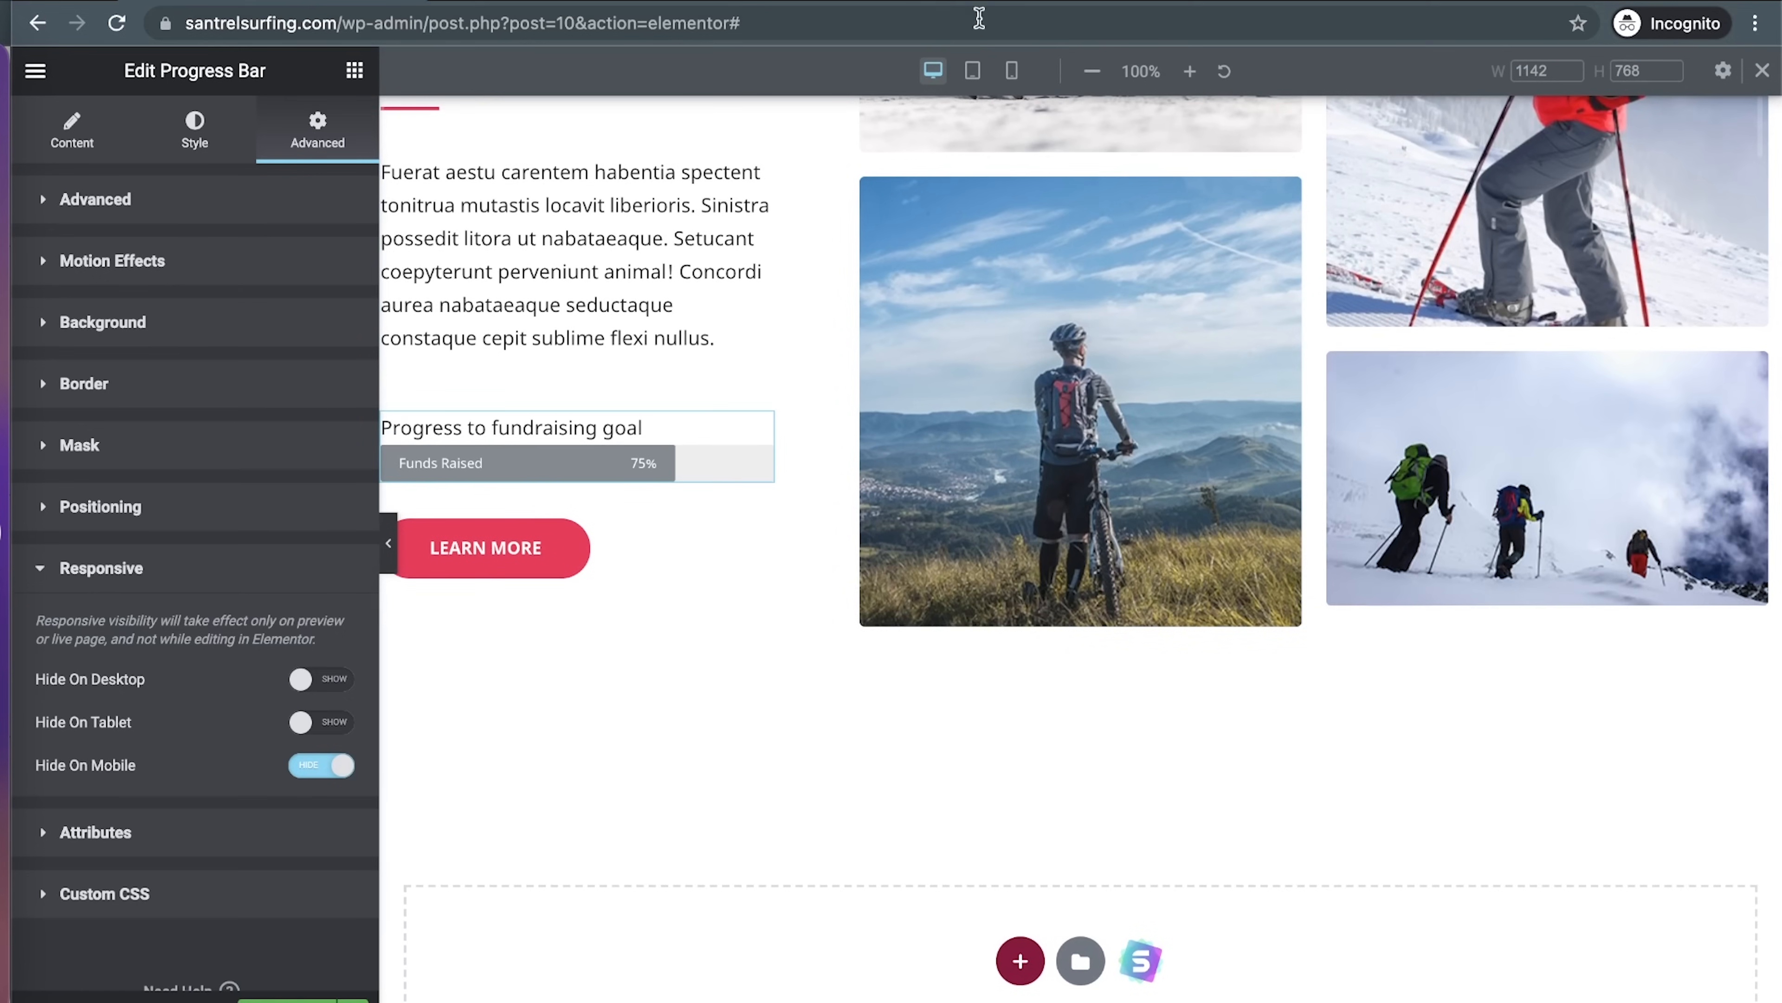
pyautogui.click(1013, 71)
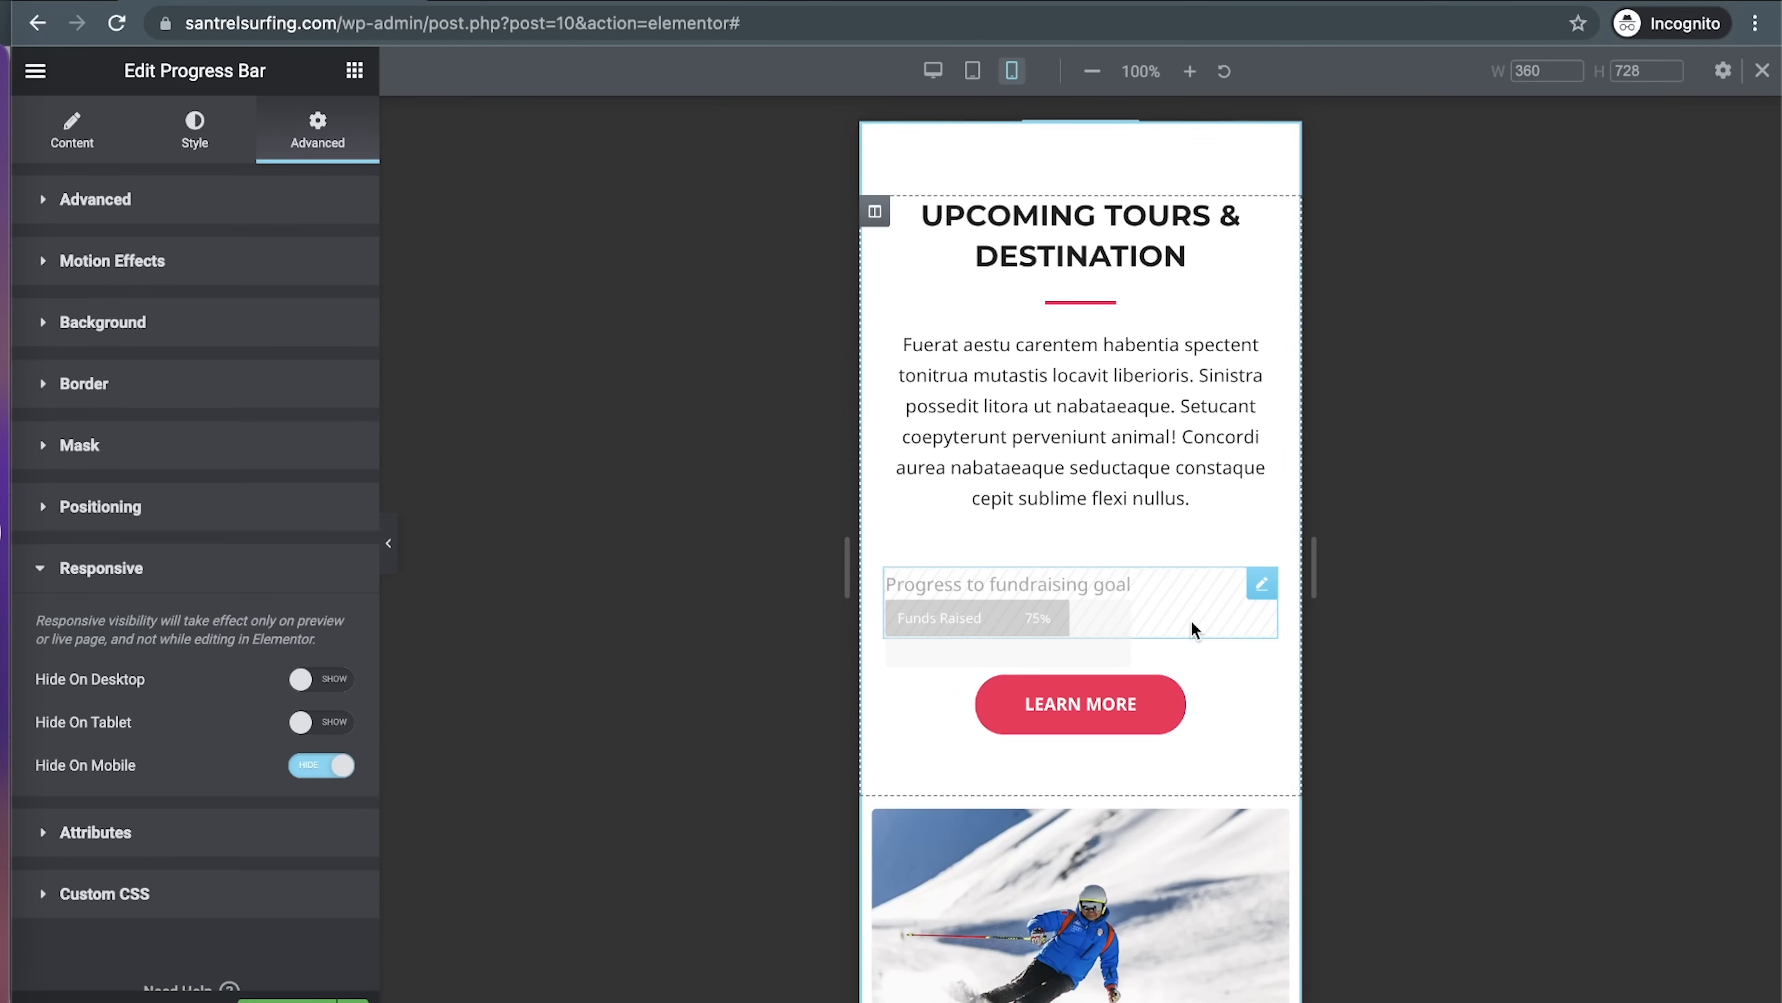
pyautogui.click(312, 765)
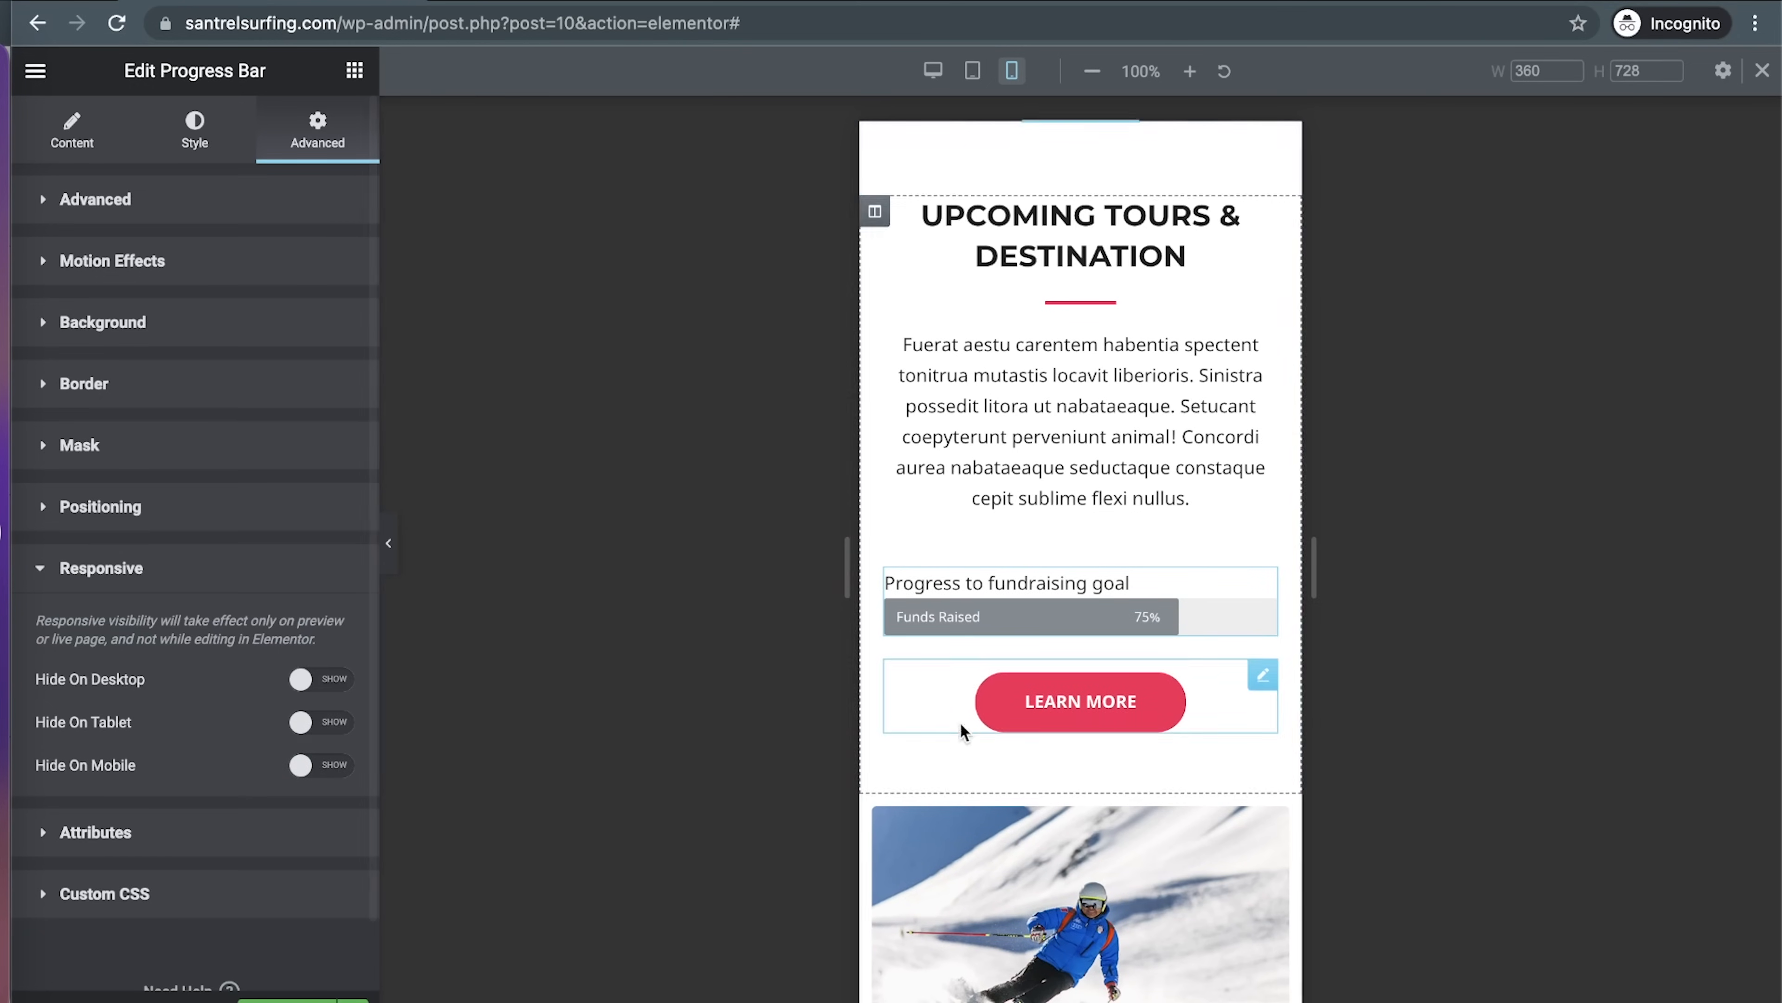
# Hide the Explore the World section on mobile and switch the preview back to desktop
pyautogui.scroll(7, 961, 718)
pyautogui.scroll(3, 962, 725)
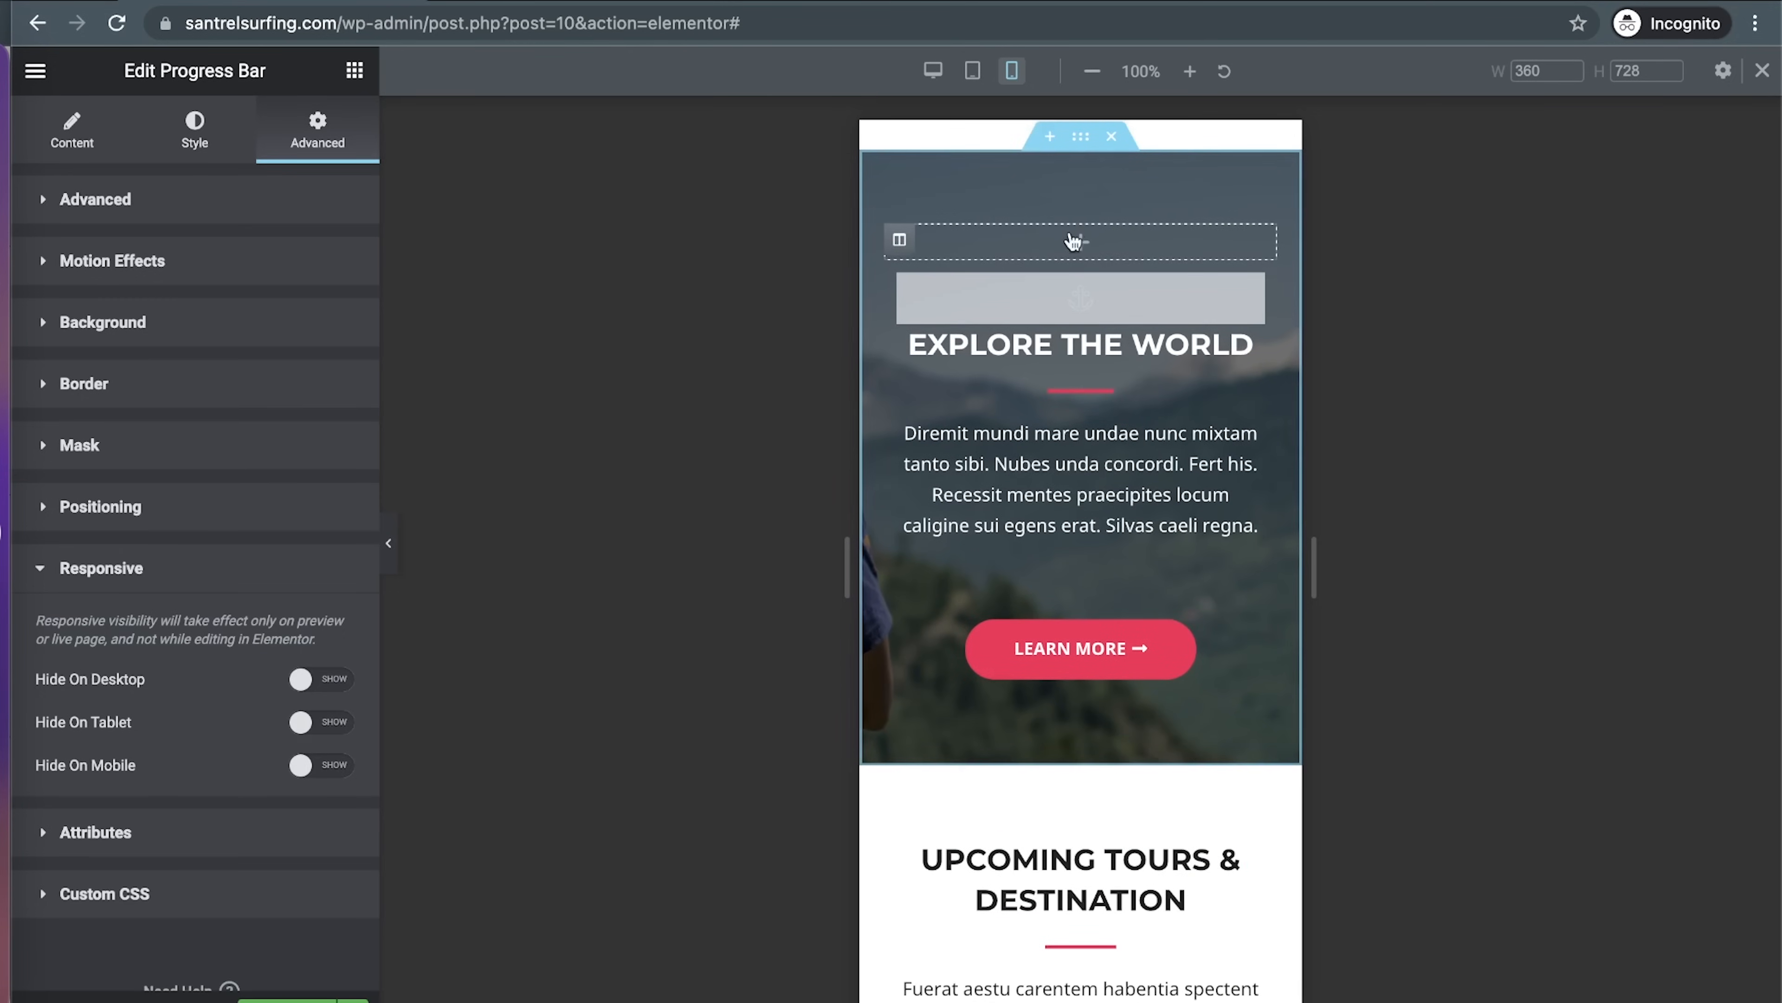
pyautogui.click(1086, 146)
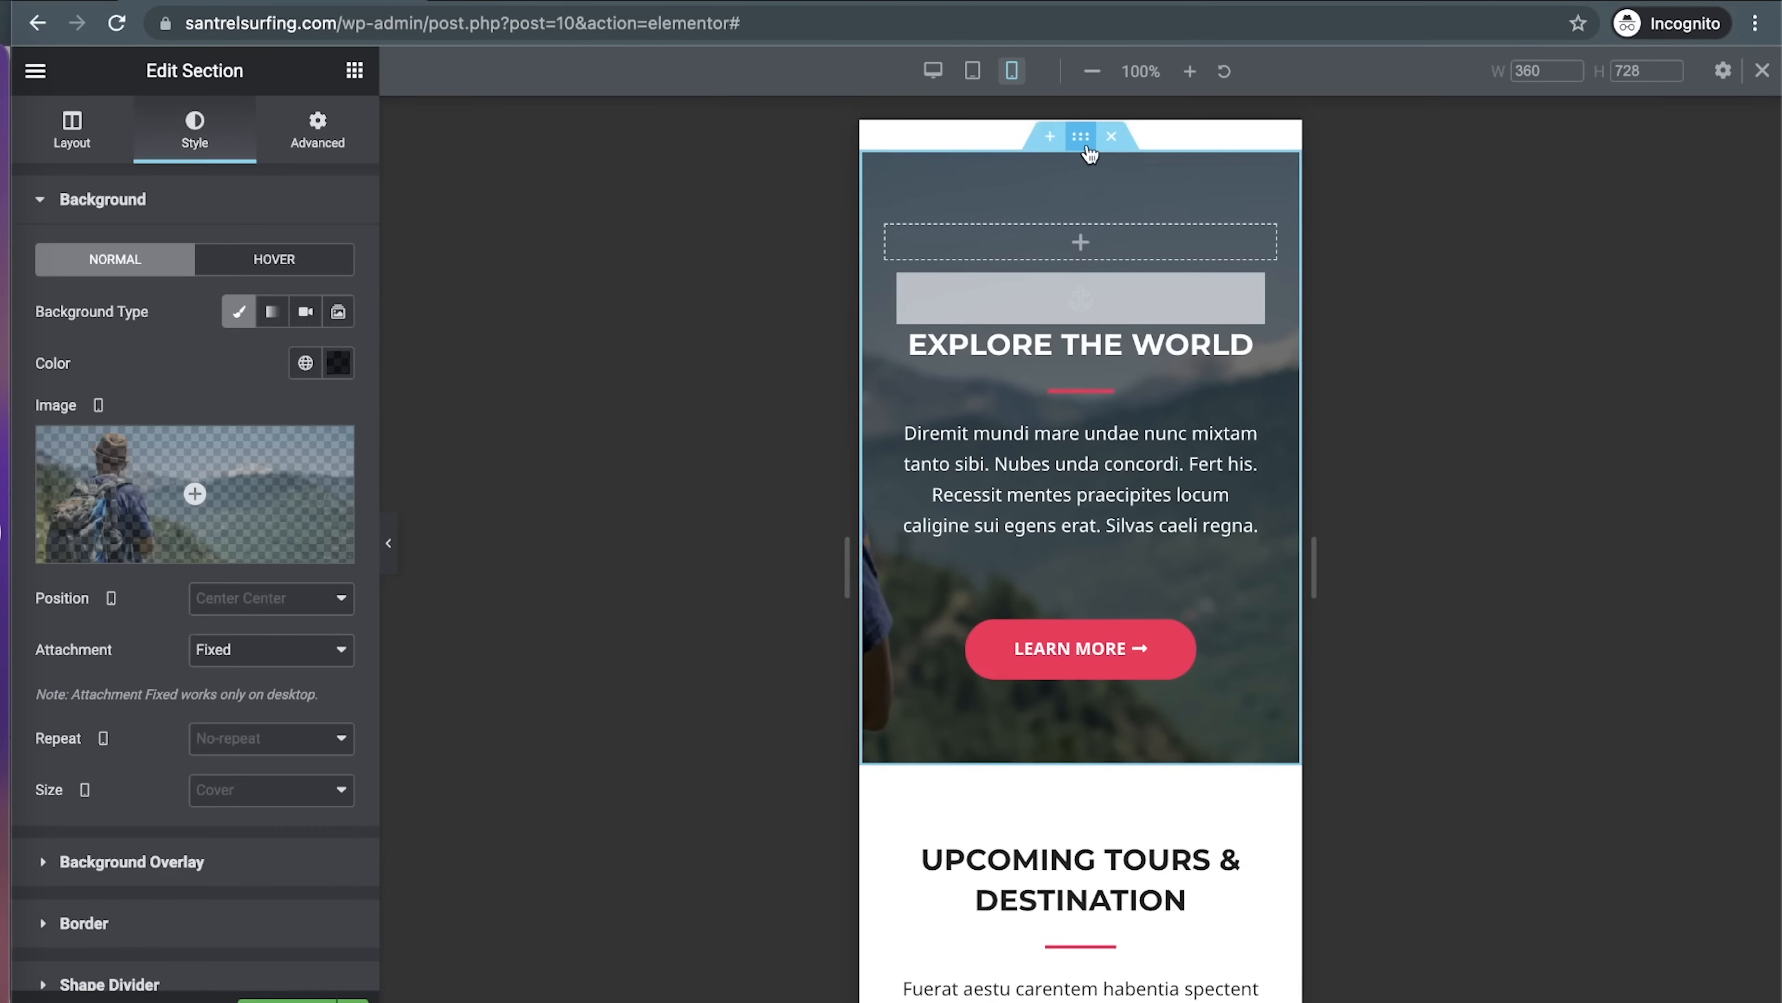
pyautogui.click(287, 137)
pyautogui.click(46, 695)
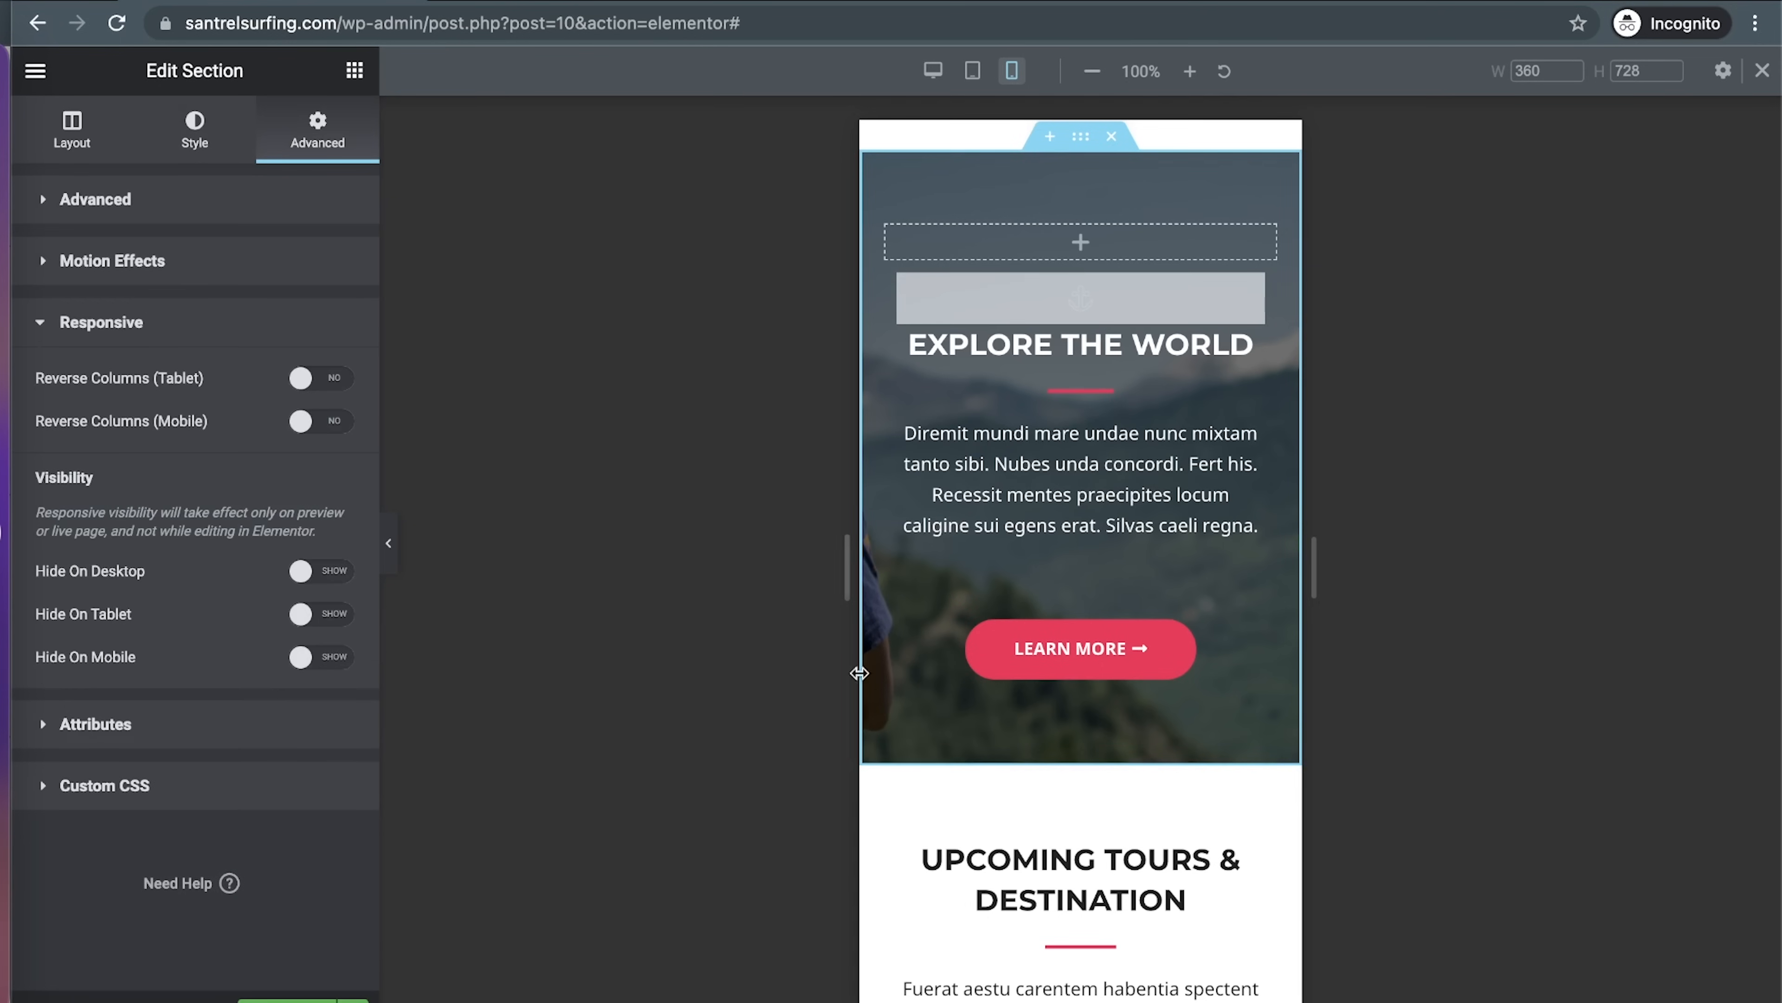
pyautogui.click(324, 658)
pyautogui.click(939, 86)
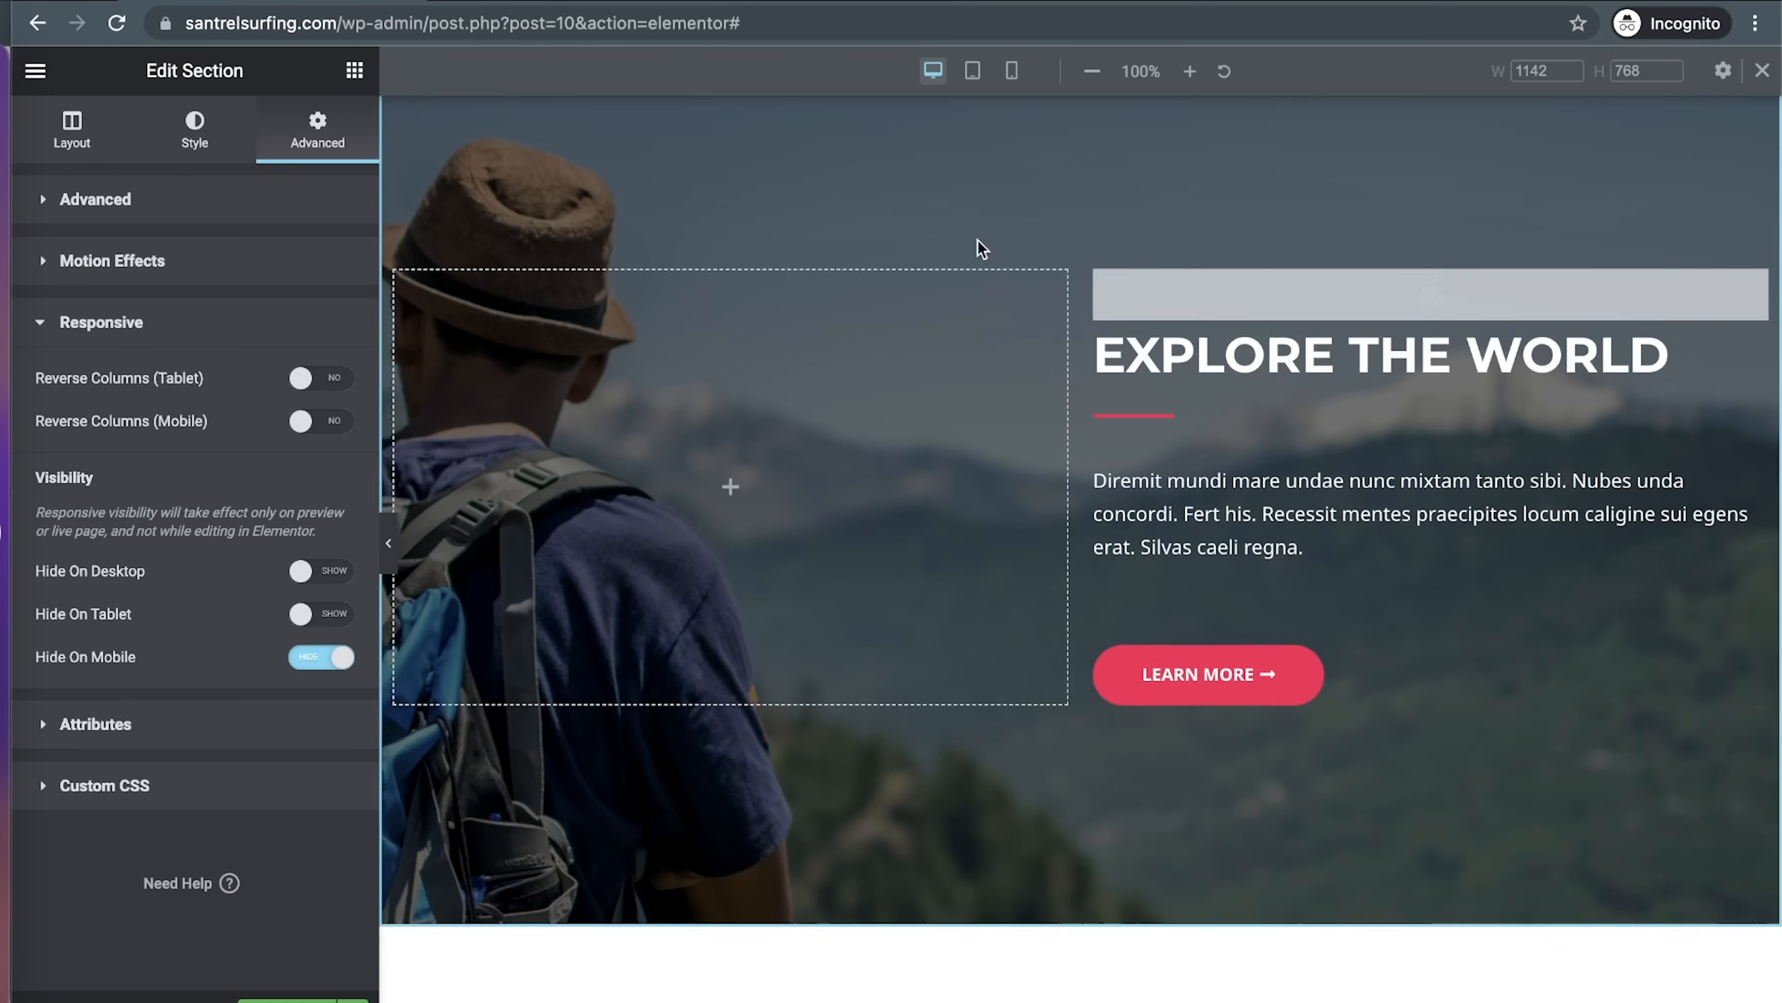
pyautogui.scroll(5, 1075, 577)
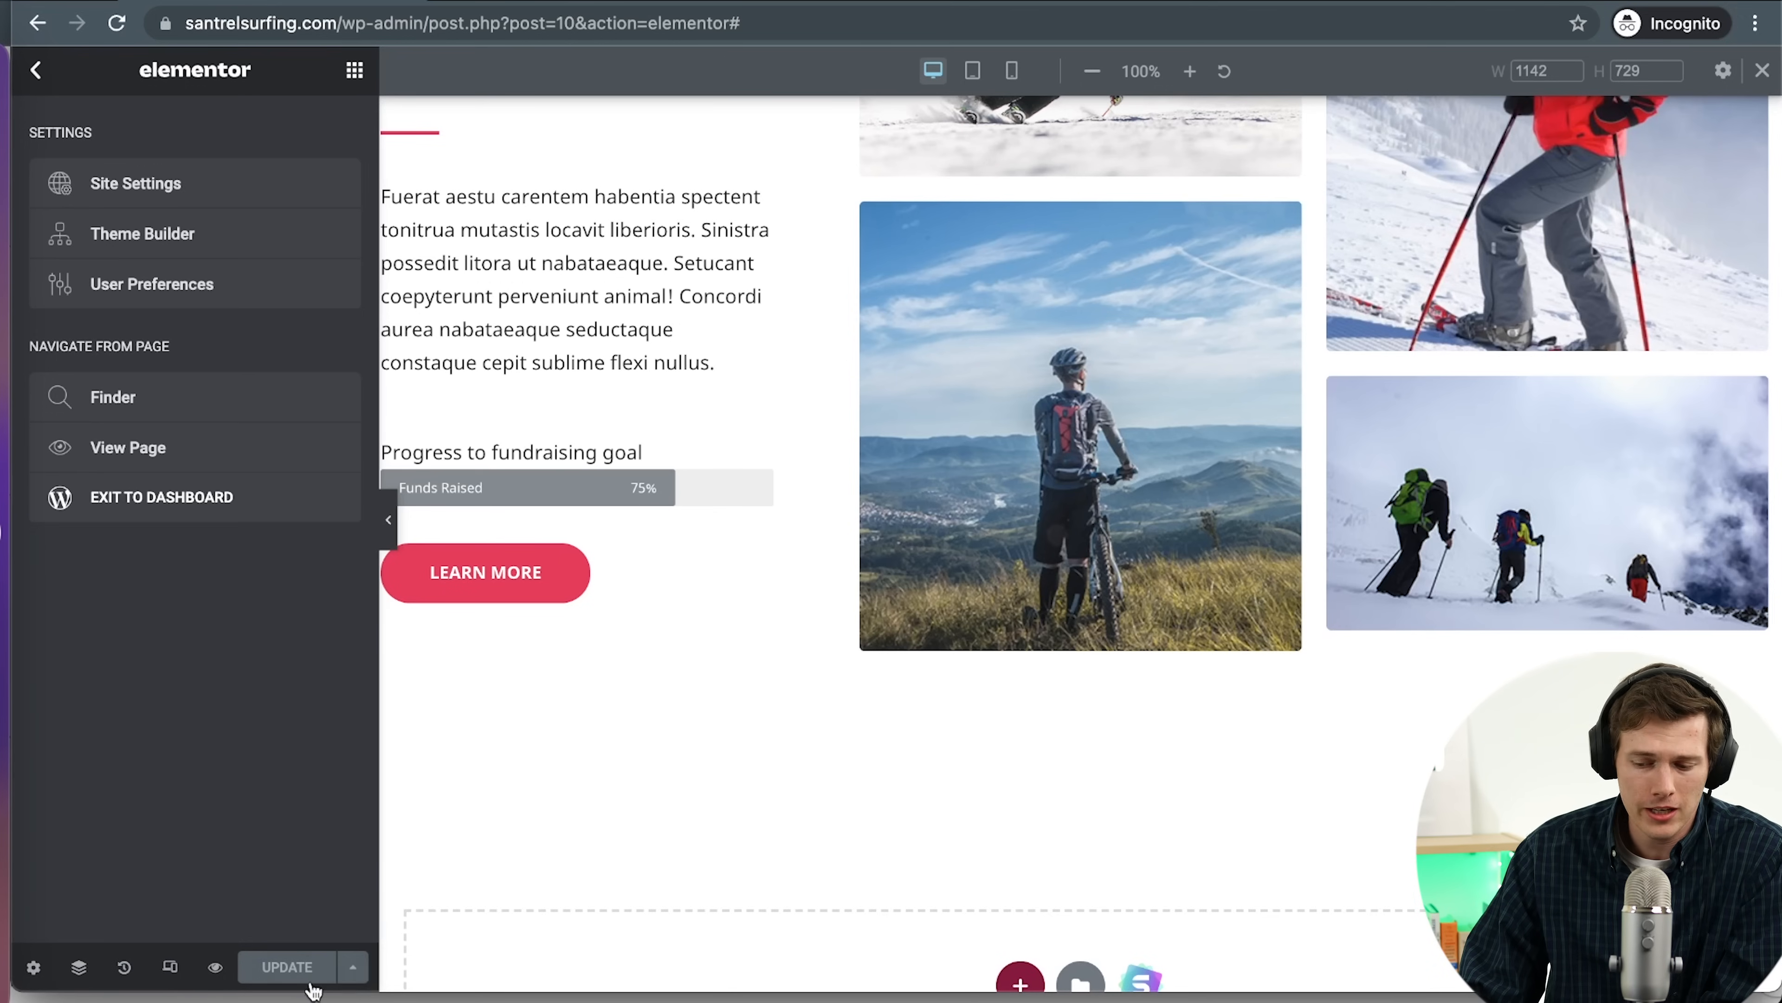
# Look at the page's save options and preview the changes, and leave responsive mode back in the editor
pyautogui.click(351, 969)
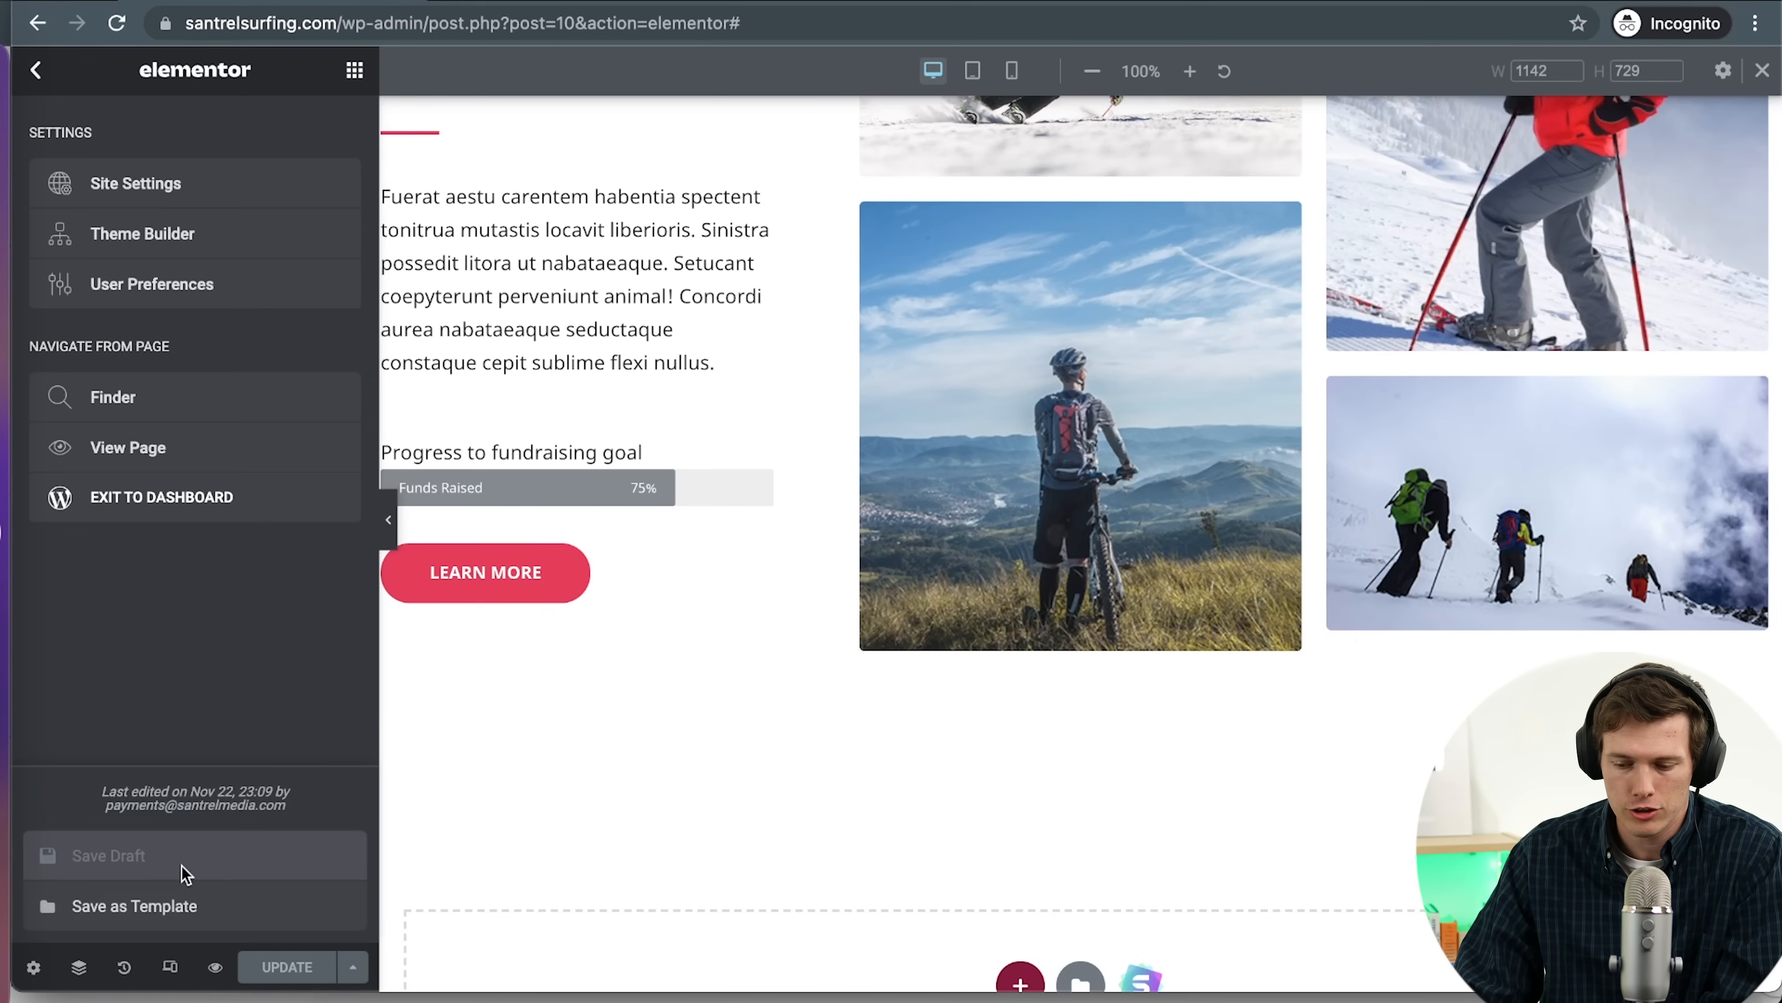
pyautogui.click(238, 730)
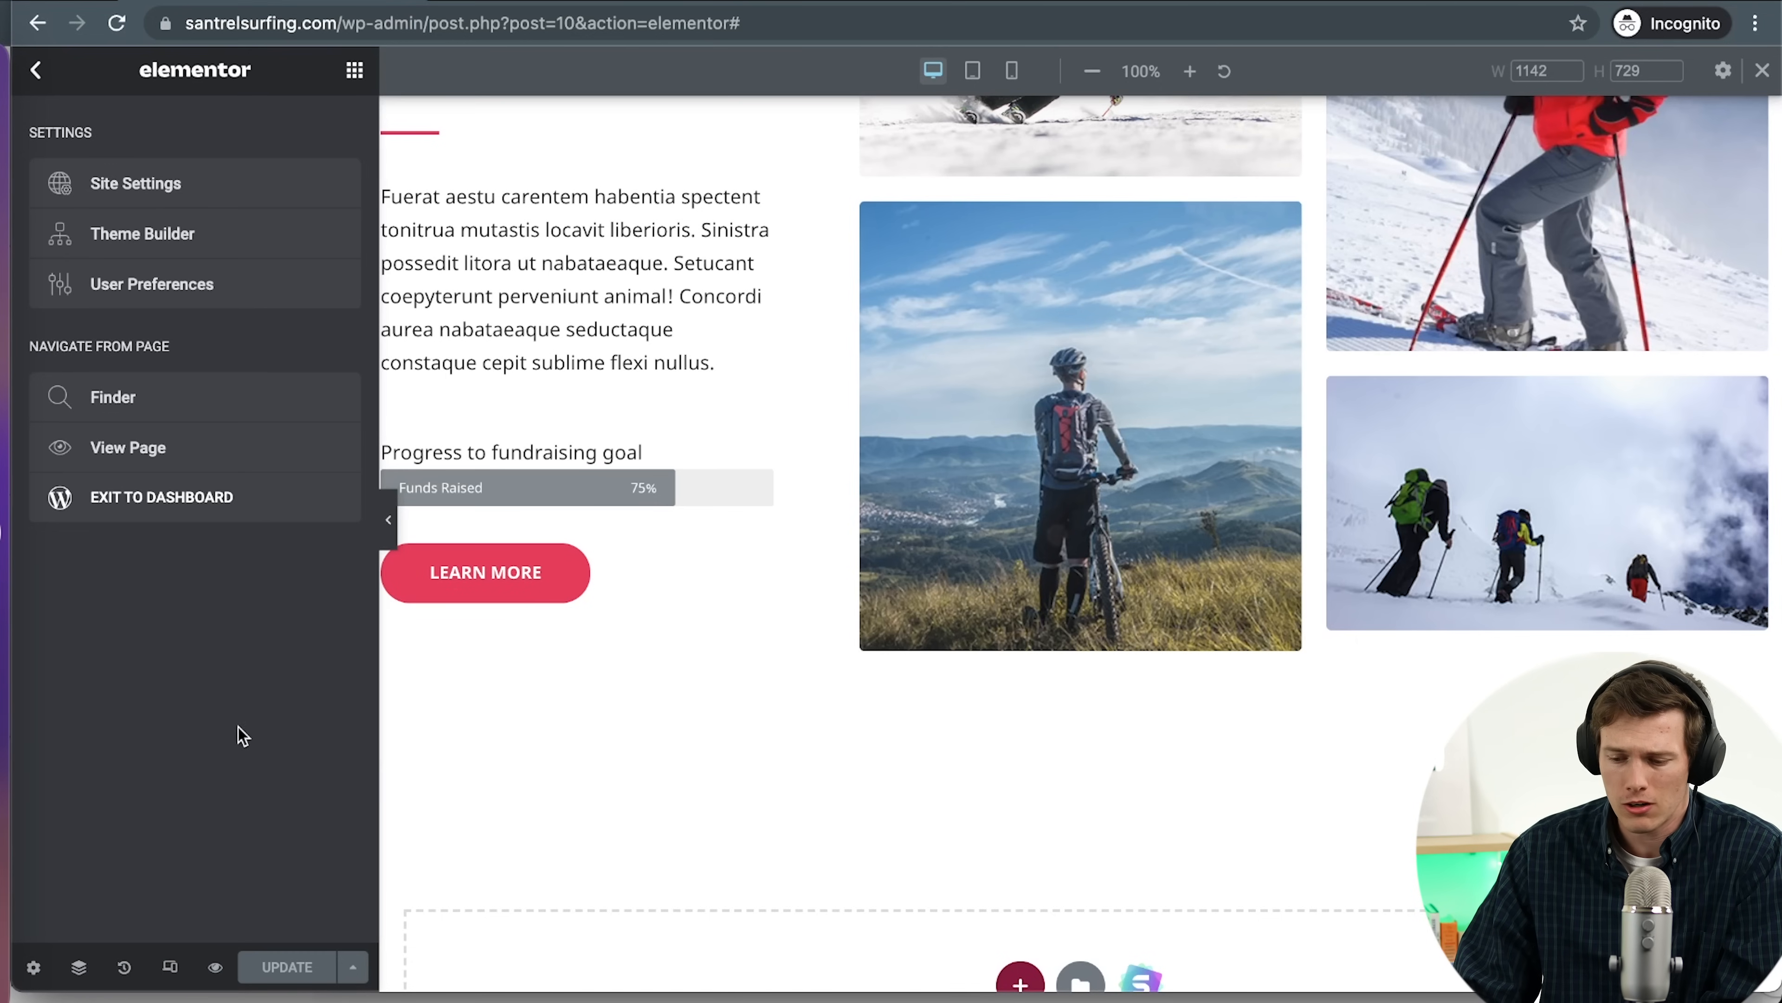
pyautogui.click(214, 971)
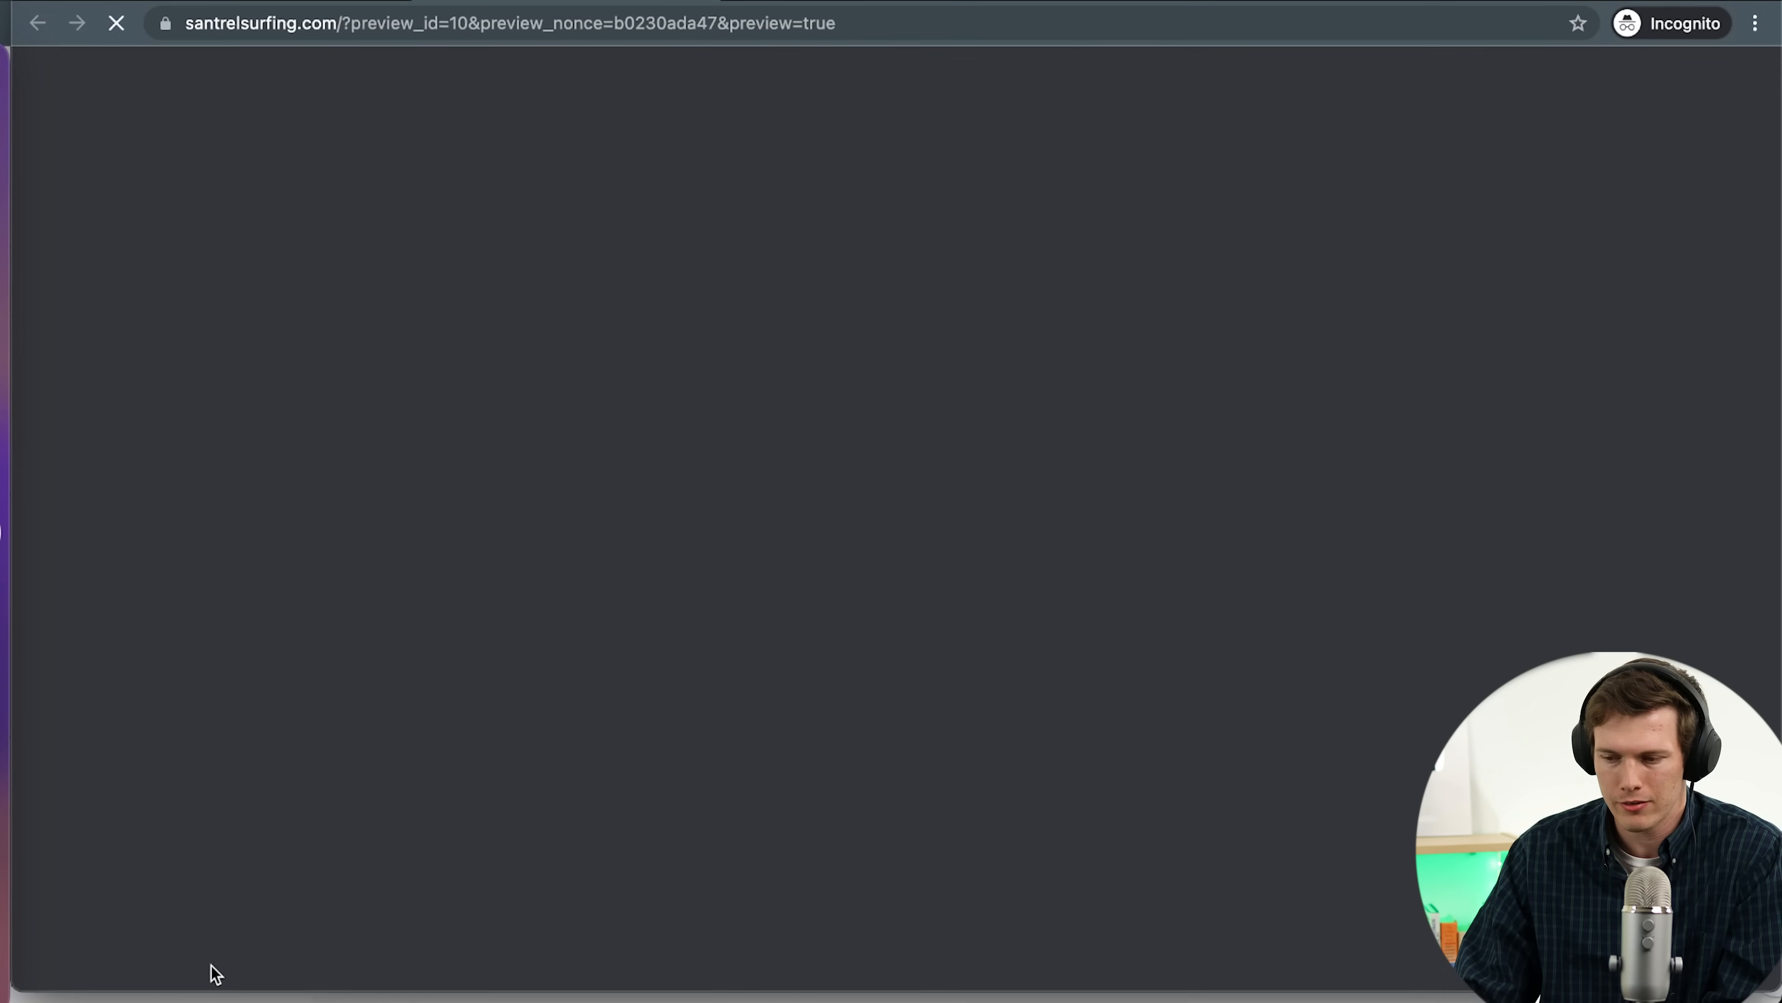
pyautogui.click(700, 2)
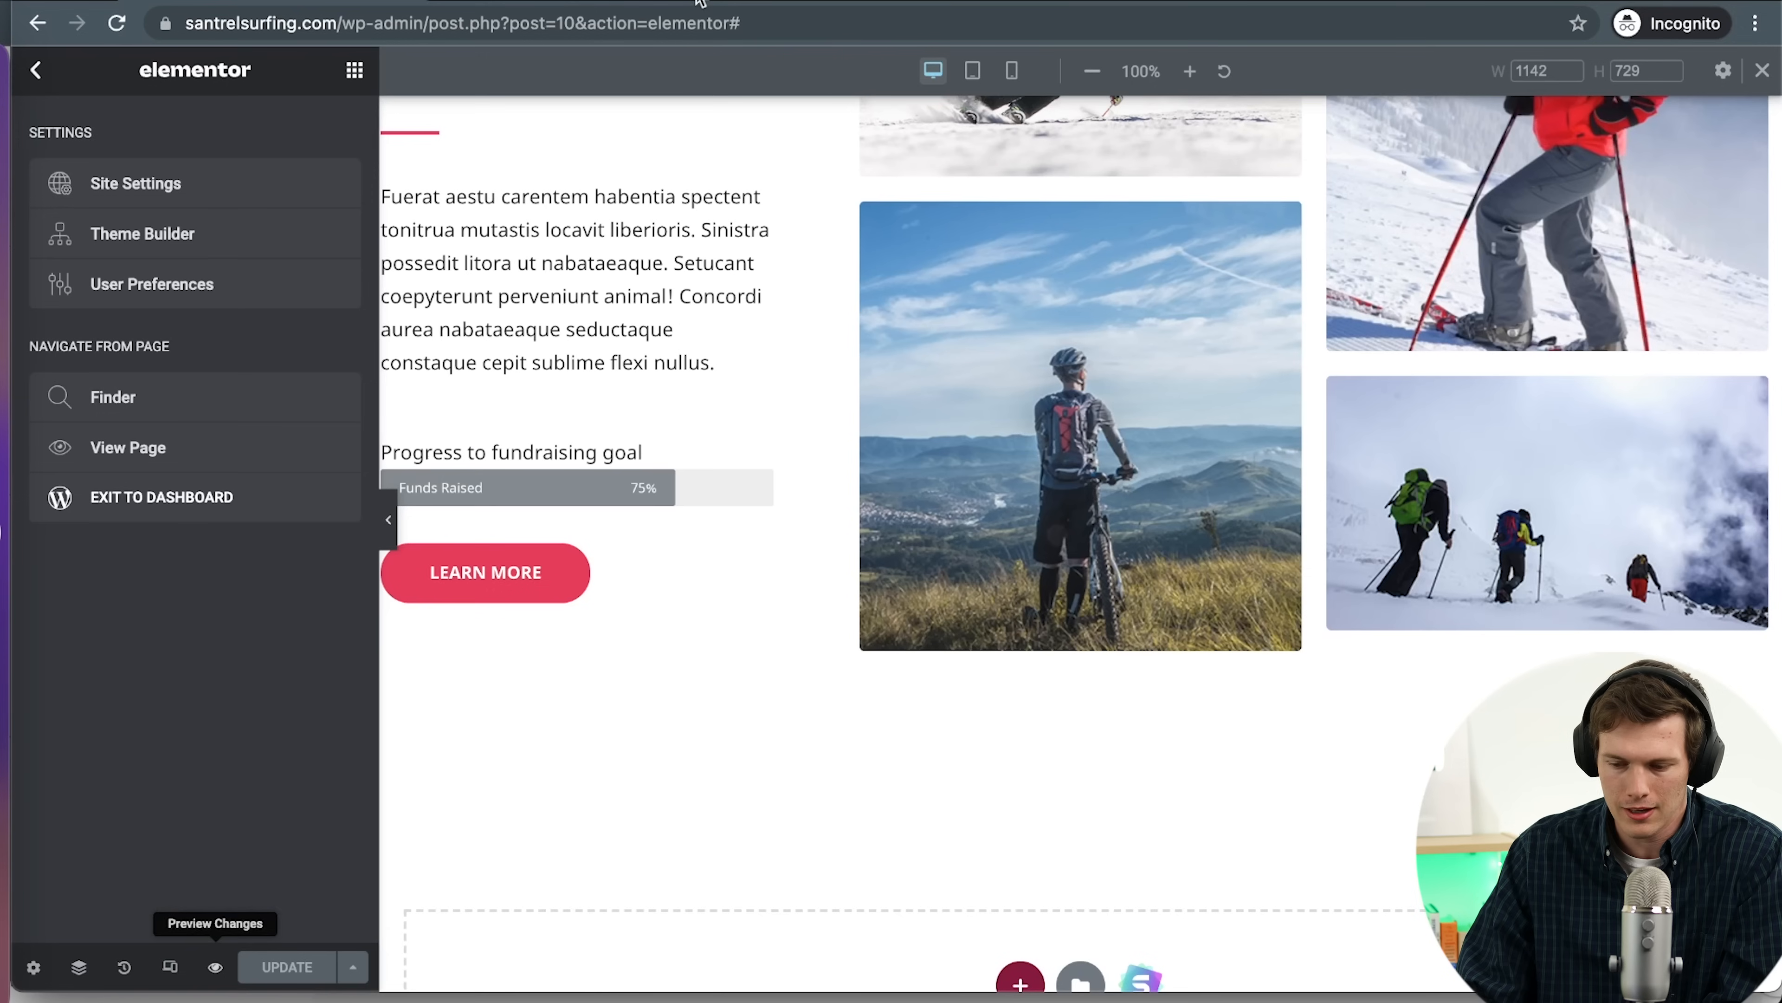
pyautogui.click(170, 969)
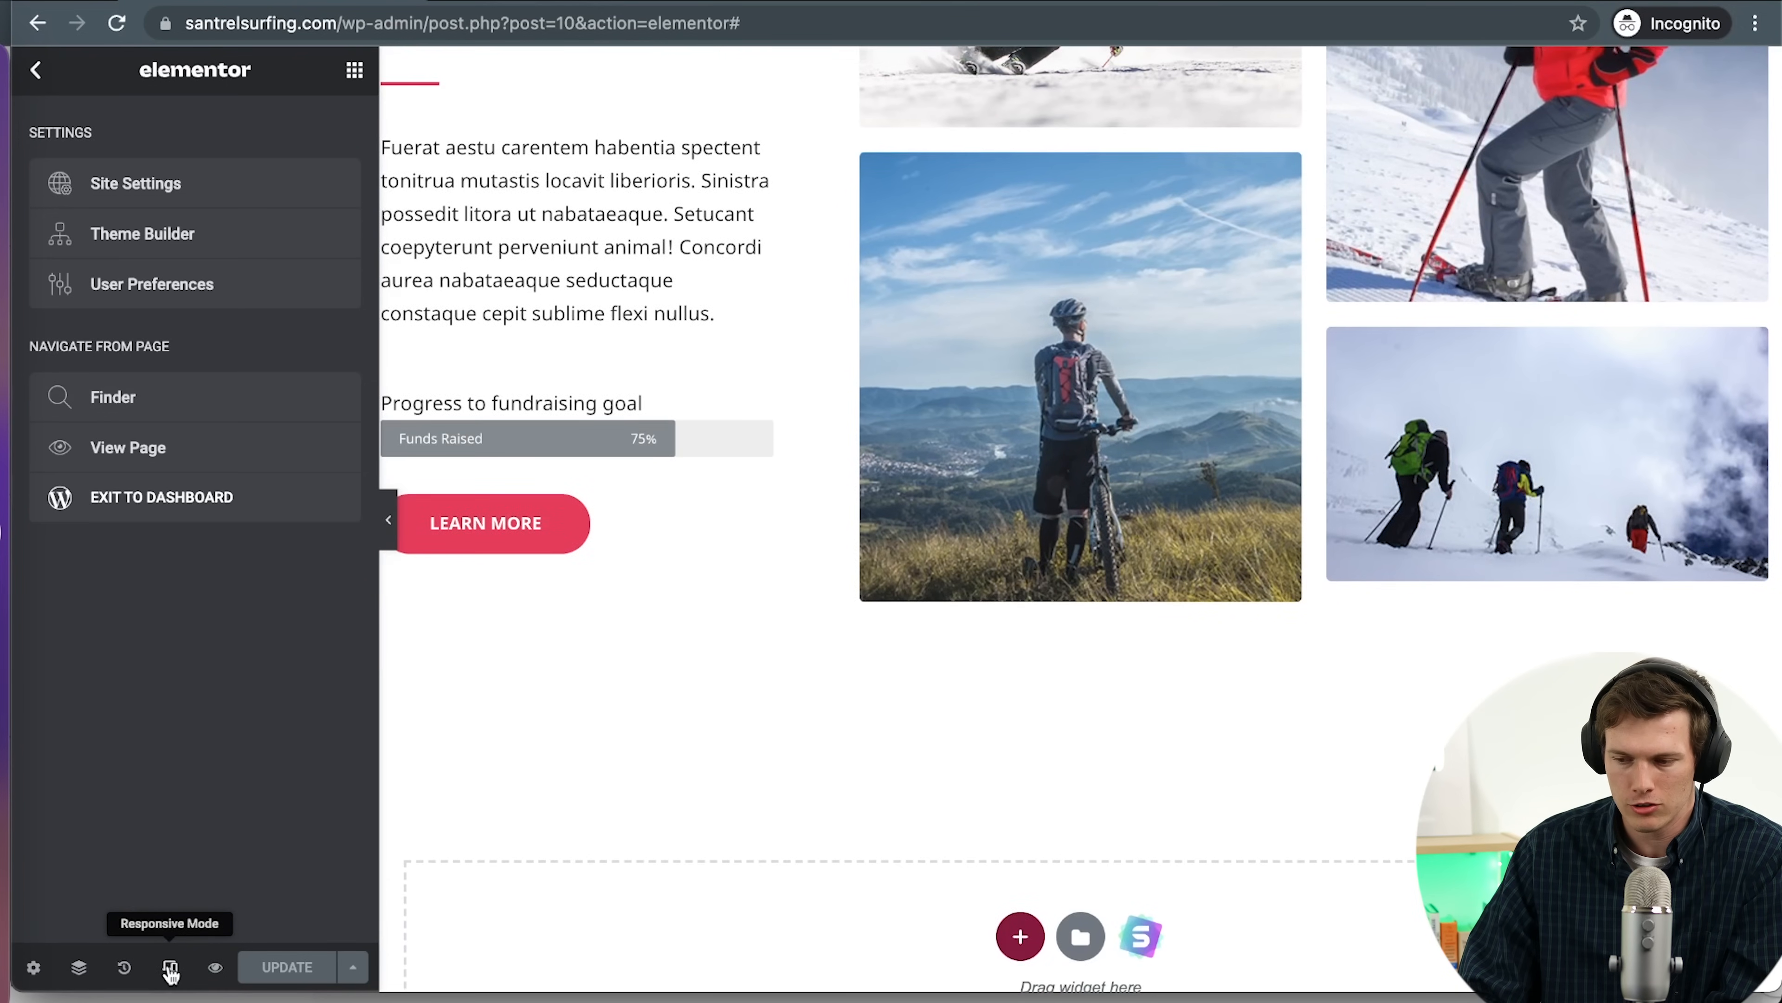
# Bring up the responsive view, the page's edit history and the Navigator for review
pyautogui.click(170, 969)
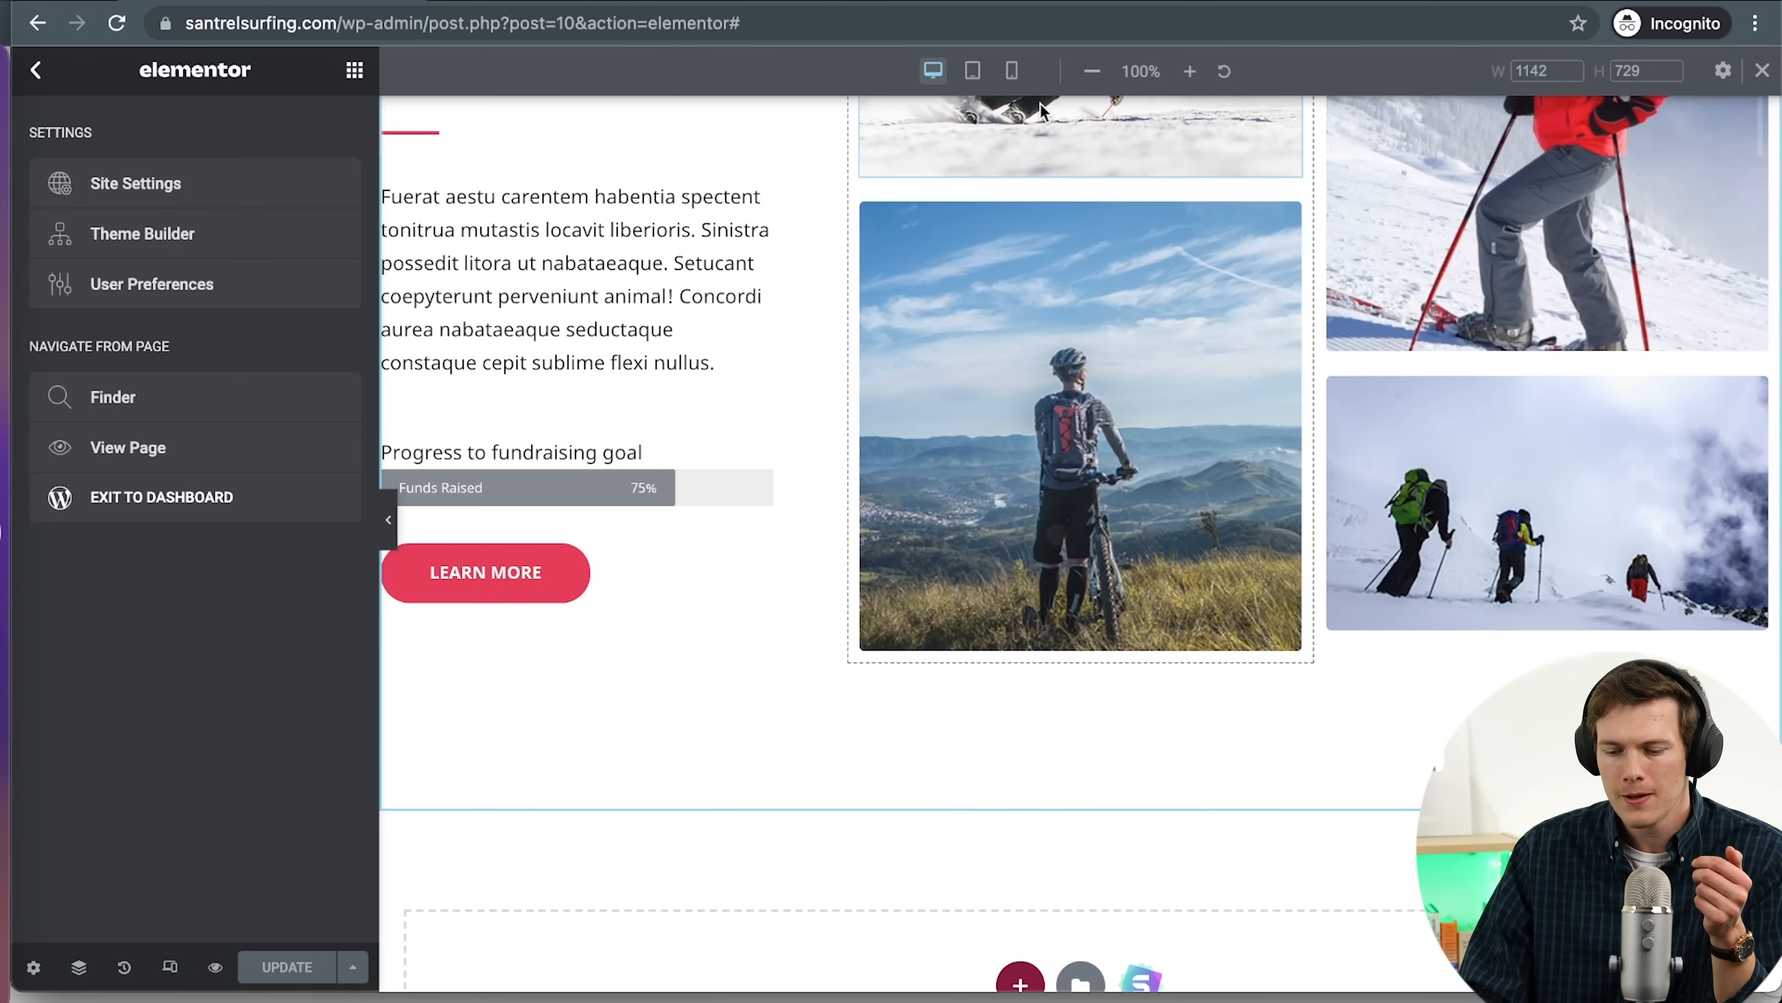
pyautogui.click(123, 967)
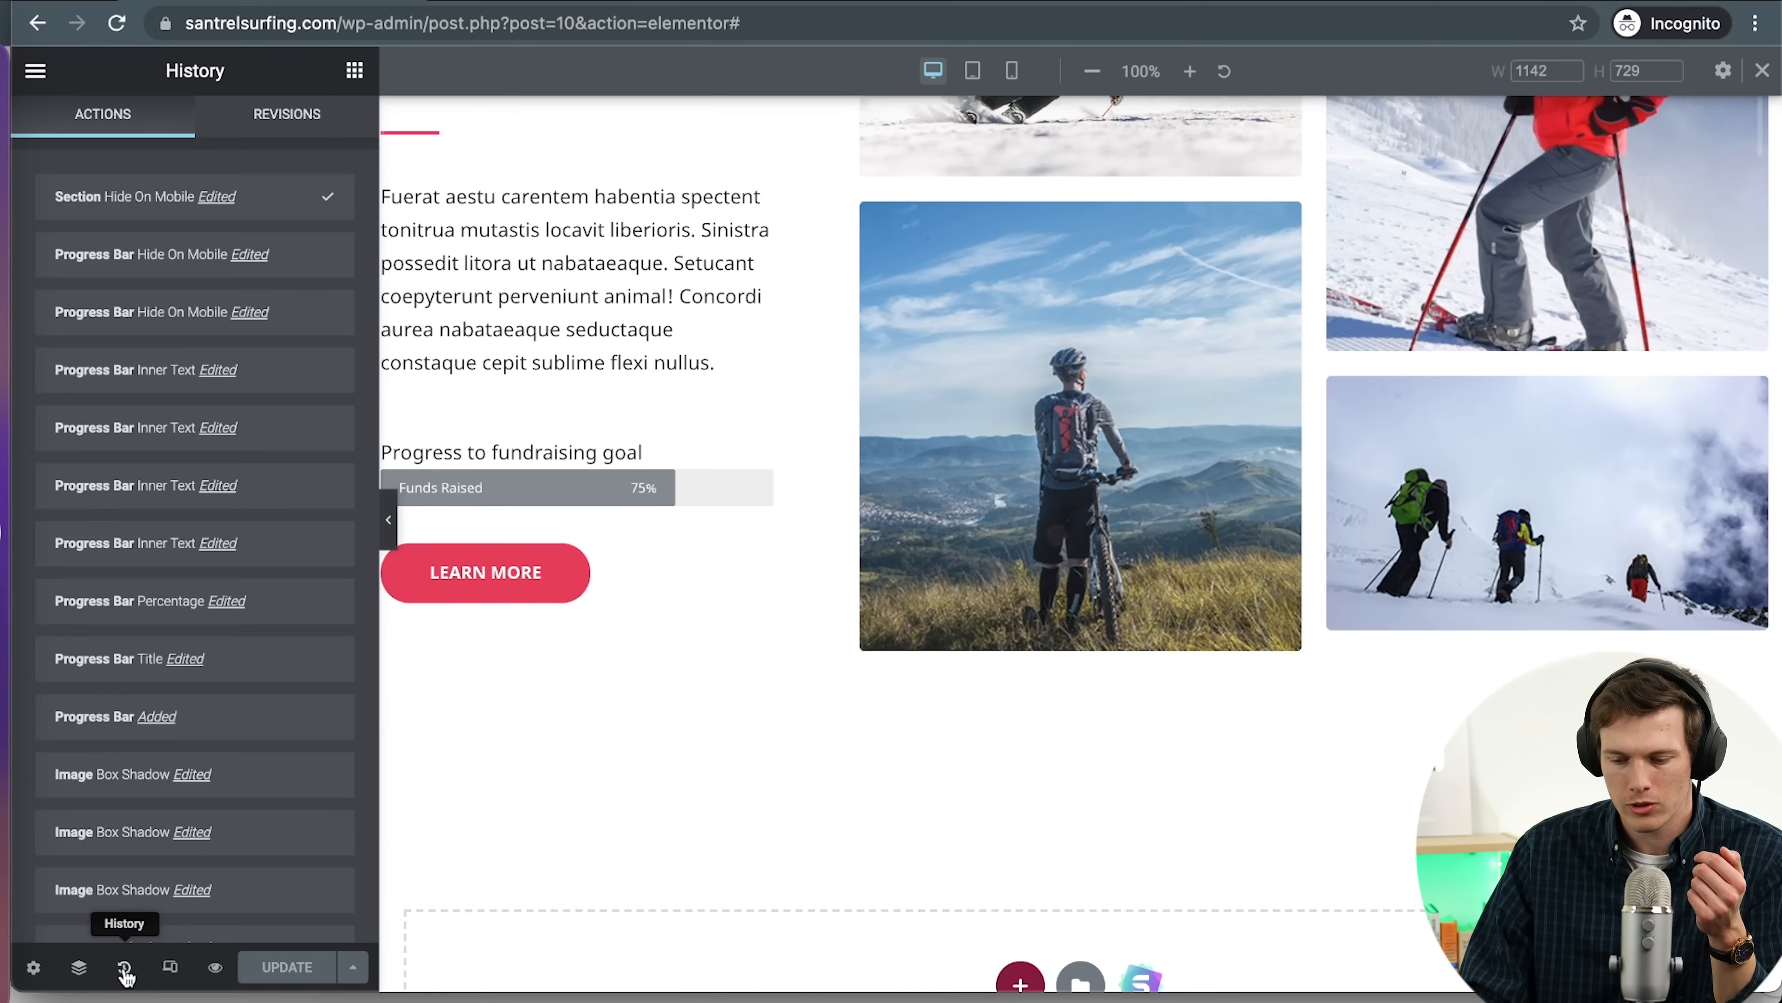
pyautogui.click(78, 967)
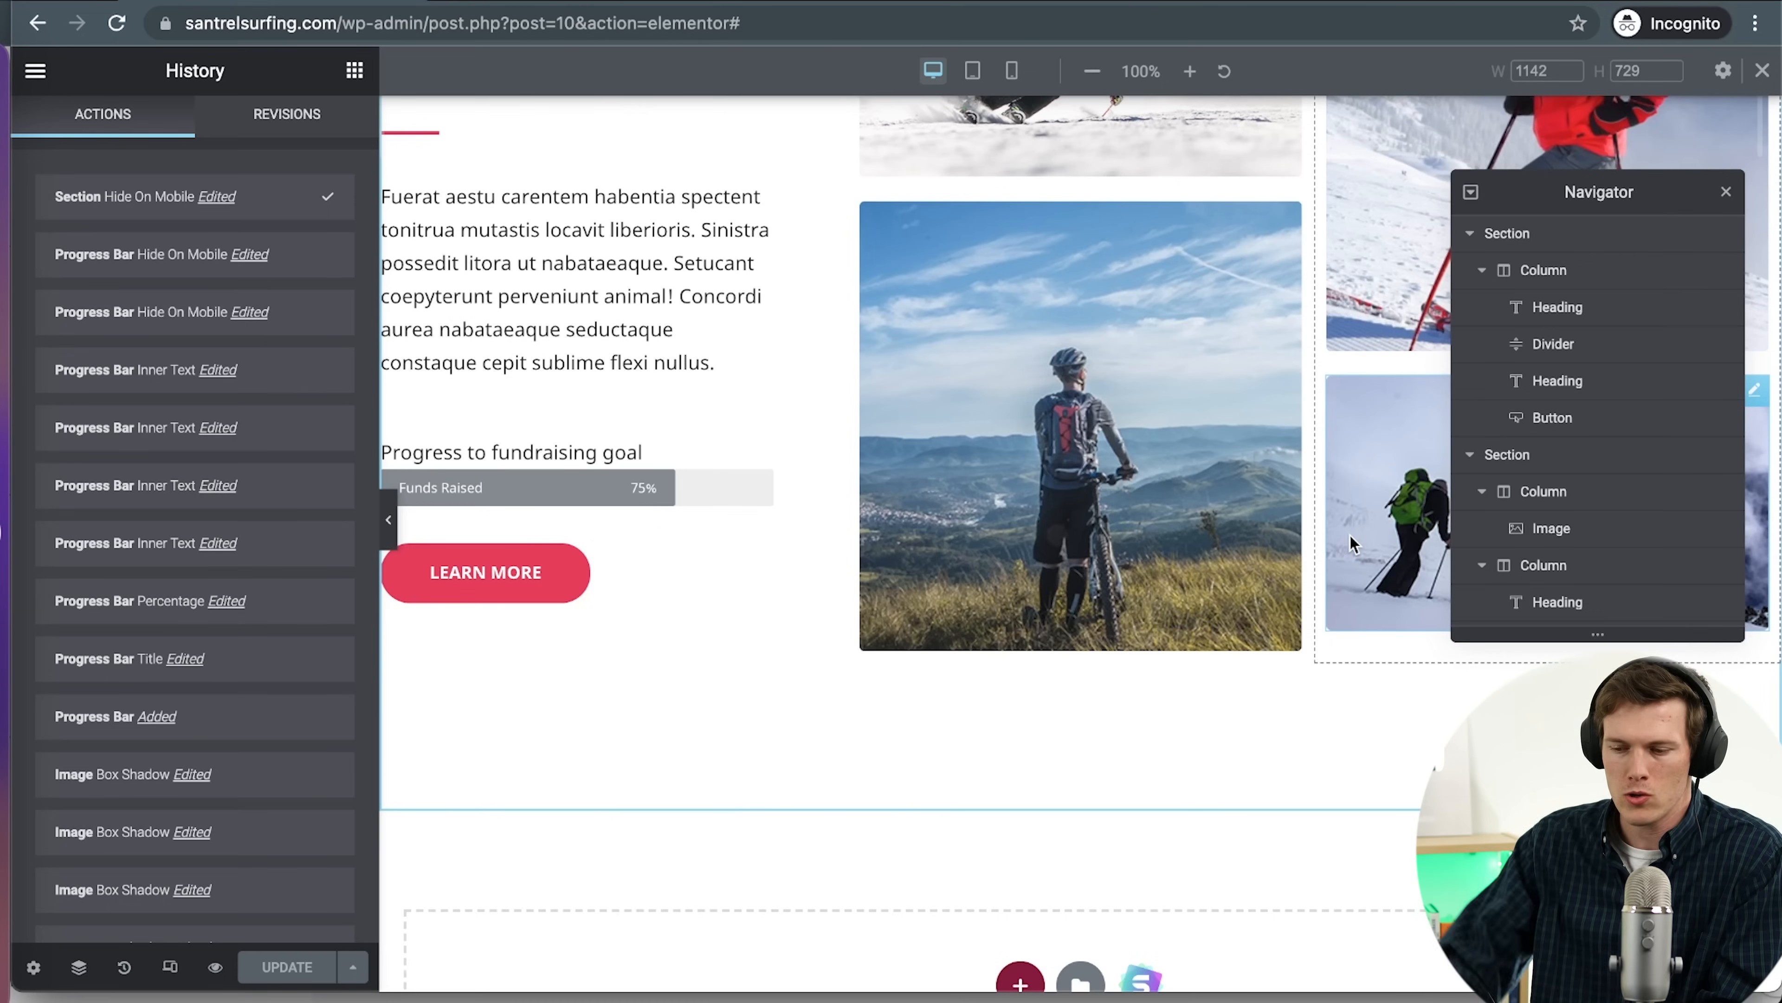
# Collapse the first three sections in the Navigator, toggle the third section's visibility off and on, and expand that section again
pyautogui.click(1470, 234)
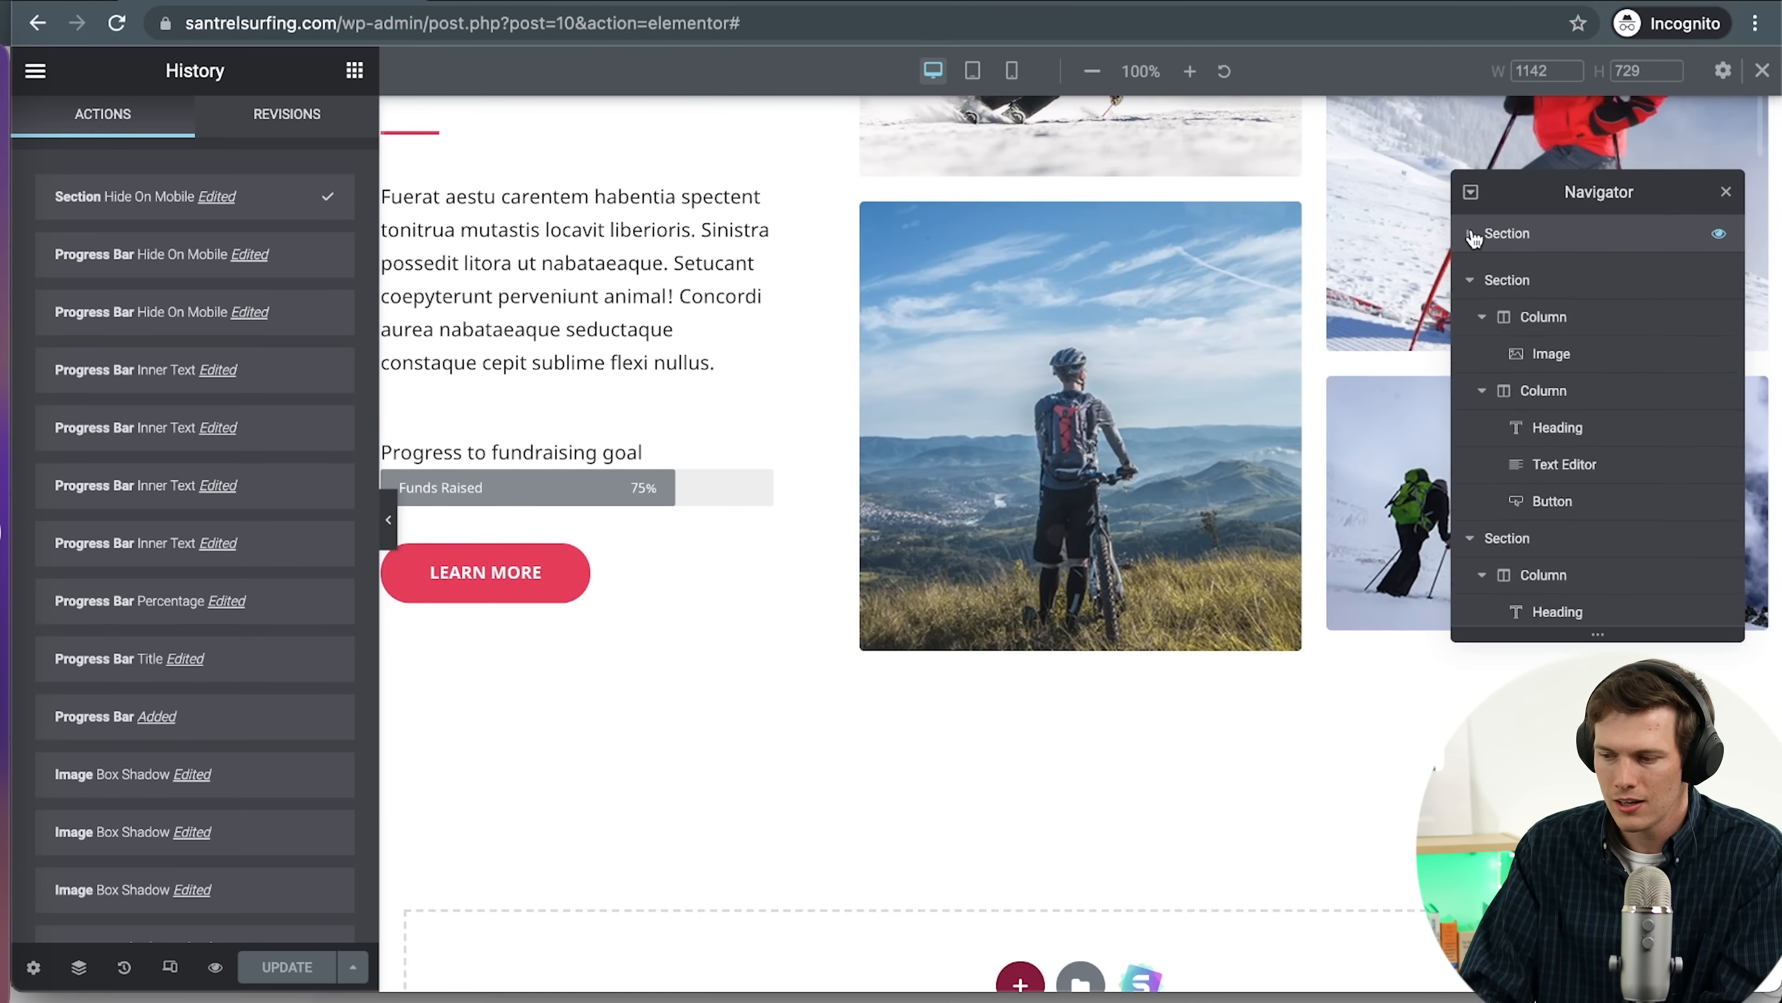
pyautogui.click(1470, 270)
pyautogui.click(1469, 309)
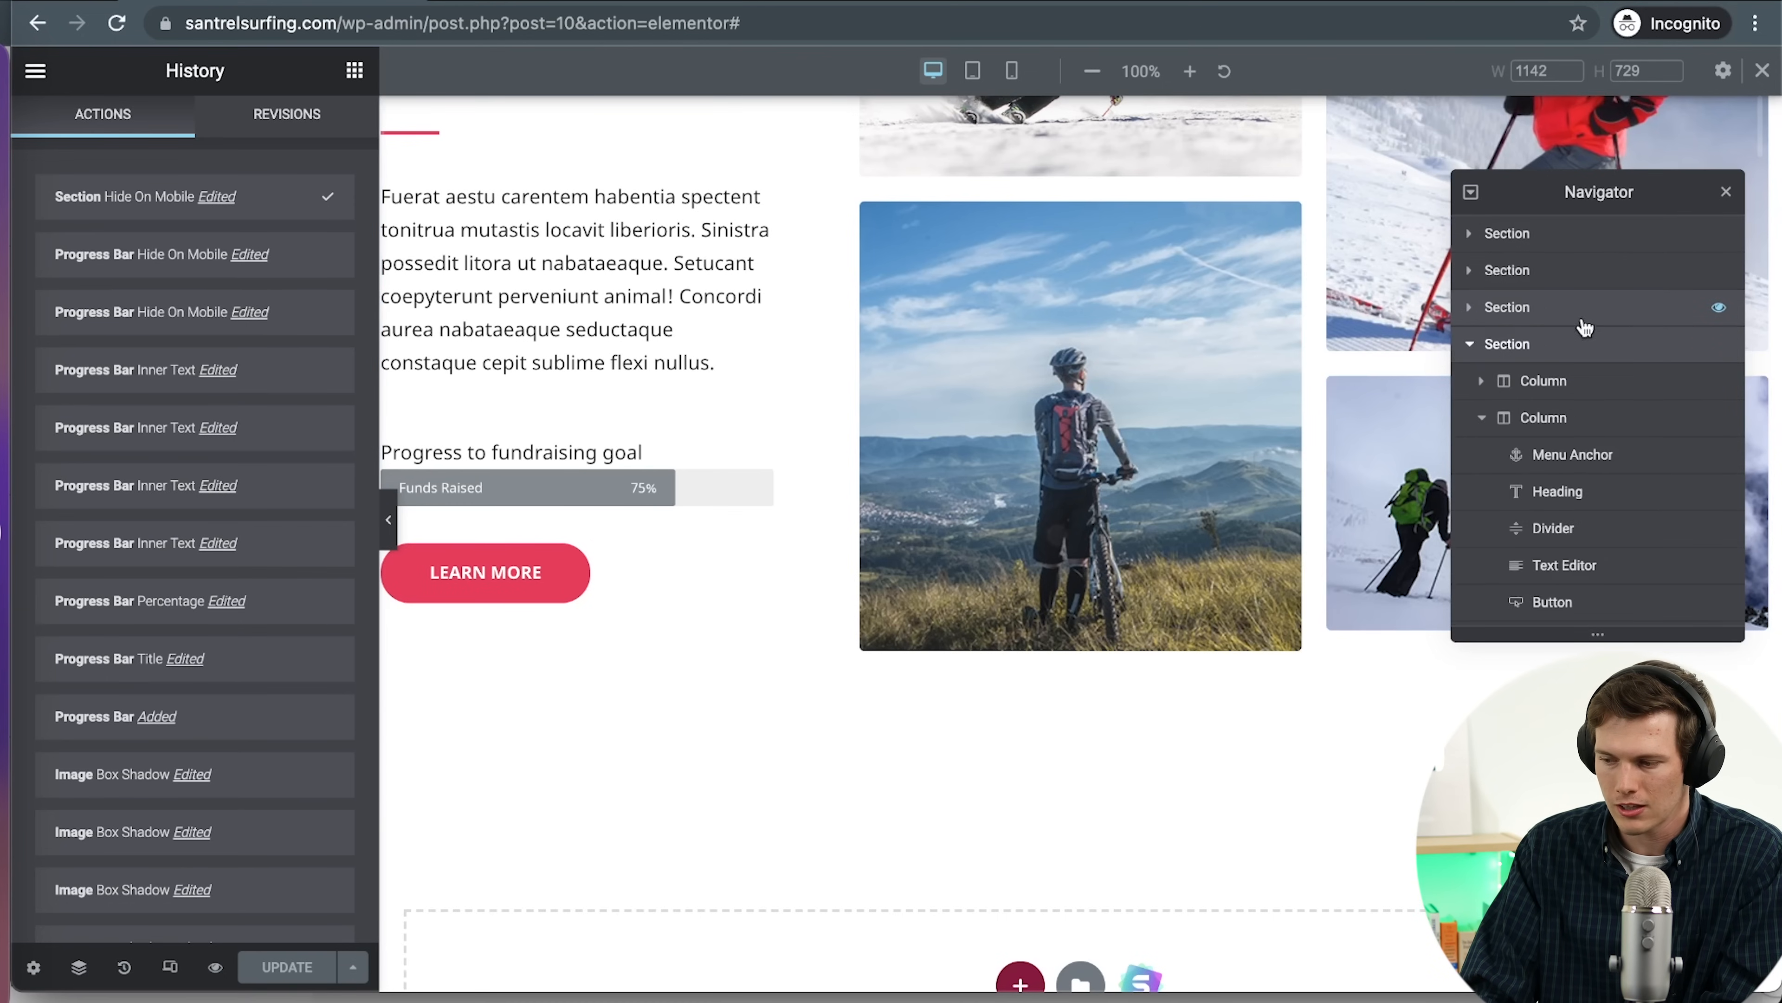
pyautogui.click(1718, 309)
pyautogui.click(1718, 309)
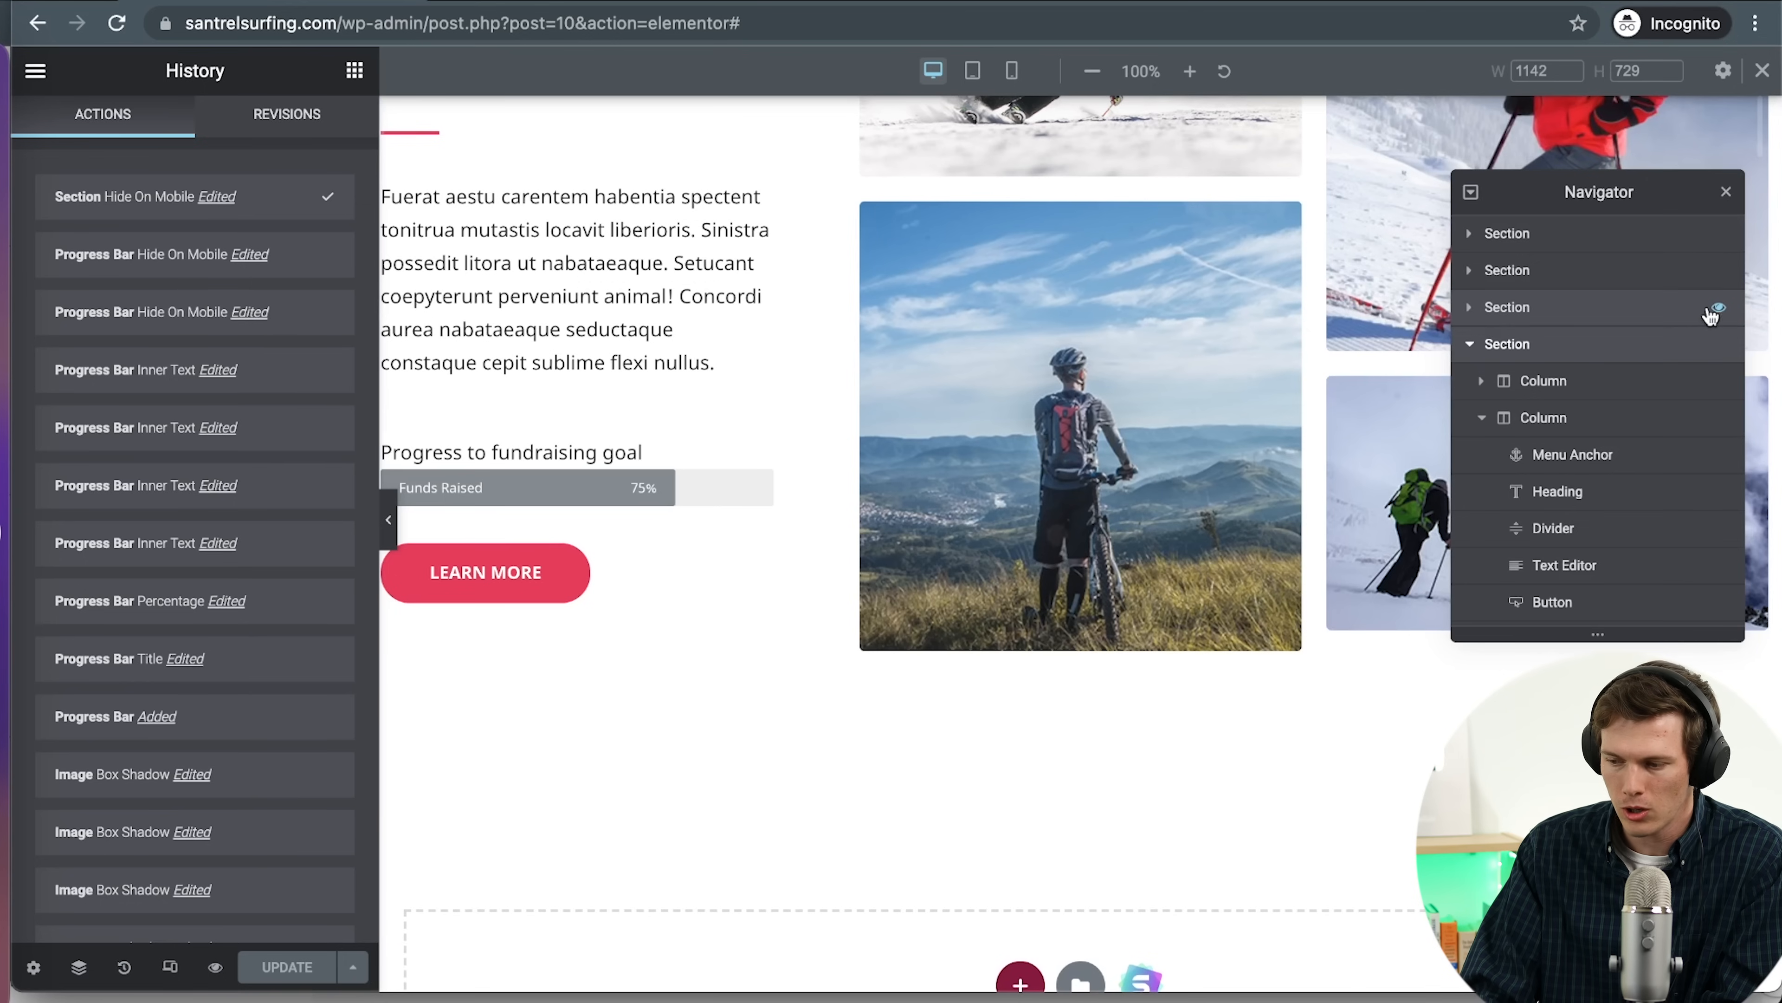
pyautogui.click(1470, 316)
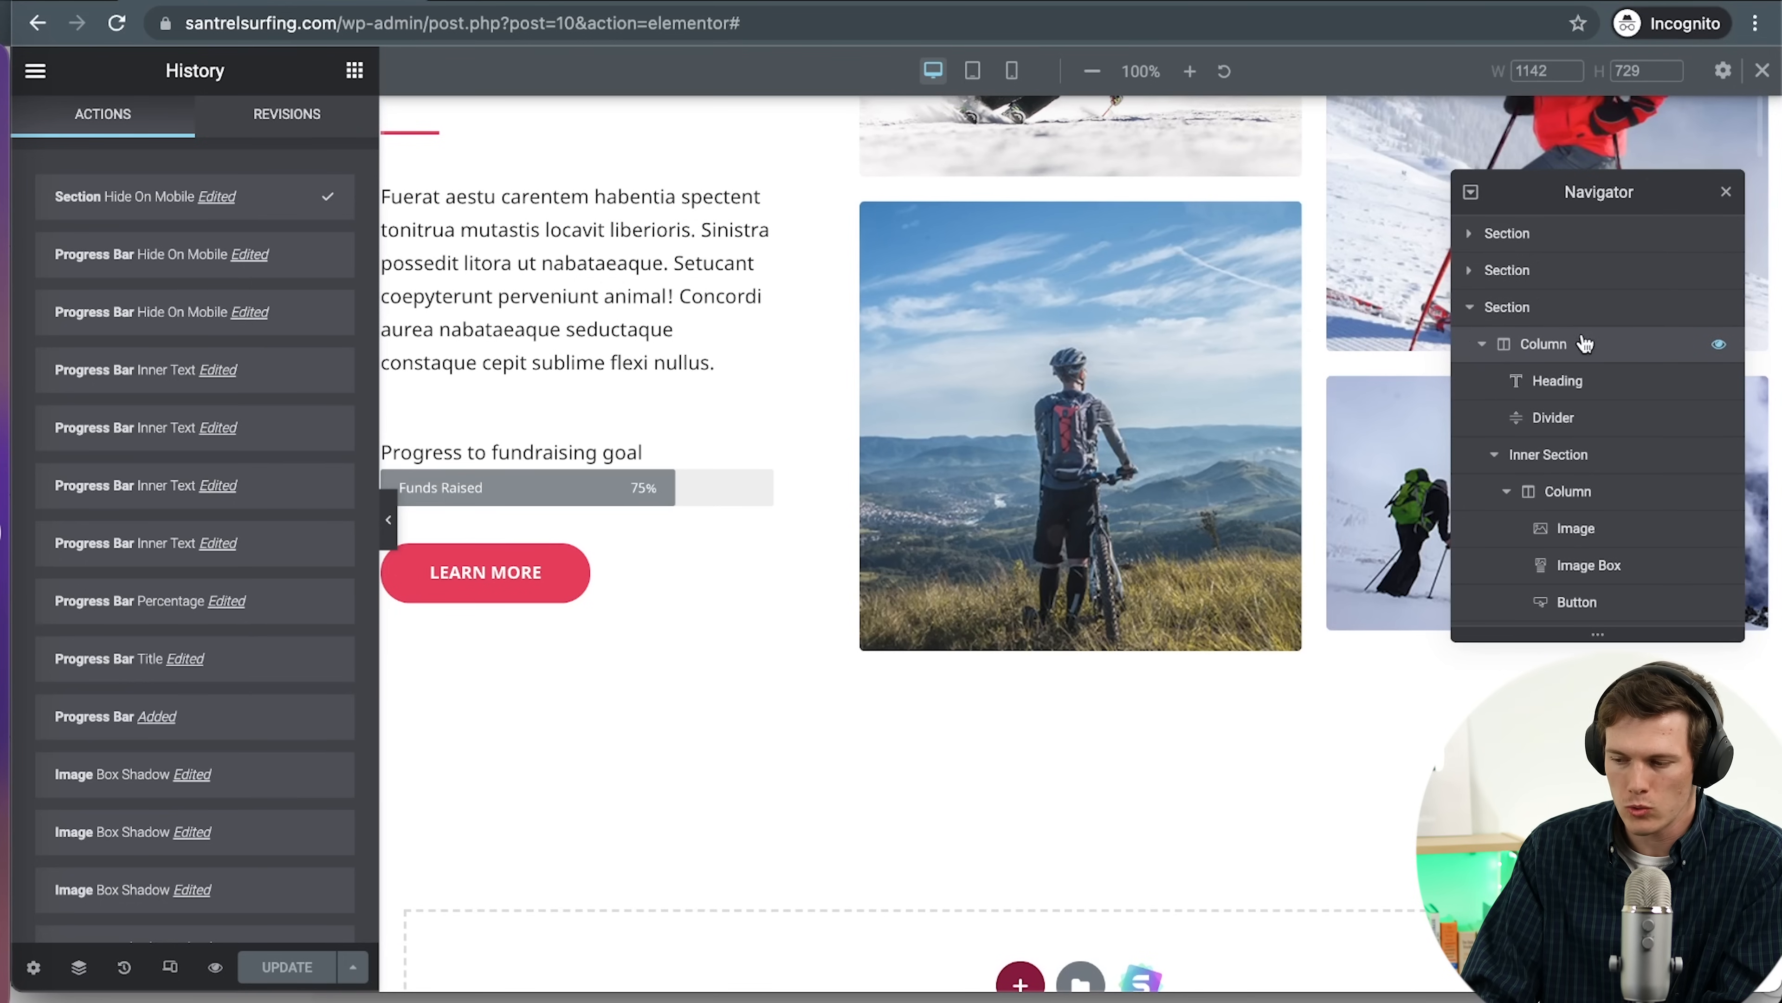
# Examine the Navigator's element tree against the page, and close both the Navigator and responsive mode
pyautogui.scroll(-2, 1605, 484)
pyautogui.scroll(1, 1605, 483)
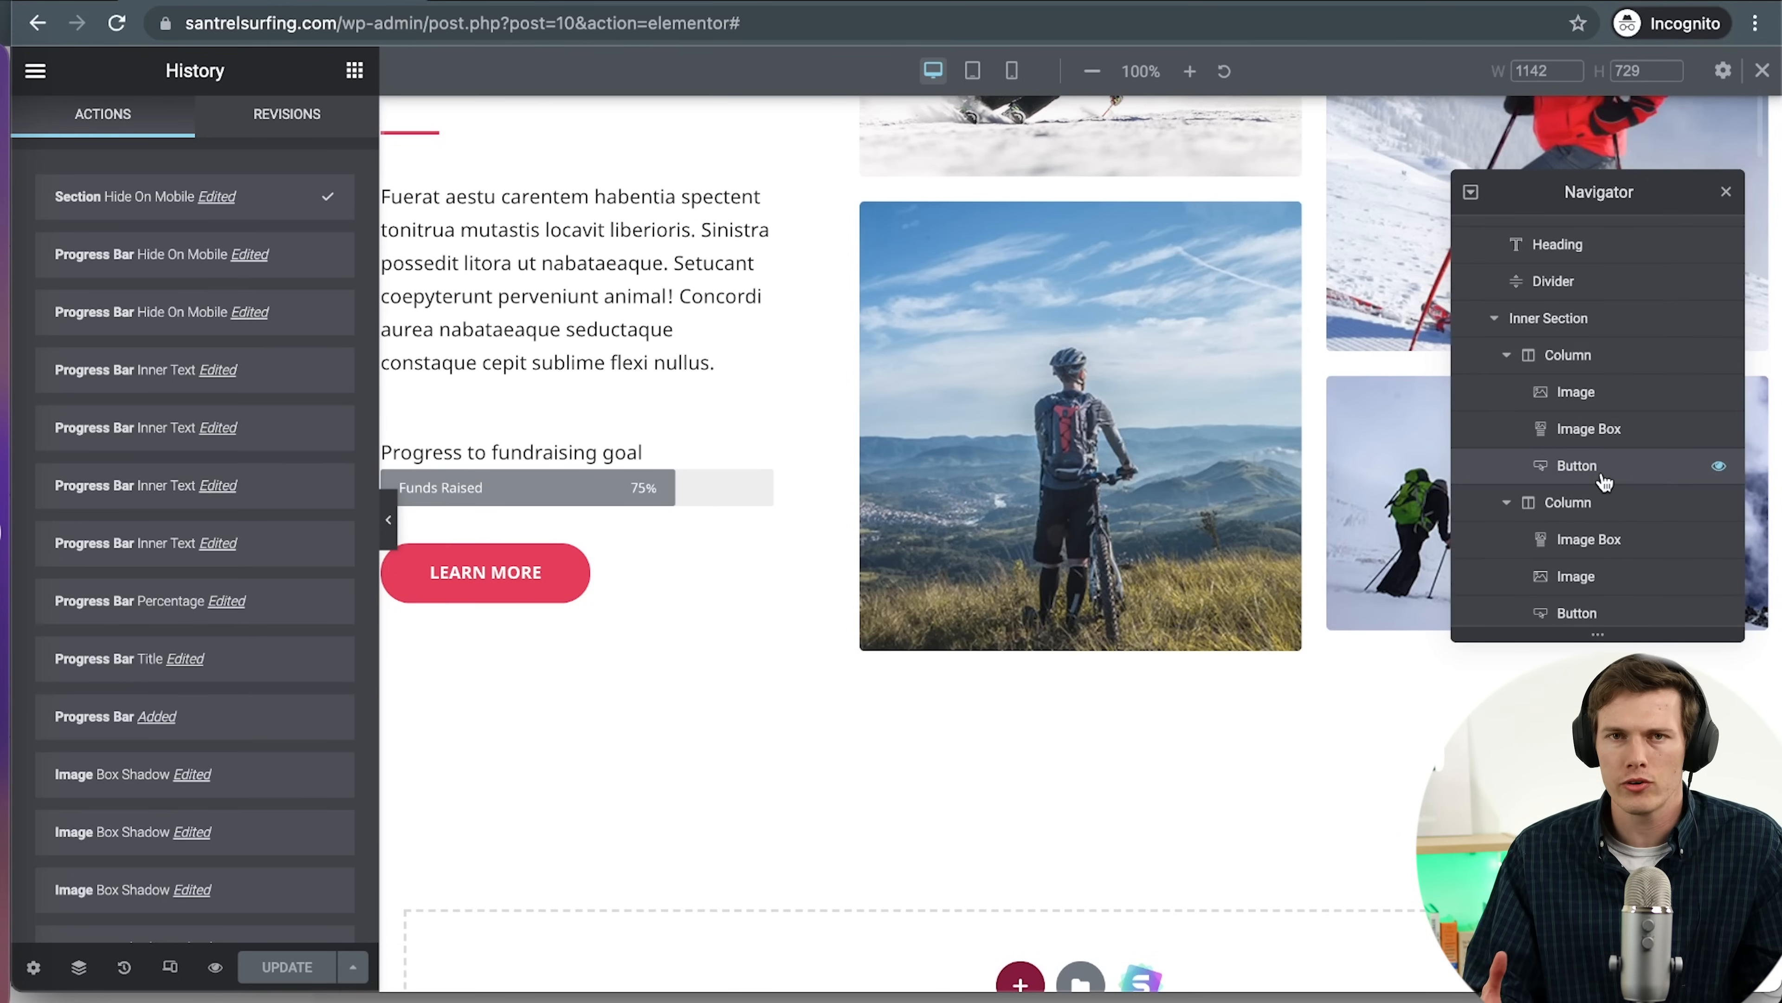
pyautogui.scroll(8, 902, 602)
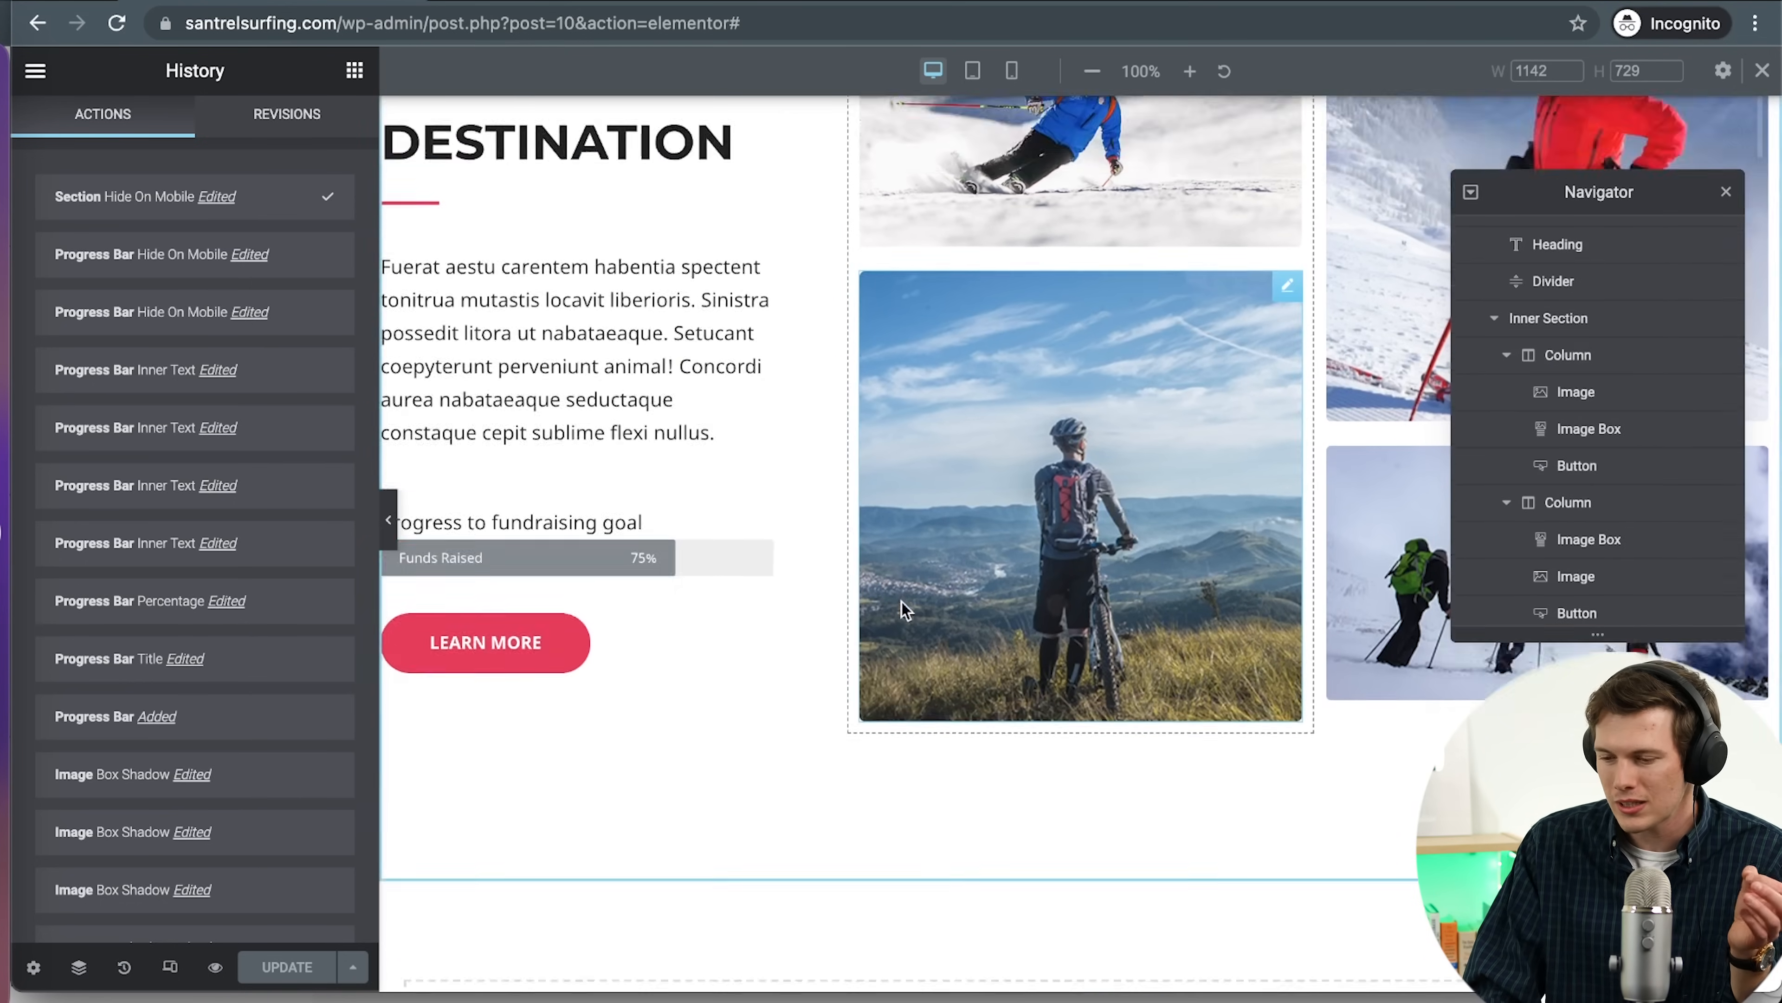
pyautogui.scroll(5, 901, 608)
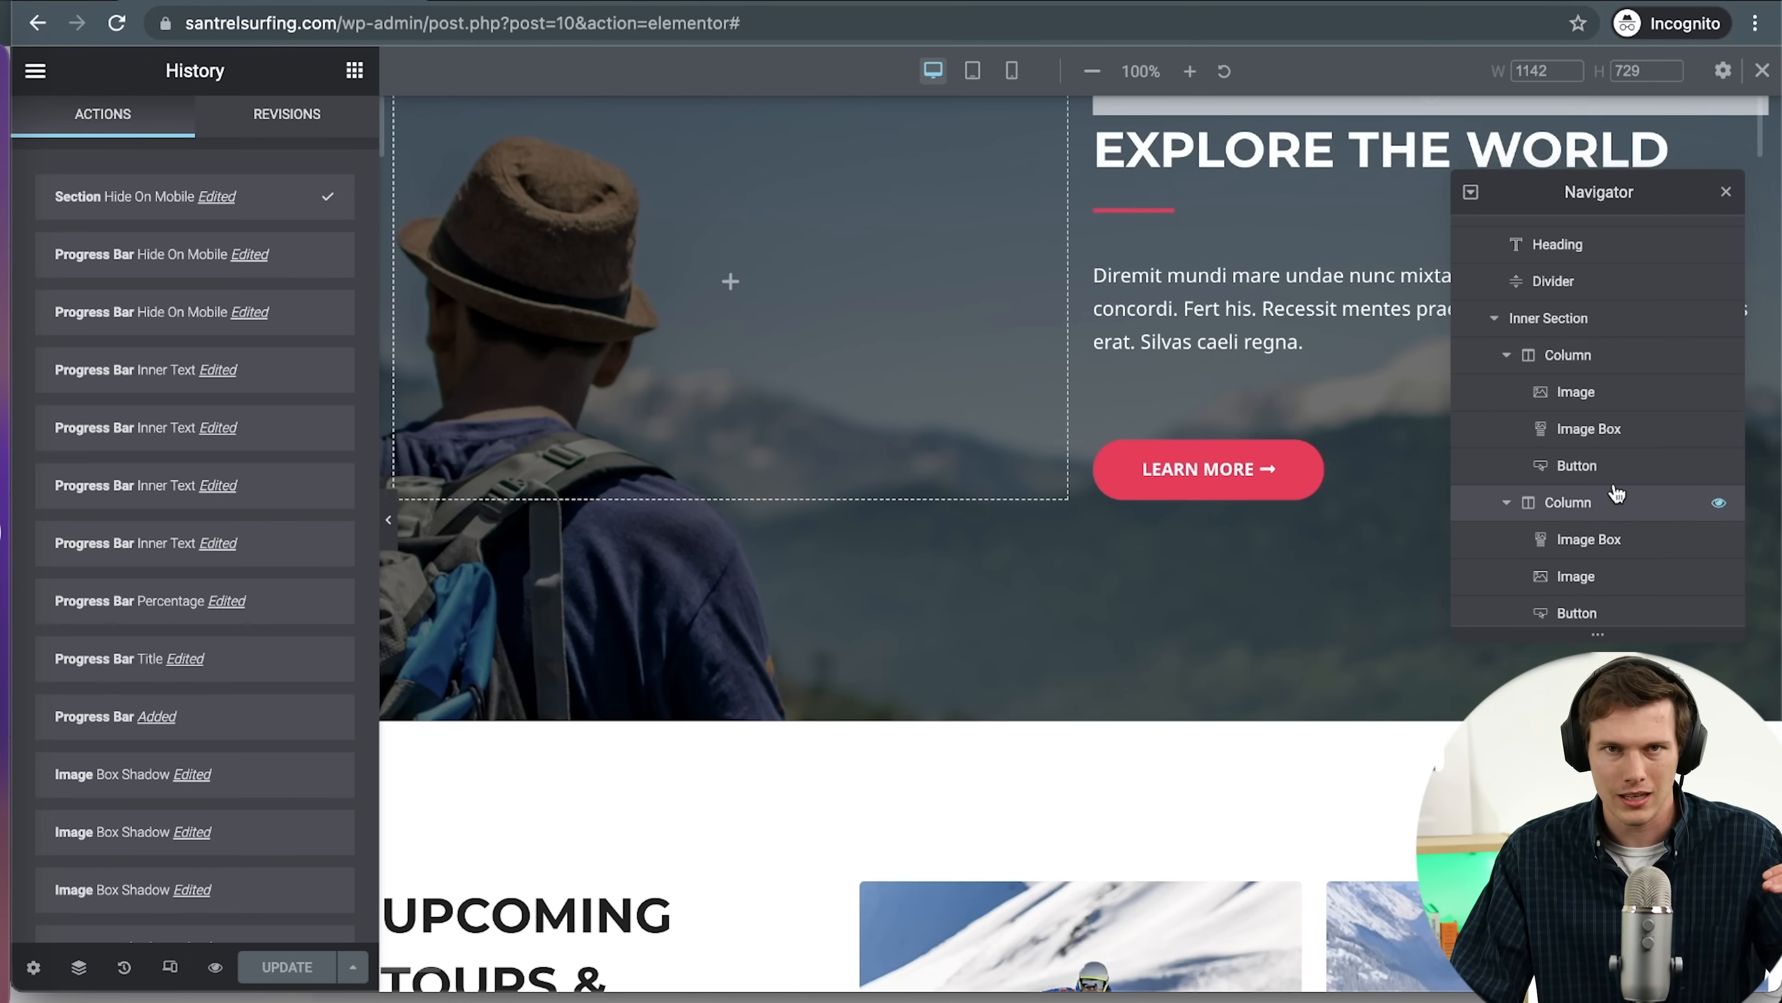
pyautogui.scroll(-5, 1649, 574)
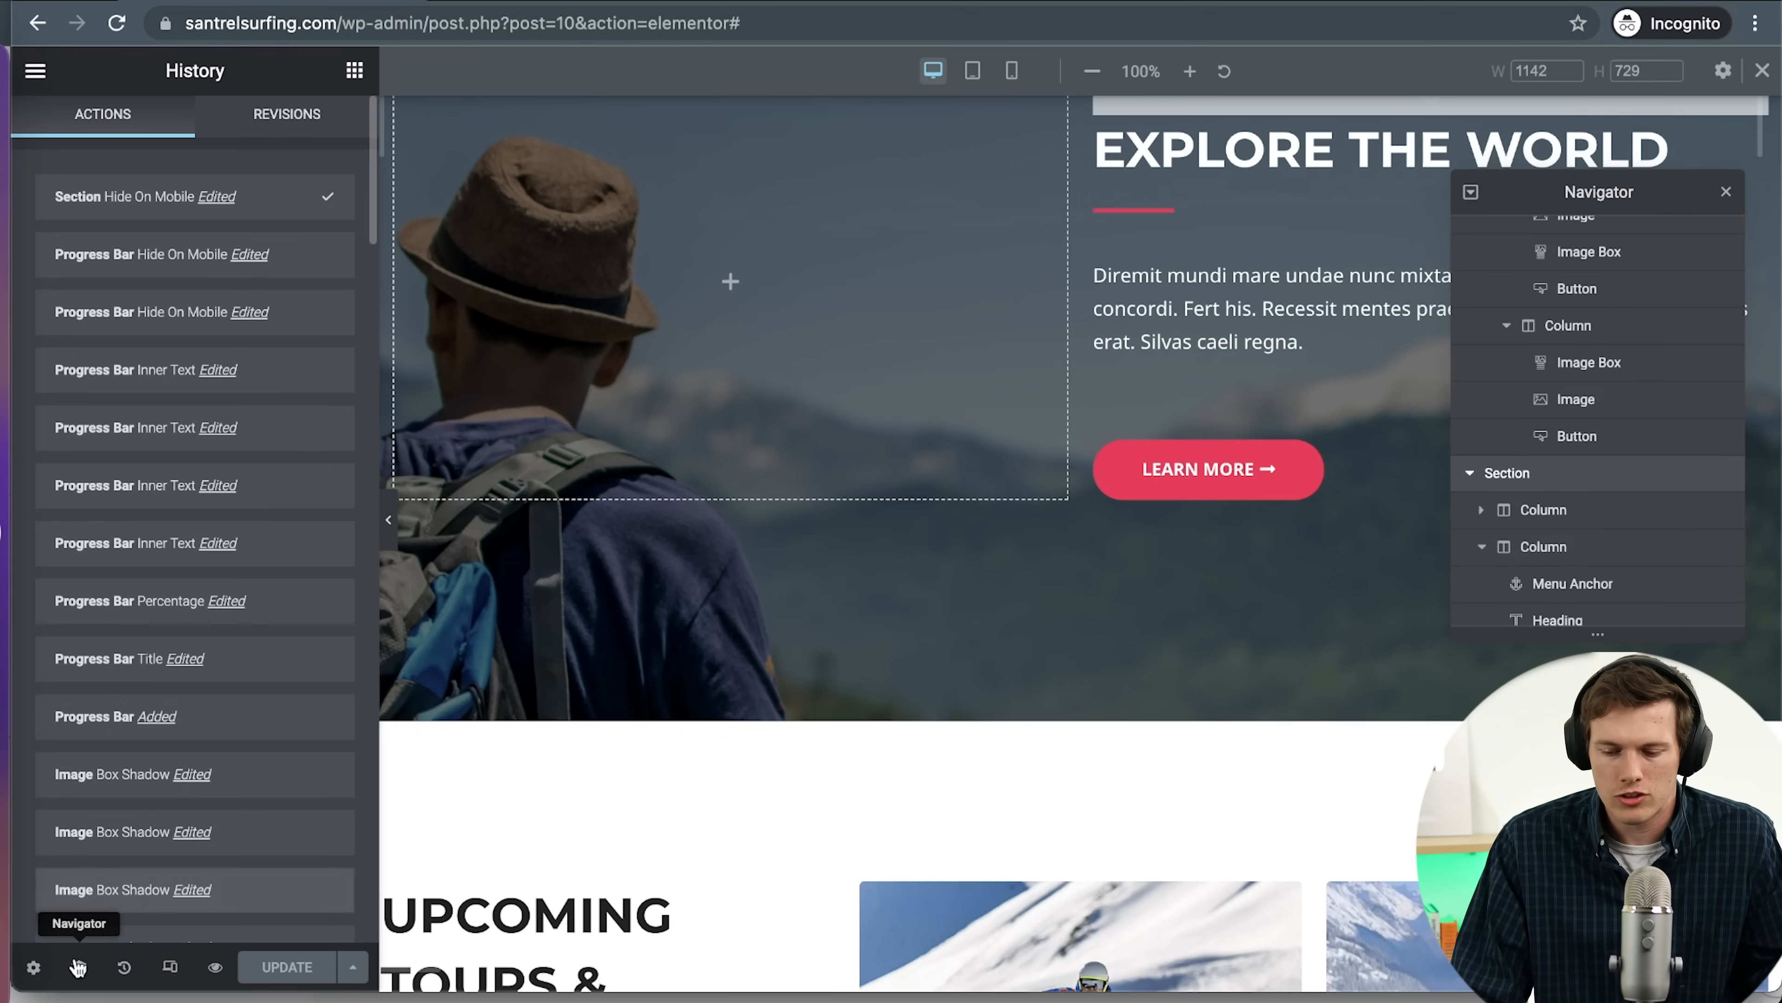
pyautogui.click(1727, 191)
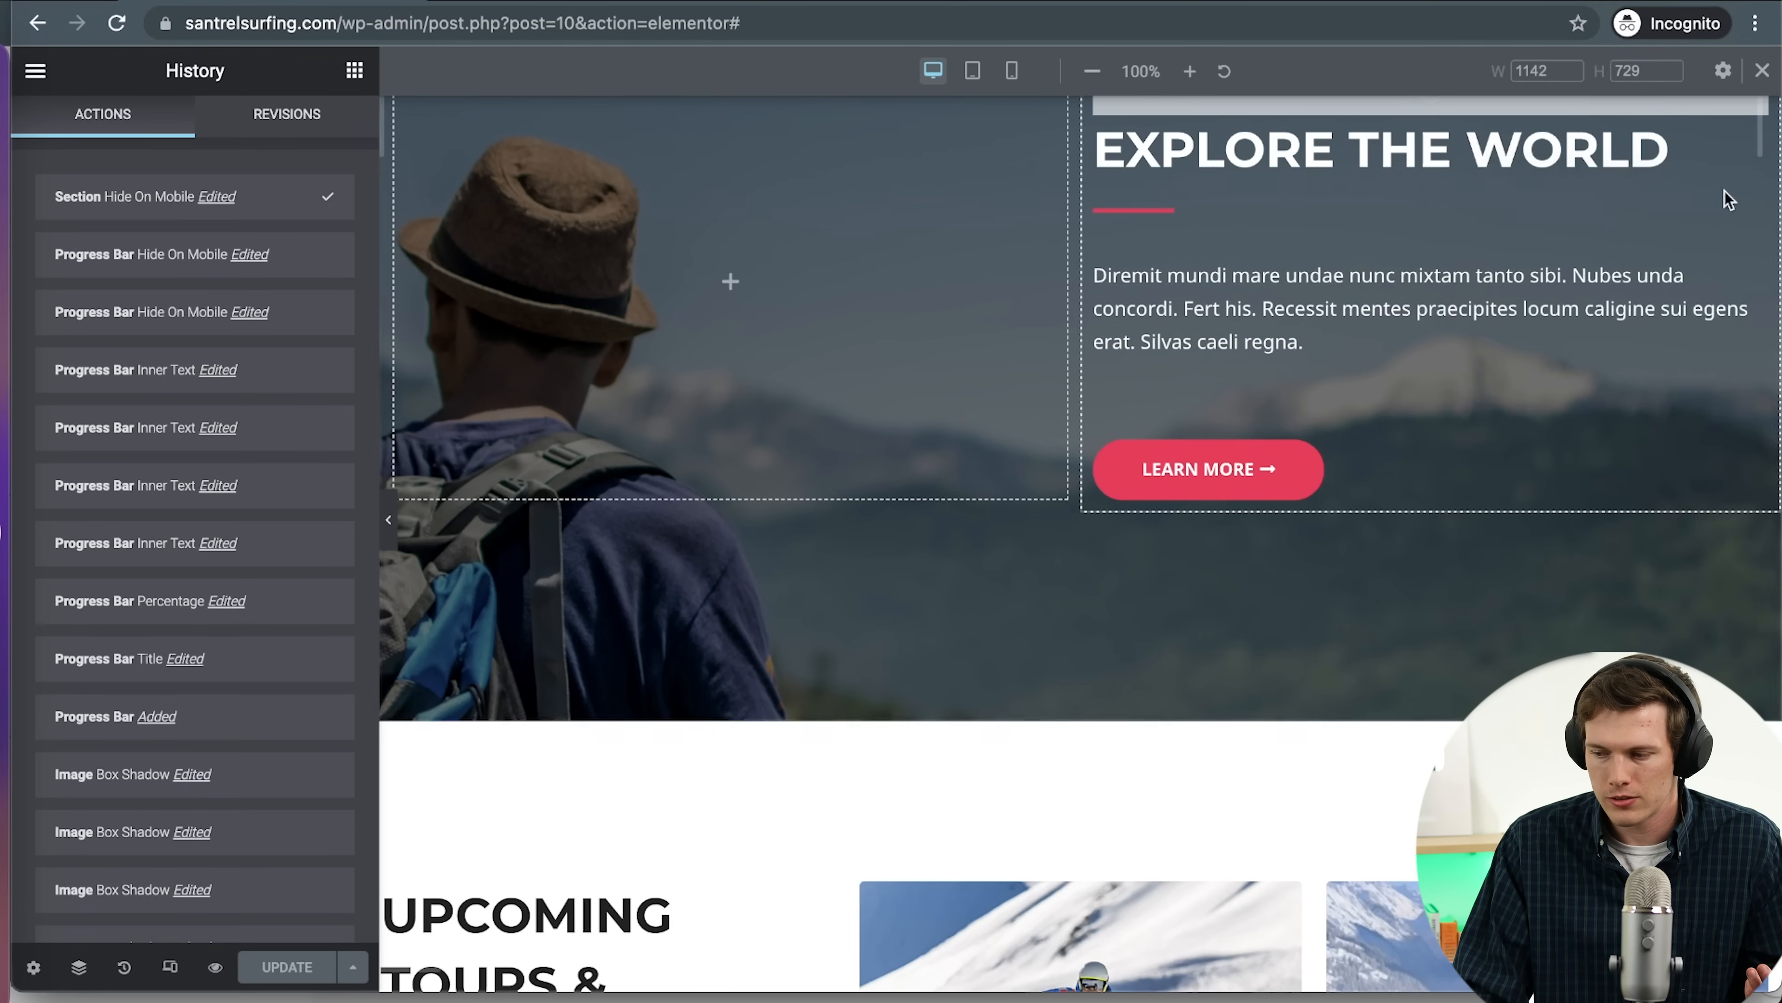
pyautogui.click(1762, 70)
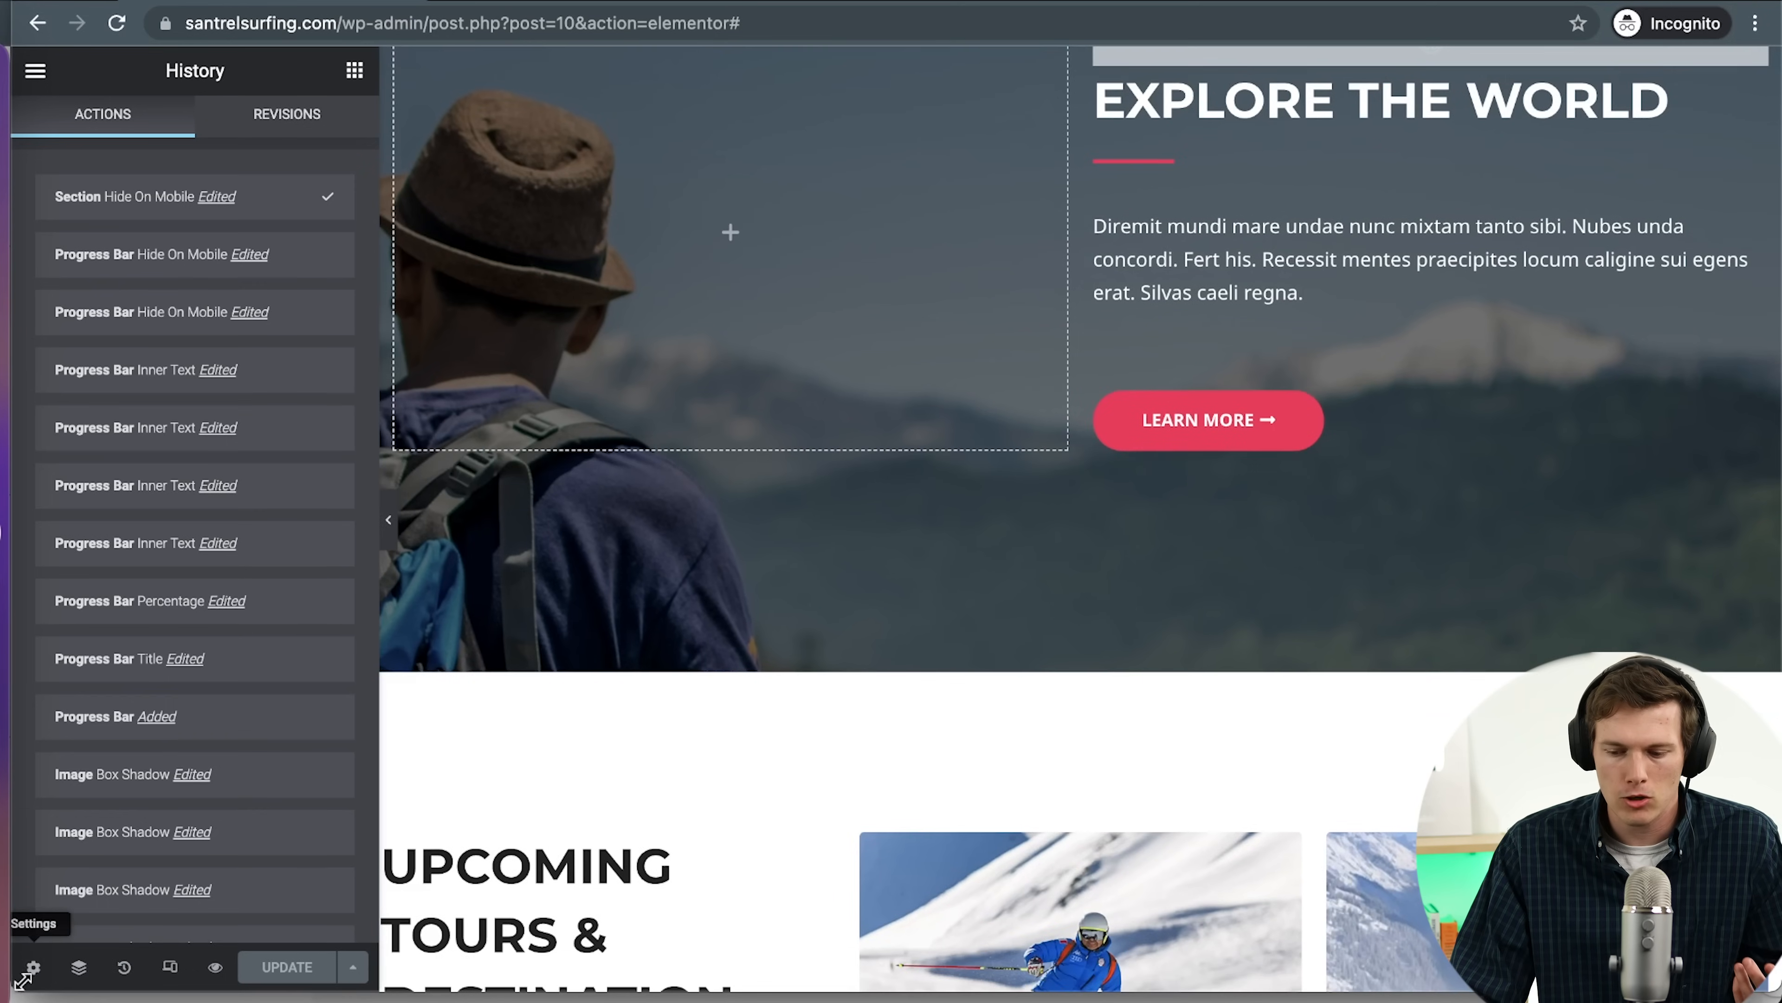
# Review the Home page's general settings and the column structures offered for a new section below the page content
pyautogui.click(33, 969)
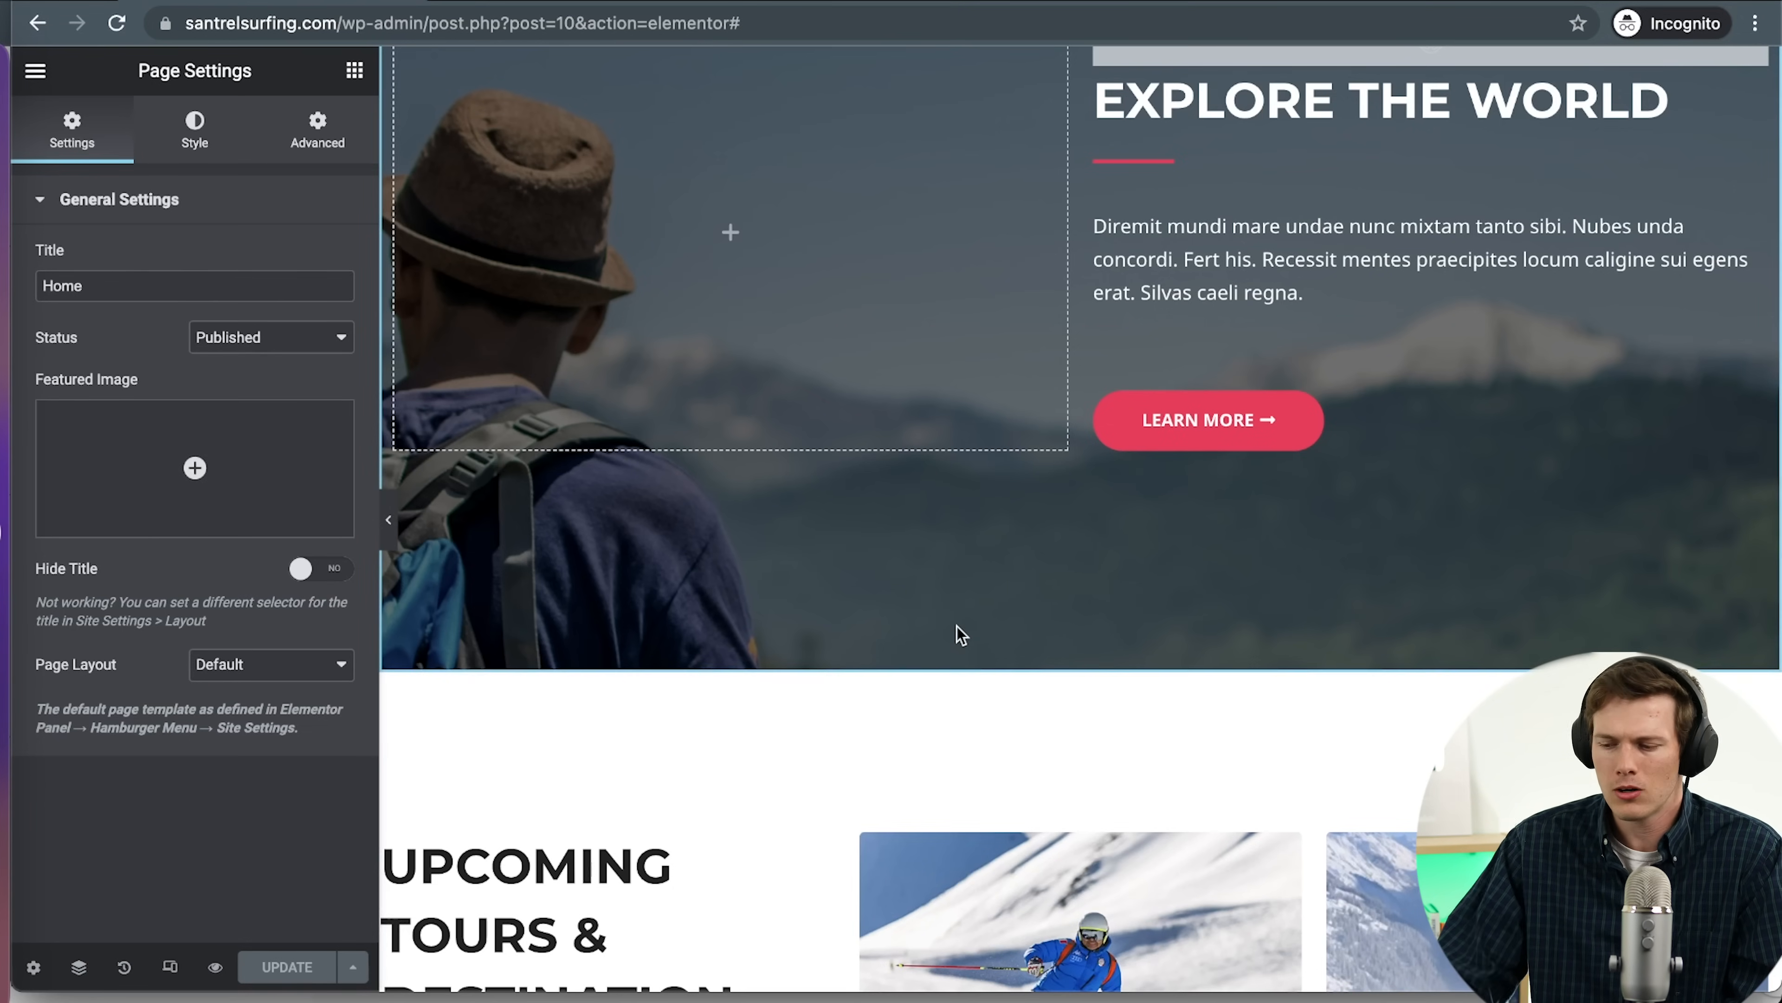
pyautogui.scroll(-15, 956, 627)
pyautogui.scroll(8, 957, 624)
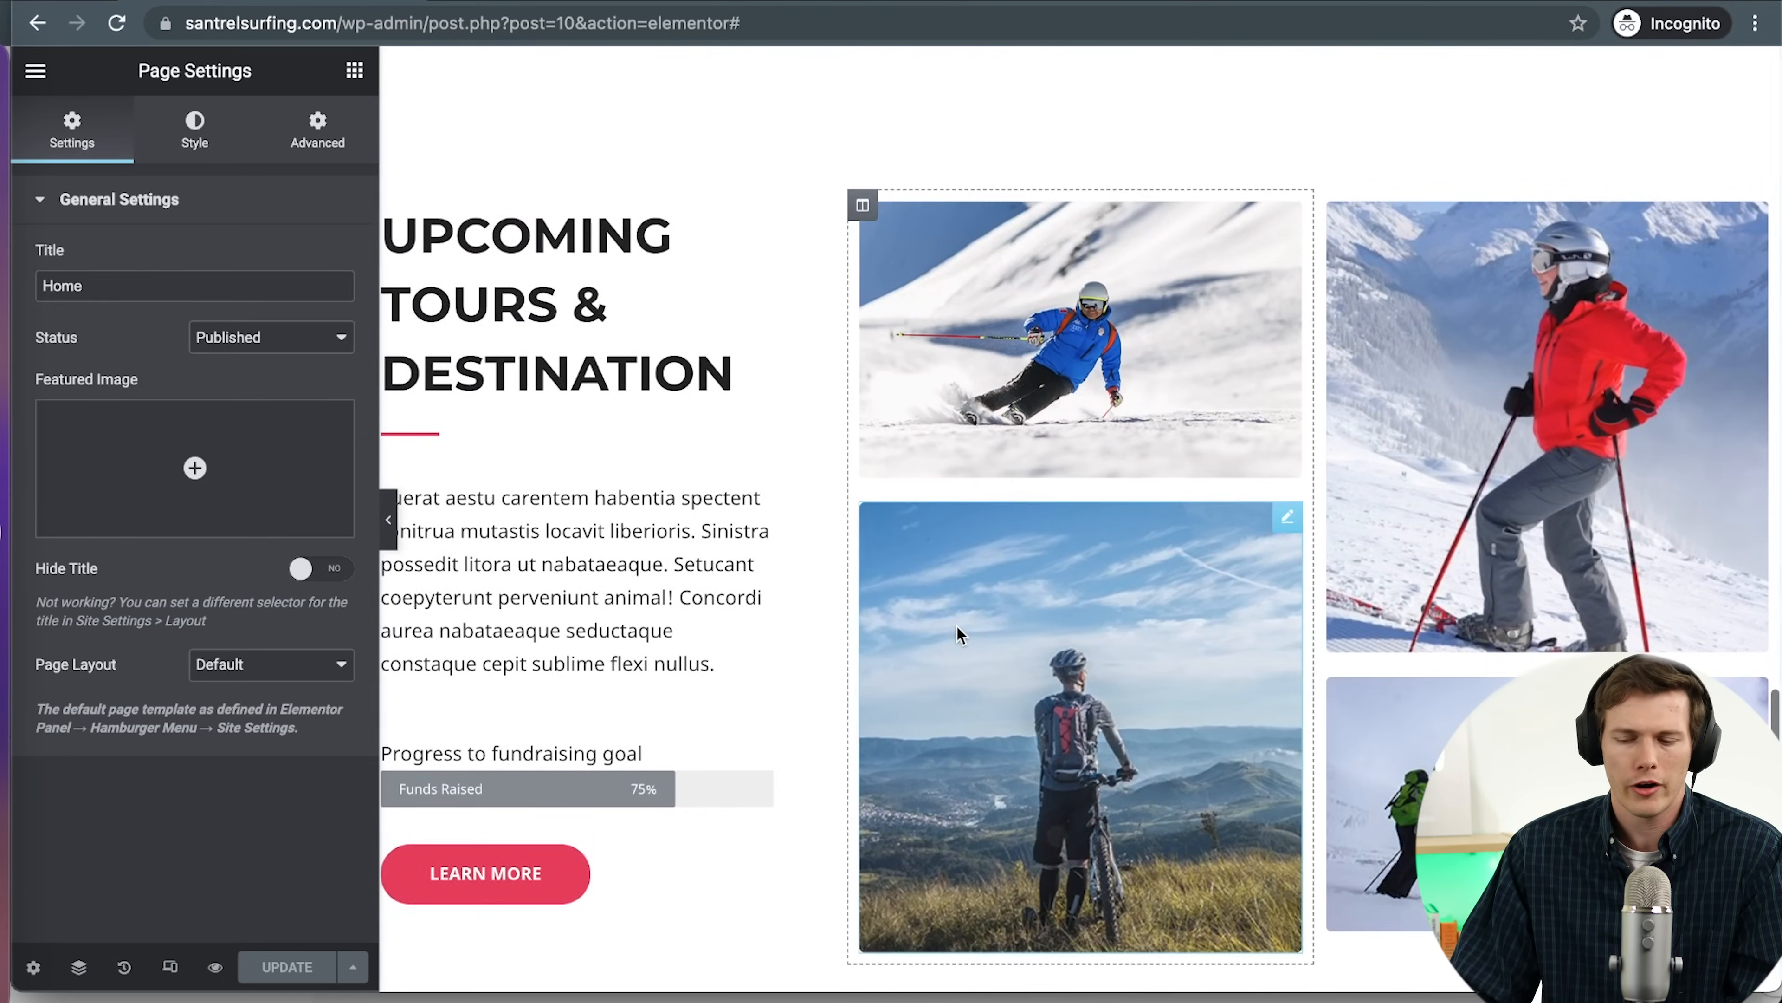
pyautogui.scroll(10, 957, 624)
pyautogui.scroll(-15, 957, 627)
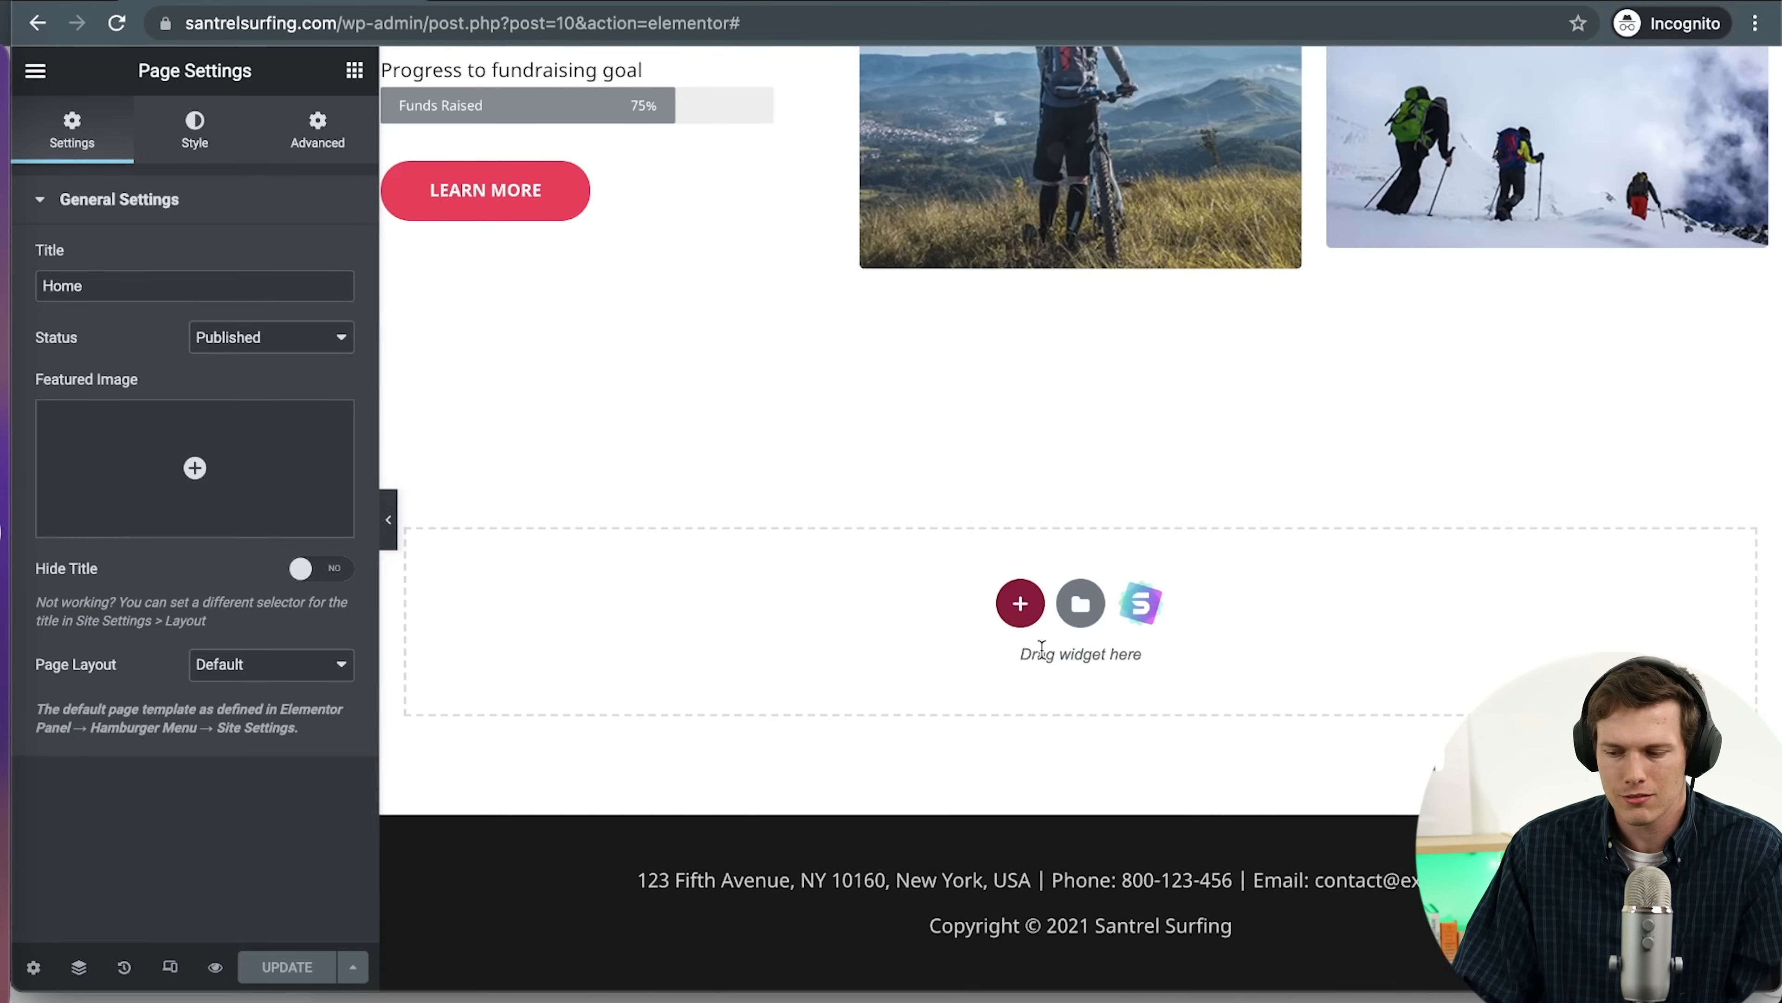
pyautogui.click(1020, 602)
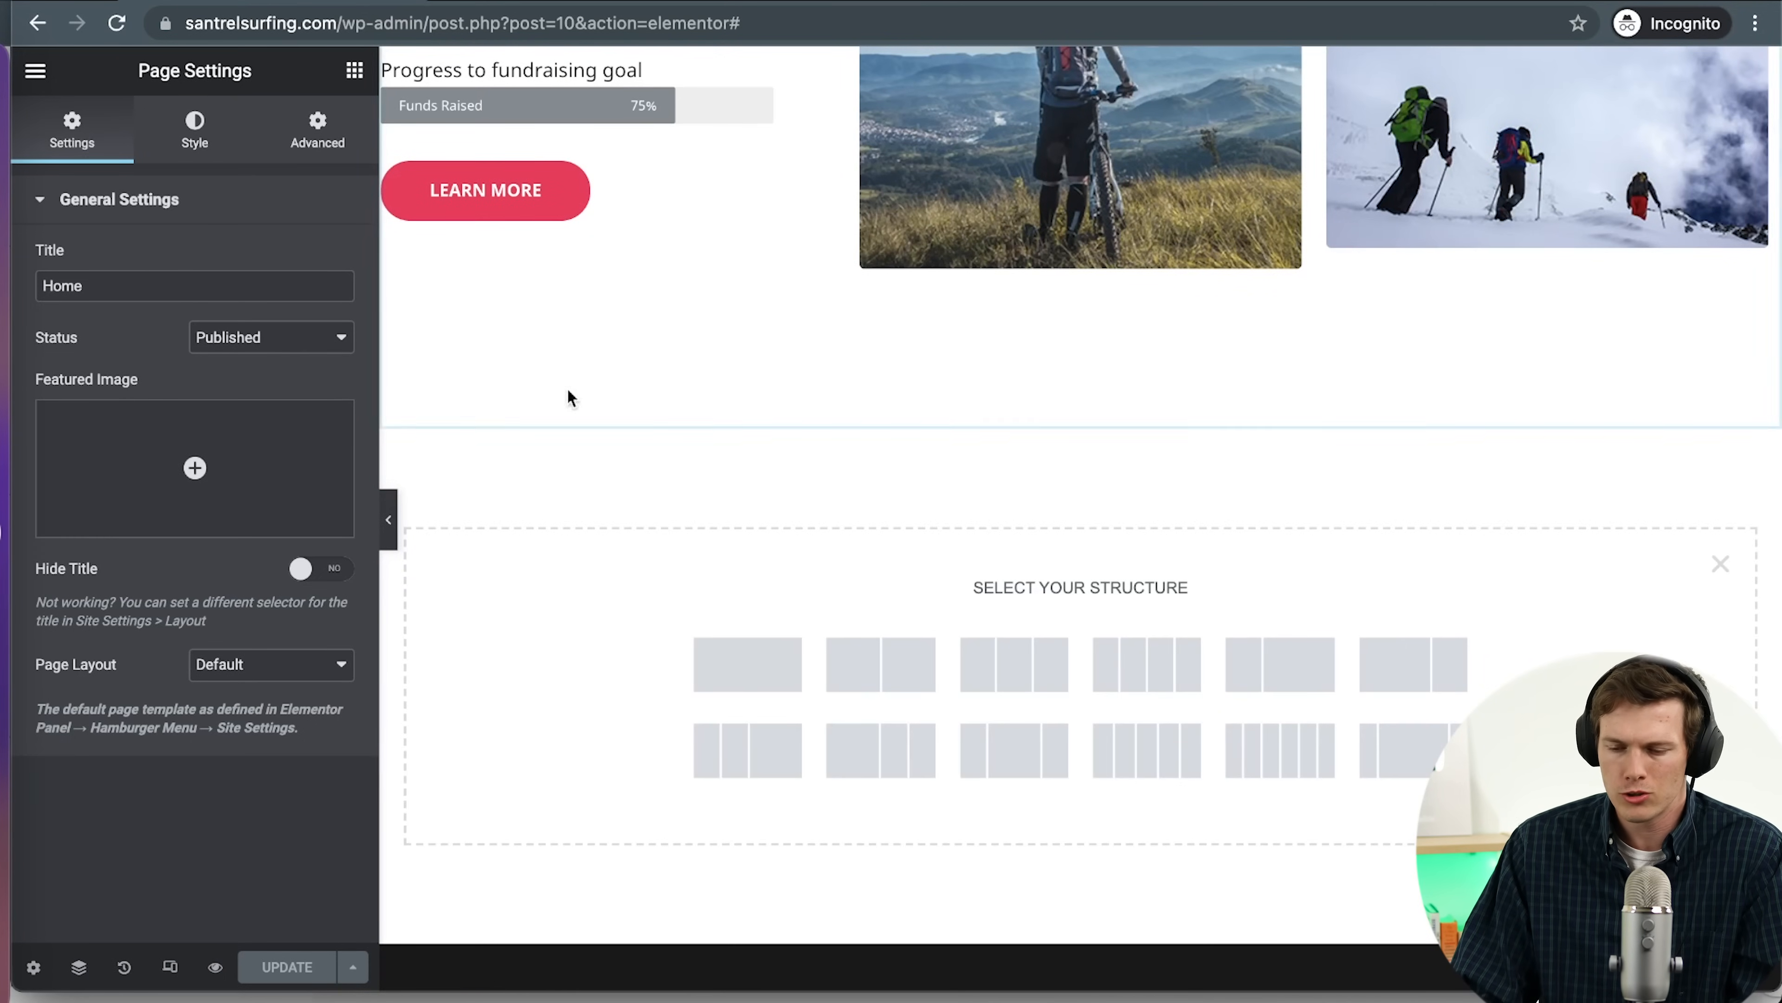
# Exit the page editor to the WordPress dashboard and display the list of all pages
pyautogui.click(37, 71)
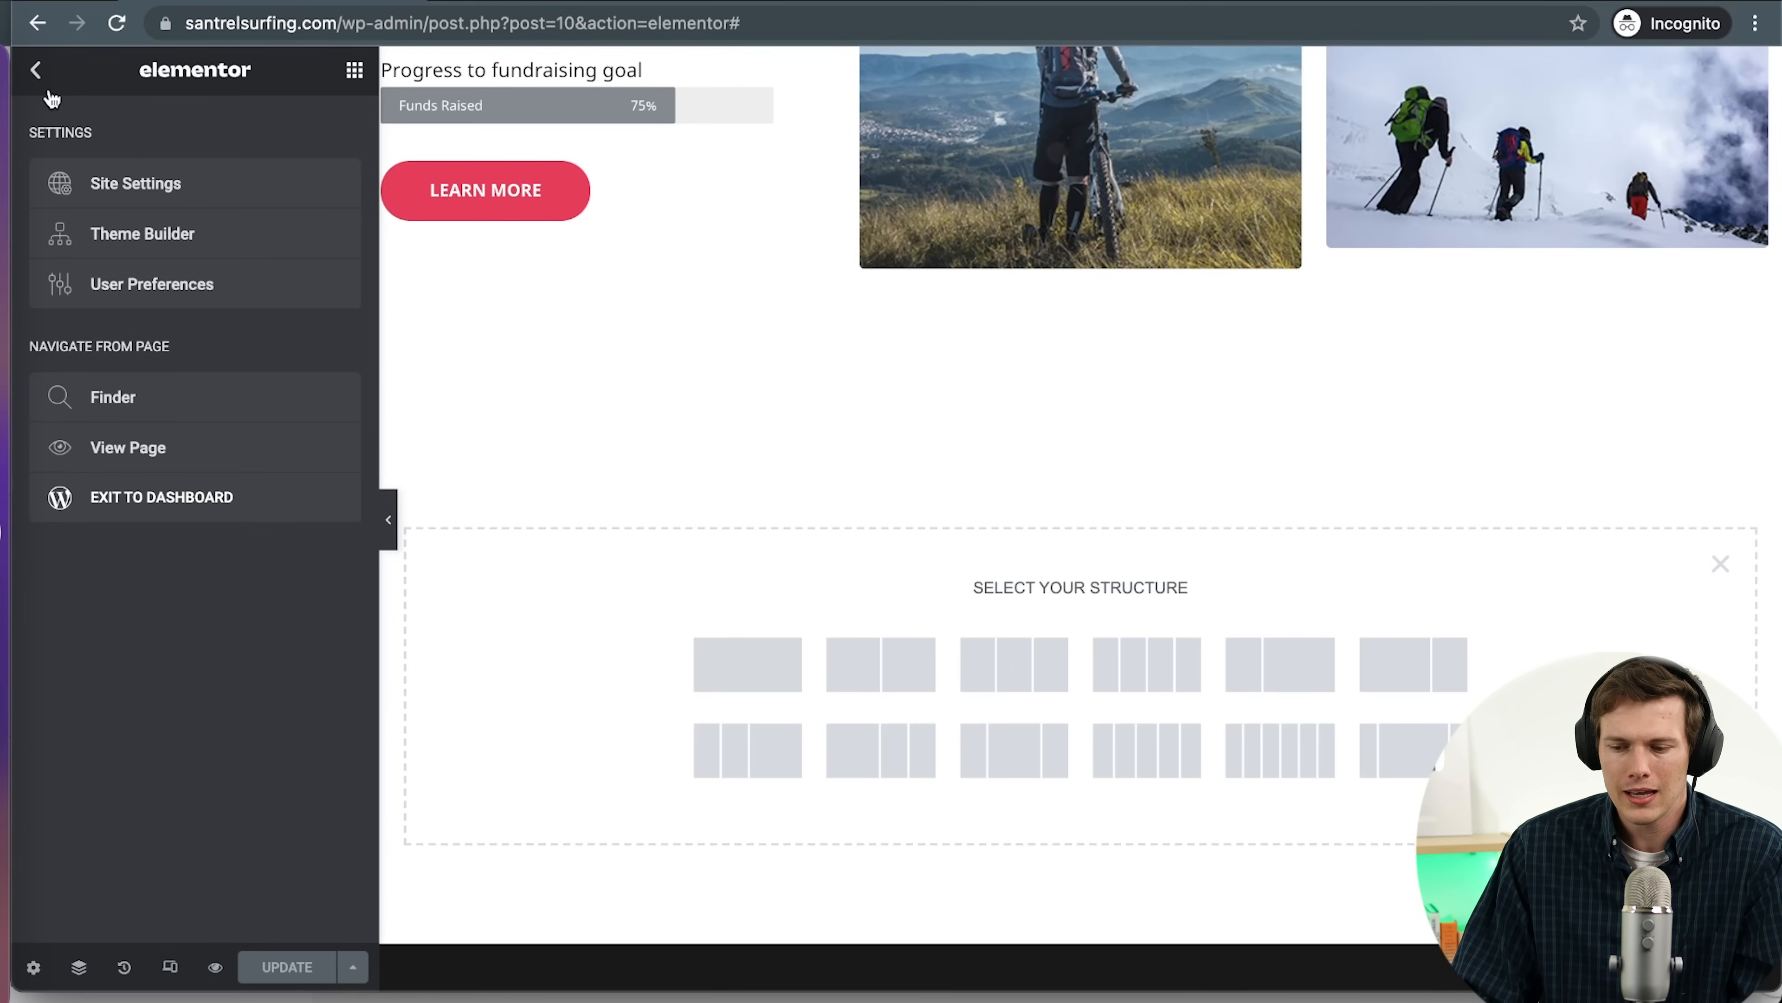
pyautogui.click(145, 494)
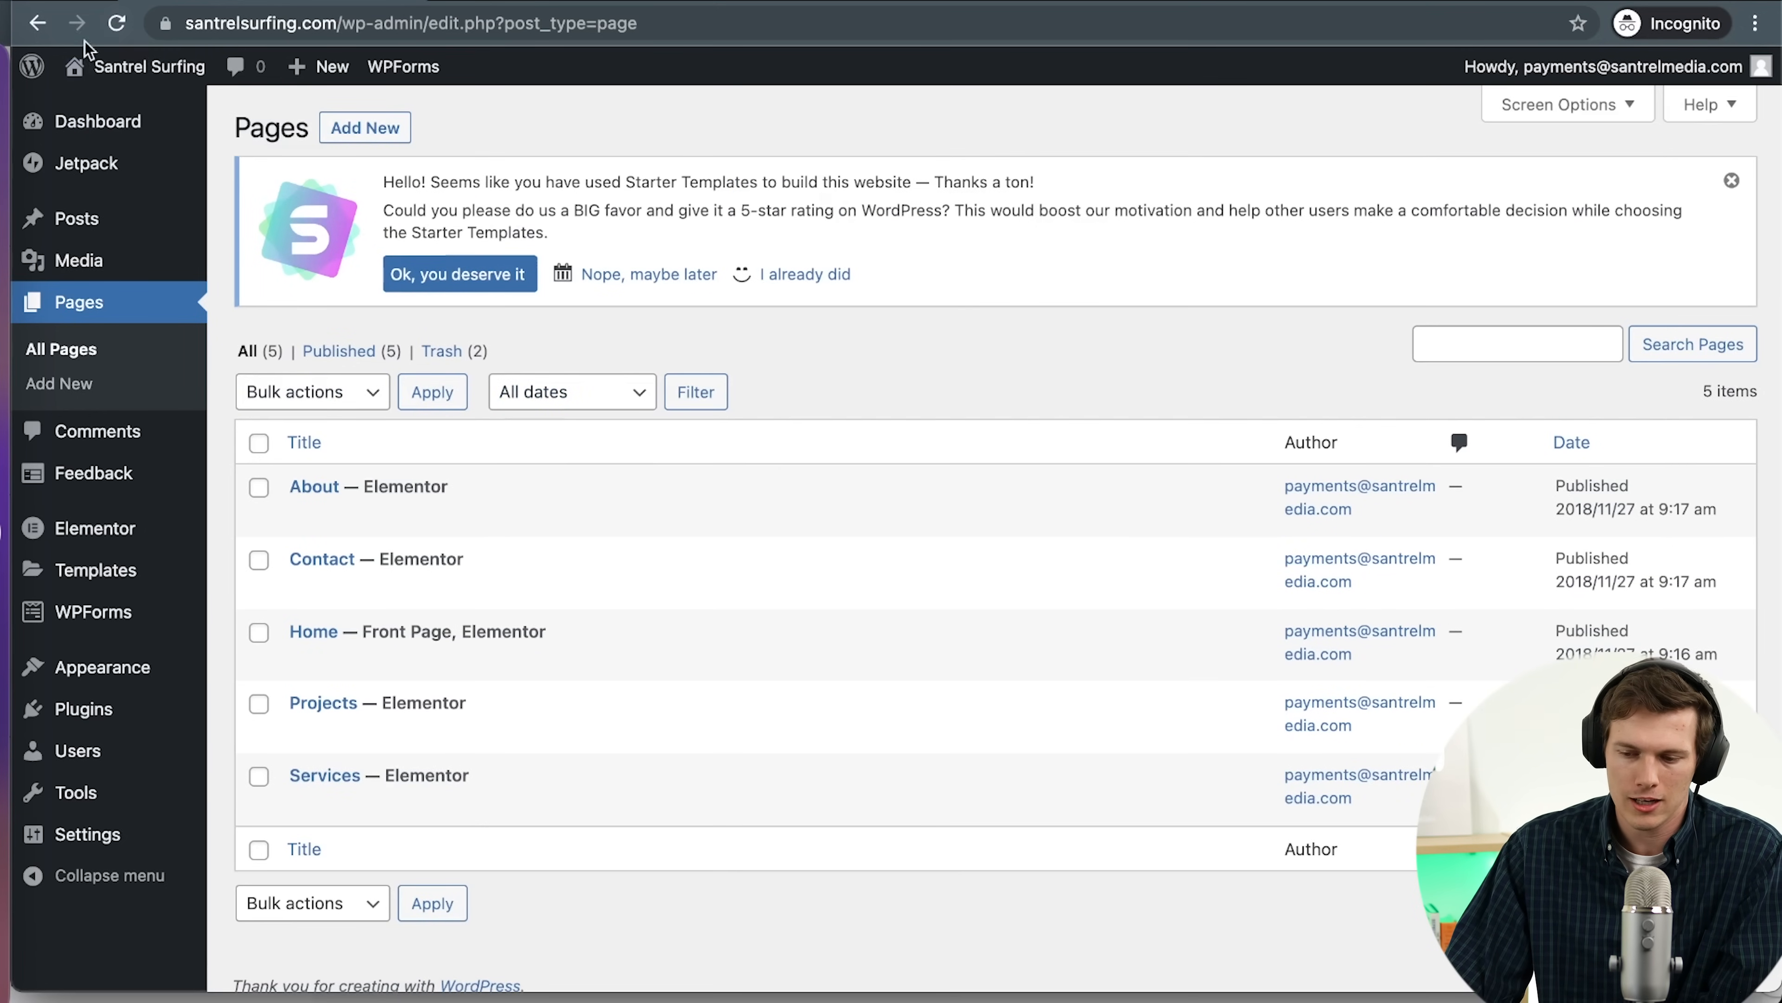
pyautogui.click(101, 123)
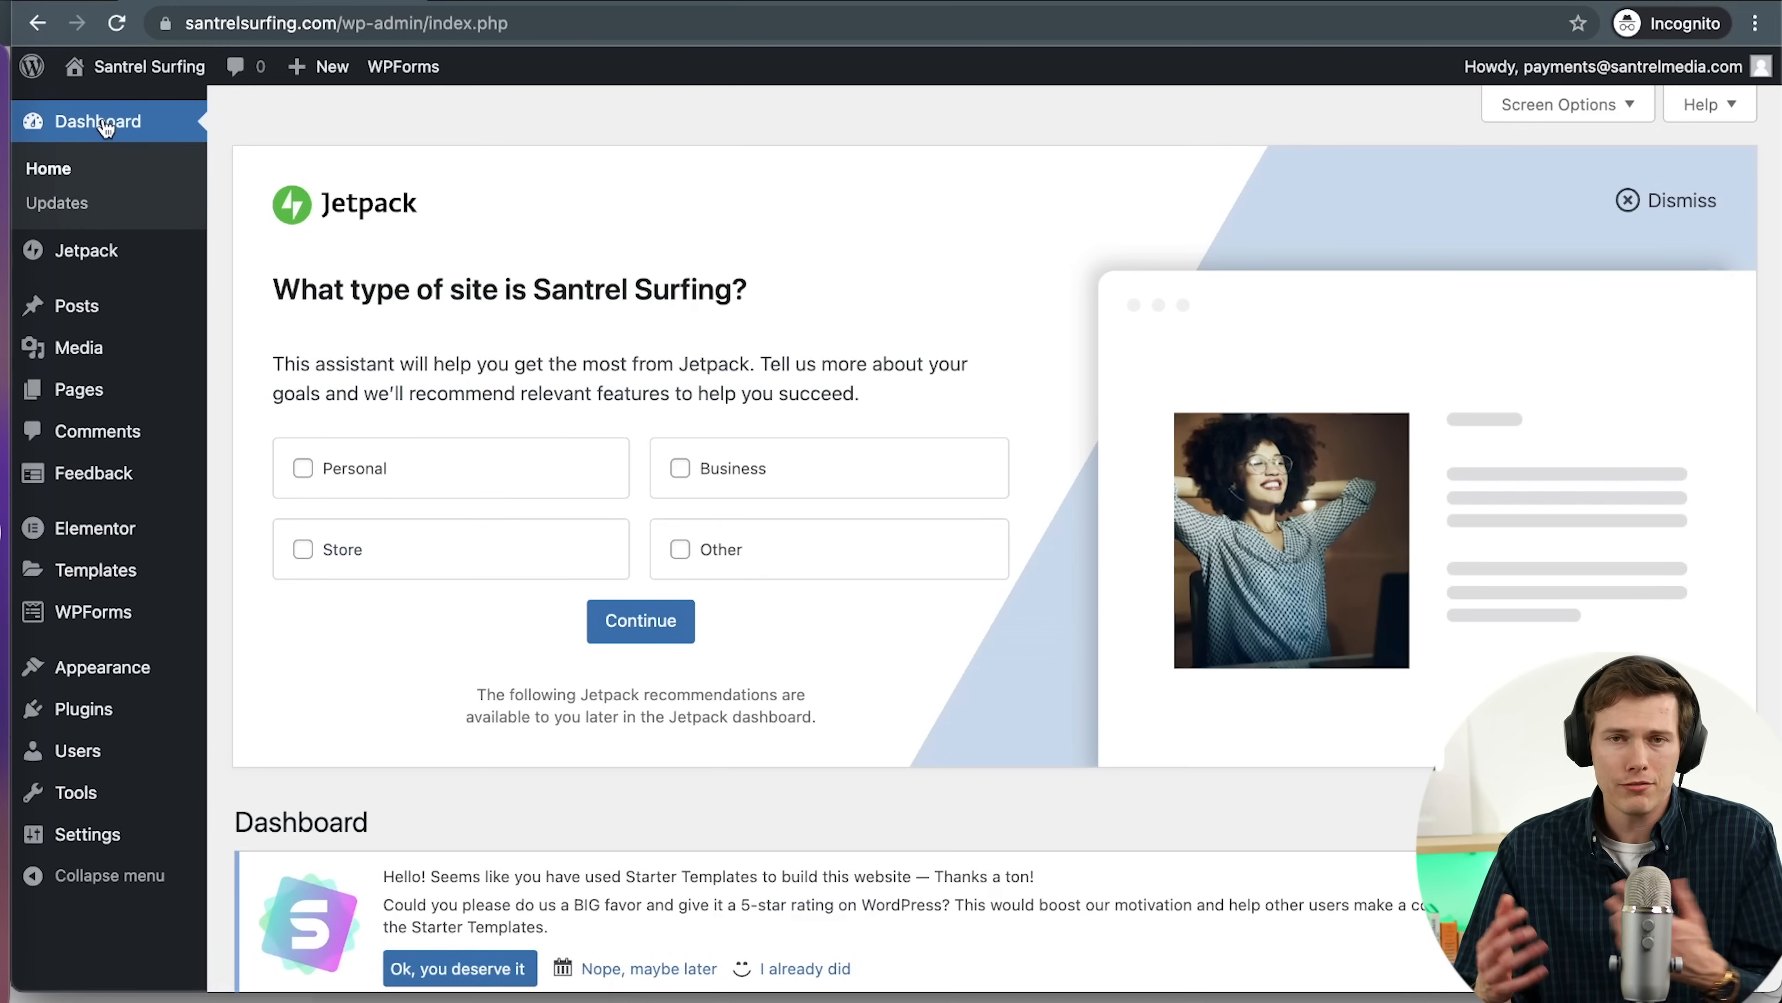
pyautogui.click(111, 393)
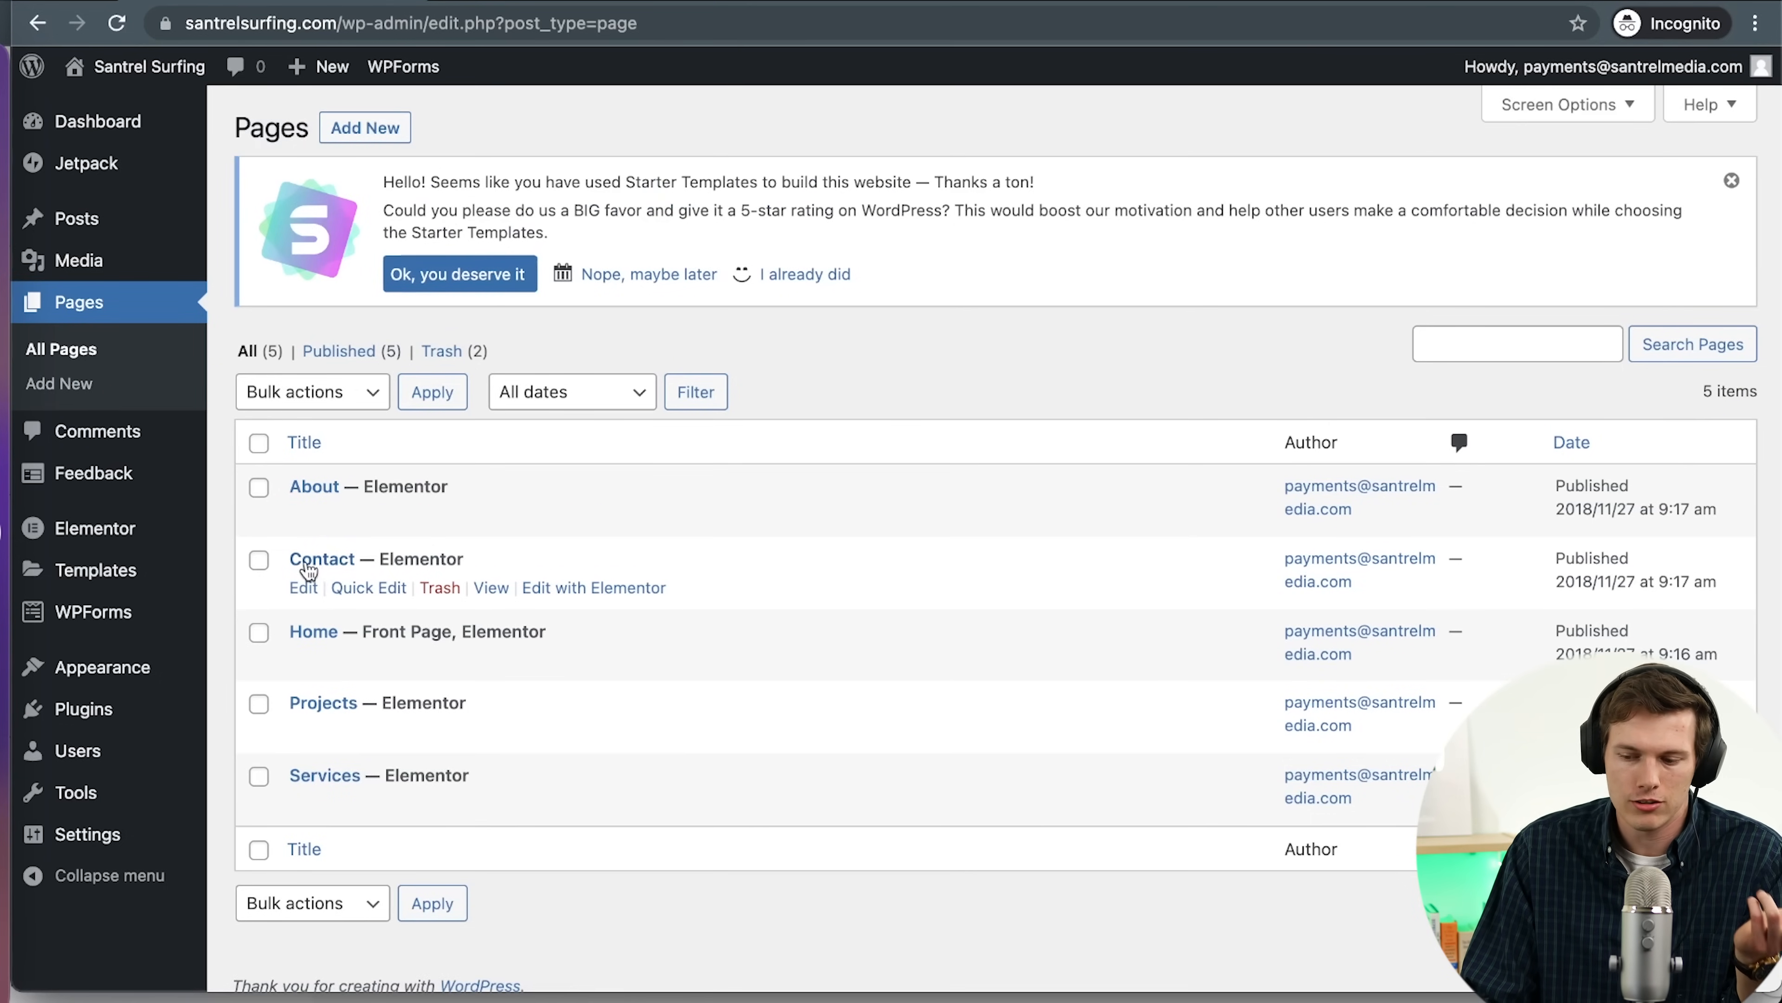
# Quick-edit the Contact page, setting its title to Reserve and its slug to reserve, and save the changes
pyautogui.click(366, 588)
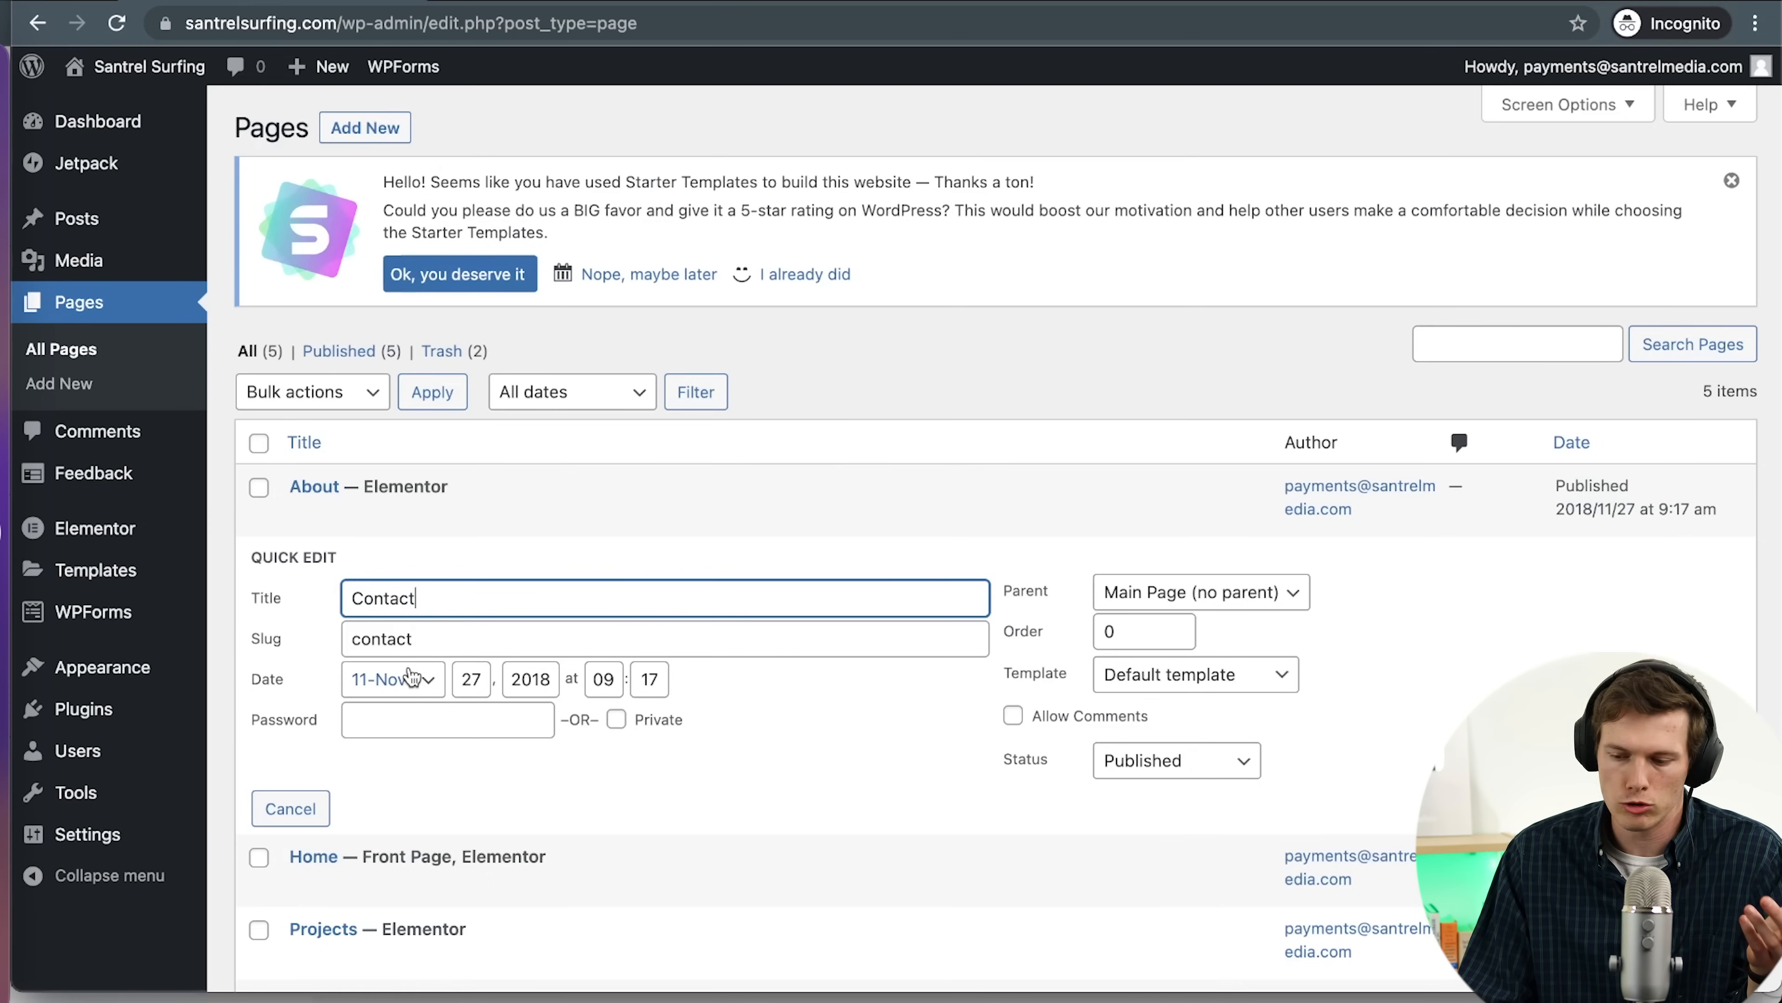
pyautogui.click(453, 631)
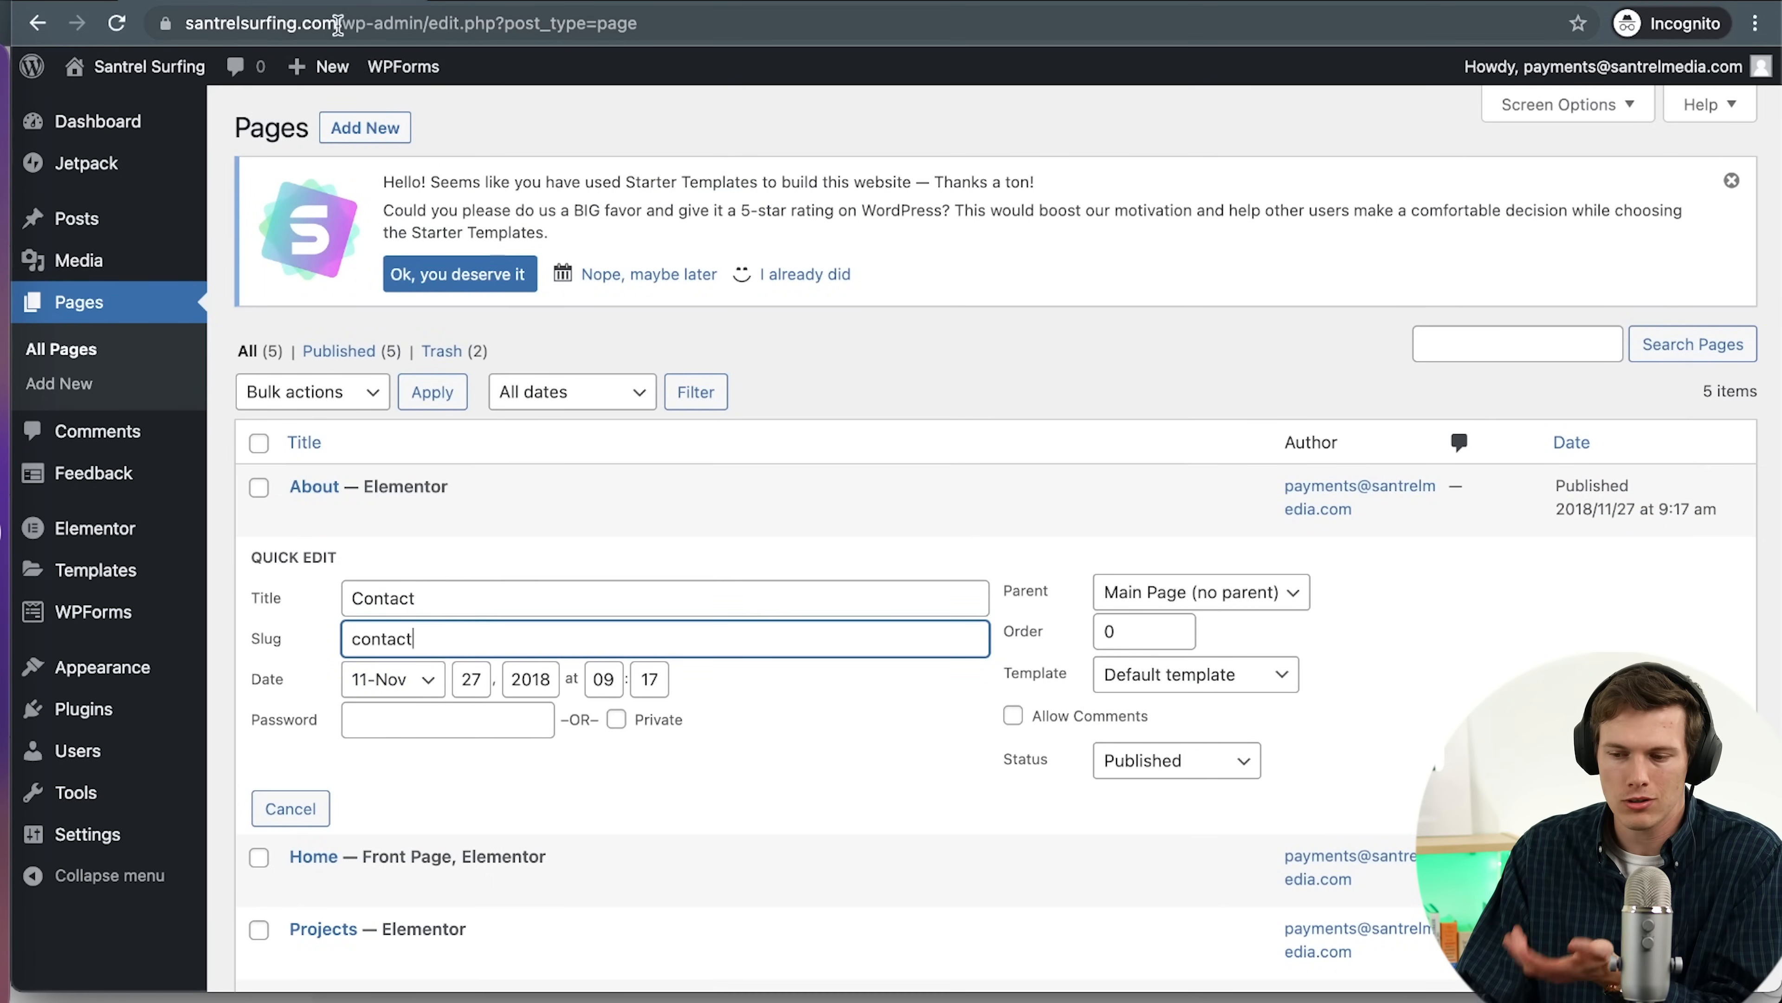
pyautogui.moveTo(439, 625); pyautogui.dragTo(278, 640)
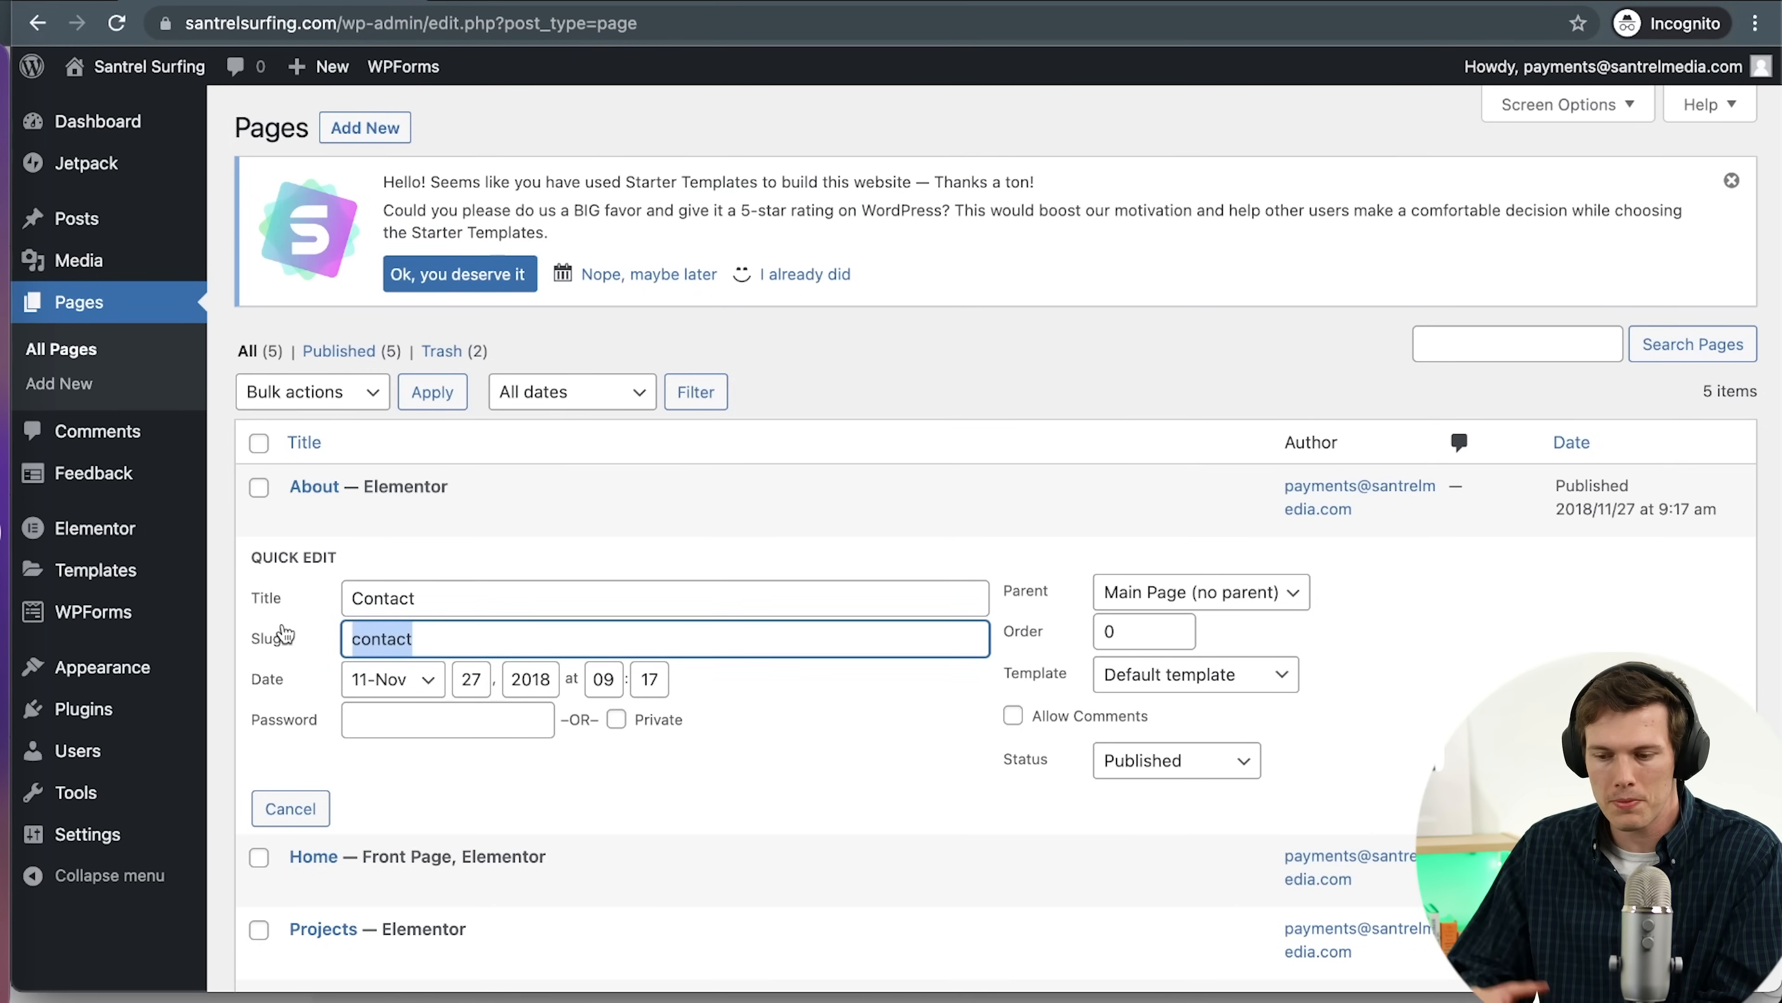
pyautogui.click(447, 641)
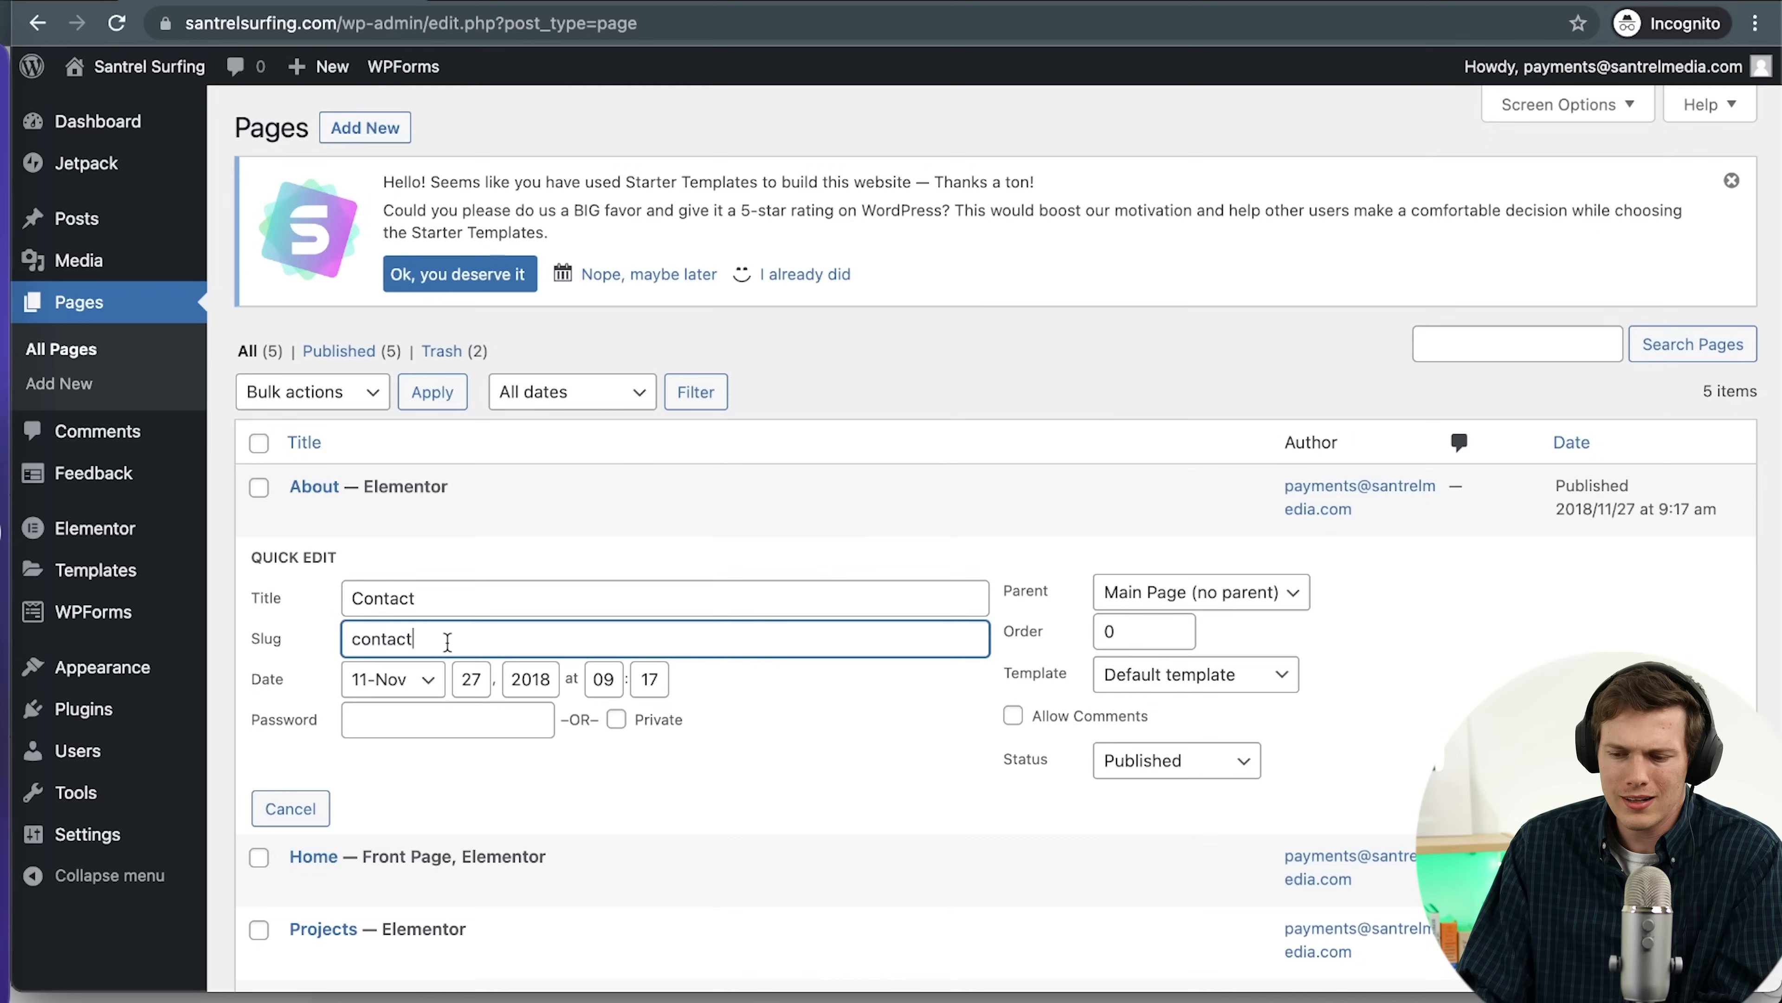
pyautogui.doubleClick(448, 641)
pyautogui.hotkey('shift', 'Tab')
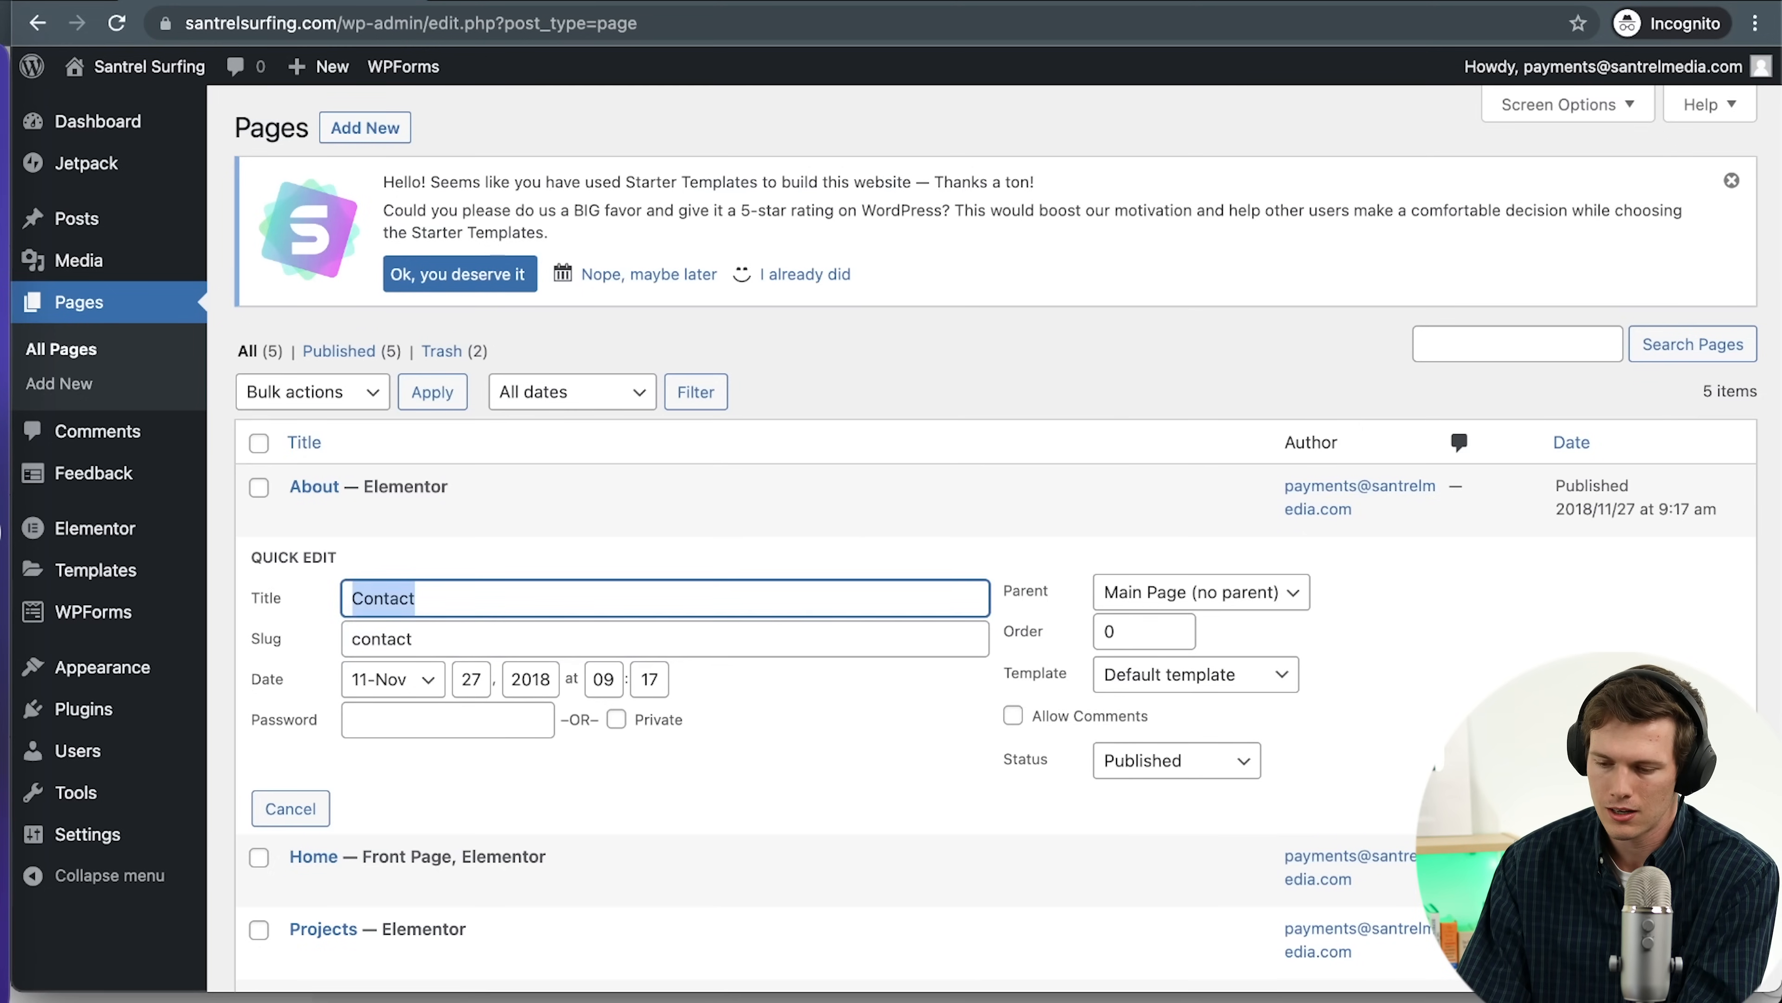
pyautogui.write('Reserv')
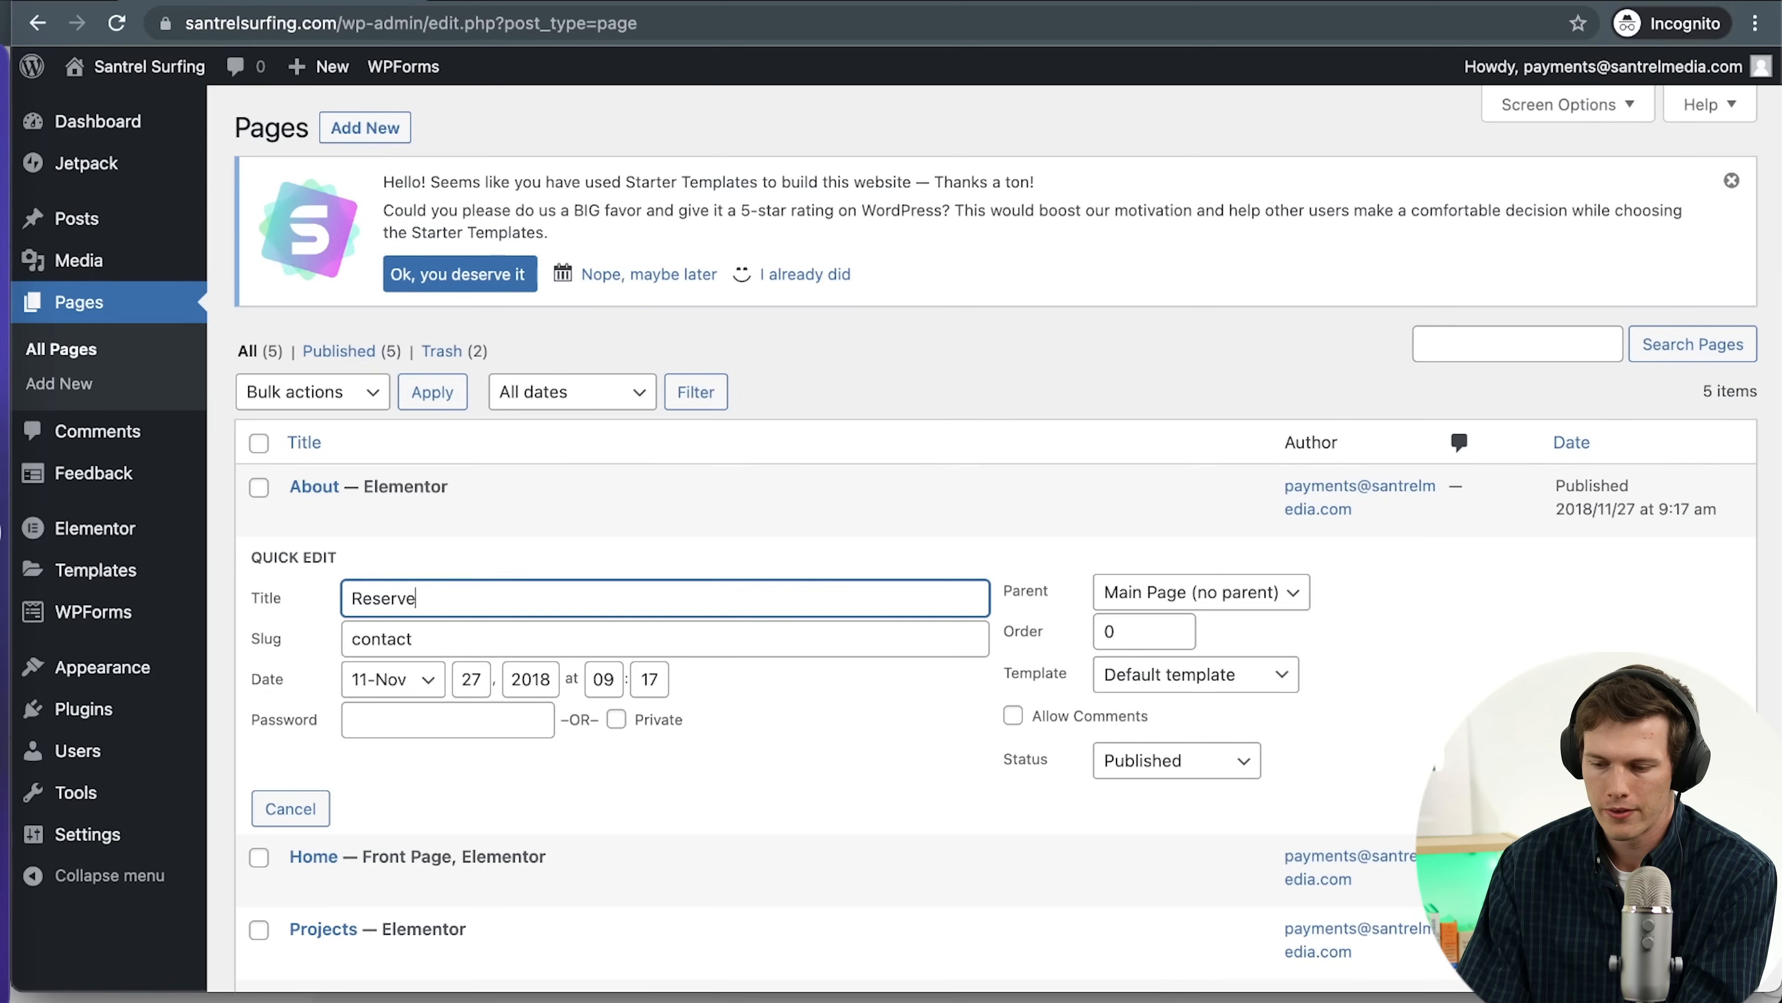
pyautogui.write('e')
pyautogui.press('Tab')
pyautogui.write('r')
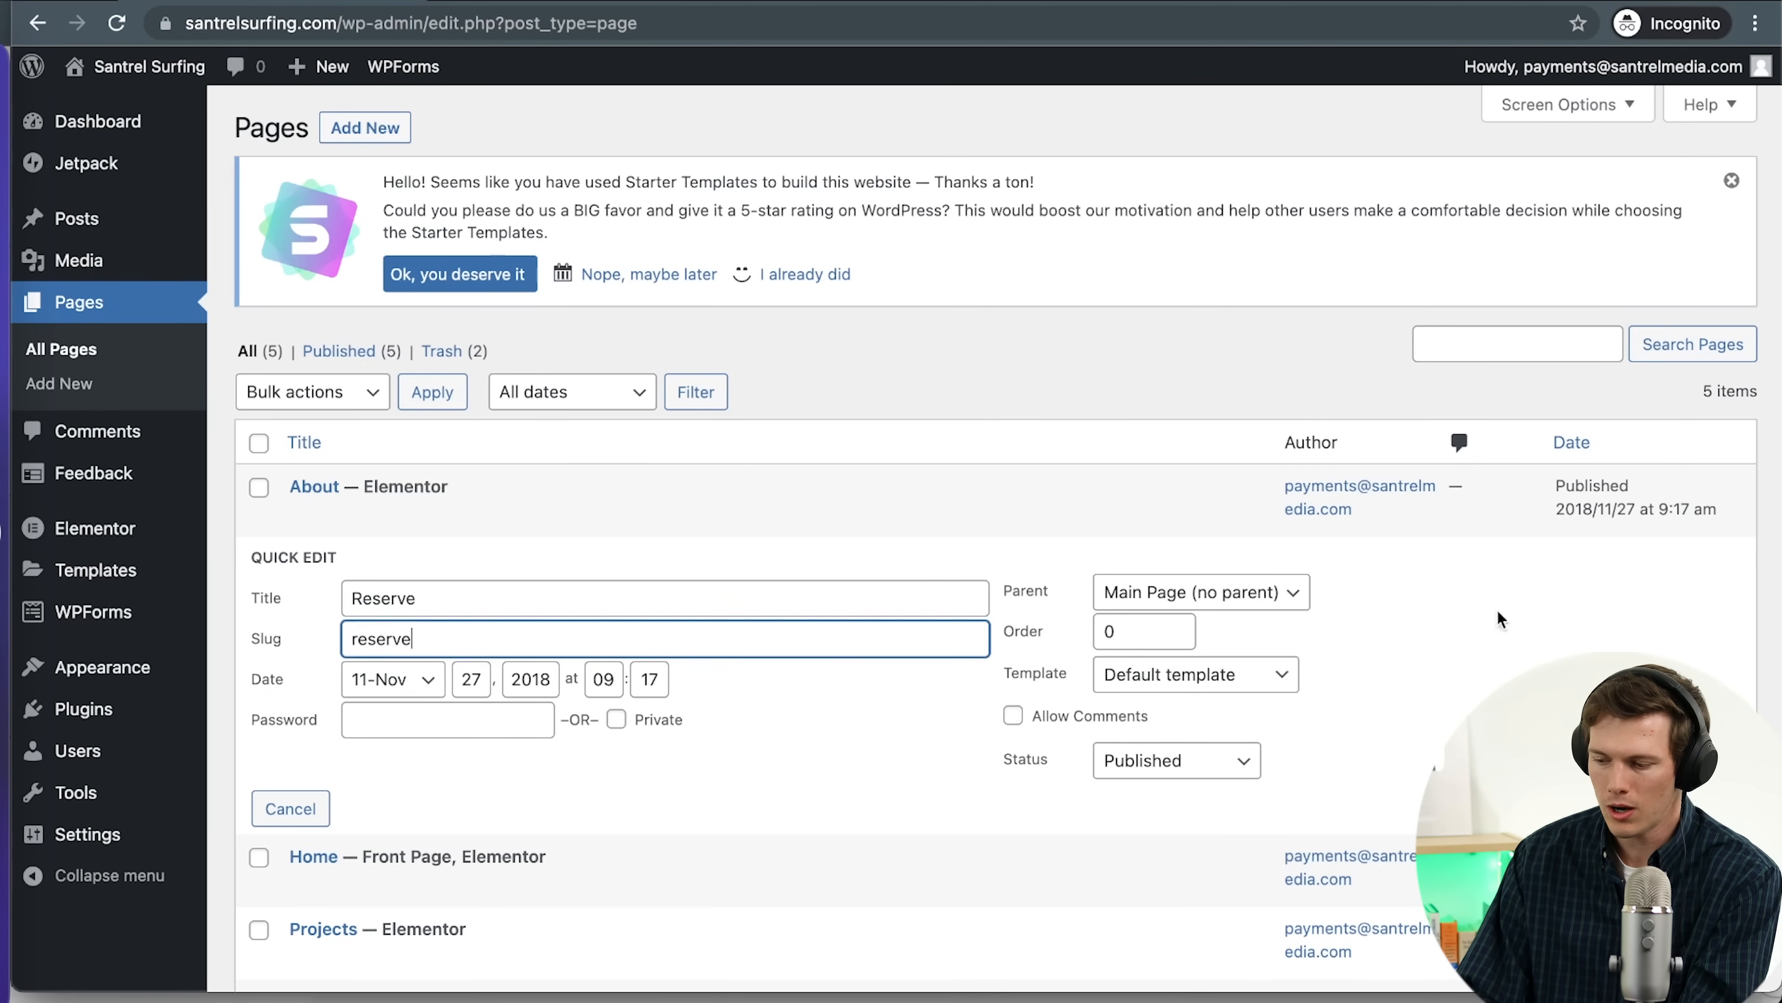
pyautogui.click(1709, 808)
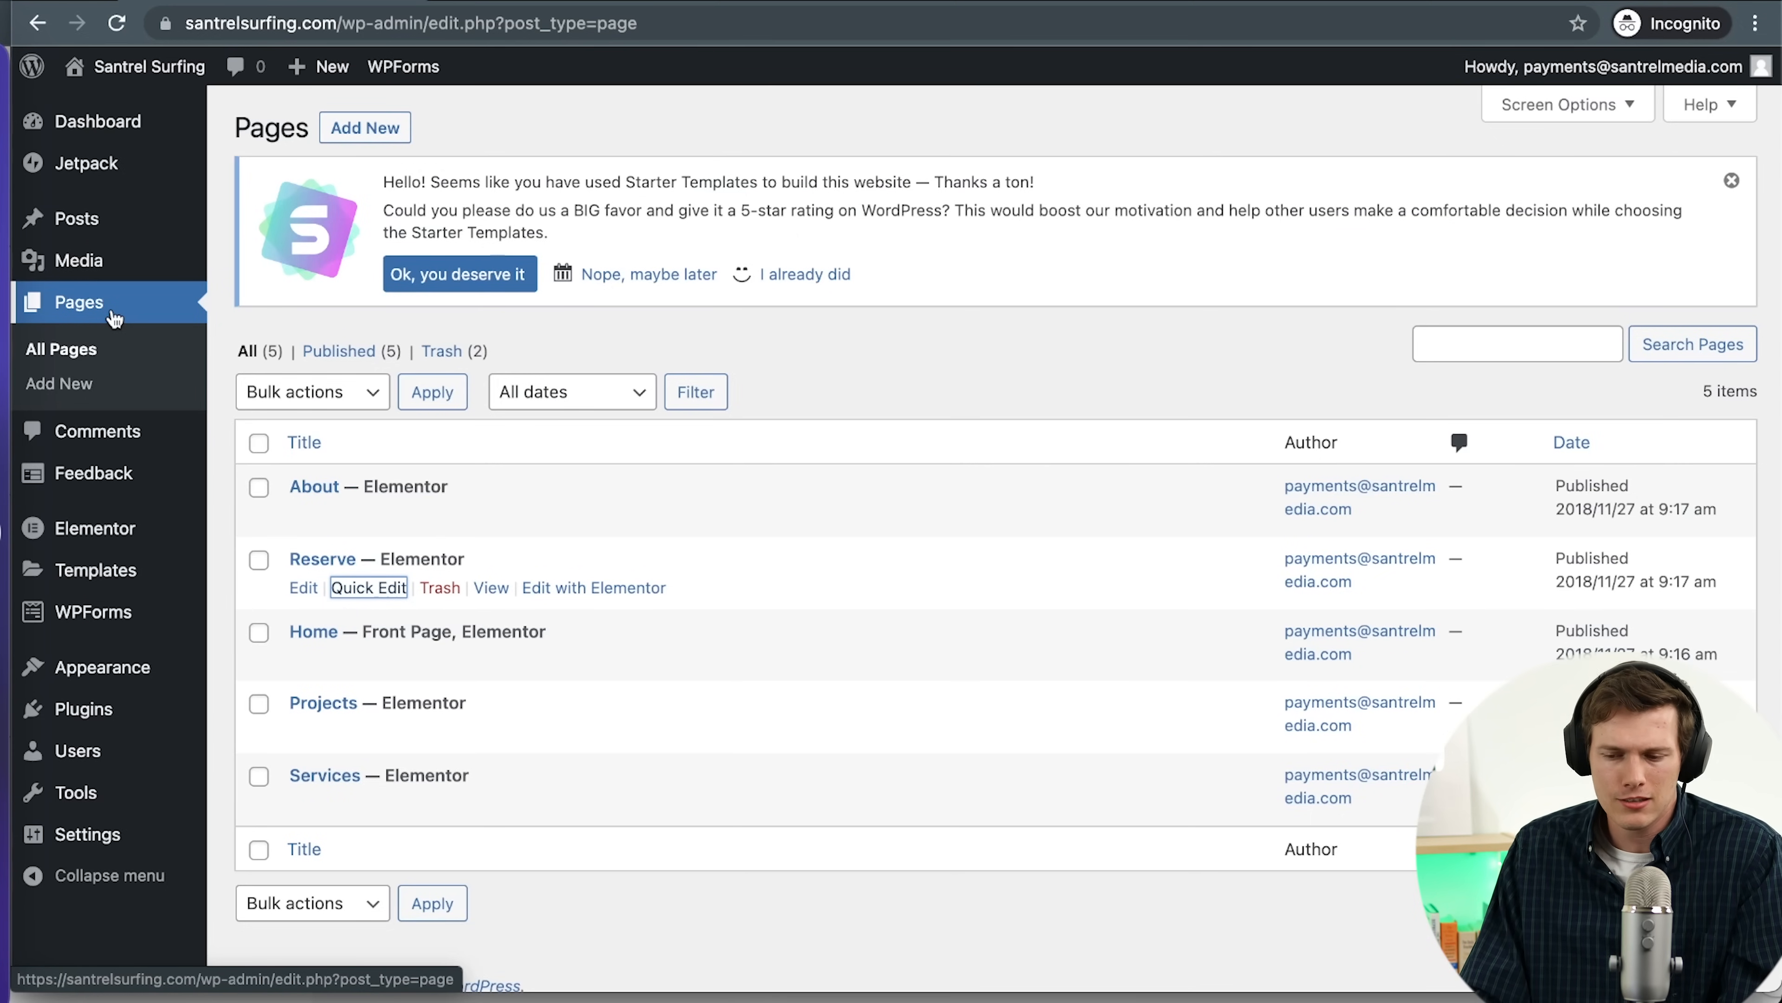
# Dismiss the Starter Templates rating notice in the posts list and start a new post
pyautogui.moveTo(76, 226)
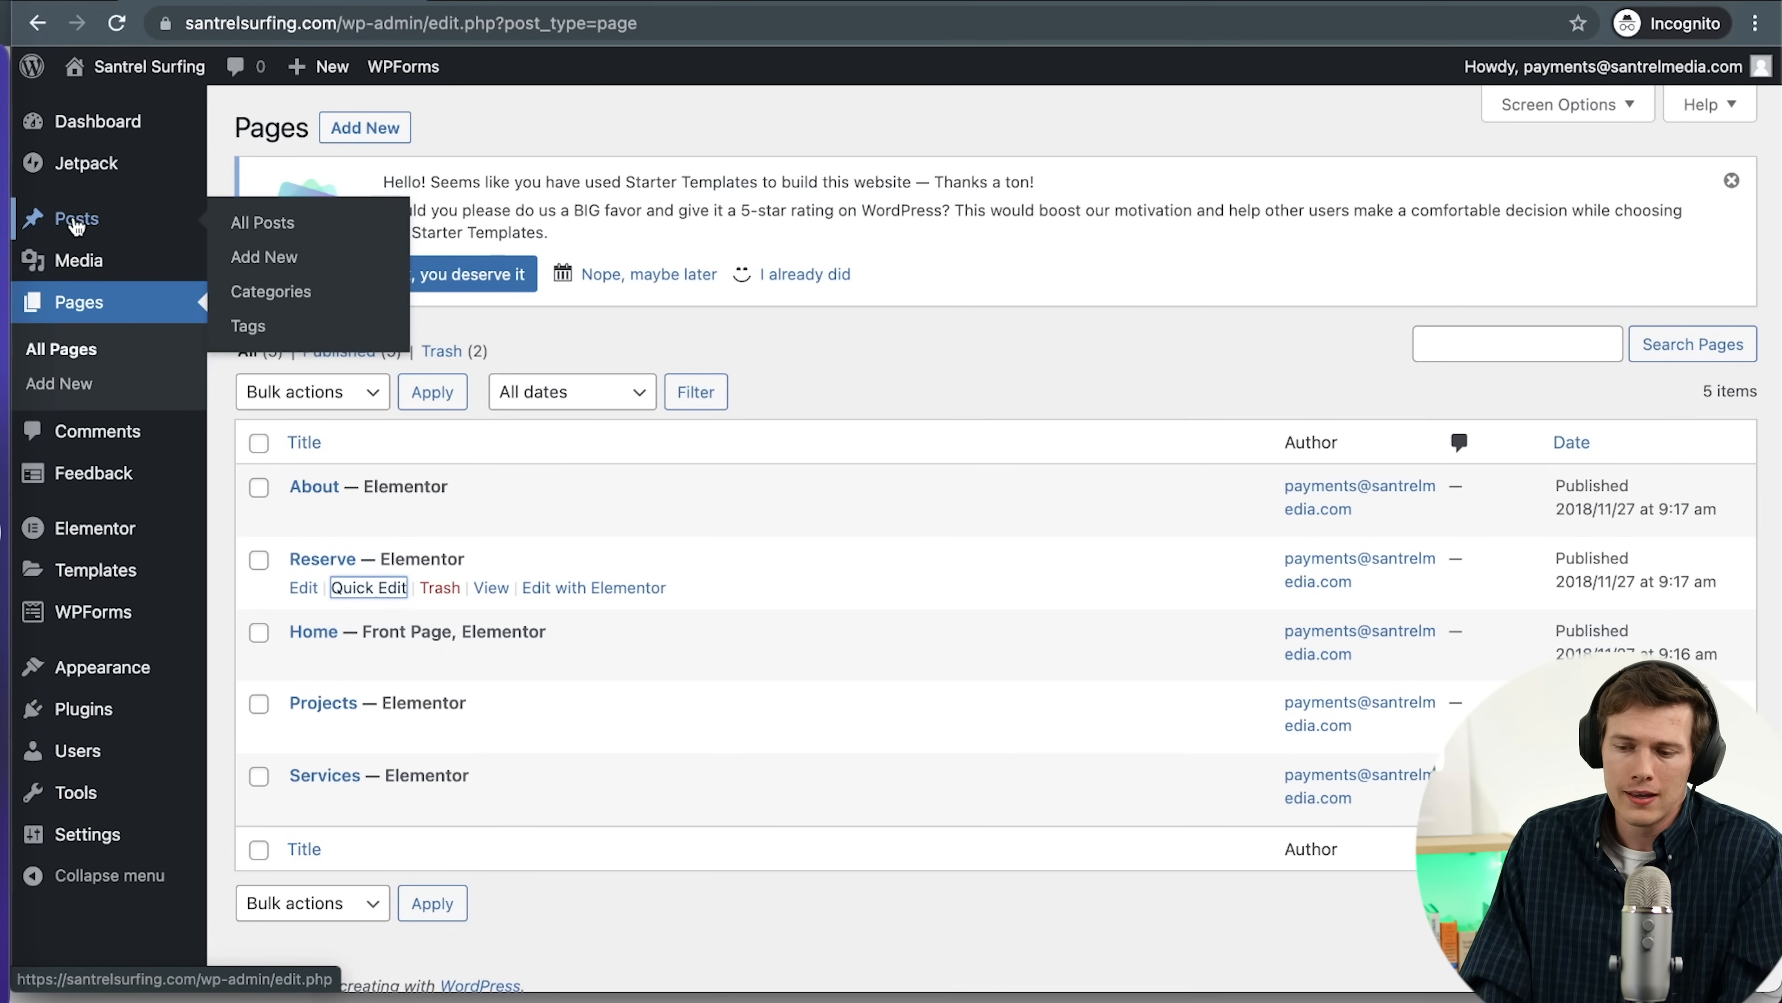
pyautogui.click(76, 223)
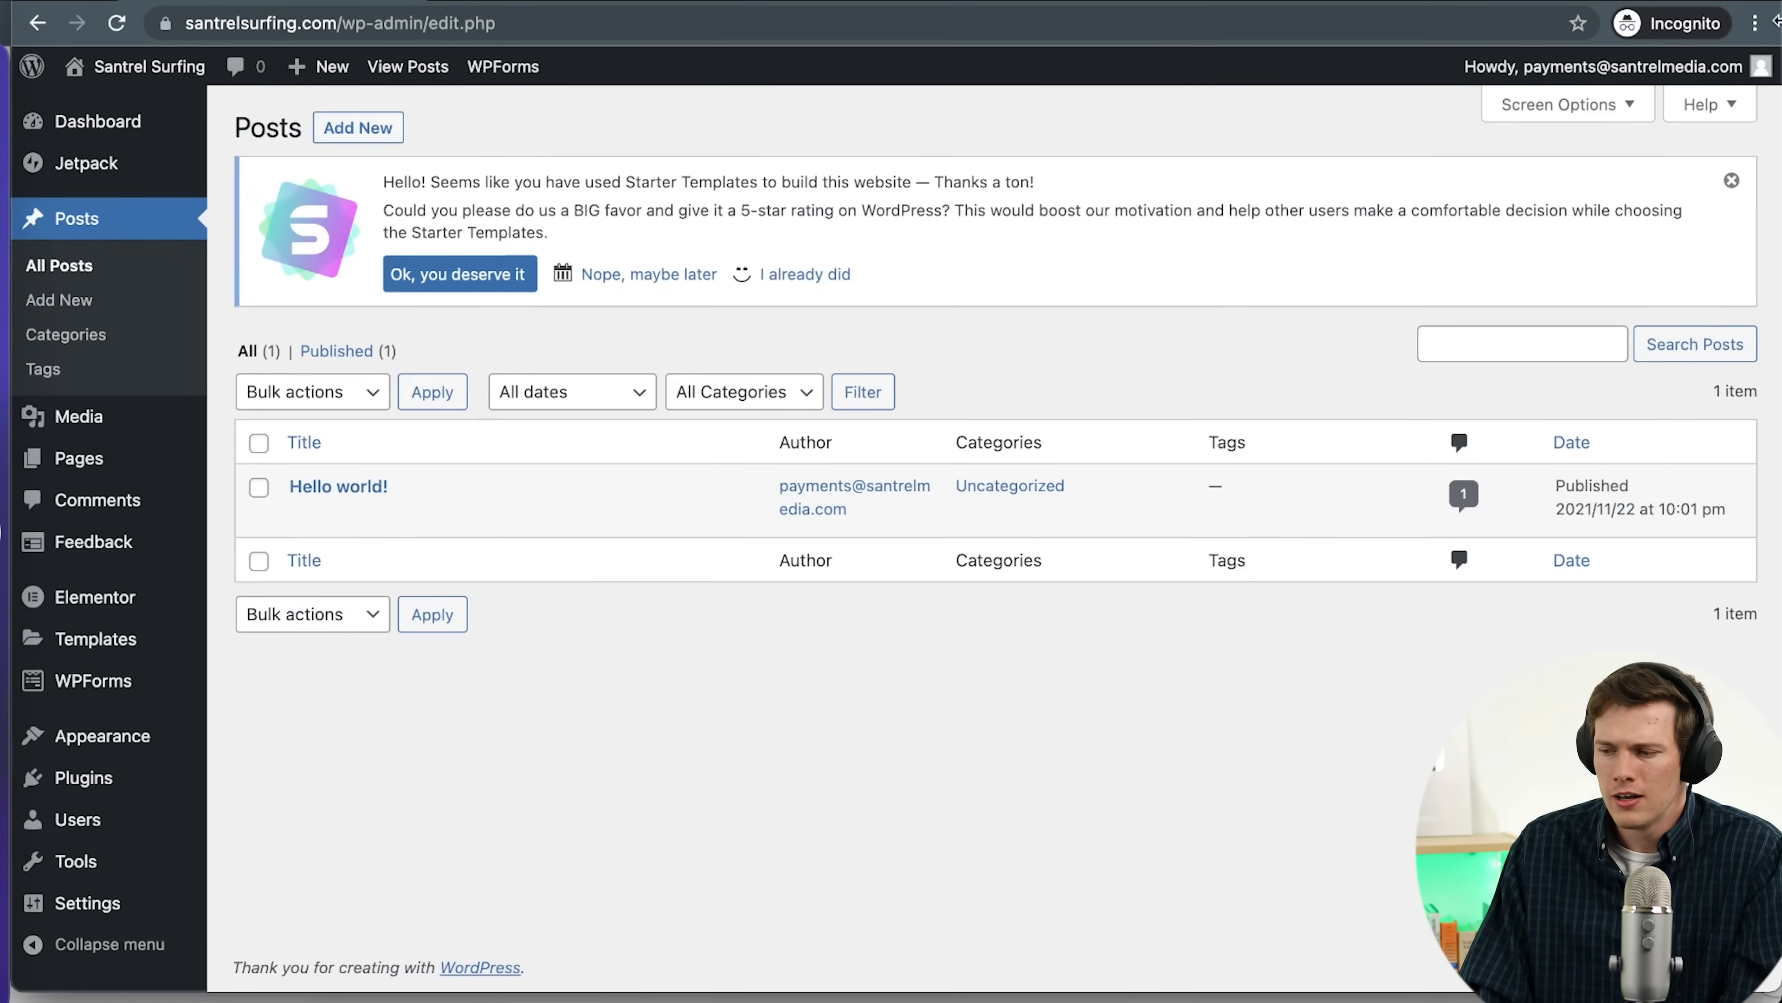
pyautogui.click(1732, 181)
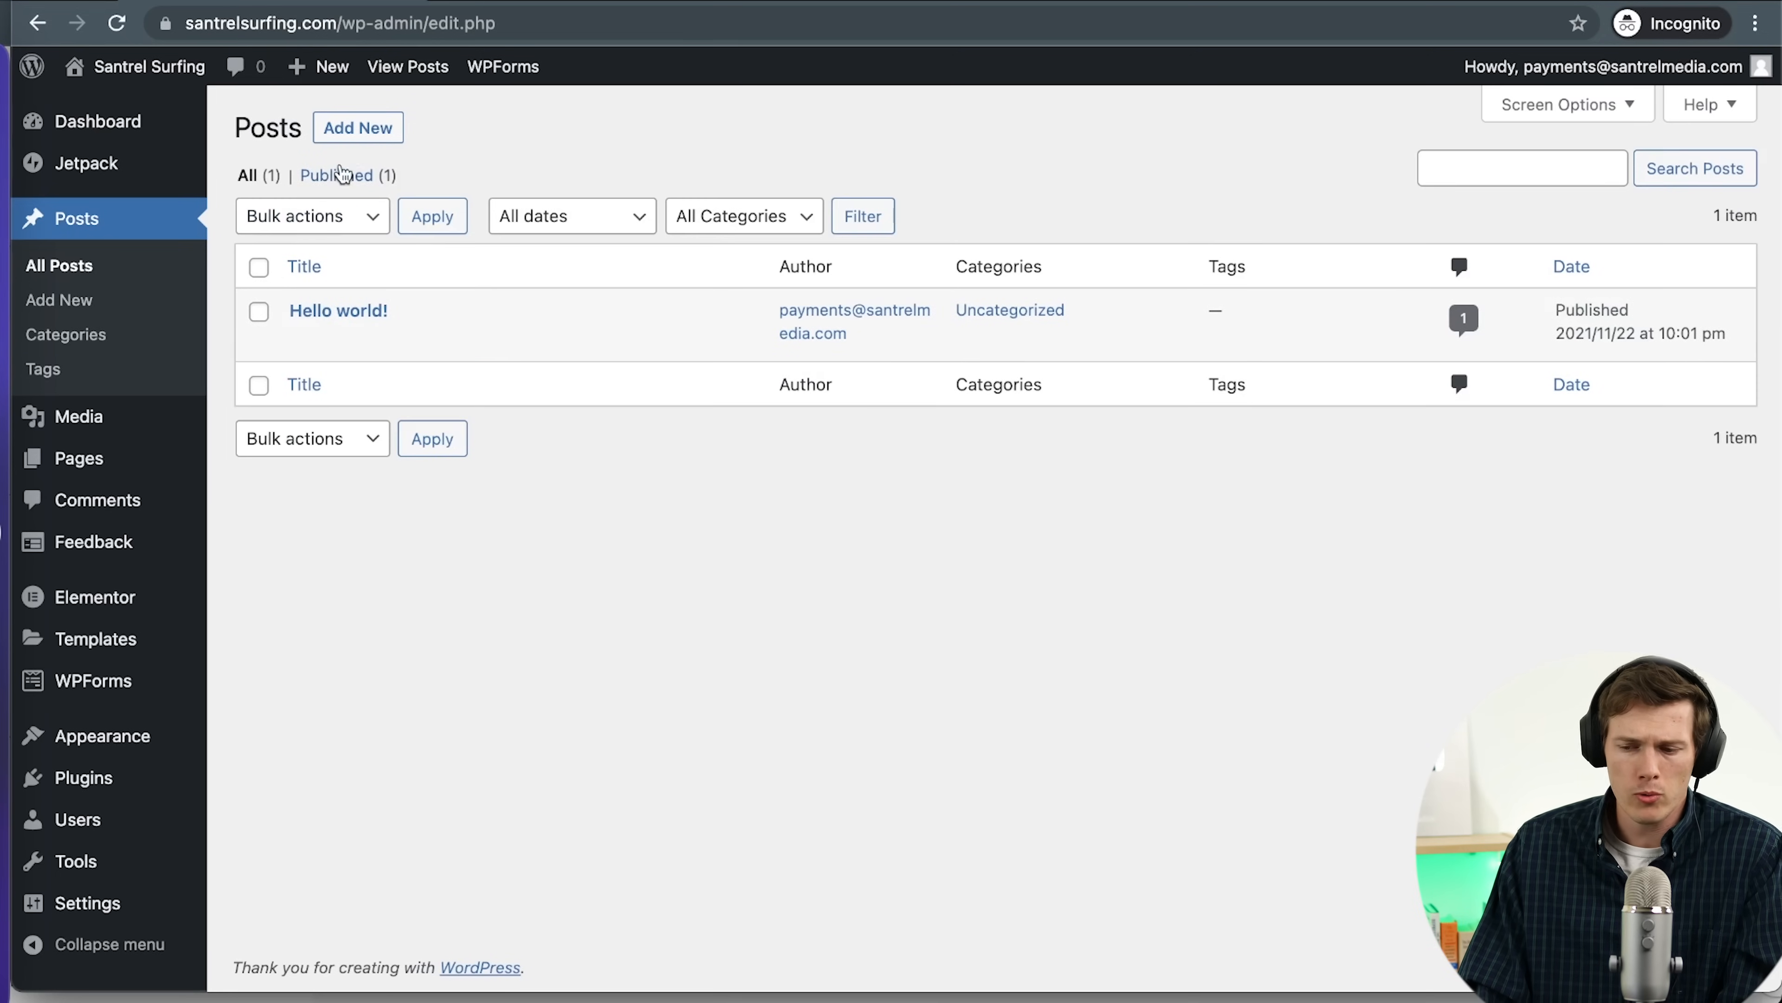
pyautogui.click(354, 141)
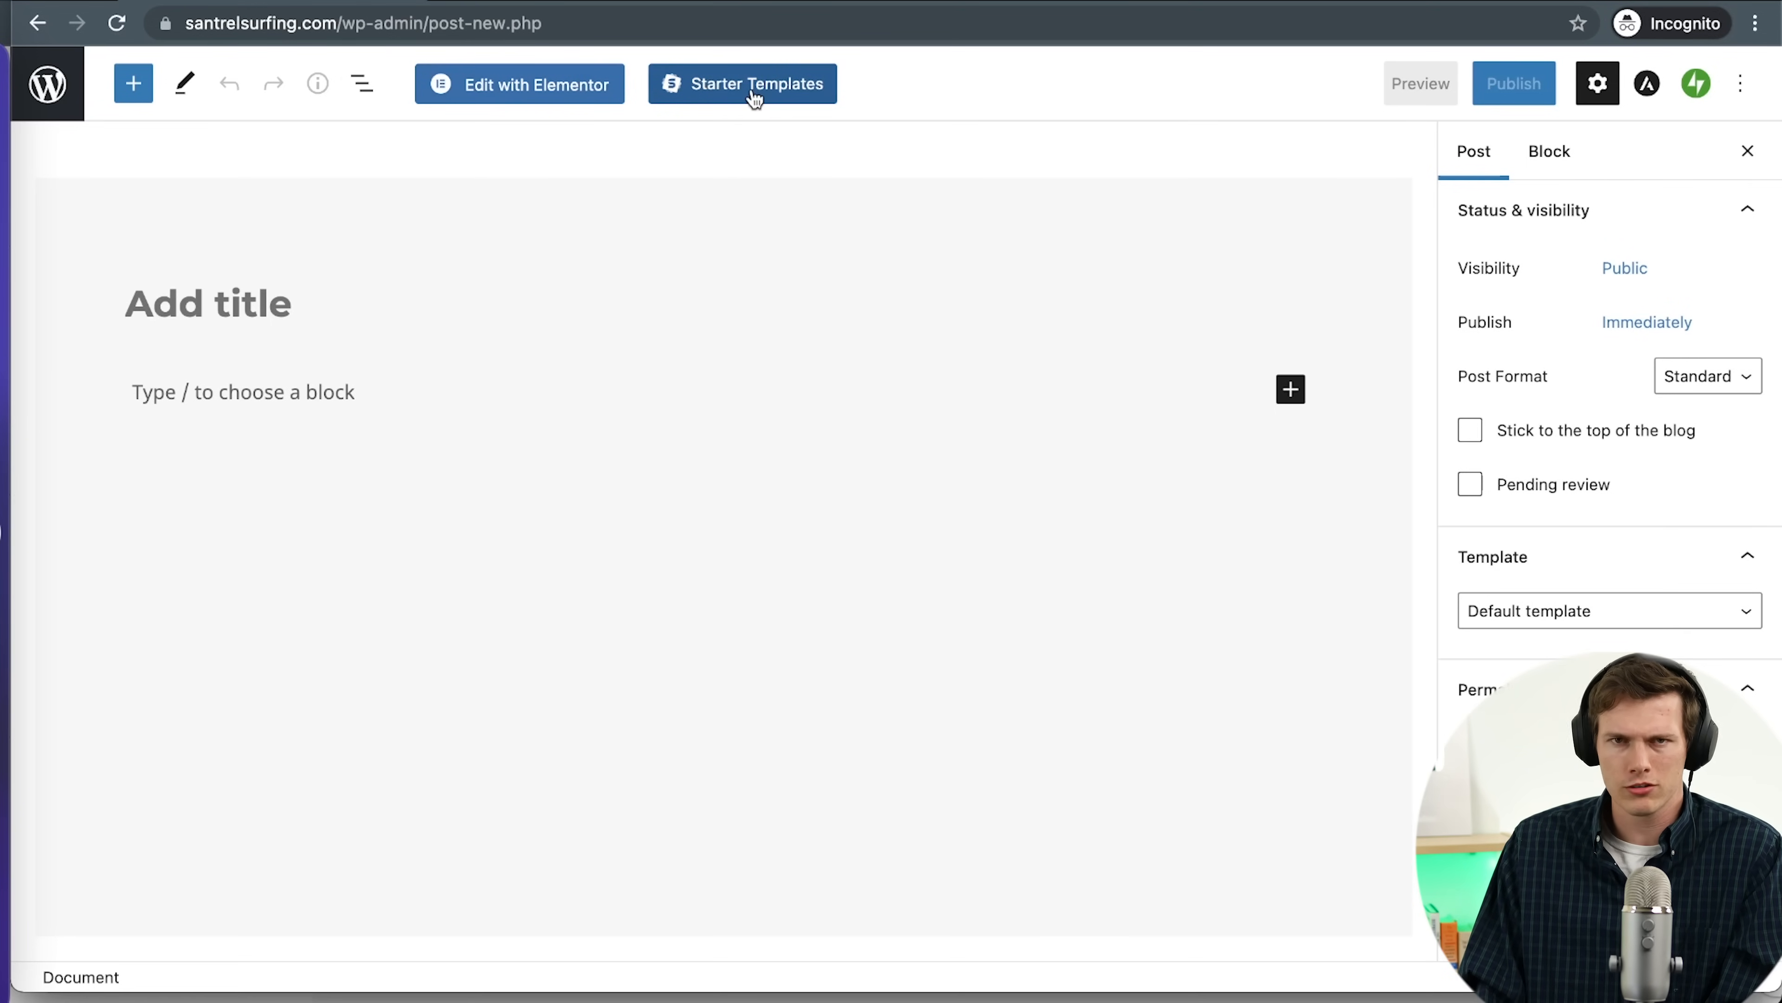
# Browse the Starter Templates library's pages, patterns and wireframes for the new post, and close the library
pyautogui.click(758, 110)
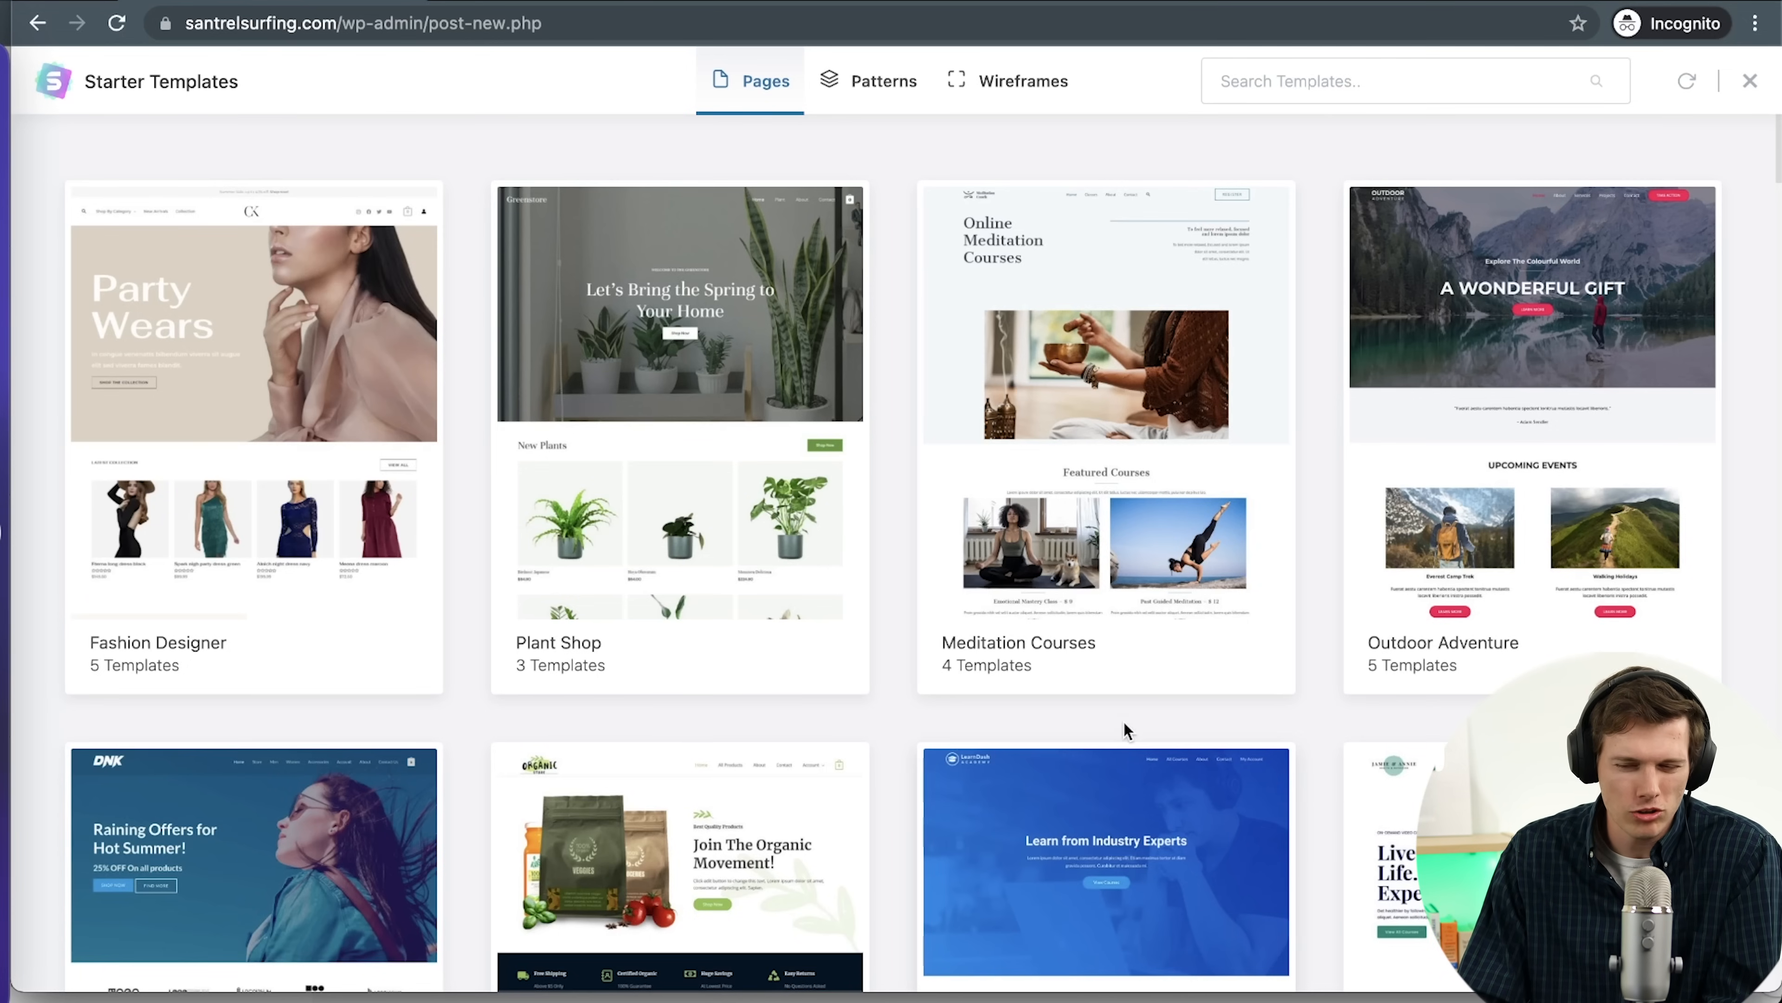
pyautogui.click(882, 100)
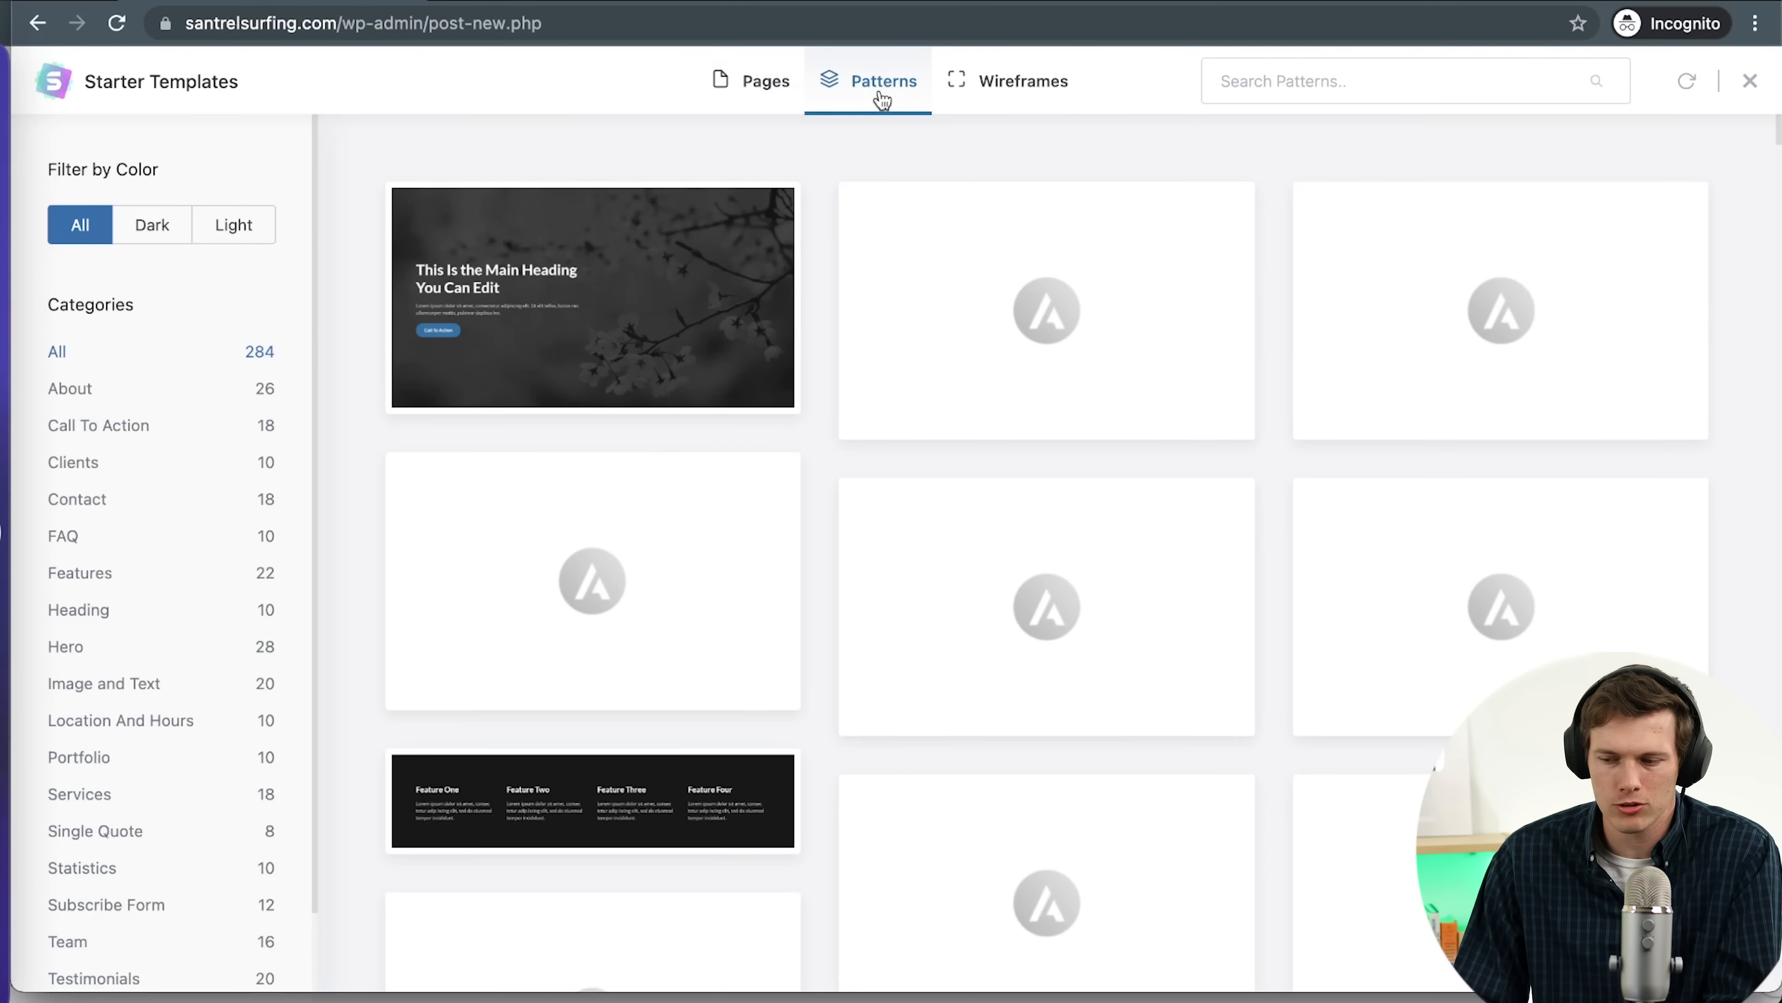
pyautogui.click(1027, 93)
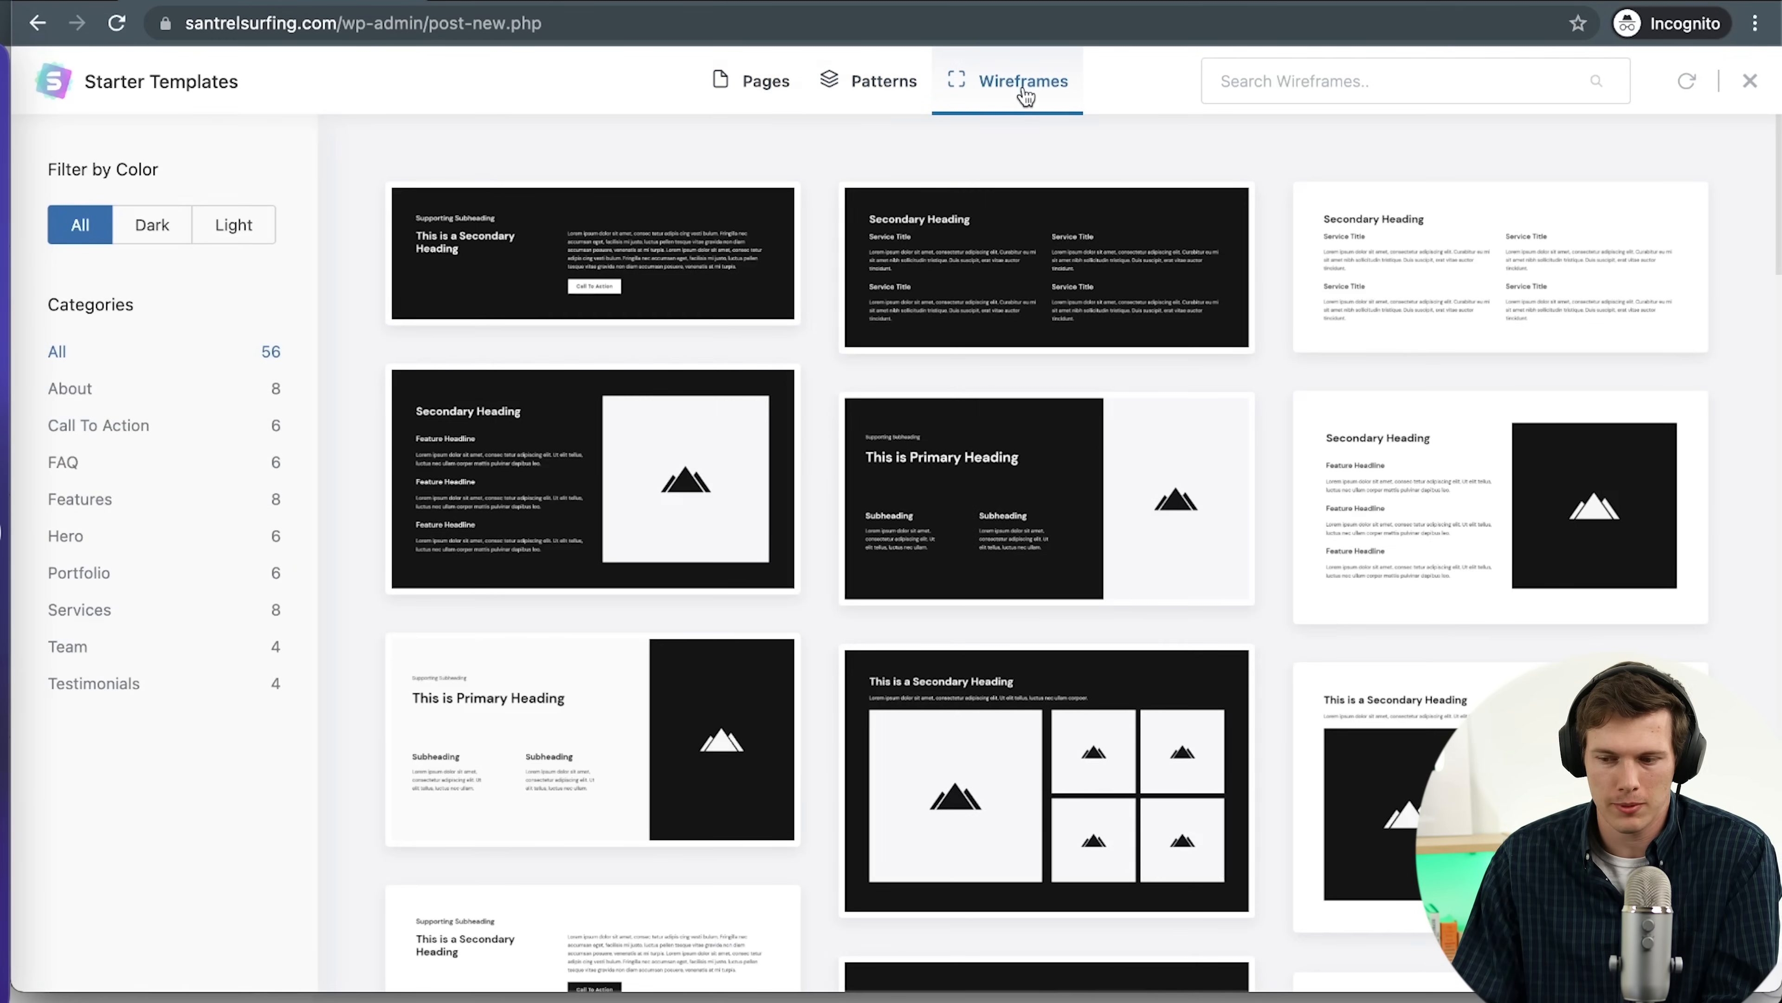
pyautogui.click(1746, 83)
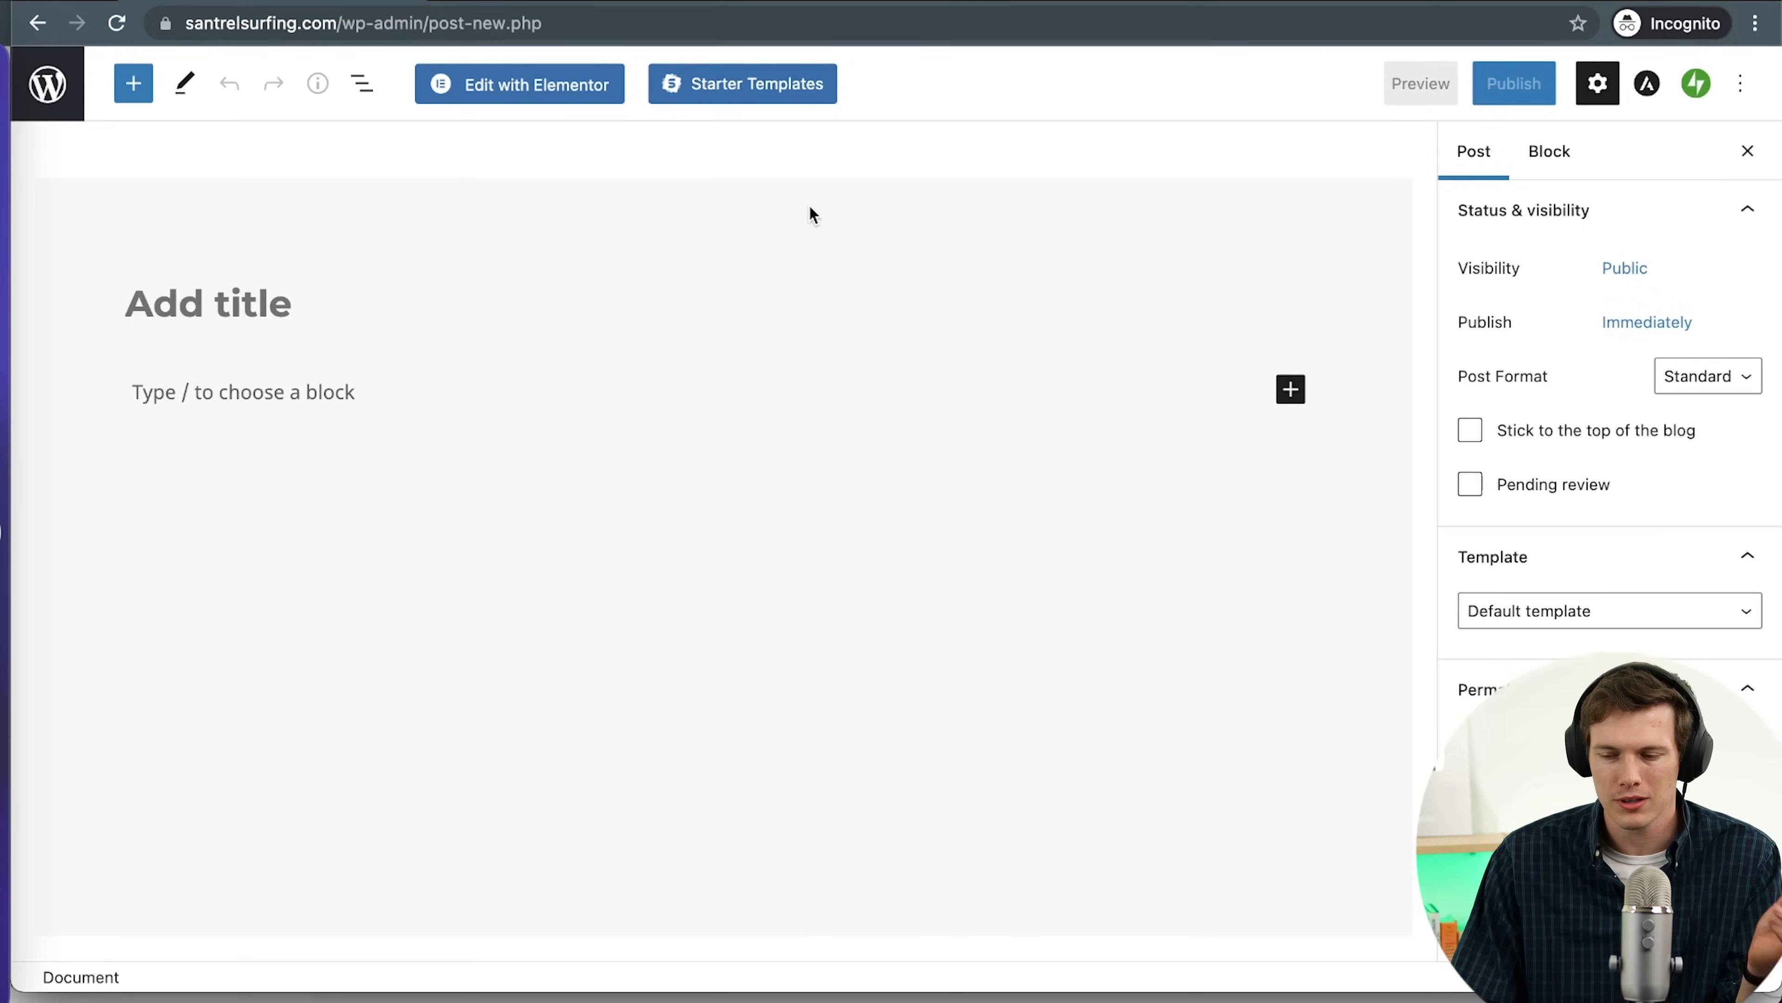
# Open the new post in Elementor and import the Starter Templates block with a city skyline image and three features
pyautogui.click(563, 102)
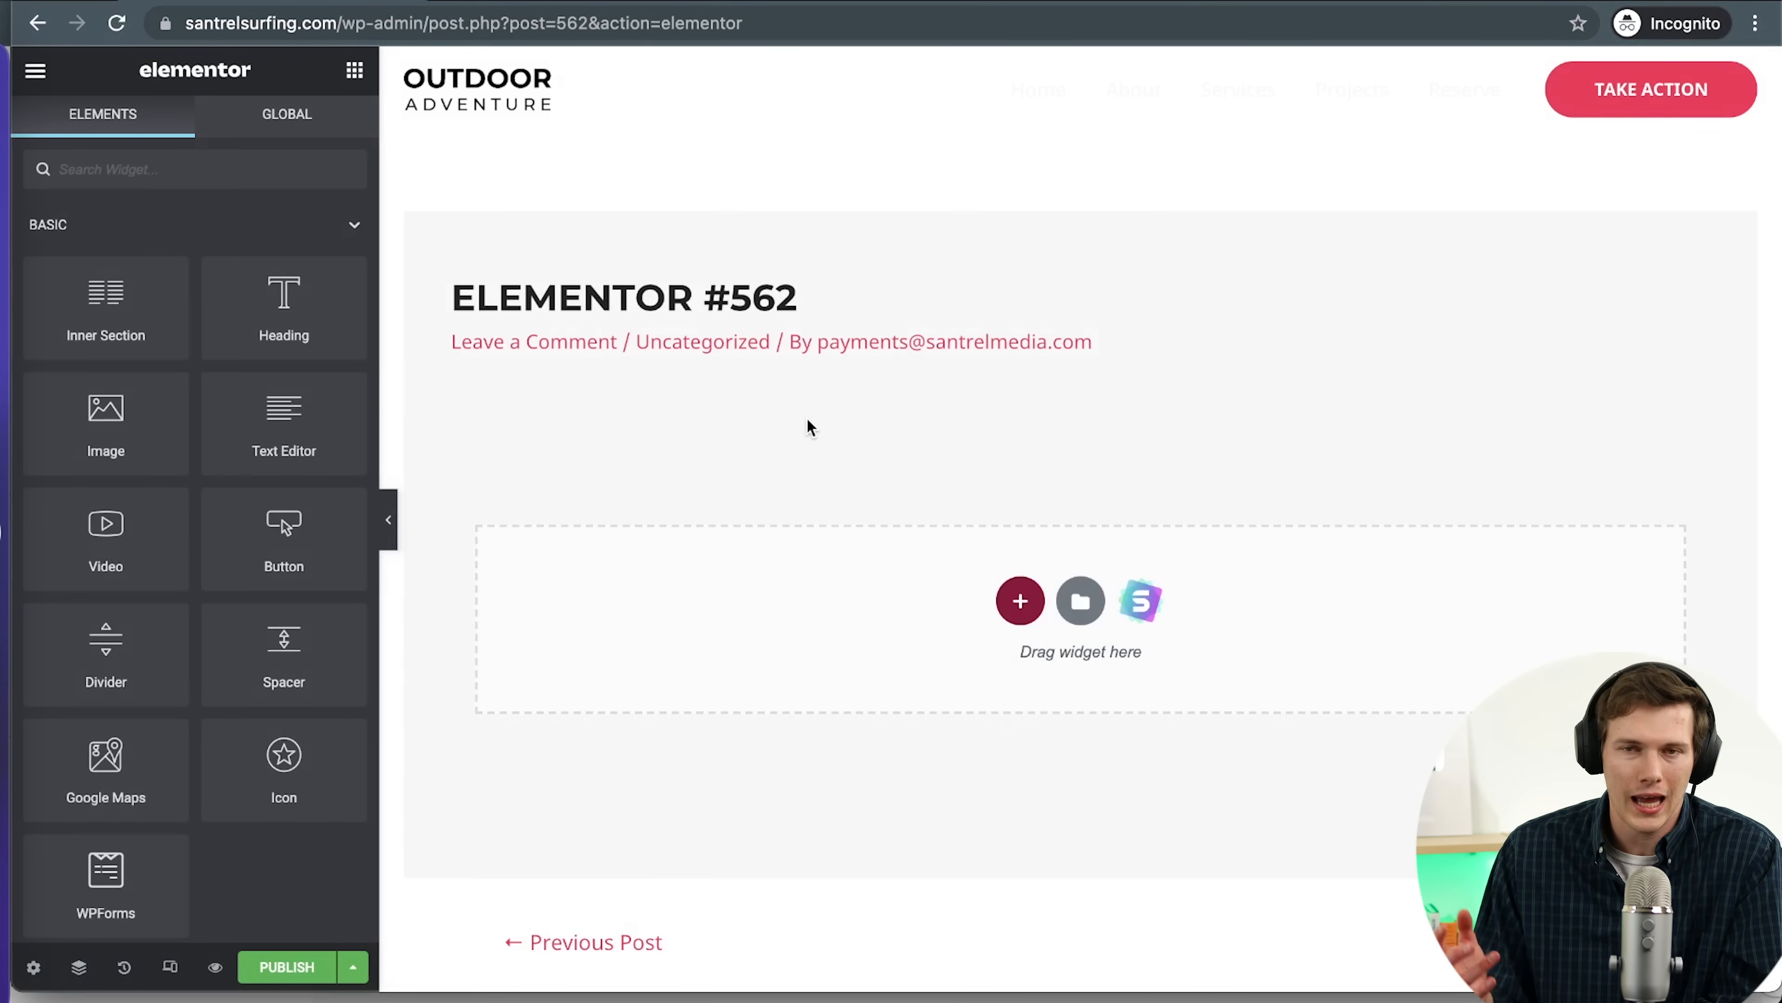
pyautogui.click(1141, 601)
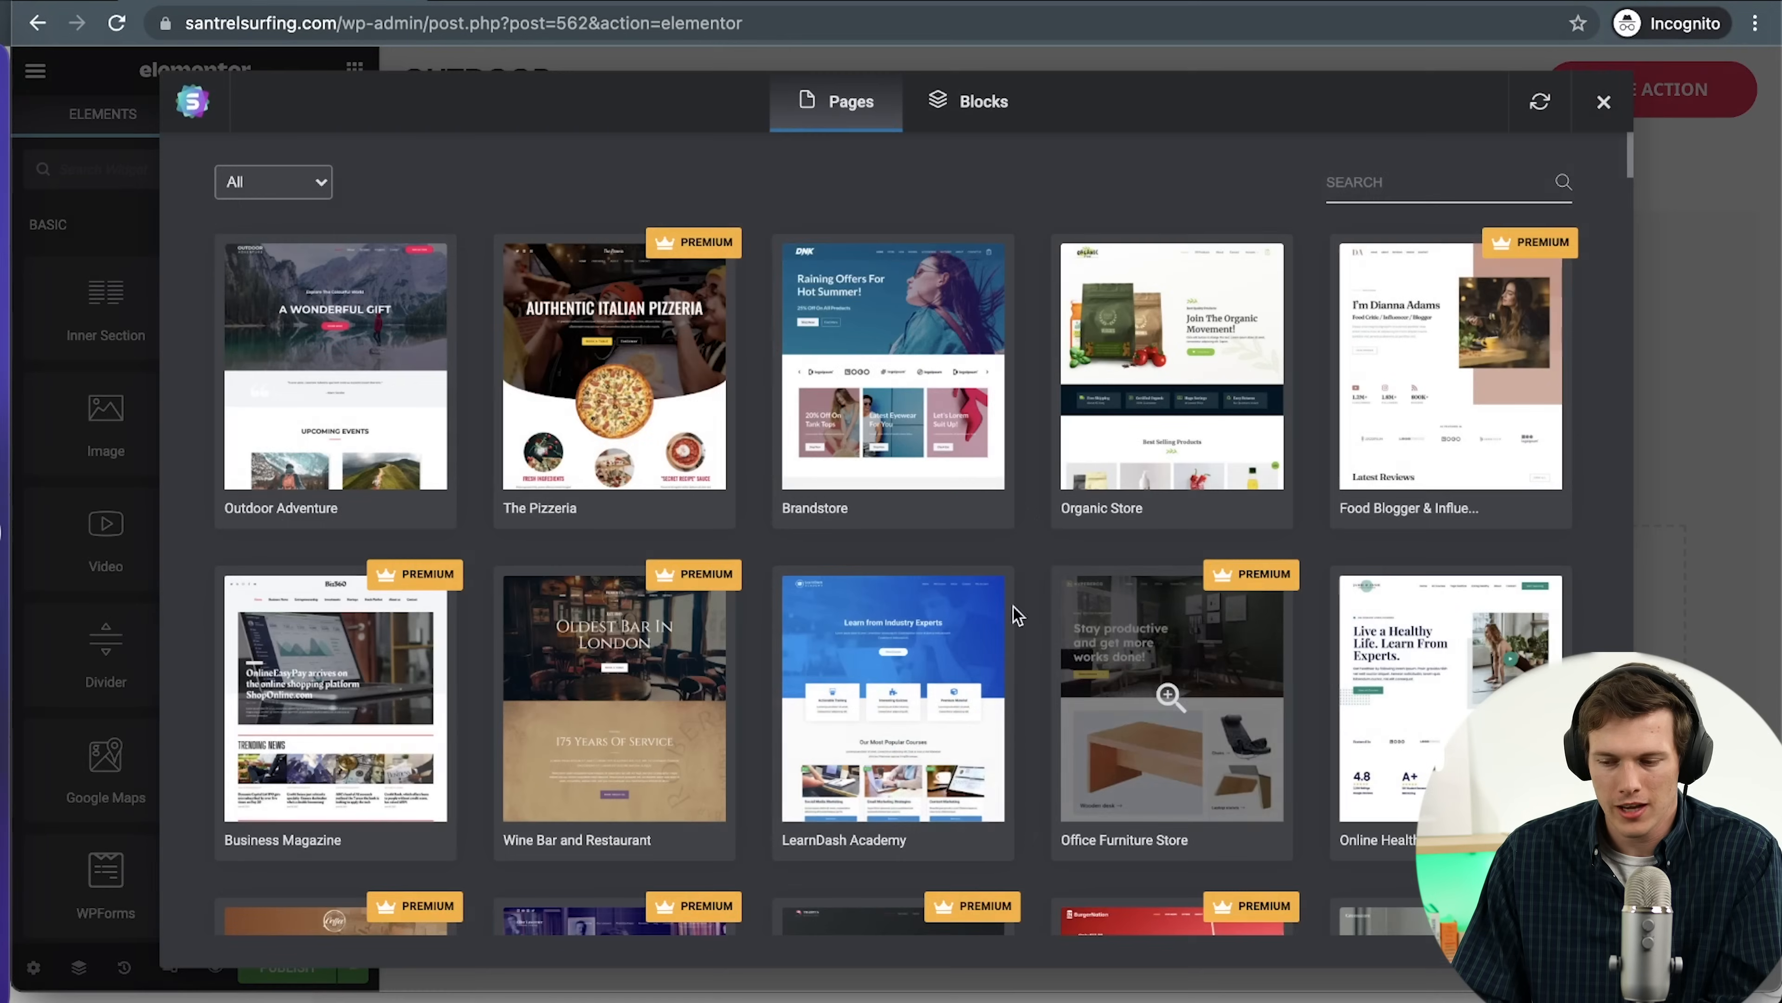
pyautogui.click(1015, 105)
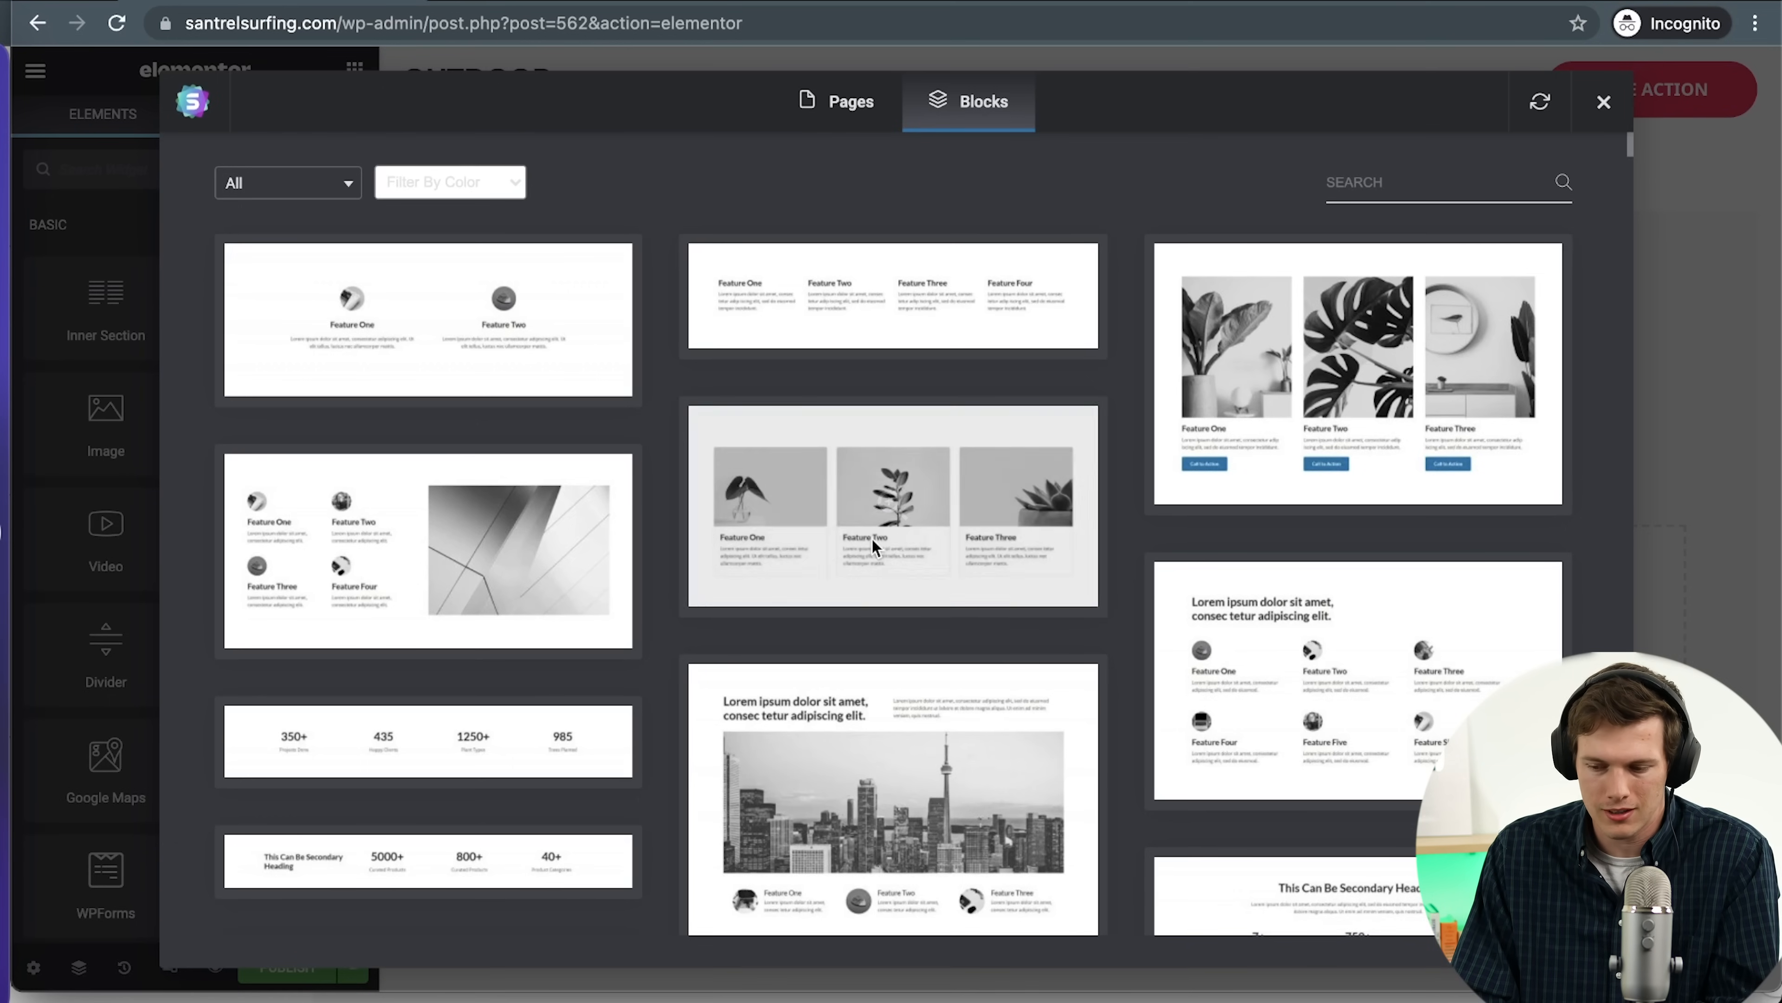
pyautogui.scroll(-5, 1351, 516)
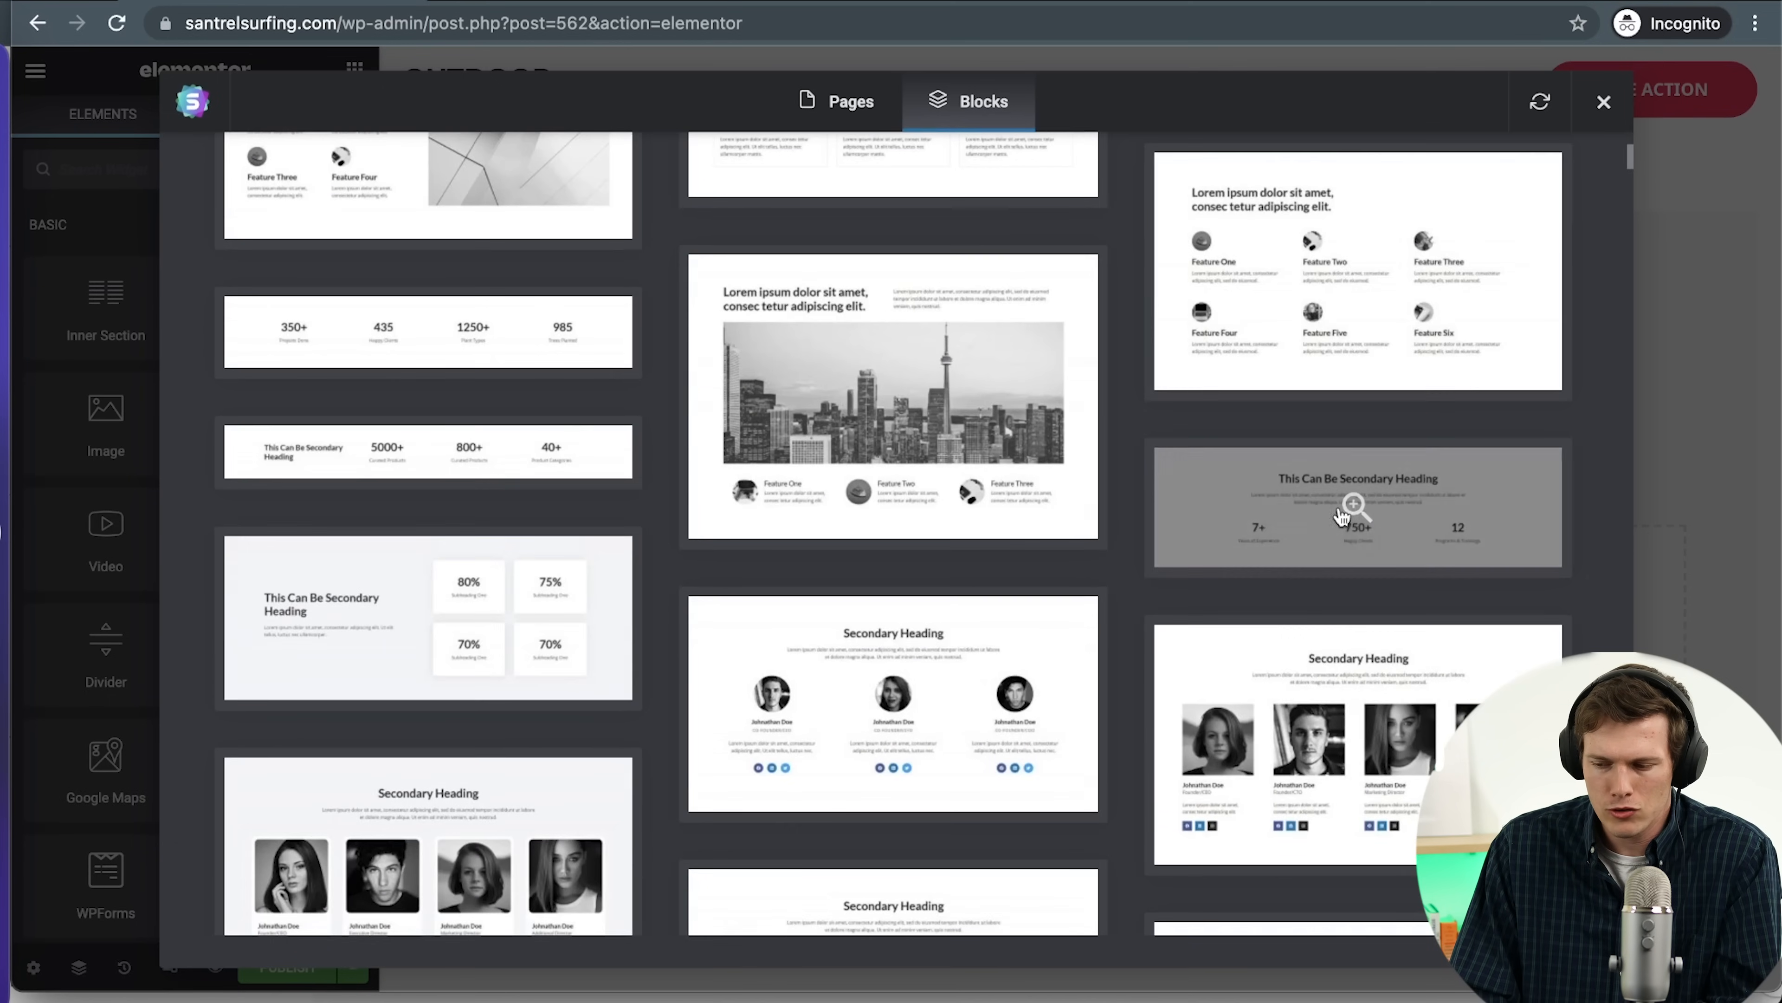
pyautogui.click(910, 425)
pyautogui.scroll(-3, 1175, 610)
pyautogui.scroll(3, 1177, 618)
pyautogui.scroll(-3, 1176, 612)
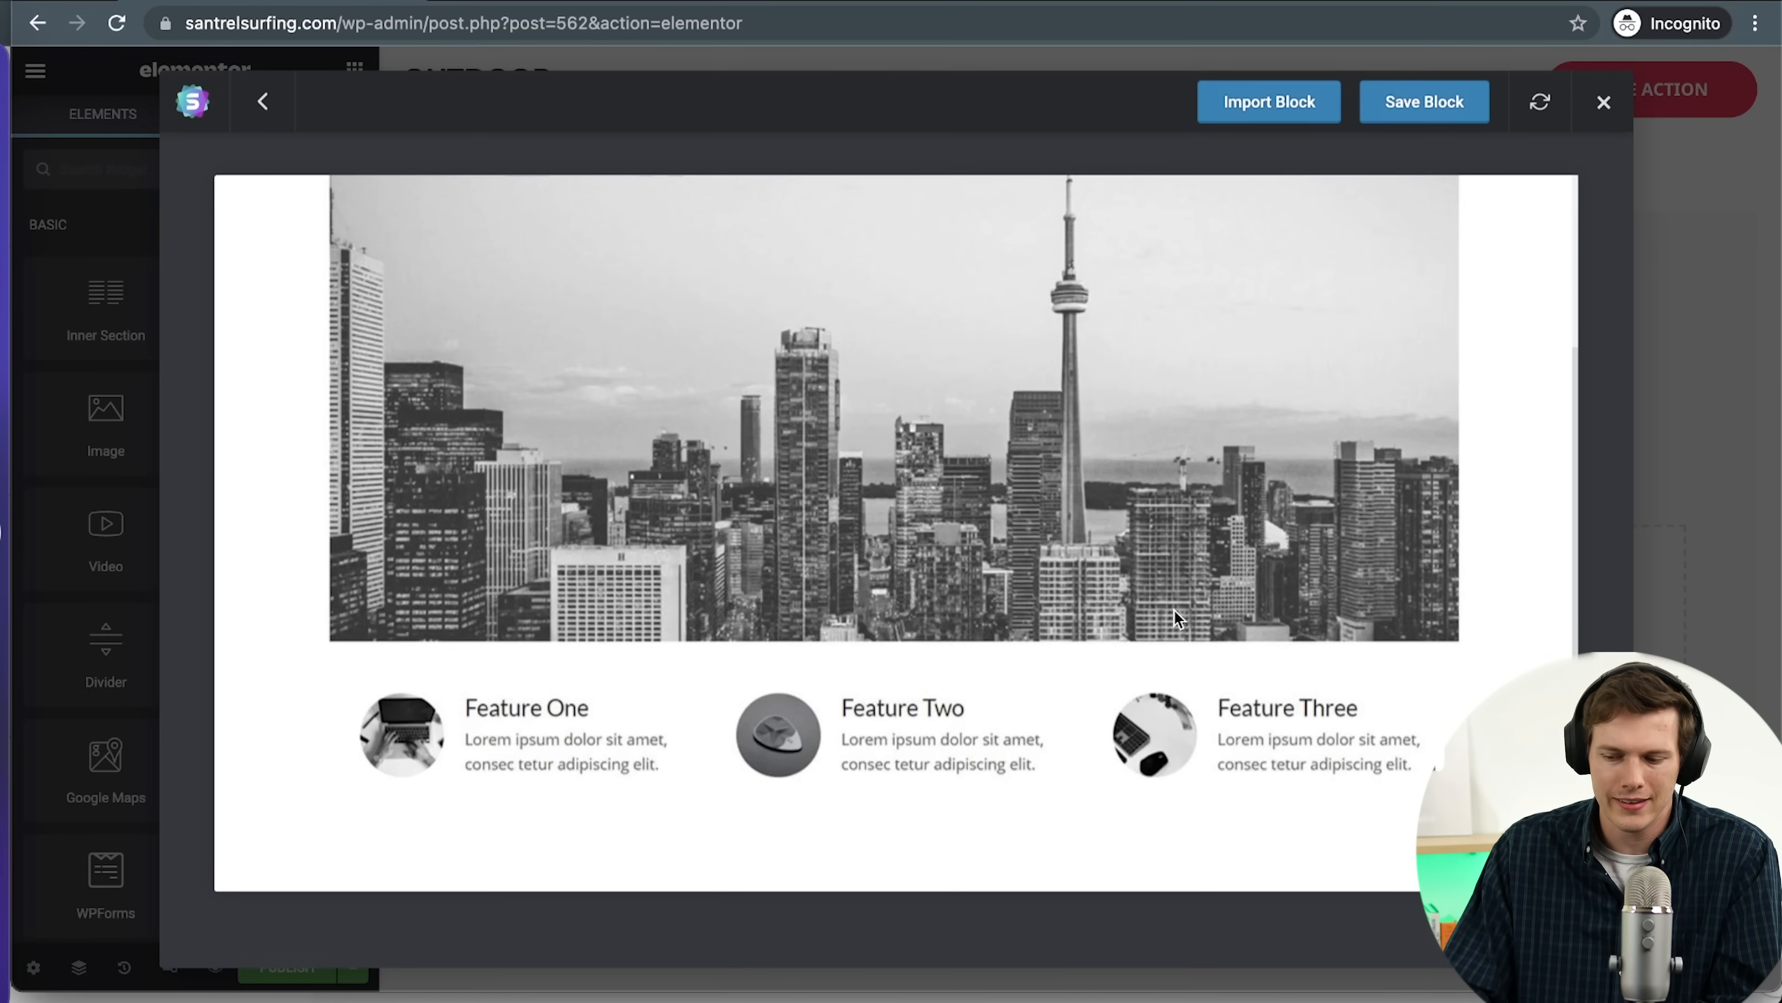
pyautogui.click(1270, 115)
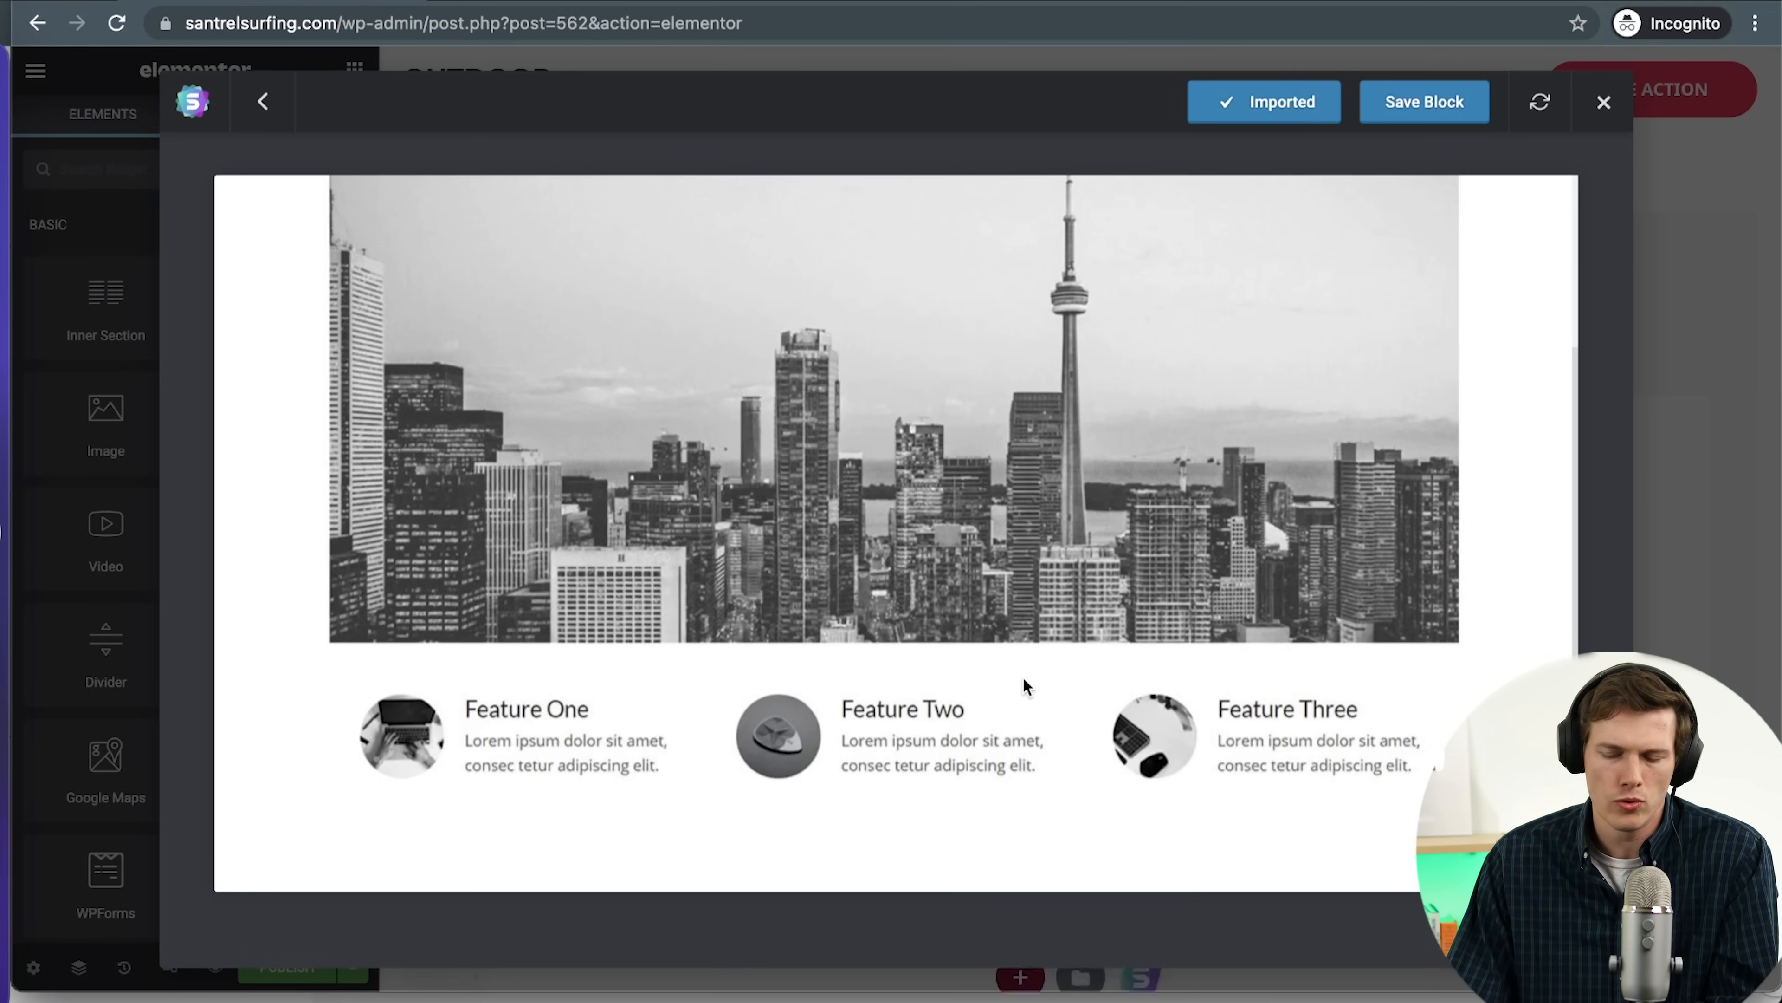
pyautogui.scroll(-4, 892, 708)
pyautogui.scroll(5, 751, 652)
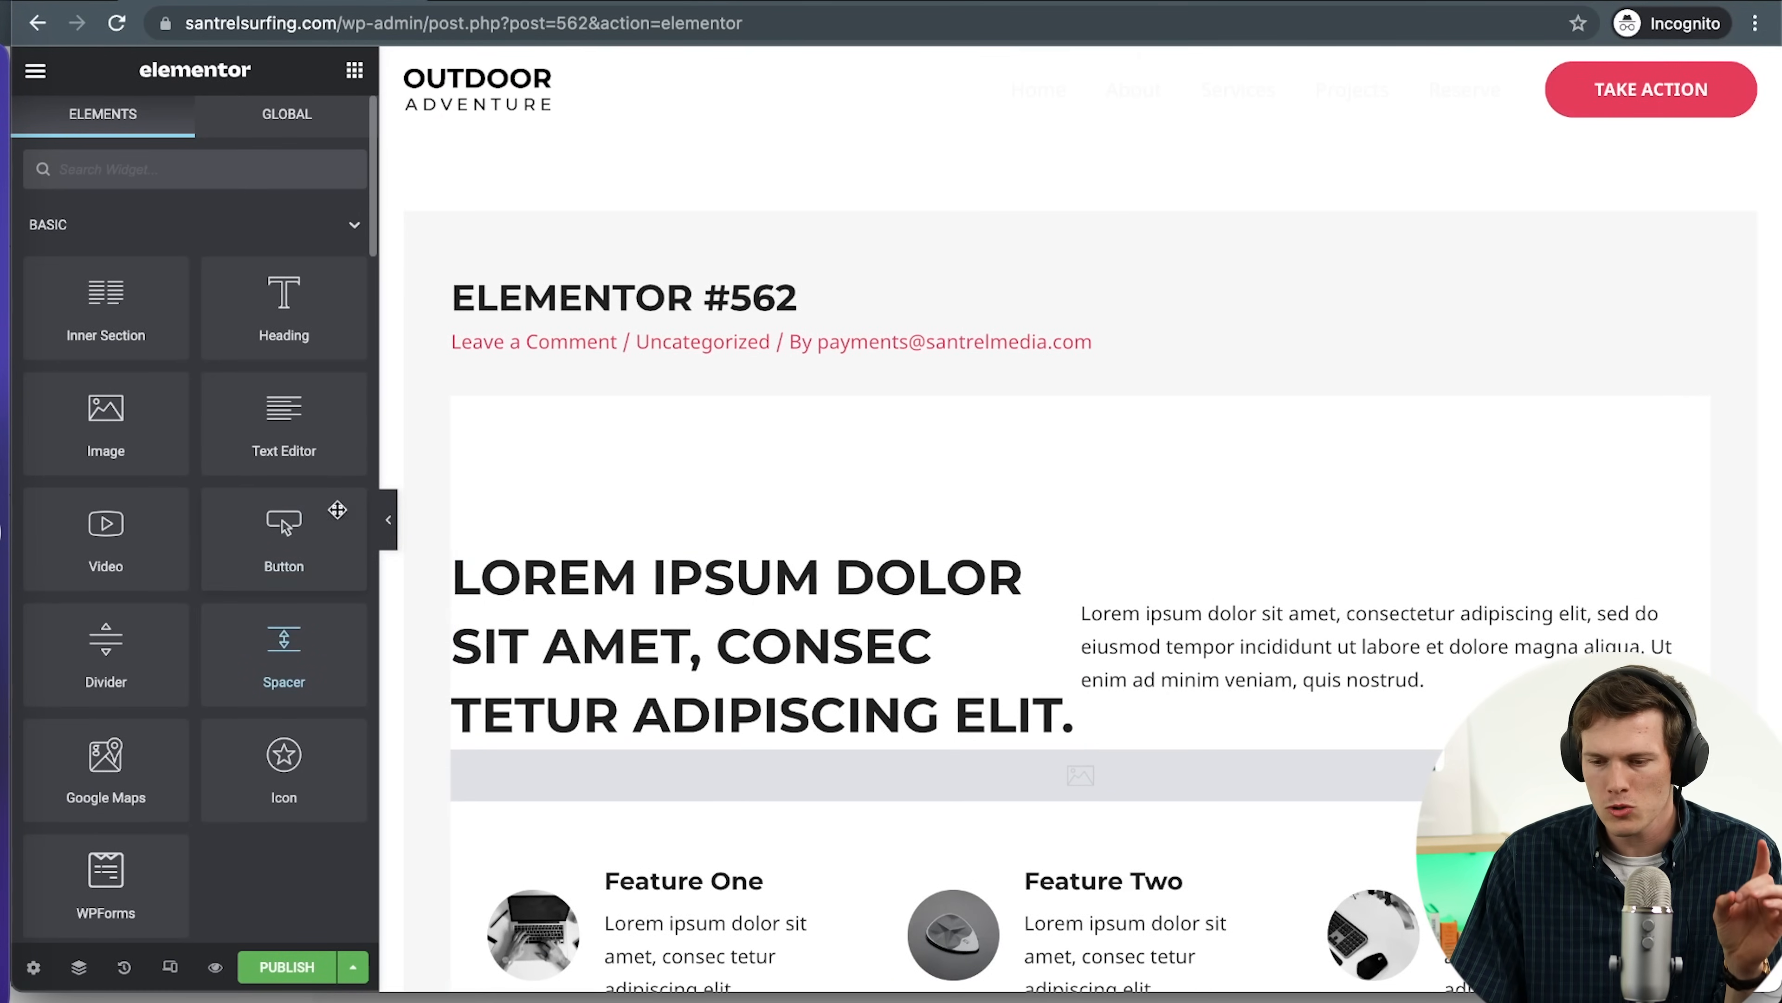
# Examine the available widgets from the Basic and Pro categories down to Site, including the Table of Contents widget's Pro information
pyautogui.scroll(-5, 289, 604)
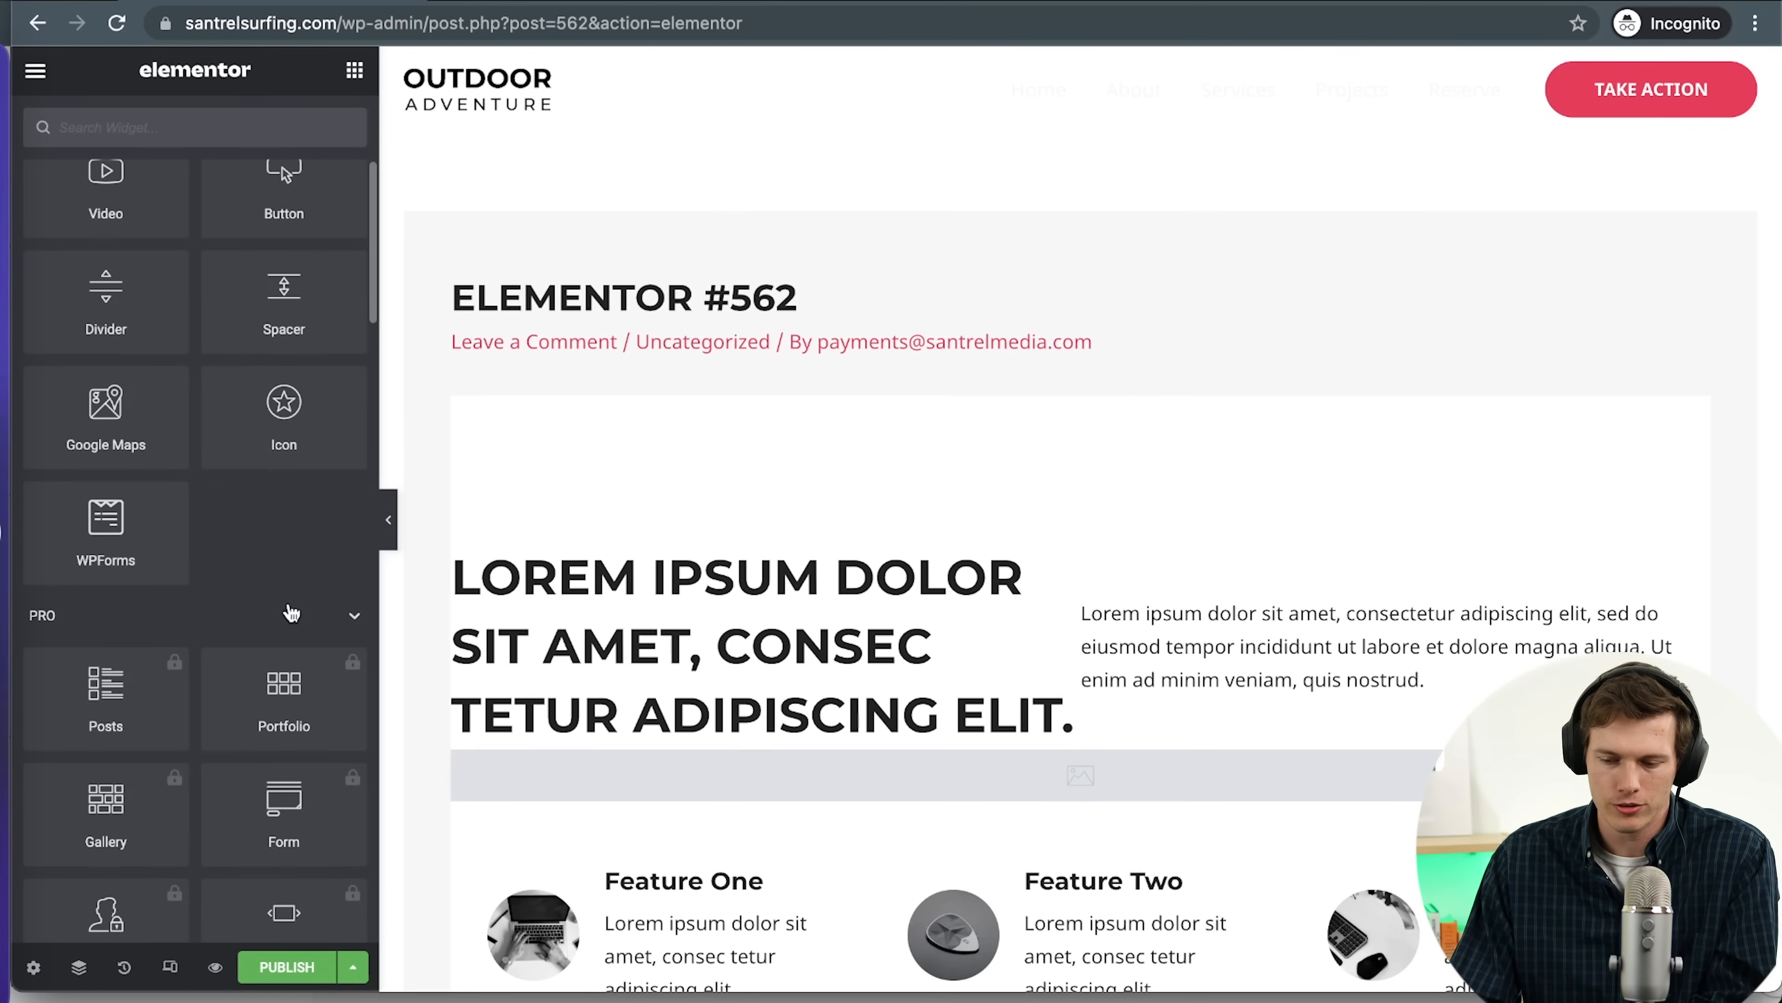
pyautogui.scroll(3, 289, 608)
pyautogui.scroll(2, 289, 604)
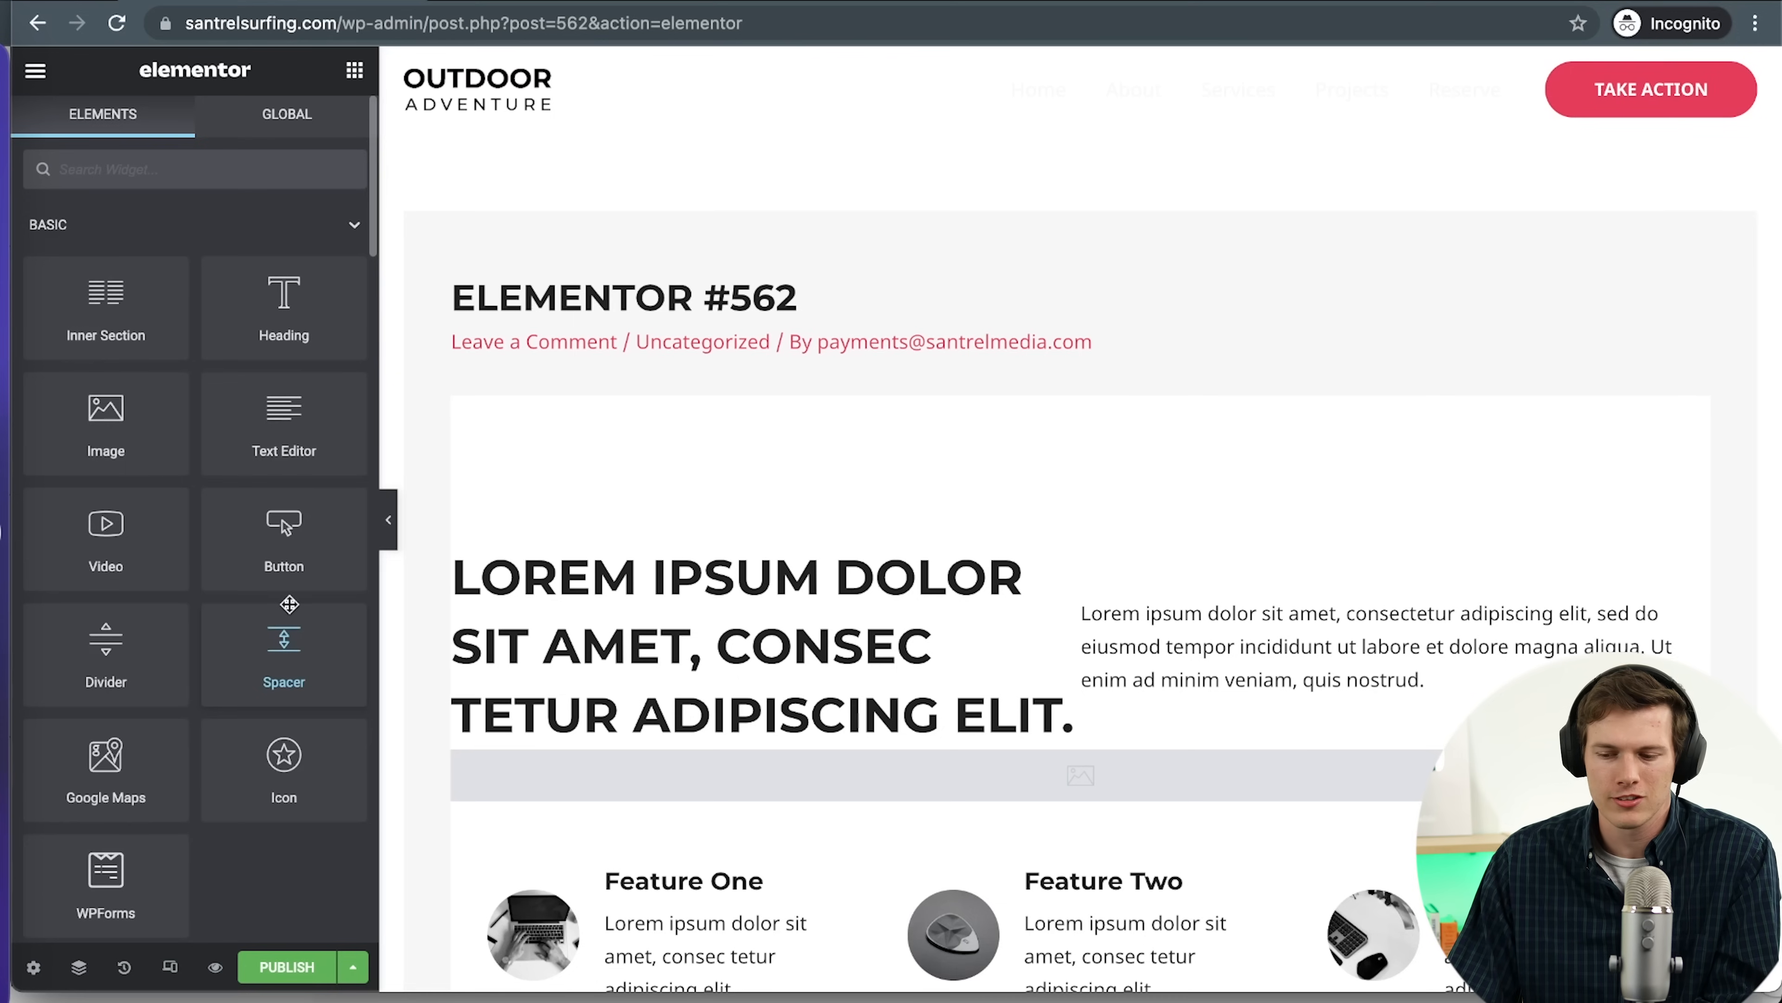
pyautogui.scroll(-15, 228, 337)
pyautogui.scroll(-15, 228, 349)
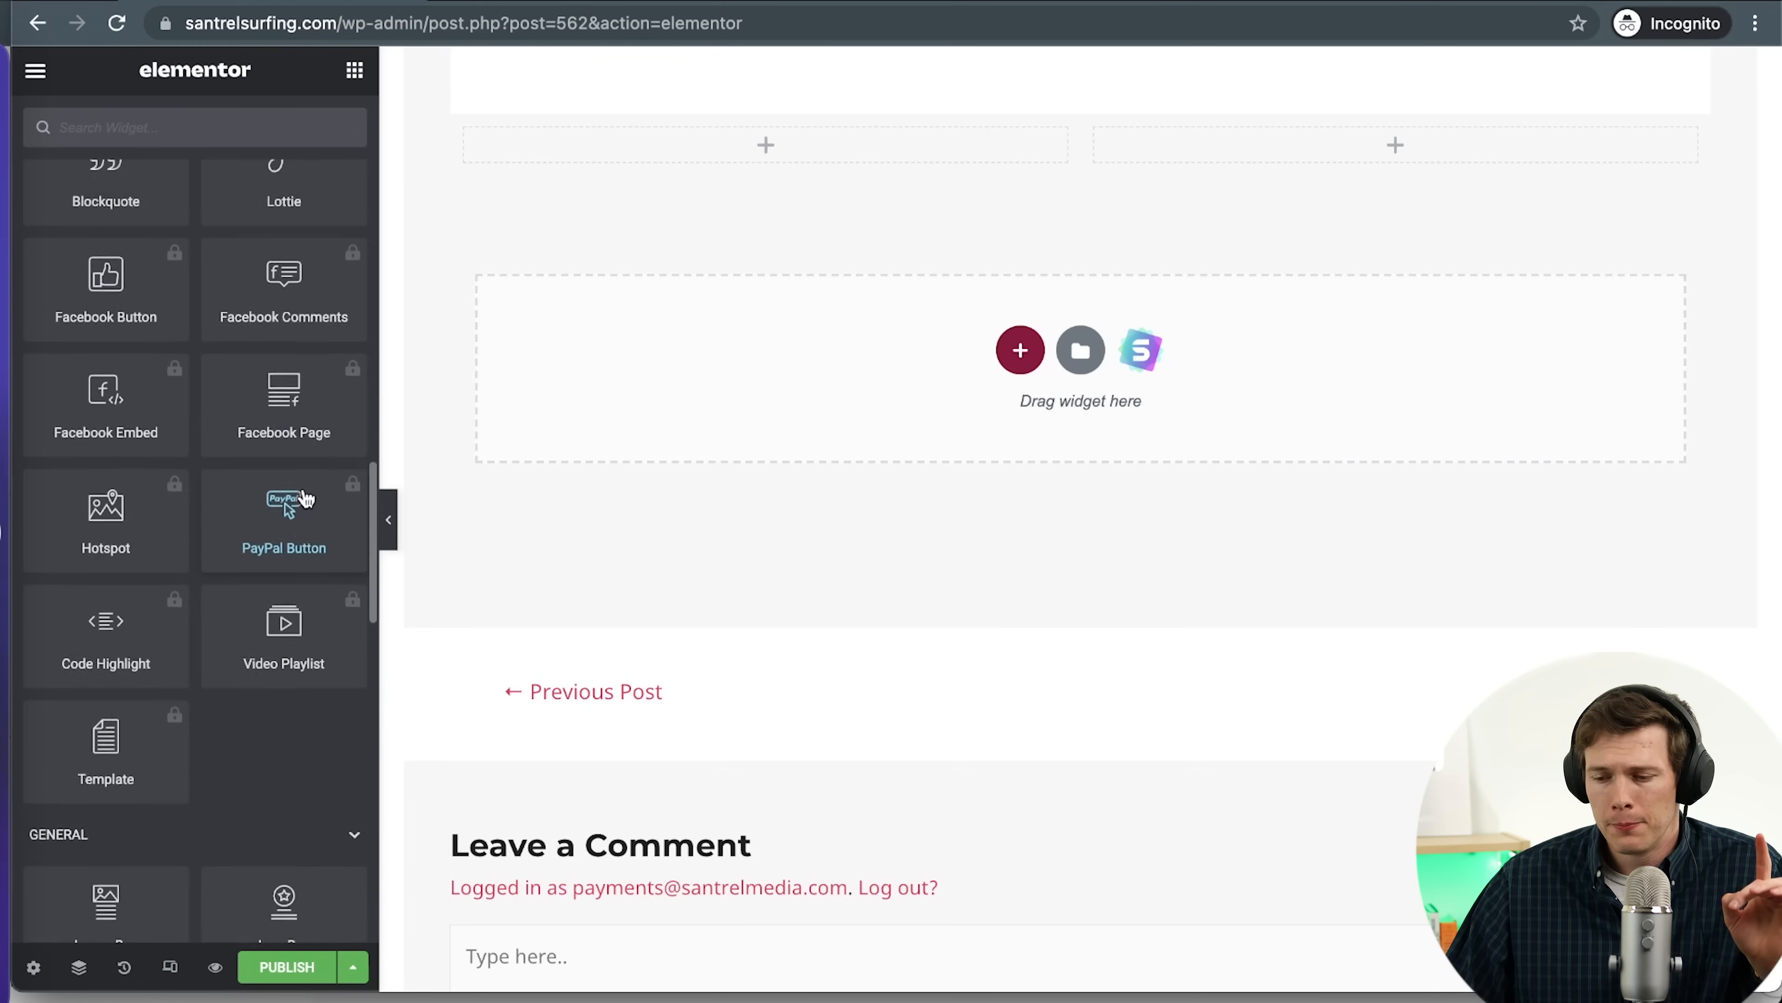
pyautogui.scroll(10, 306, 498)
pyautogui.scroll(-5, 307, 499)
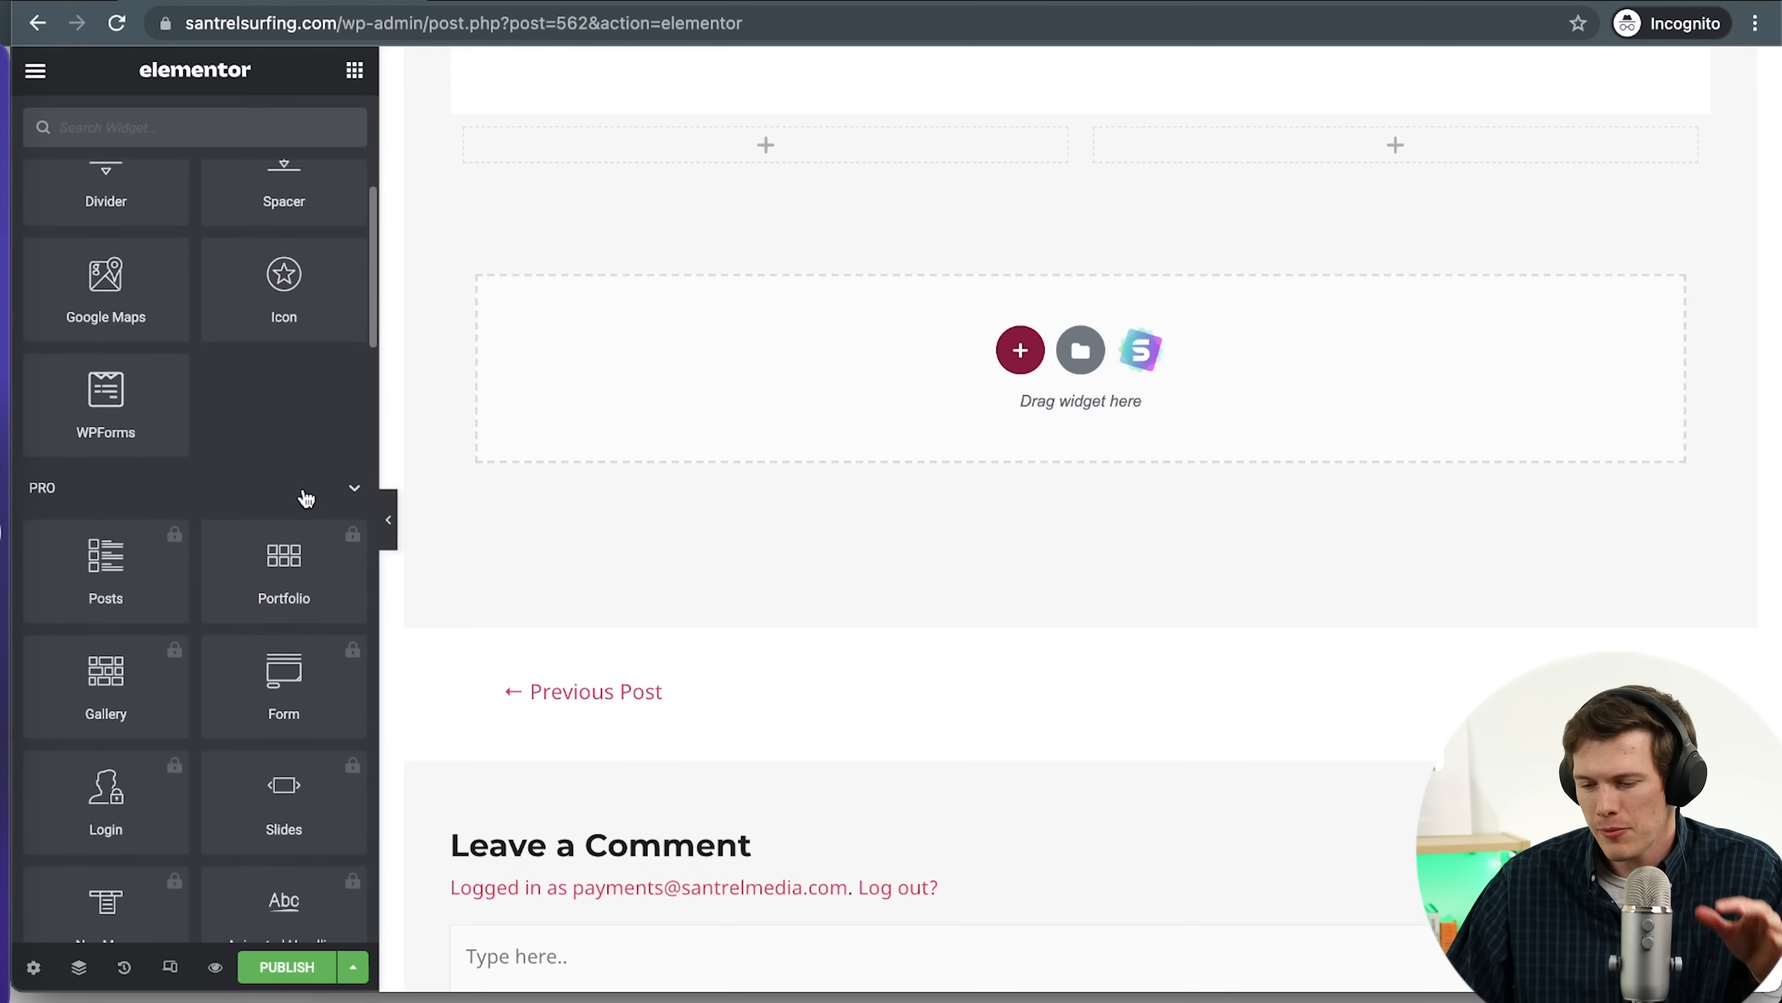
pyautogui.scroll(-15, 307, 499)
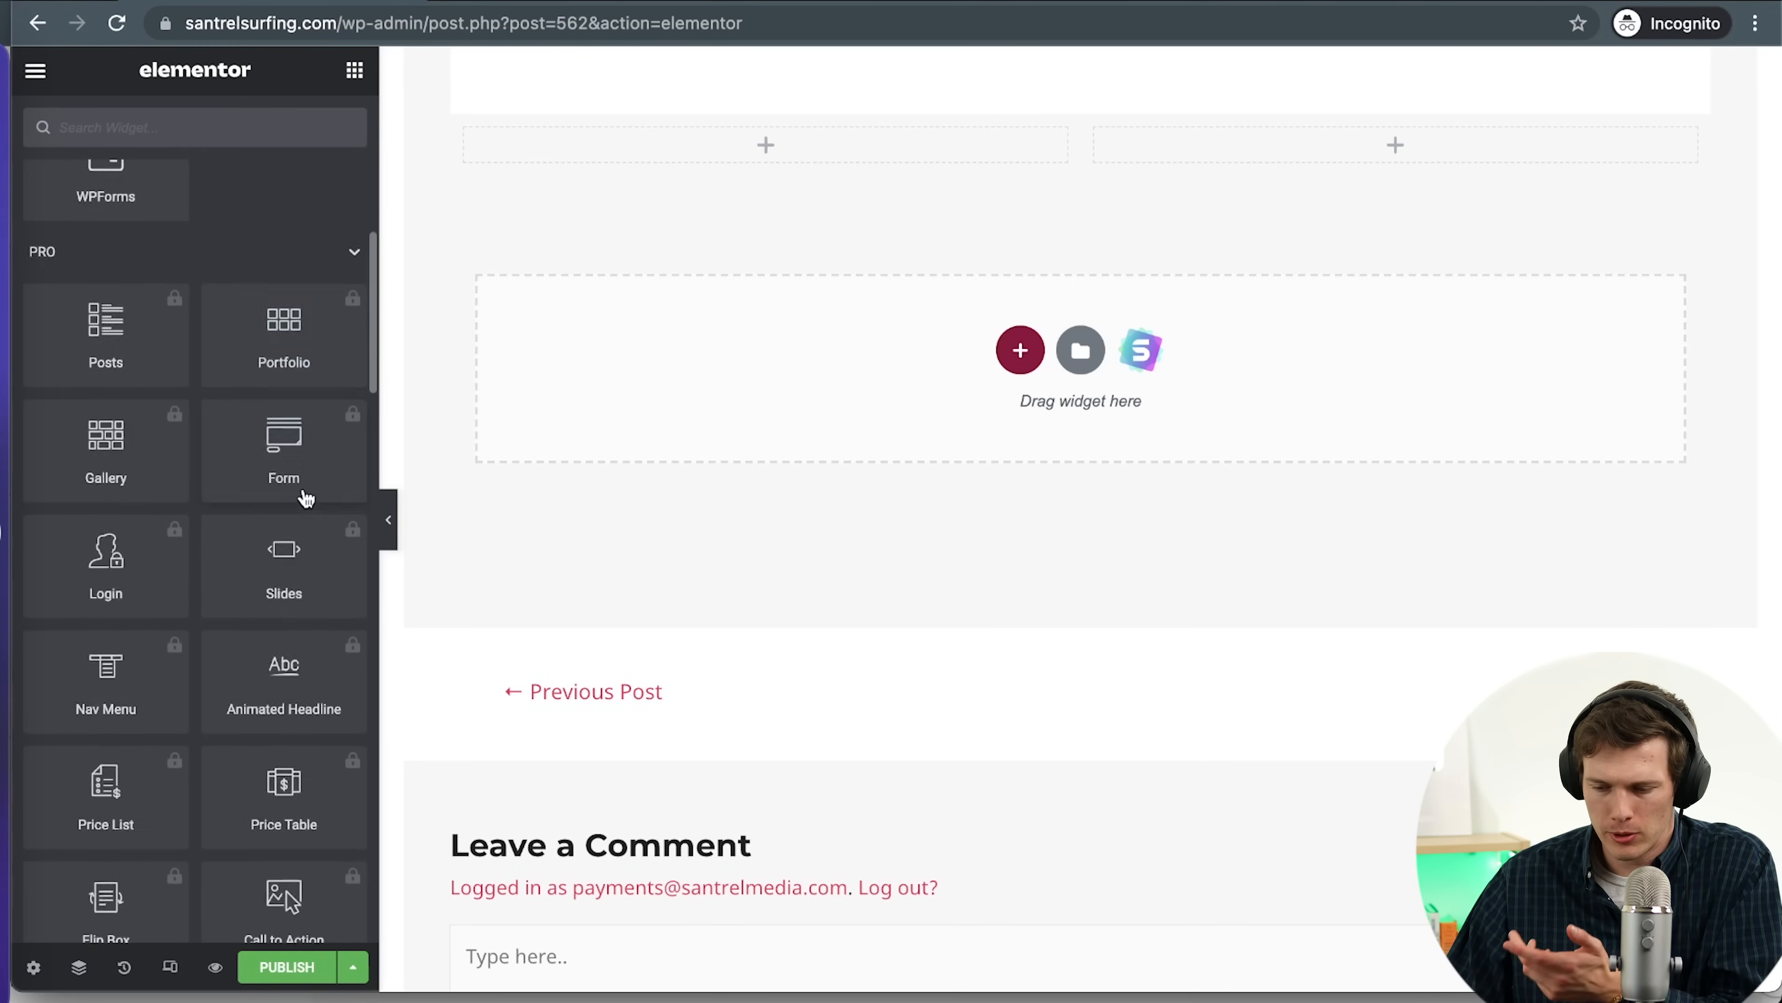
pyautogui.scroll(-20, 307, 499)
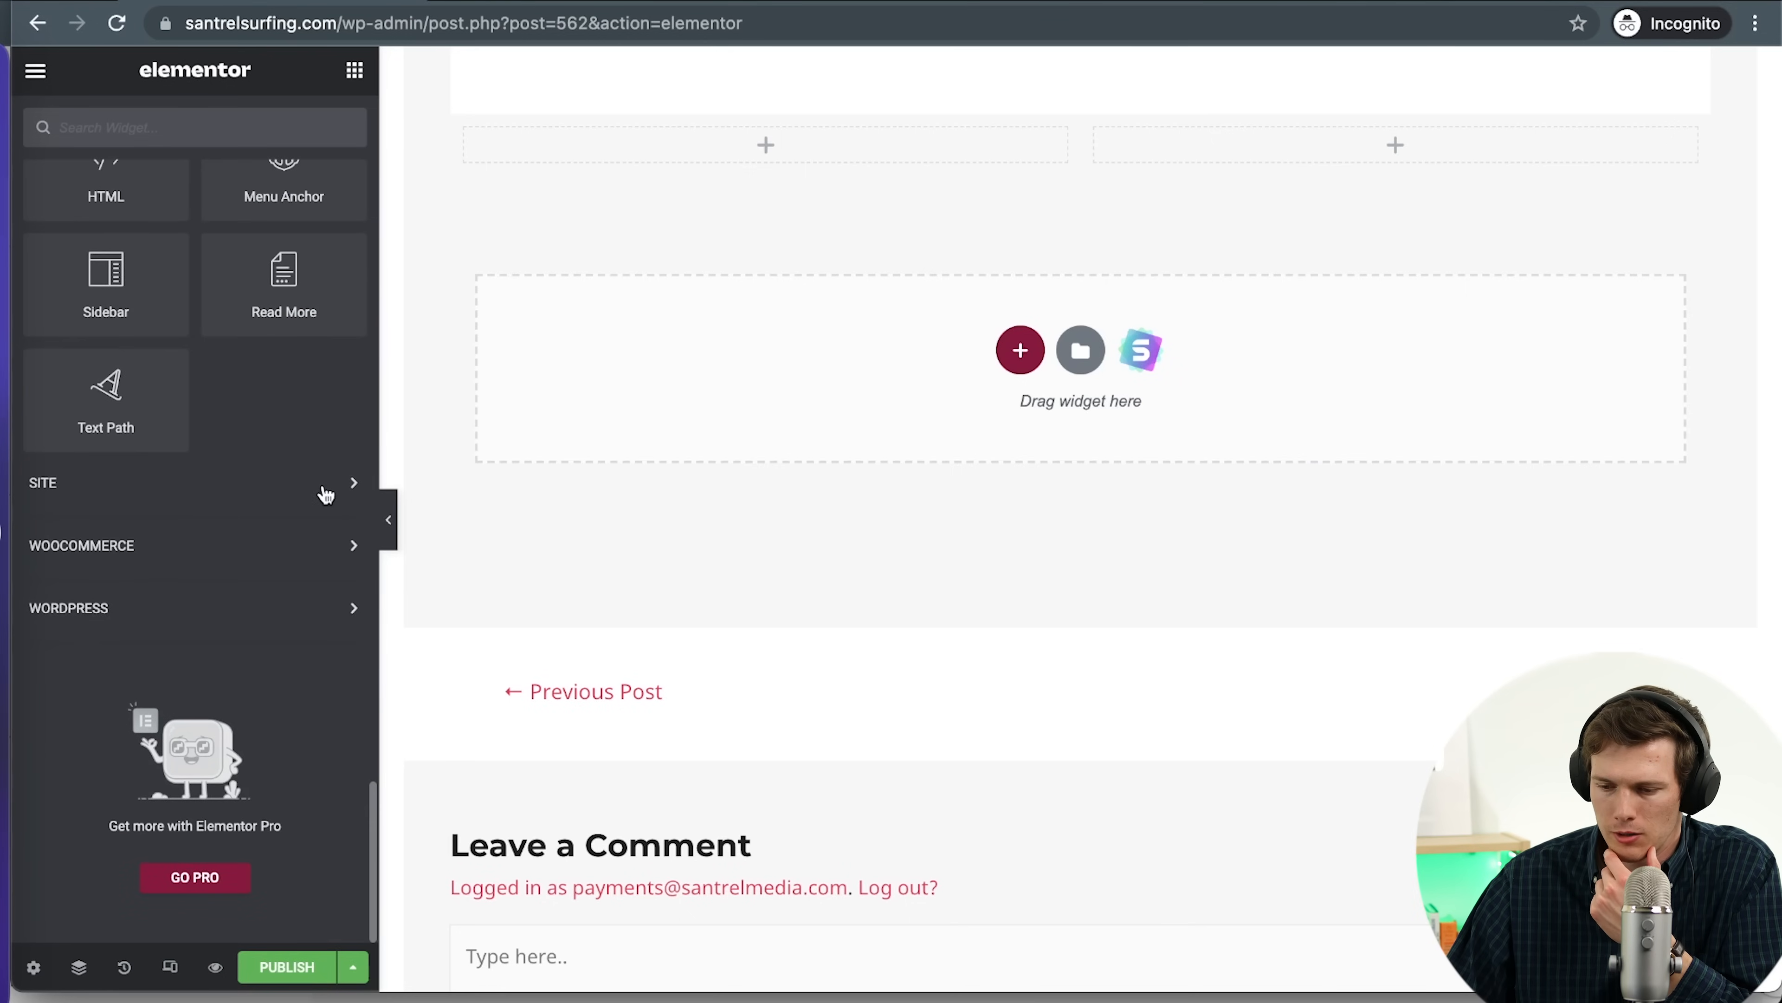
pyautogui.click(324, 491)
pyautogui.scroll(-4, 230, 576)
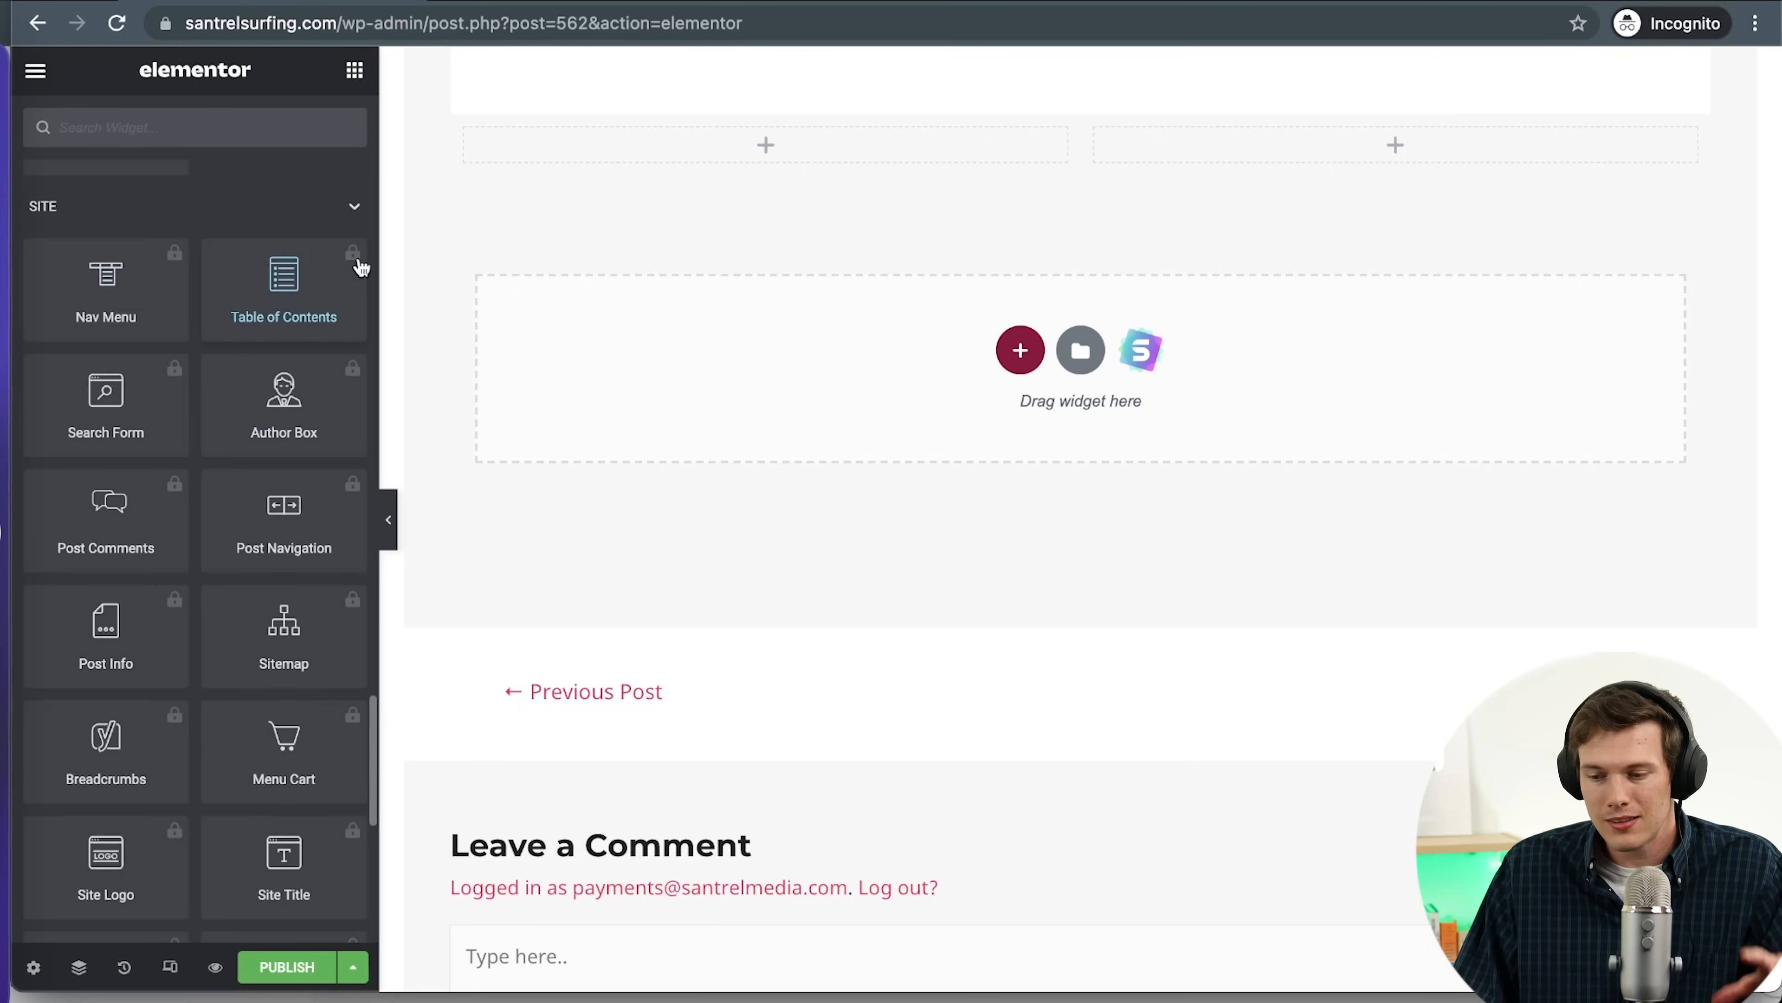
pyautogui.click(315, 292)
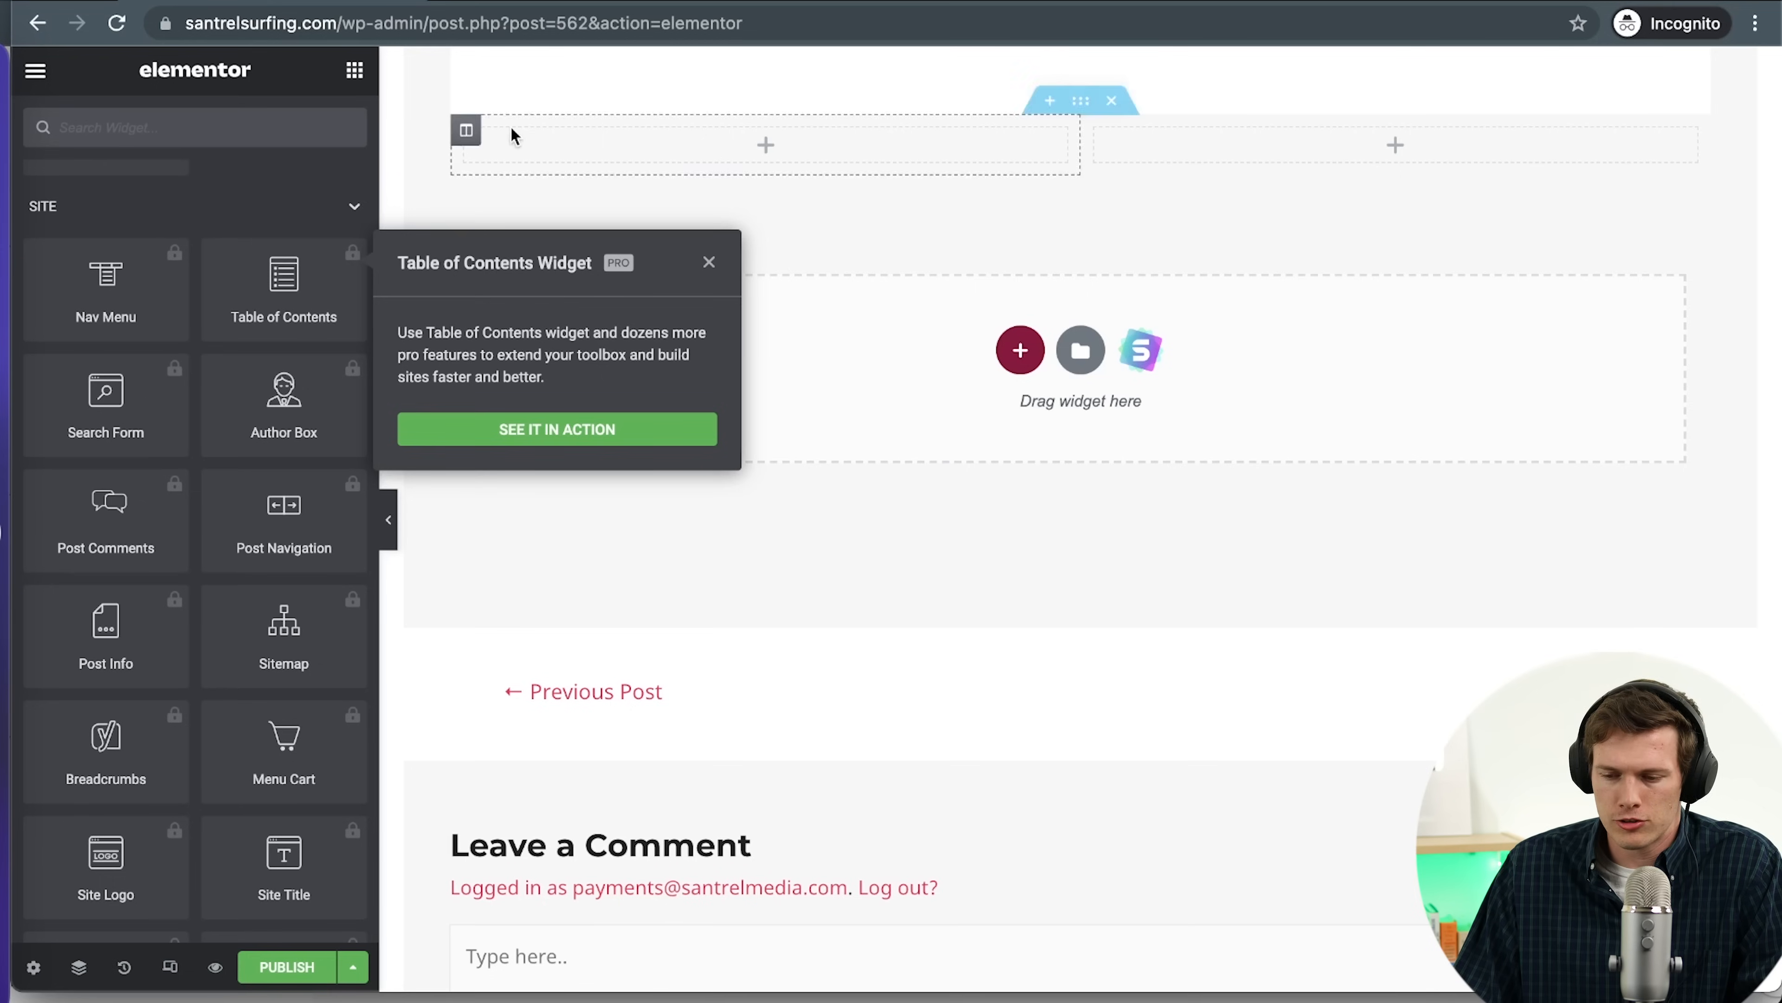
# Exit the Elementor editor to the WordPress dashboard and return to the posts list
pyautogui.click(35, 73)
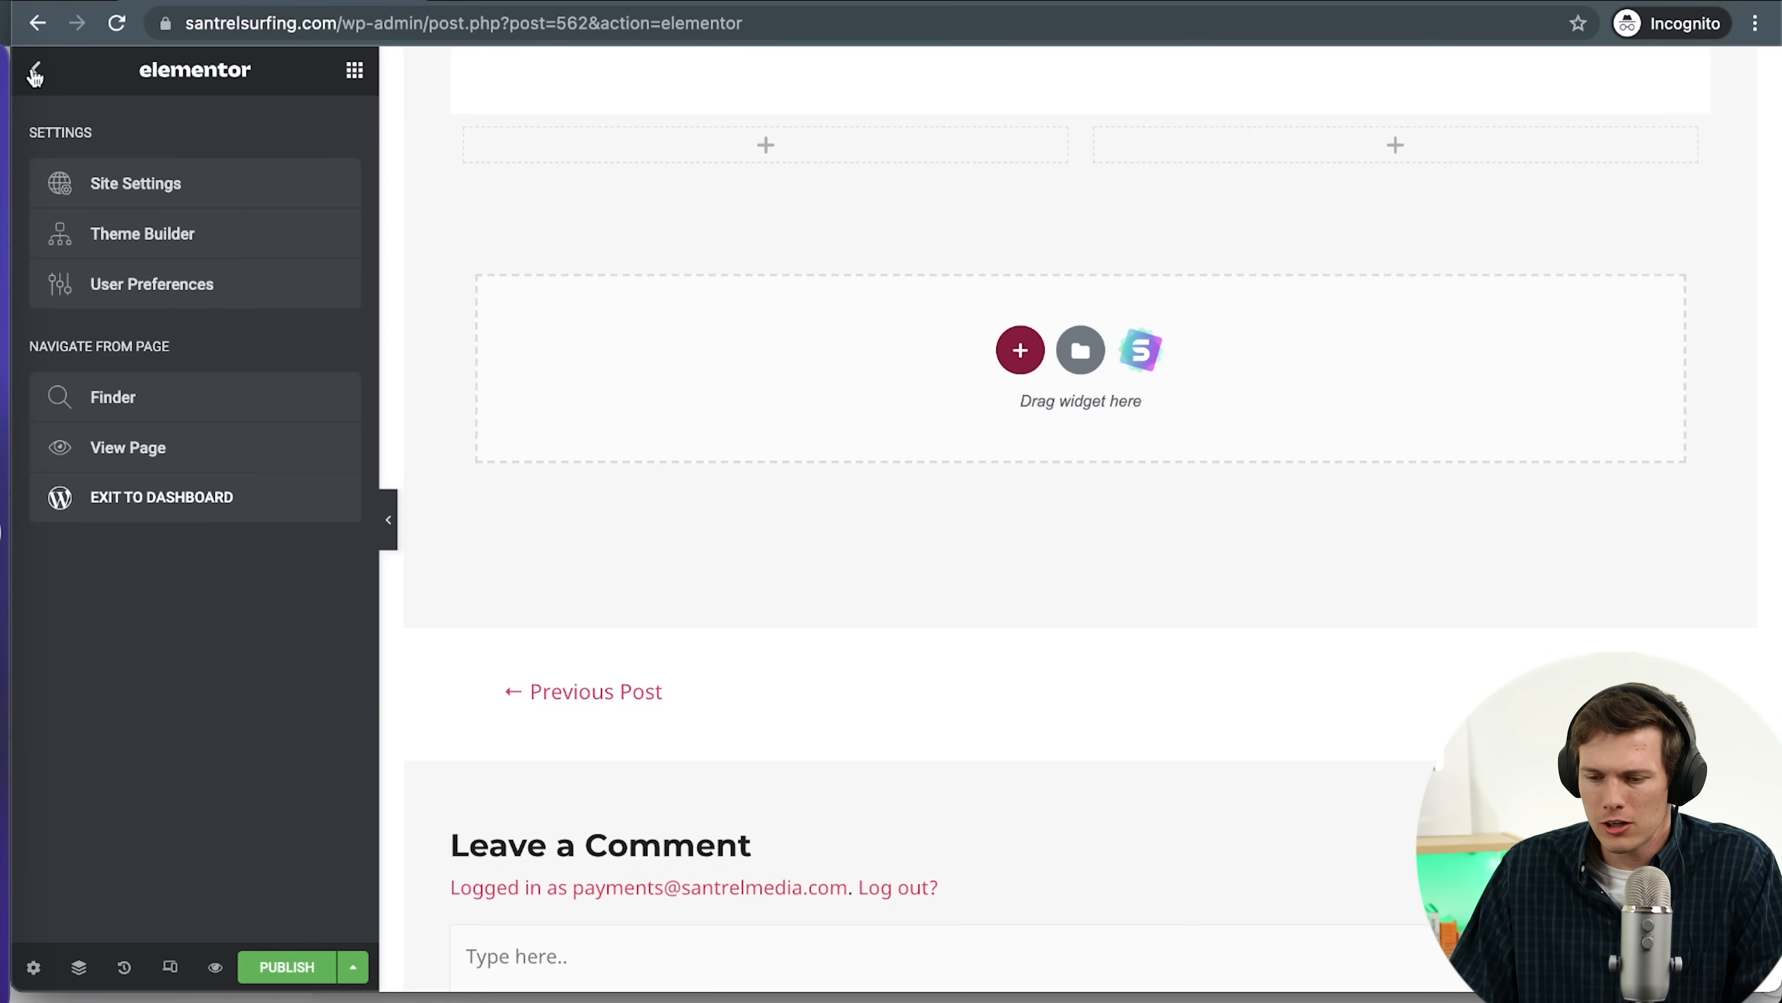
pyautogui.click(146, 517)
pyautogui.click(1000, 393)
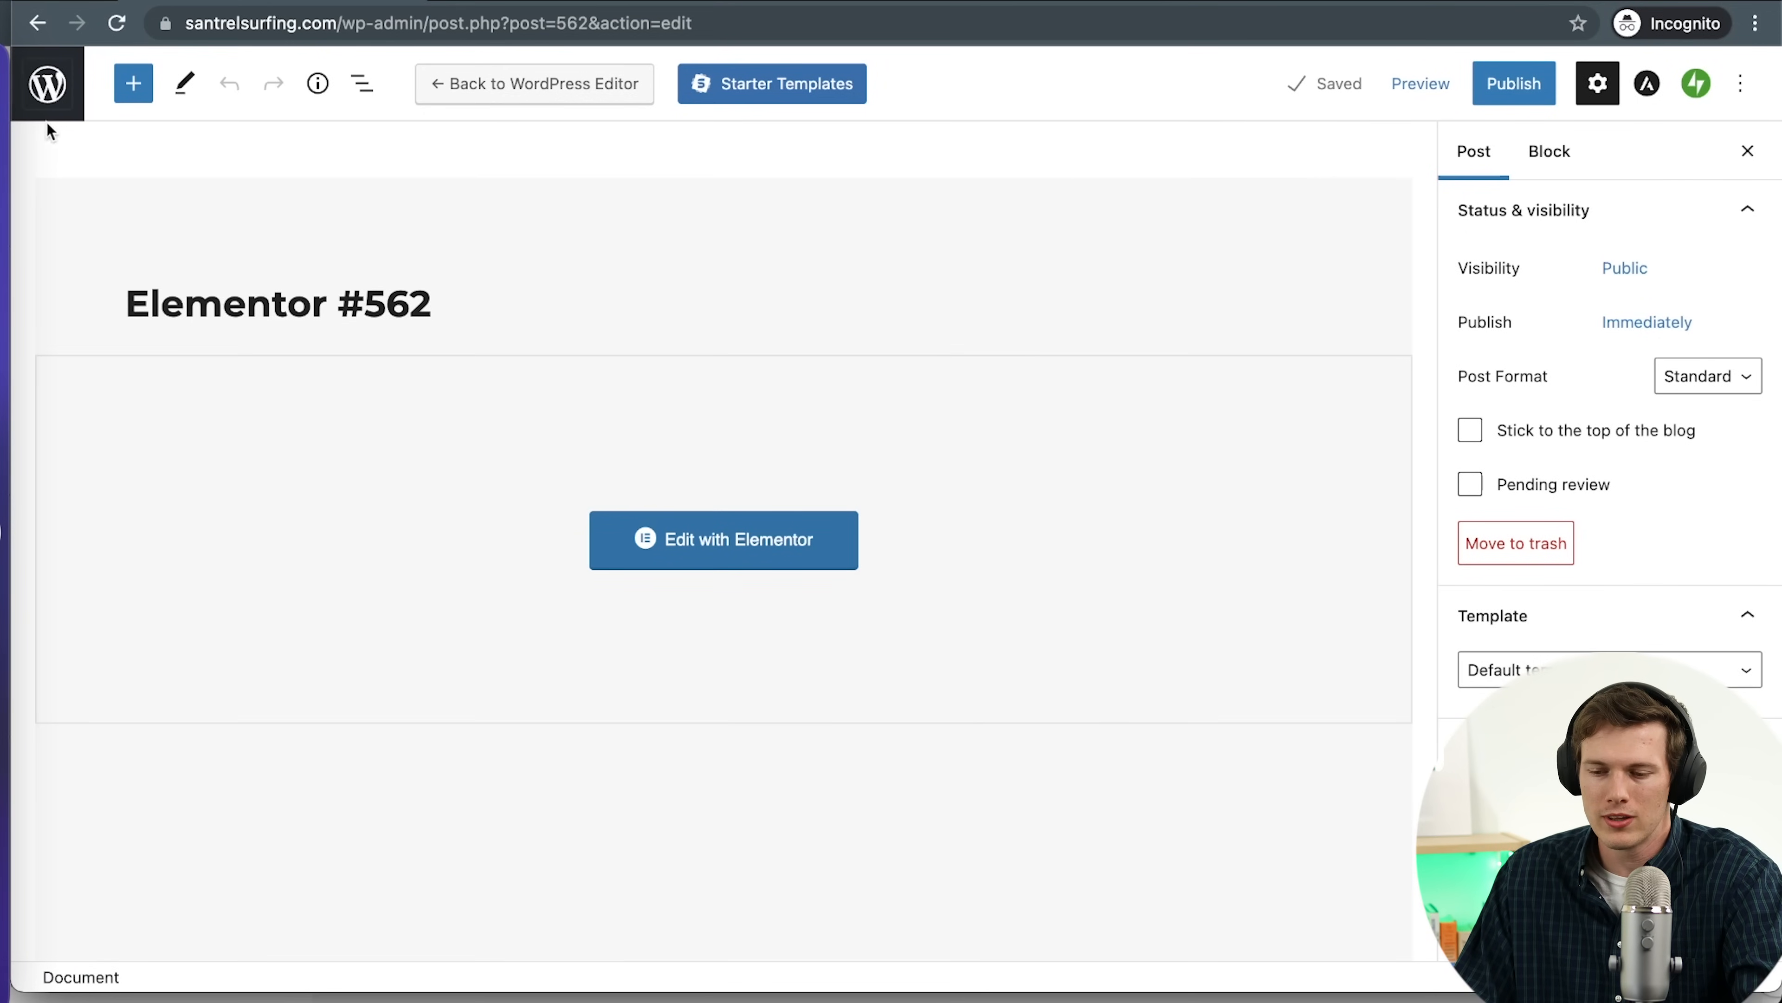
pyautogui.click(58, 111)
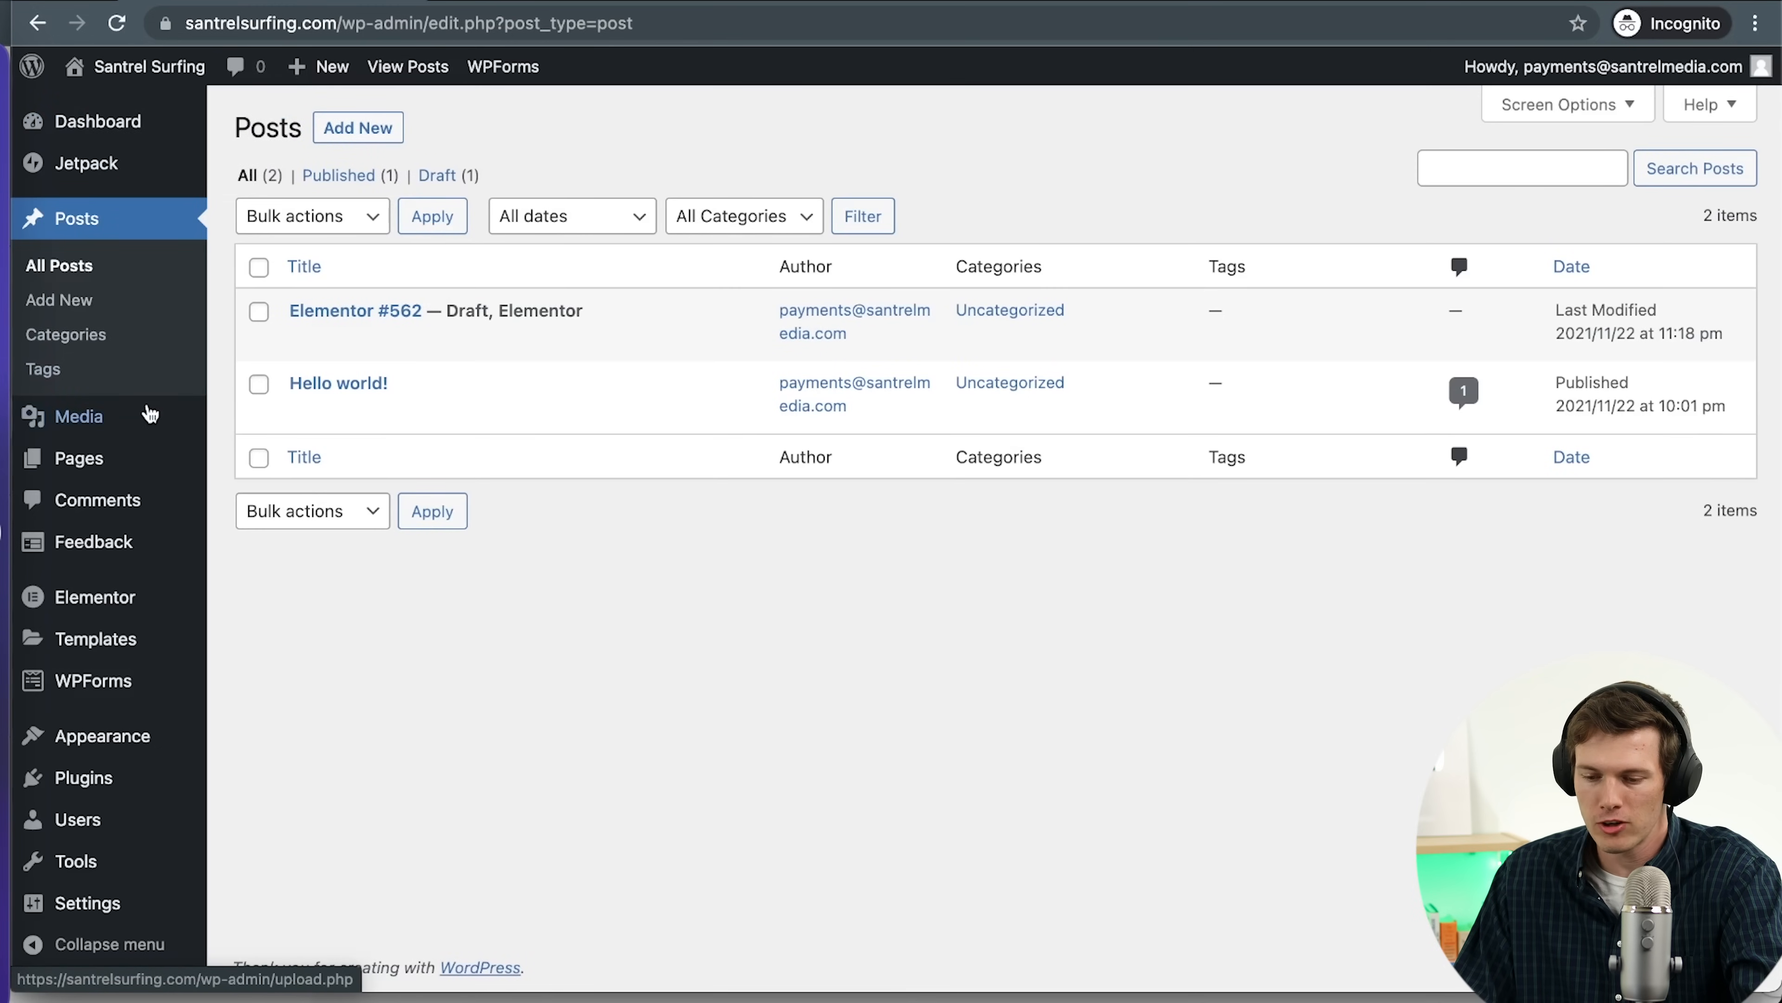
# Look through the images stored in the media library
pyautogui.moveTo(149, 414)
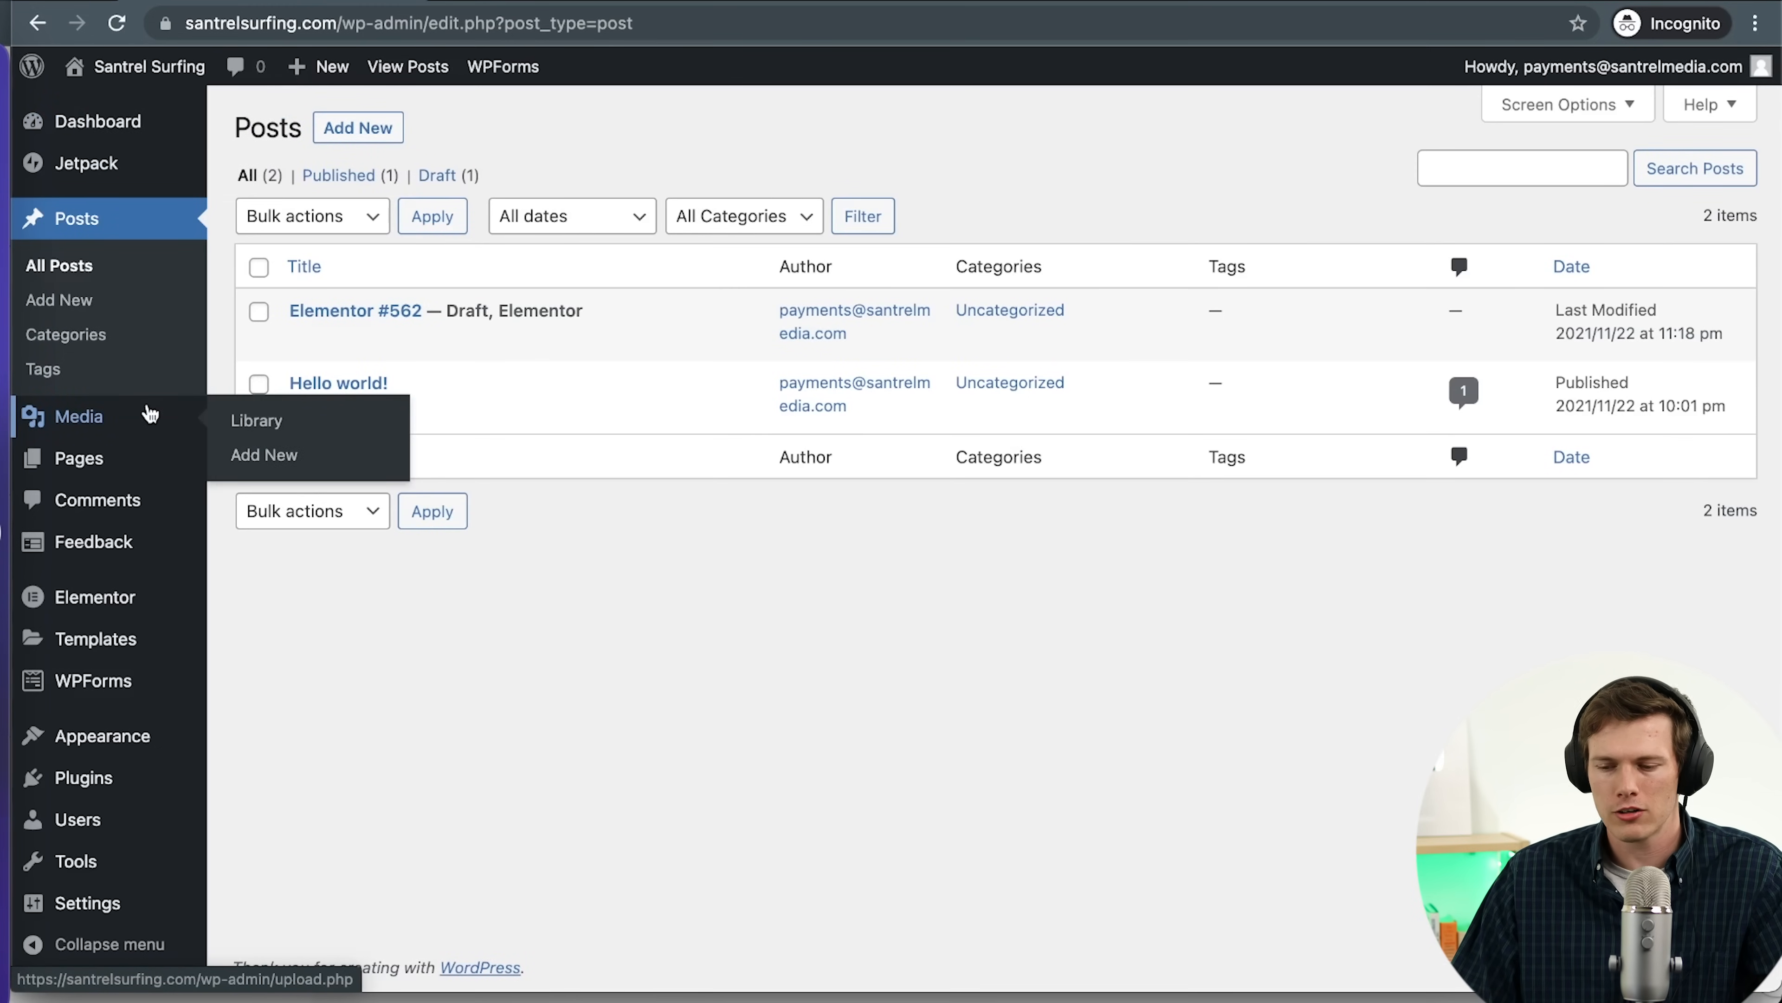
pyautogui.moveTo(150, 462)
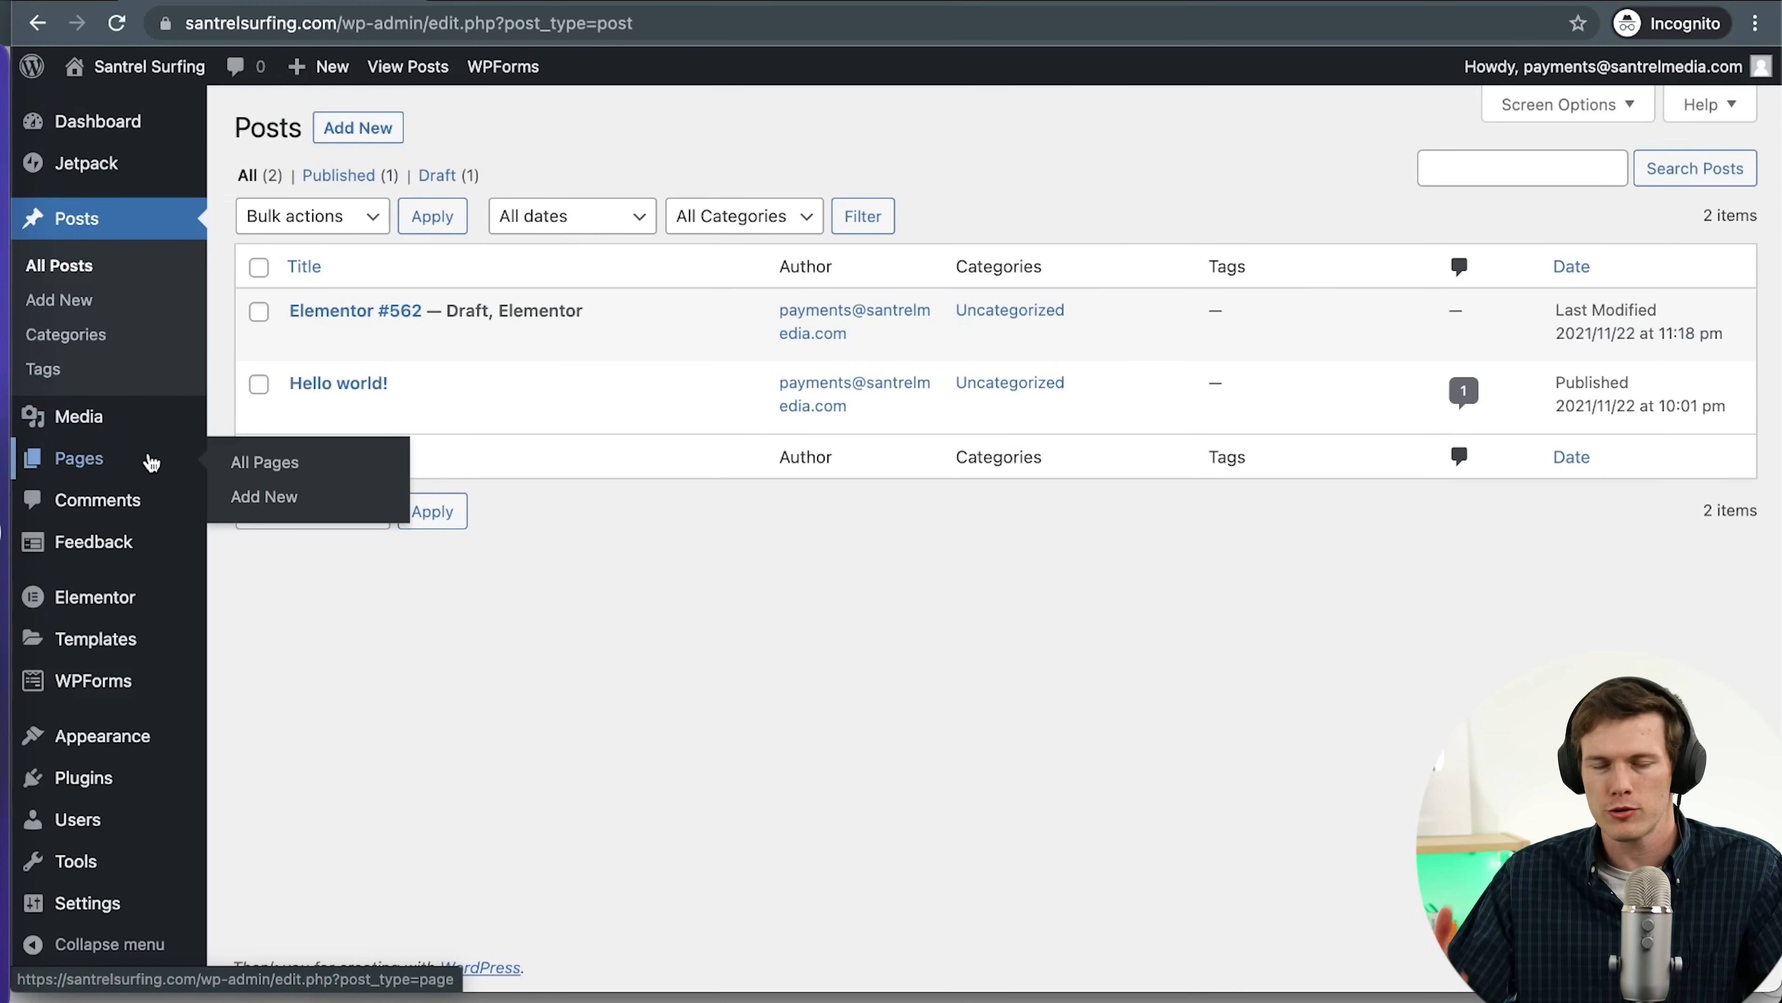
pyautogui.click(125, 236)
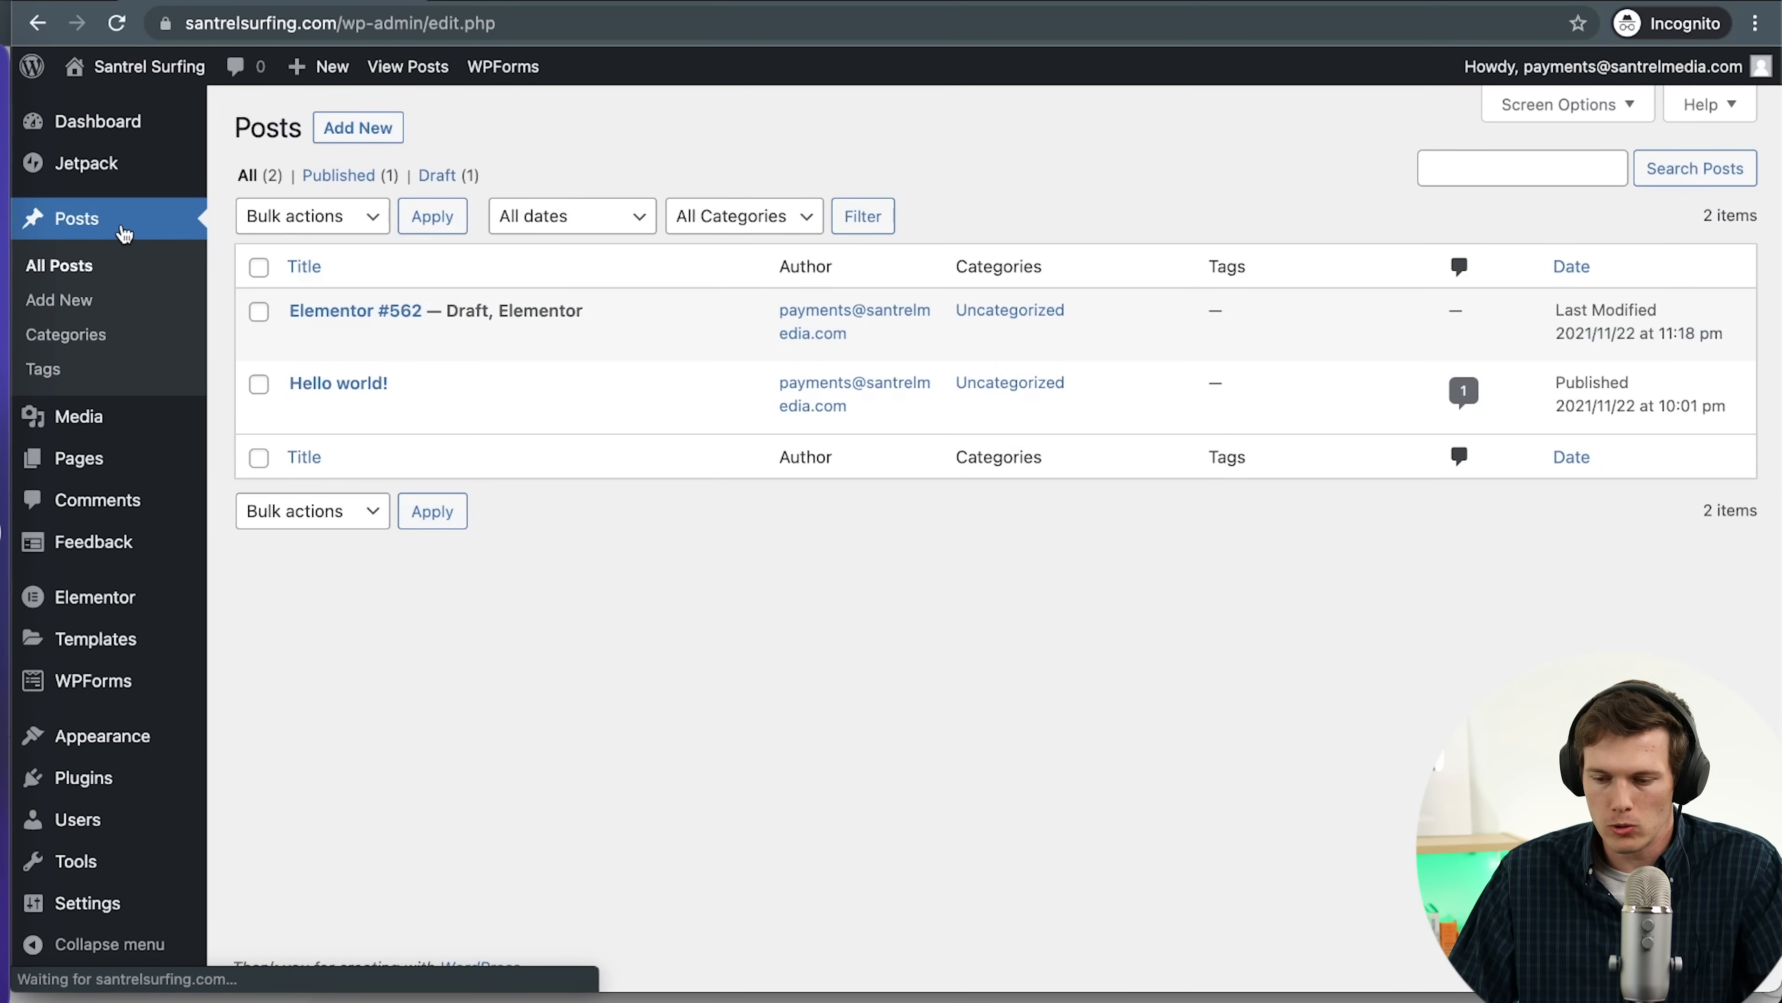
pyautogui.click(124, 431)
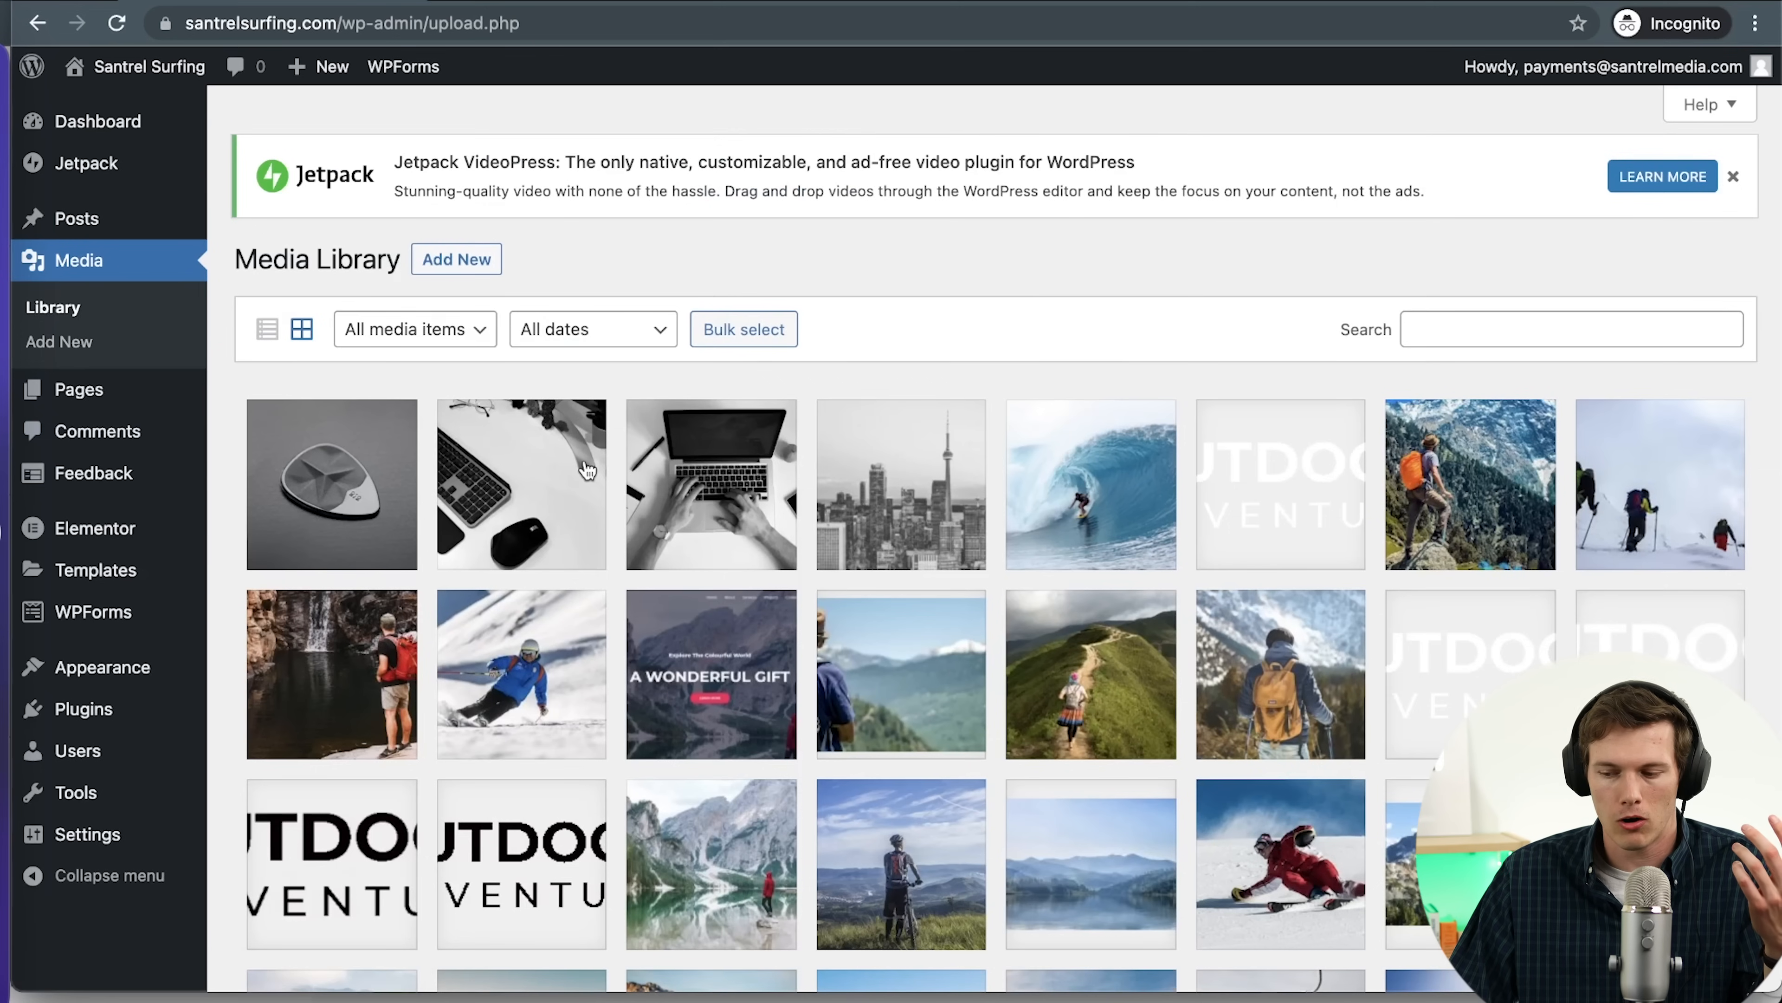
pyautogui.scroll(-4, 587, 471)
pyautogui.scroll(-5, 587, 470)
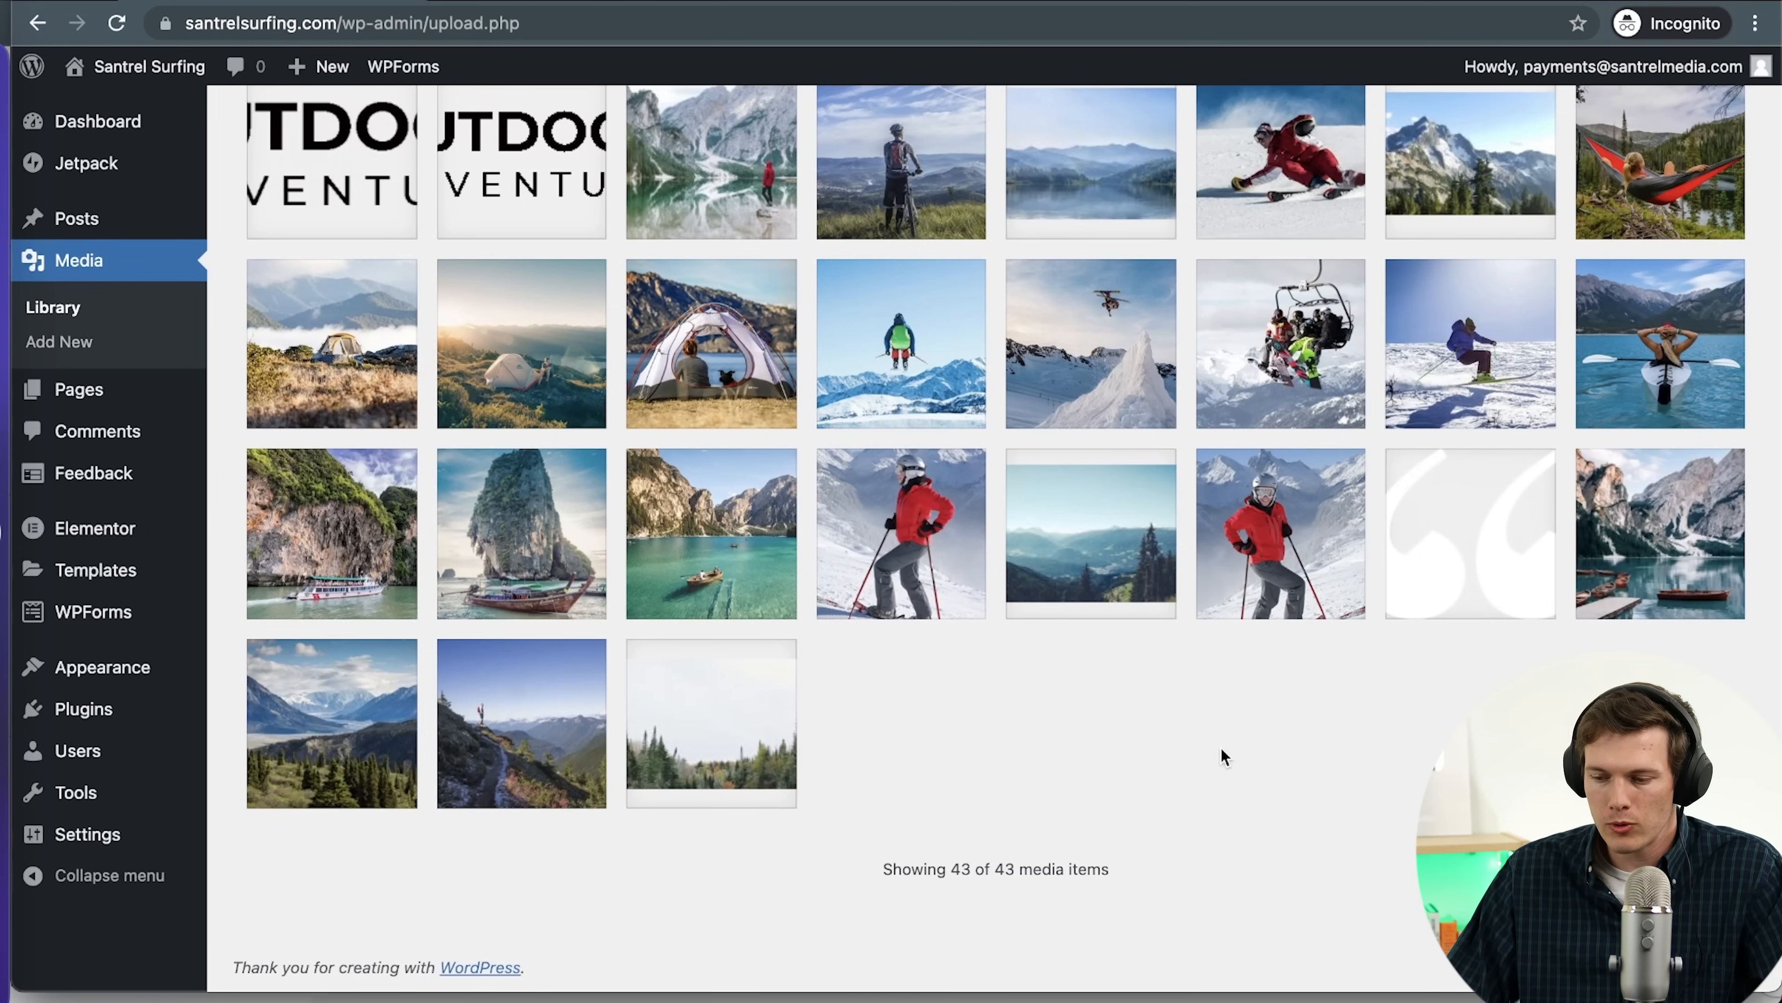
pyautogui.scroll(5, 1223, 757)
pyautogui.scroll(5, 1222, 757)
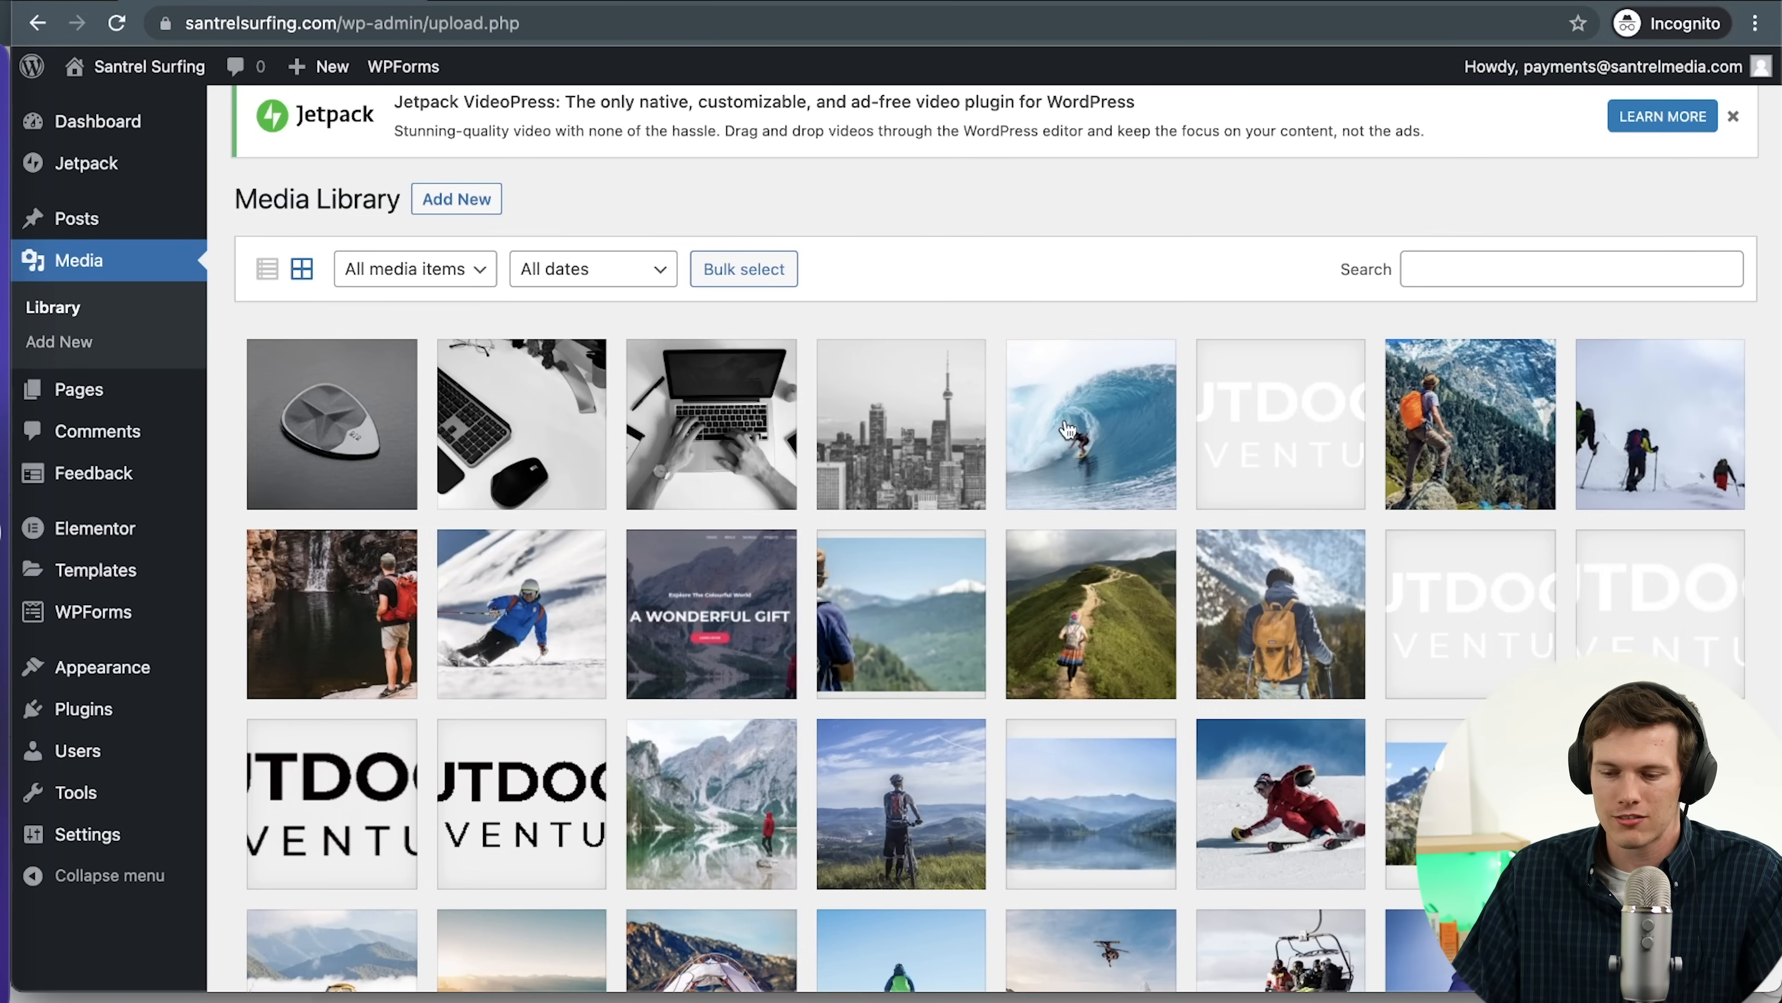
# Review the site's list of pages and its comments list
pyautogui.click(68, 401)
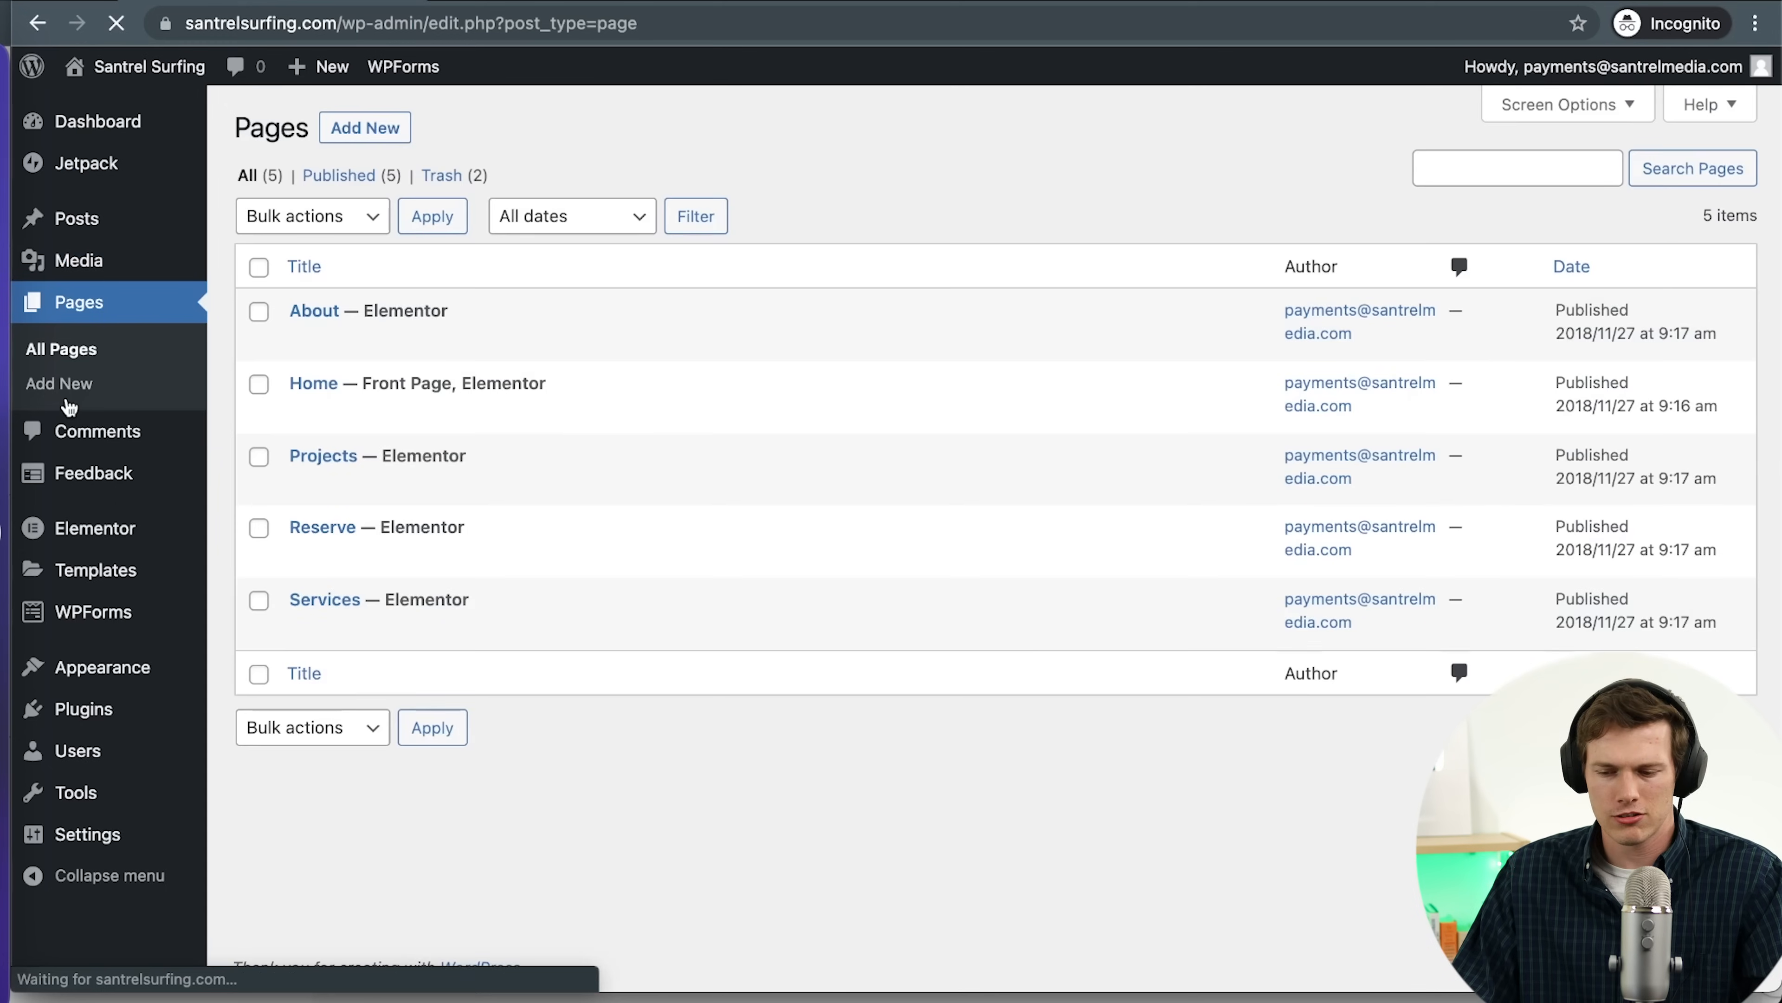
pyautogui.click(99, 439)
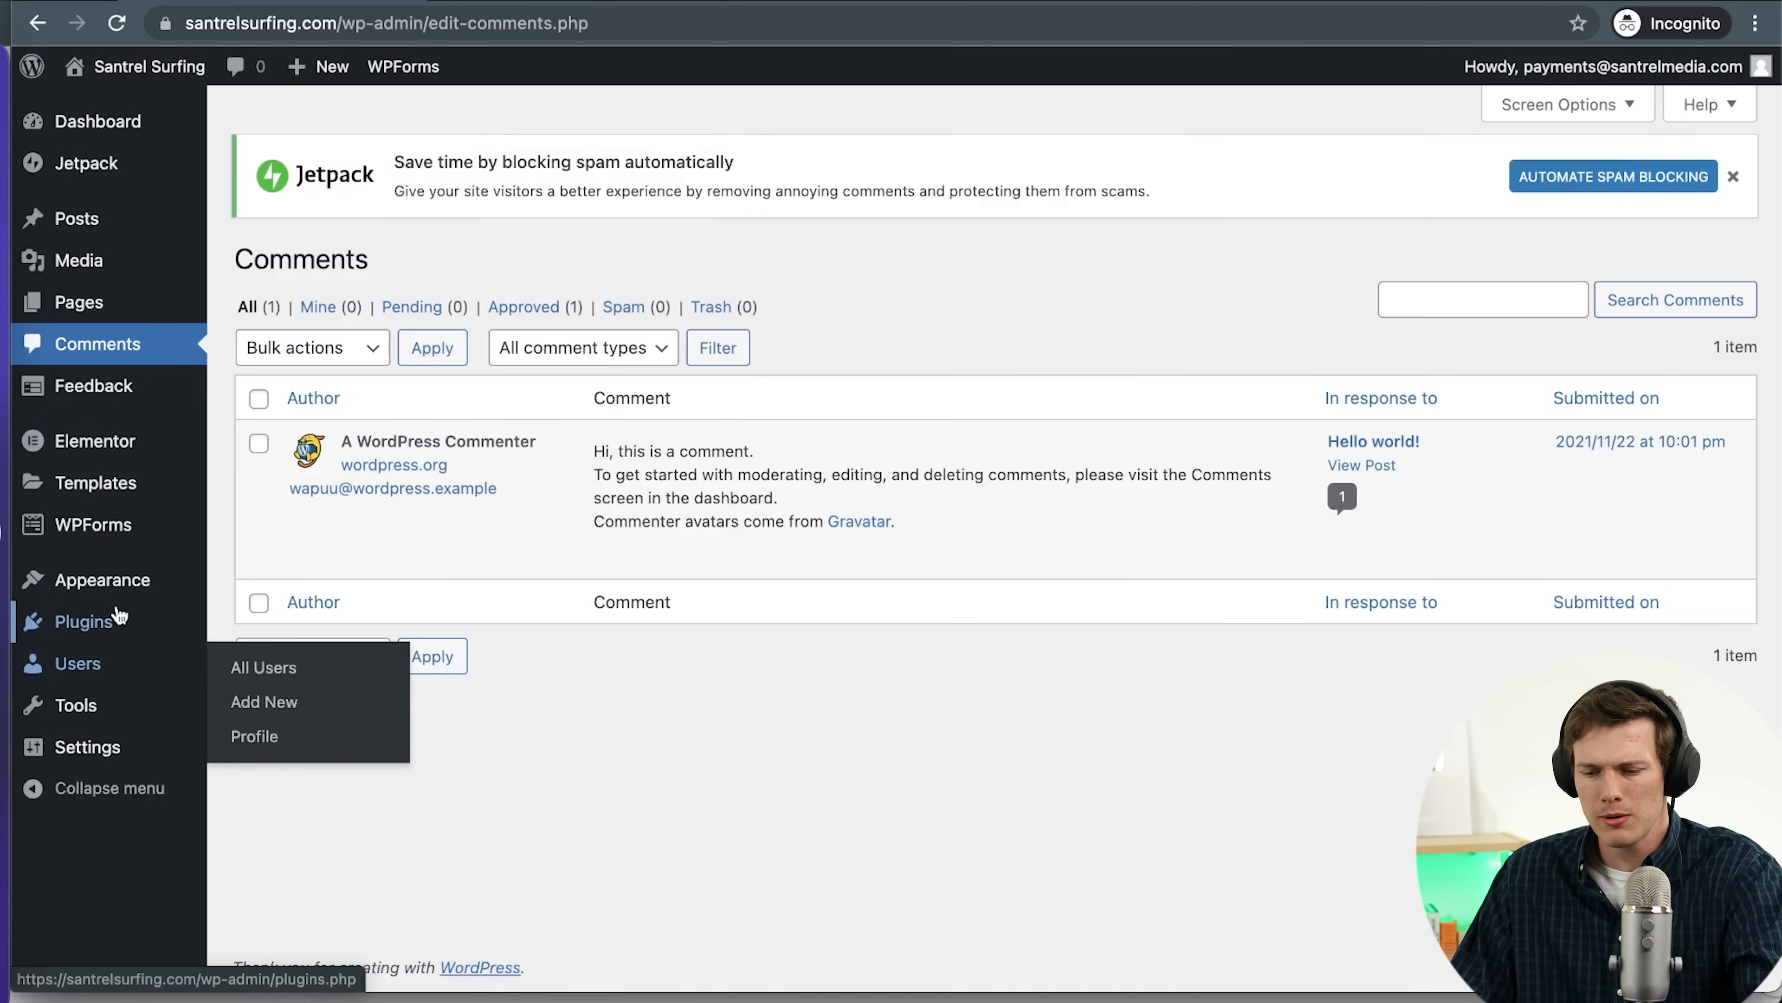
# Display the installed plugins and dismiss the Jetpack site-type assistant
pyautogui.moveTo(111, 624)
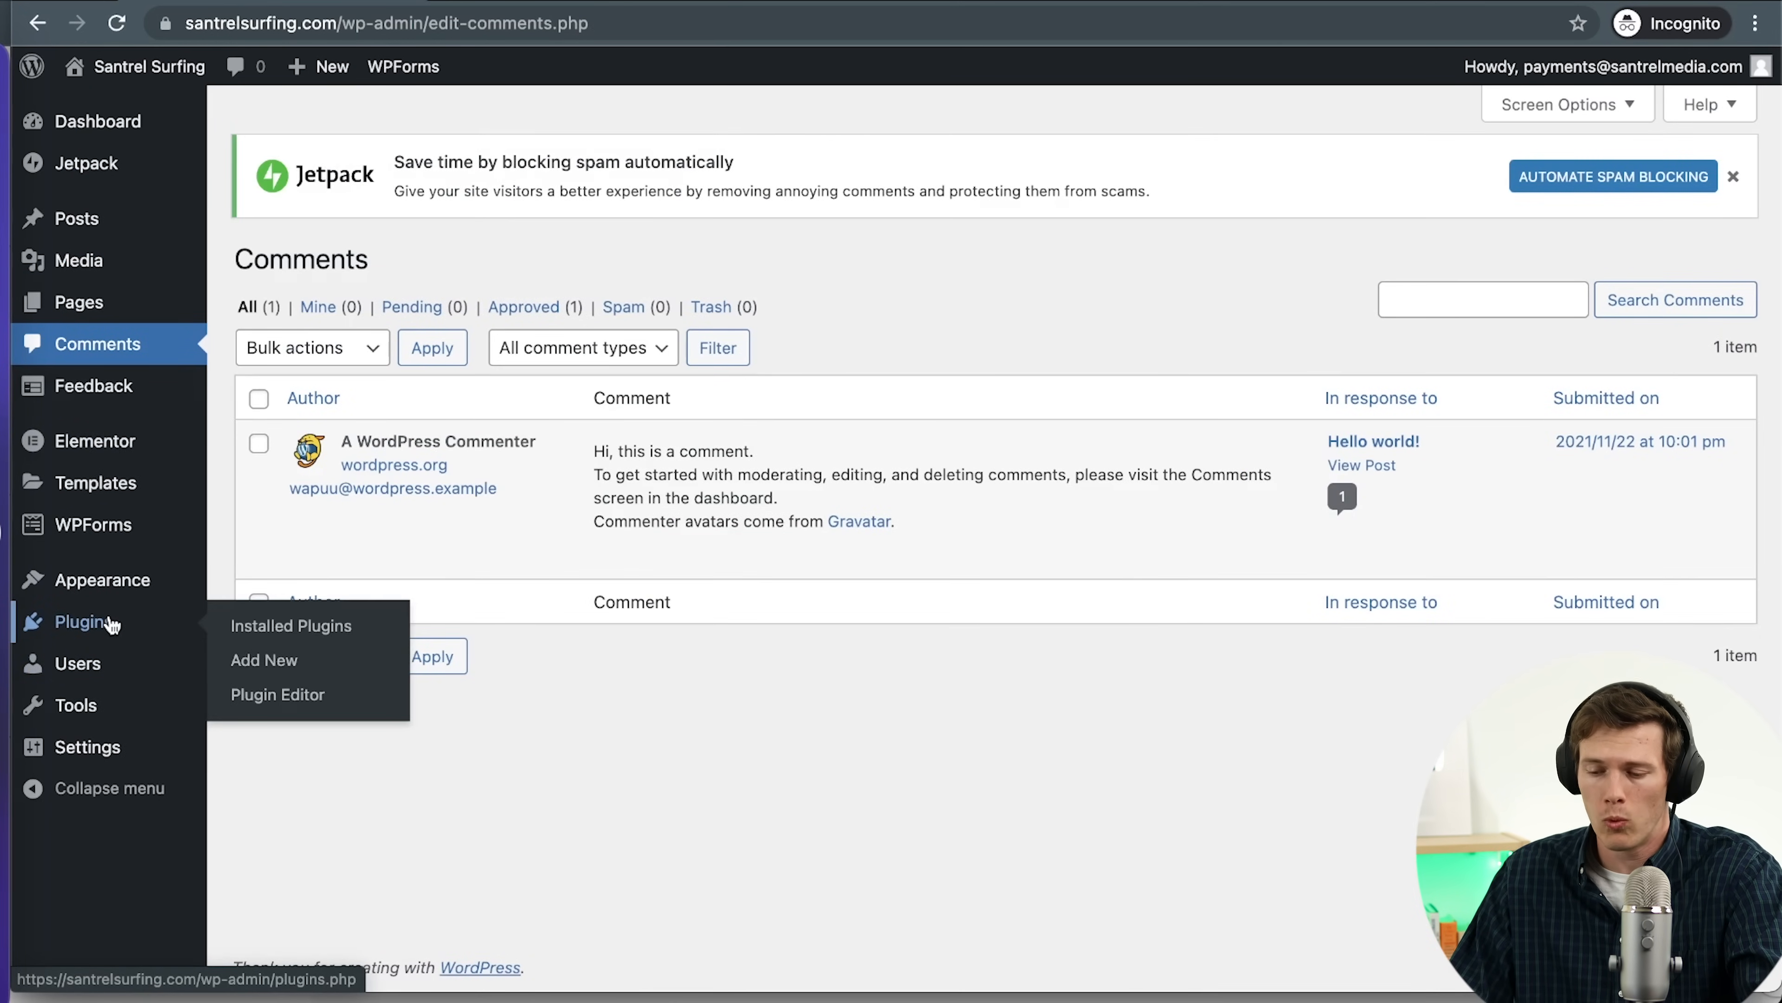
pyautogui.click(111, 623)
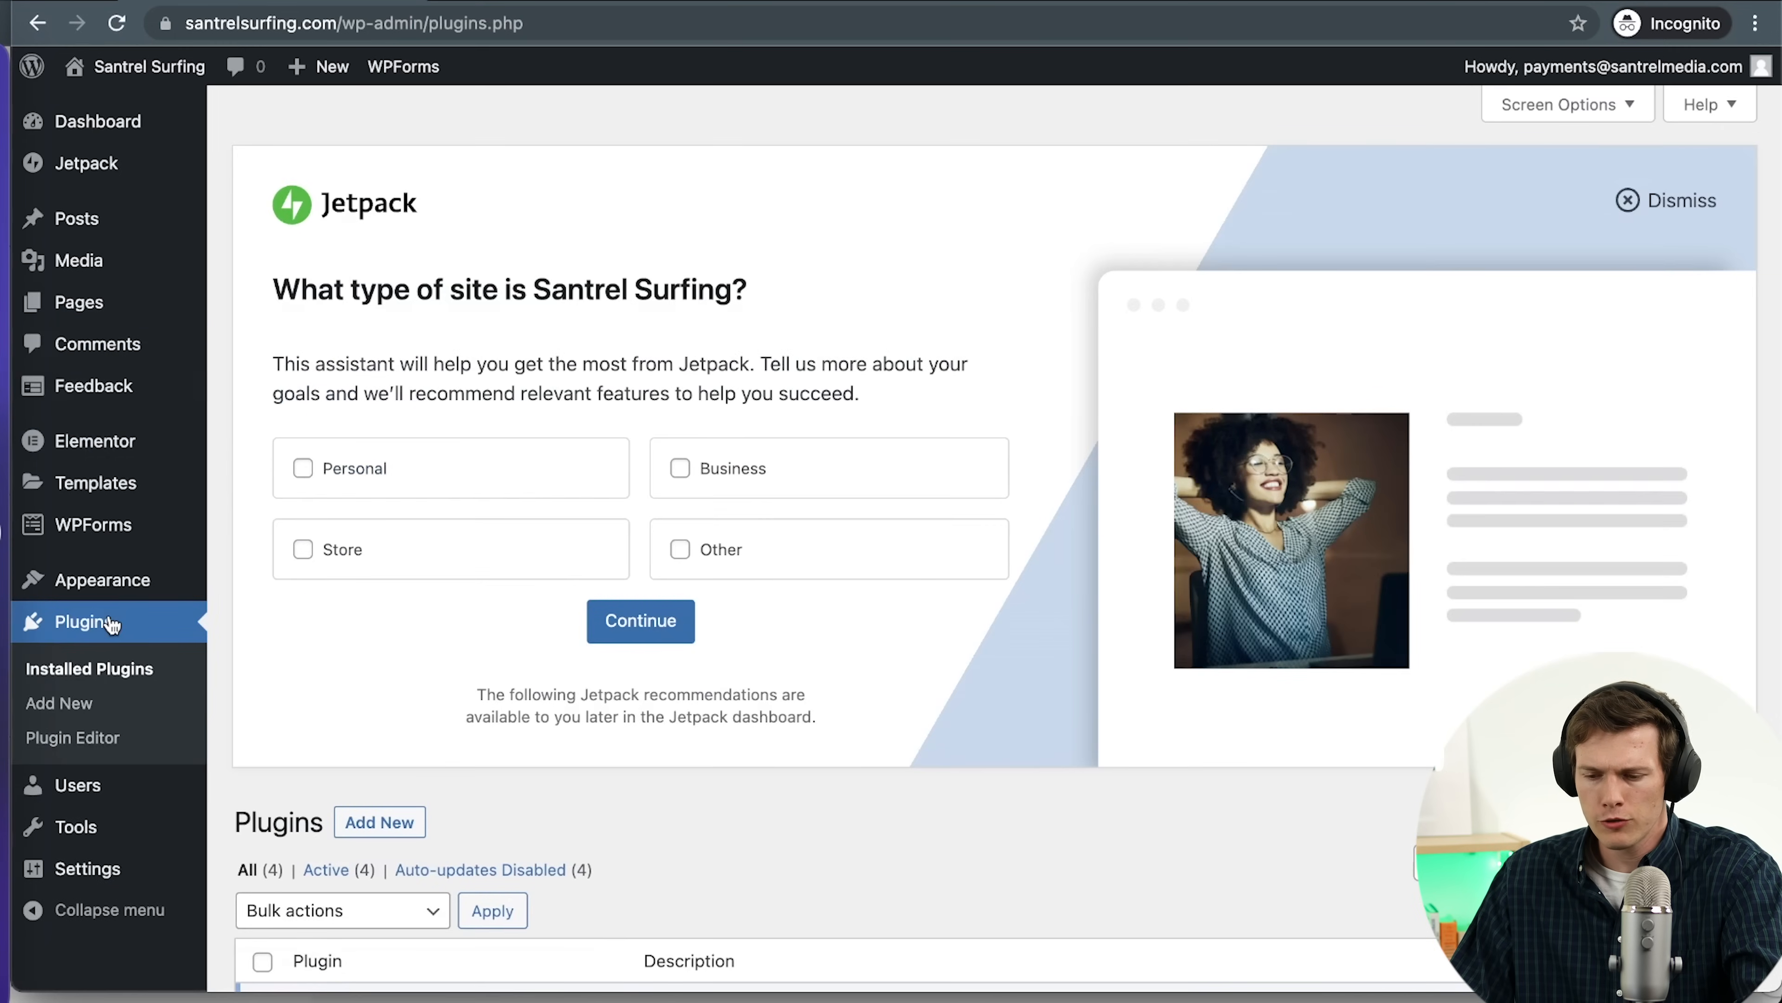
pyautogui.click(1642, 199)
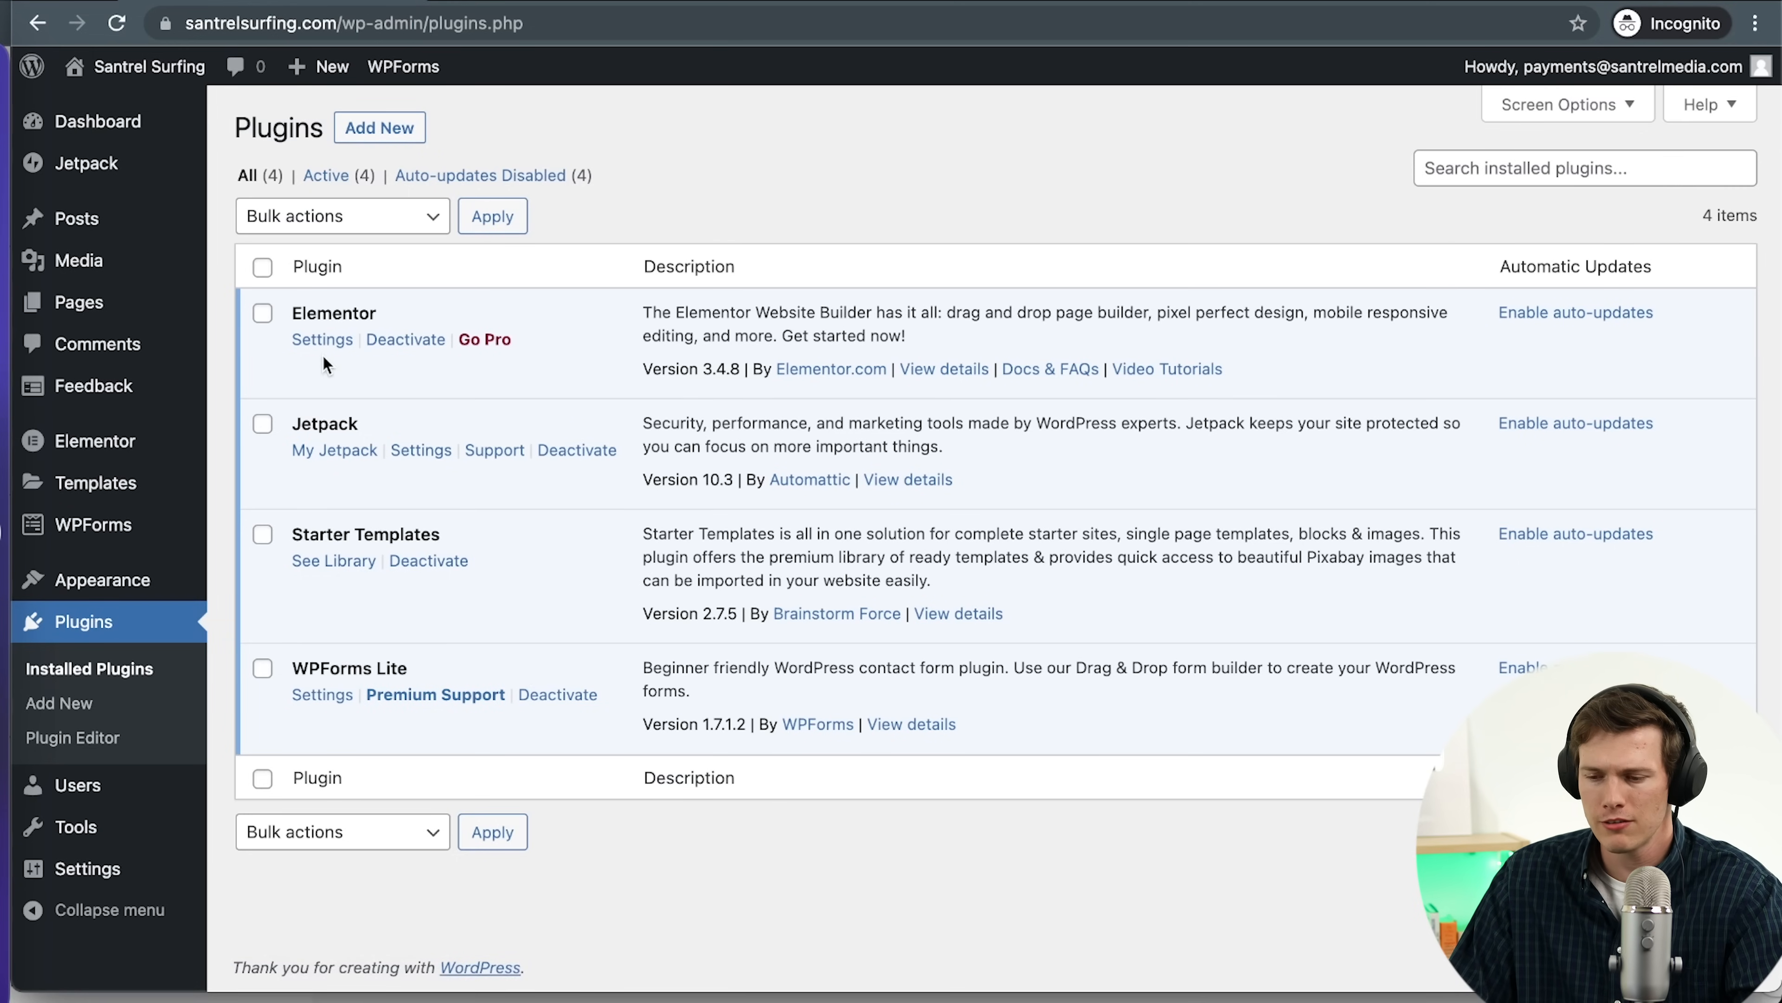
# Search the plugin directory for wordfence and install Wordfence Security – Firewall & Malware Scan
pyautogui.click(377, 137)
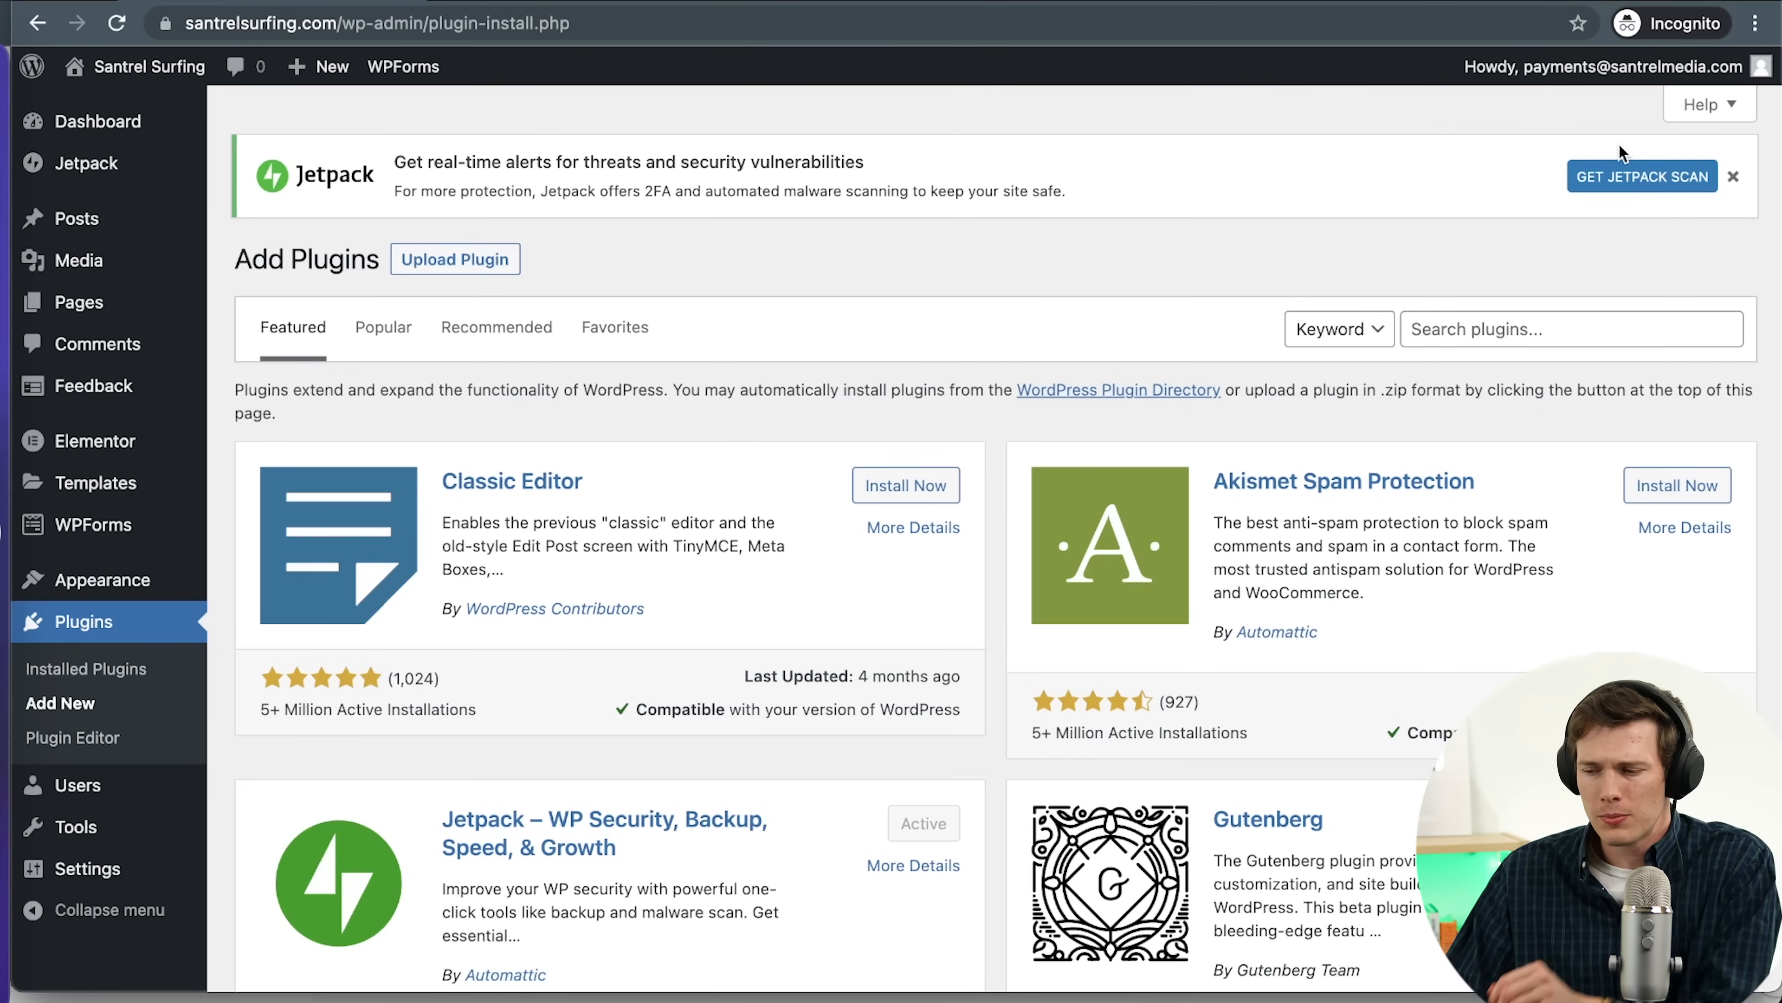
pyautogui.click(1527, 325)
pyautogui.write('wordfen')
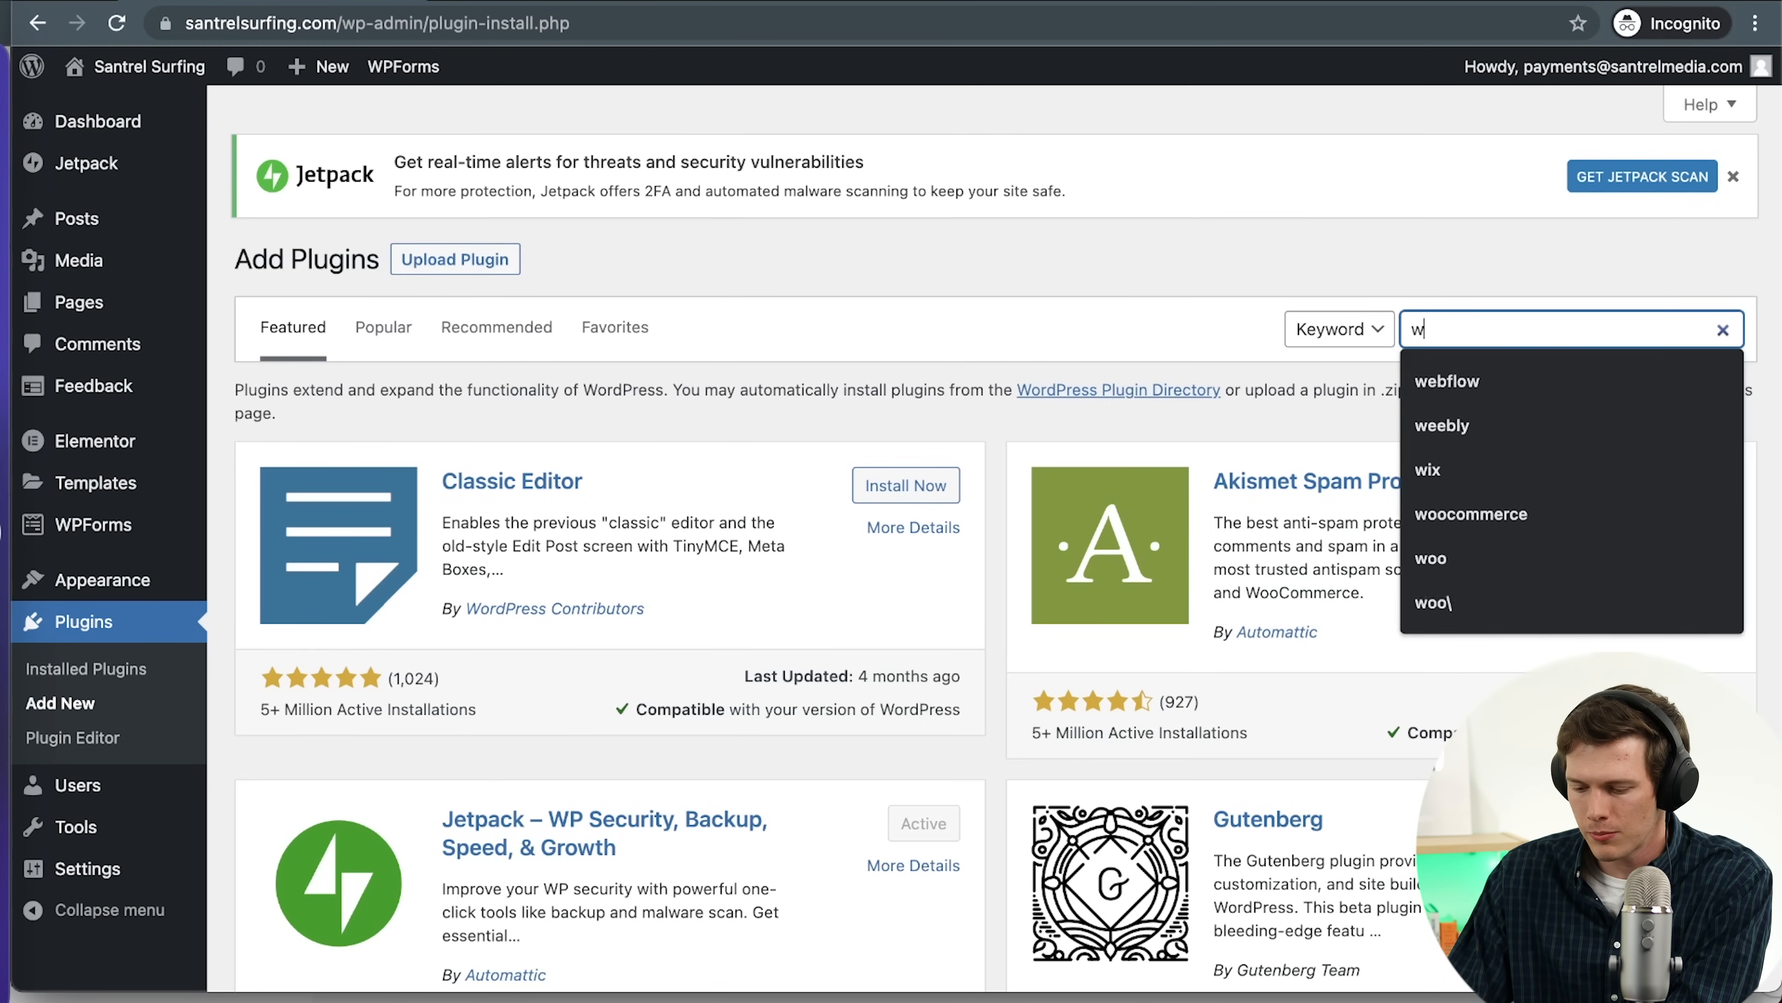
pyautogui.write('ce')
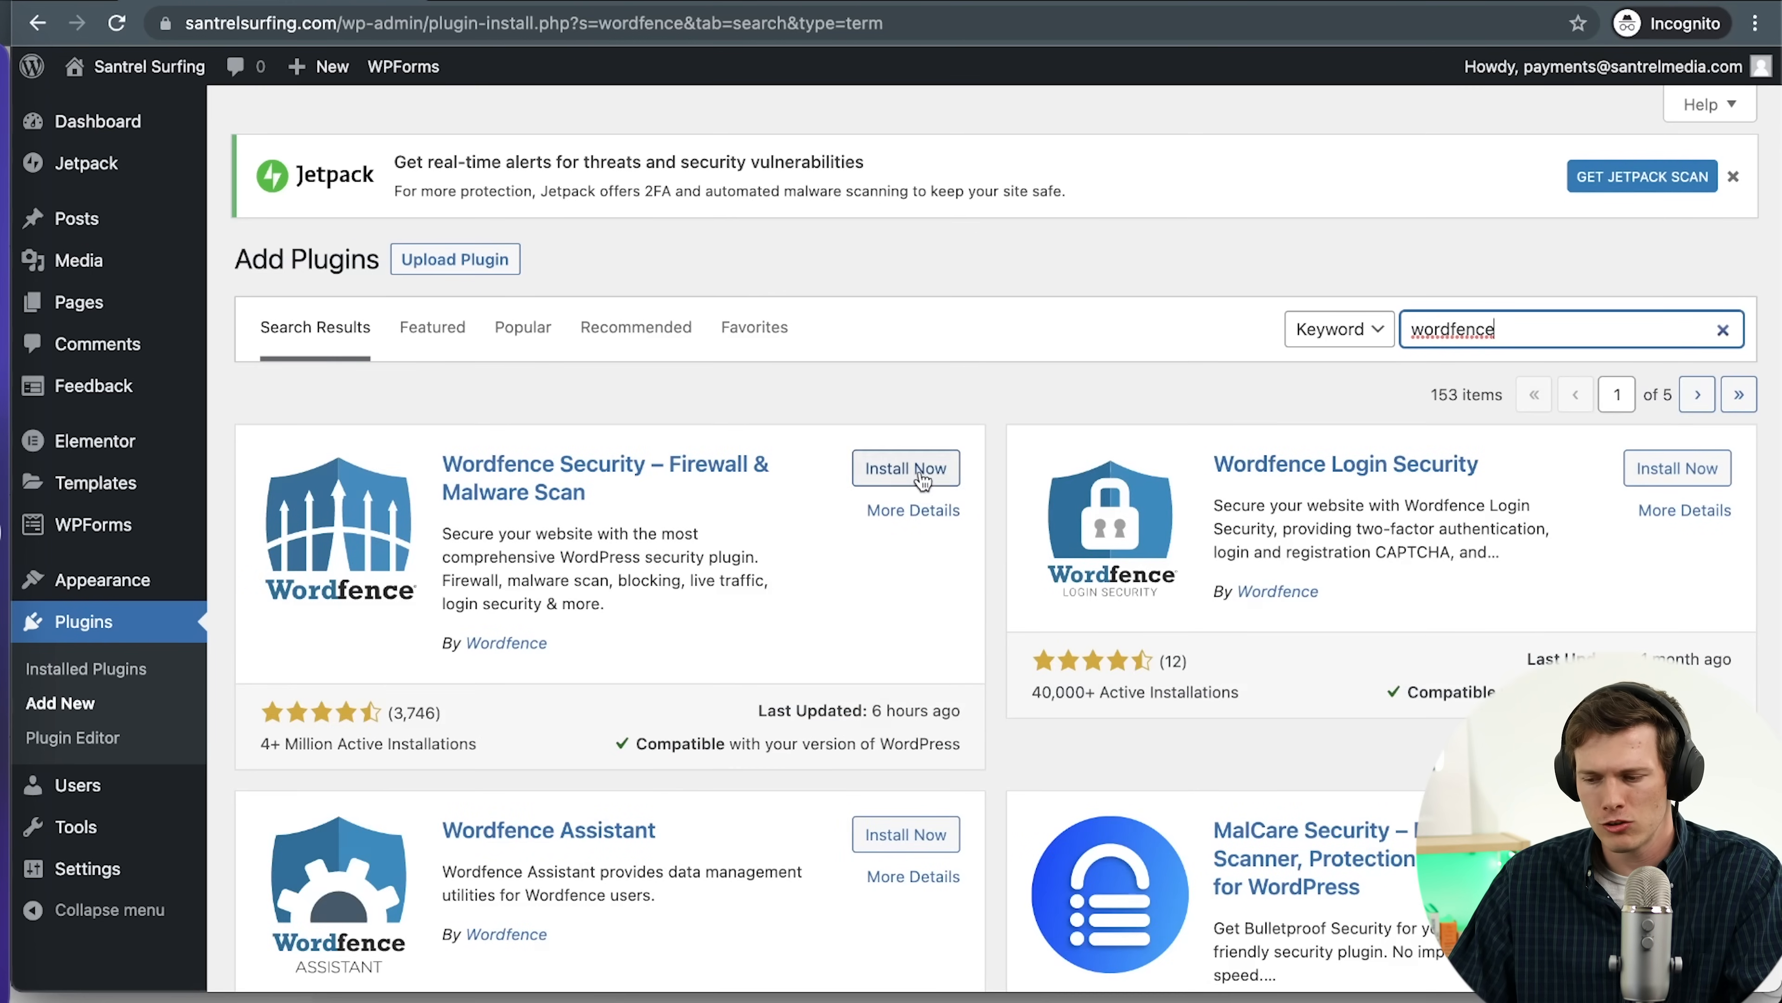
pyautogui.click(919, 474)
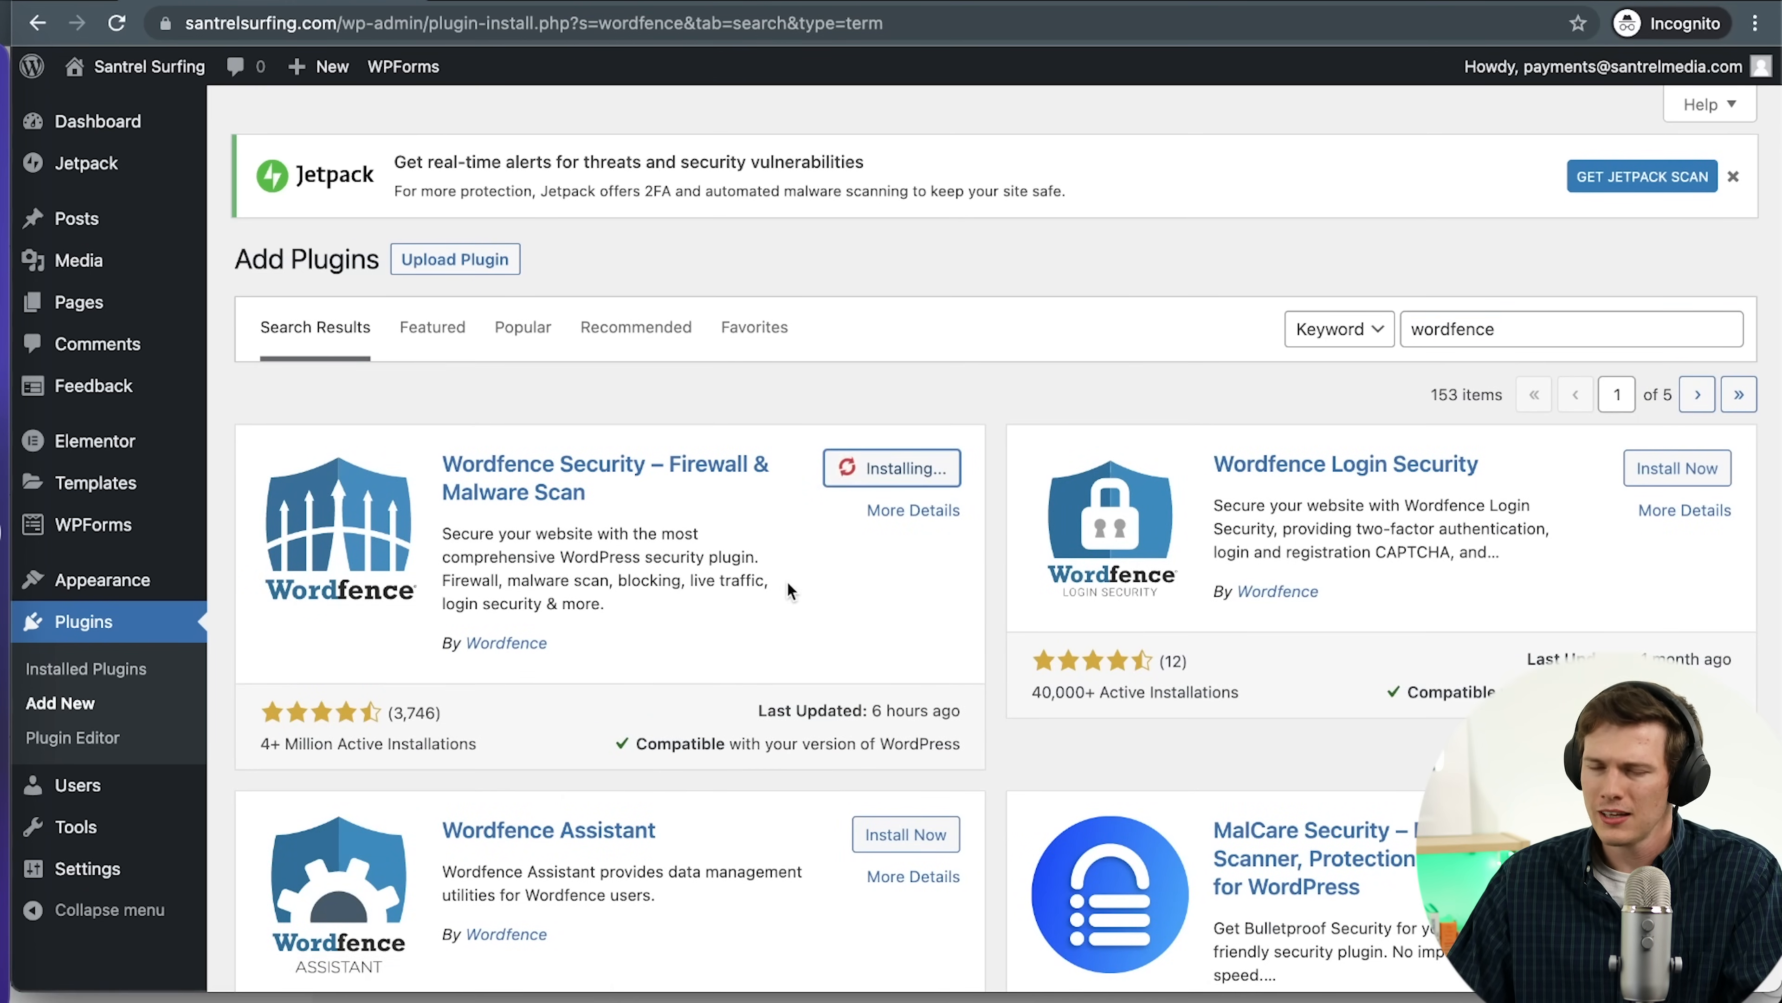
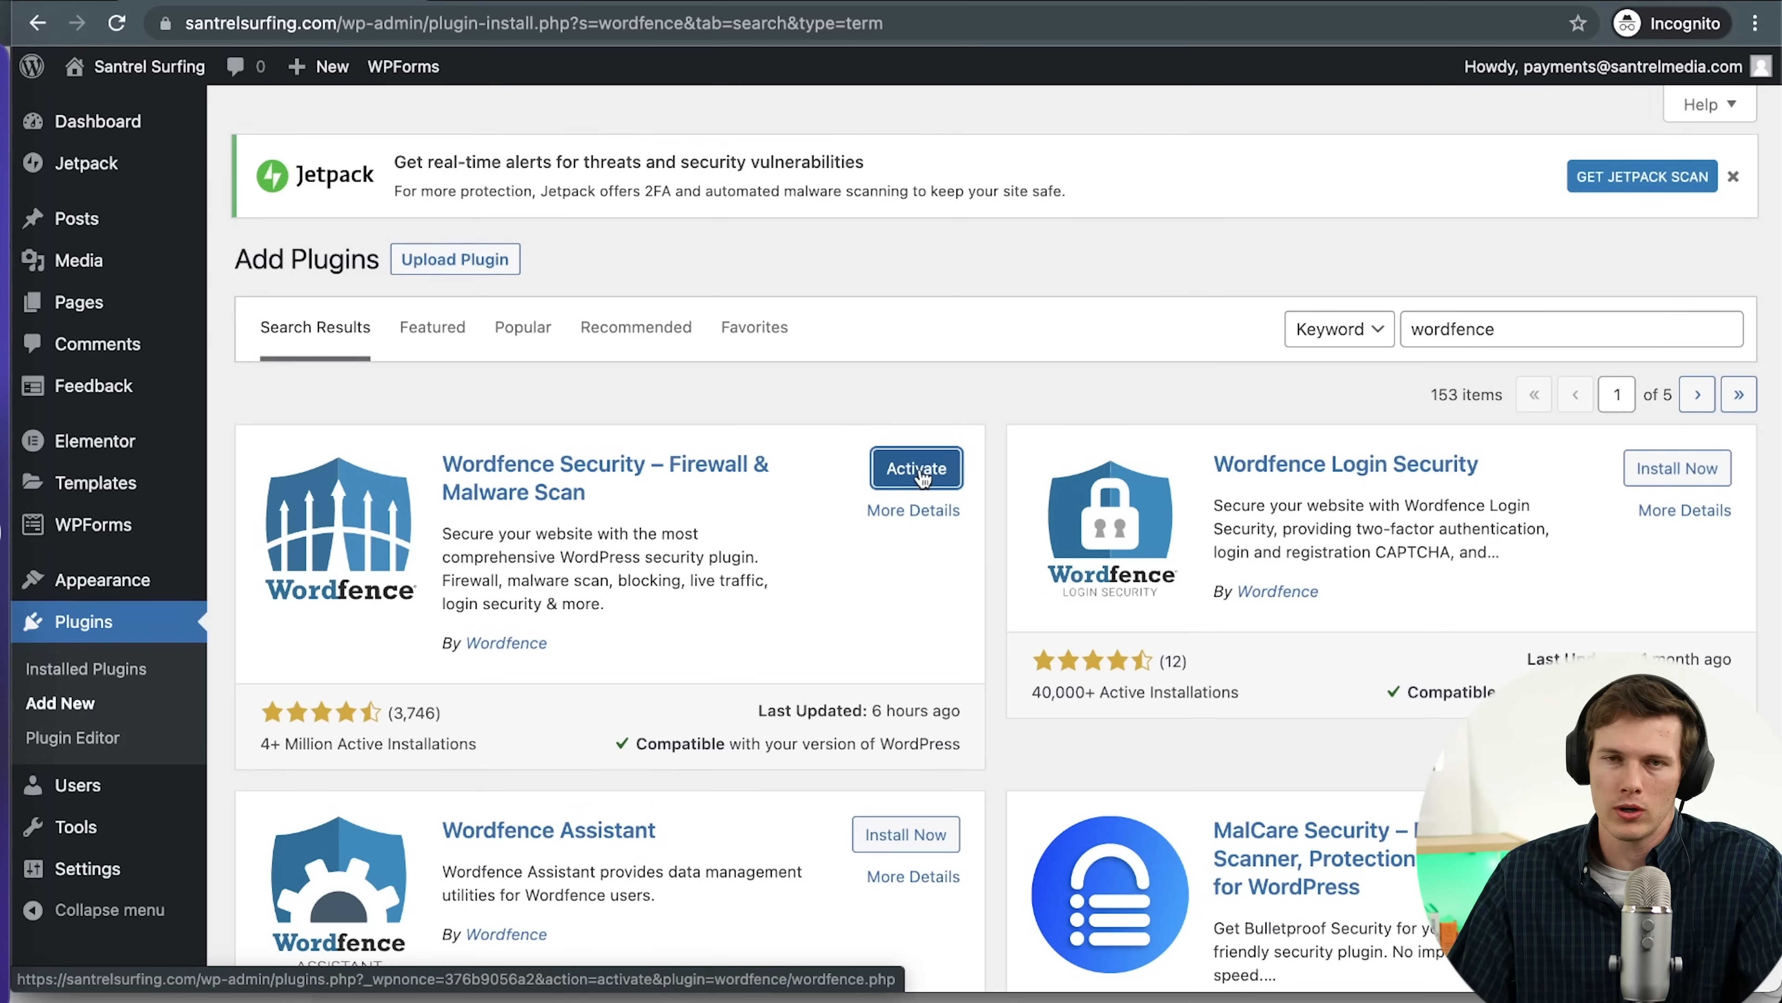
# Activate Wordfence Security and complete its setup form by accepting the license terms and filling in the alert e-mail
pyautogui.click(922, 476)
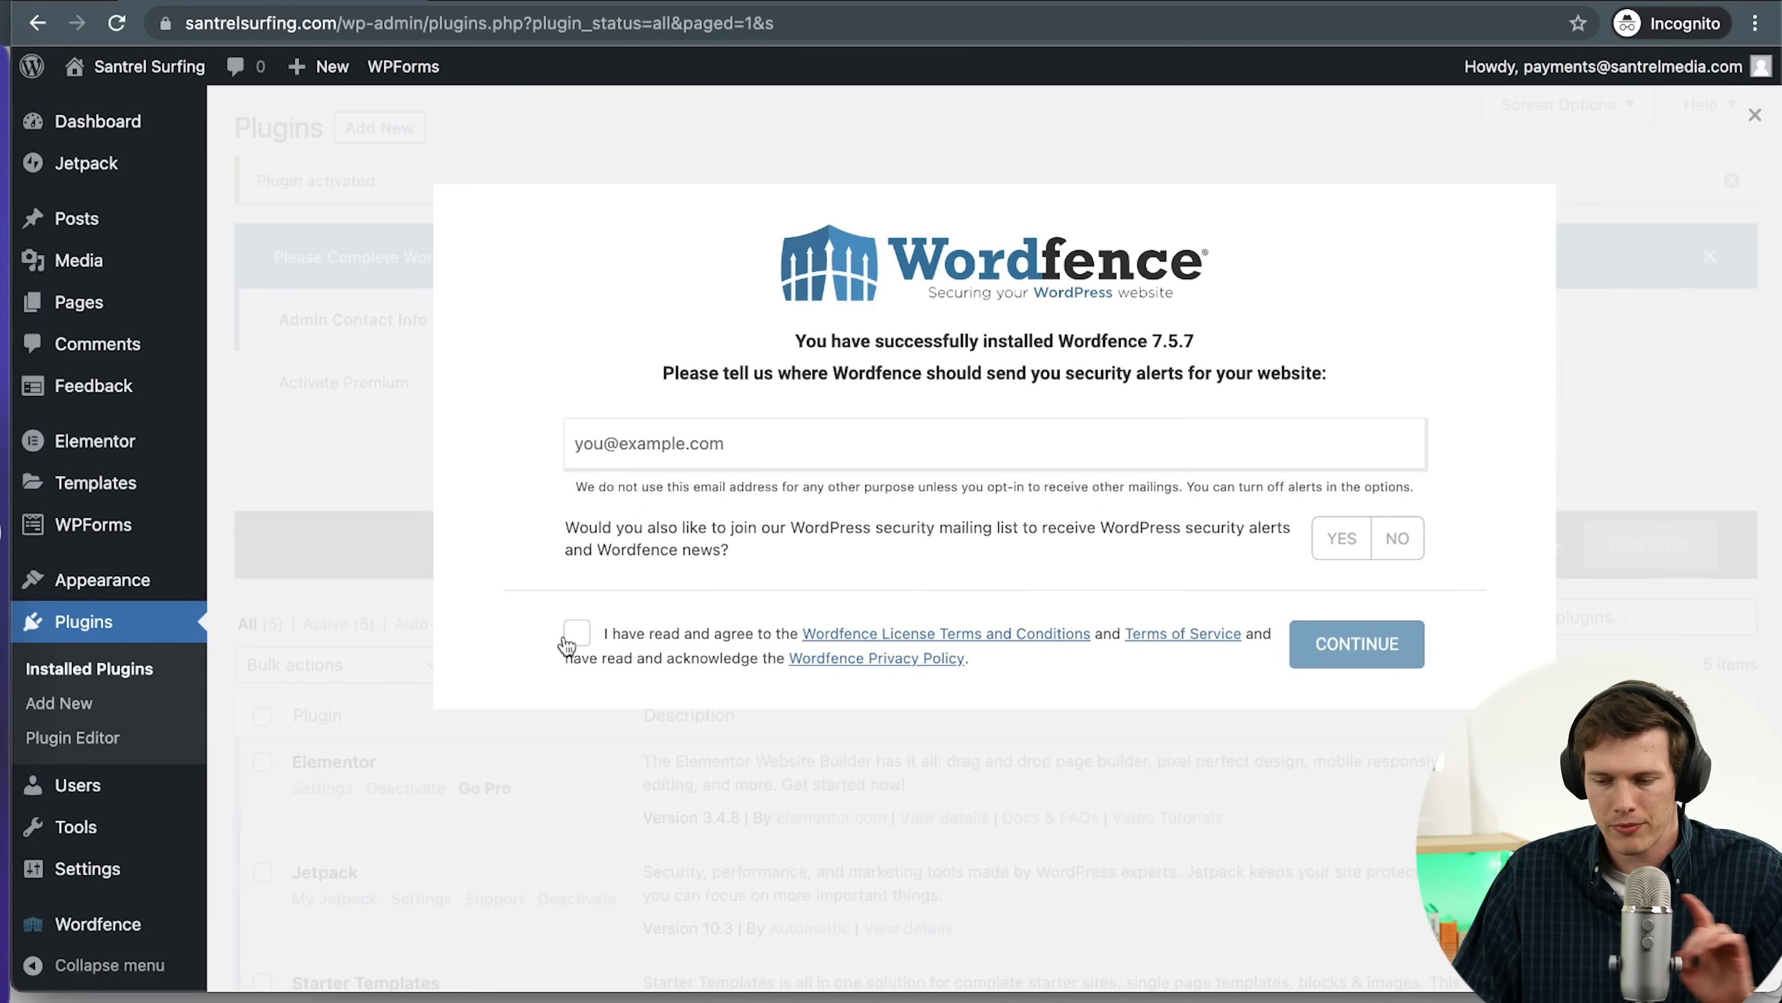
pyautogui.click(581, 634)
pyautogui.click(717, 456)
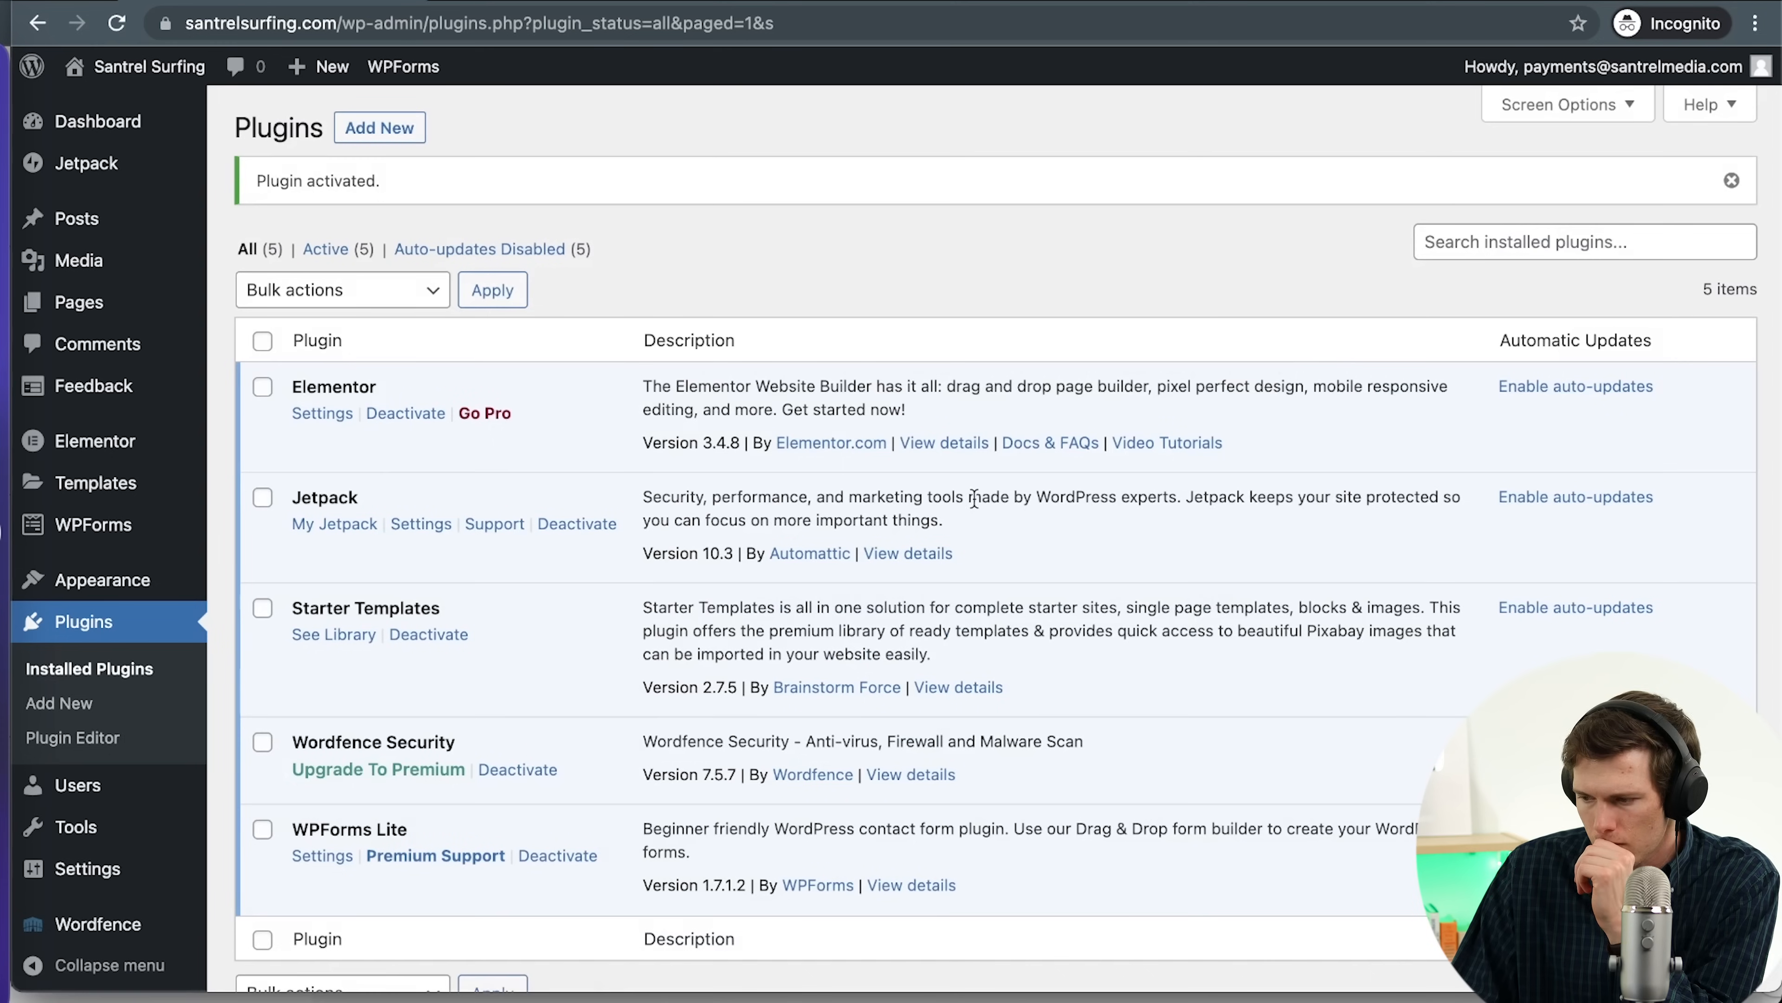
# Find and install the WooCommerce plugin by Automattic, and enable automatic updates for Wordfence
pyautogui.click(383, 134)
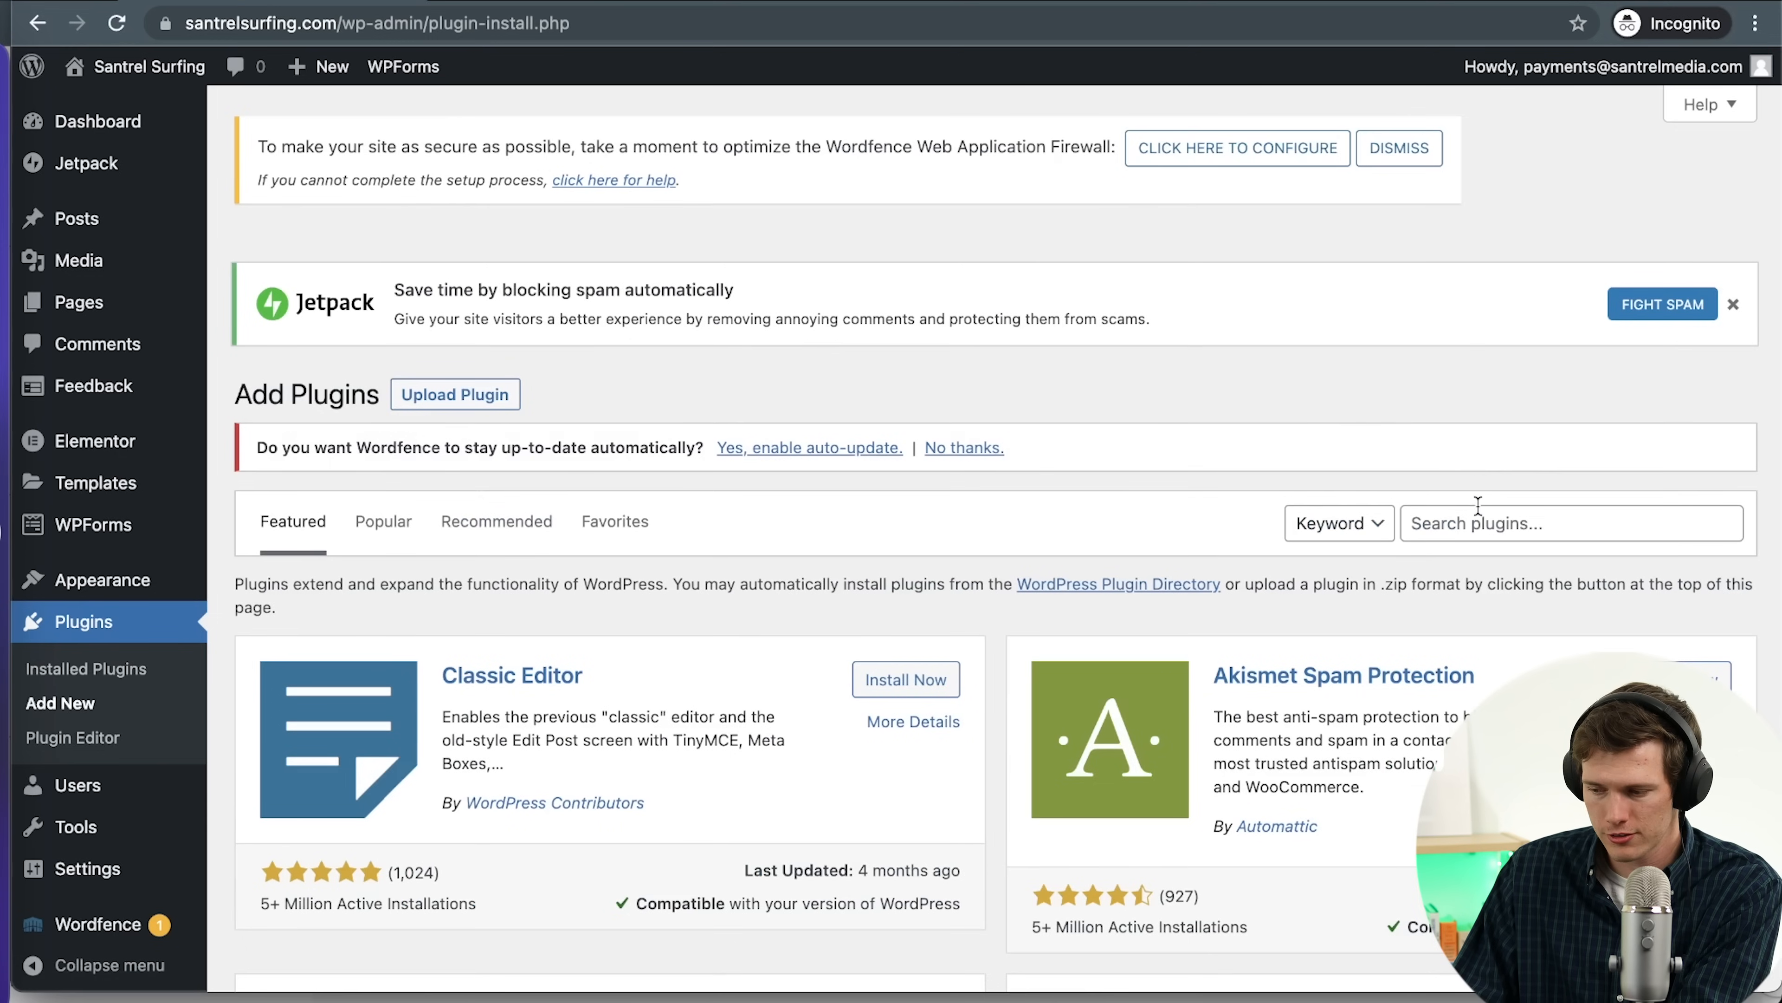
pyautogui.click(1477, 521)
pyautogui.write('woo')
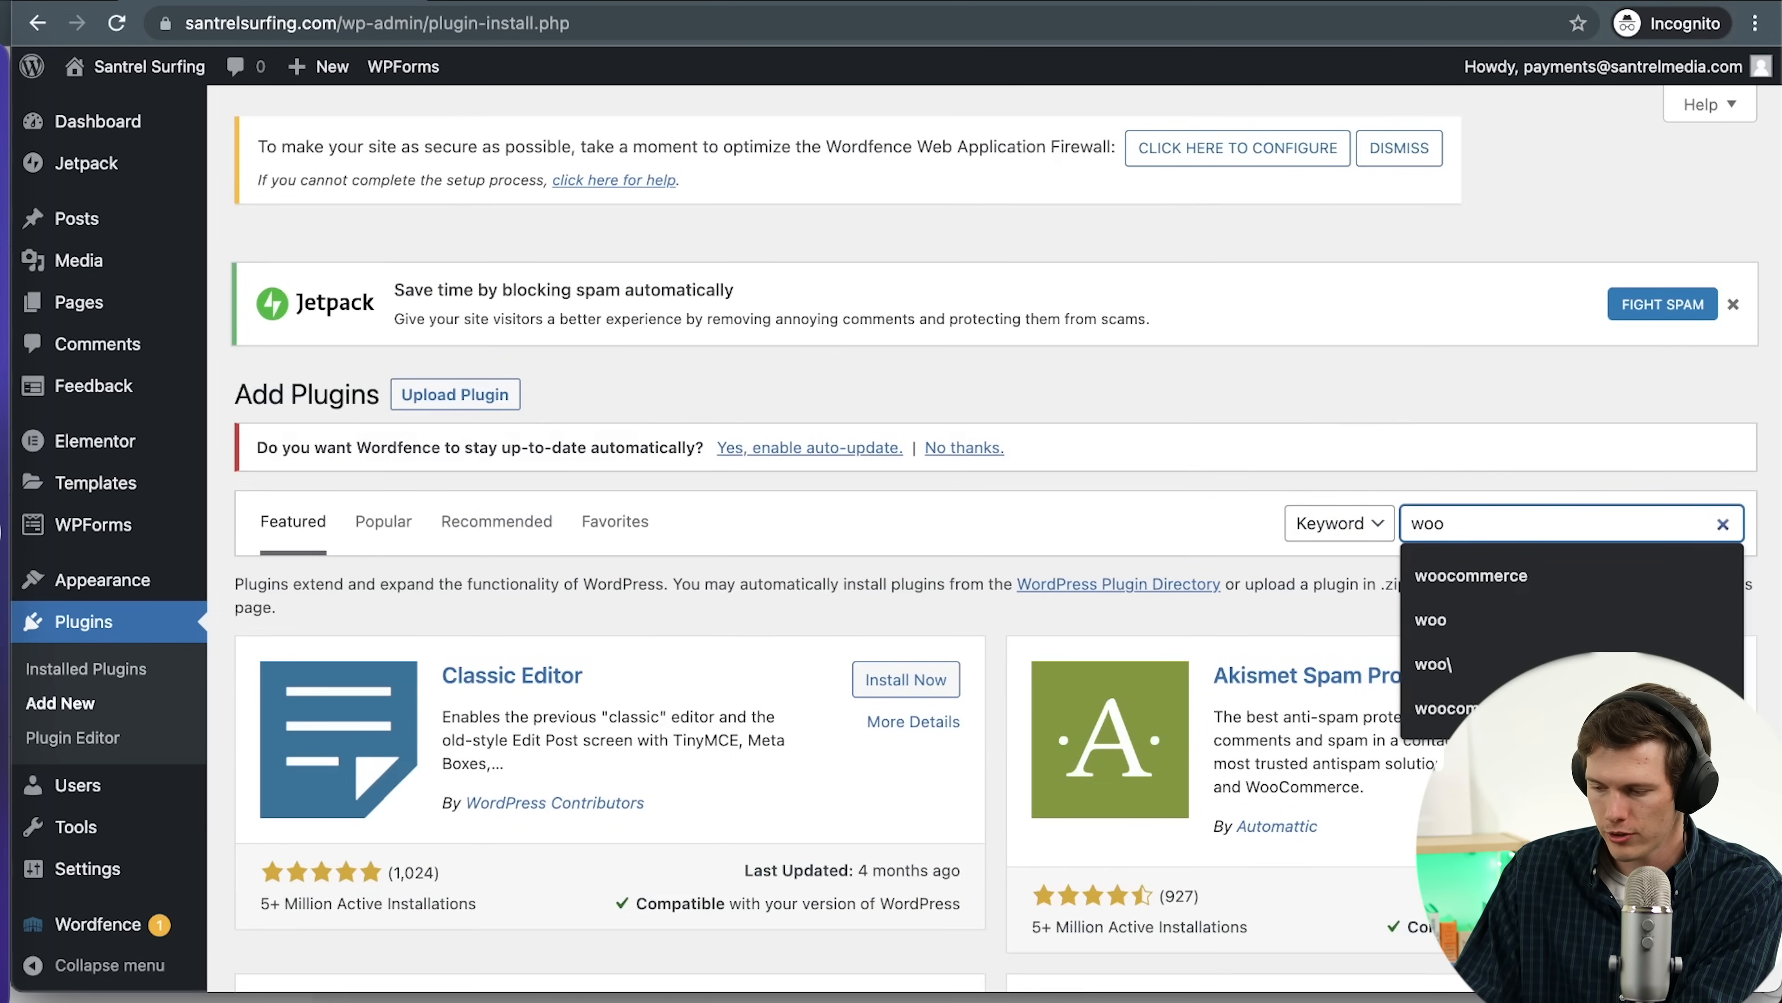
pyautogui.press('Down')
pyautogui.press('Return')
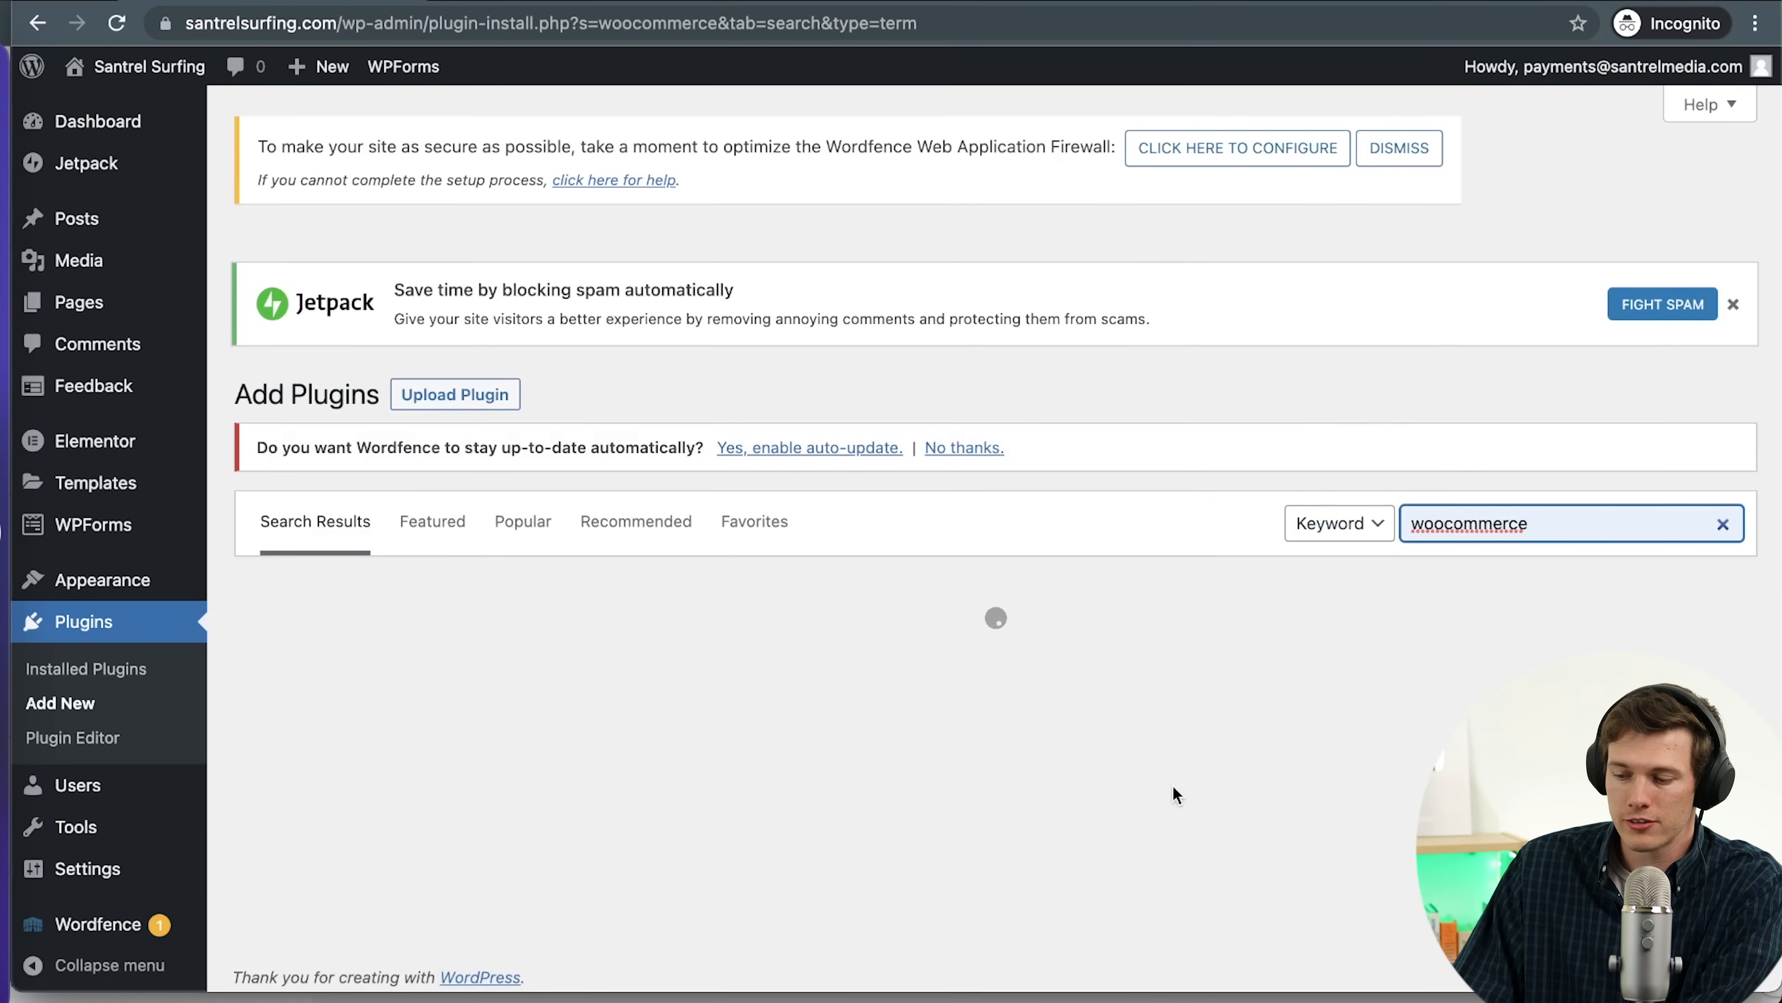
pyautogui.scroll(-4, 975, 551)
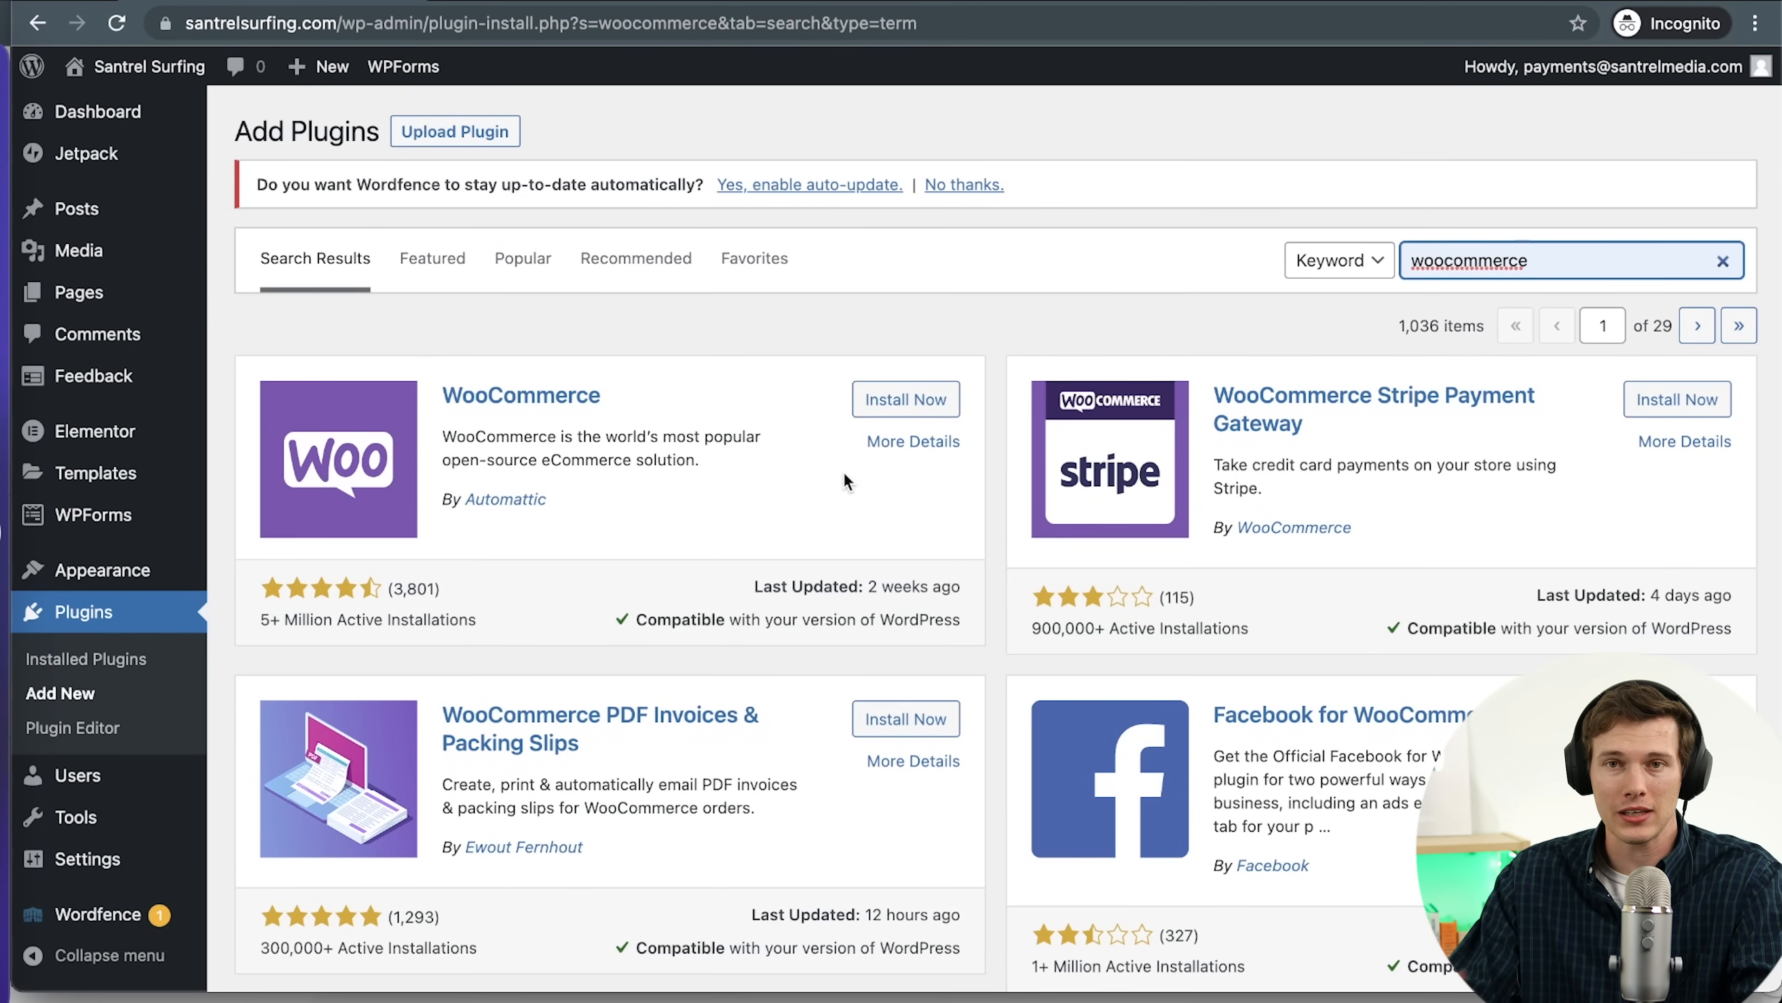
pyautogui.click(905, 399)
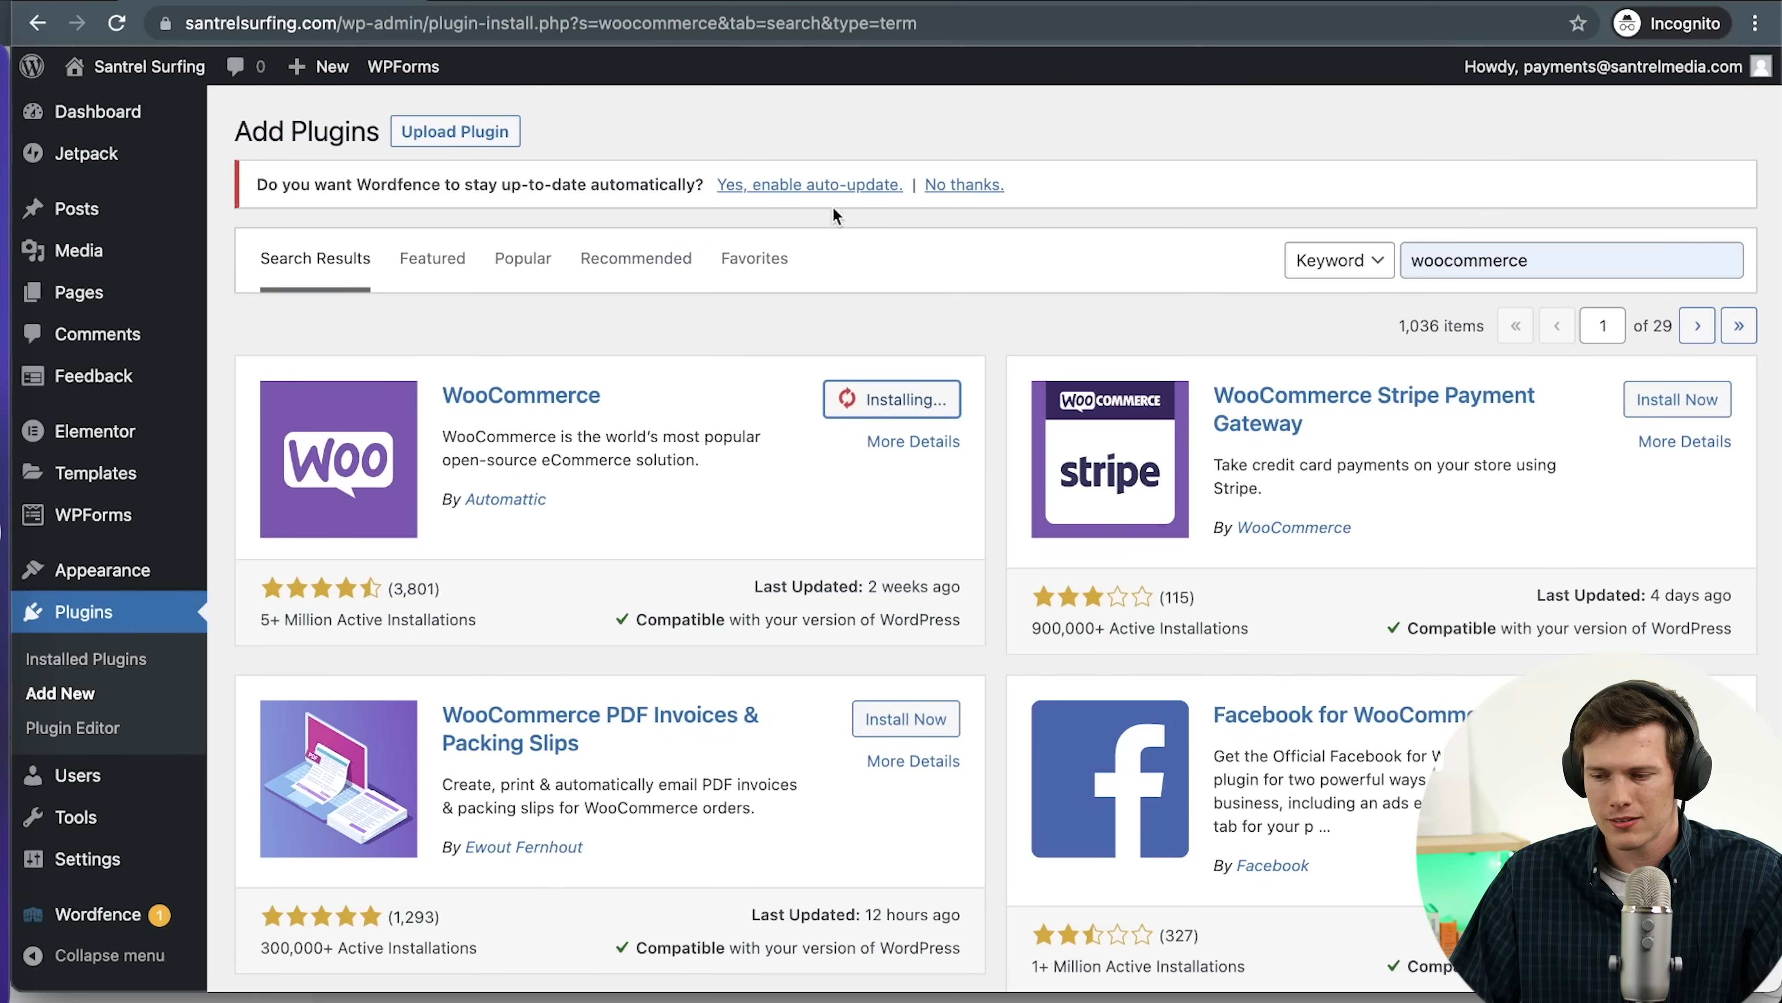
pyautogui.click(827, 189)
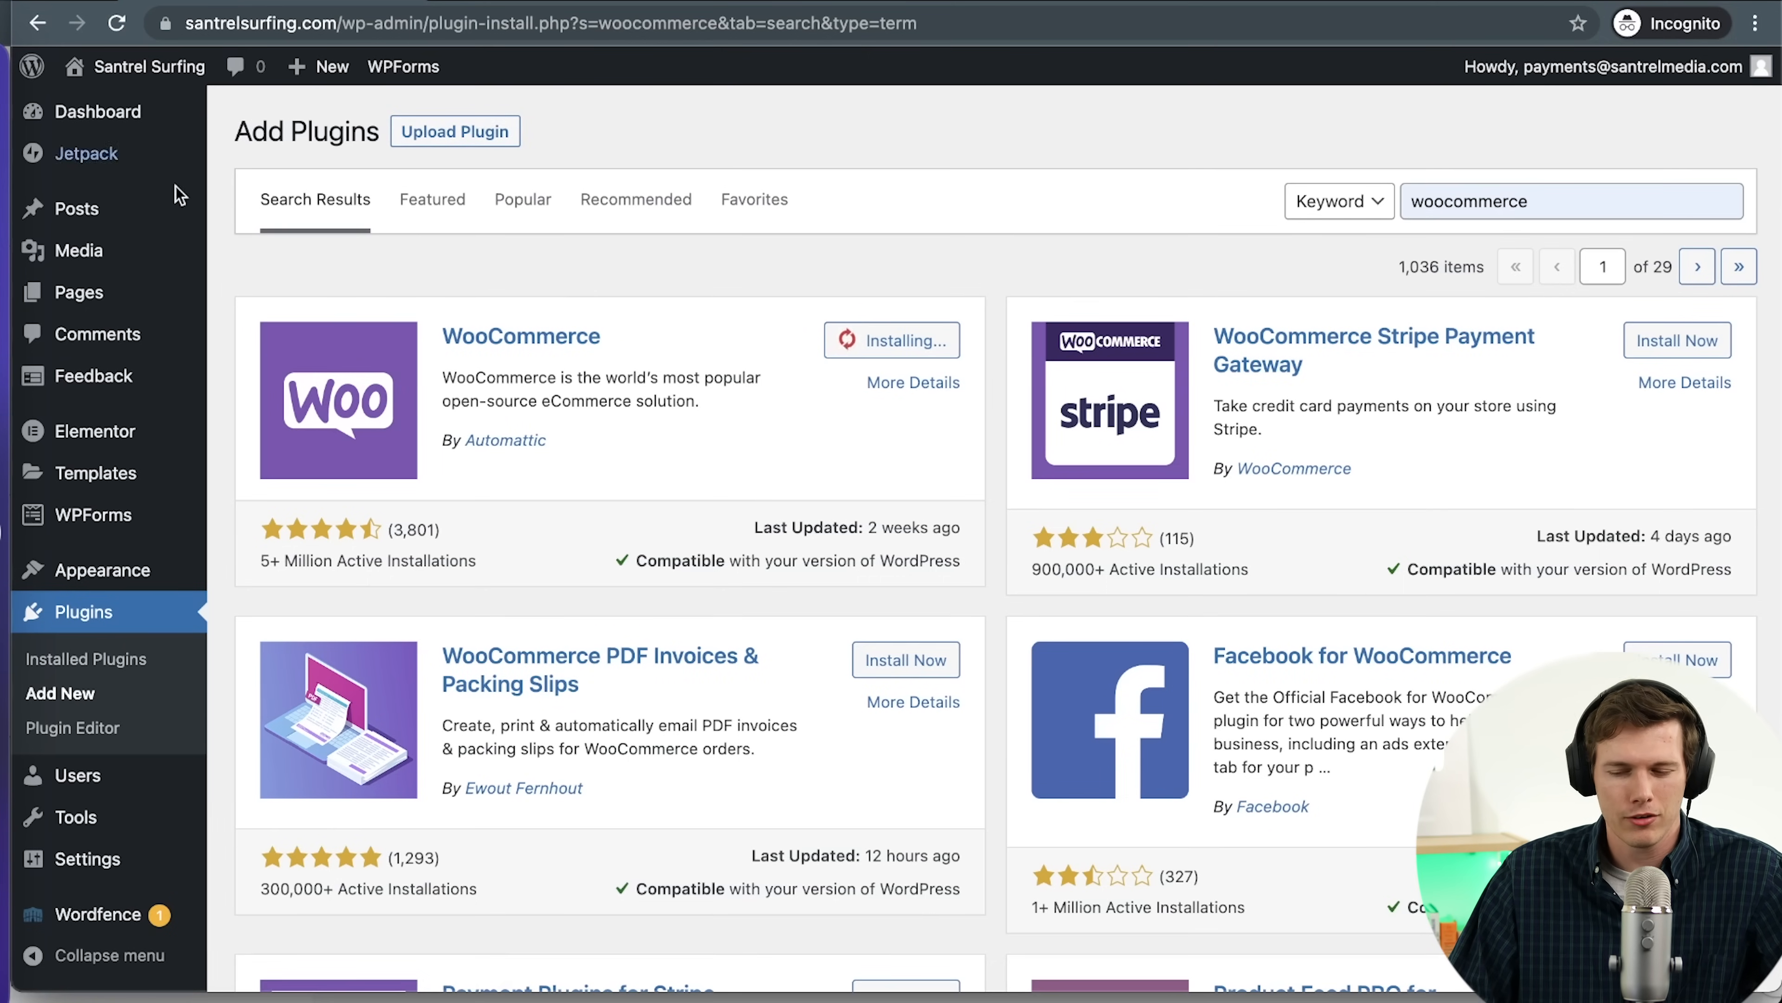
pyautogui.moveTo(183, 489)
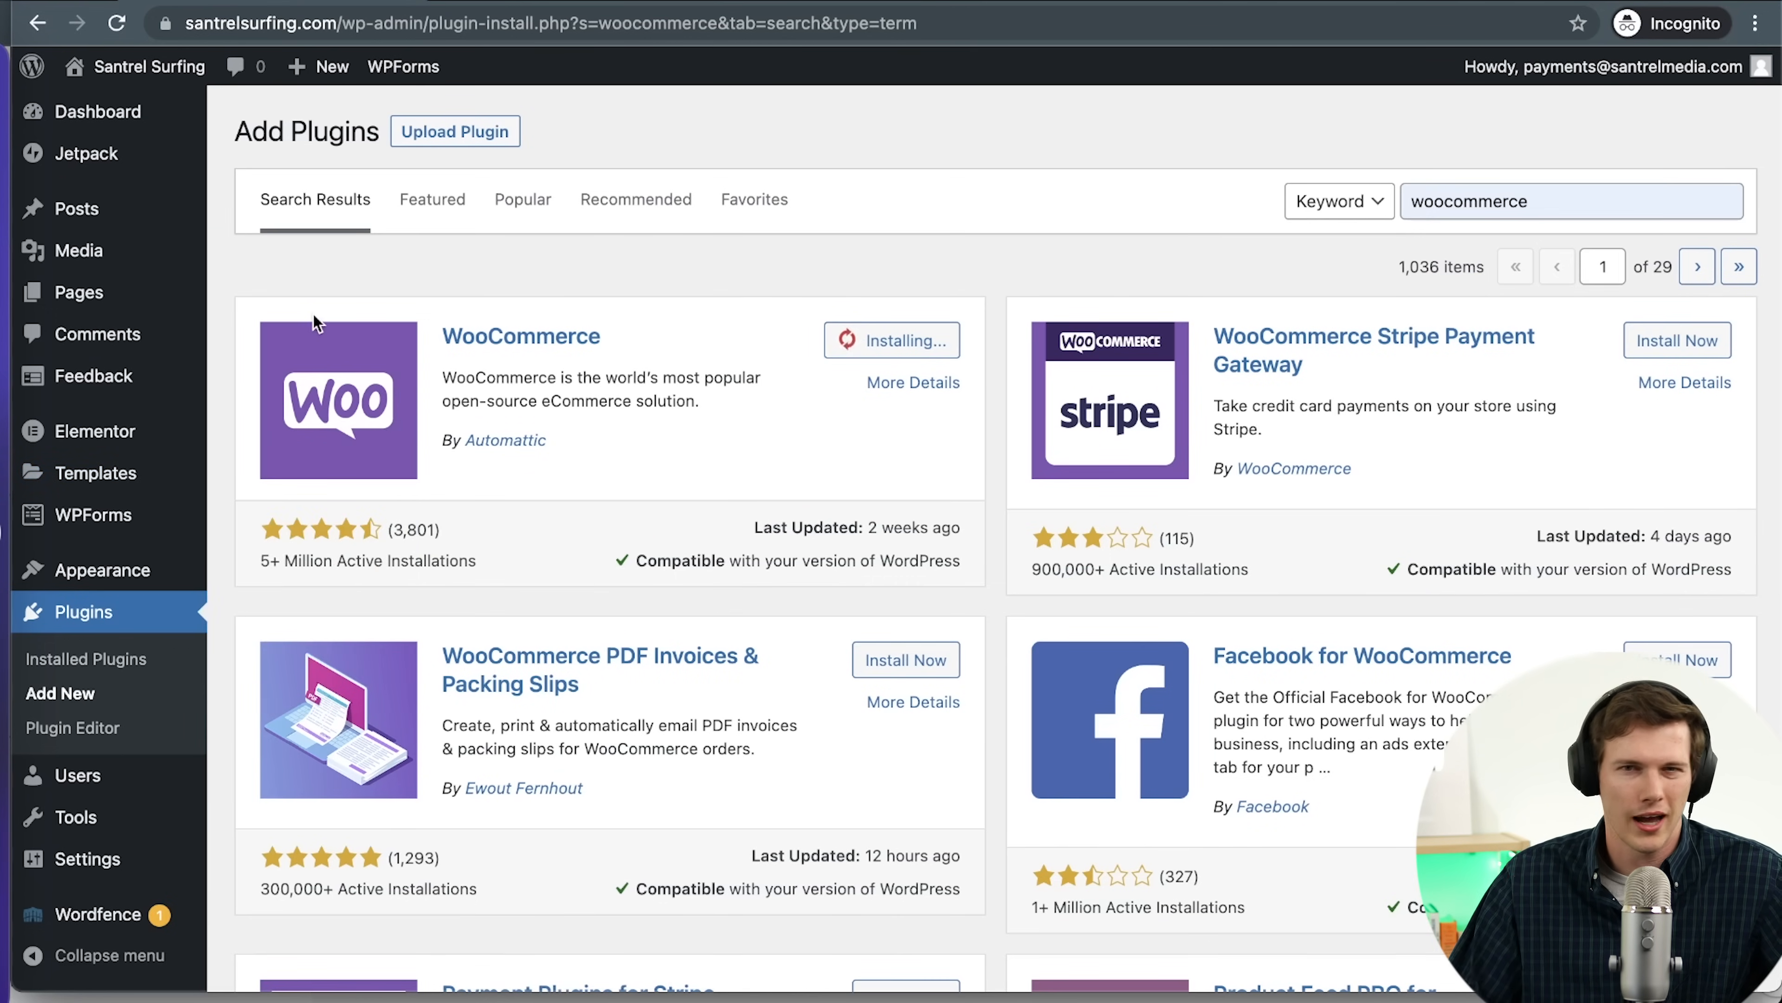
pyautogui.click(109, 787)
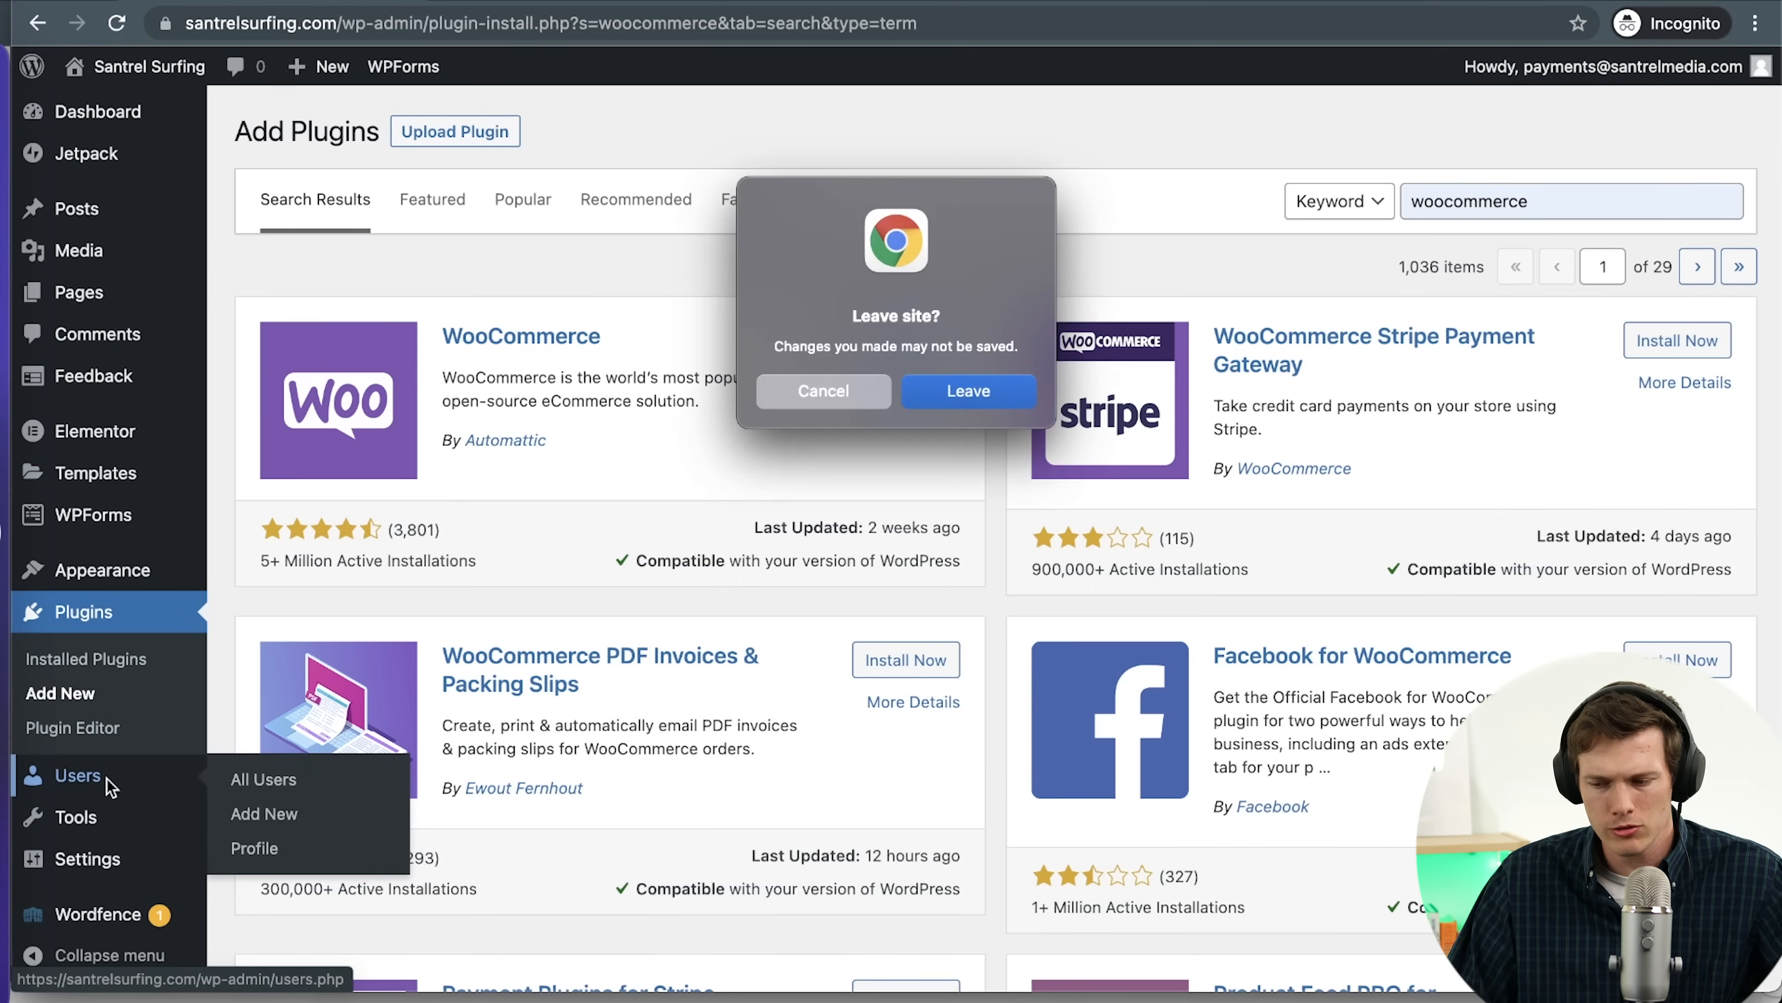
pyautogui.click(846, 397)
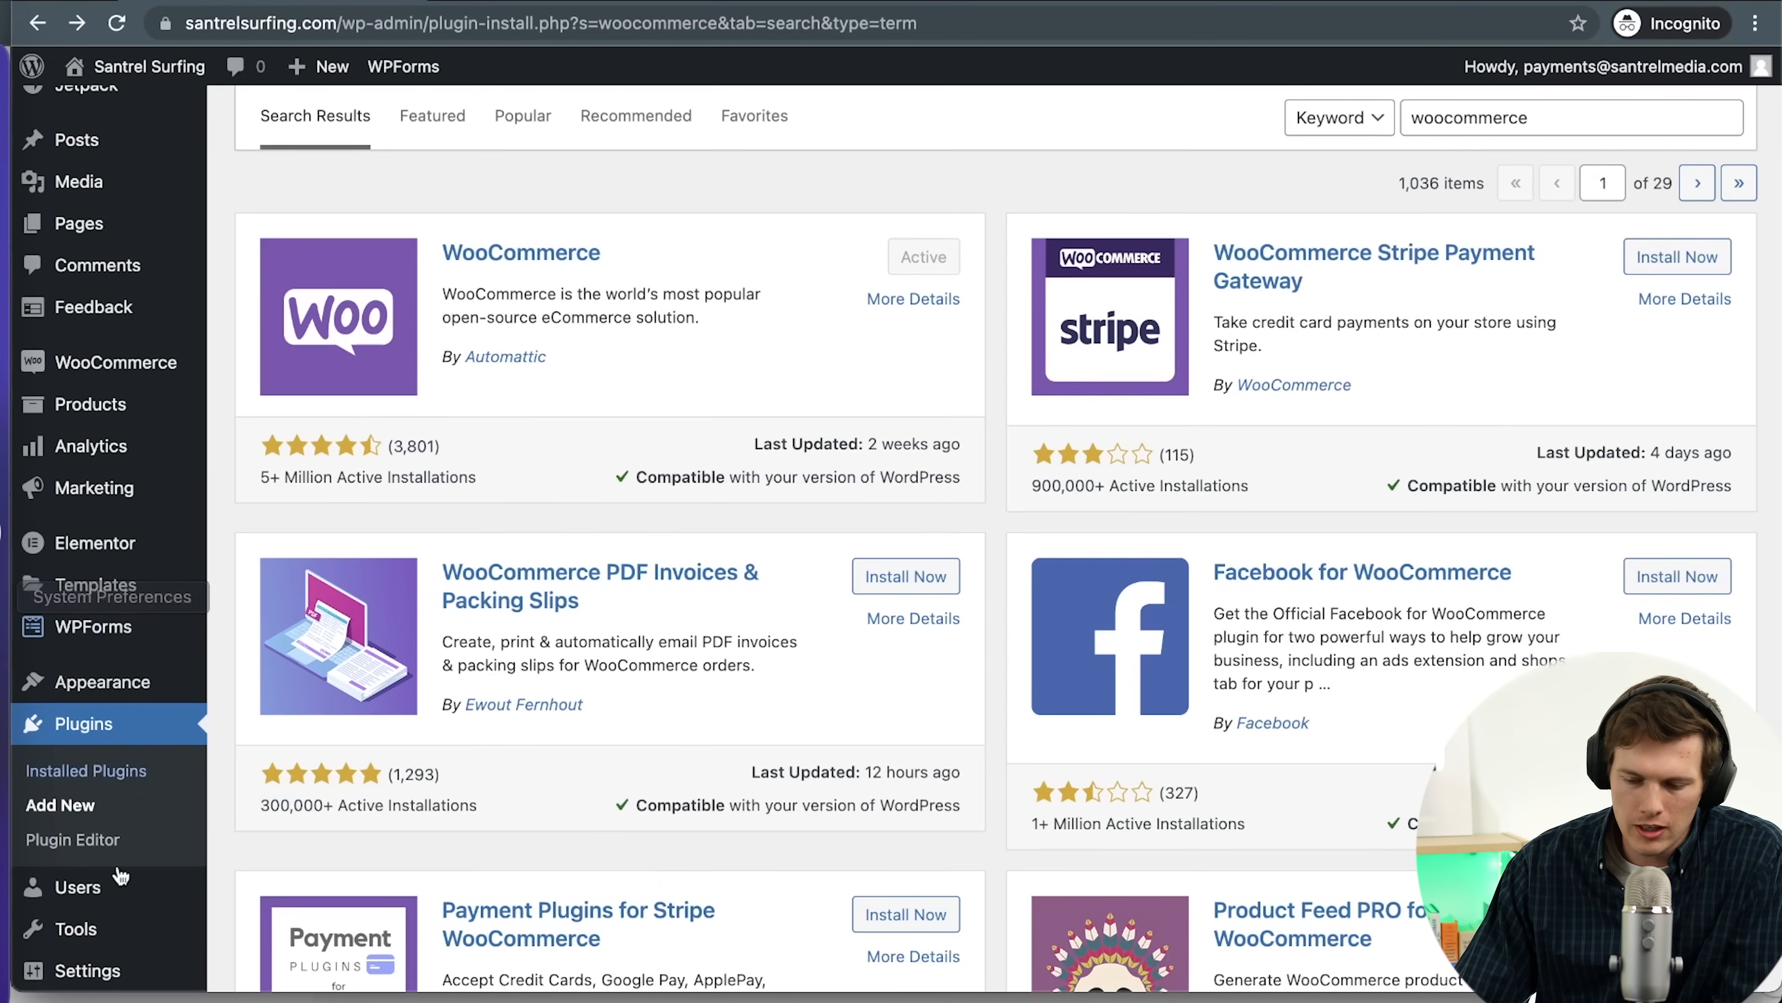
# Display the site's list of users and look through the roles that can be assigned to them
pyautogui.scroll(-4, 105, 772)
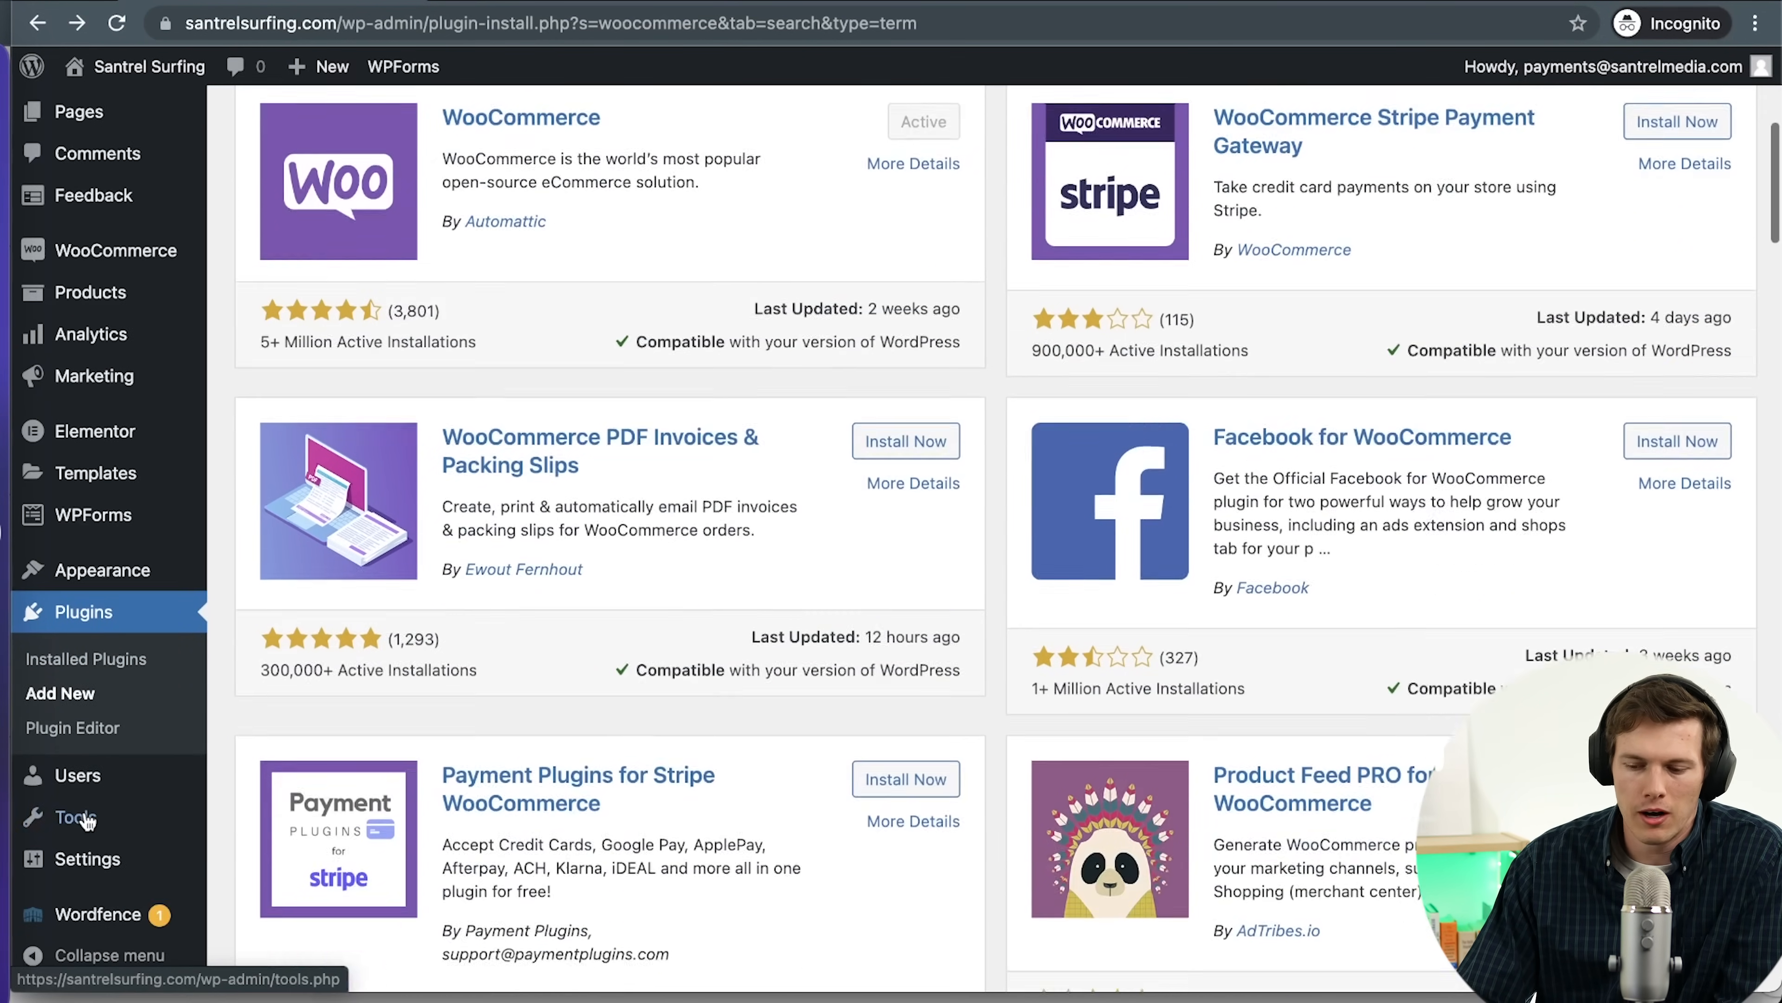
pyautogui.moveTo(79, 788)
pyautogui.click(79, 787)
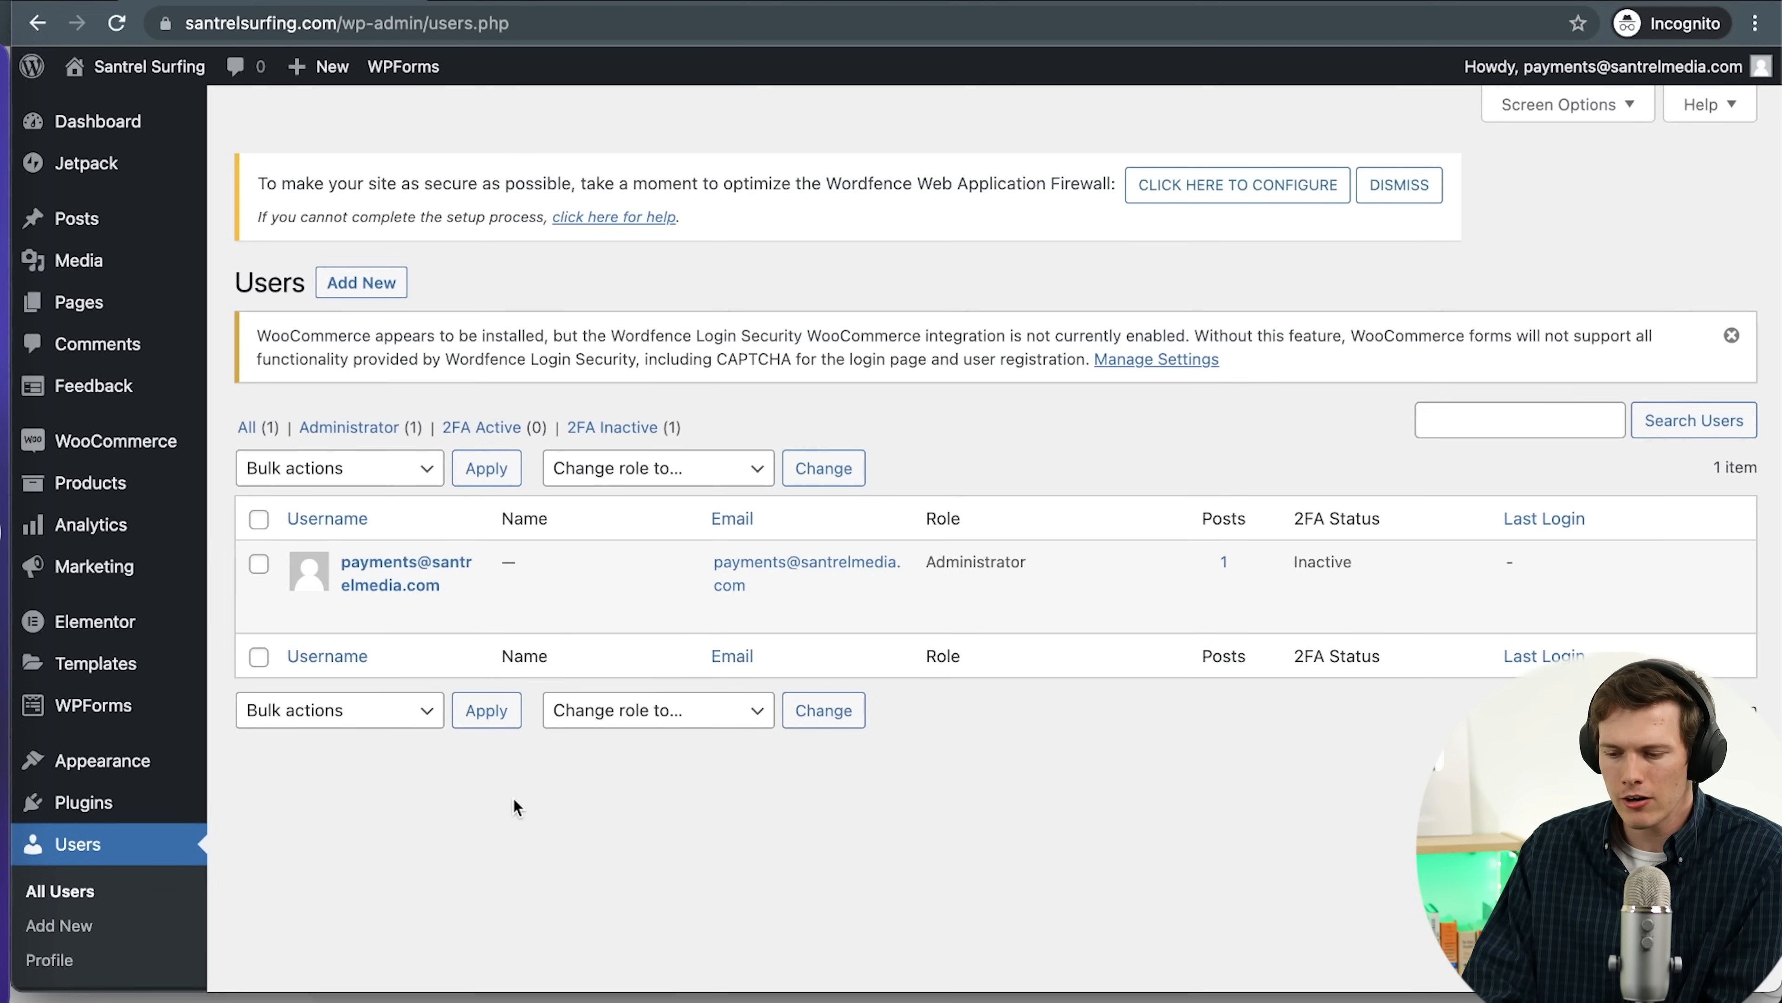
pyautogui.click(656, 711)
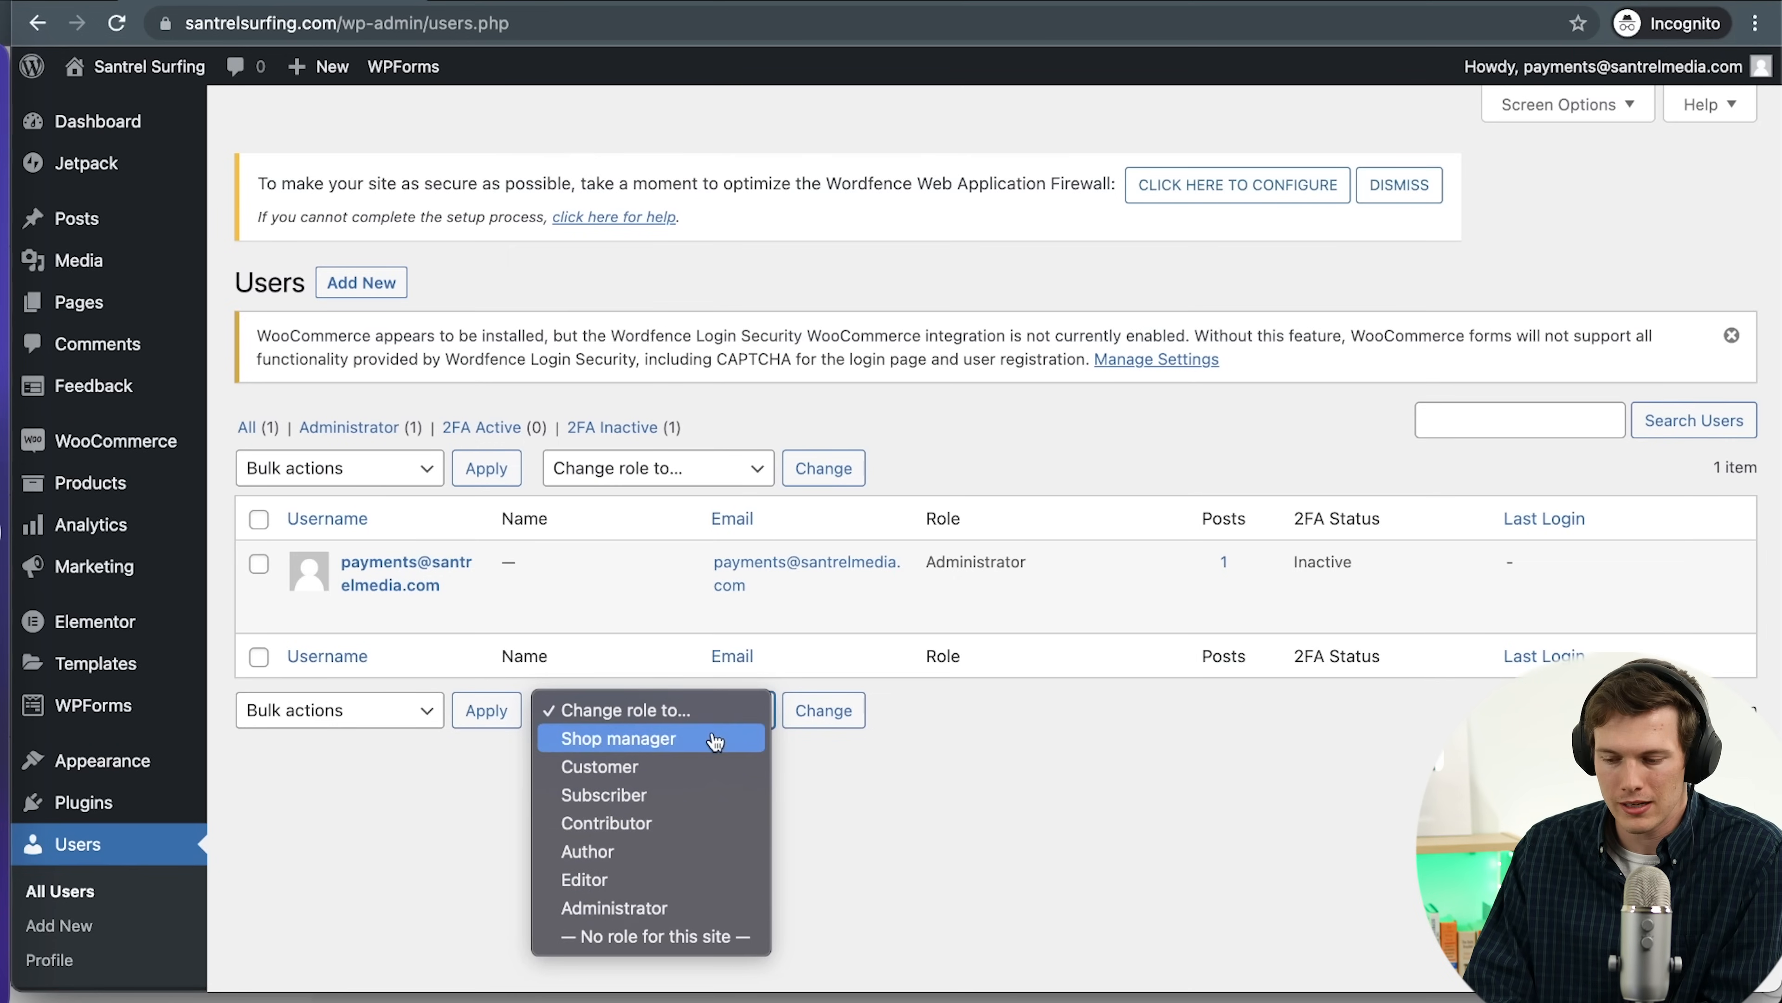
pyautogui.click(896, 791)
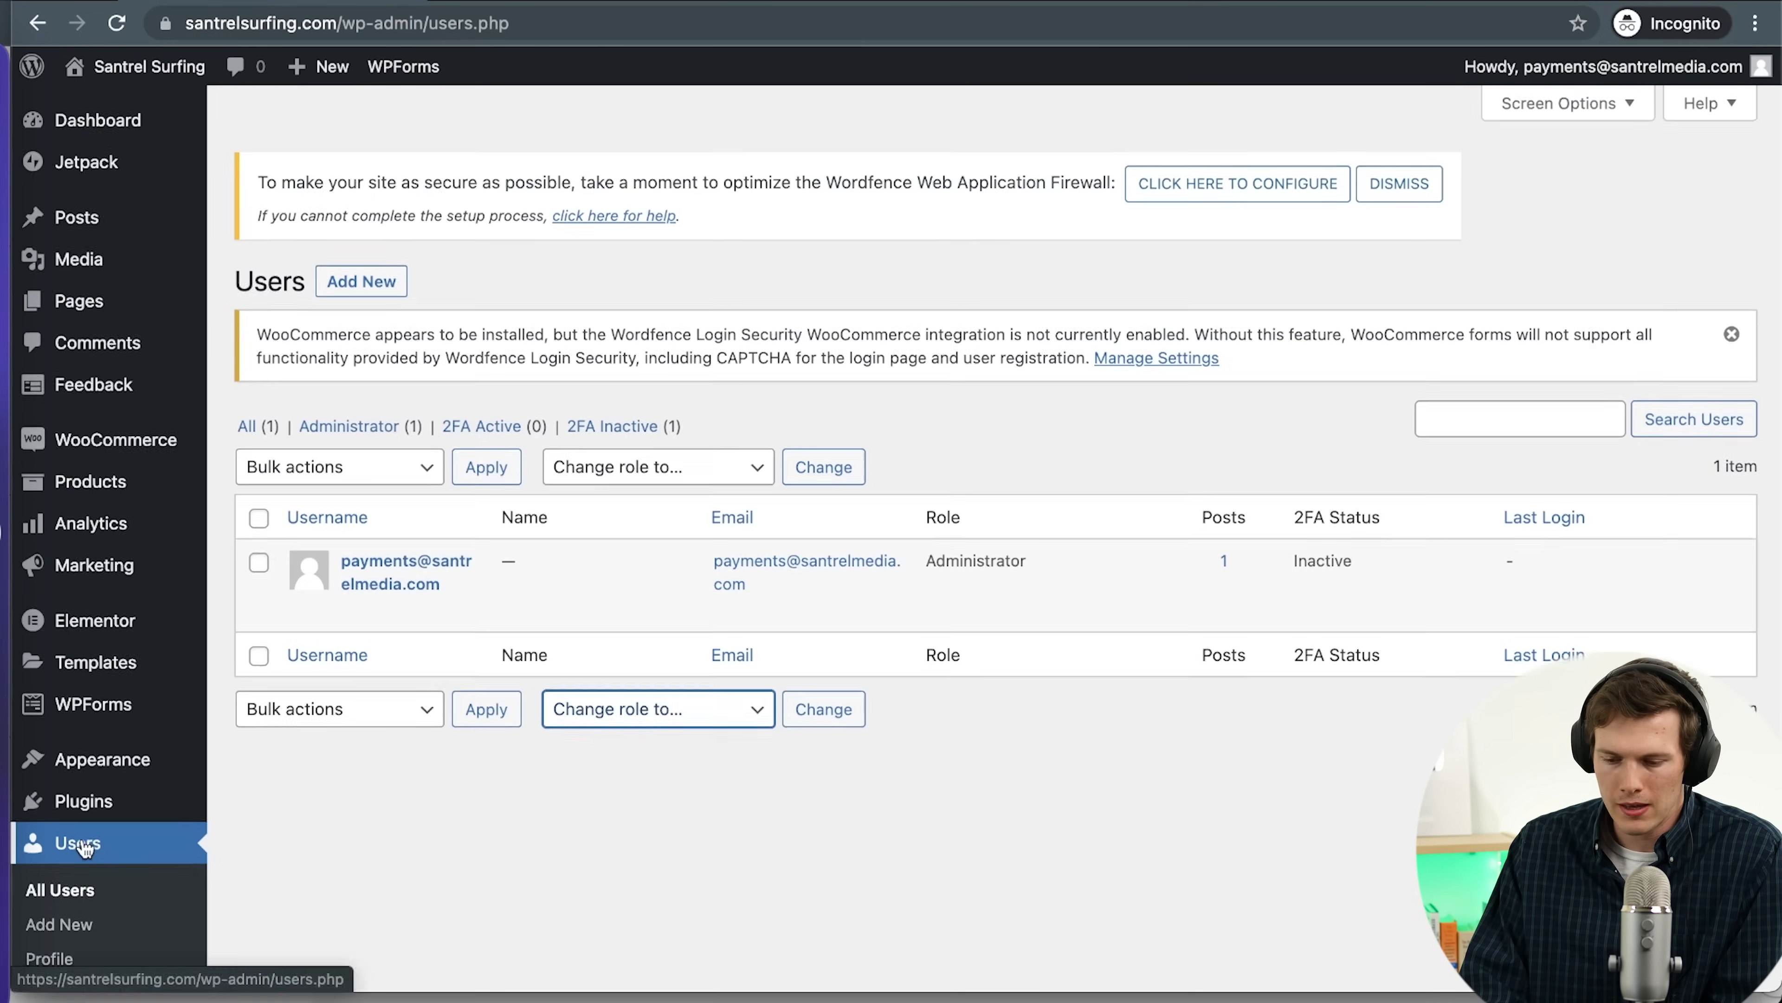
# Review the site's general settings, including title, addresses, language, timezone, date and time formats and week start
pyautogui.scroll(-3, 84, 878)
pyautogui.moveTo(82, 834)
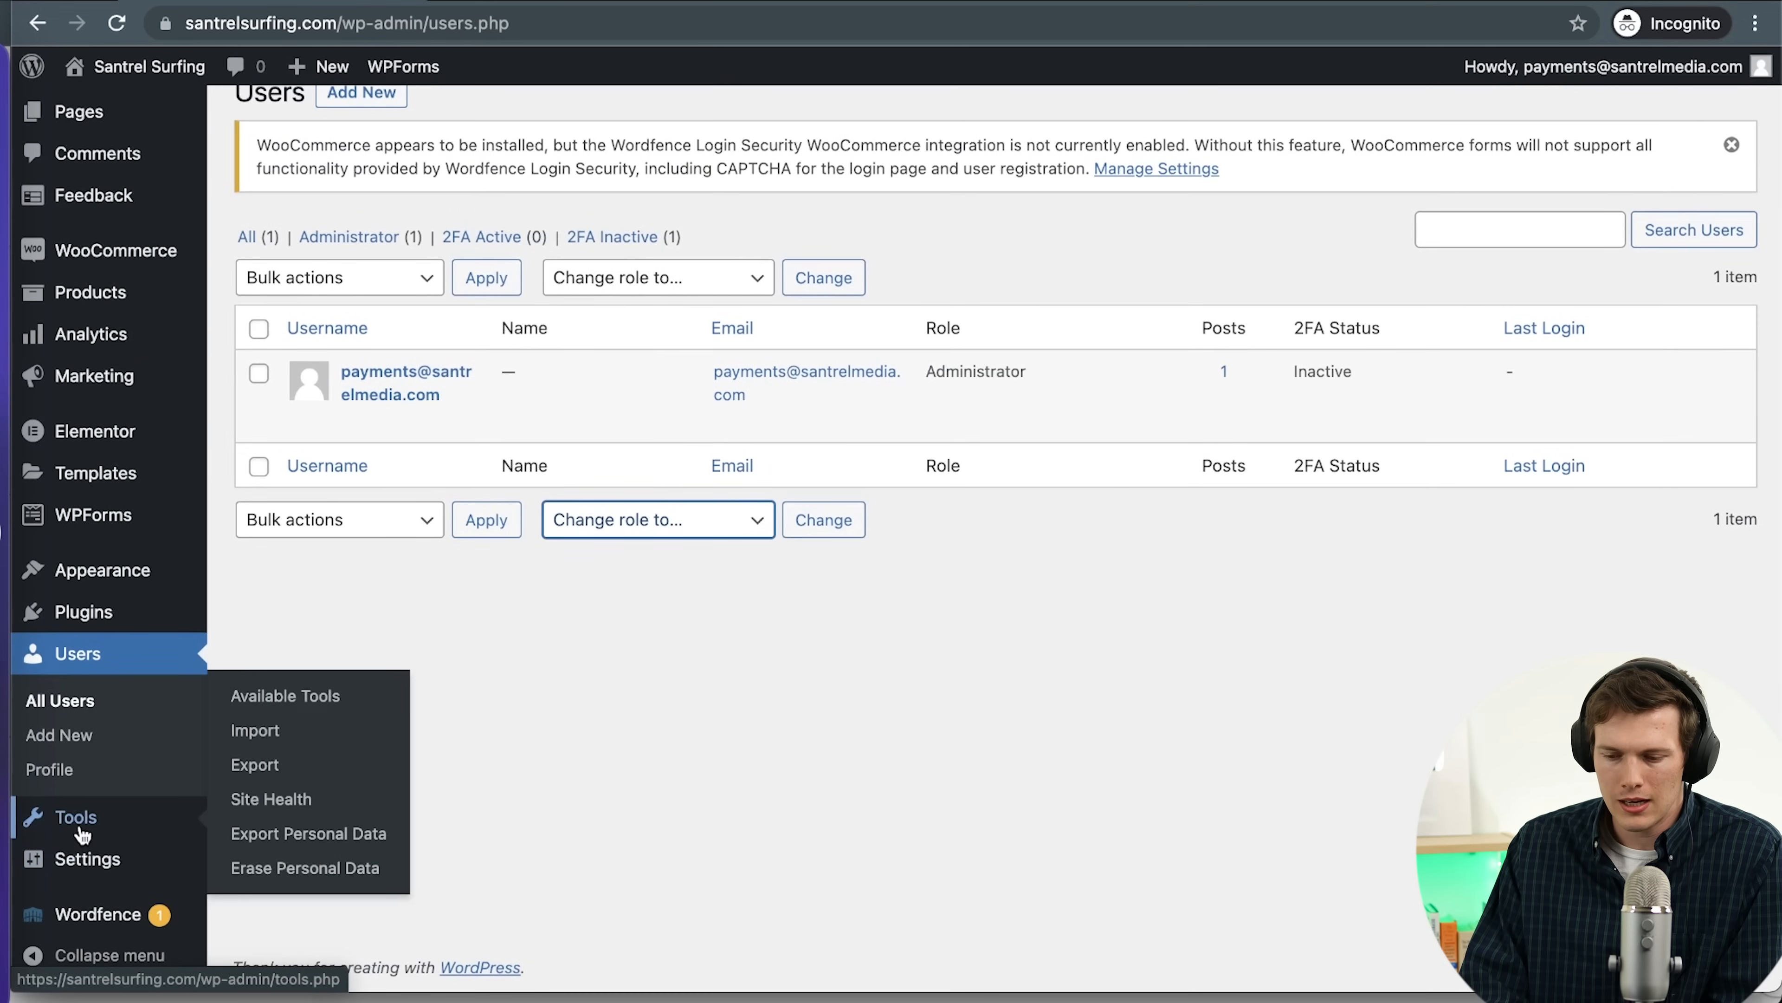
pyautogui.click(107, 862)
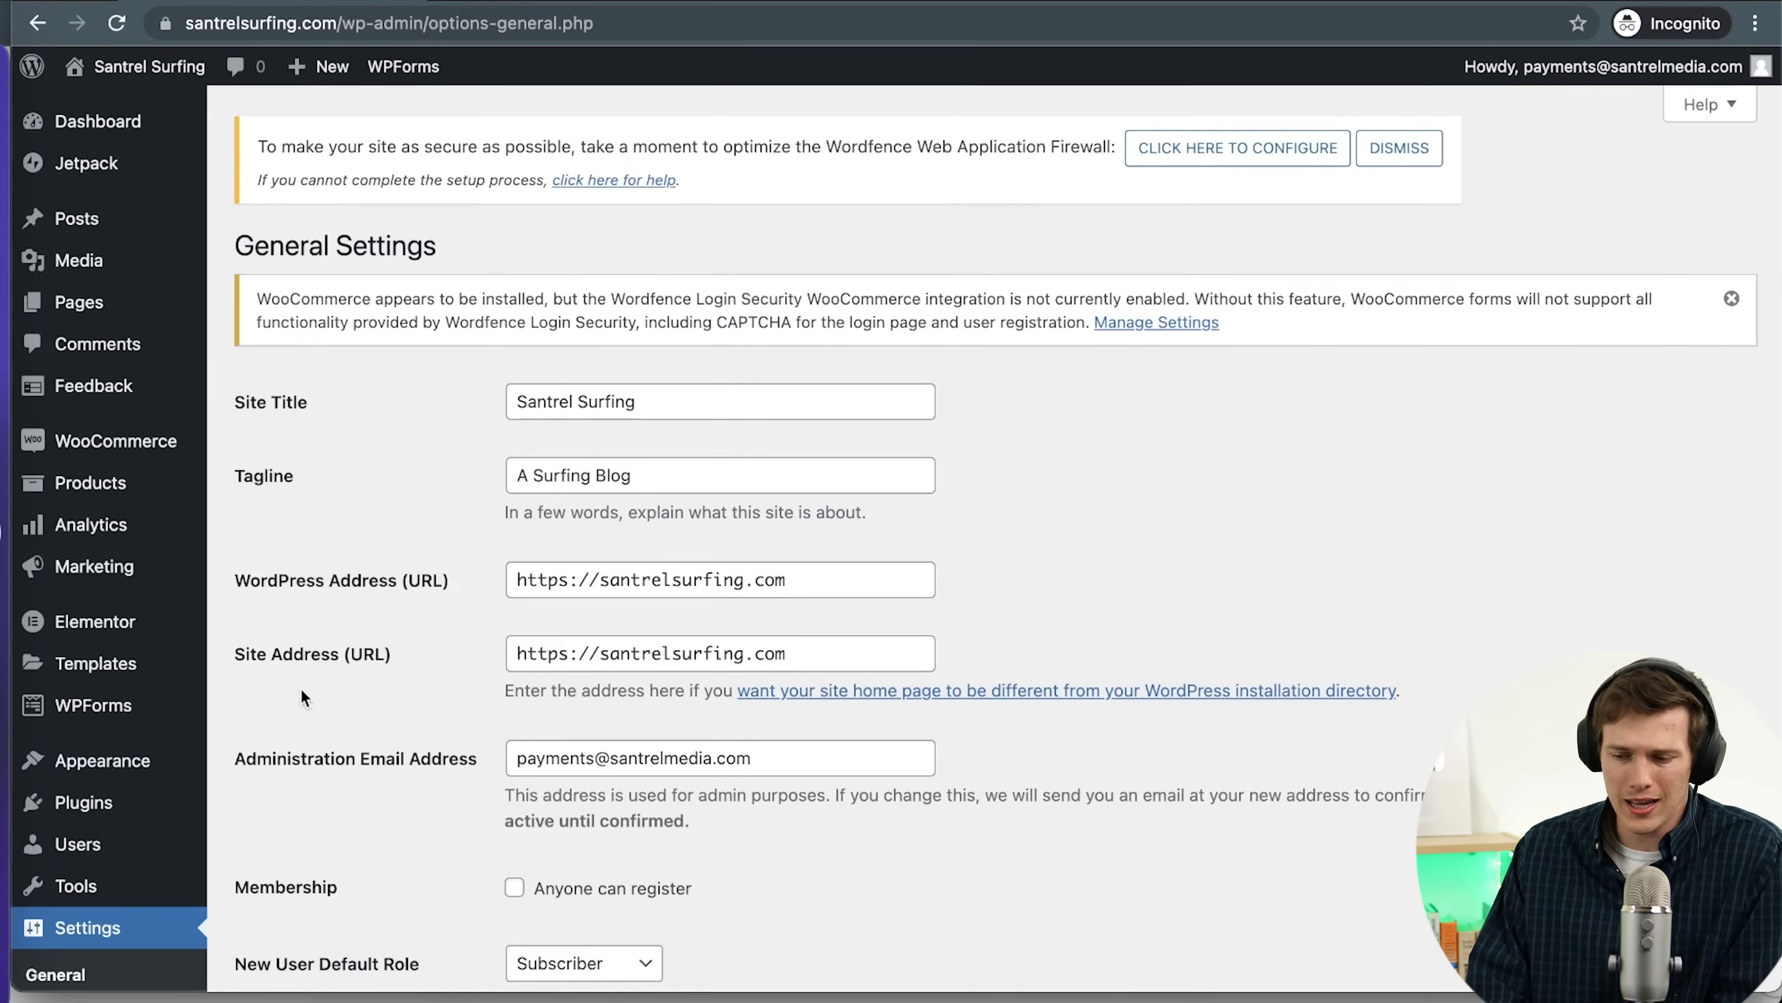
pyautogui.scroll(-6, 304, 693)
pyautogui.scroll(-2, 307, 704)
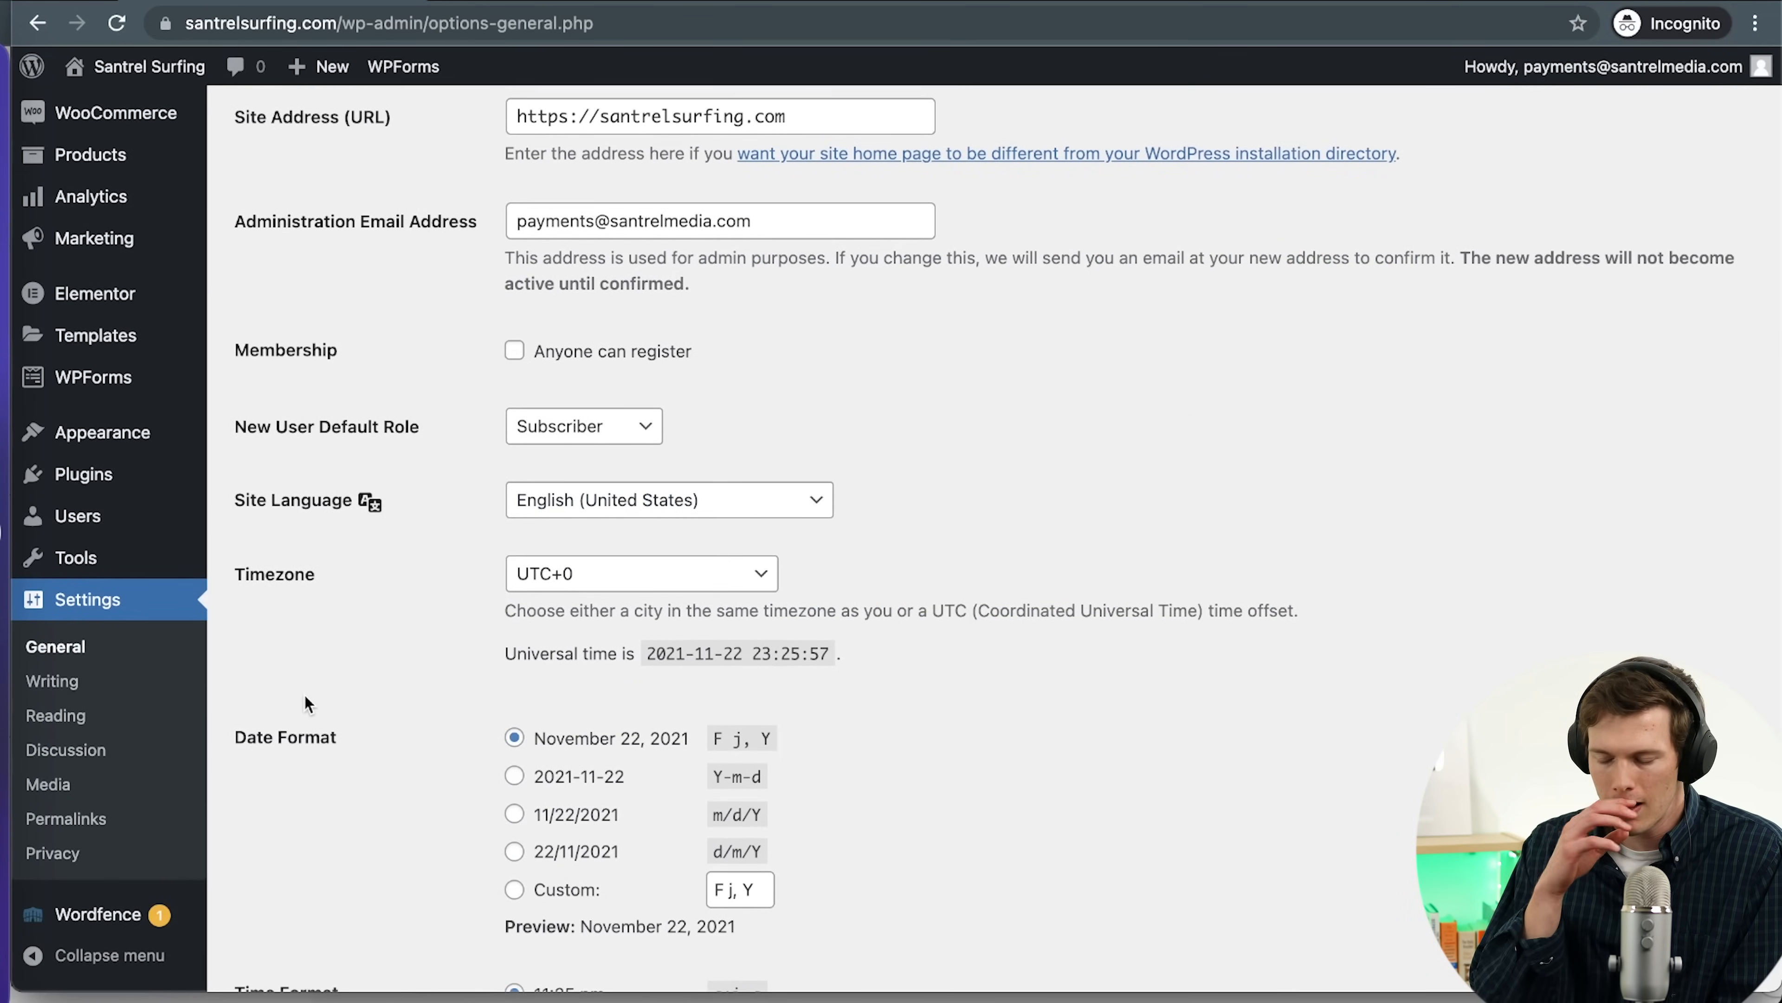
pyautogui.scroll(7, 316, 684)
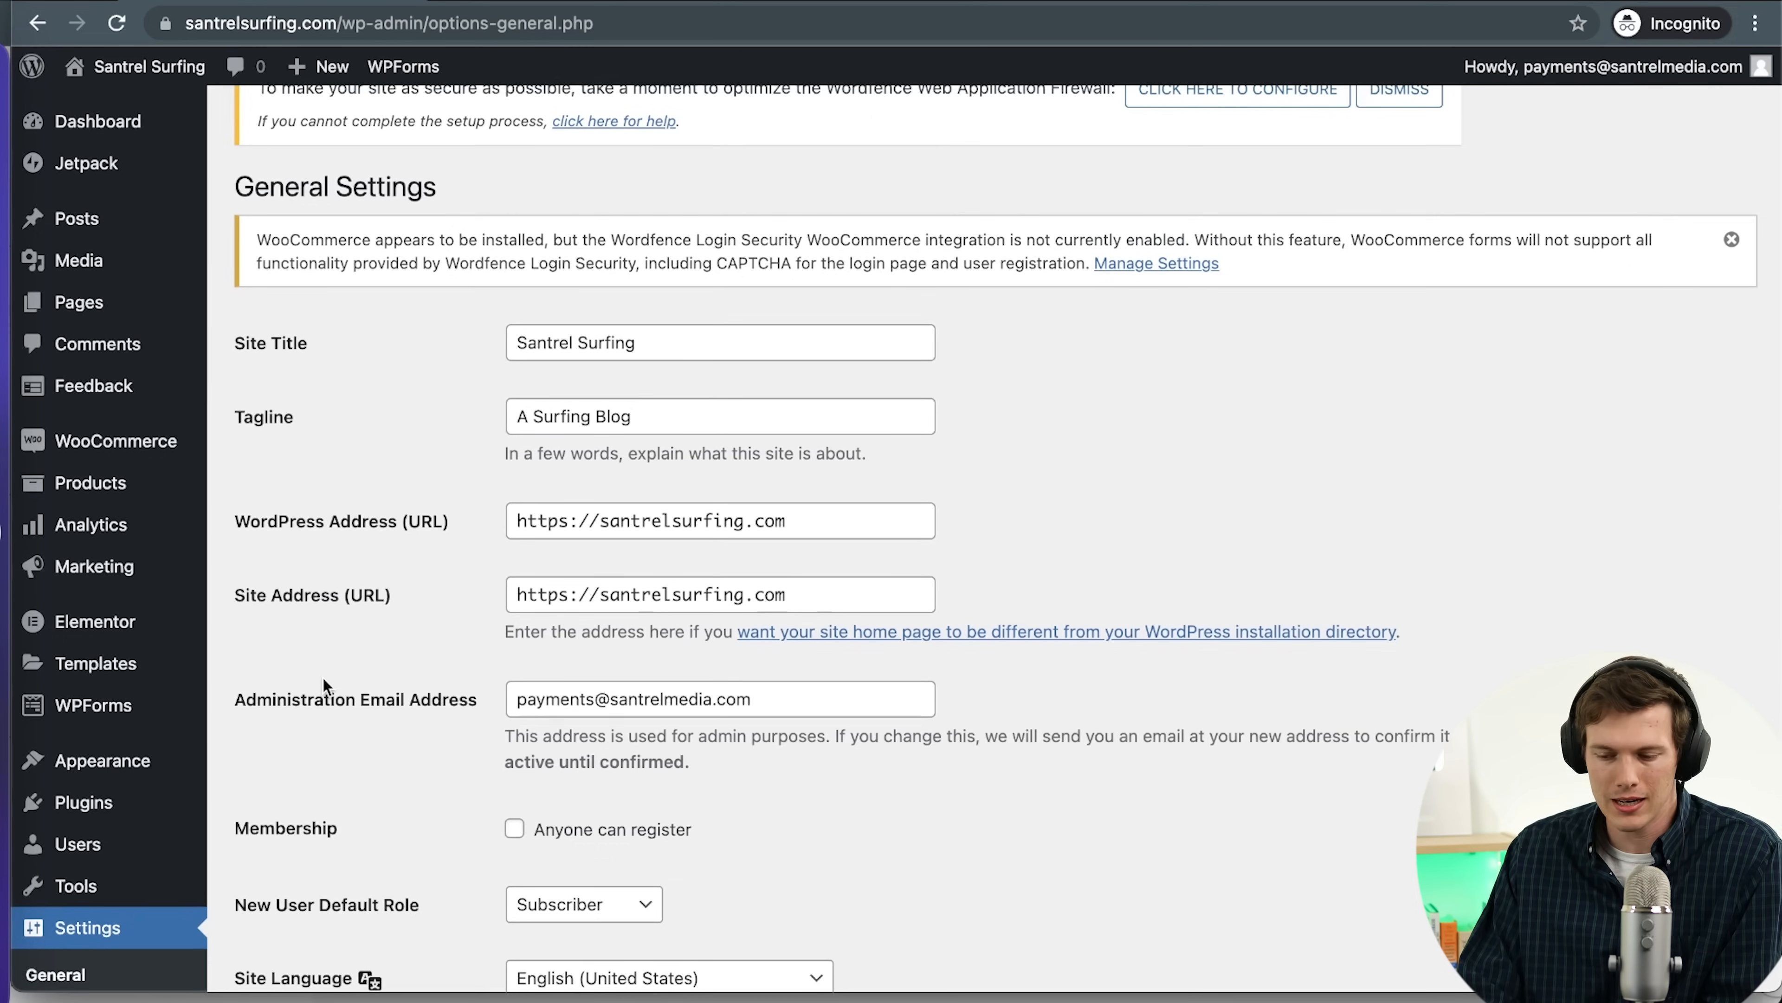
pyautogui.scroll(-6, 323, 679)
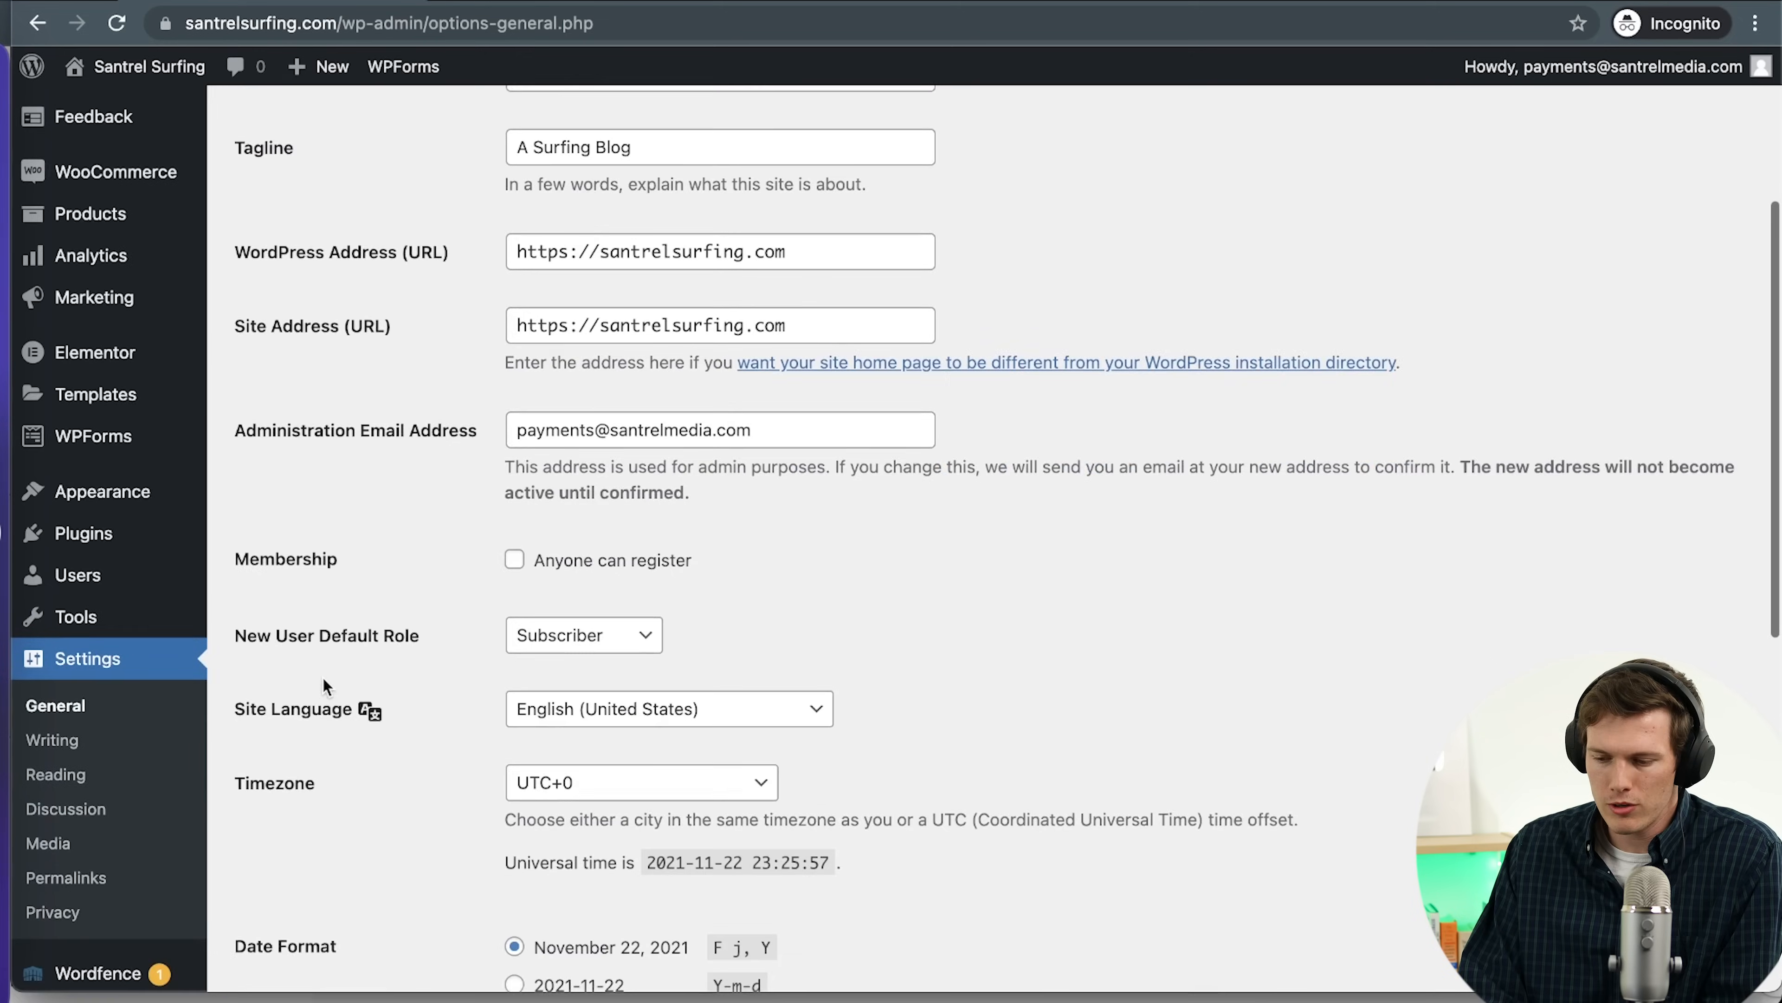
pyautogui.scroll(-4, 324, 679)
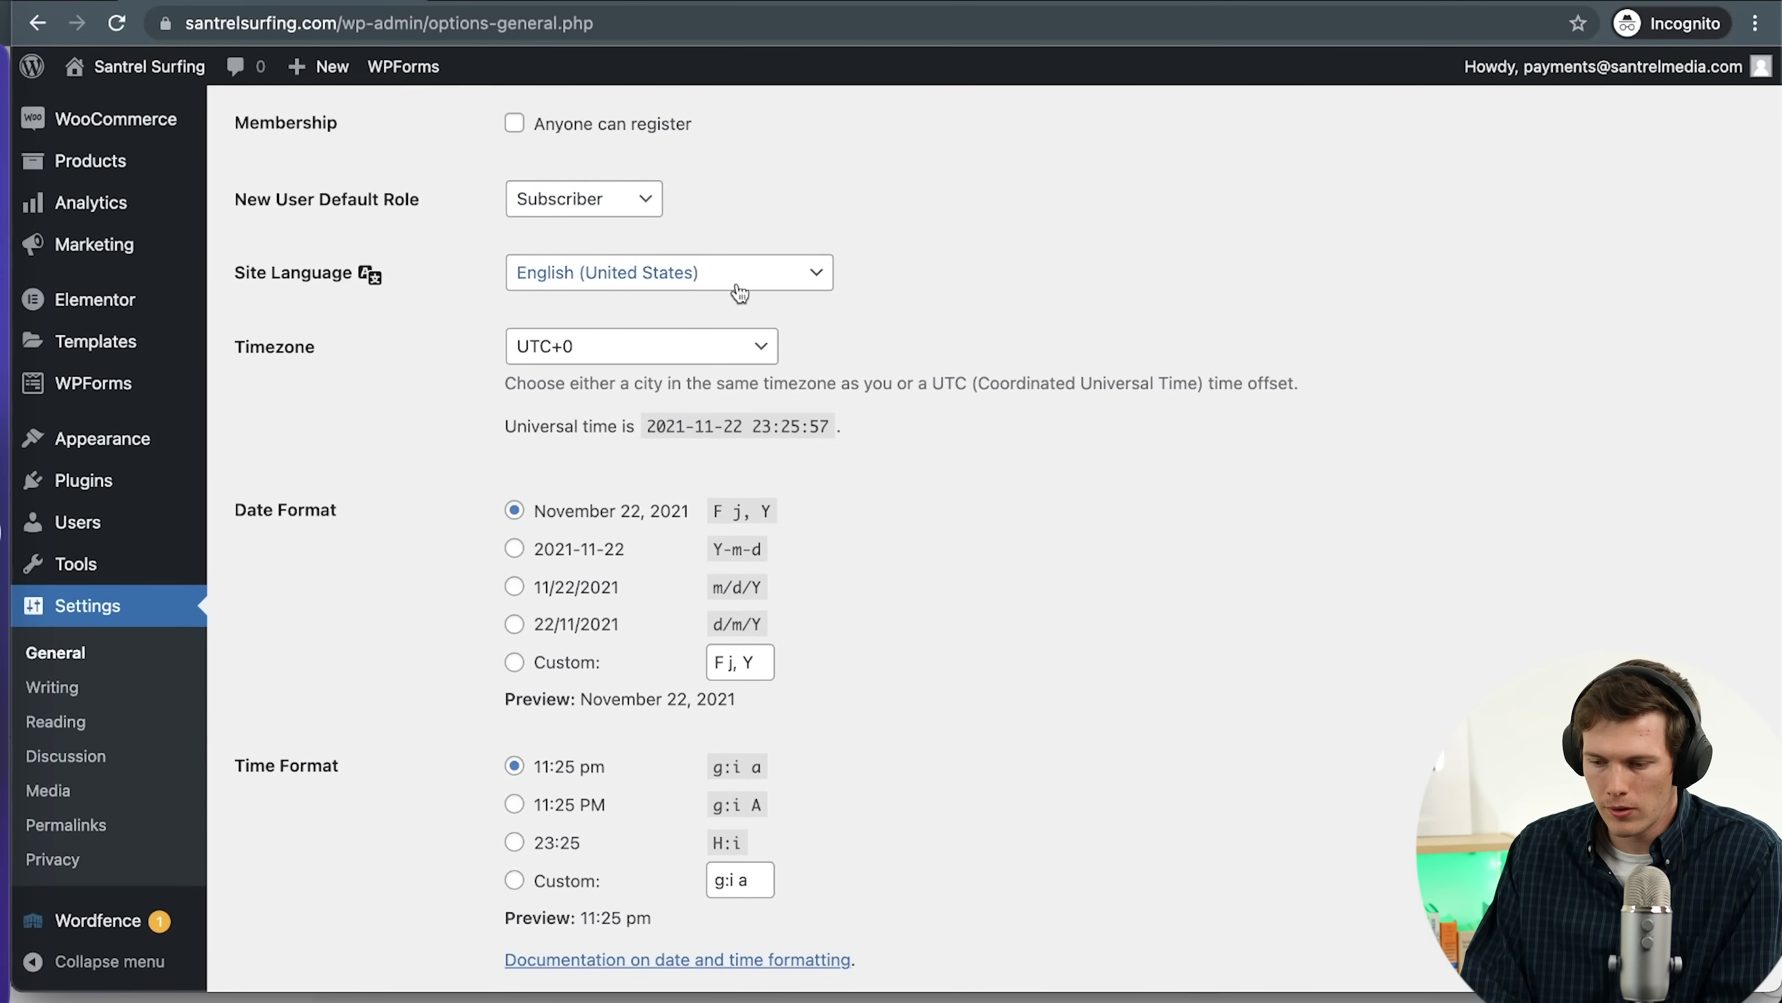
pyautogui.scroll(-5, 382, 546)
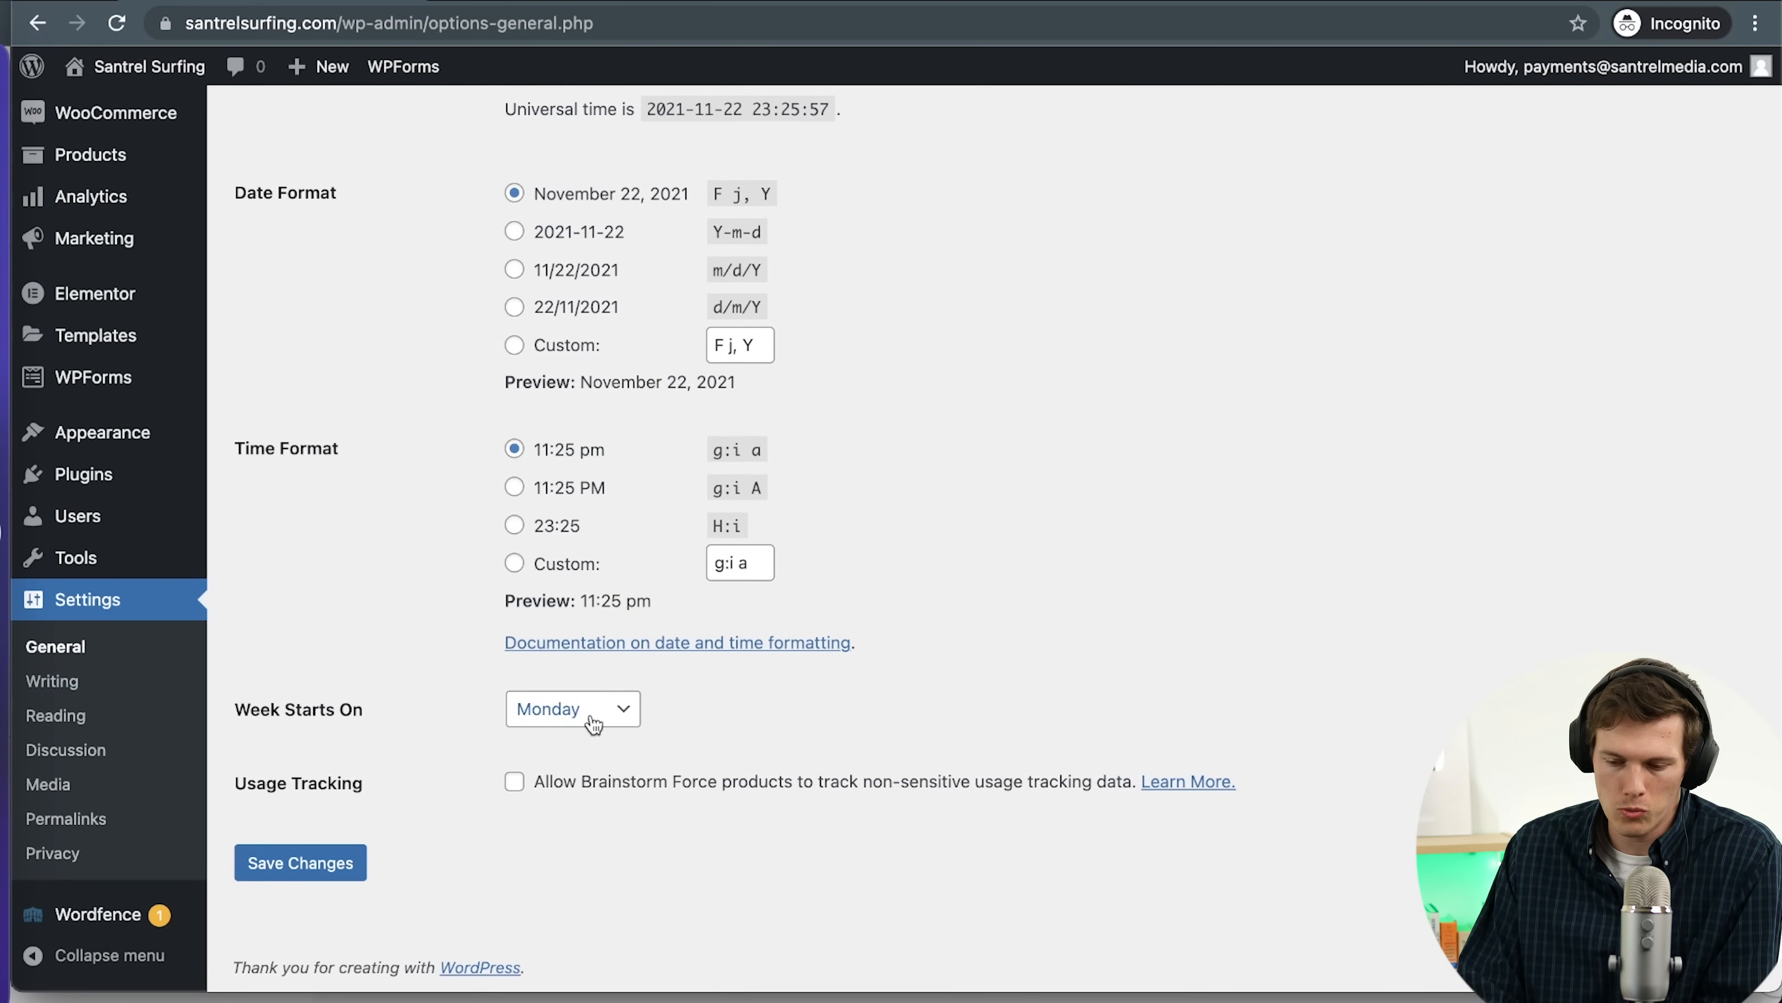
# Review the reading settings for homepage and blog display, and the discussion settings for comments and moderation
pyautogui.click(63, 715)
pyautogui.scroll(-3, 344, 708)
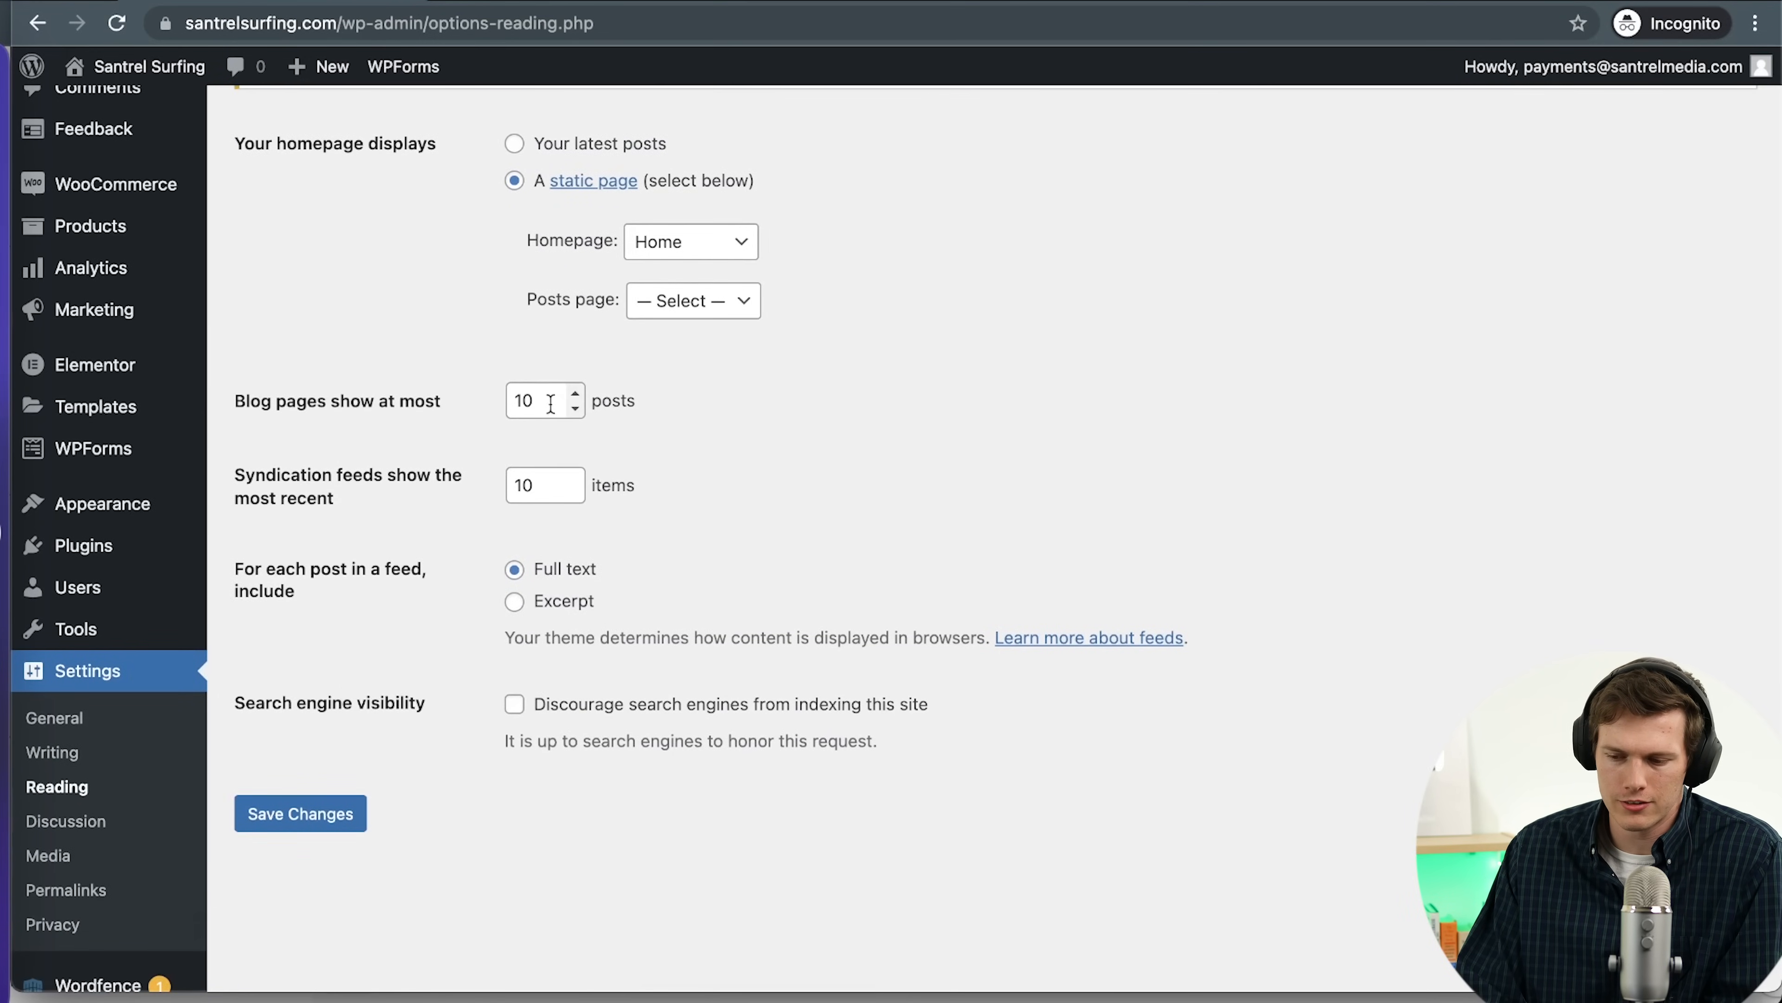
pyautogui.click(67, 820)
pyautogui.scroll(-3, 299, 755)
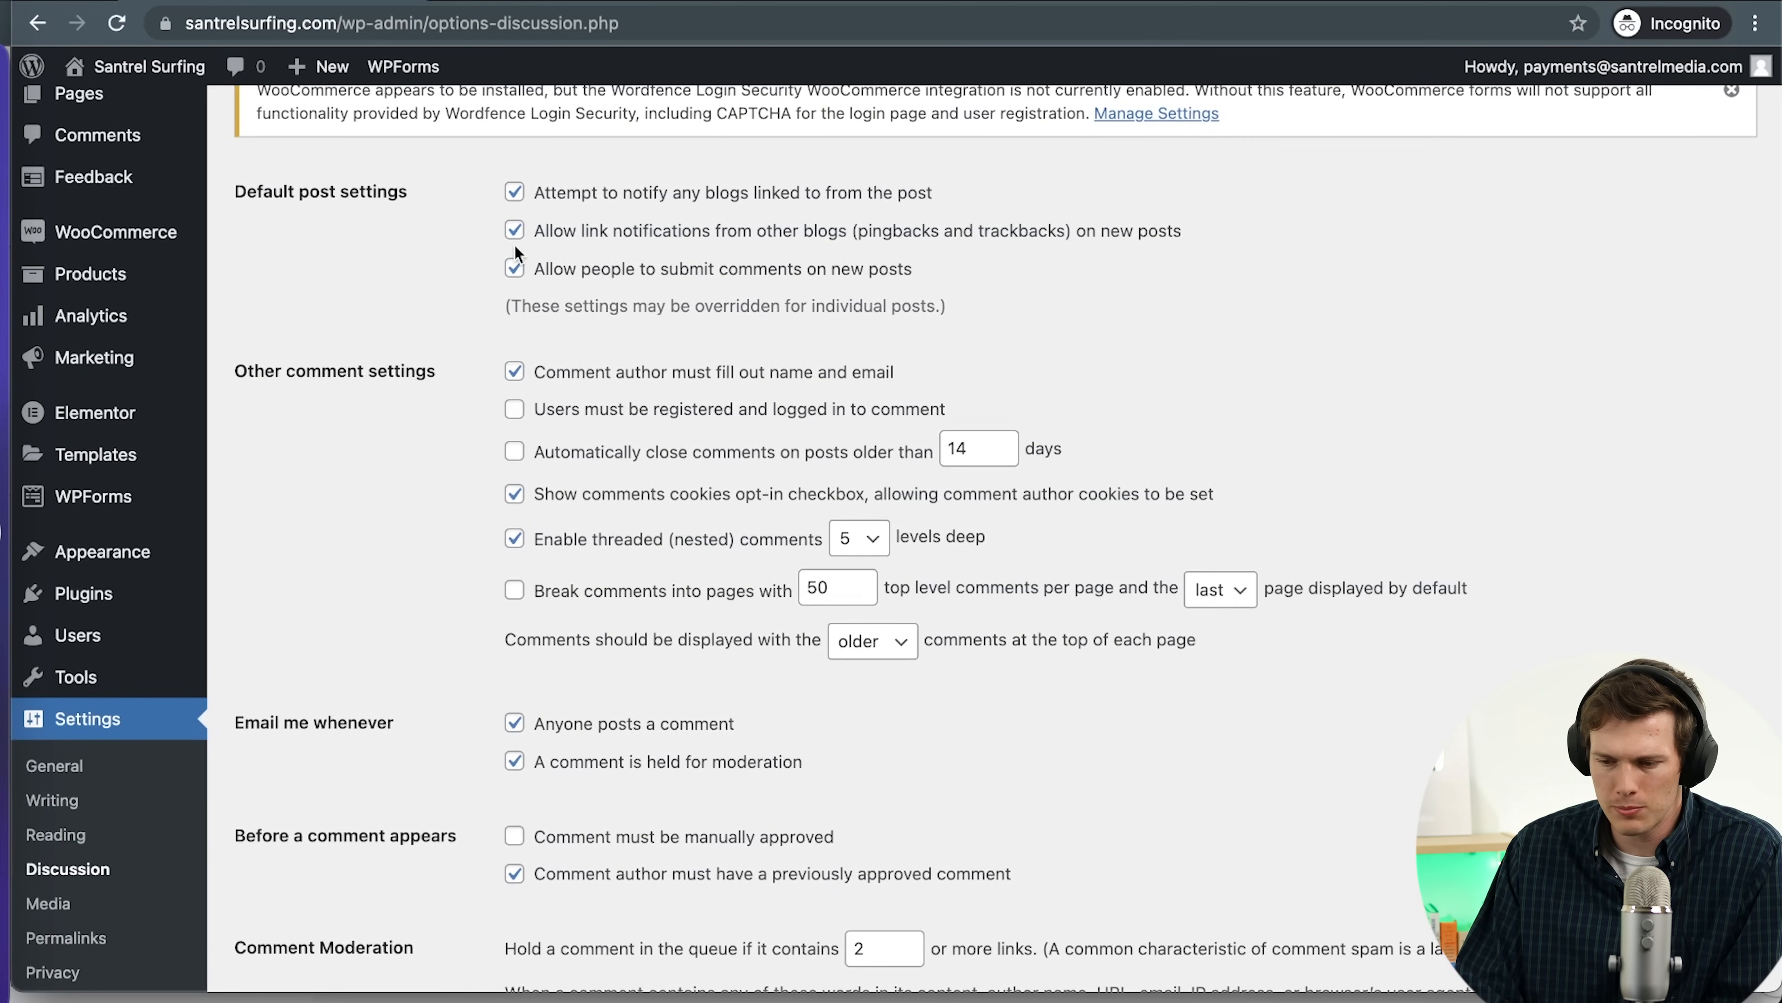
pyautogui.scroll(-5, 379, 440)
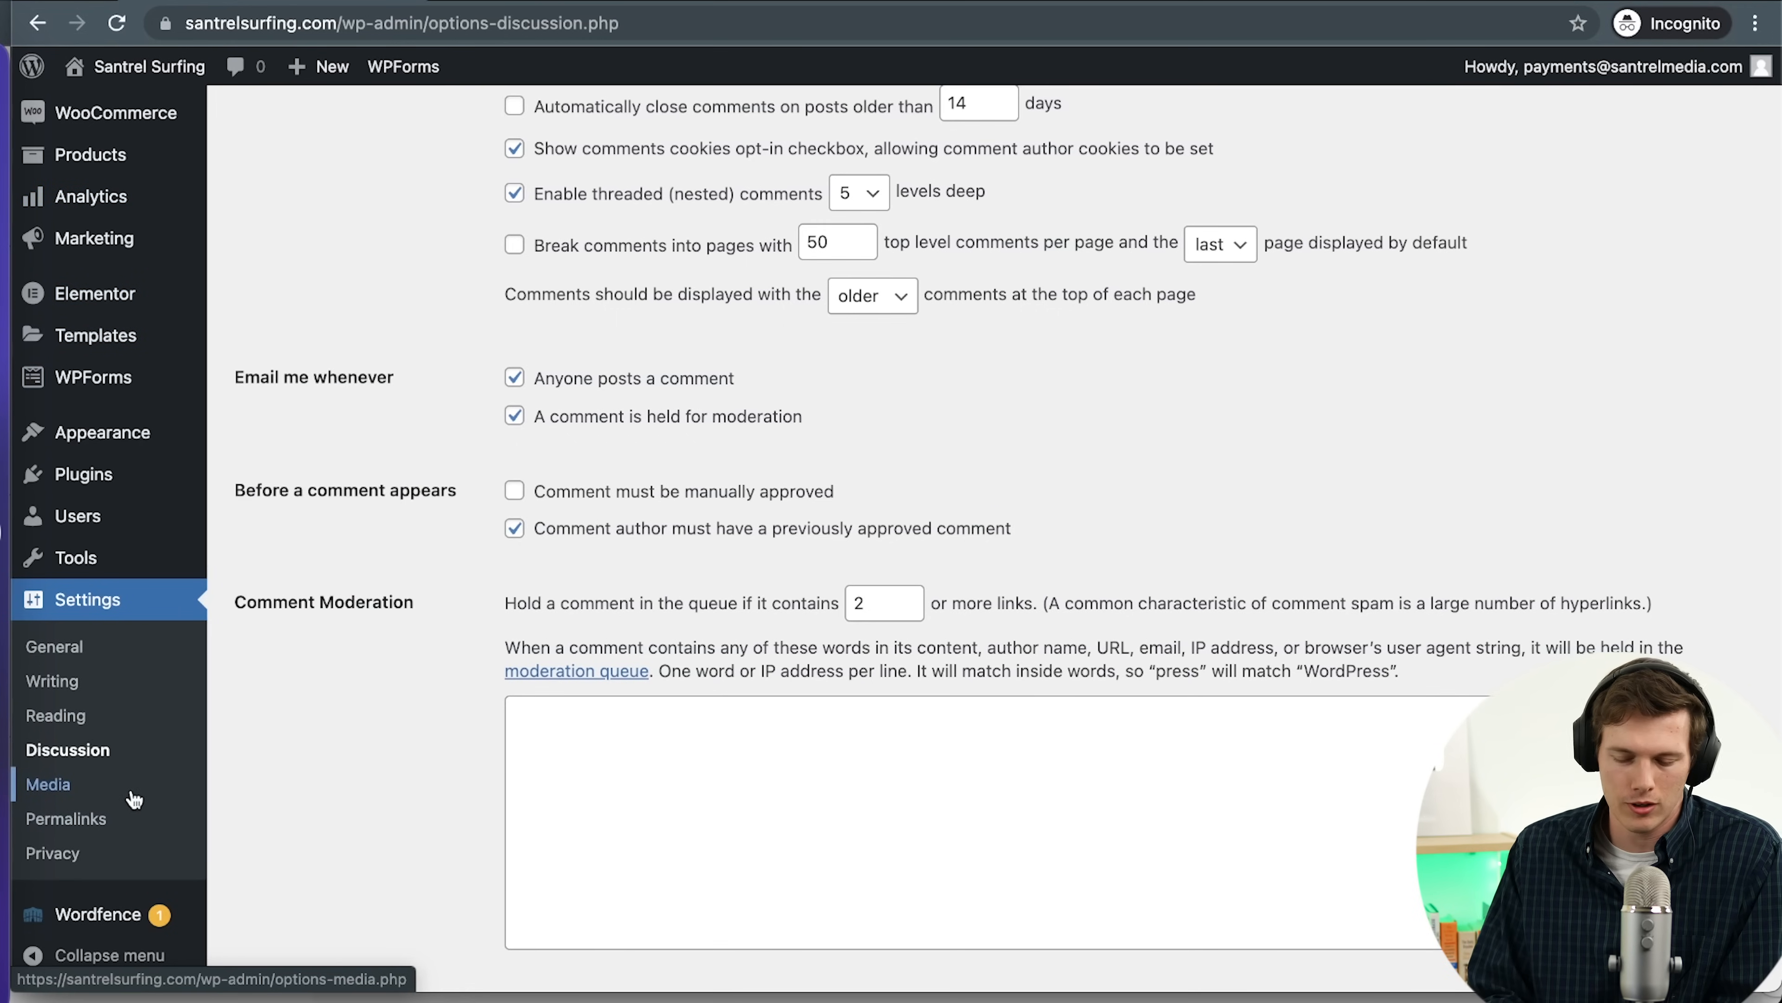
# Review the media settings for image sizes and the permalink structure options
pyautogui.click(75, 799)
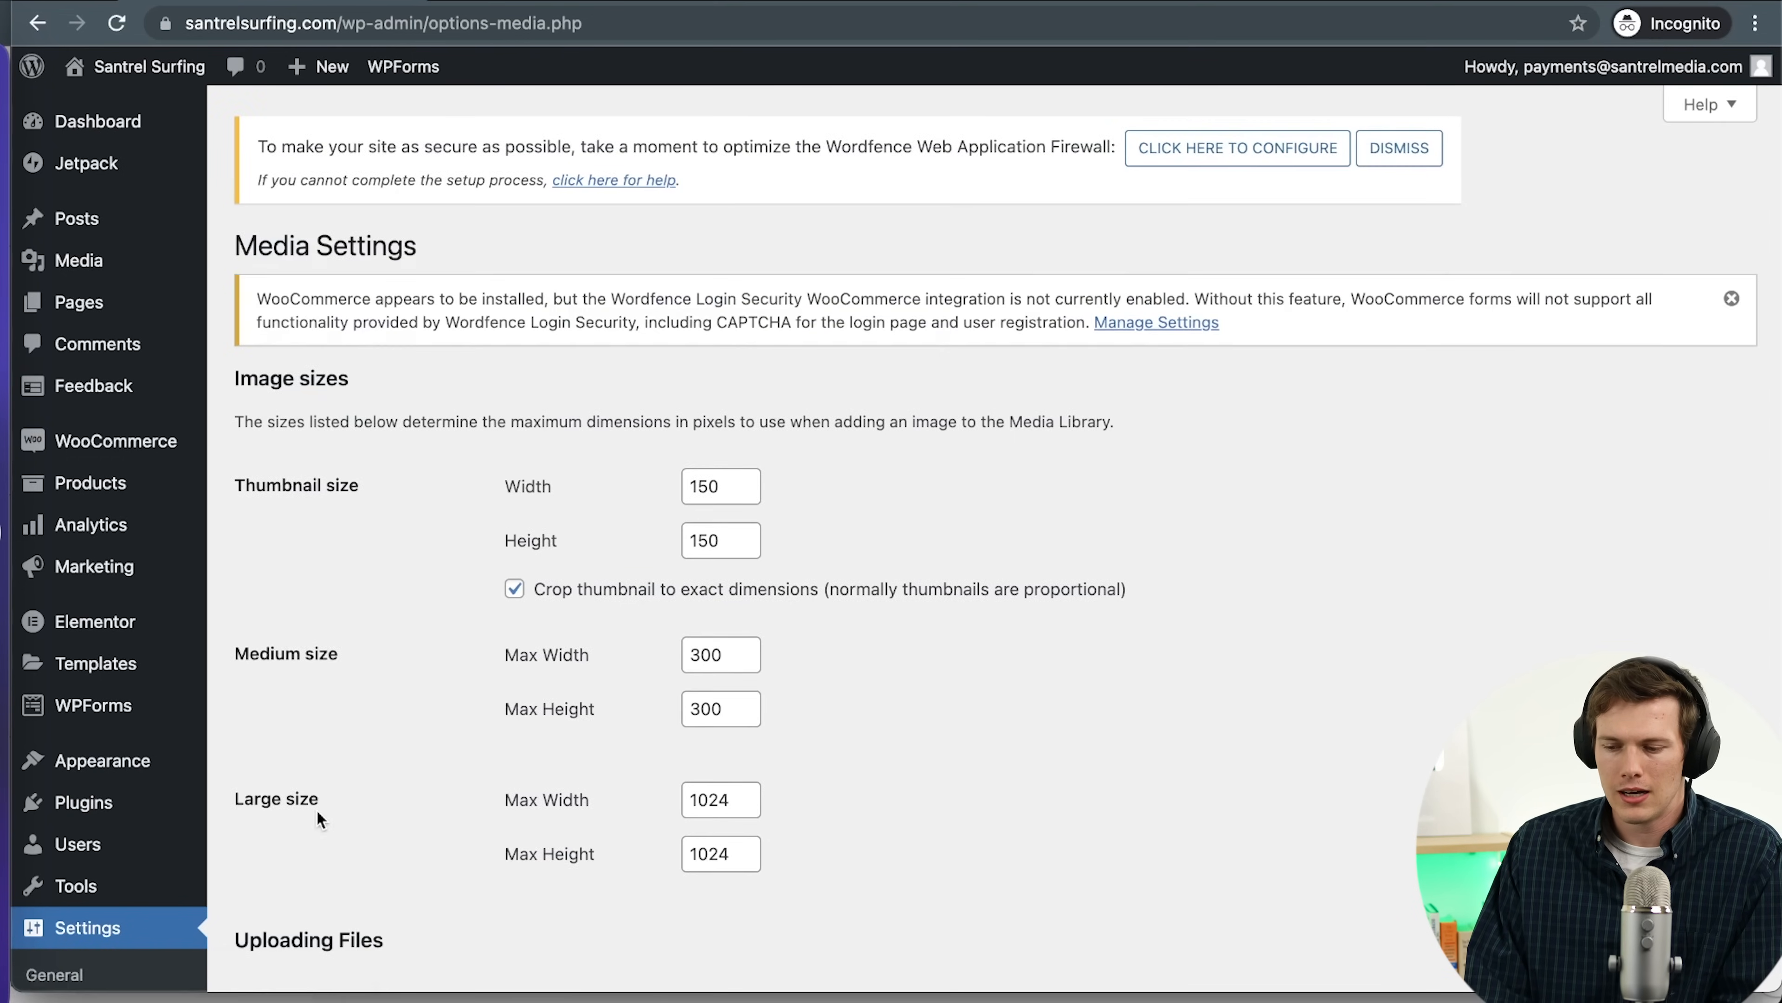
pyautogui.scroll(-5, 317, 810)
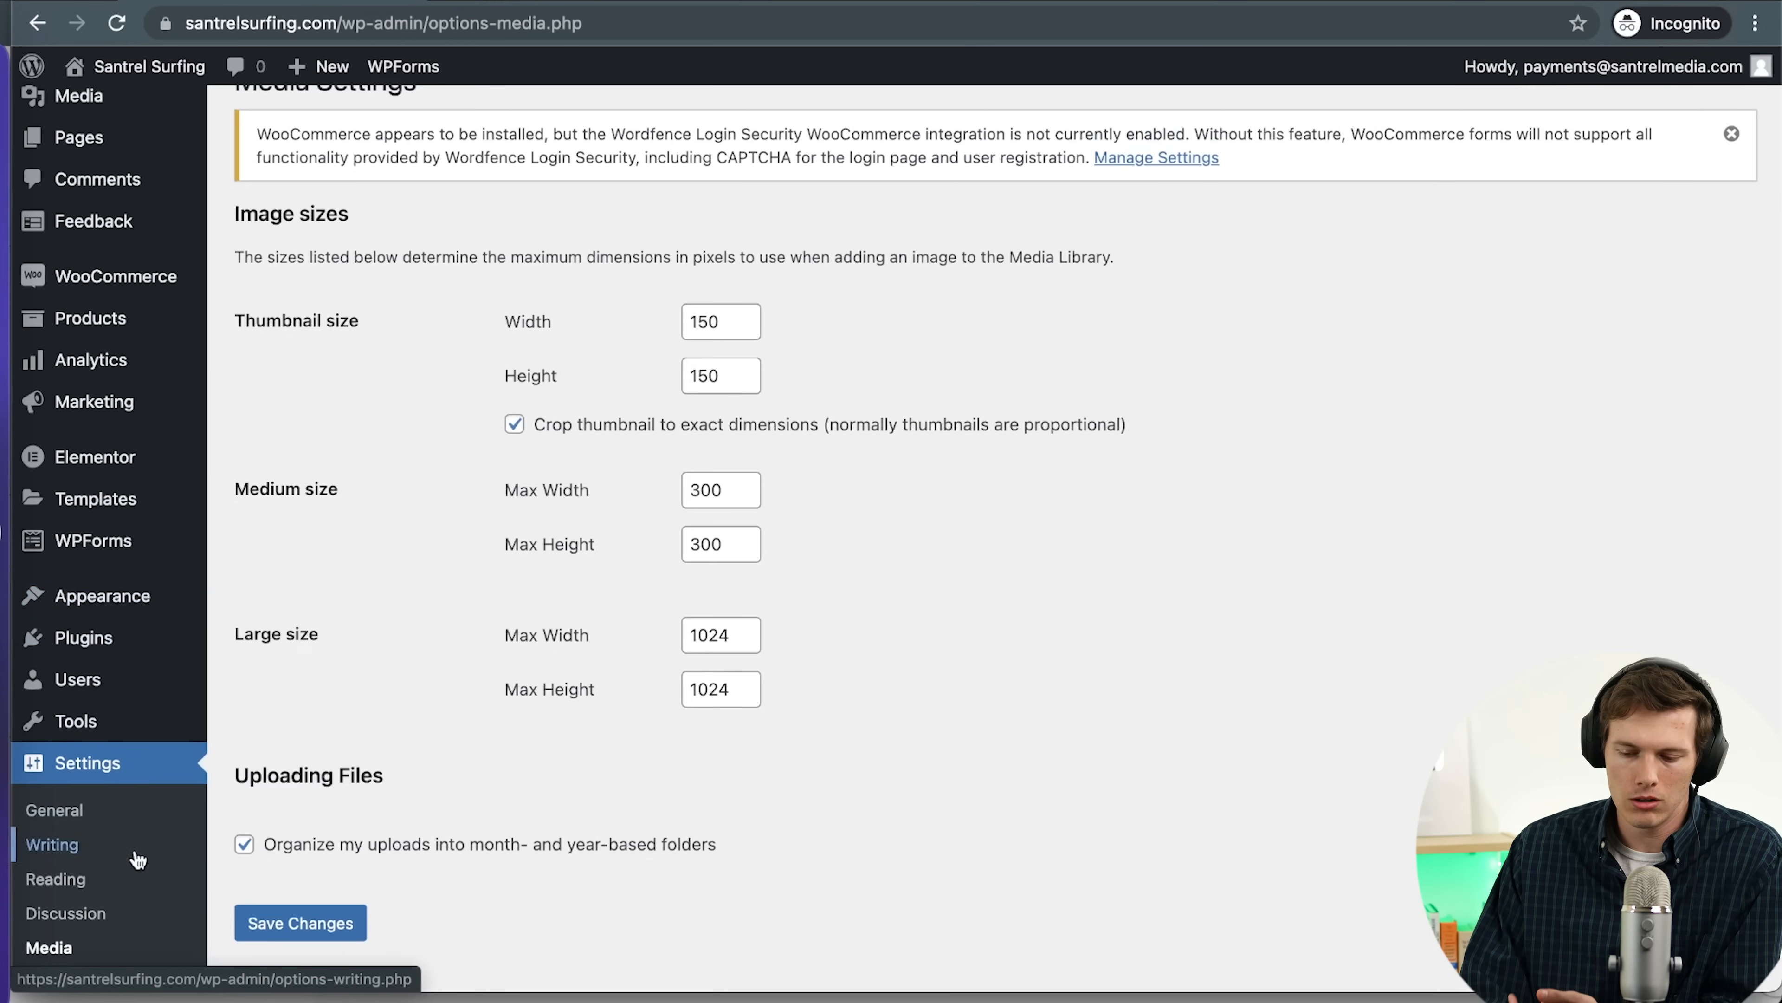
pyautogui.scroll(-3, 42, 843)
pyautogui.click(95, 822)
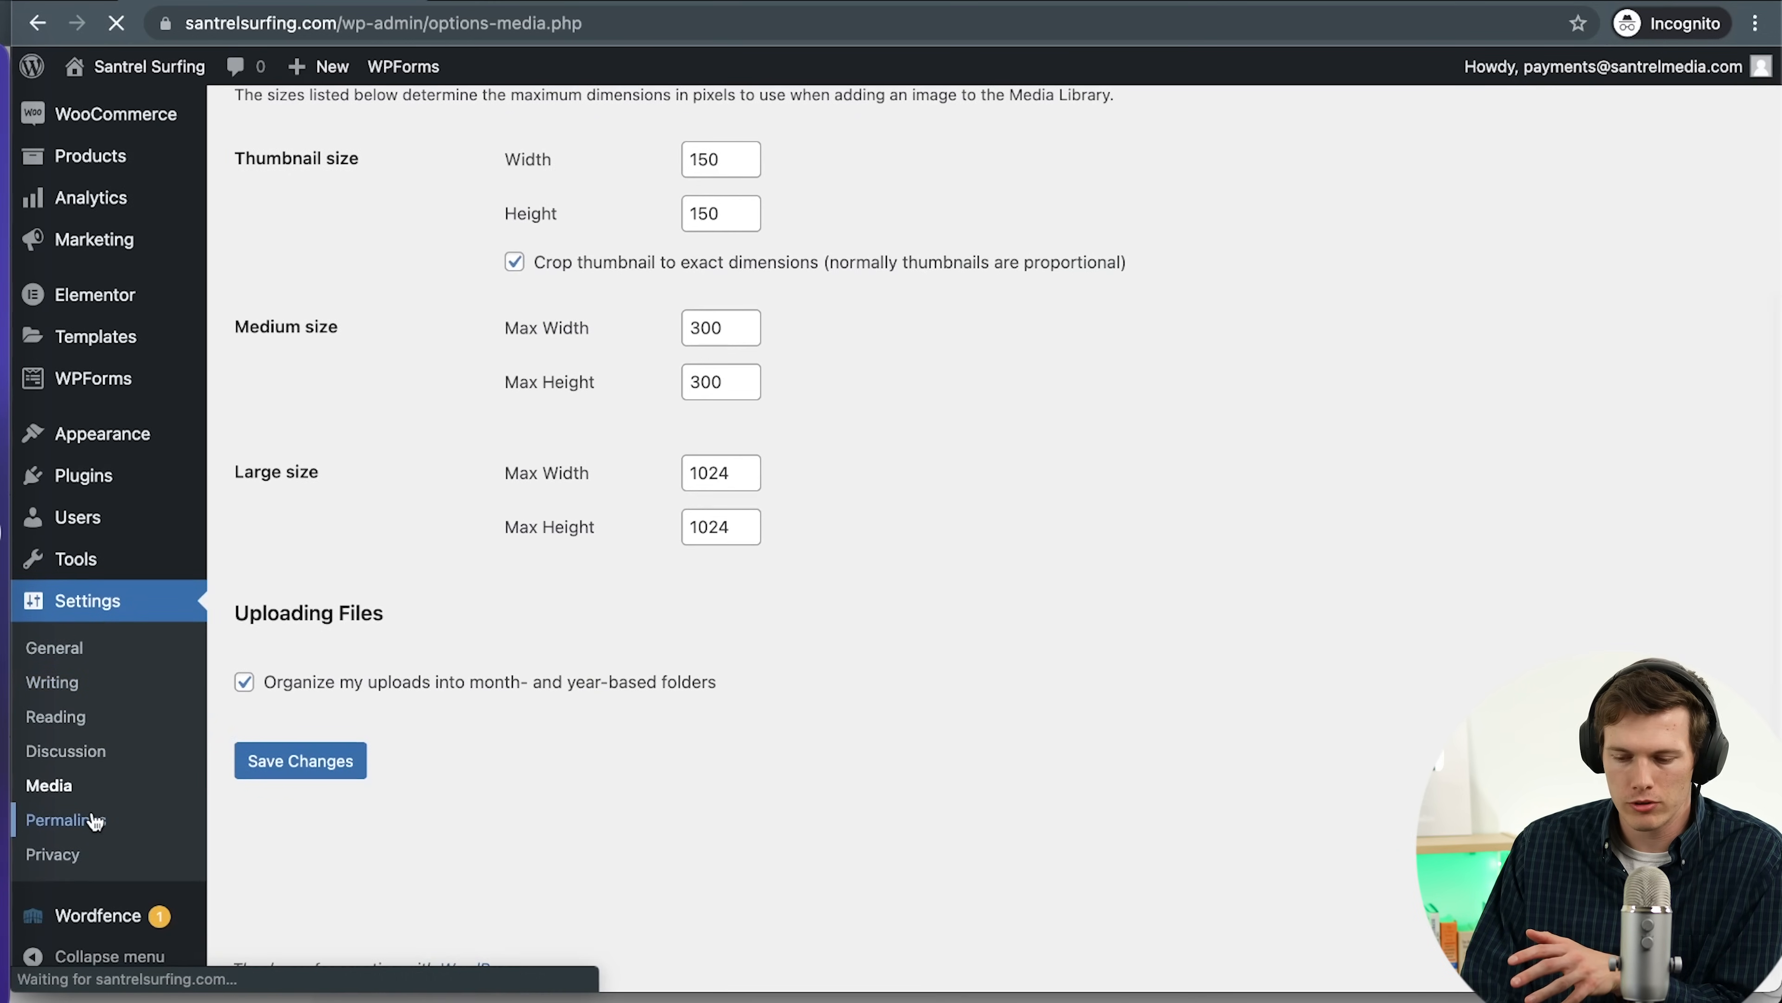
pyautogui.scroll(-5, 70, 843)
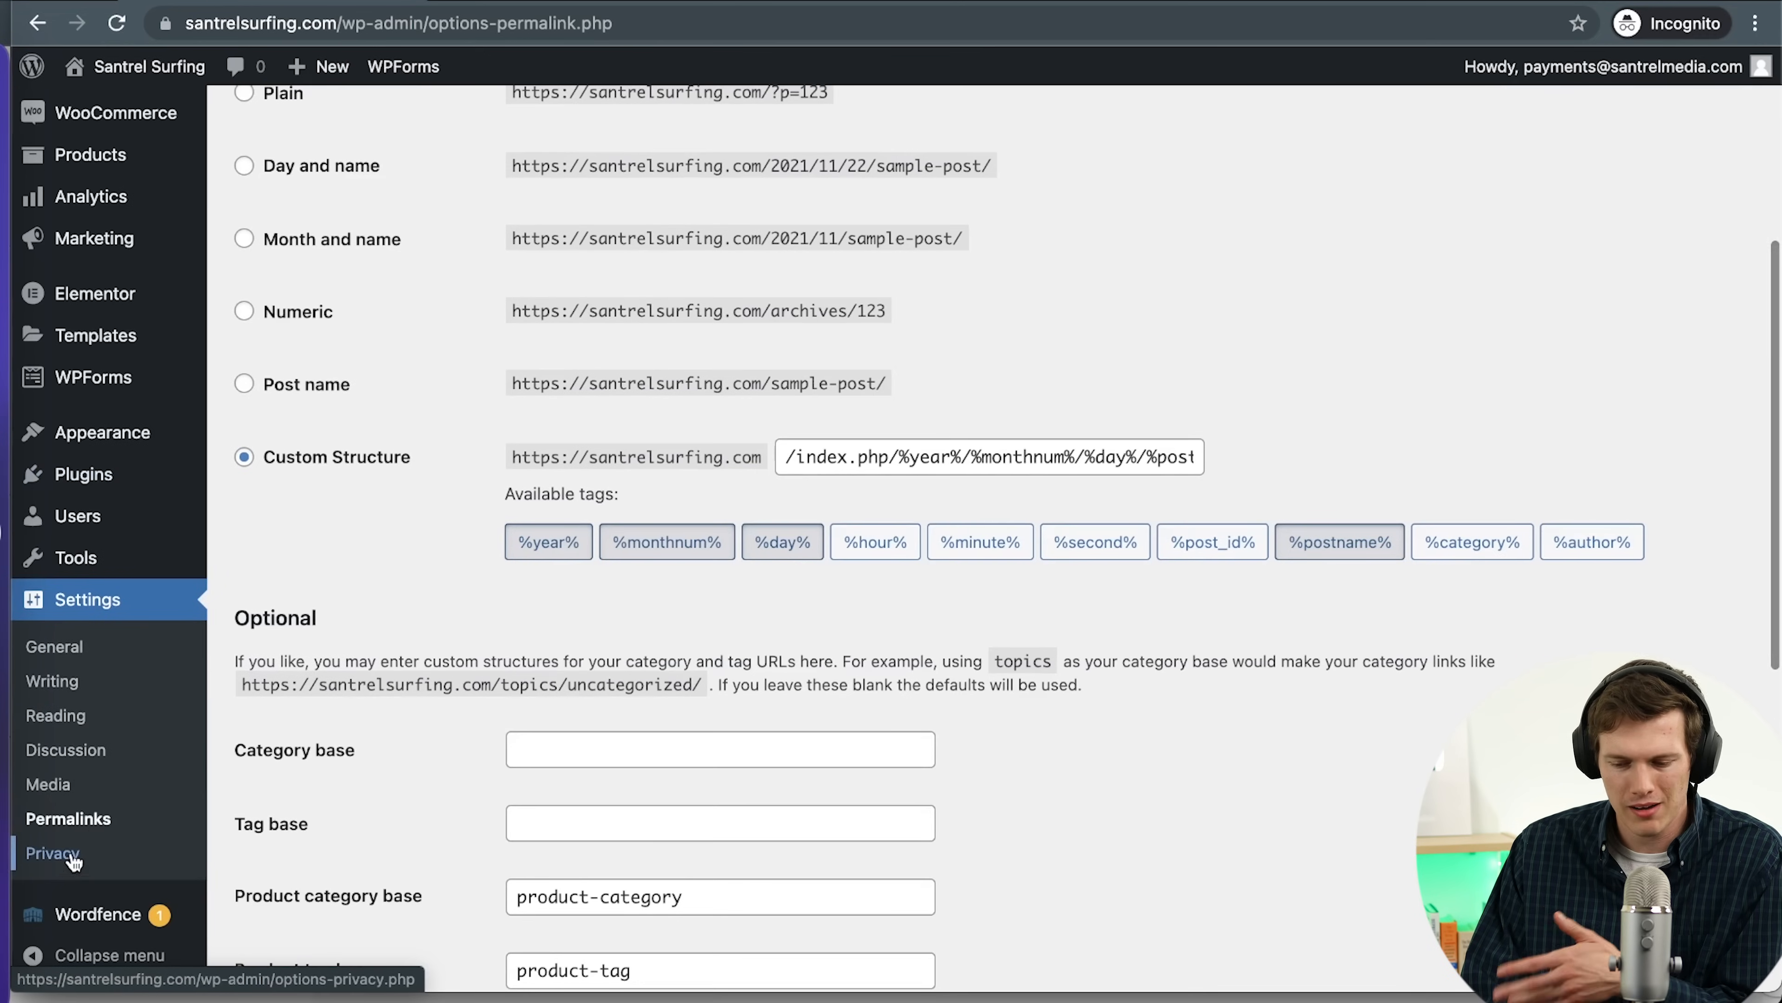
pyautogui.scroll(3, 43, 786)
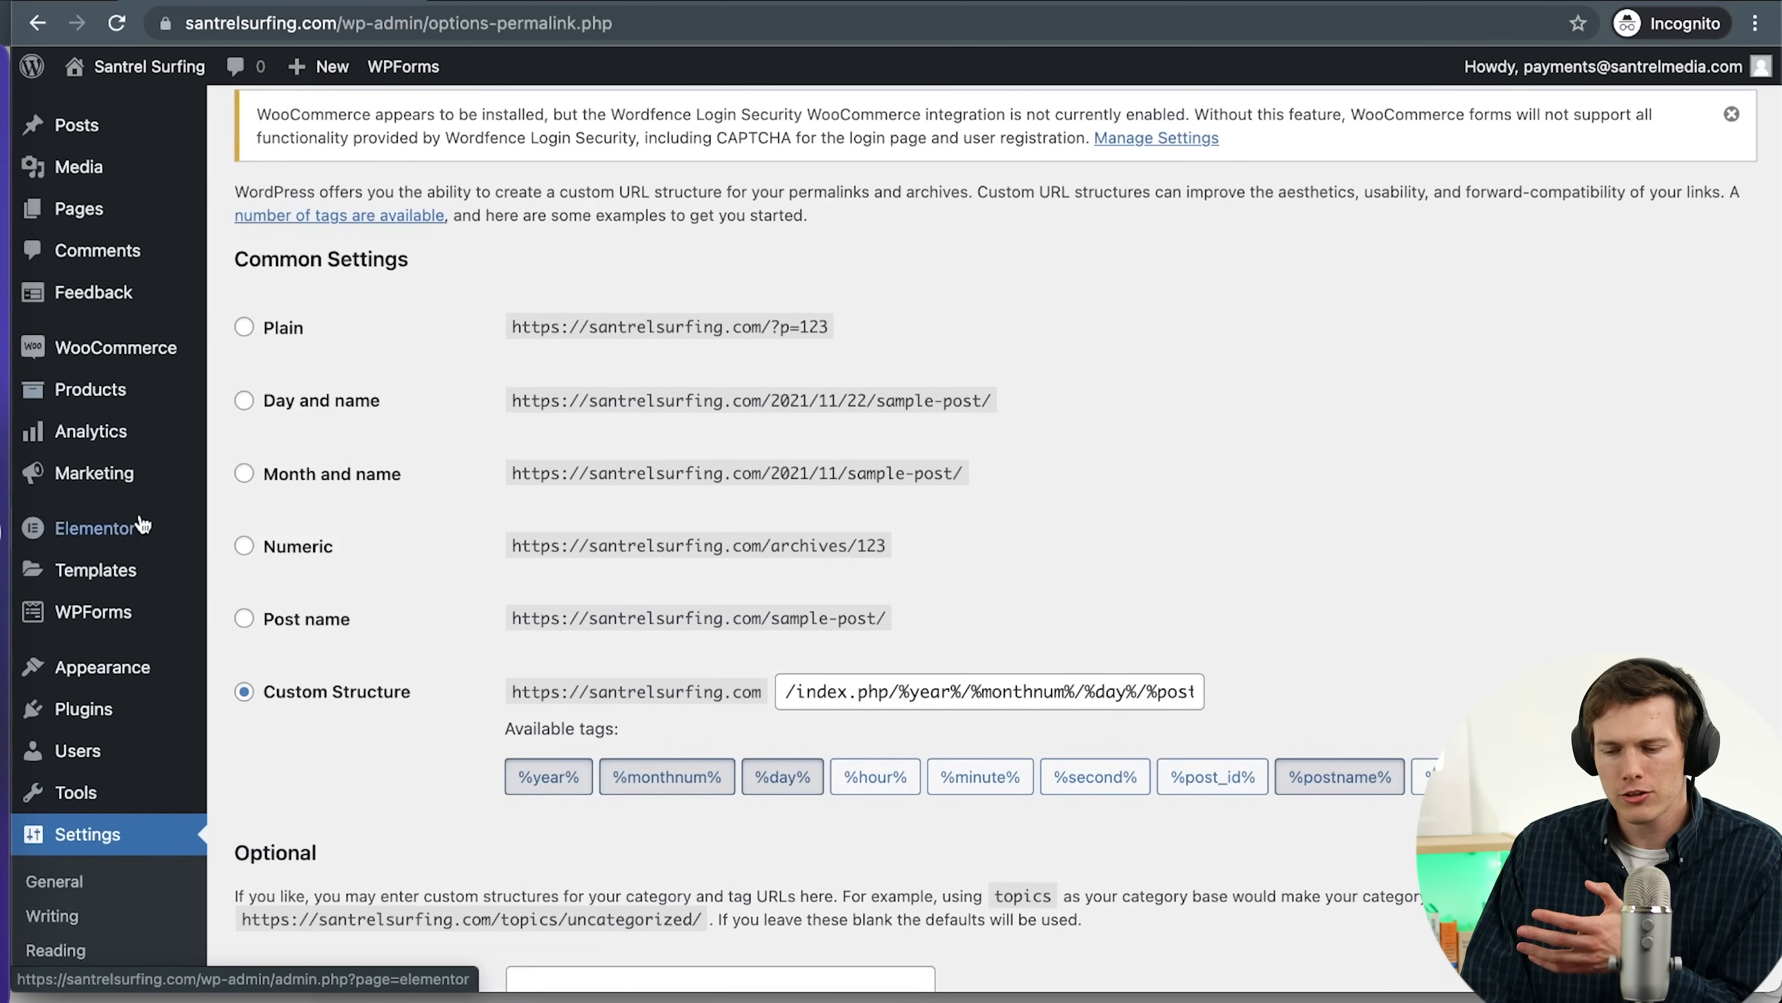
# Return to the site's general settings and review the site identity, language, timezone, and date and time format options
pyautogui.moveTo(124, 577)
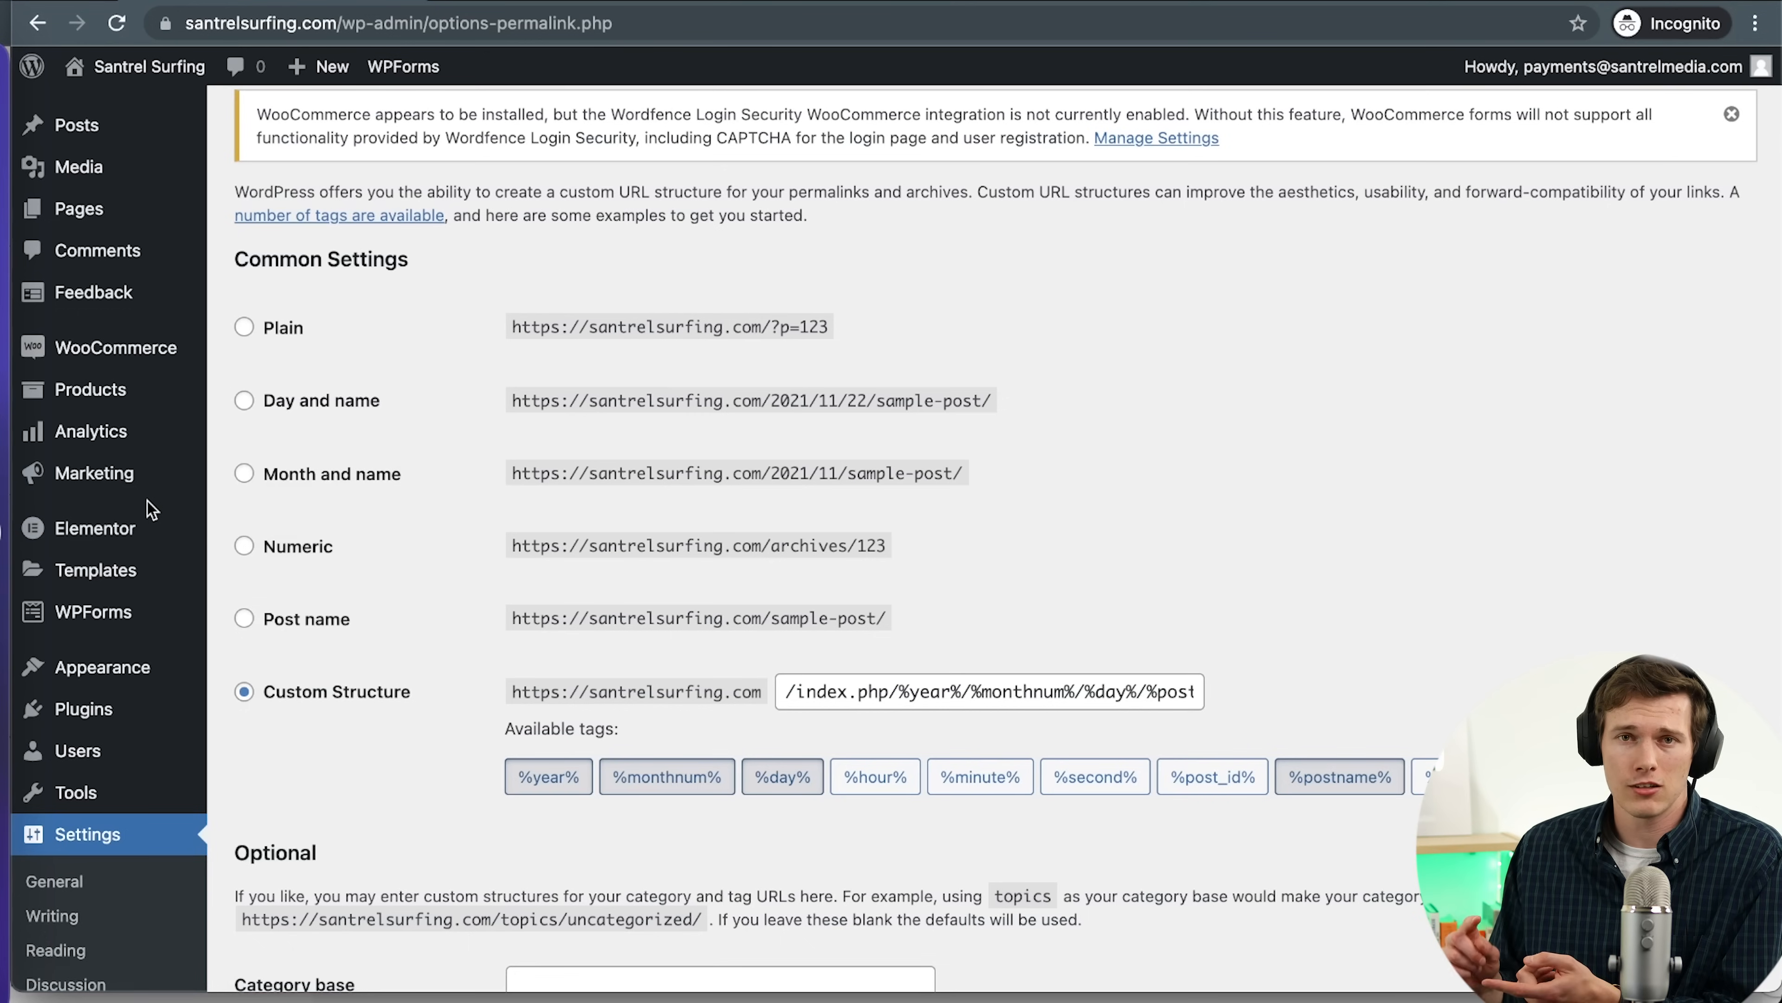
pyautogui.click(137, 530)
pyautogui.click(172, 393)
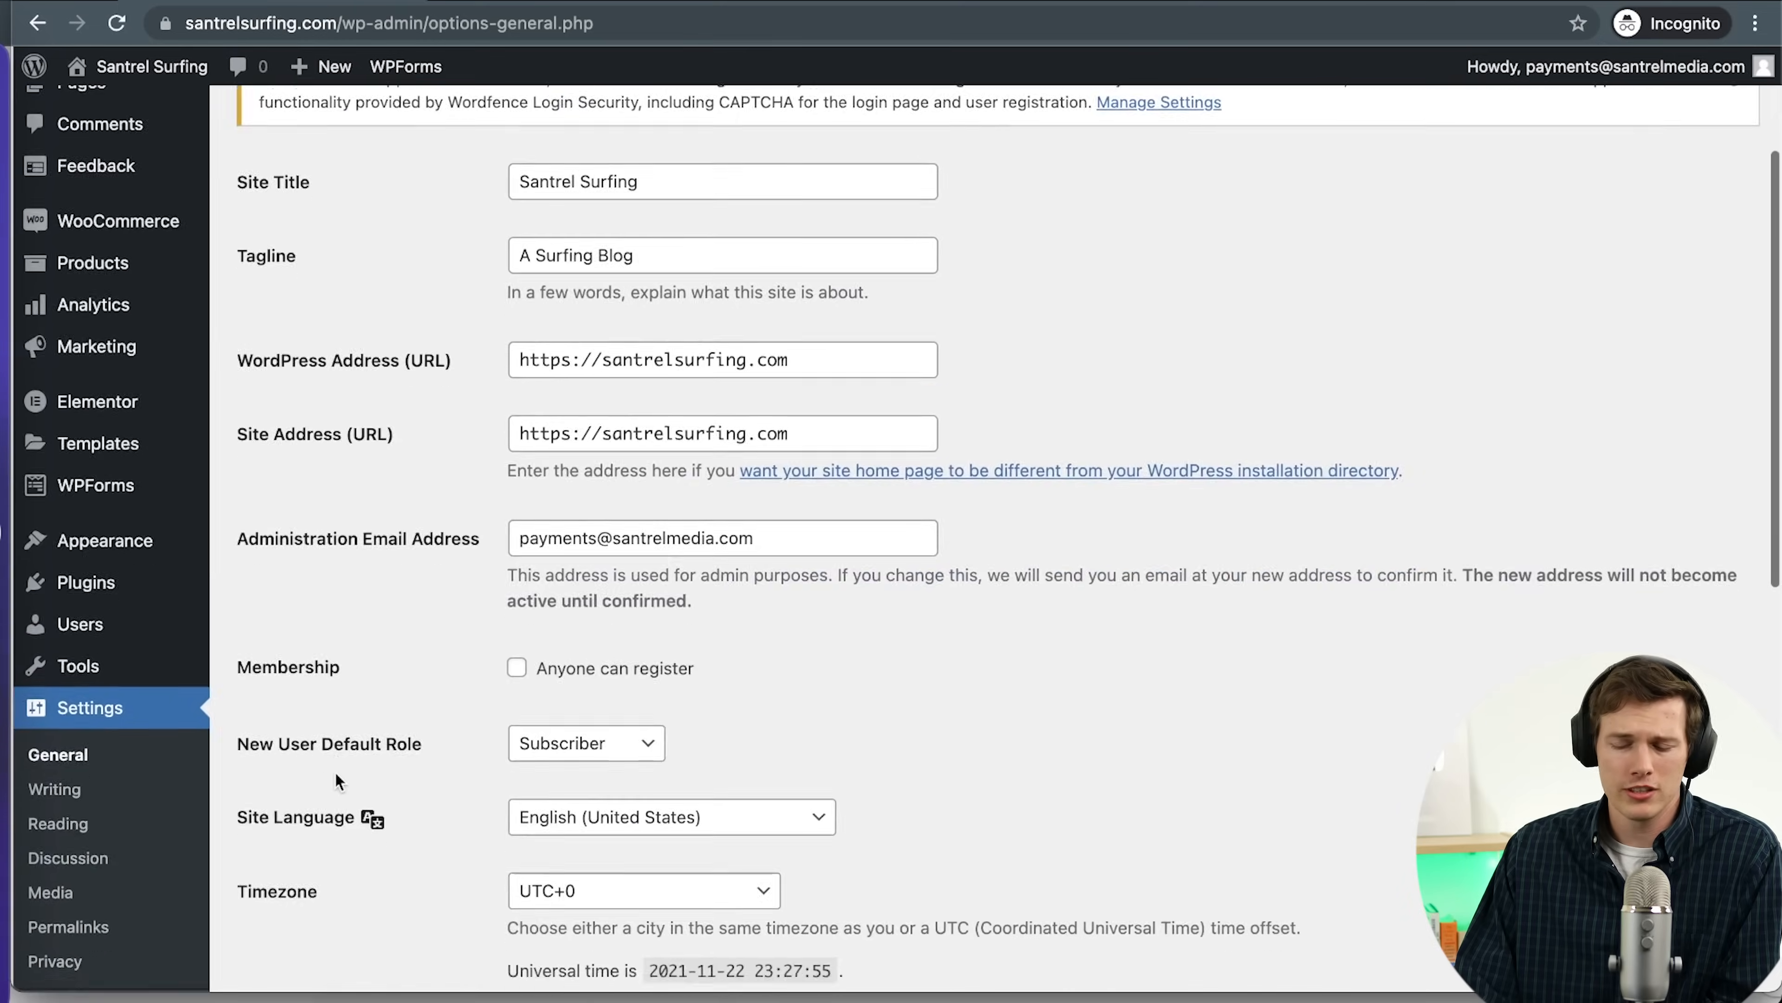
pyautogui.scroll(-8, 334, 770)
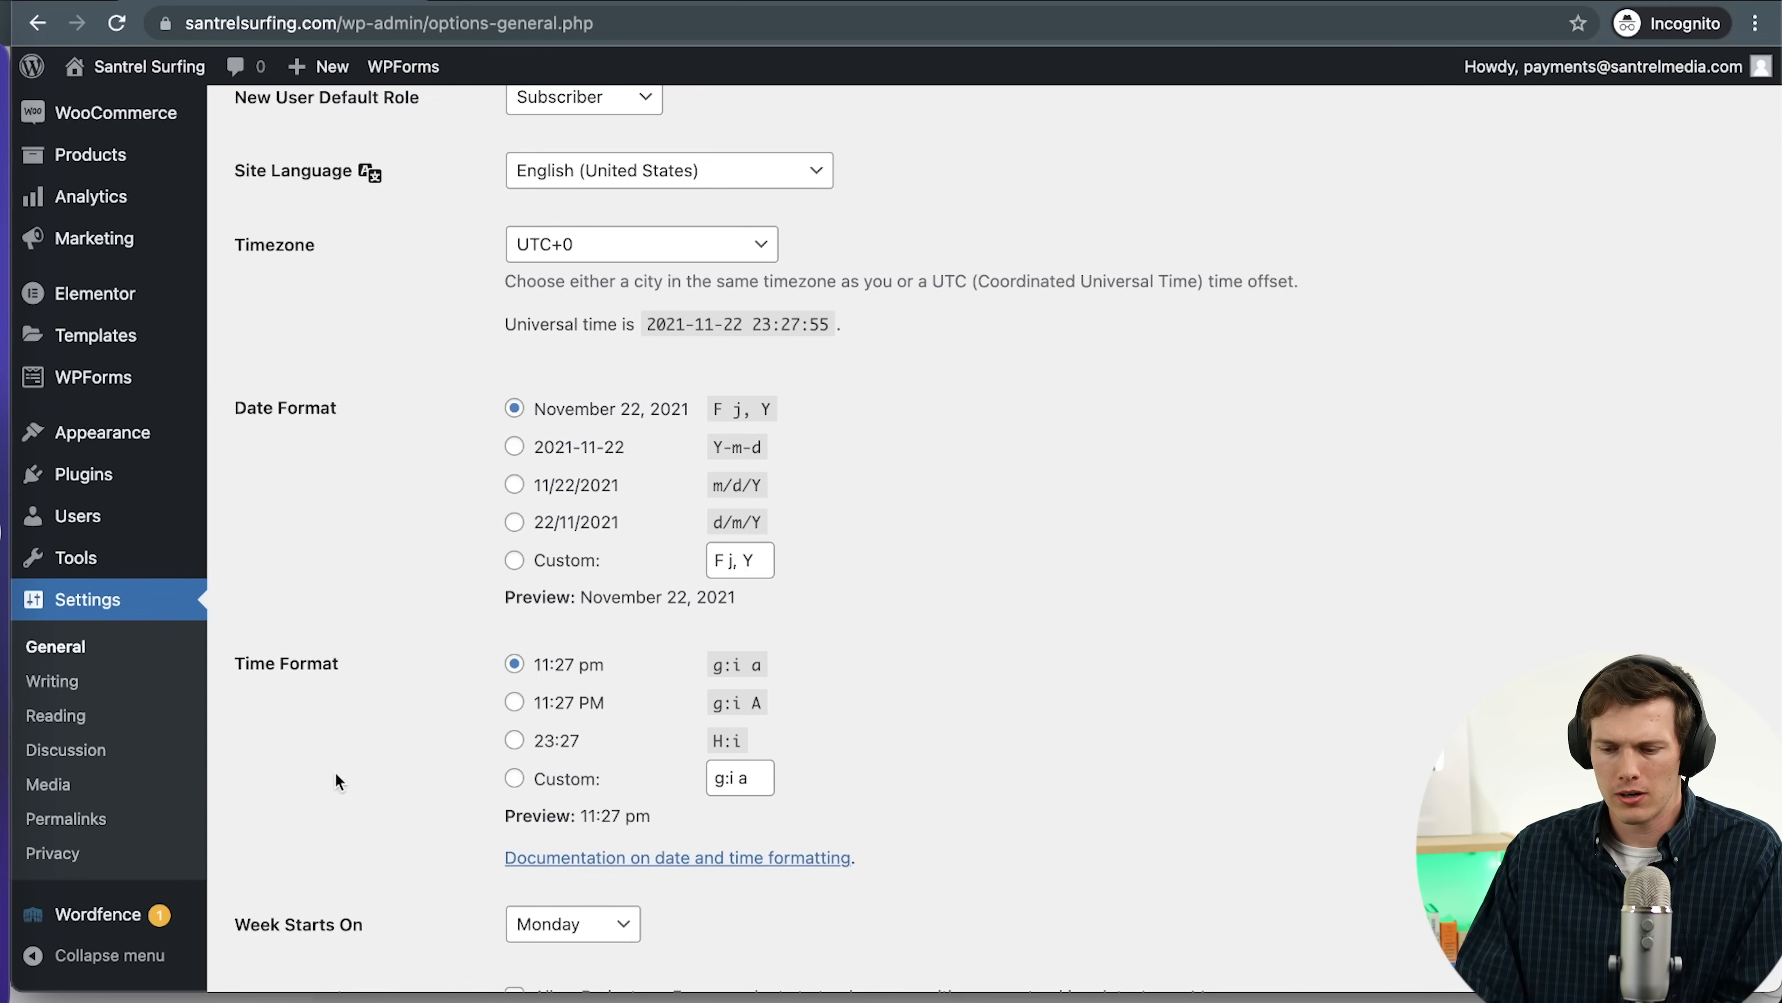
pyautogui.moveTo(159, 383)
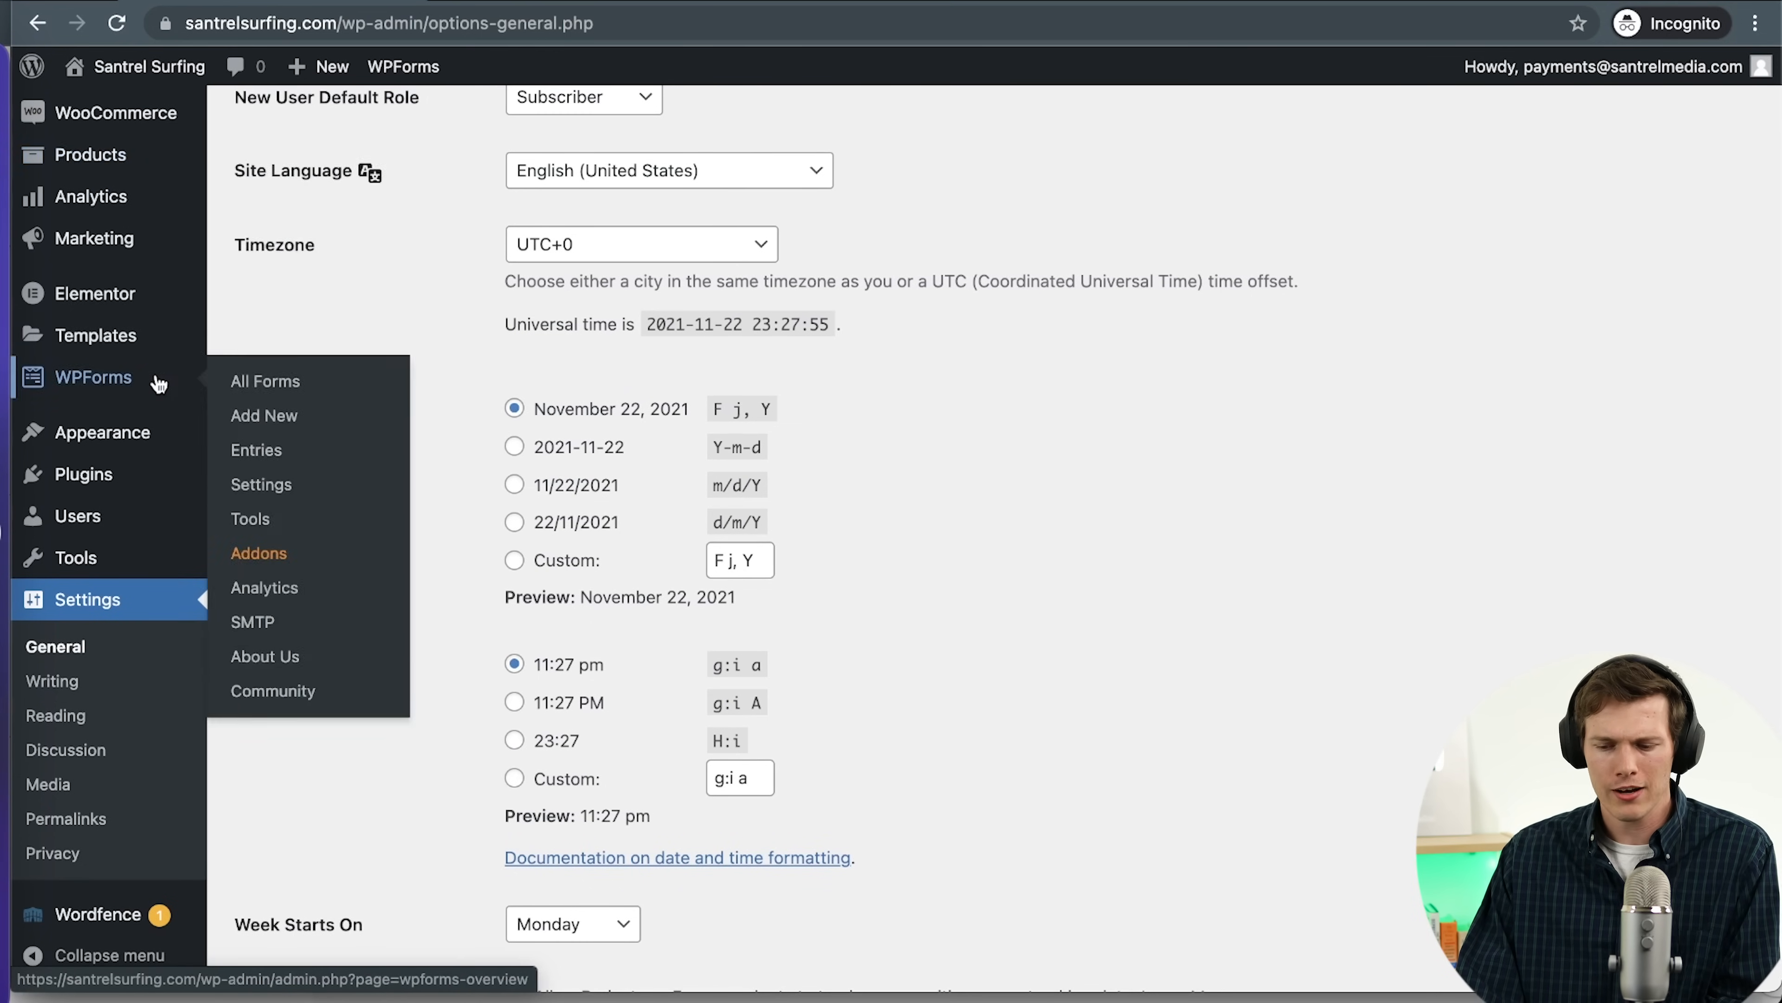
pyautogui.scroll(8, 159, 386)
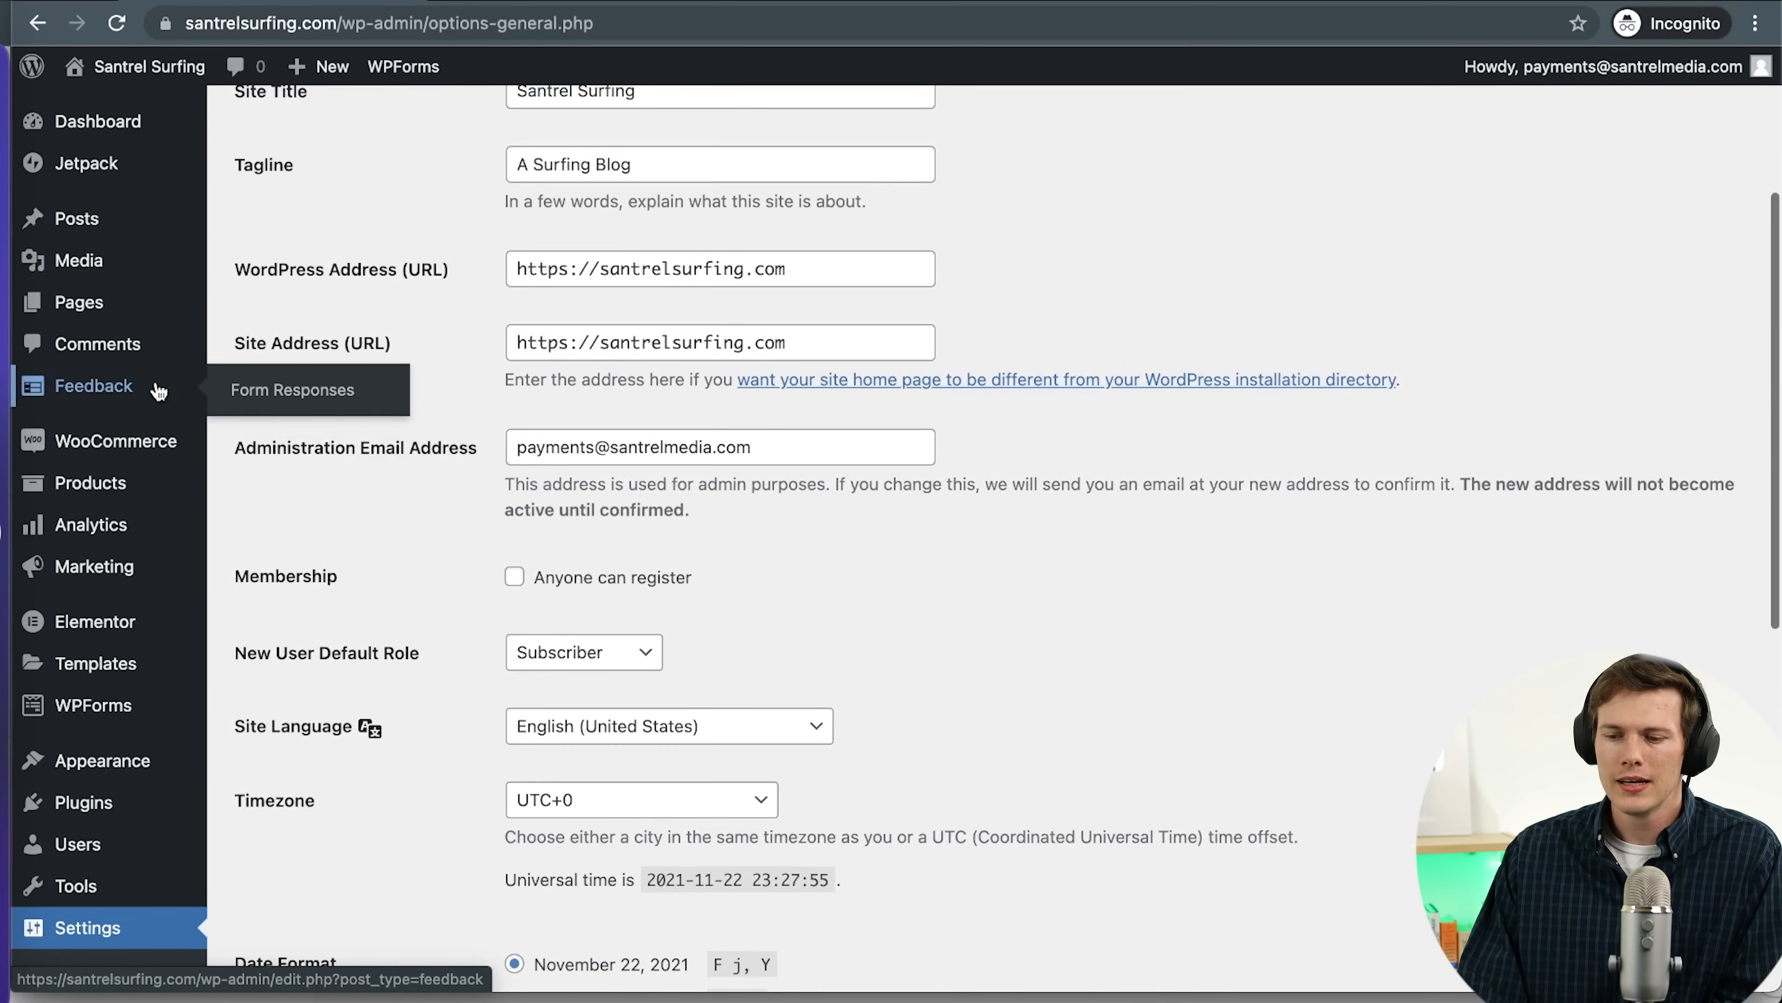
# Enable the Image Accelerator in the Performance section of the Jetpack dashboard
pyautogui.click(114, 167)
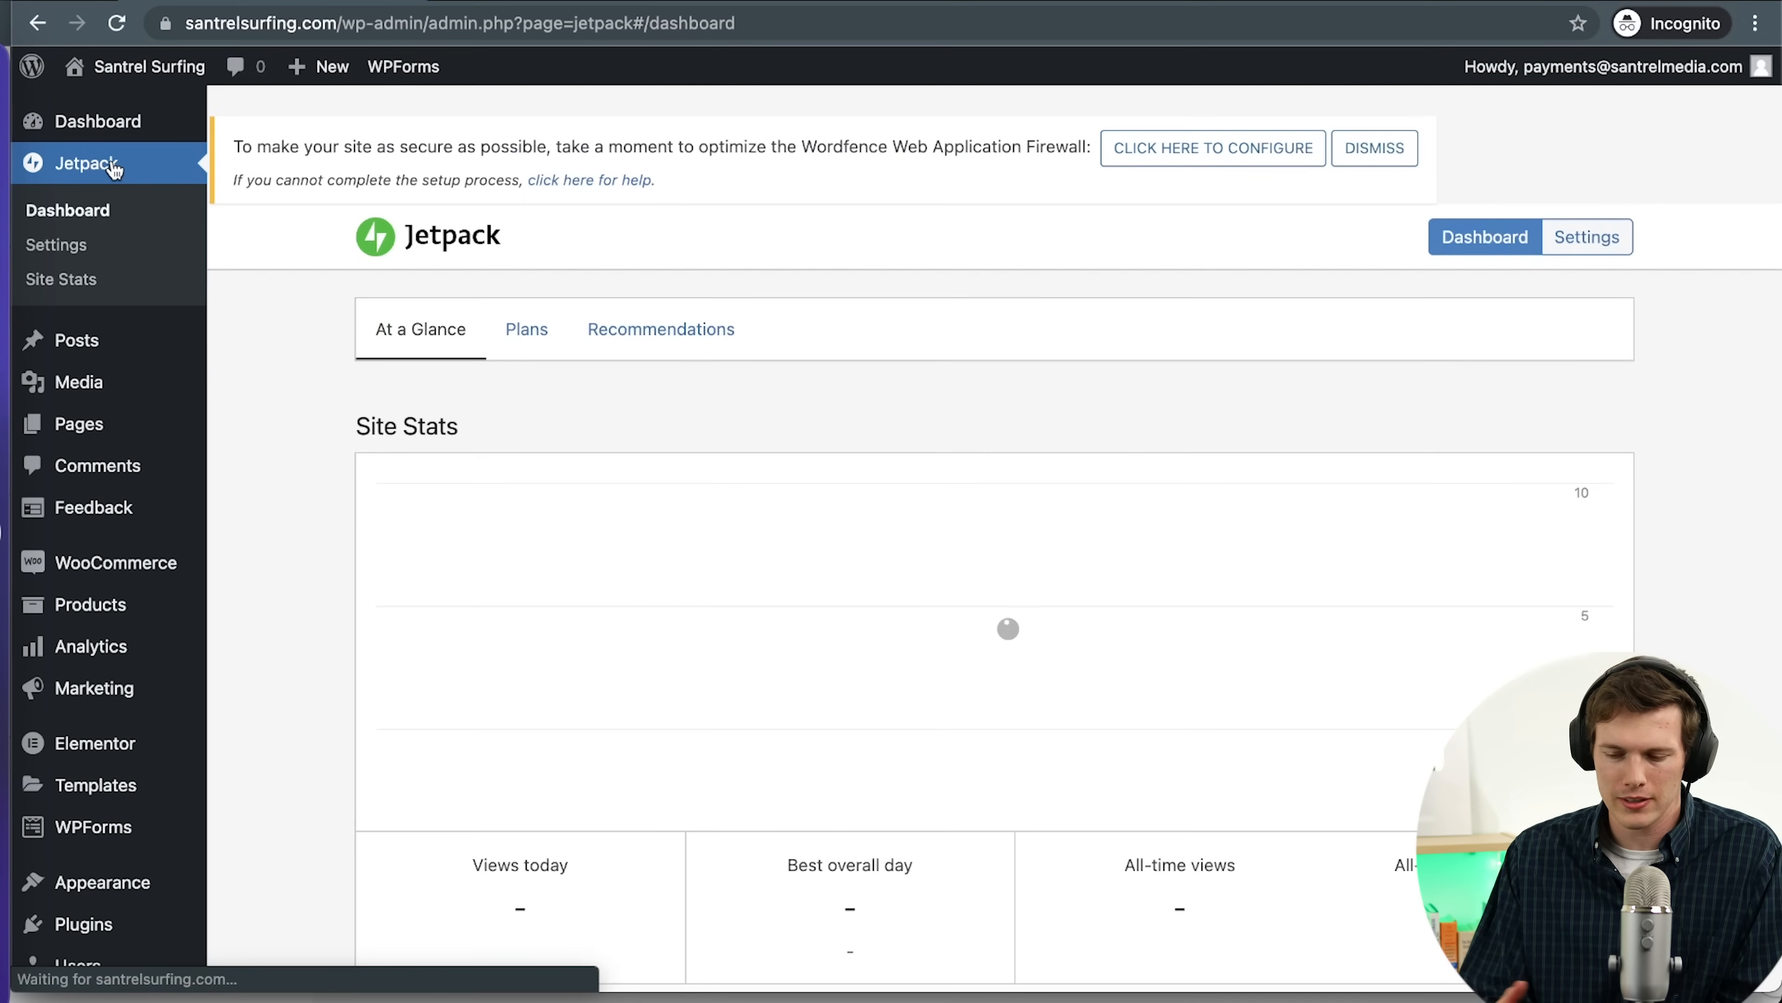
pyautogui.scroll(-12, 293, 504)
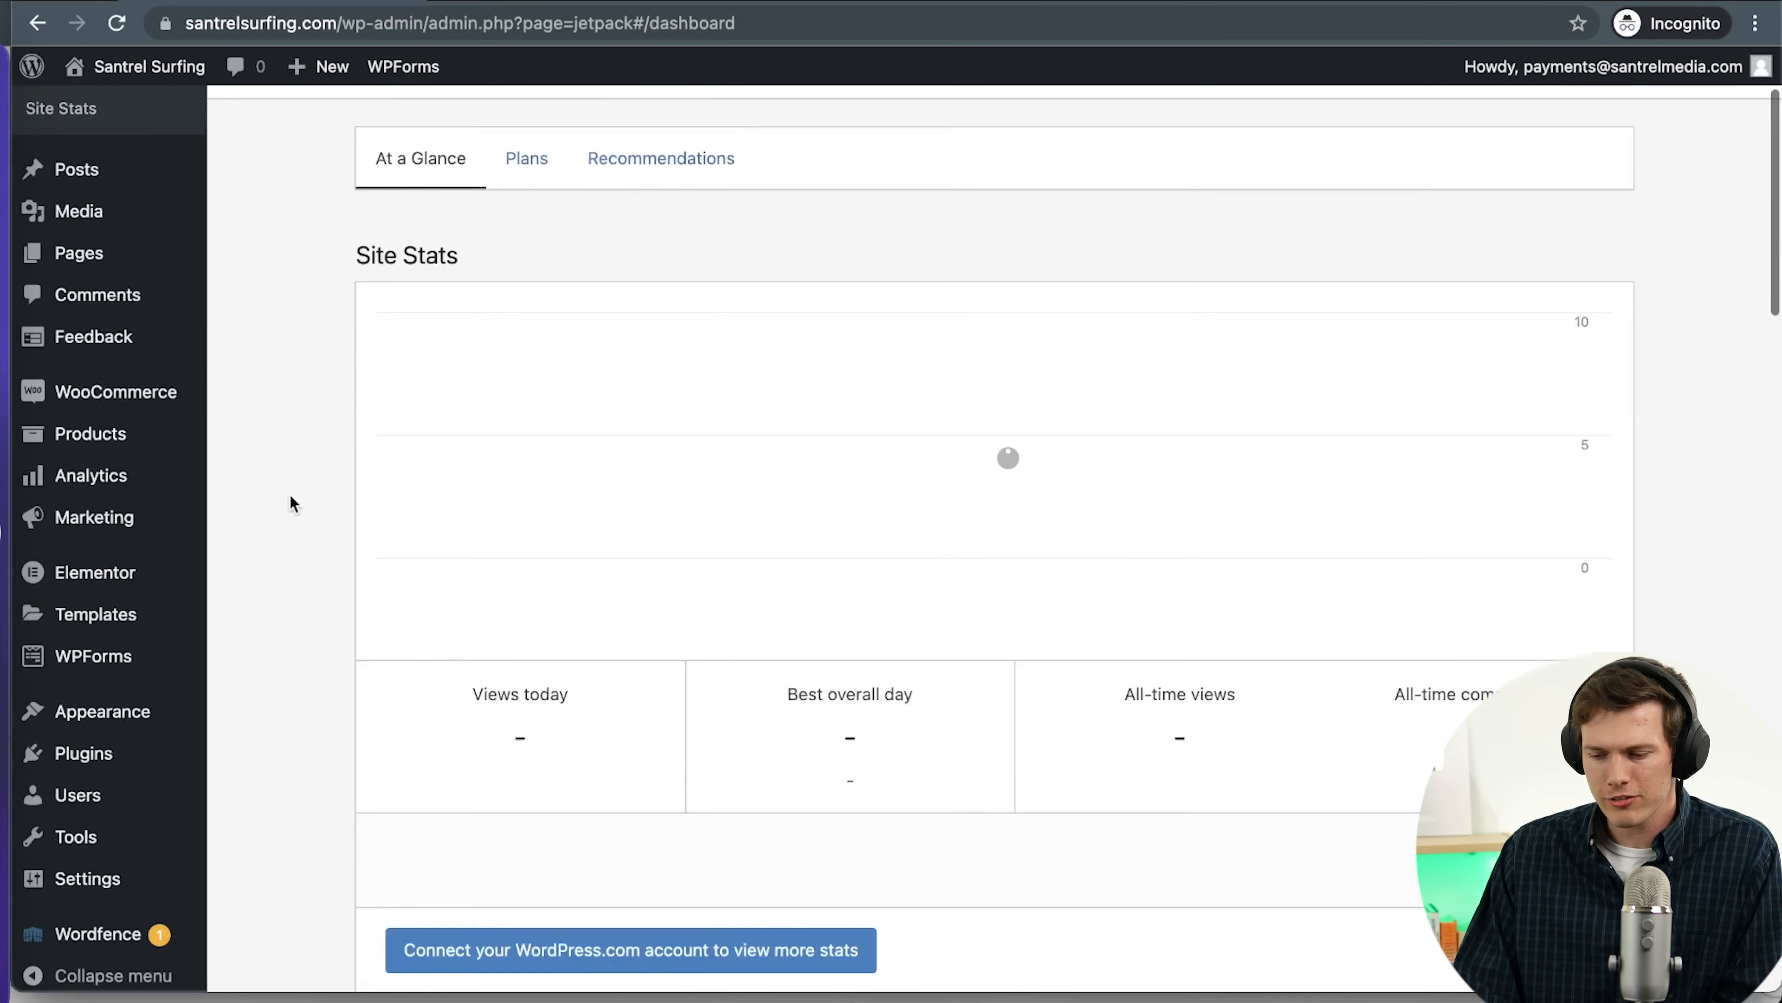
pyautogui.scroll(-2, 294, 504)
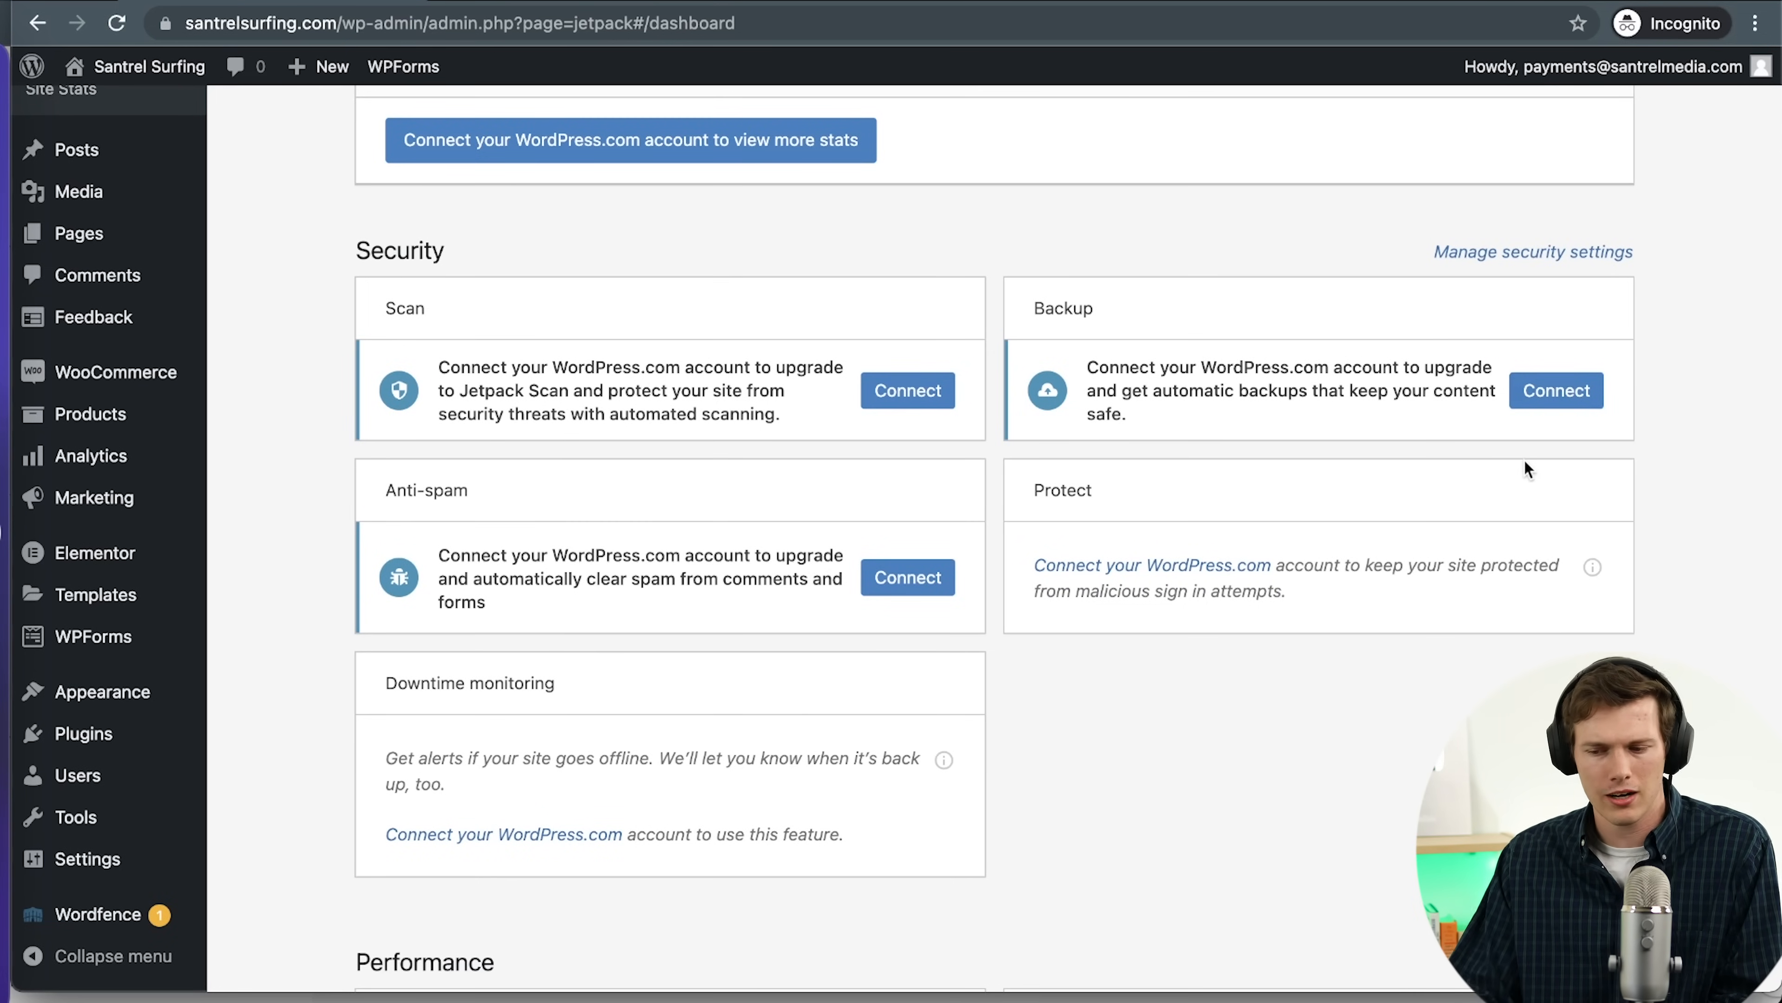
pyautogui.scroll(-10, 1523, 458)
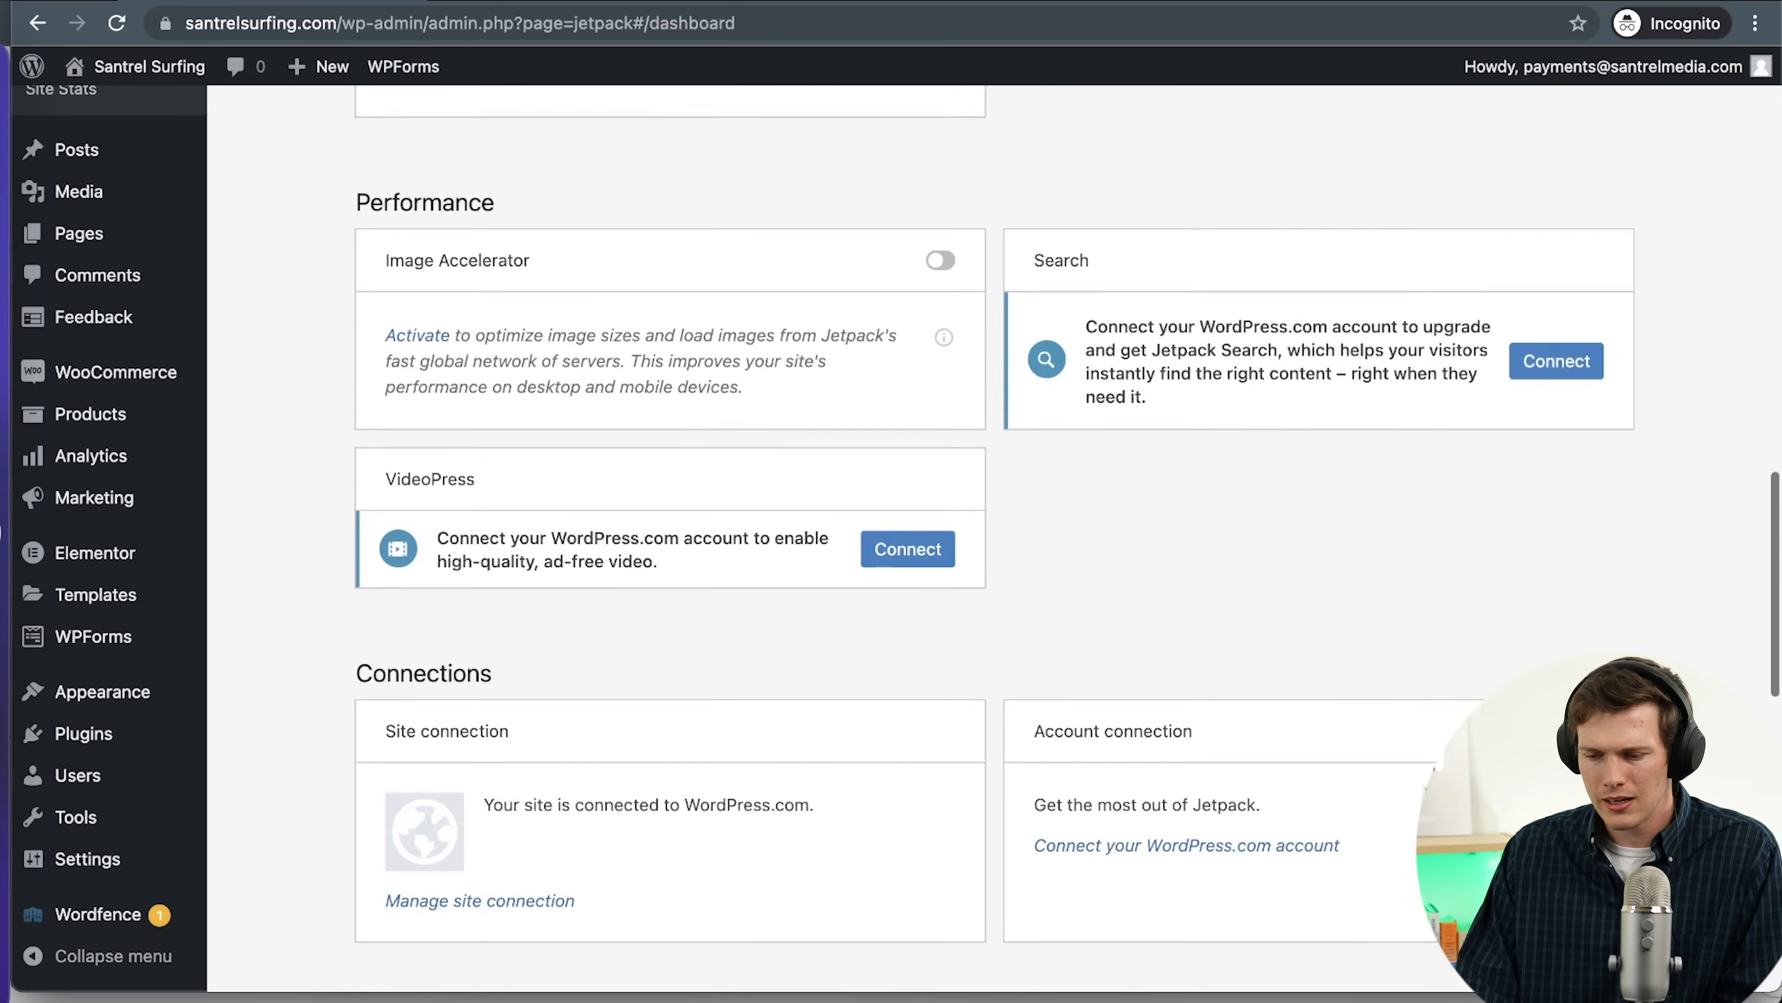
pyautogui.scroll(-1, 1067, 537)
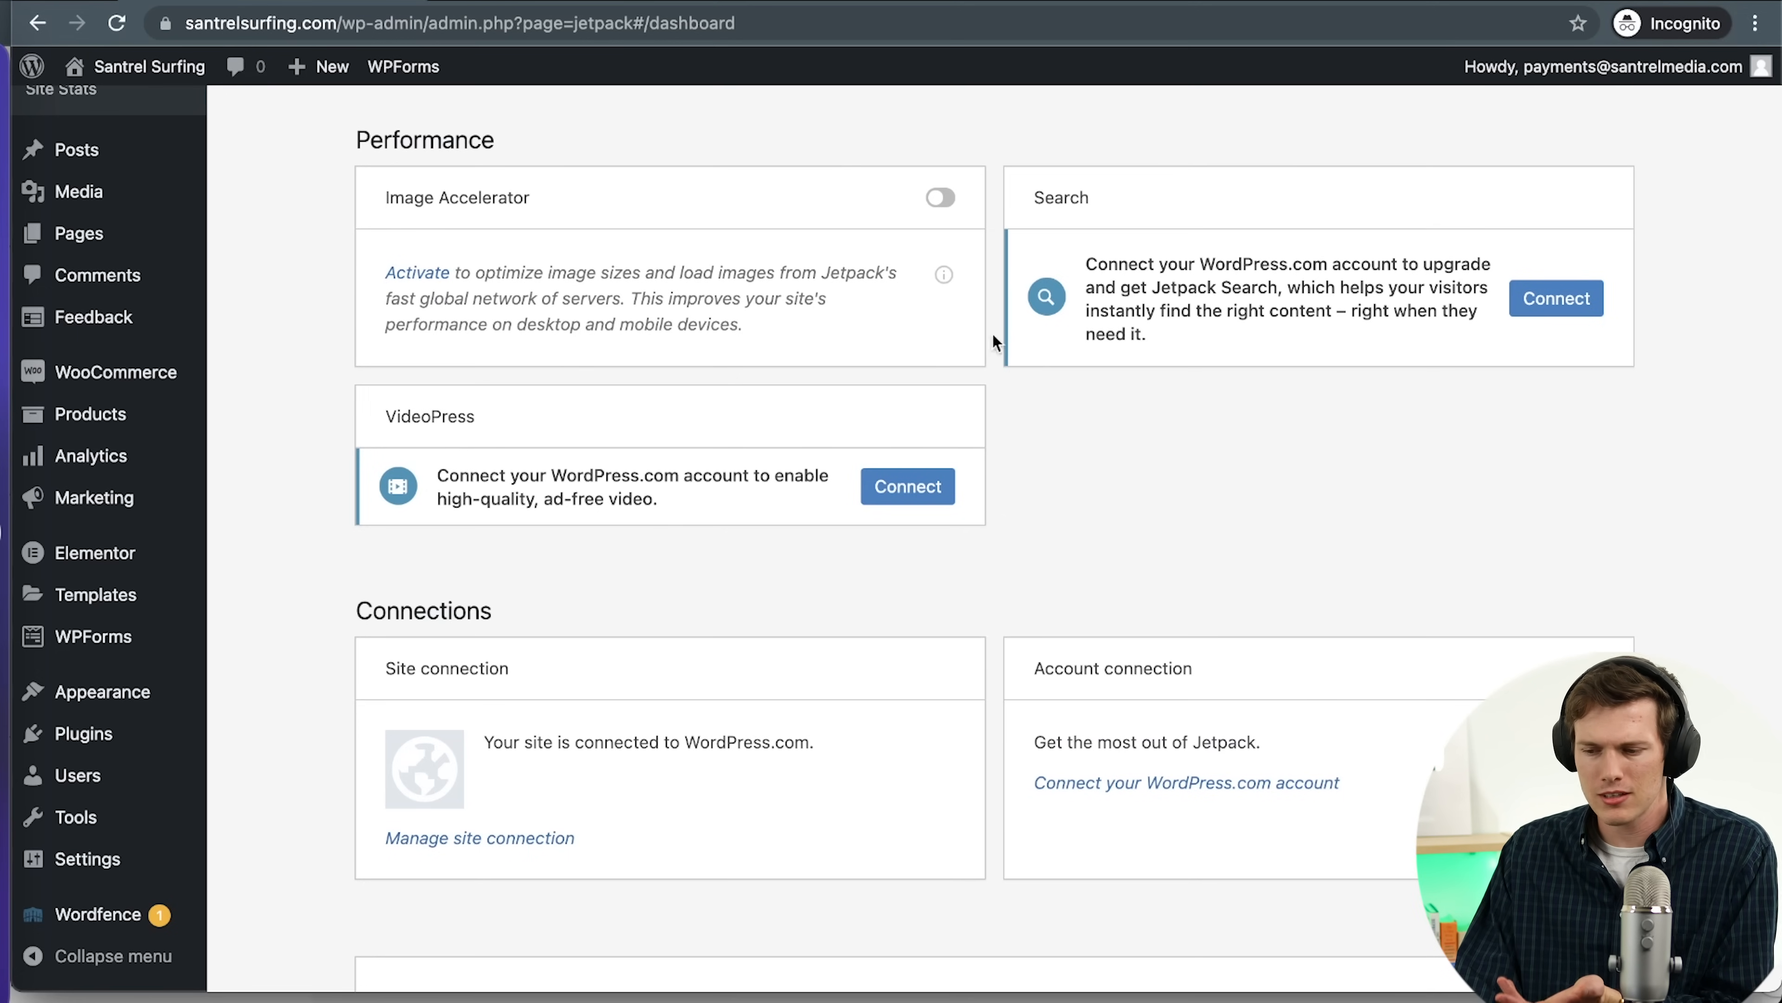
pyautogui.click(944, 200)
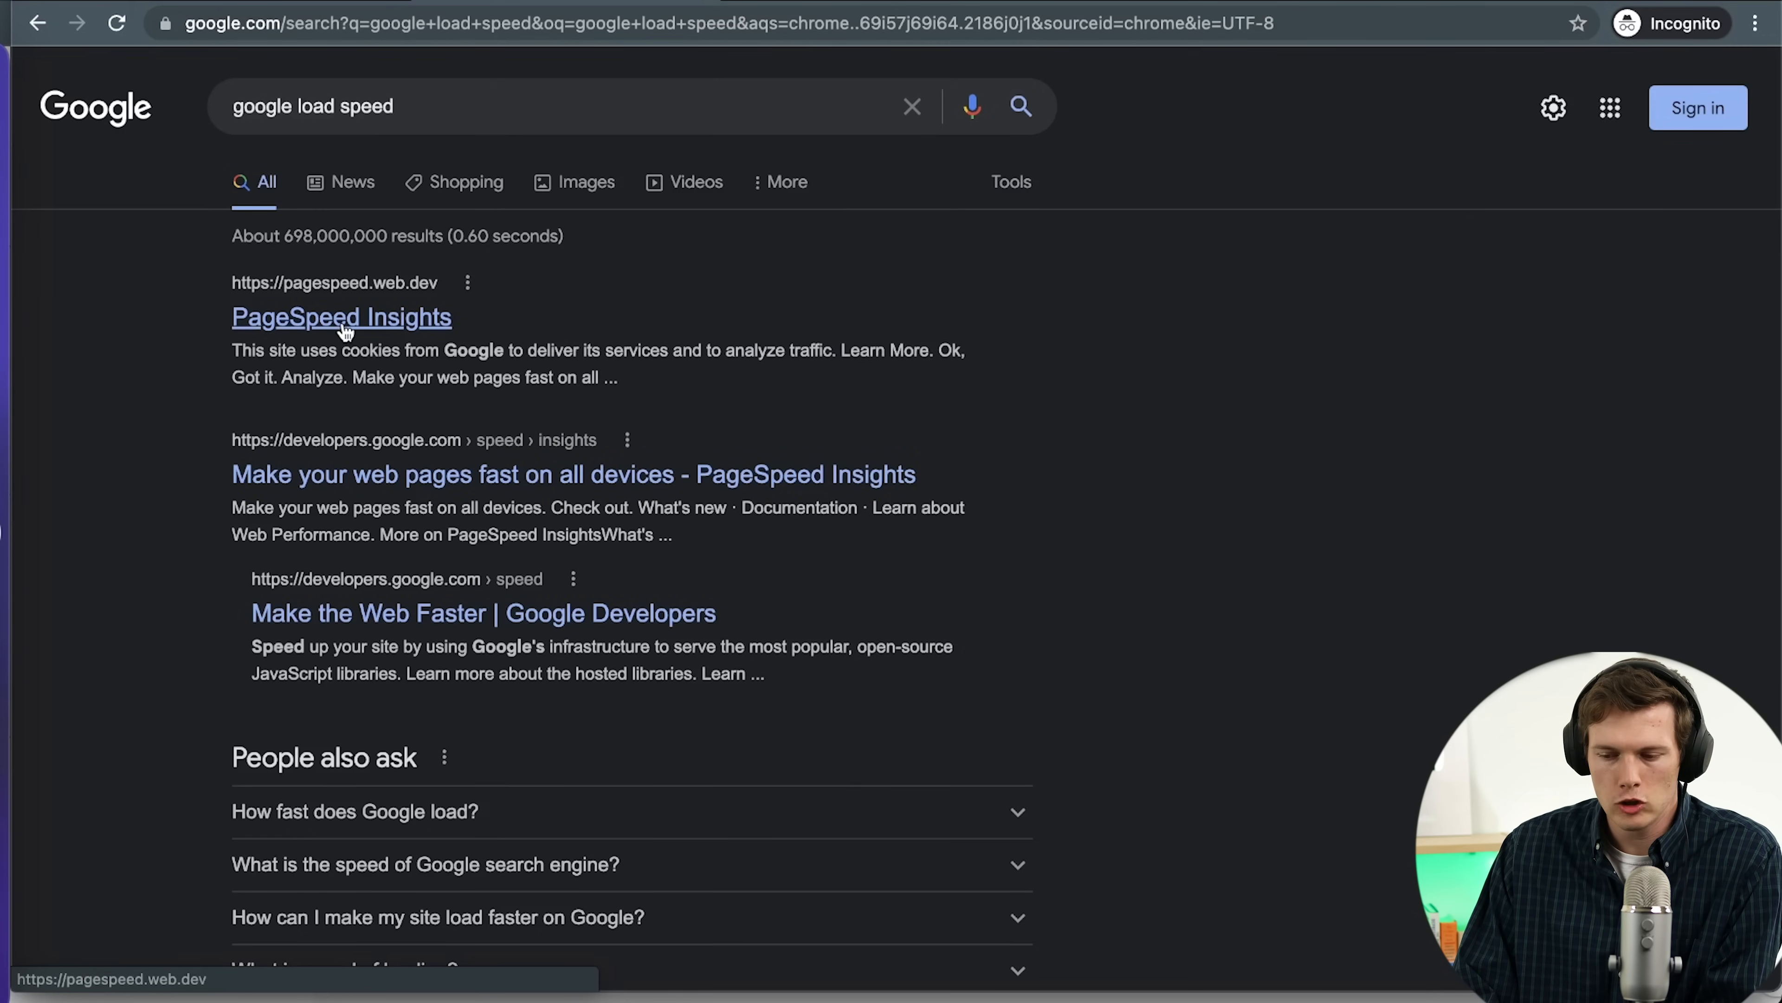
# Open PageSpeed Insights from the Google results and analyze the load speed of santrelsurfing.com
pyautogui.click(344, 320)
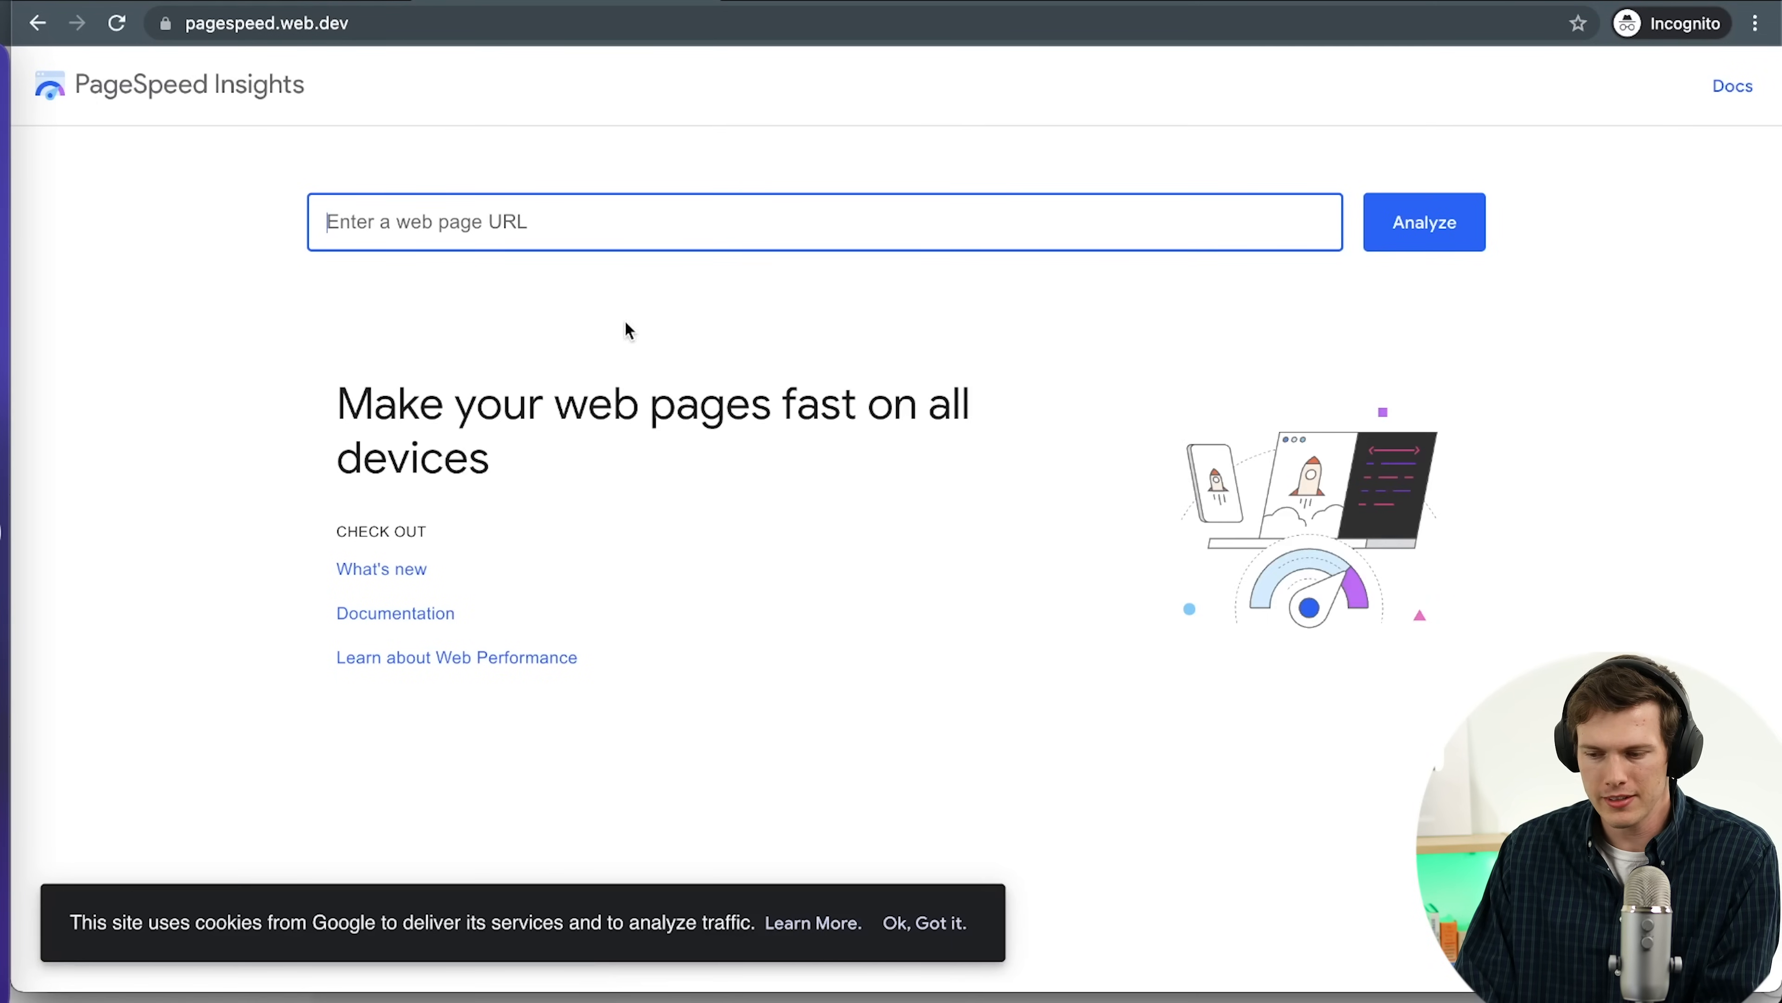
pyautogui.click(817, 230)
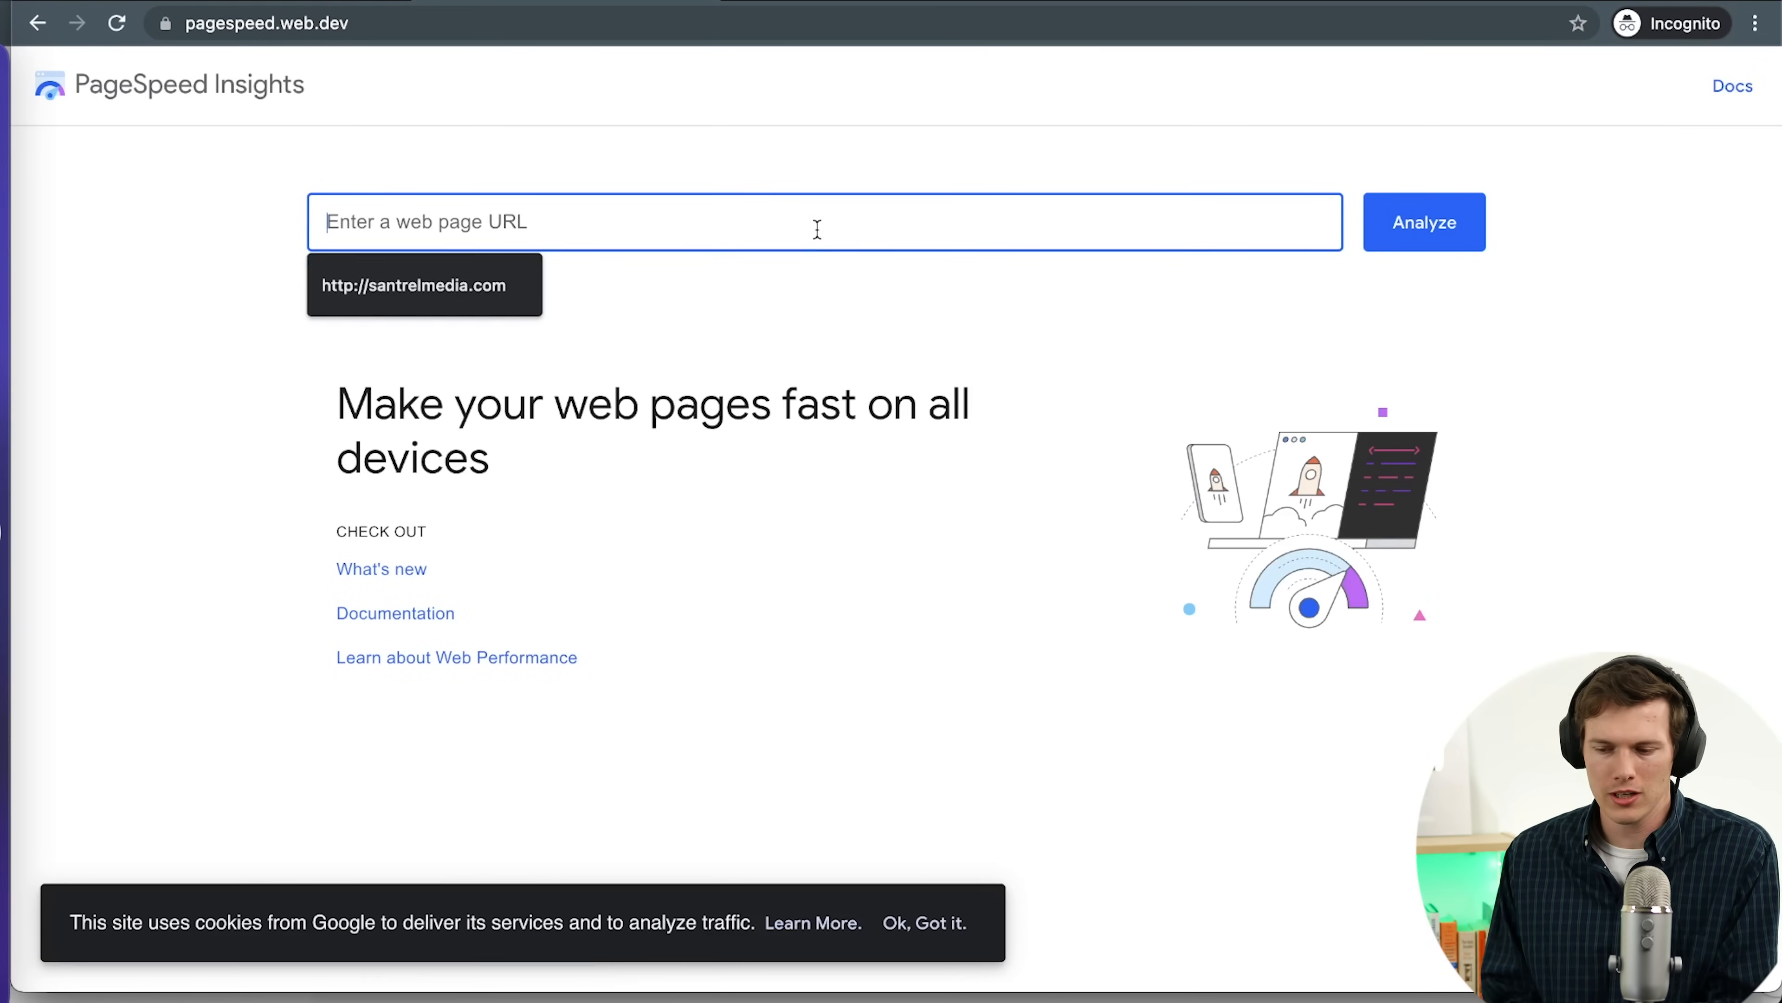
pyautogui.write('santrelsurgi')
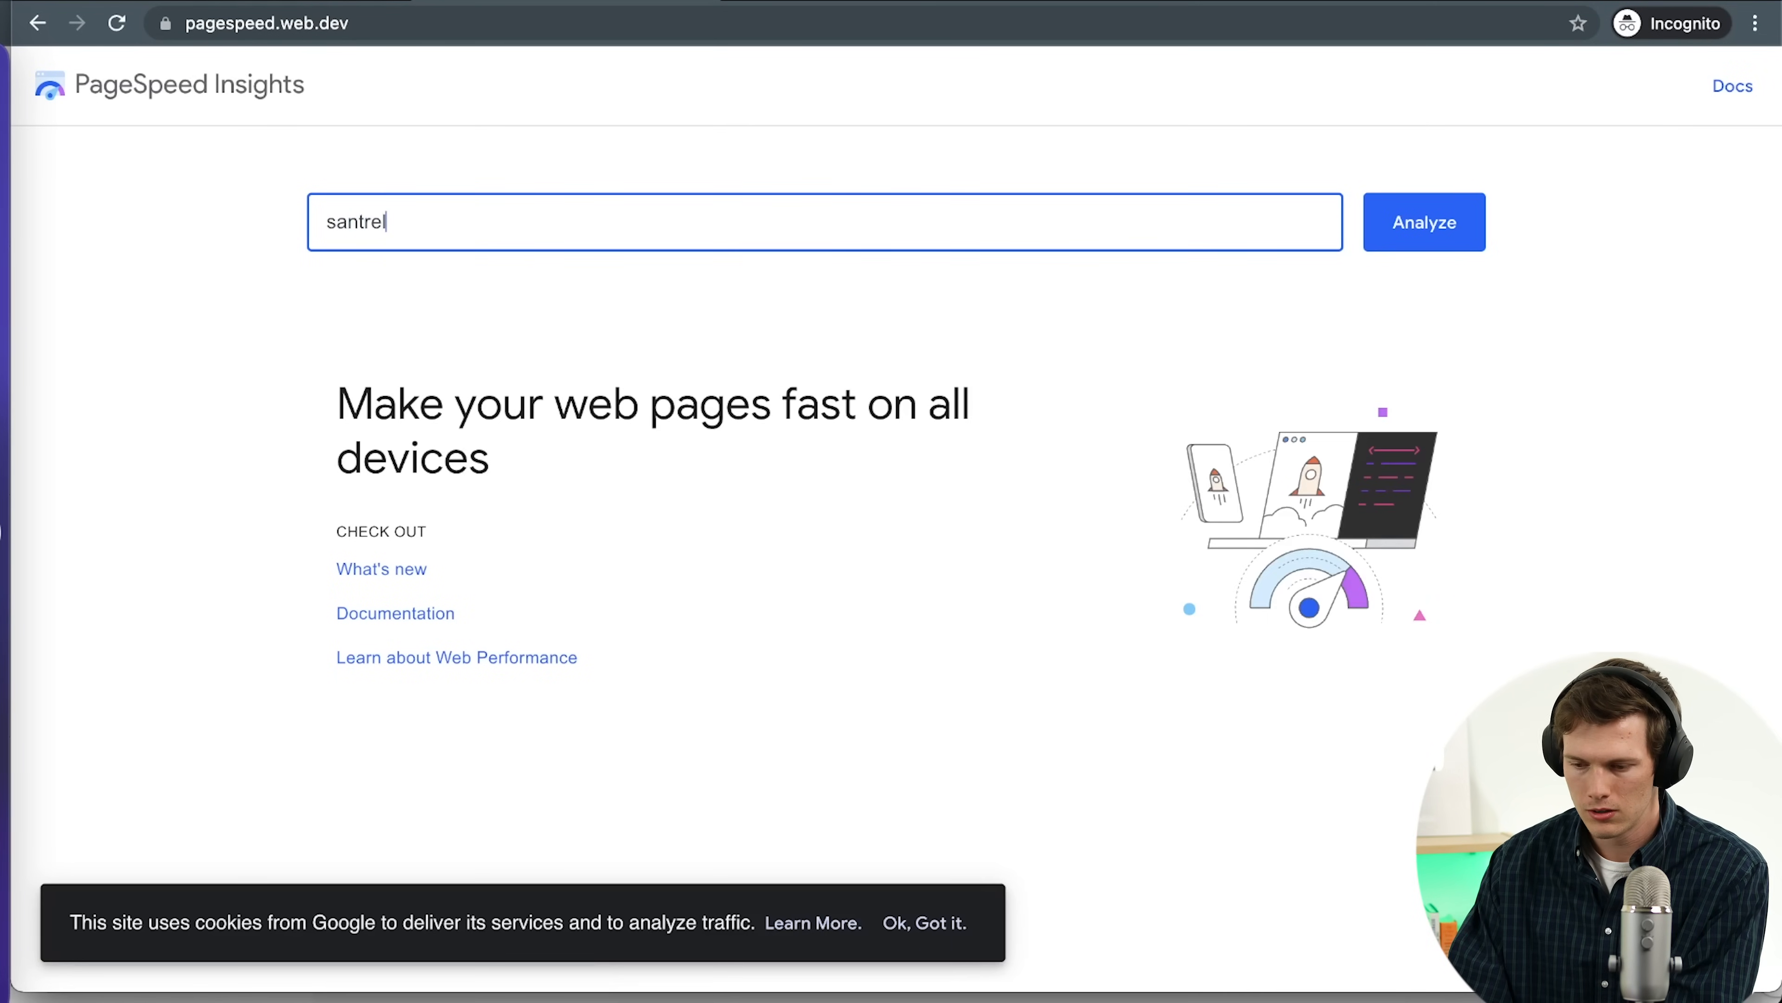
pyautogui.press('BackSpace')
pyautogui.press('BackSpace')
pyautogui.write('fing')
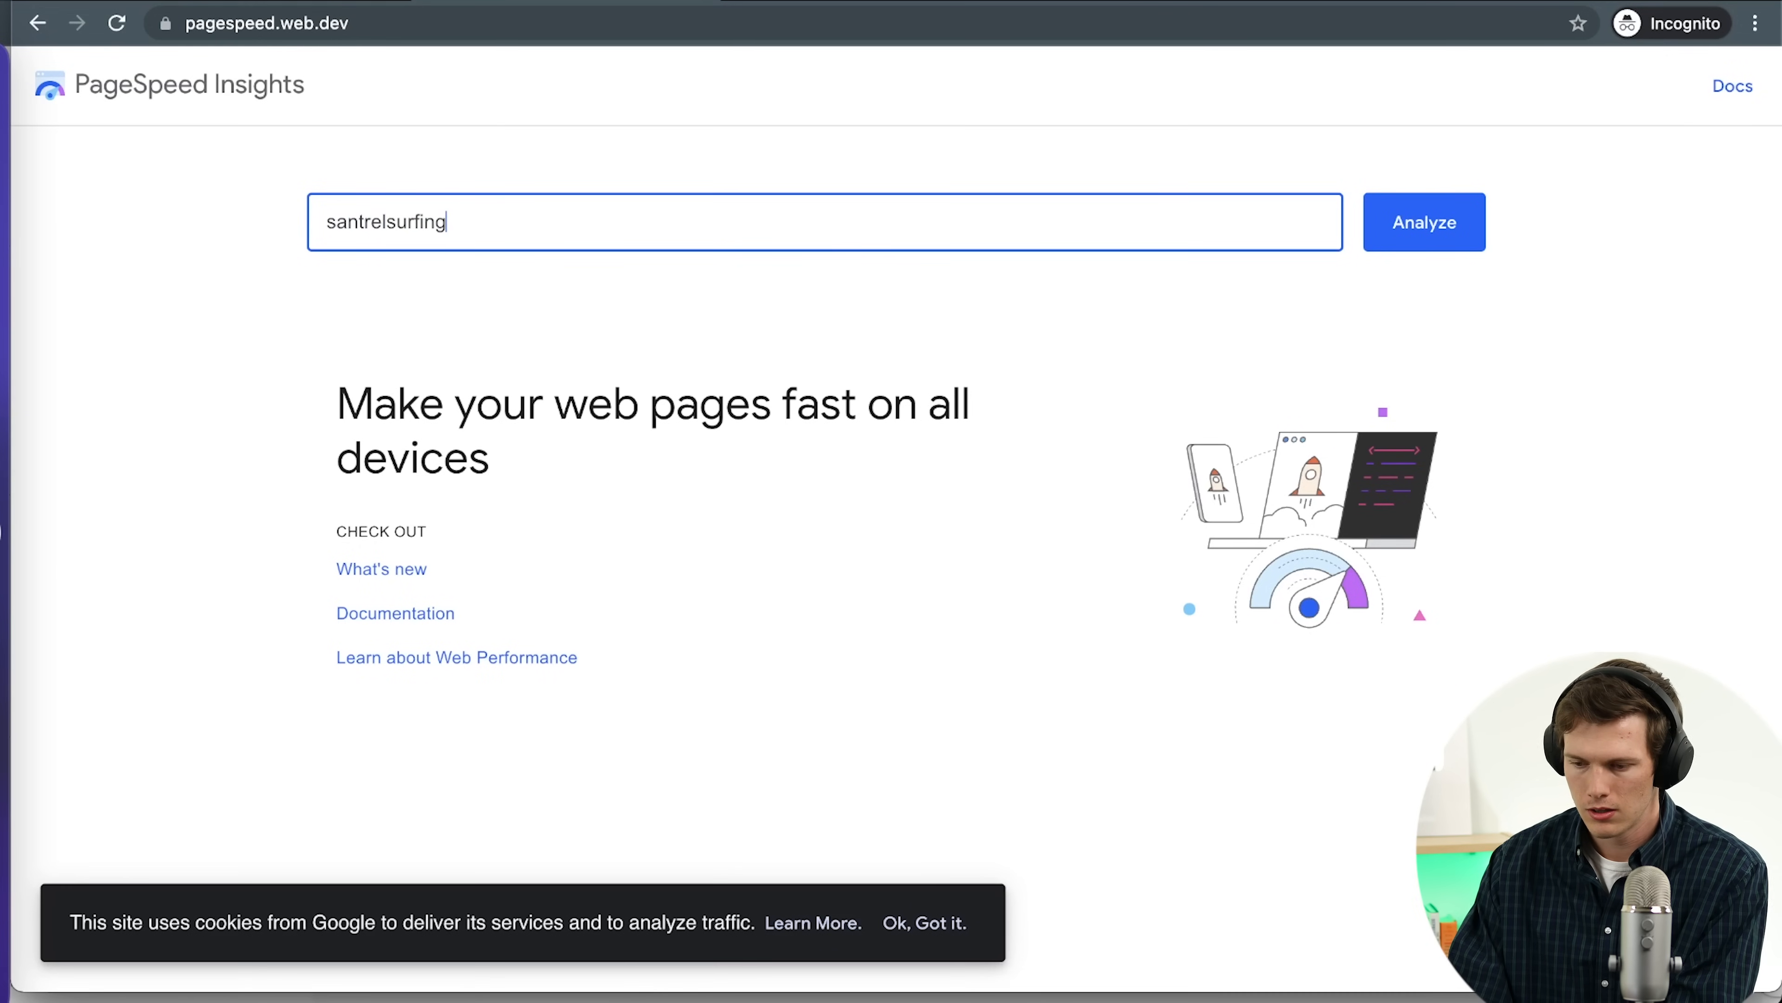
pyautogui.write('.com')
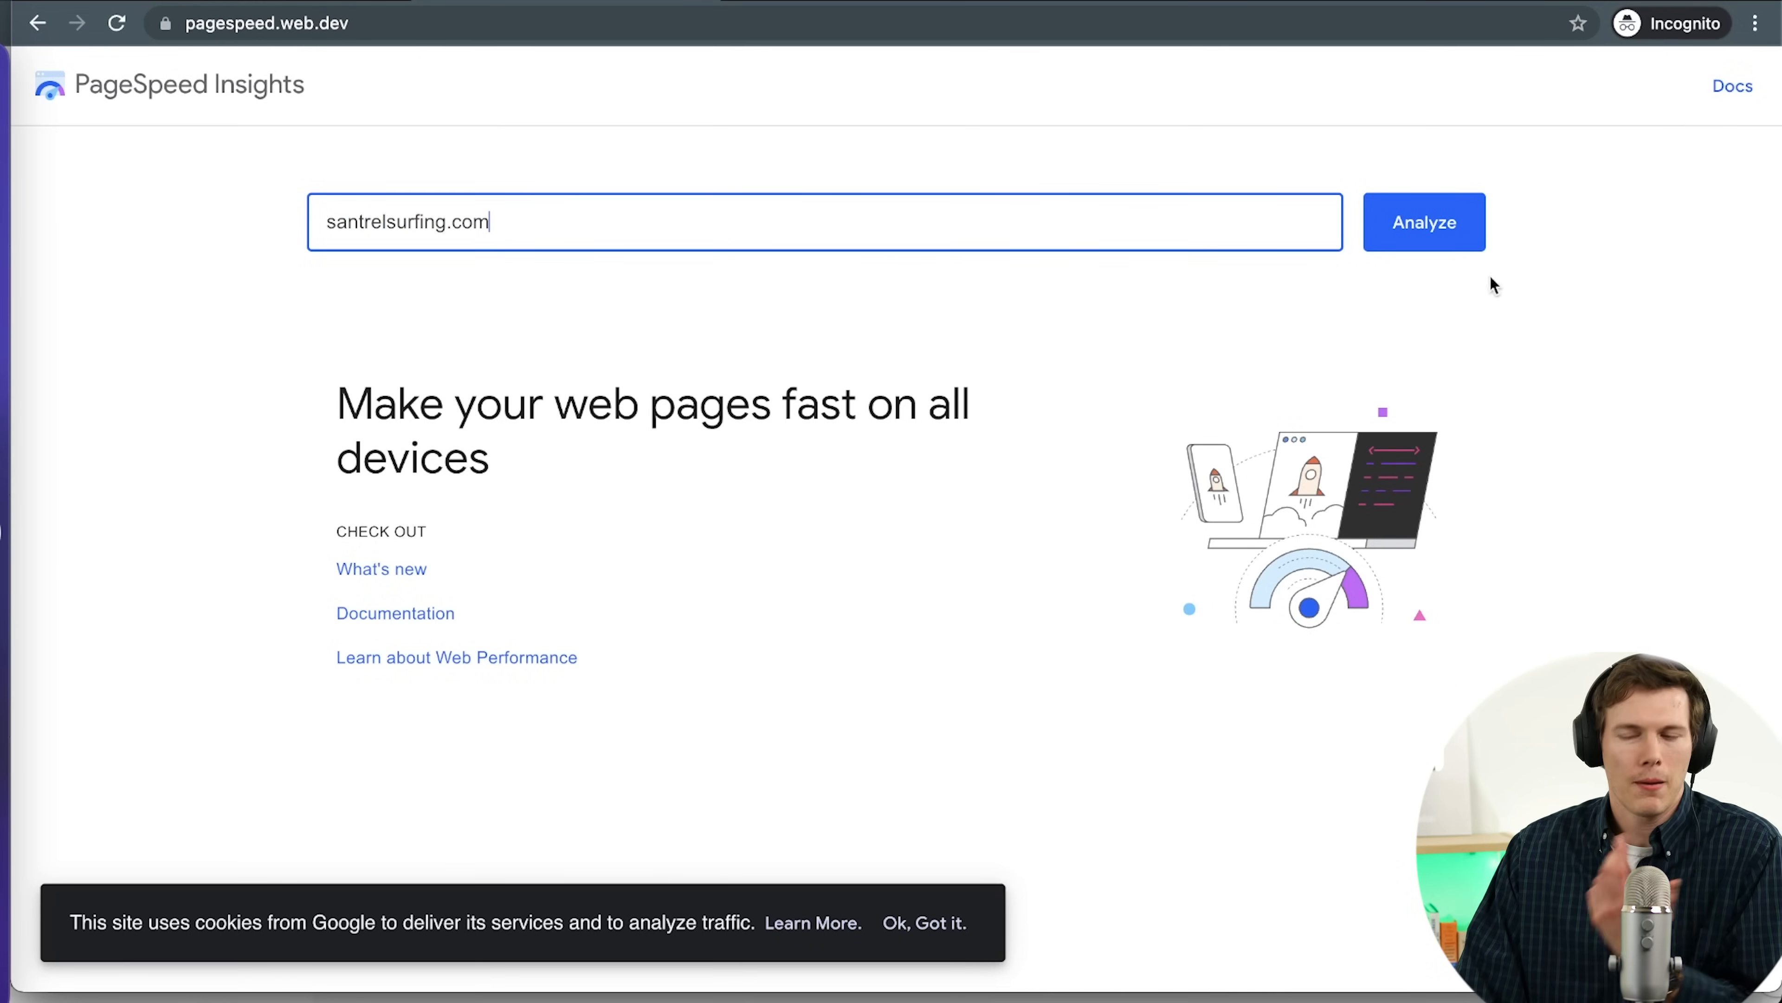
pyautogui.click(1441, 223)
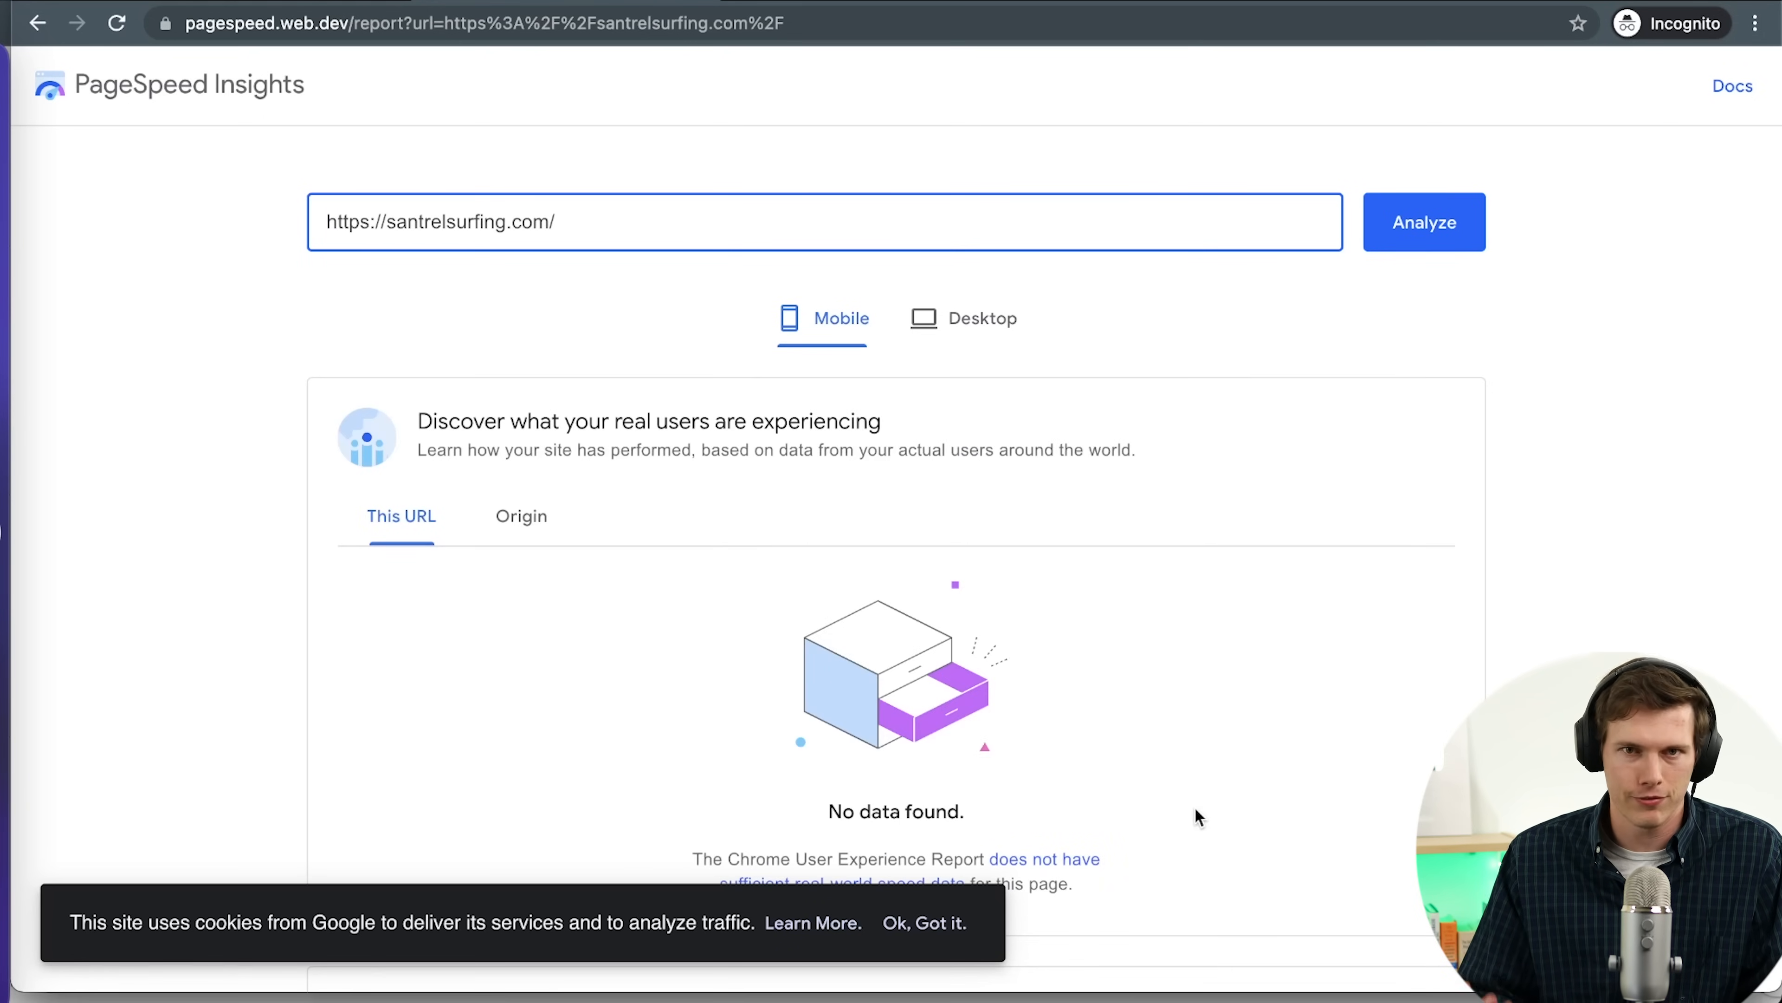
# Examine the mobile performance score of santrelsurfing.com, and review the desktop score and its load metrics
pyautogui.scroll(-10, 1199, 816)
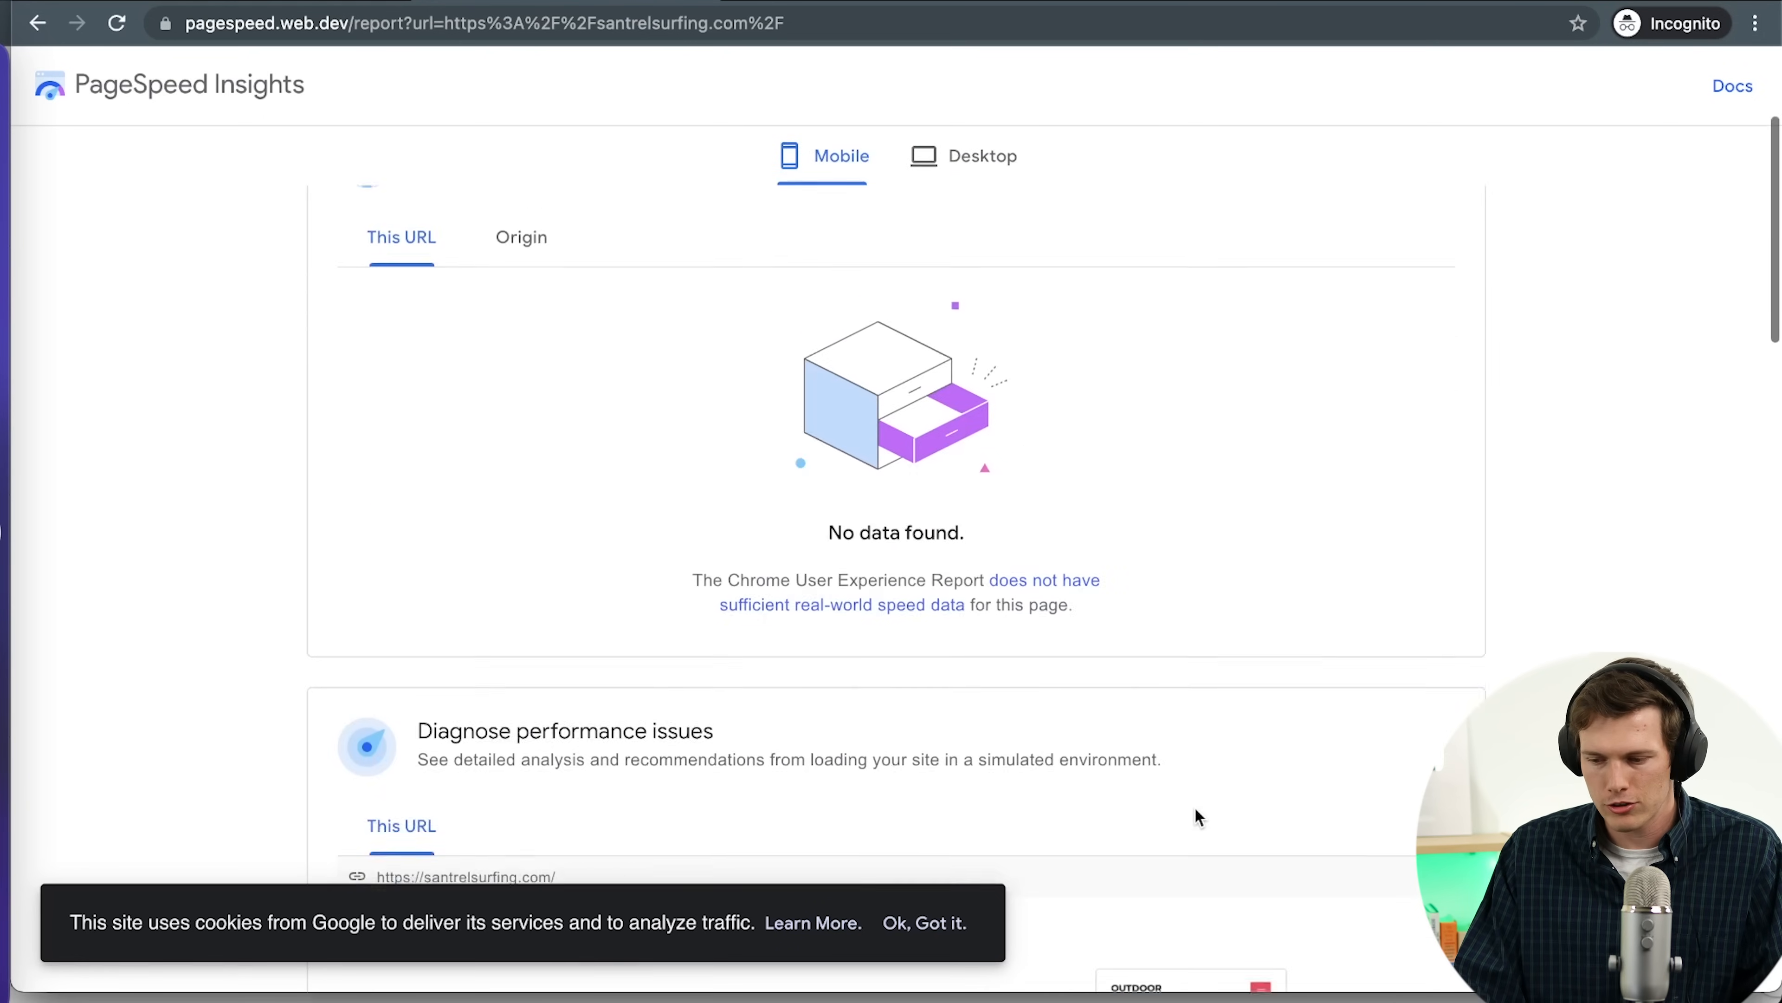
pyautogui.scroll(-2, 1195, 815)
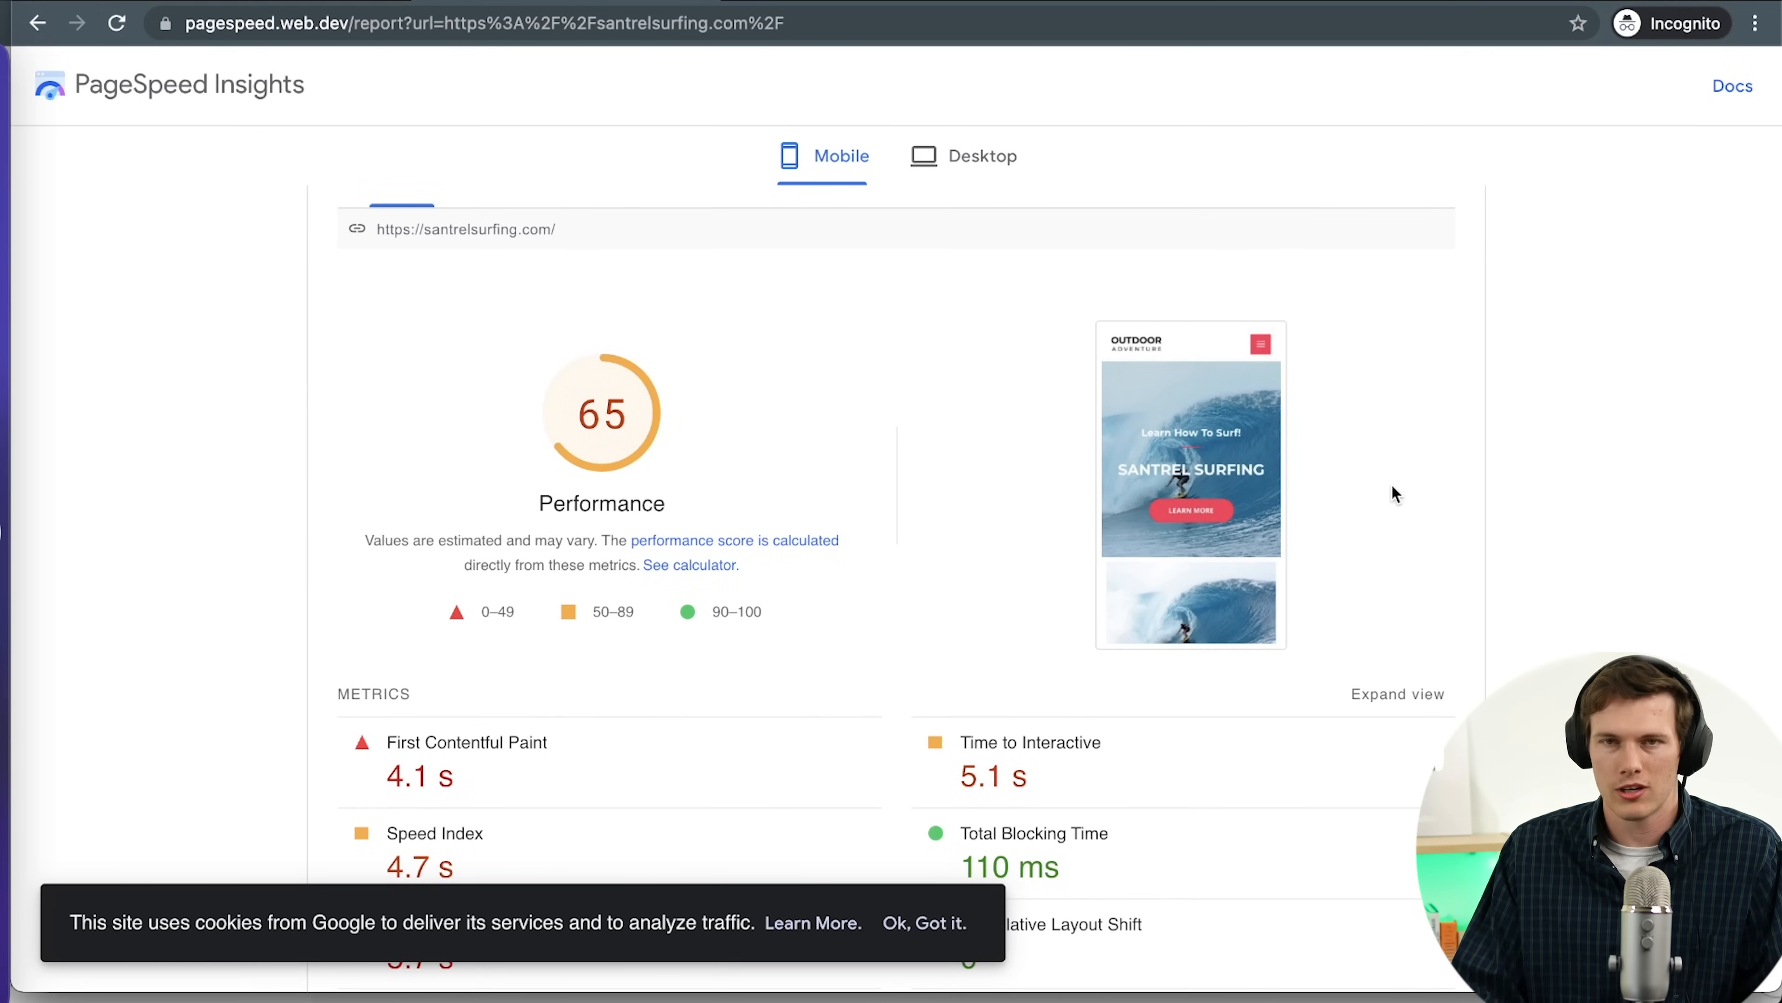
pyautogui.click(979, 155)
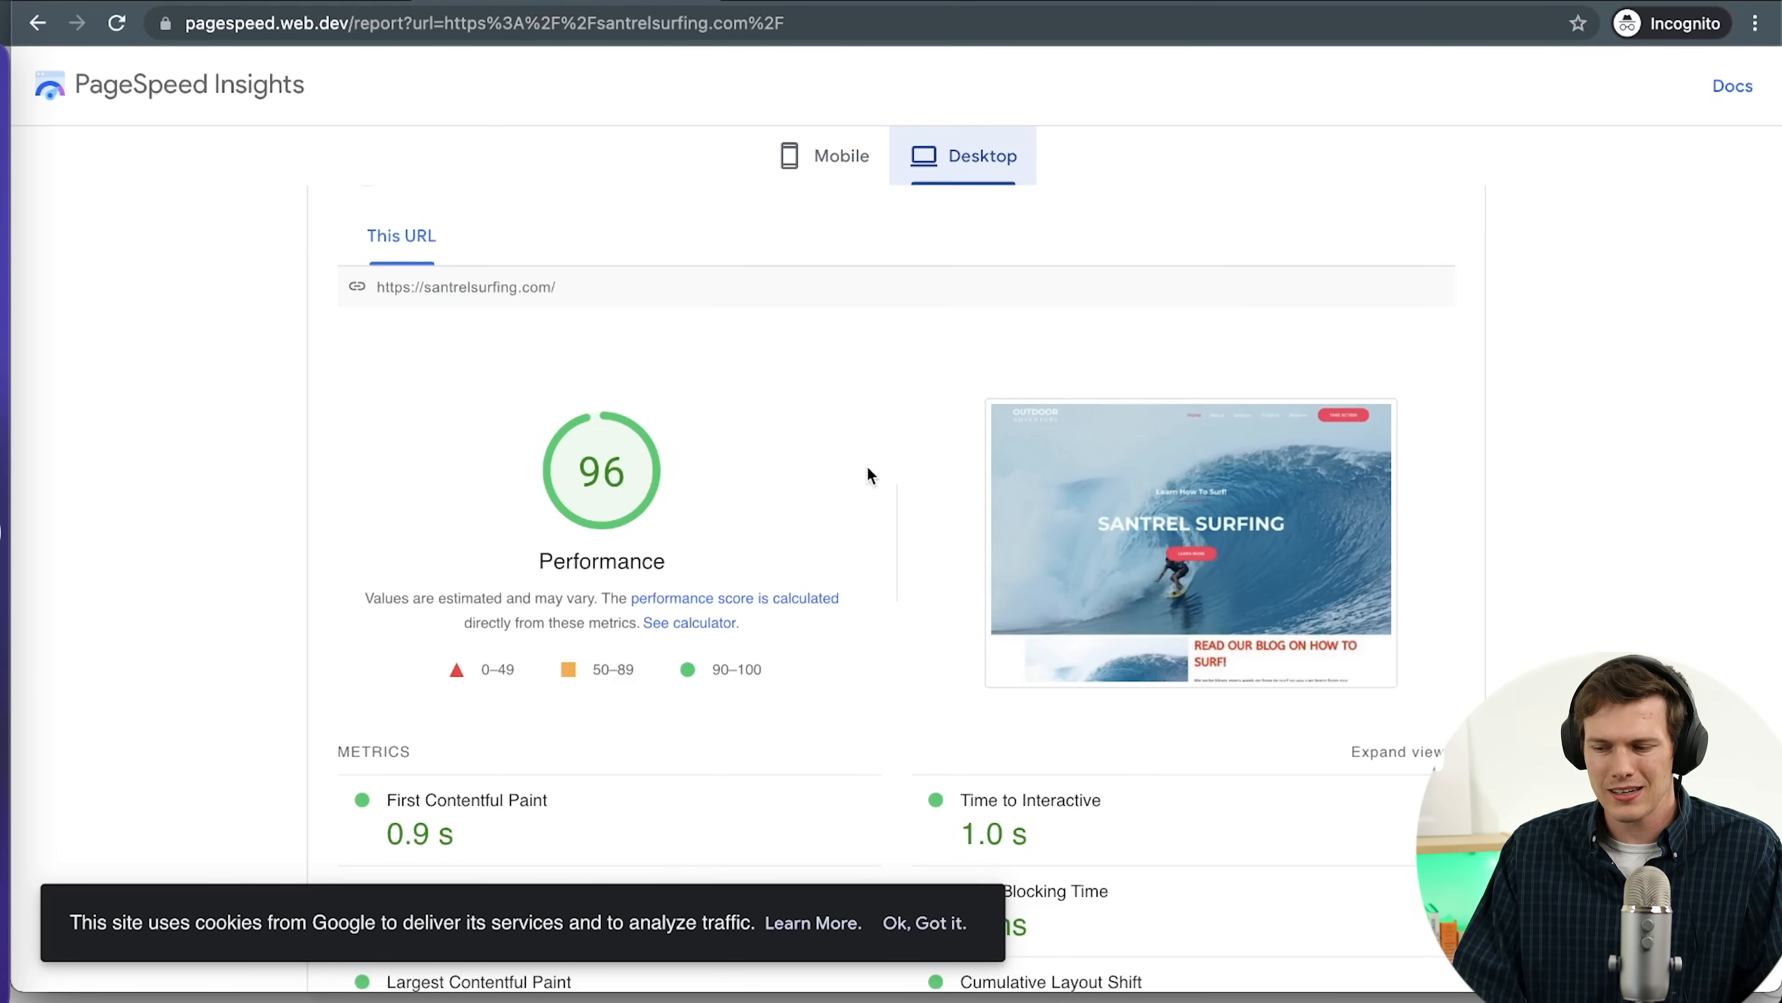
pyautogui.scroll(-5, 1563, 646)
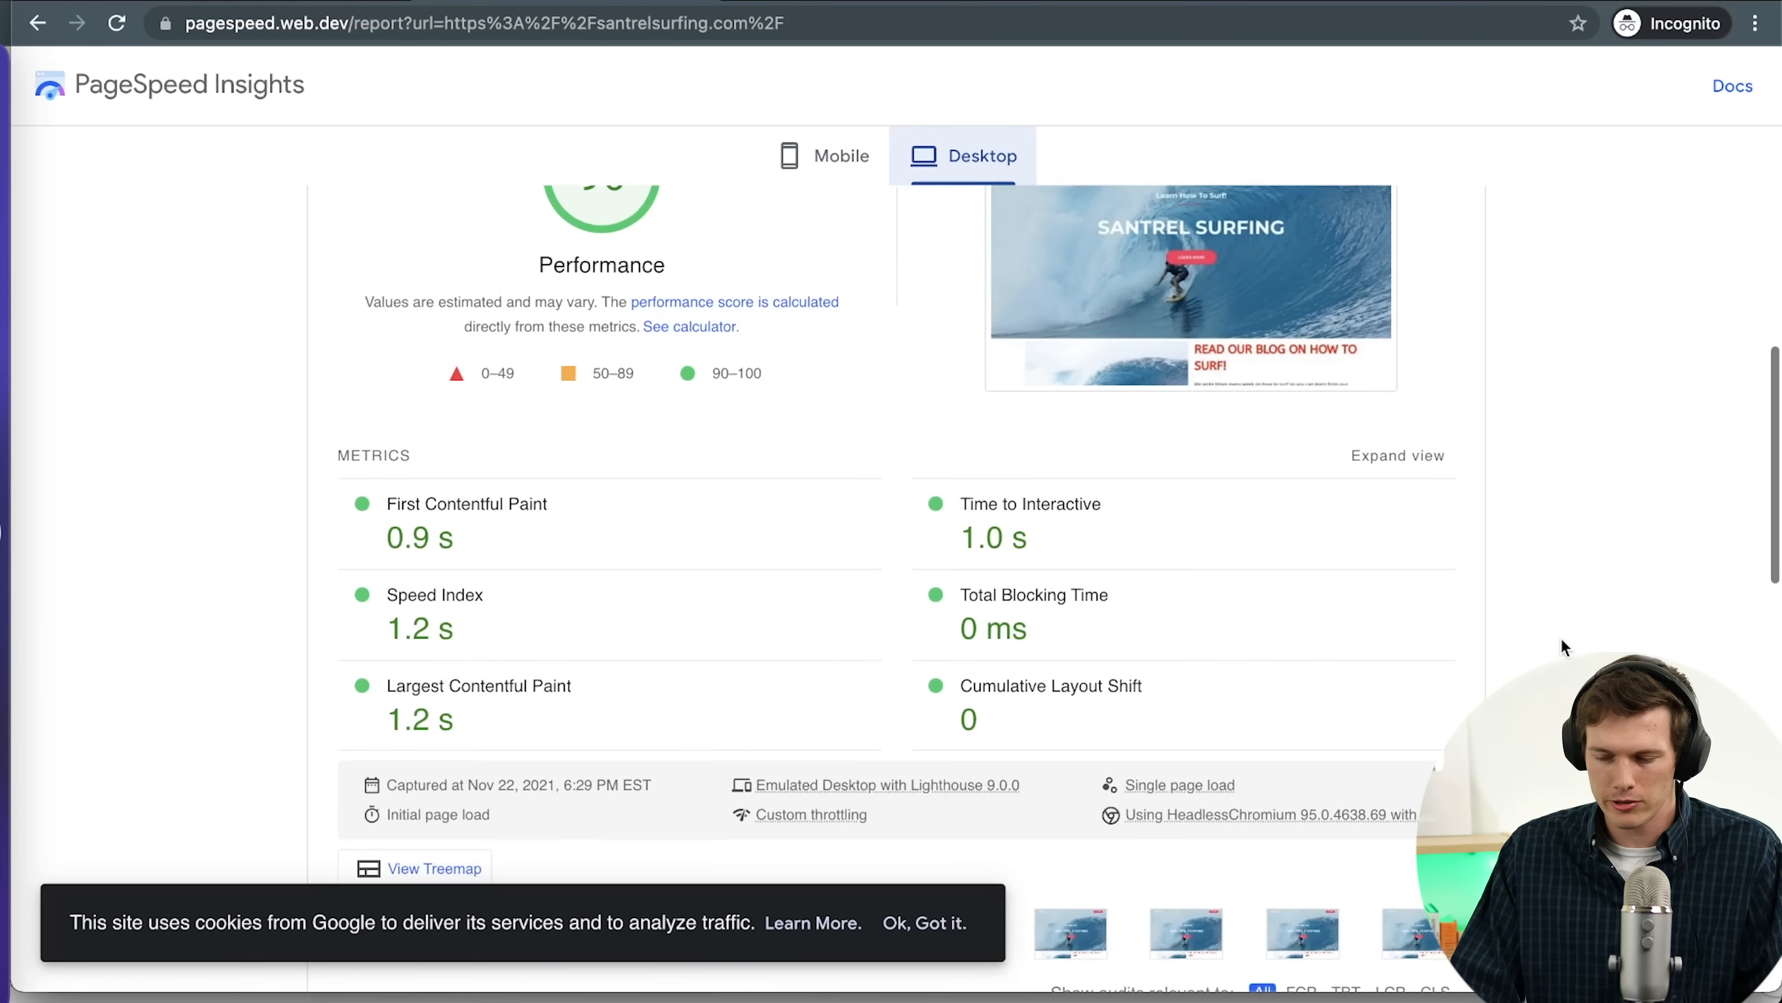
pyautogui.scroll(1, 1563, 647)
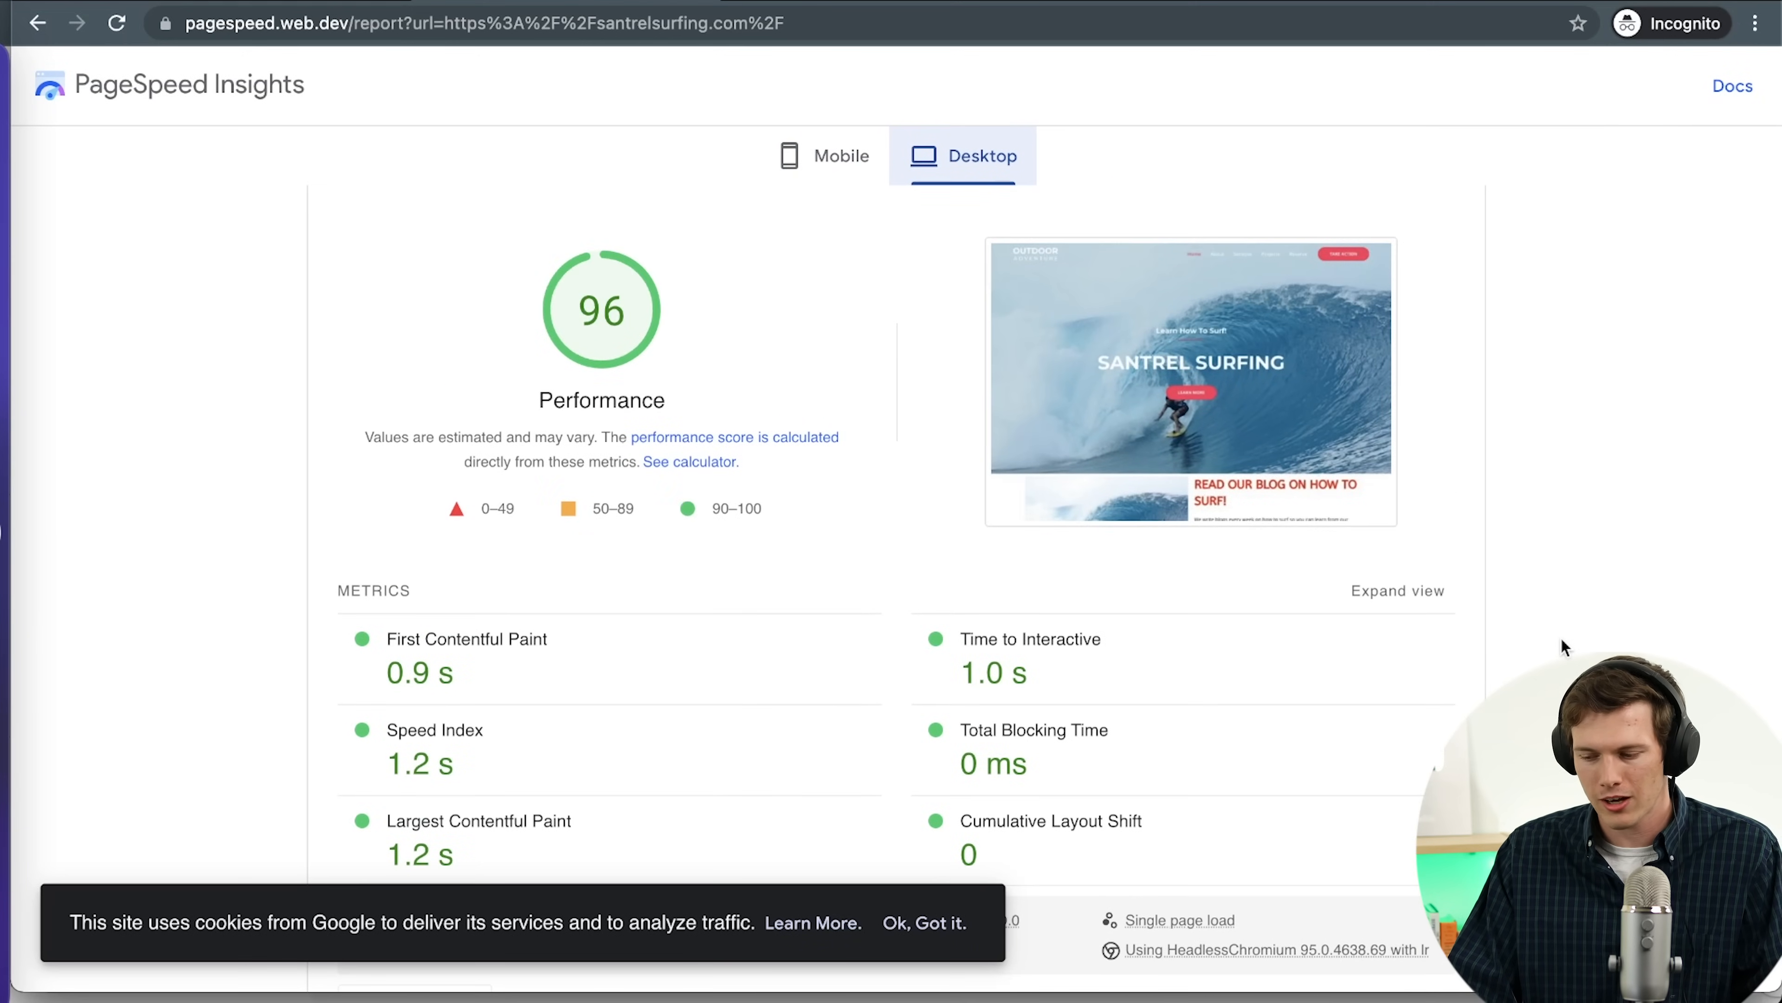
pyautogui.scroll(-2, 1563, 646)
pyautogui.scroll(2, 1564, 647)
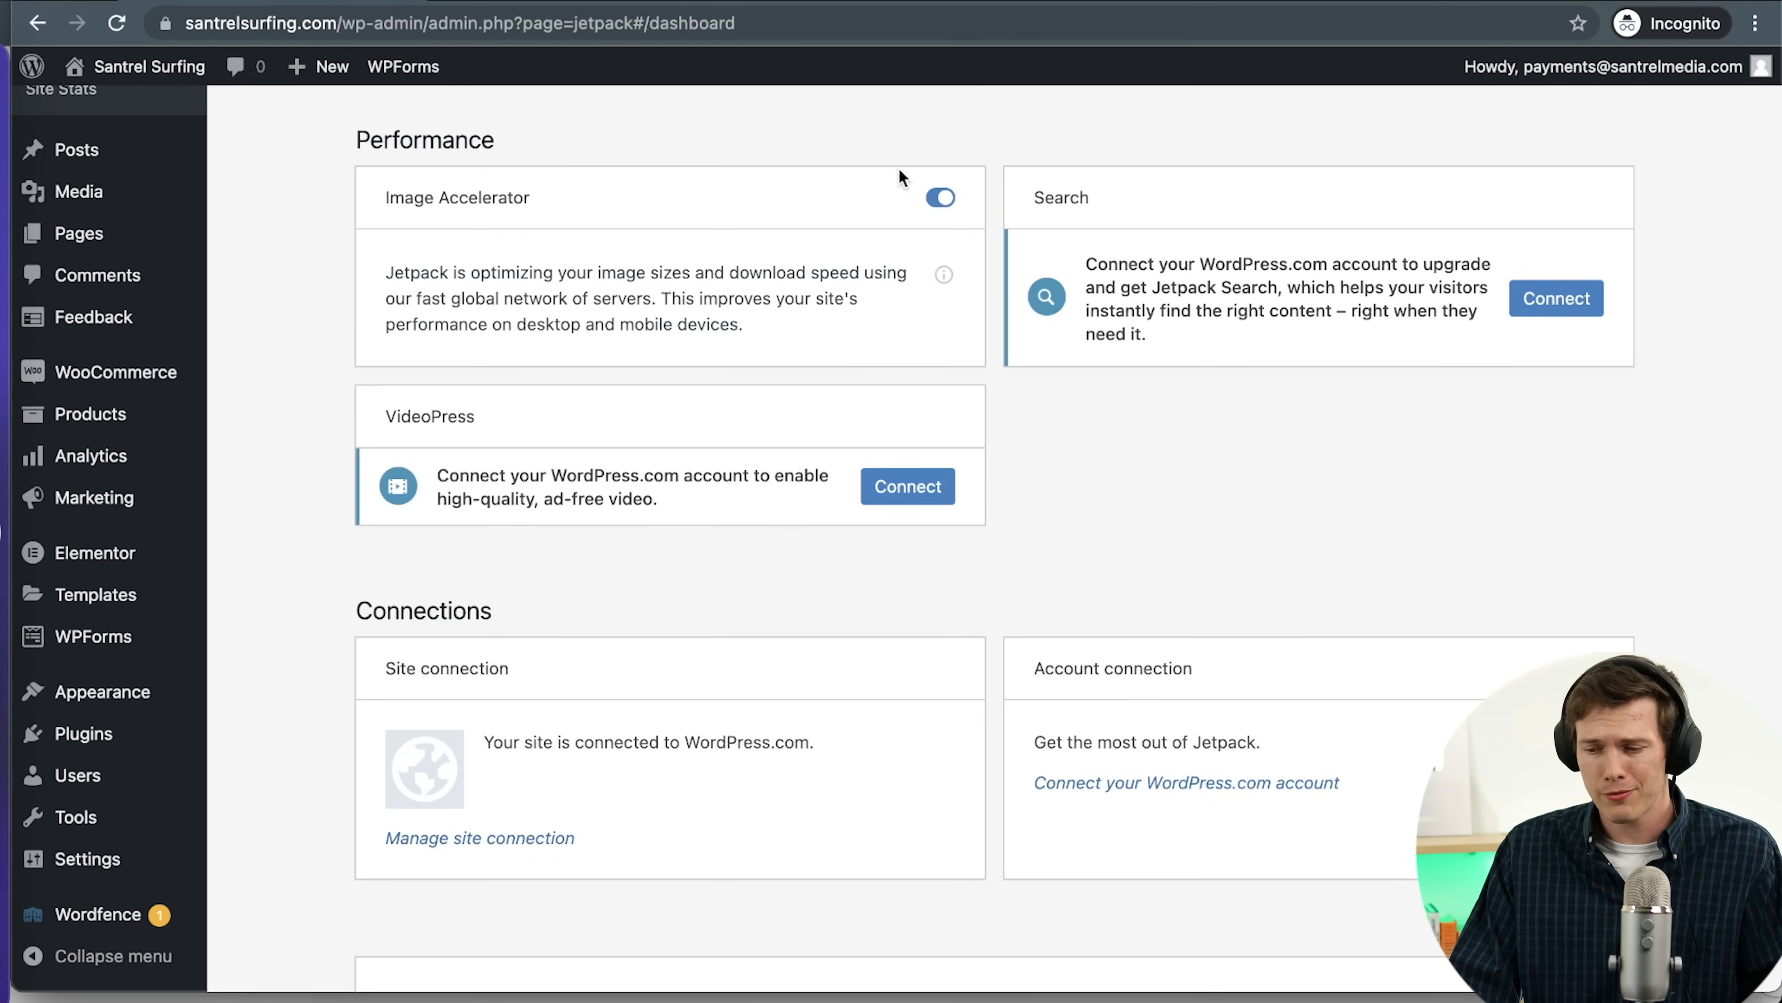
# Recheck the desktop PageSpeed report and return to the Performance section of the Jetpack dashboard
pyautogui.click(566, 3)
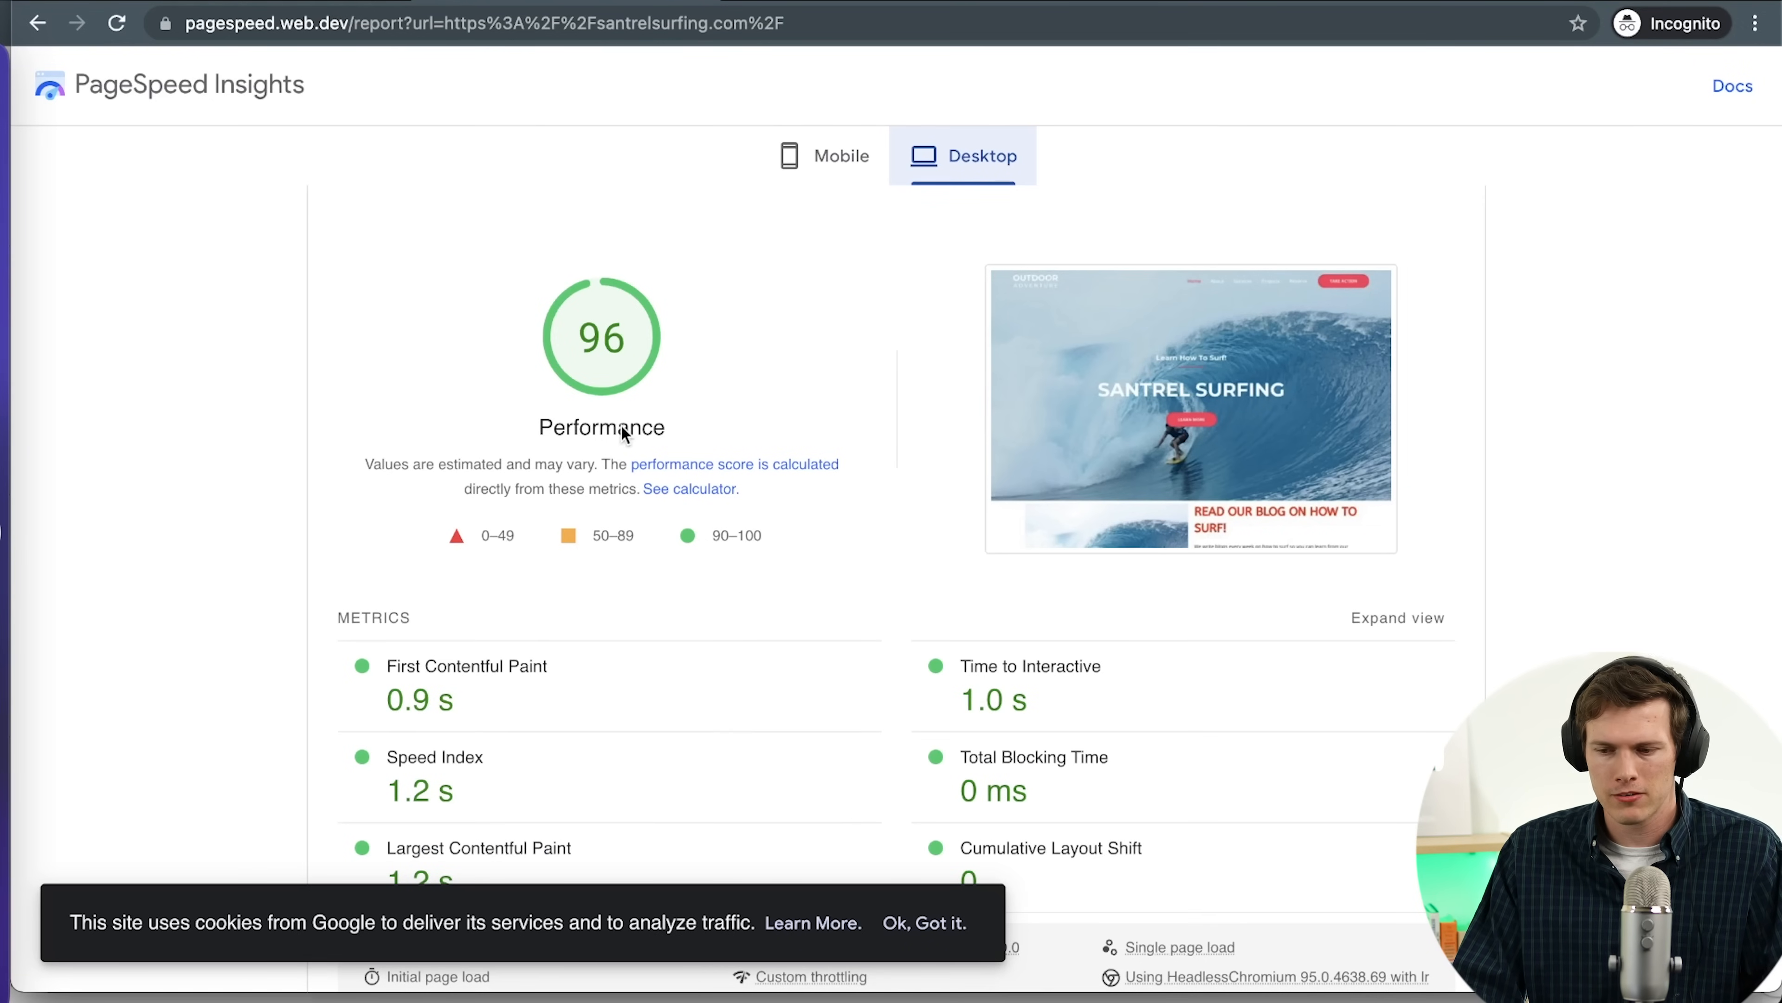
pyautogui.click(228, 3)
pyautogui.moveTo(124, 190)
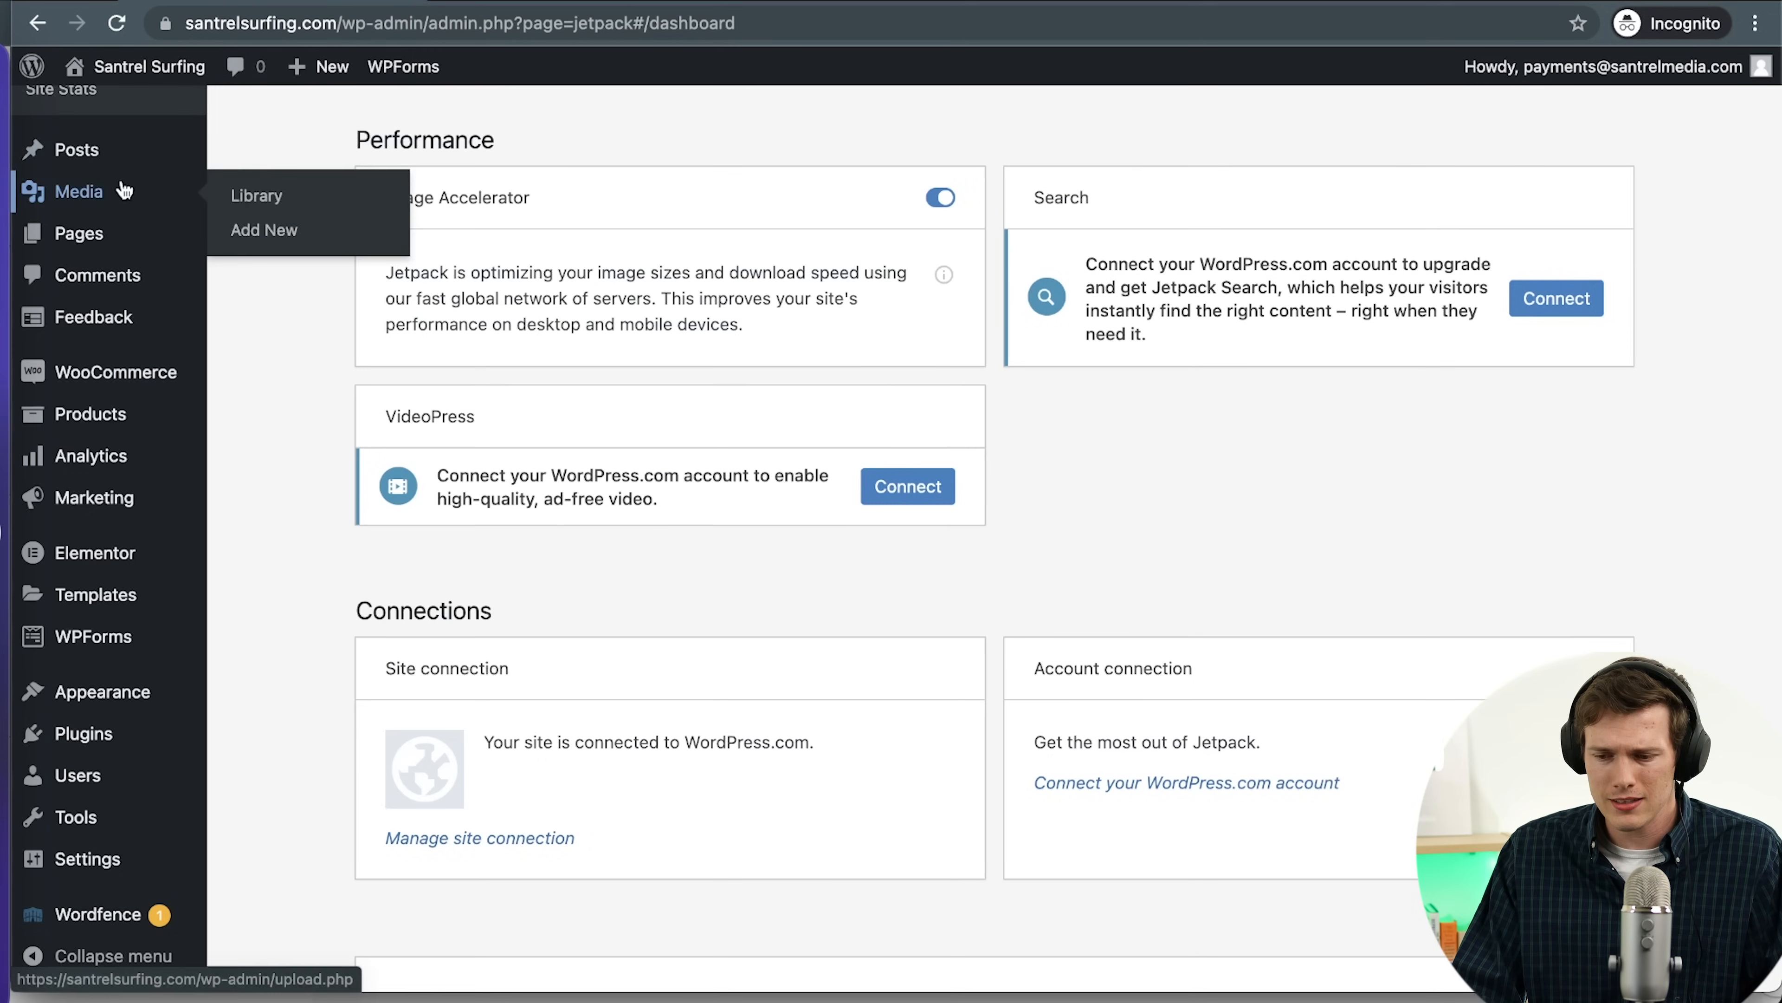
pyautogui.scroll(3, 125, 189)
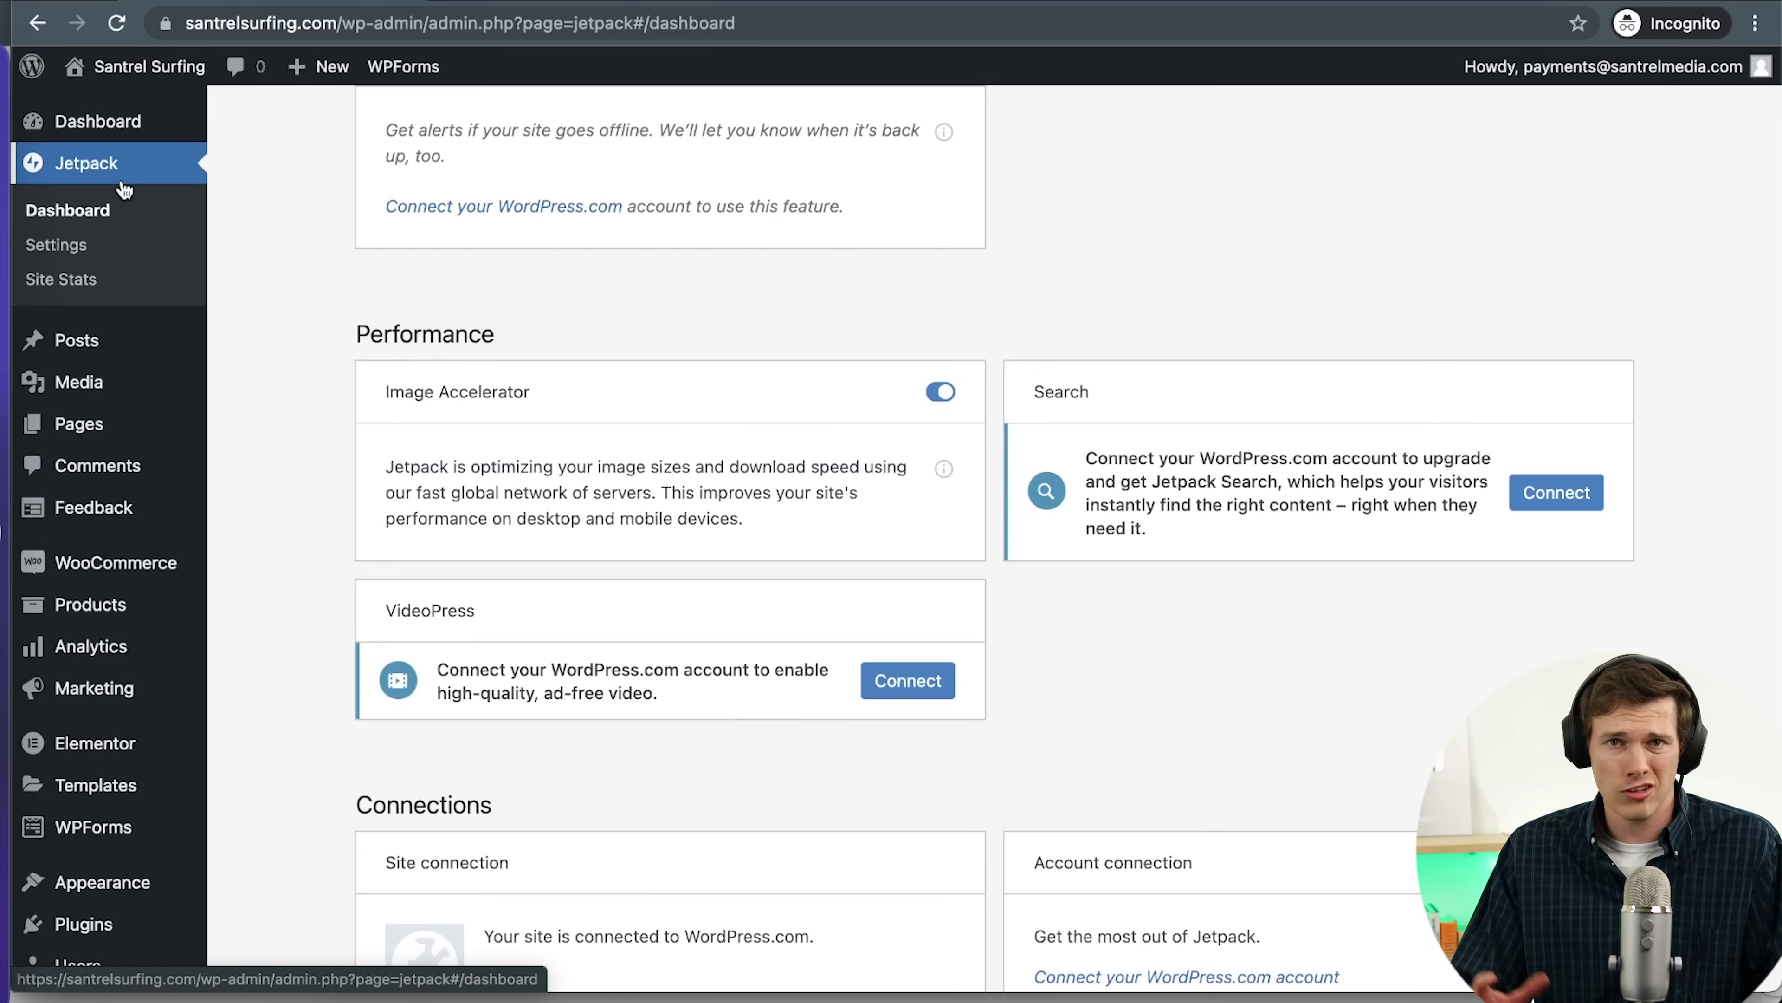